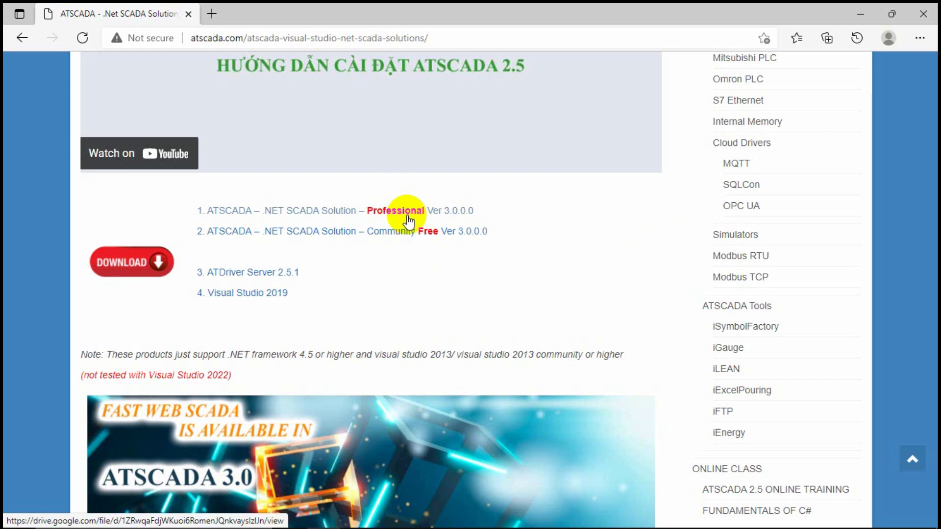
Open the Google Drive download page for ATSCADA Professional V3.0.0.0, then minimize Edge.
left_click(391, 215)
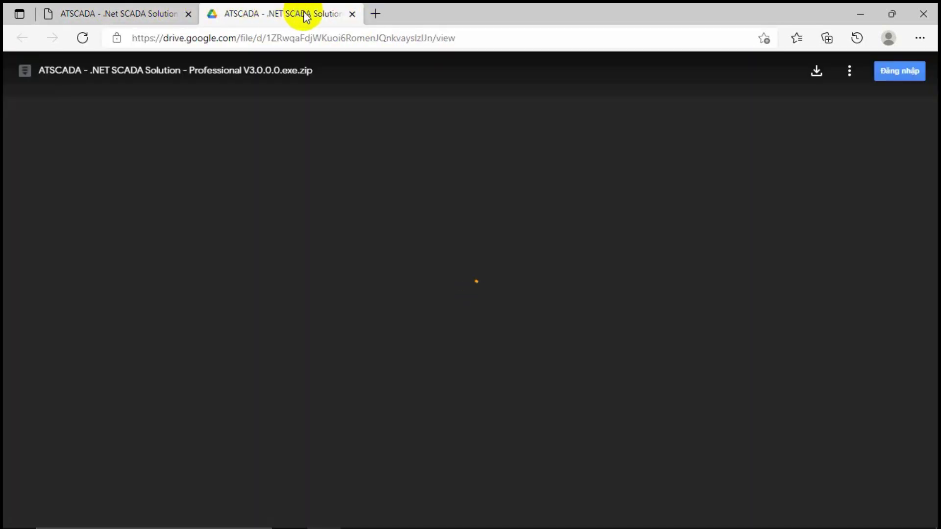
left_click(127, 11)
left_click(278, 8)
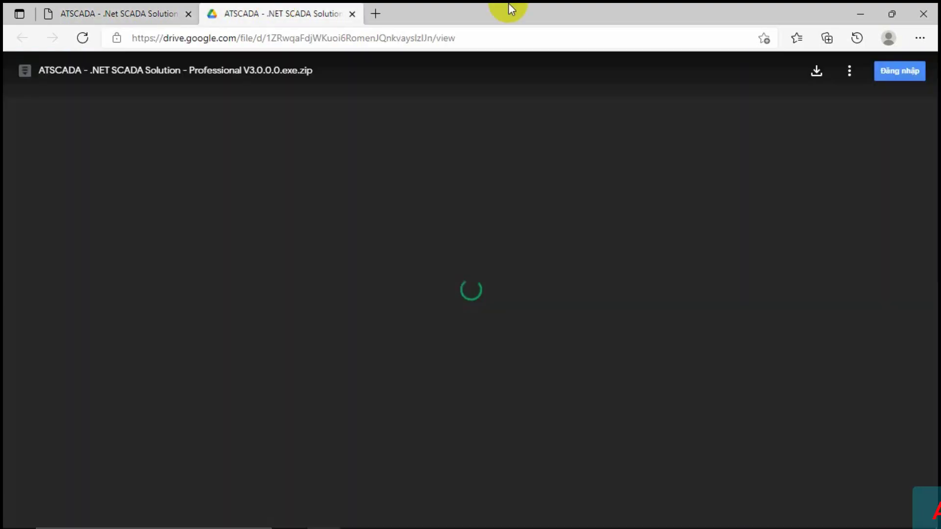
left_click(861, 14)
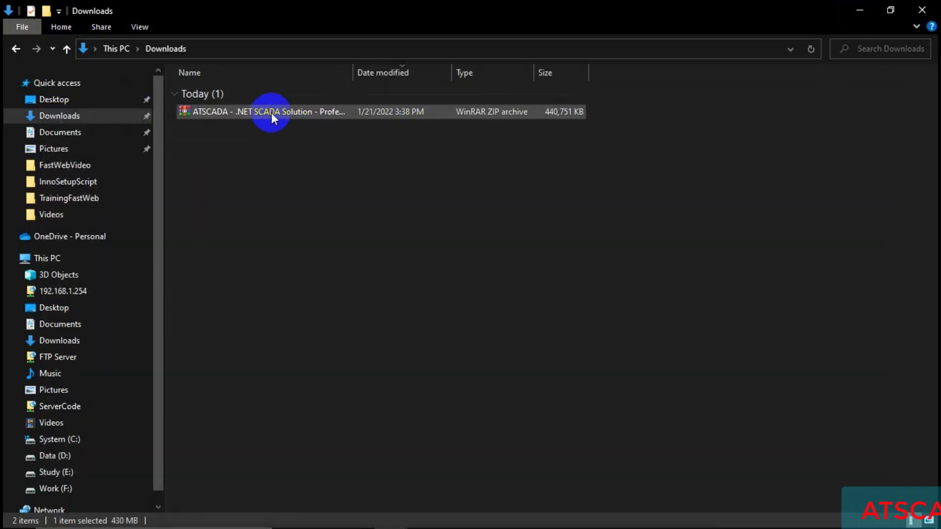
Extract the ATSCADA Professional zip into Downloads with Extract Here.
left_click(277, 112)
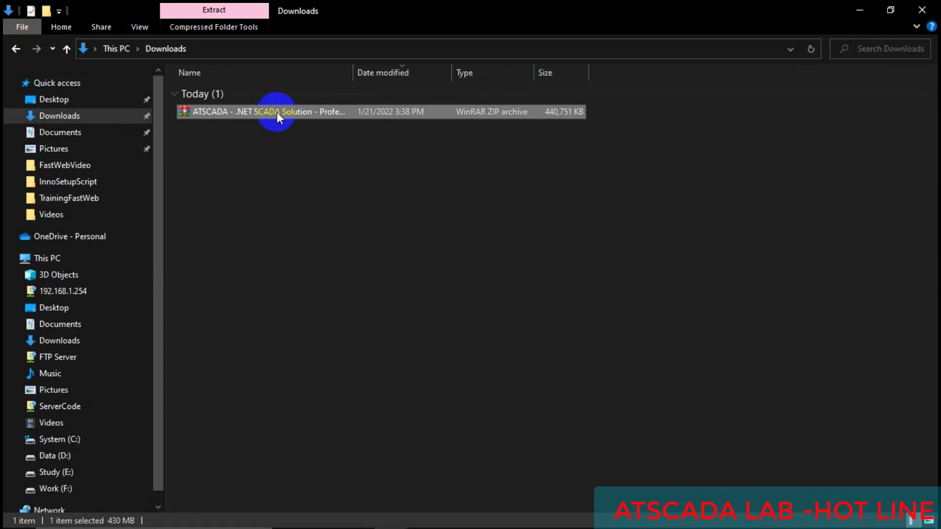
right_click(283, 110)
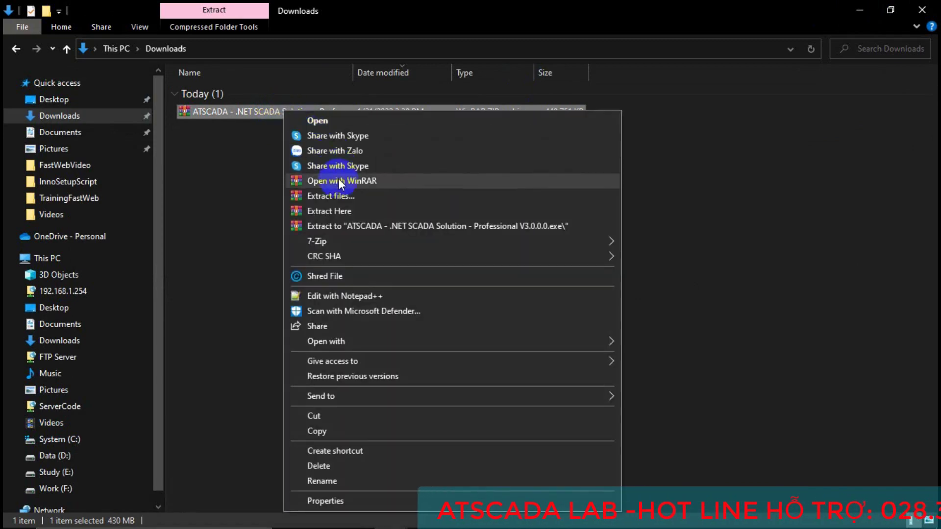
left_click(335, 210)
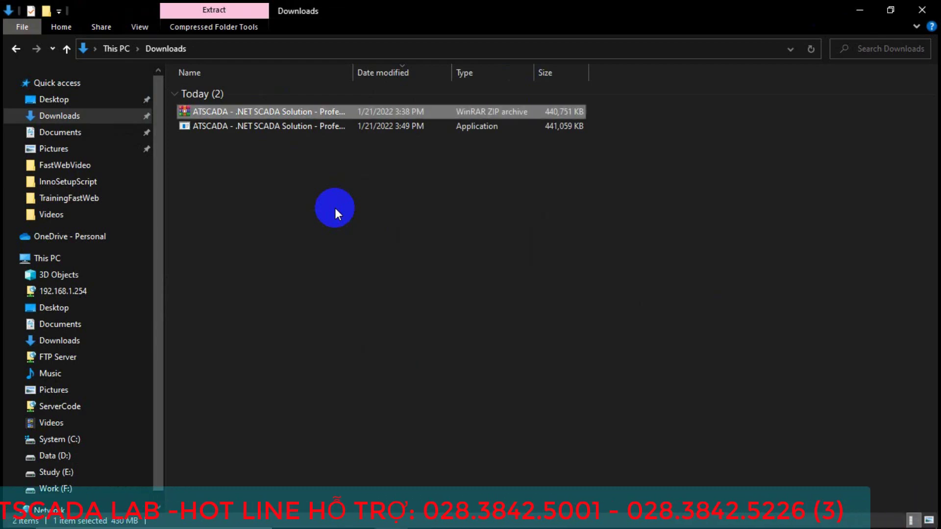
Run the extracted ATSCADA Professional V3.0.0.0 installer as administrator.
left_click(298, 127)
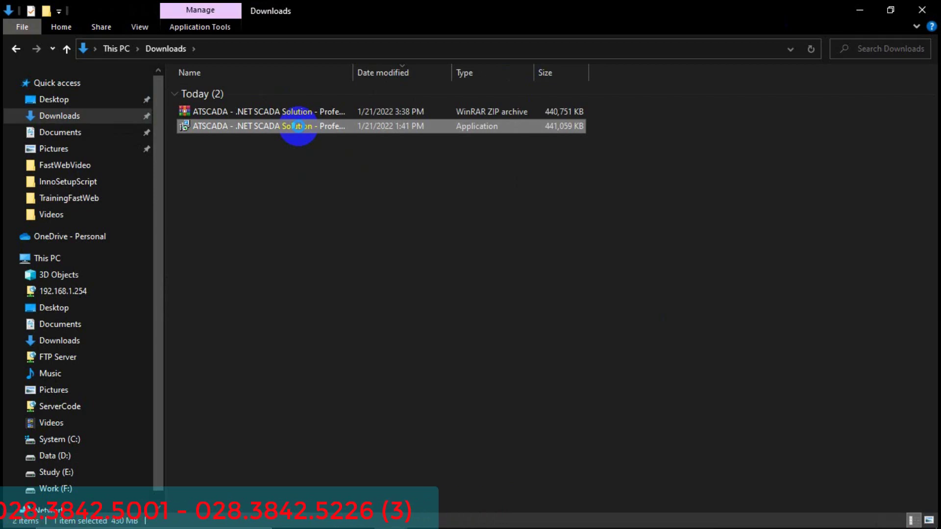
right_click(299, 127)
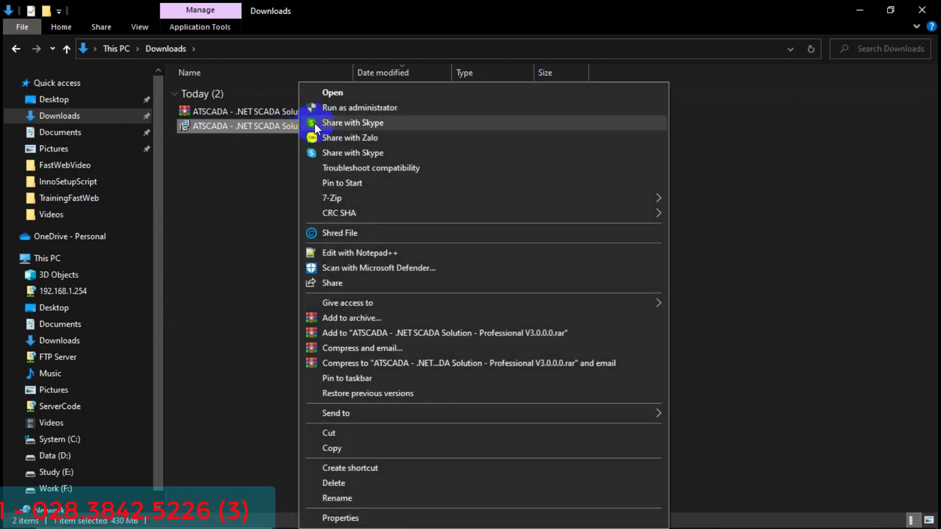
left_click(348, 108)
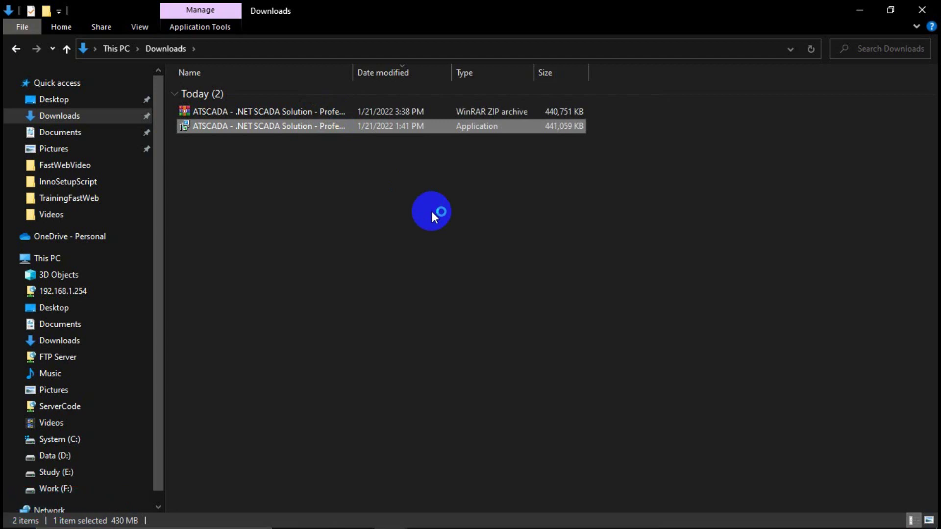
Install ATSCADA .NET SCADA Solution Professional V3.0.0.0, then install Resources Installation Manager 1.0.0.1.
left_click(859, 12)
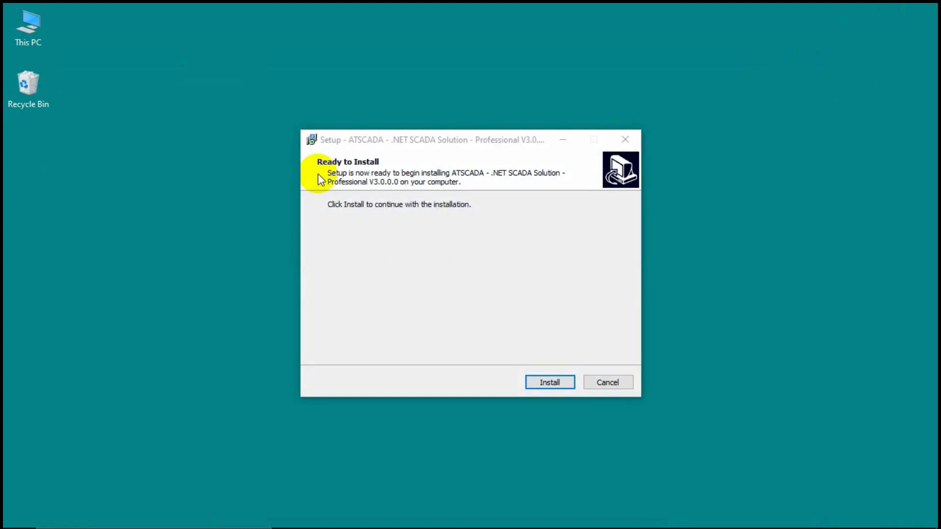
left_click(545, 383)
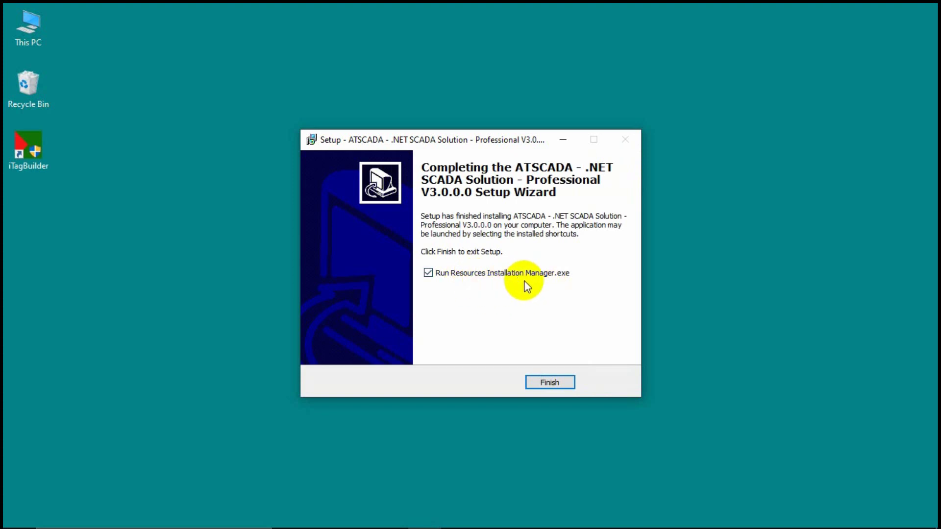
left_click(547, 382)
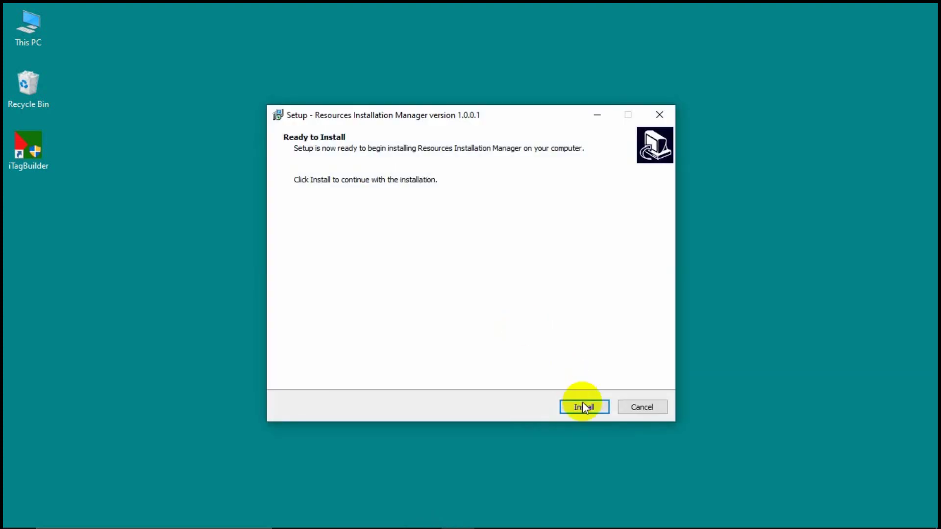
left_click(583, 407)
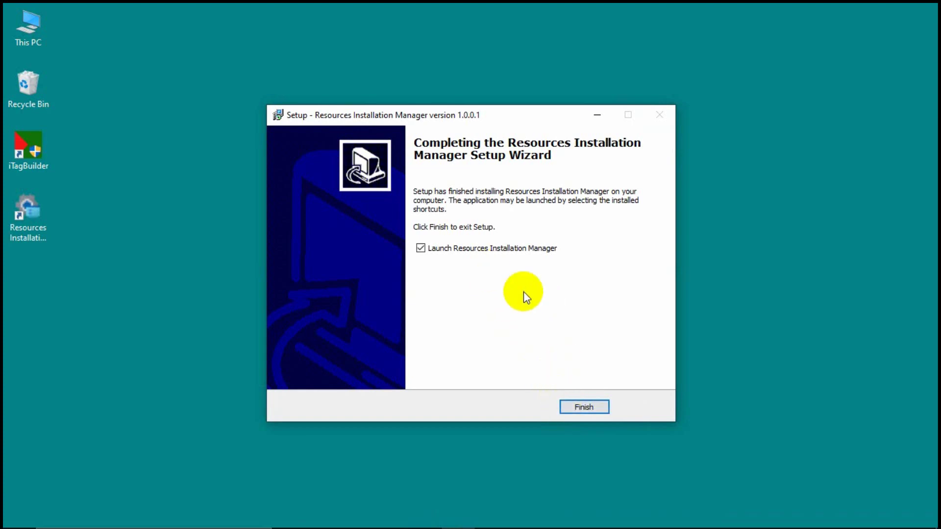
Launch the Resources Installation Manager and install ATDriverServer 2.5.1.0 from row 1.
left_click(579, 407)
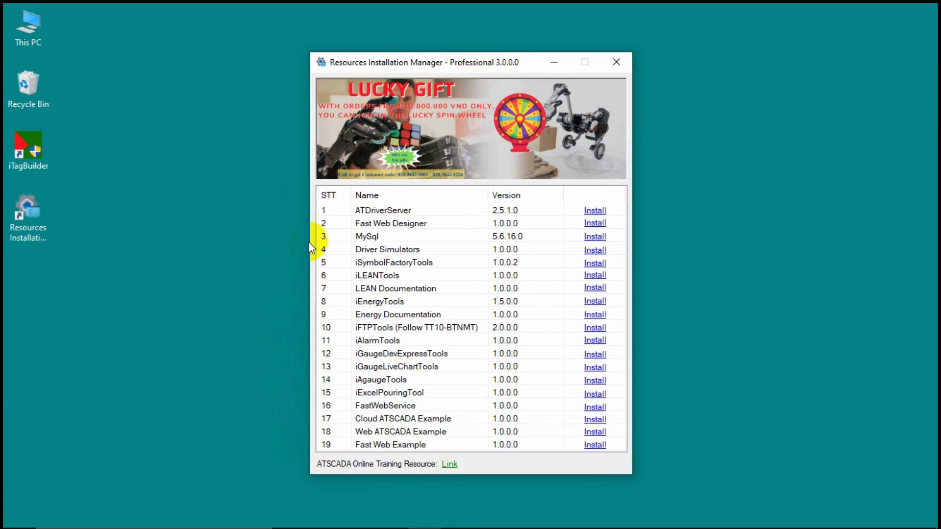
left_click(341, 171)
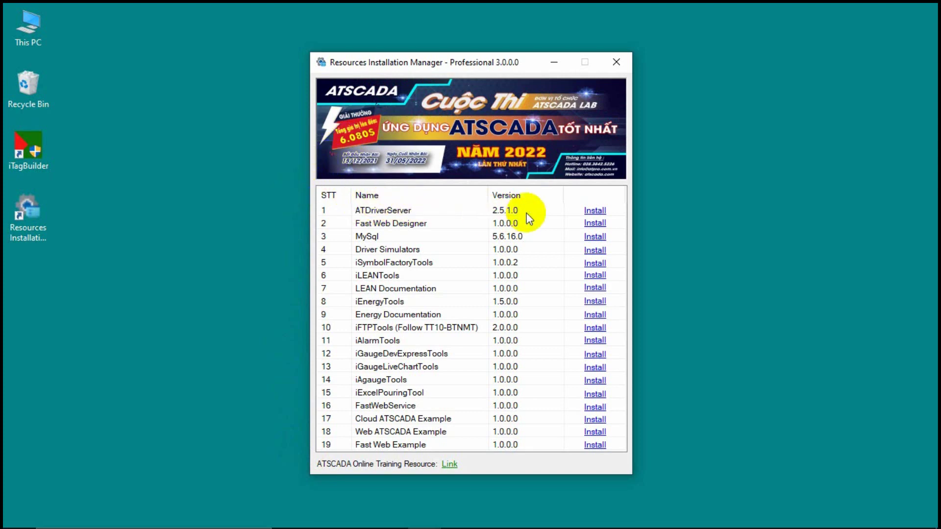
left_click(591, 212)
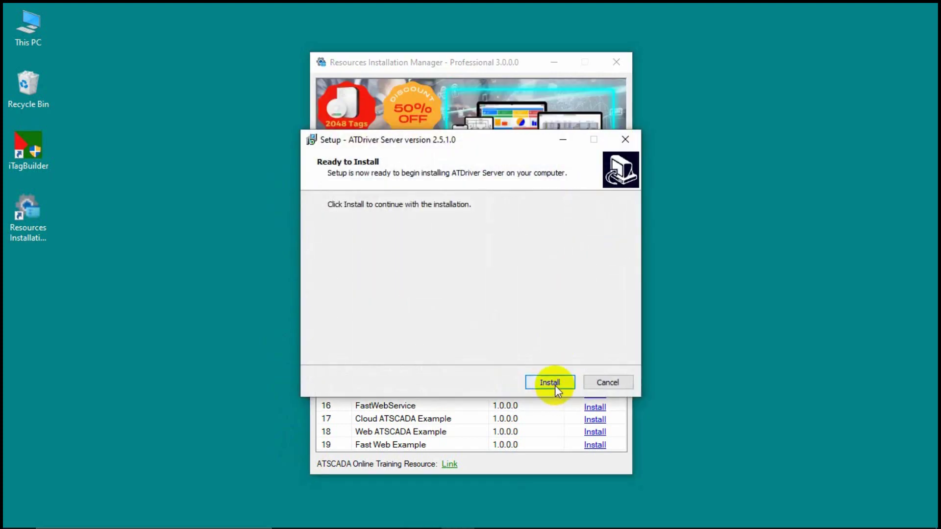
left_click(551, 388)
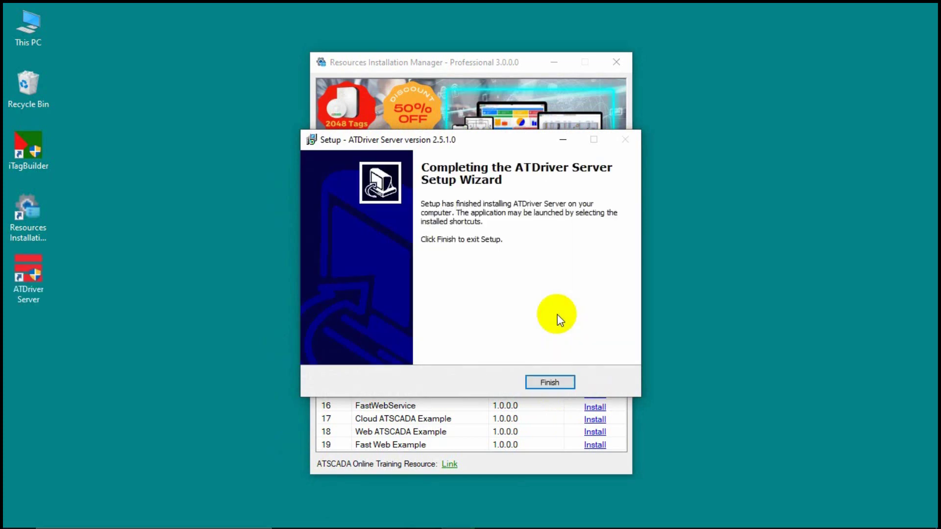
left_click(548, 383)
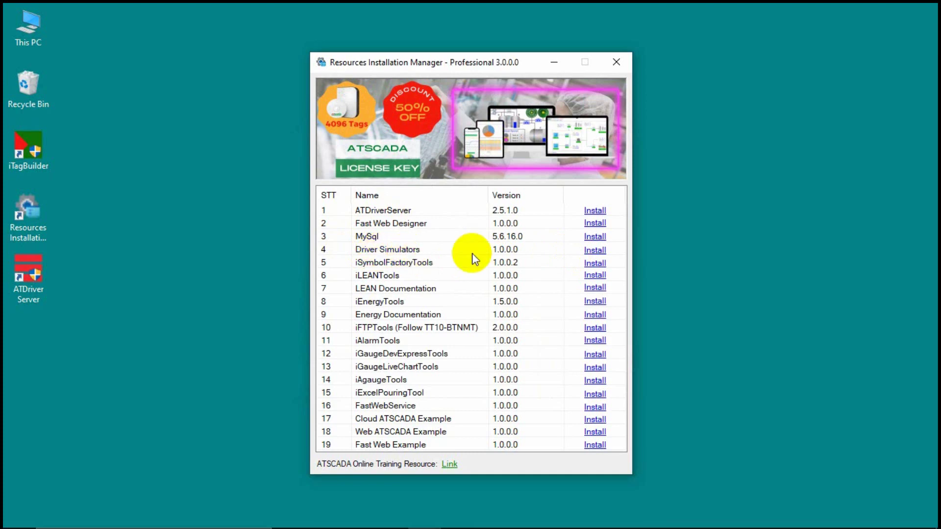
Install Driver Simulators 1.0.0.0 from row 4 with Launch Driver Simulators unchecked.
left_click(593, 253)
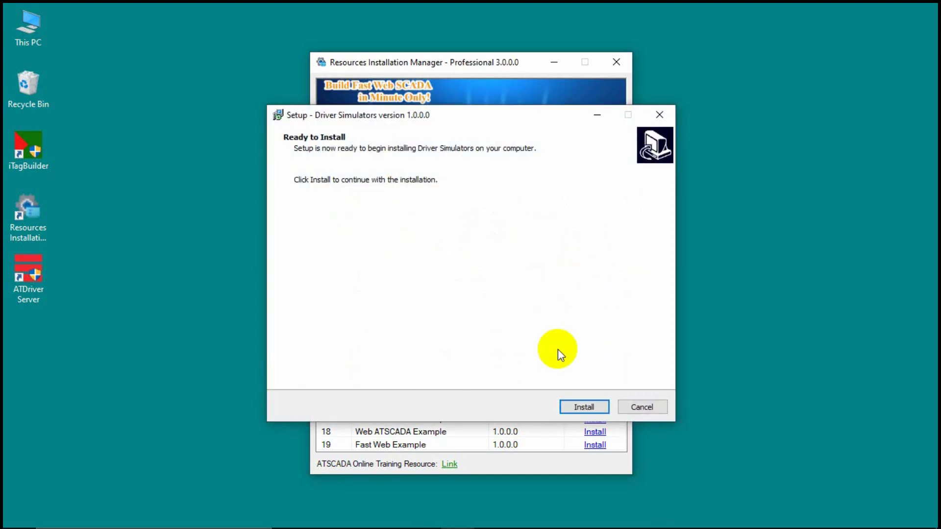
left_click(580, 406)
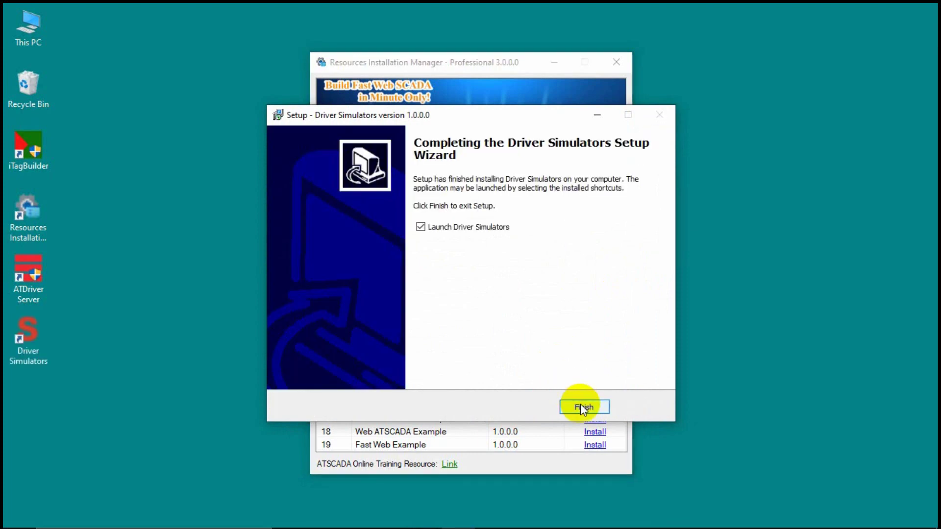
left_click(495, 227)
left_click(580, 406)
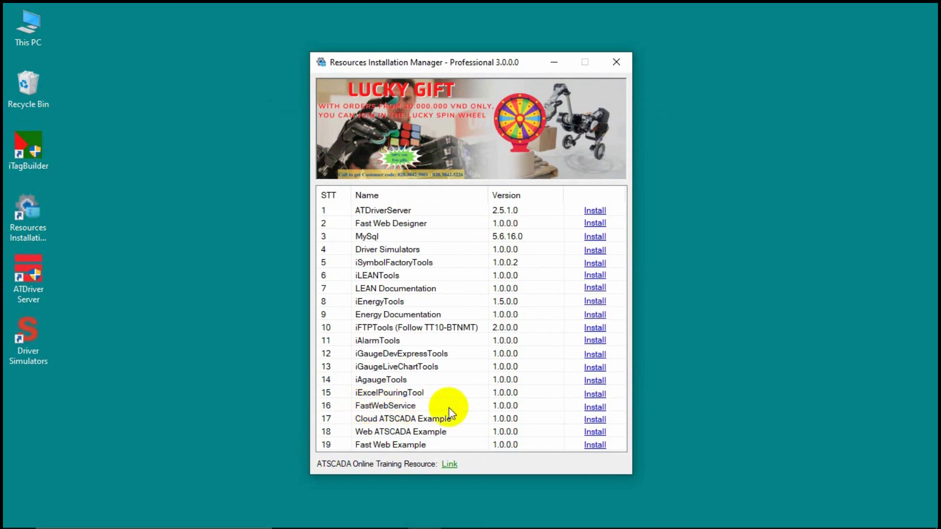
Install FastWebService from row 16 of the resource list.
left_click(594, 408)
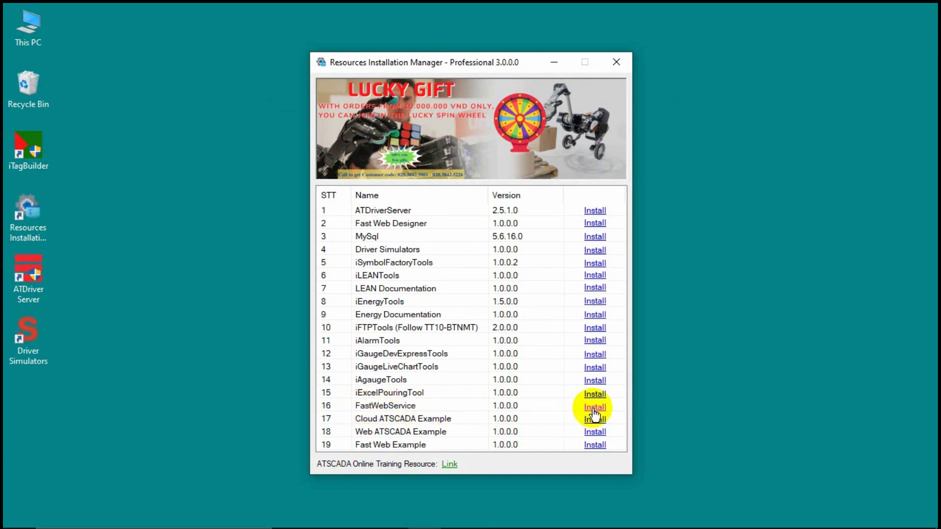
left_click(586, 408)
left_click(585, 407)
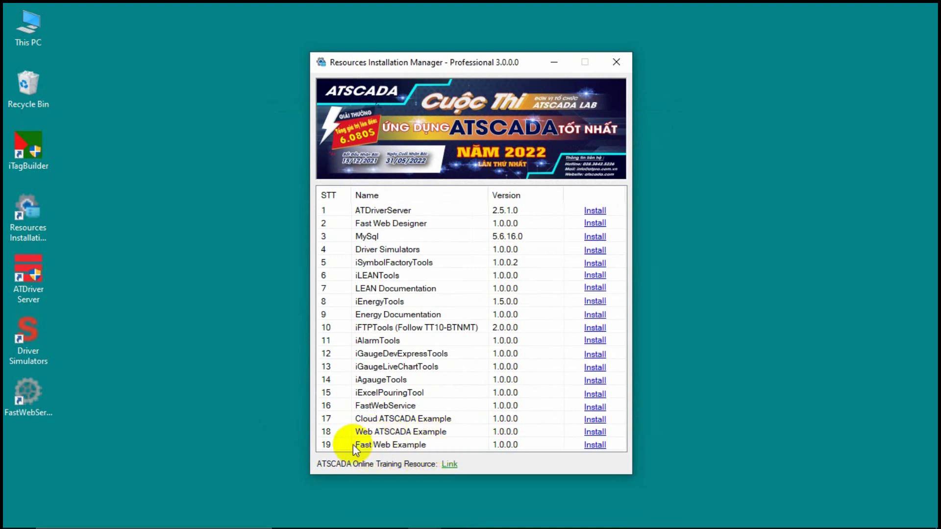
Install Fast Web Example 1.0.0.0 from row 19 of the resource list.
left_click(593, 447)
left_click(583, 409)
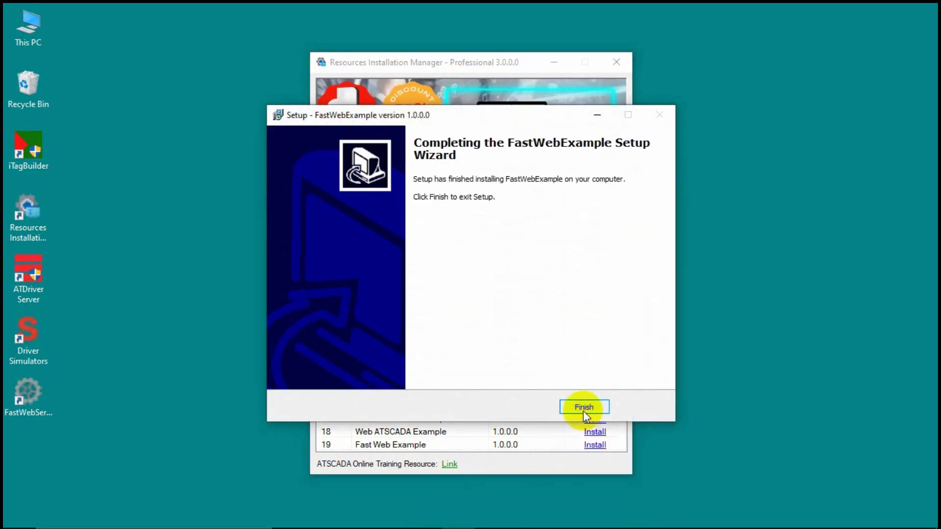
left_click(584, 408)
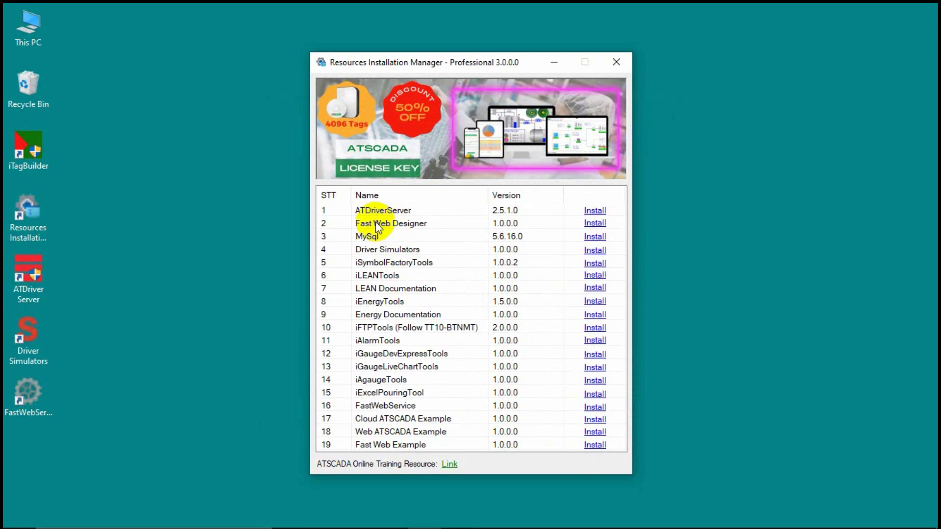
Install Fast Web Designer 1.0.0.0 with Launch FastWebDesigner unchecked, then close the manager.
left_click(591, 226)
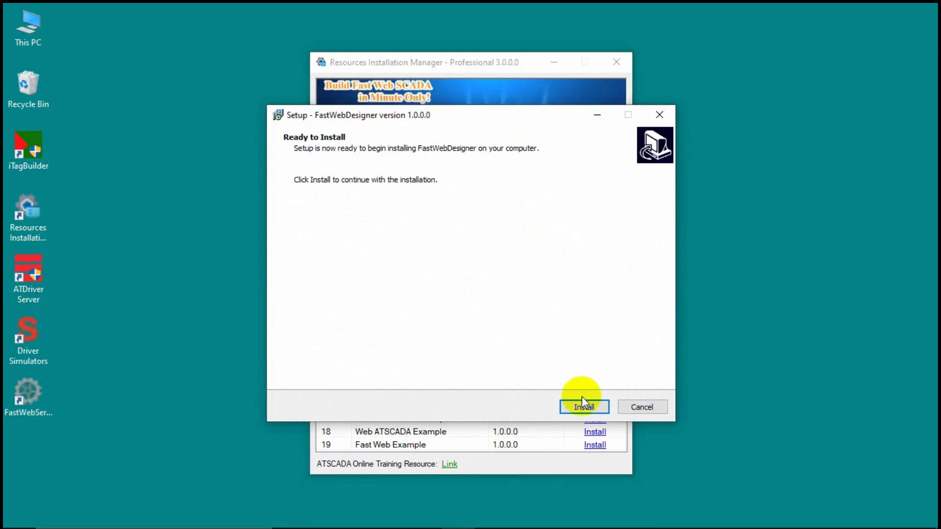
left_click(583, 408)
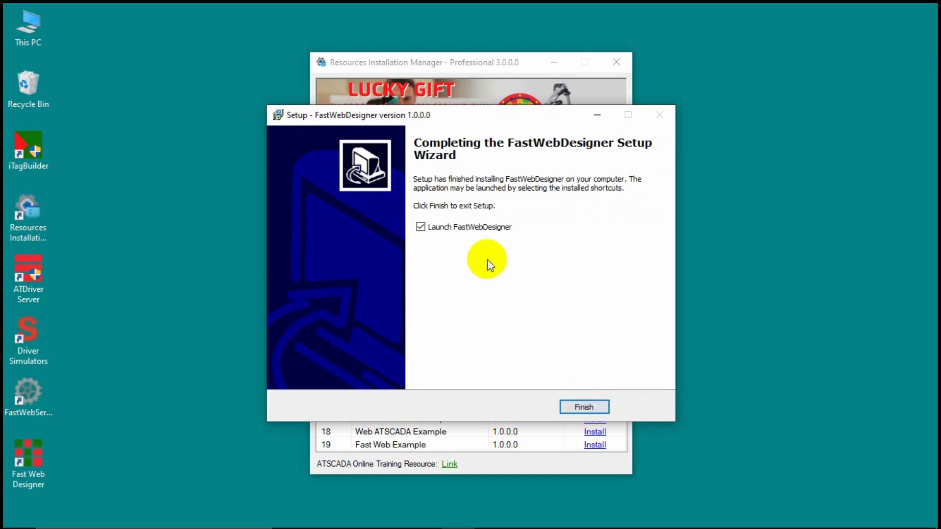
left_click(422, 227)
left_click(576, 408)
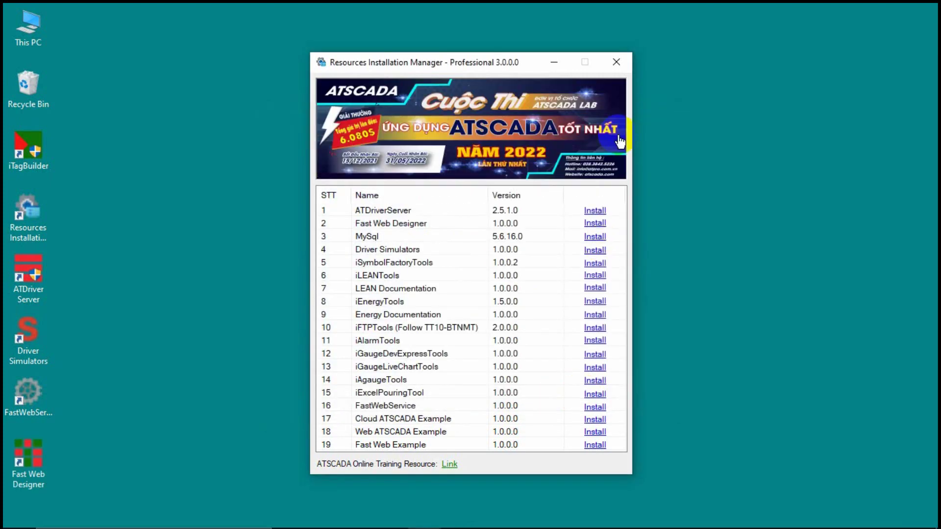
left_click(618, 65)
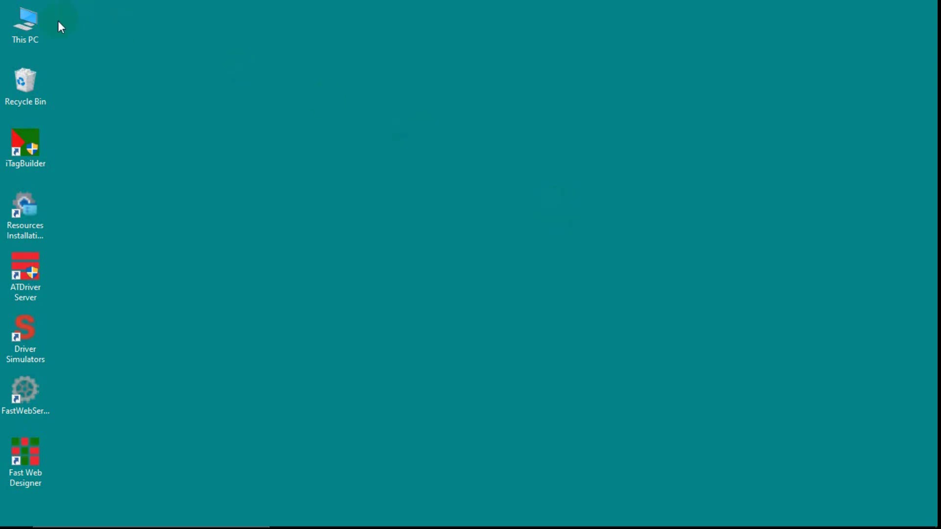
Browse to C:\Program Files\ATPro\ATSCADA Examples\Fast Web Example\ATDriverFile.
double_click(12, 35)
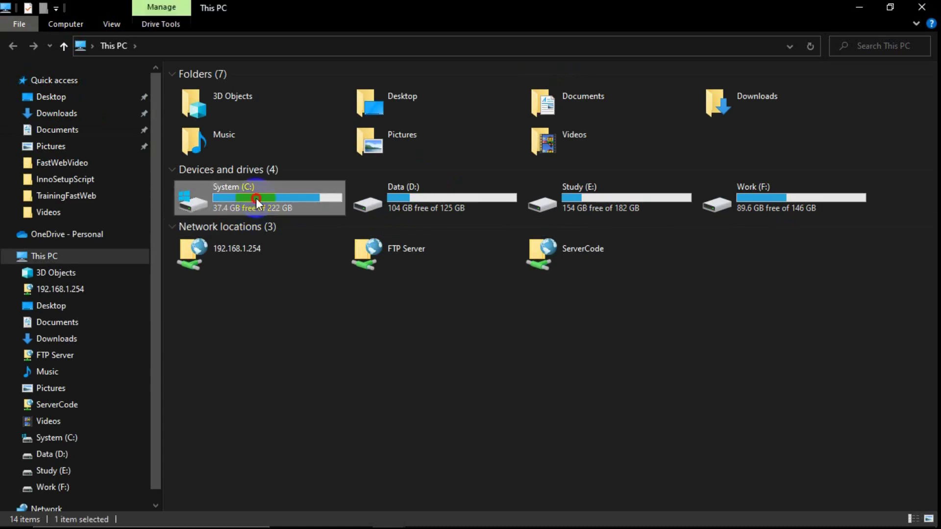
double_click(256, 198)
double_click(218, 219)
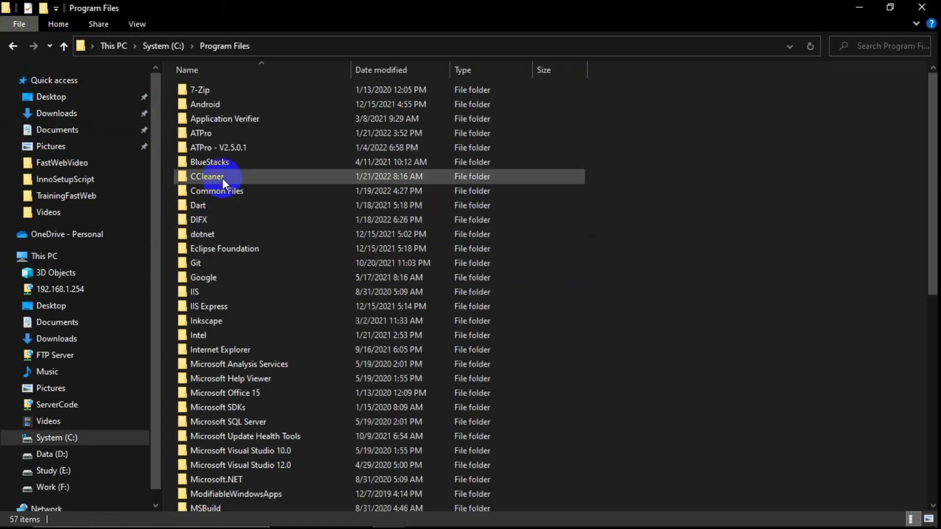
double_click(209, 133)
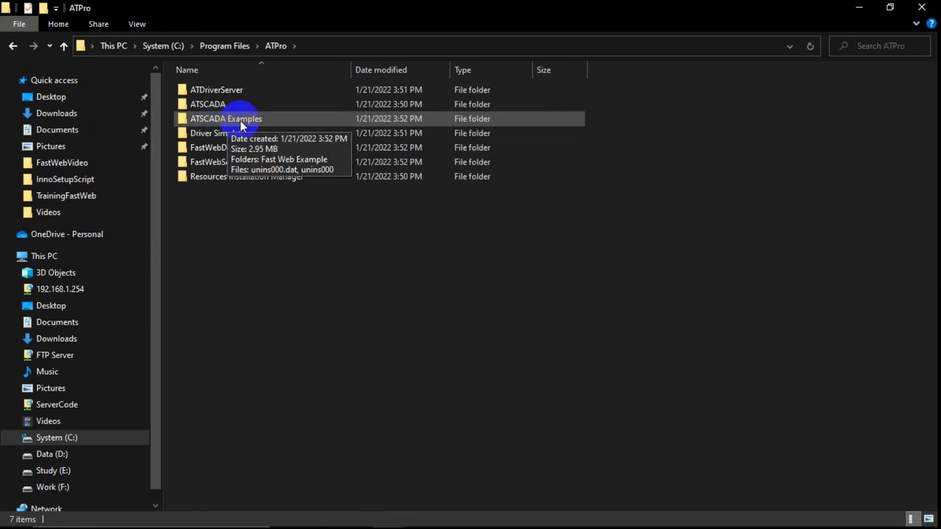
double_click(234, 122)
double_click(229, 91)
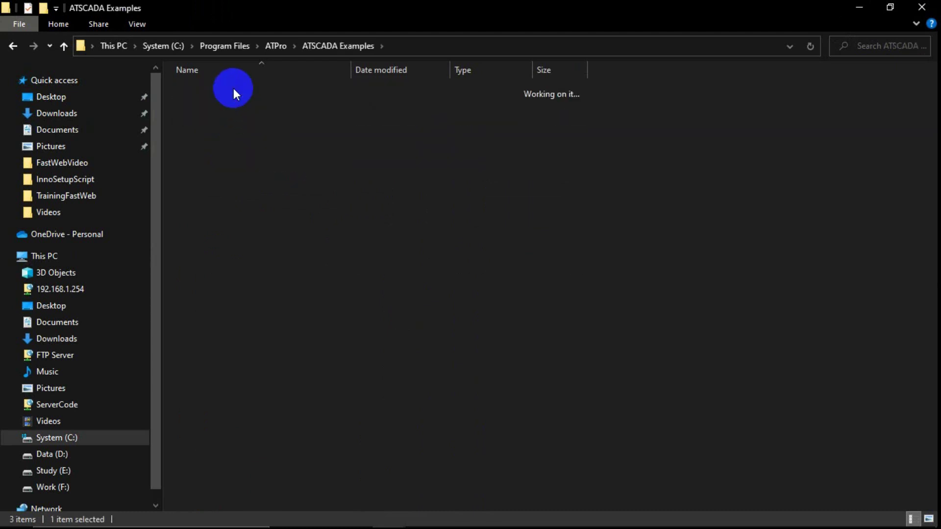
left_click(207, 118)
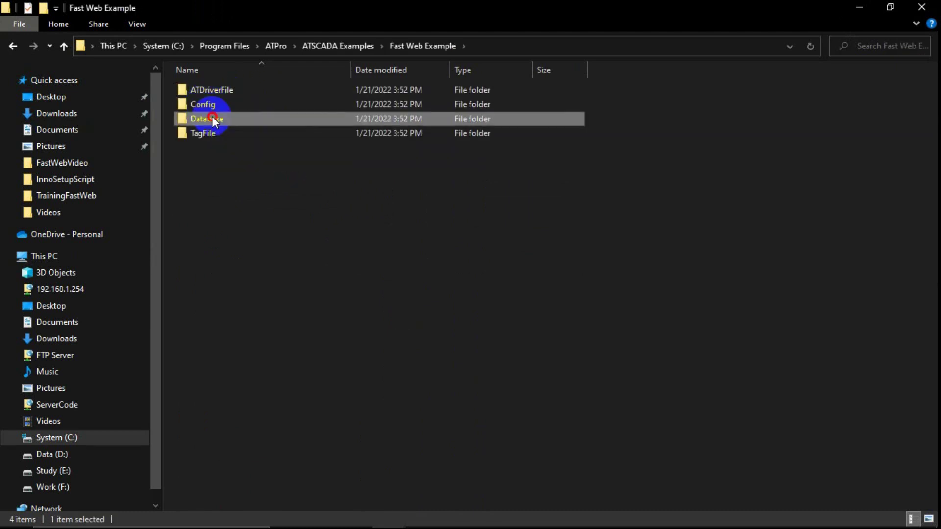
double_click(205, 89)
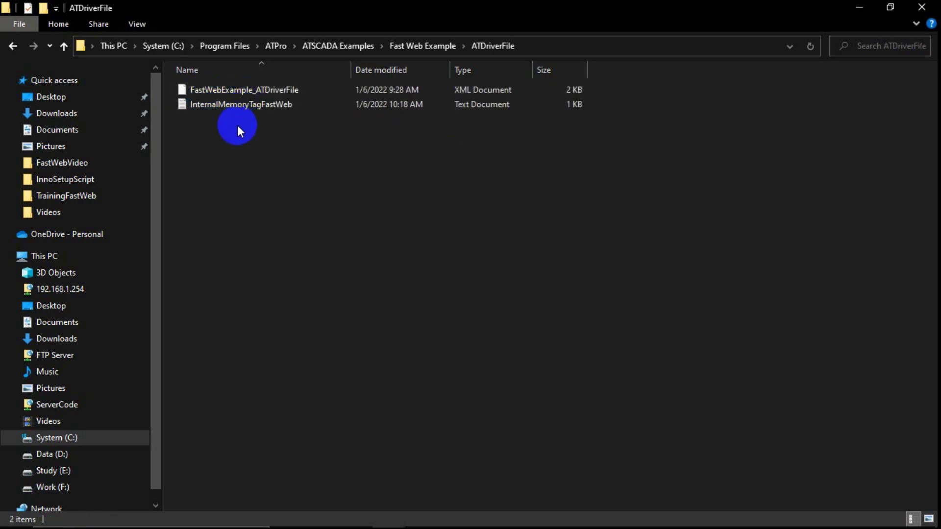
Open the InternalMemoryTagFastWeb text file in Notepad.
left_click(259, 92)
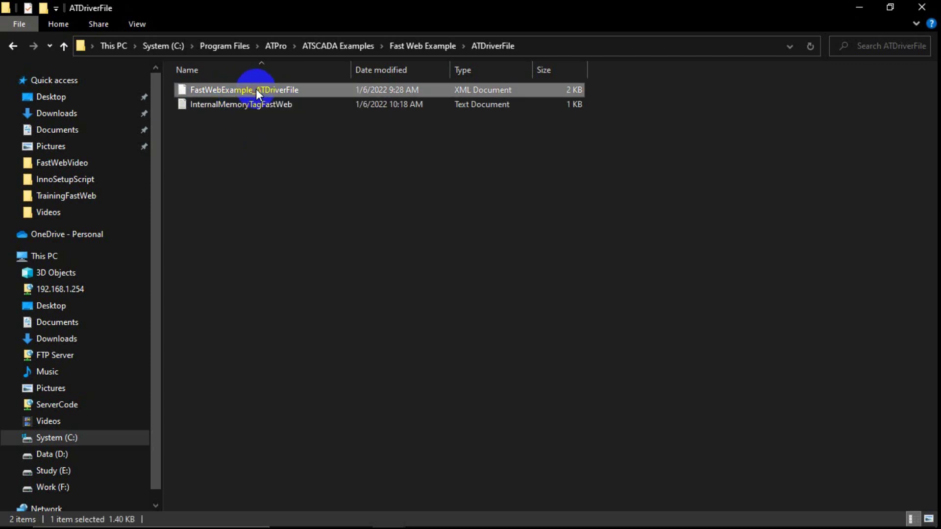
left_click(207, 104)
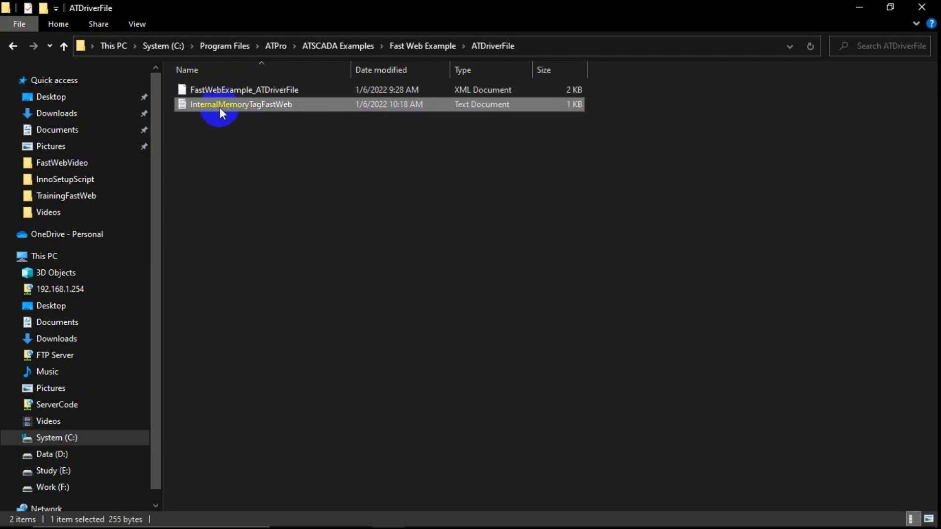
double_click(272, 105)
Go through the Status1-4, Value1-4, HighValue and LowValue tag lines, then minimize Notepad.
left_click(326, 122)
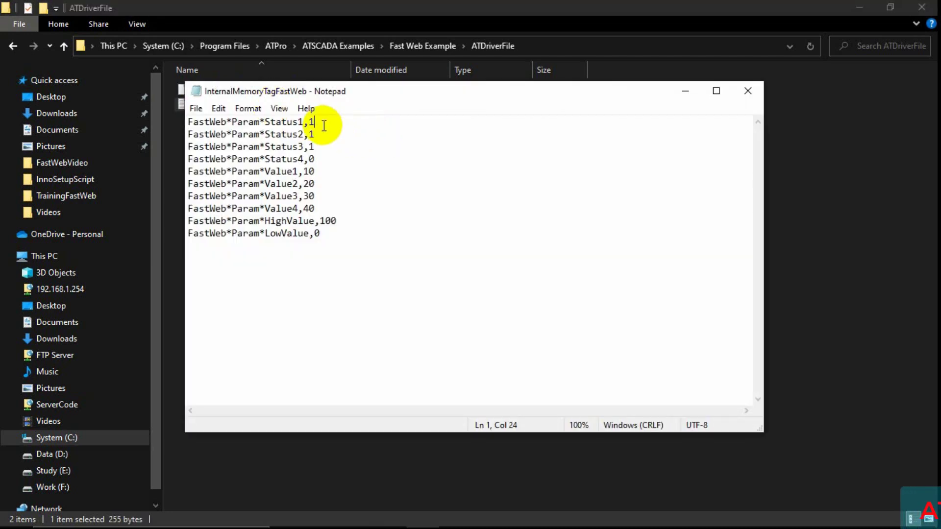
left_click(316, 134)
left_click(319, 146)
left_click(321, 159)
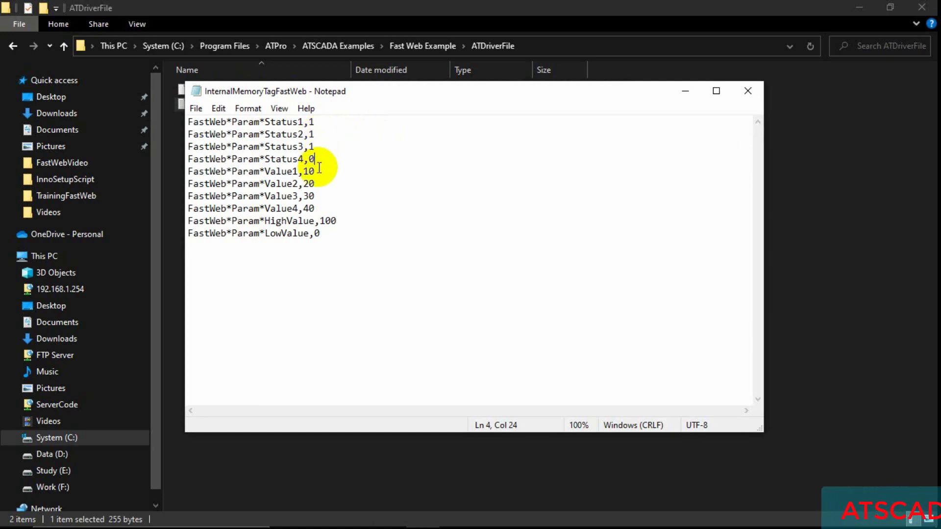
left_click(317, 172)
left_click(317, 184)
left_click(319, 199)
left_click(346, 209)
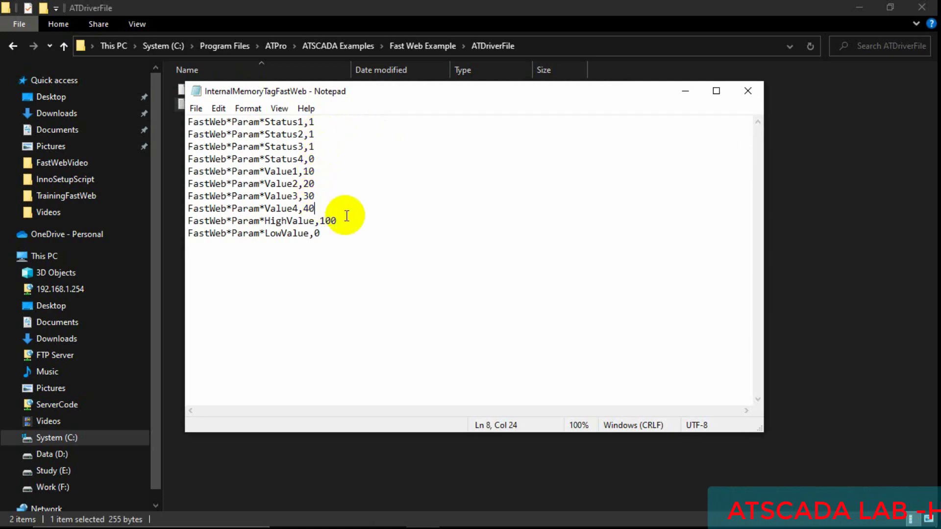
left_click(333, 222)
left_click(334, 234)
left_click(369, 196)
left_click(378, 159)
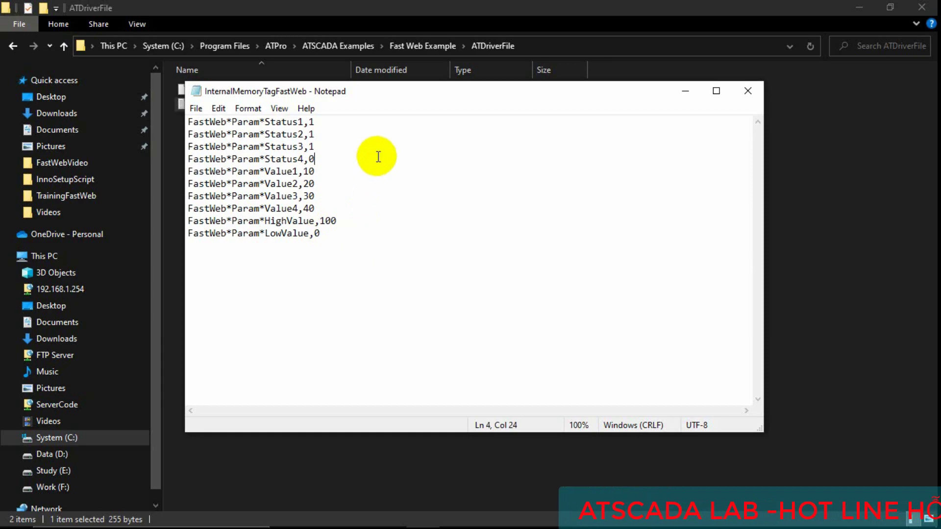
left_click(466, 122)
left_click(685, 91)
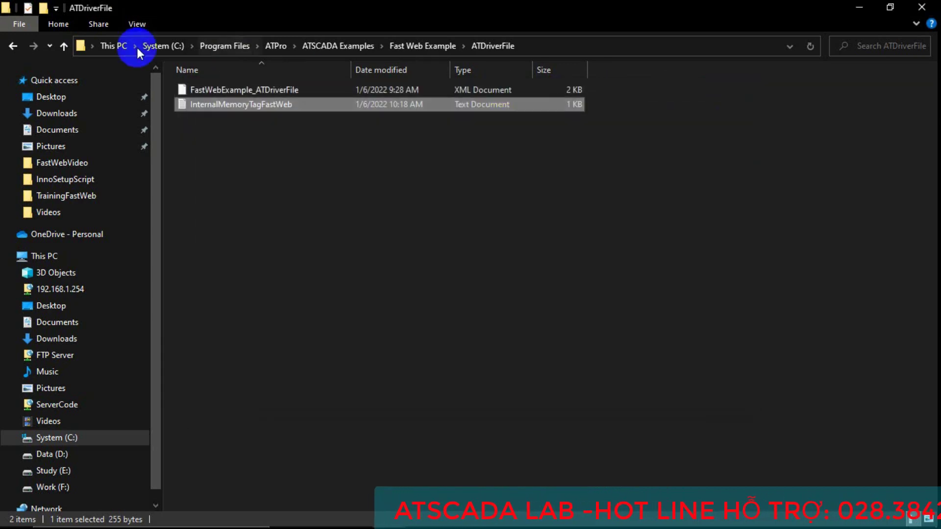
Inspect ATSCADAWebConfig in Config and FastWebExample.sql in Database.
left_click(14, 46)
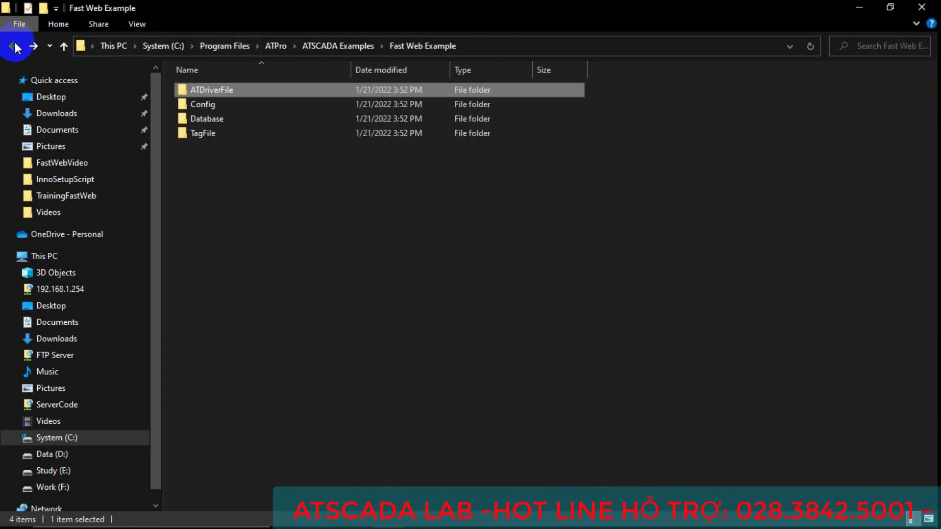
double_click(200, 104)
left_click(242, 93)
left_click(242, 92)
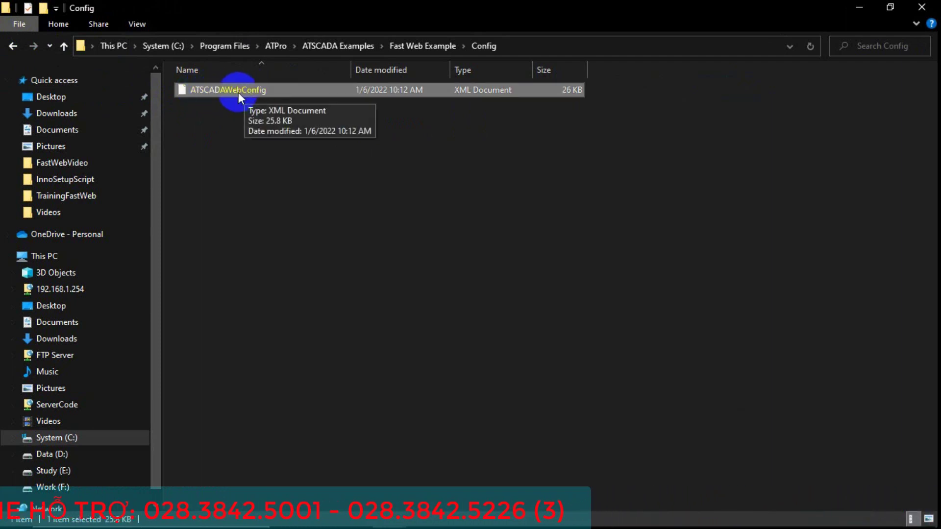
left_click(13, 46)
double_click(202, 118)
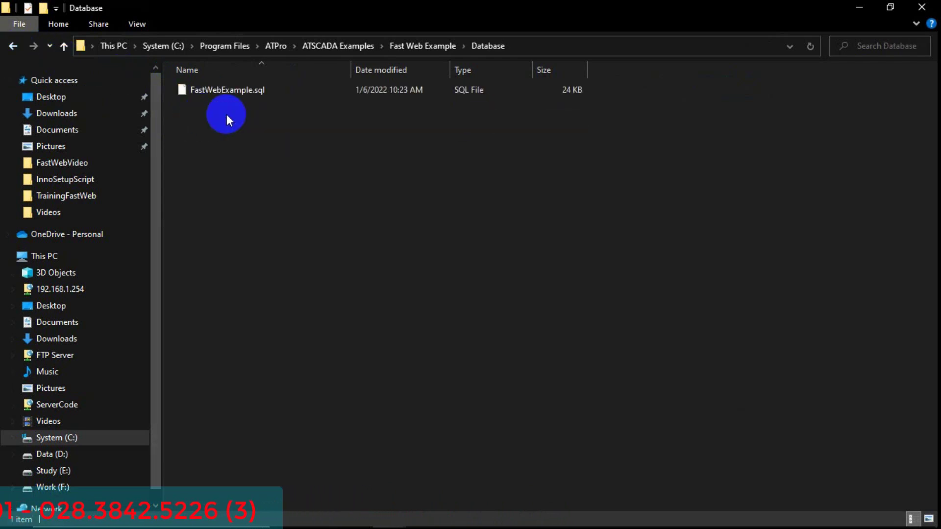
left_click(245, 90)
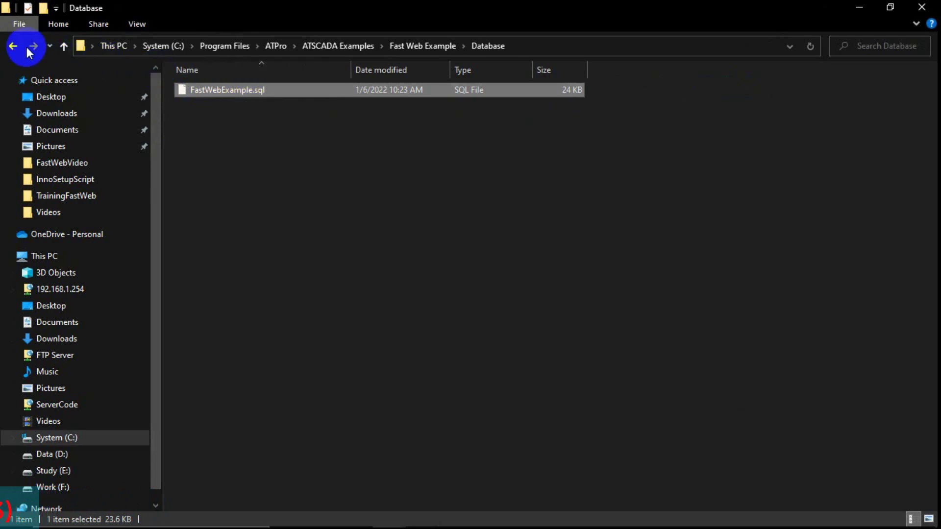
Inspect FastWebExample_TagFile in the TagFile folder, then return to Fast Web Example.
left_click(13, 46)
left_click(201, 133)
double_click(202, 135)
left_click(247, 92)
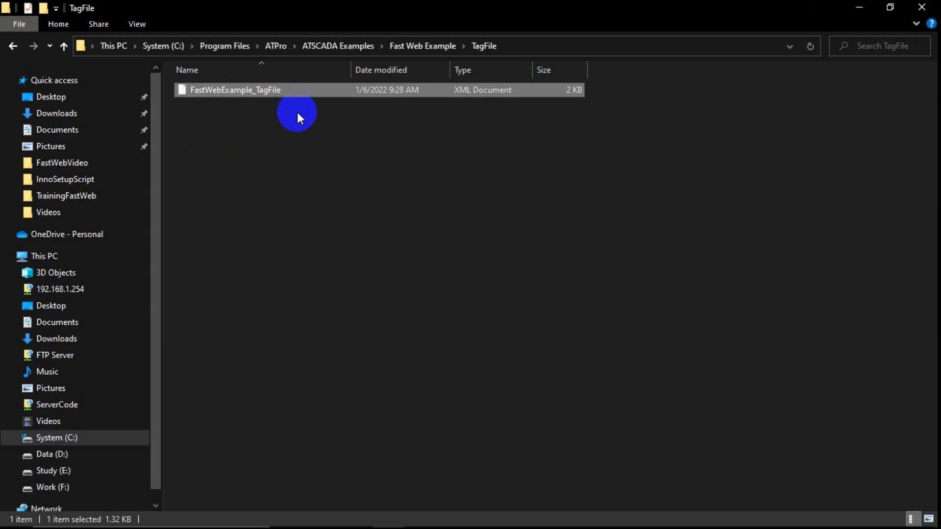
left_click(12, 45)
left_click(333, 260)
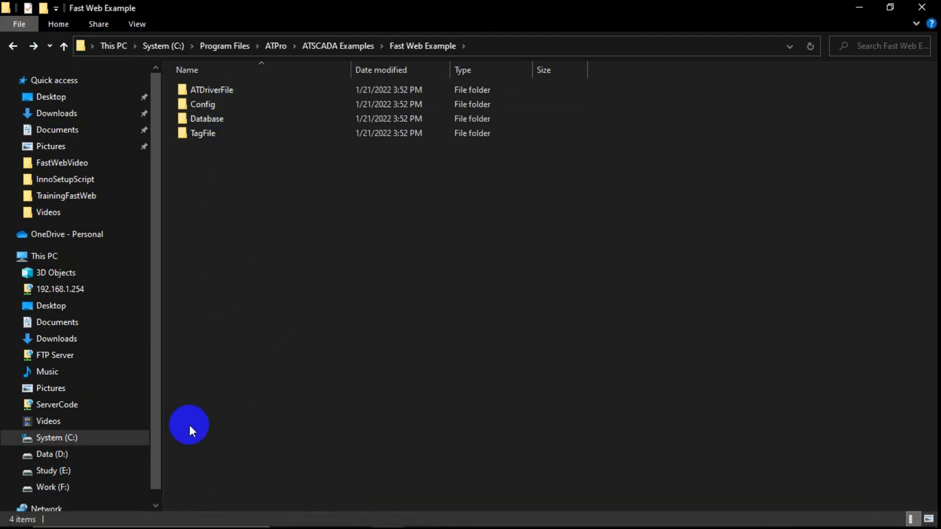
Launch MySQL Workbench by searching 'mysql' and connect to the Localhost server.
left_click(186, 515)
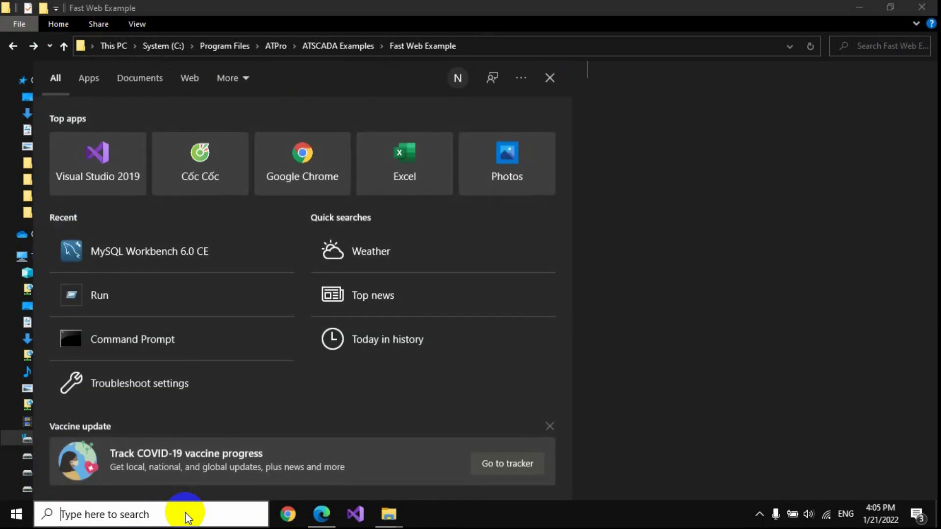
type("mysql")
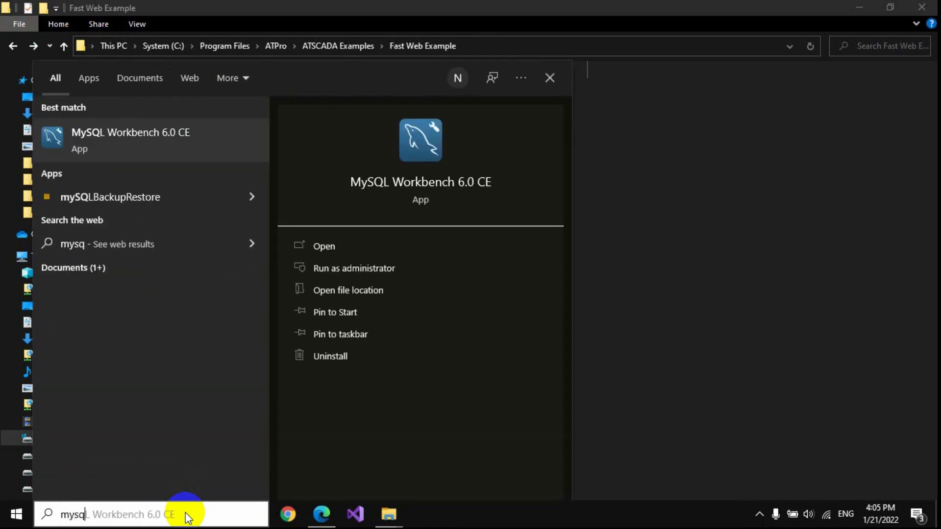
key("Return")
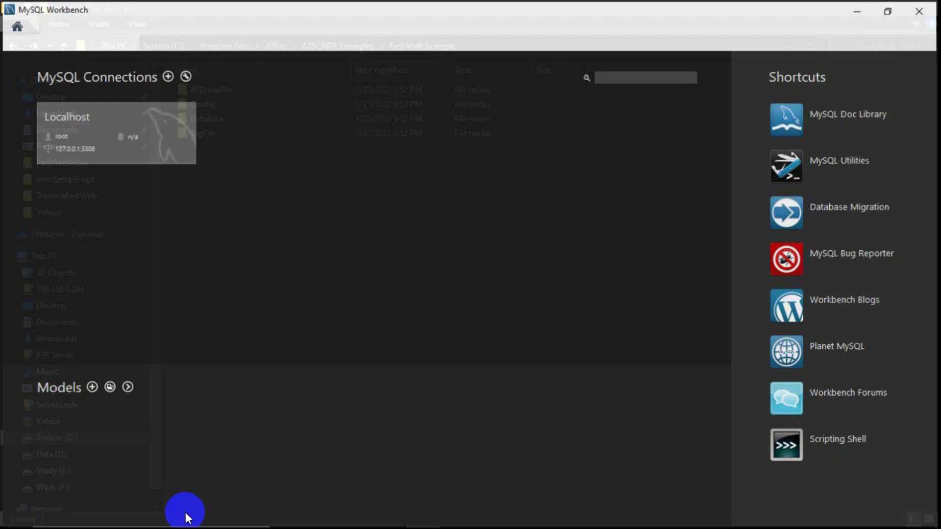
left_click(185, 153)
left_click(648, 314)
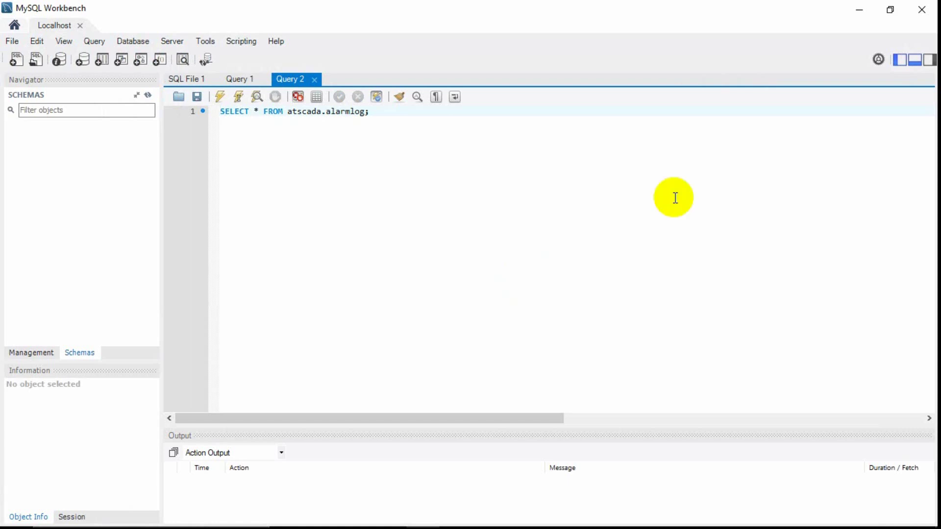
Briefly open and close the Resources Installation Manager, then return to MySQL Workbench.
left_click(859, 9)
left_click(858, 10)
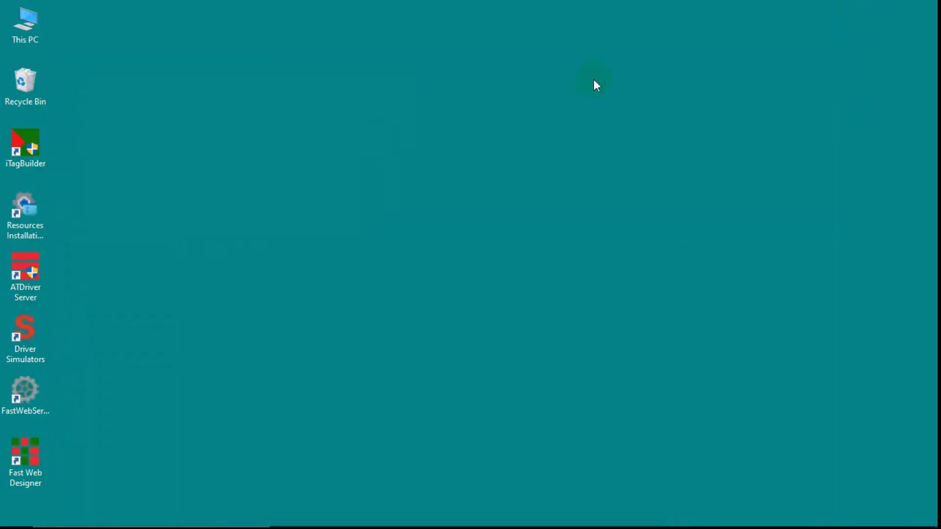
double_click(37, 215)
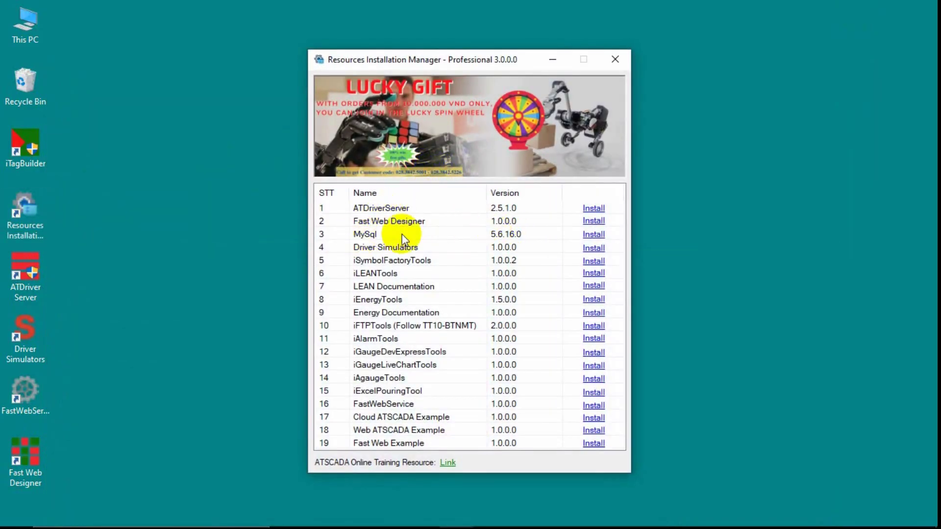
left_click(615, 59)
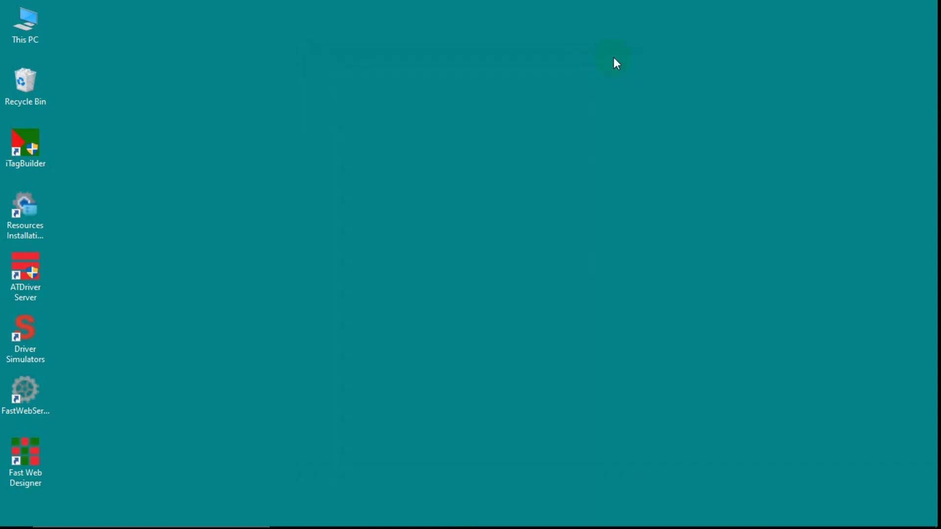
left_click(422, 513)
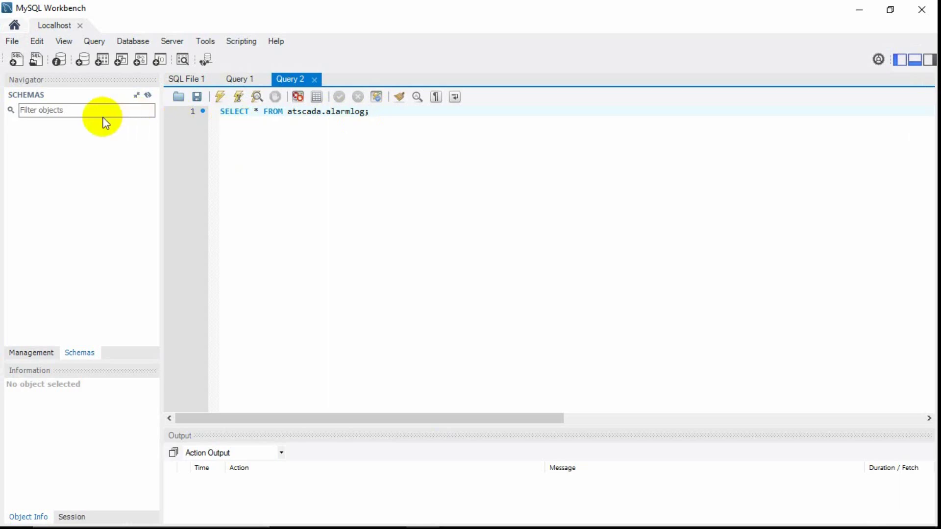
Run mySQLBackupRestore from C:\Program Files\ATPro\ATSCADA as administrator.
left_click(854, 13)
double_click(29, 24)
left_click(302, 198)
double_click(302, 198)
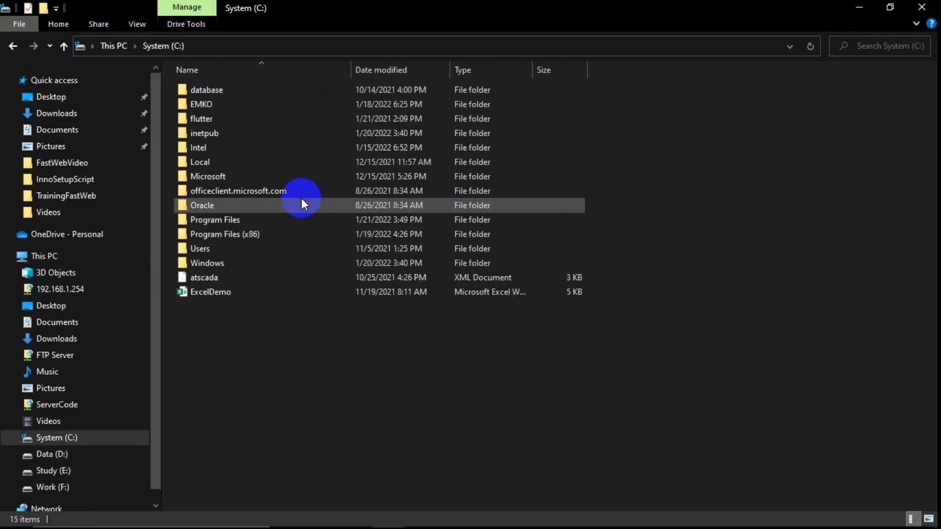
double_click(227, 222)
left_click(202, 131)
double_click(202, 131)
double_click(210, 105)
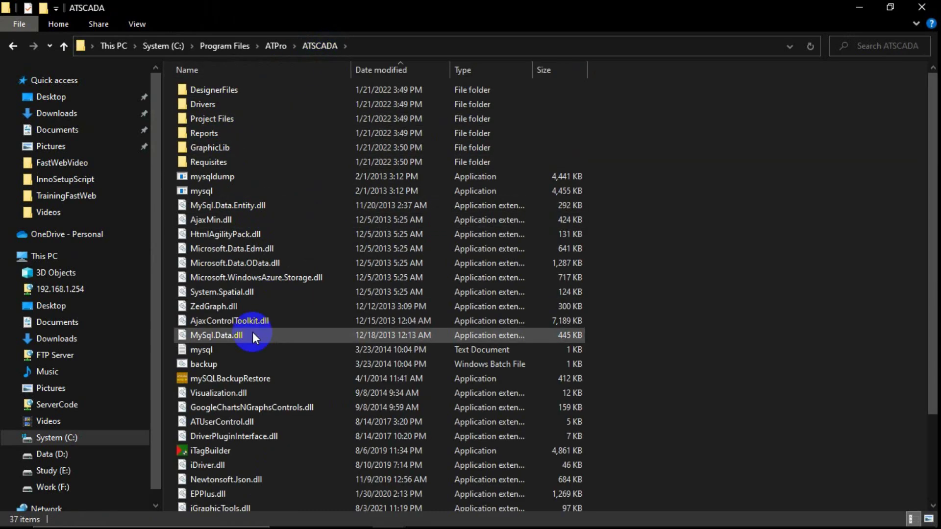
right_click(238, 378)
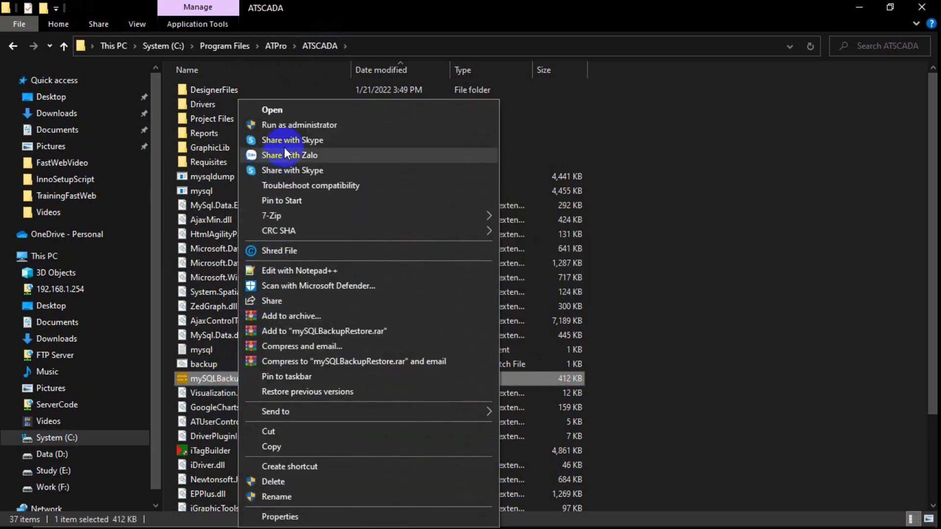
left_click(298, 125)
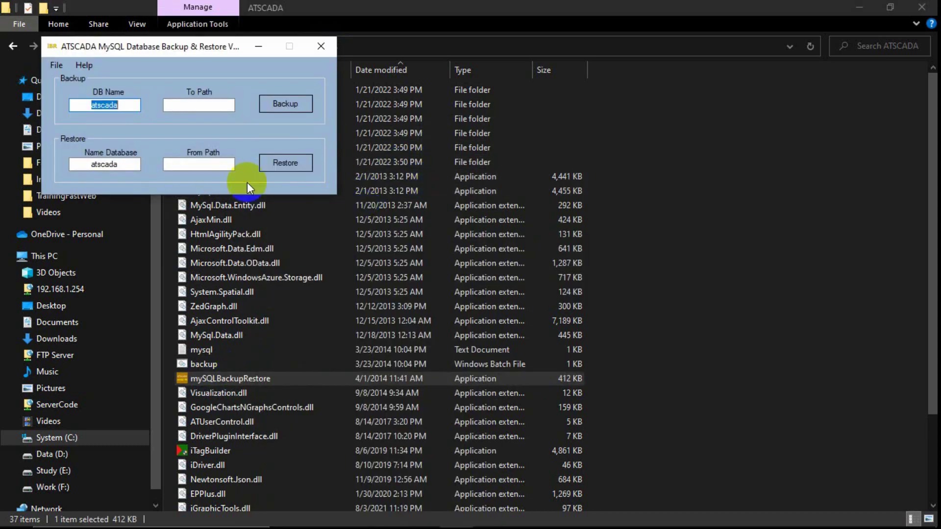
Pick atscada, choose ATSCADA Examples\Fast Web Example\Database\FastWebExample.sql, and run Restore.
left_click_drag(88, 162, 122, 162)
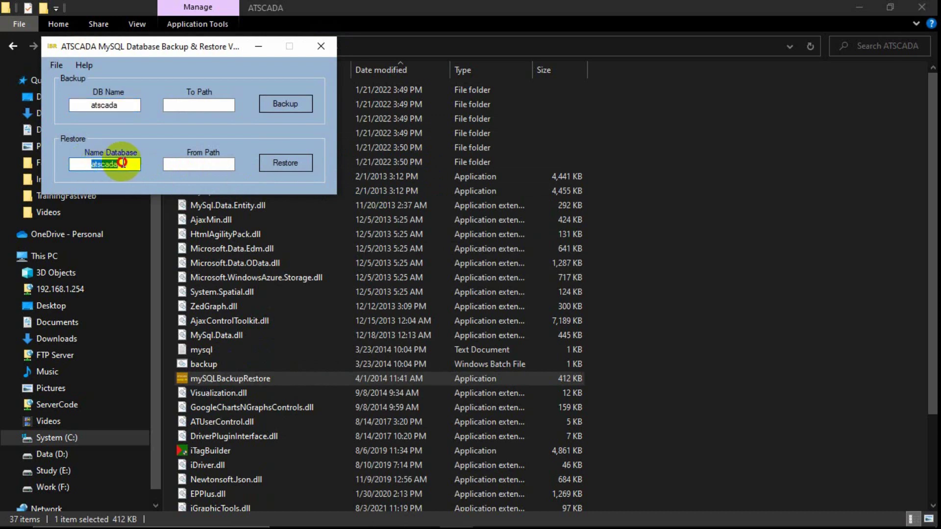
left_click(195, 160)
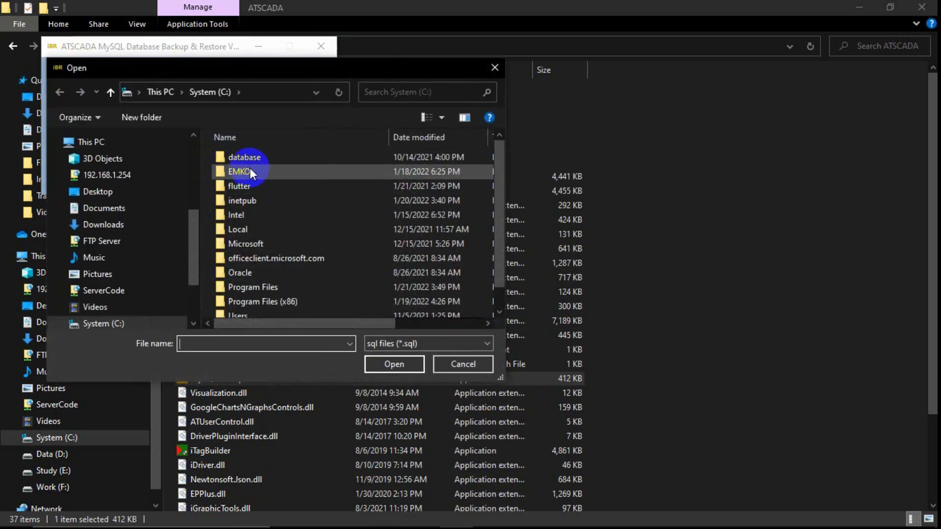
scroll(317, 238, "down", 1)
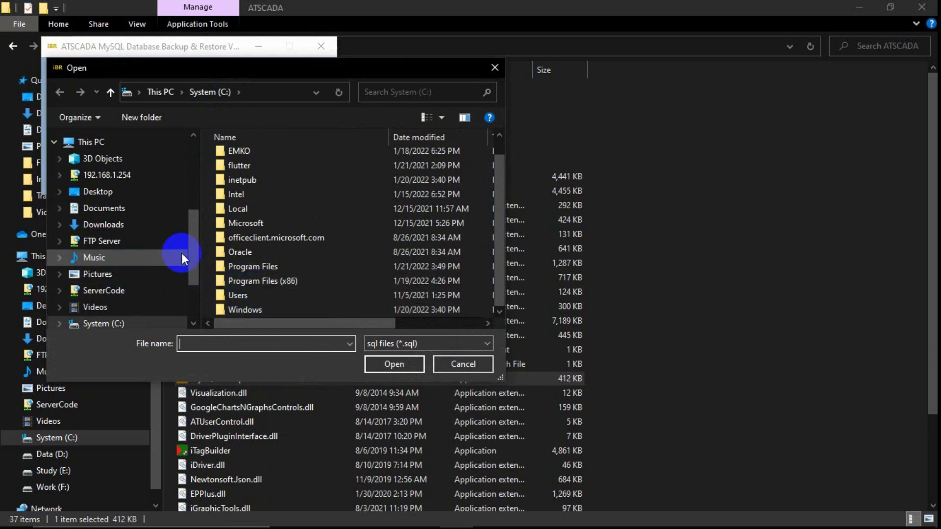
double_click(261, 266)
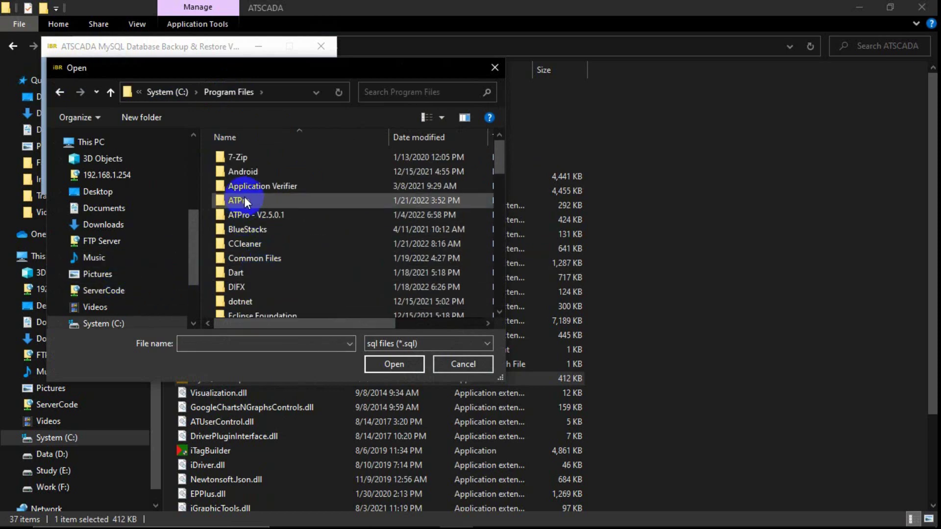
double_click(240, 201)
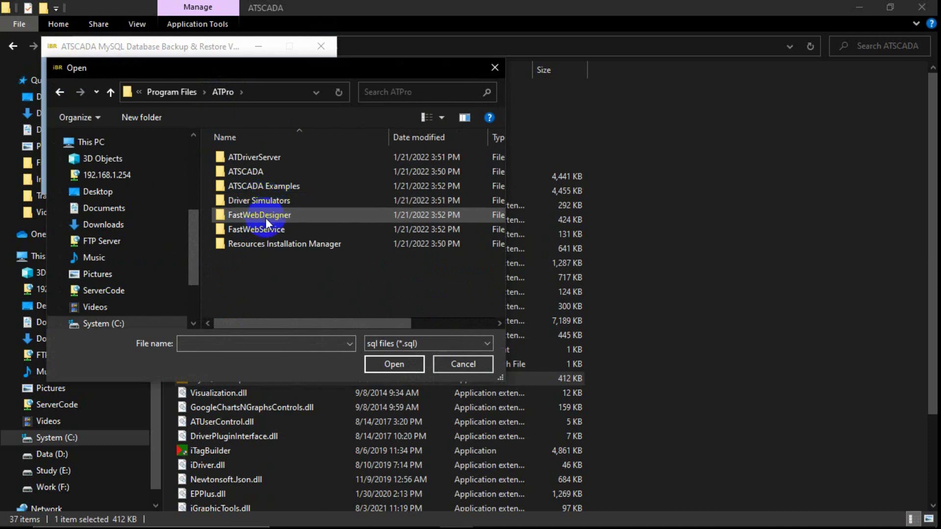
double_click(272, 186)
double_click(268, 158)
double_click(258, 185)
left_click(257, 156)
double_click(257, 156)
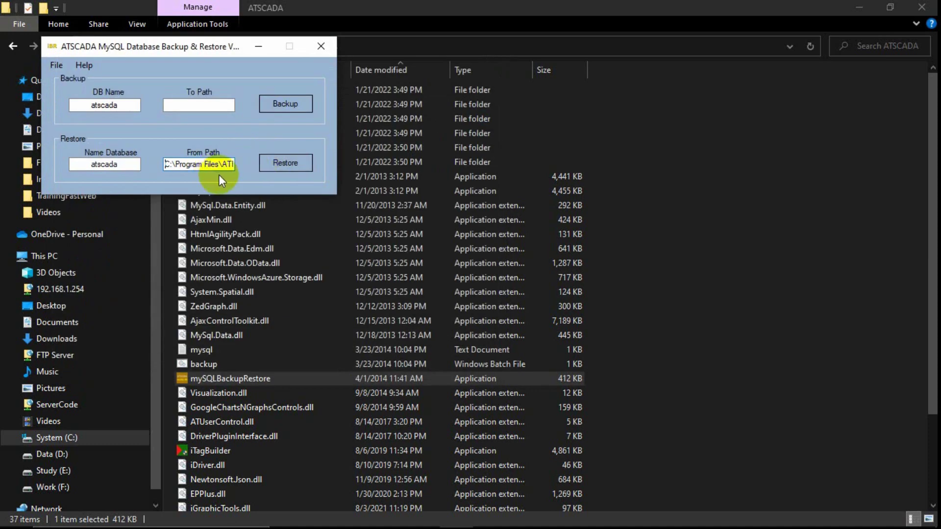
left_click(277, 163)
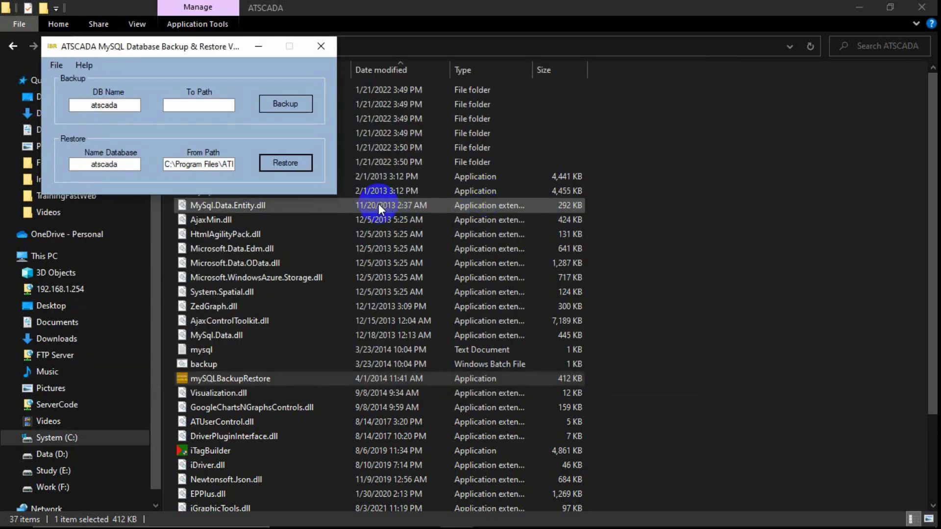
left_click(414, 513)
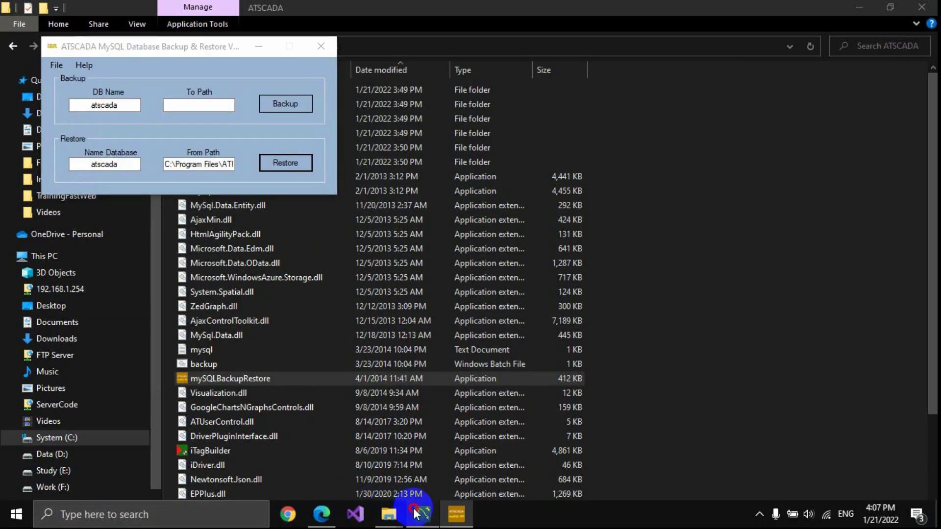
Refresh the Schemas list and expand atscada's tables to inspect their columns.
left_click(148, 98)
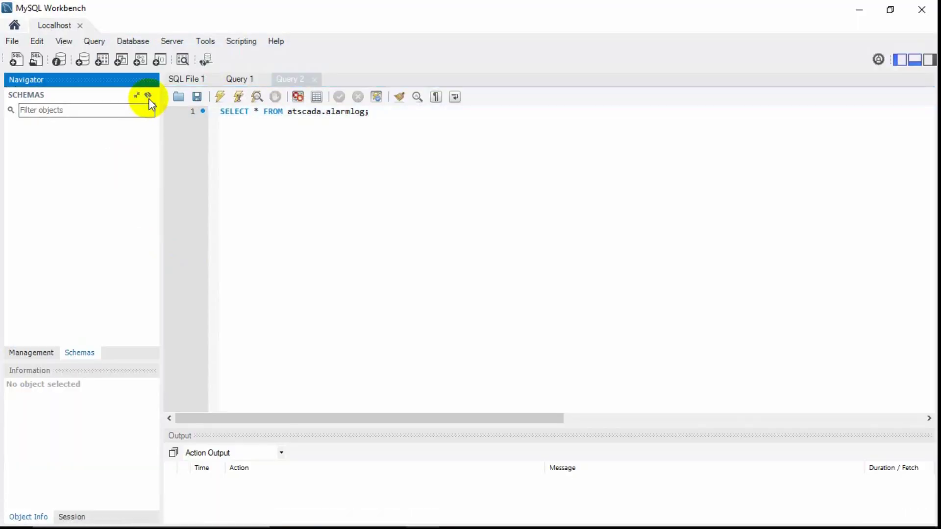
left_click(11, 127)
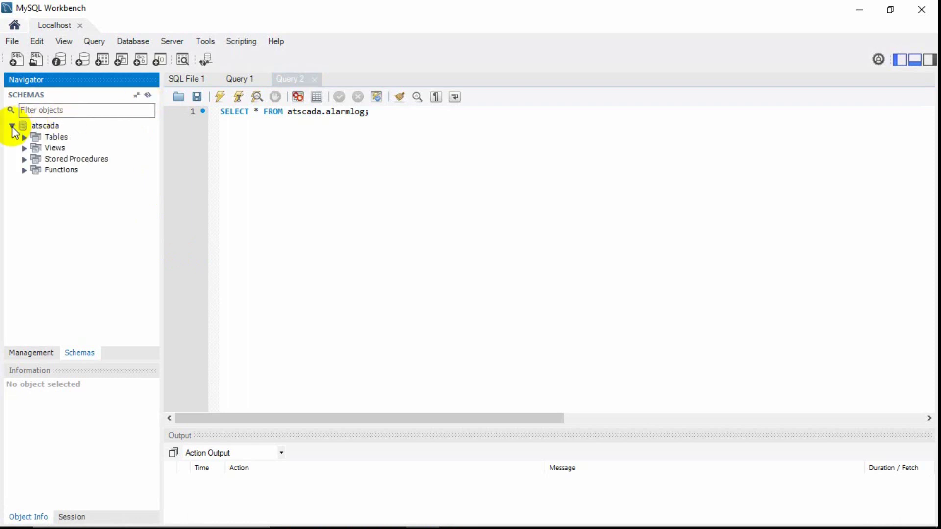
left_click(23, 136)
left_click(71, 148)
left_click(75, 170)
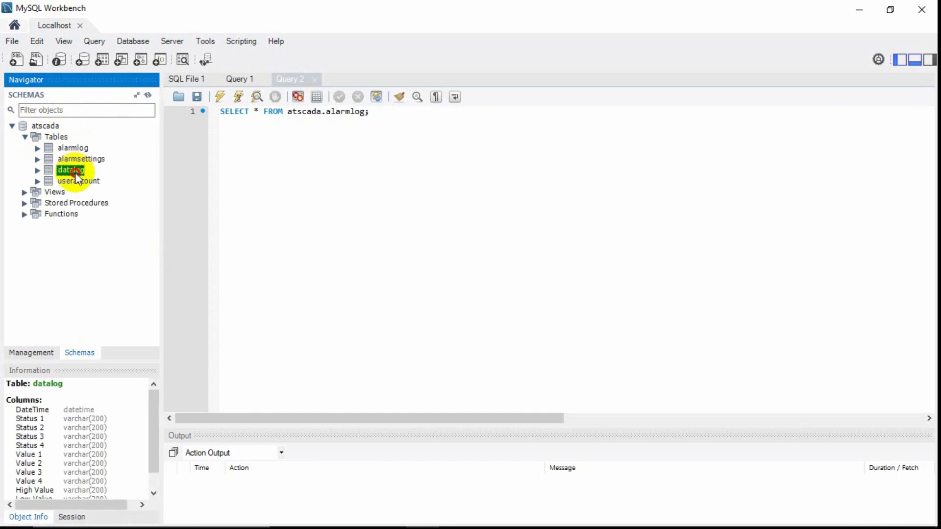
left_click(76, 158)
left_click(78, 148)
left_click(77, 159)
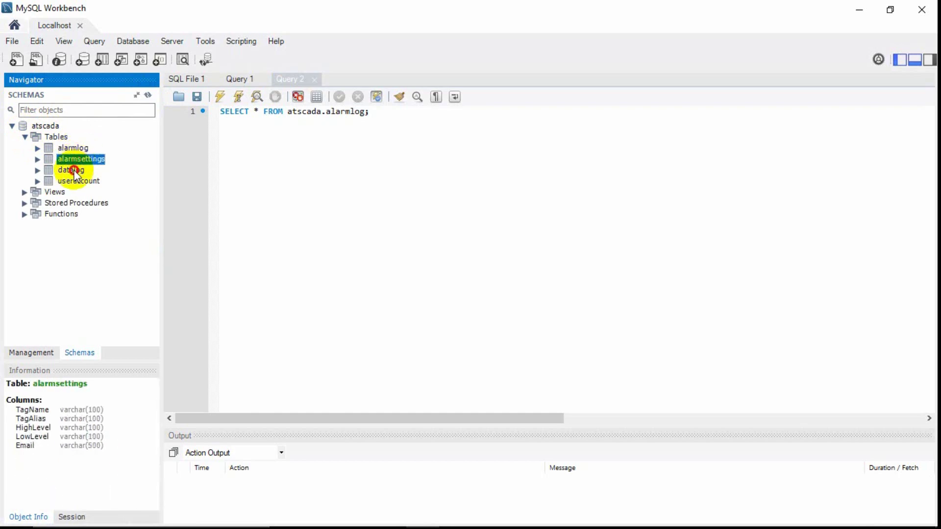
left_click(72, 169)
left_click(76, 158)
left_click(74, 148)
left_click(76, 159)
left_click(74, 149)
Select Rows on alarmlog, alarmsettings, datalog and useraccount.
right_click(75, 151)
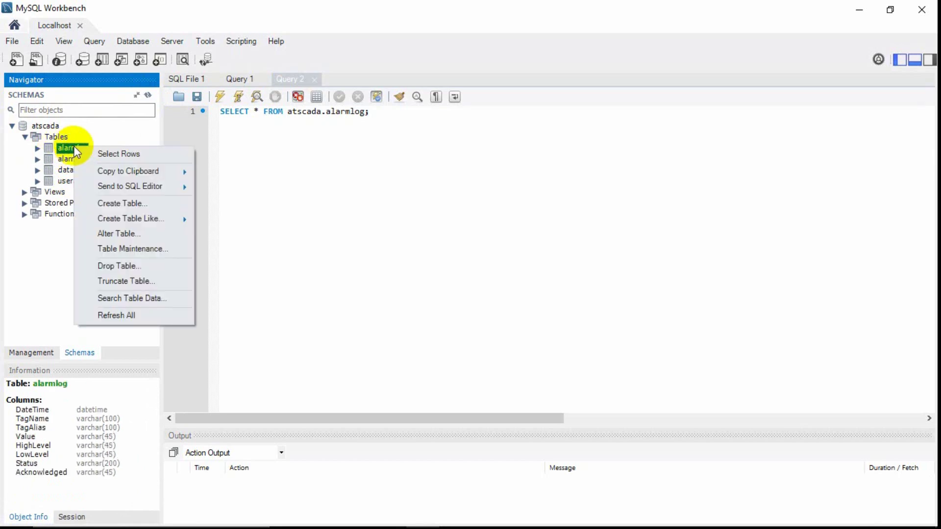
left_click(97, 154)
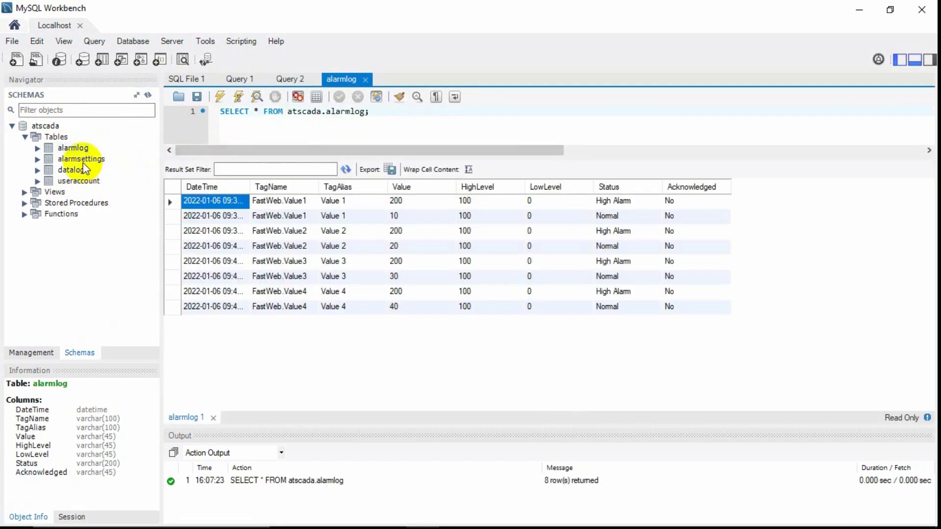
right_click(85, 158)
left_click(112, 165)
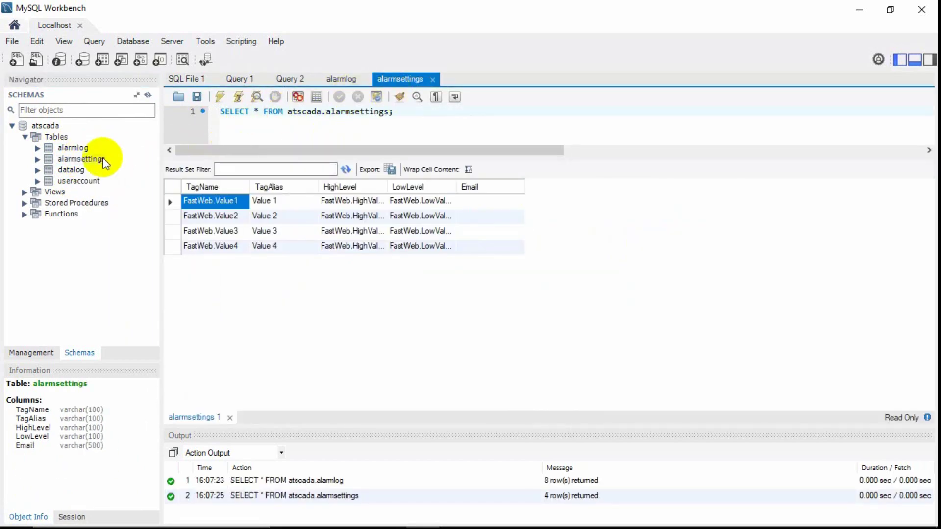
left_click(71, 170)
right_click(71, 171)
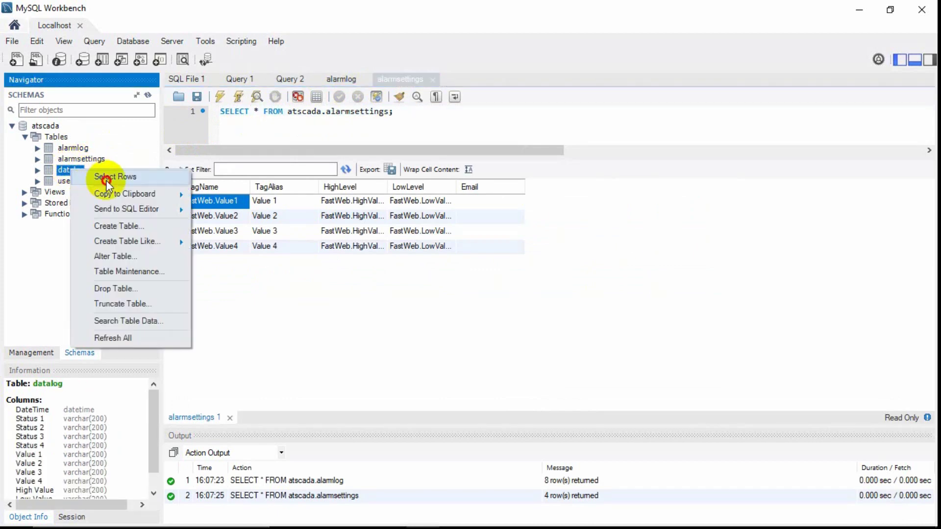
left_click(100, 176)
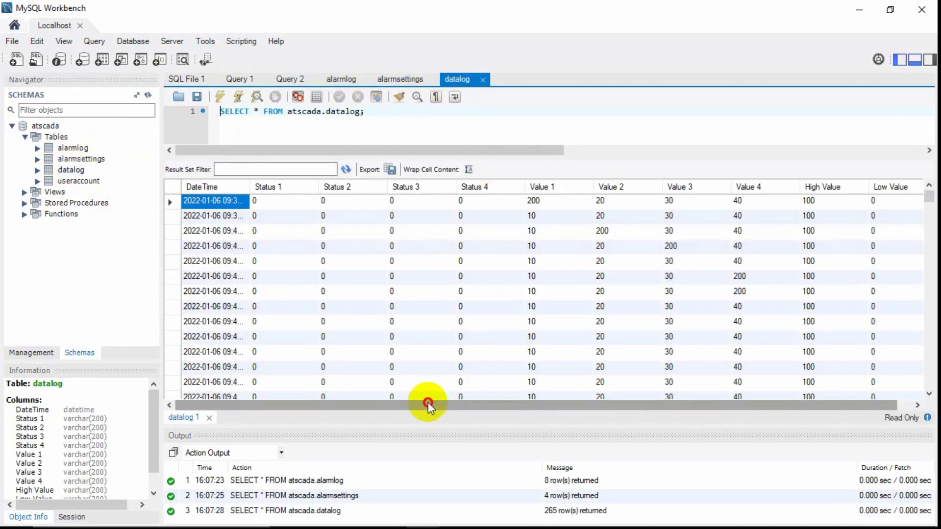
left_click_drag(428, 402, 501, 402)
left_click(78, 182)
right_click(81, 185)
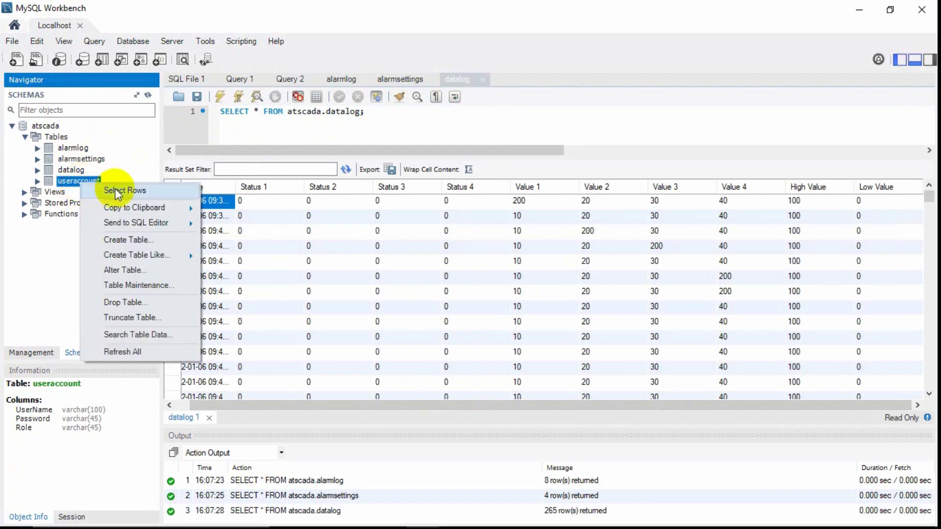
left_click(116, 191)
Compare the four tables' query results by switching between their result tabs.
left_click(467, 80)
left_click(416, 80)
left_click(457, 79)
left_click(514, 81)
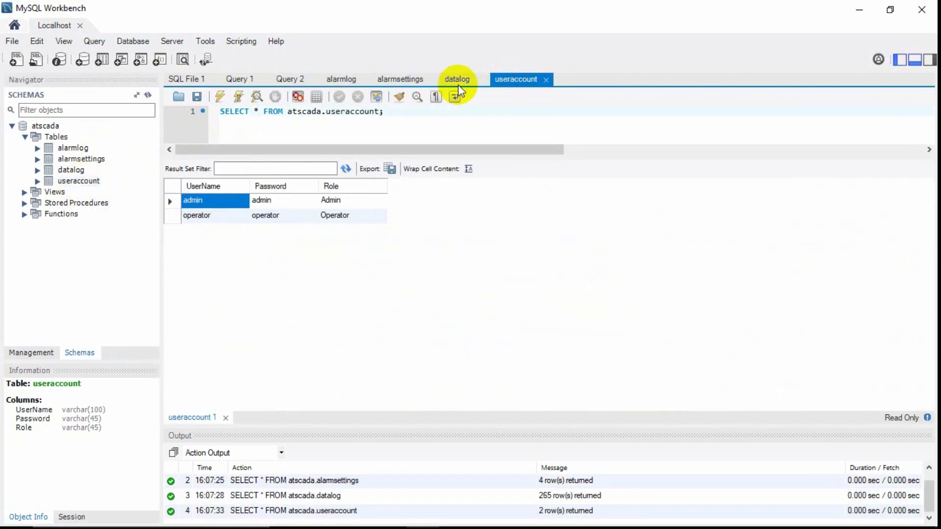
left_click(441, 80)
left_click(389, 79)
left_click(337, 79)
left_click(406, 78)
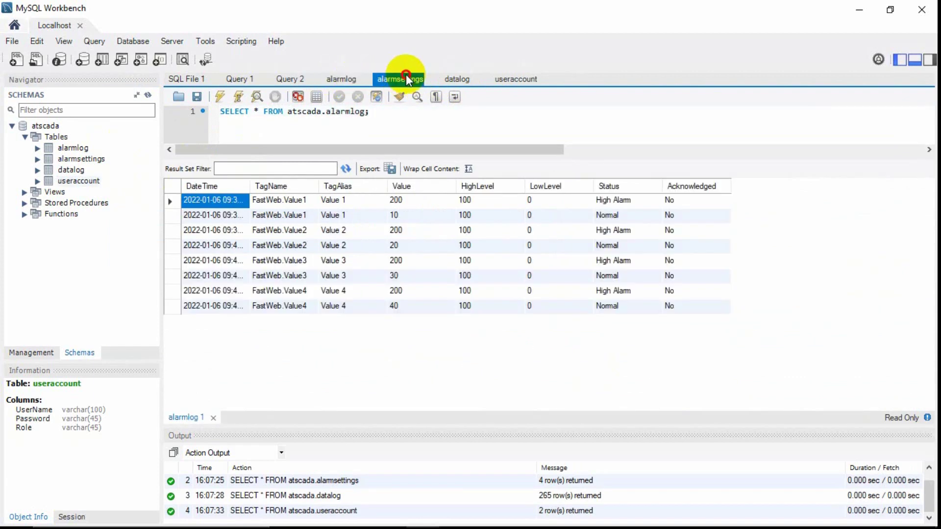
left_click(454, 78)
left_click(517, 81)
left_click(463, 80)
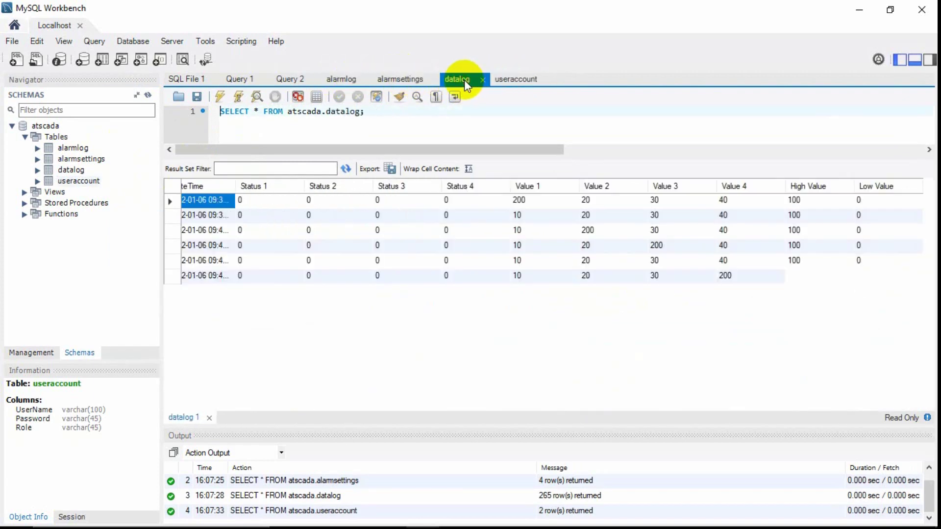
left_click(406, 79)
left_click(345, 79)
left_click(418, 80)
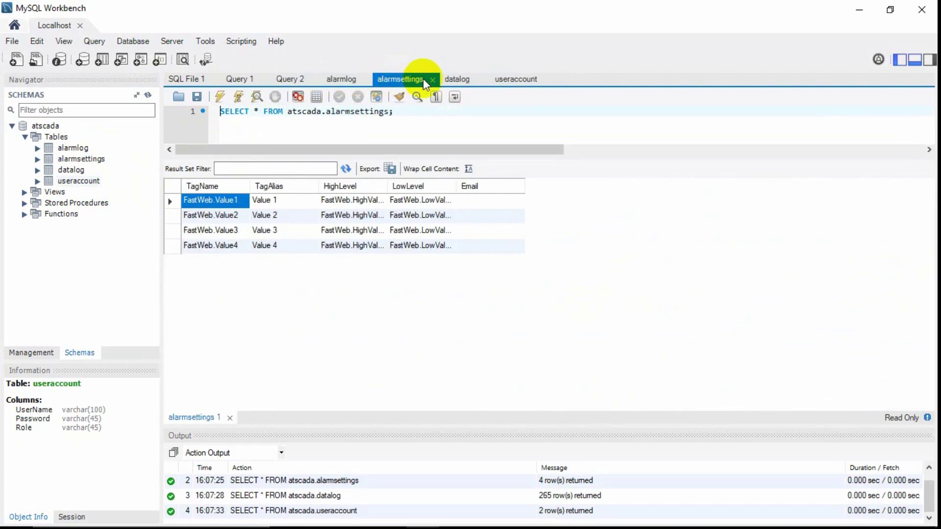
Review each table's columns once more, then minimise MySQL Workbench.
left_click(73, 149)
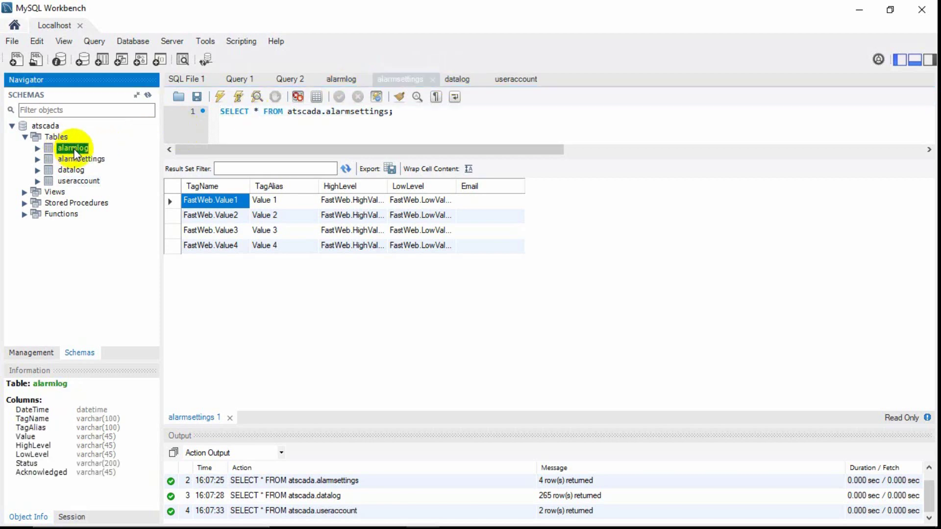
left_click(73, 159)
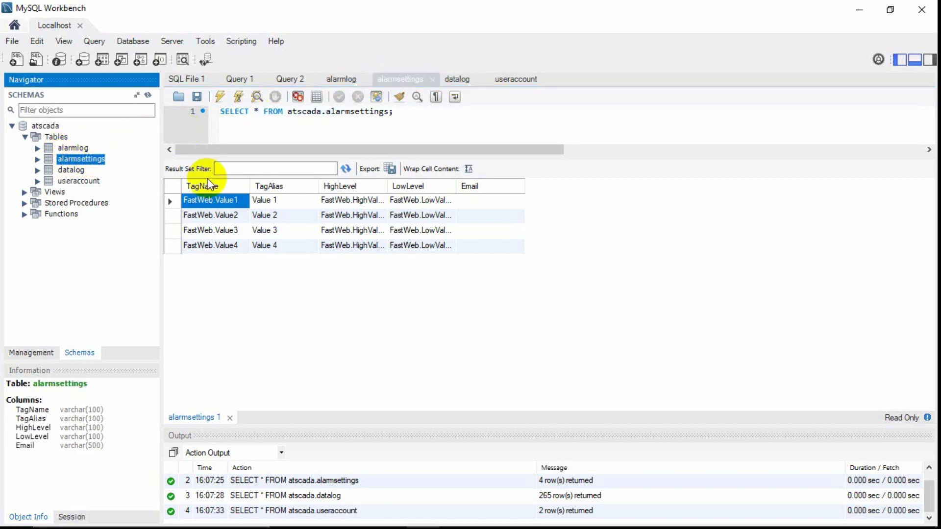
left_click(67, 170)
left_click(76, 179)
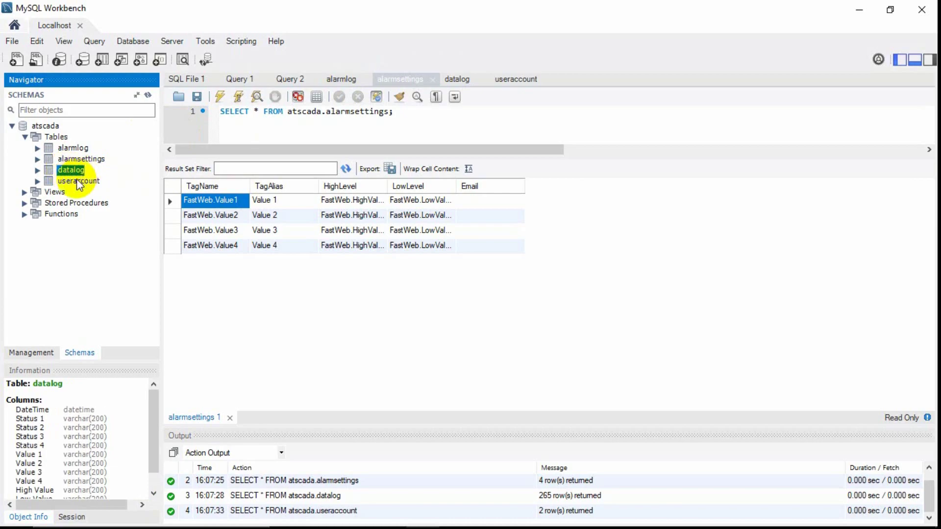
left_click(860, 11)
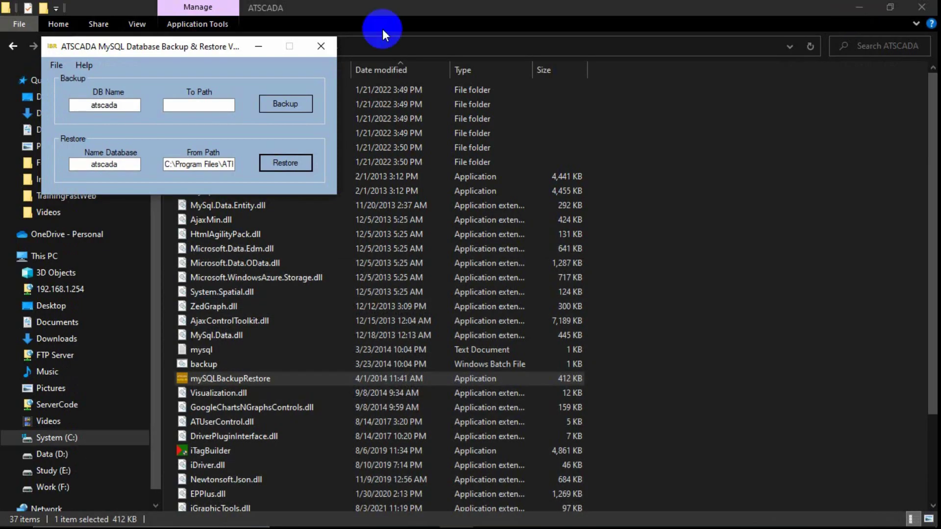
Launch ATDriver Server and open ATPro\ATSCADA Examples\Fast Web Example\ATDriverFile.
left_click(269, 49)
left_click(859, 7)
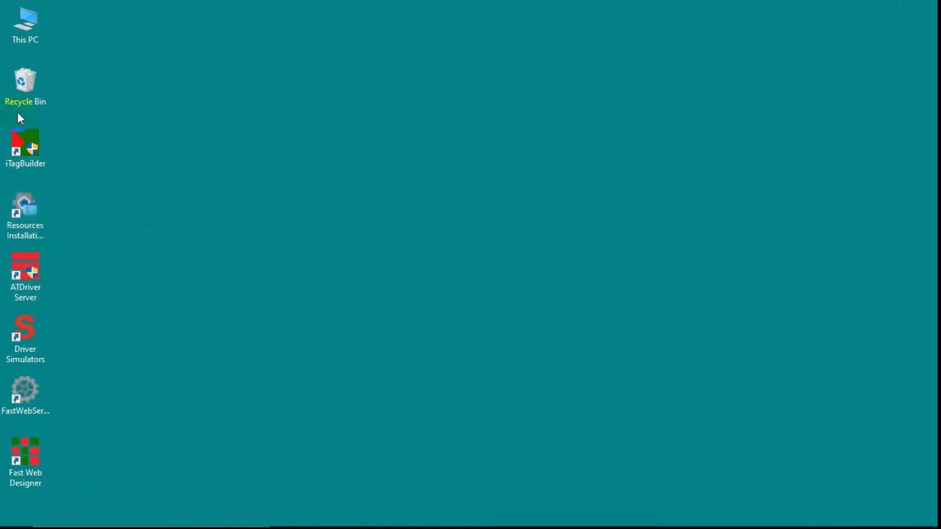
double_click(36, 296)
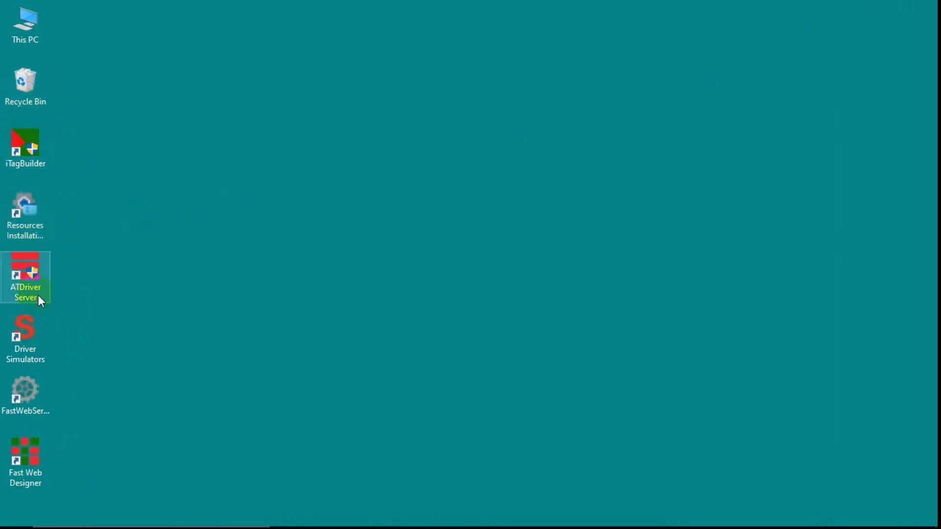
double_click(33, 20)
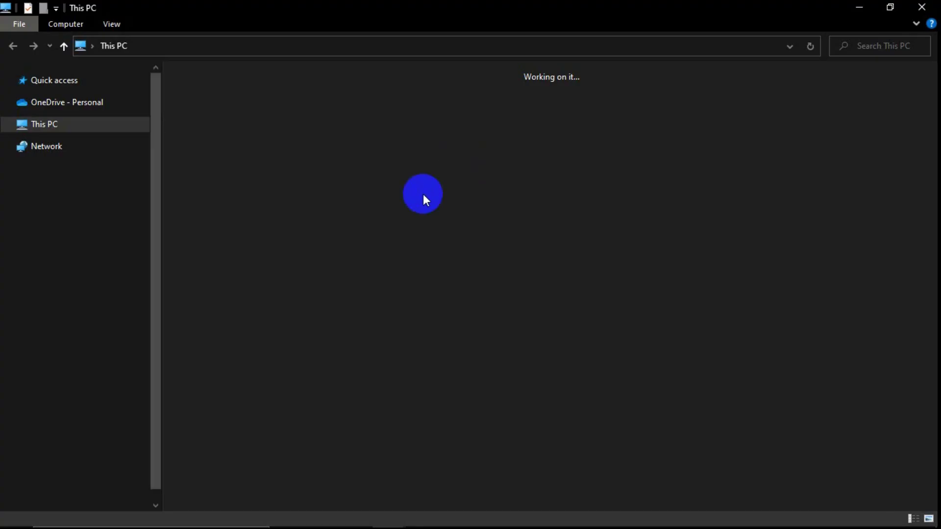
double_click(309, 205)
double_click(238, 215)
double_click(200, 133)
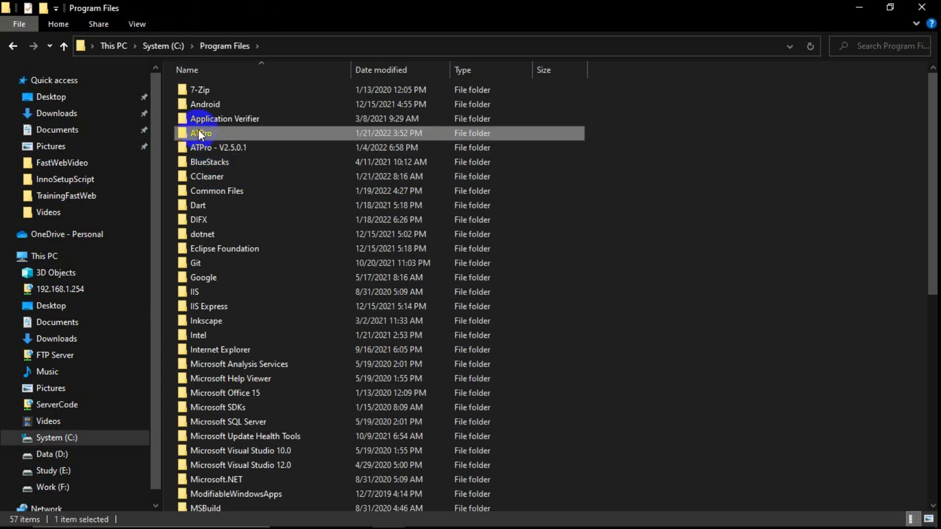
left_click(225, 120)
double_click(224, 121)
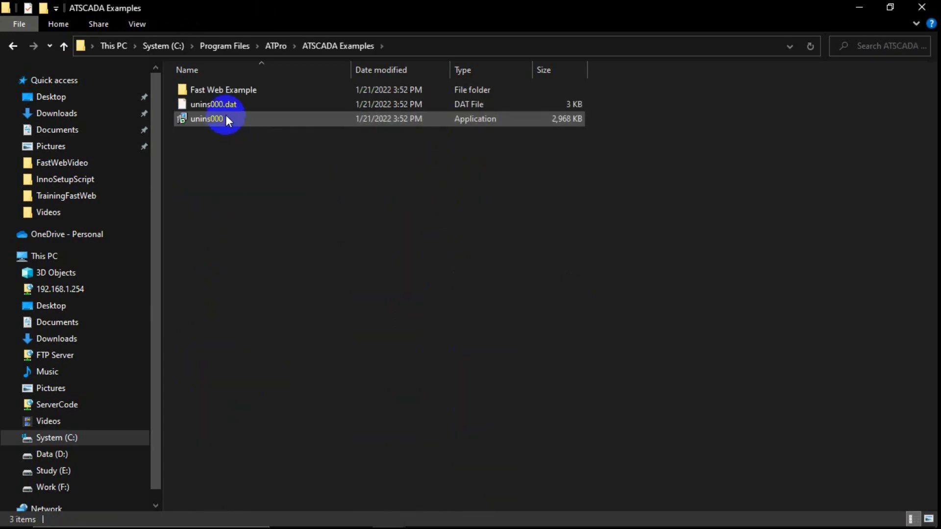
double_click(233, 90)
double_click(223, 89)
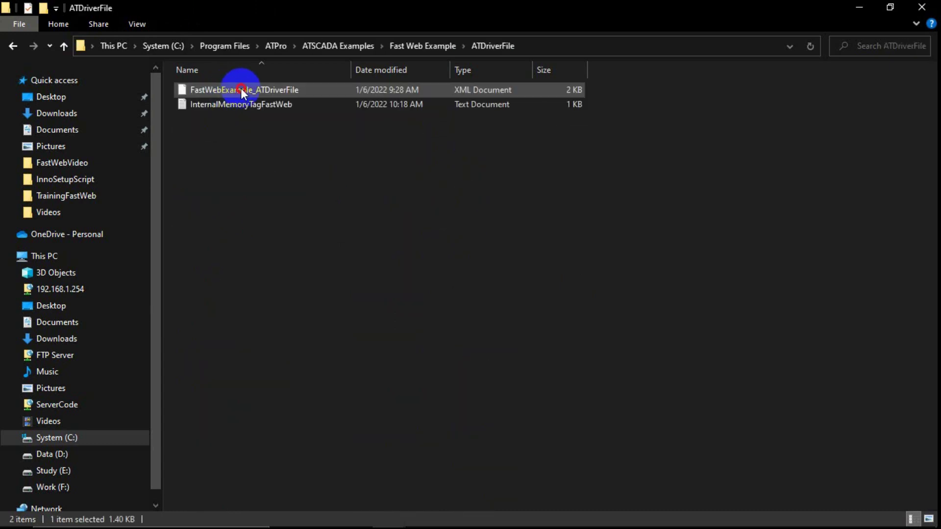
Paste FastWebExample_ATDriverFile and InternalMemoryTagFastWeb into ATDriverServer\Project Files, approving the admin prompts.
left_click(243, 95)
left_click(242, 101, "shift")
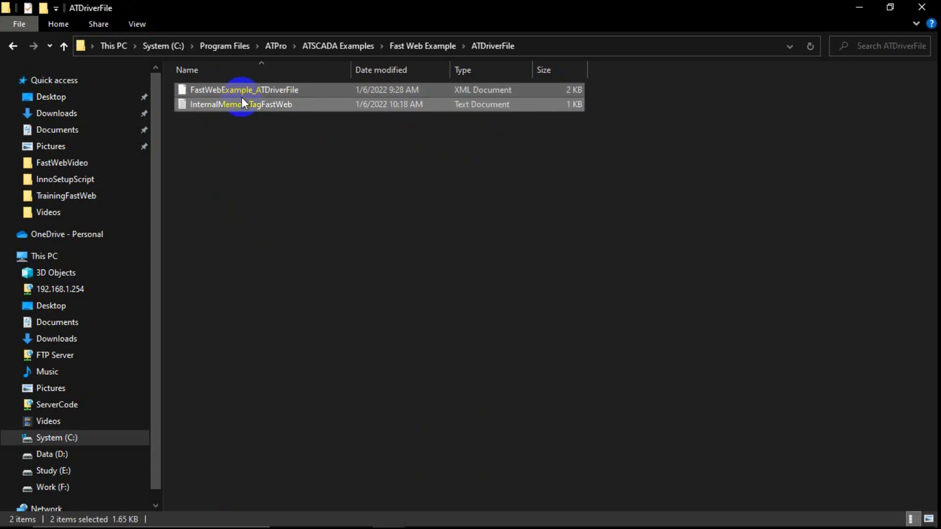
left_click(276, 49)
left_click(217, 91)
double_click(218, 91)
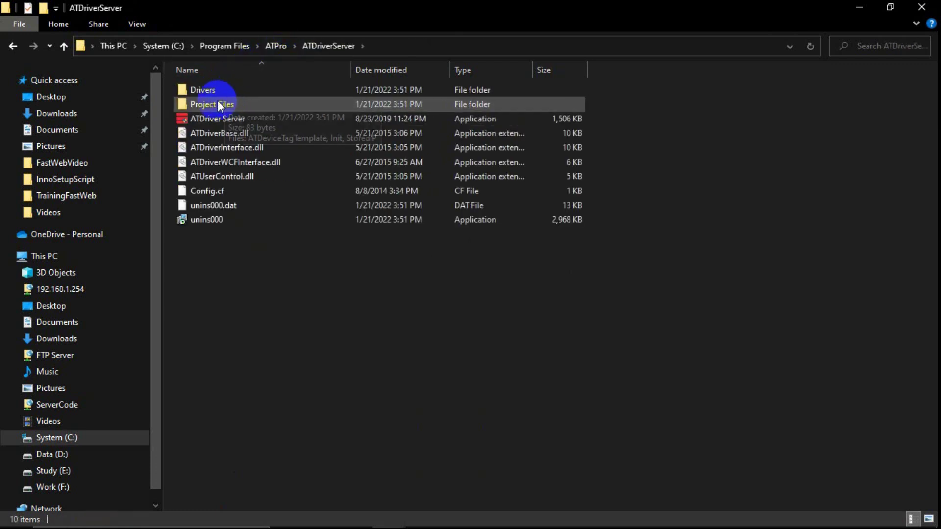
double_click(218, 102)
key("ctrl+v")
left_click(430, 204)
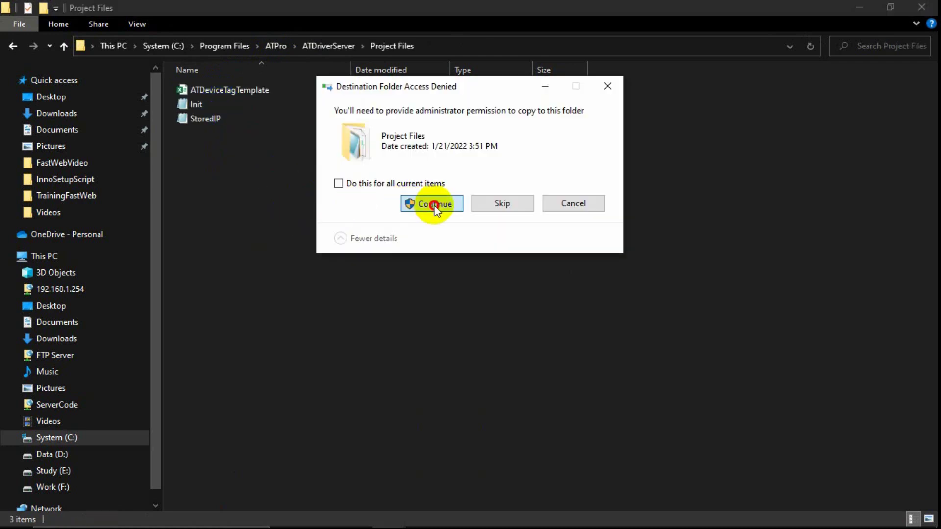
left_click(413, 202)
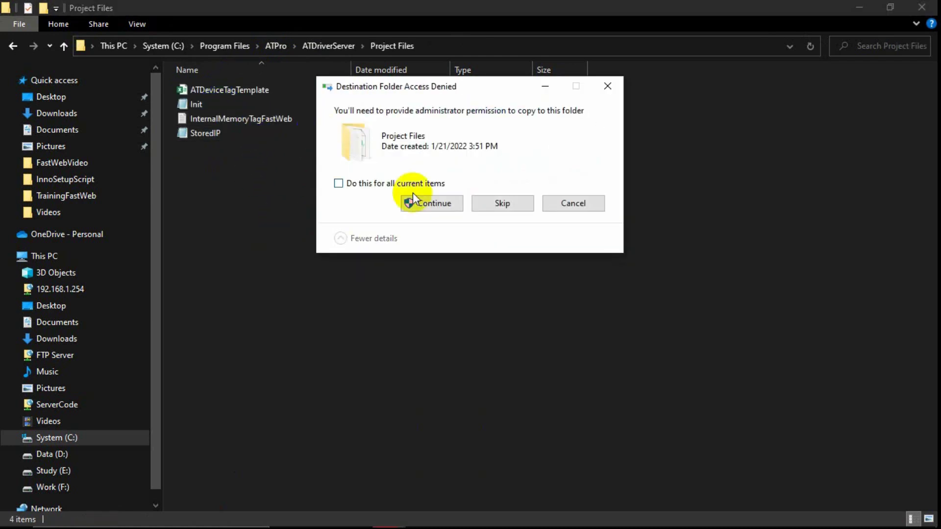
Select InternalMemoryTagFastWeb in Project Files and return to the ATDriverServer folder.
left_click(234, 137)
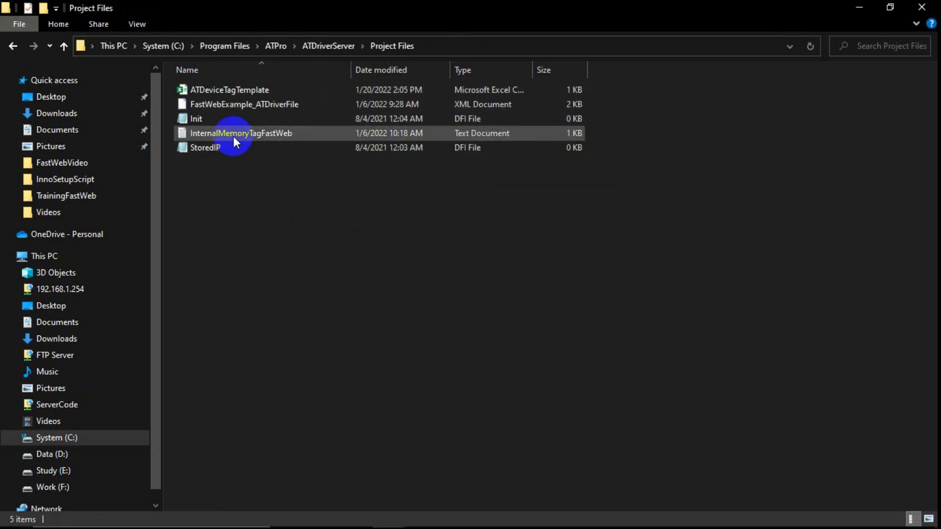
left_click(282, 47)
double_click(220, 89)
Create a new folder named InternalMemory inside ATDriverServer.
right_click(287, 272)
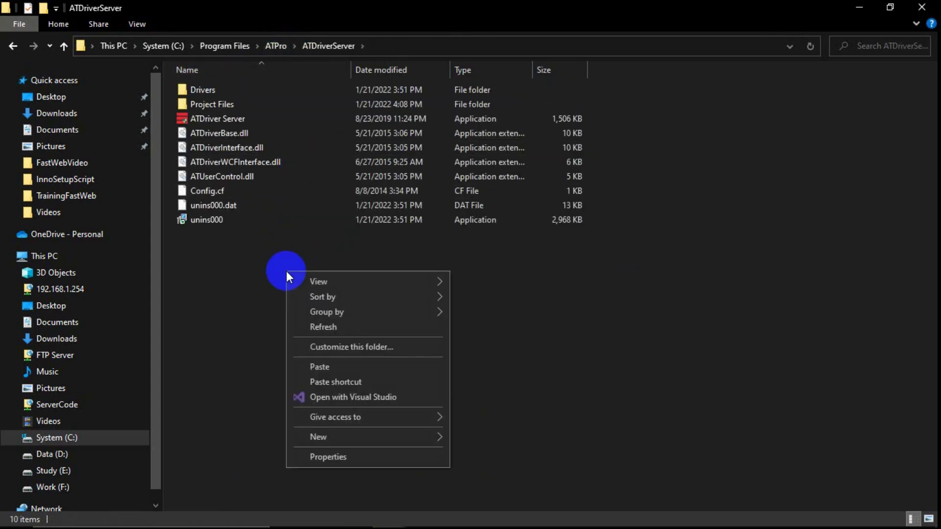
mouse_move(395, 438)
left_click(472, 439)
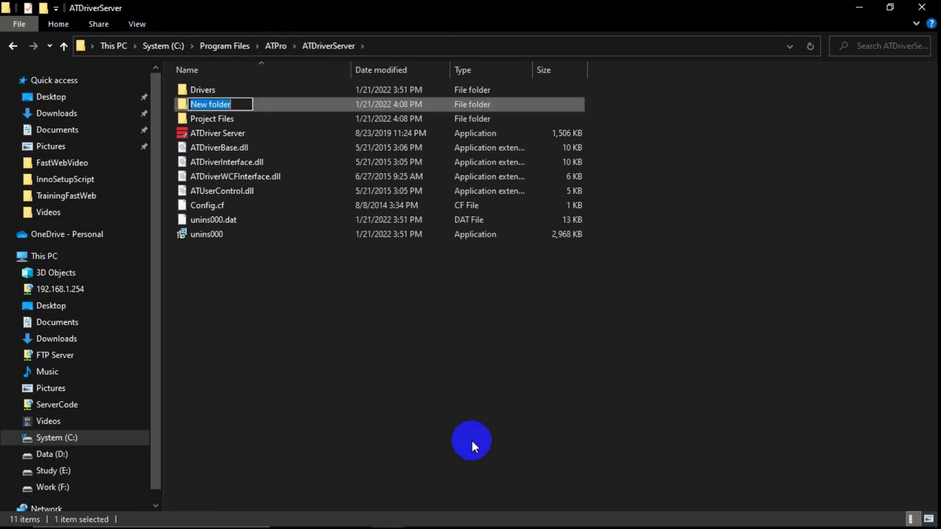
type("InternalMemory")
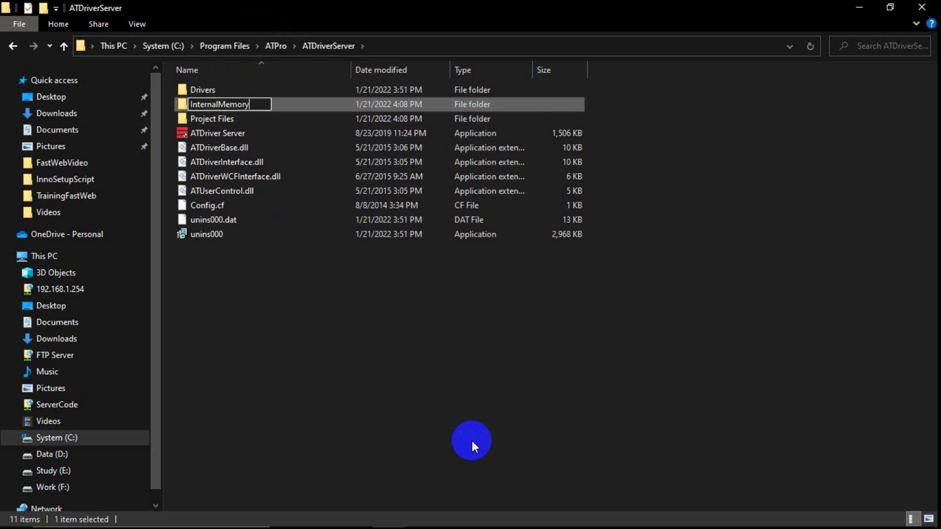
key("Return")
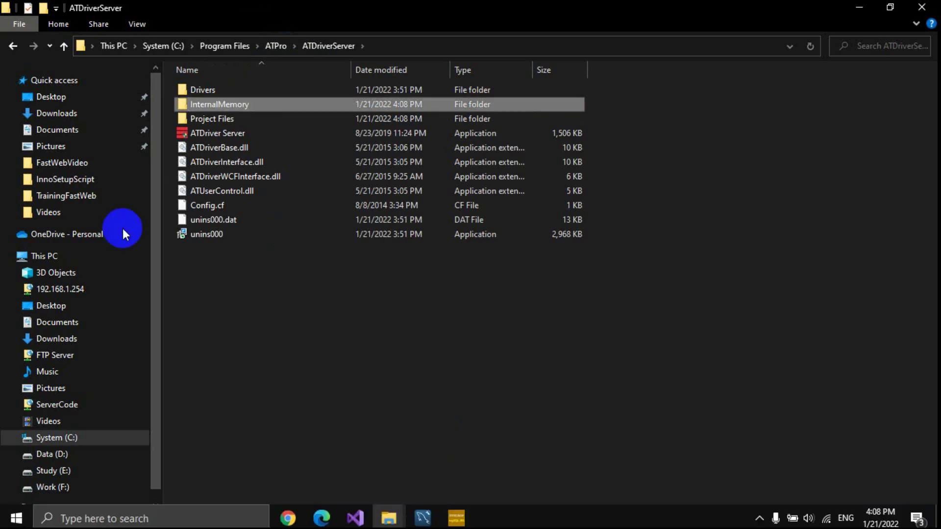
Paste InternalMemoryTagFastWeb into InternalMemory, approving the administrator prompt.
double_click(252, 110)
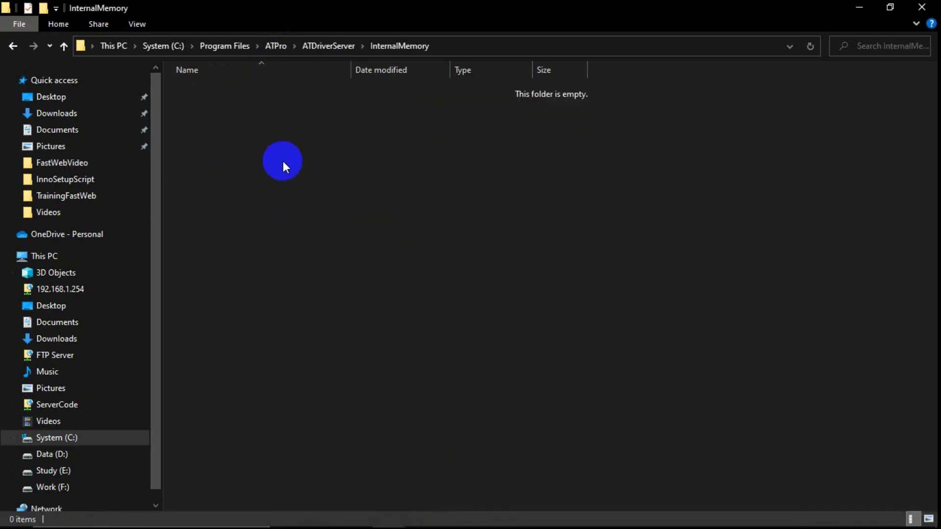
key("ctrl+v")
left_click(434, 179)
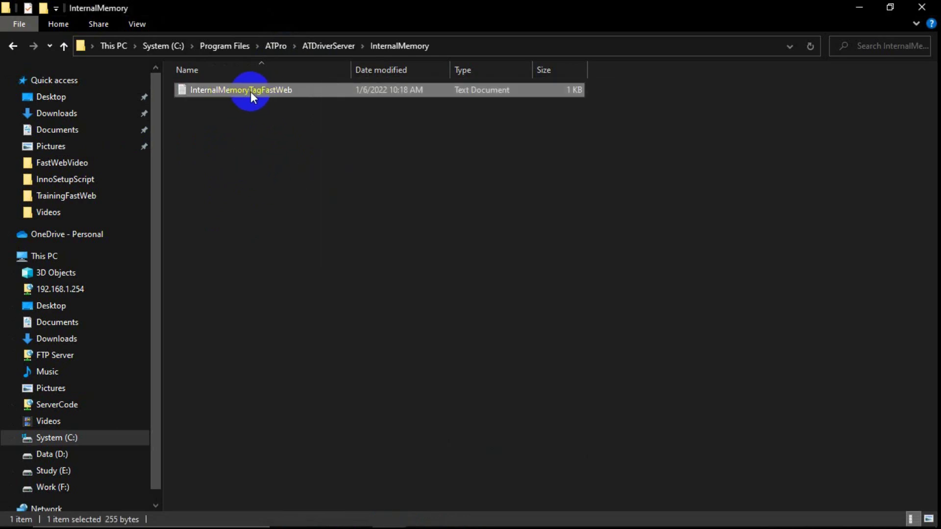
left_click(252, 92)
left_click(232, 111)
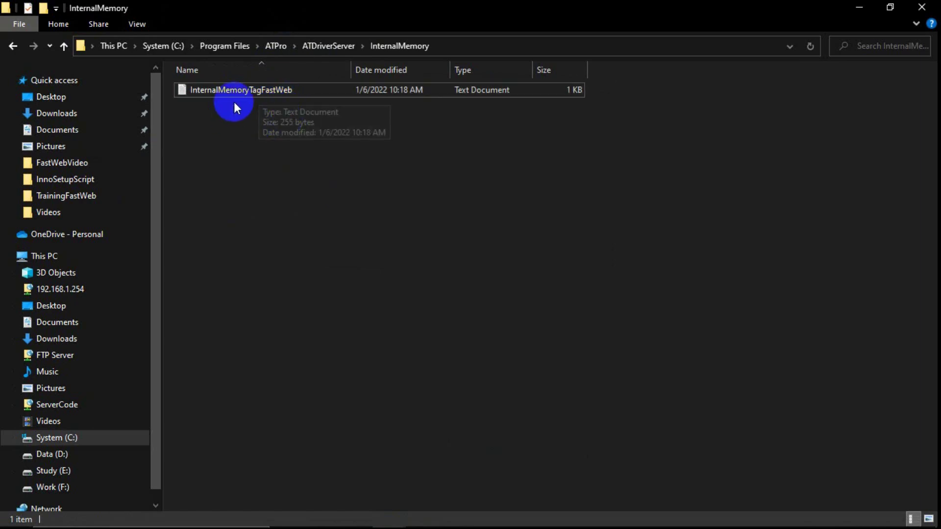
Start ATDriver Server as administrator and maximise its window.
left_click(859, 8)
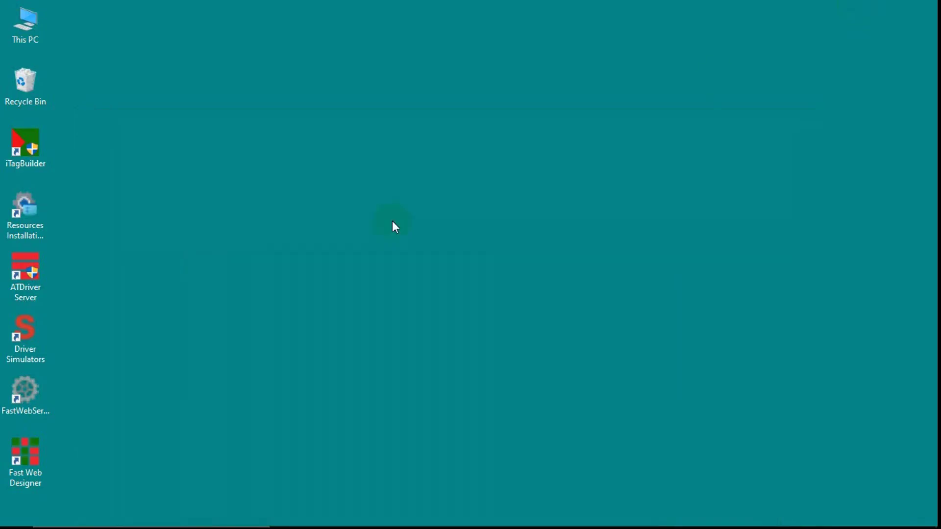
right_click(35, 288)
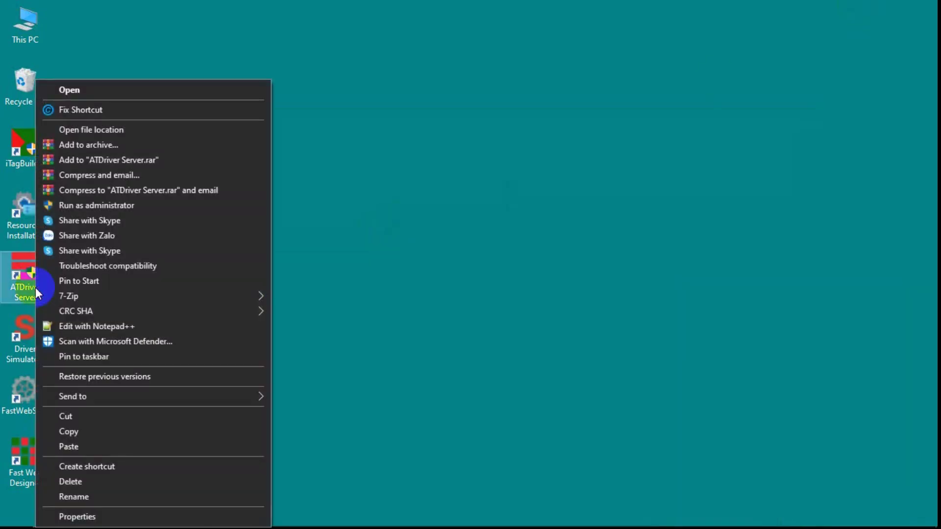
left_click(84, 206)
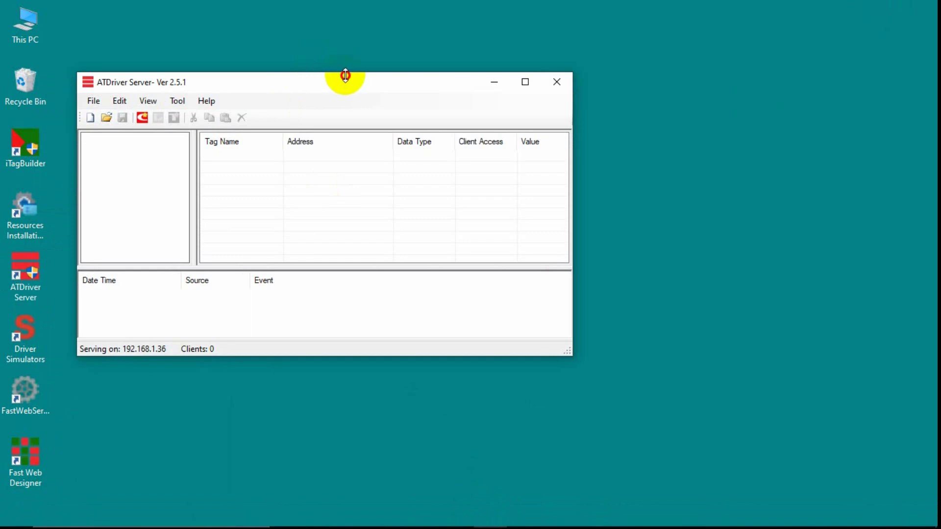
left_click_drag(392, 70, 475, 73)
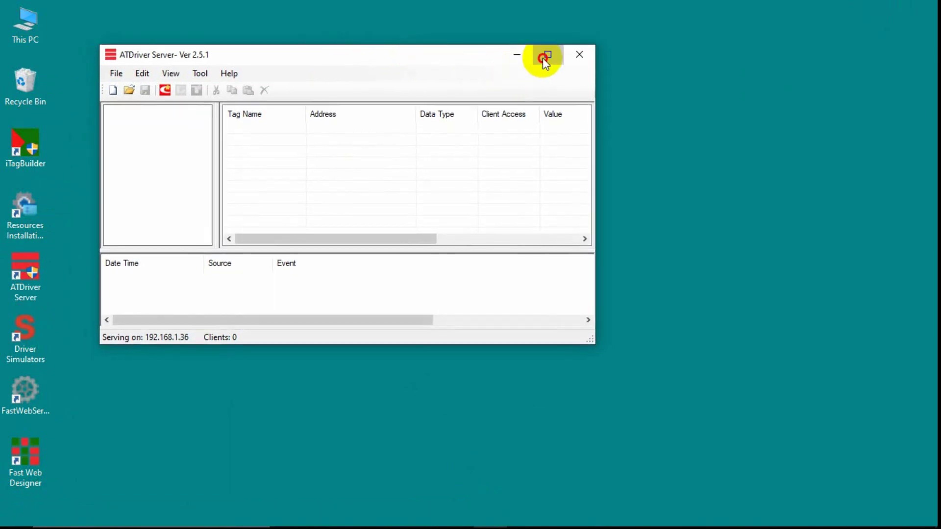
left_click(546, 56)
Load the FastWebExample_ATDriverFile project and list the Param device's tags.
left_click(28, 41)
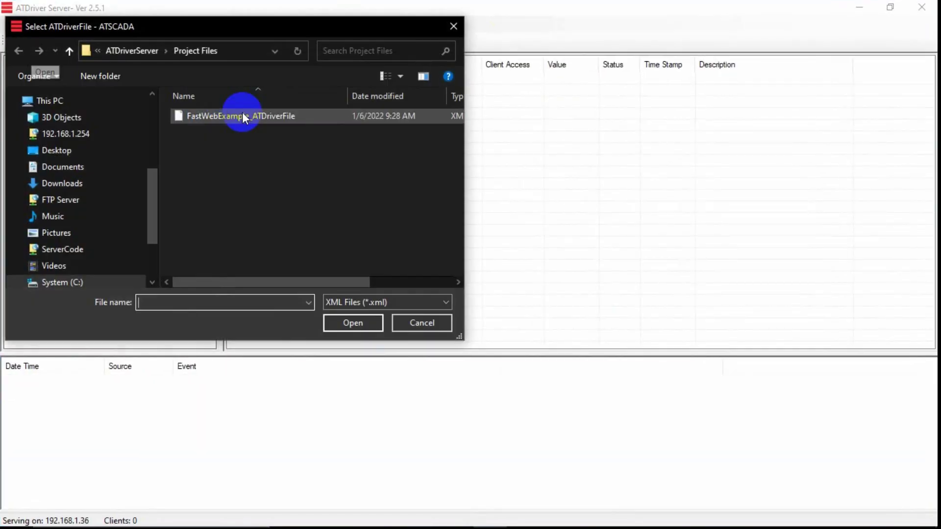
double_click(220, 115)
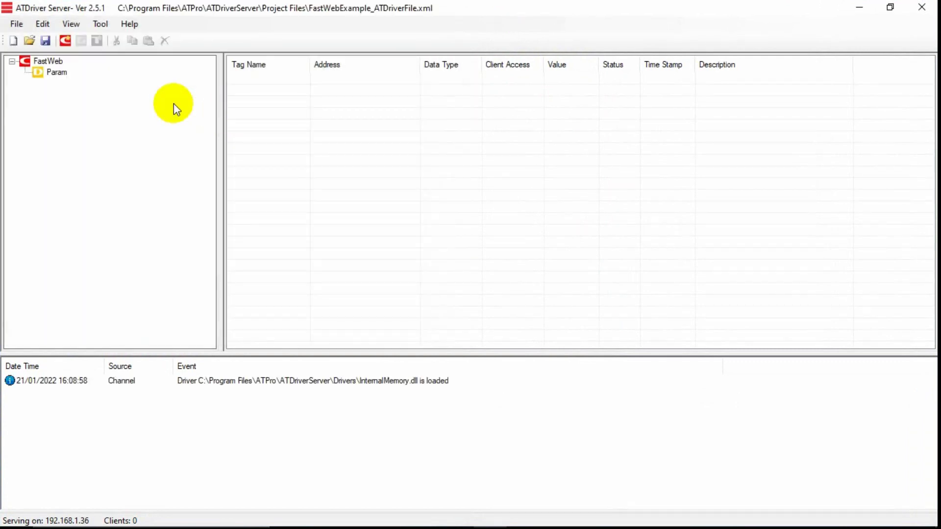
left_click(55, 74)
left_click_drag(358, 85, 572, 105)
Hide ATDriver Server, launch iTag Builder and begin browsing the Work (F:) drive for a tag file.
left_click(860, 7)
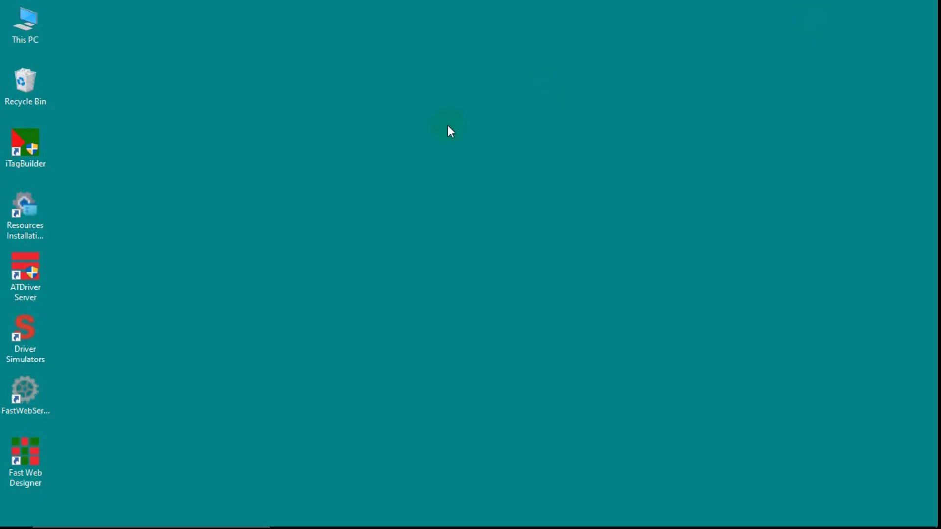
double_click(37, 160)
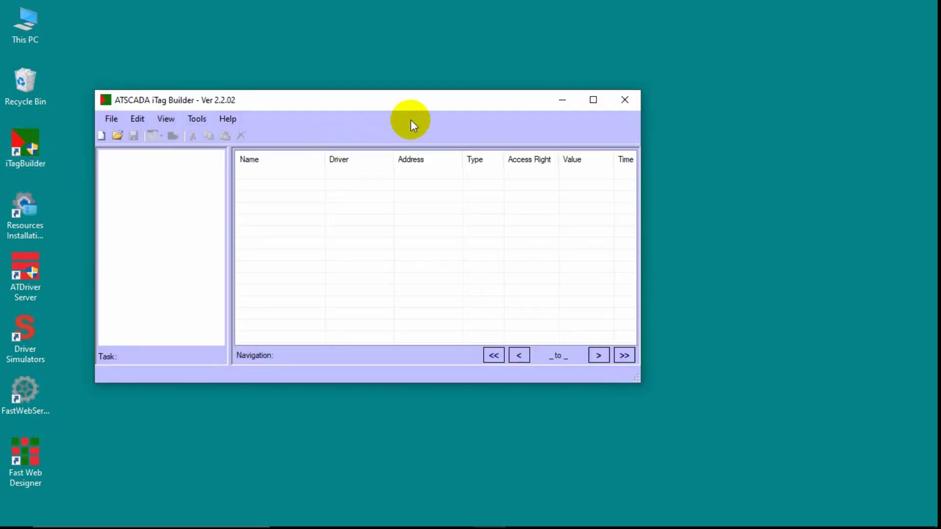
left_click(117, 135)
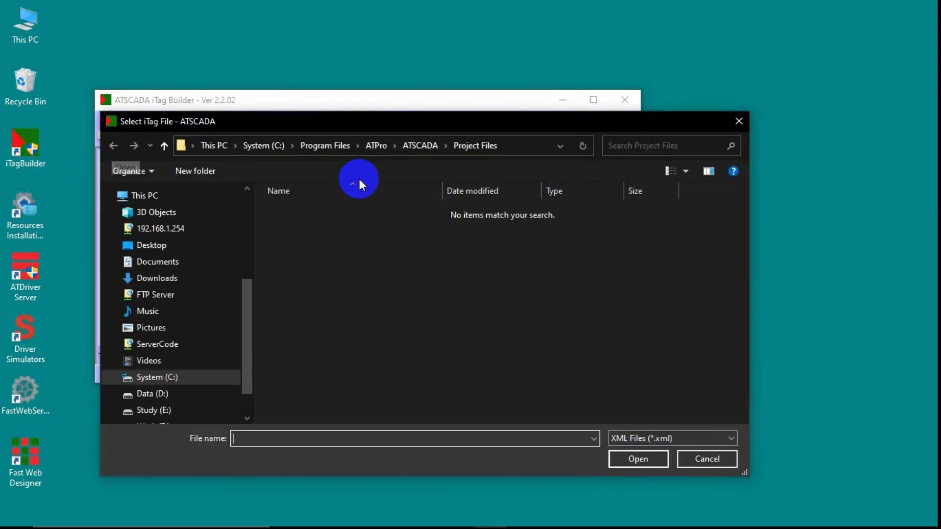
left_click(247, 367)
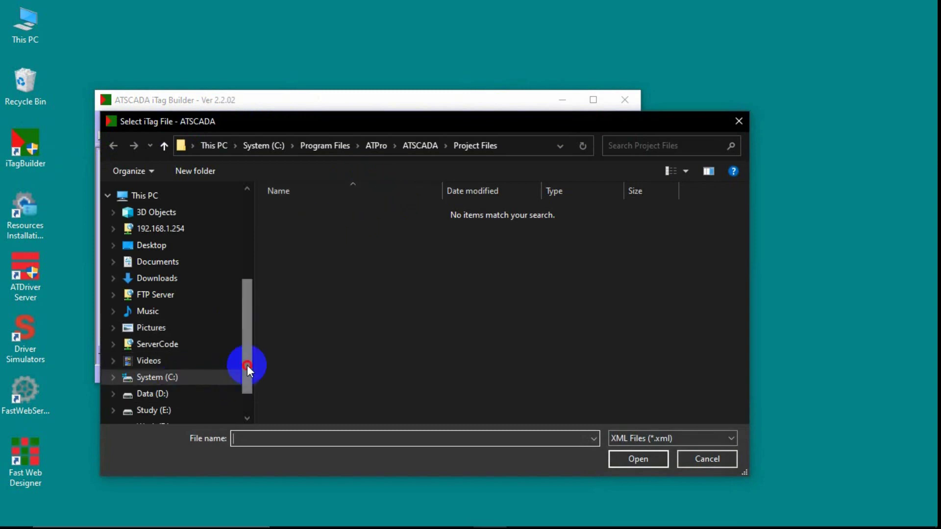
left_click_drag(247, 366, 247, 388)
left_click(174, 391)
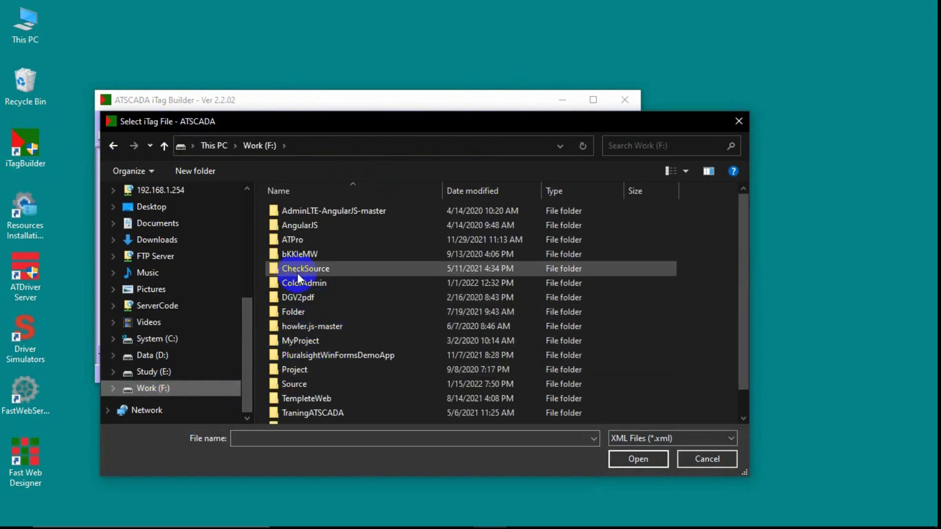
double_click(291, 240)
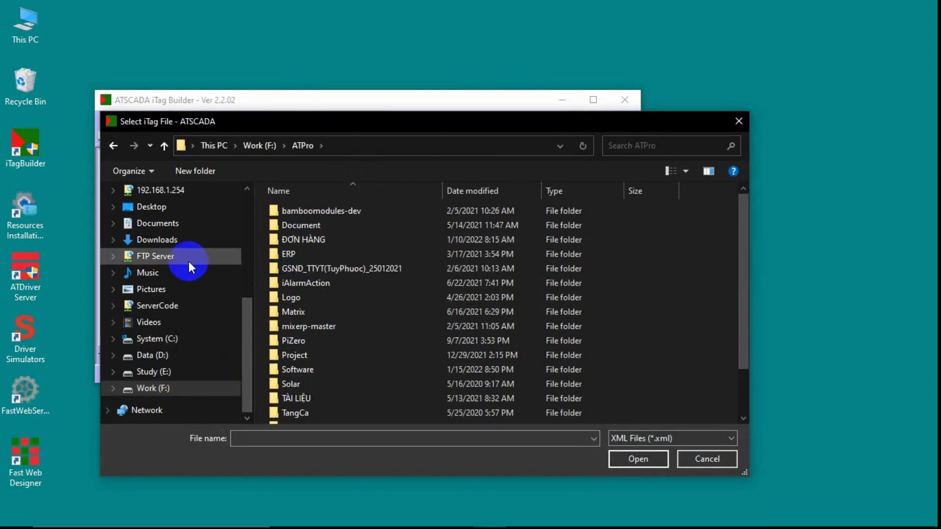
Open FastWebExample_TagFile.xml from C:\Program Files\ATPro\ATSCADA Examples\Fast Web Example\TagFile.
left_click(156, 340)
double_click(305, 343)
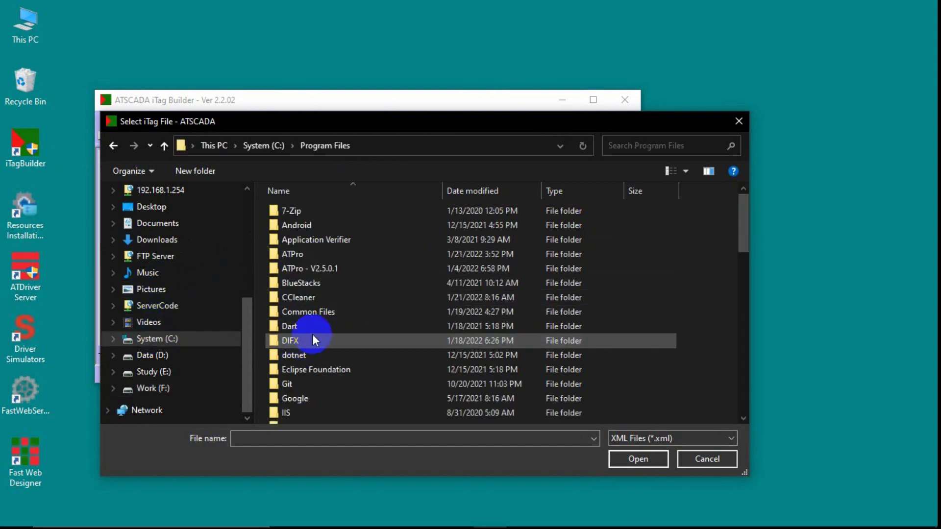
double_click(294, 253)
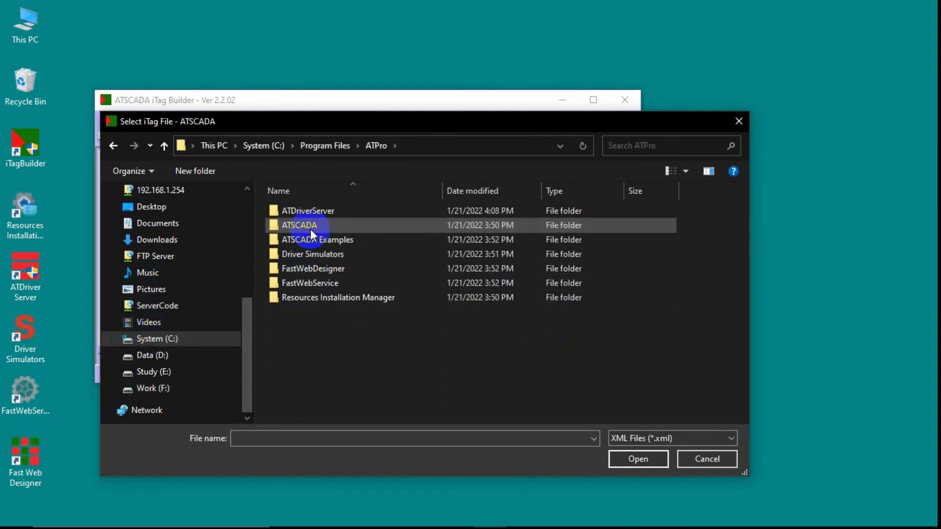
double_click(310, 240)
double_click(314, 212)
double_click(296, 253)
double_click(319, 212)
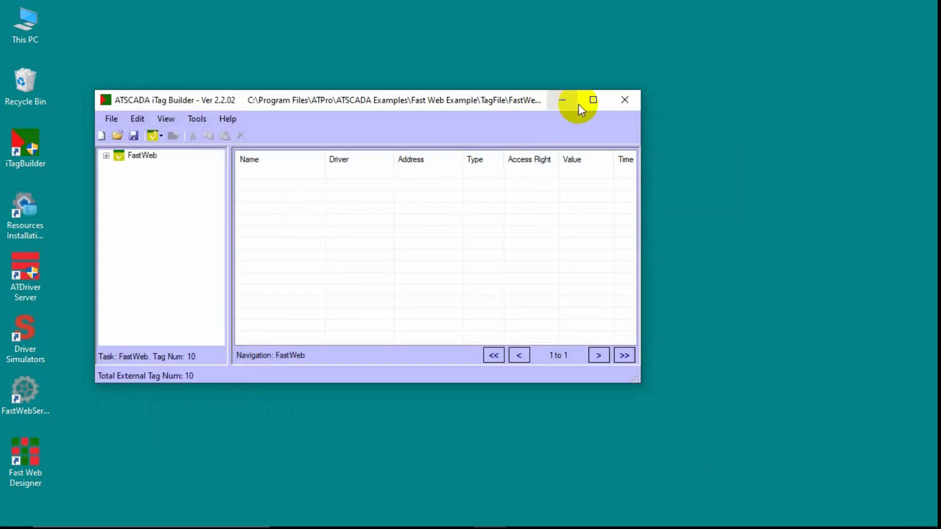
Maximize iTag Builder and inspect the FastWeb task's tags, such as Status4 and LowValue.
left_click(592, 100)
left_click(43, 60)
left_click(323, 114)
left_click(343, 137)
left_click(348, 160)
left_click(294, 184)
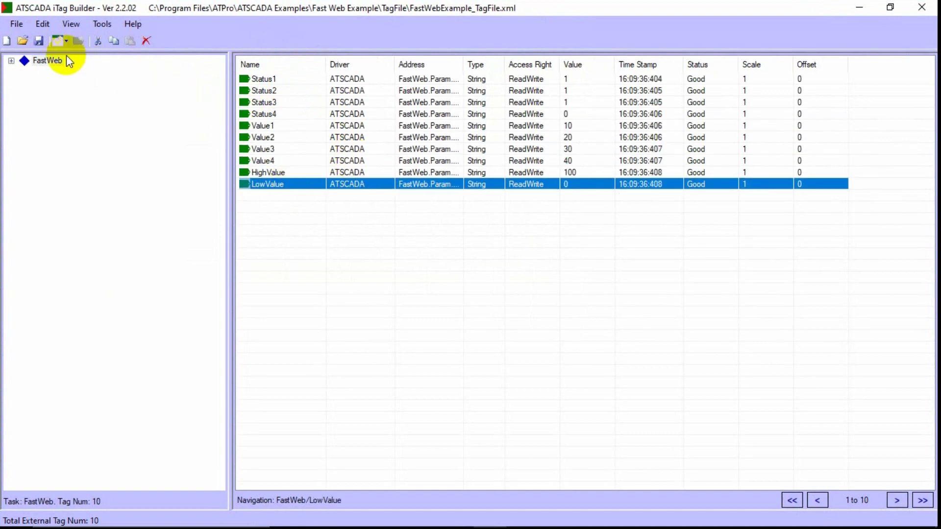
Register the tag file with the project, confirm Yes, and minimize the builder.
left_click(17, 23)
left_click(58, 99)
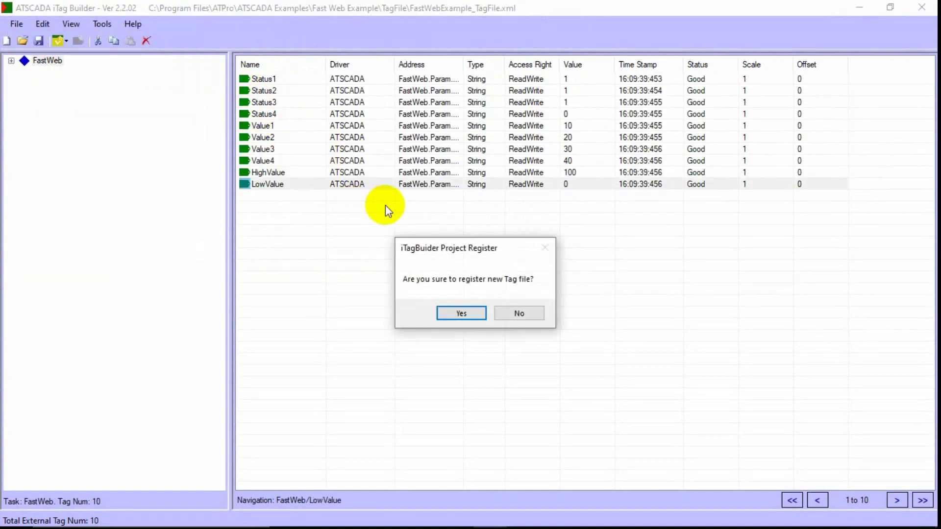
left_click(455, 311)
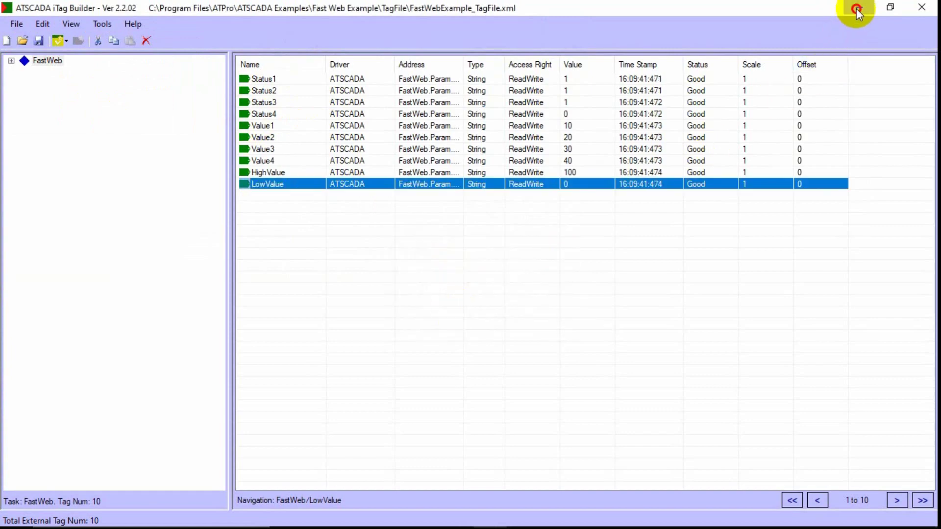
left_click(857, 8)
Launch Driver Simulators as administrator and switch to the Sine simulator.
right_click(31, 345)
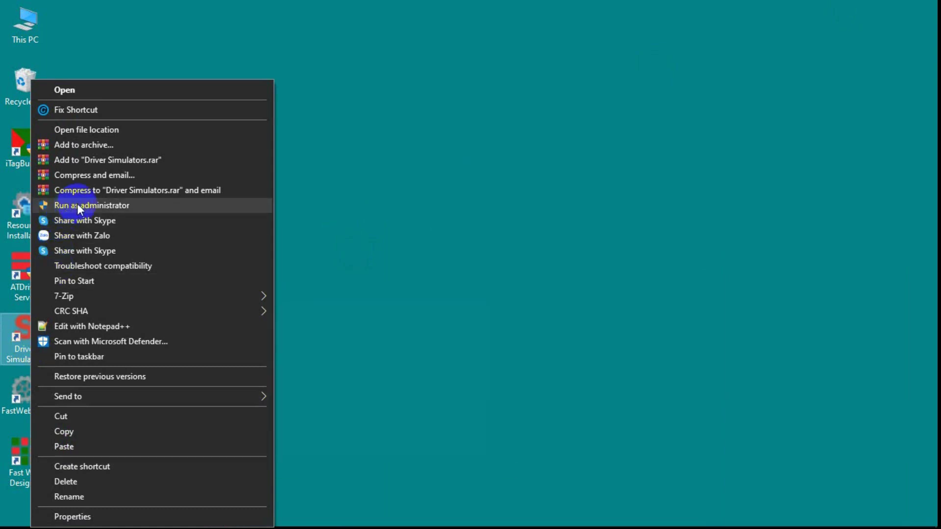
left_click(78, 205)
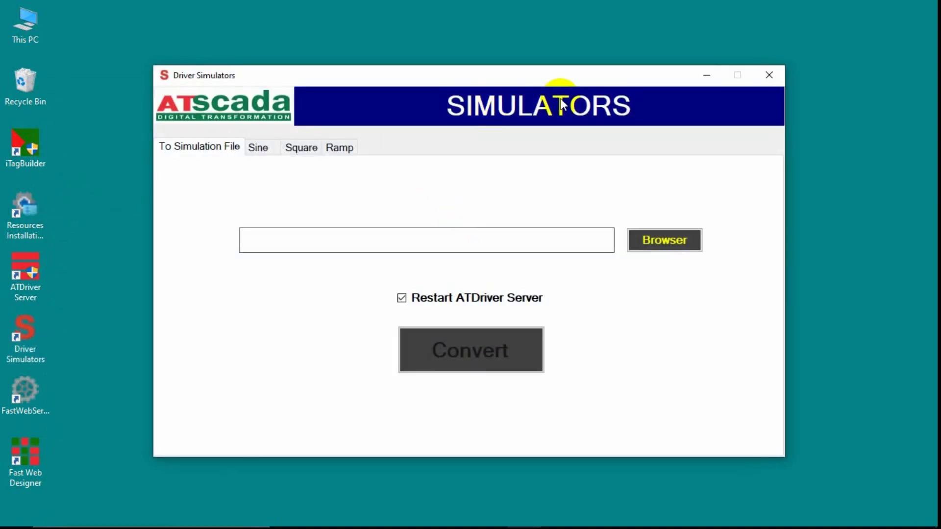
left_click(258, 148)
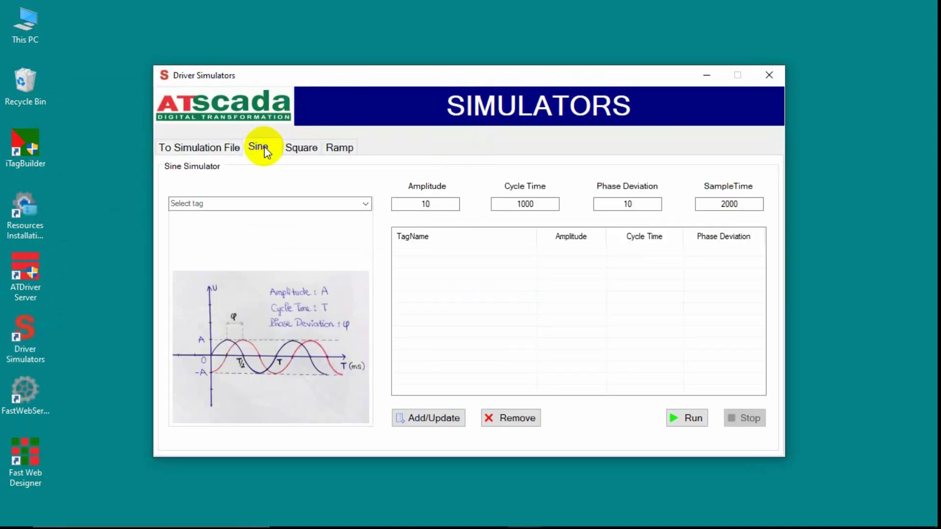
Add sine simulations (amplitude 10, cycle 1000) for FastWeb.Value1 and FastWeb.Value2.
left_click(365, 204)
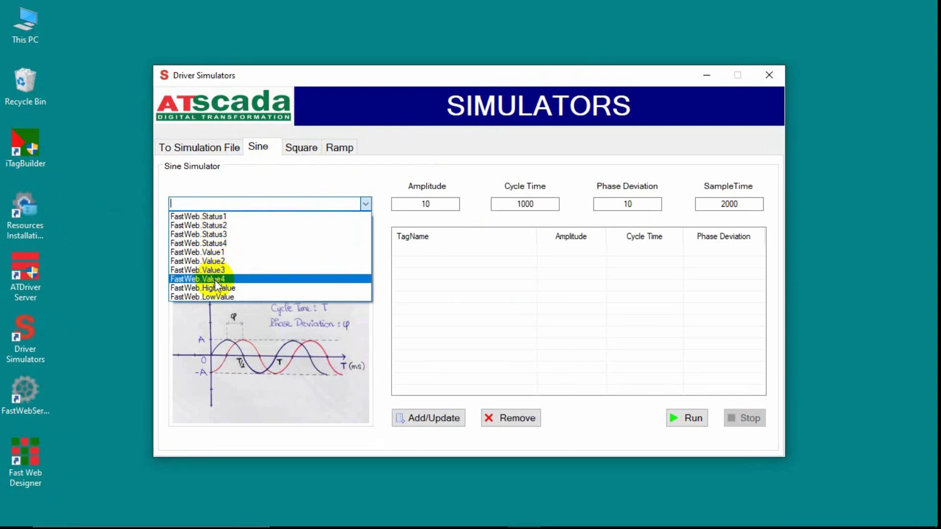
left_click(211, 252)
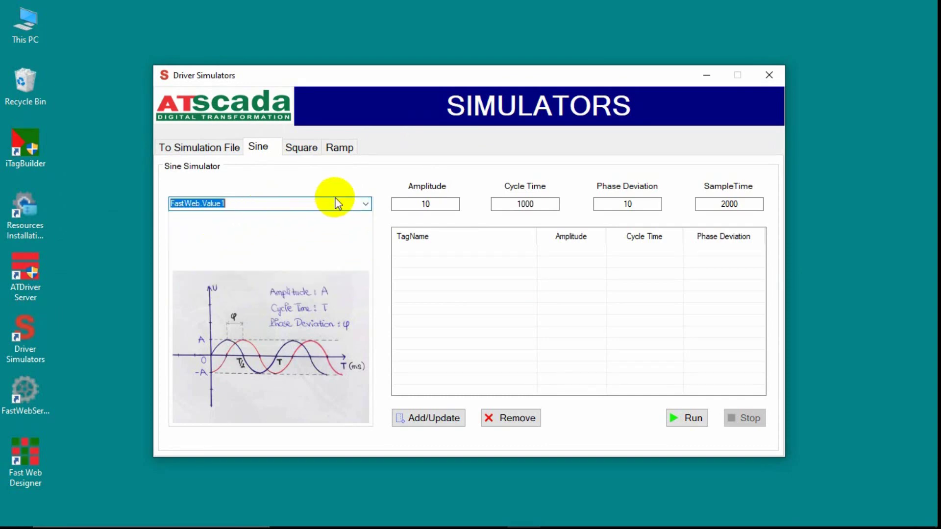
left_click(365, 204)
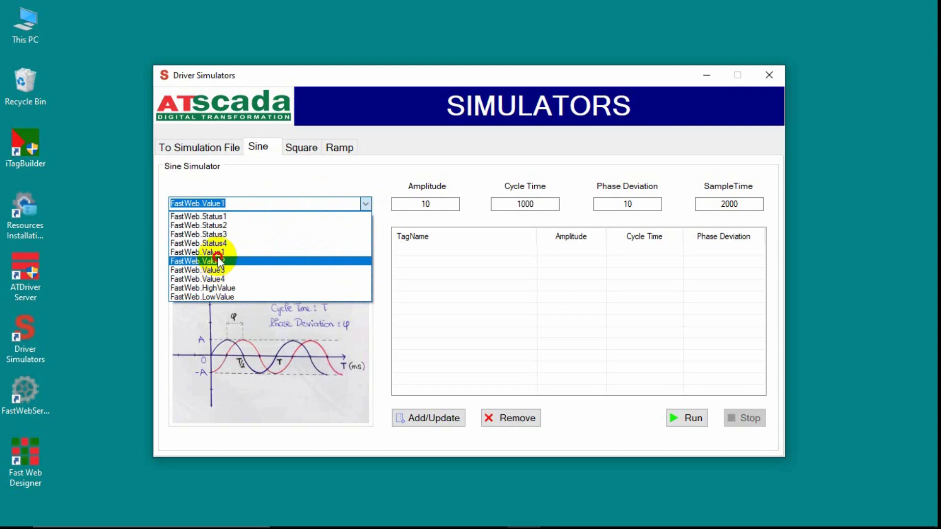
left_click(218, 261)
left_click(366, 203)
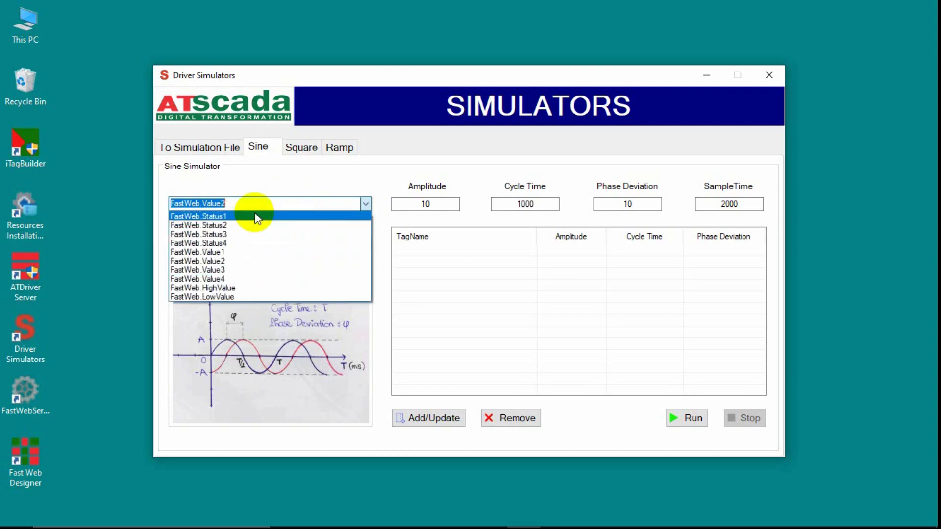
left_click(226, 252)
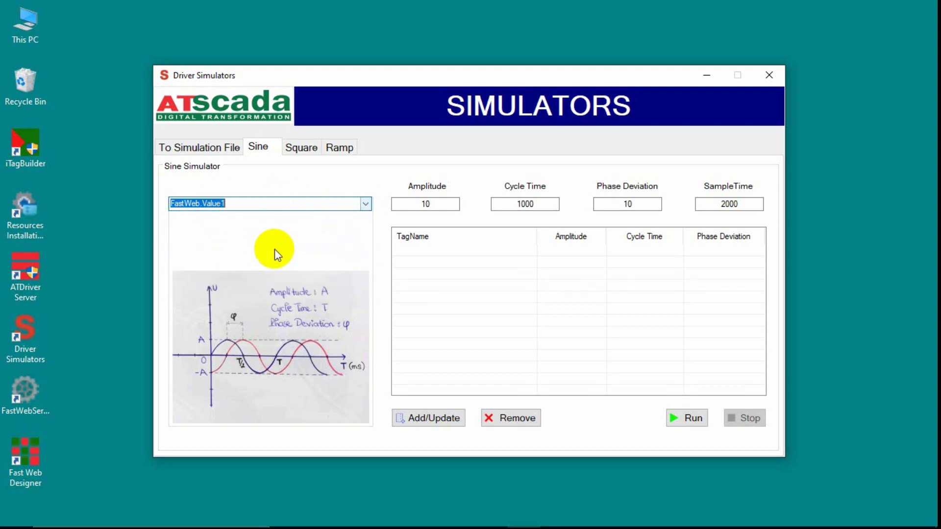
left_click(437, 420)
left_click(363, 204)
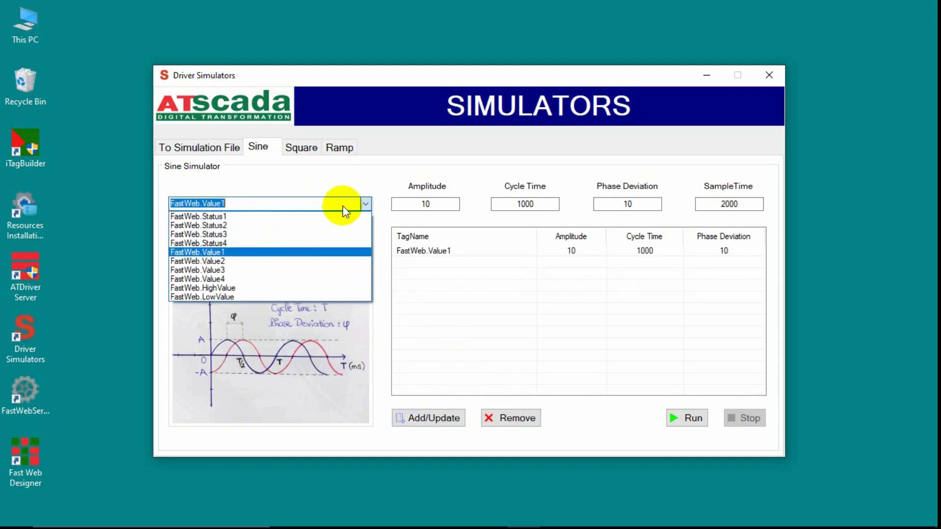
left_click(226, 260)
left_click(428, 420)
left_click(301, 147)
Add a square-wave simulation for FastWeb.Value3 and a ramp simulation for FastWeb.Value4.
left_click(363, 204)
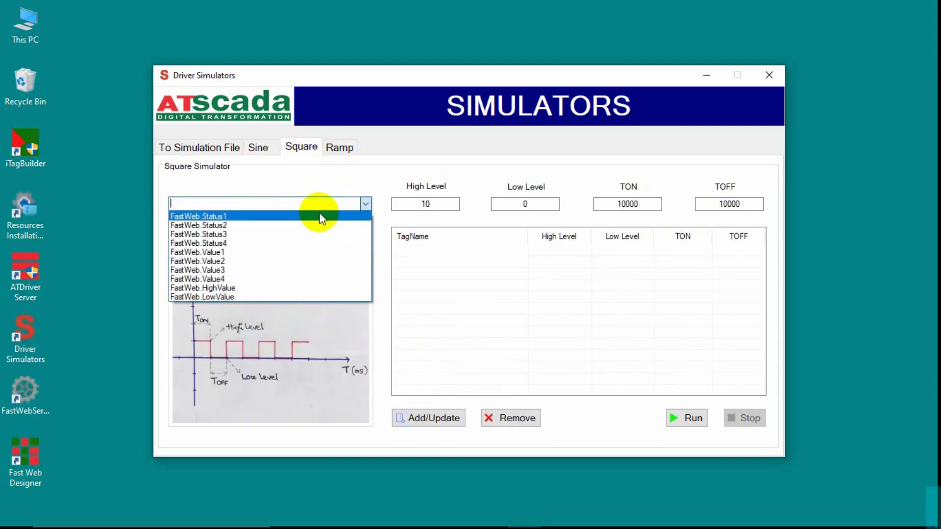
left_click(225, 270)
left_click(428, 418)
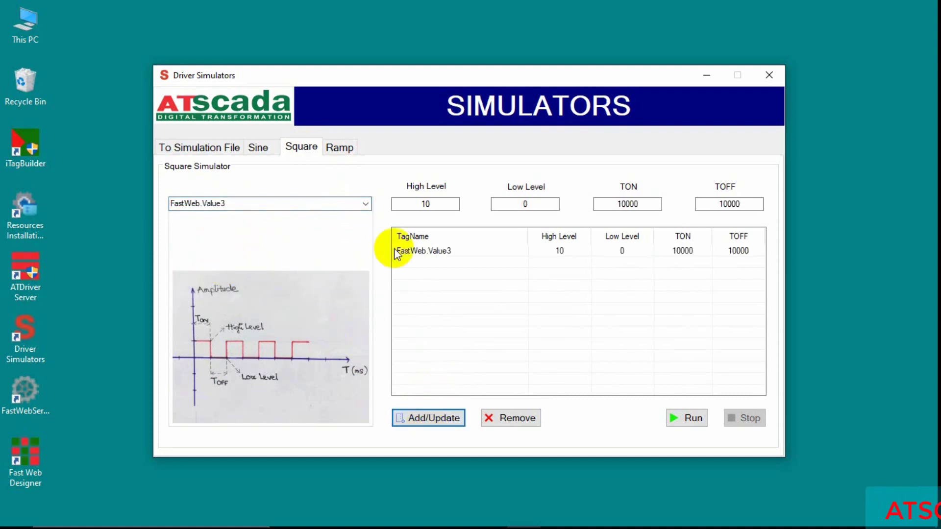
left_click(339, 147)
left_click(366, 204)
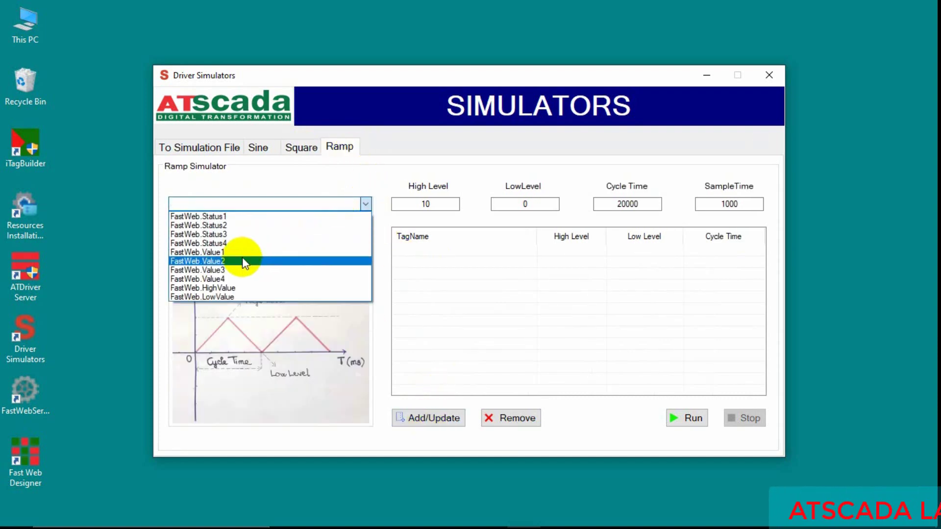
left_click(225, 279)
left_click(424, 418)
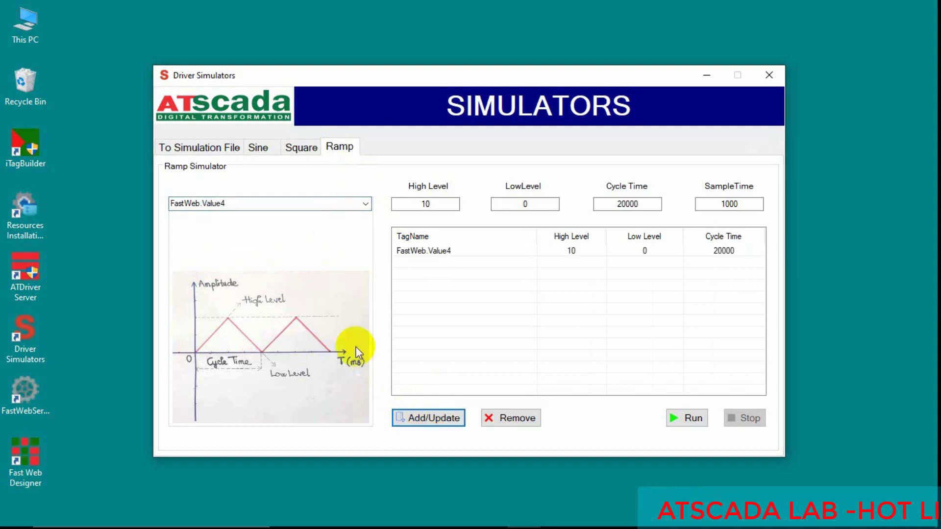
Review the sine, square and ramp simulations, then run them all and minimize the simulator.
left_click(259, 148)
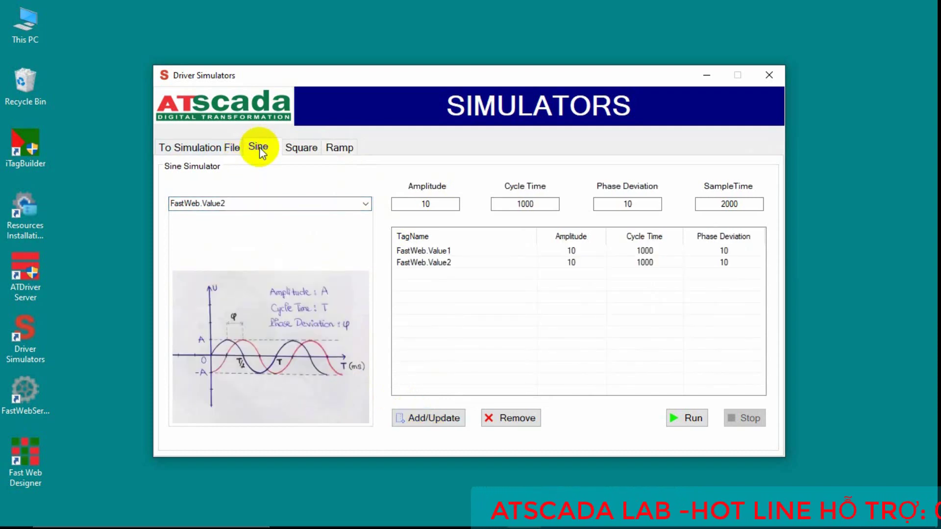
left_click(300, 147)
left_click(339, 148)
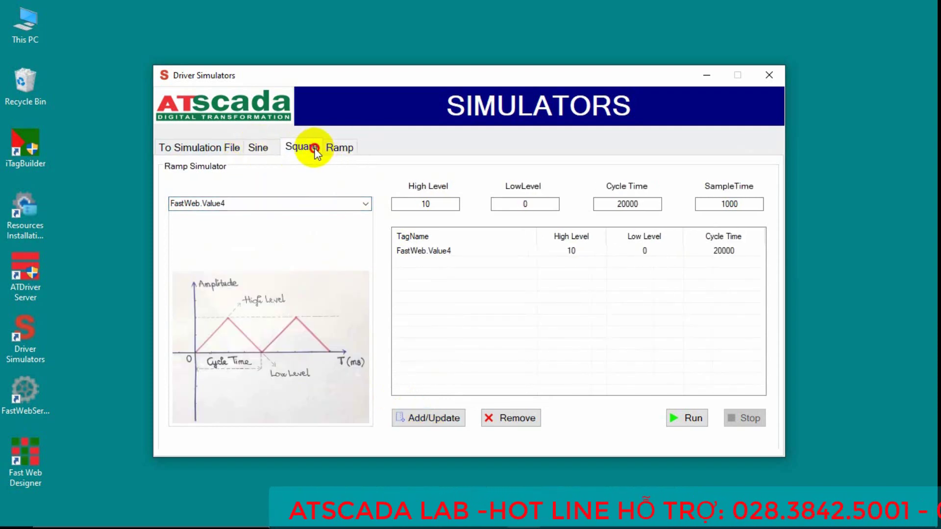
left_click(314, 148)
left_click(256, 147)
left_click(299, 148)
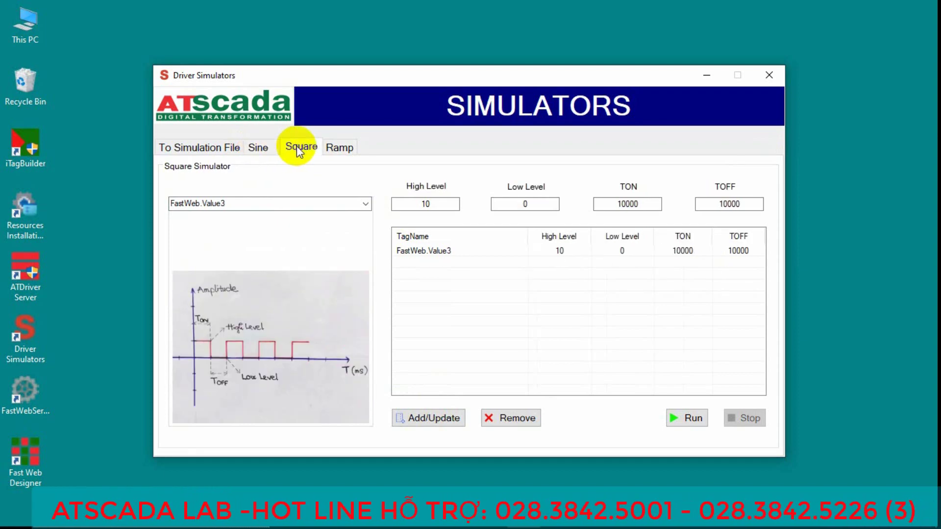
left_click(338, 147)
left_click(693, 419)
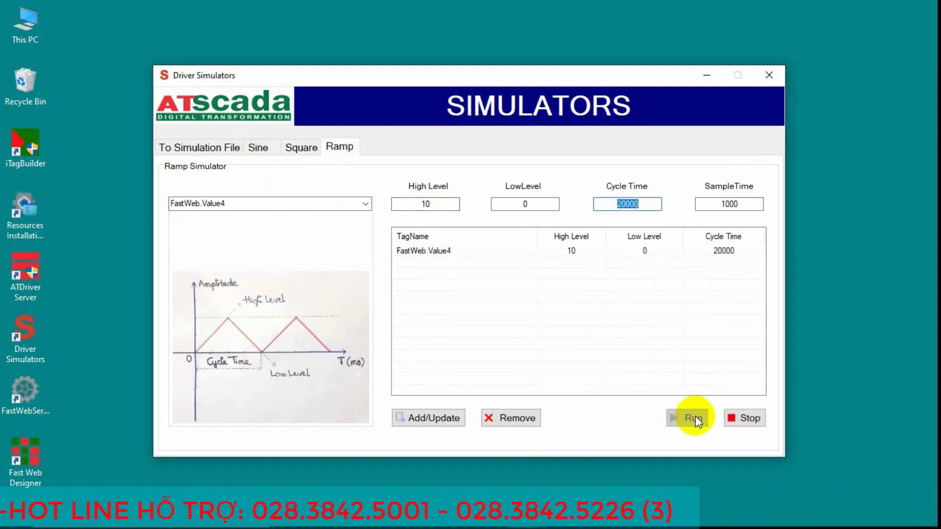
left_click(707, 75)
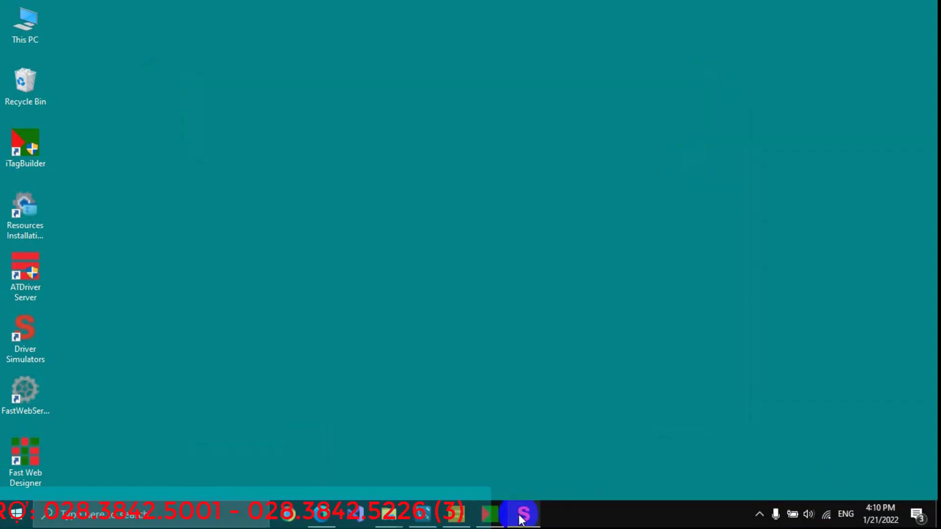
left_click(759, 514)
double_click(742, 463)
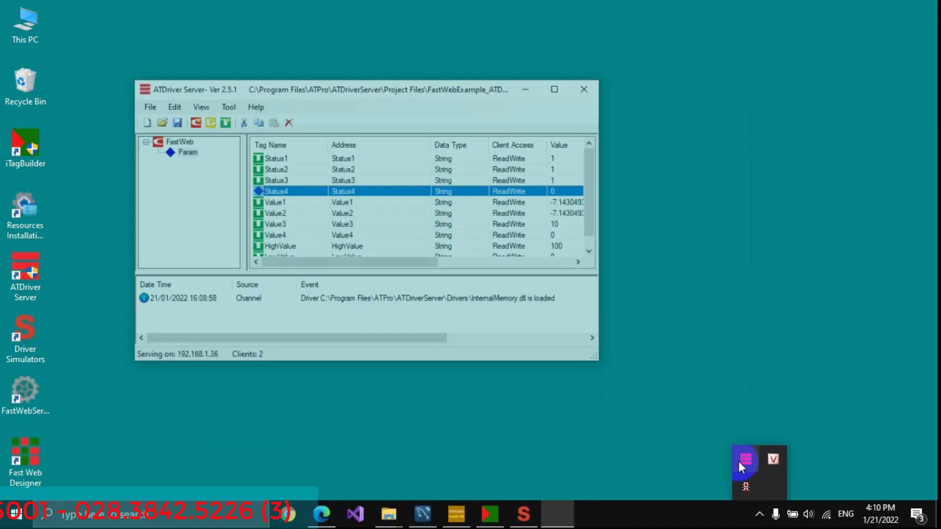
left_click(548, 55)
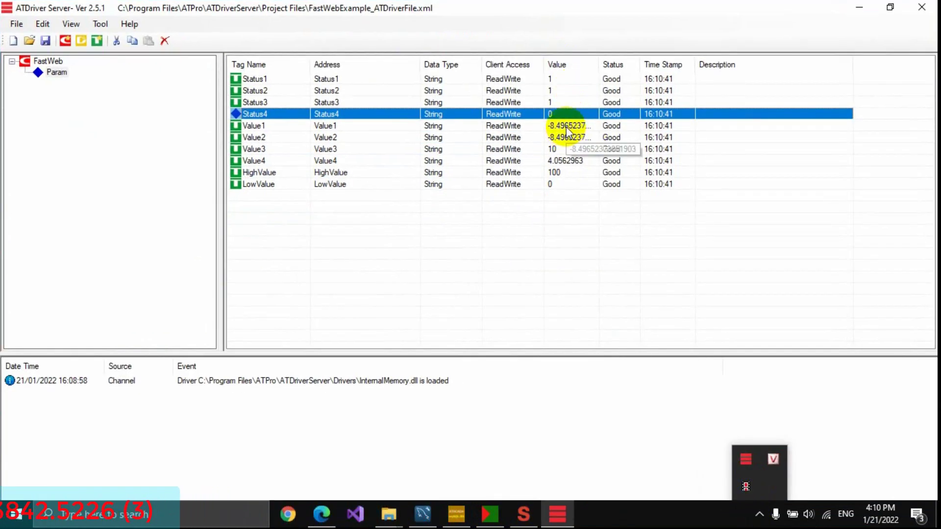
left_click(567, 129)
left_click(559, 152)
left_click(559, 161)
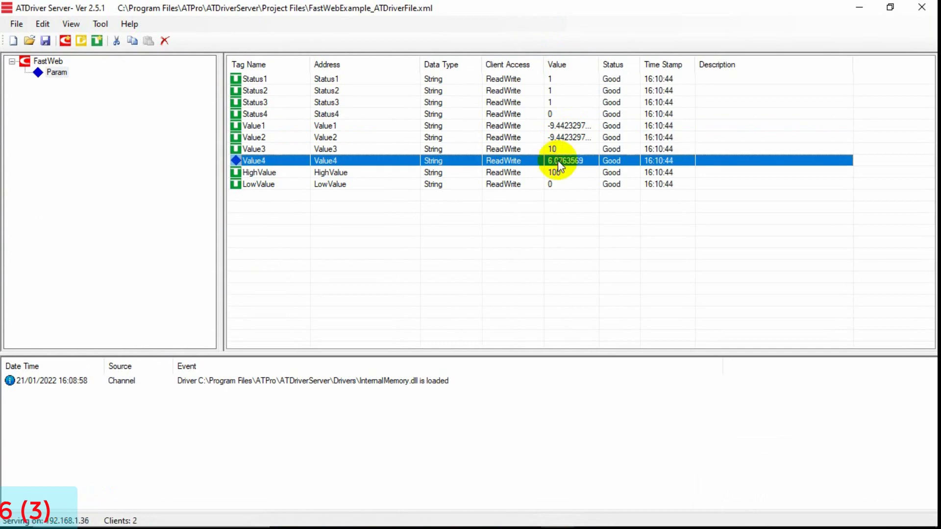
left_click(568, 150)
left_click(570, 137)
left_click(566, 126)
left_click(564, 139)
left_click(563, 150)
left_click(560, 161)
left_click(563, 150)
left_click(566, 139)
left_click(568, 126)
left_click(569, 138)
left_click(559, 149)
left_click(559, 162)
left_click(558, 149)
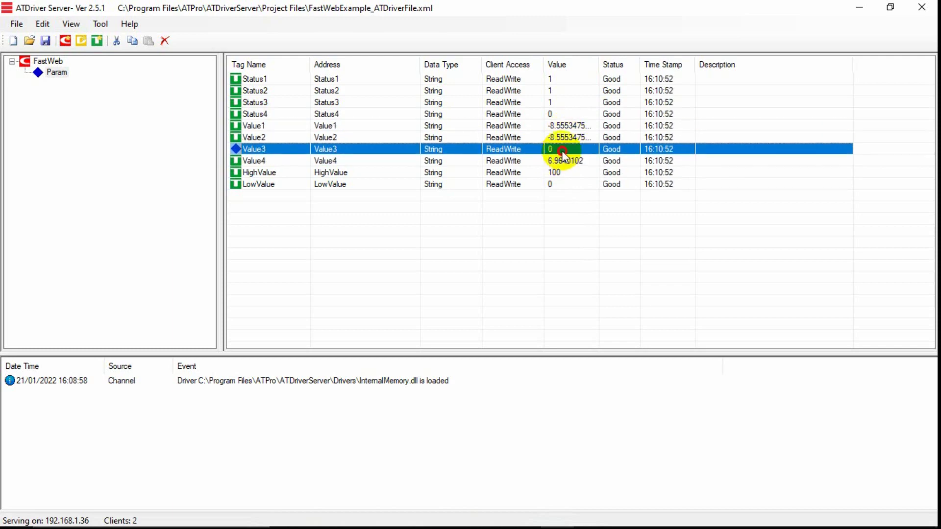
left_click(566, 138)
left_click(571, 126)
left_click(570, 138)
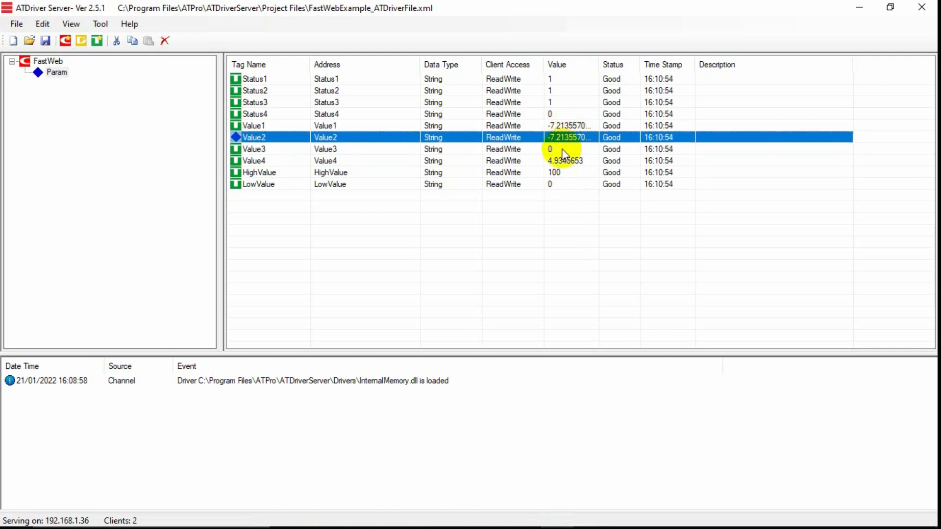
left_click(562, 149)
left_click(562, 161)
left_click(566, 149)
left_click(569, 137)
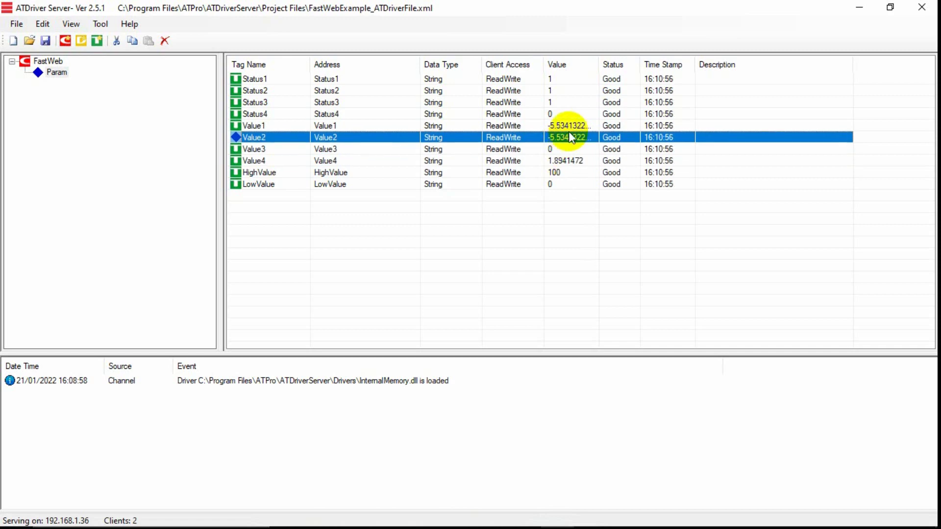
left_click(572, 125)
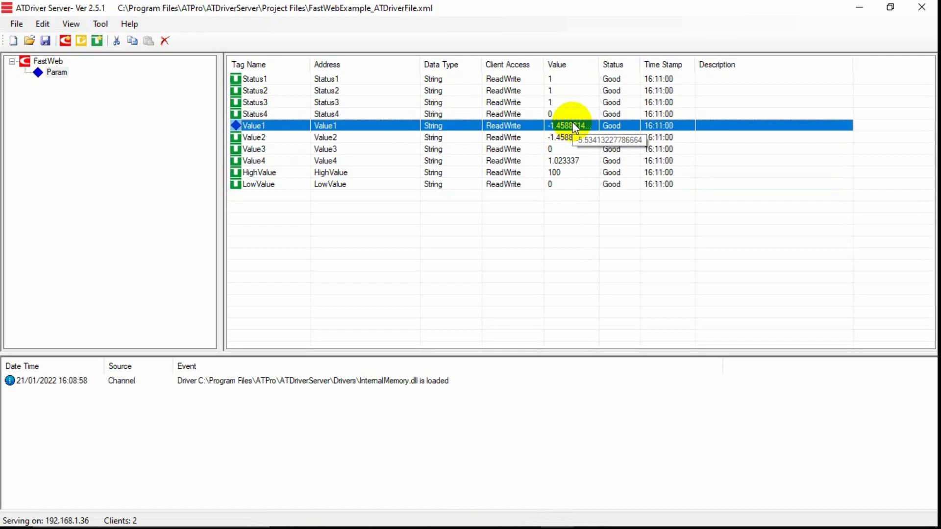
left_click(861, 10)
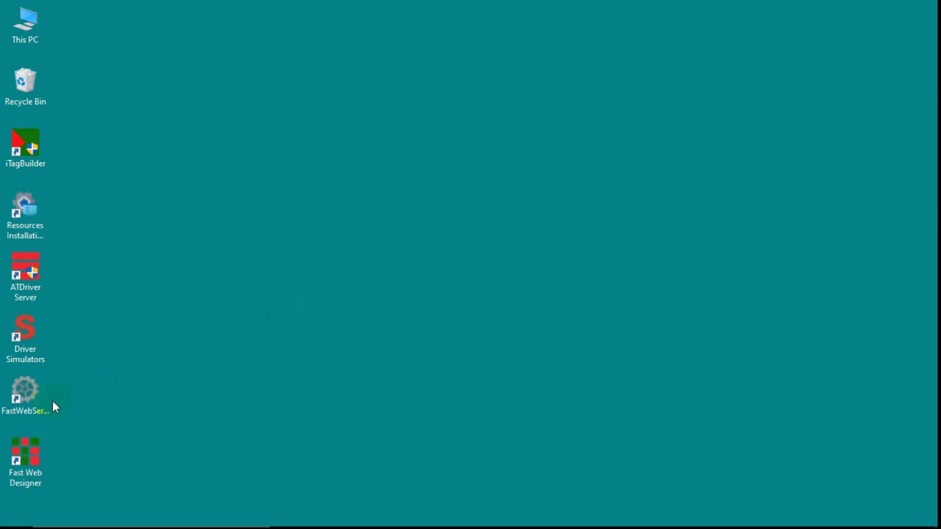
Launch Fast Web Service as administrator and look through the Data Logger, Alarm Logger and Alarm Settings tabs.
right_click(27, 402)
left_click(88, 206)
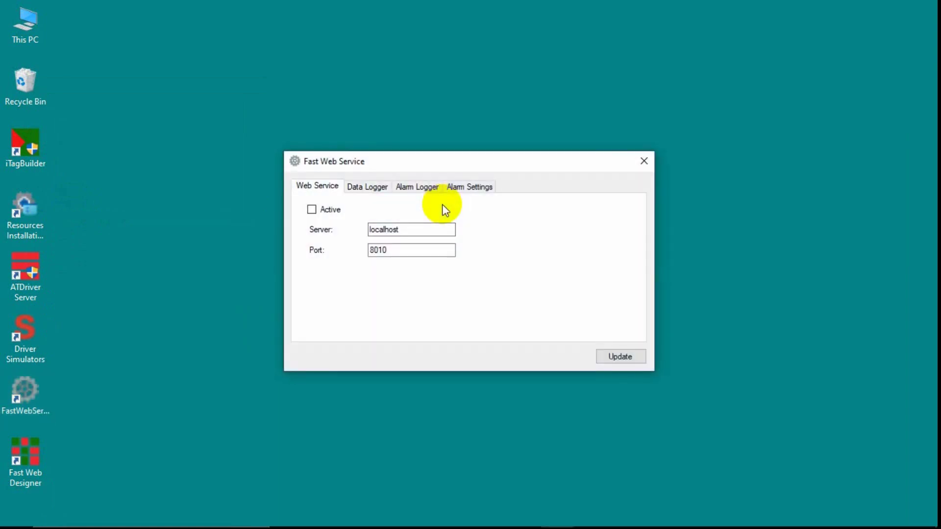
left_click(363, 189)
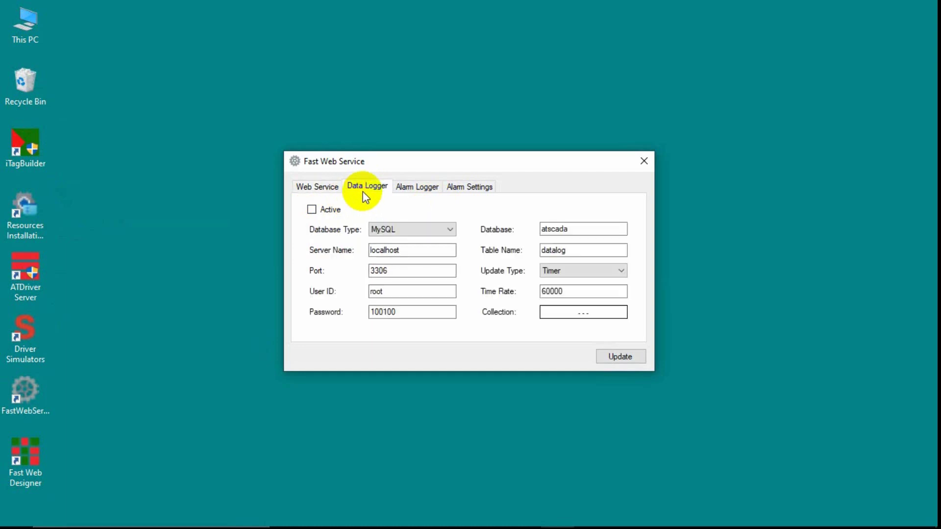
left_click(420, 190)
left_click(462, 190)
left_click(407, 190)
left_click(355, 188)
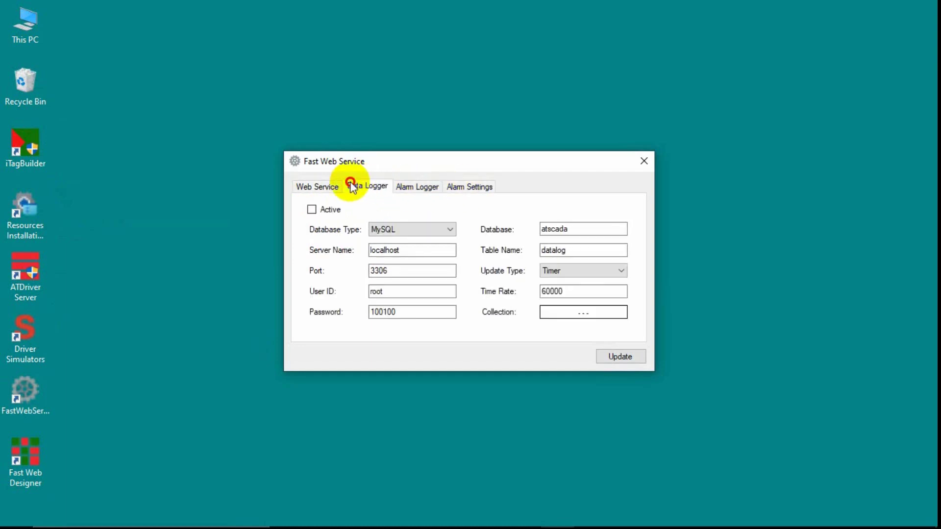
left_click(319, 187)
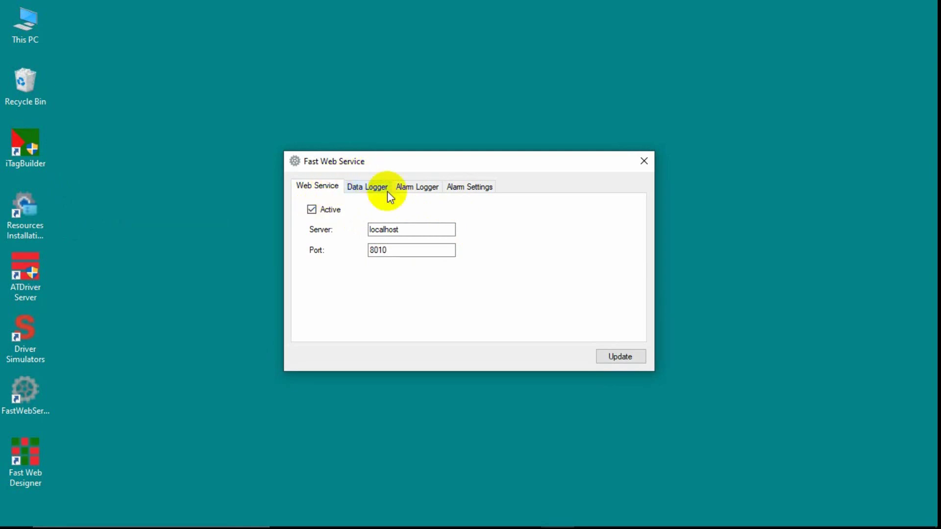
Apply the web service settings for localhost port 8010, acknowledge success, and close the window.
left_click(396, 250)
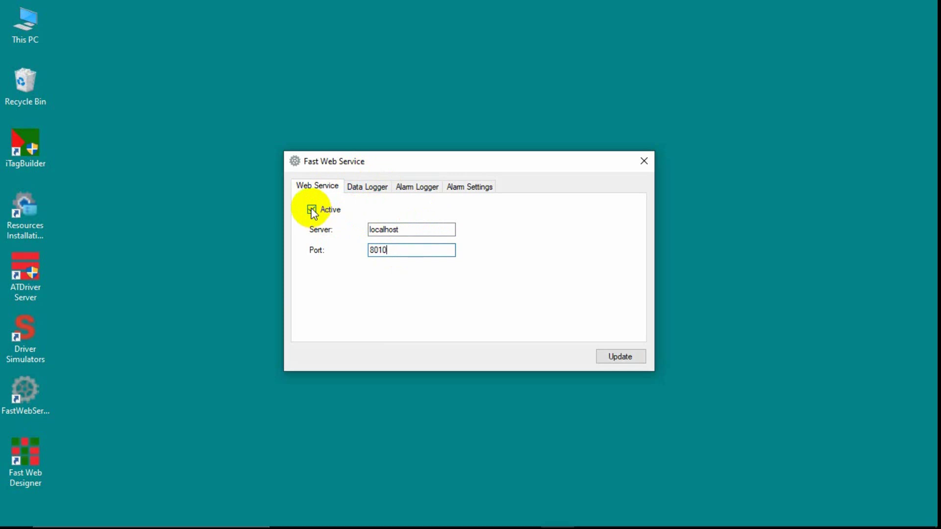
left_click(621, 357)
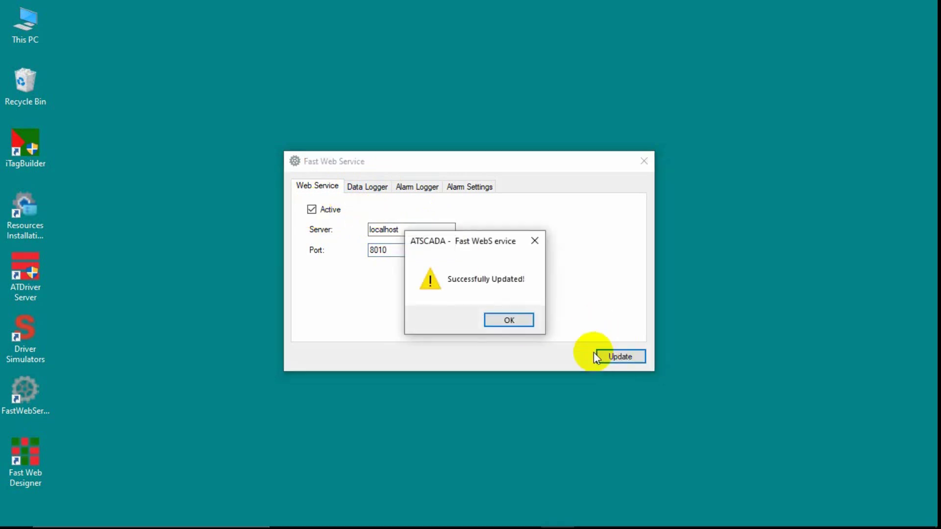
left_click(505, 323)
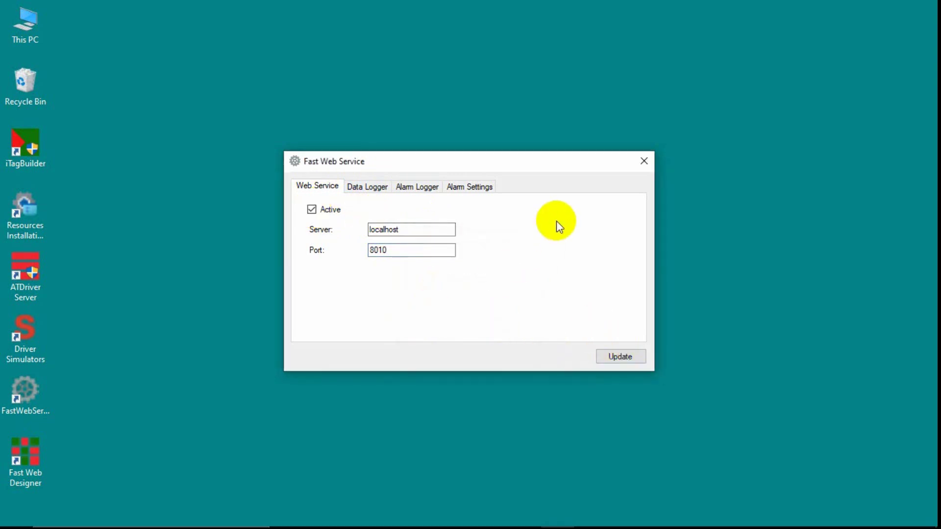
left_click(648, 162)
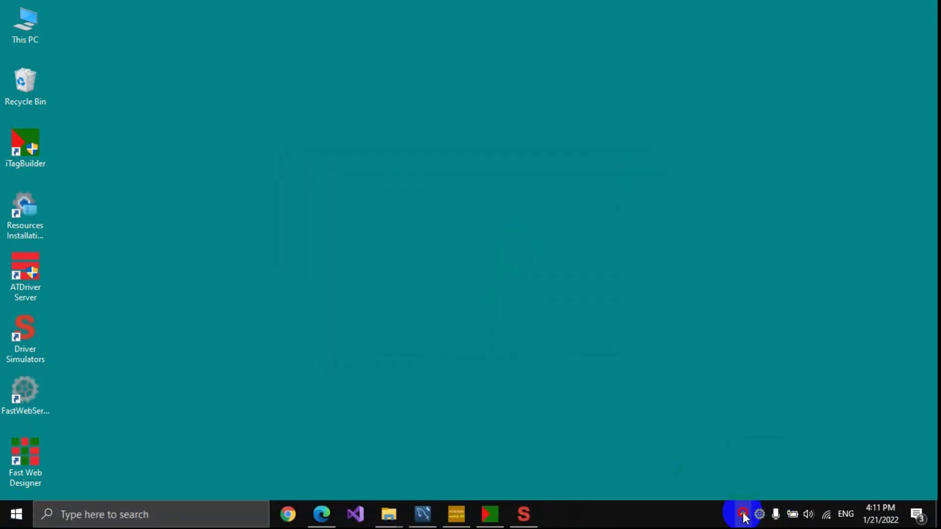
left_click(759, 514)
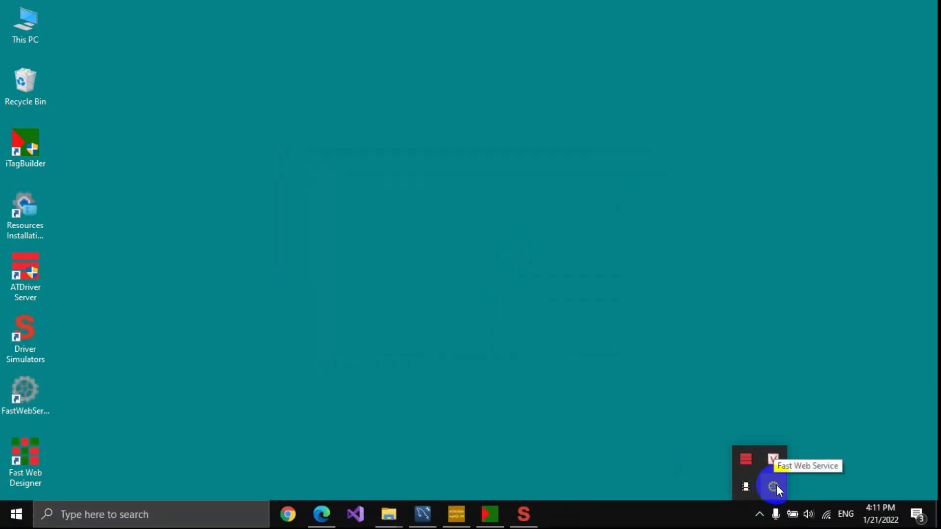
right_click(777, 485)
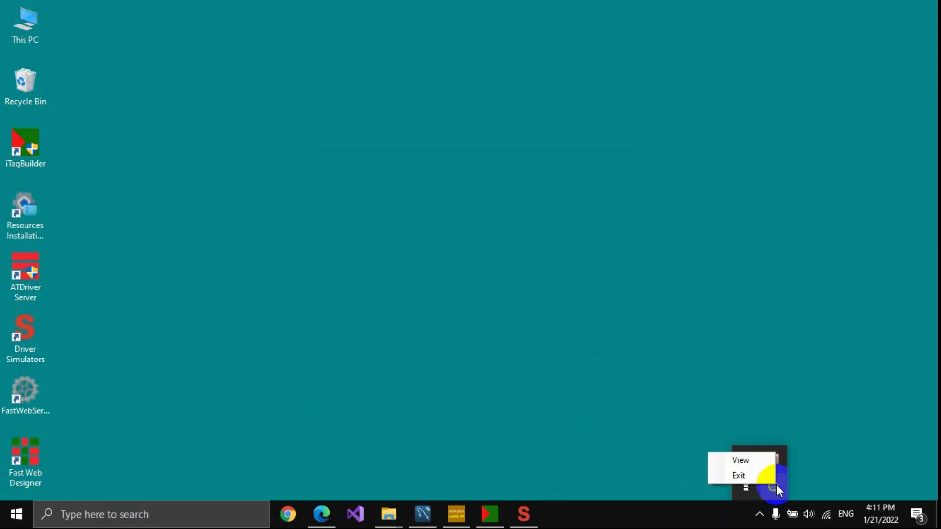
left_click(741, 460)
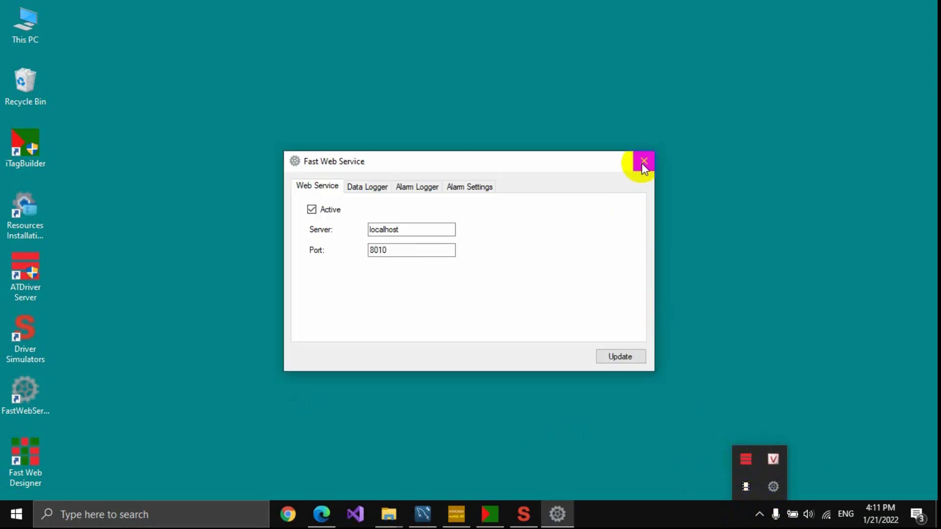
left_click(643, 162)
right_click(773, 487)
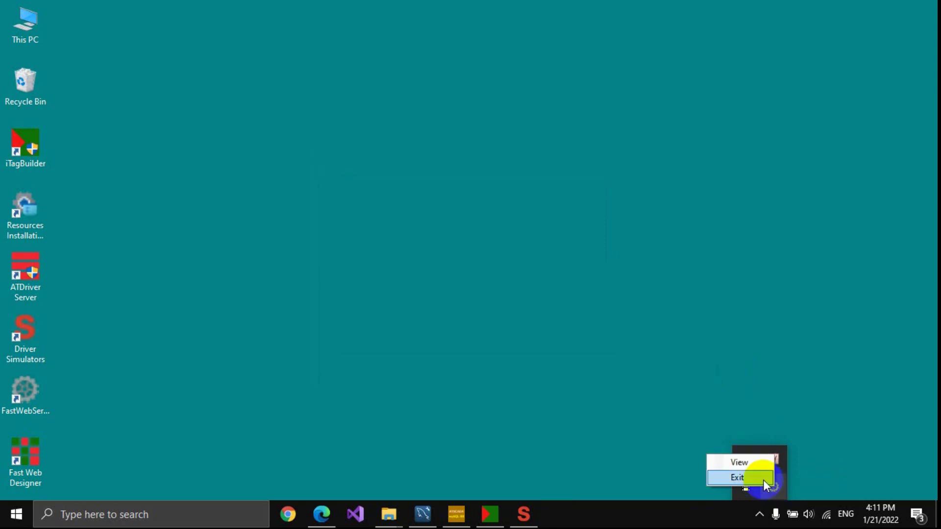
left_click(734, 475)
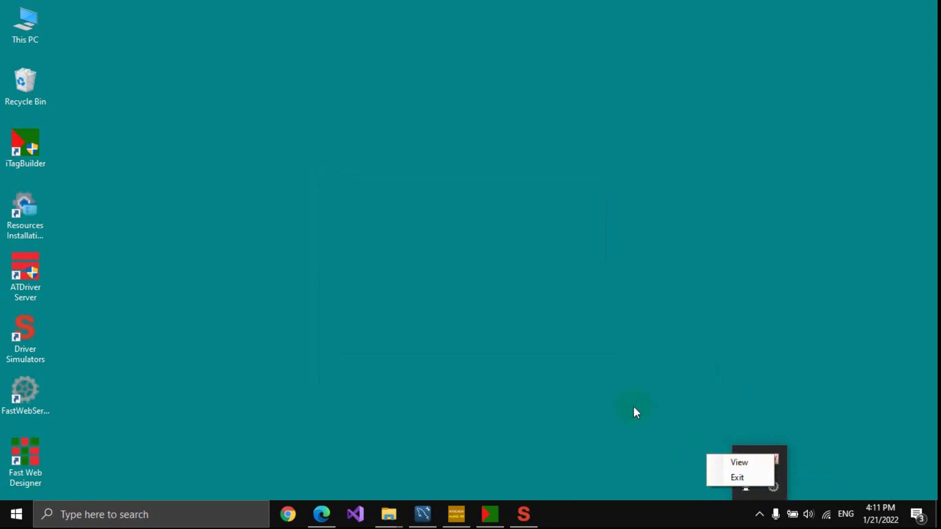
left_click(760, 521)
right_click(747, 461)
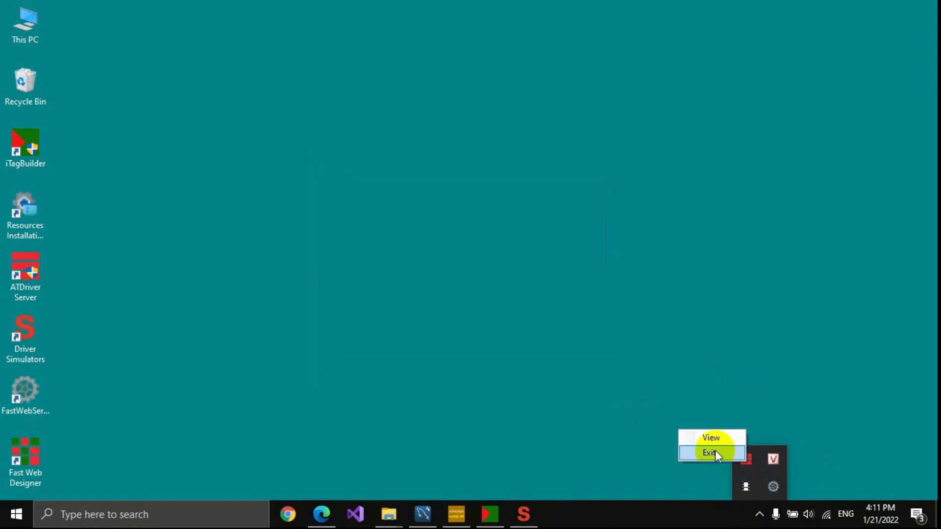
left_click(709, 435)
left_click(545, 59)
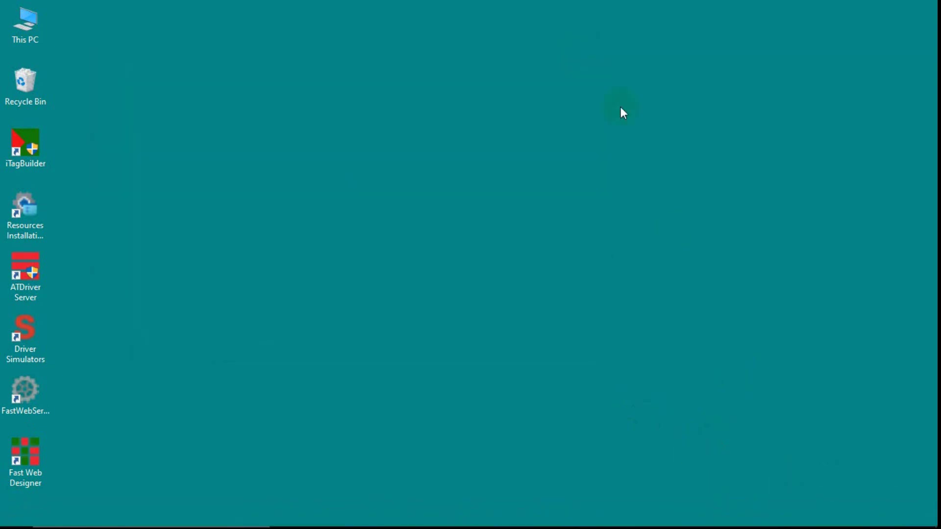
left_click(760, 515)
left_click(773, 487)
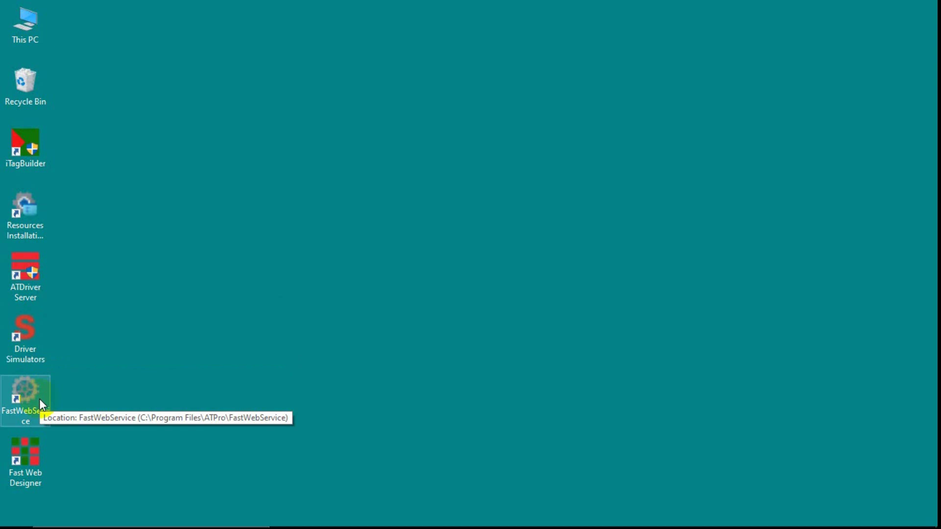
Relaunch Fast Web Designer as administrator and maximize its window.
double_click(27, 466)
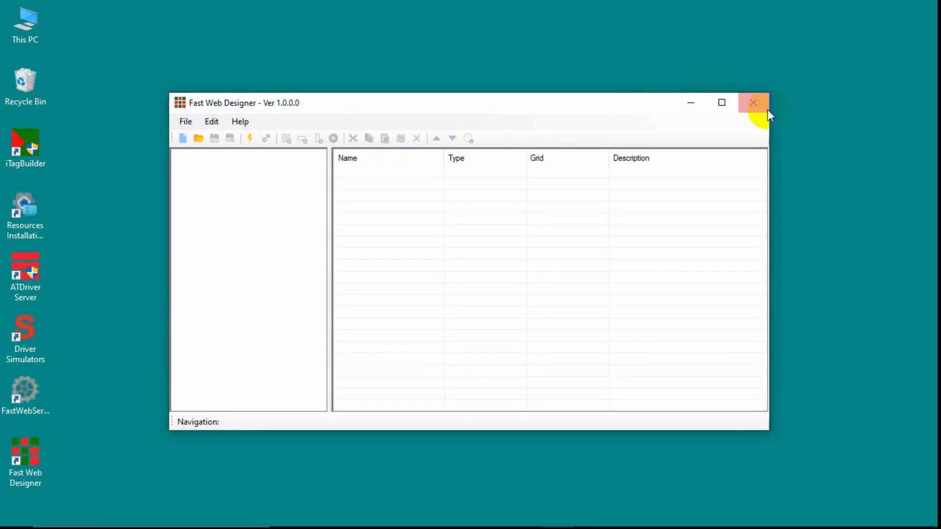
left_click(768, 112)
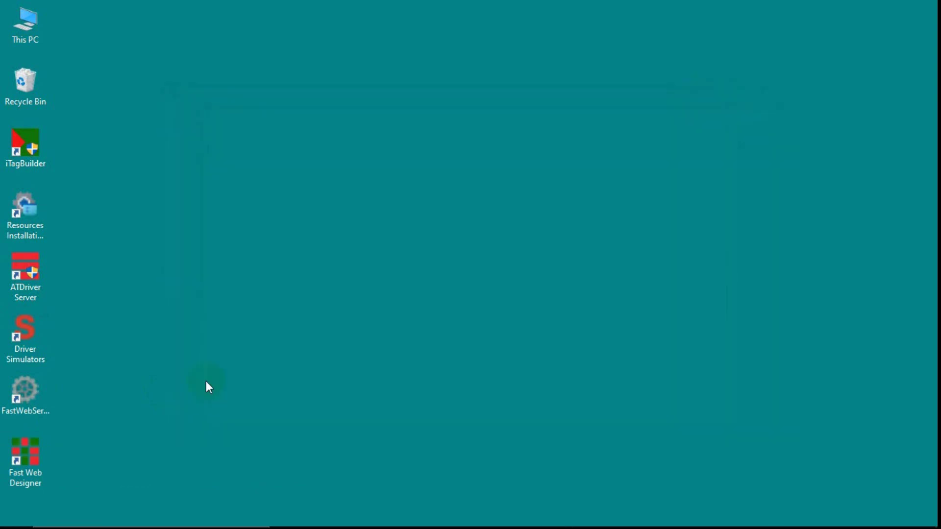
right_click(46, 454)
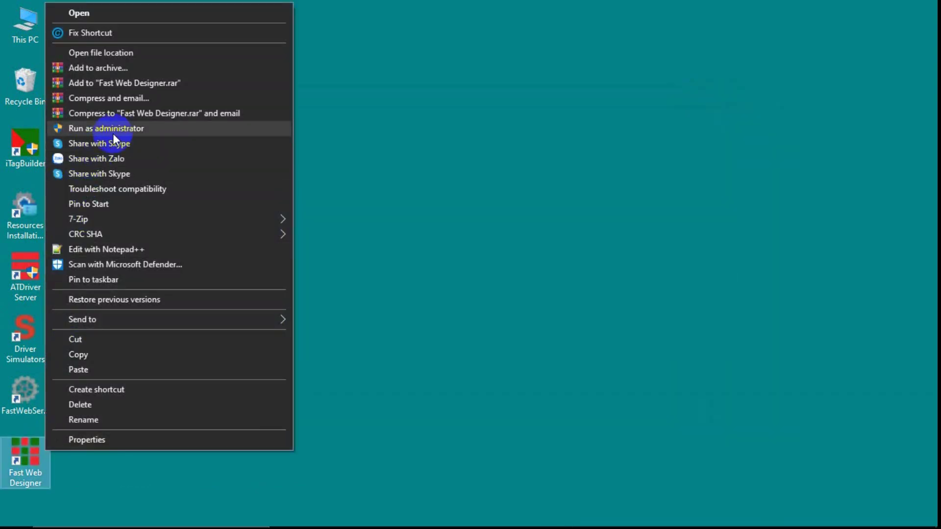
left_click(116, 129)
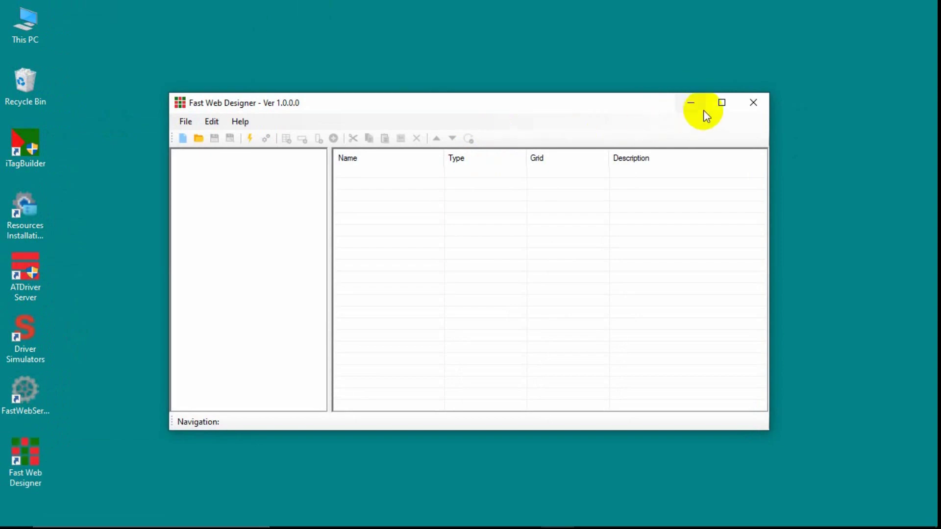
left_click(721, 104)
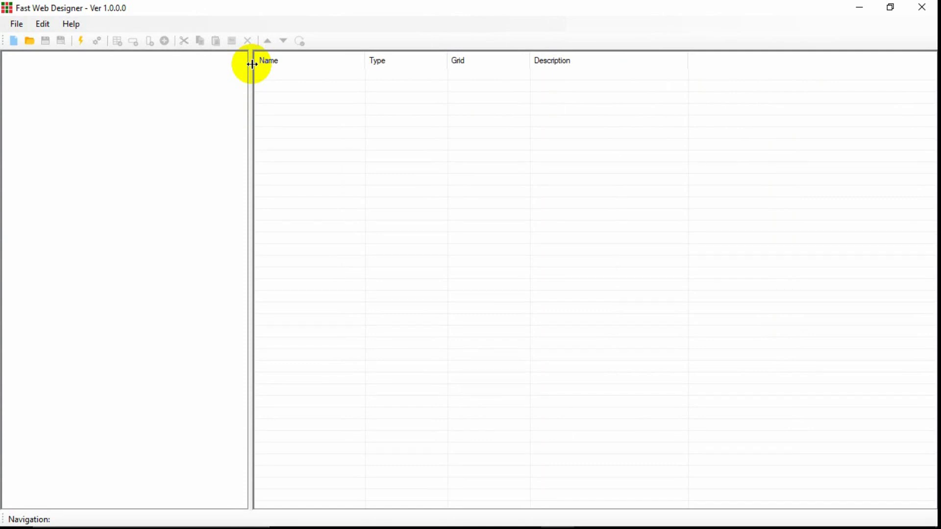
Open ATSCADAWebConfig.xml from ATPro\ATSCADA Examples\Fast Web Example\Config.
left_click(30, 40)
left_click(133, 51)
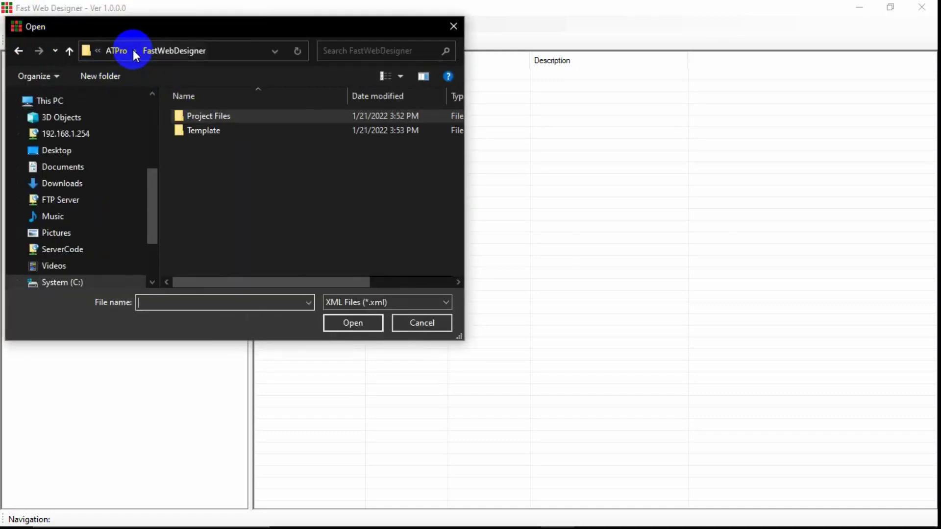
left_click(114, 55)
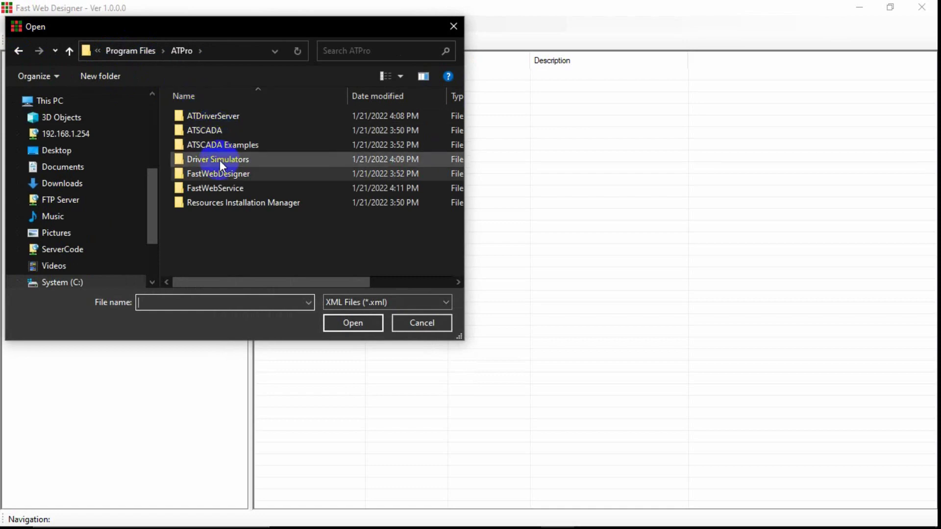
double_click(228, 141)
left_click(223, 119)
double_click(222, 119)
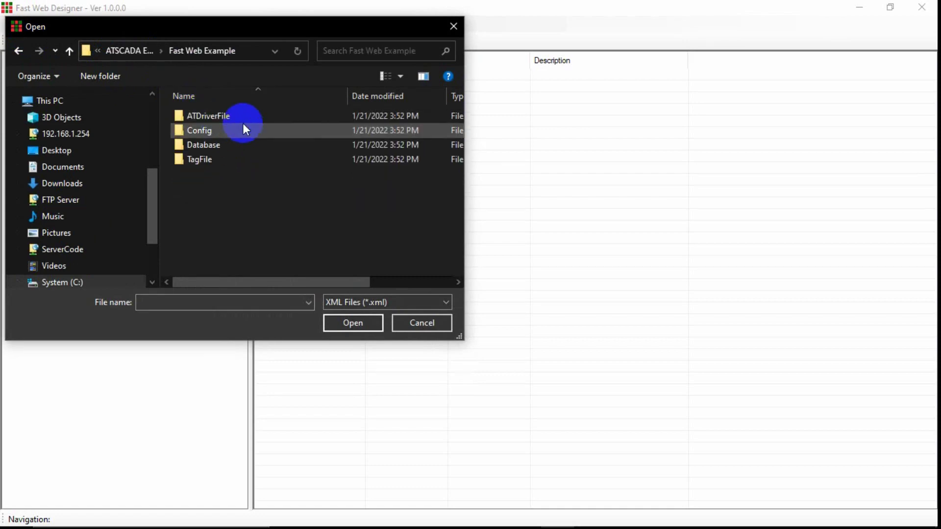
double_click(204, 130)
double_click(210, 119)
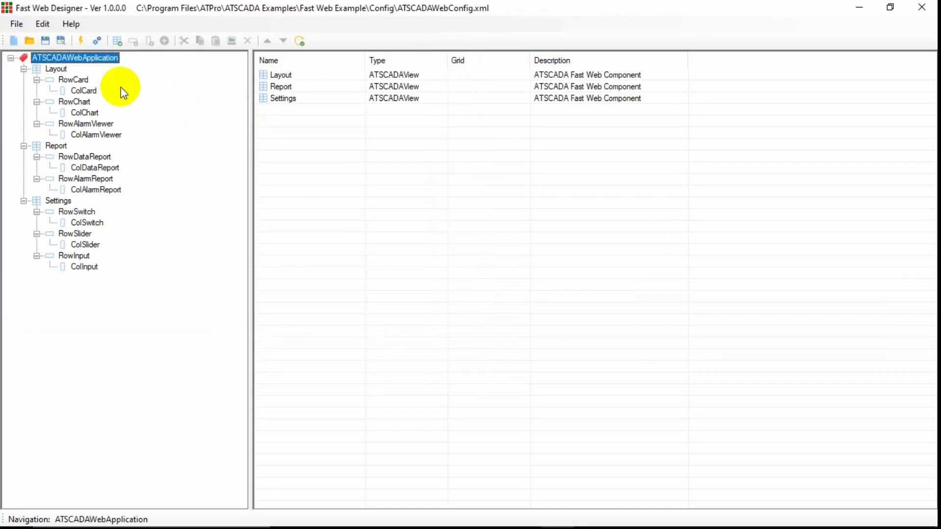
Expand the project's cards, charts, alarm viewer, reports, switches, sliders and inputs to review them.
left_click(78, 79)
left_click(83, 91)
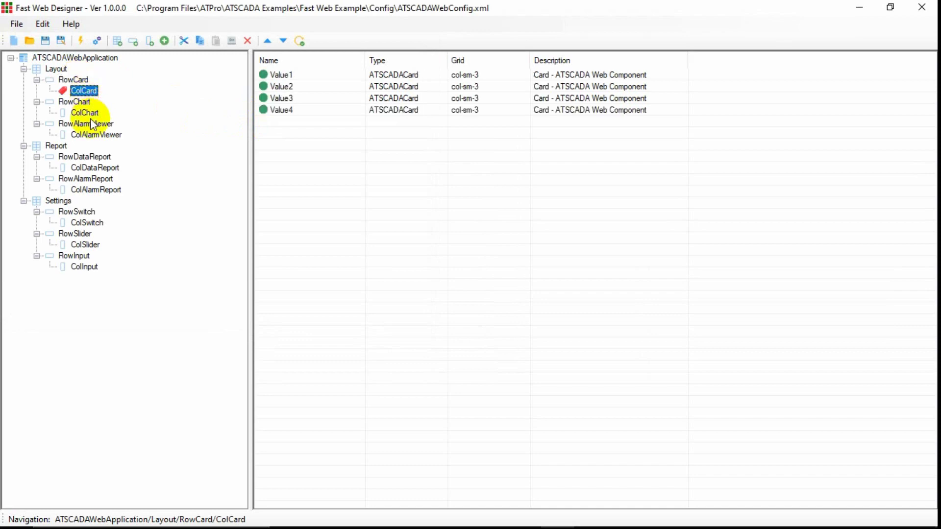
left_click(87, 113)
left_click(93, 135)
left_click(94, 167)
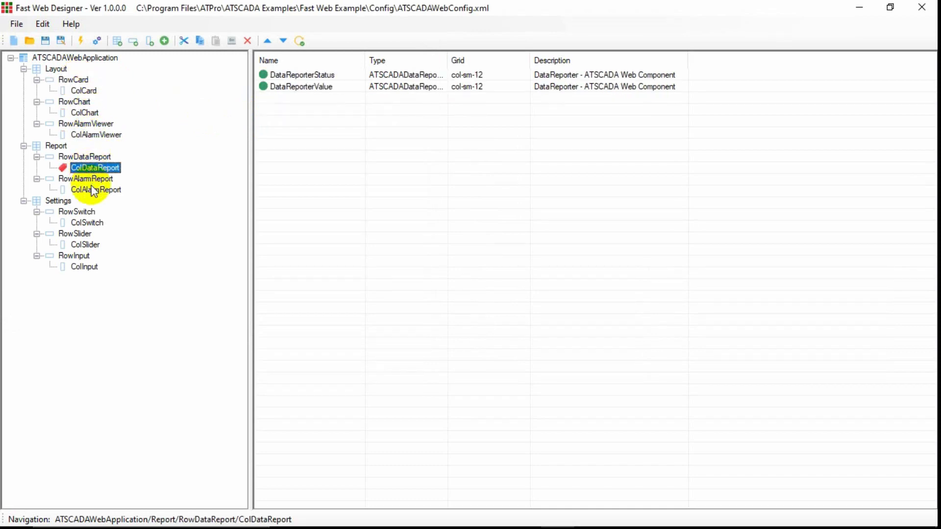
left_click(94, 189)
left_click(87, 222)
left_click(85, 245)
left_click(84, 266)
left_click(86, 245)
left_click(87, 222)
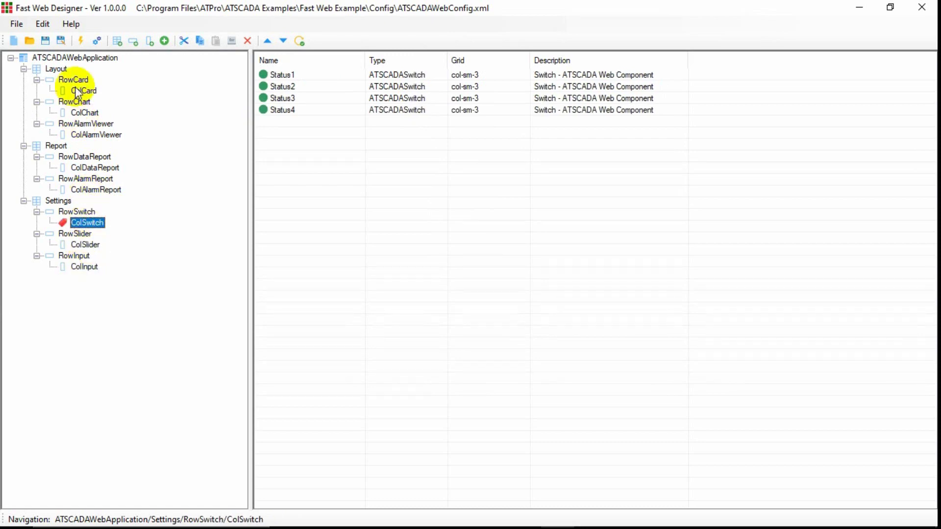
Register the project file, confirm Yes, and minimize Fast Web Designer.
left_click(82, 41)
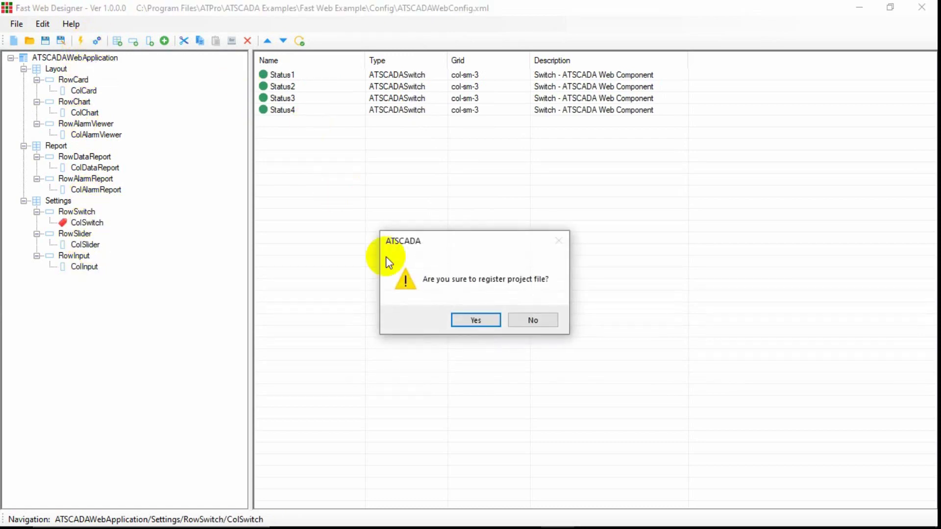
left_click(475, 319)
left_click(97, 41)
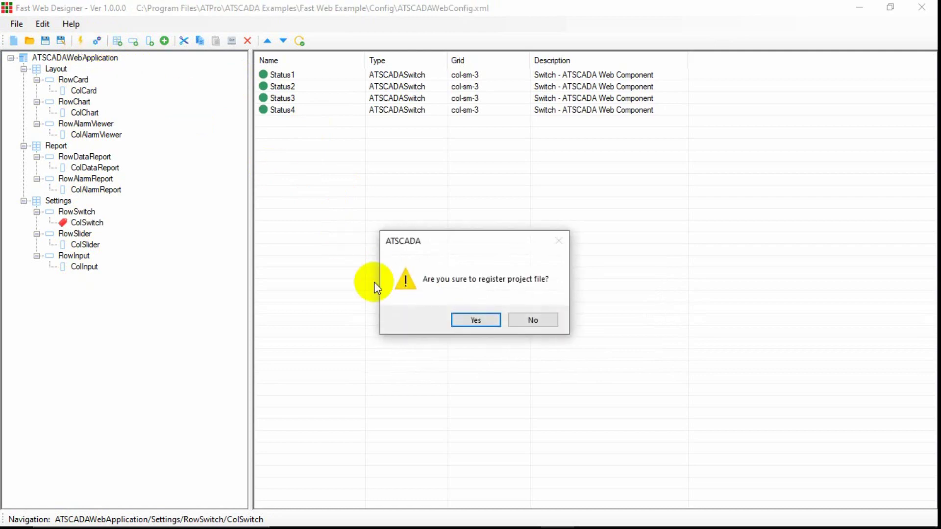
left_click(459, 322)
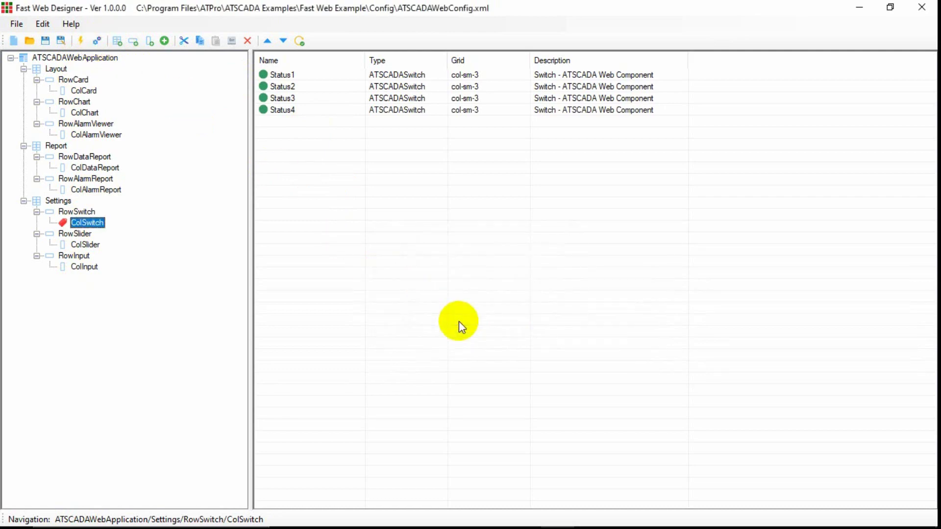
left_click(859, 7)
Browse to C:\Program Files\ATPro\FastWebDesigner and select the Template folder.
double_click(38, 30)
double_click(281, 206)
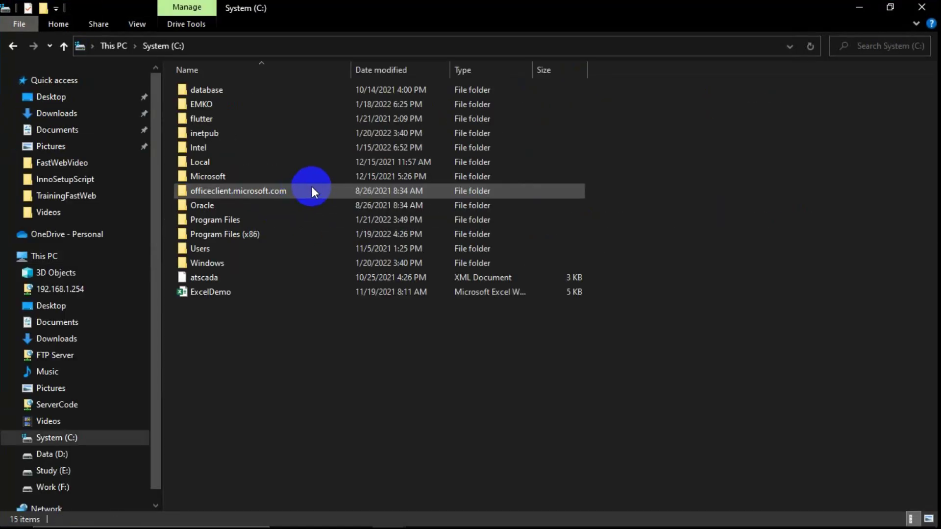
double_click(222, 219)
double_click(206, 134)
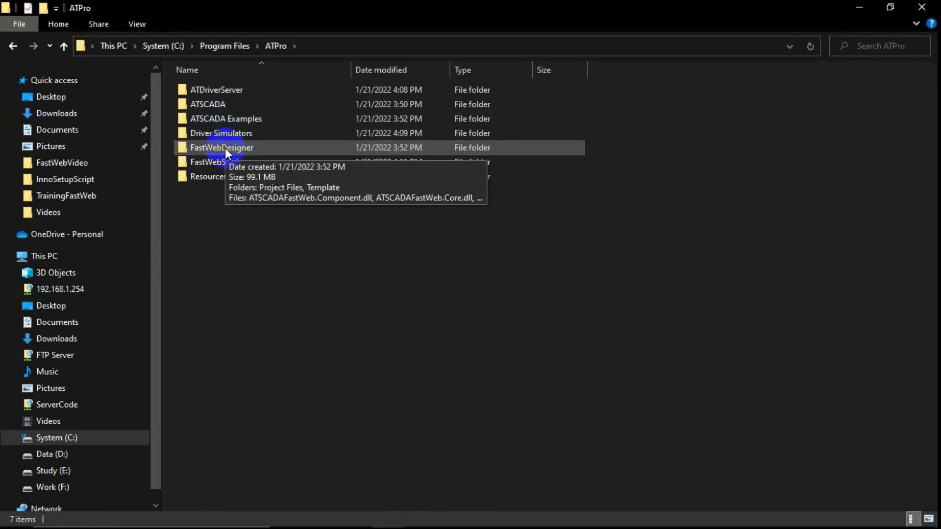
double_click(225, 148)
left_click(216, 105)
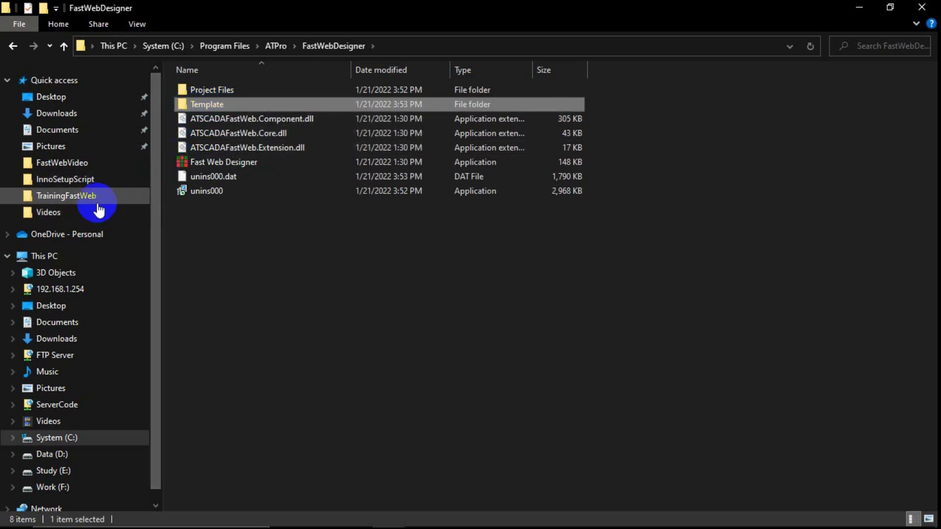
Open C:\inetpub\wwwroot and paste the Template folder there.
left_click(49, 256)
left_click(250, 208)
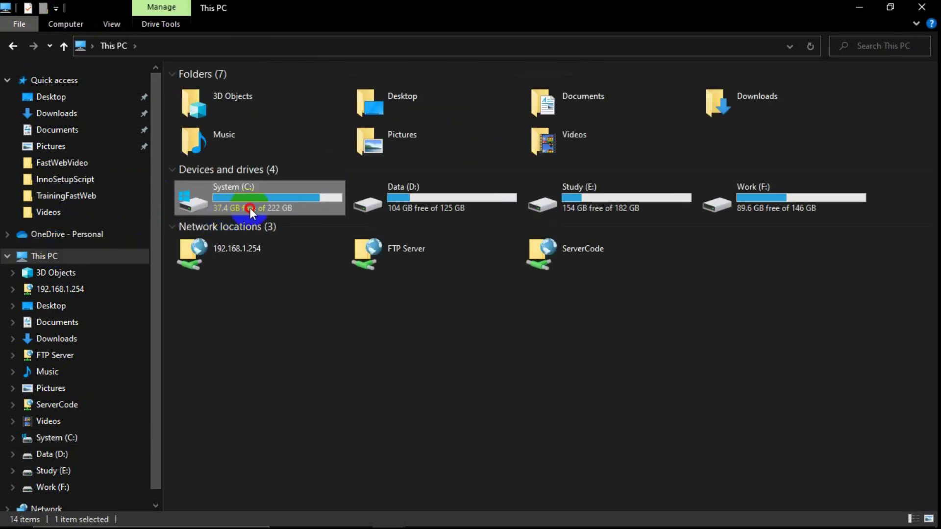
double_click(250, 208)
double_click(208, 135)
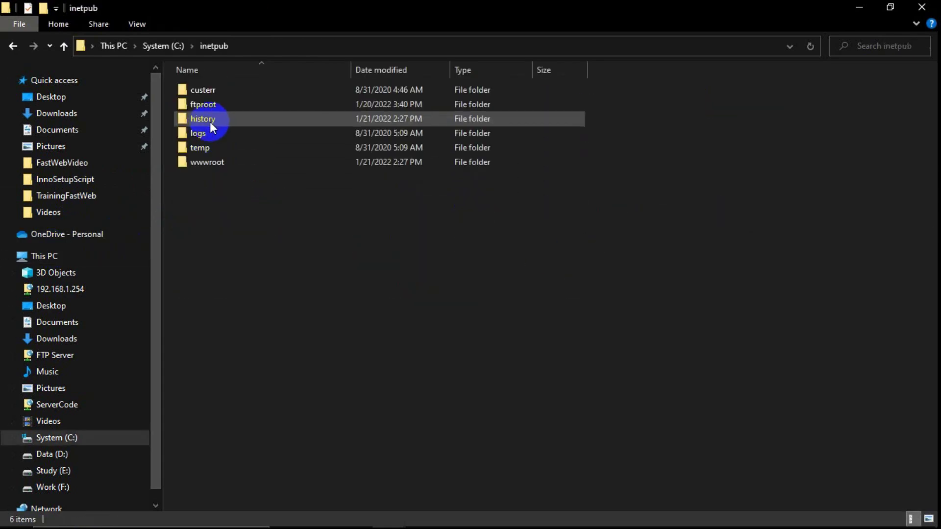
double_click(207, 162)
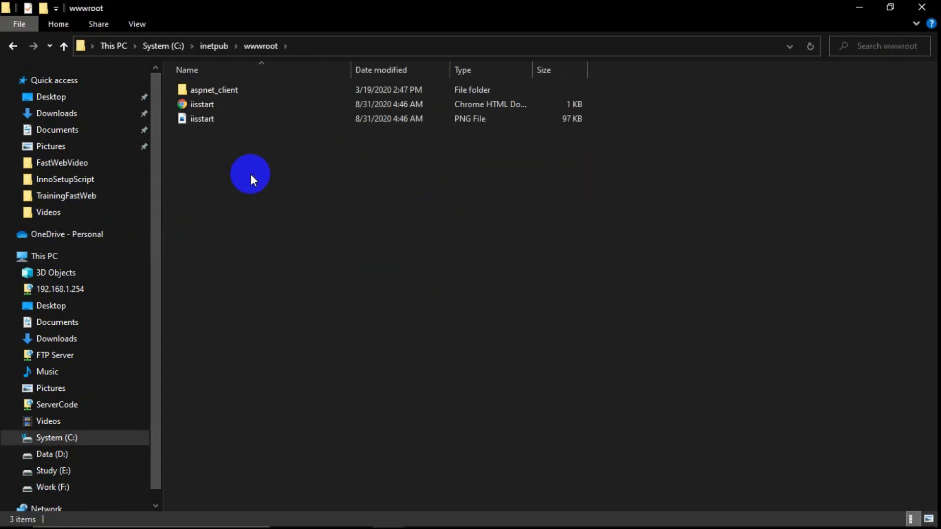
key("ctrl+v")
Grant administrator permission for the Template copy, then refresh the wwwroot listing once it finishes.
left_click(453, 182)
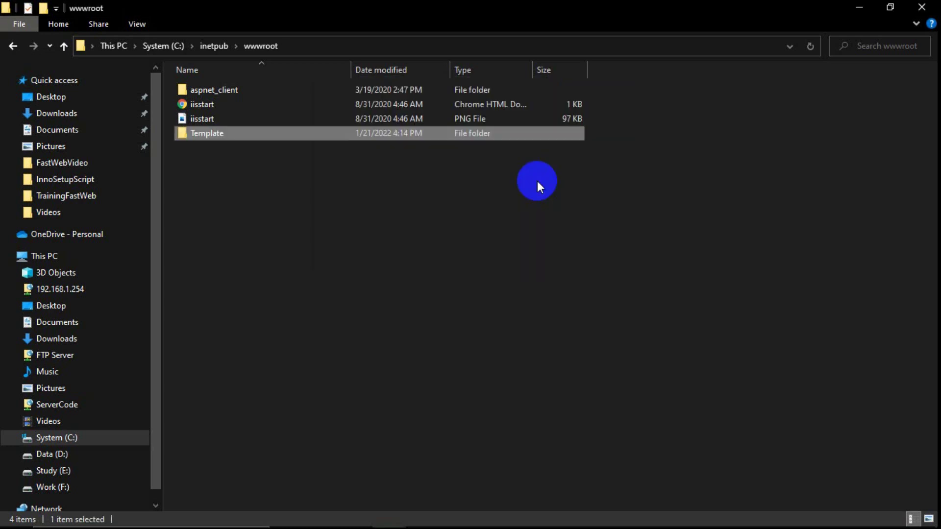
right_click(225, 180)
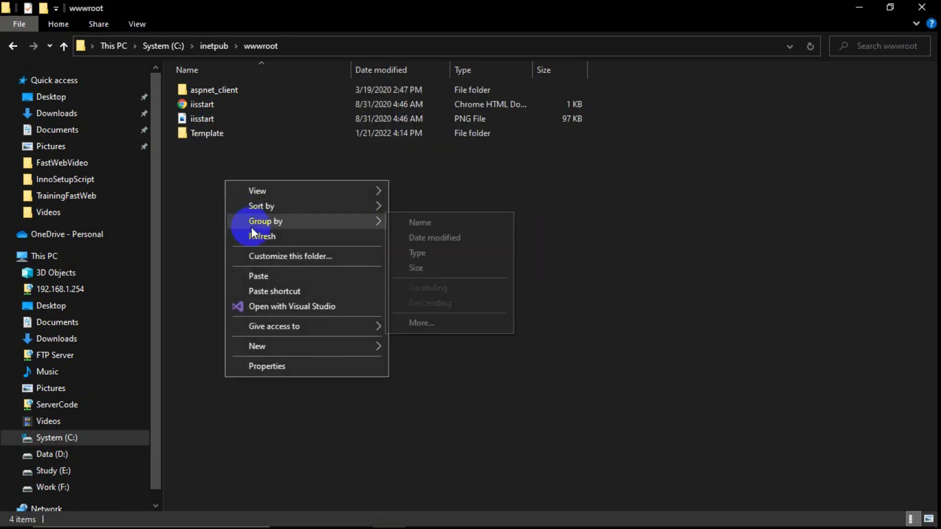
left_click(260, 237)
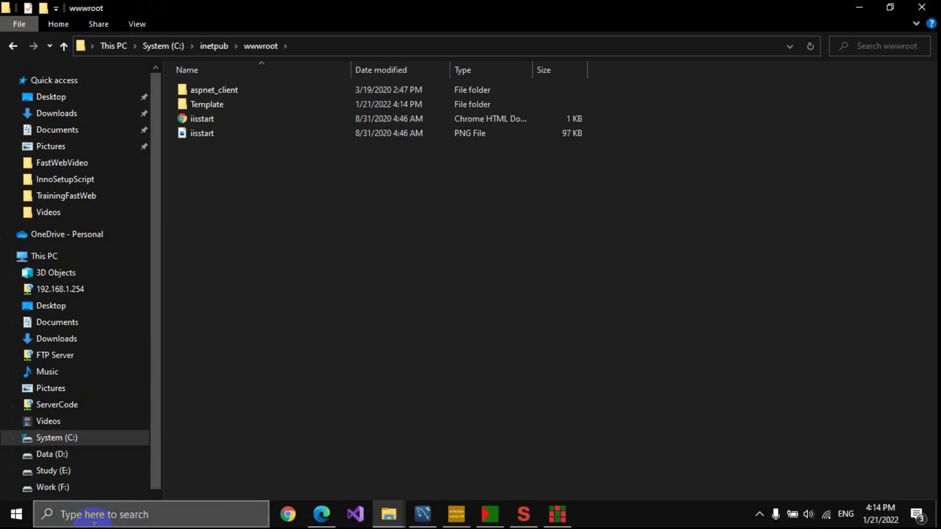
left_click(107, 515)
Launch IIS Manager via 'iis' search and expand Sites > Default down to the Template folder.
type("iis")
key("Return")
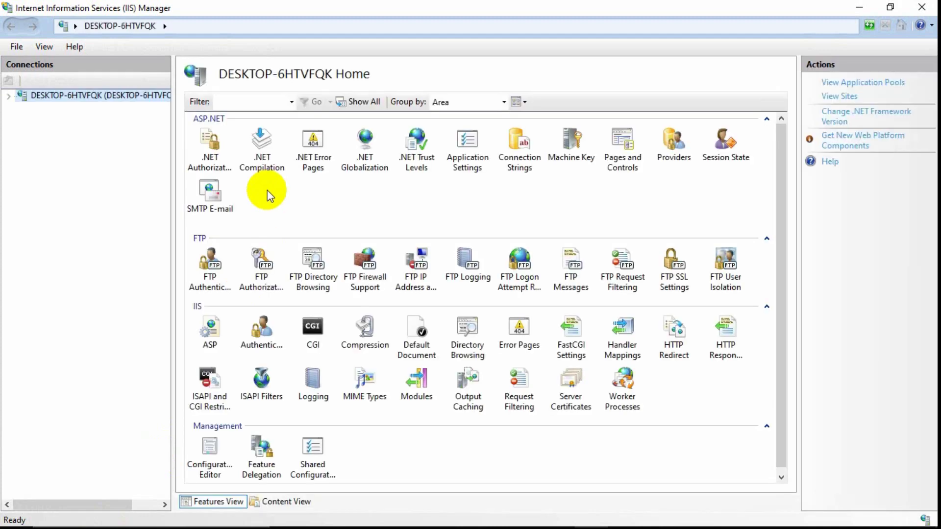
left_click(9, 96)
left_click(22, 121)
left_click(35, 133)
left_click(77, 158)
right_click(77, 158)
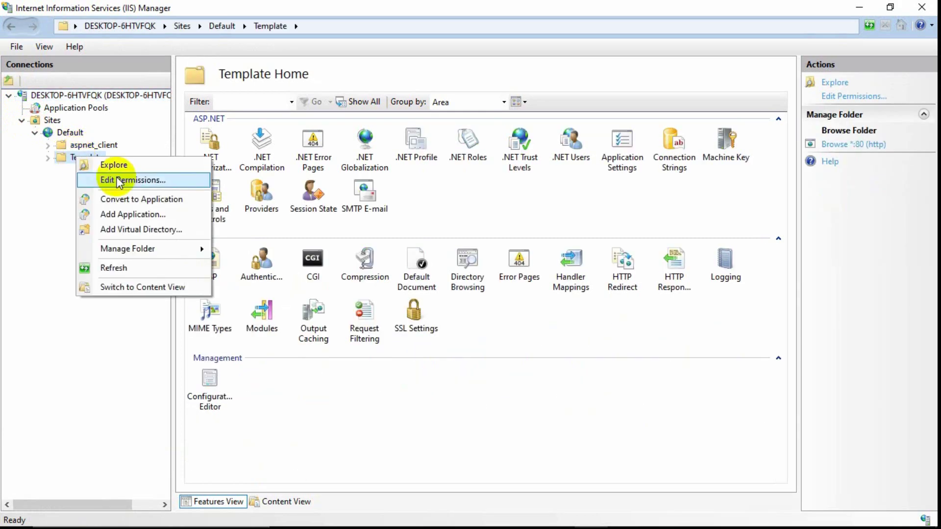
Convert Template into an application using the .NET v4.5 application pool.
left_click(133, 200)
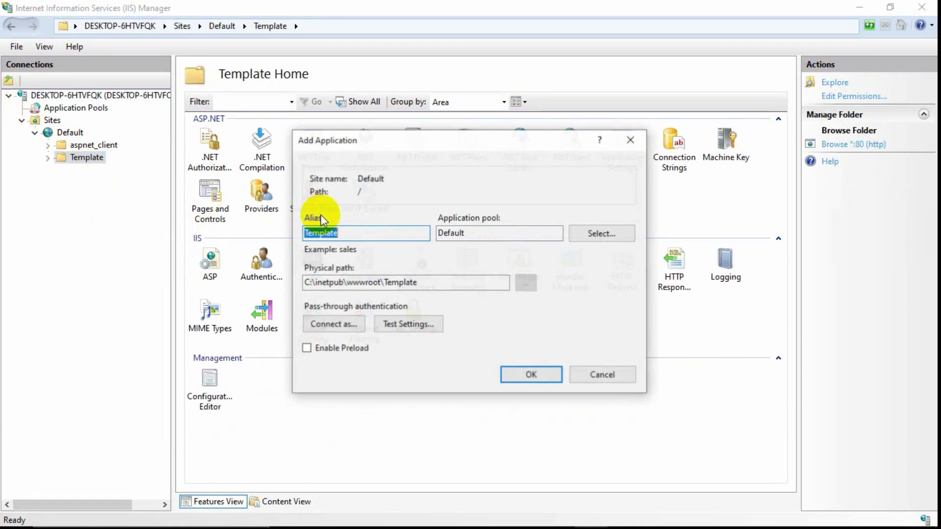
left_click(581, 235)
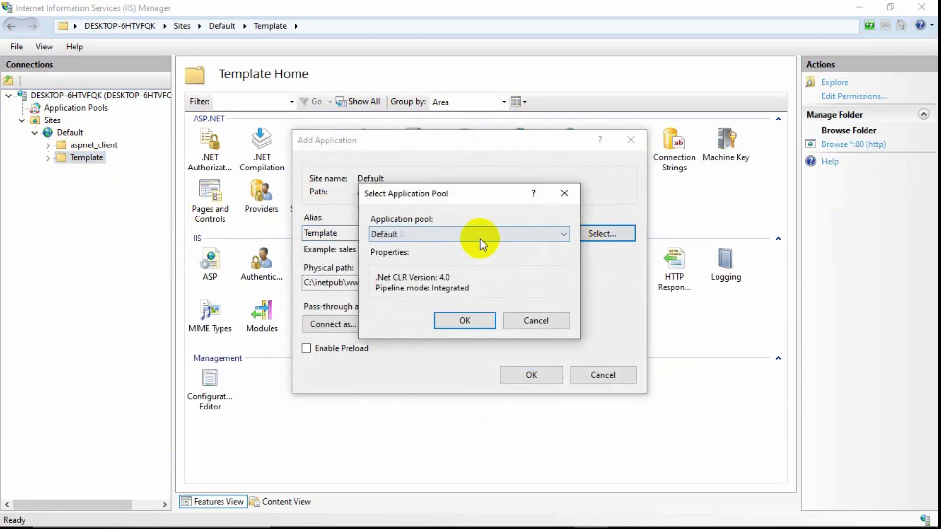
left_click(478, 237)
left_click(407, 271)
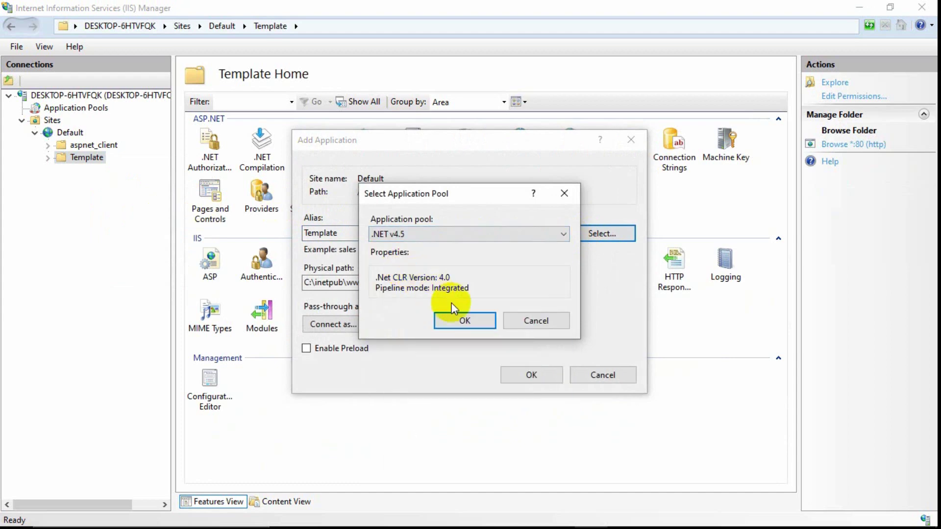
left_click(449, 317)
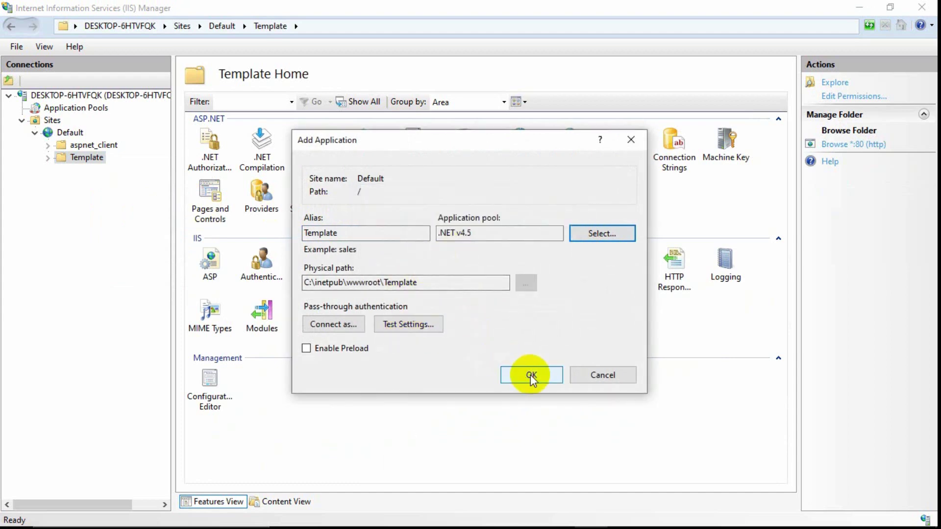
left_click(531, 376)
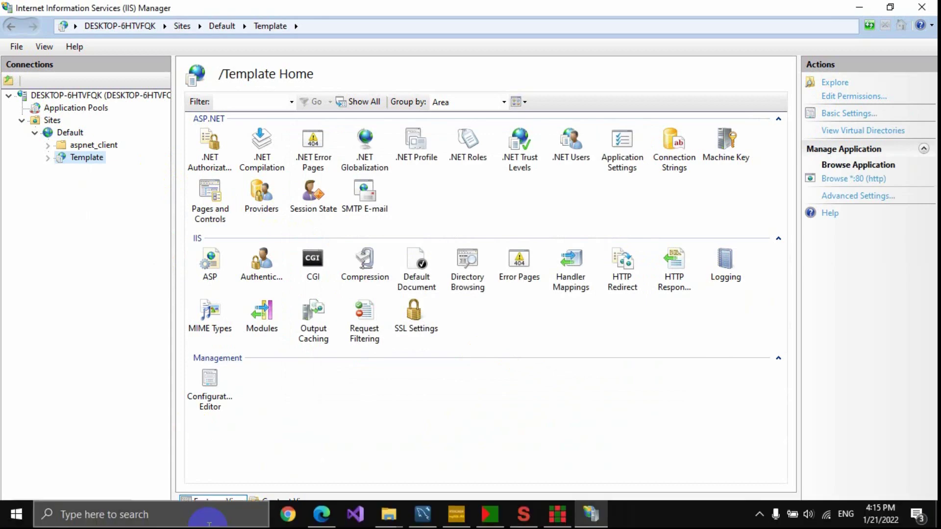
left_click(319, 514)
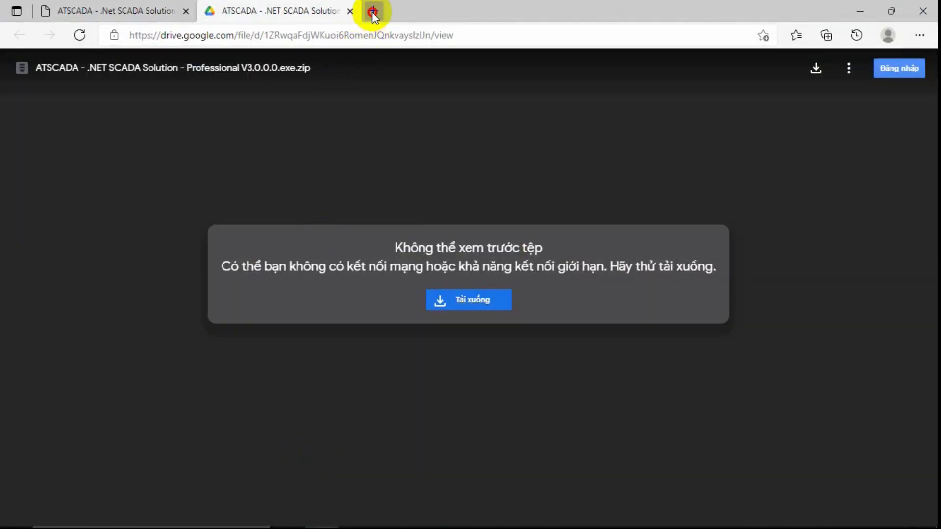
Open a new Edge tab with localhost/template entered and highlight parts of the address.
left_click(373, 11)
type("loca")
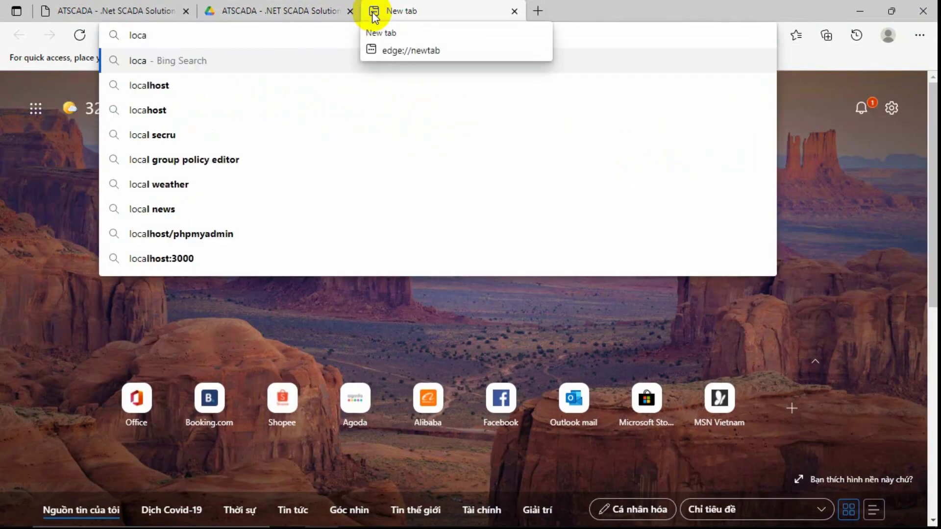
type("lhost/template")
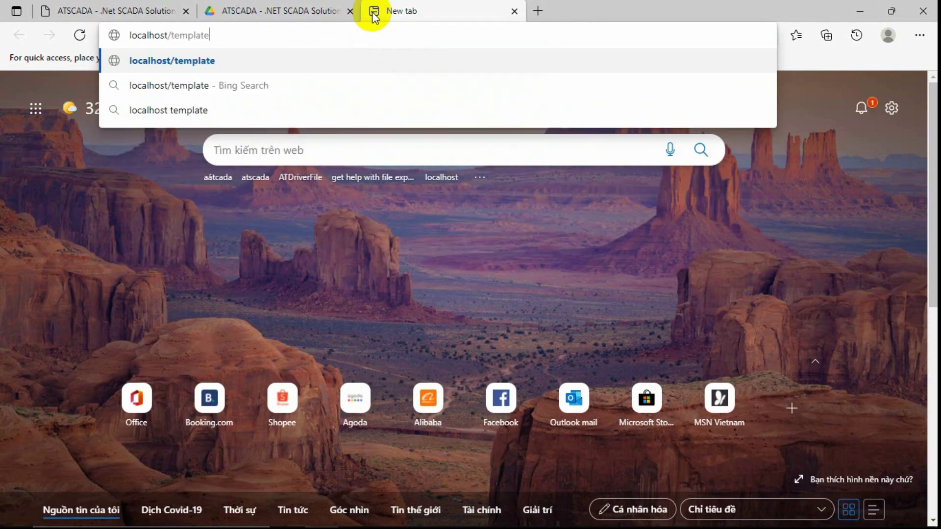
left_click_drag(130, 35, 168, 37)
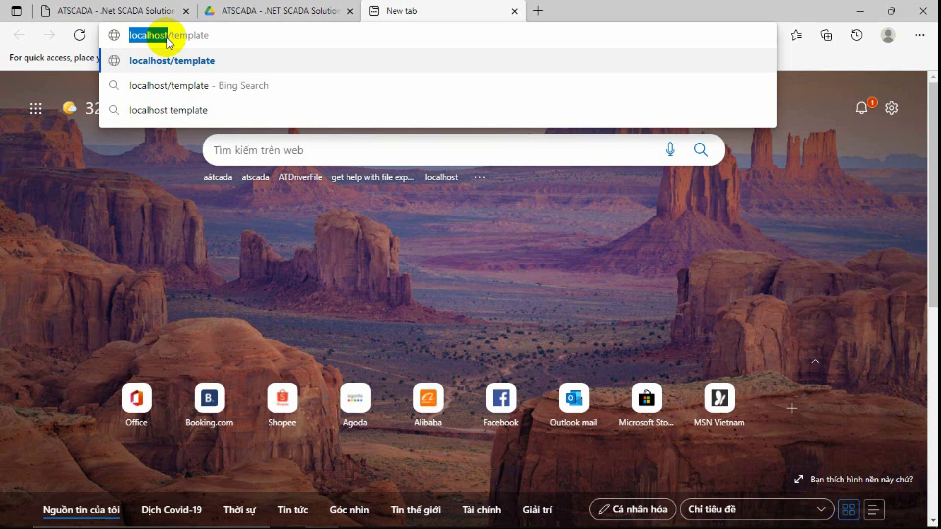
mouse_move(166, 37)
left_mouse_down()
mouse_move(184, 37)
mouse_move(158, 37)
mouse_move(176, 39)
left_mouse_up()
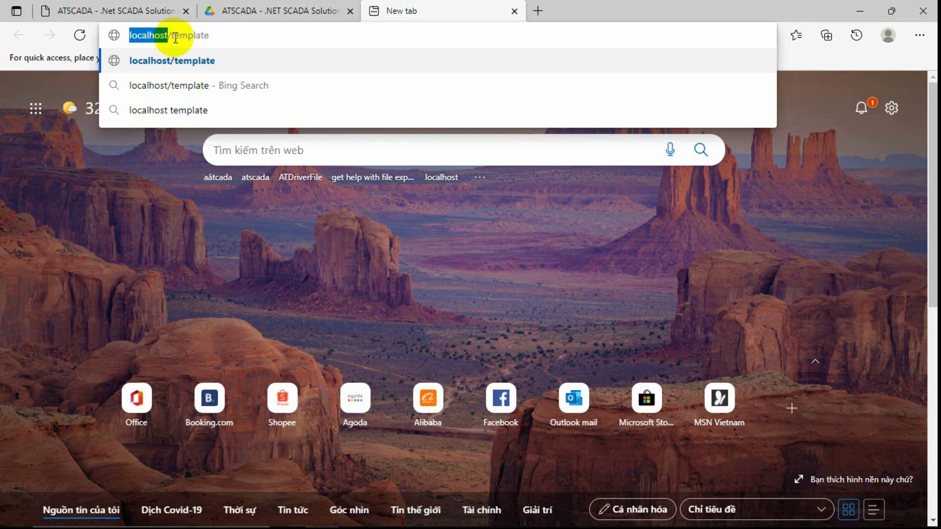
double_click(223, 42)
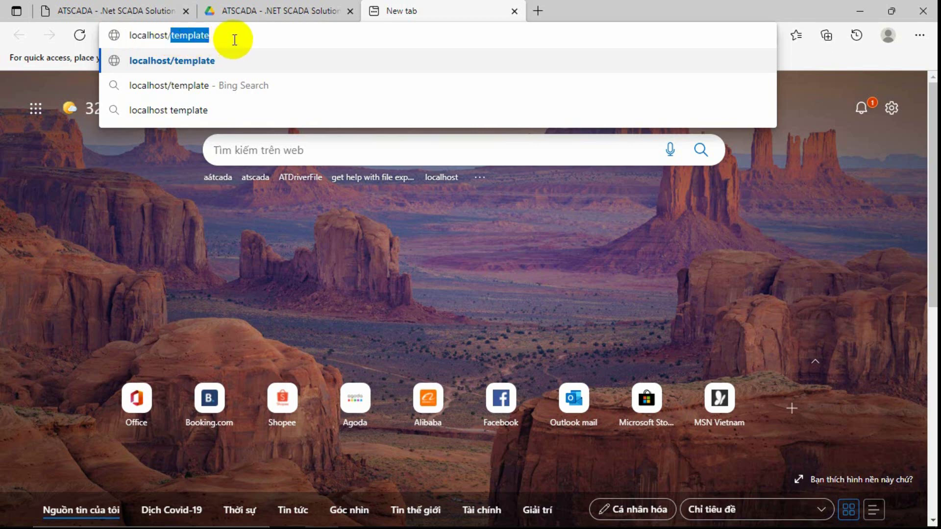
left_click(172, 37)
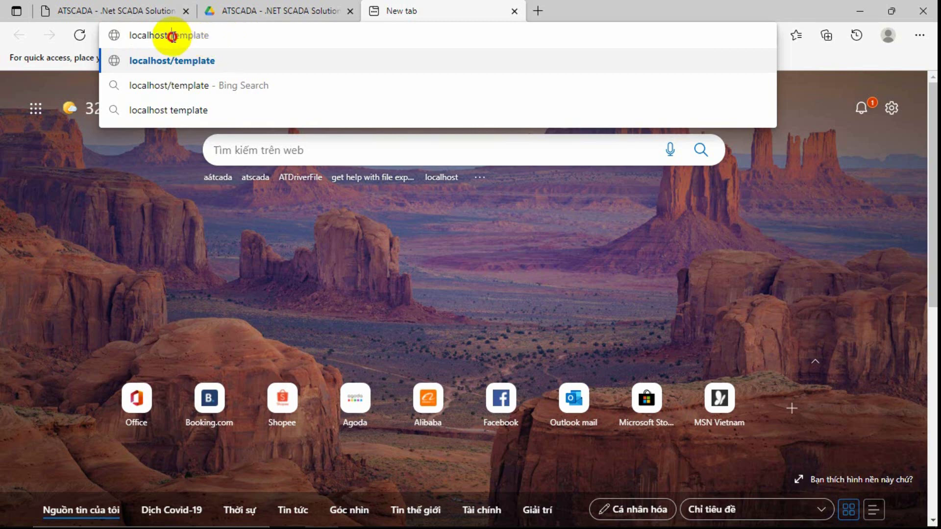
left_click_drag(172, 37, 219, 35)
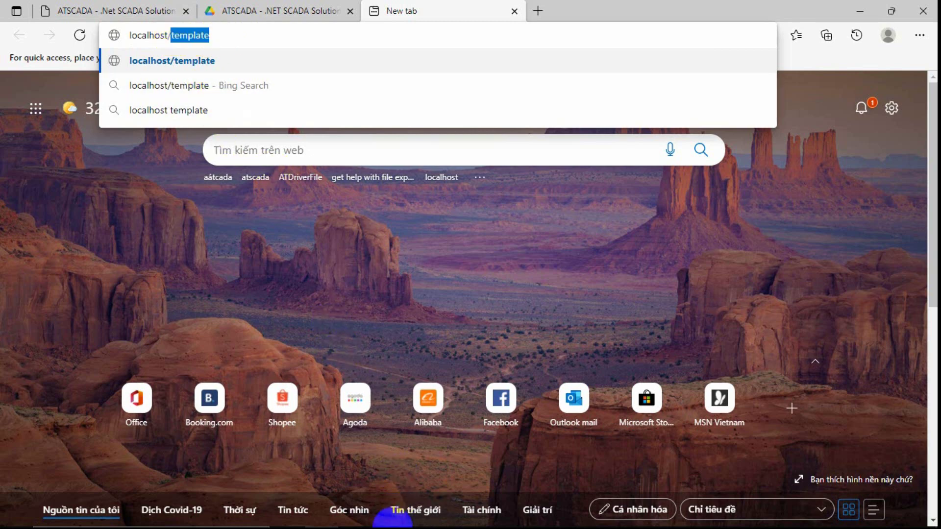
Briefly bring up the wwwroot folder window, minimize it, and reselect the address text.
mouse_move(389, 517)
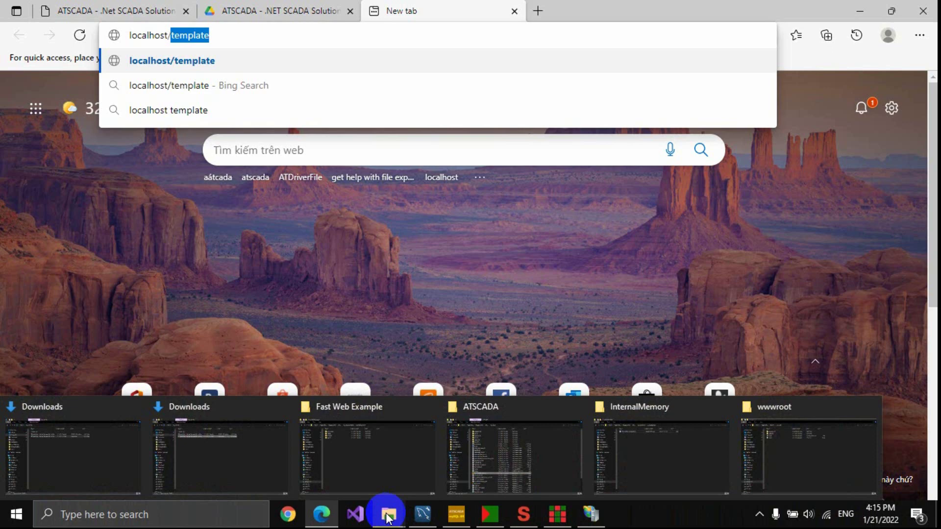
left_click(792, 457)
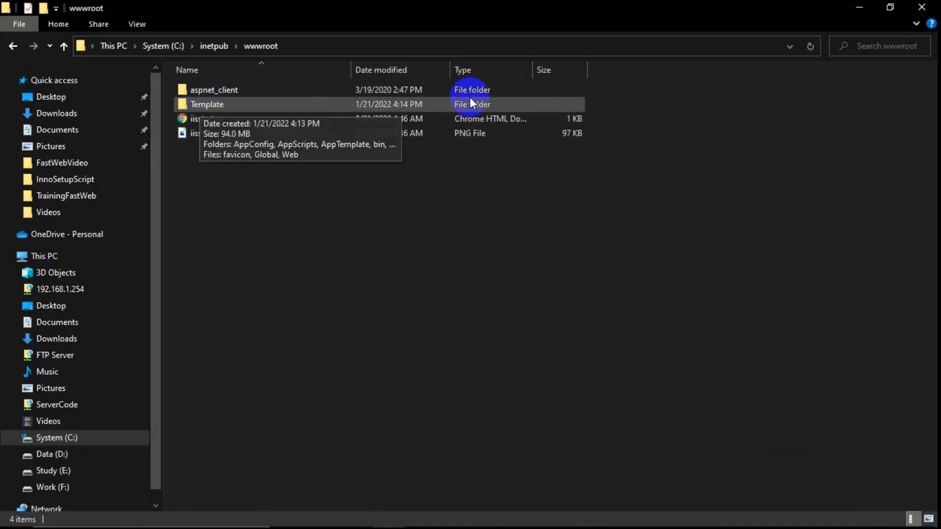
left_click(859, 8)
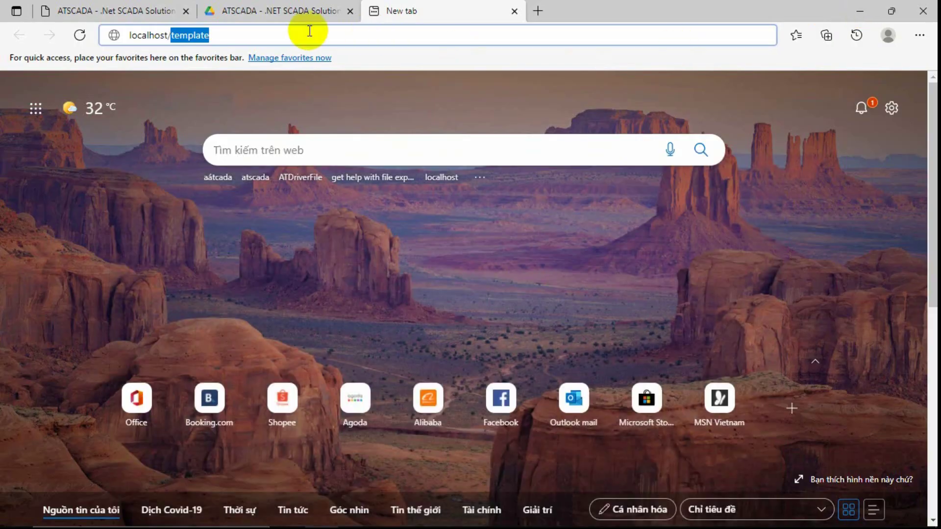
left_click(132, 34)
left_click_drag(132, 34, 218, 32)
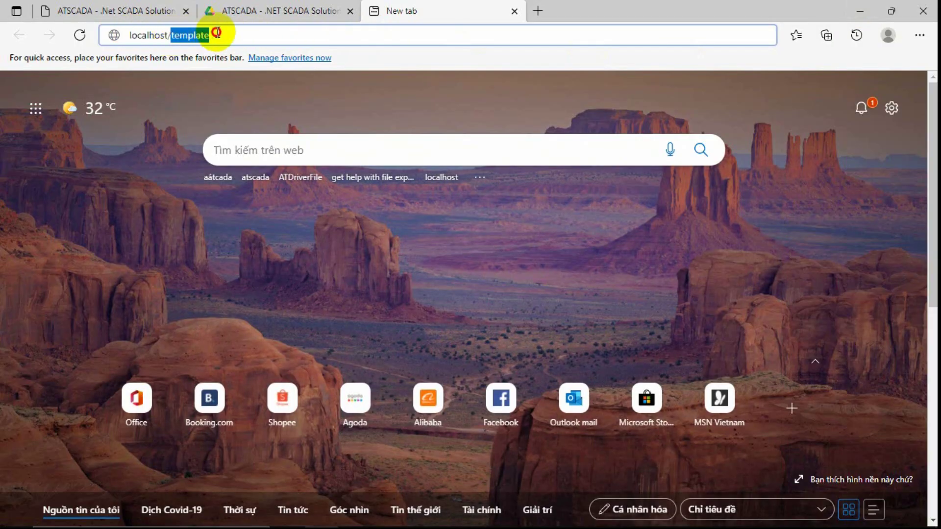
left_click(217, 32)
Load localhost/template in Edge and clear the address-bar selection and suggestions.
key("Return")
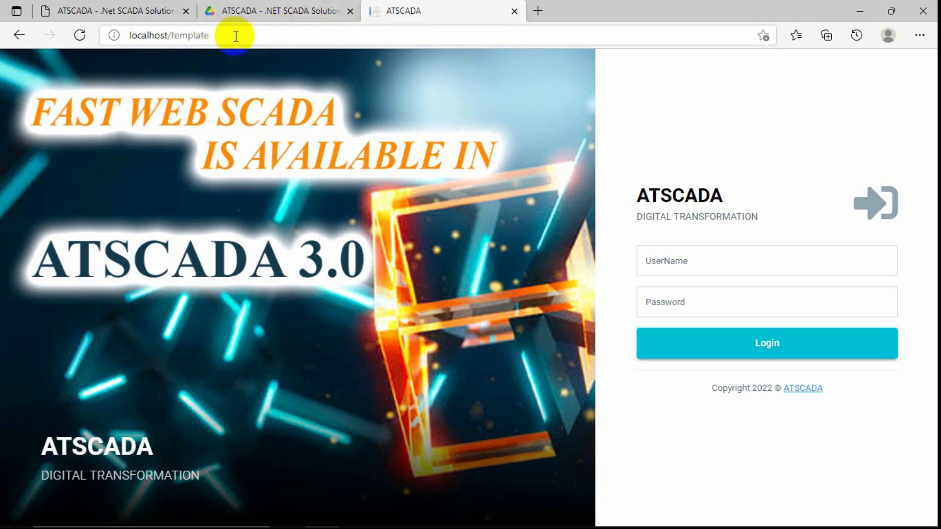
left_click_drag(224, 36, 122, 37)
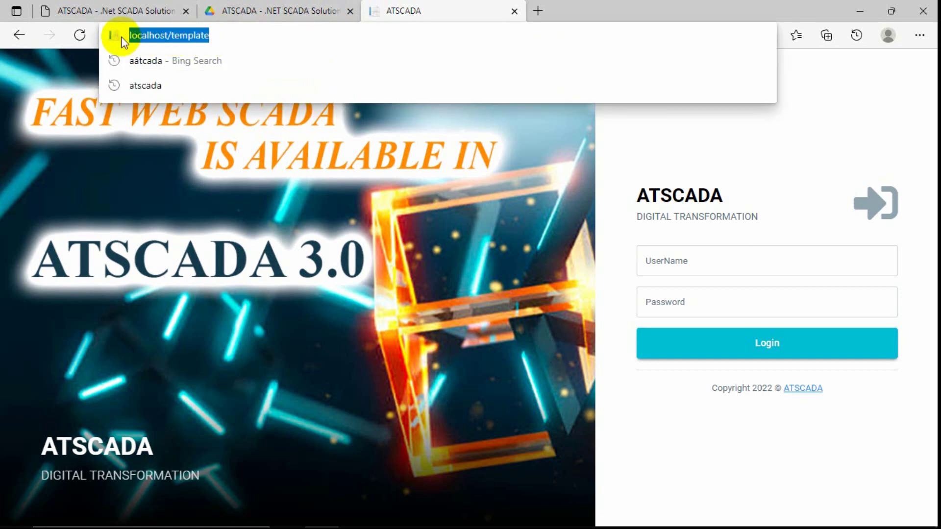
left_click(215, 35)
left_click(608, 153)
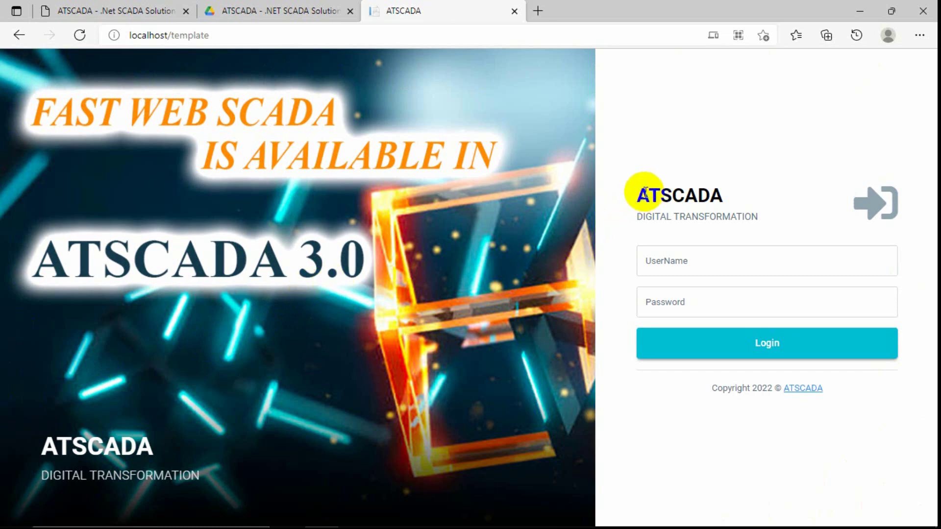
Review the ATSCADA heading and taglines on the login page, then focus the UserName field.
left_click(157, 410)
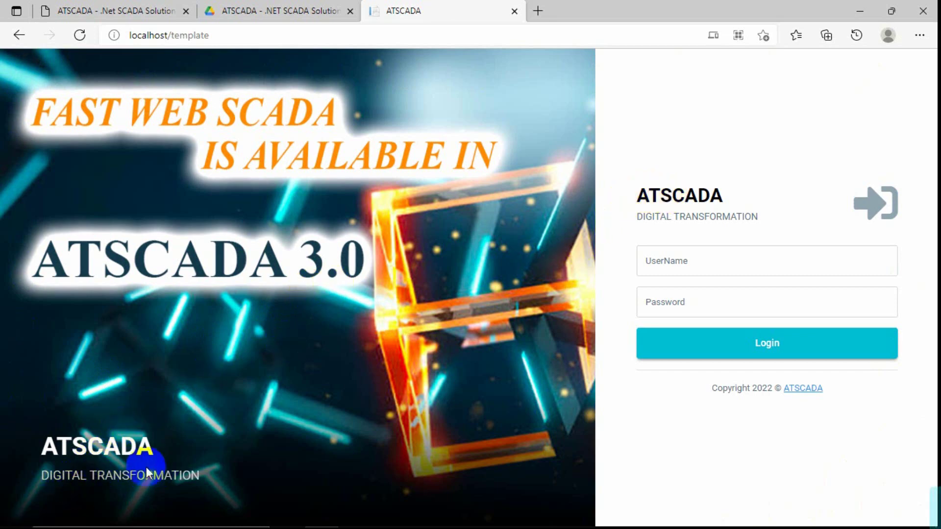
left_click_drag(646, 193, 723, 196)
left_click_drag(637, 216, 757, 219)
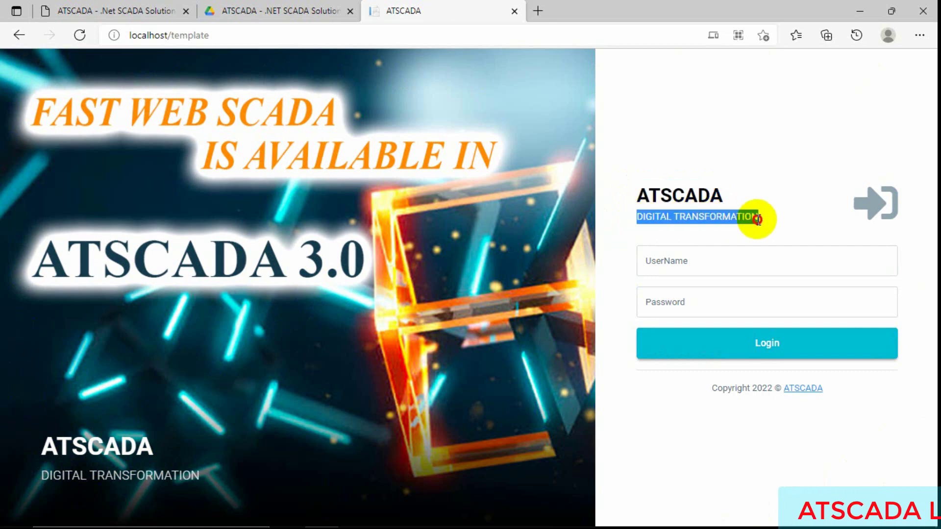
left_click_drag(49, 477, 171, 476)
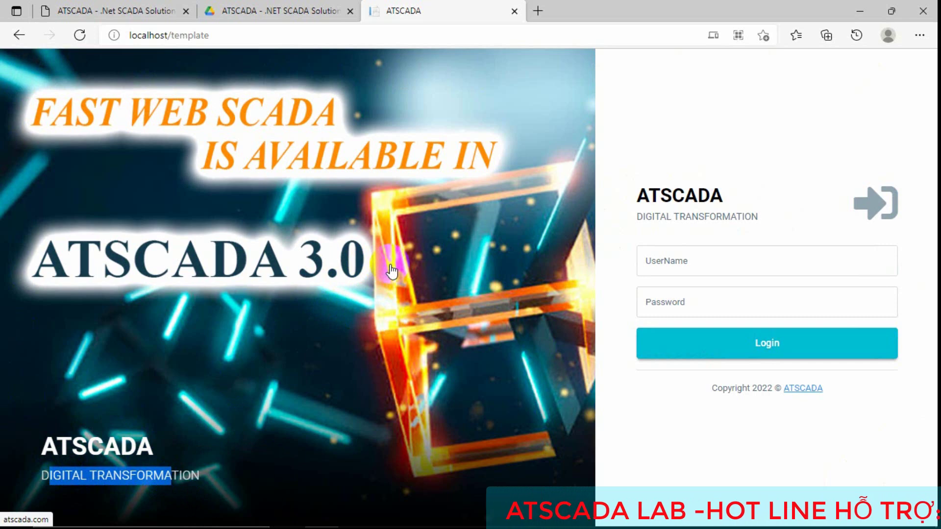
left_click(703, 265)
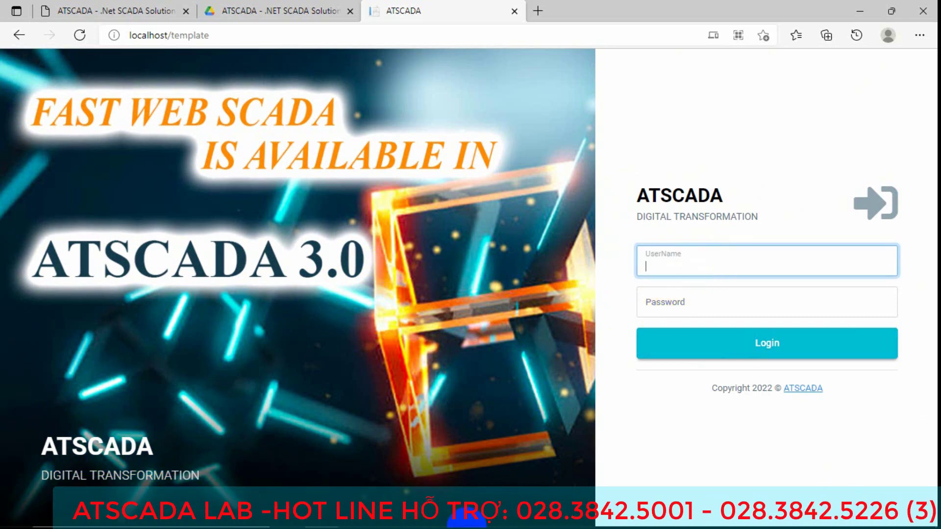
left_click(387, 437)
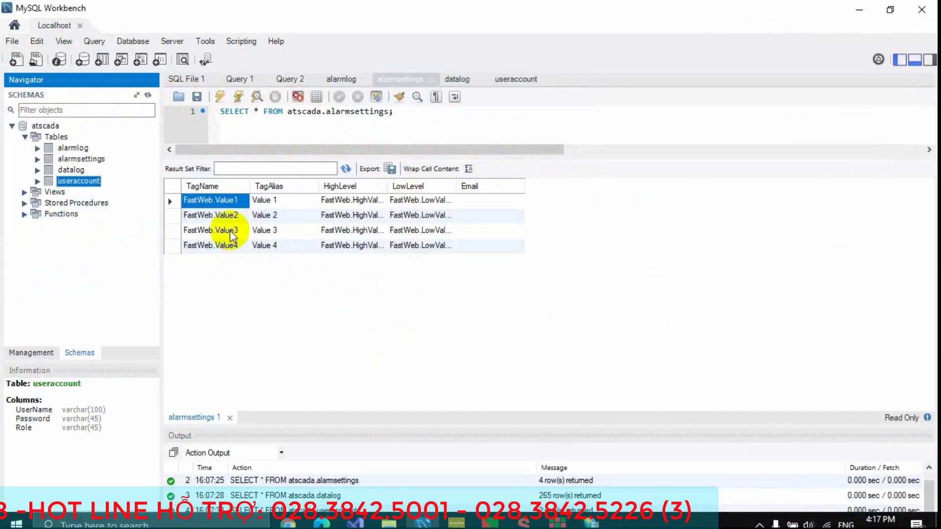
left_click(517, 79)
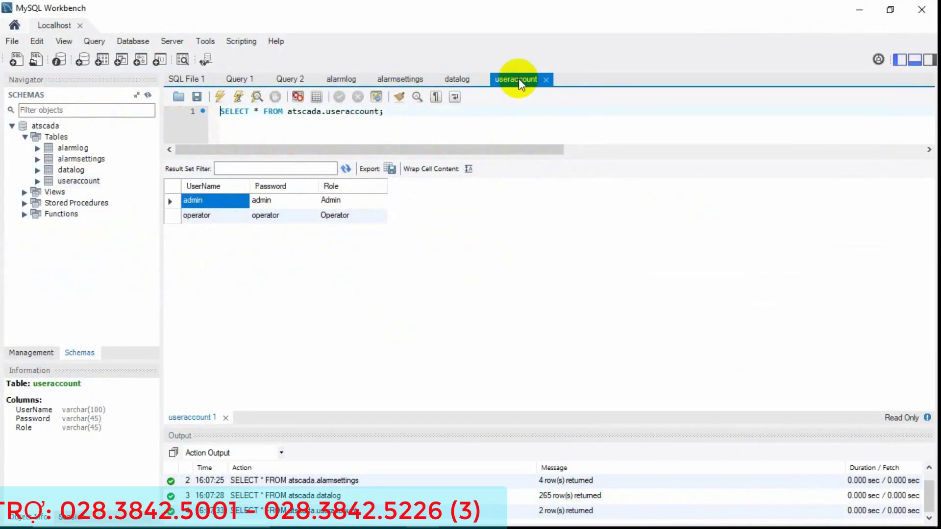
left_click(227, 203)
left_click(269, 205)
left_click(210, 218)
left_click(260, 216)
left_click(238, 203)
left_click(261, 203)
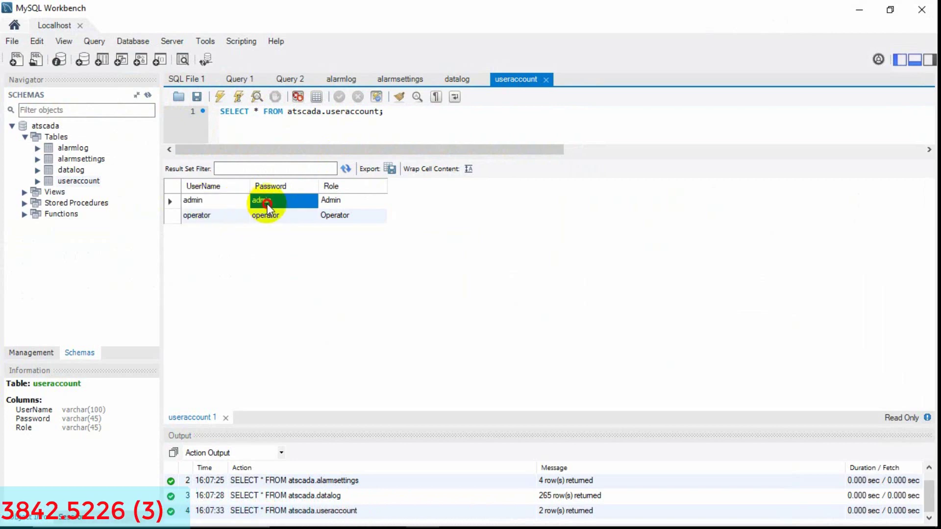
left_click(217, 205)
left_click(265, 201)
Sign in with the admin user name and password, declining to save the password.
left_click(861, 8)
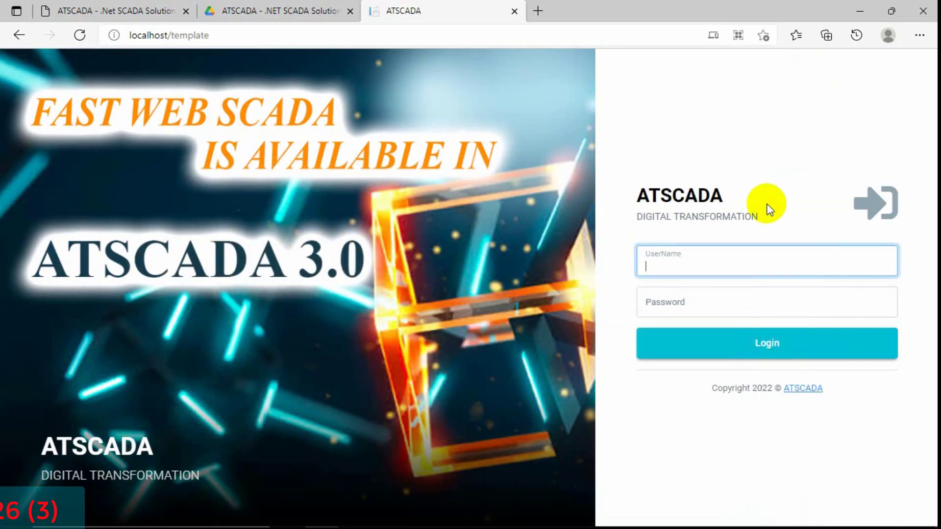
key("Tab")
left_click(708, 259)
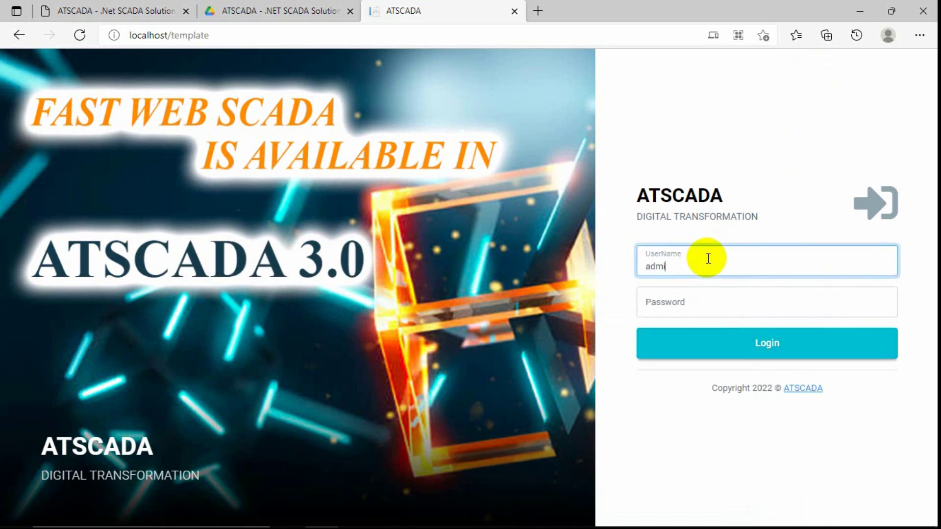
key("Tab")
type("a")
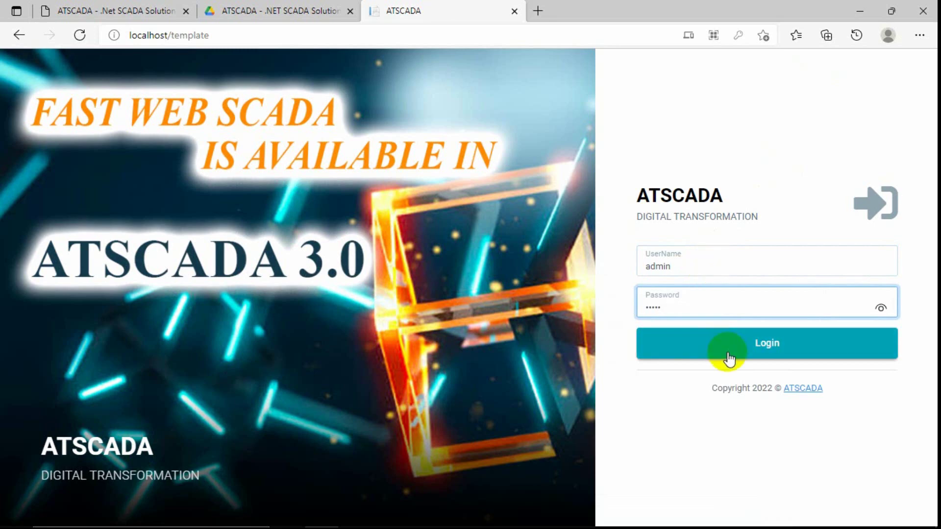
left_click(736, 357)
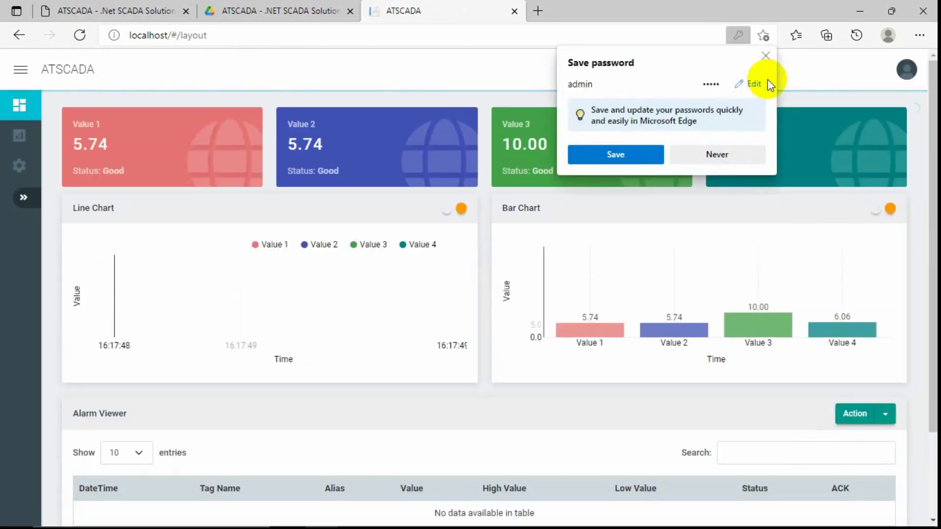
left_click(766, 55)
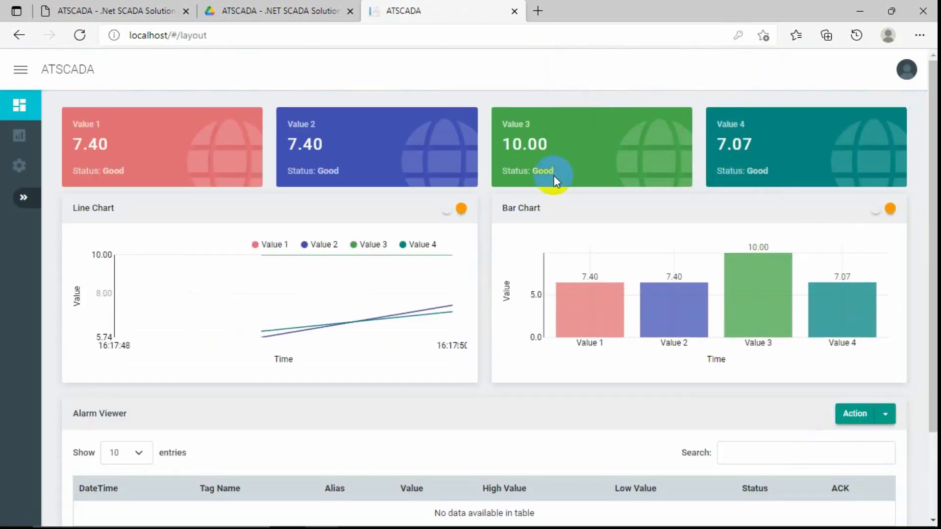
Compare the dashboard's Alarm Viewer entries against the alarmlog query results in the database workbench.
scroll(489, 269, "down", 1)
scroll(489, 269, "down", 5)
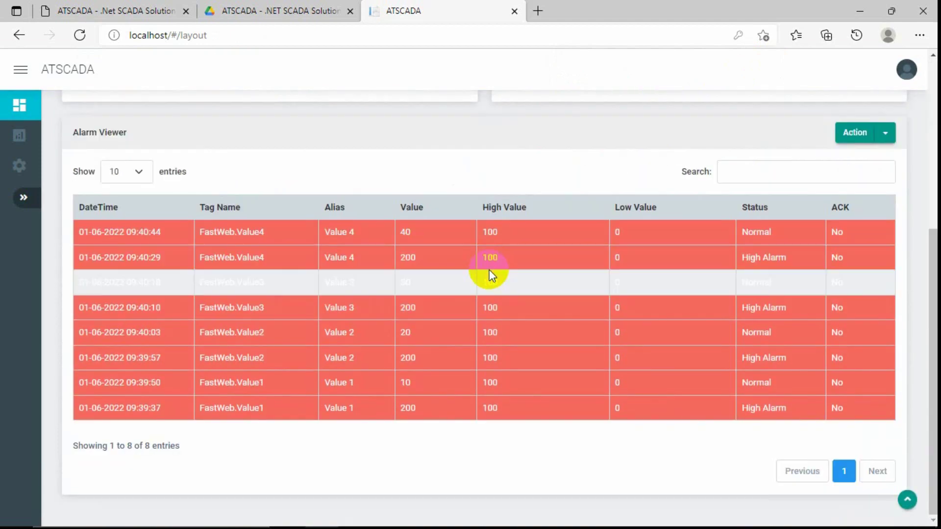
scroll(490, 269, "up", 6)
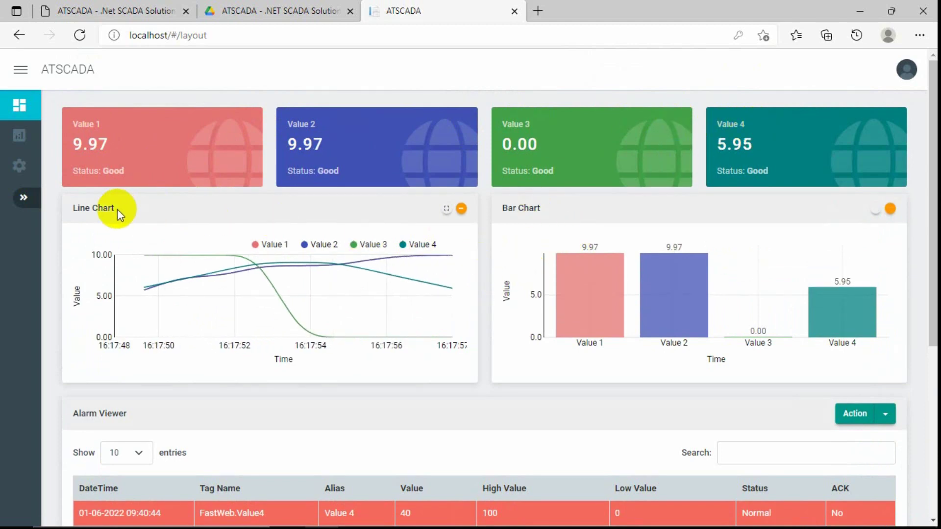
scroll(537, 349, "down", 4)
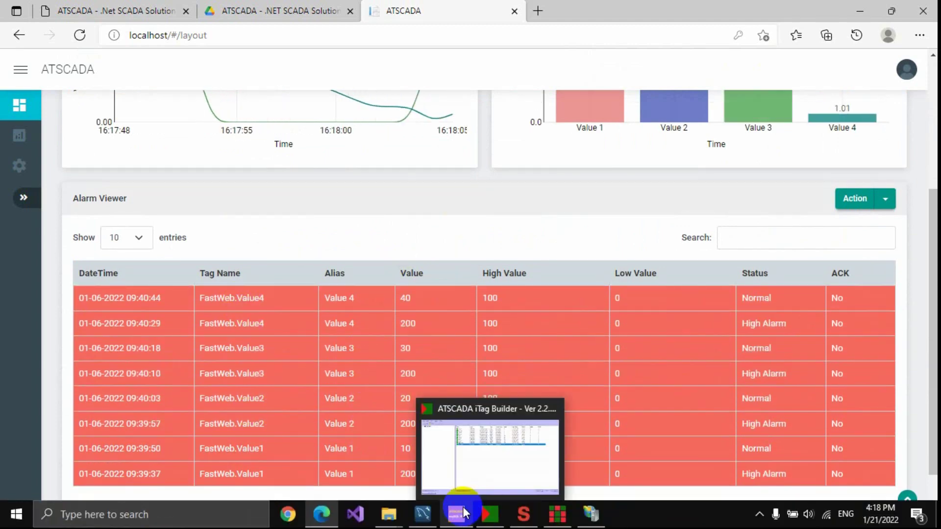
left_click(458, 514)
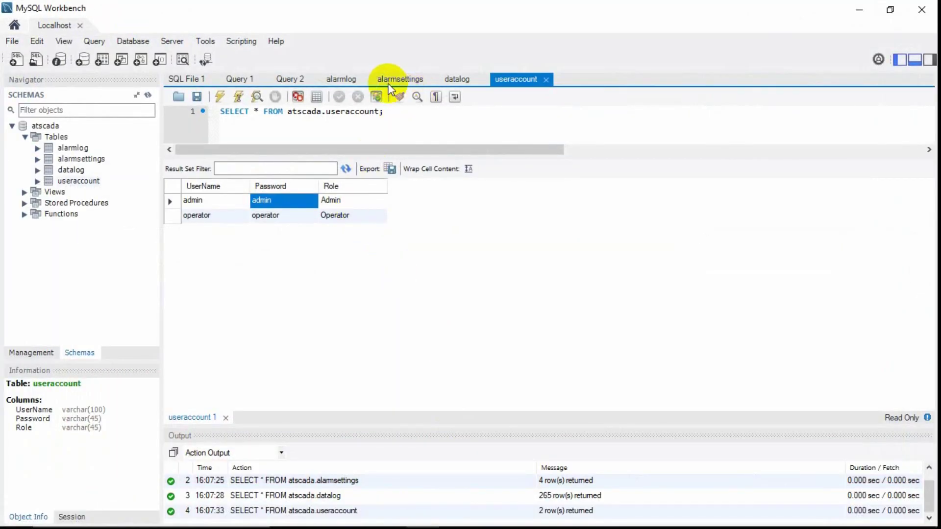
left_click(346, 81)
left_click(405, 245)
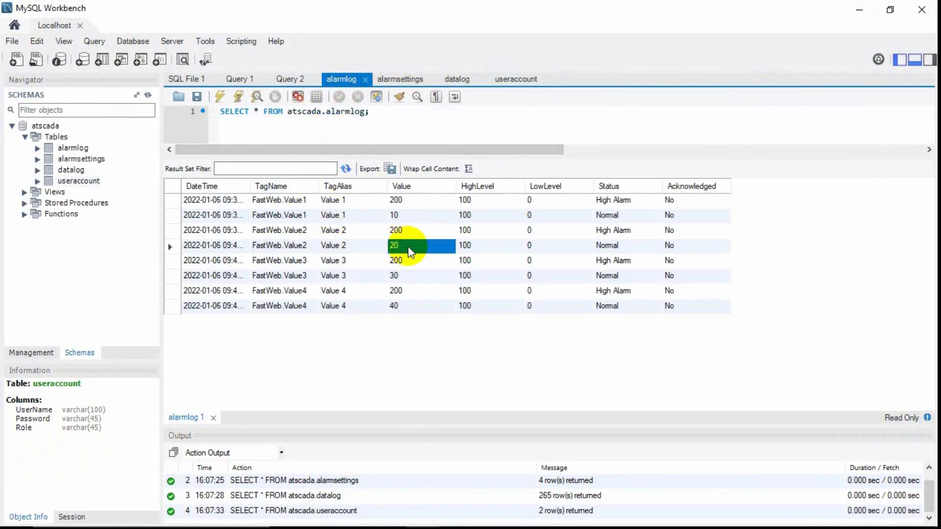
left_click(399, 275)
left_click(399, 307)
left_click(407, 245)
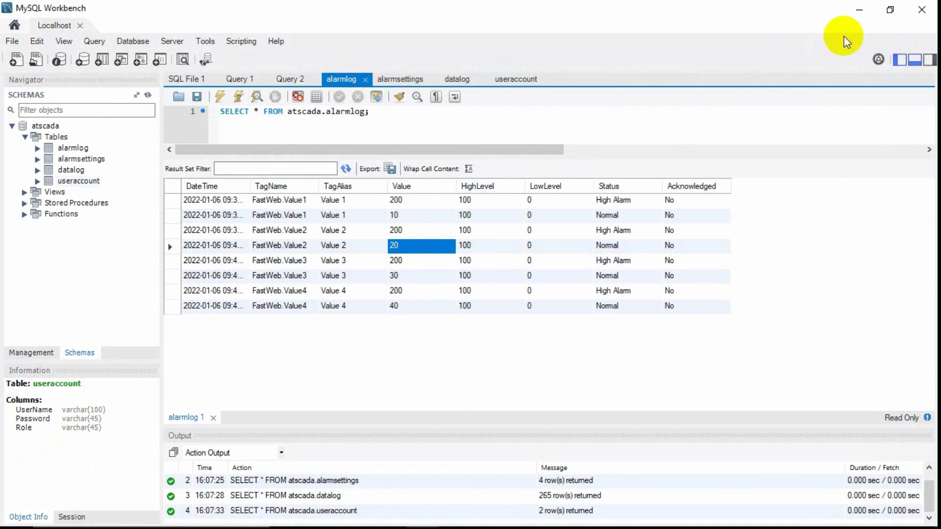
left_click(857, 14)
scroll(509, 162, "up", 5)
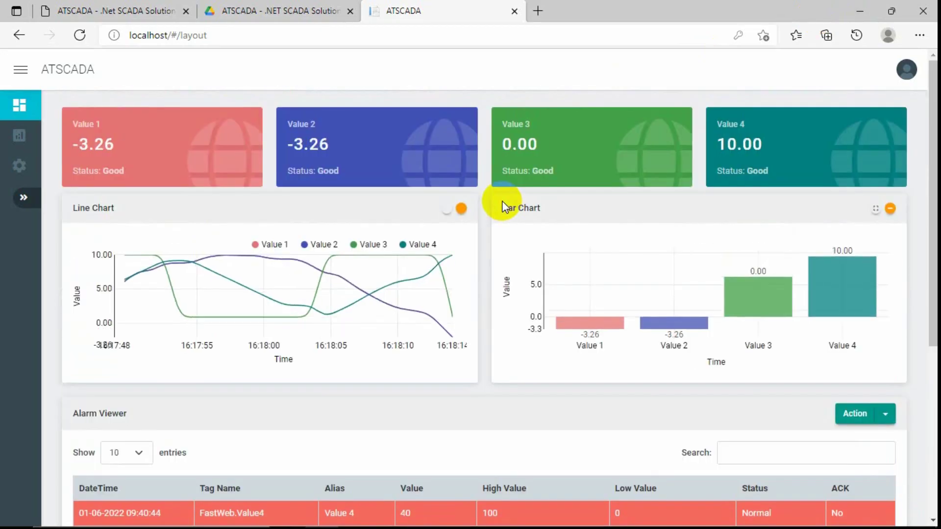
left_click(19, 135)
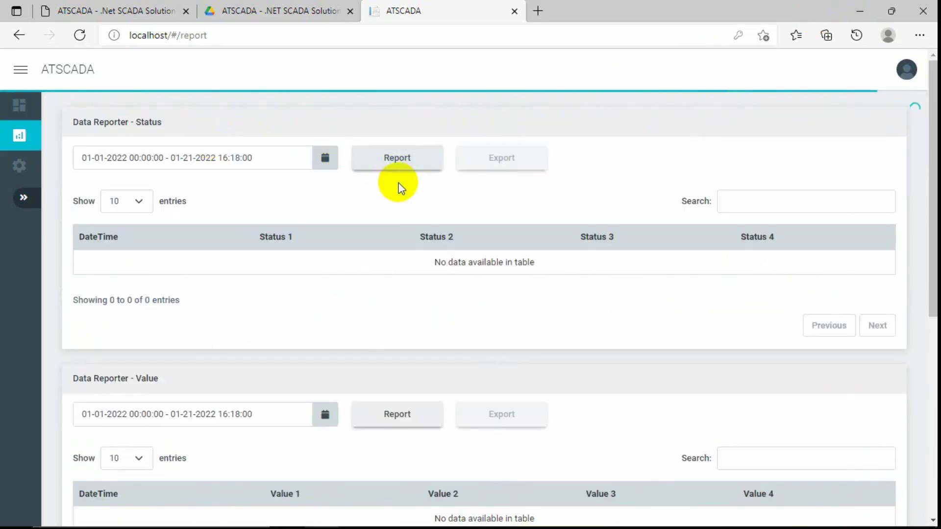
left_click(19, 165)
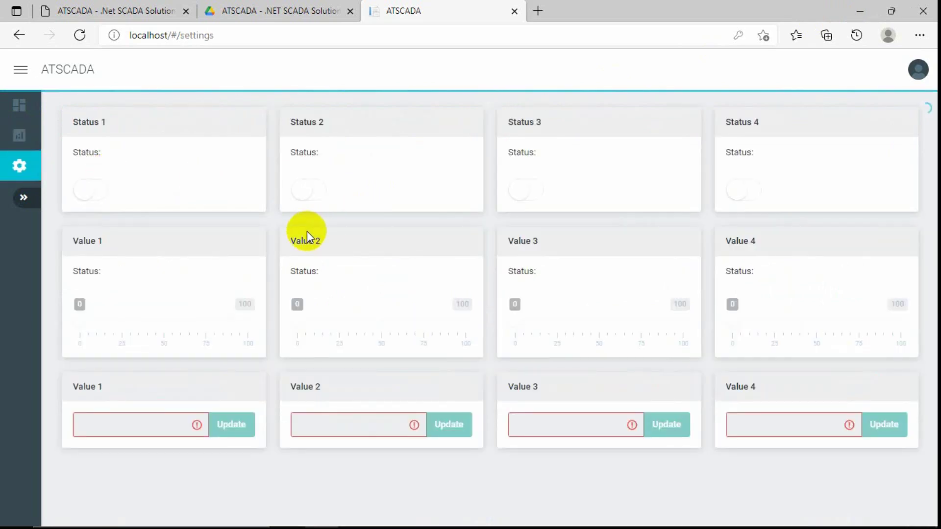
left_click(31, 106)
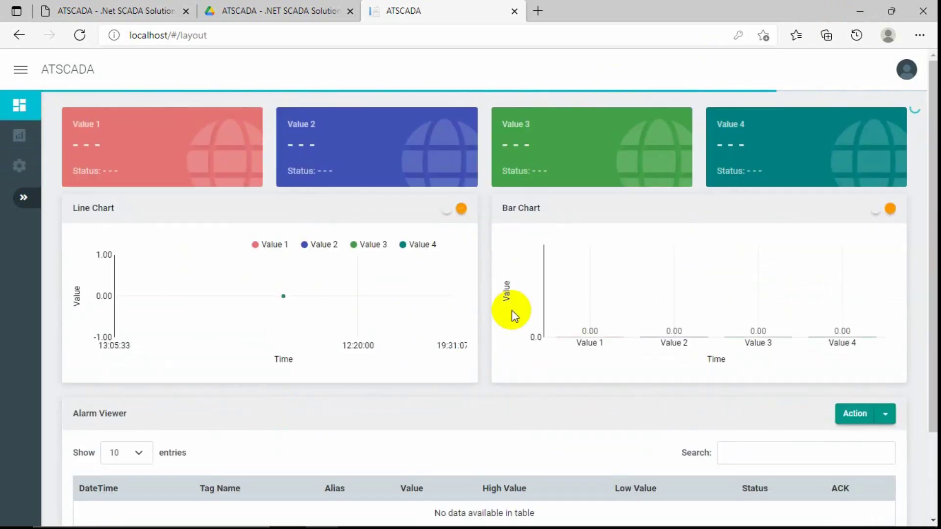
mouse_move(647, 523)
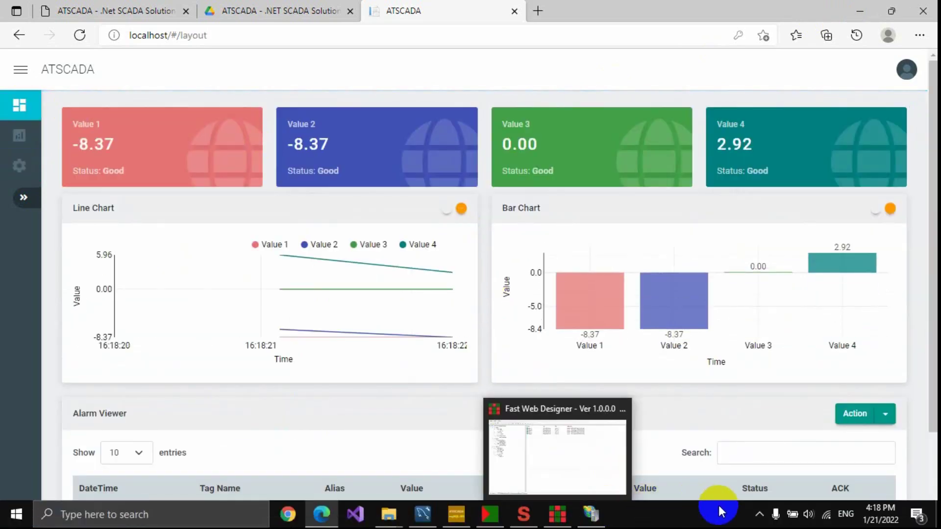
left_click(760, 514)
left_click(761, 514)
left_click(760, 514)
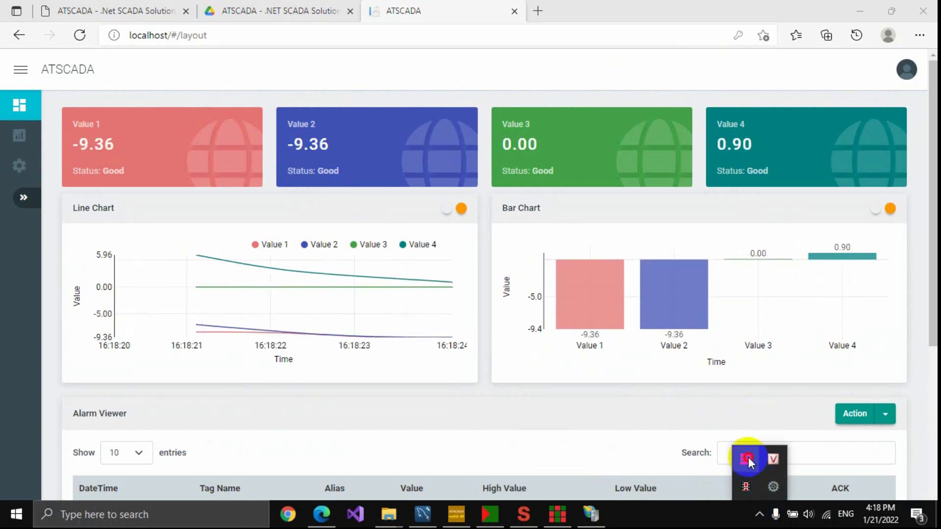
Reopen ATDriver Server from the tray, move it lower and widen it to show Status and Time Stamp.
double_click(746, 459)
left_click_drag(413, 60, 395, 239)
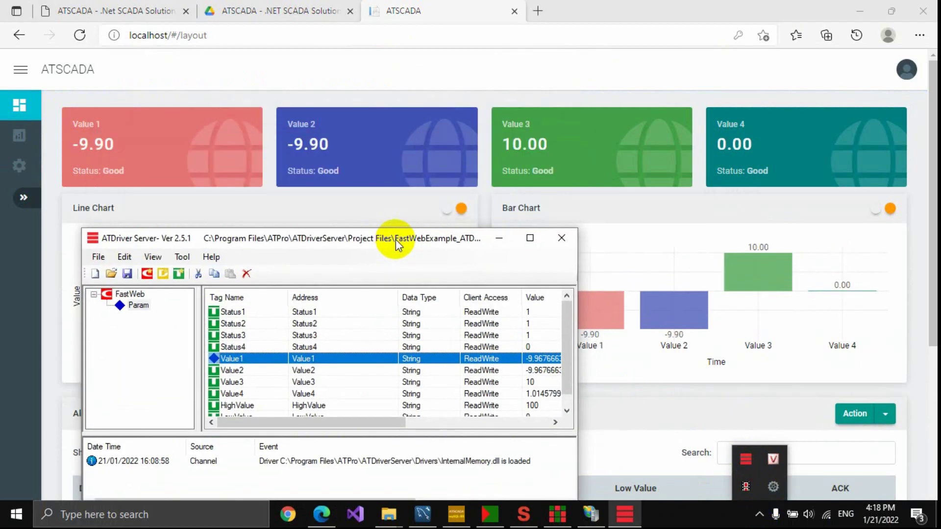
left_click_drag(578, 309, 773, 314)
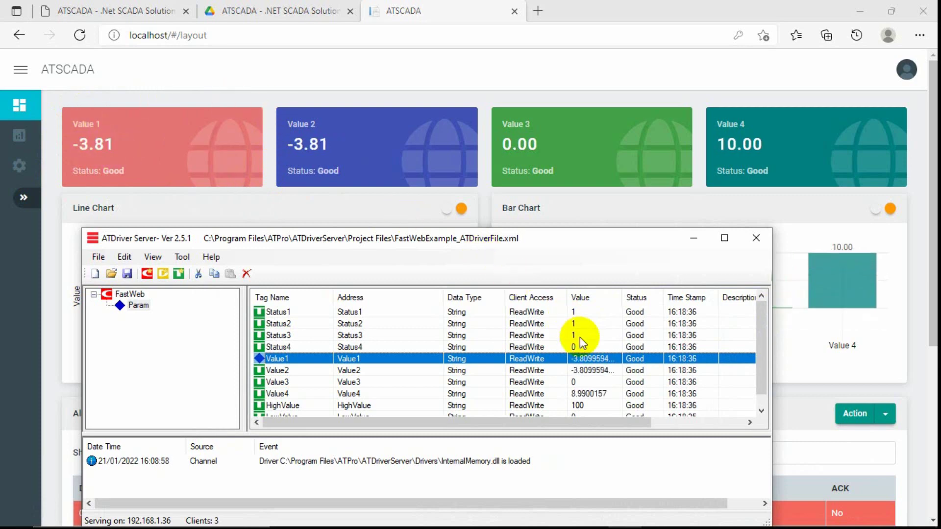
Compare the live Value1 and Value2 tag readings with the dashboard cards.
left_click(596, 370)
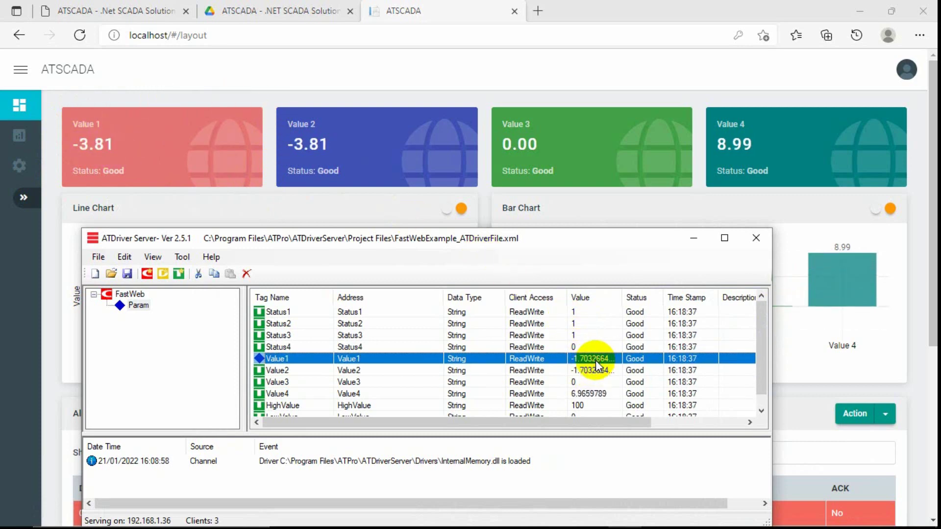
left_click(597, 360)
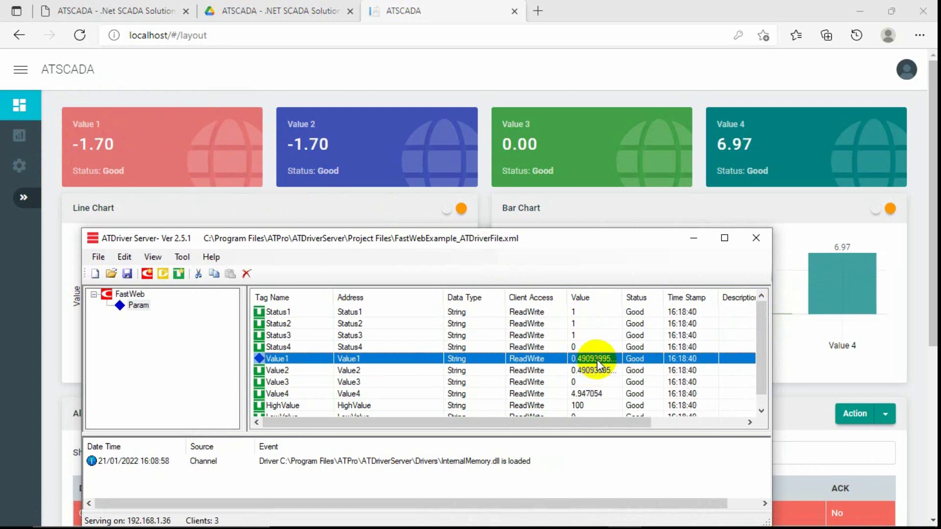
left_click(591, 372)
left_click(600, 361)
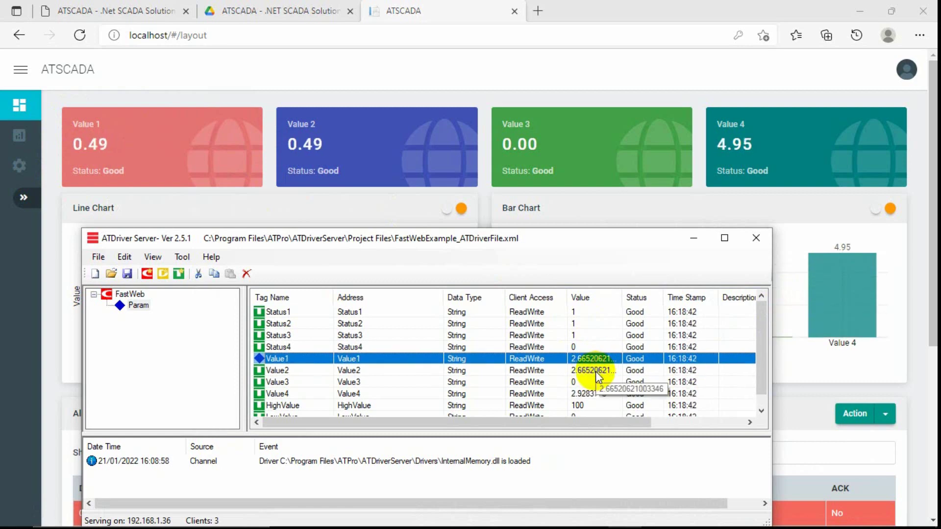
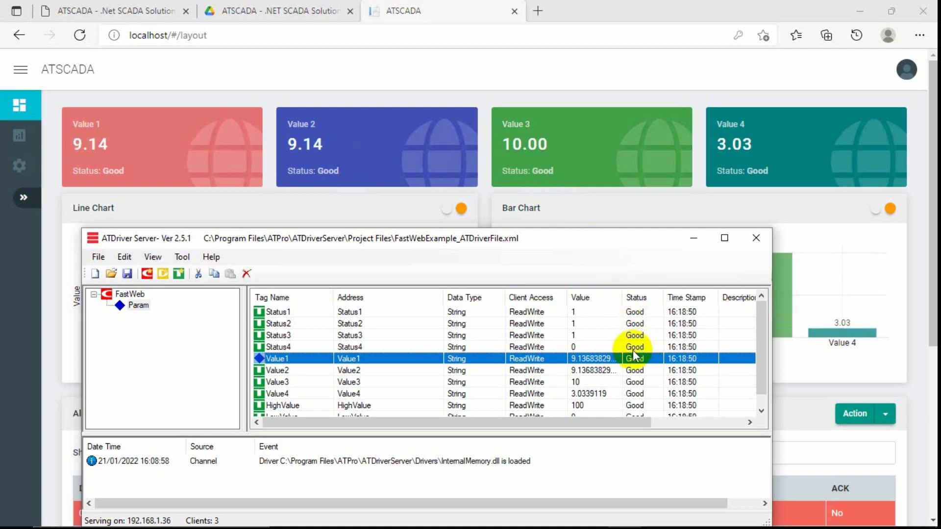
Check the Value3 and Value4 tag rows in ATDriver Server, then move and minimize the window.
left_click(583, 383)
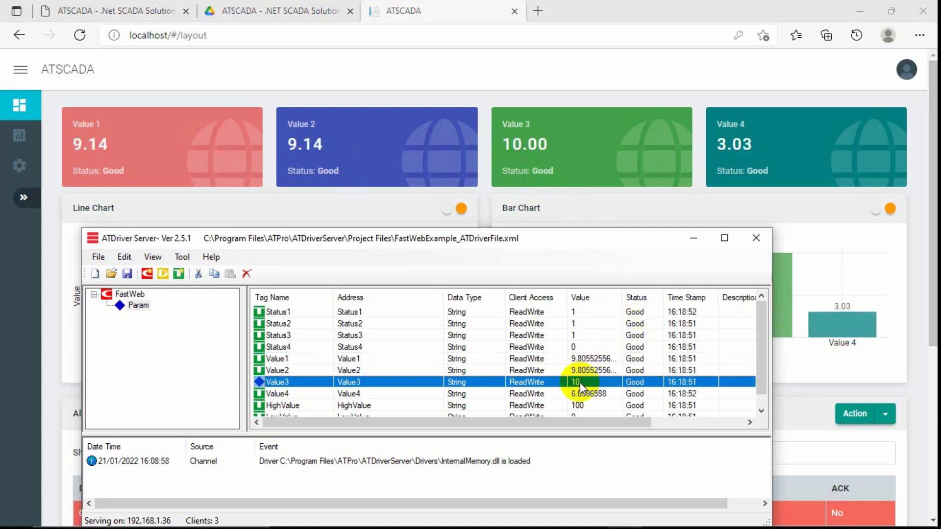
left_click(579, 394)
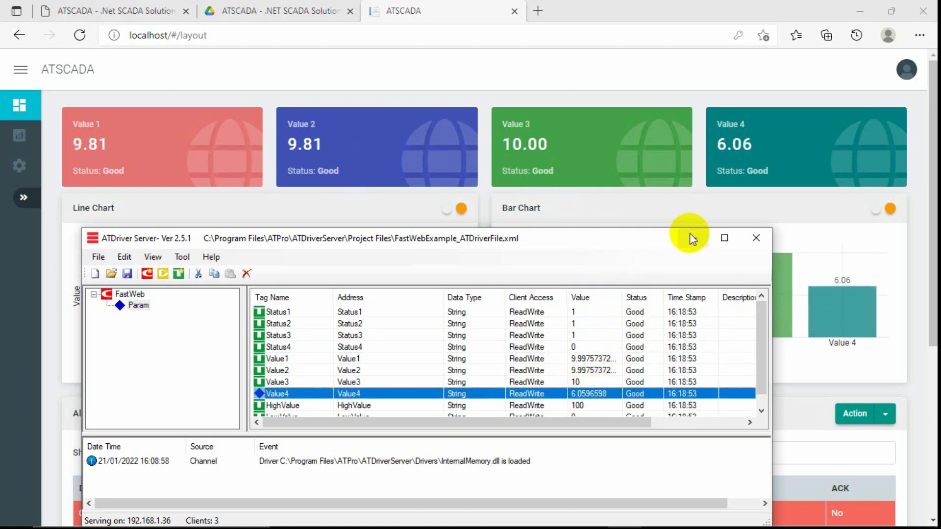
left_click_drag(669, 240, 701, 195)
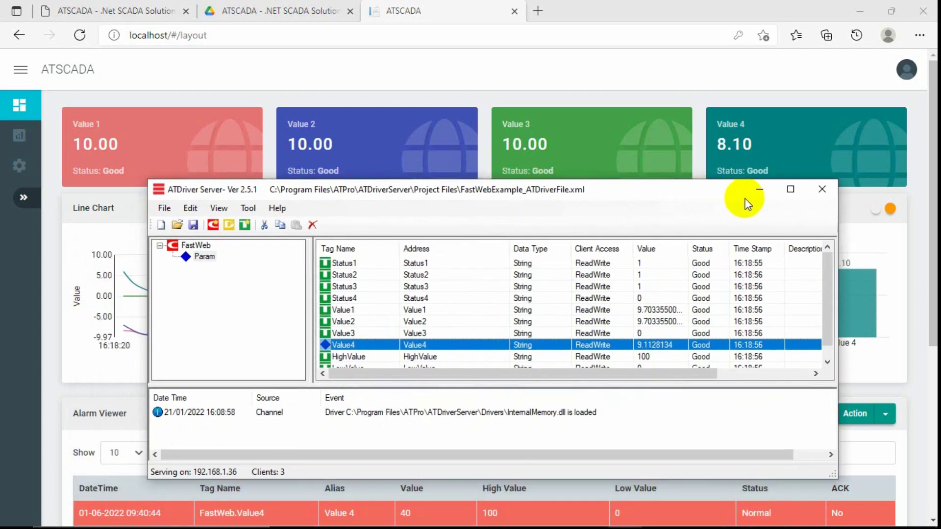
left_click(755, 191)
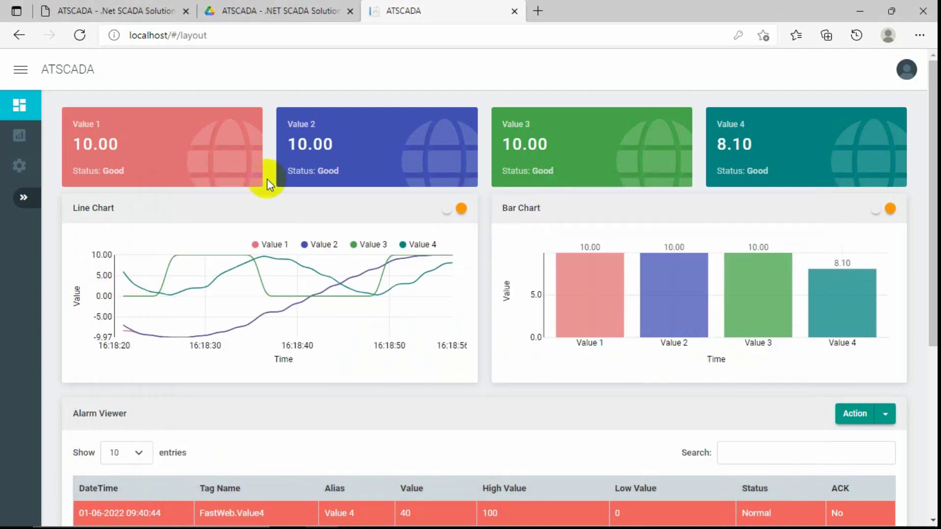
Visit the Report and Layout pages, expand the sidebar, and end on the Settings page.
left_click(20, 137)
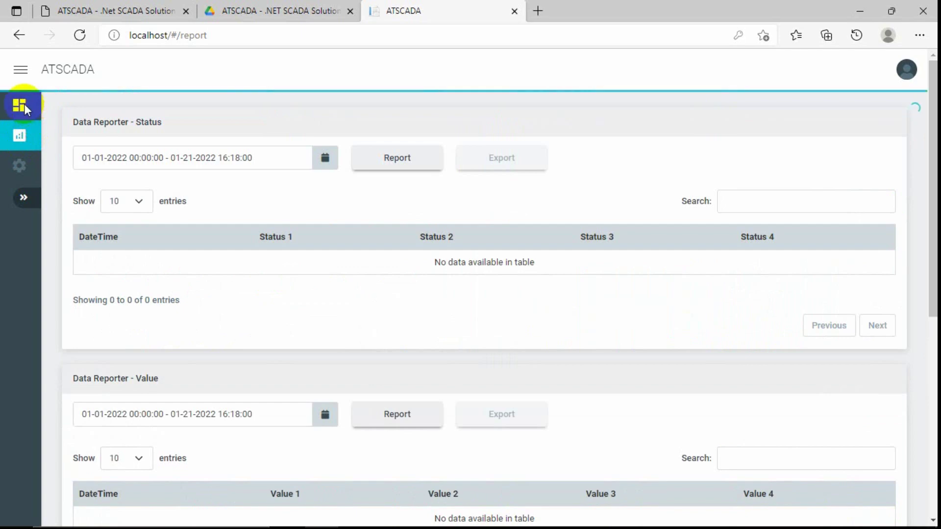
left_click(24, 104)
left_click(23, 197)
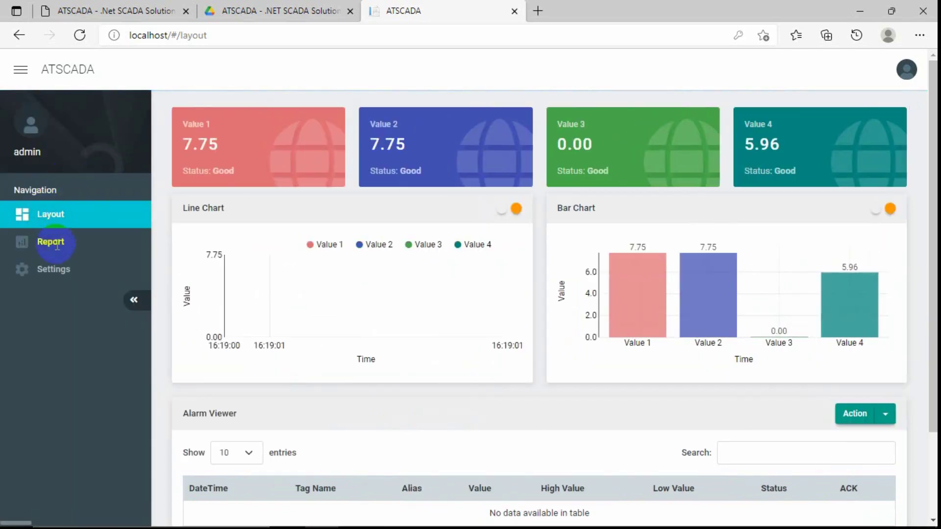
left_click(54, 243)
left_click(95, 265)
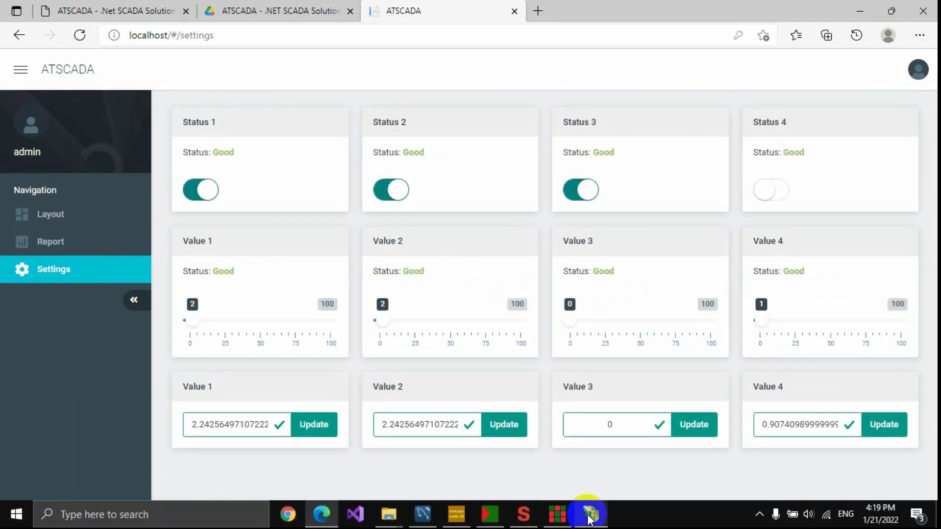
Reopen ATDriver Server from the hidden tray icons.
mouse_move(536, 520)
mouse_move(588, 520)
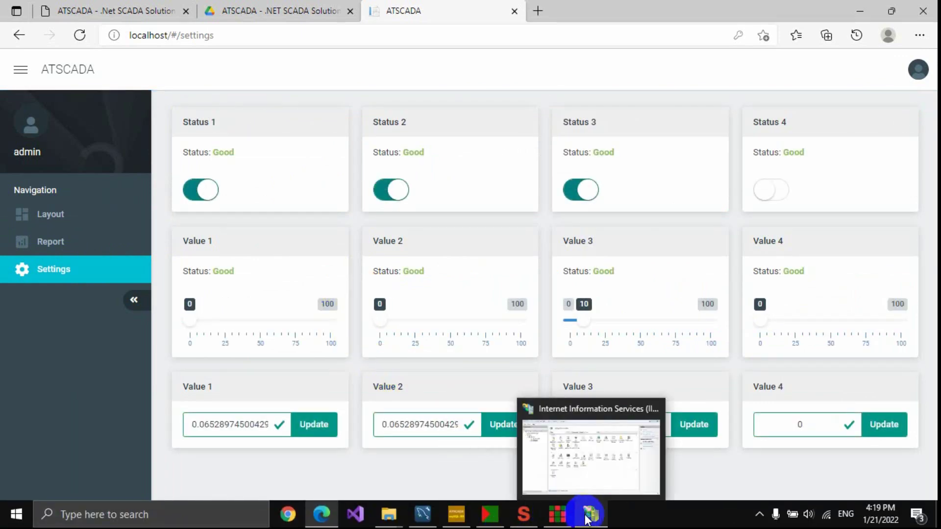
left_click(759, 514)
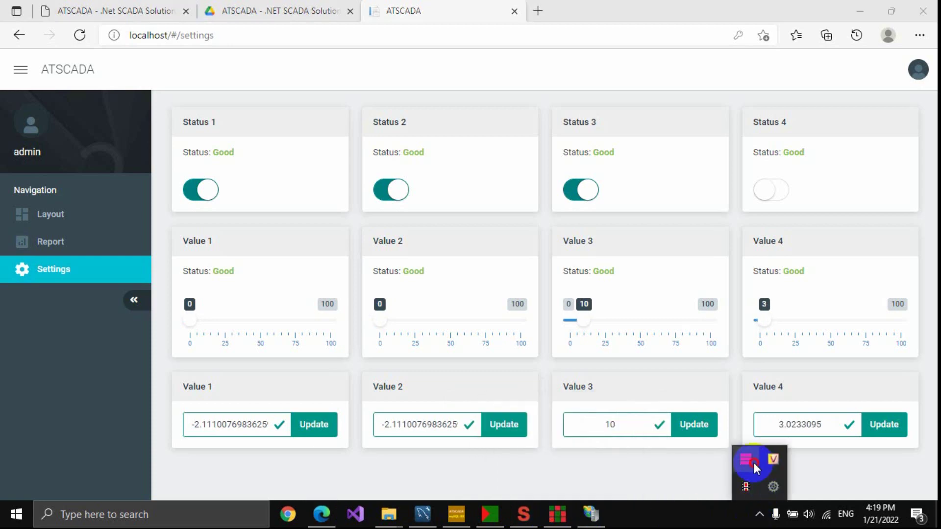
double_click(754, 462)
Move ATDriver Server down and write the value 0 to the Status1 tag.
left_click_drag(592, 193, 537, 302)
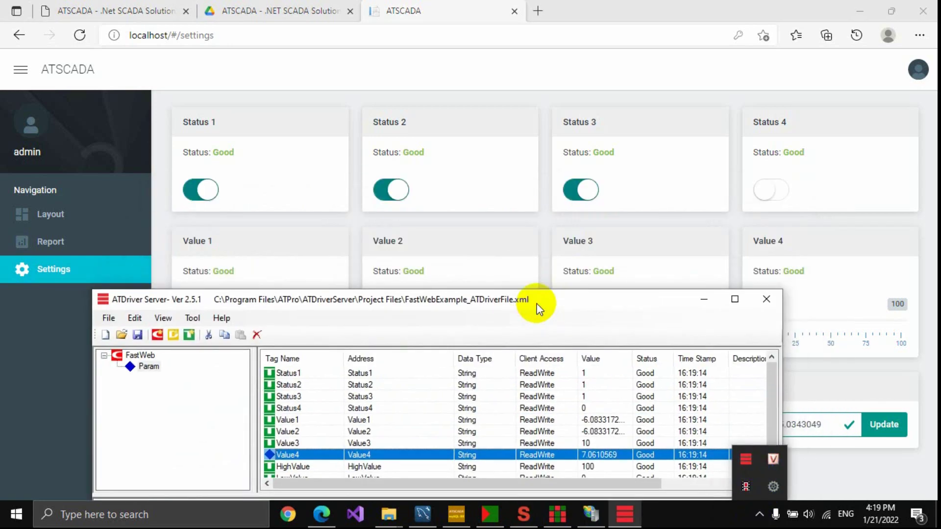
left_click(591, 375)
right_click(603, 375)
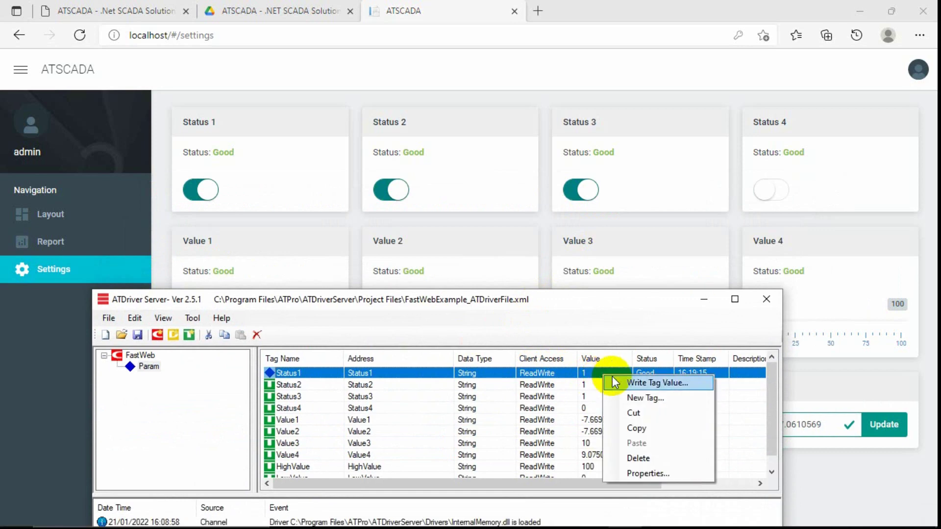
left_click(628, 384)
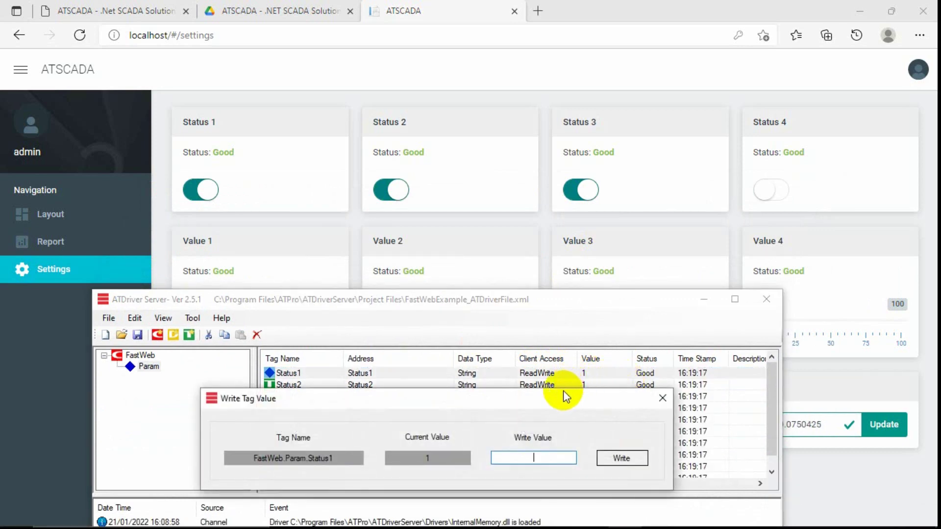
type("0")
left_click(611, 458)
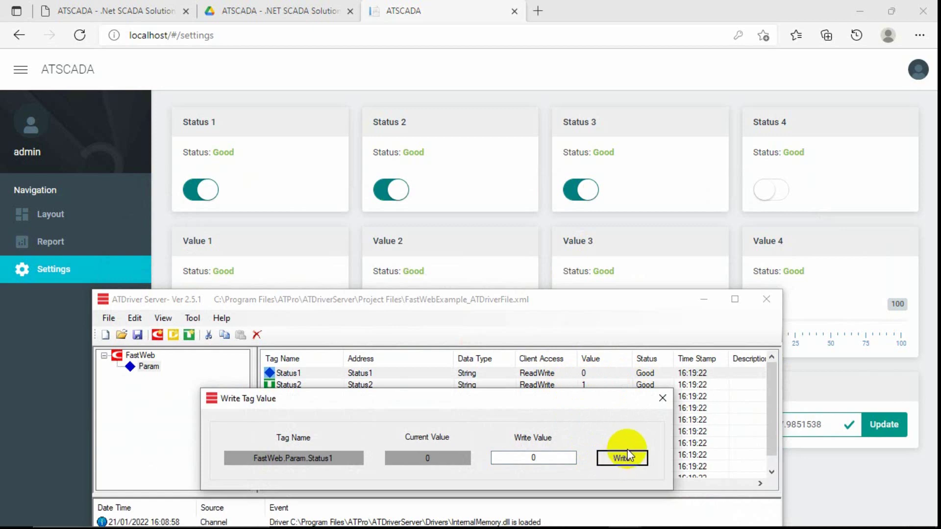
left_click(662, 398)
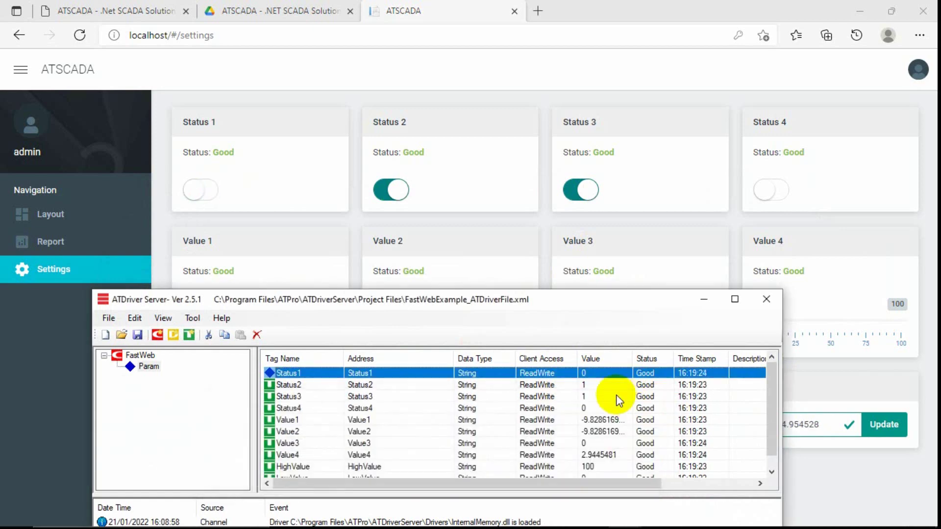
Write 0 to the Status2 tag, then switch Status 1 back on in the web page.
right_click(617, 387)
left_click(618, 393)
type("0")
left_click(622, 458)
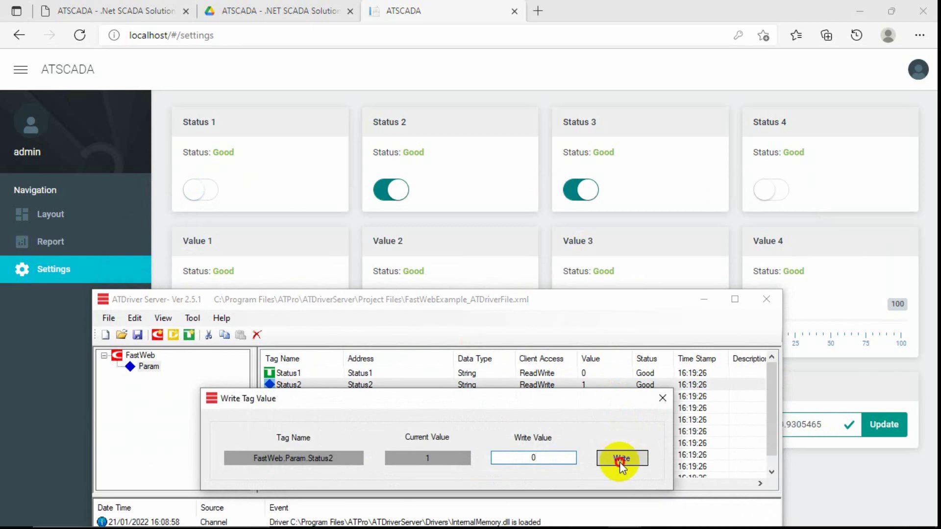
left_click(661, 401)
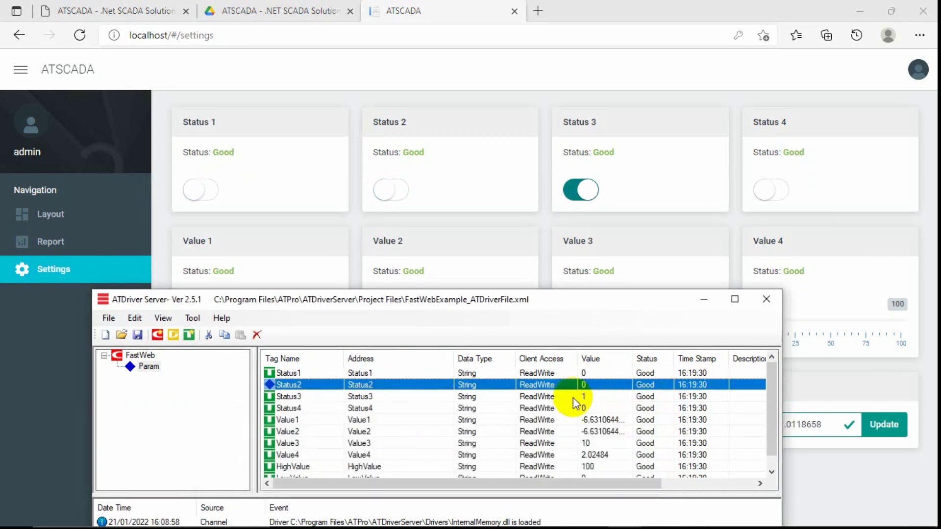
left_click(213, 193)
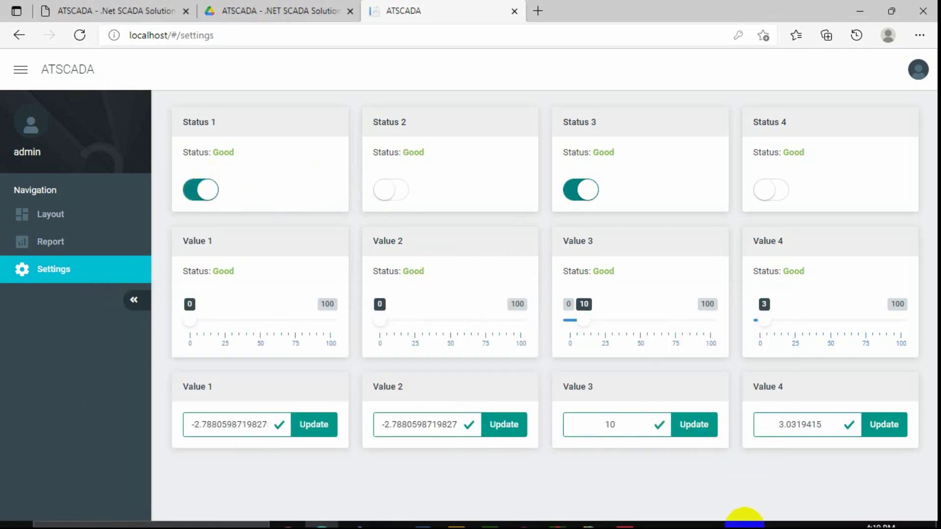
Bring ATDriver Server forward and shrink the browser into a narrow window beside it.
left_click(759, 515)
left_click(625, 514)
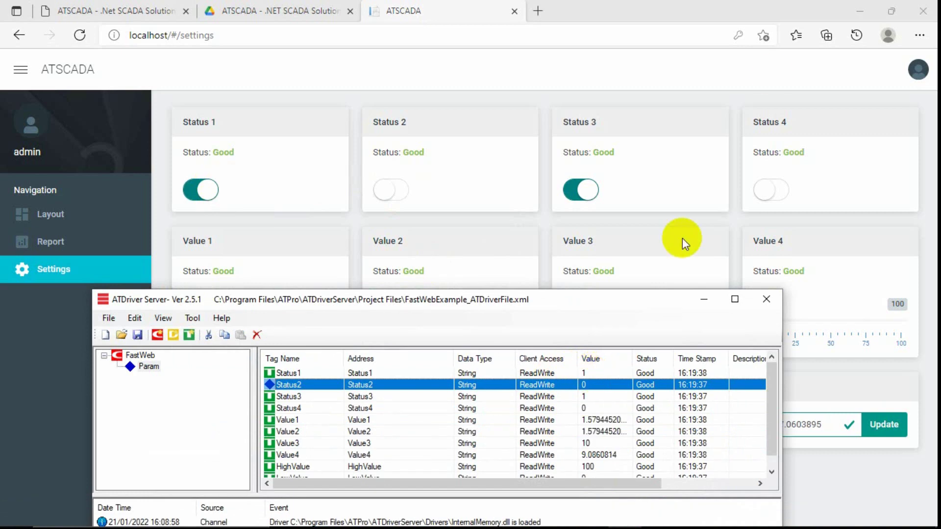
left_click(891, 11)
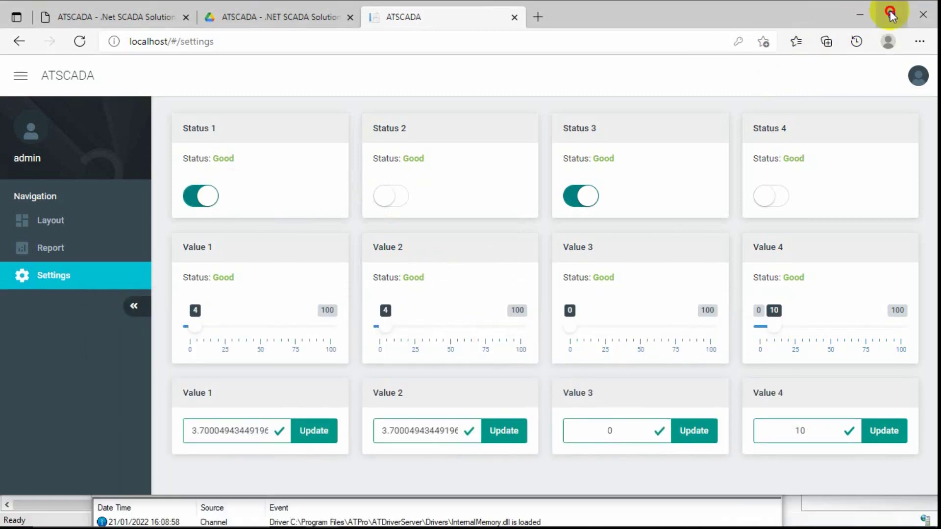
left_click(890, 11)
left_click(887, 7)
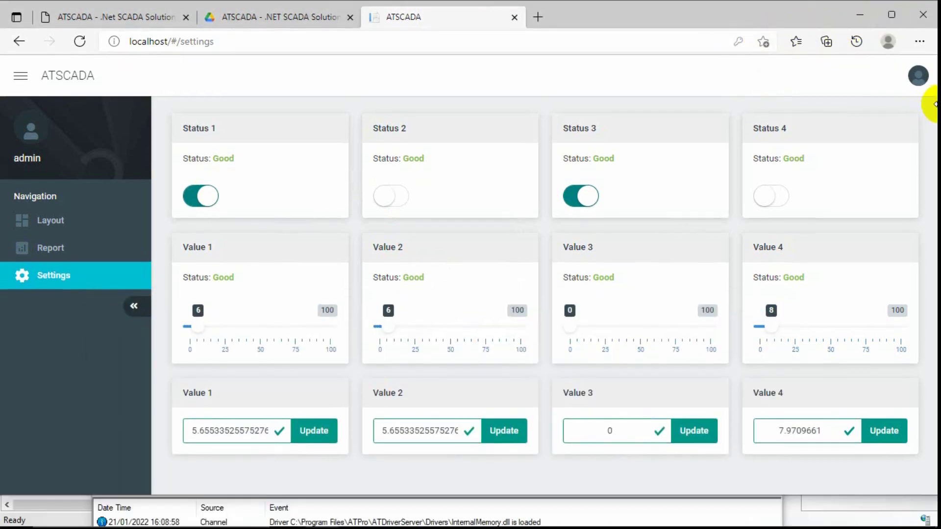
left_click_drag(811, 13, 759, 25)
left_click_drag(889, 125, 254, 67)
left_click_drag(196, 29, 307, 33)
Minimize IIS Manager, compare the maximized collapsed-sidebar layout, then restore the narrow browser window.
left_click(860, 7)
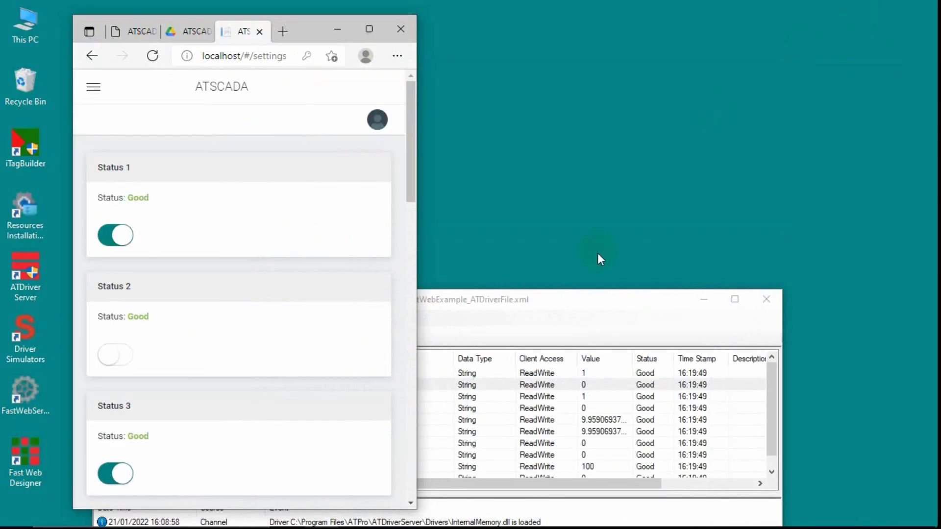
left_click_drag(558, 295, 651, 152)
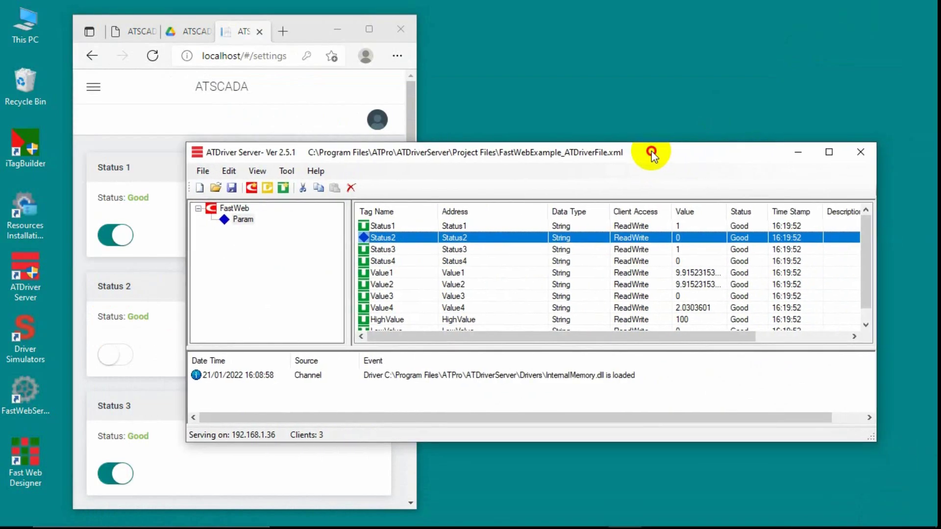
mouse_move(305, 24)
left_mouse_down()
mouse_move(392, 24)
mouse_move(301, 19)
left_mouse_up()
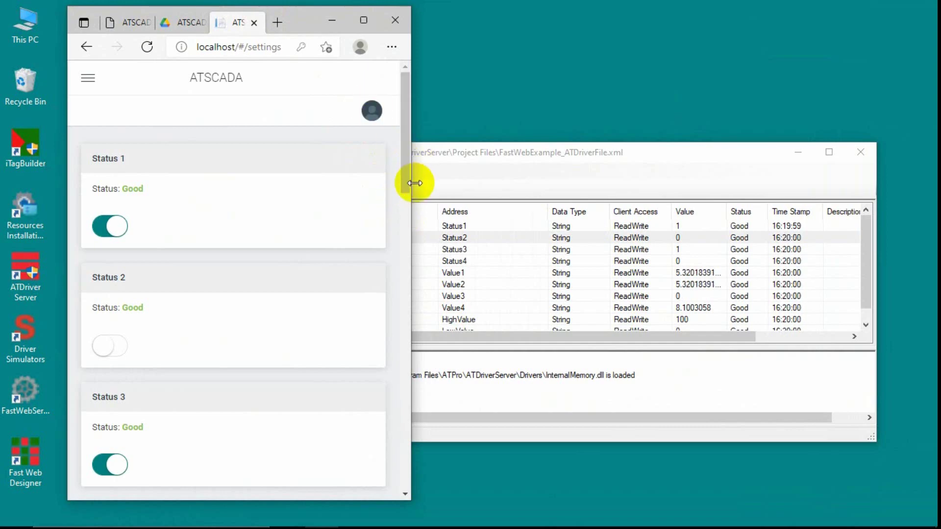
left_click_drag(412, 187, 354, 181)
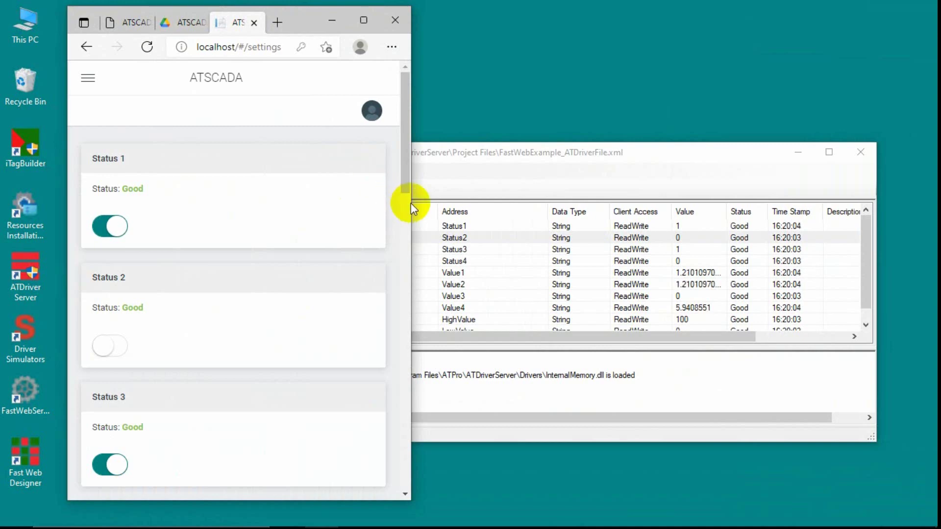
mouse_move(407, 179)
left_mouse_down()
mouse_move(405, 427)
mouse_move(416, 171)
left_mouse_up()
left_click(361, 21)
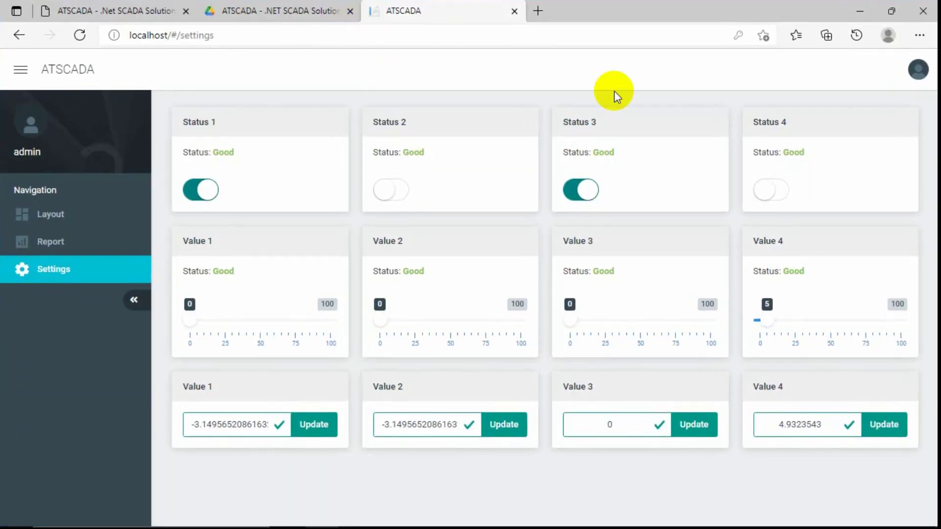
left_click(134, 300)
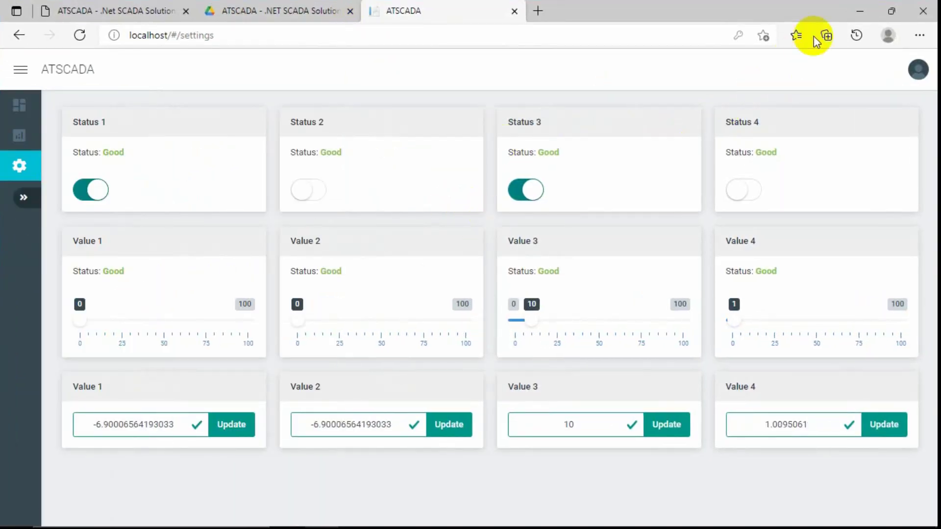
left_click(890, 11)
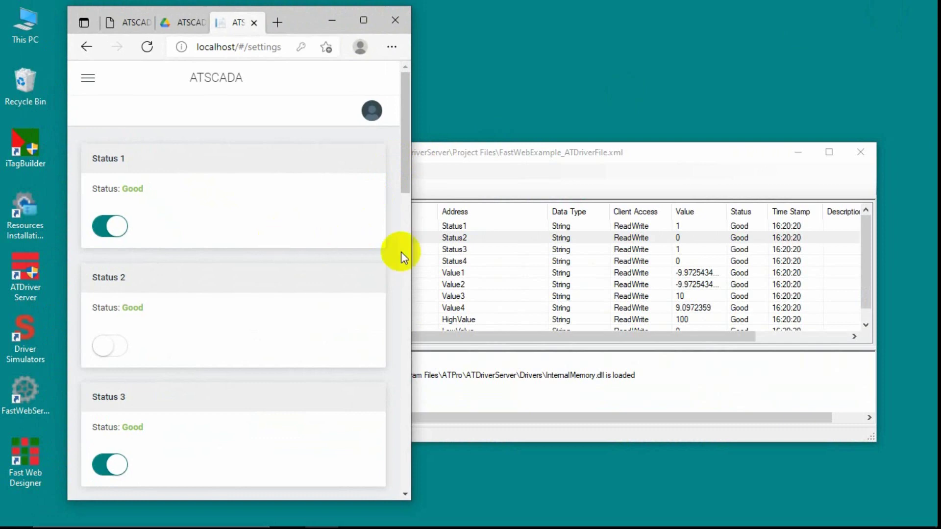
Switch Status 1 and Status 3 off, then check the Status2–Status4 rows in ATDriver Server.
left_click(109, 238)
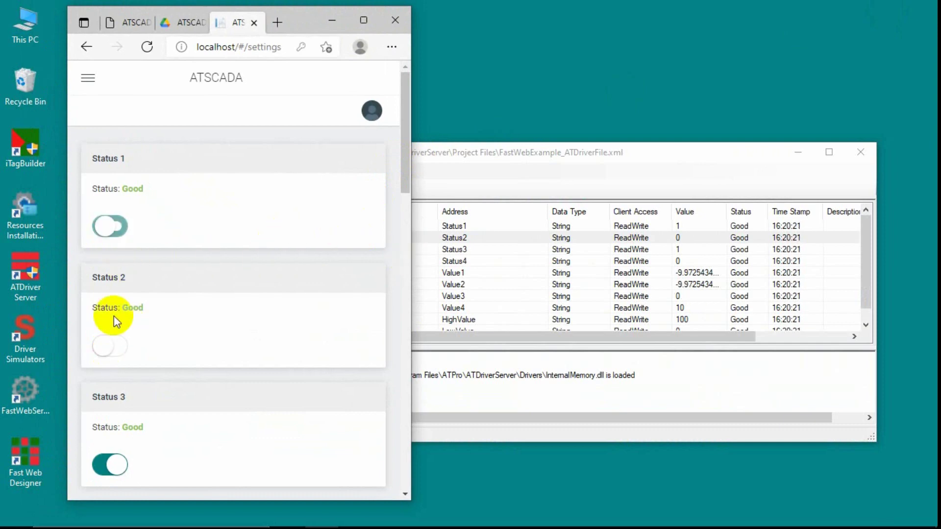
left_click(114, 472)
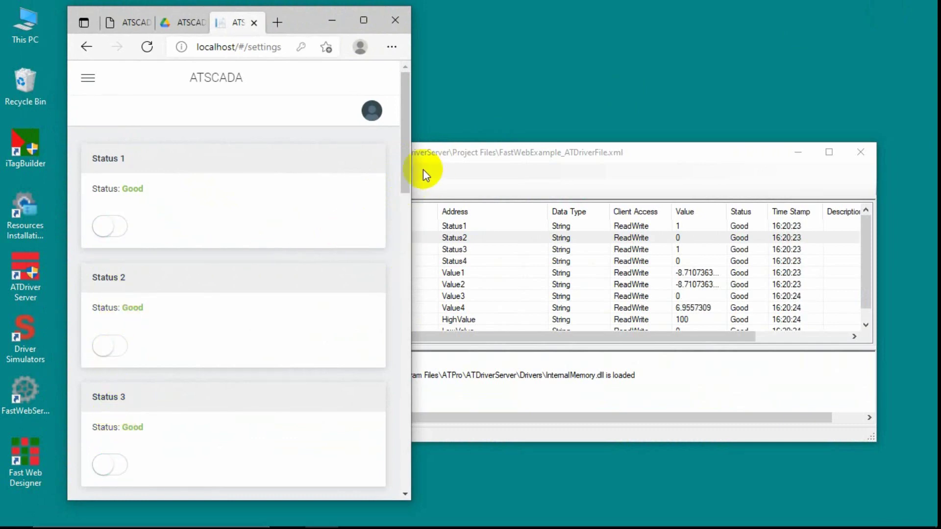
mouse_move(405, 176)
left_mouse_down()
mouse_move(406, 187)
mouse_move(410, 178)
left_mouse_up()
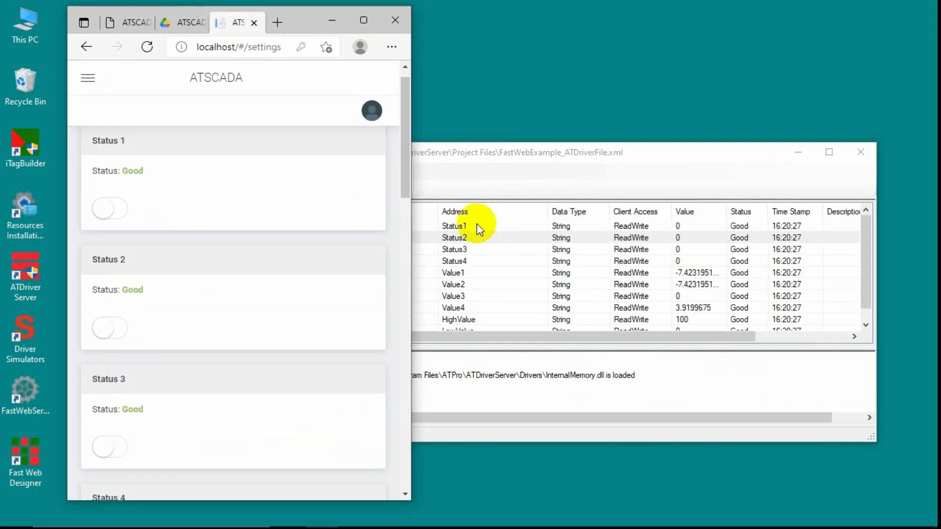
left_click(461, 227)
left_click(465, 239)
left_click(461, 249)
left_click(461, 261)
Turn Status 1, 2, 3 and 4 on from the Settings page, then maximize the browser.
left_click(246, 113)
left_click(119, 210)
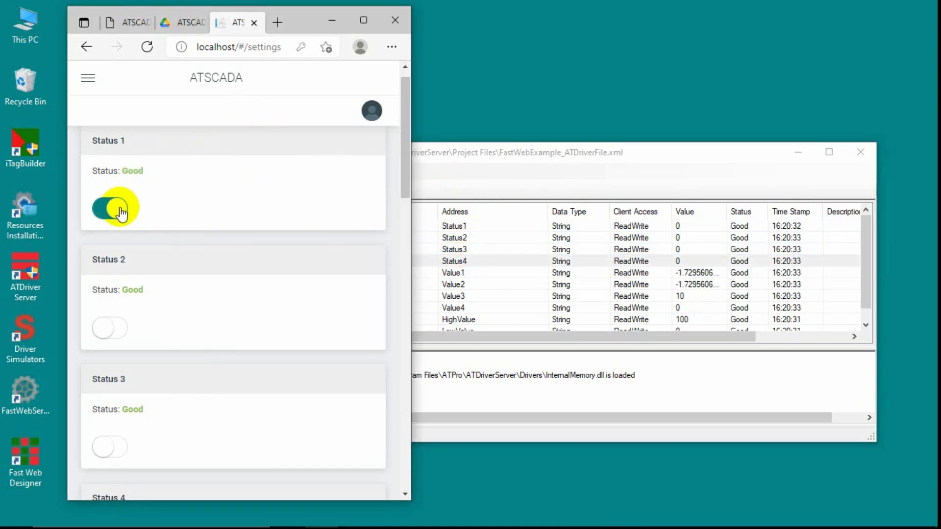
left_click(122, 328)
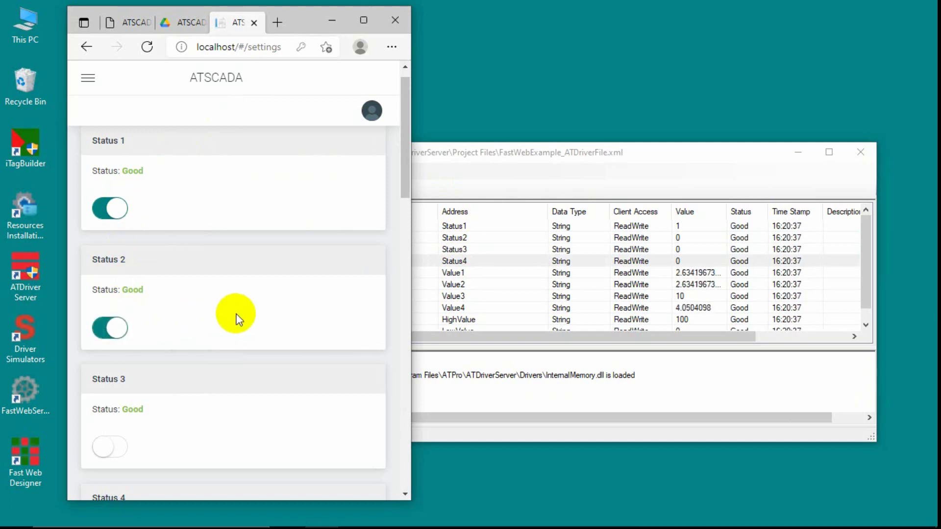
scroll(206, 309, "down", 3)
left_click(117, 319)
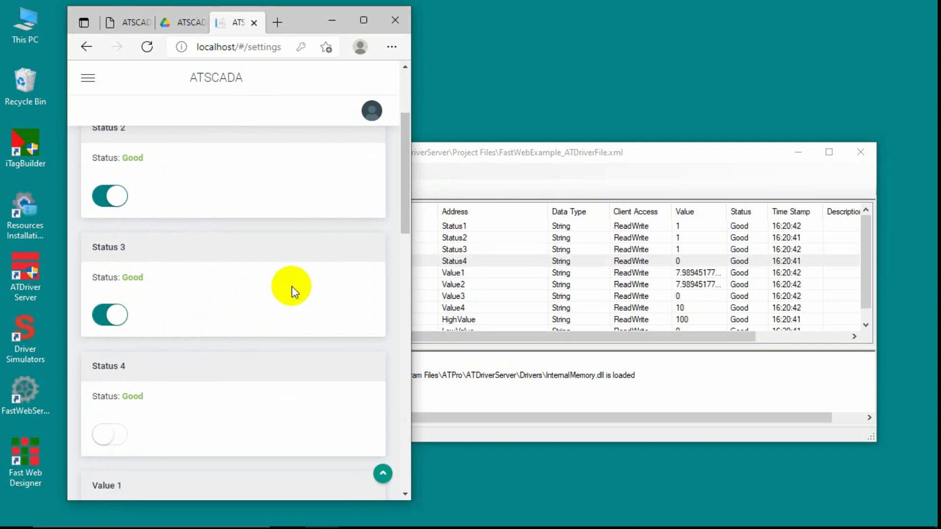
scroll(292, 287, "down", 1)
left_click(118, 367)
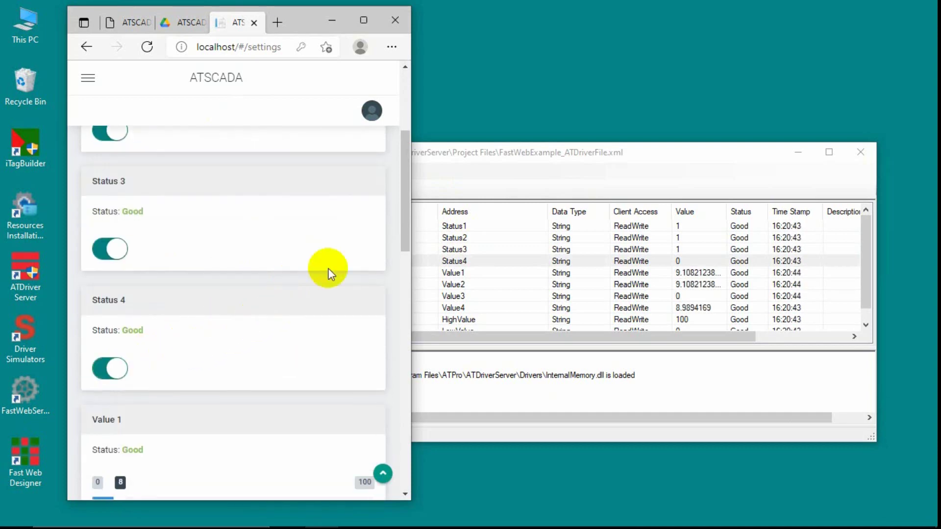
left_click(365, 19)
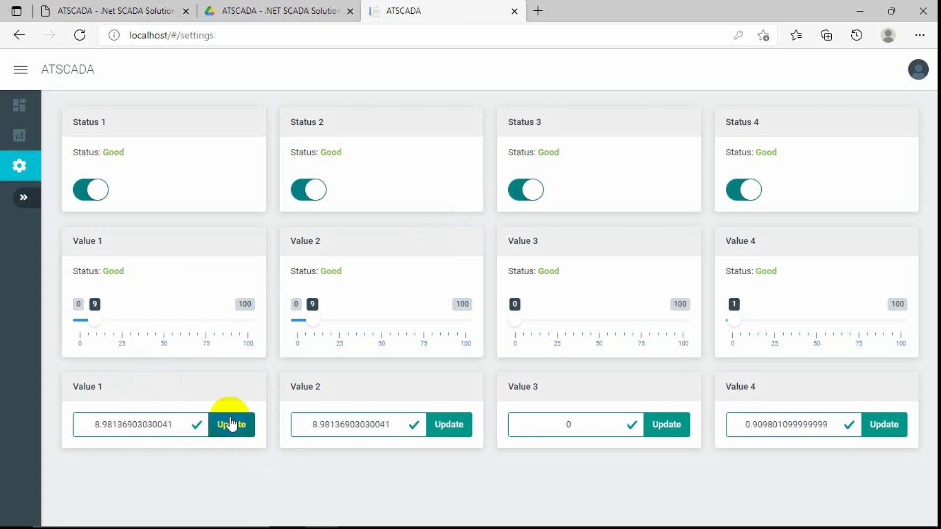
mouse_move(490, 516)
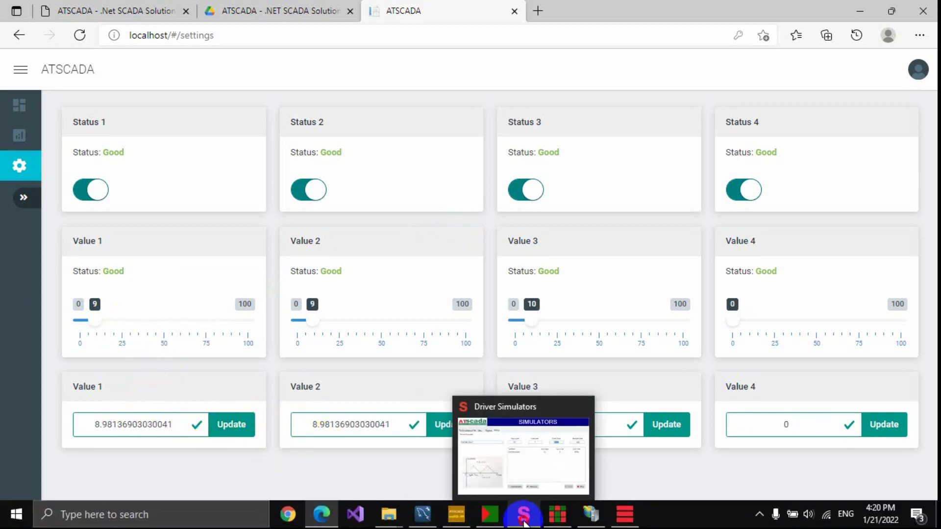
left_click(523, 514)
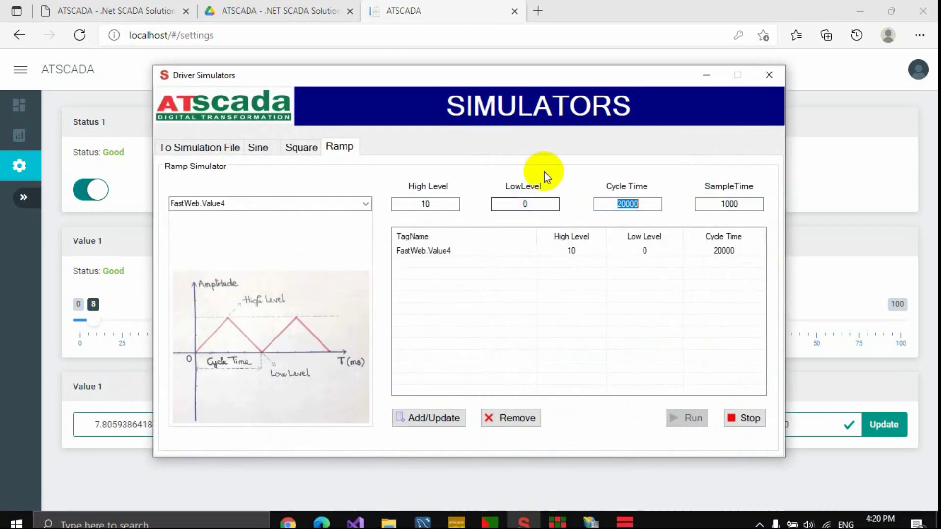
left_click(770, 75)
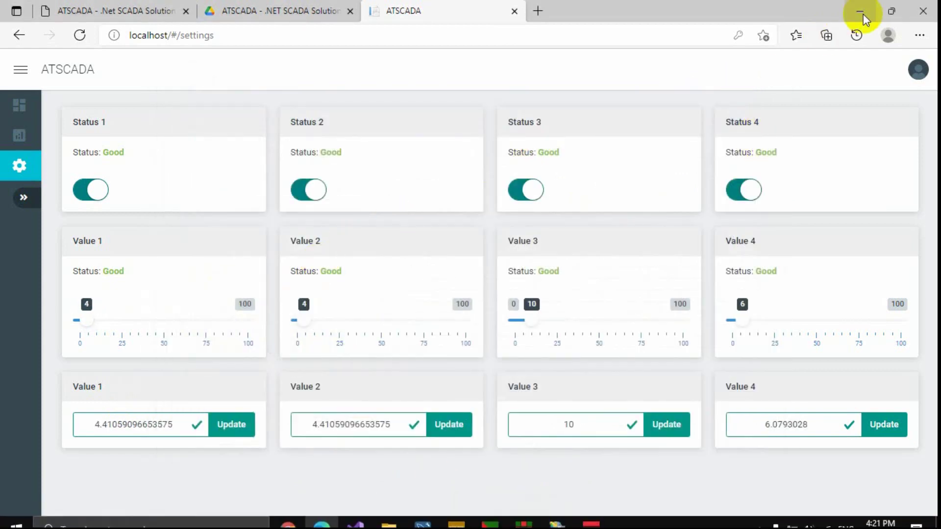
left_click(892, 11)
Move ATDriver Server up-left and narrow it so its tag values stay visible.
scroll(200, 263, "down", 12)
scroll(199, 263, "up", 4)
scroll(199, 263, "up", 1)
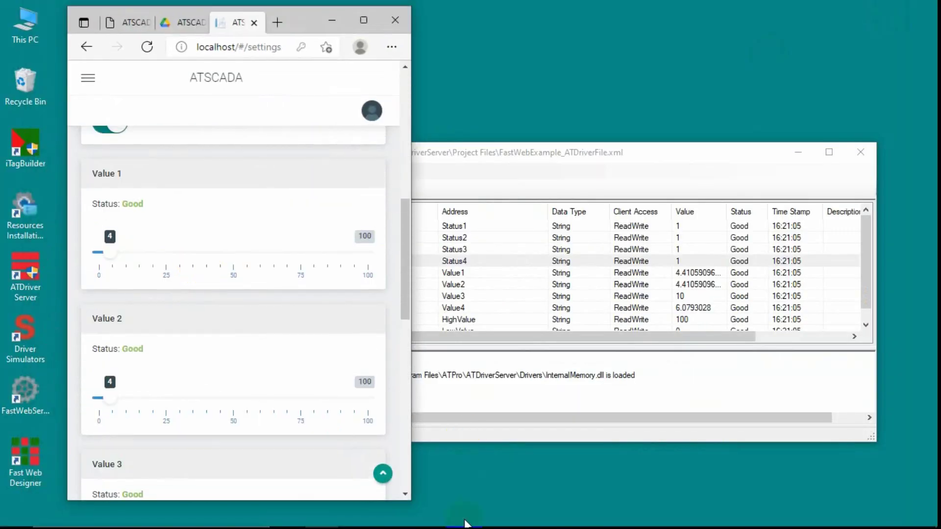
left_click(671, 272)
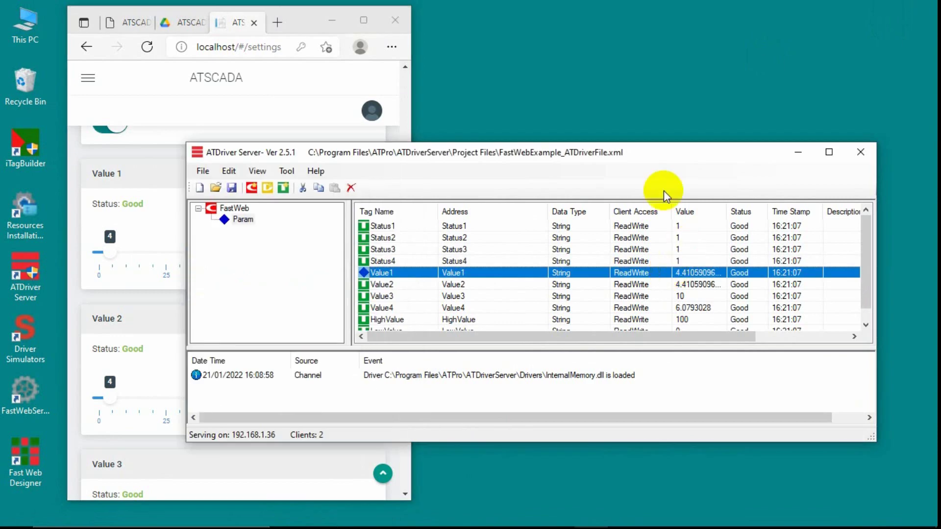
left_click_drag(639, 155, 543, 129)
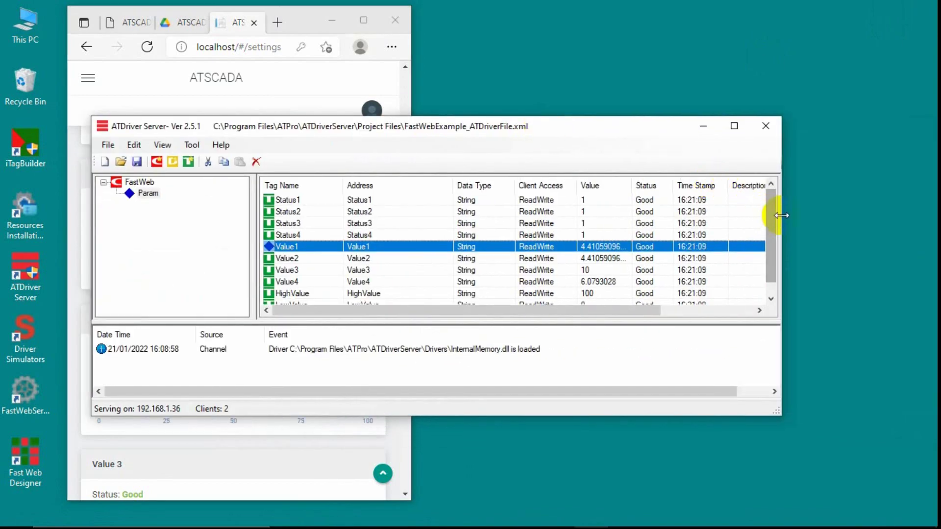
left_click_drag(757, 215, 694, 215)
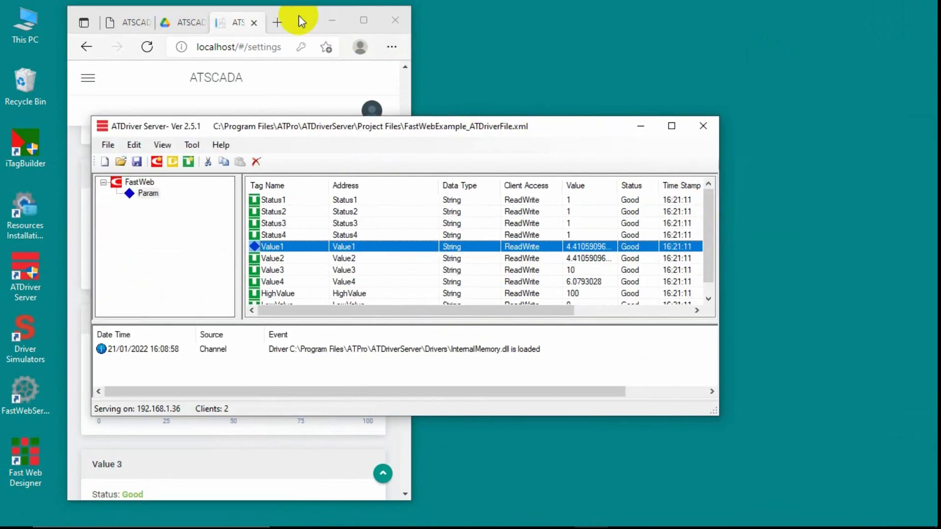
left_click(300, 16)
scroll(178, 212, "up", 1)
Drag the sliders to set Value 1 to 25, Value 2 to 50 and Value 3 to 75.
left_click_drag(109, 319, 164, 323)
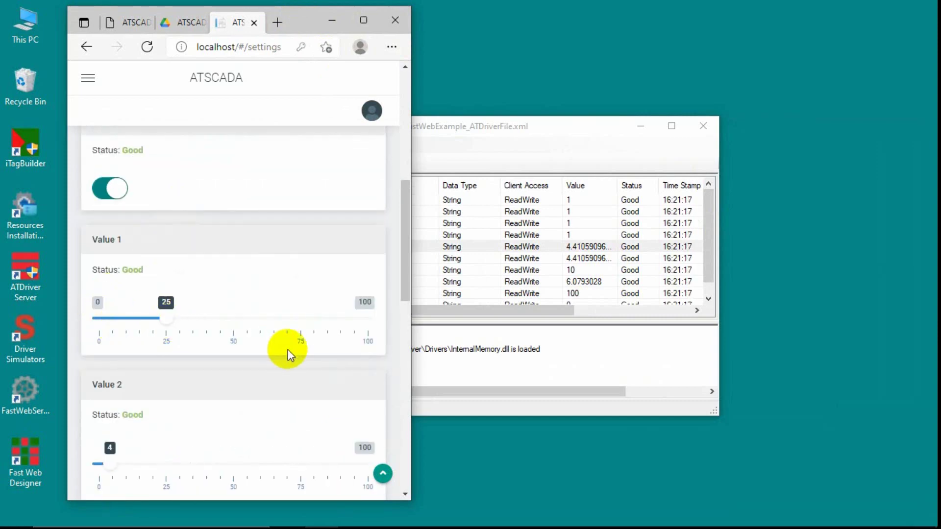
left_click_drag(404, 257, 404, 284)
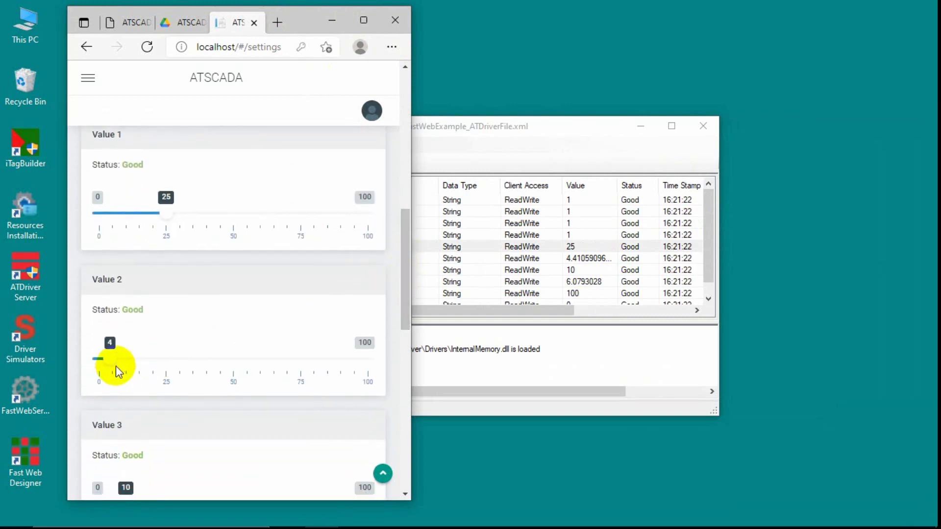
left_click_drag(109, 362, 234, 363)
left_click_drag(401, 290, 405, 357)
left_click(127, 260)
left_click_drag(127, 260, 302, 261)
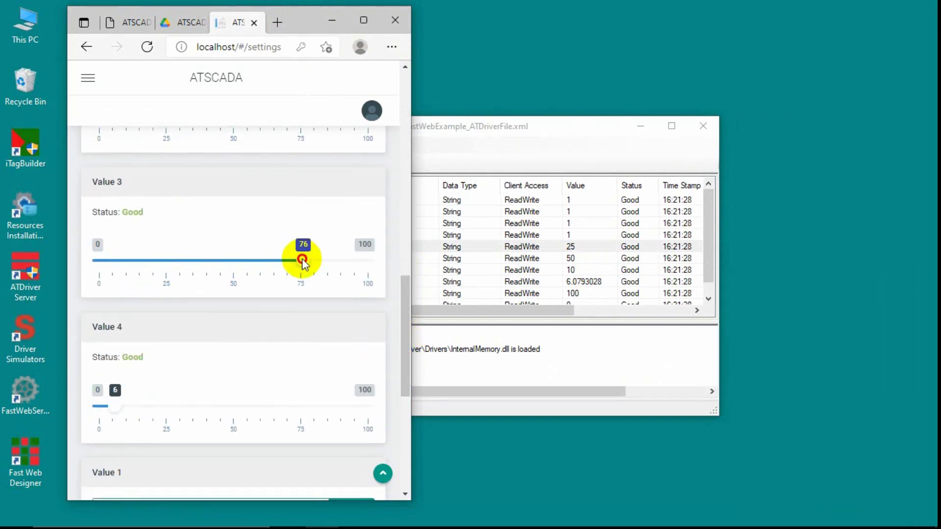
left_click_drag(116, 407, 353, 416)
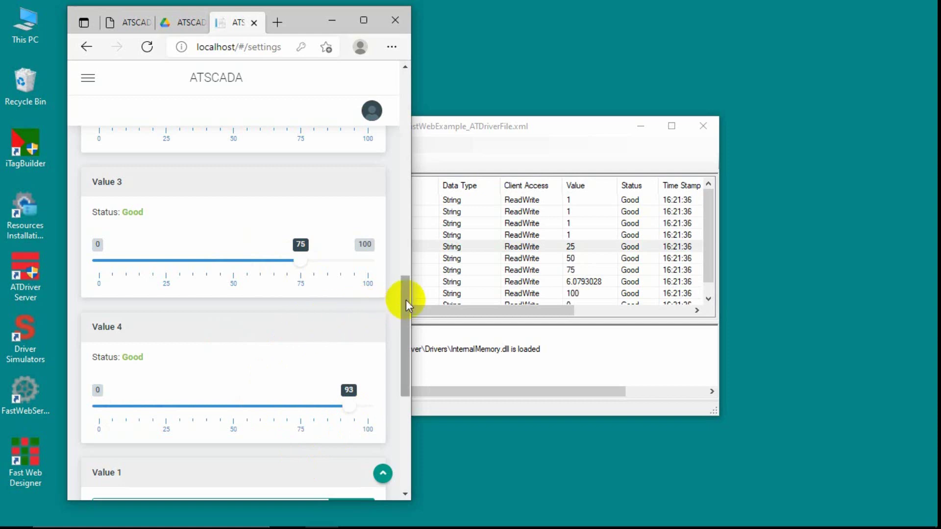
left_click_drag(406, 300, 410, 400)
Enter 30 for Value 4, send it, and confirm it in ATDriver Server.
double_click(239, 450)
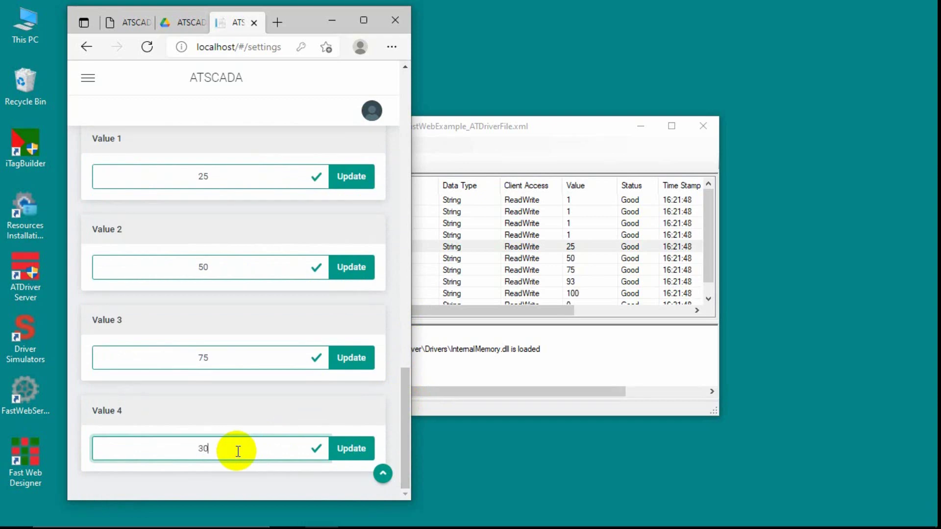
left_click(349, 449)
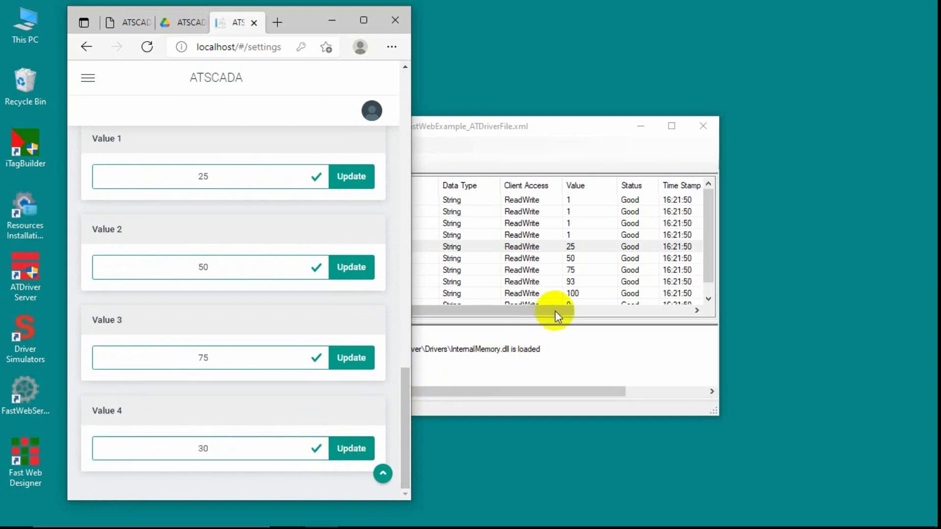
left_click(570, 282)
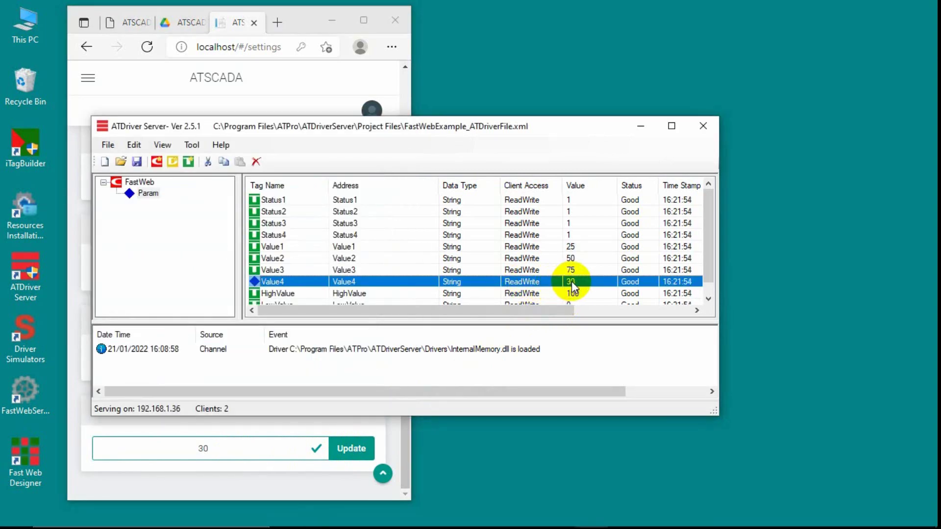
left_click(640, 126)
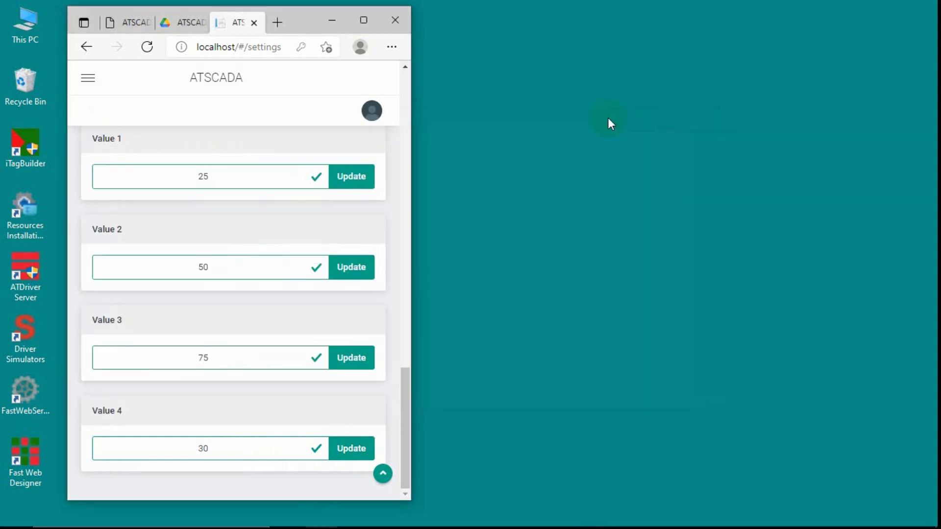
left_click(361, 18)
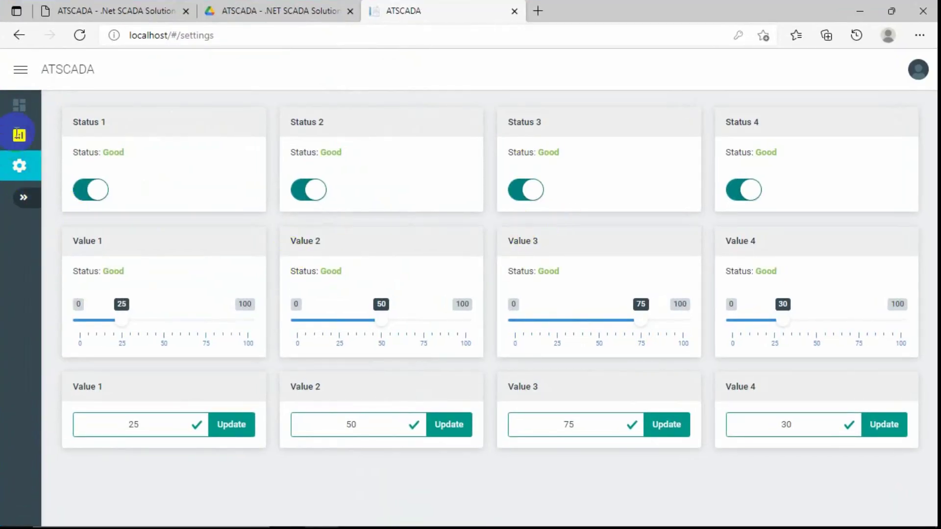
Open the Report page and scroll through its Data Reporter and Alarm Reporter sections.
left_click(19, 136)
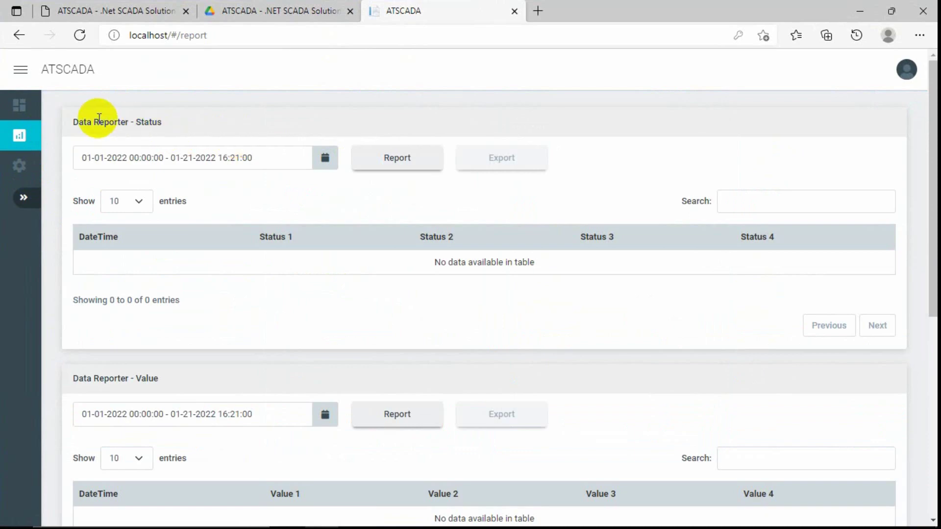
scroll(157, 315, "down", 7)
scroll(98, 284, "up", 7)
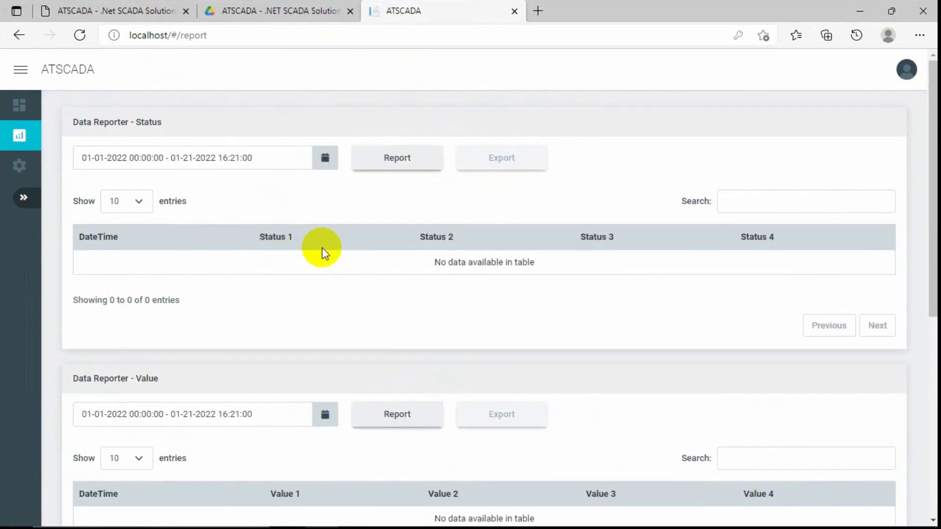
scroll(273, 326, "down", 5)
scroll(260, 210, "up", 5)
scroll(287, 272, "down", 4)
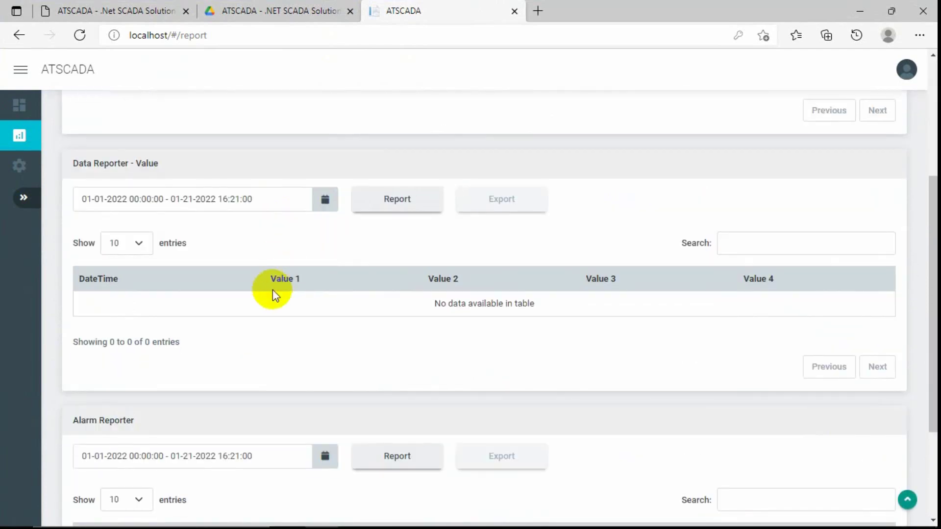
Switch to MySQL Workbench and inspect the alarmlog entry times.
left_click(405, 520)
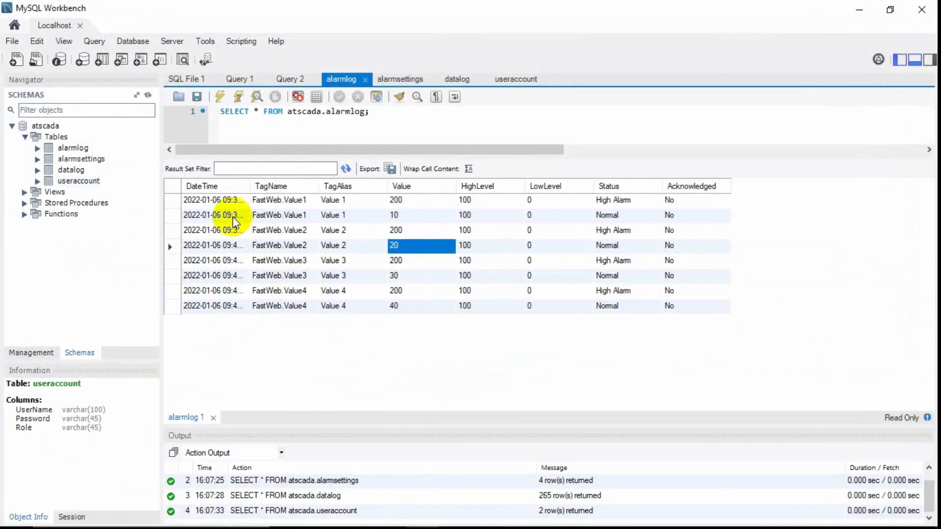
left_click(230, 215)
left_click(228, 230)
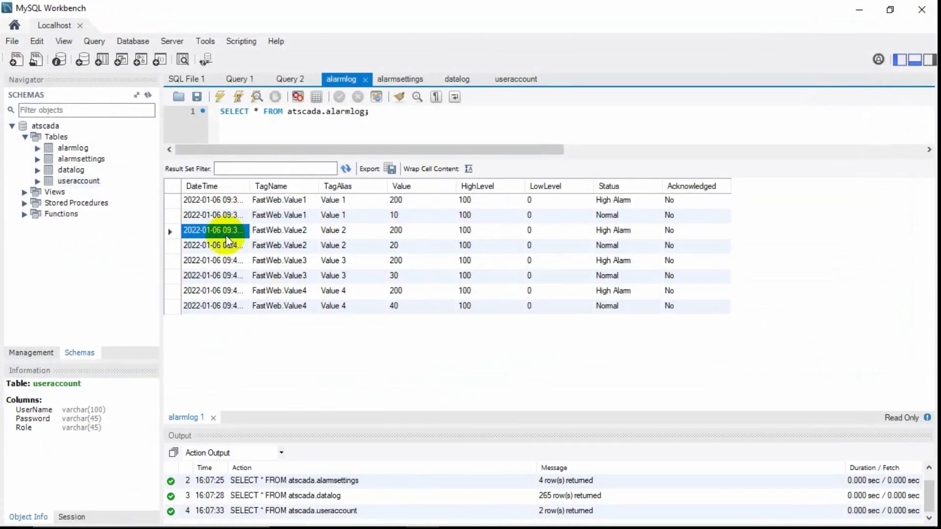
Autofit the DateTime column, review 2022-01-06 timestamps 09:39:37–09:40:44, then minimize Workbench.
left_click(216, 308)
double_click(250, 186)
left_click(212, 198, "ctrl")
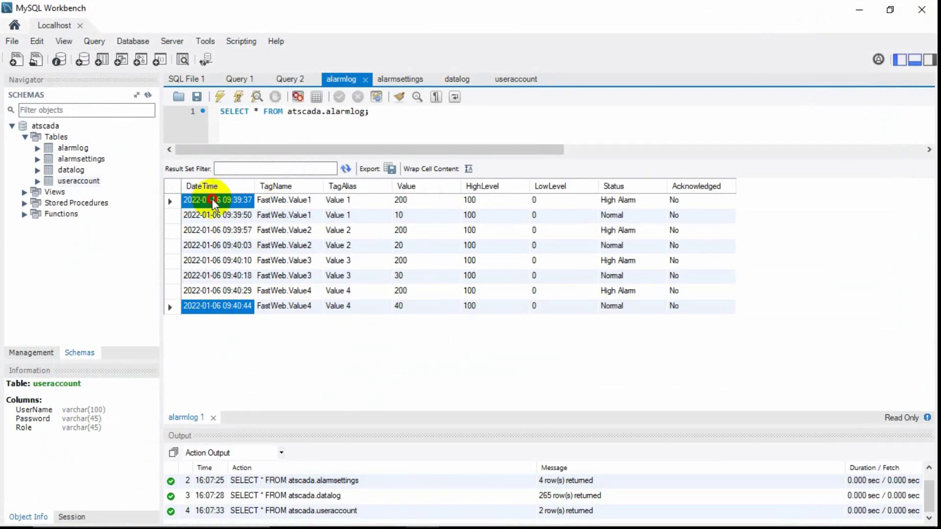
left_click(212, 199)
left_click(213, 216)
left_click(212, 230)
left_click(213, 246)
left_click(218, 293)
left_click(218, 305)
left_click(230, 289)
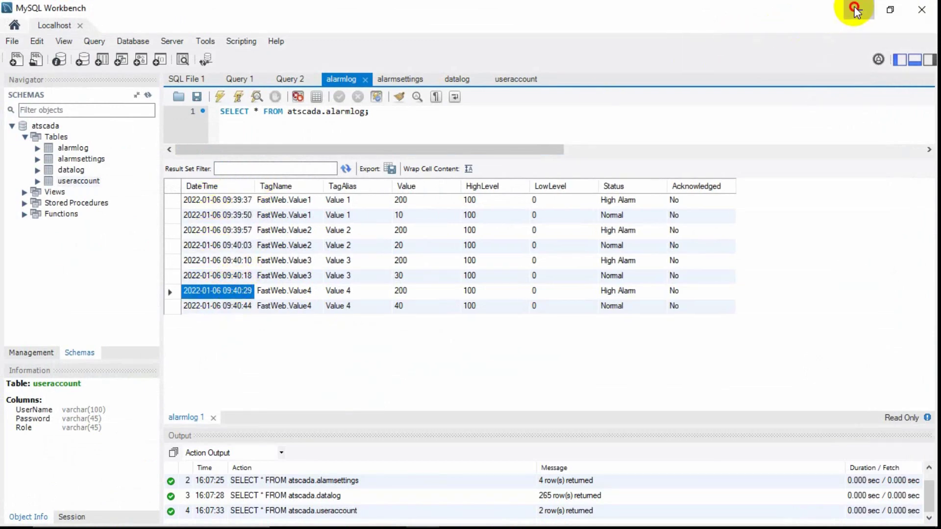
left_click(855, 10)
Set the Value report's date range to January 6, 2022.
left_click(265, 198)
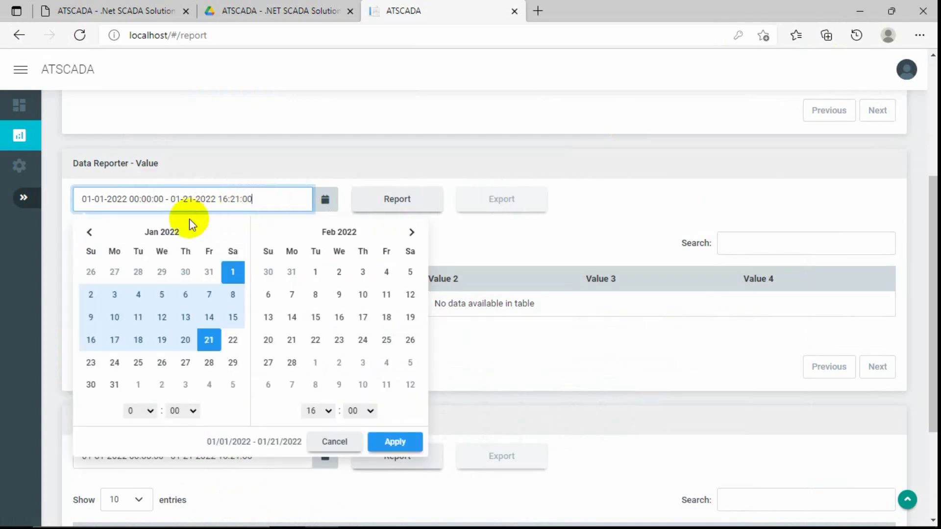
left_click(182, 298)
left_click(182, 299)
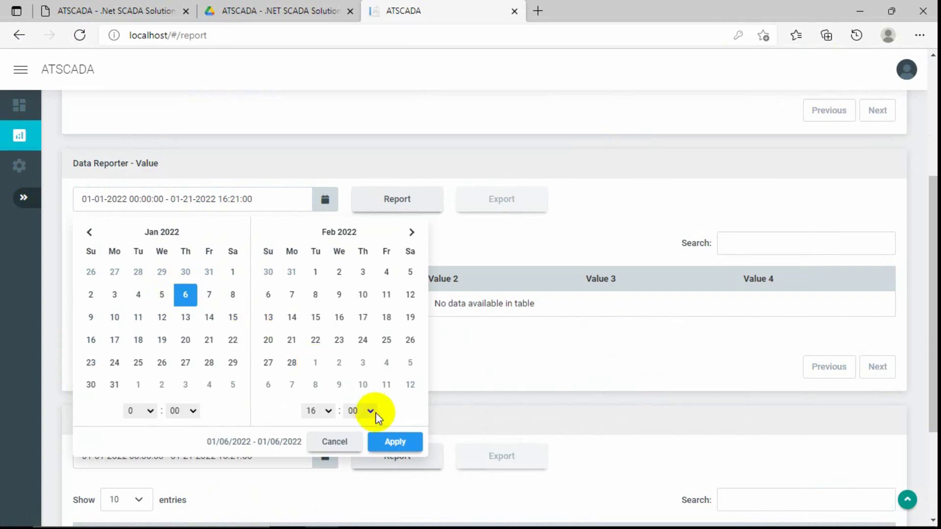
left_click(385, 442)
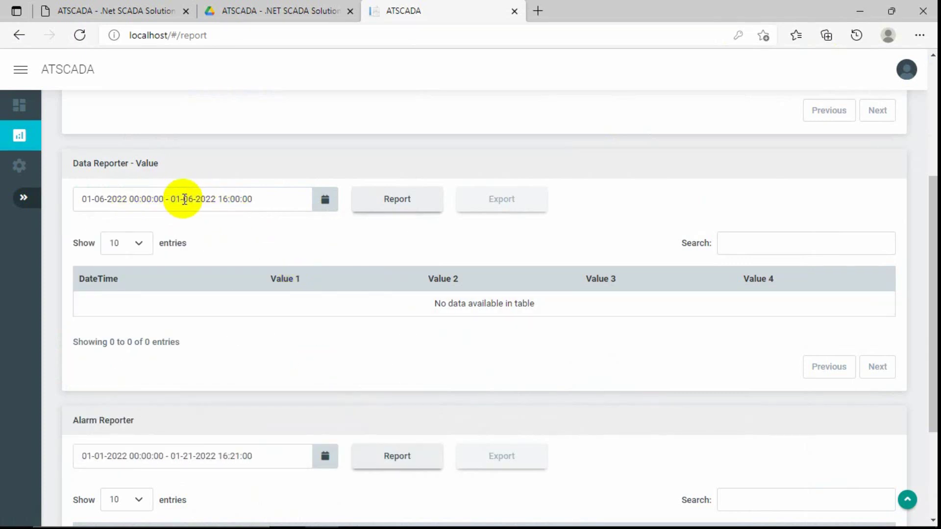
Change the end hour to 23 and generate the Value report for 01-06-2022.
left_click(255, 204)
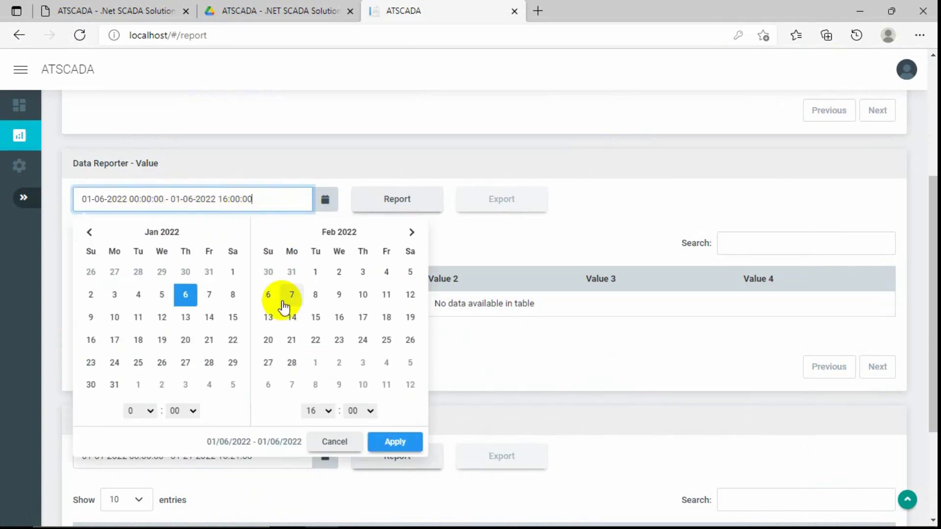
left_click(317, 413)
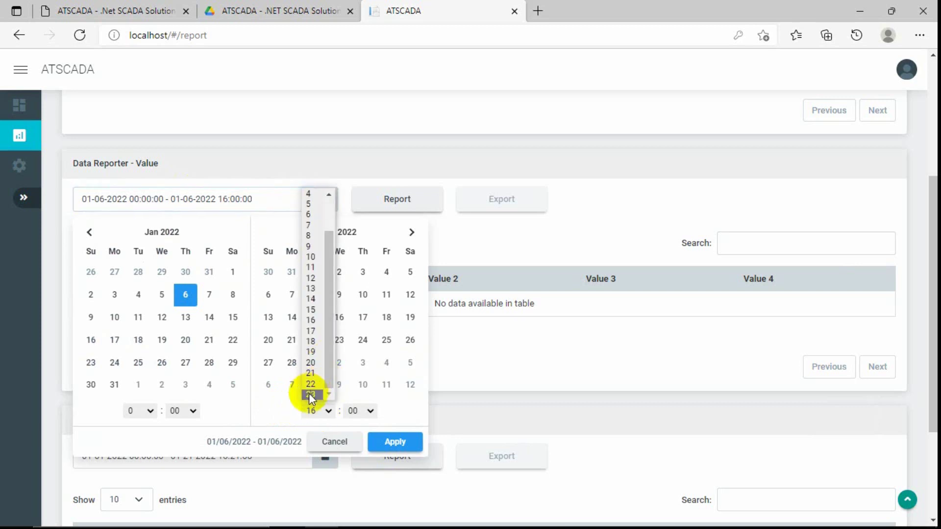
left_click(310, 394)
left_click(385, 447)
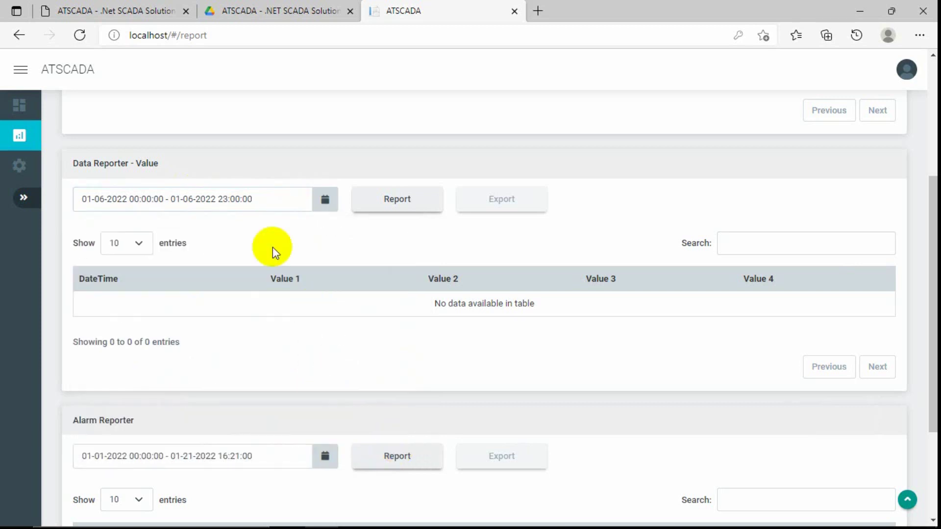
left_click(392, 203)
Page through the report rows to the last page, 27, and back to page 1.
scroll(457, 223, "down", 4)
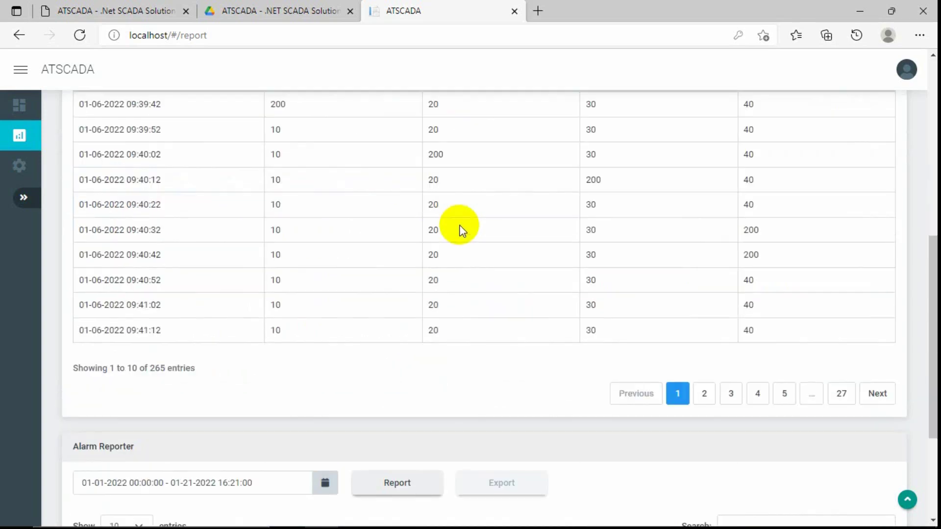
scroll(410, 288, "up", 3)
scroll(461, 251, "down", 3)
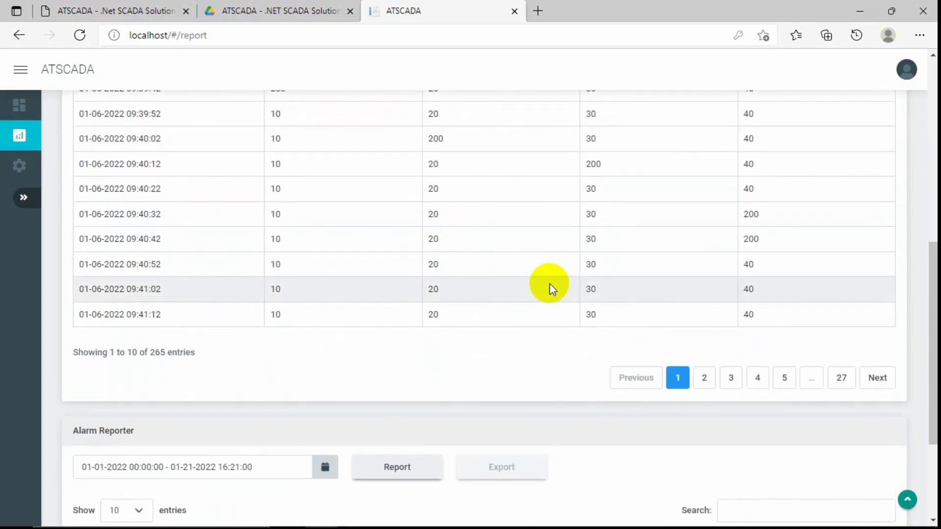
scroll(510, 329, "up", 3)
scroll(512, 330, "down", 2)
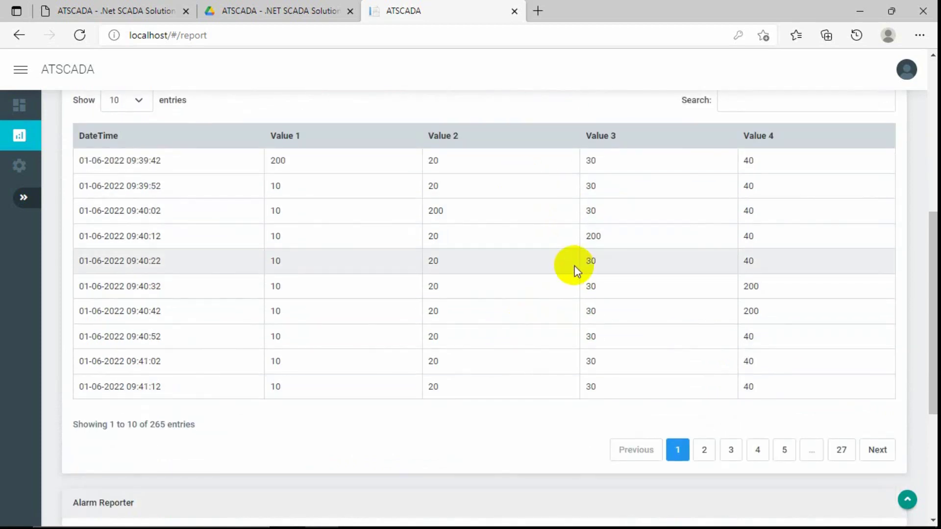
left_click(706, 450)
left_click(731, 450)
left_click(786, 450)
left_click(840, 450)
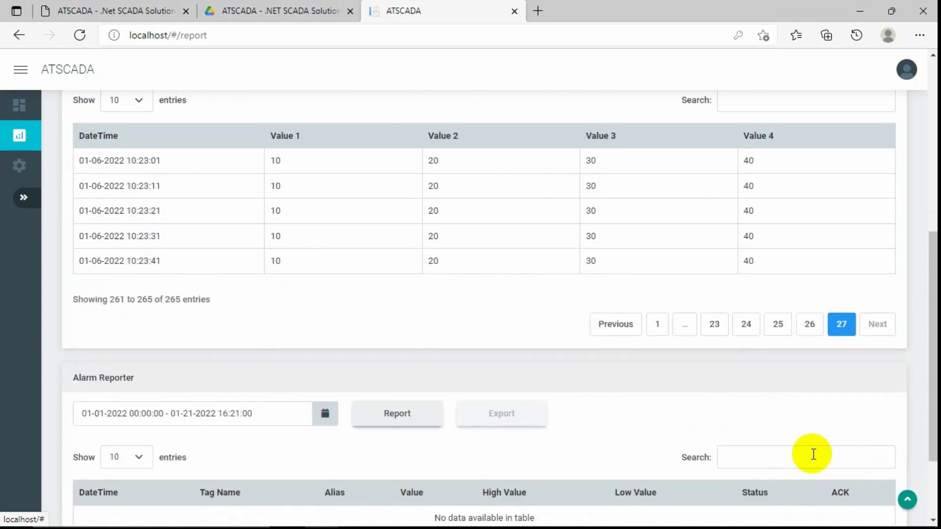
left_click(809, 323)
left_click(778, 450)
left_click(746, 450)
left_click(716, 450)
left_click(657, 451)
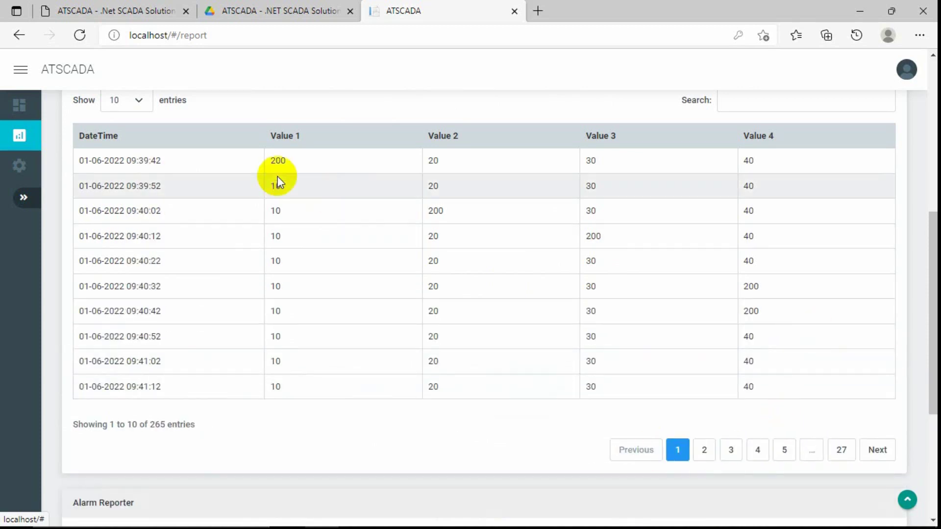
Switch Show entries to 20, then 50, then back to 10 rows per page.
left_click(145, 105)
left_click(125, 131)
scroll(210, 201, "down", 6)
scroll(210, 201, "up", 6)
scroll(210, 202, "down", 4)
scroll(210, 201, "up", 6)
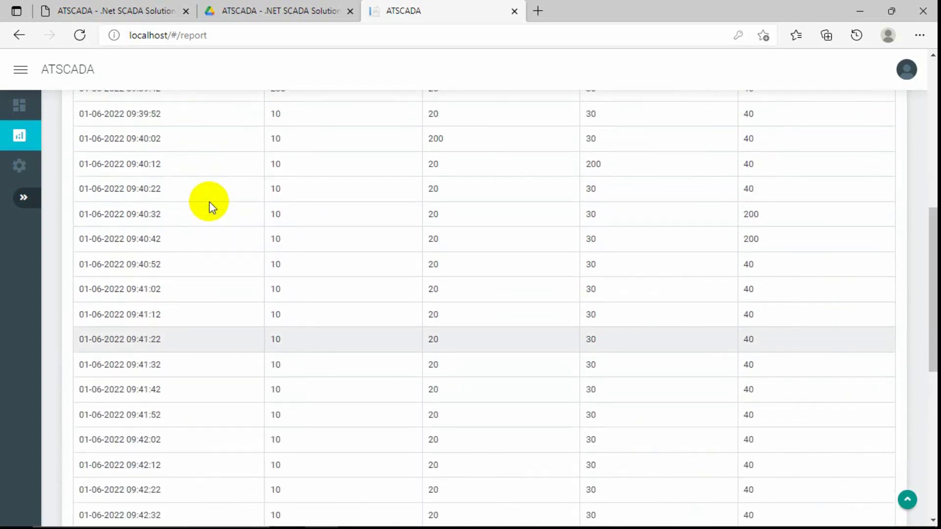
left_click(141, 175)
left_click(126, 209)
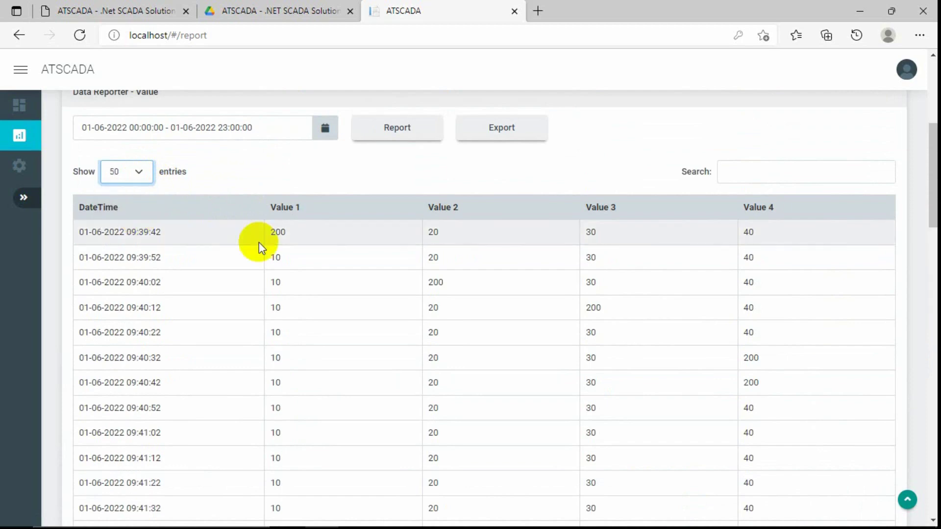
scroll(259, 245, "down", 12)
scroll(259, 242, "down", 4)
scroll(259, 242, "up", 20)
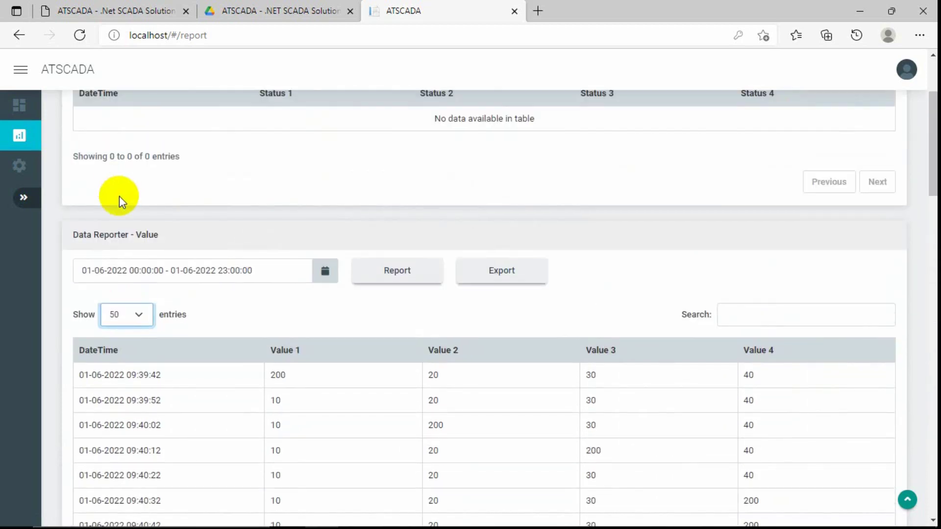
left_click(137, 312)
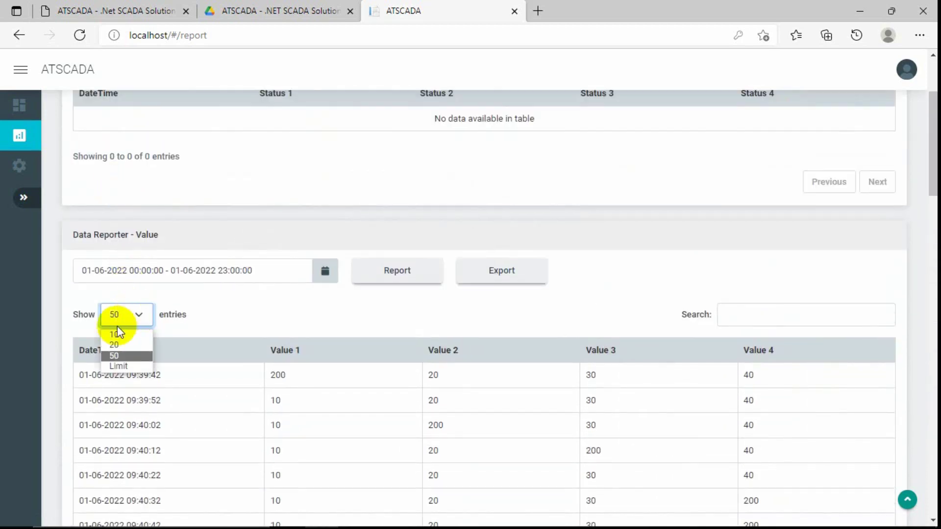
left_click(118, 329)
scroll(254, 289, "down", 7)
scroll(253, 290, "up", 6)
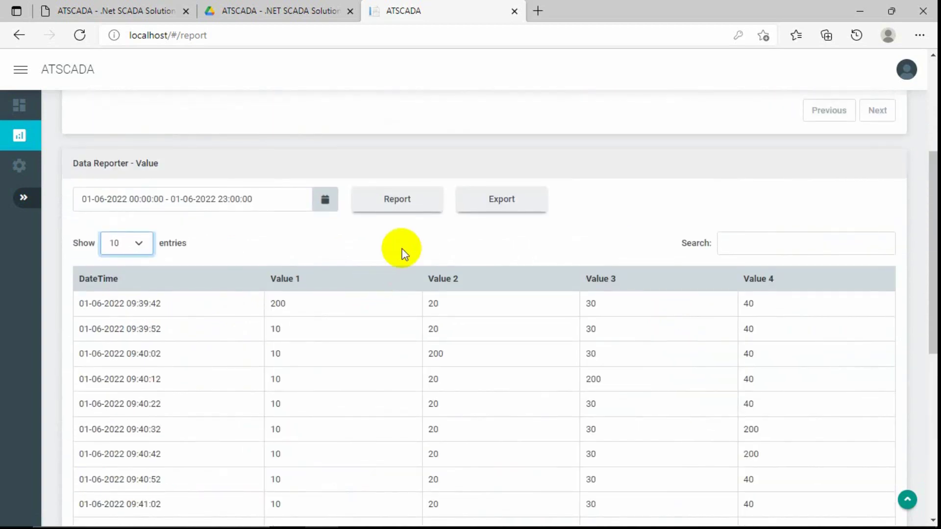
left_click(503, 201)
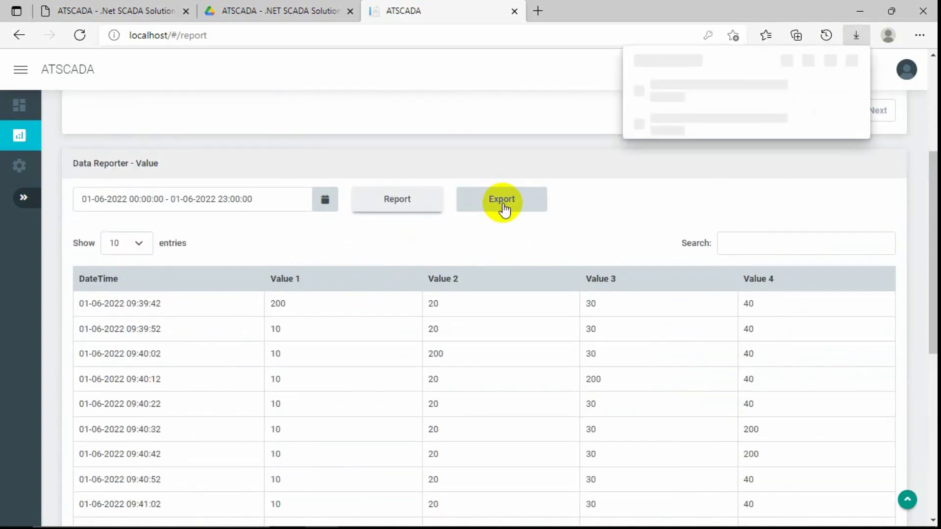
left_click(679, 93)
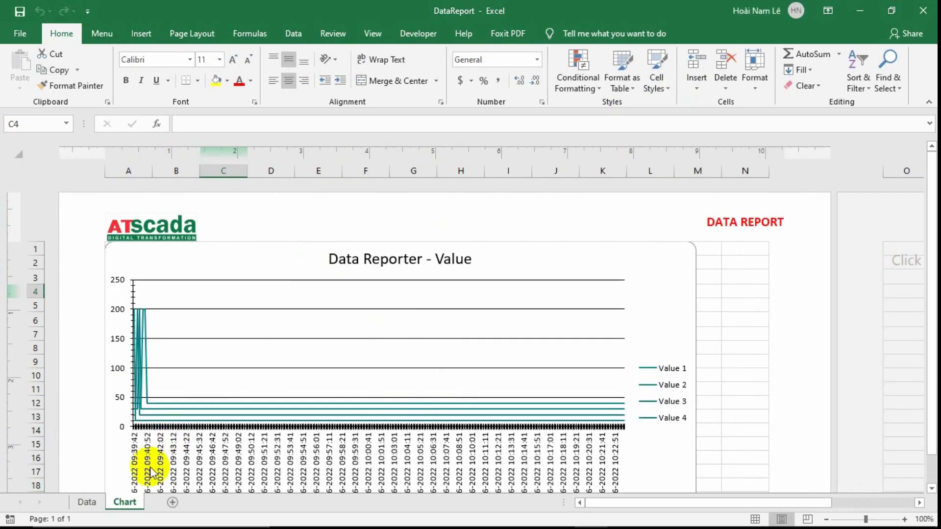
left_click(87, 503)
scroll(255, 346, "down", 8)
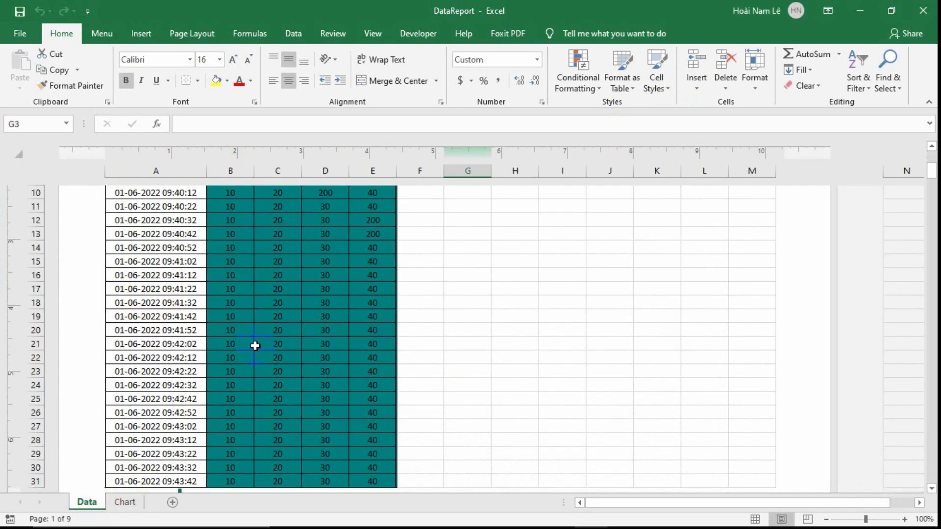
scroll(255, 346, "up", 7)
scroll(254, 346, "up", 3)
left_click(284, 306)
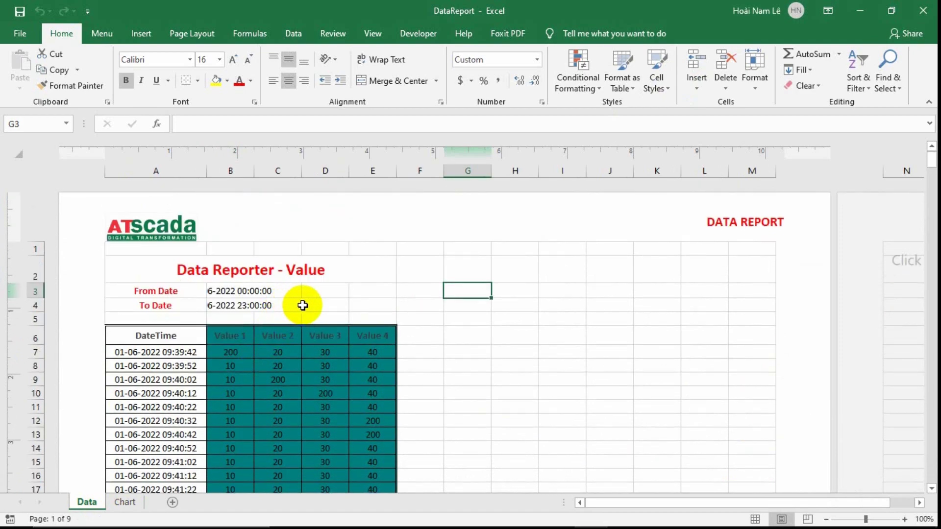
left_click(125, 501)
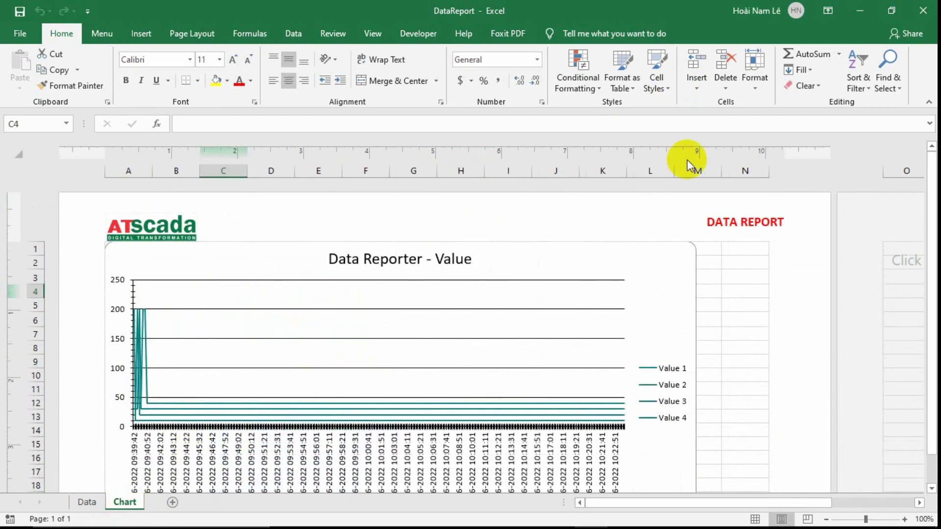
left_click(923, 10)
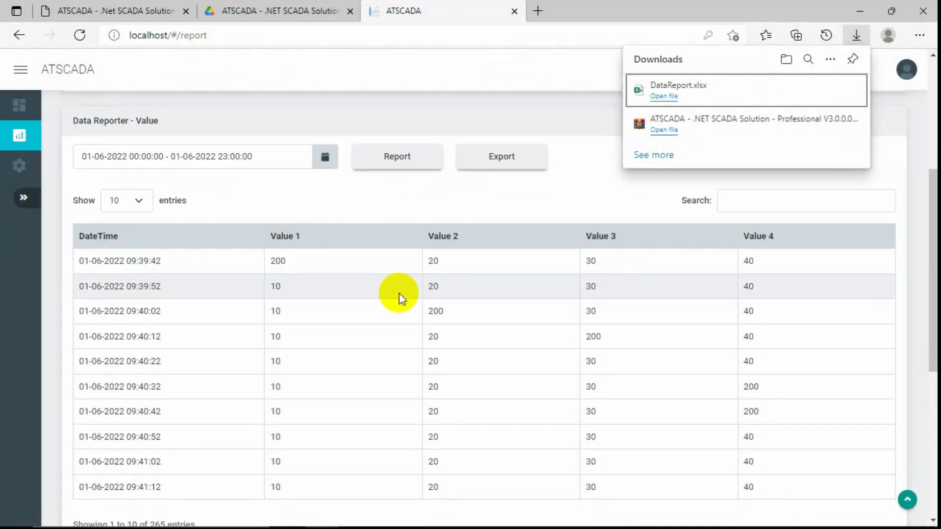
scroll(398, 293, "down", 6)
Compare the alarmlog and datalog query results in MySQL Workbench, then minimise Workbench.
left_click(250, 332)
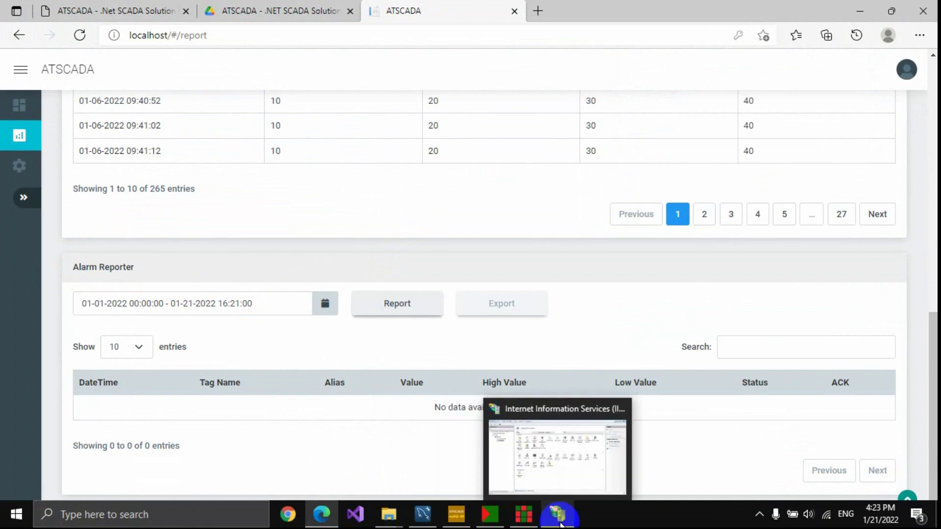
left_click(423, 515)
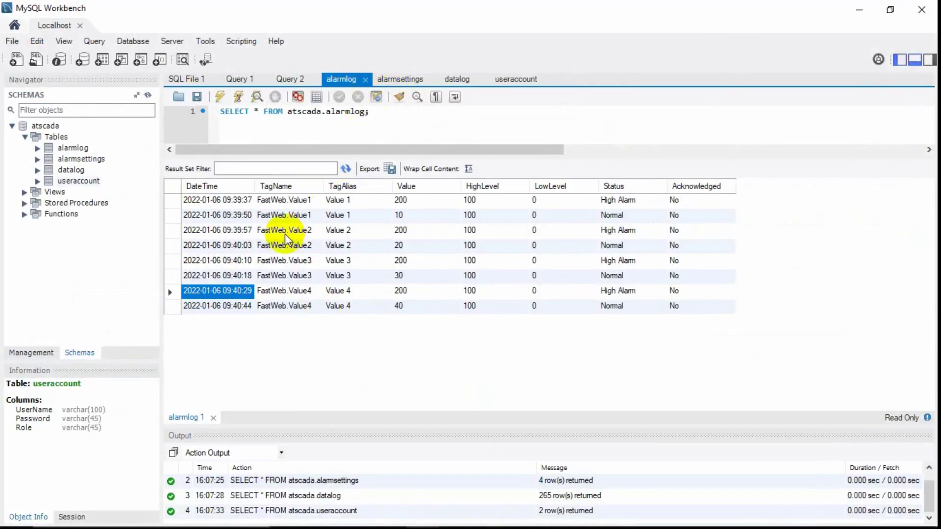
left_click(456, 80)
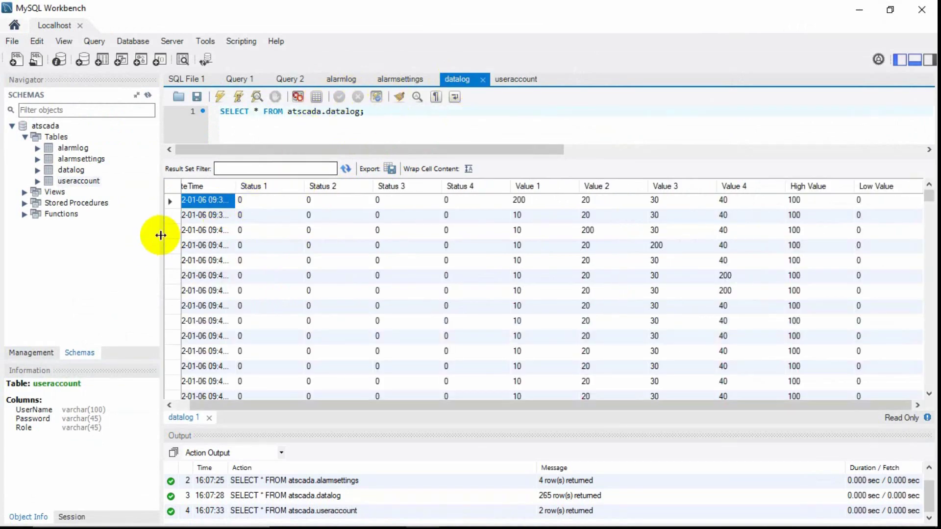
left_click(335, 80)
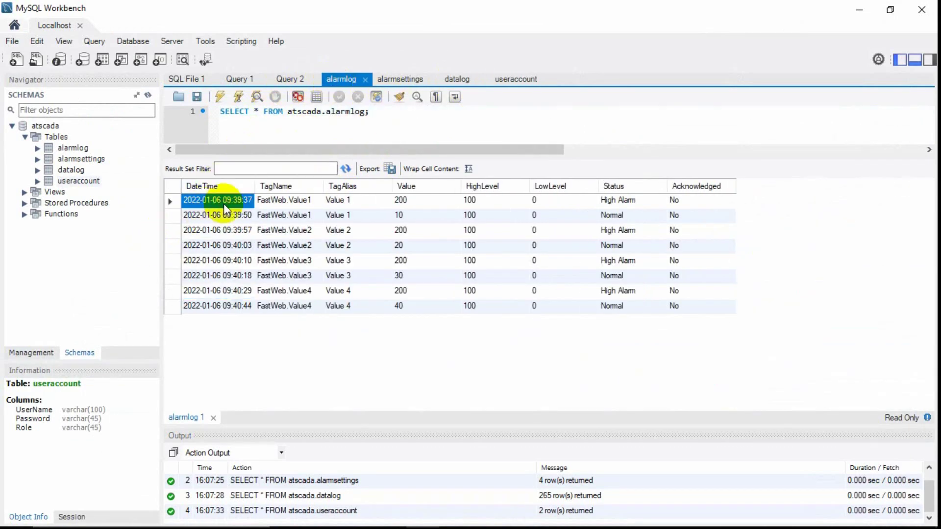
left_click(859, 9)
Set the Alarm Reporter range to start January 6, 00:00–20:00, and generate the alarm report.
left_click(273, 300)
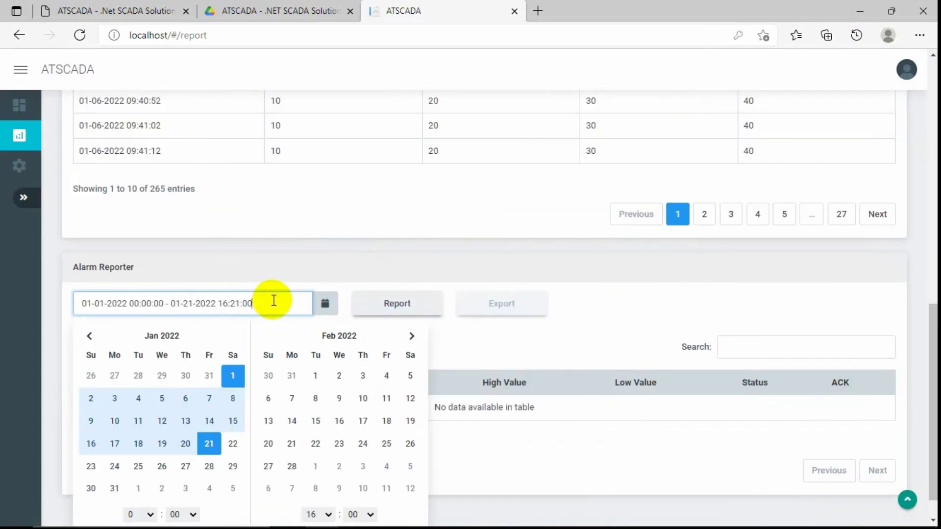
left_click(186, 398)
scroll(279, 404, "down", 1)
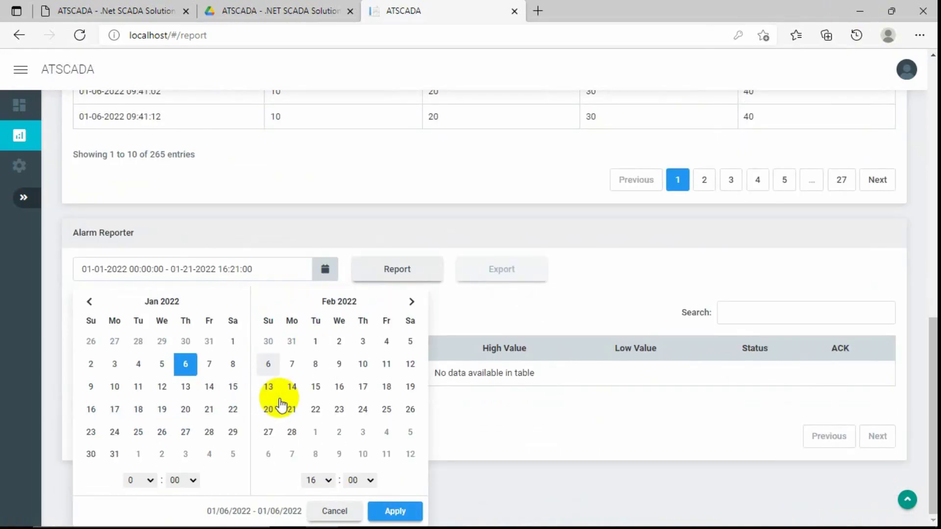
left_click(318, 479)
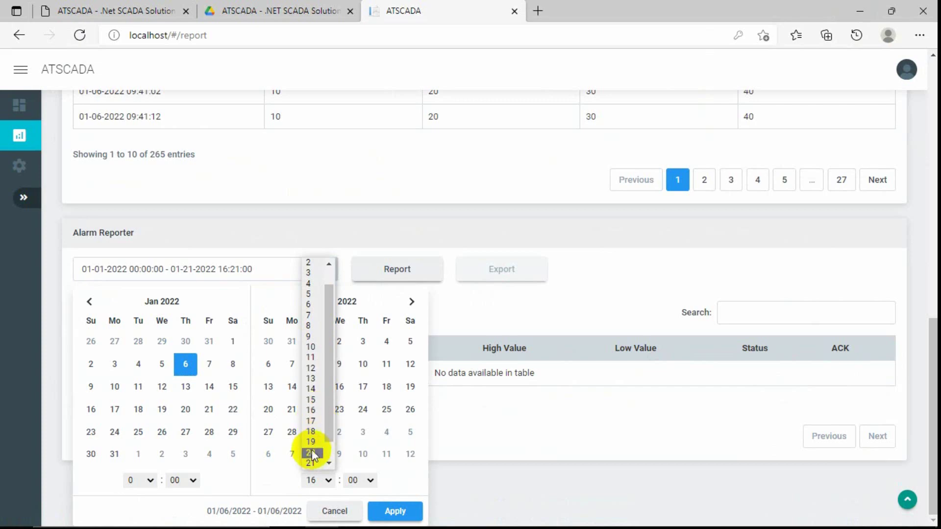
left_click(311, 452)
scroll(362, 462, "down", 1)
left_click(377, 507)
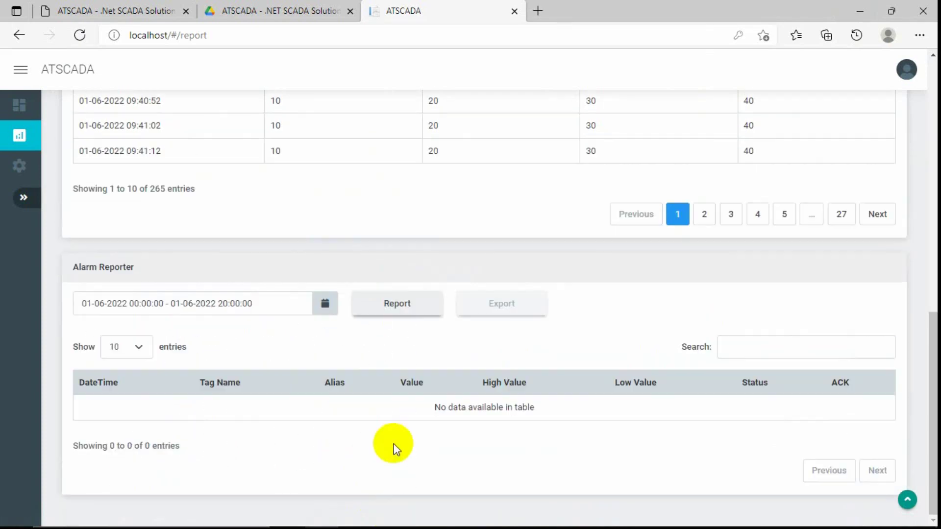
left_click(391, 314)
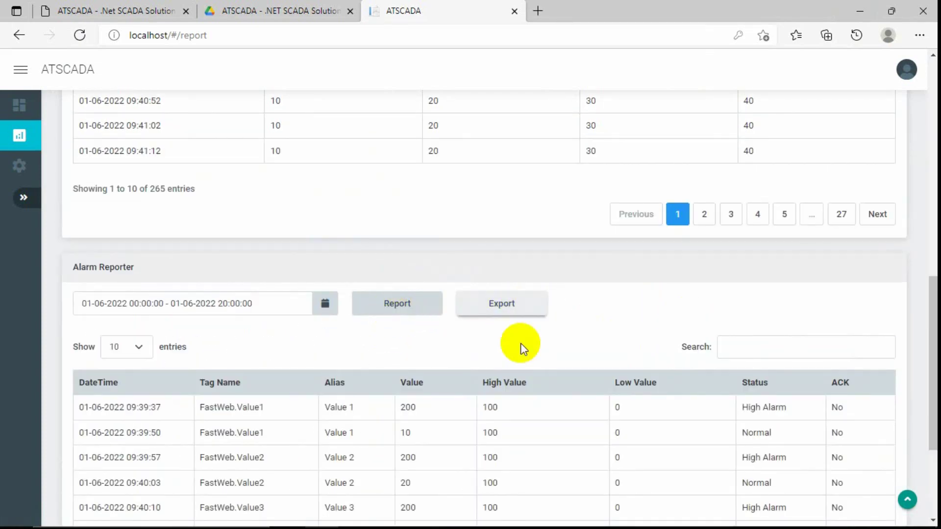
Export the alarm report and review the downloaded AlarmReport.xlsx workbook before closing it.
scroll(521, 340, "down", 3)
left_click(507, 141)
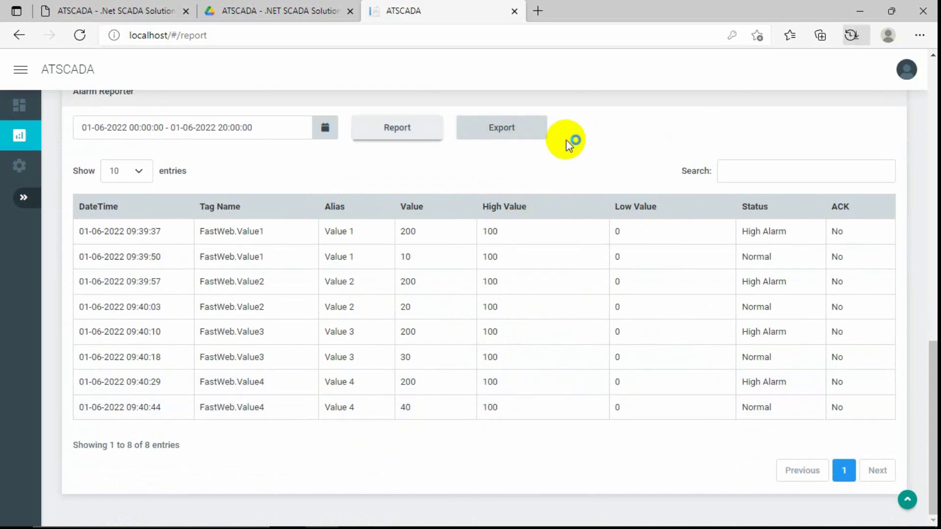
left_click(664, 96)
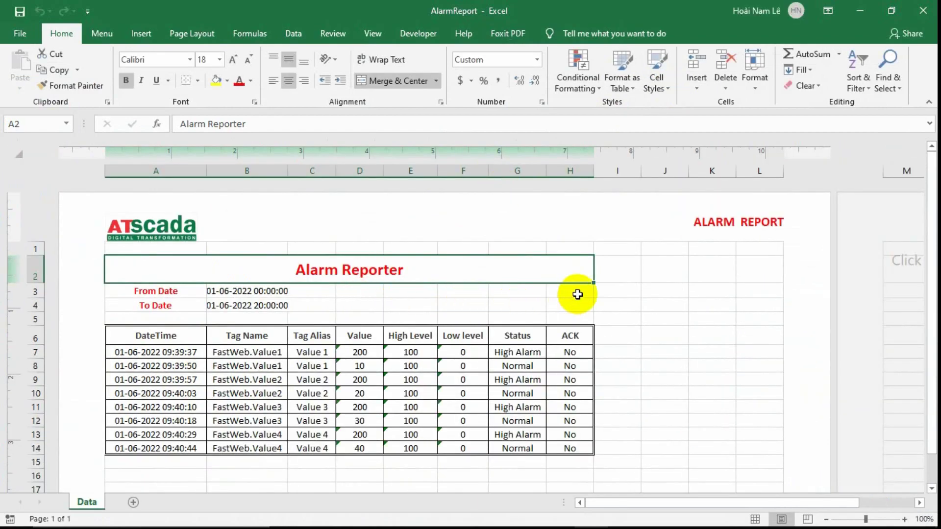
left_click(577, 294)
scroll(577, 294, "down", 3)
scroll(578, 294, "up", 3)
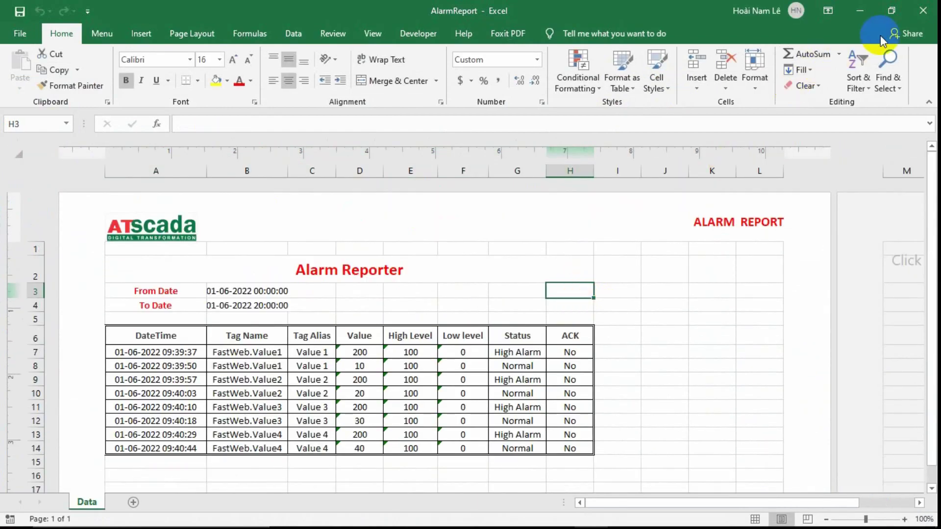
left_click(924, 11)
Close the downloads list and go back to the live Layout dashboard.
scroll(98, 245, "up", 3)
scroll(87, 237, "up", 1)
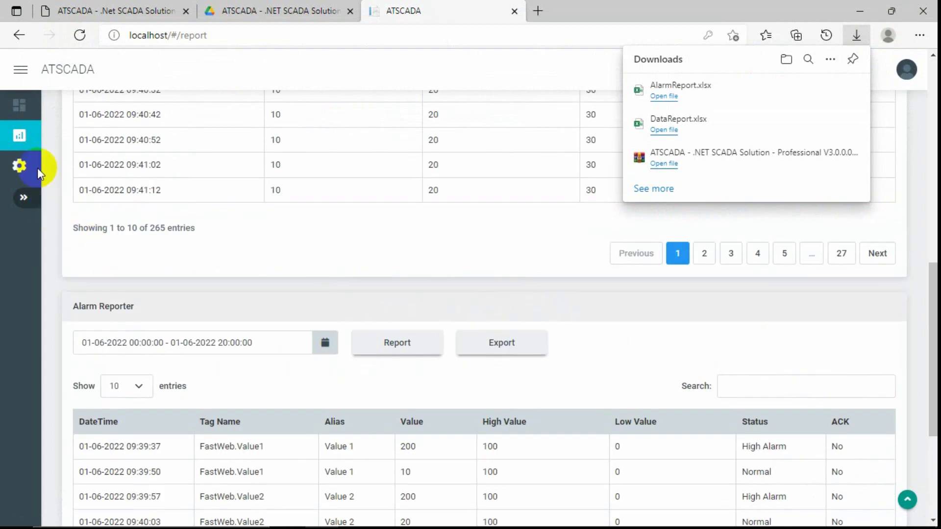
left_click(455, 241)
scroll(455, 242, "up", 6)
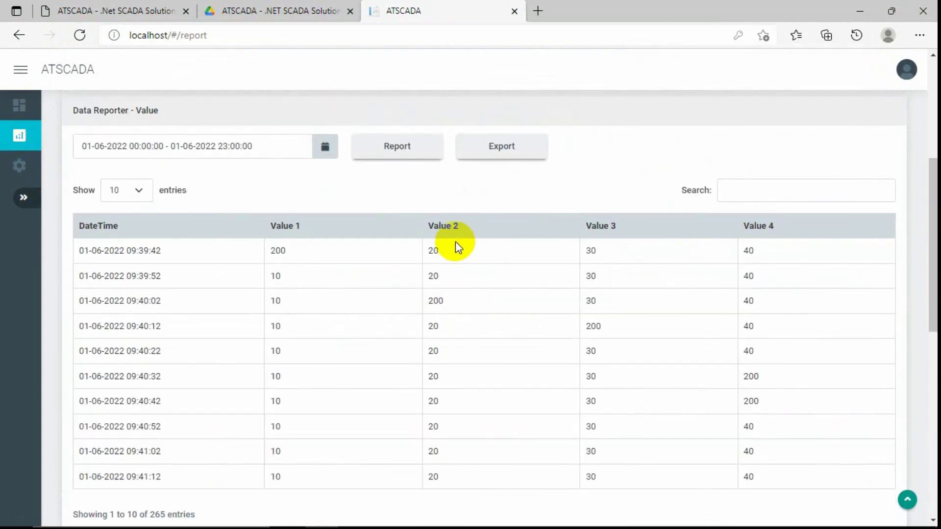
left_click(19, 107)
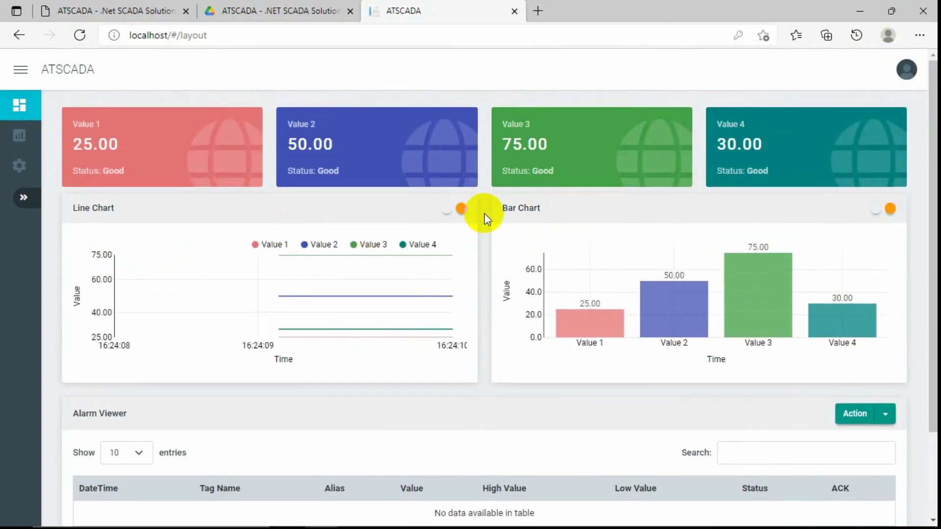
Expand the Line Chart to full page and restore it, twice.
mouse_move(308, 278)
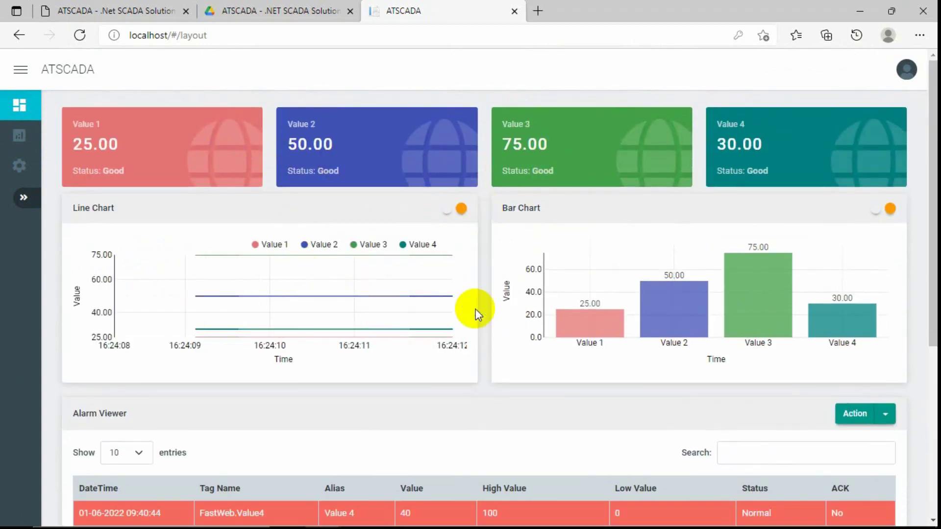
left_click(446, 208)
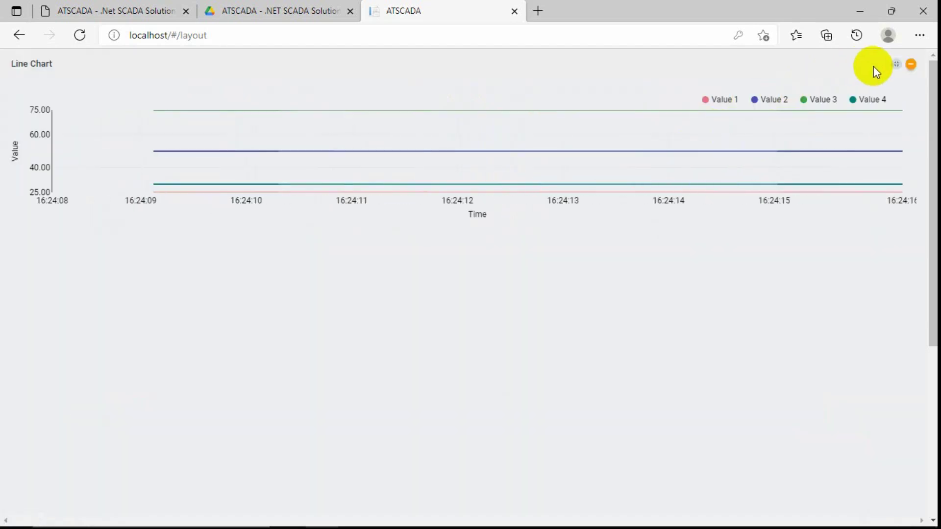
left_click(896, 65)
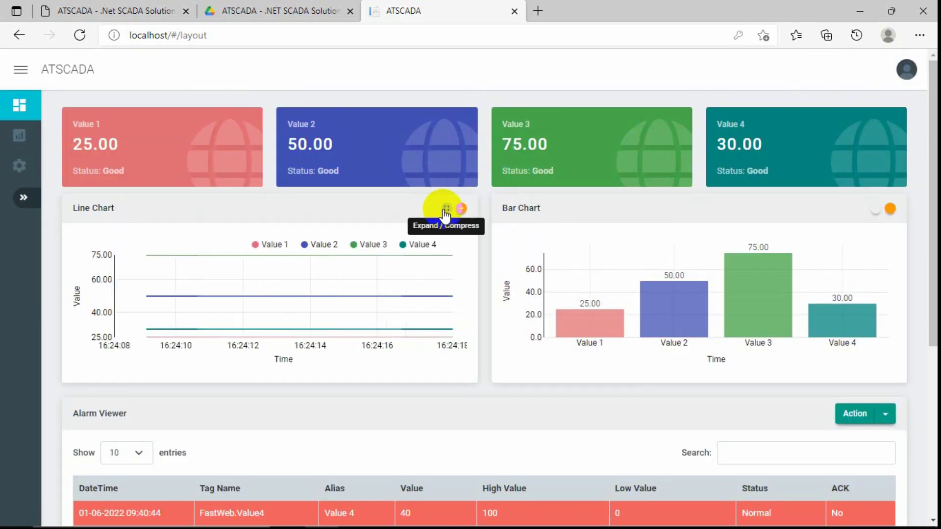
left_click(446, 208)
left_click(895, 65)
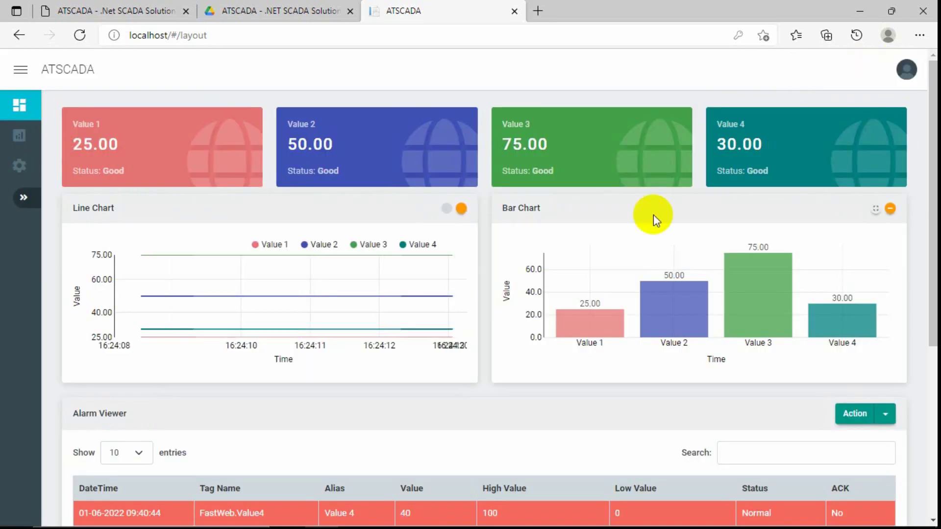
Mark all eight alarms Acknowledged, dismiss the success notification and minimise the browser.
scroll(513, 318, "down", 4)
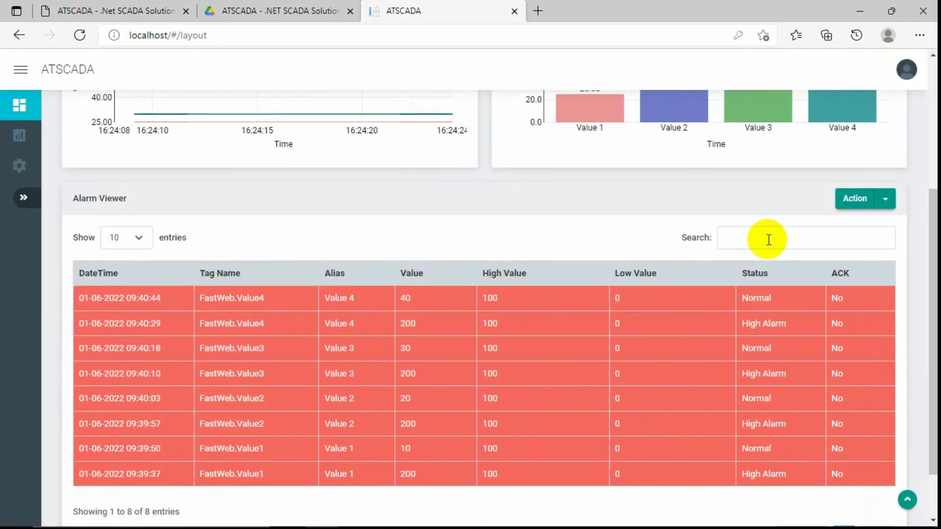
left_click(885, 198)
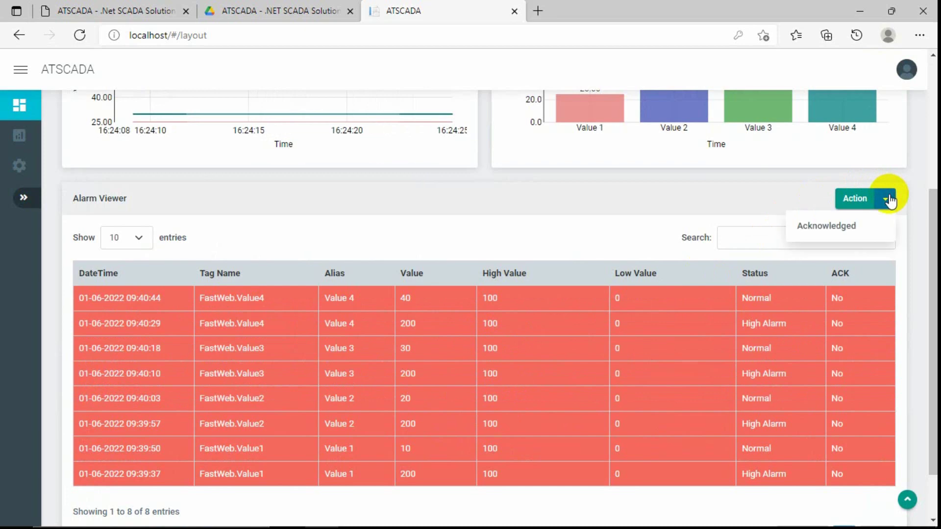
left_click(832, 223)
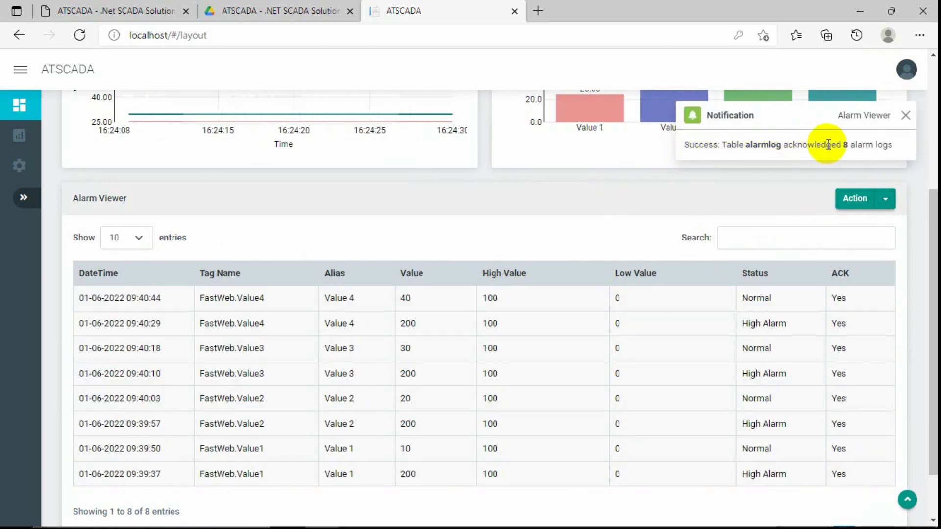
left_click_drag(841, 146, 894, 146)
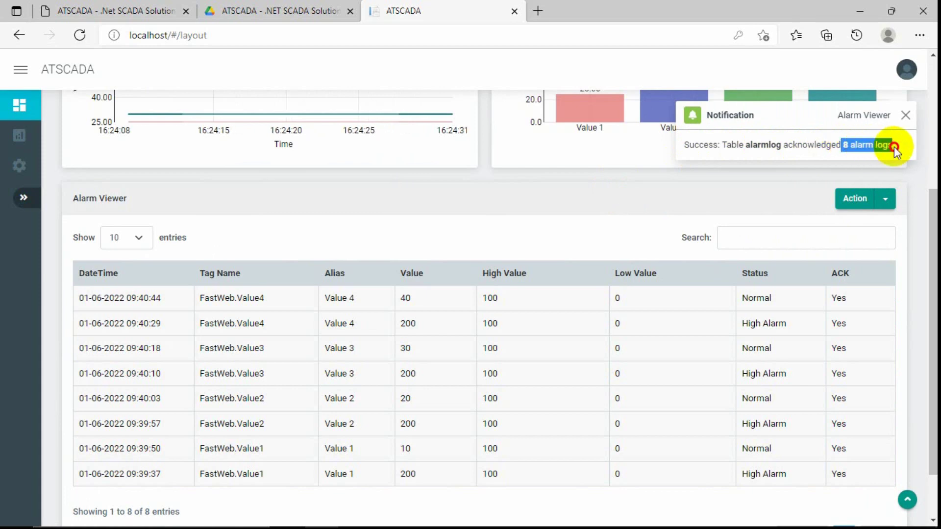
double_click(758, 145)
left_click(637, 198)
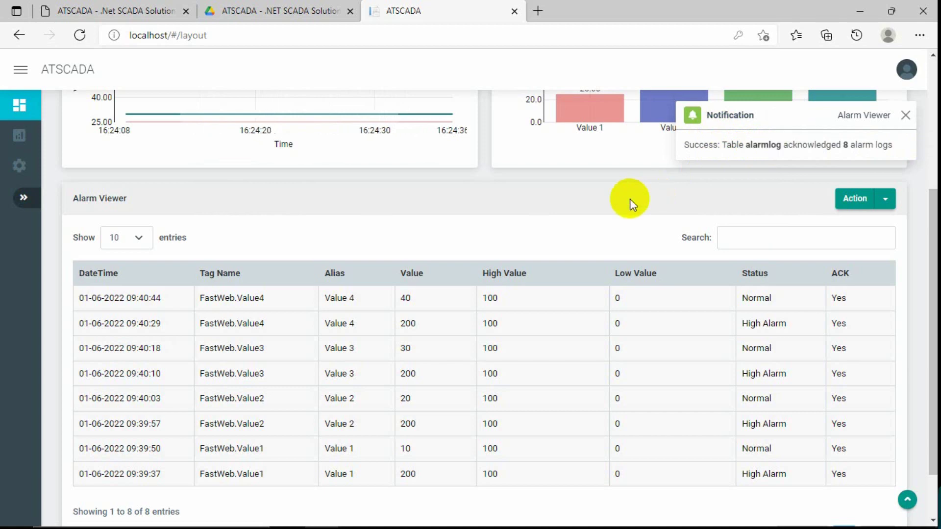
scroll(515, 220, "up", 5)
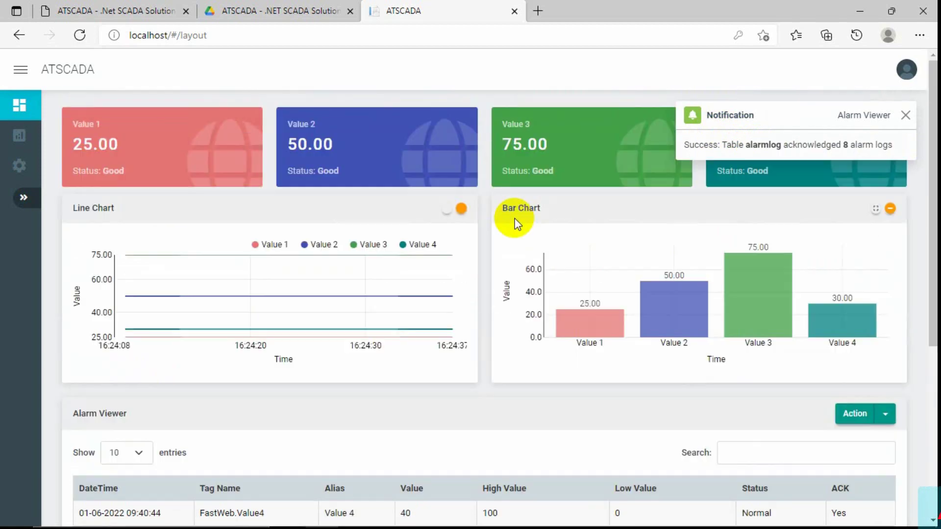
left_click(905, 116)
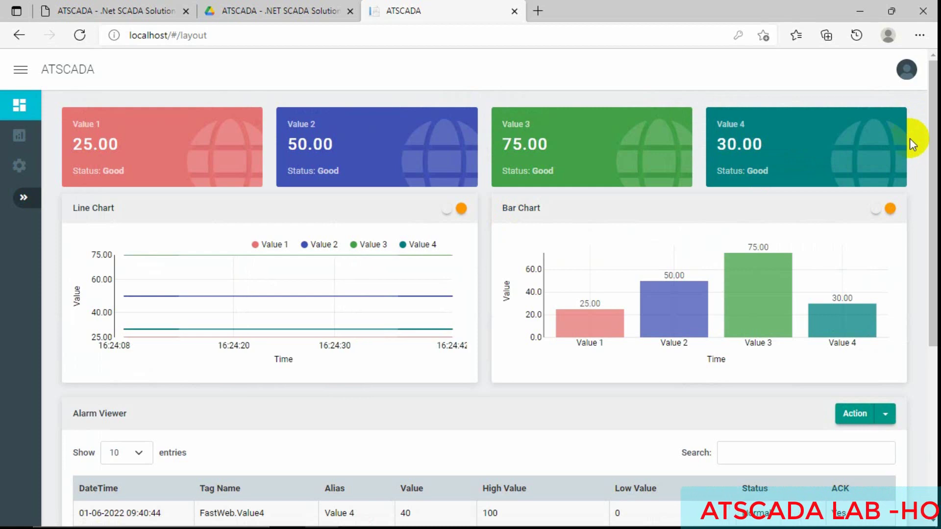
left_click(860, 11)
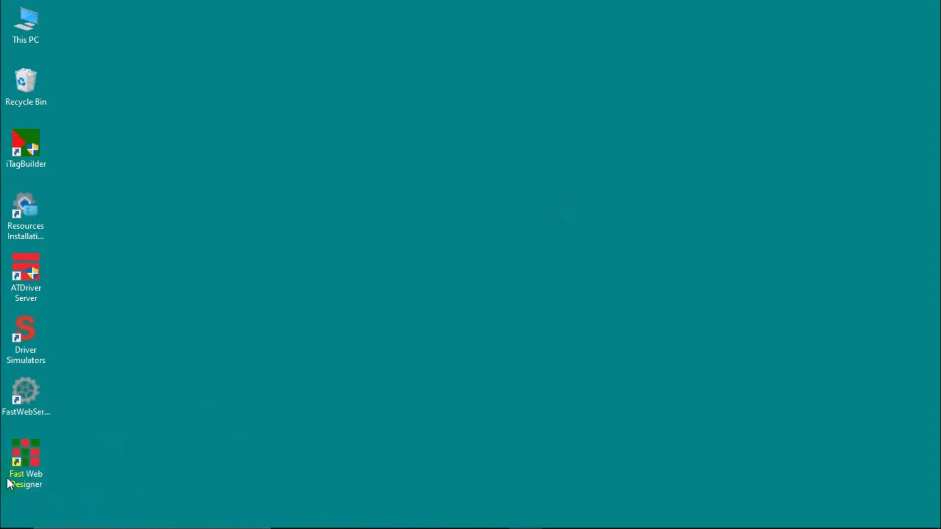
Run Fast Web Designer from its desktop shortcut as administrator.
right_click(33, 460)
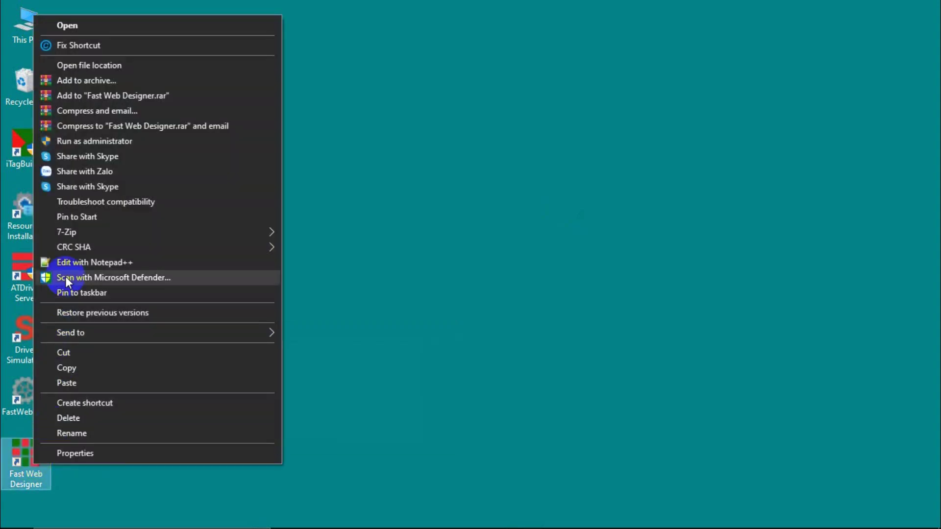
left_click(99, 143)
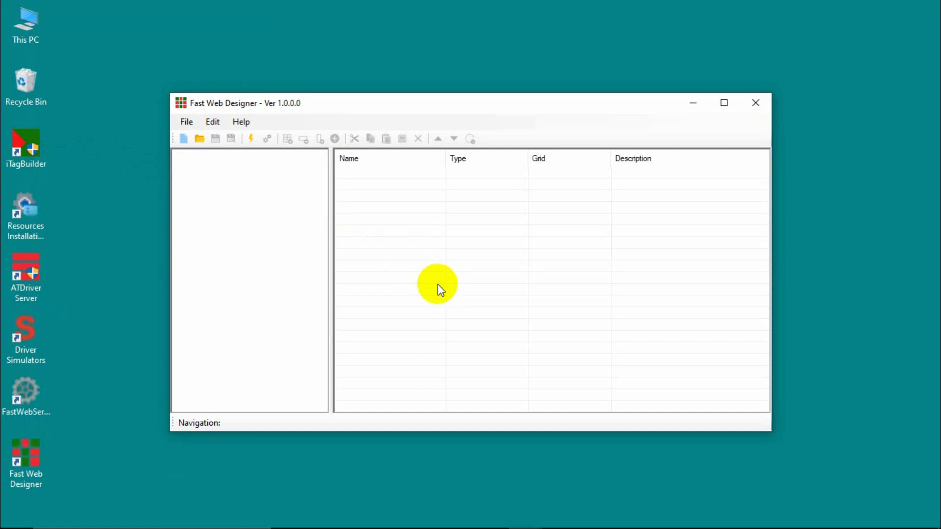
Maximise Fast Web Designer, browse its File and Edit menus, and open Help > Content.
left_click(725, 102)
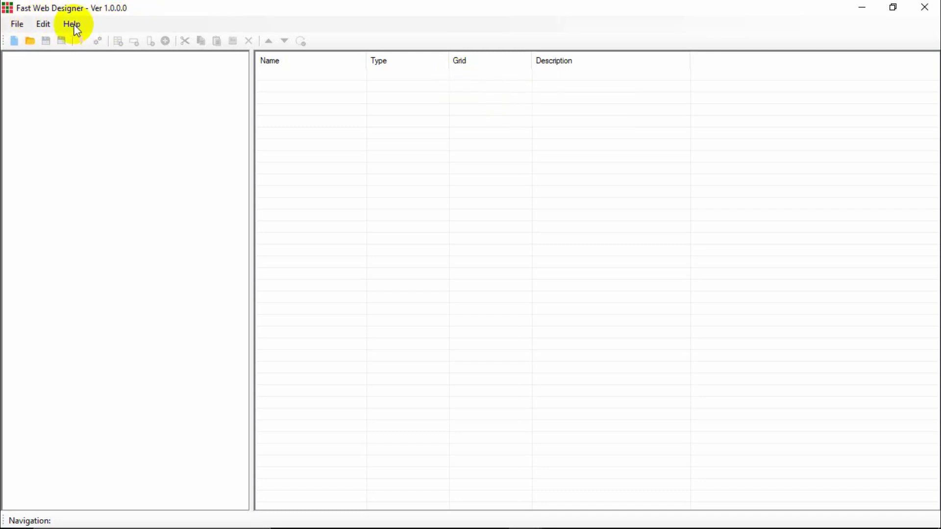
left_click(43, 26)
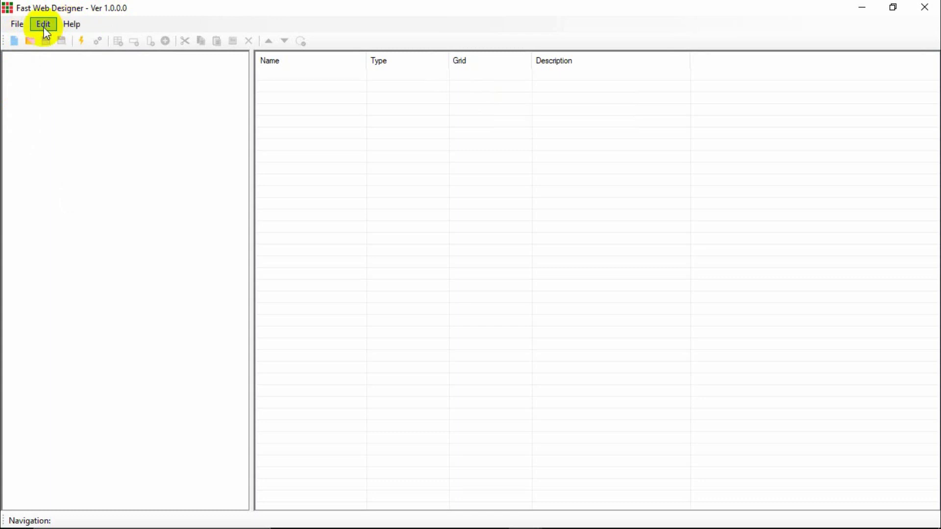
left_click(24, 25)
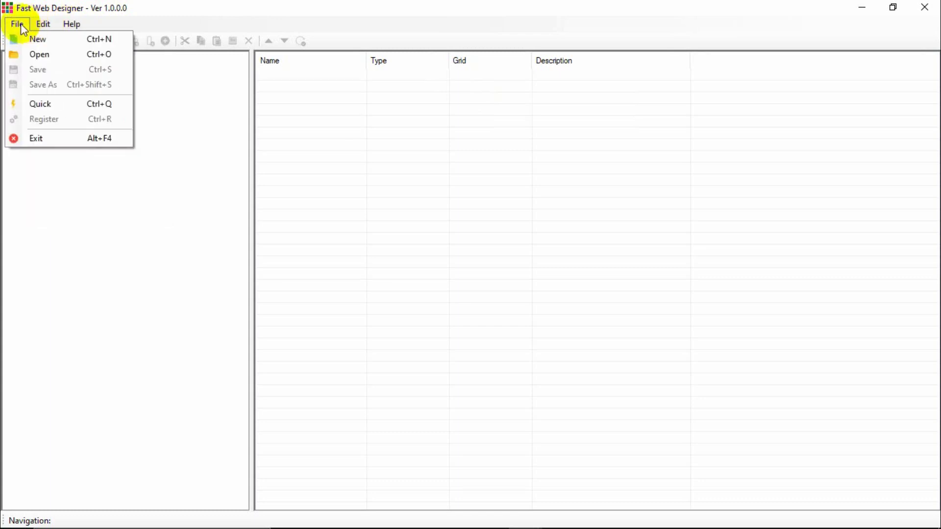
mouse_move(20, 24)
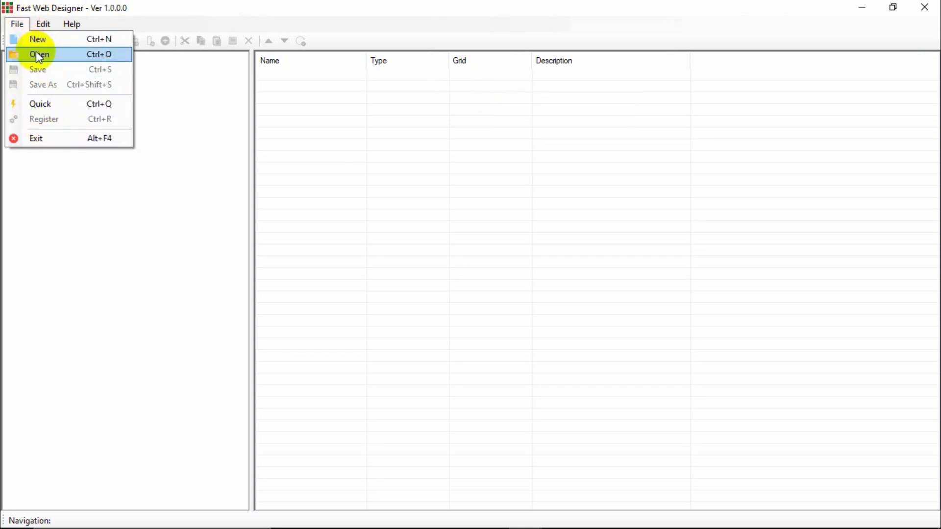
mouse_move(57, 26)
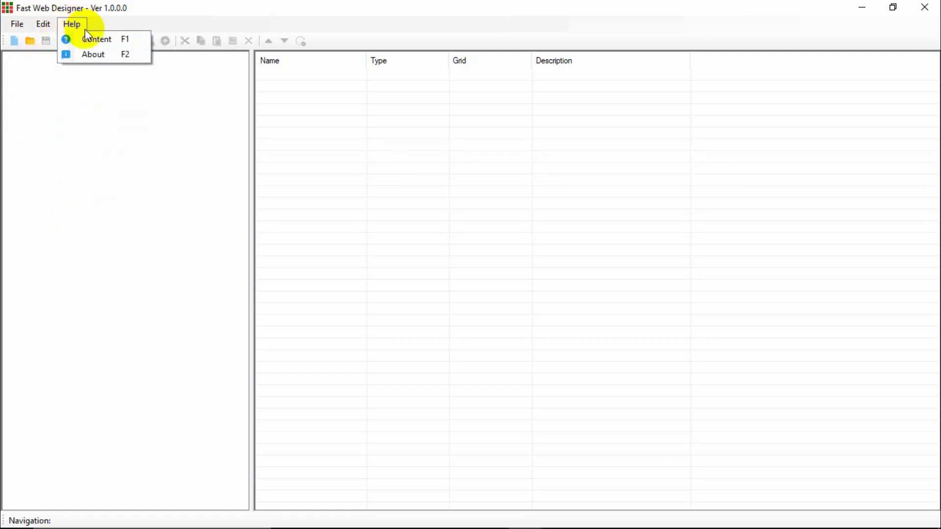
left_click(92, 38)
Back in the designer, view and close the Help > About version information.
mouse_move(437, 140)
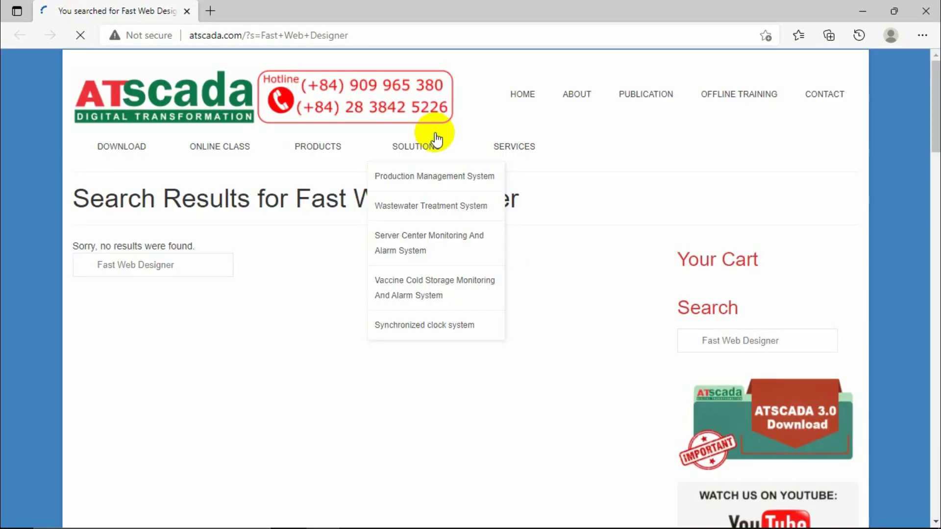
left_click(862, 11)
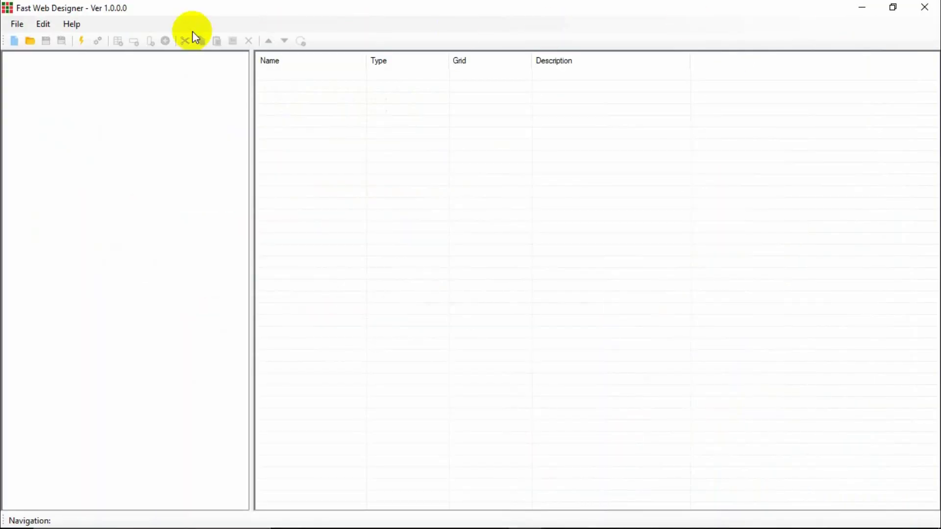
left_click(81, 25)
left_click(99, 54)
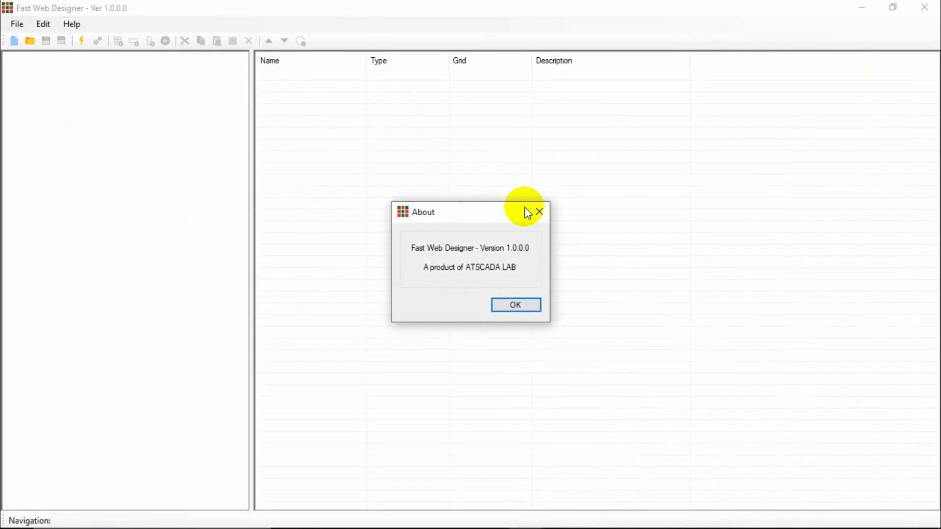
left_click(540, 212)
Reopen the online help, close the two duplicate help tabs and minimise the browser.
left_click(72, 25)
left_click(254, 69)
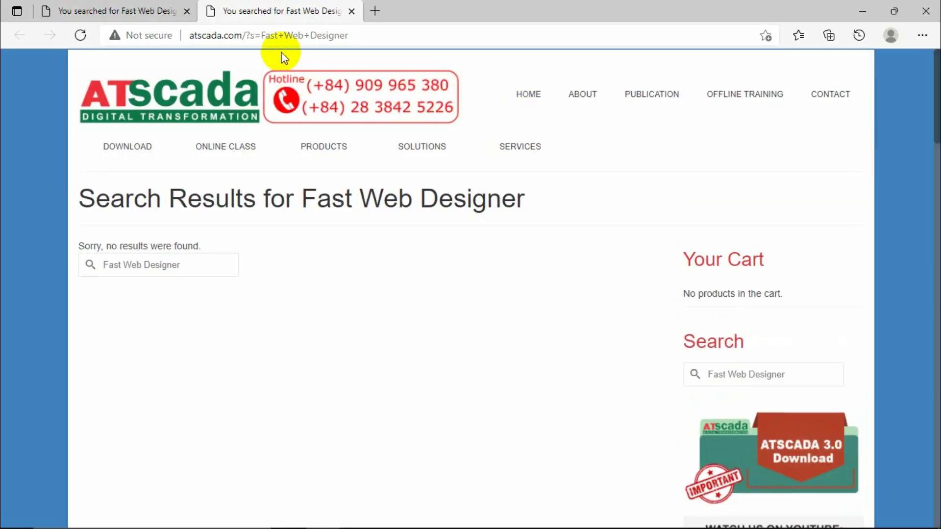
left_click(863, 10)
left_click(72, 25)
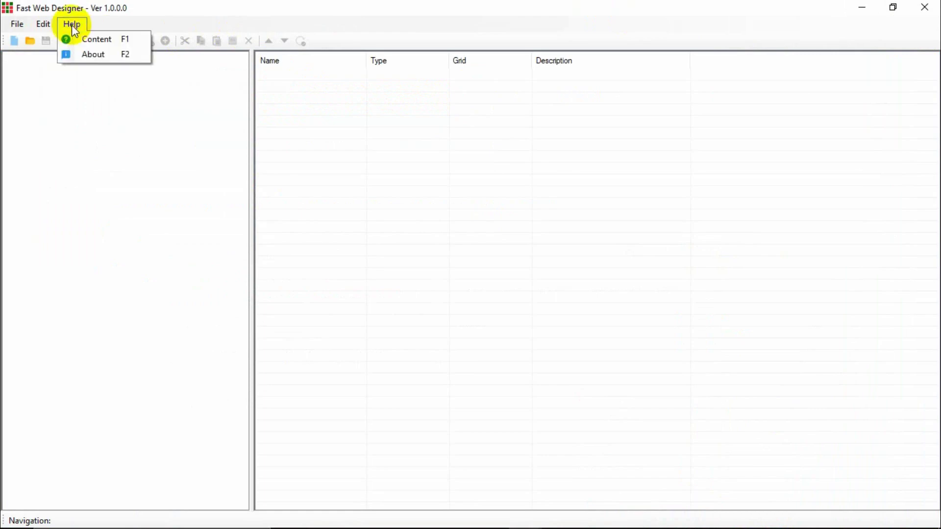
left_click(93, 40)
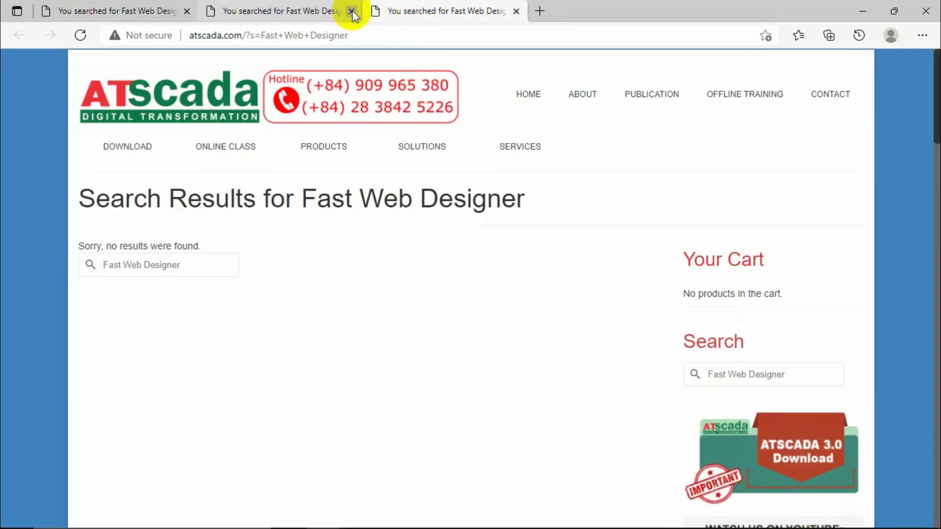
left_click(351, 11)
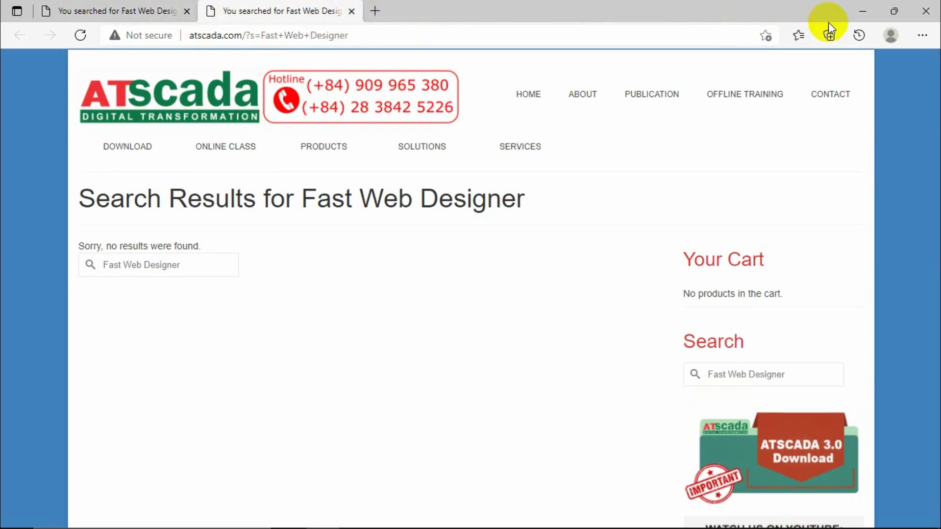
left_click(352, 11)
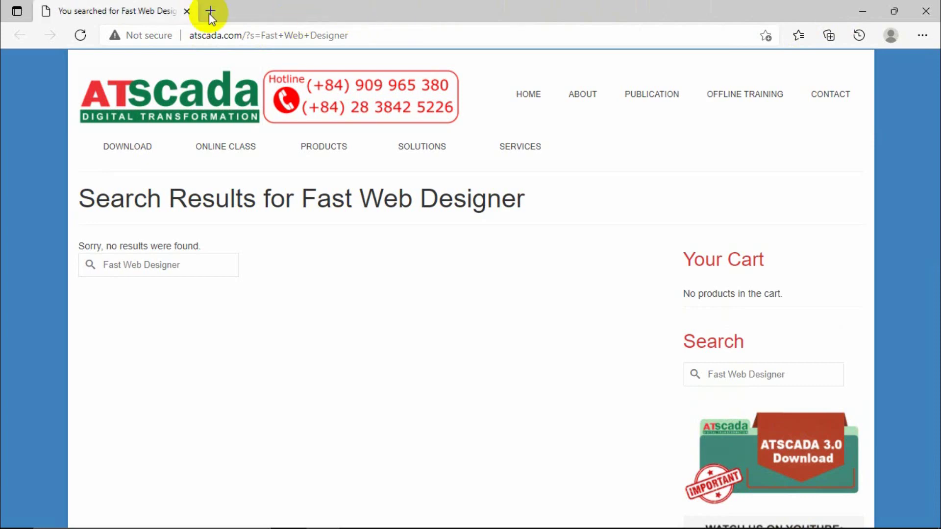
left_click(863, 11)
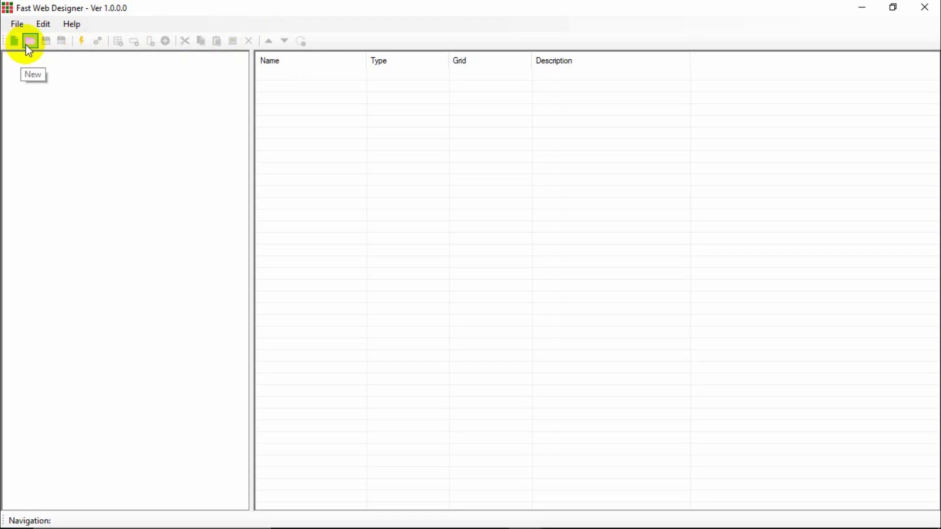
left_click(17, 33)
mouse_move(72, 24)
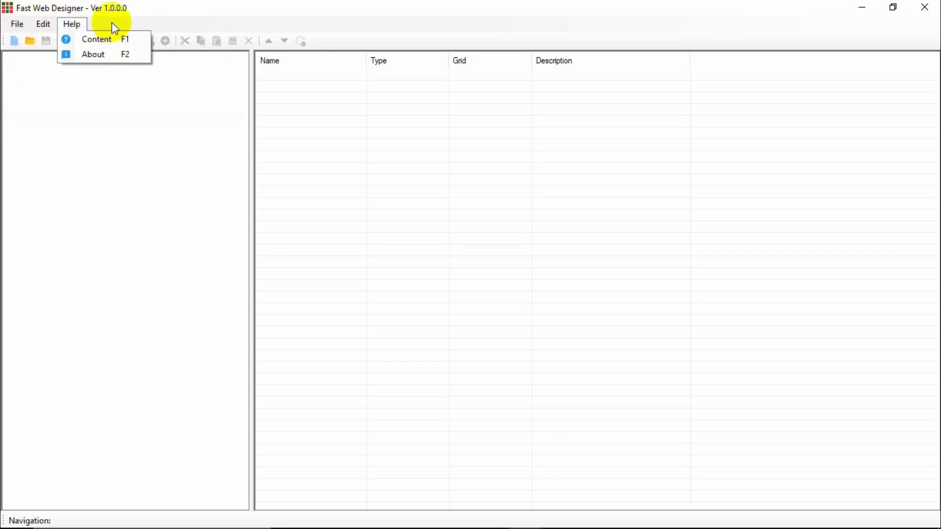
left_click(151, 20)
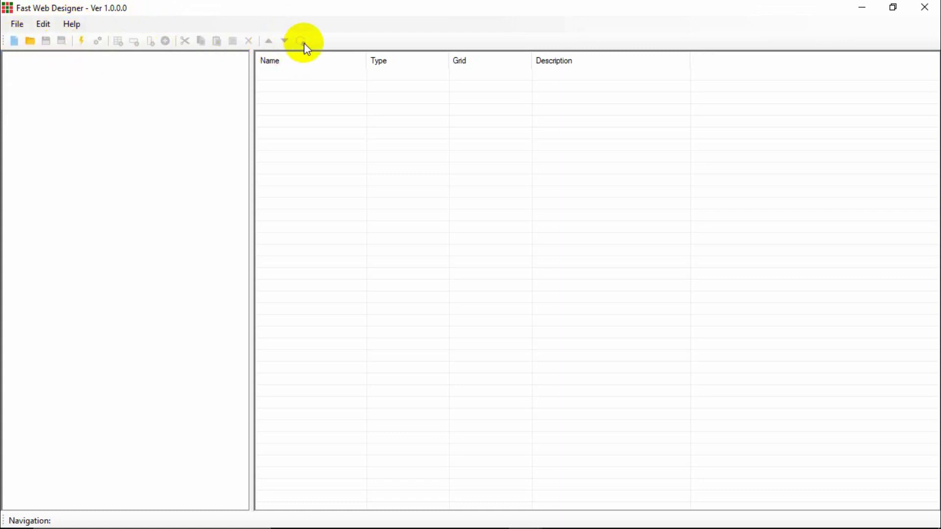
left_click(17, 26)
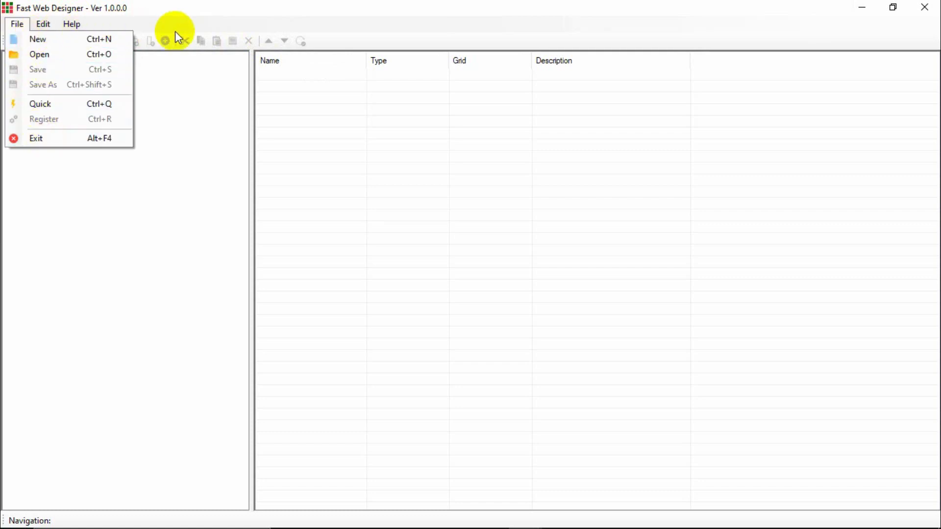
left_click(201, 25)
left_click(11, 23)
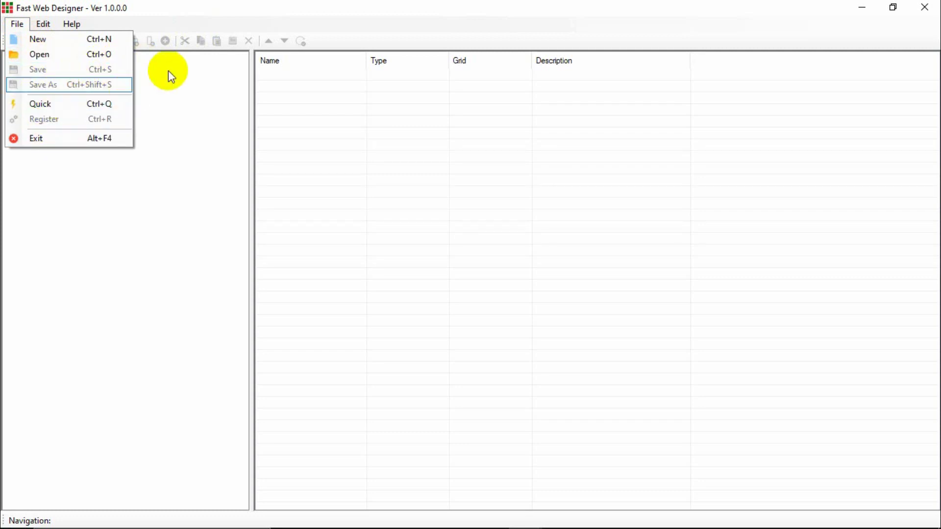
left_click(284, 27)
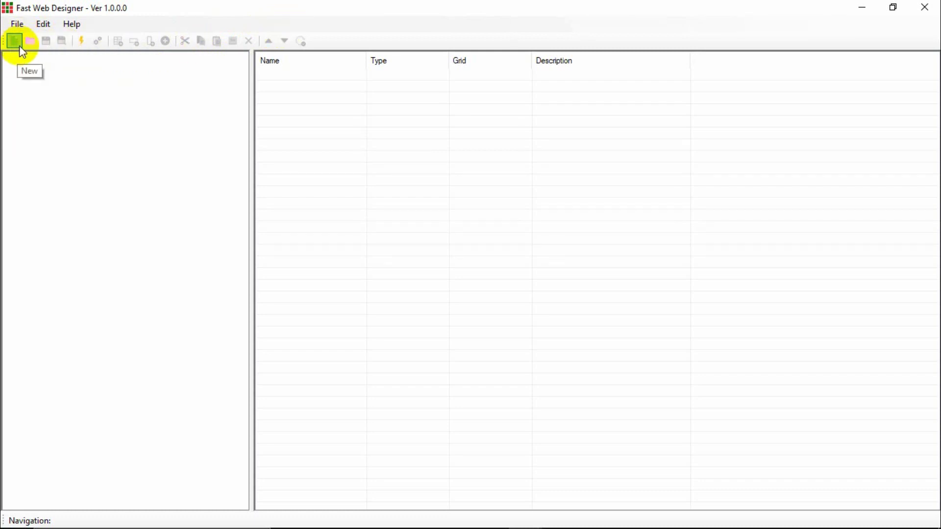
left_click(43, 25)
mouse_move(16, 25)
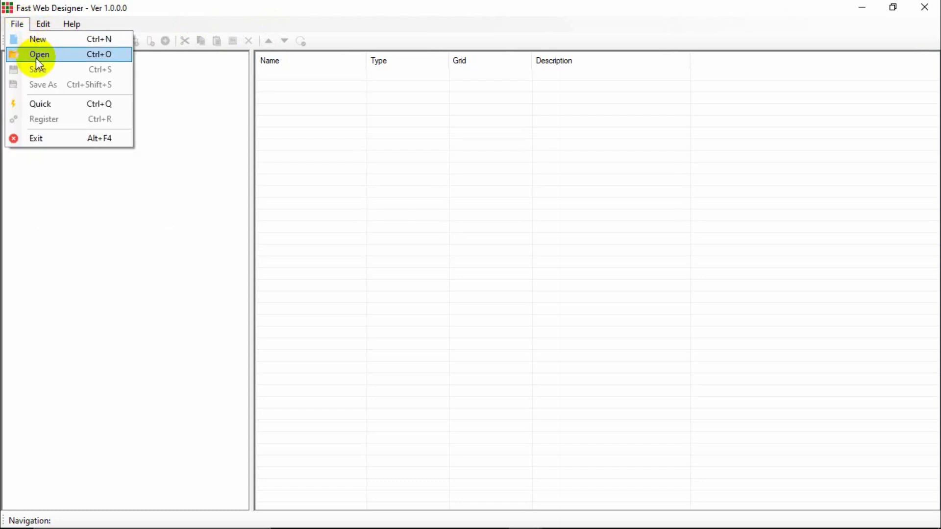
left_click(192, 22)
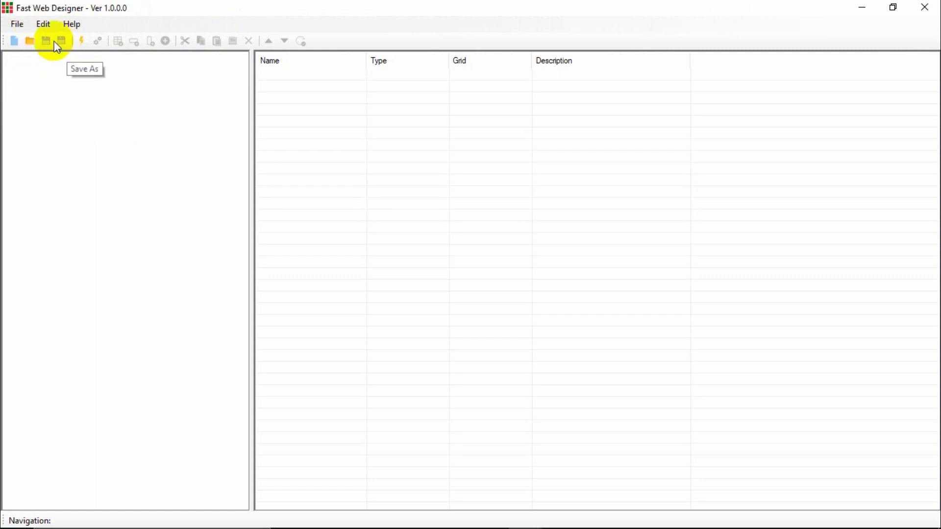
left_click(42, 25)
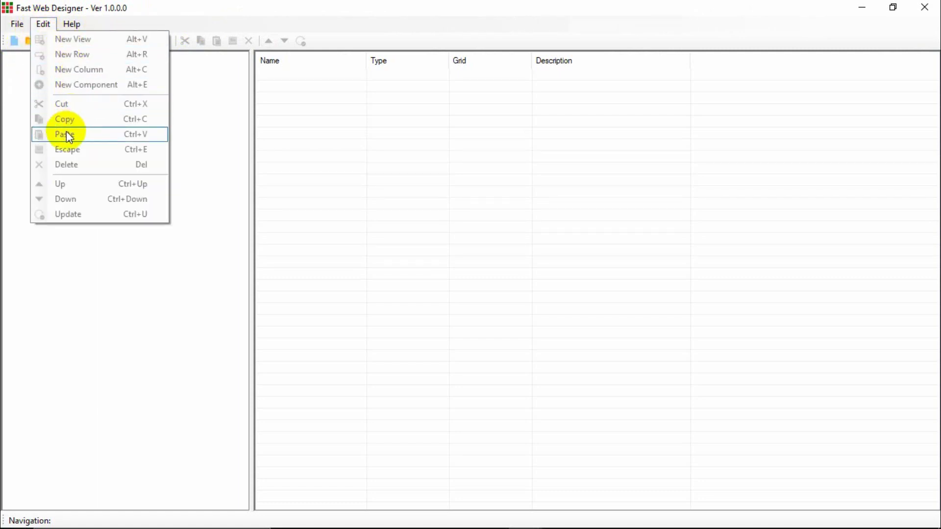
left_click(211, 21)
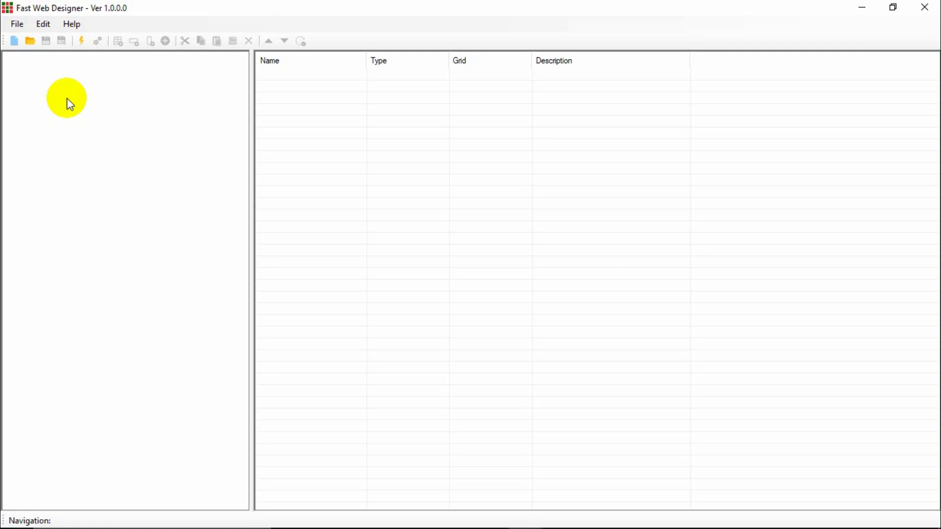
Start a new project, declining to save the current unsaved one.
left_click(15, 41)
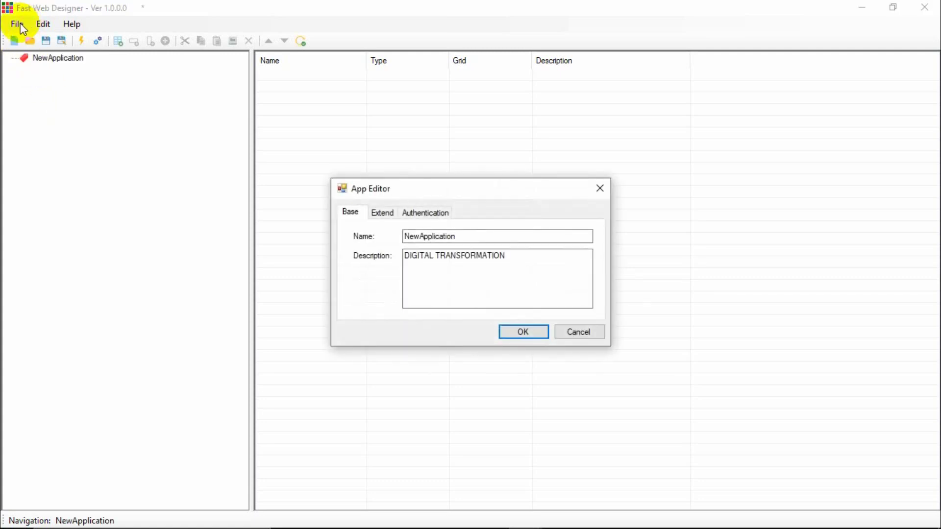
left_click(598, 191)
left_click(16, 24)
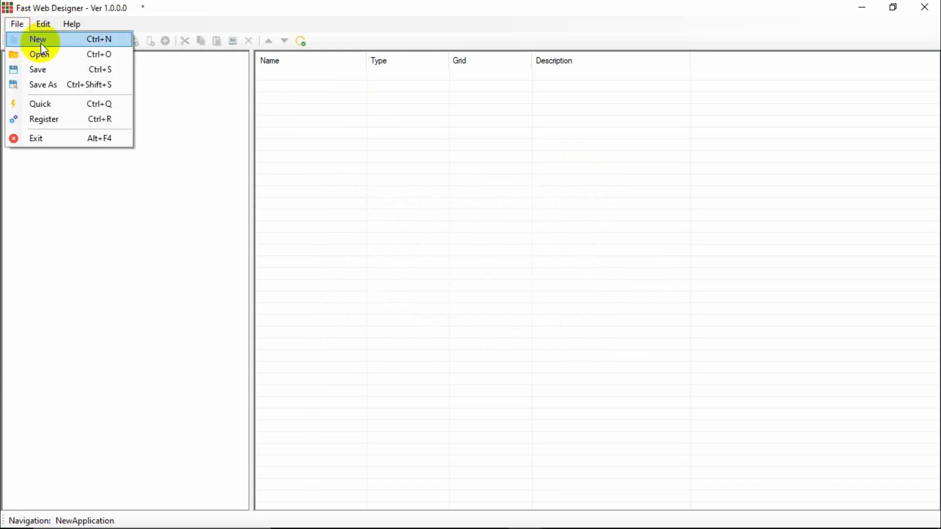
left_click(39, 40)
left_click(513, 323)
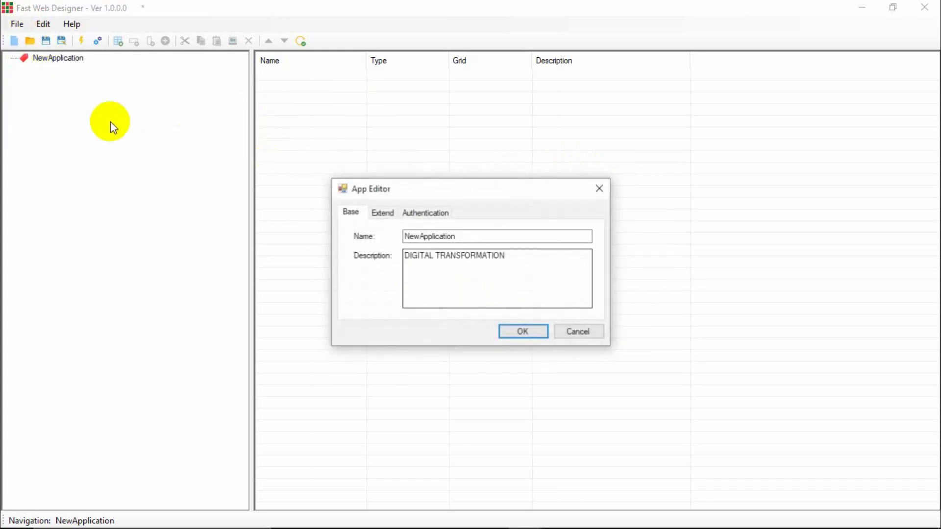
left_click(569, 332)
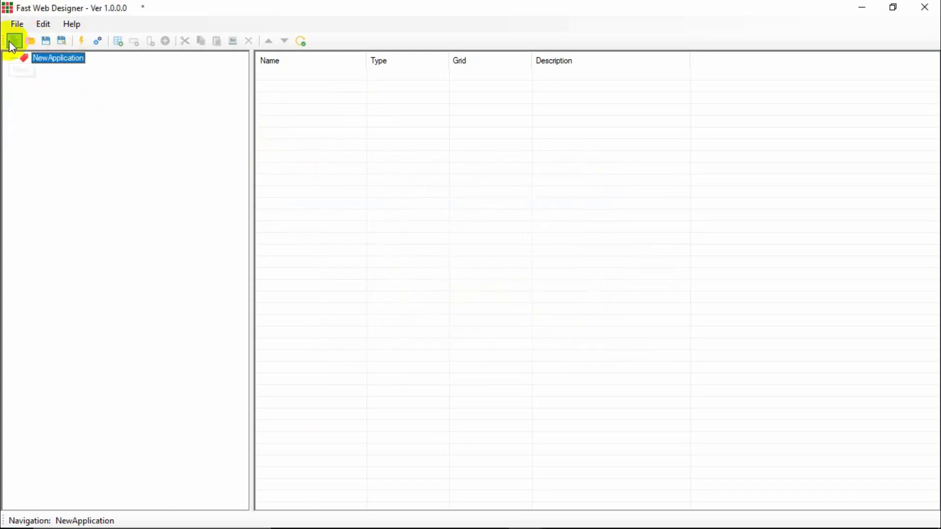
left_click(10, 43)
left_click(514, 322)
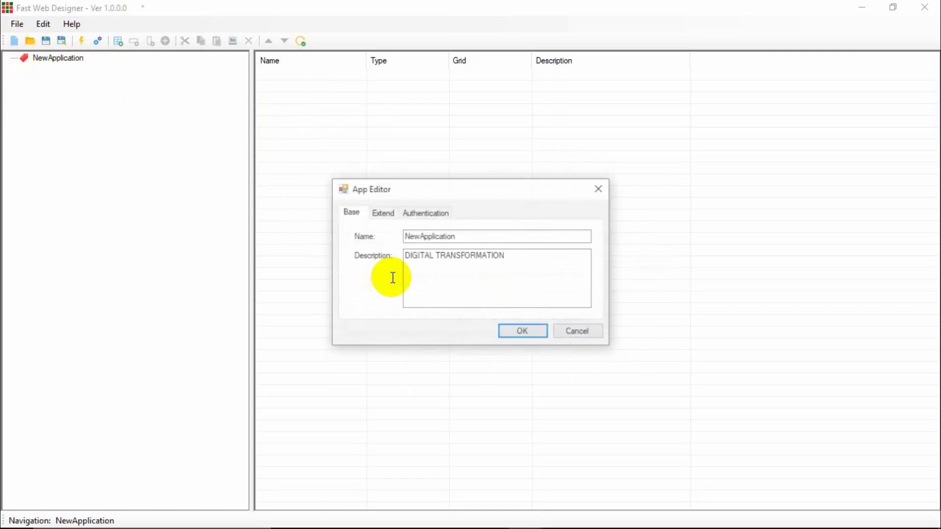
Review the App Editor's Base, Extend and Authentication tabs and accept the default settings.
left_click(382, 213)
left_click(425, 212)
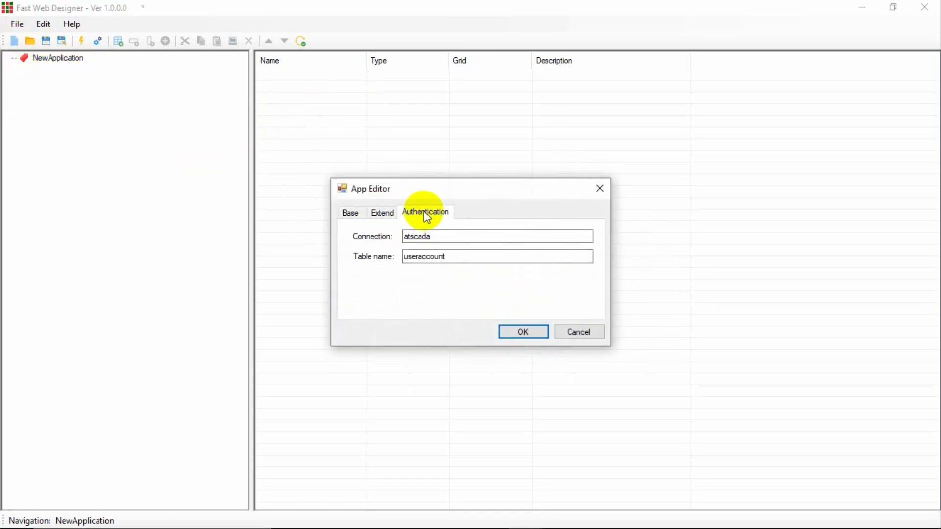
left_click(384, 213)
left_click(352, 213)
left_click(384, 213)
left_click(422, 213)
left_click(387, 215)
left_click(349, 212)
left_click(380, 213)
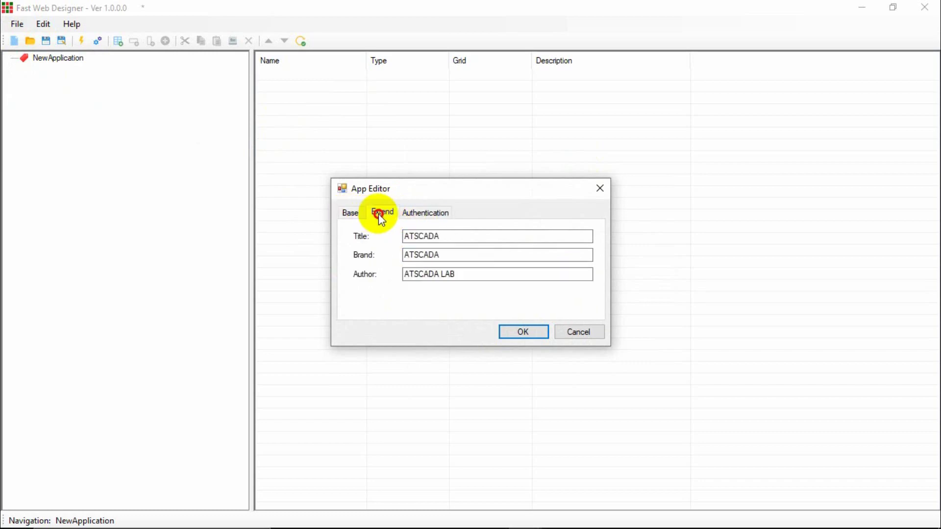
left_click(412, 214)
left_click(395, 213)
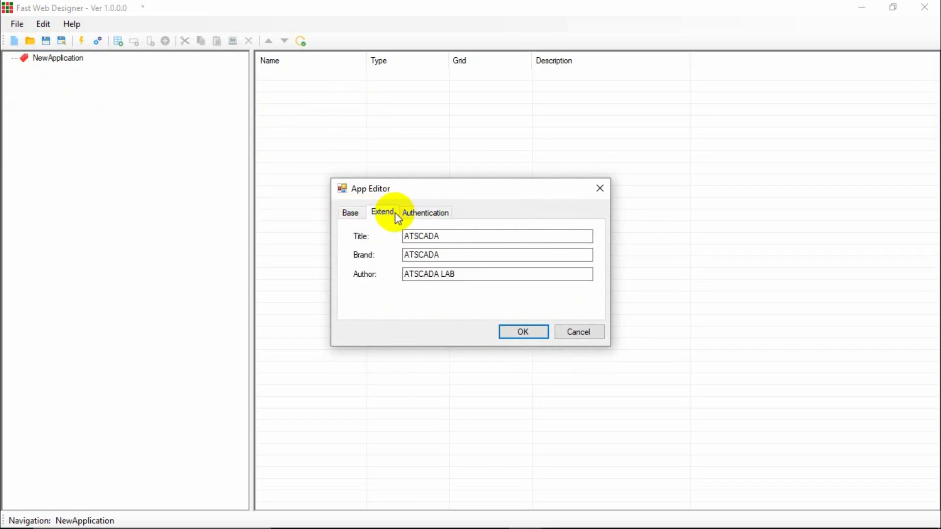
left_click(343, 212)
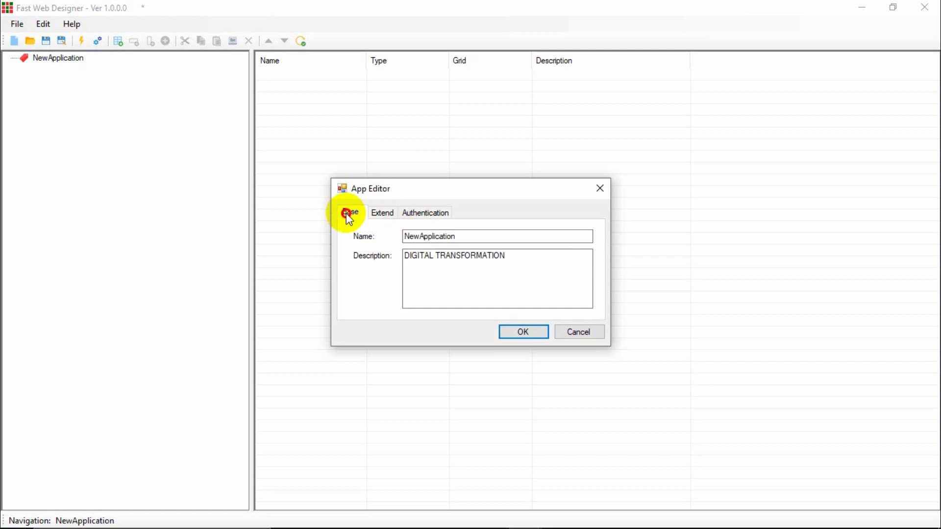
left_click(379, 216)
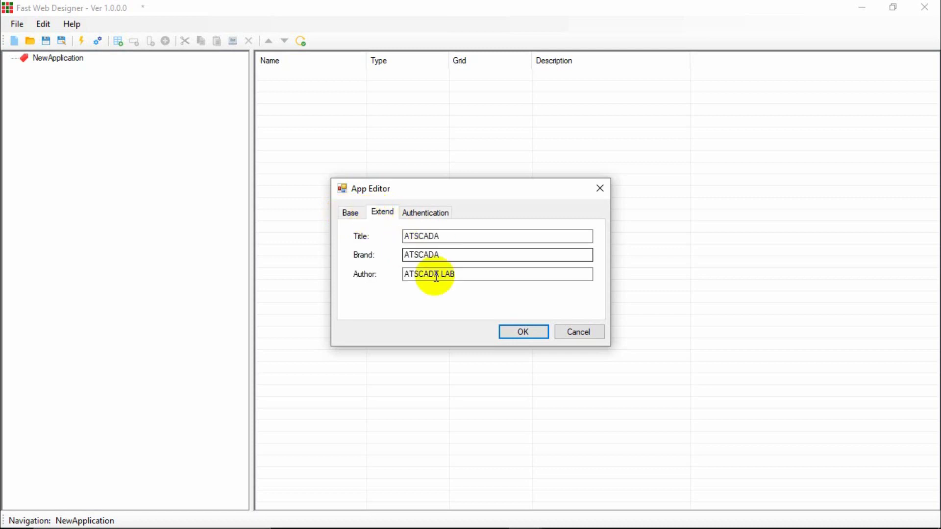
left_click(522, 332)
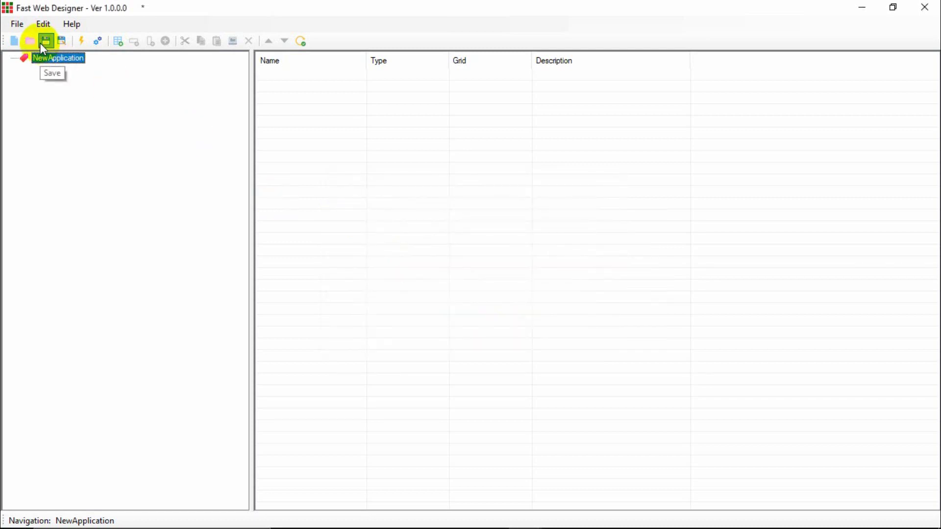
left_click(46, 41)
left_click(455, 25)
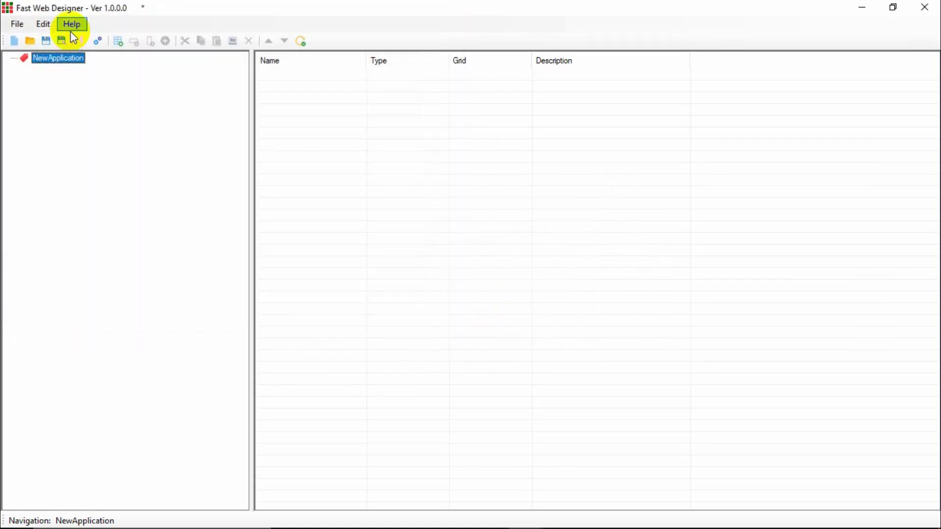
left_click(30, 41)
left_click(602, 241)
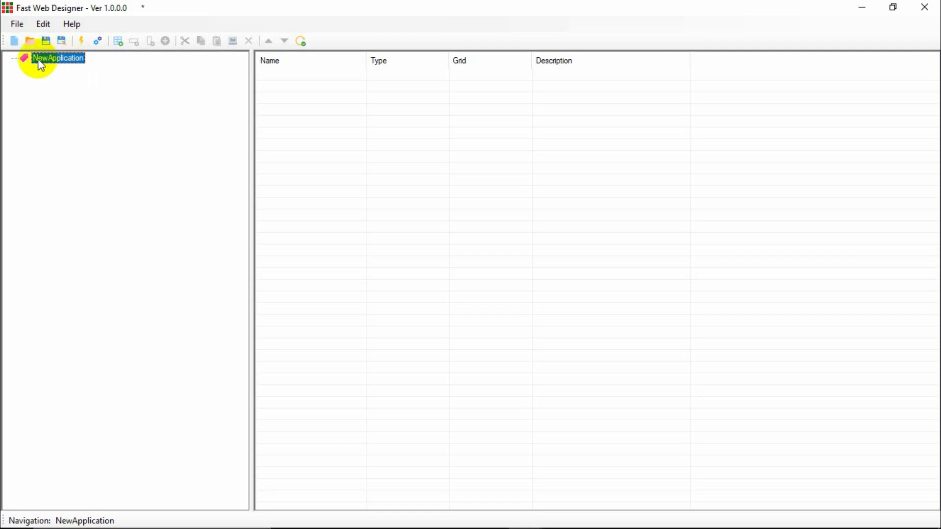
Add the first view, NewView, under NewApplication.
left_click(117, 41)
left_click(520, 358)
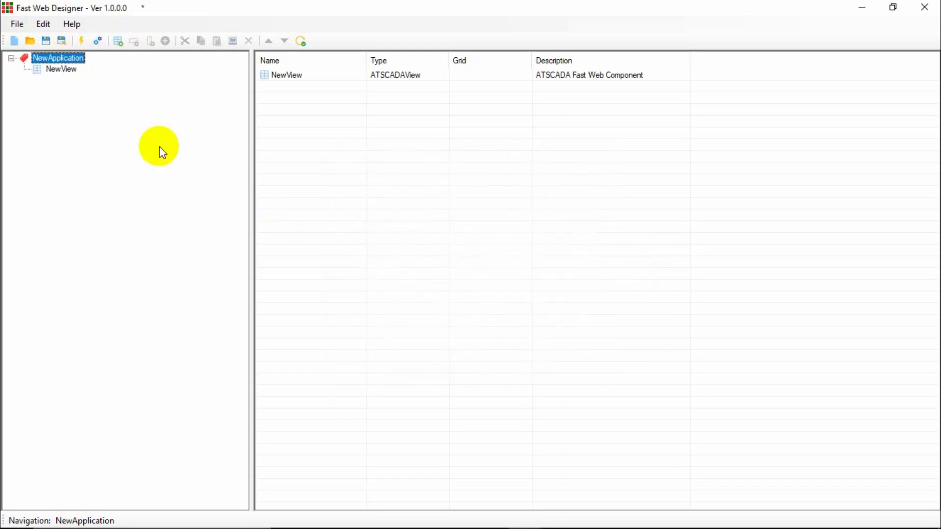
left_click(61, 72)
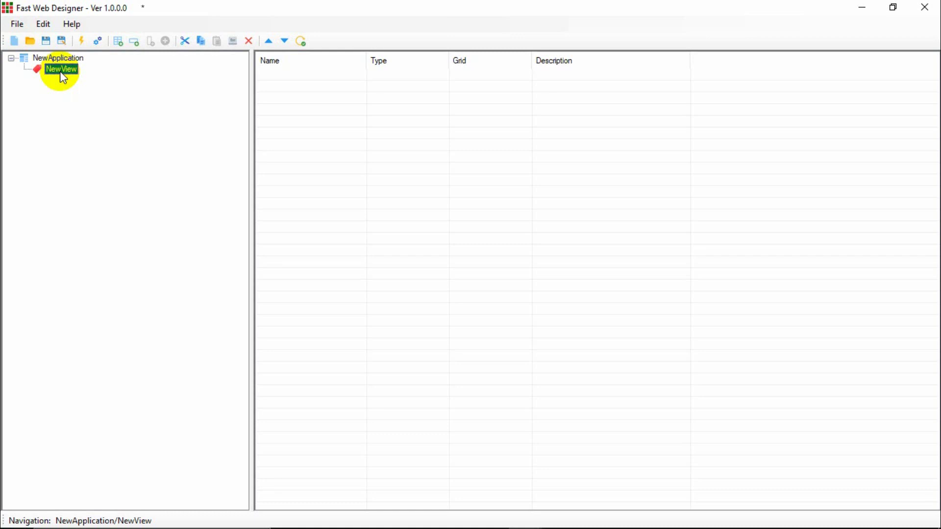
left_click(65, 57)
left_click(67, 71)
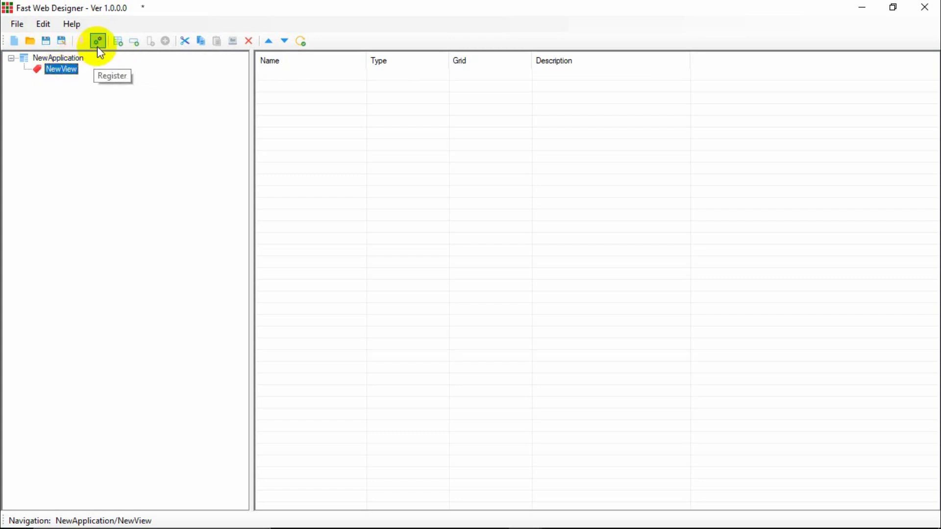
Add a second NewView and switch between the two views in the tree.
left_click(116, 47)
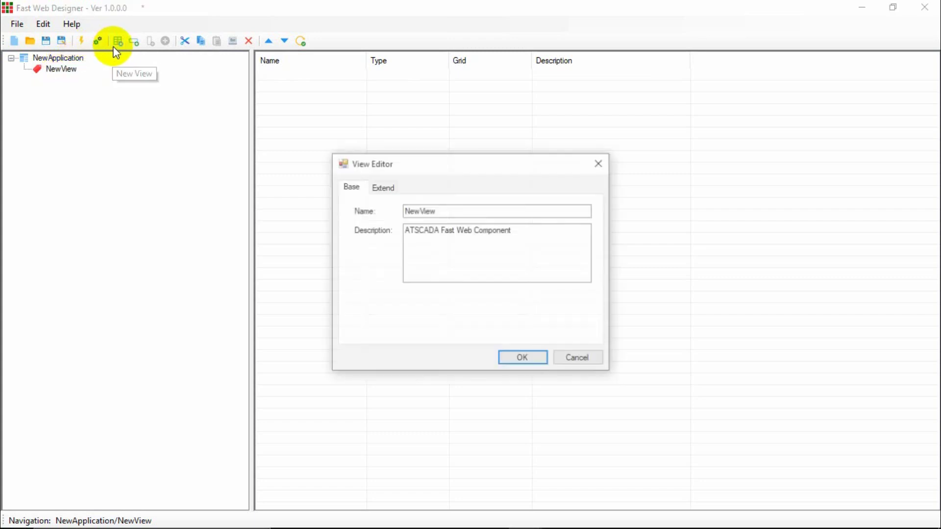
left_click(524, 359)
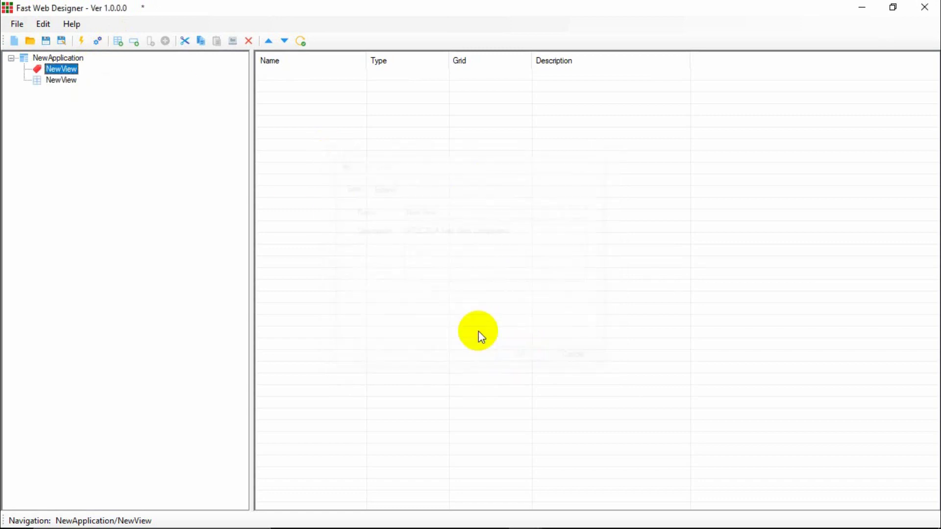
left_click(63, 69)
left_click(66, 80)
left_click(65, 69)
left_click(63, 80)
left_click(64, 70)
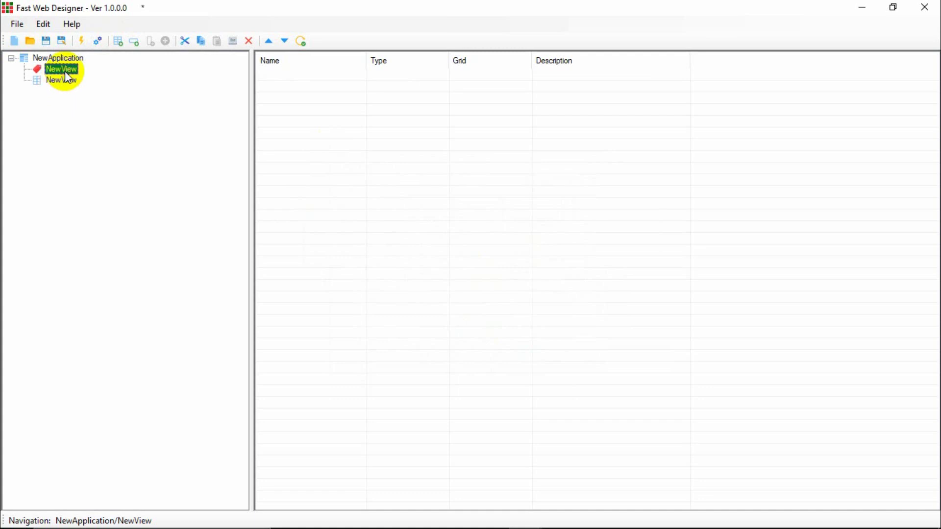
left_click(62, 58)
left_click(63, 70)
left_click(61, 81)
left_click(61, 79)
left_click(61, 70)
left_click(61, 79)
left_click(62, 70)
left_click(61, 79)
left_click(60, 58)
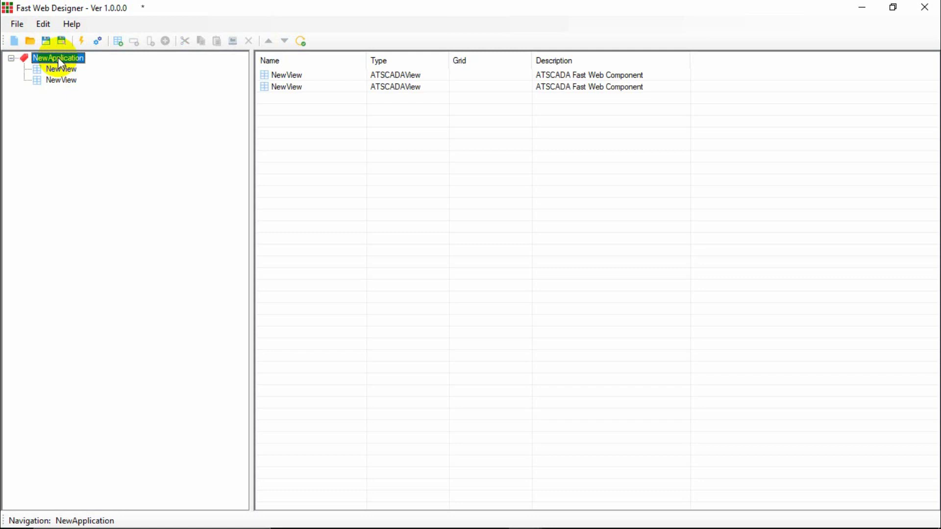
left_click(61, 69)
left_click(67, 80)
left_click(73, 70)
left_click(63, 69)
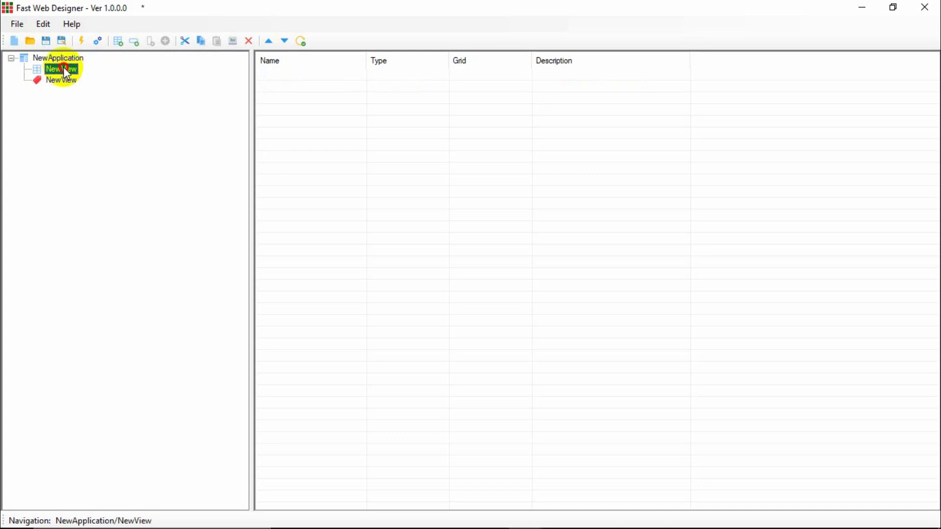
left_click(62, 58)
left_click(63, 72)
left_click(61, 80)
left_click(63, 73)
left_click(64, 80)
left_click(66, 71)
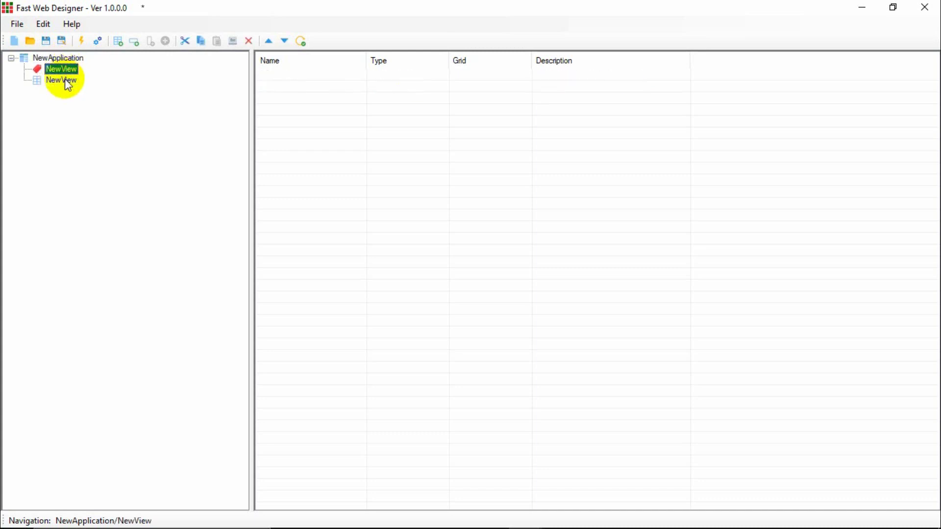
left_click(66, 81)
left_click(65, 72)
left_click(65, 78)
left_click(68, 72)
Add three NewRow rows under the first NewView, cancelling an accidental new view.
left_click(134, 41)
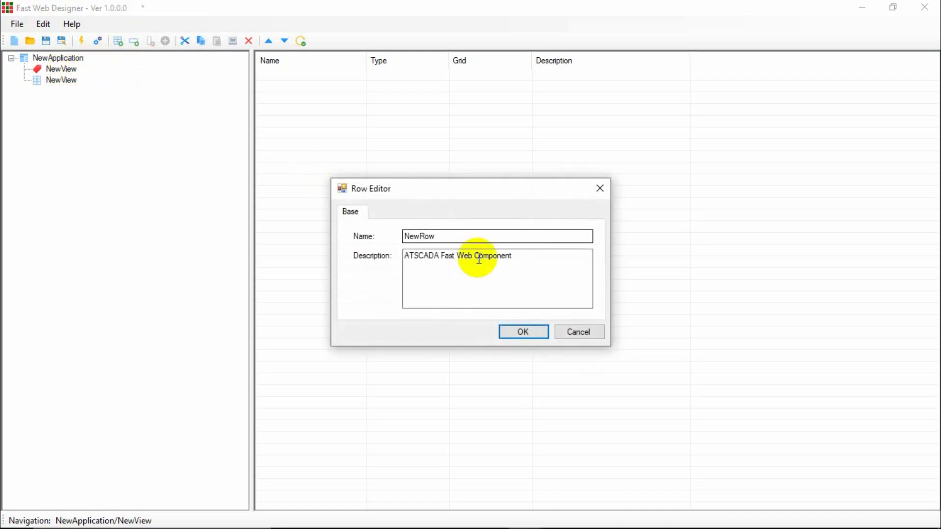
left_click(512, 332)
left_click(80, 83)
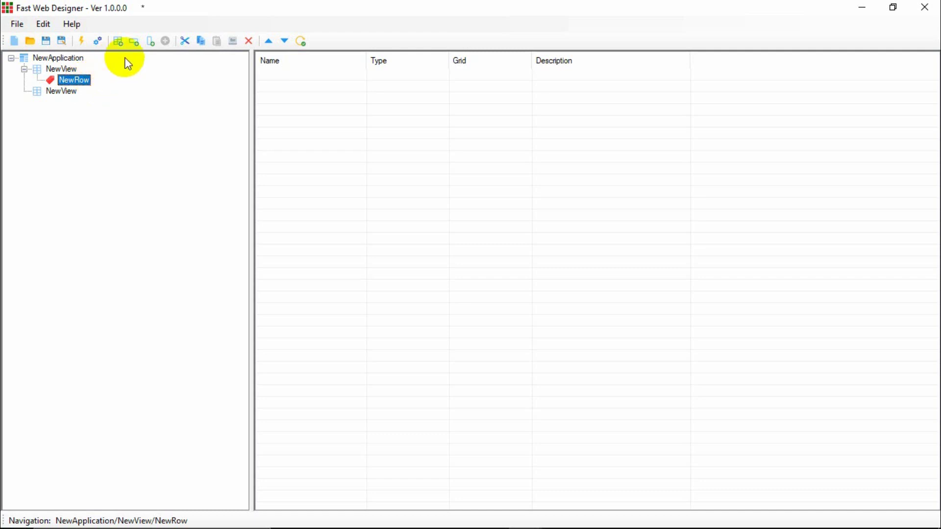
left_click(118, 41)
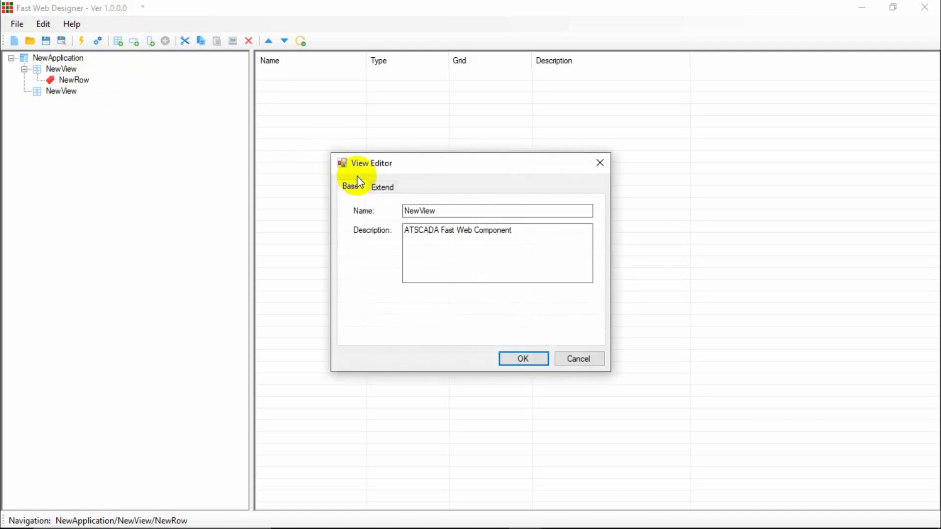
left_click(600, 163)
left_click(134, 42)
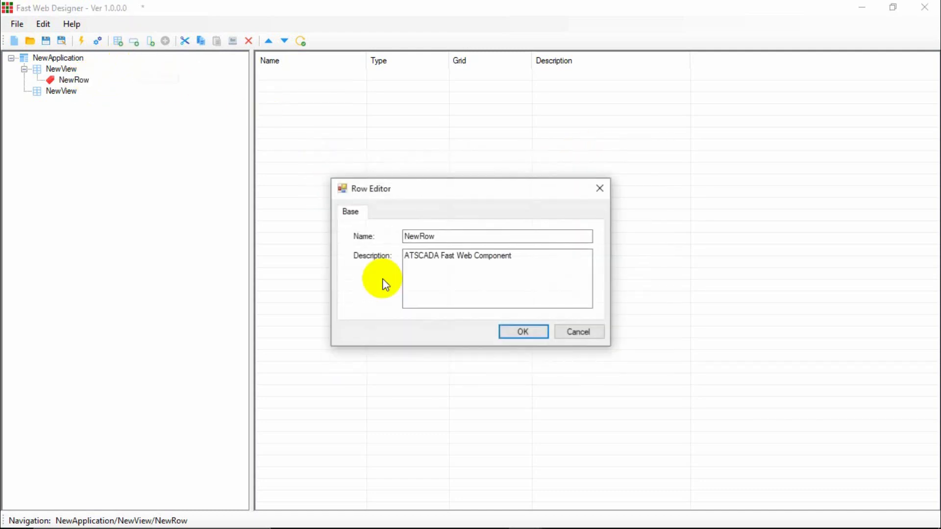
left_click(500, 334)
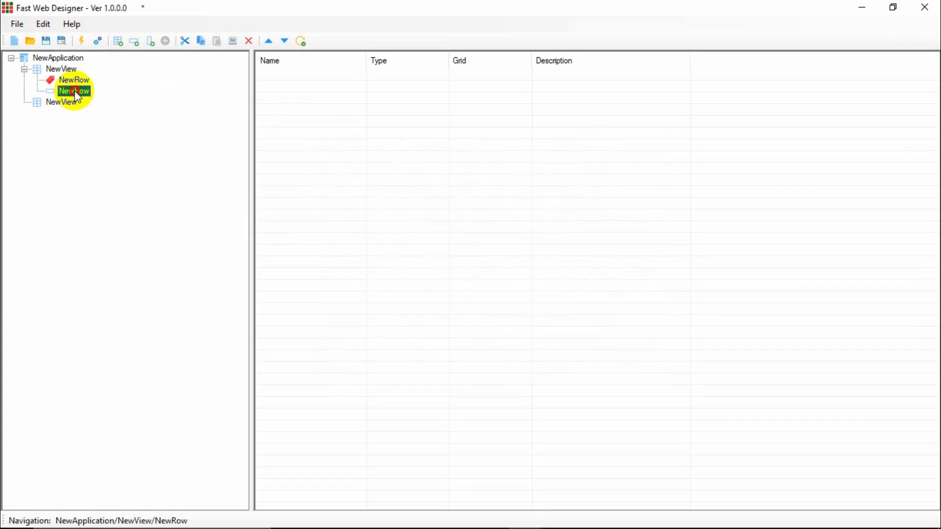
left_click(134, 41)
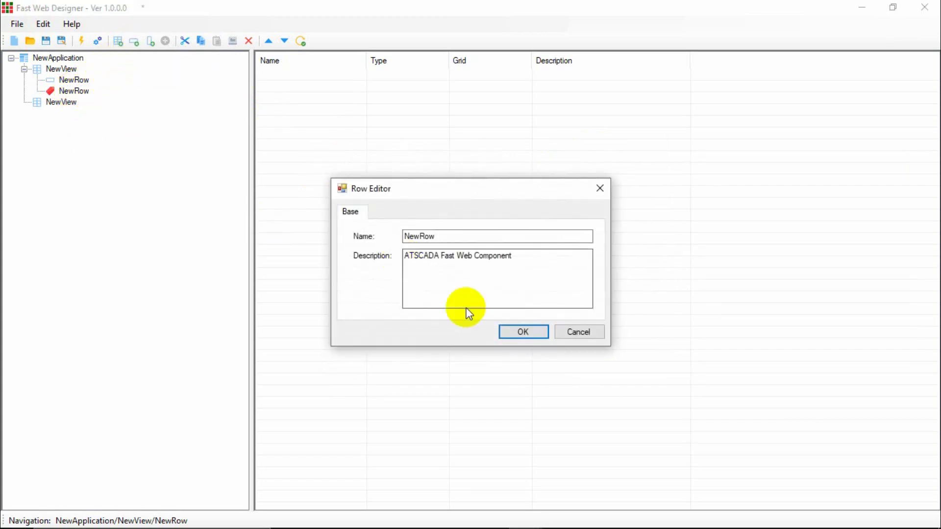
left_click(521, 335)
left_click(76, 81)
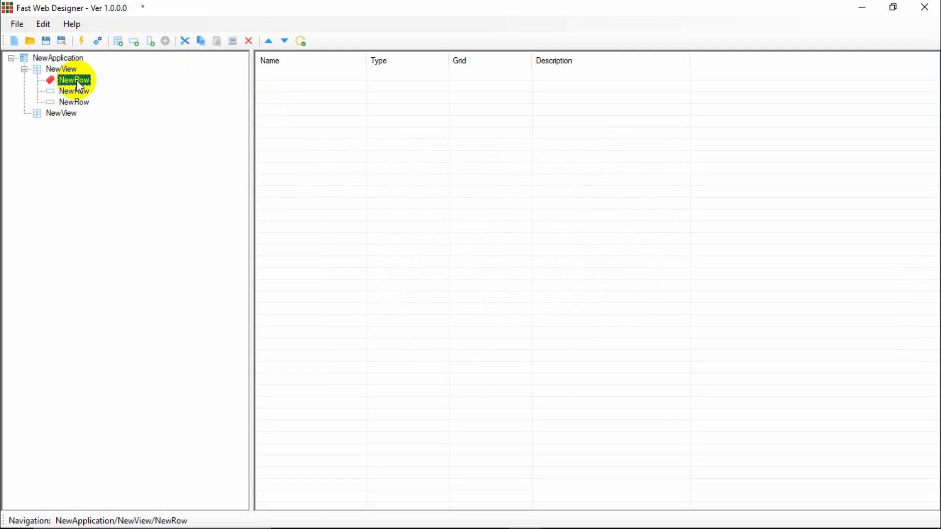
Create two NewColumn columns inside the first NewRow.
left_click(151, 42)
left_click(516, 333)
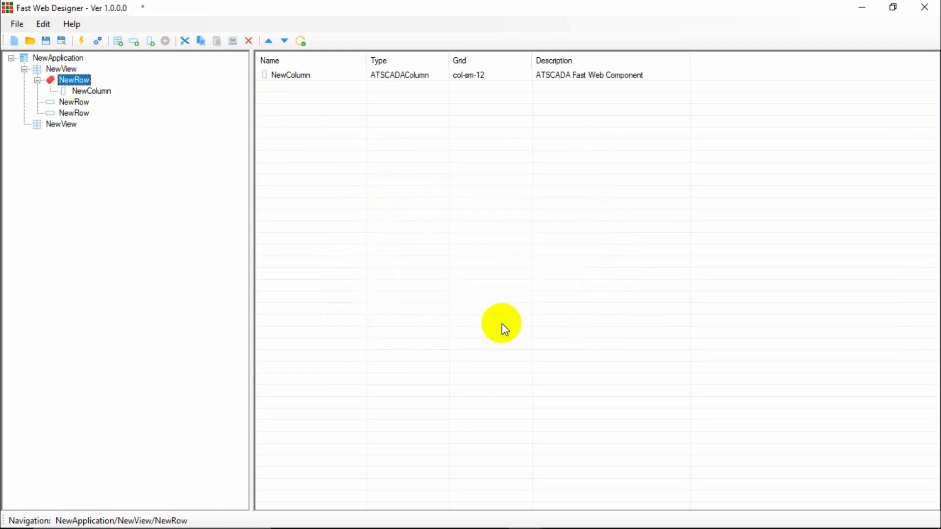
left_click(88, 90)
left_click(132, 45)
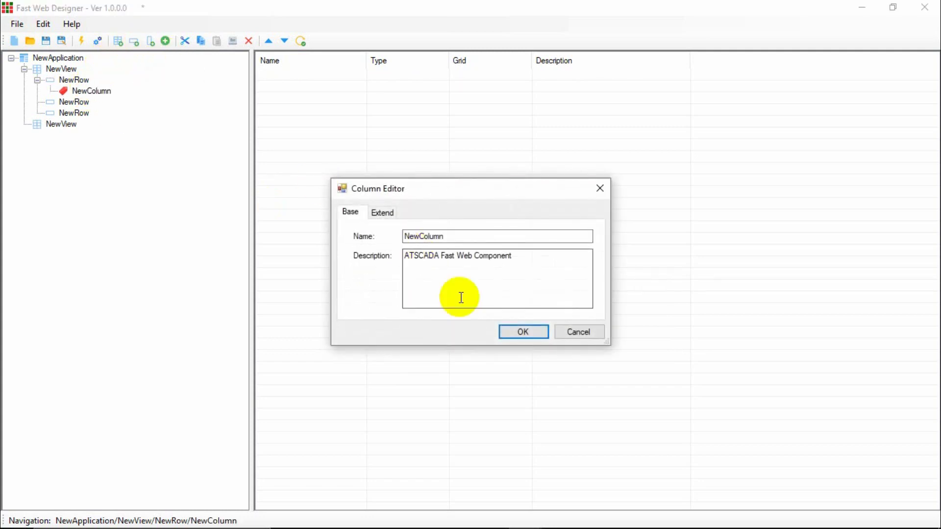
left_click(523, 333)
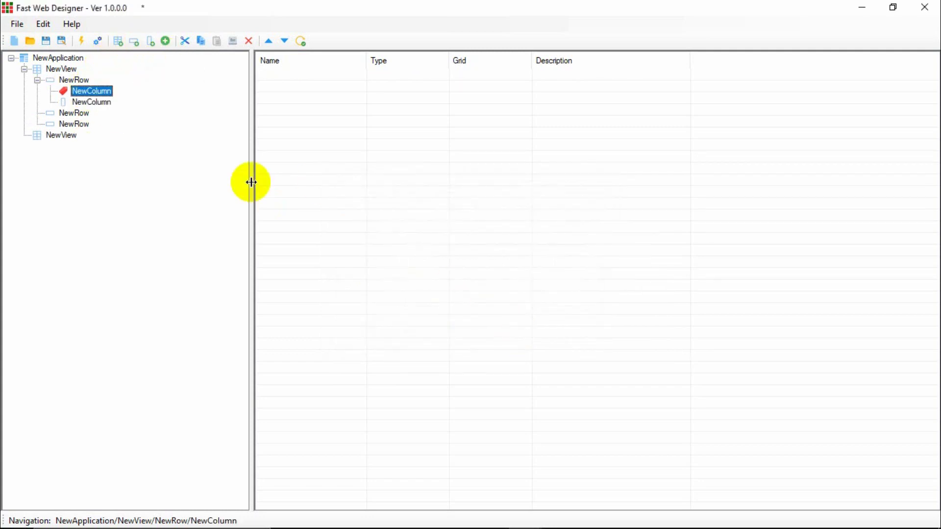
left_click(91, 100)
left_click(98, 92)
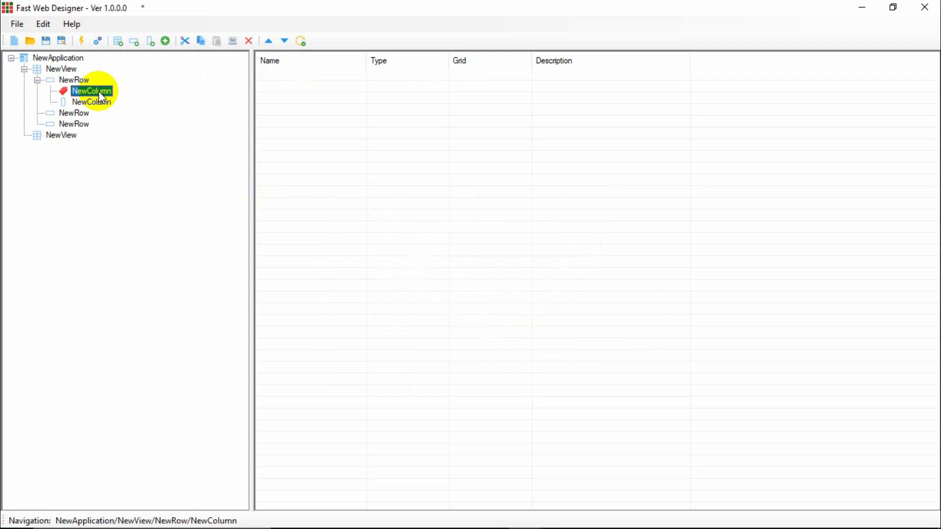
Compare the available component types, then add an iCard component confirmed as NewCard.
left_click(166, 42)
left_click(341, 204)
left_click(338, 213)
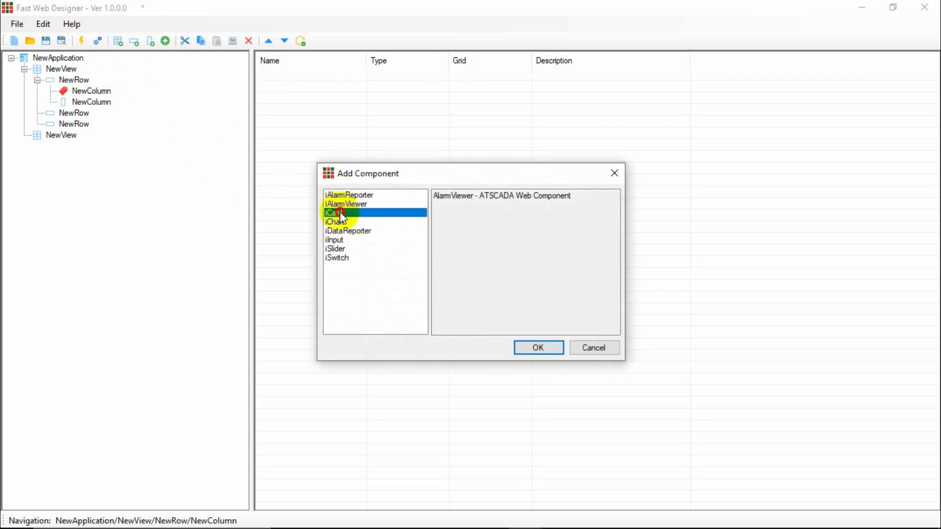
left_click(336, 221)
left_click(336, 231)
left_click(337, 240)
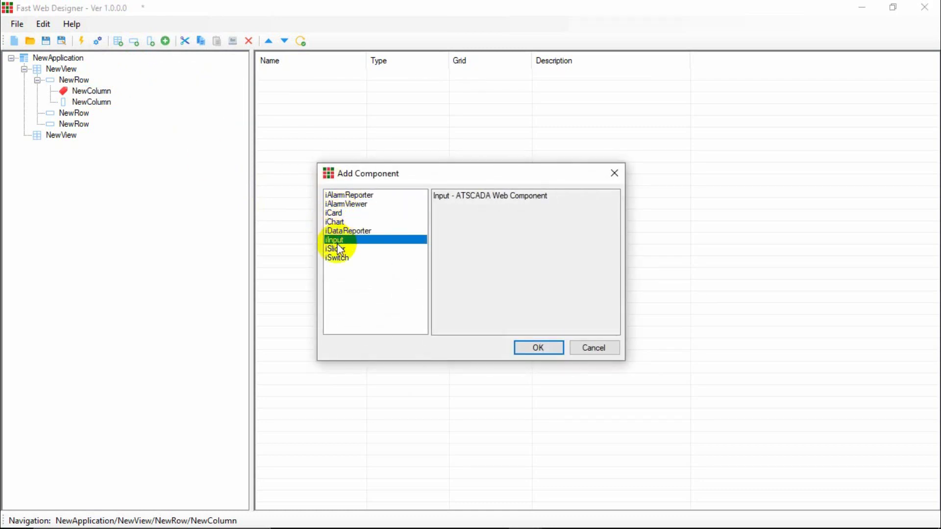
left_click(337, 249)
left_click(336, 258)
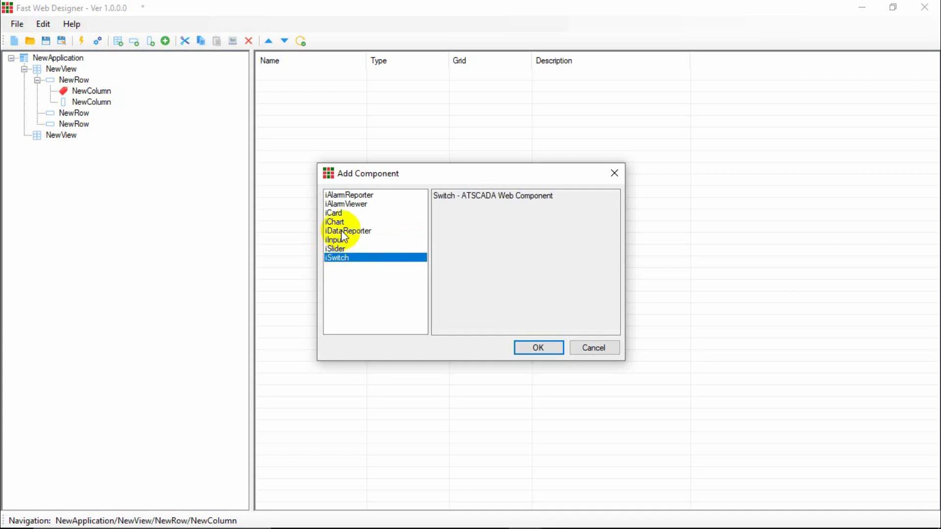
left_click(341, 231)
left_click(341, 222)
left_click(341, 215)
left_click(350, 204)
left_click(353, 195)
left_click(349, 204)
left_click(344, 214)
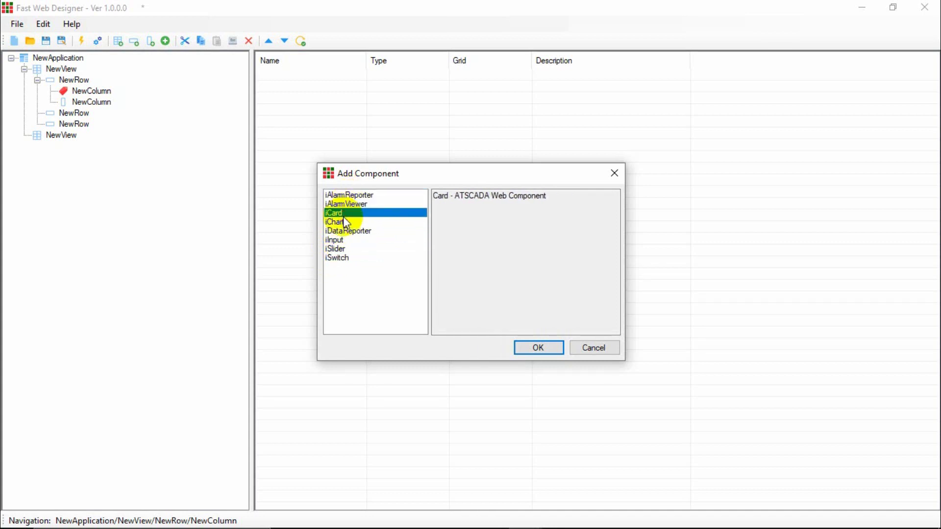
left_click(533, 347)
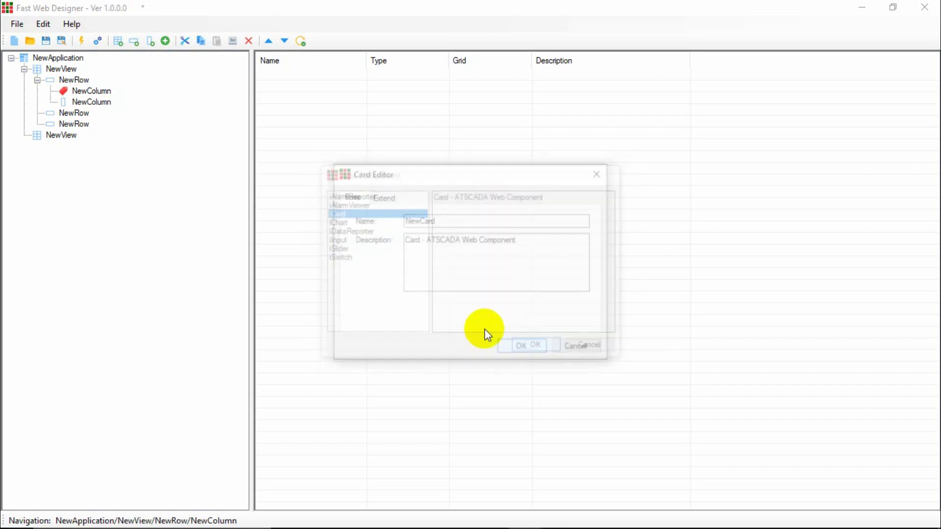
left_click(534, 353)
Verify in the tree that NewCard sits in the first column and the second column is empty.
left_click(289, 77)
left_click(93, 92)
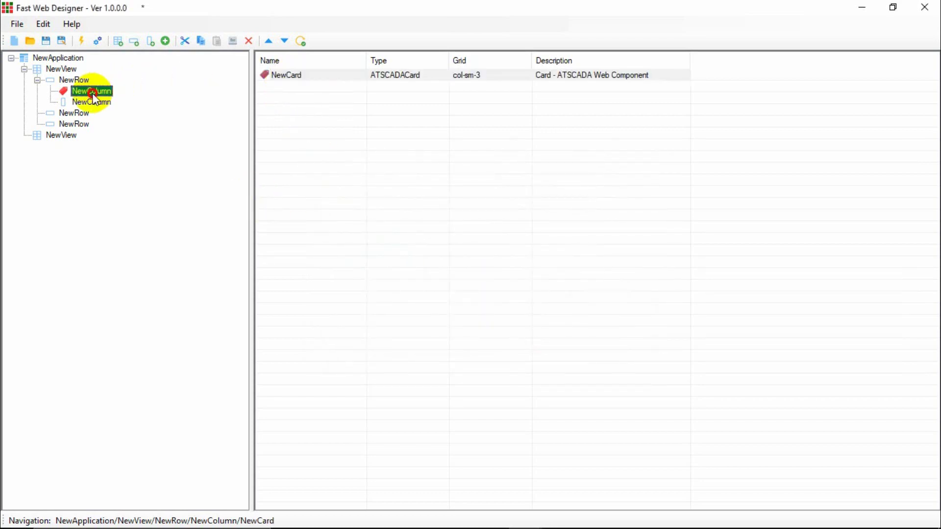
left_click(73, 80)
left_click(61, 68)
left_click(53, 58)
left_click(61, 69)
left_click(76, 80)
left_click(91, 91)
left_click(95, 103)
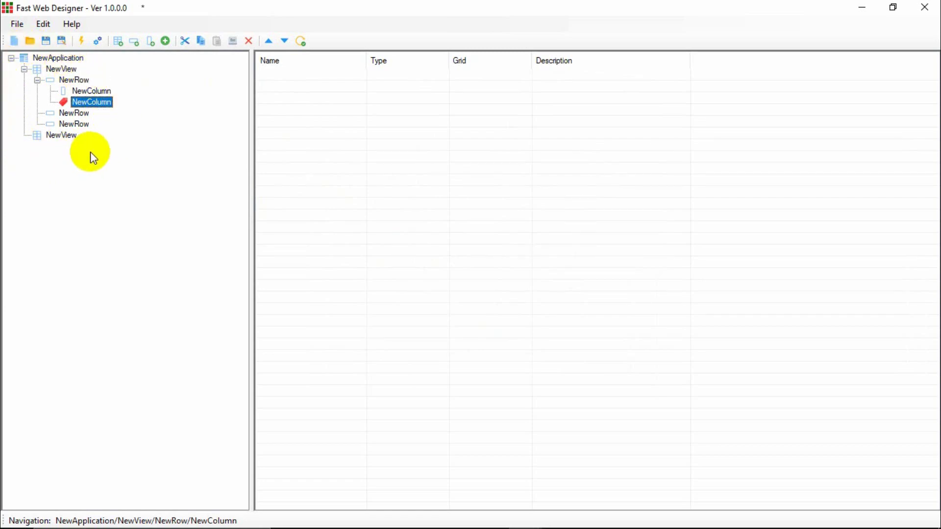
left_click(92, 92)
left_click(47, 59)
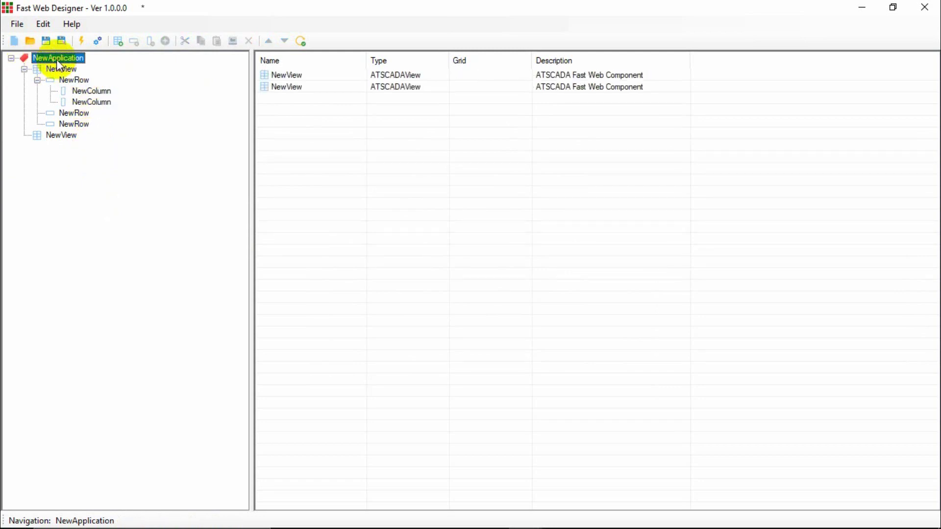
left_click(57, 69)
left_click(56, 134)
left_click(60, 69)
left_click(56, 134)
left_click(67, 73)
left_click(60, 132)
left_click(64, 70)
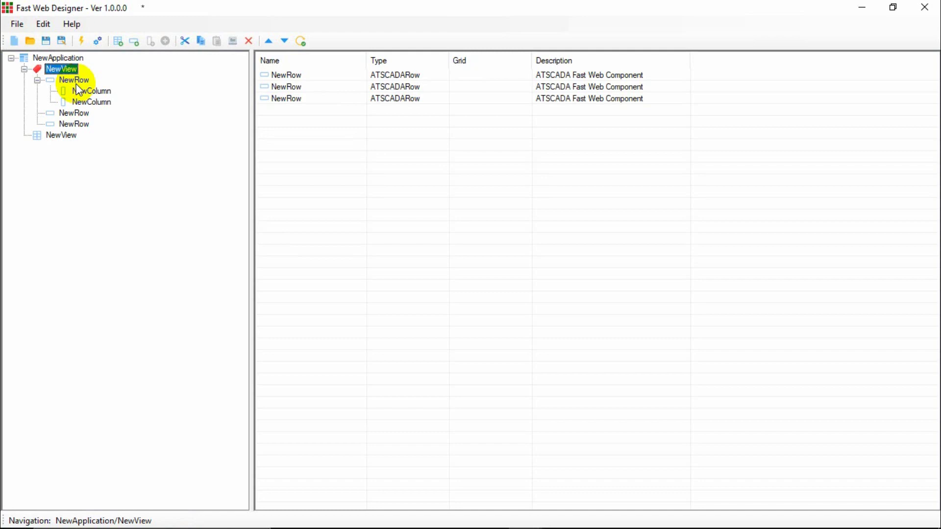
key("Down")
key("Down")
key("Down")
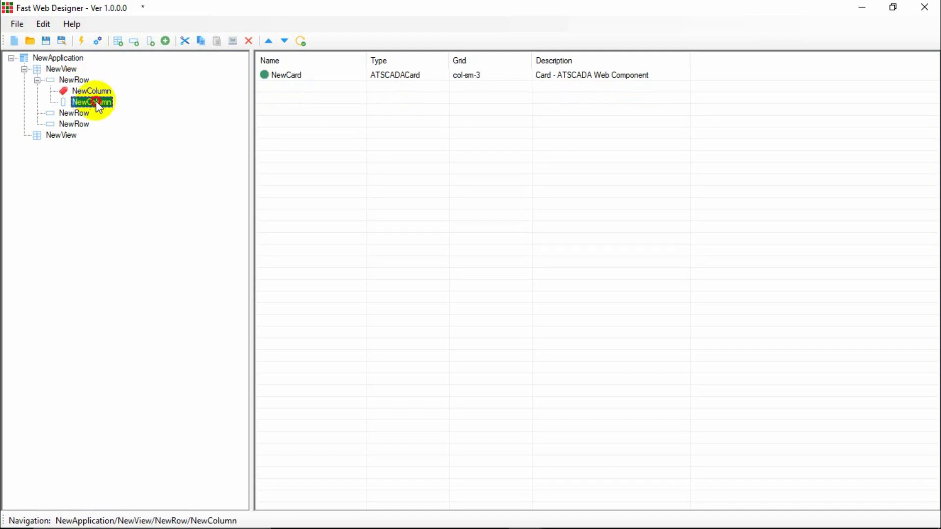
left_click(96, 91)
left_click(94, 100)
left_click(96, 92)
left_click(95, 101)
left_click(100, 93)
left_click(105, 102)
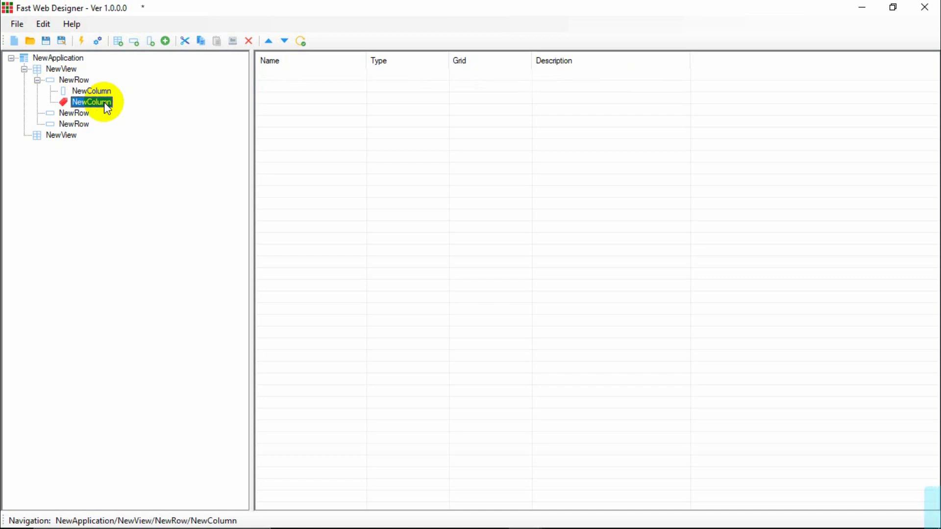
left_click(63, 57)
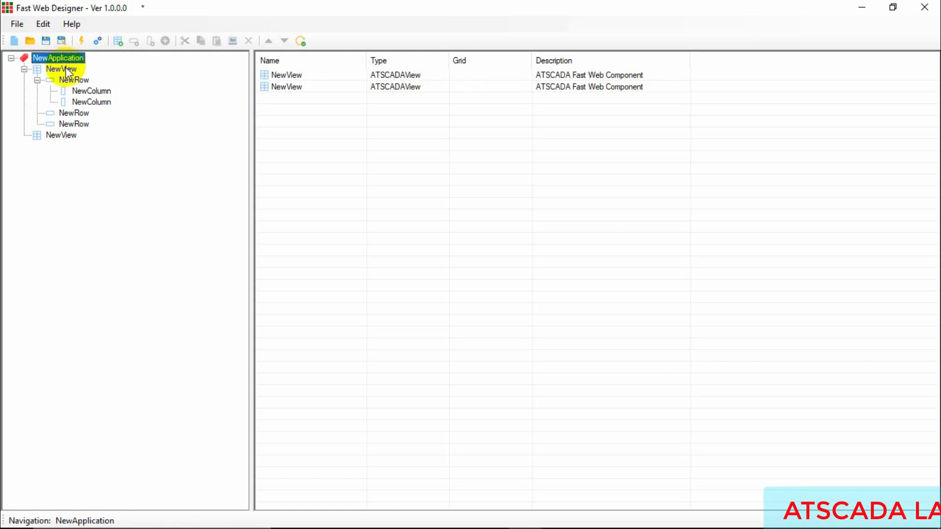
left_click(65, 69)
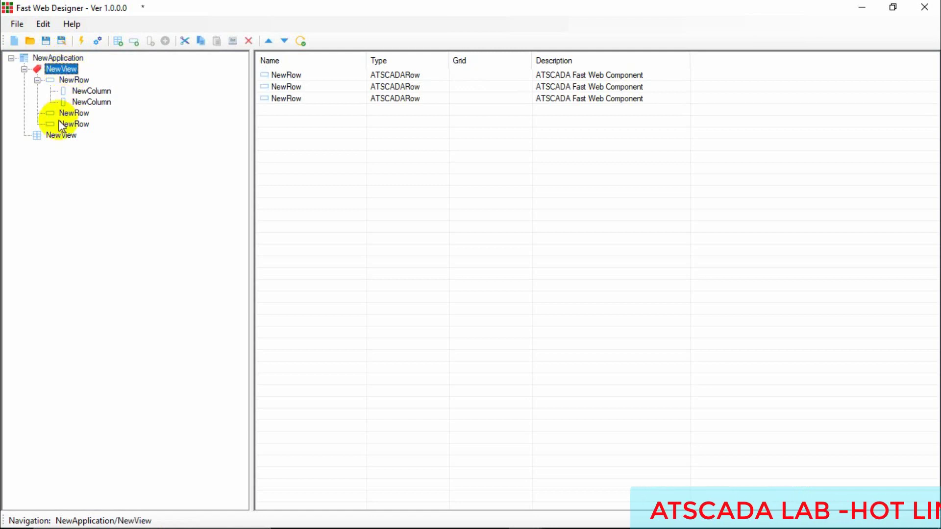
left_click(55, 136)
left_click(68, 70)
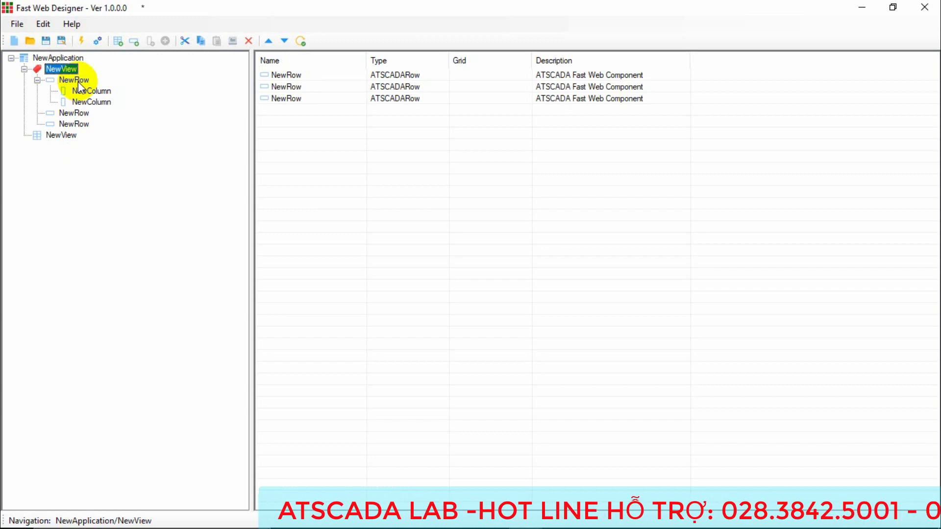
left_click(80, 83)
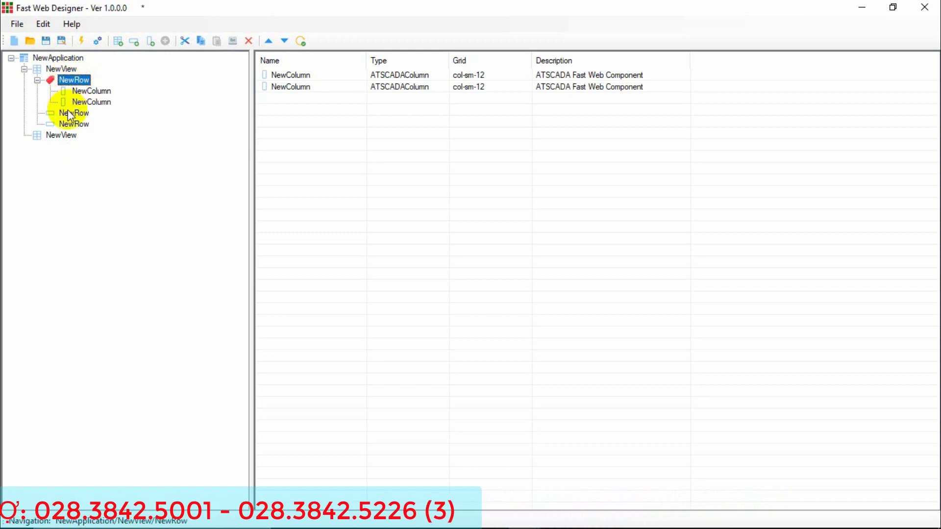
left_click(71, 114)
left_click(76, 80)
left_click(92, 91)
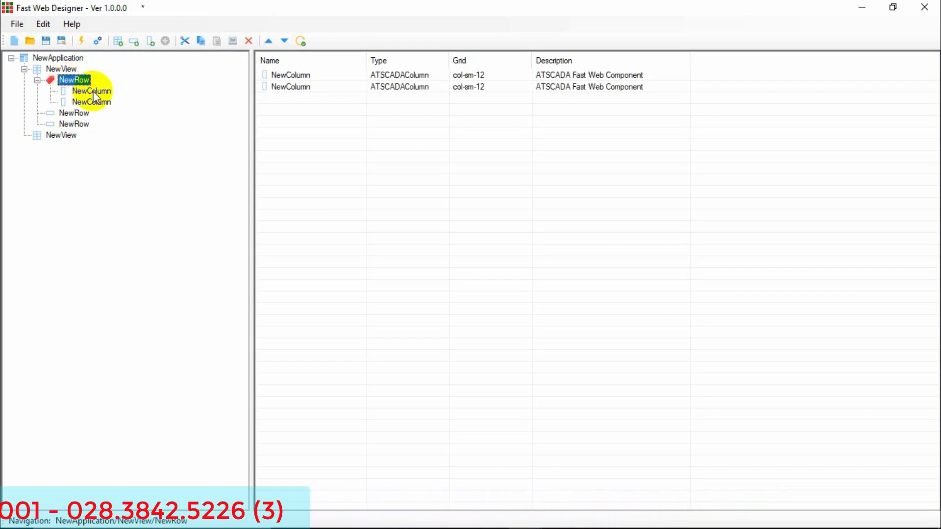
left_click(96, 102)
left_click(98, 91)
left_click(97, 101)
left_click(101, 91)
left_click(95, 102)
left_click(98, 91)
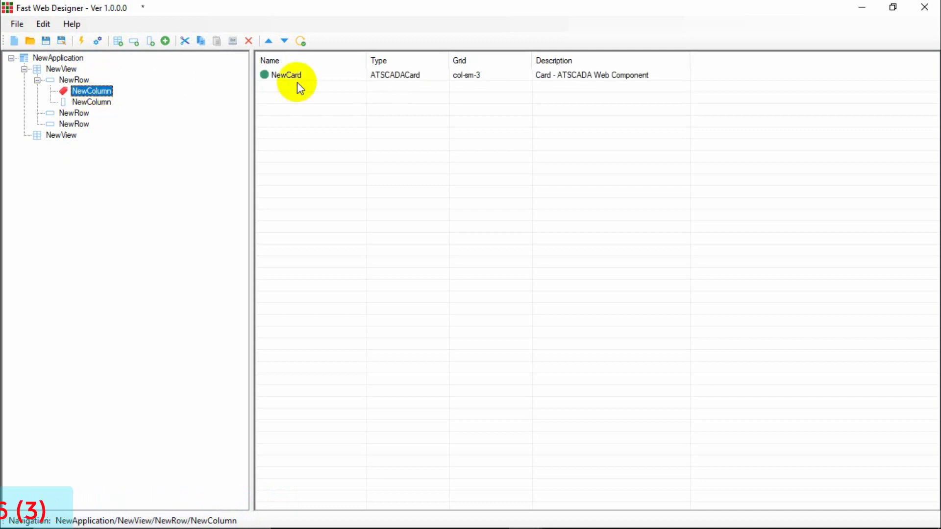
left_click(292, 80)
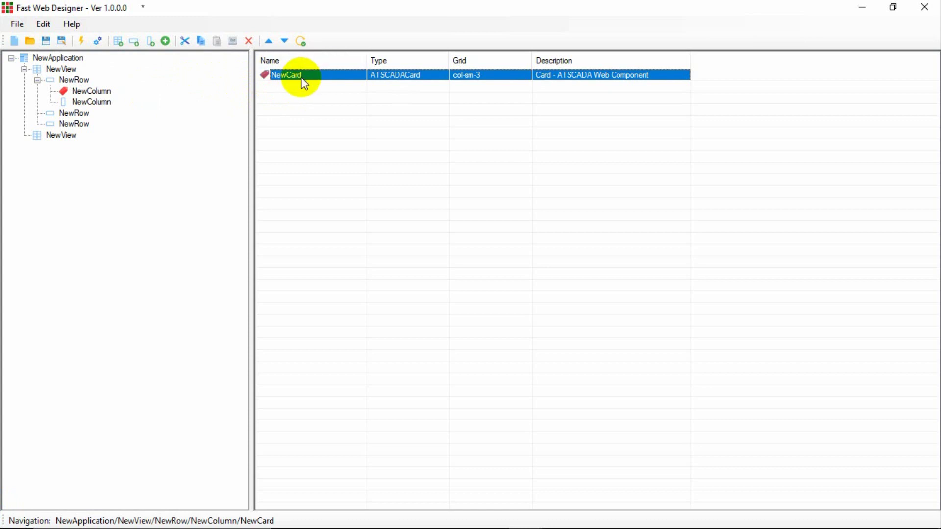
Without saving the current project, open ATPro > ATSCADA Examples > Fast Web Example > Config > ATSCADAWebConfig.xml.
left_click(30, 42)
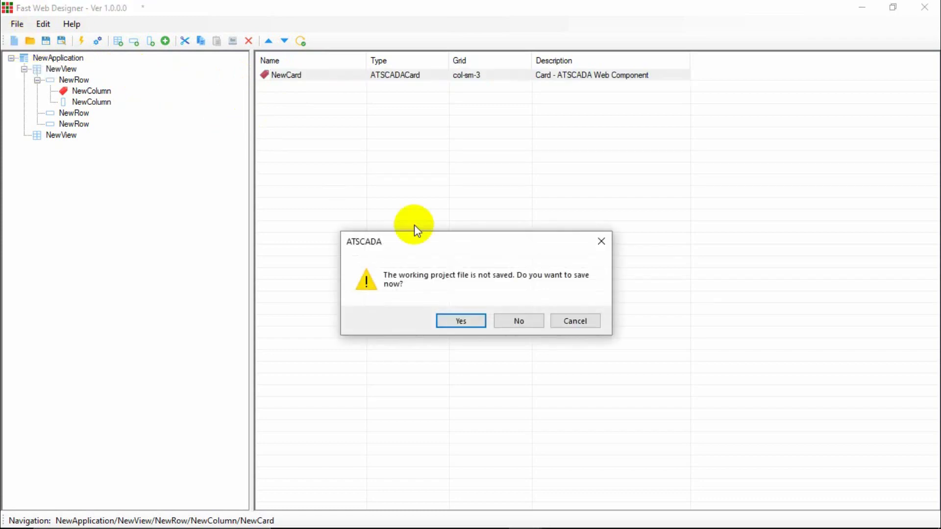
left_click(513, 322)
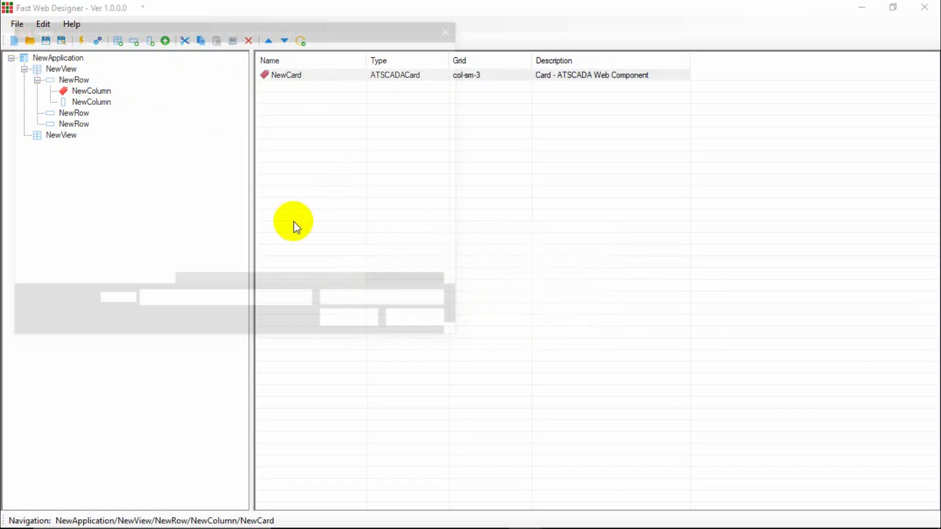
left_click(151, 52)
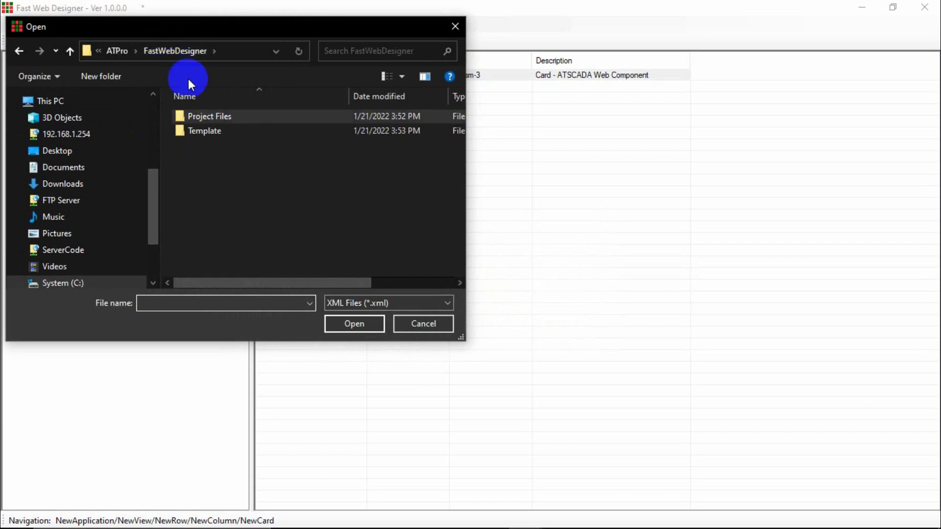
left_click(126, 51)
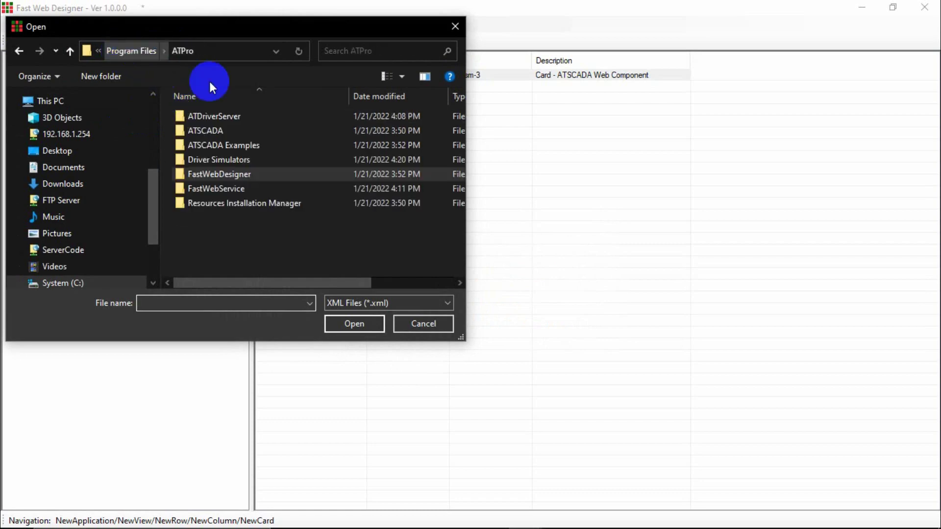
double_click(213, 146)
double_click(213, 117)
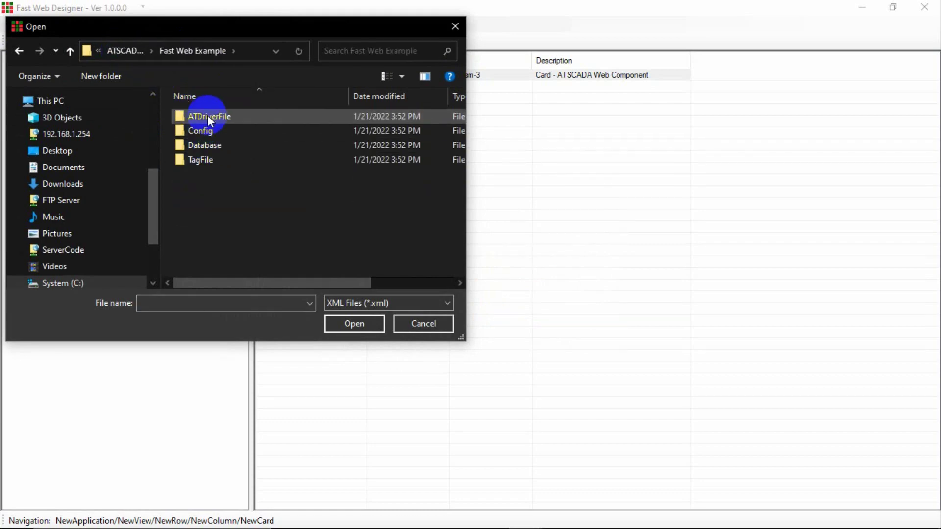
double_click(205, 131)
double_click(222, 119)
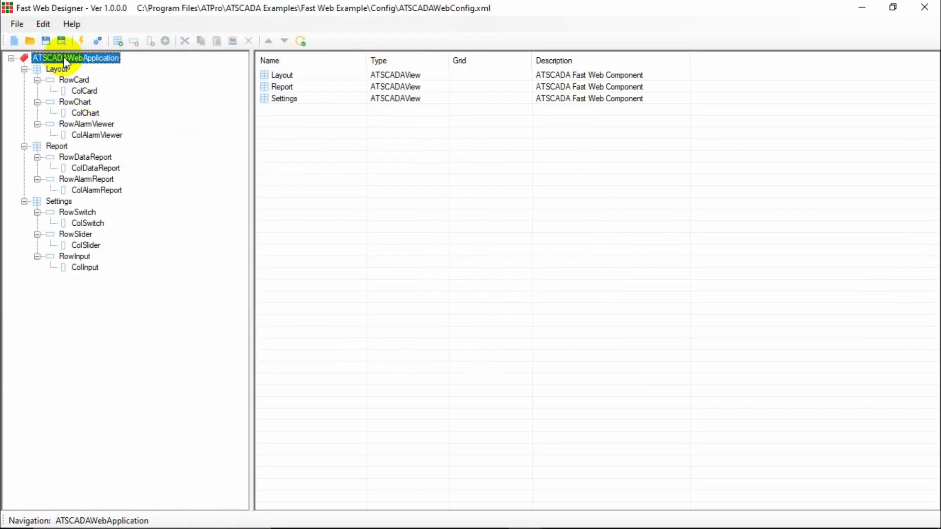
Collapse the Layout, Report and Settings branches and list each one's rows.
left_click(23, 70)
left_click(23, 79)
left_click(23, 91)
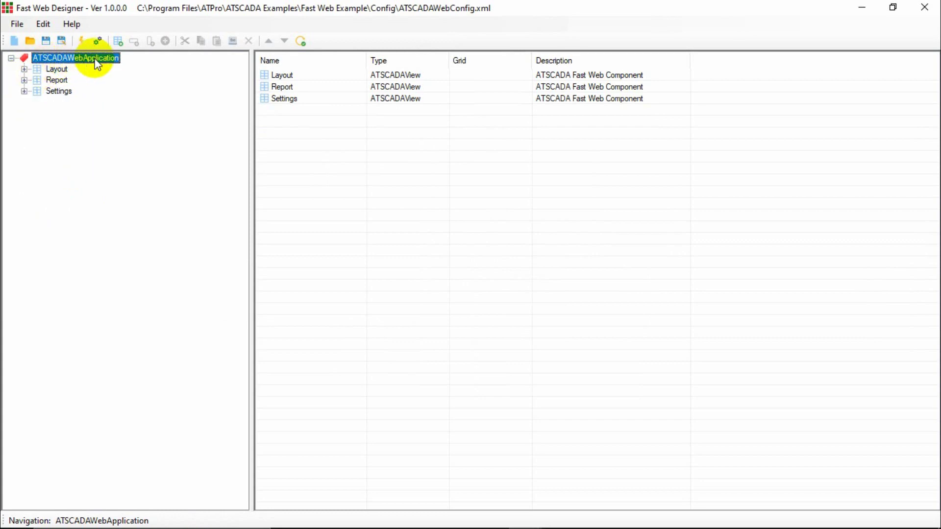
left_click(55, 70)
left_click(58, 81)
left_click(61, 91)
left_click(55, 69)
left_click(56, 80)
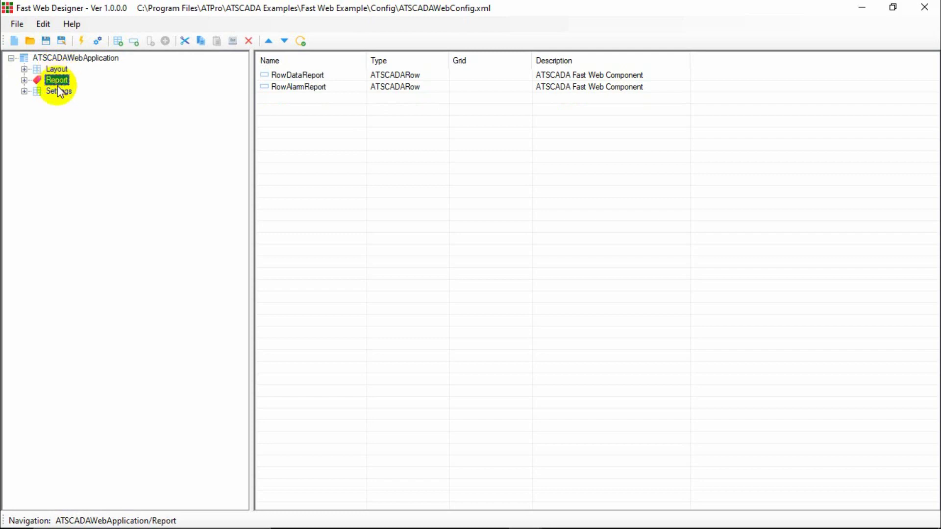
left_click(57, 79)
left_click(41, 70)
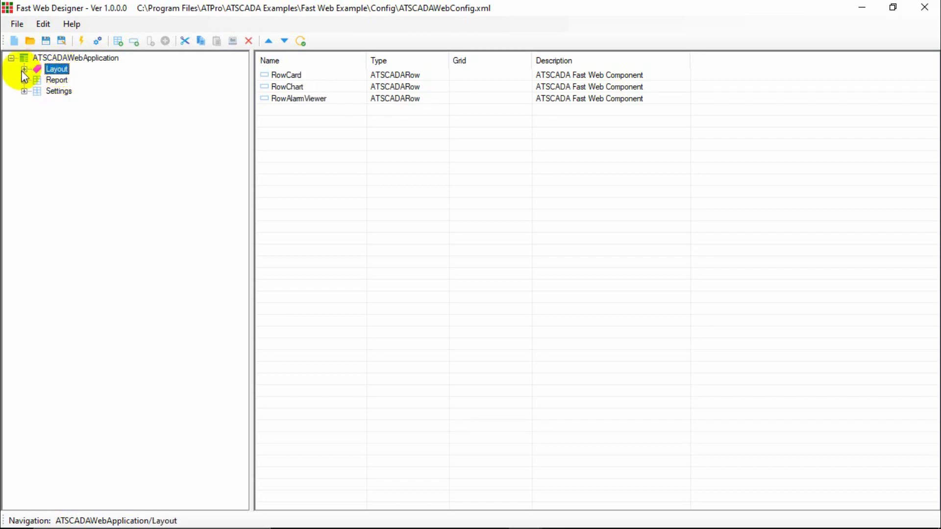
Expand Layout, inspect RowCard, RowChart and RowAlarmViewer, and select ColCard under RowCard.
left_click(24, 69)
left_click(37, 80)
left_click(37, 91)
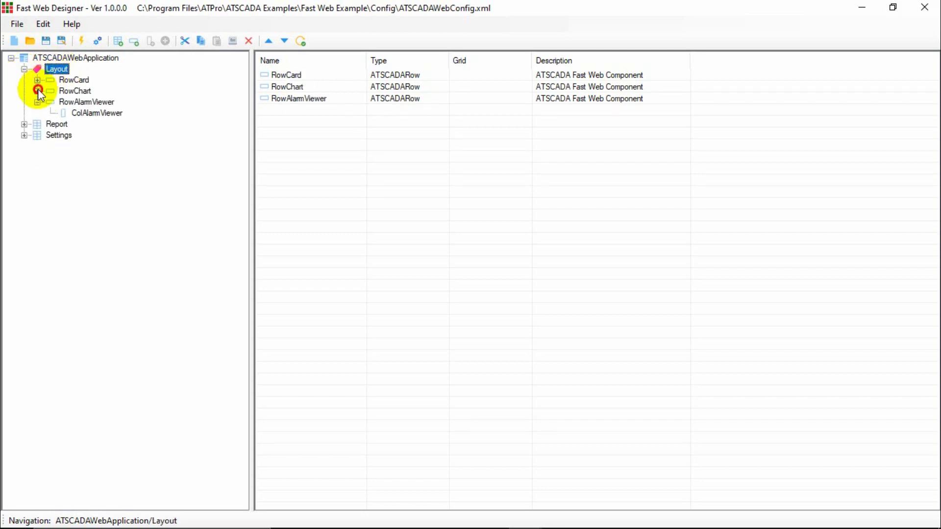
left_click(74, 80)
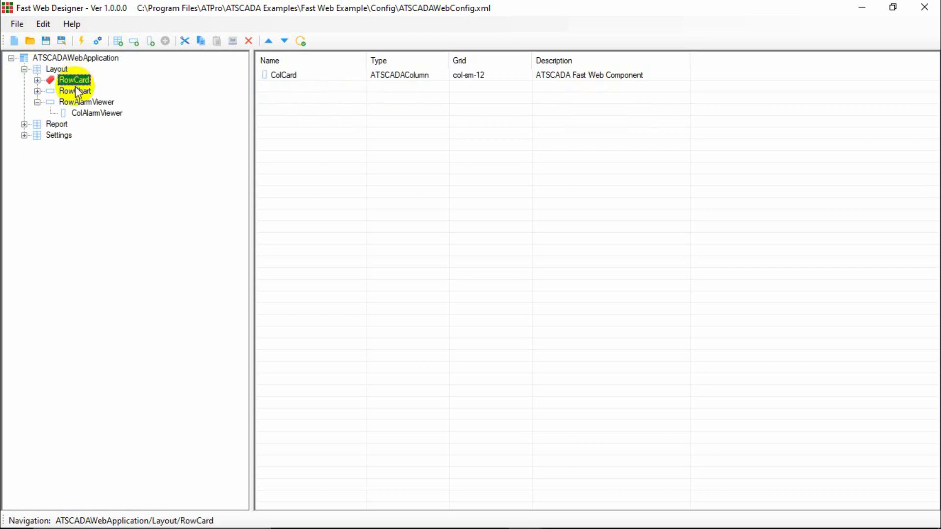
left_click(38, 101)
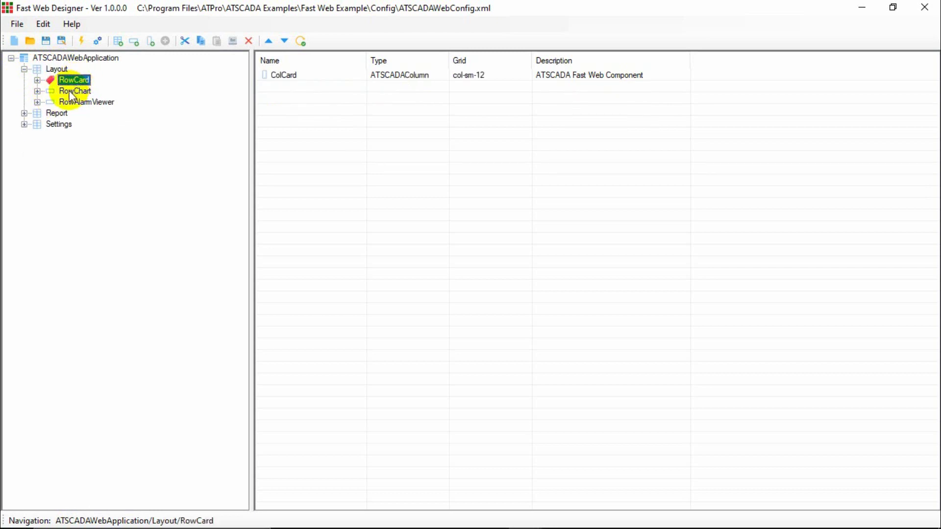
left_click(71, 92)
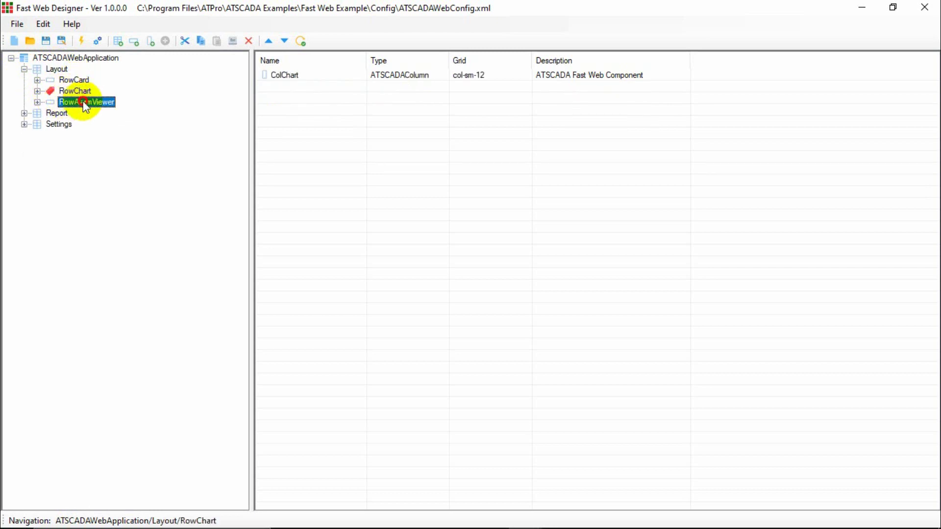
left_click(84, 103)
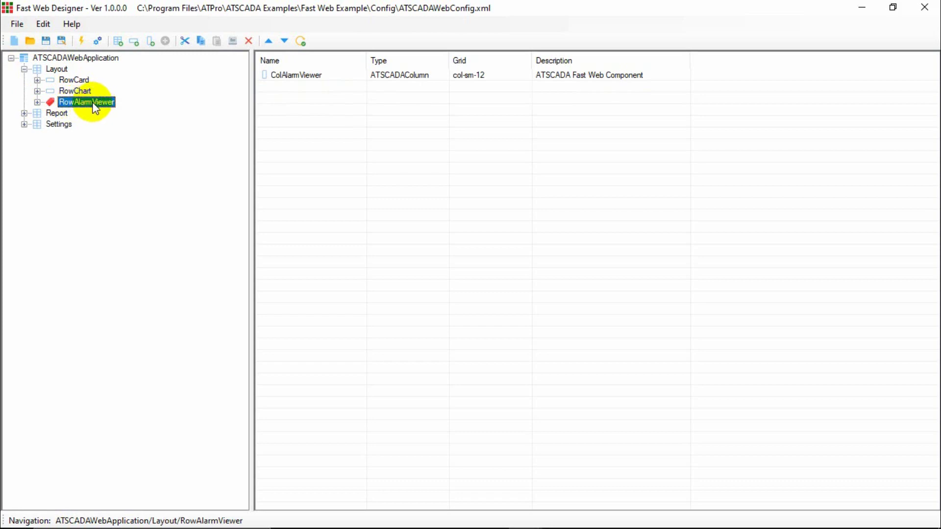
left_click(37, 80)
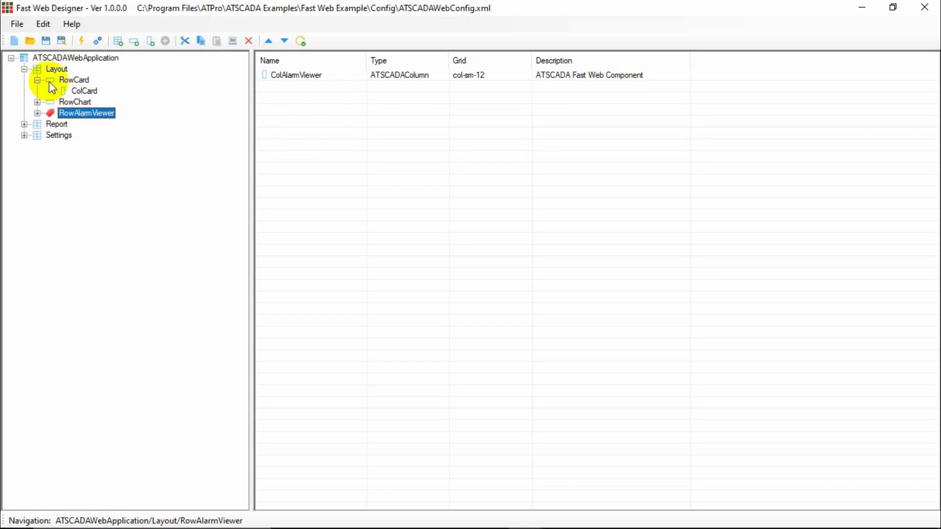
left_click(83, 92)
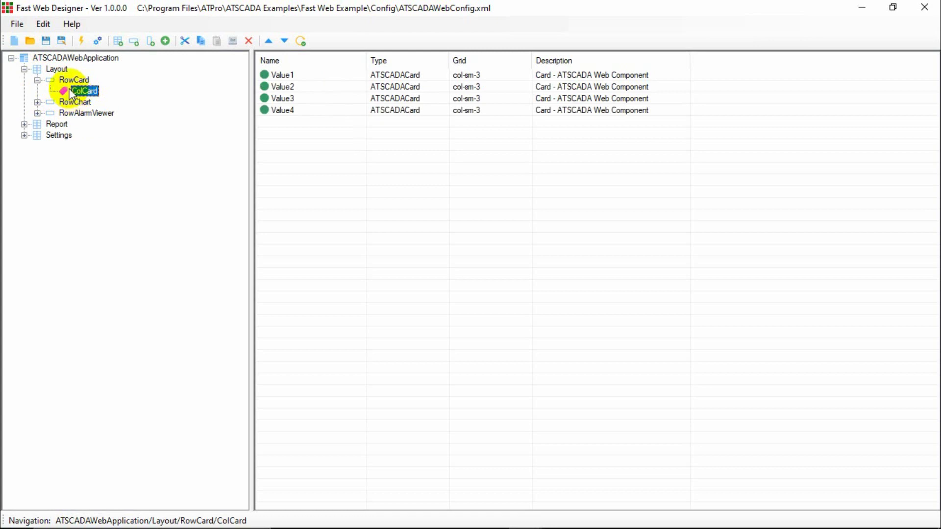
left_click(37, 102)
Step through ColCard's Value1, Value2, Value3 and Value4 cards.
left_click(283, 77)
left_click(284, 88)
left_click(284, 98)
left_click(287, 111)
left_click(285, 98)
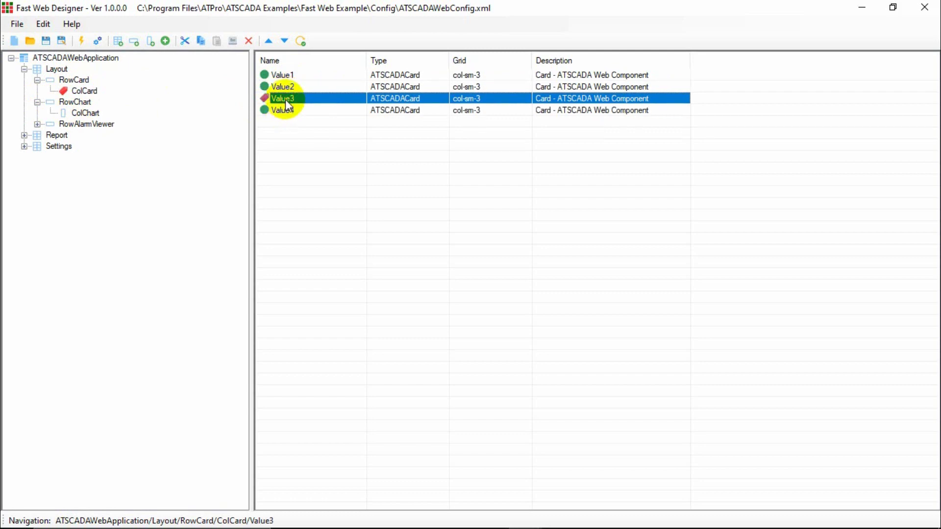
left_click(286, 87)
left_click(290, 78)
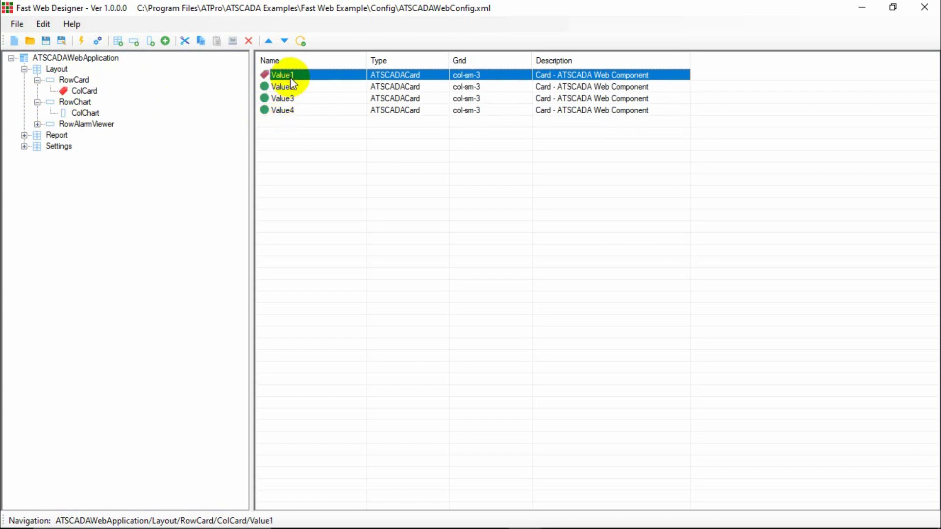
Review the Add Component types iAlarmViewer through iSwitch without adding any, then switch to Edge.
left_click(166, 40)
left_click(343, 205)
left_click(341, 213)
left_click(336, 222)
left_click(337, 231)
left_click(336, 241)
left_click(336, 249)
left_click(337, 257)
left_click(613, 178)
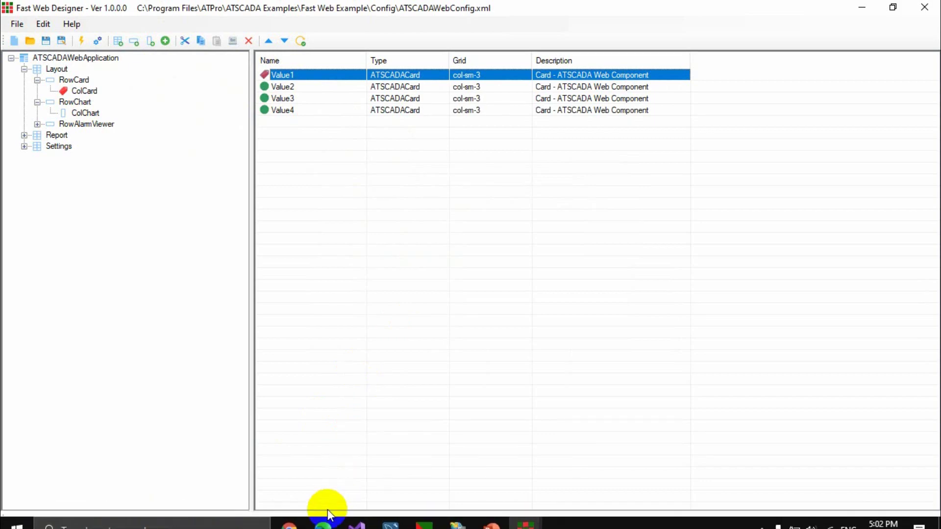
left_click(323, 515)
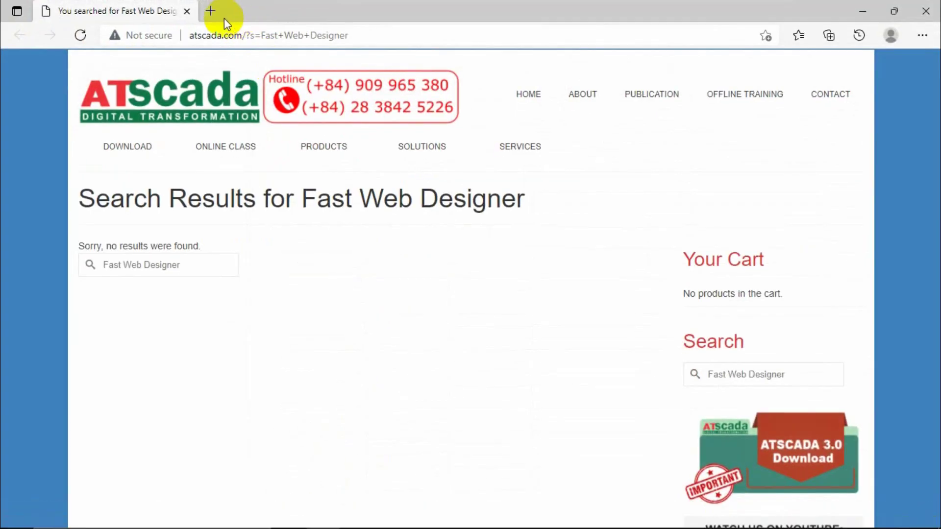
Load localhost/template in a new browser tab.
left_click(217, 14)
type("lo")
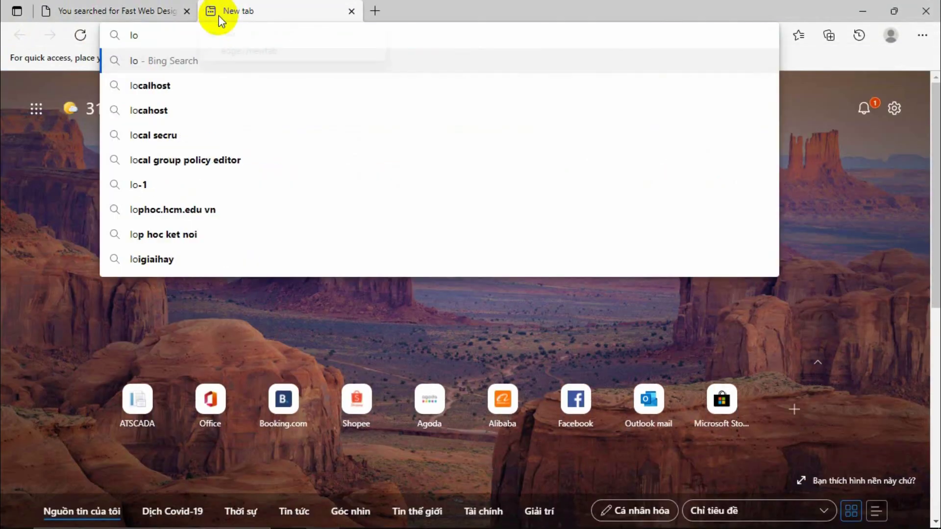
type("calhost")
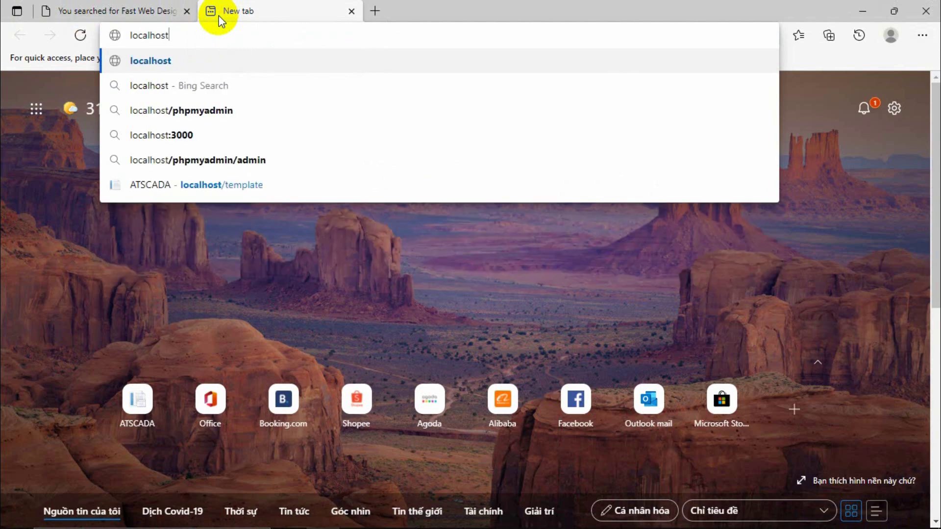
type("/template")
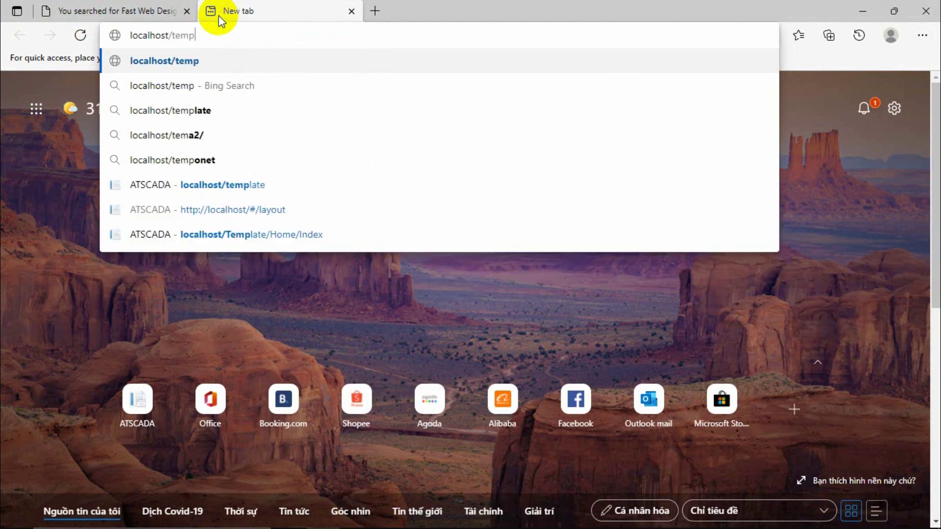
key("Return")
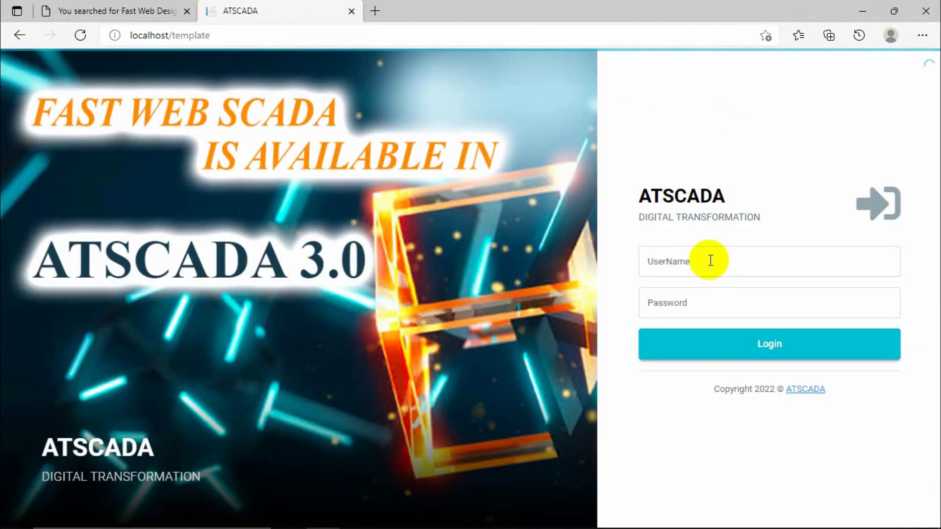
Log in with the user name and password, dismiss the save-password prompt, then pick a taskbar window.
left_click(713, 257)
type("admin")
key("Tab")
key("Return")
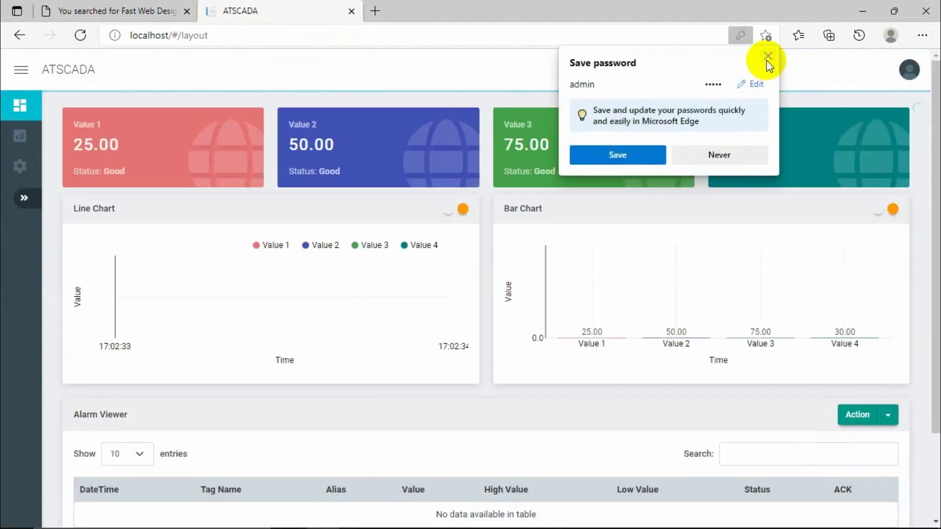
left_click(768, 56)
mouse_move(421, 519)
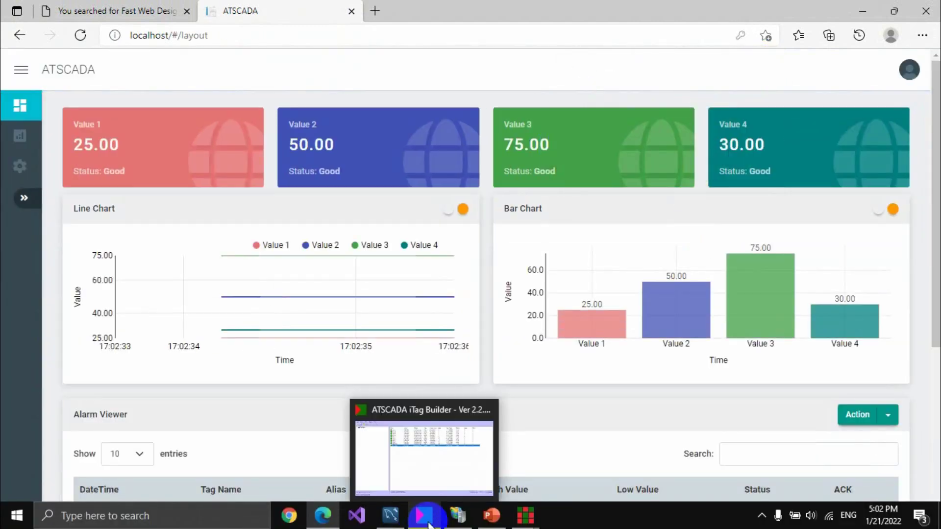
mouse_move(526, 521)
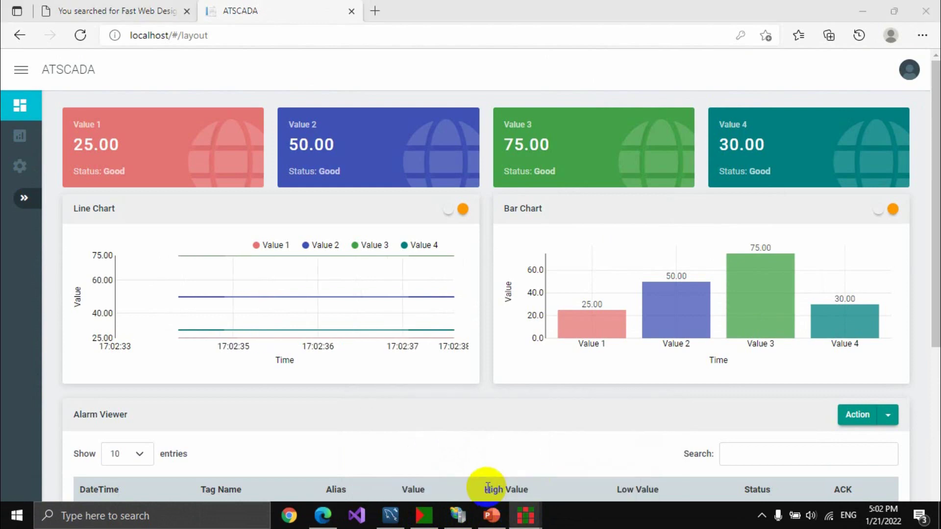
left_click(550, 520)
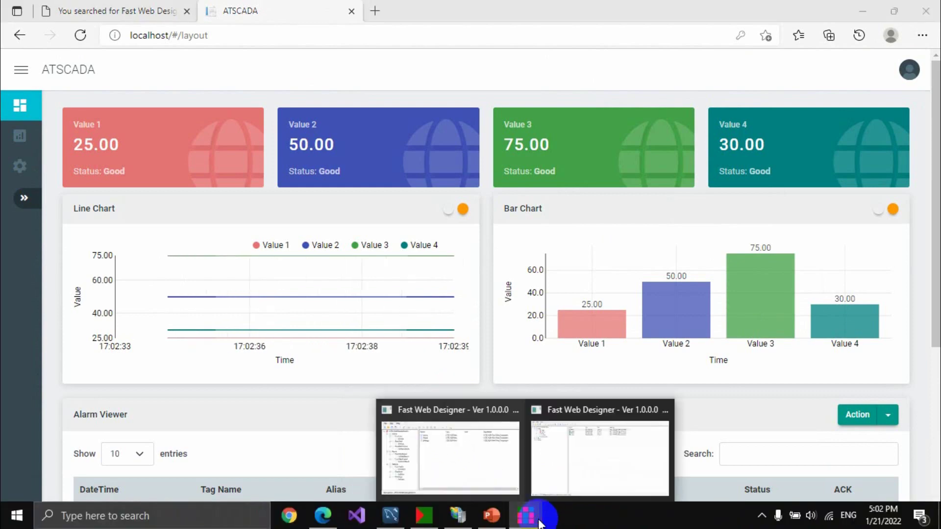
Shrink and reposition the Fast Web Designer window over the dashboard.
left_click(503, 405)
left_click_drag(342, 9, 325, 201)
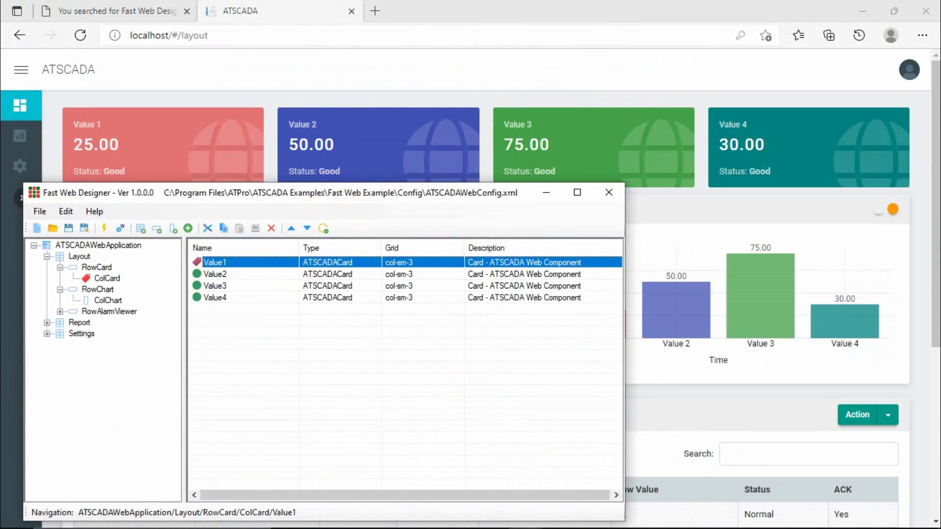
left_click_drag(293, 195, 400, 185)
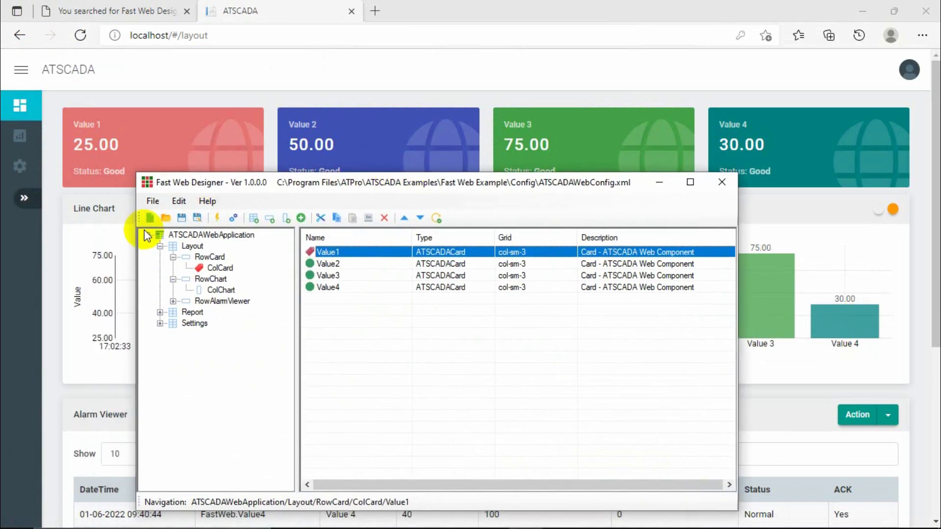
Browse the Layout, Report and Settings nodes and expand the dashboard's navigation sidebar.
left_click(160, 246)
left_click(191, 257)
left_click(189, 269)
left_click(191, 258)
left_click(192, 247)
left_click(191, 257)
left_click(192, 268)
left_click(194, 257)
left_click(192, 246)
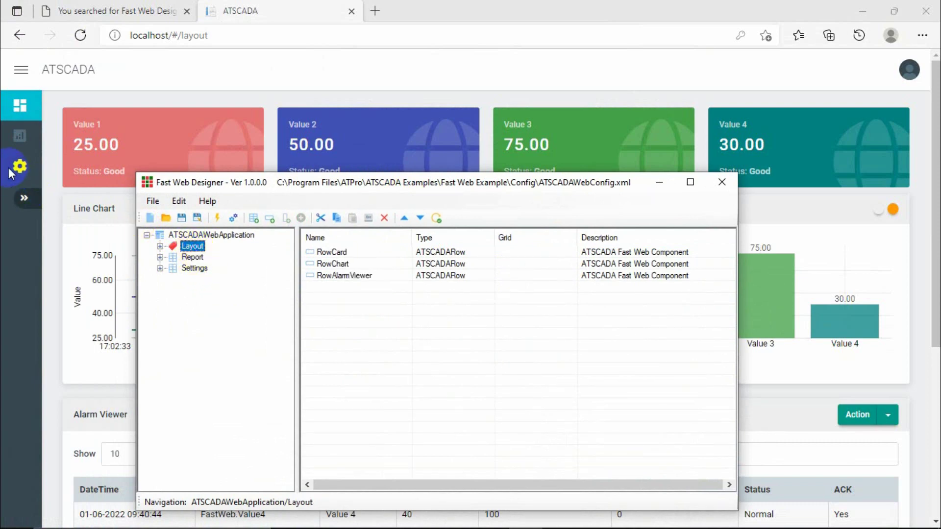
left_click(22, 197)
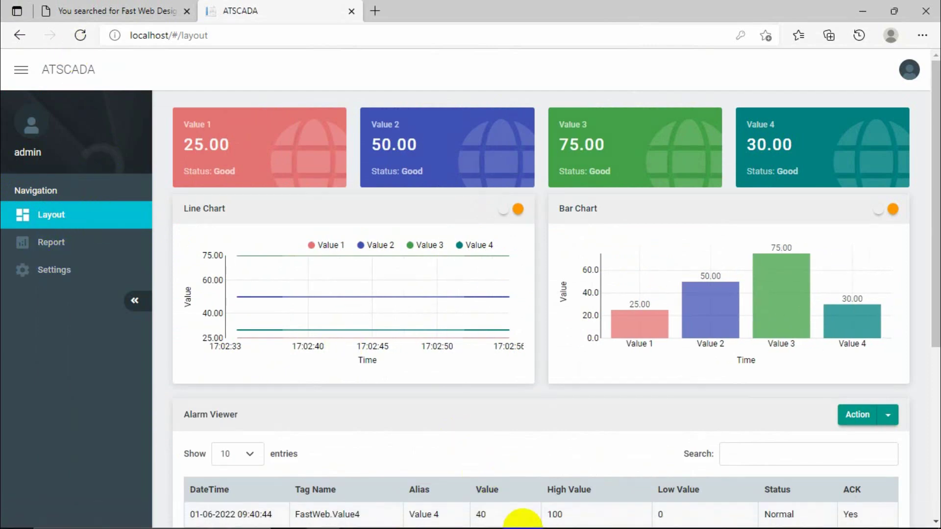
Expand the Layout branch to show its RowCard and RowChart rows, then view the dashboard's Layout page.
left_click(526, 516)
left_click_drag(283, 182, 362, 167)
left_click(276, 239)
left_click(282, 221)
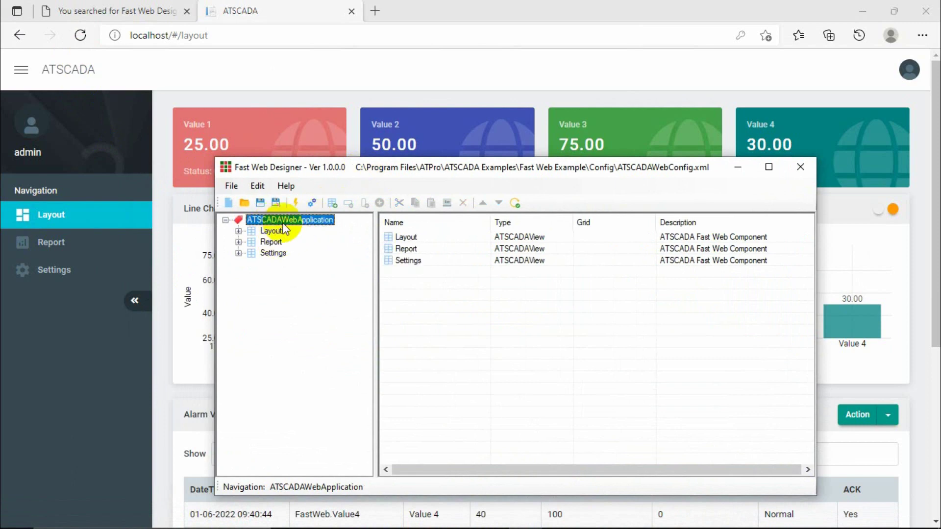
left_click(275, 231)
left_click(276, 241)
left_click(273, 252)
left_click(272, 240)
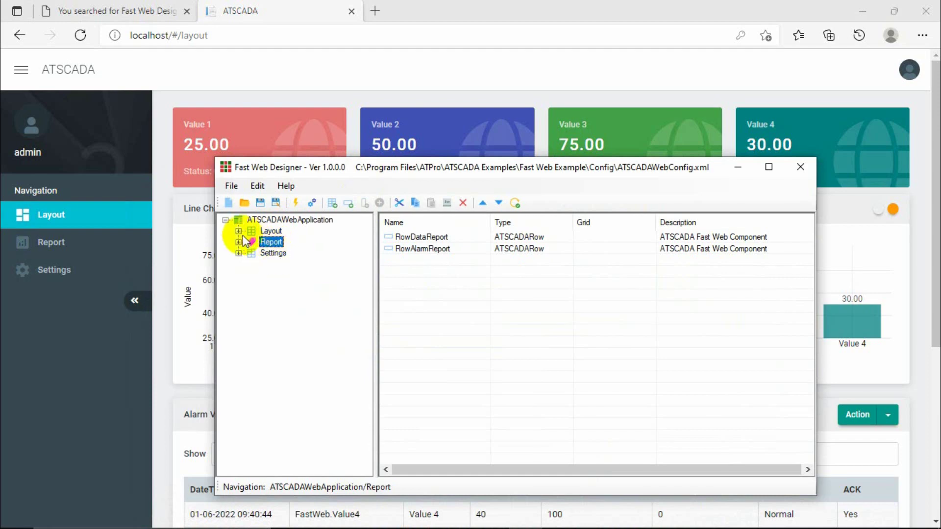
left_click(238, 231)
left_click(289, 243)
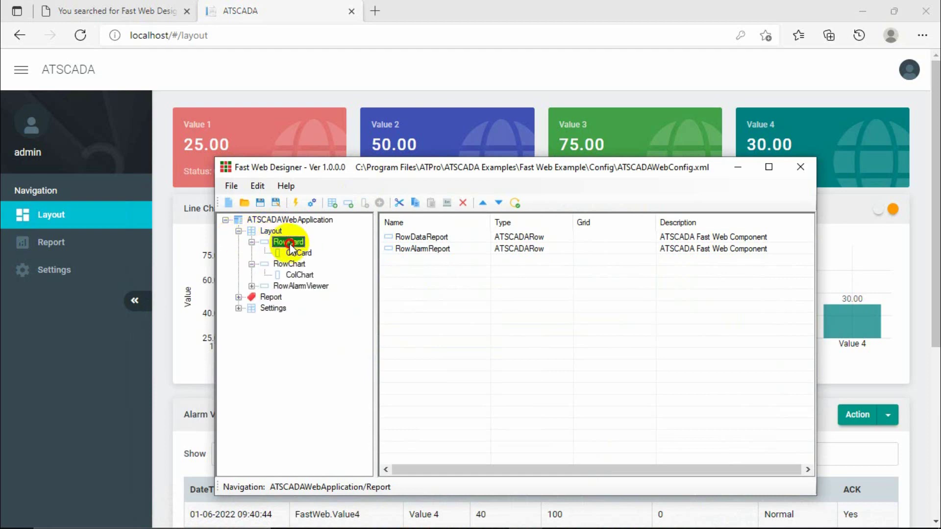
left_click(251, 243)
left_click(252, 254)
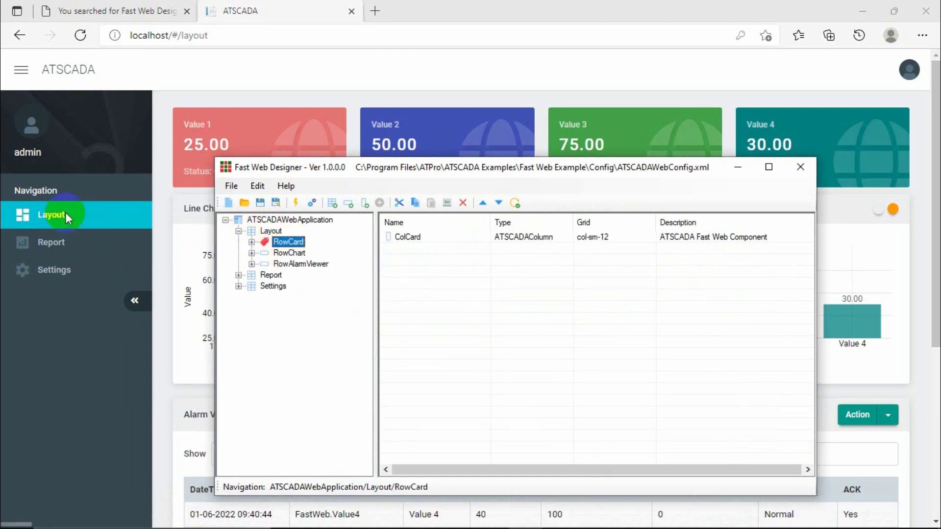
left_click(66, 212)
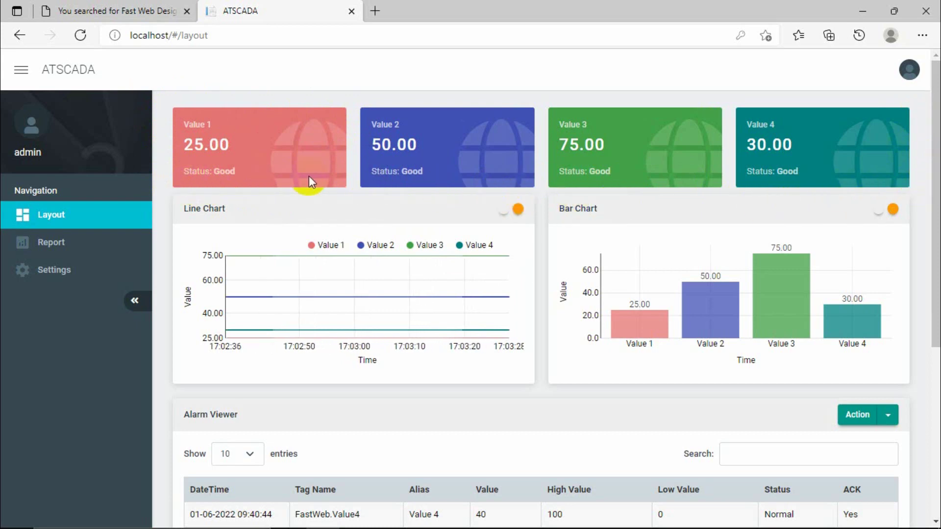
Open RowCard > ColCard and inspect the Value1–Value4 card entries.
left_click(525, 520)
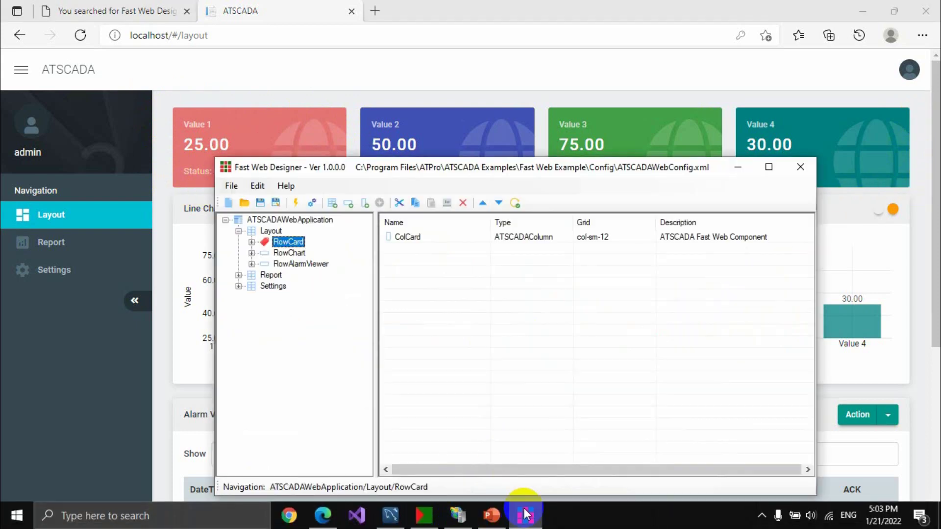
left_click(251, 242)
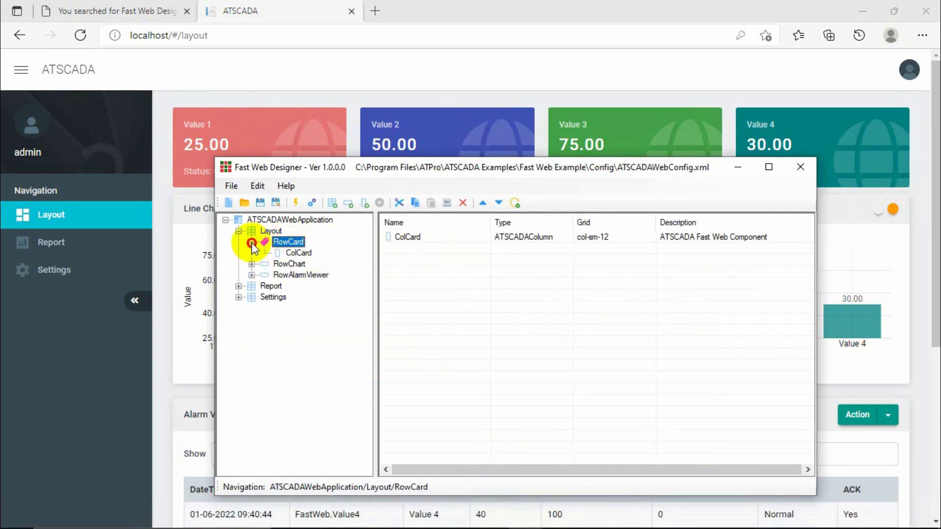
left_click(297, 252)
left_click(400, 237)
left_click(408, 249)
left_click(404, 260)
left_click(405, 271)
left_click(399, 237)
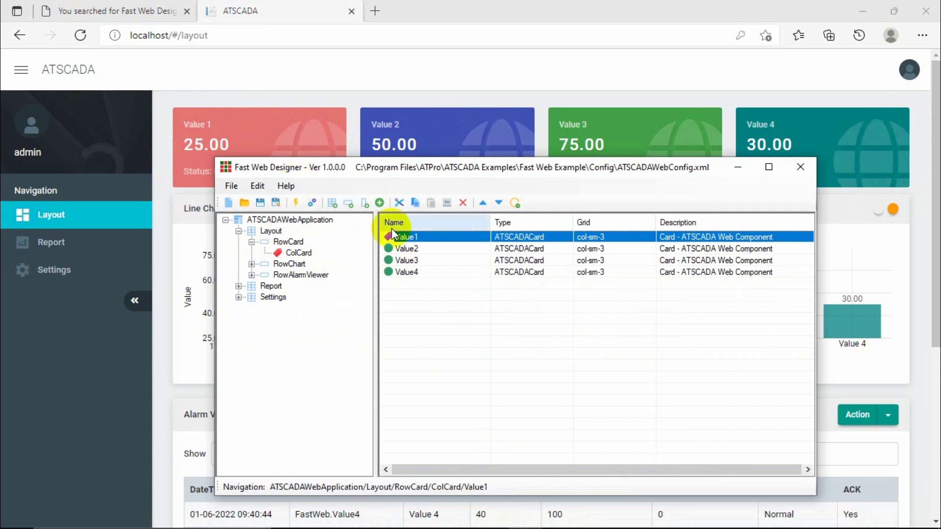
left_click(407, 249)
left_click(407, 260)
left_click(411, 272)
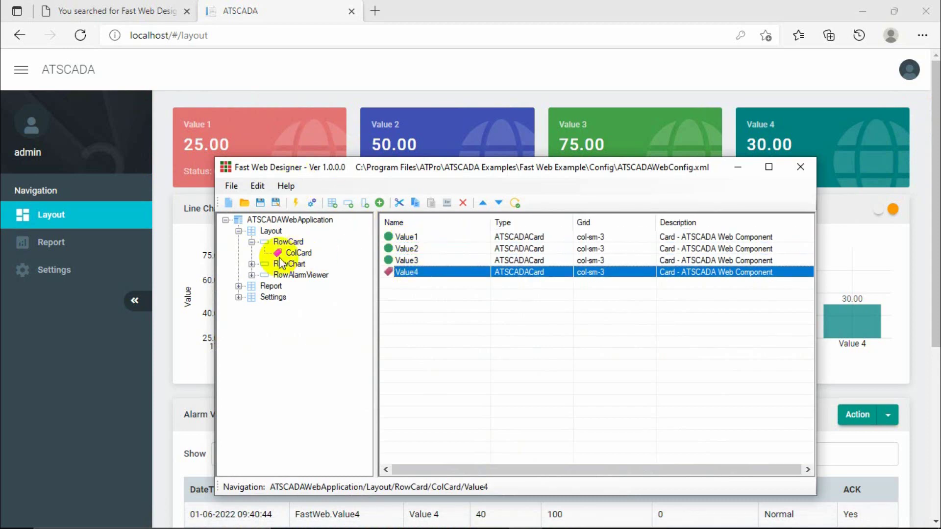
Open RowChart > ColChart and compare the LineChart and BarChart entries with the dashboard charts.
left_click(252, 264)
left_click(299, 275)
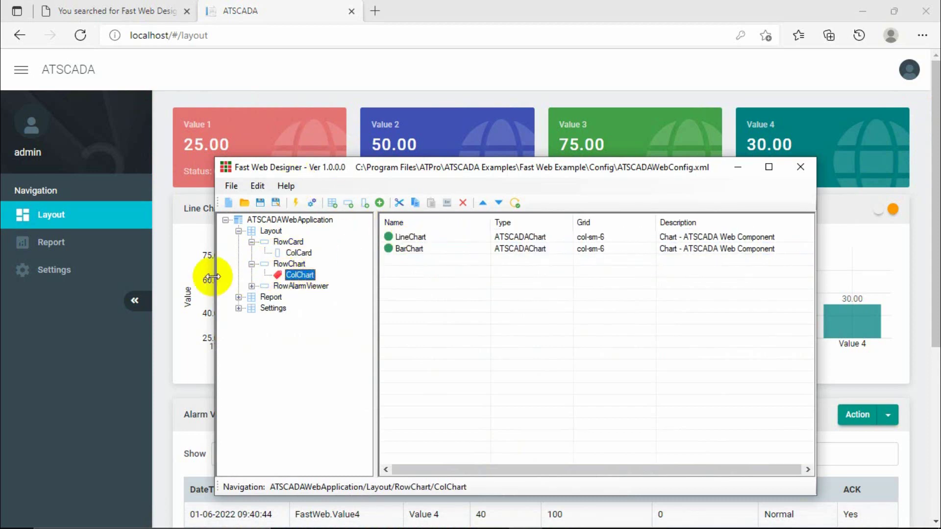
left_click(188, 257)
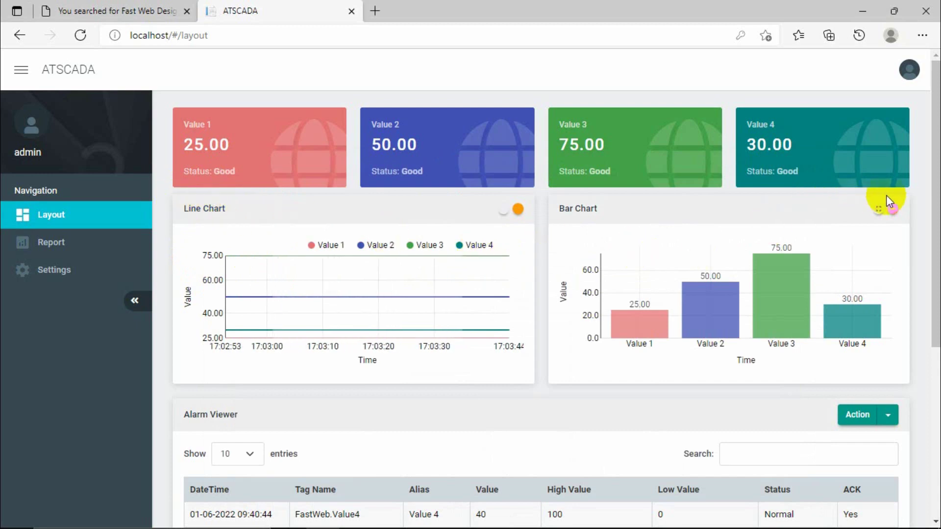
left_click(525, 522)
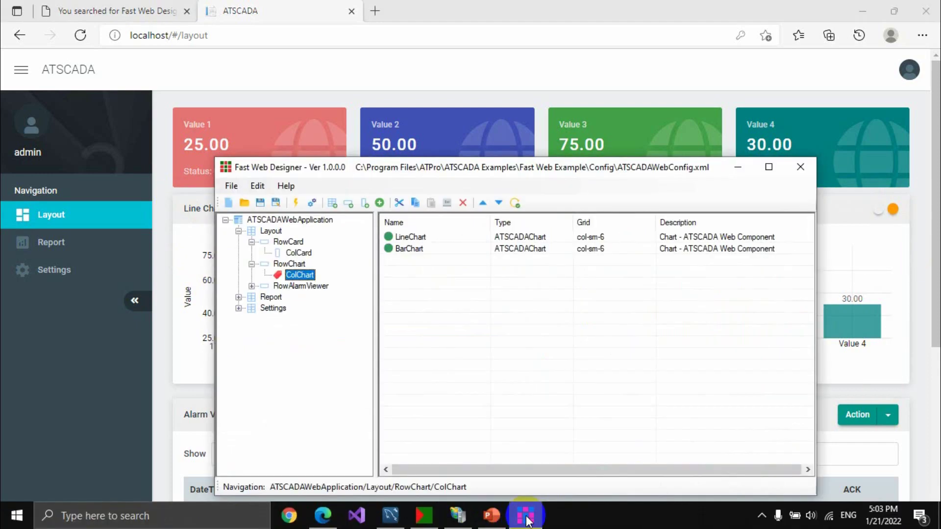
left_click(289, 265)
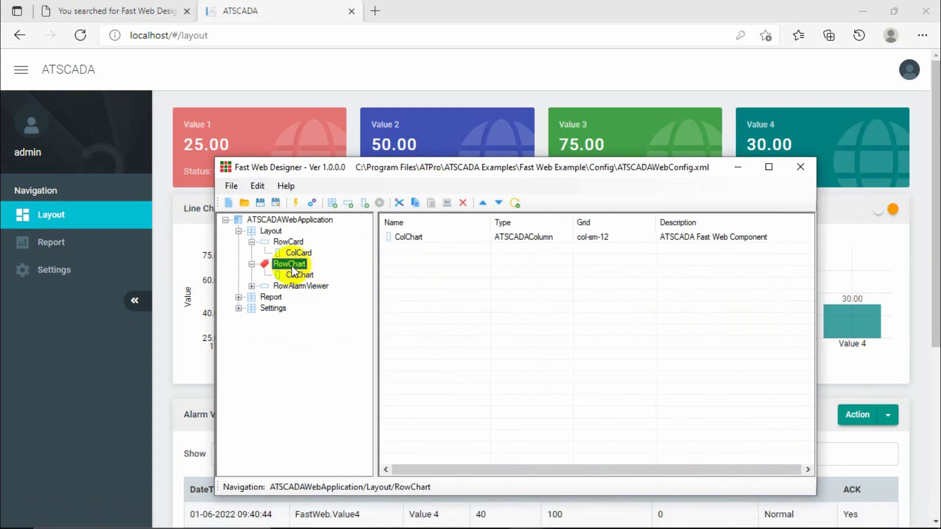
left_click(301, 273)
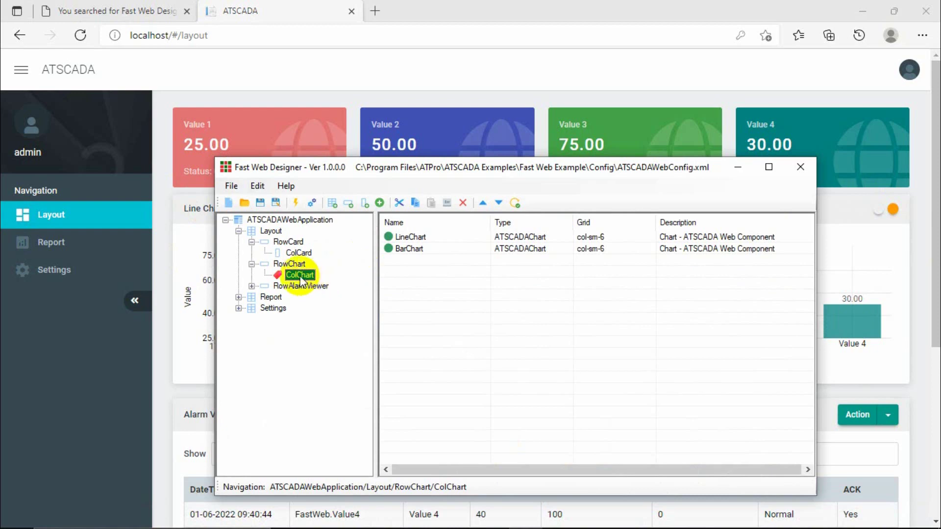
left_click(407, 237)
left_click(414, 248)
left_click(414, 238)
left_click(415, 248)
left_click(415, 238)
left_click(416, 249)
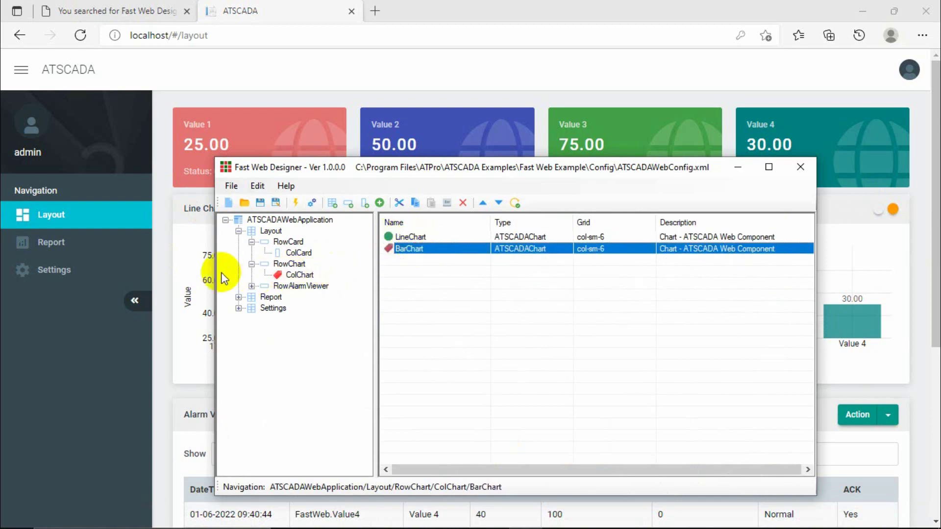
Open RowAlarmViewer > ColAlarmViewer's AlarmViewer entry and compare it with the dashboard's alarm table.
key("alt+Tab")
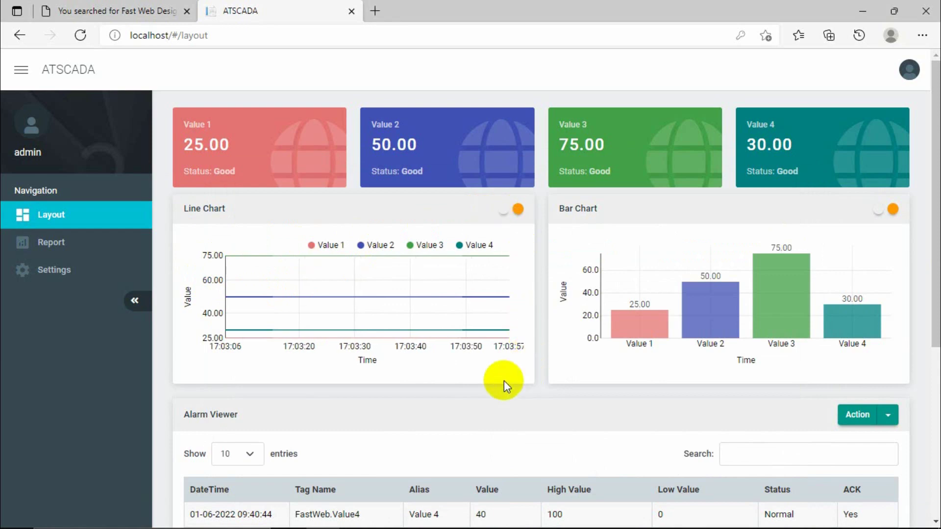
scroll(557, 205, "down", 3)
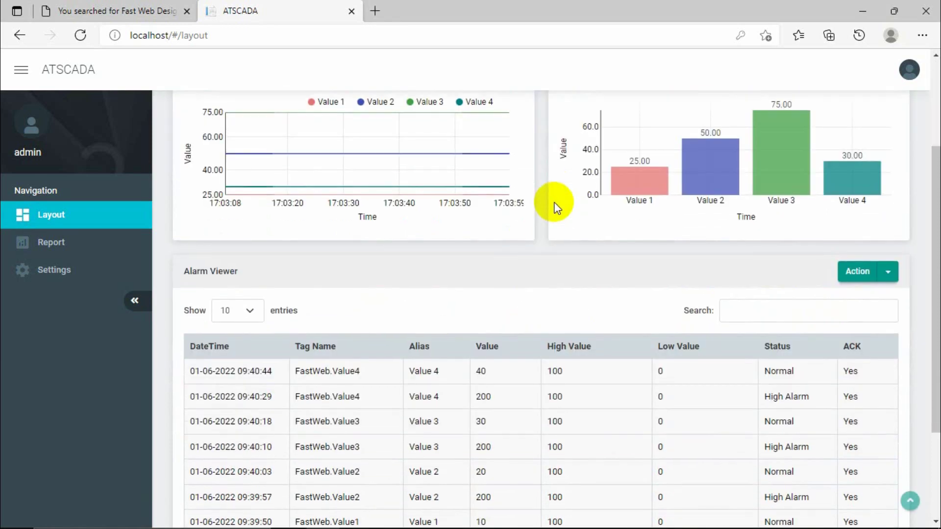
scroll(204, 284, "down", 3)
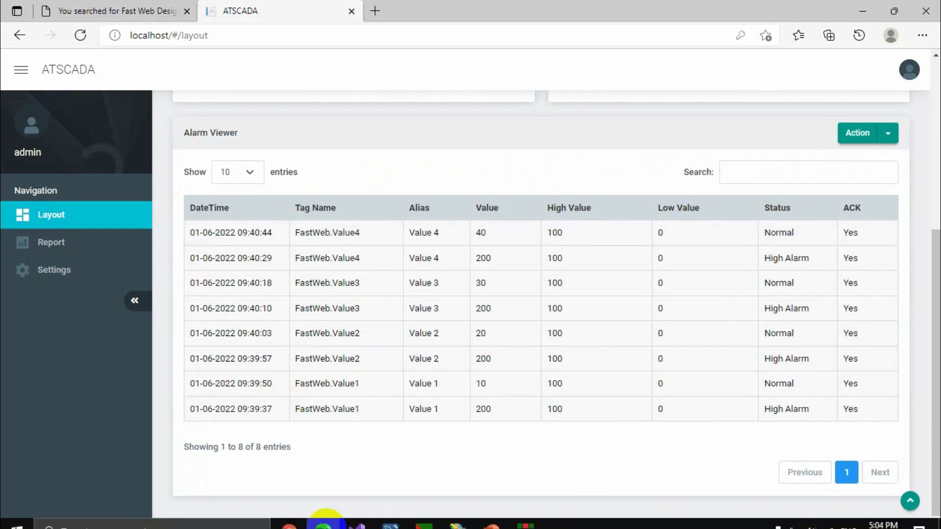
left_click(533, 519)
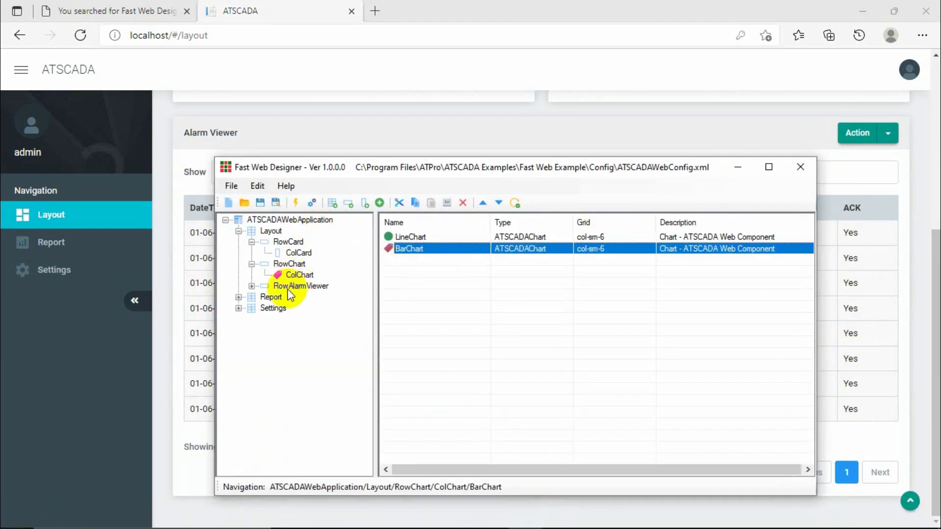
left_click(301, 287)
left_click(252, 287)
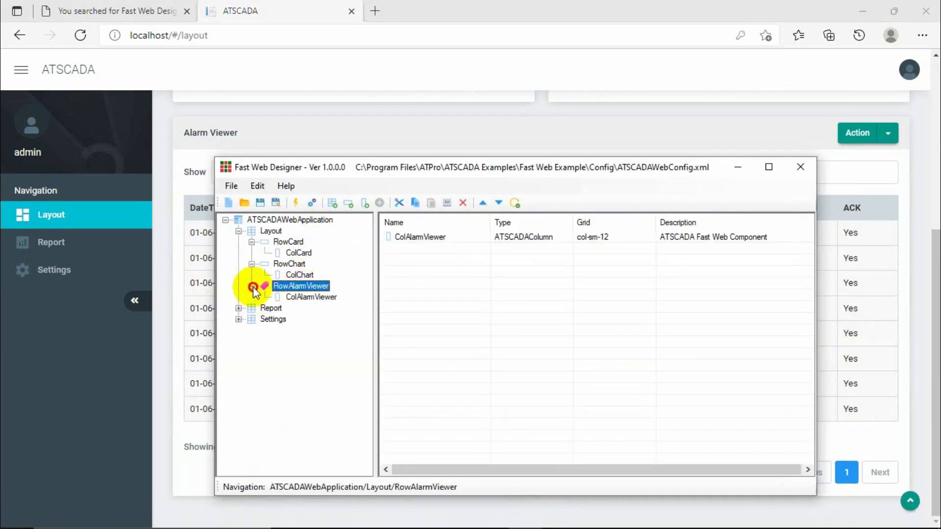
left_click(305, 299)
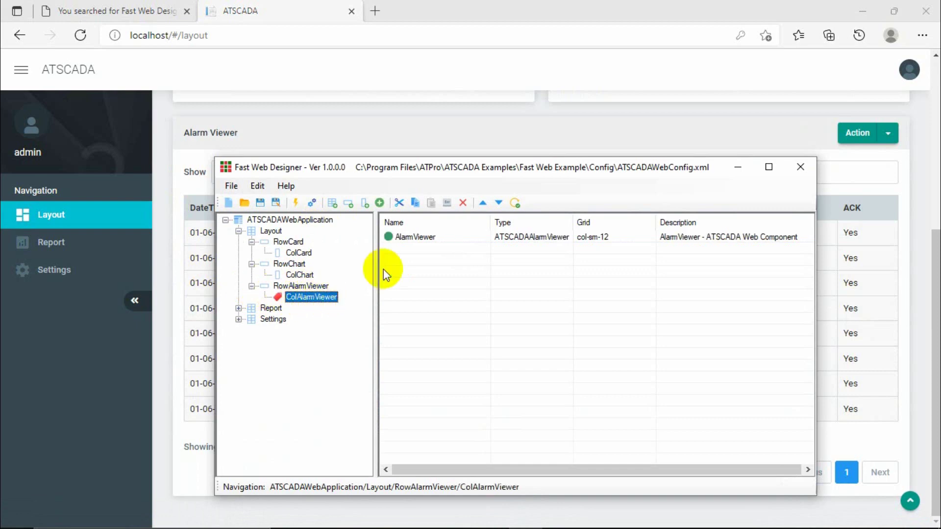
left_click(434, 239)
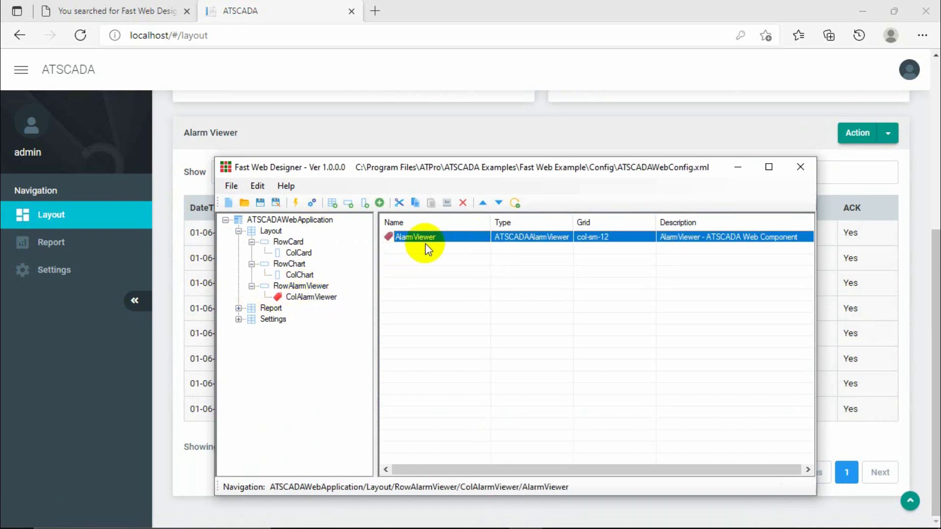
left_click(177, 240)
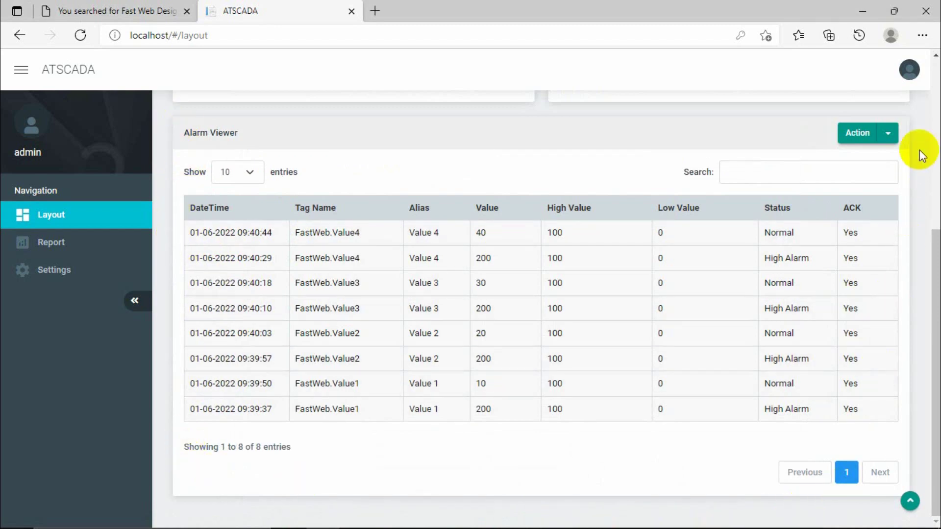
scroll(916, 383, "up", 5)
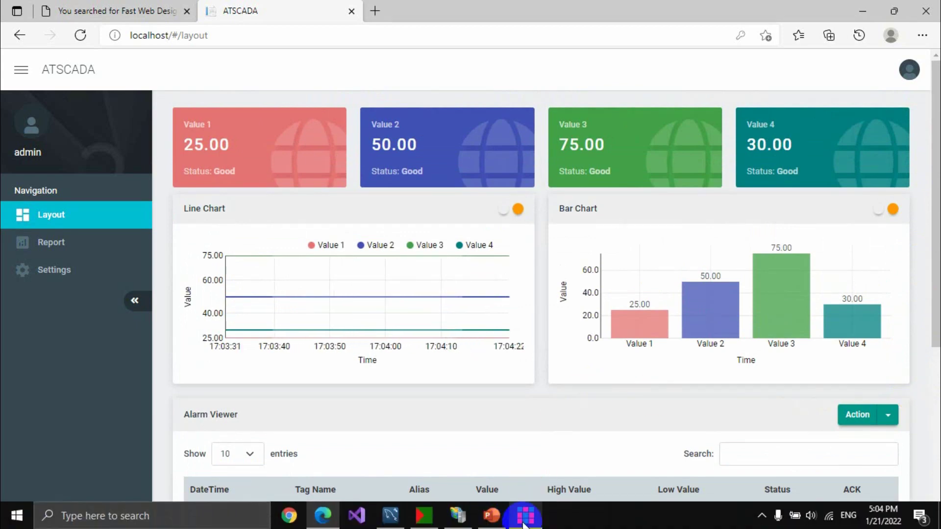
left_click(525, 516)
Browse the Layout, Report and Settings pages and view the Layout properties without changing them.
left_click(277, 220)
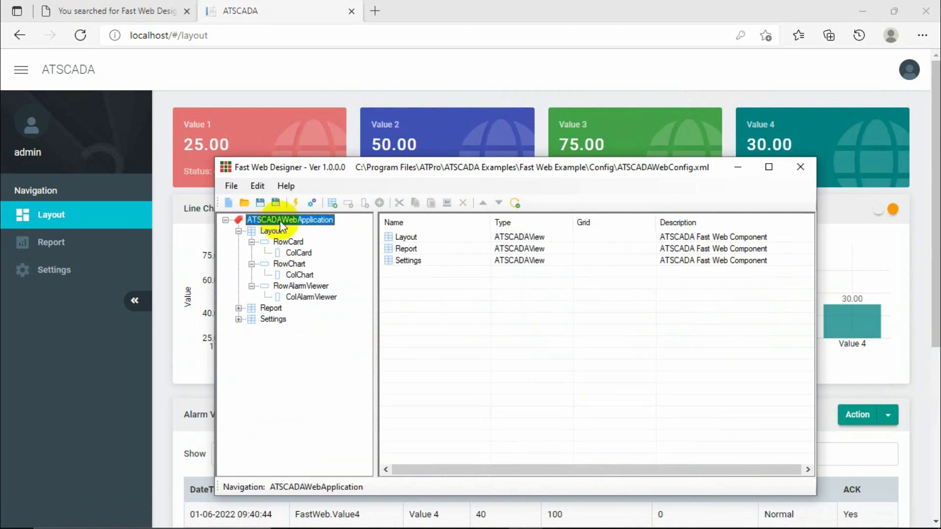
left_click(274, 231)
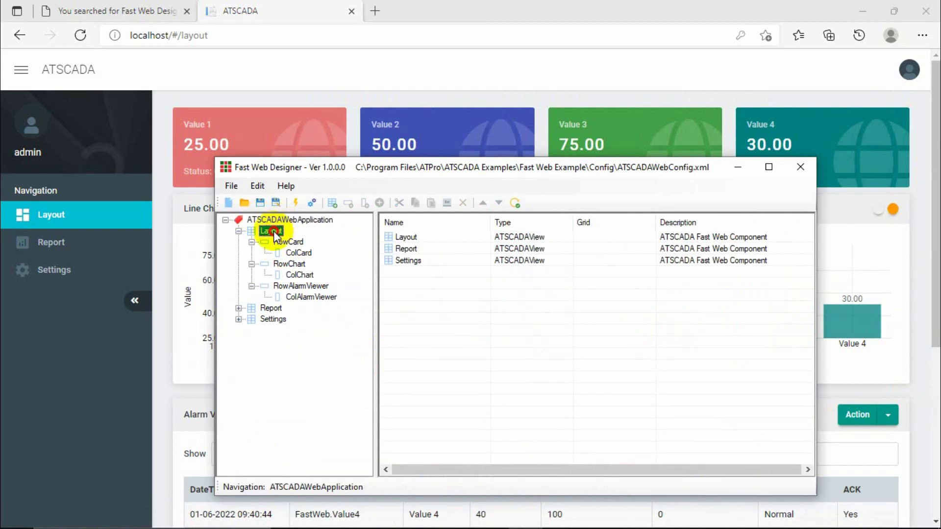
left_click(239, 232)
left_click(272, 242)
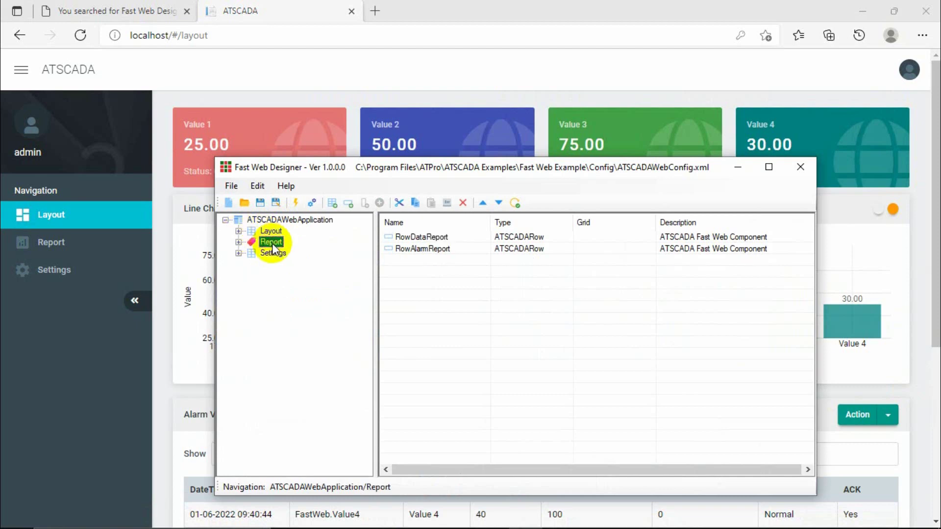
left_click(273, 254)
left_click(273, 243)
left_click(274, 232)
left_click(273, 243)
left_click(273, 253)
left_click(276, 232)
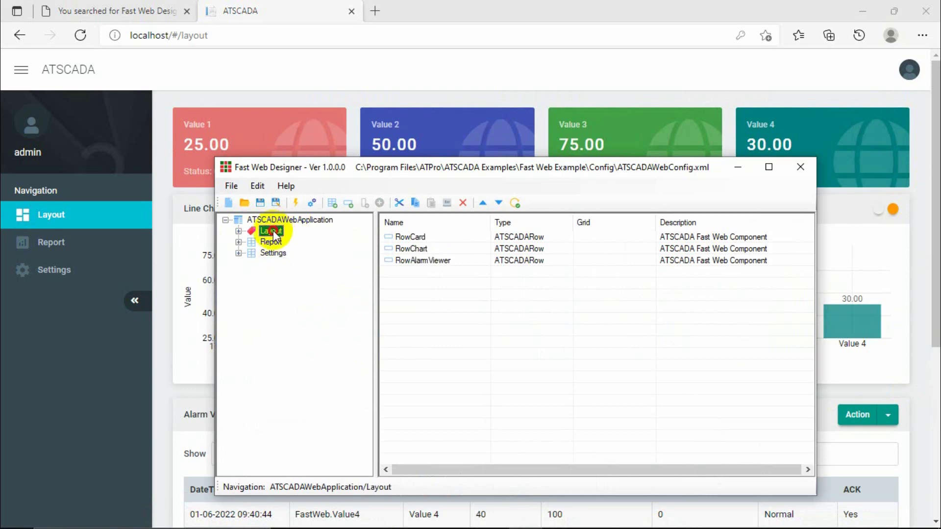
double_click(272, 231)
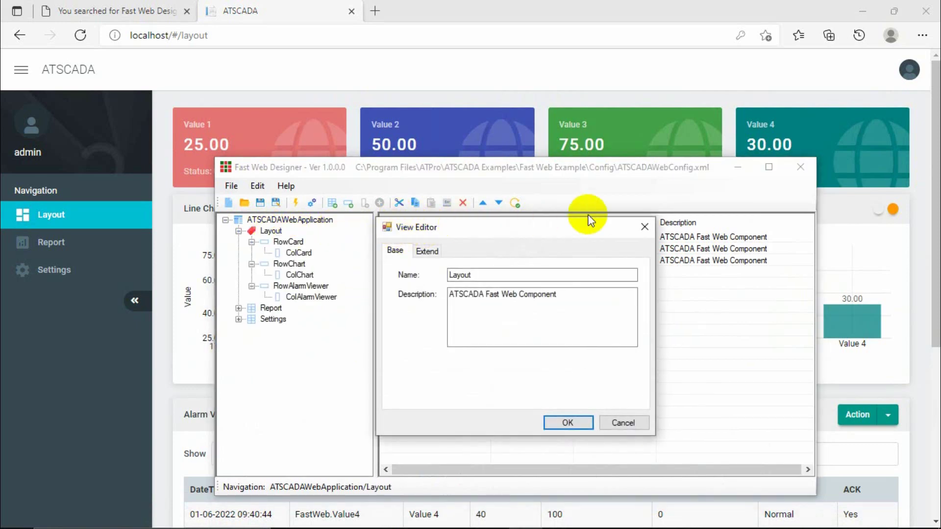
left_click(645, 227)
Review the Value1–Value4 card entries in Layout's RowCard > ColCard again.
left_click(287, 241)
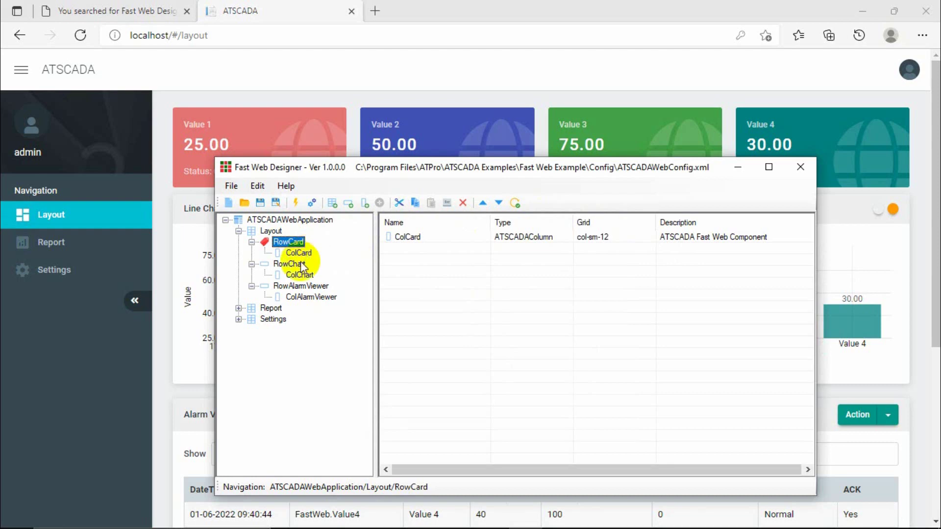
left_click(299, 253)
left_click(406, 237)
left_click(410, 249)
left_click(411, 261)
left_click(407, 272)
left_click(409, 261)
left_click(410, 248)
left_click(413, 237)
left_click(410, 249)
left_click(409, 261)
left_click(407, 272)
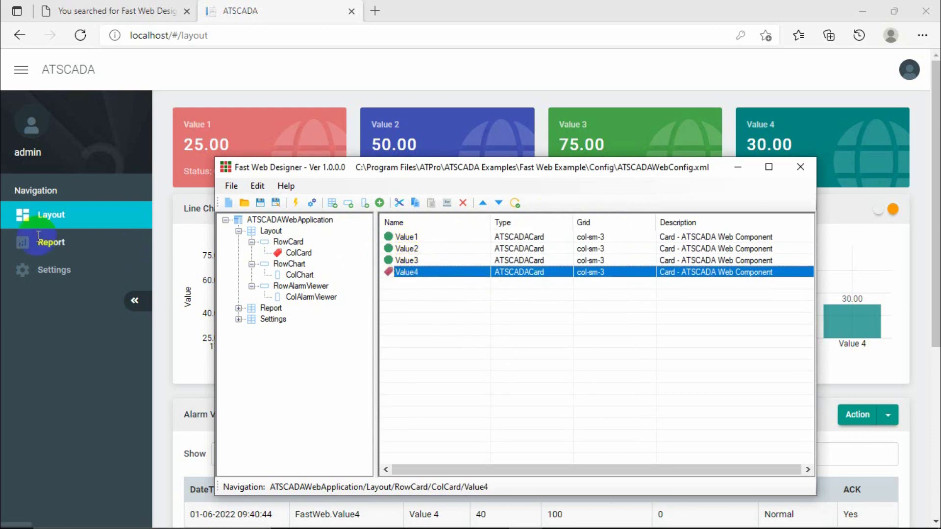
Collapse Layout, expand the Report branch and show RowDataReport's contents.
left_click(238, 231)
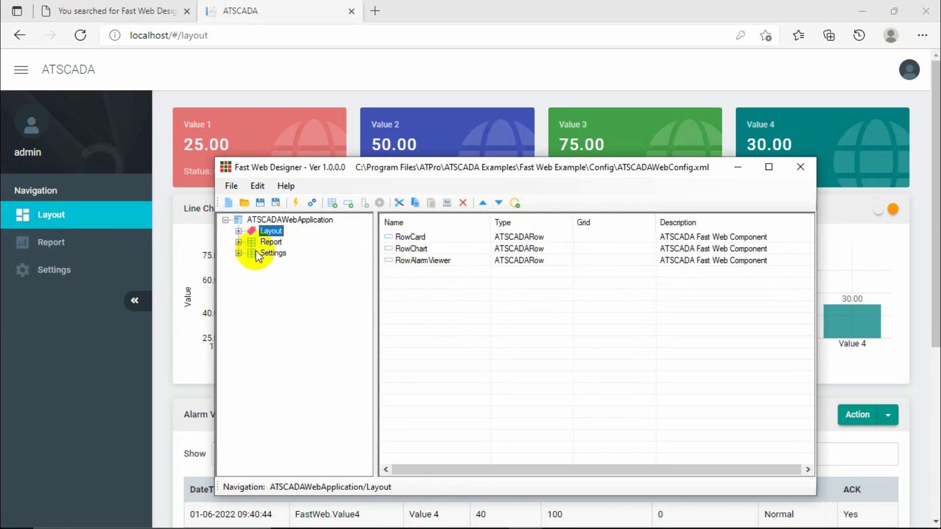
left_click(272, 242)
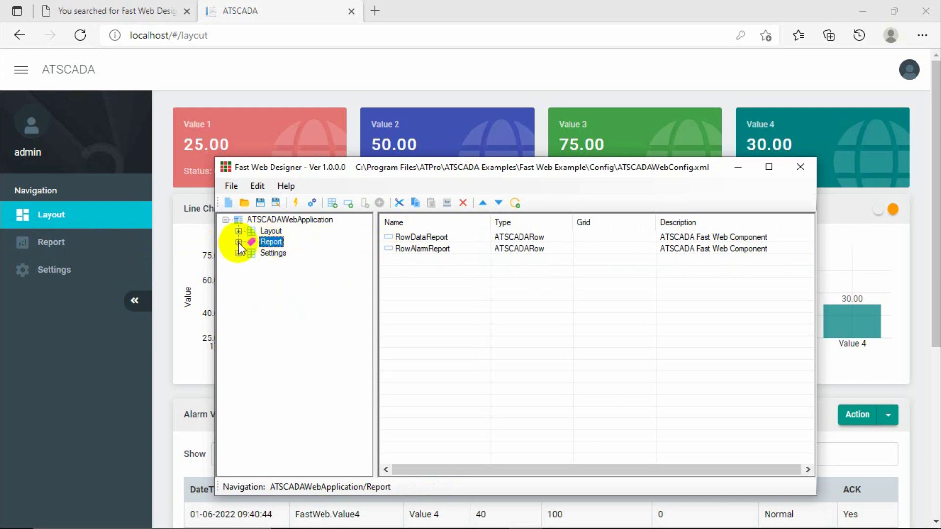
left_click(238, 242)
left_click(288, 254)
View the dashboard's Report page, scrolling through it.
left_click(44, 240)
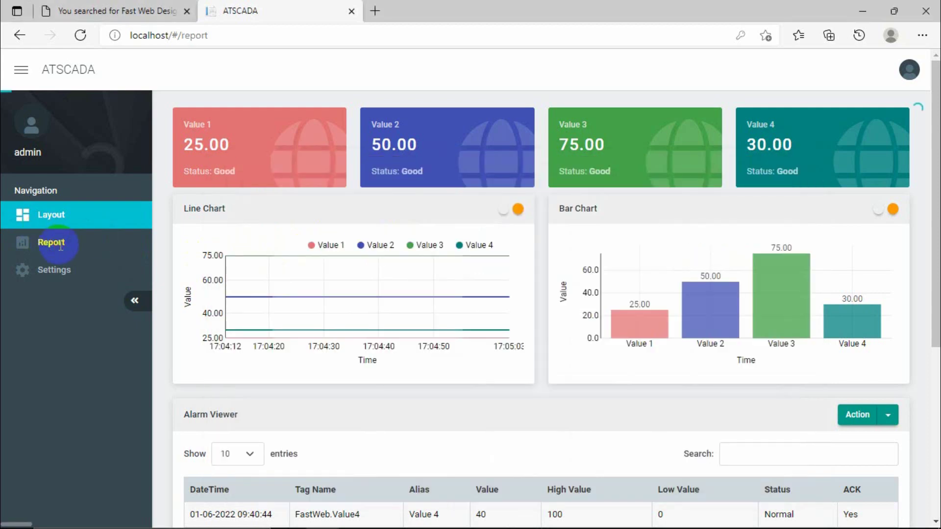
scroll(454, 260, "down", 7)
scroll(454, 260, "up", 6)
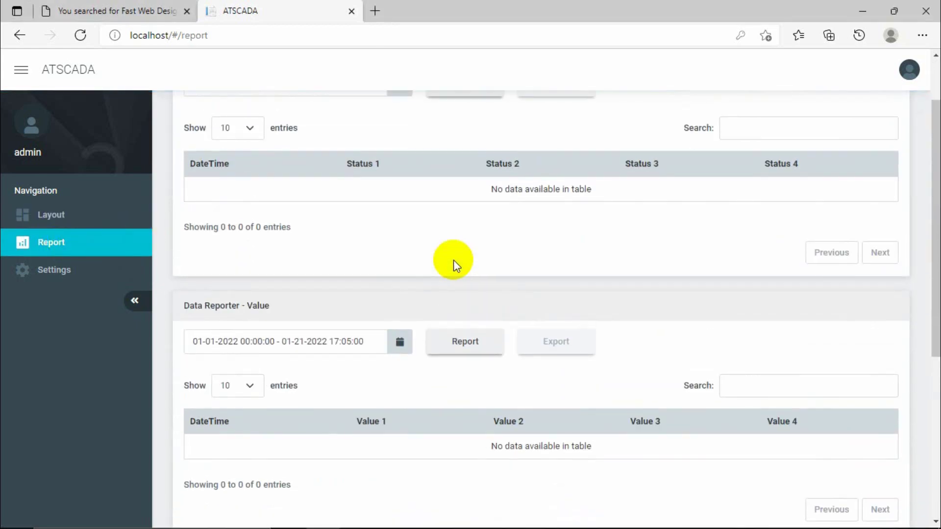
scroll(466, 417, "up", 1)
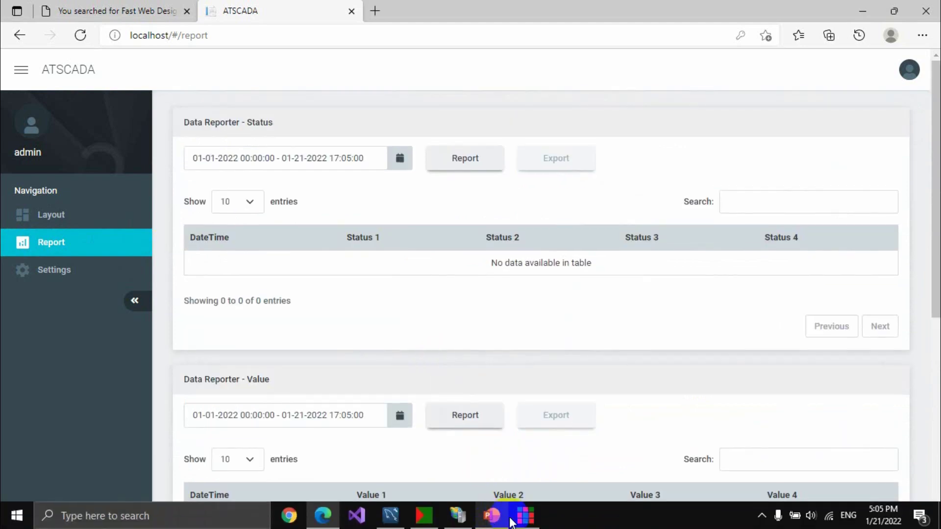
left_click(526, 516)
Expand RowDataReport and list ColDataReport's reporter components, keeping ColDataReport under RowDataReport.
left_click(251, 253)
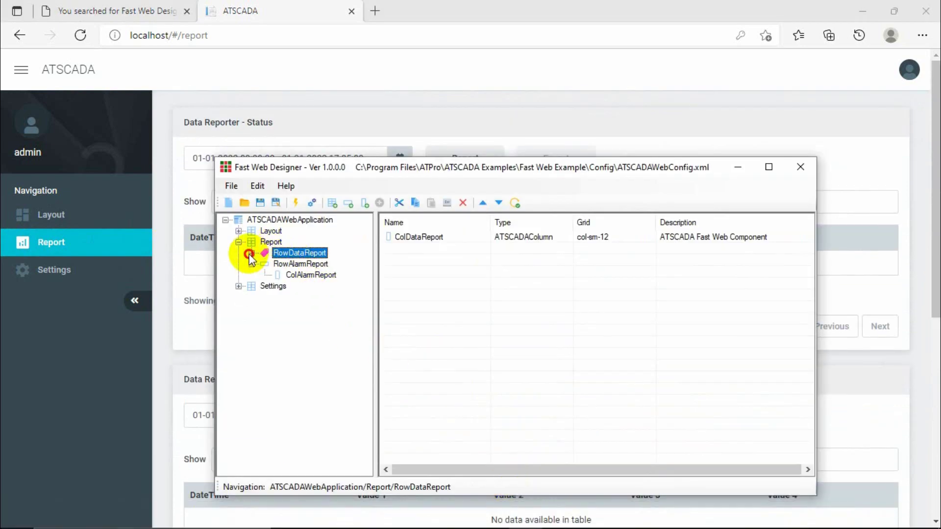
left_click(252, 264)
left_click(252, 253)
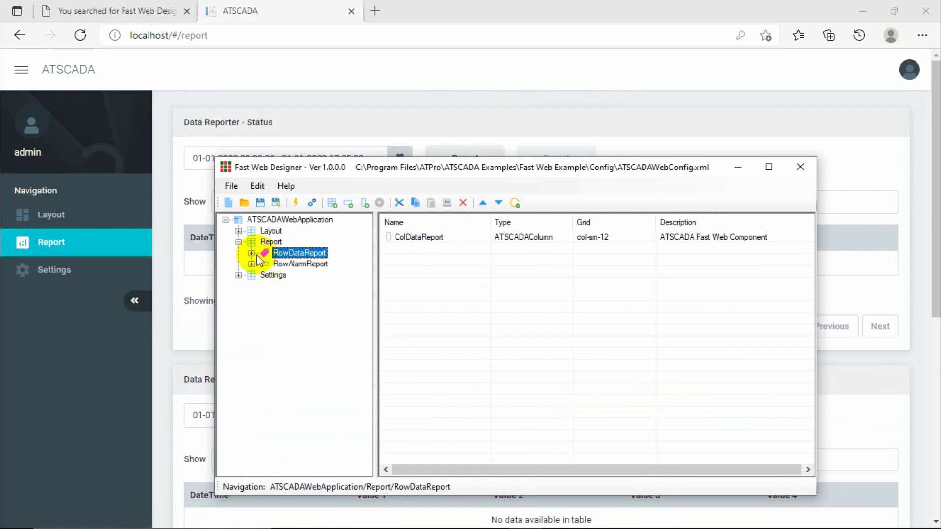
left_click(307, 264)
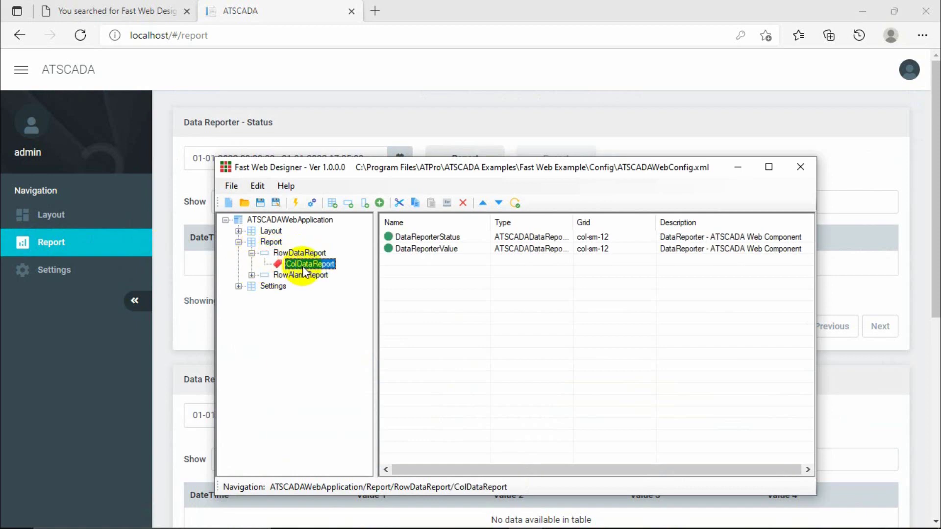
left_click(290, 254)
left_click(290, 259)
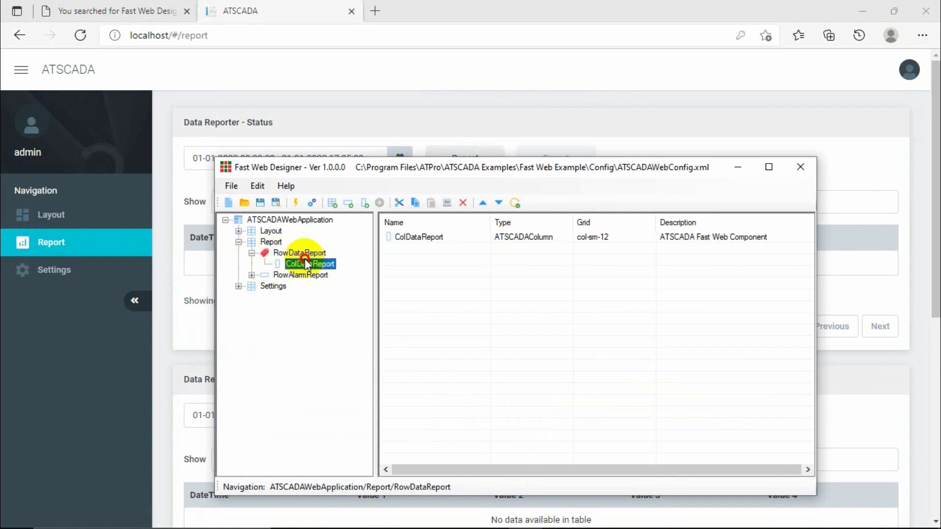
left_click_drag(290, 258, 292, 255)
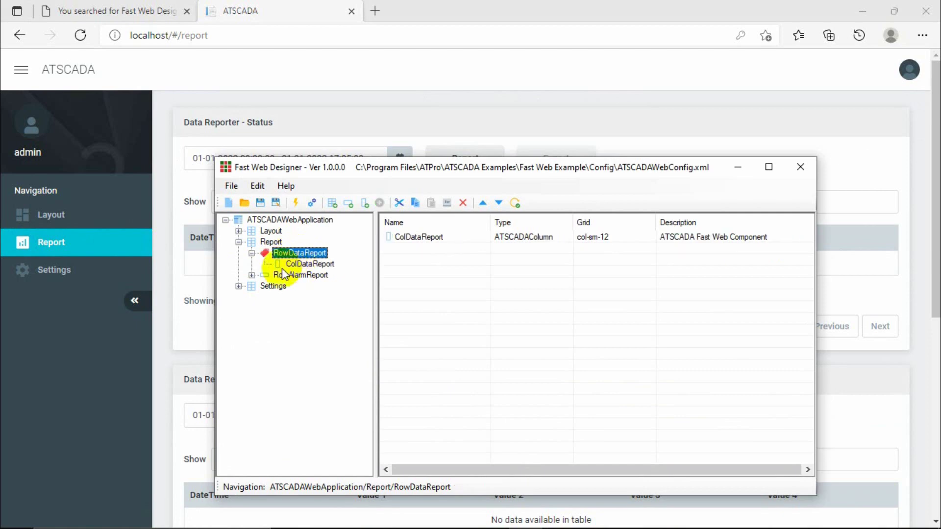
Inspect ColAlarmReport's AlarmReporter and ColDataReport's DataReporterStatus and DataReporterValue components.
left_click(252, 275)
left_click(311, 286)
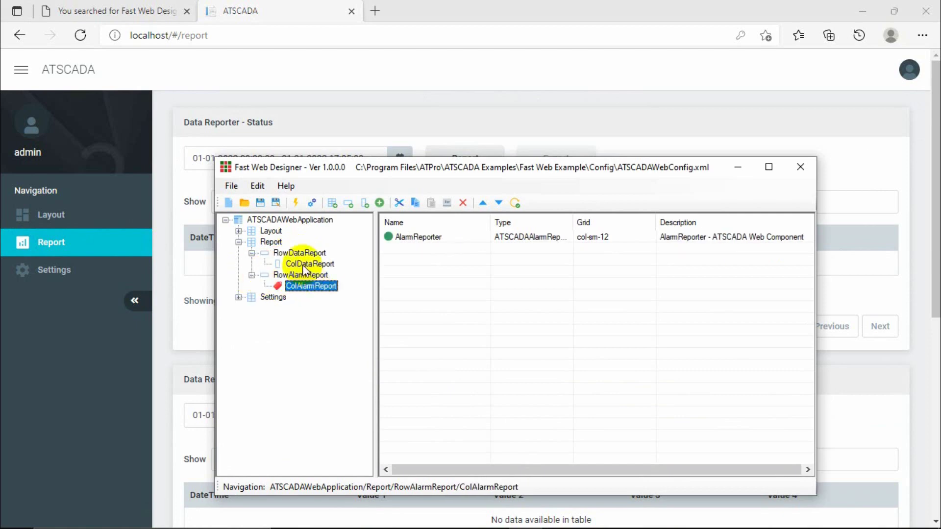
left_click(423, 237)
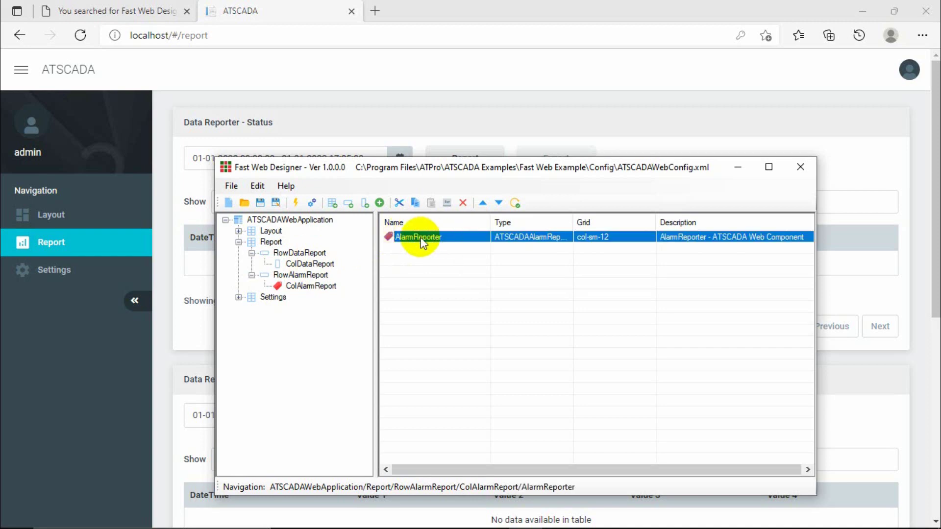
left_click(304, 265)
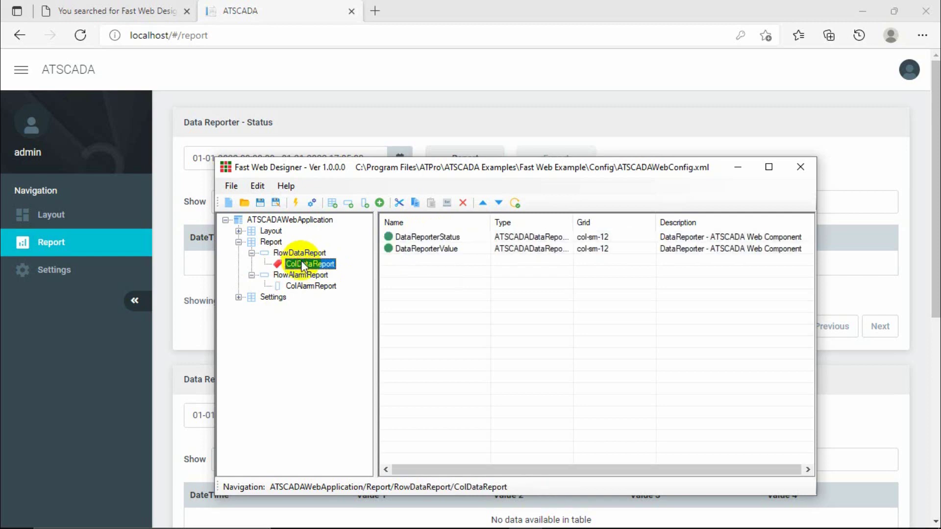
left_click(434, 238)
left_click(440, 248)
left_click(421, 237)
left_click(412, 249)
left_click(434, 237)
left_click(440, 248)
Return to the dashboard's Report page, scroll down, and go to its Settings page.
left_click(283, 138)
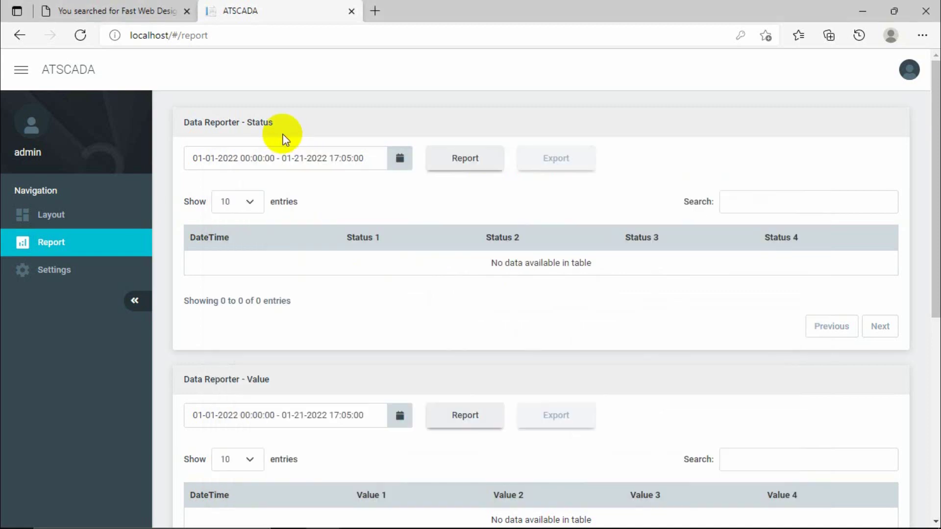
scroll(273, 213, "down", 3)
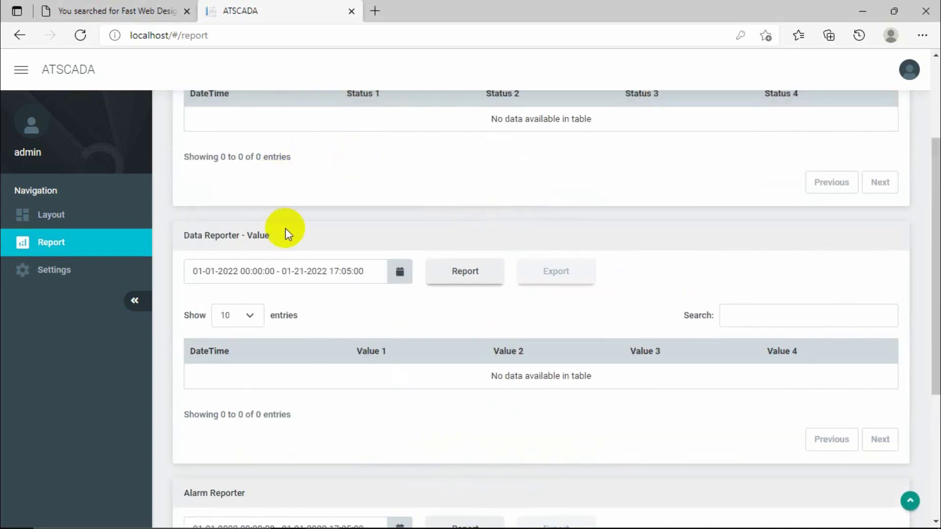
left_click(47, 269)
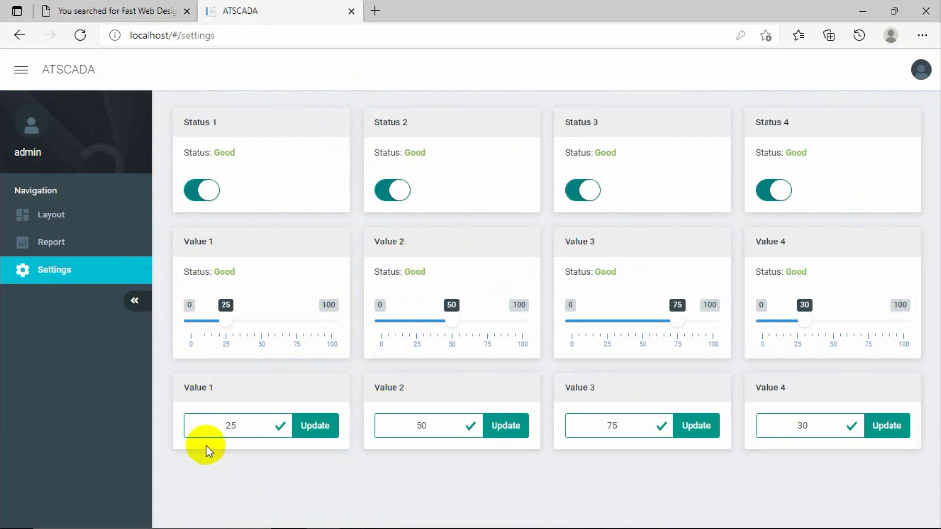
Expand the Settings branch and view the columns in RowSwitch, RowSlider and RowInput.
left_click(525, 516)
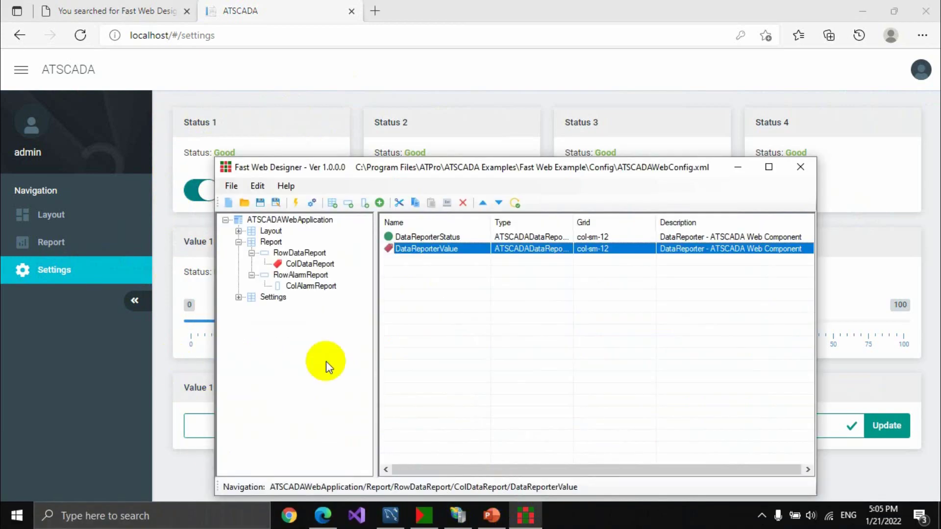
left_click(239, 297)
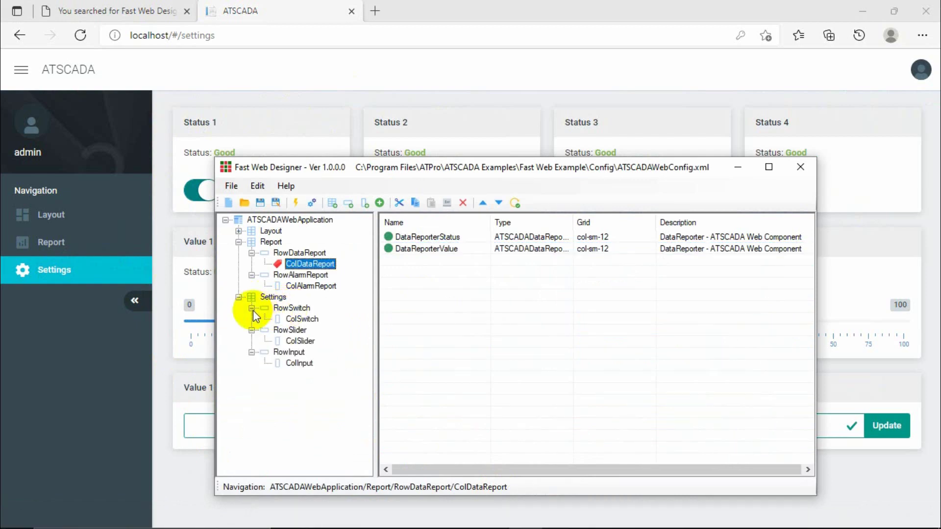
left_click(251, 309)
left_click(251, 319)
left_click(251, 330)
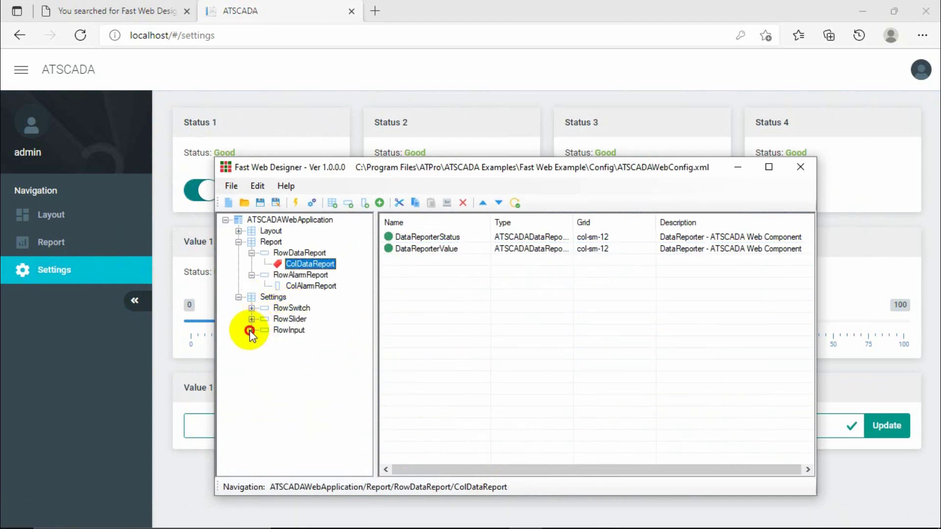
left_click(292, 309)
left_click(291, 320)
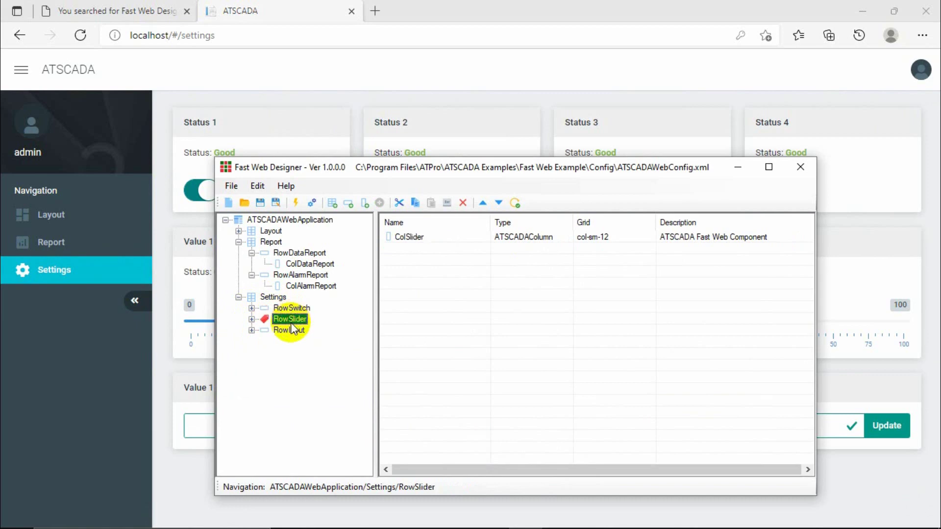
left_click(280, 328)
Open RowSwitch > ColSwitch and inspect the Status1–Status4 switch entries.
left_click(251, 309)
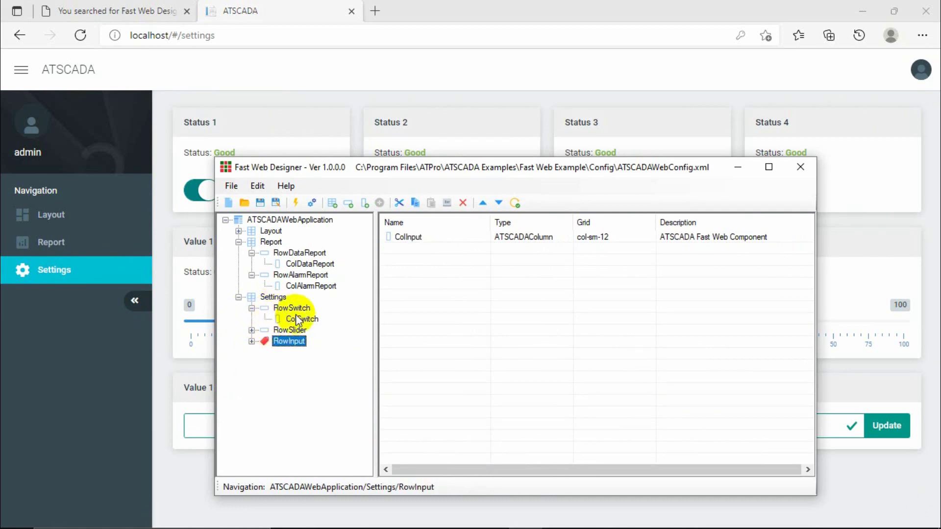
left_click(301, 318)
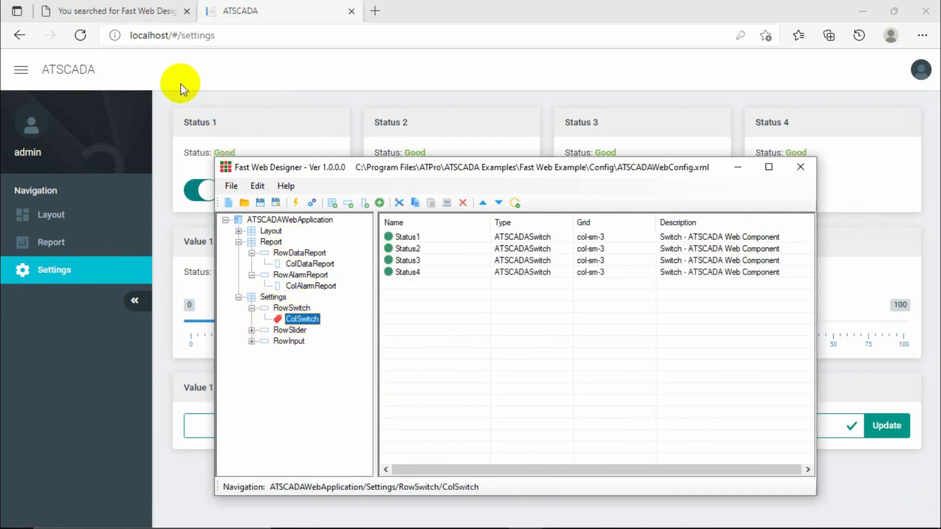
left_click(411, 237)
left_click(411, 249)
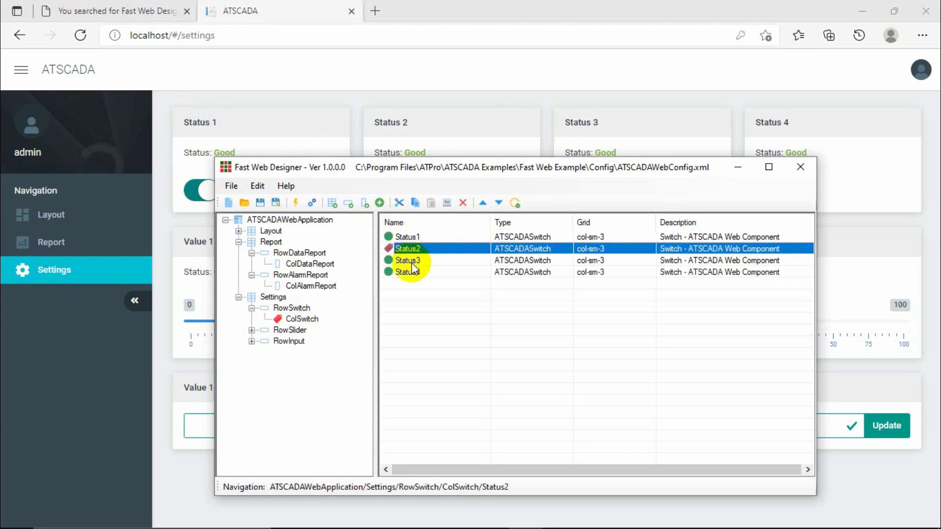
left_click(412, 260)
left_click(410, 248)
left_click(410, 237)
left_click(416, 249)
left_click(409, 272)
left_click(409, 260)
left_click(417, 249)
left_click(419, 237)
left_click(419, 248)
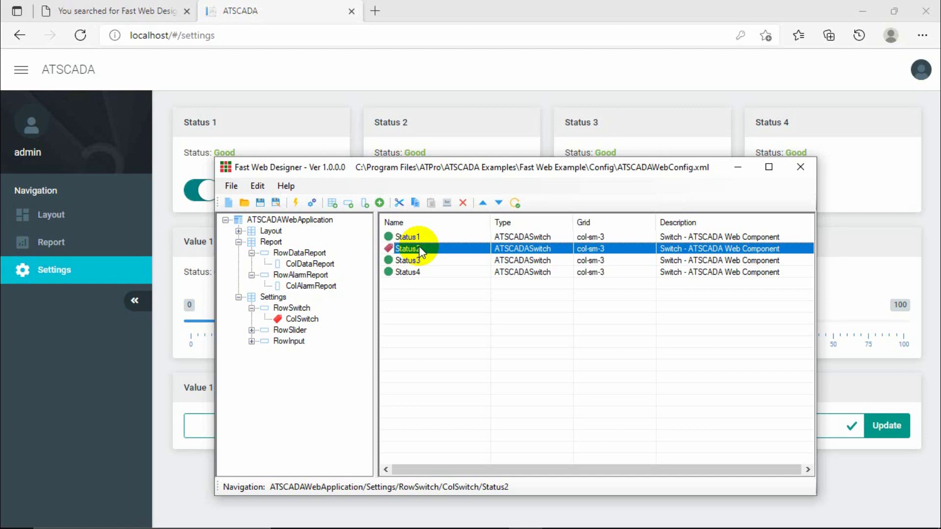
Review the Status1–Status4 switch entries, then select the ATSCADAWebApplication root node.
left_click(413, 260)
left_click(413, 274)
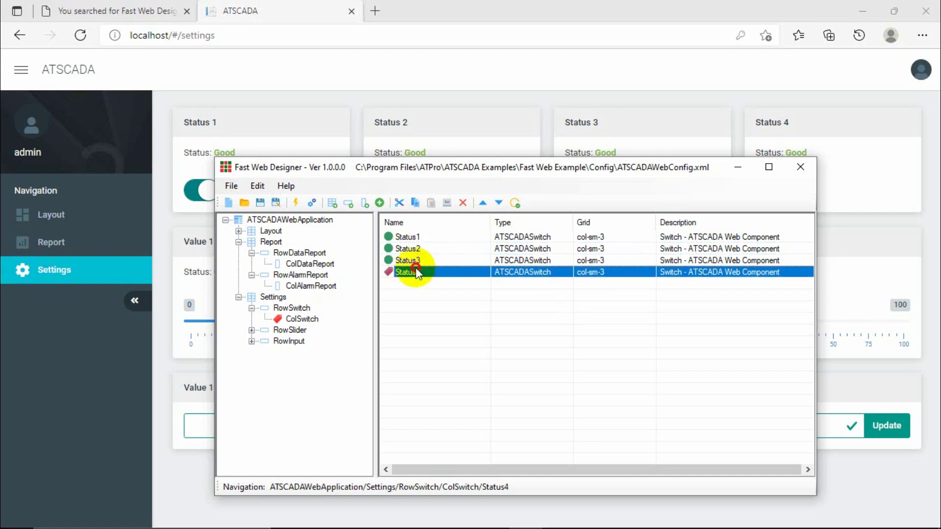
left_click(419, 259)
left_click(419, 249)
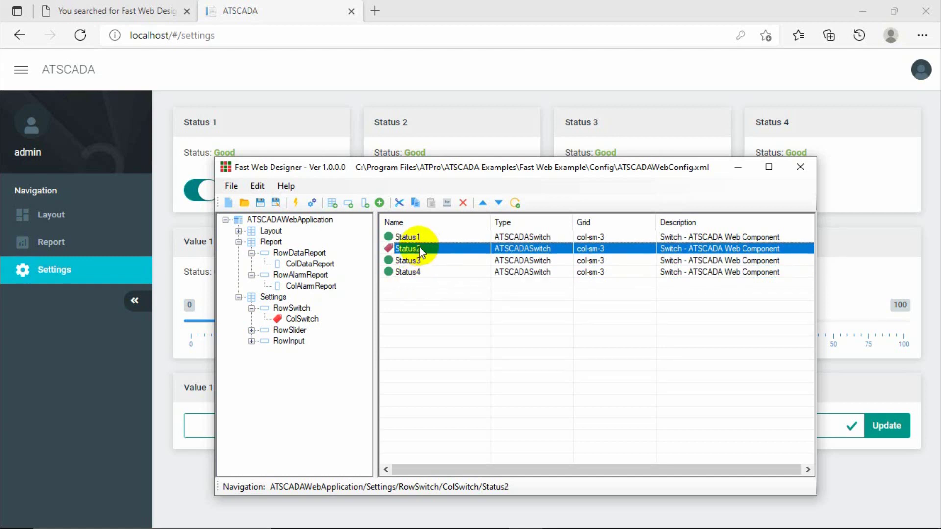
left_click(417, 238)
left_click(414, 248)
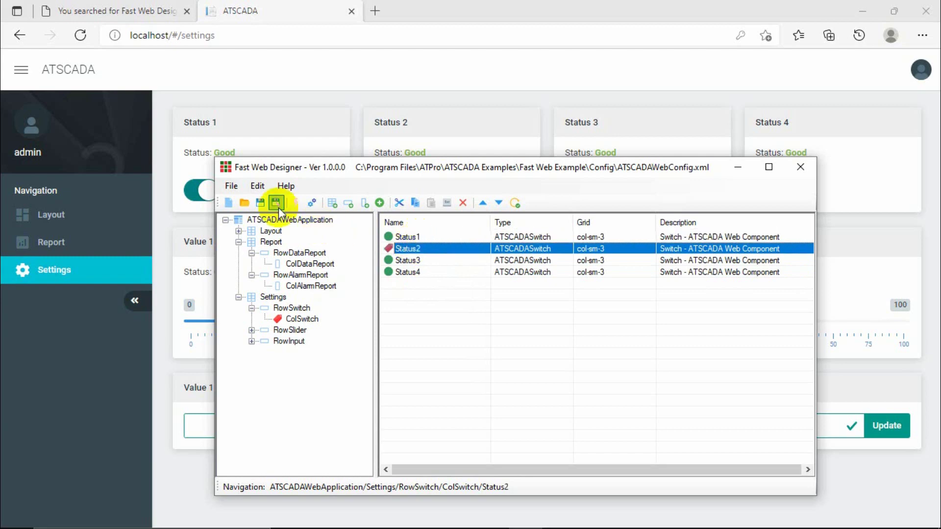
left_click(265, 219)
Expand Layout > RowCard > ColCard and review the Value1–Value4 cards, including Value4's card settings.
left_click(267, 231)
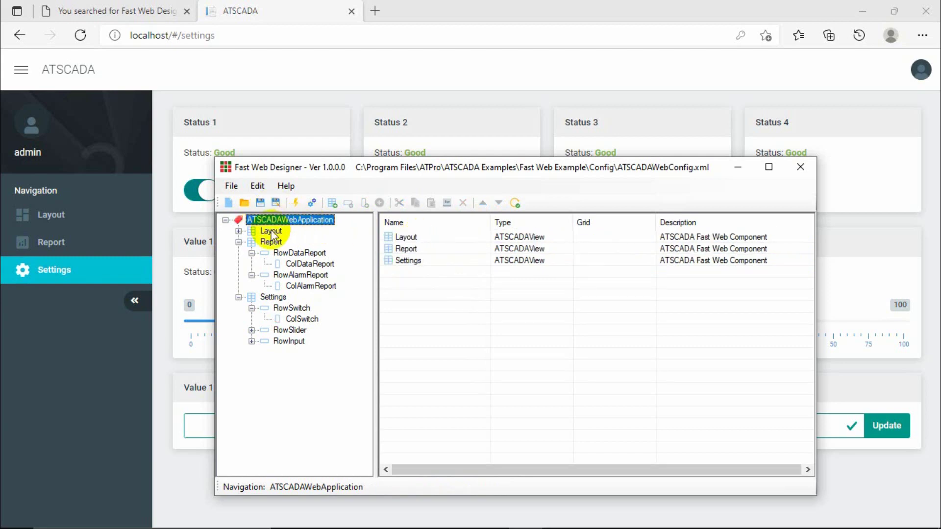
left_click(239, 231)
left_click(288, 243)
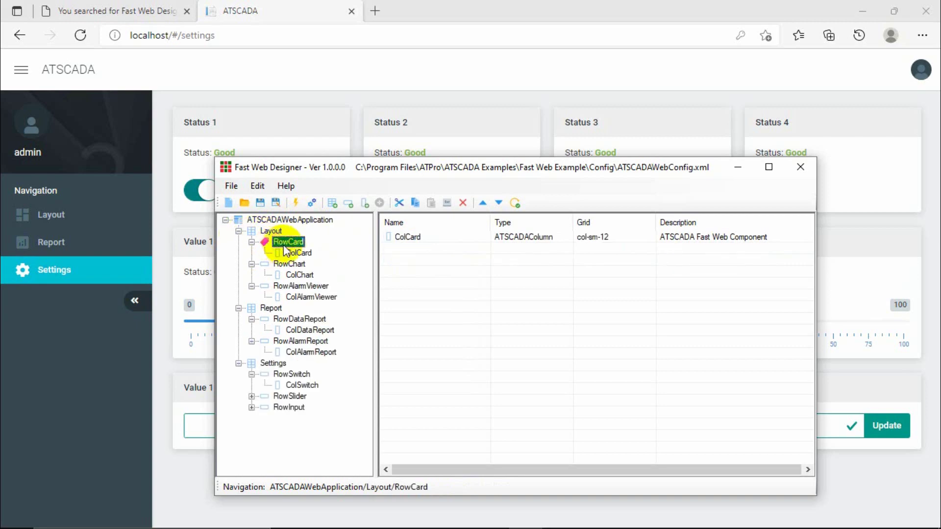
left_click(297, 252)
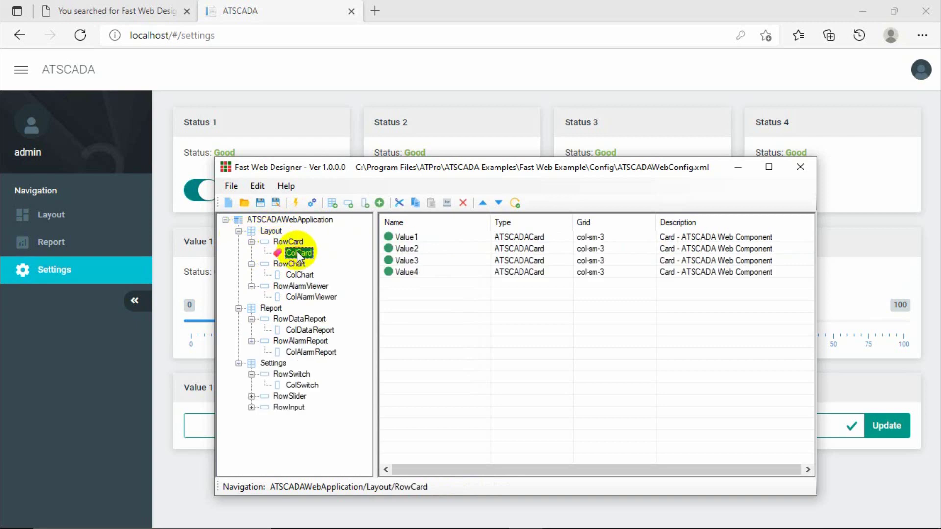
left_click(405, 236)
left_click(407, 249)
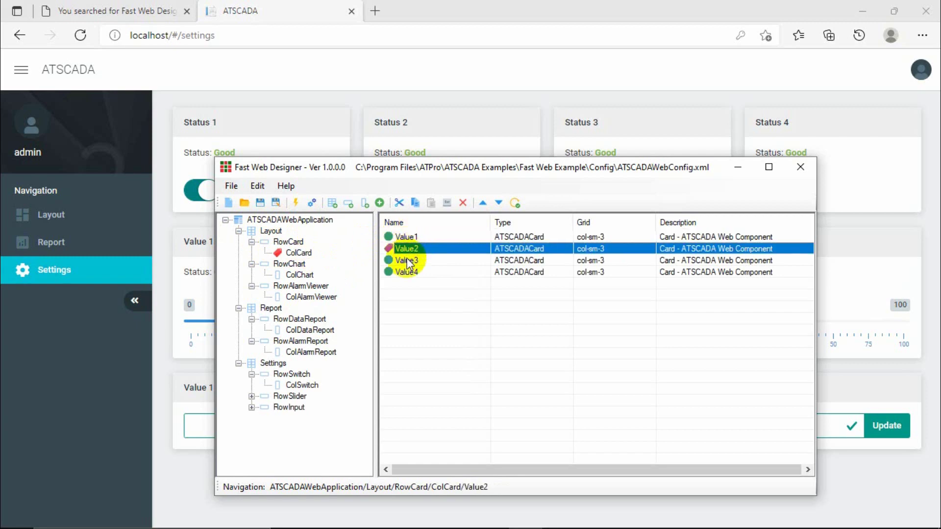
left_click(408, 260)
double_click(408, 267)
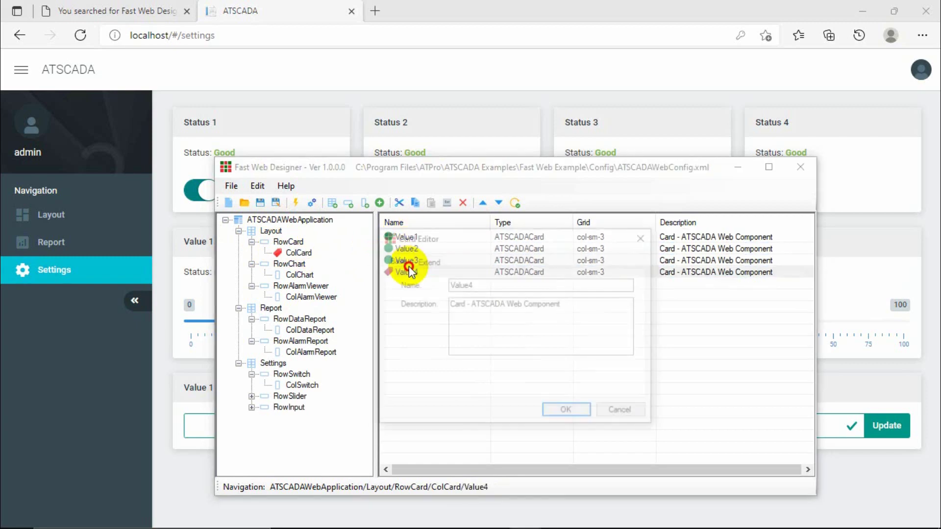
left_click(646, 238)
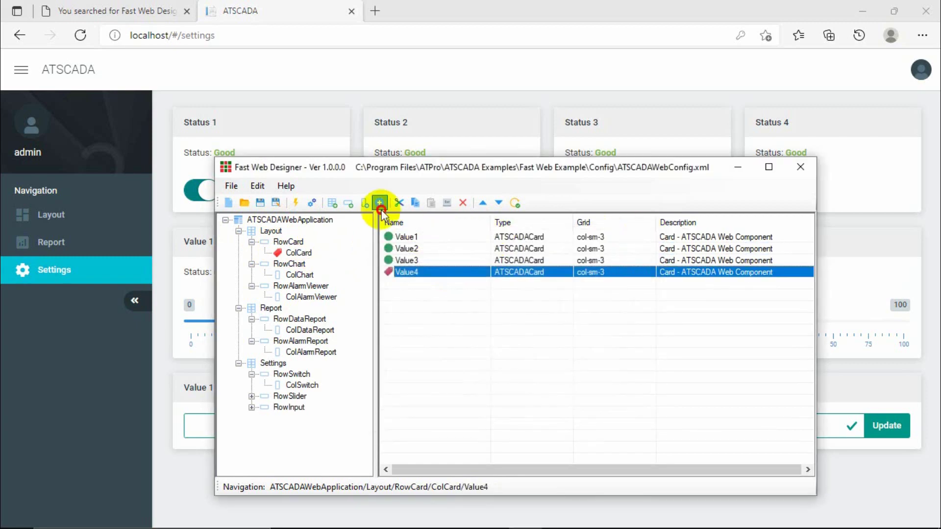
Browse the component types iAlarmViewer through iSwitch without adding a component.
left_click(380, 203)
left_click(390, 268)
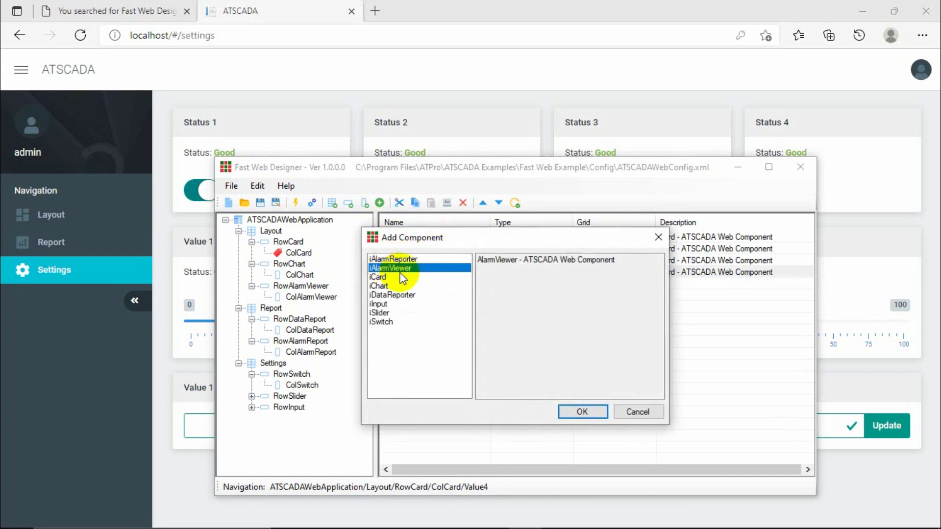
left_click(390, 277)
left_click(390, 286)
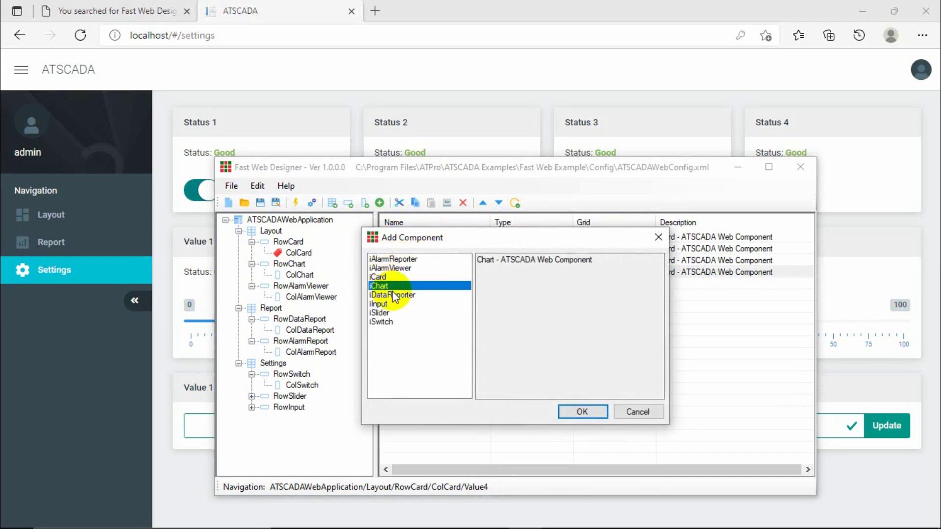
left_click(394, 295)
left_click(383, 305)
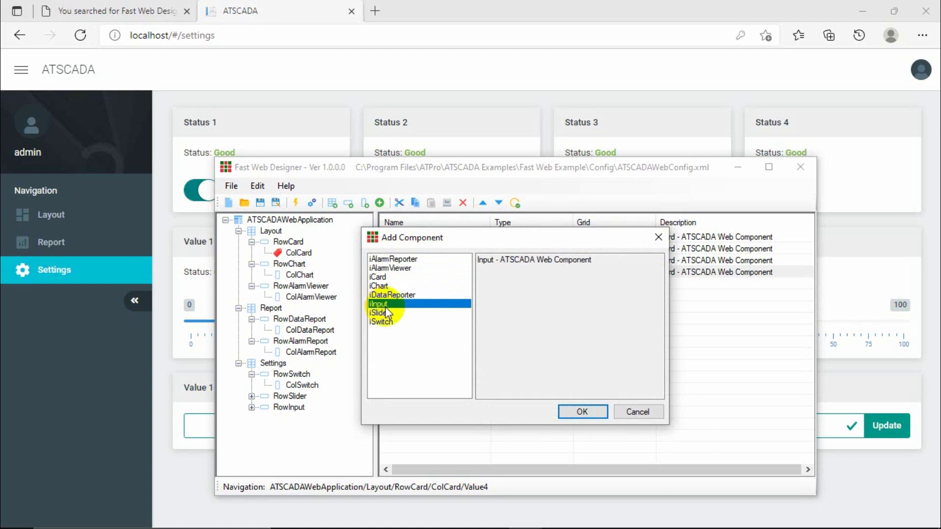
left_click(387, 313)
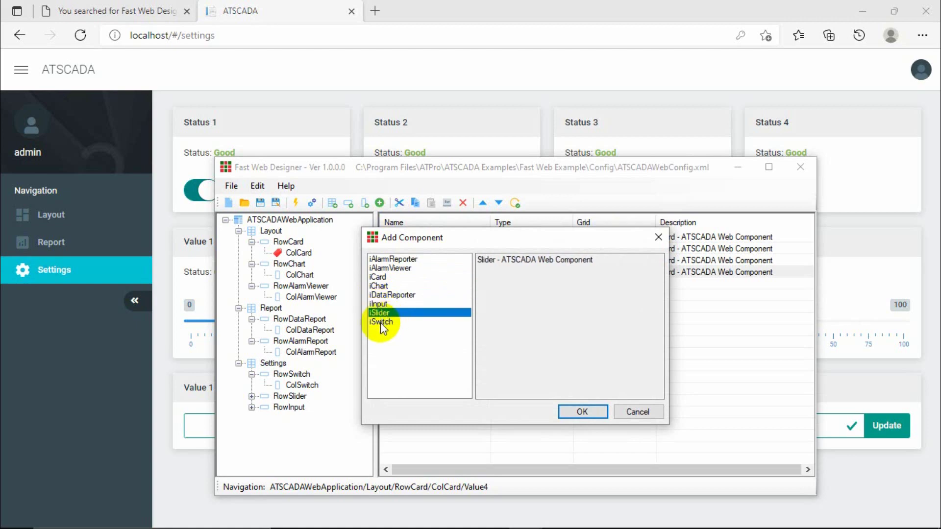
left_click(382, 322)
left_click(658, 238)
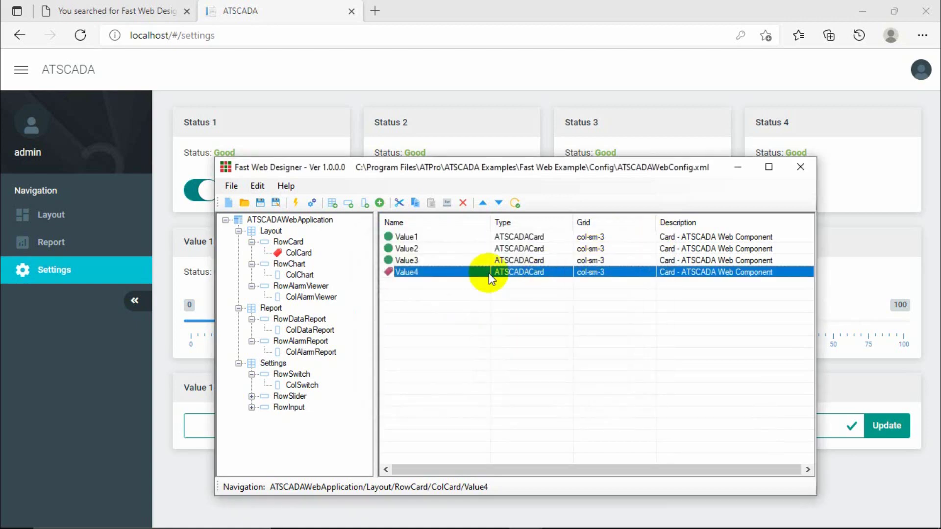
Reselect the Value3 and Value2 cards and toggle between RowCard and ColCard contents.
left_click(413, 260)
left_click(404, 249)
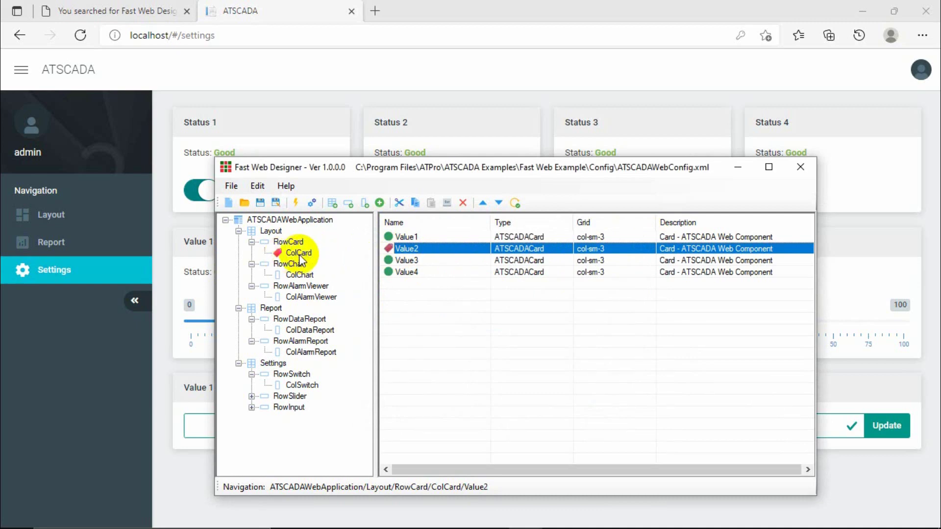
left_click(299, 252)
left_click(286, 242)
left_click(298, 253)
left_click(287, 243)
left_click(298, 253)
Compare with the dashboard Settings page, then expand RowSlider and RowInput in the designer.
left_click(739, 168)
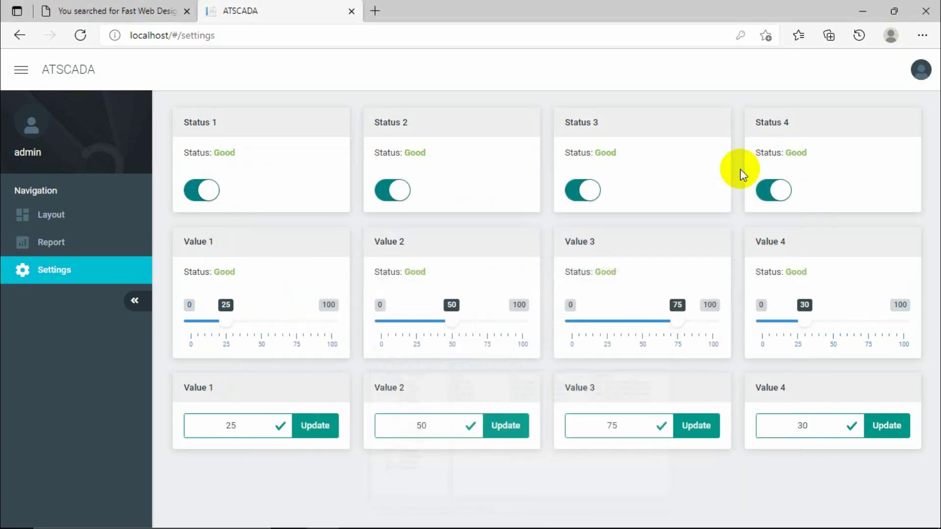
left_click(526, 524)
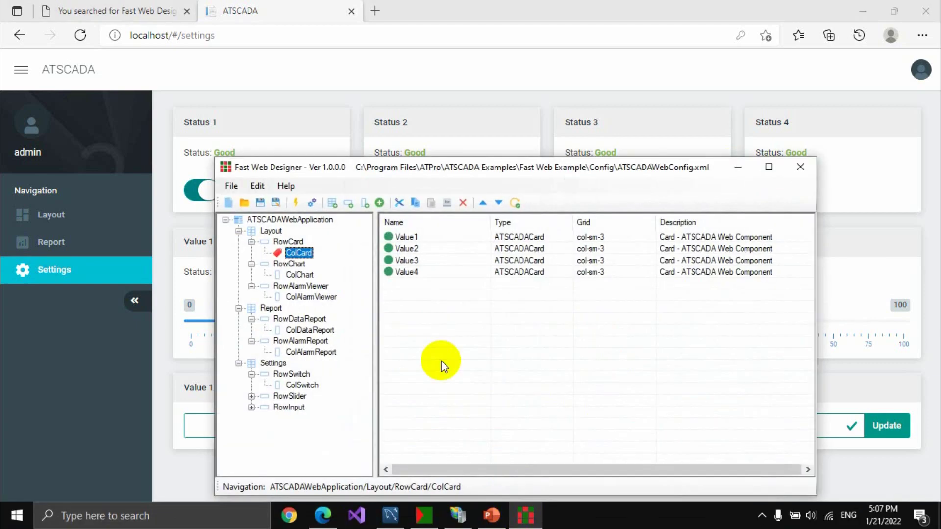
left_click(299, 386)
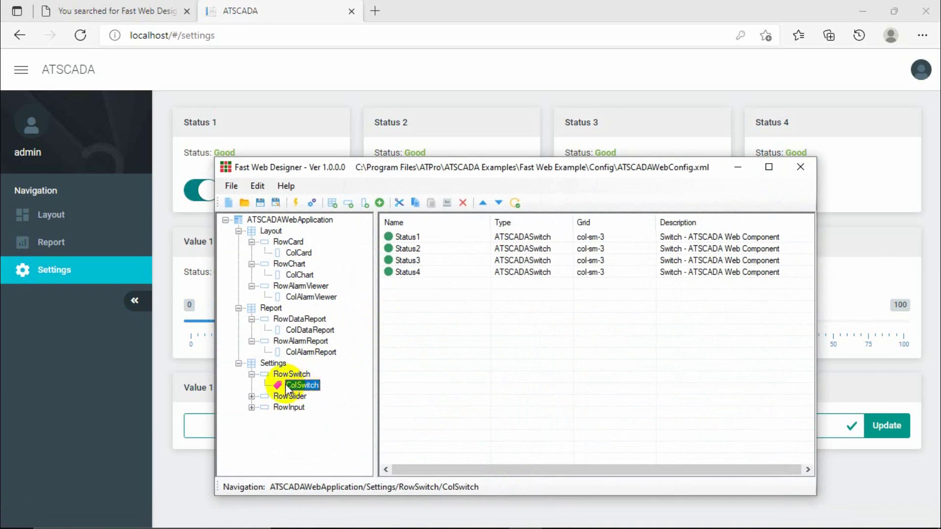
left_click(251, 396)
left_click(251, 418)
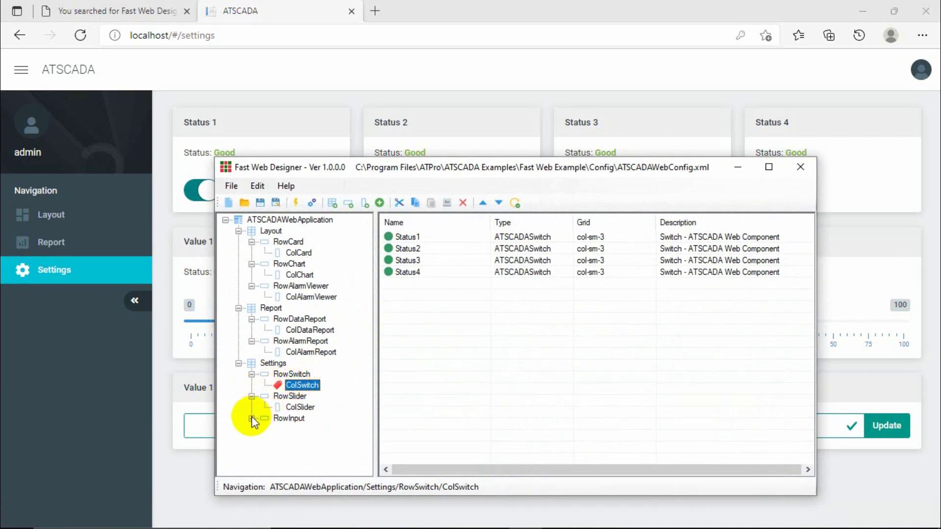
Review the Status1–Status3 switches and the Value1–Value3 sliders in ColSlider.
left_click(408, 238)
left_click(408, 249)
left_click(408, 260)
left_click(300, 407)
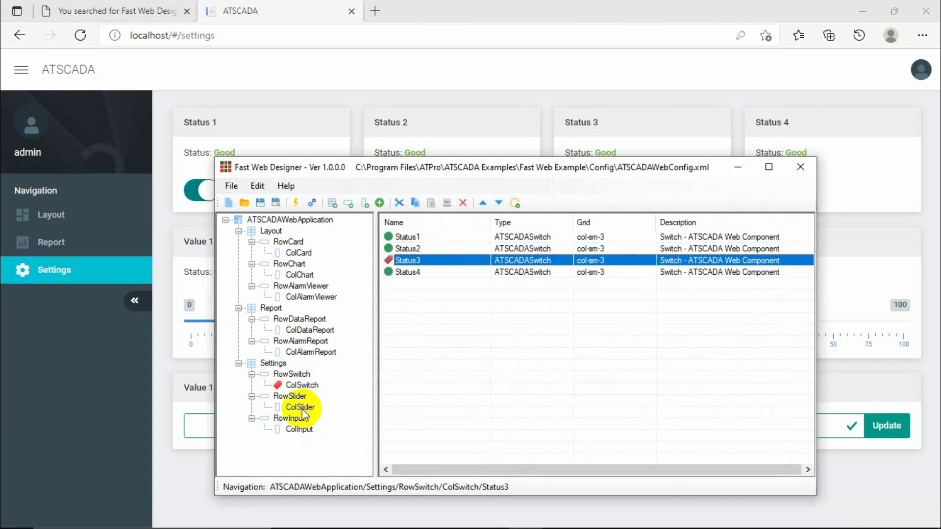
left_click(408, 238)
left_click(407, 249)
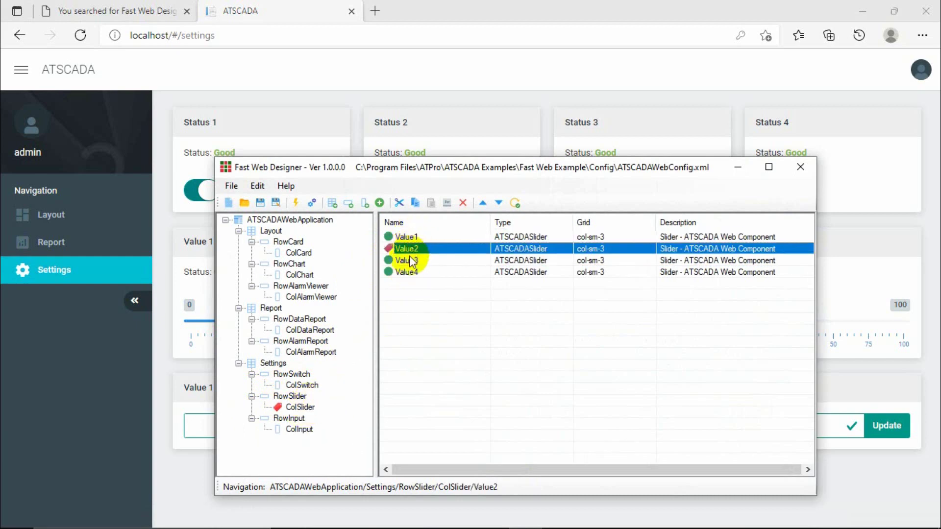
left_click(408, 260)
Review the Value1–Value4 inputs in ColInput, then return to the dashboard.
left_click(299, 430)
left_click(408, 237)
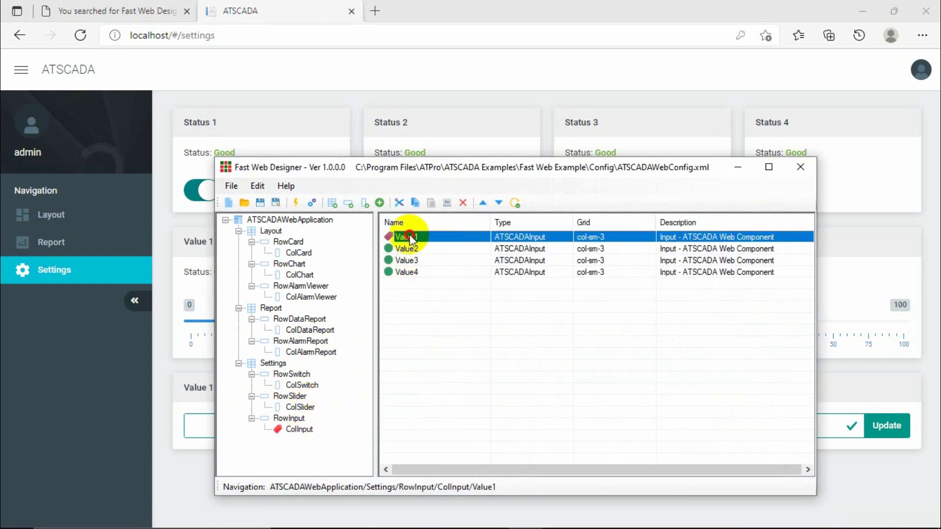
left_click(408, 249)
left_click(408, 261)
left_click(408, 272)
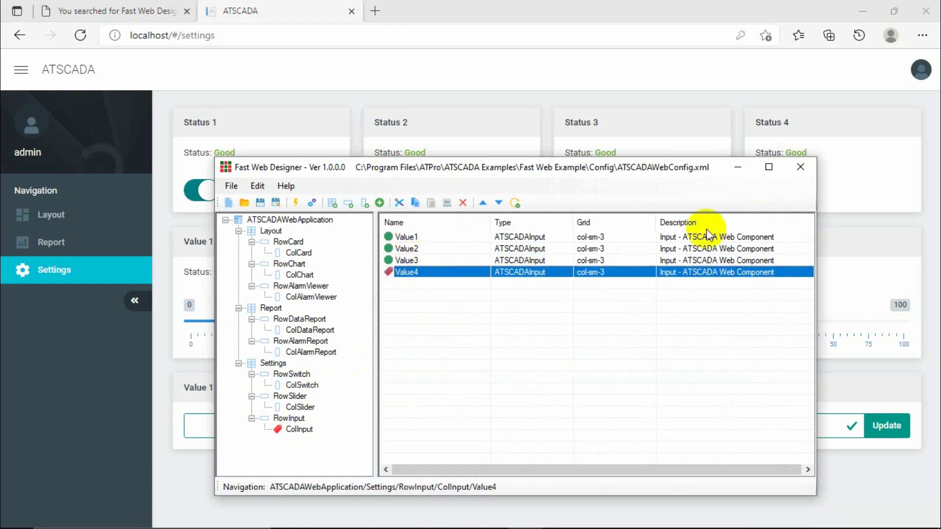
left_click(739, 168)
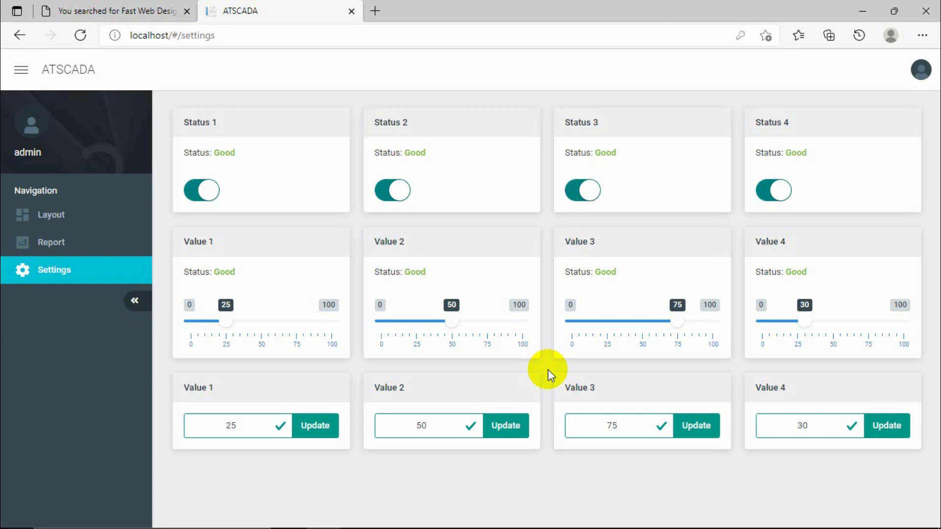
Open the dashboard's Layout page with value cards, line and bar charts, and alarm viewer.
left_click(58, 212)
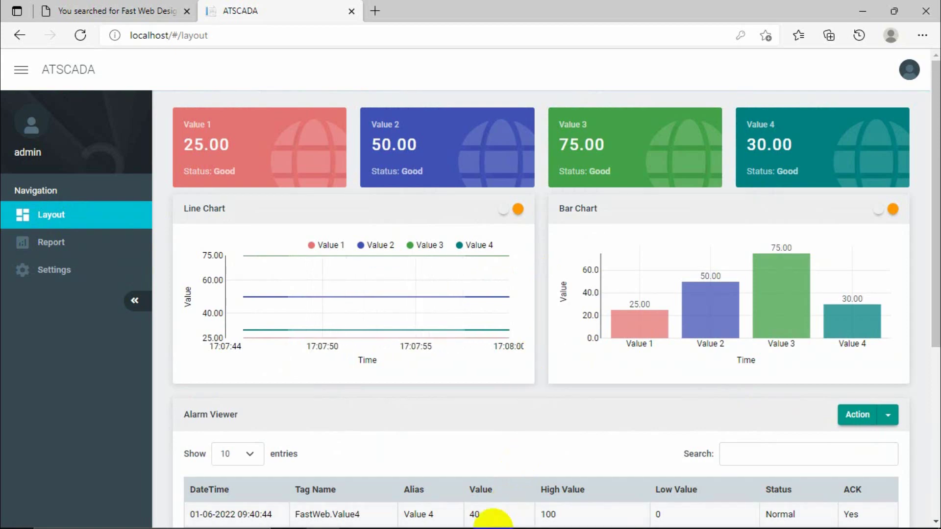
Start the FAST WEB slide show from slide 4, Grid System.
left_click(492, 516)
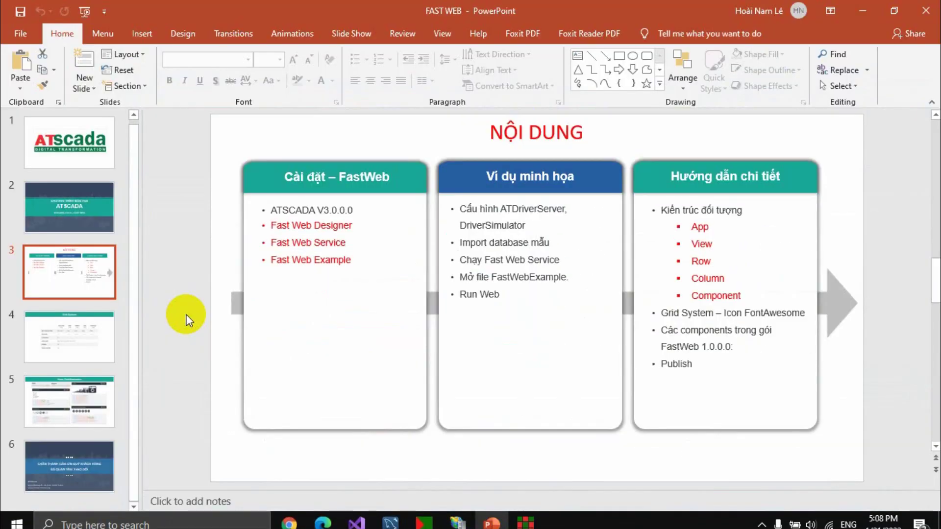
left_click(84, 327)
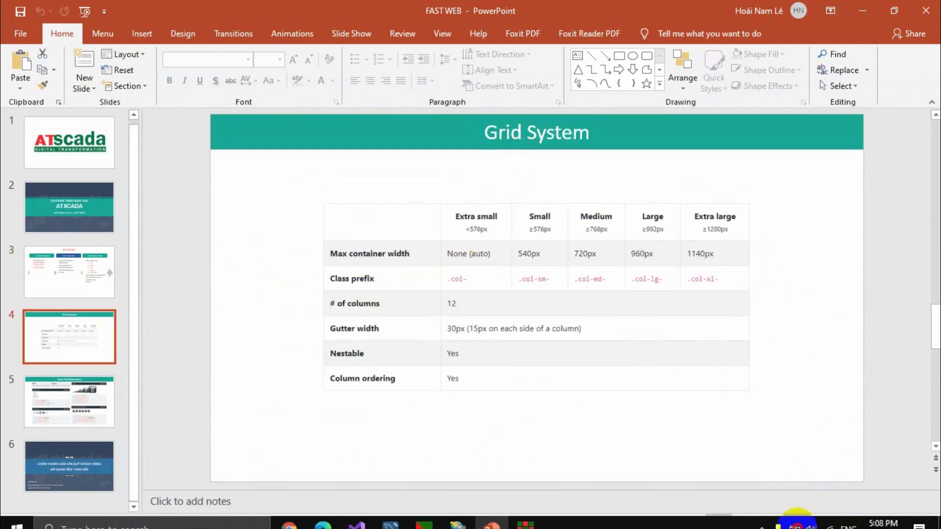
left_click(796, 520)
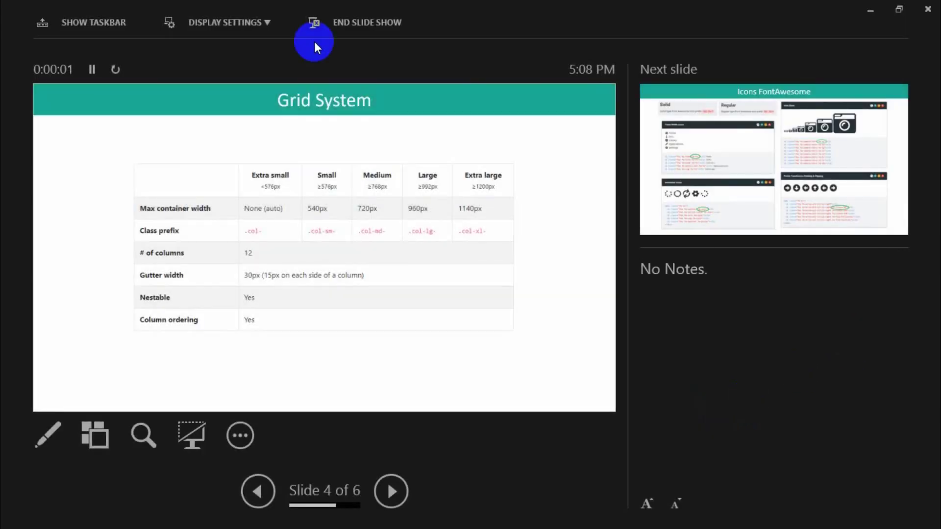
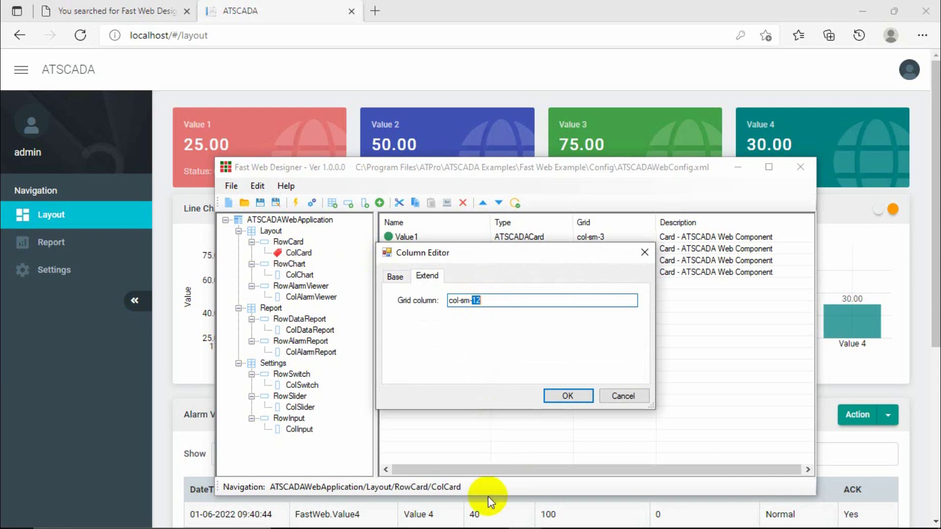
Bring up the FAST WEB PowerPoint deck and show slide 3, the Grid System slide.
mouse_move(459, 519)
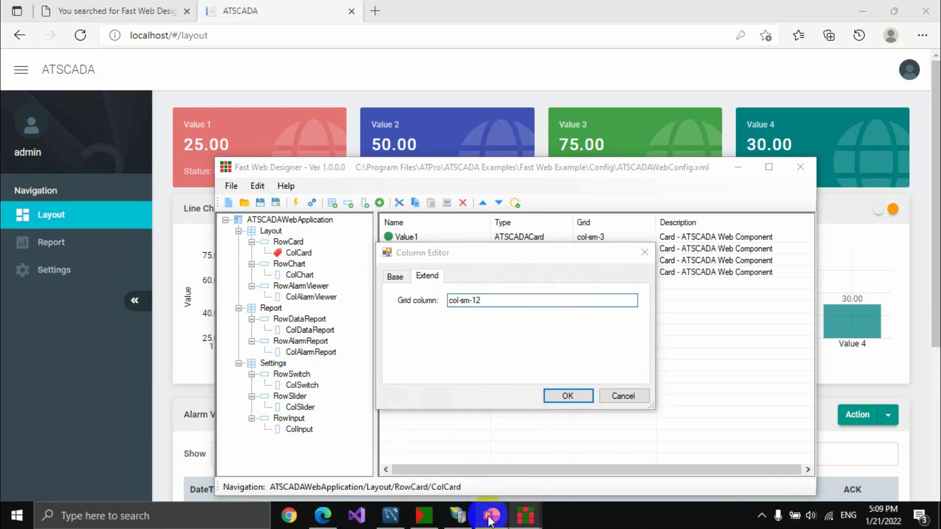
left_click(492, 514)
left_click(67, 269)
Look over the Grid System slide, minimize PowerPoint, and select ColCard in the designer tree.
left_click(79, 338)
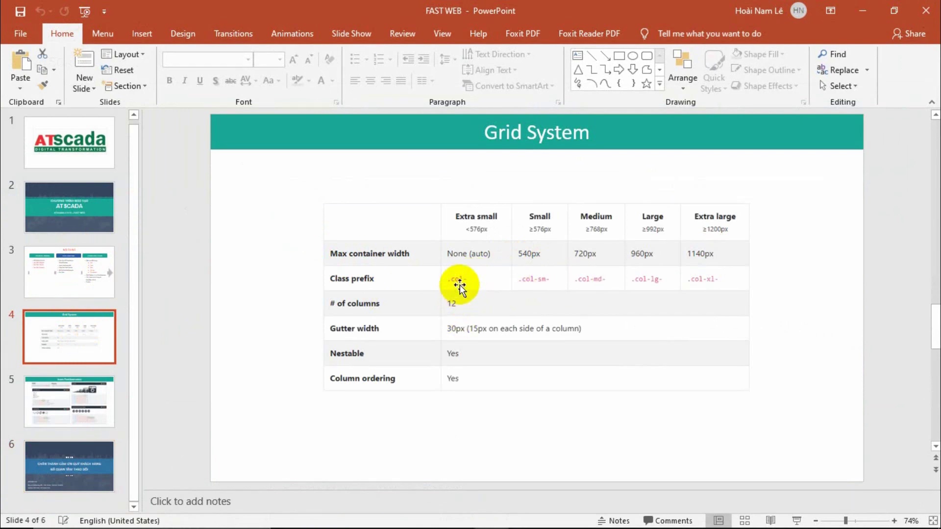
left_click(853, 13)
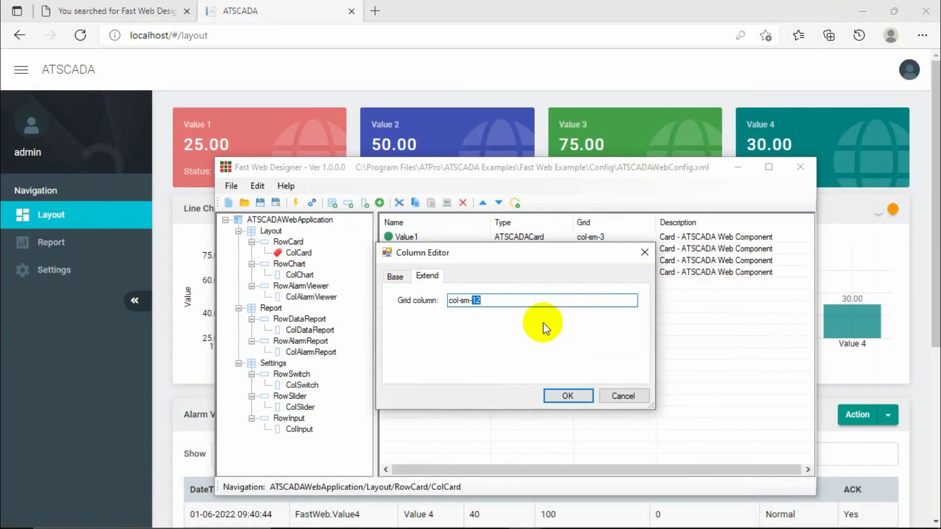
left_click(296, 252)
Inspect ColCard's col-sm-12 grid column and close its settings without changes.
left_click(291, 242)
left_click(297, 253)
double_click(299, 253)
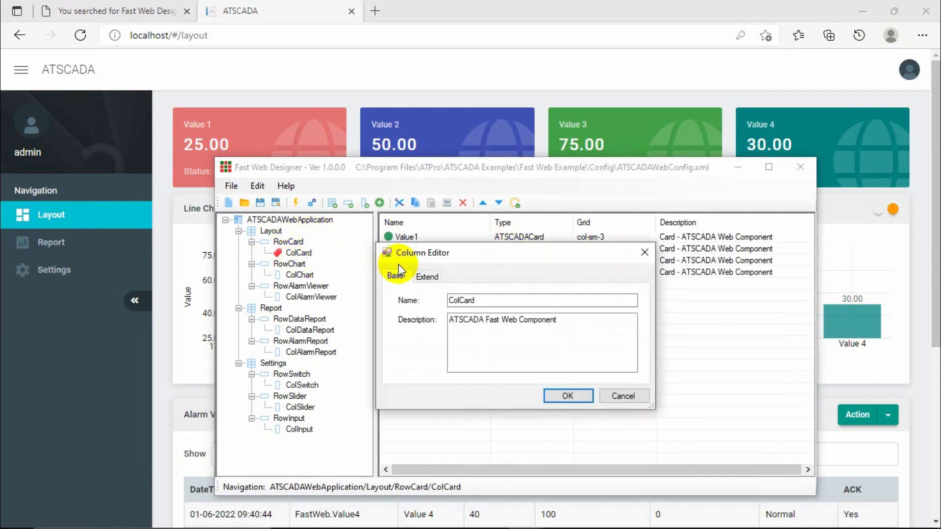
left_click(427, 275)
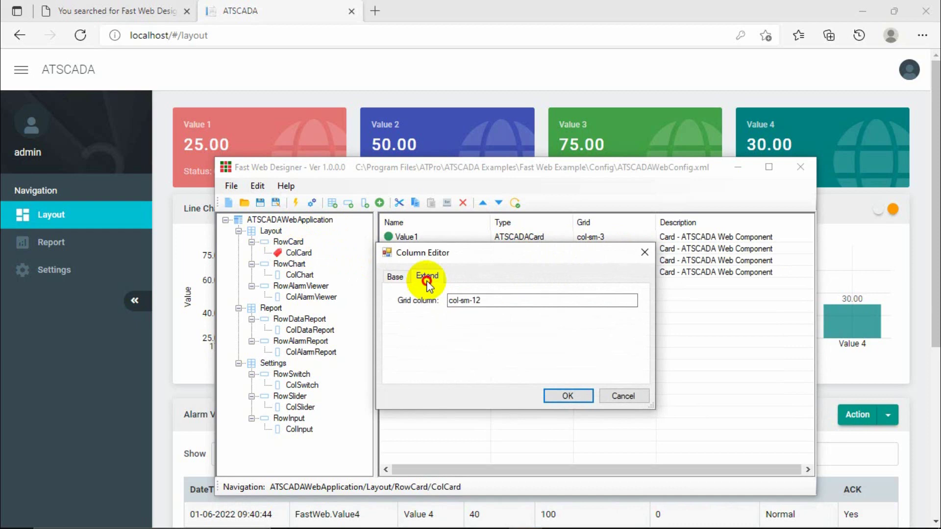
double_click(478, 299)
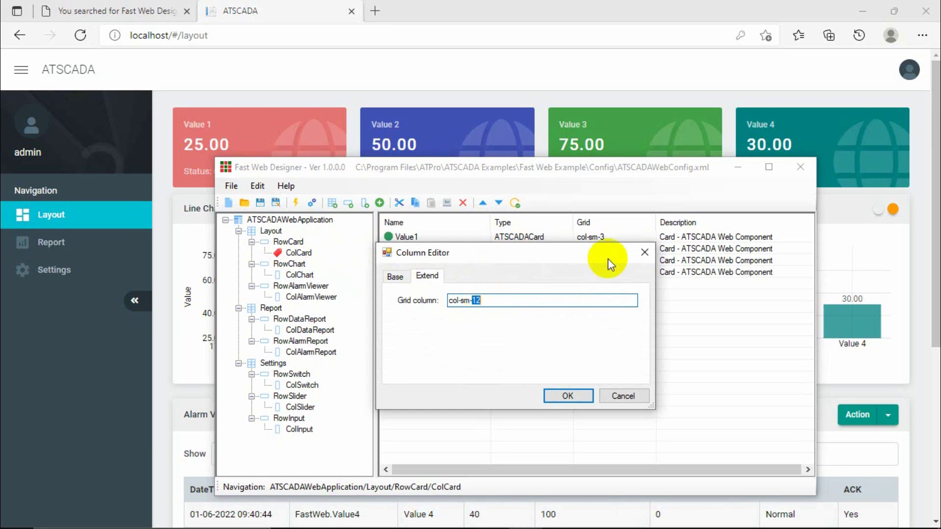
left_click(644, 253)
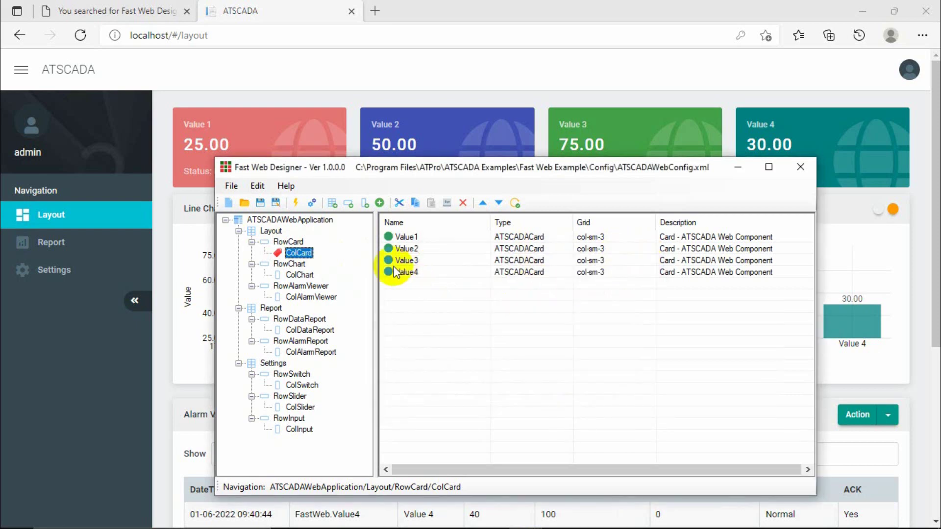
Glance at Value1's content, tag and grid fields, then browse the Value2 and Value3 cards.
left_click(410, 237)
double_click(415, 239)
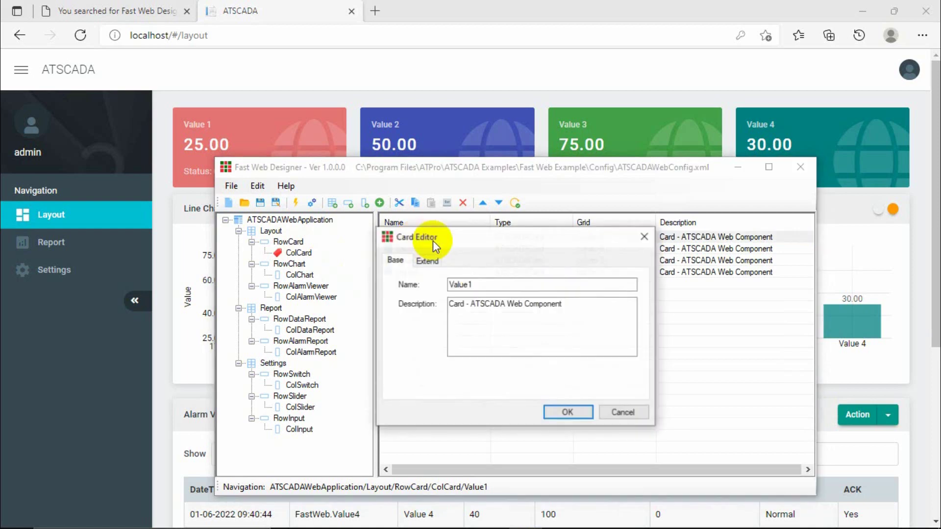
left_click(427, 260)
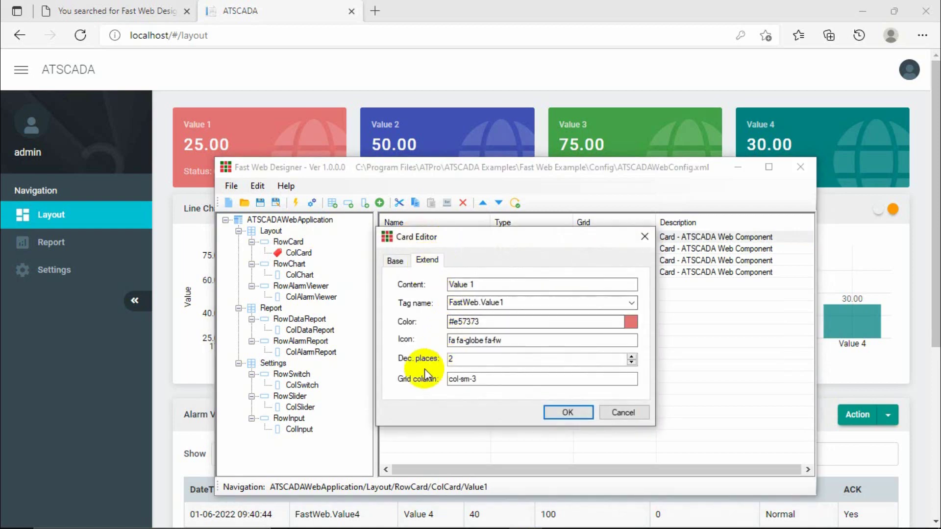
left_click(643, 237)
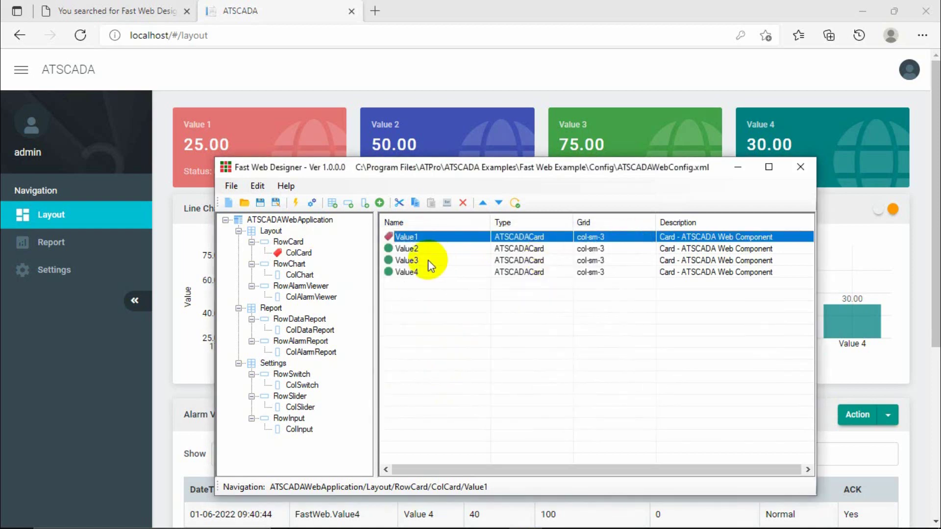
left_click(406, 250)
left_click(405, 259)
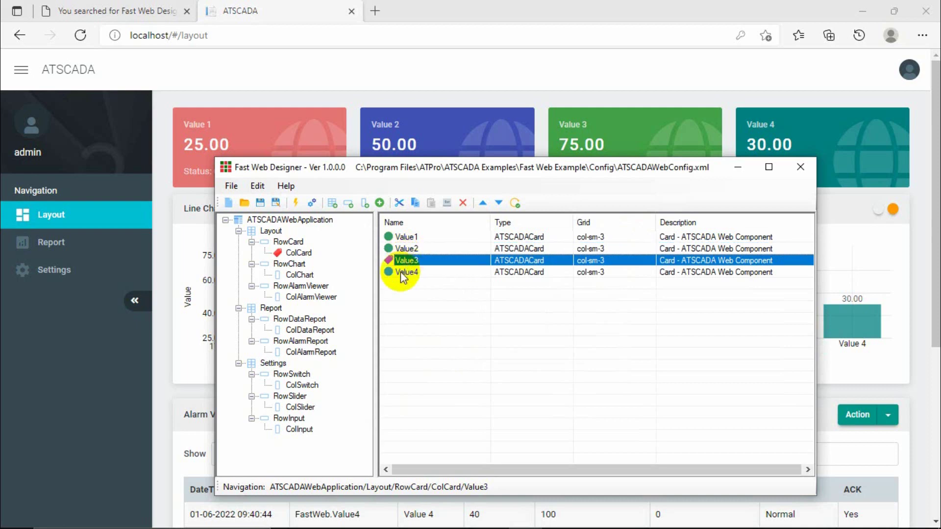
Recheck ColCard's grid width and close its column settings.
left_click(298, 253)
double_click(298, 253)
left_click(427, 276)
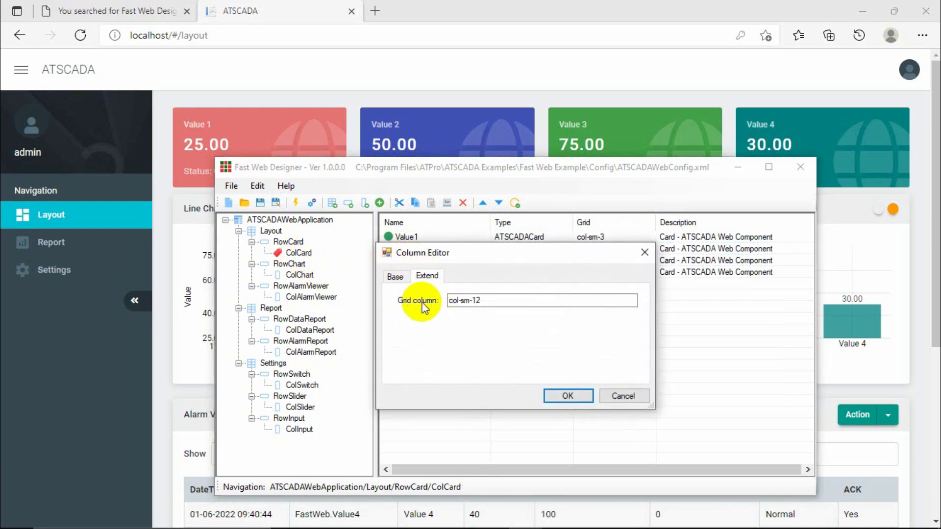
left_click(644, 253)
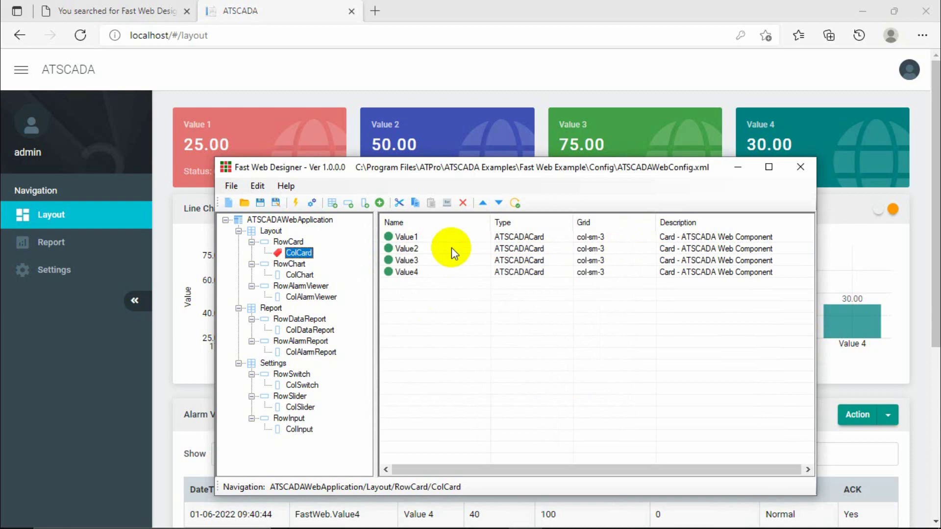
Open Value1's extended card settings and select its grid column value col-sm-3.
double_click(407, 238)
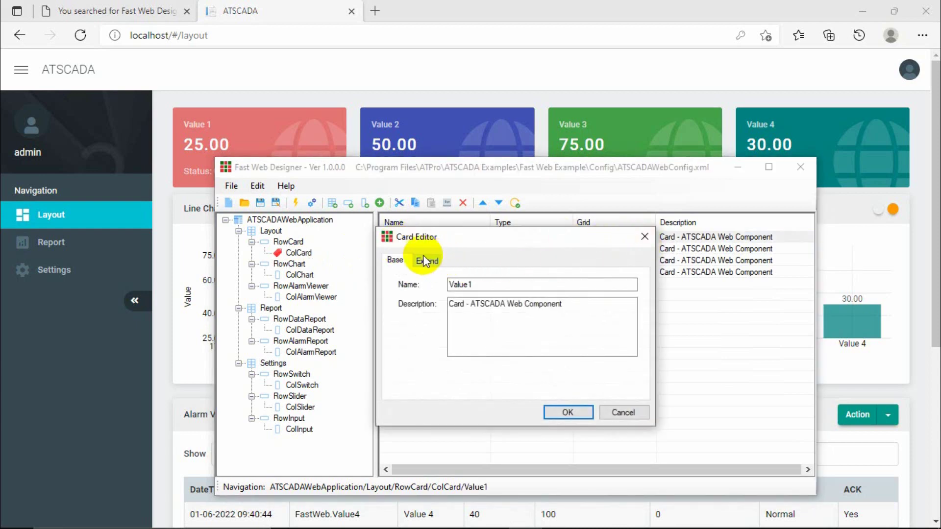
left_click_drag(461, 244, 499, 251)
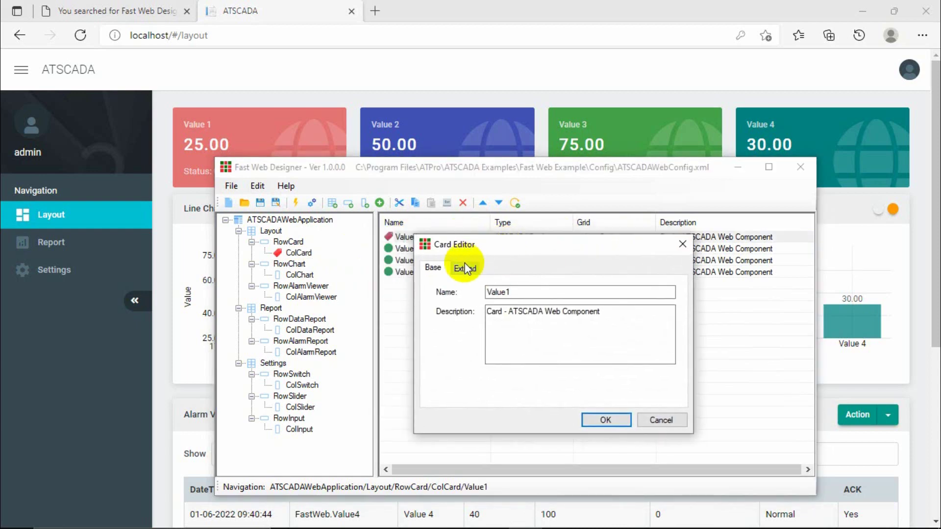
left_click(465, 267)
left_click_drag(515, 387, 475, 387)
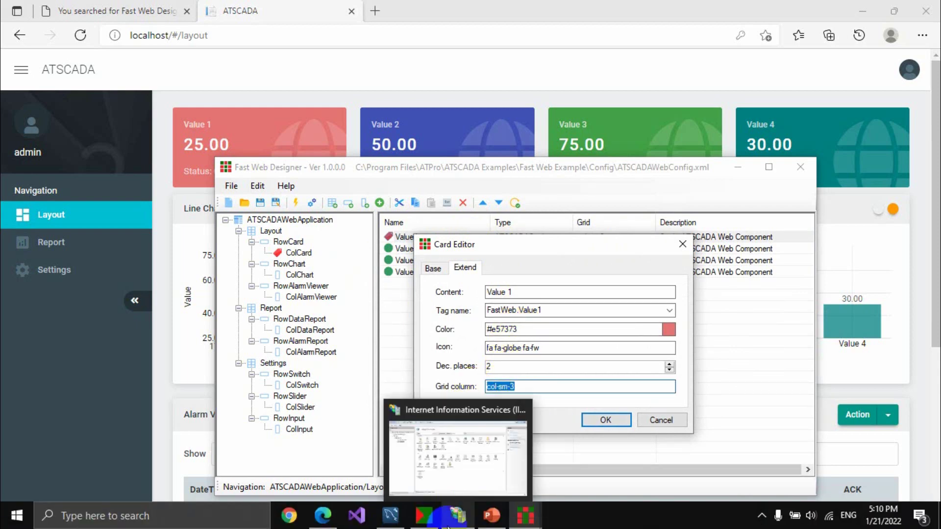
left_click(486, 518)
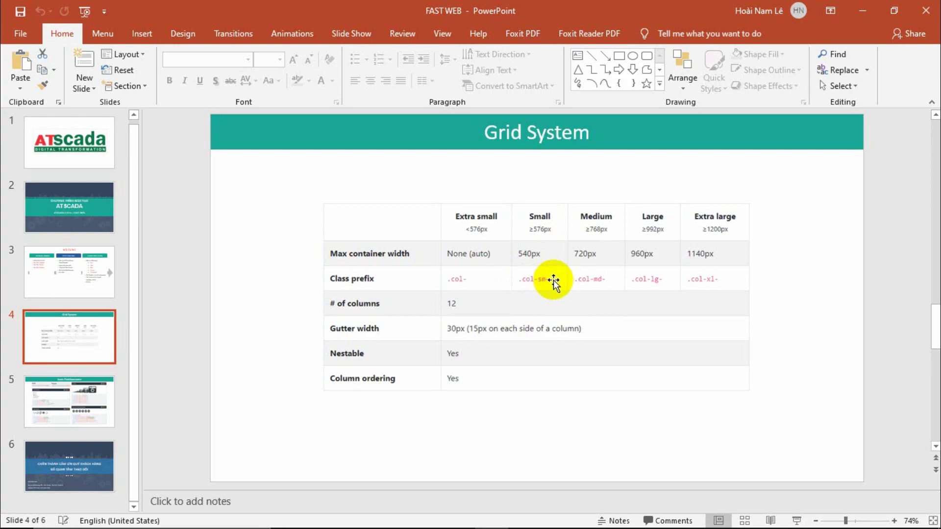
left_click(863, 11)
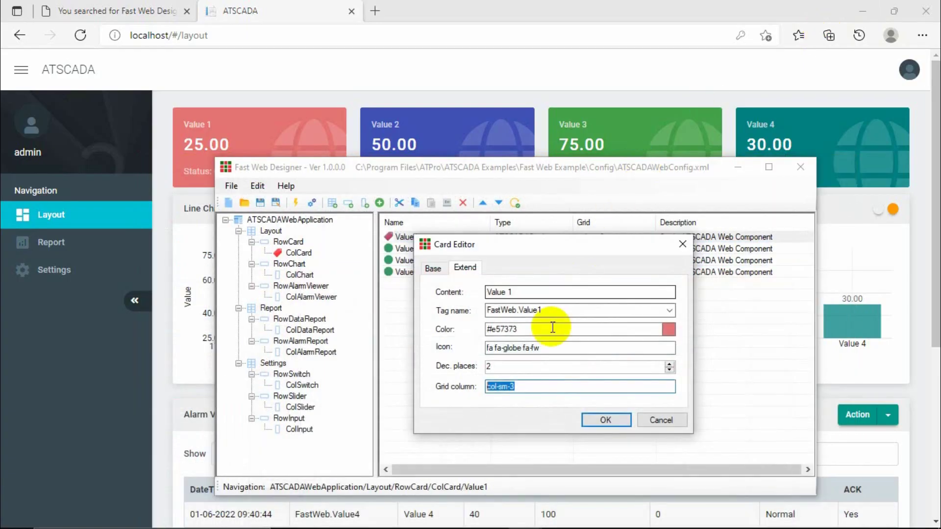
Close Value1's Card Editor without saving, leaving its grid column at col-sm-3.
left_click(523, 388)
left_click_drag(517, 387, 510, 387)
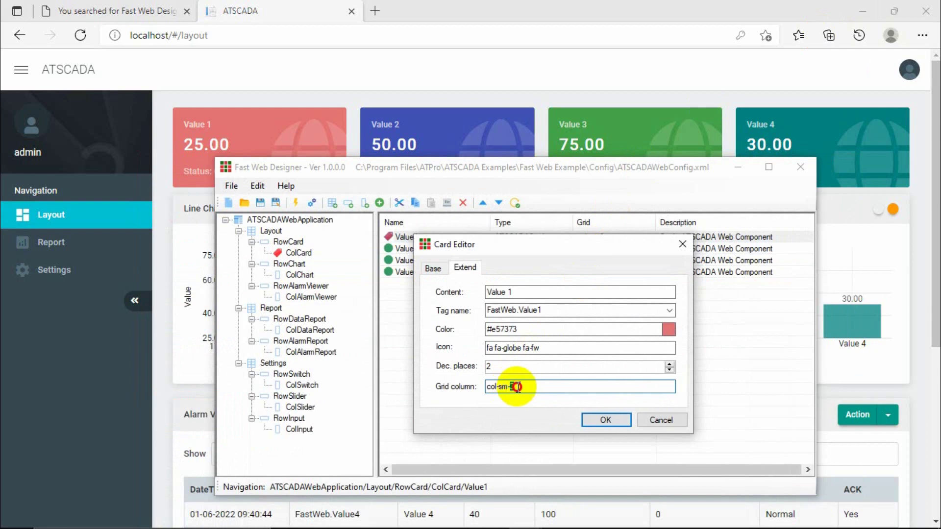
left_click(683, 244)
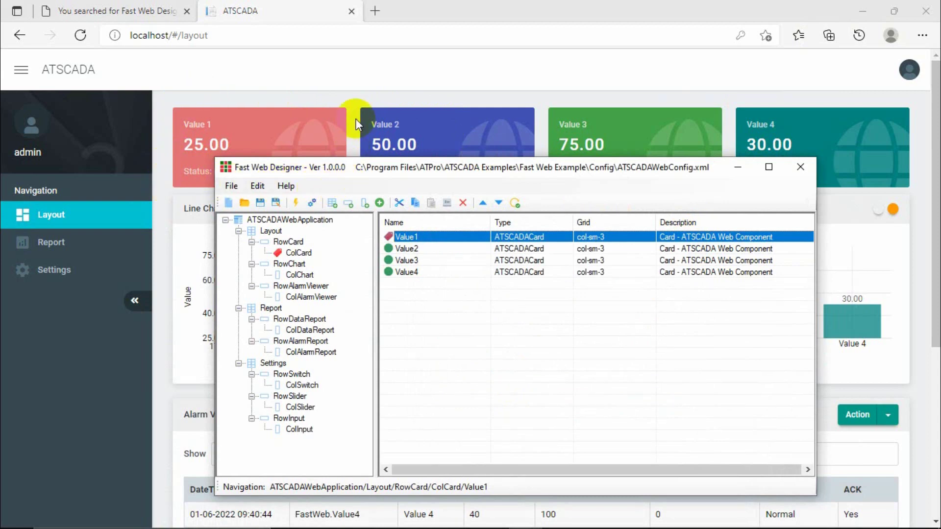
Check that Value2's grid column is also col-sm-3, then close its settings.
left_click(421, 249)
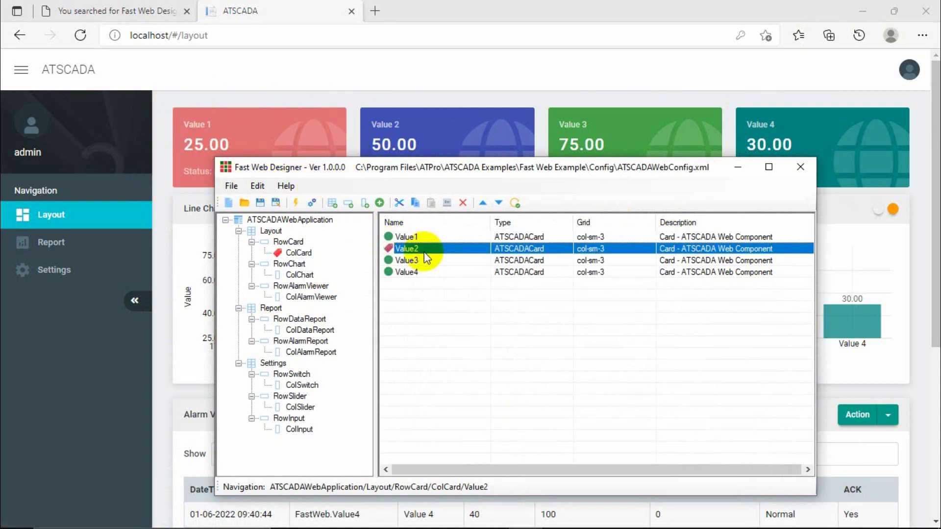
double_click(417, 254)
left_click(427, 260)
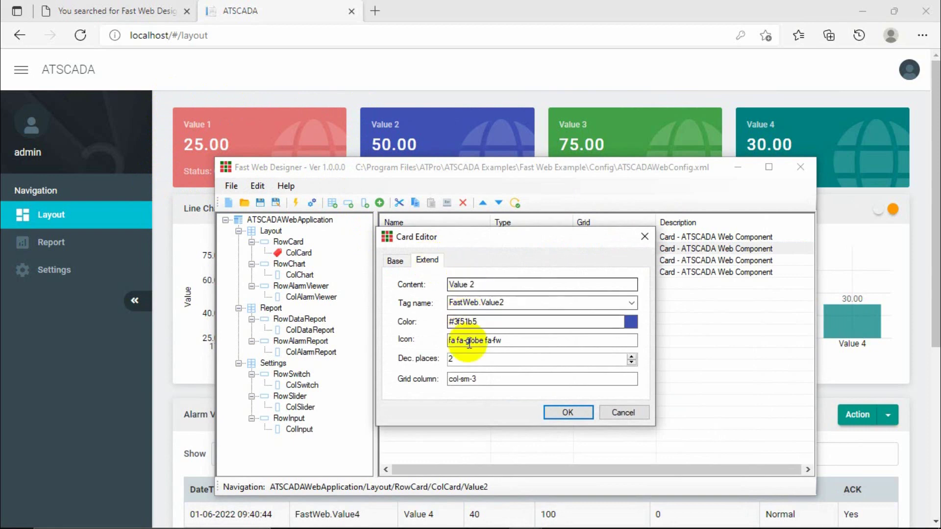
left_click_drag(480, 380, 438, 372)
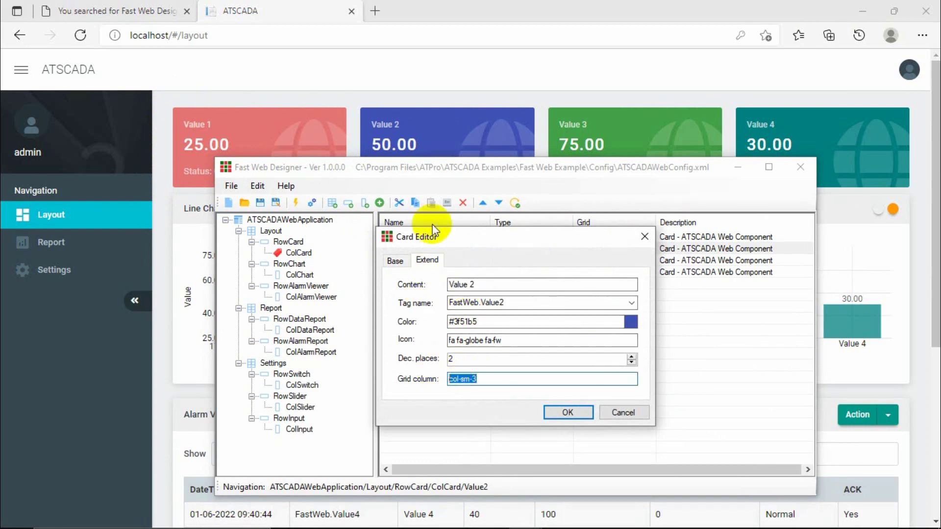
left_click(643, 236)
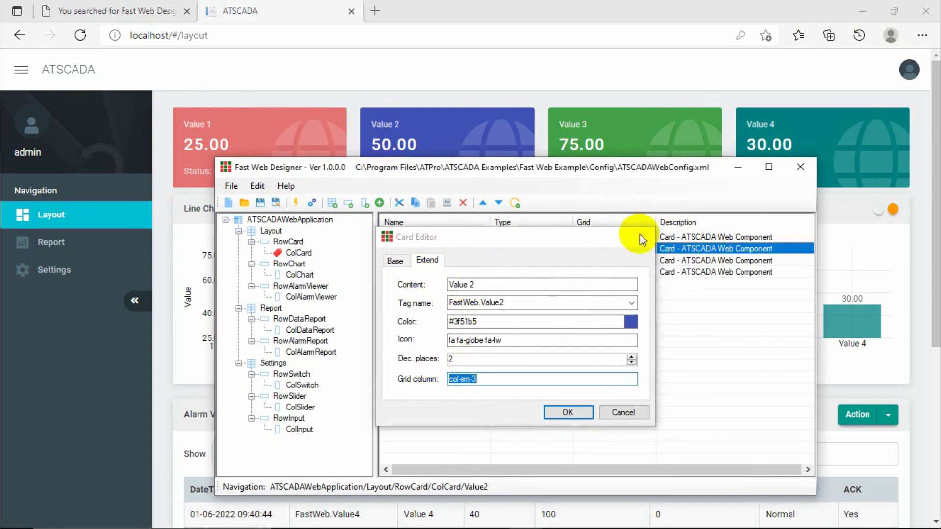
Browse the Value1–Value4 cards and move the designer window lower to reveal the dashboard.
left_click(412, 261)
left_click(412, 271)
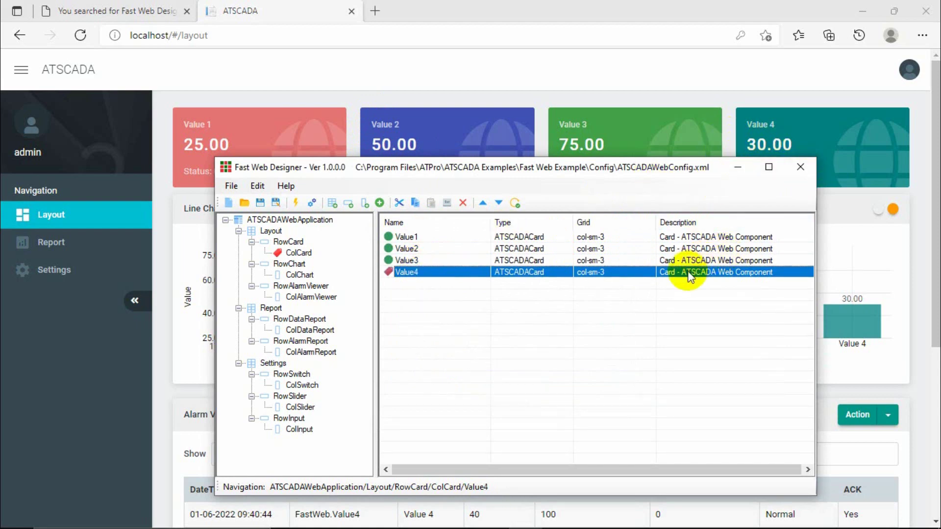
left_click(463, 260)
left_click(422, 249)
left_click(419, 237)
left_click(414, 249)
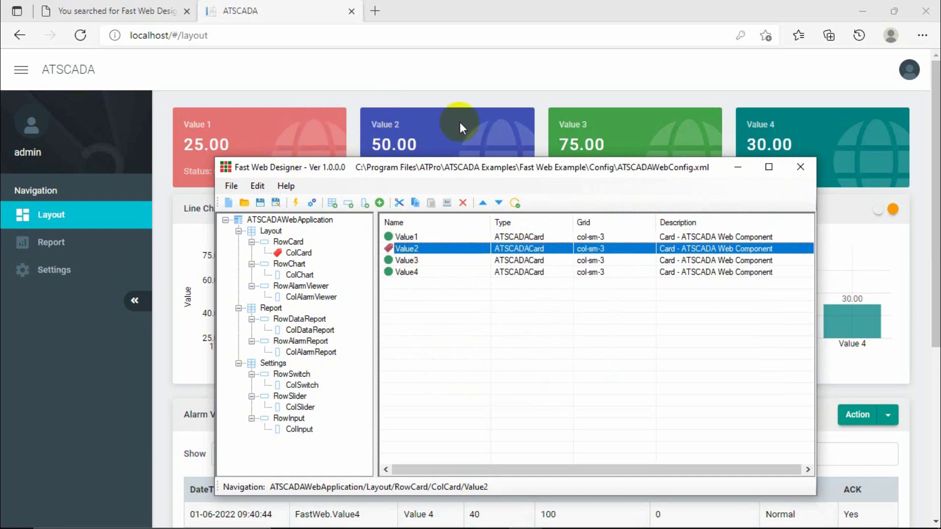
left_click(414, 260)
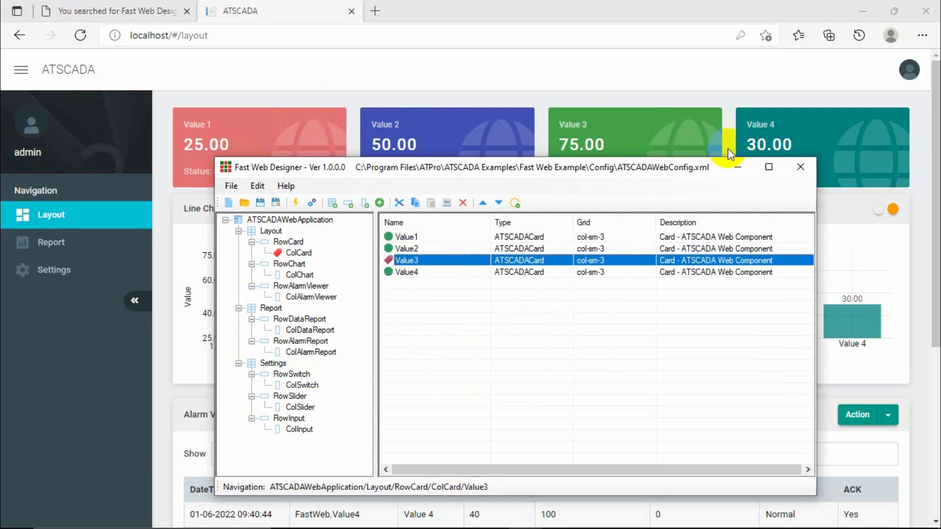
left_click_drag(654, 171, 662, 313)
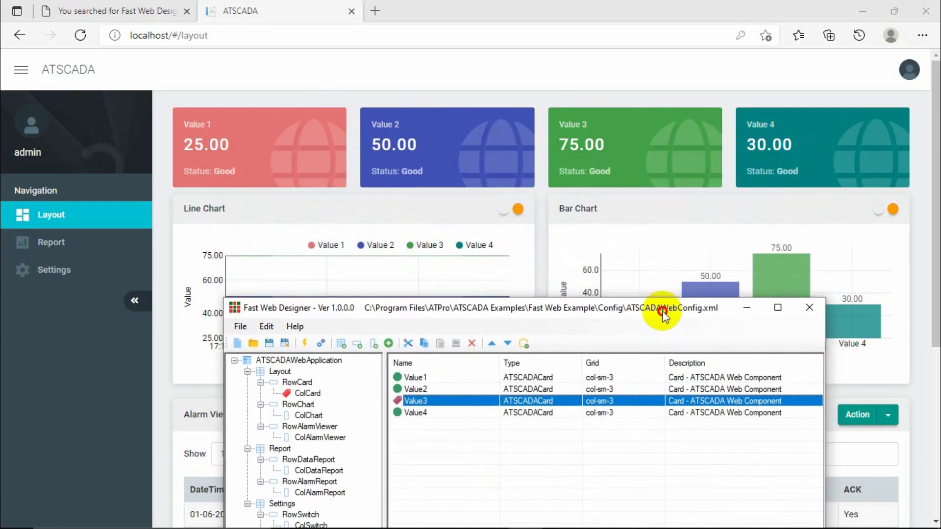
Confirm the ColChart column's grid width is col-sm-12 and close without changes.
mouse_move(586, 316)
left_mouse_down()
mouse_move(569, 333)
mouse_move(577, 323)
left_mouse_up()
left_click(296, 426)
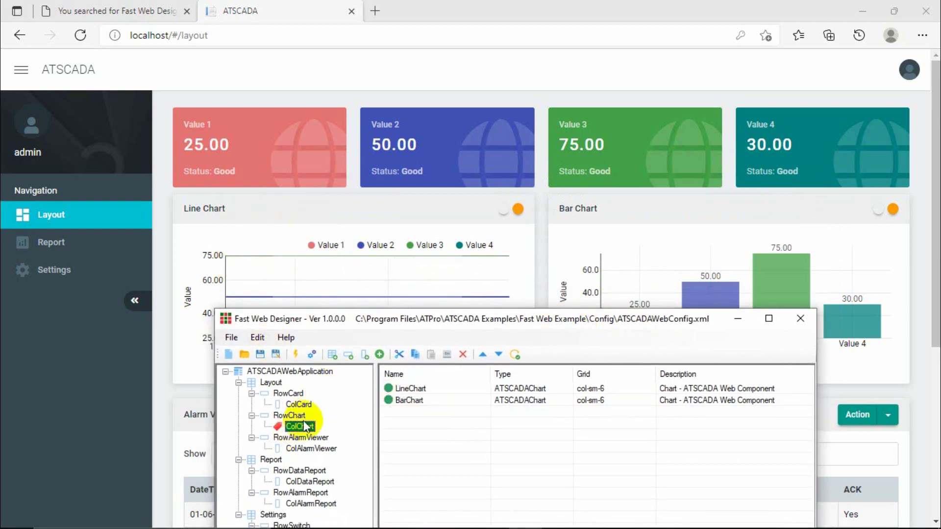
left_click(304, 426)
double_click(304, 426)
left_click(427, 390)
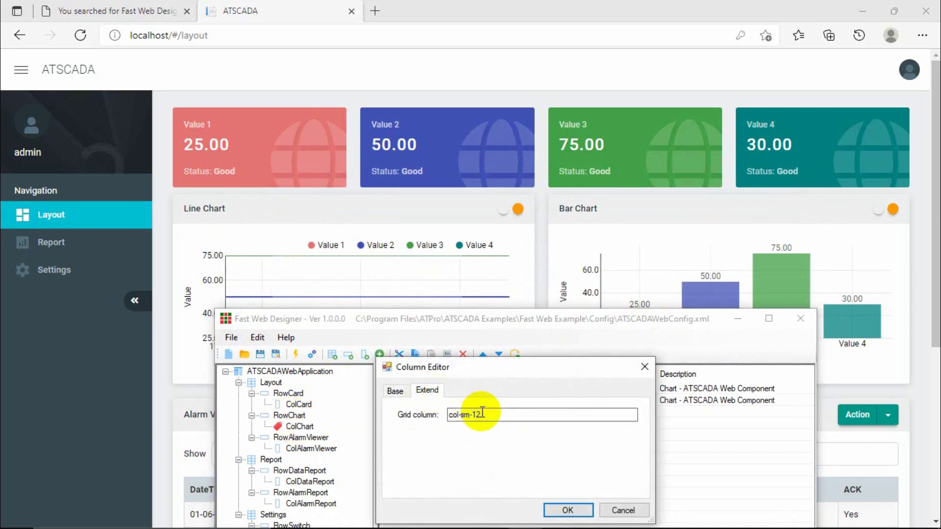
left_click_drag(474, 415, 494, 416)
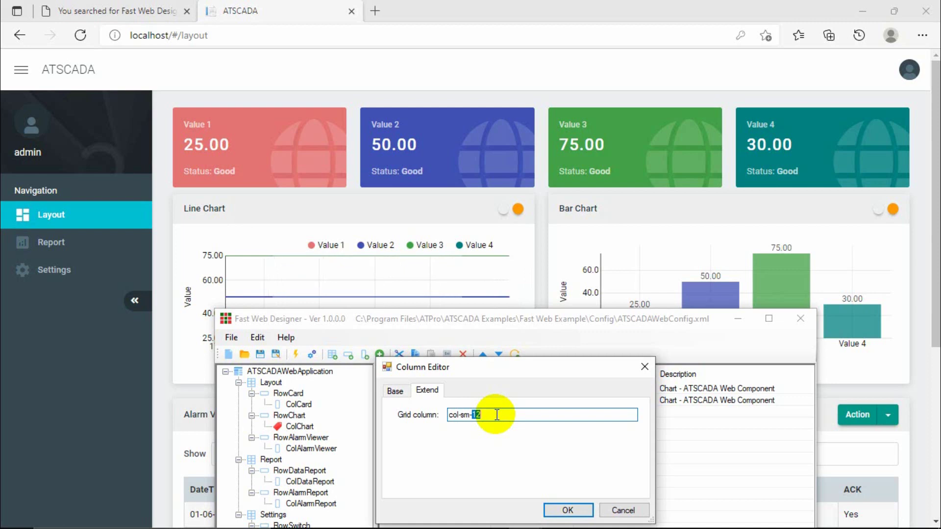
left_click(645, 368)
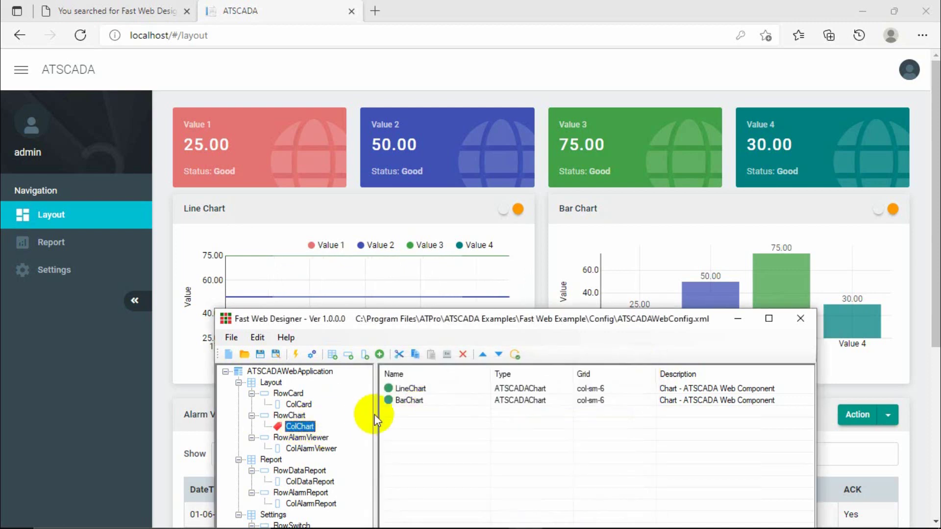
Switch between the LineChart and BarChart components, then open LineChart's Chart Editor.
left_click(421, 388)
left_click(410, 401)
left_click(413, 389)
left_click(415, 402)
left_click(417, 388)
left_click(415, 401)
left_click(417, 389)
left_click(413, 402)
left_click(418, 389)
left_click(420, 398)
double_click(420, 389)
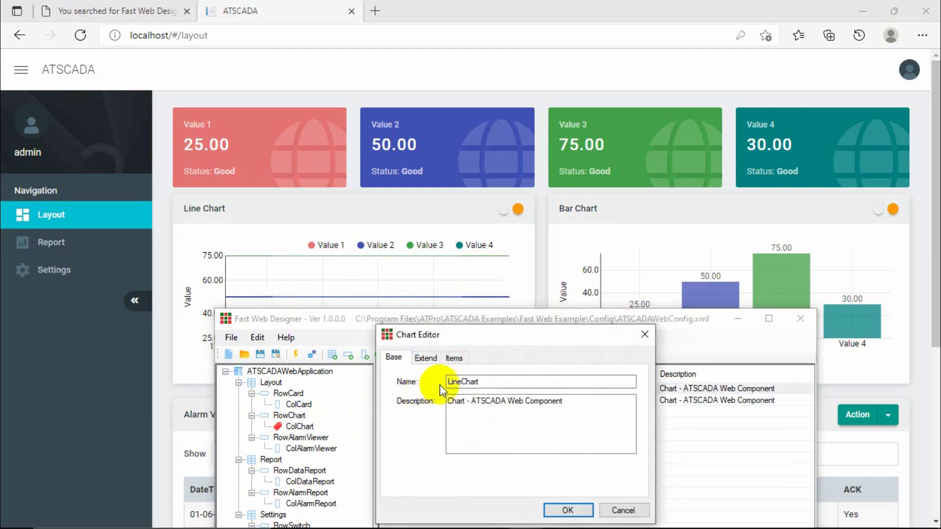
Verify LineChart's grid column is col-sm-6 and close its settings unchanged.
left_click(634, 337)
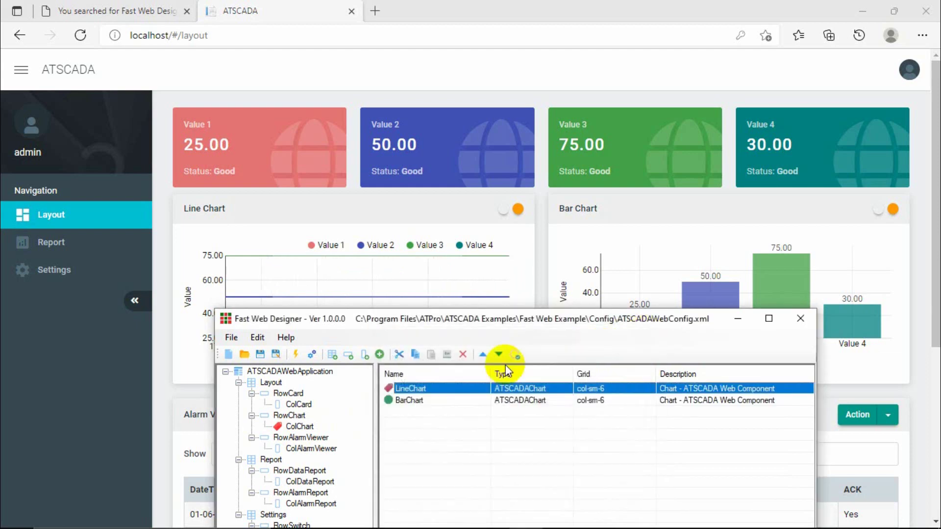
double_click(412, 389)
left_click(423, 359)
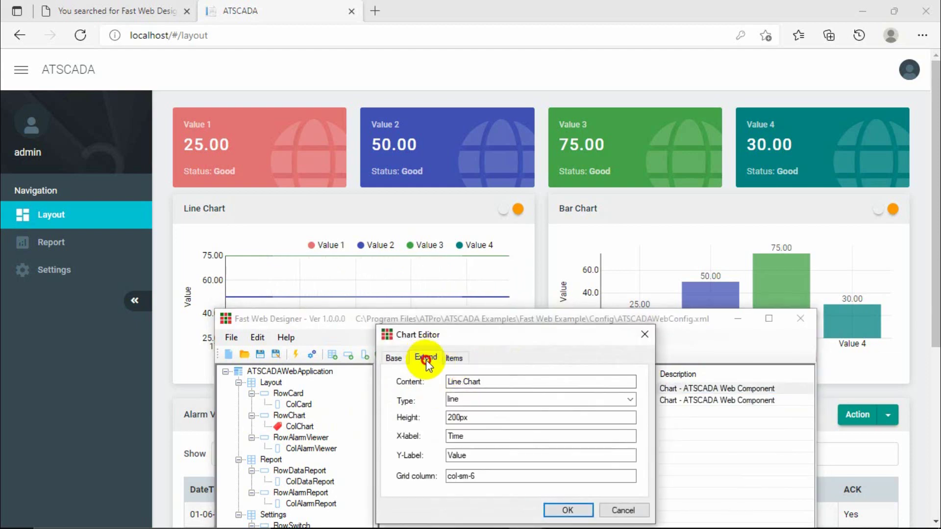
left_click(489, 476)
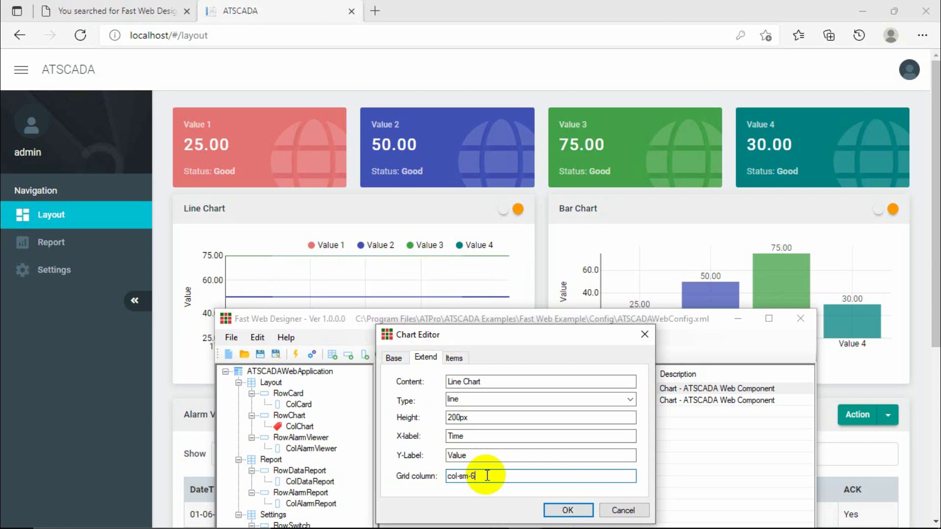
left_click(644, 334)
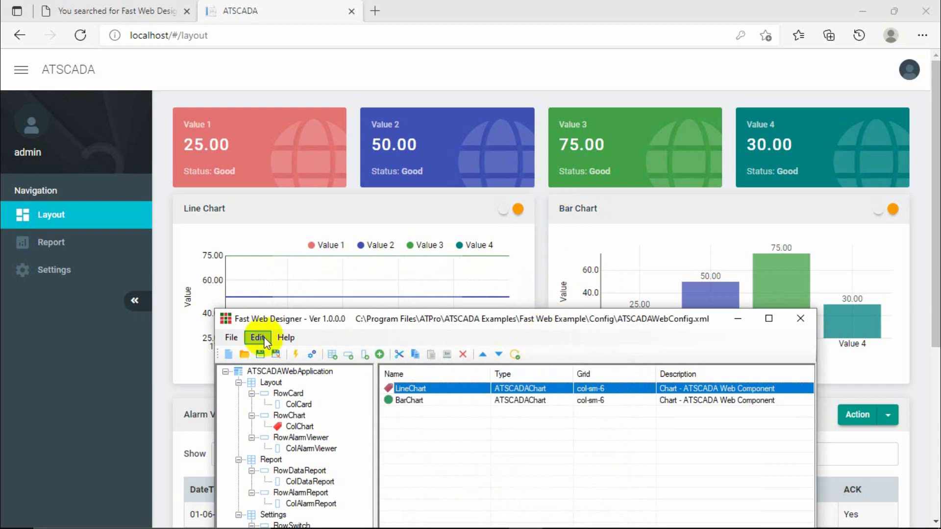
Compare with the live dashboard, then verify BarChart's grid column is col-sm-6.
left_click(202, 195)
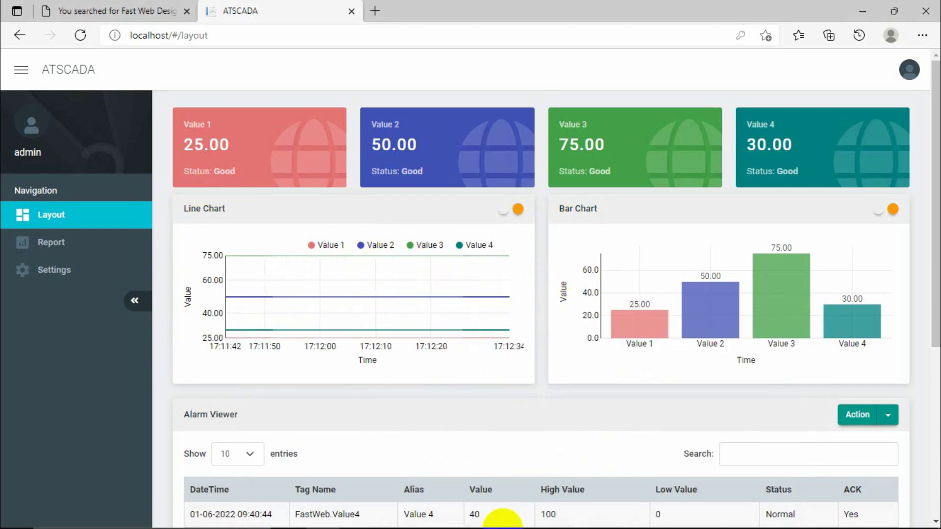
left_click(525, 516)
double_click(413, 402)
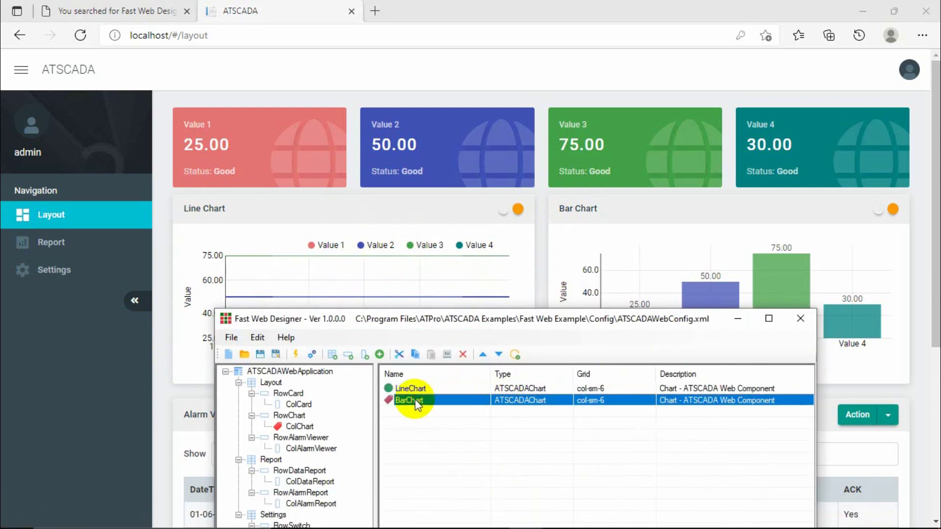
left_click(430, 360)
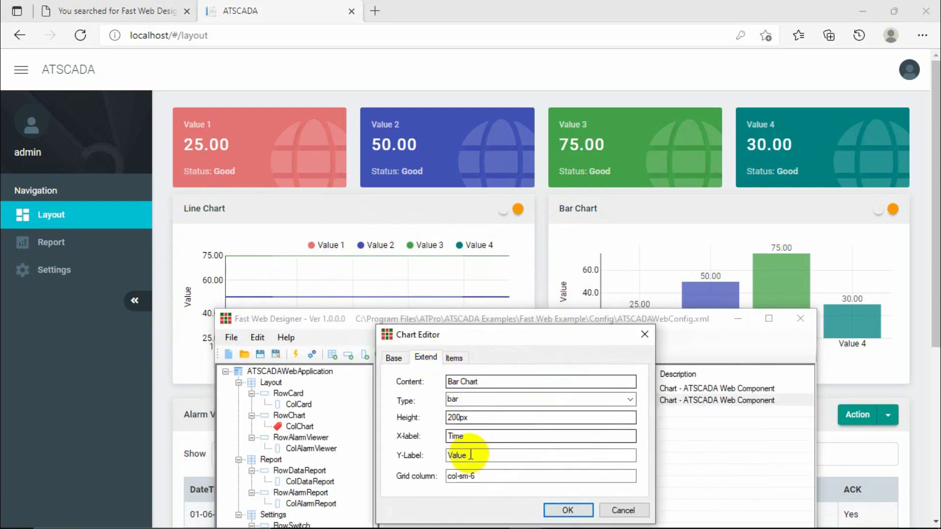
left_click(484, 475)
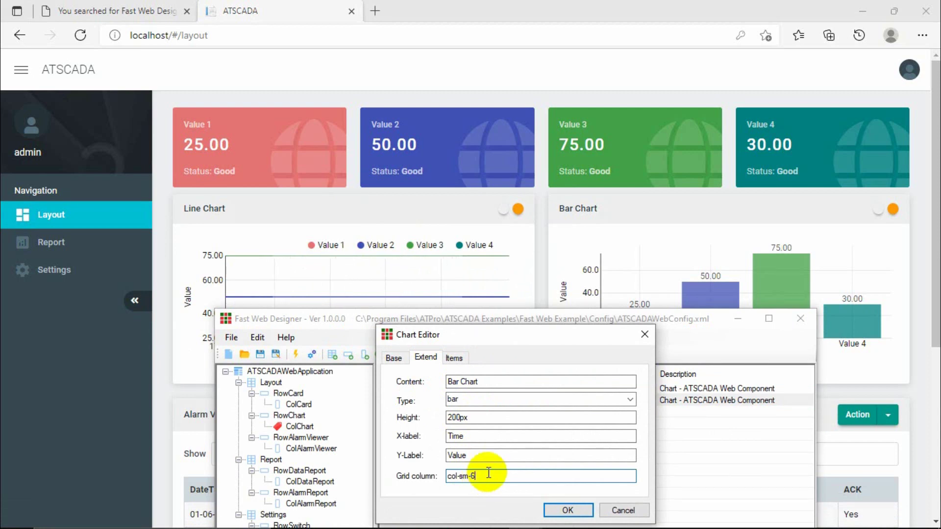
left_click(645, 334)
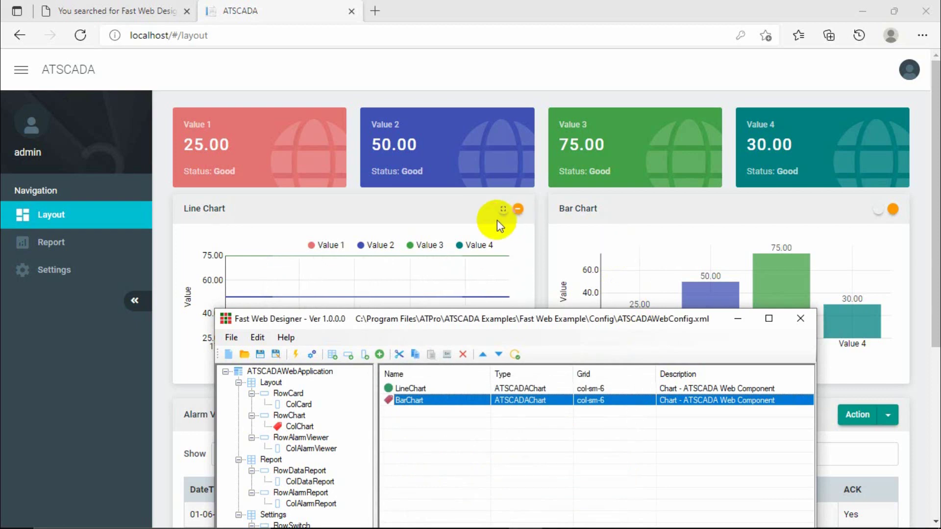
After scrolling the dashboard, confirm the ColAlarmViewer column uses grid width col-sm-12.
left_click(540, 230)
scroll(543, 230, "down", 5)
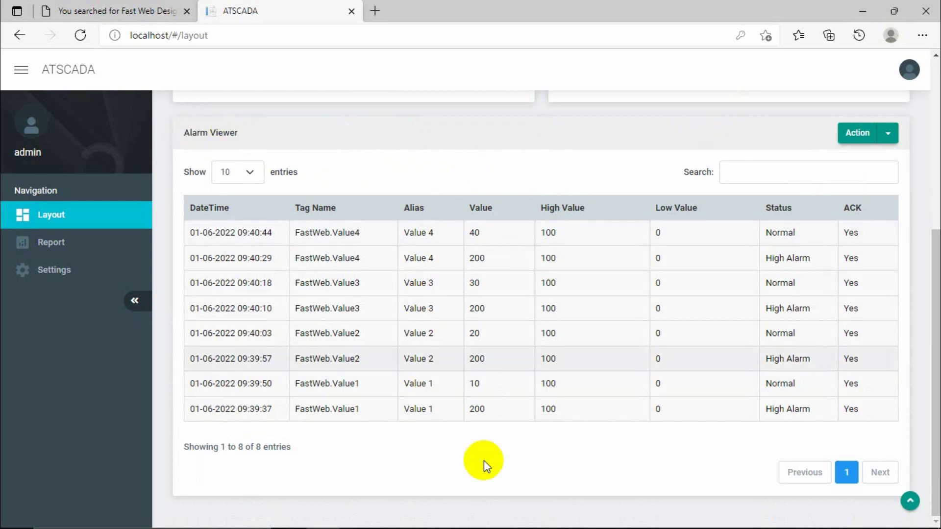
left_click(525, 515)
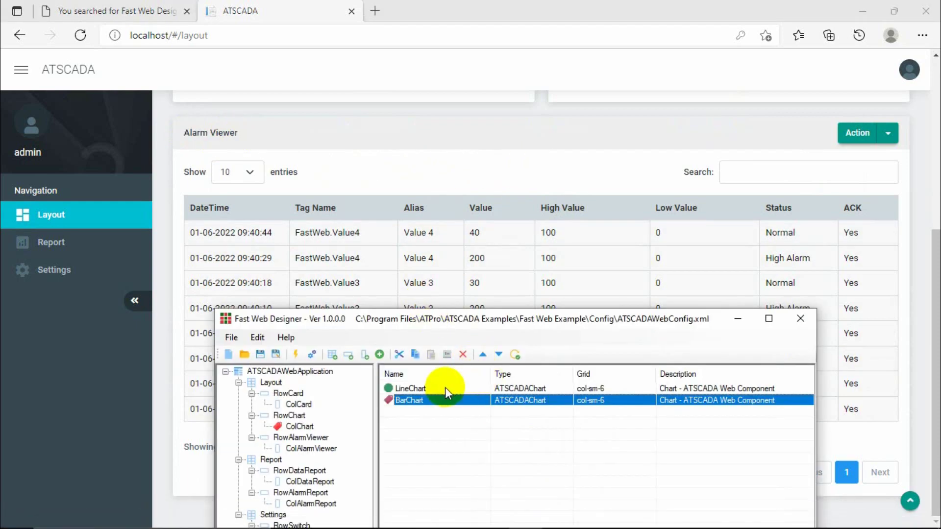
left_click_drag(523, 324, 534, 237)
left_click(318, 363)
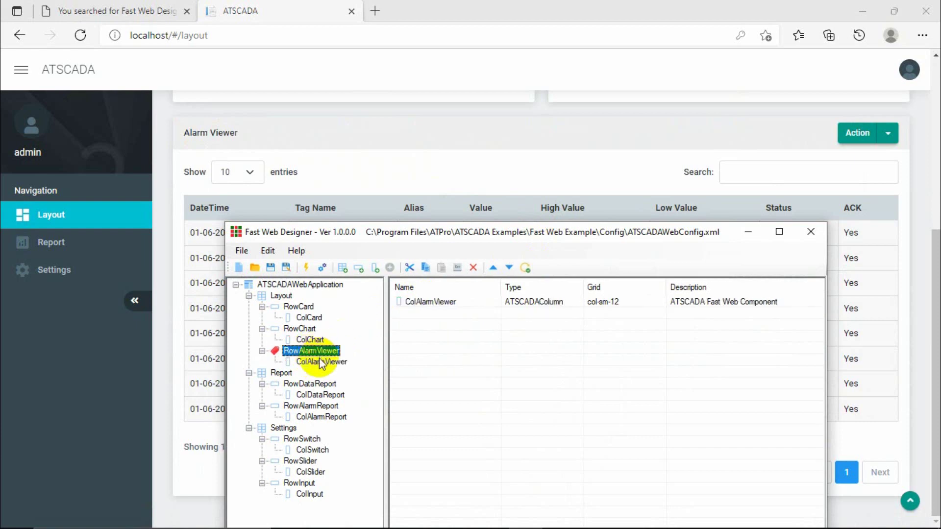
double_click(319, 360)
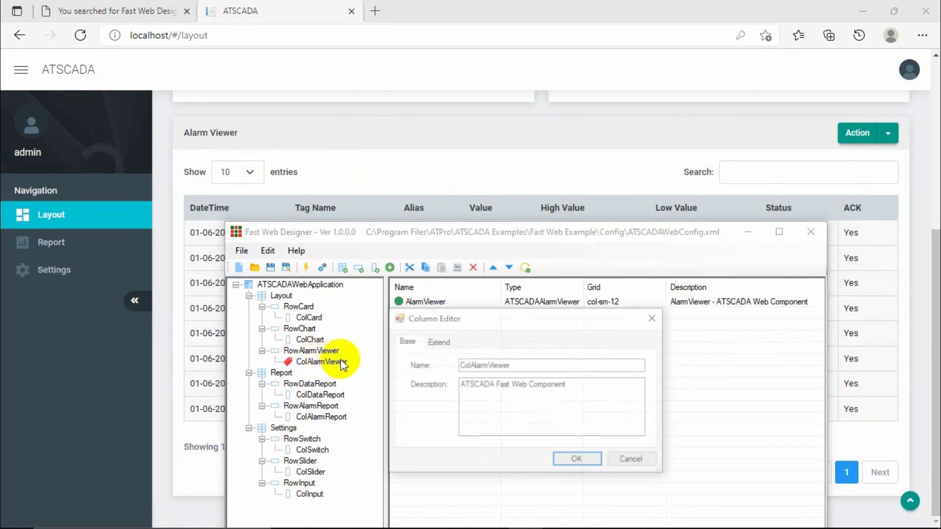
left_click(435, 342)
left_click(490, 366)
double_click(490, 366)
left_click(654, 322)
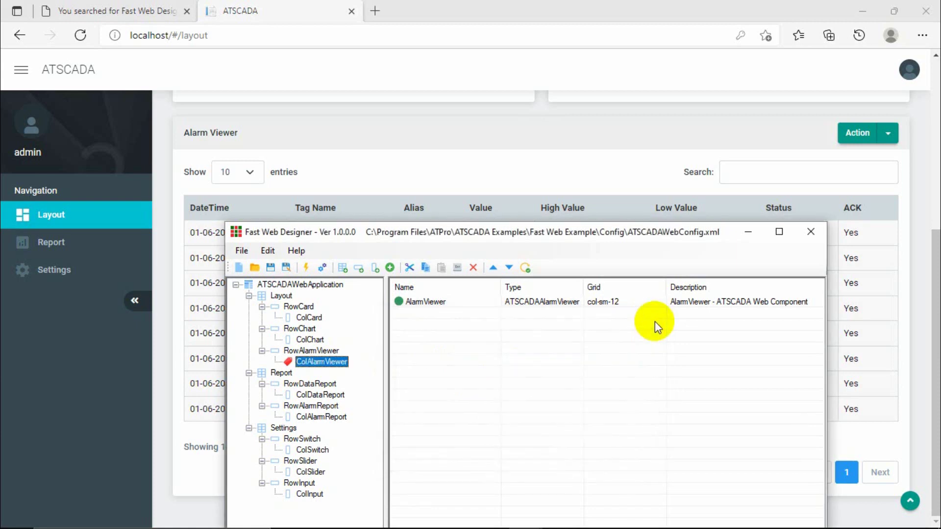
Check AlarmViewer's extended settings for the alarmlog table, cancel, then open the Report page.
double_click(443, 305)
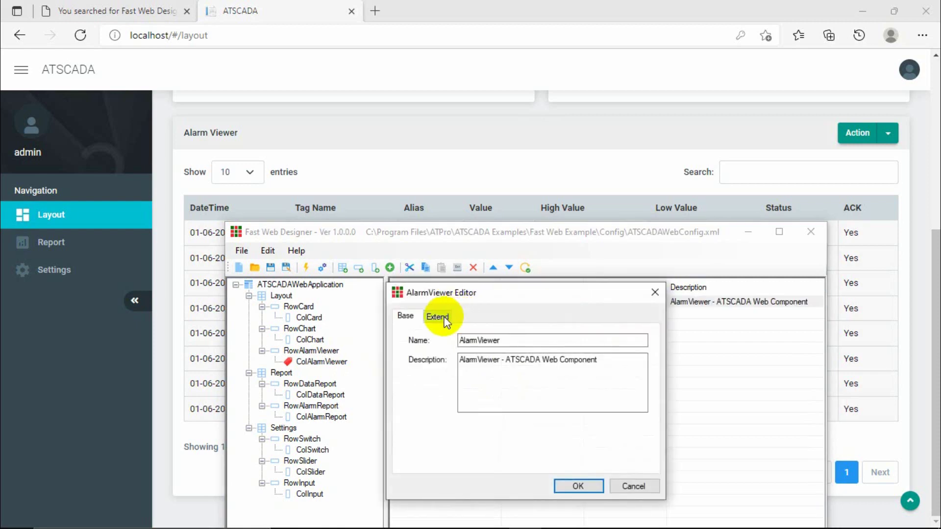
left_click(444, 319)
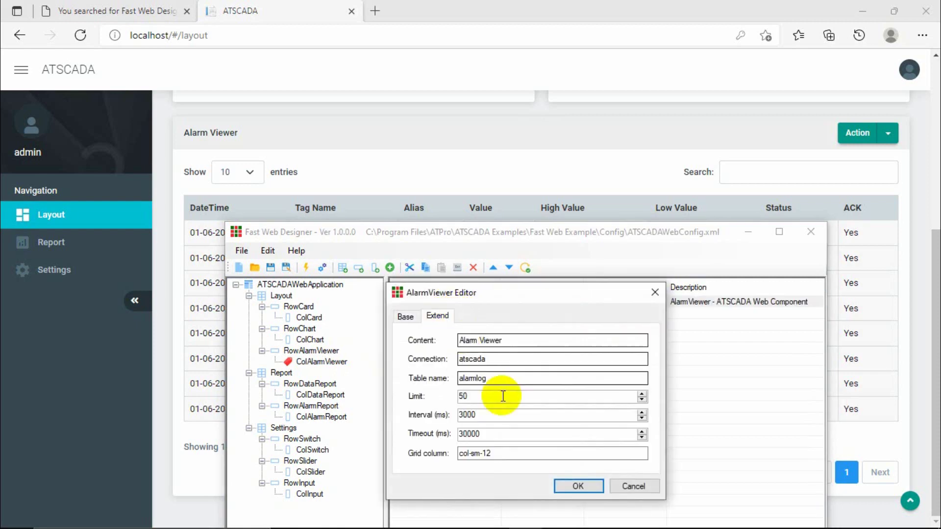
left_click_drag(497, 455, 486, 454)
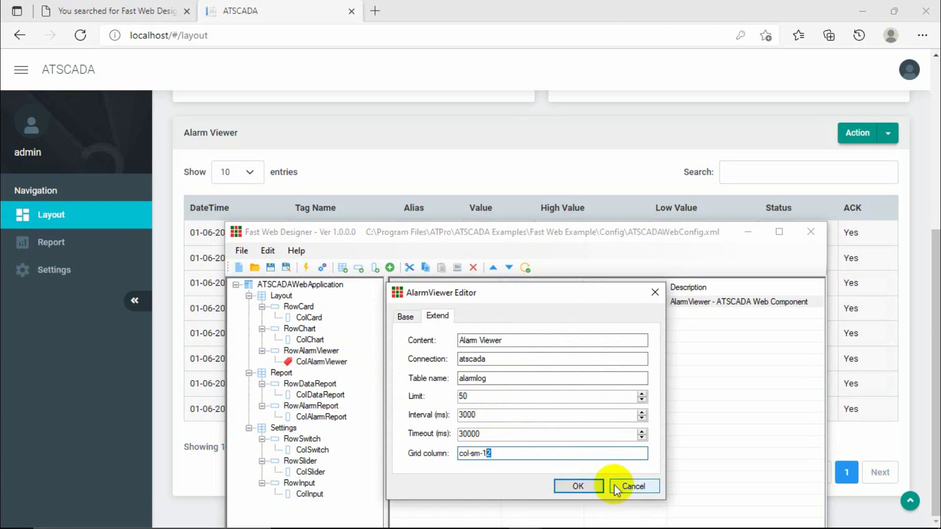
left_click(629, 487)
left_click(53, 241)
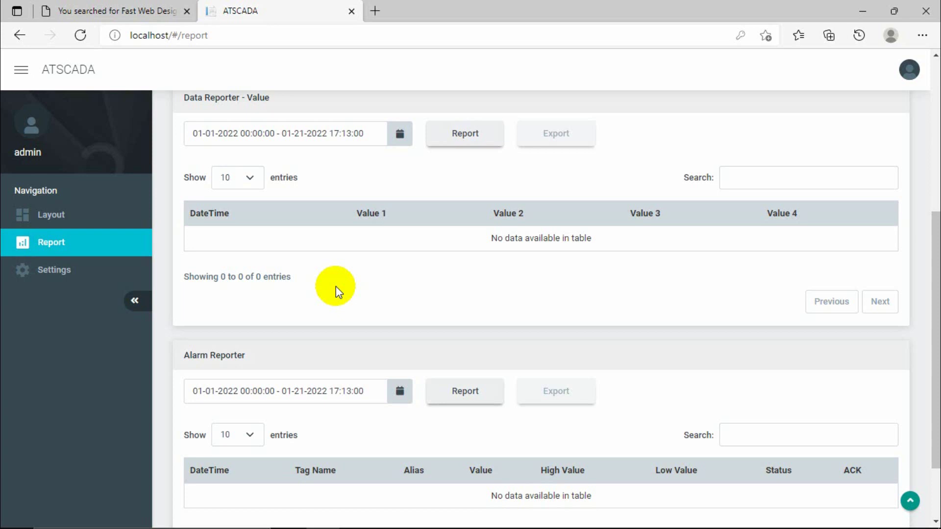
Scroll to the top of the empty reporter tables, then return to Fast Web Designer.
scroll(337, 286, "up", 5)
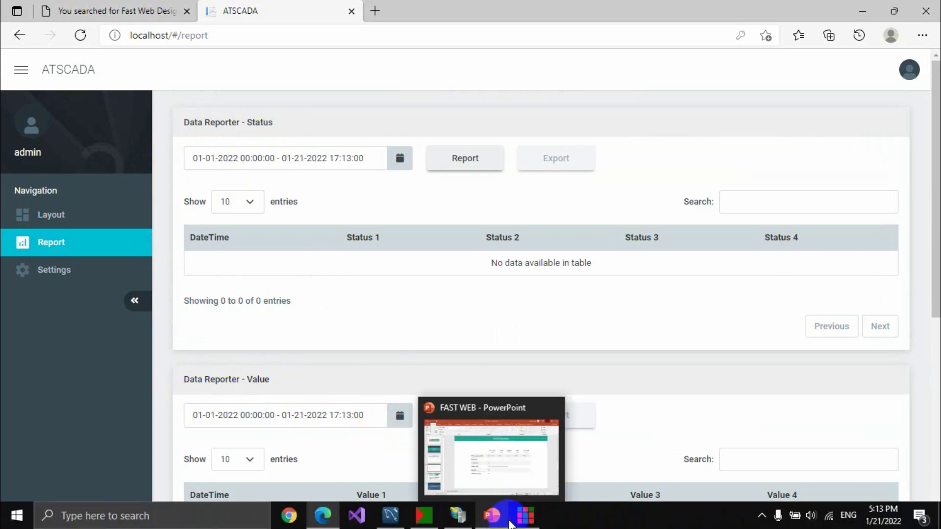
left_click(526, 516)
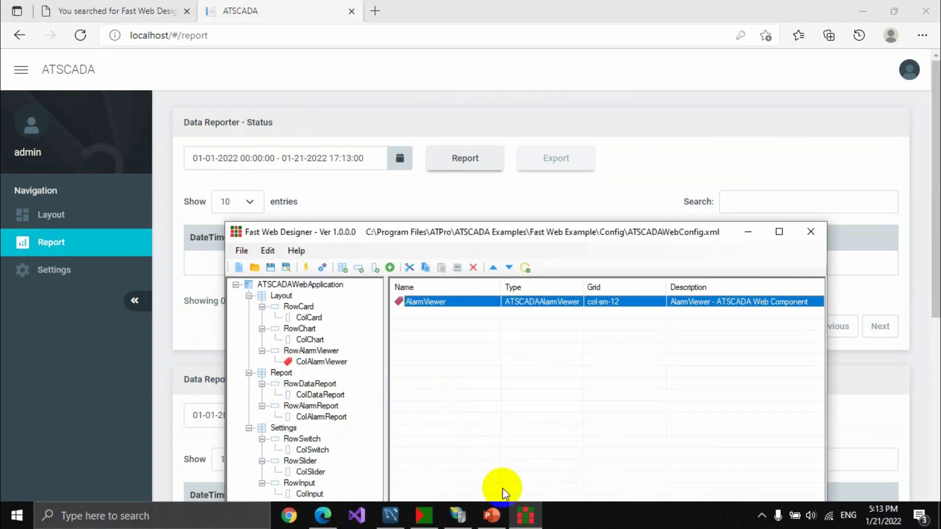
Check the ColDataReport column's grid width and close its settings unchanged.
left_click(319, 395)
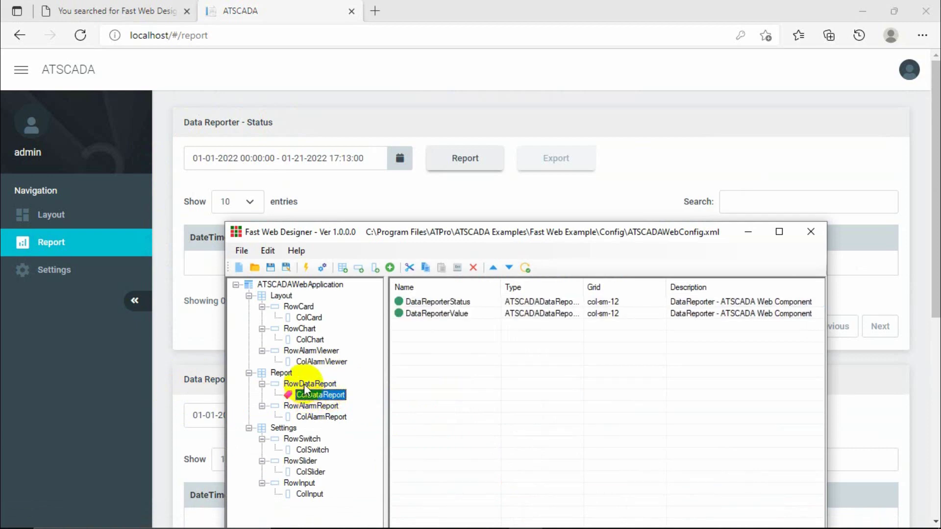
left_click(304, 384)
left_click(279, 373)
left_click(306, 385)
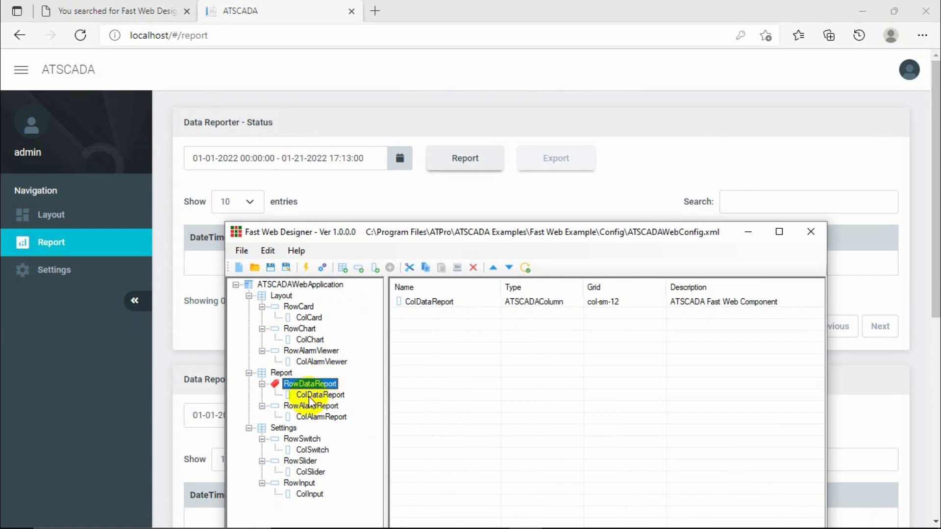
double_click(322, 397)
left_click(438, 342)
left_click(485, 365)
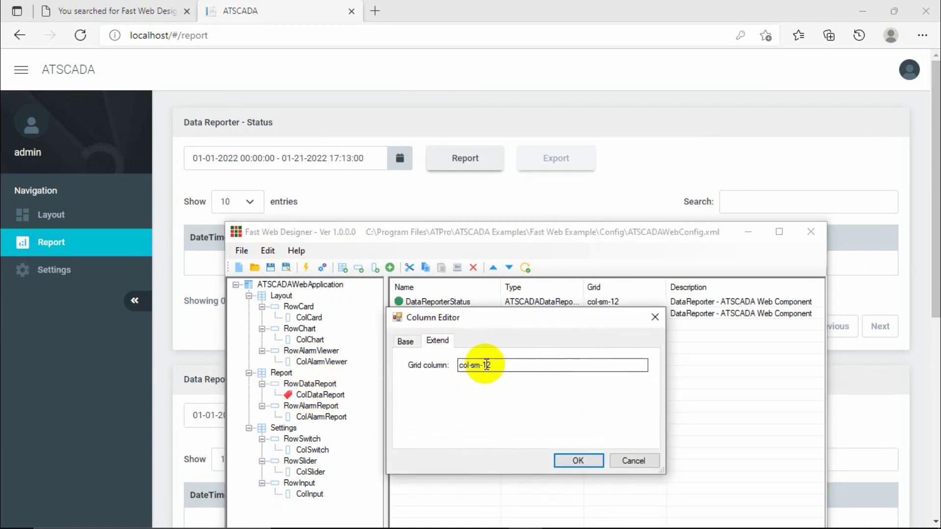
left_click(655, 317)
Review DataReporterStatus's extended settings: datalog table and col-sm-12 grid column.
left_click(410, 316)
double_click(430, 303)
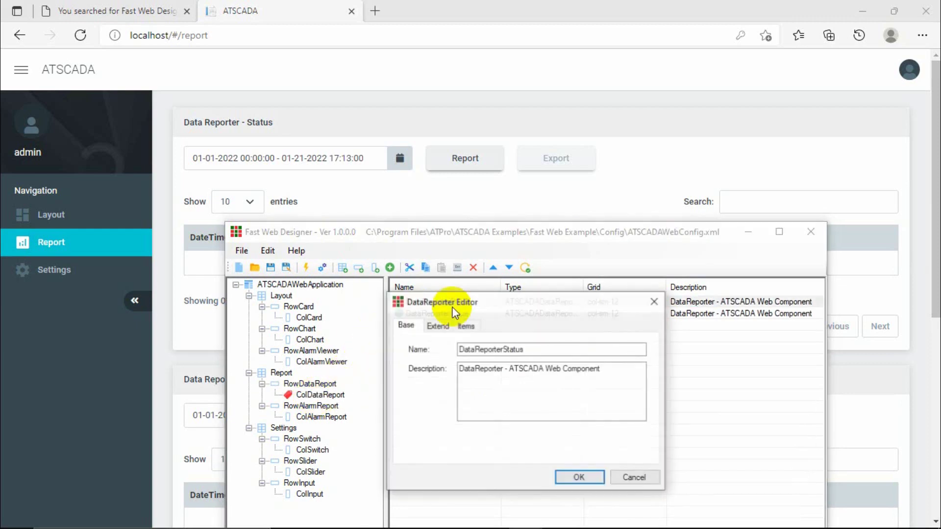
left_click(463, 327)
left_click(436, 326)
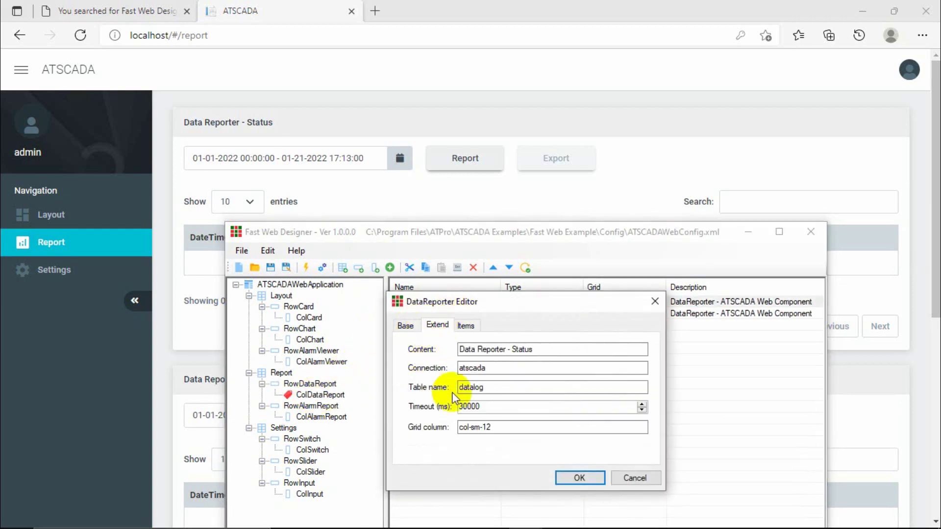
left_click(500, 428)
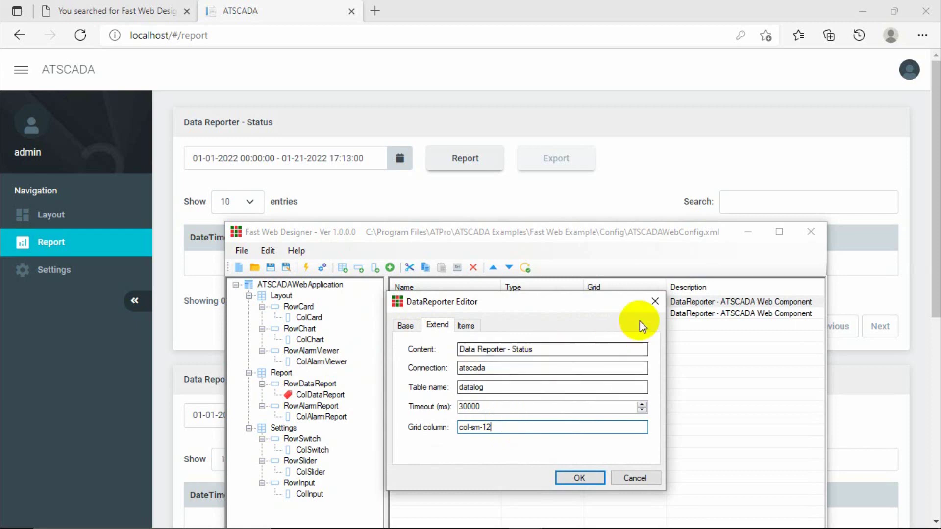
left_click(655, 301)
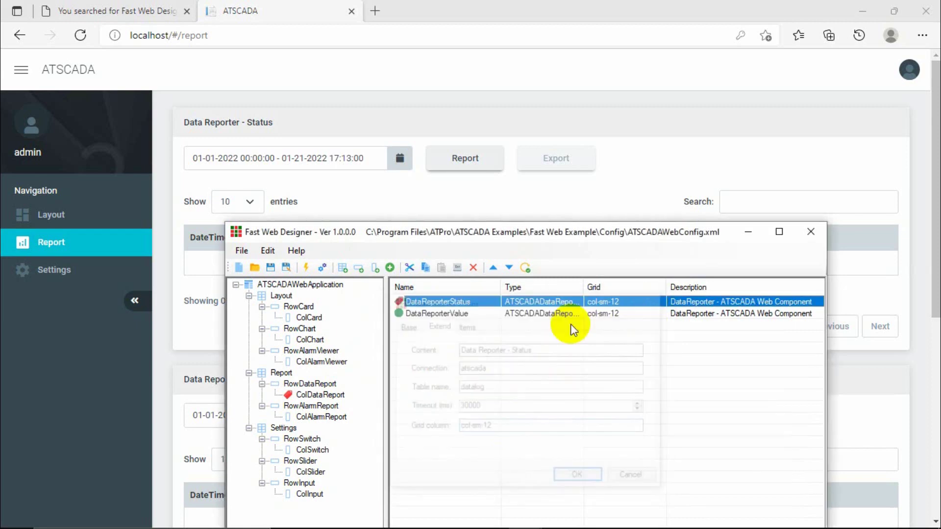
Look at DataReporterValue's extended settings, then move it above DataReporterStatus.
double_click(437, 314)
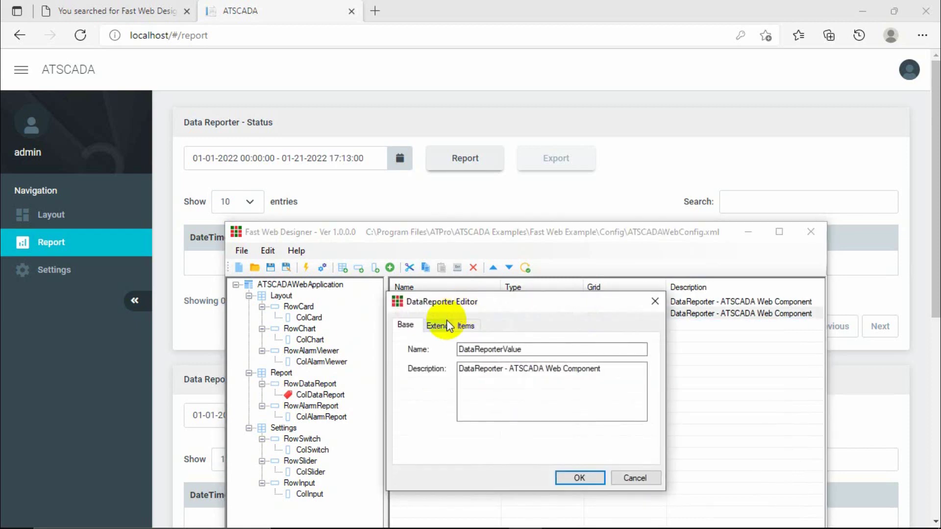
left_click(439, 325)
left_click(655, 301)
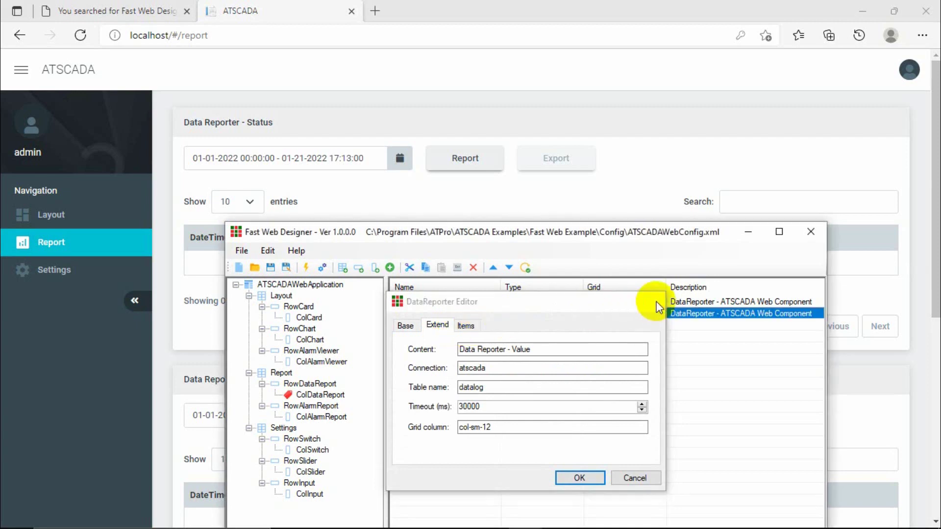
left_click(443, 305)
left_click(446, 314)
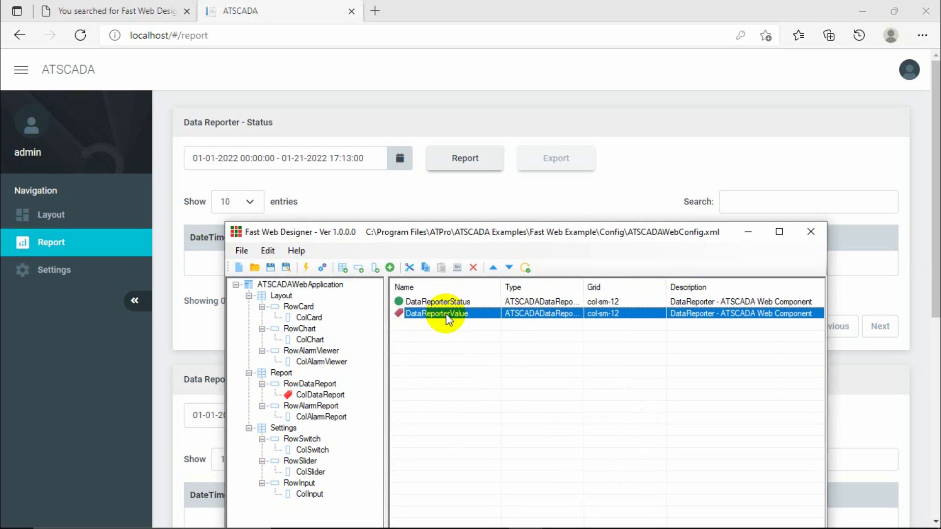
mouse_move(455, 313)
left_mouse_down()
mouse_move(455, 302)
mouse_move(449, 314)
left_mouse_up()
Confirm both DataReporterStatus and DataReporterValue use col-sm-12, then minimize the designer.
double_click(443, 304)
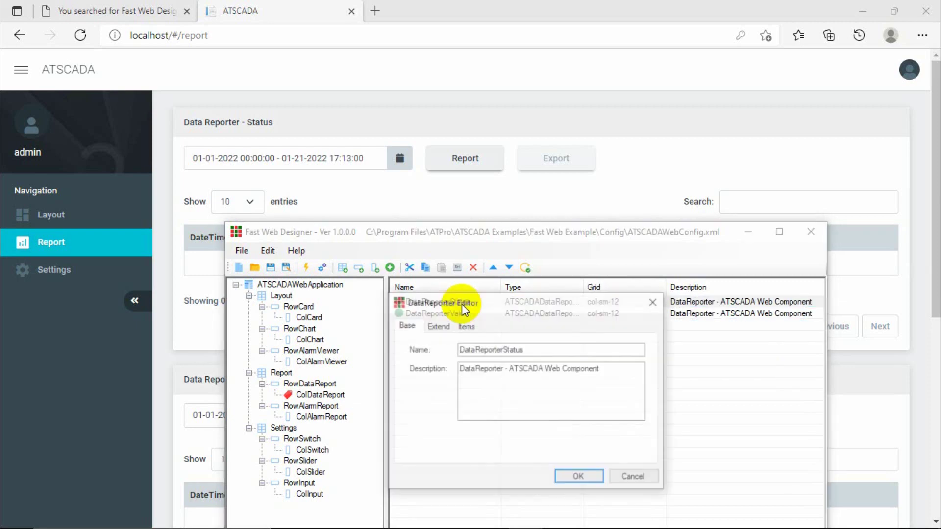
left_click(447, 326)
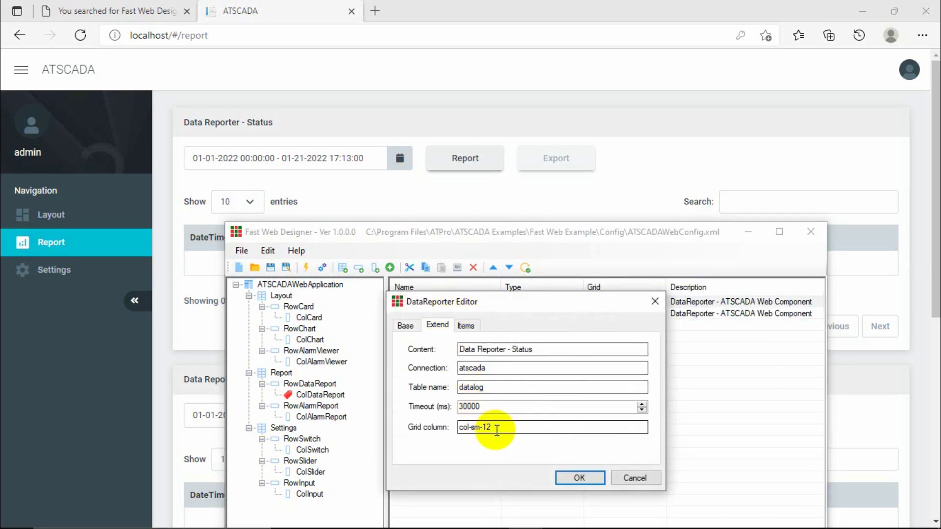
left_click_drag(499, 427, 487, 428)
left_click(654, 302)
double_click(447, 314)
left_click(441, 327)
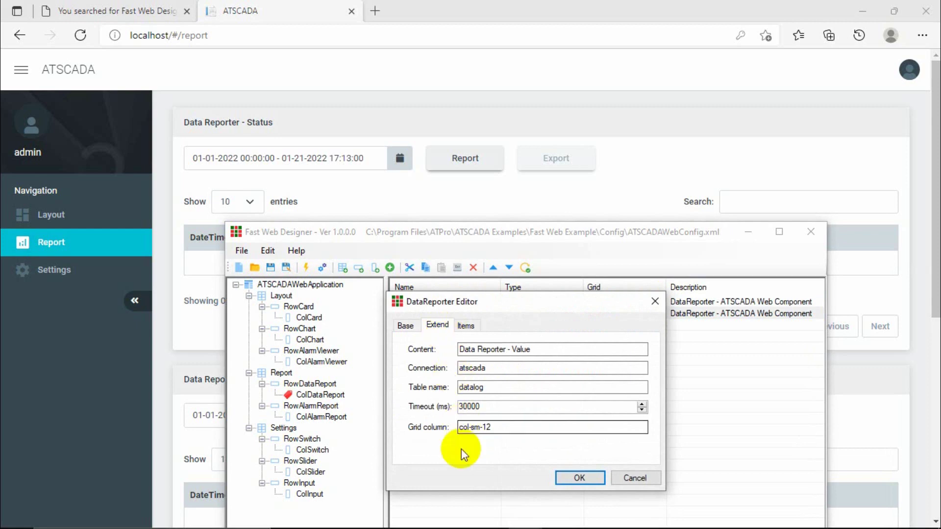
left_click_drag(481, 428, 498, 428)
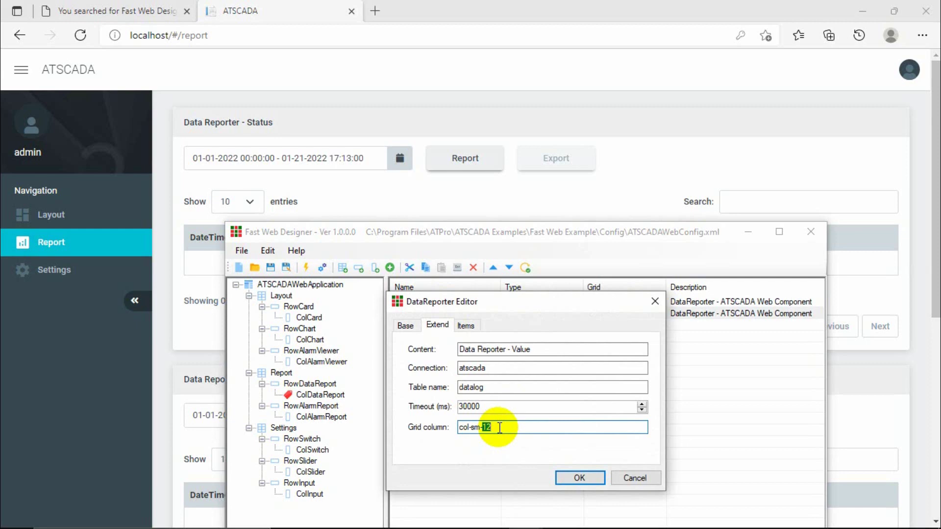
left_click(500, 427)
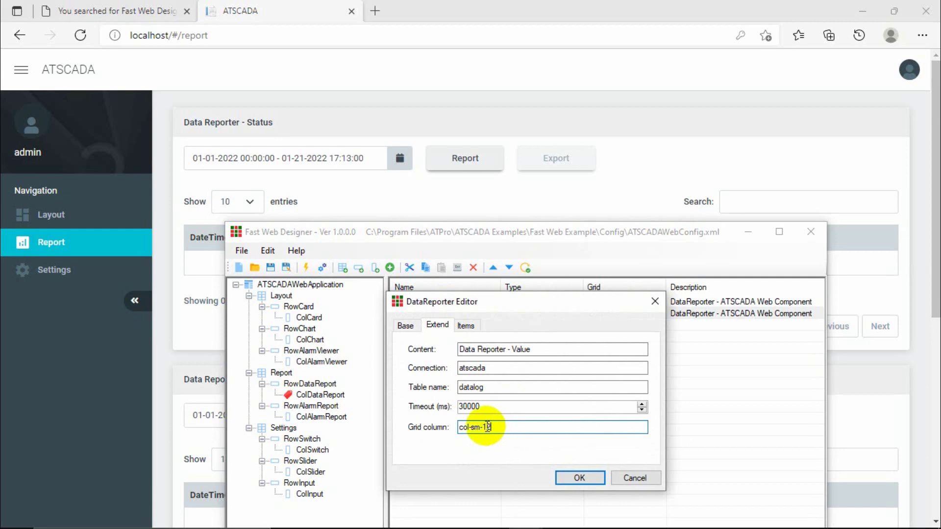
left_click_drag(488, 427, 510, 427)
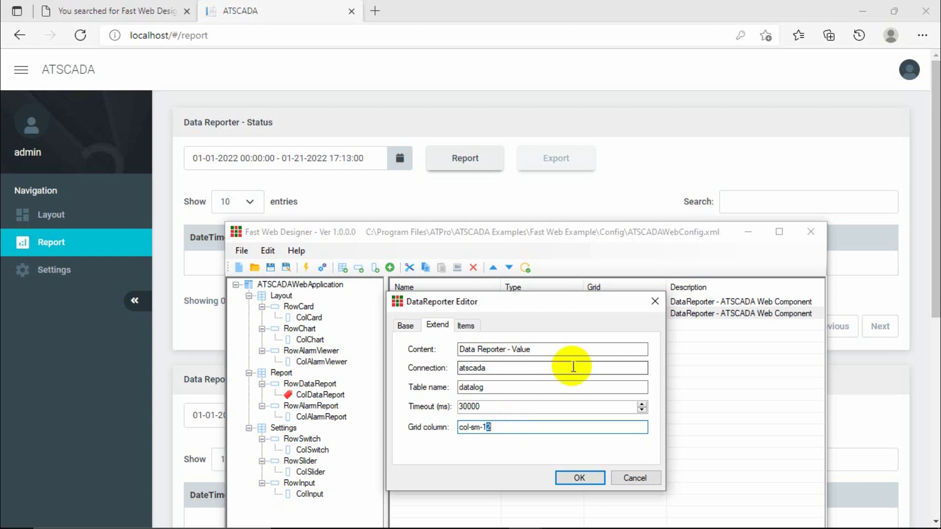
left_click(654, 301)
left_click(749, 233)
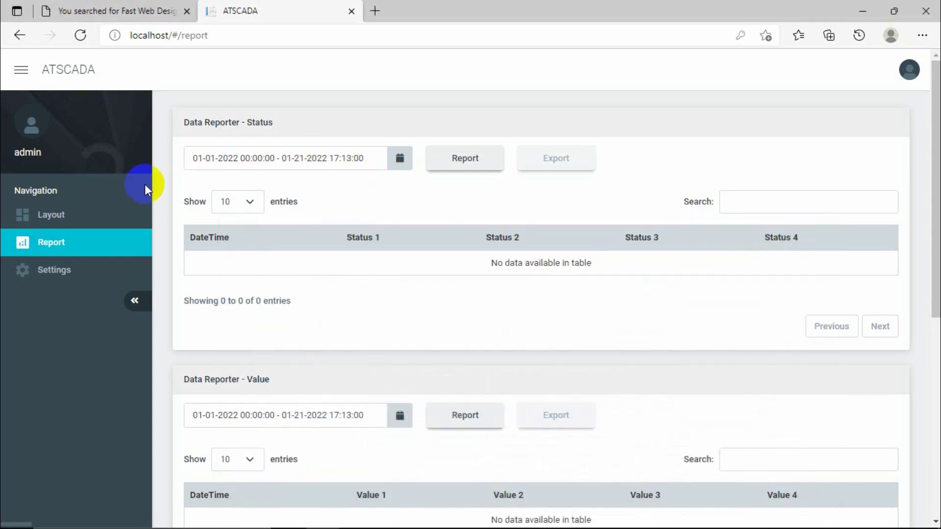
Review the empty Status, Value and Alarm report tables, then switch to the dashboard's Settings page.
scroll(185, 338, "down", 3)
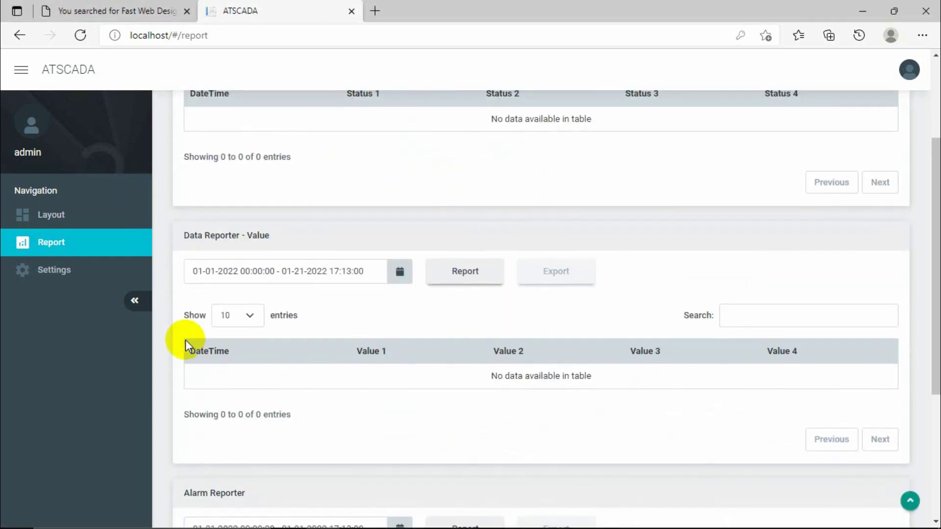
scroll(166, 372, "up", 3)
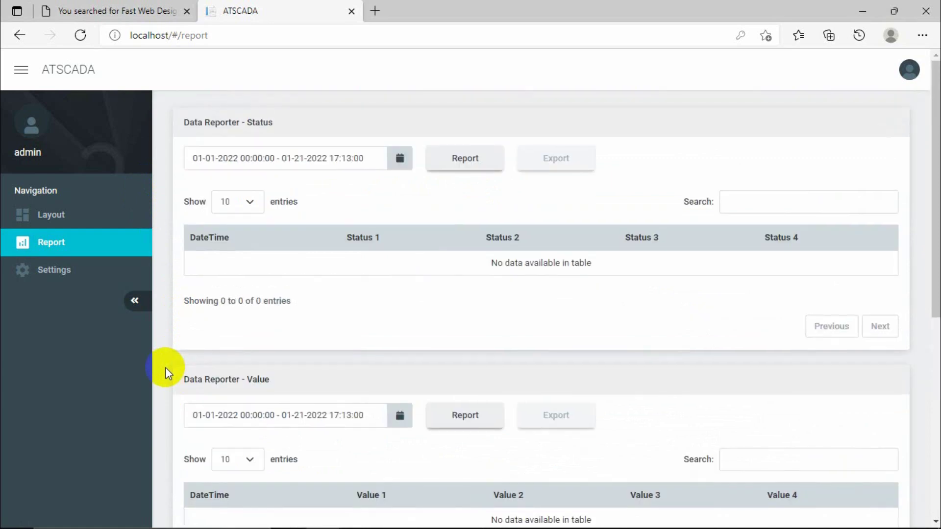
scroll(166, 372, "down", 5)
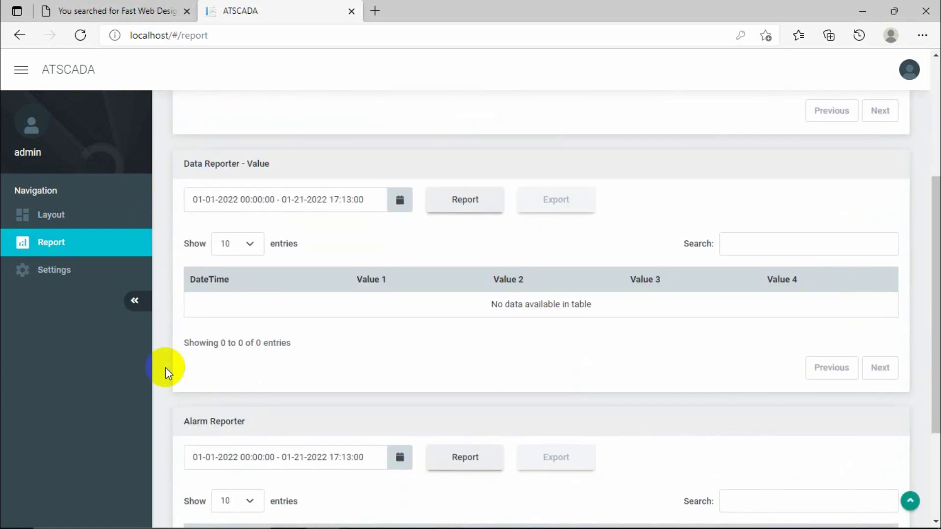
scroll(166, 372, "up", 3)
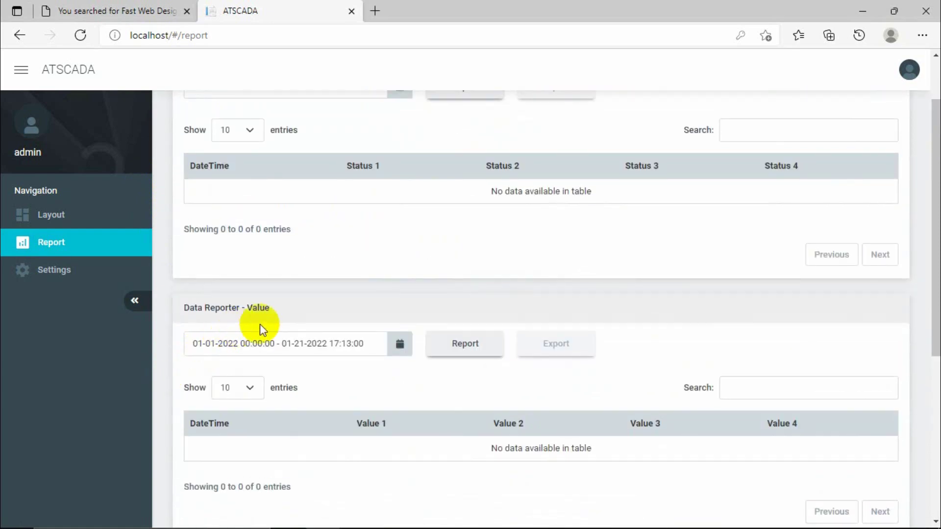
scroll(344, 287, "up", 2)
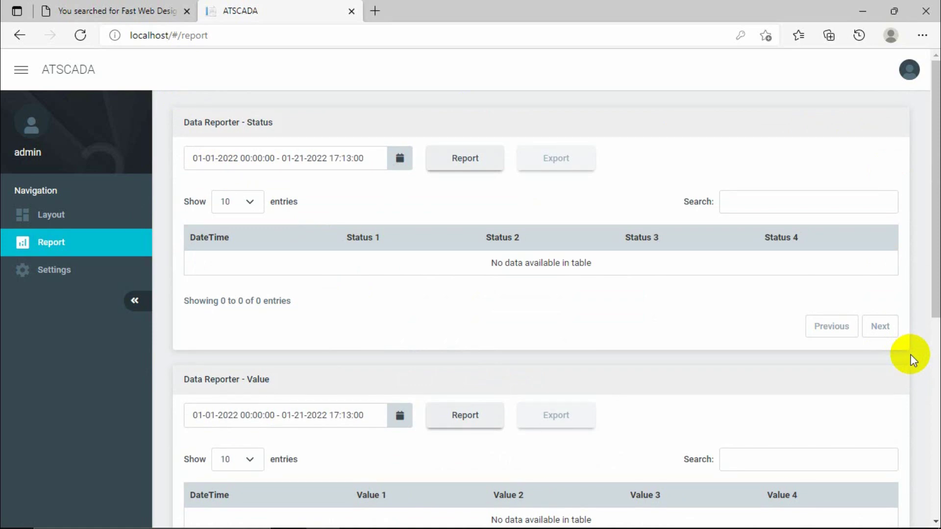
scroll(913, 360, "down", 3)
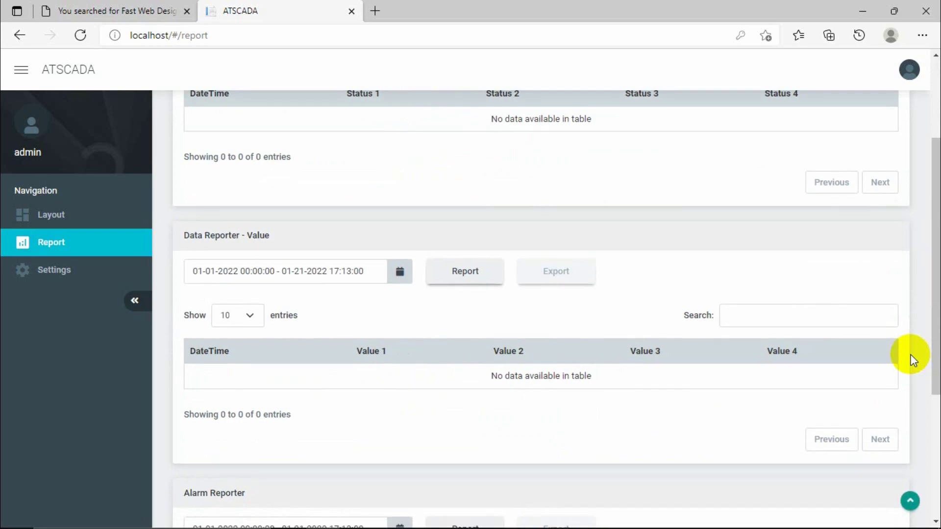
scroll(914, 360, "down", 5)
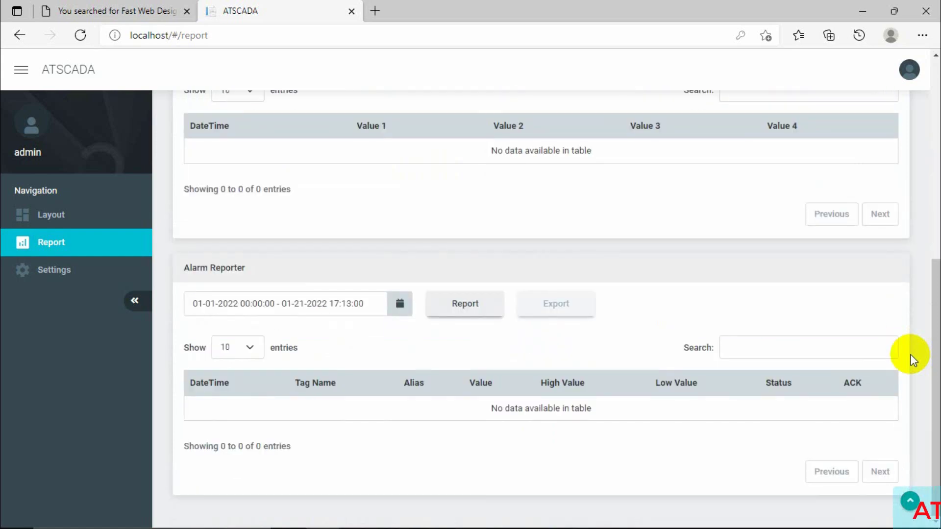
left_click(53, 269)
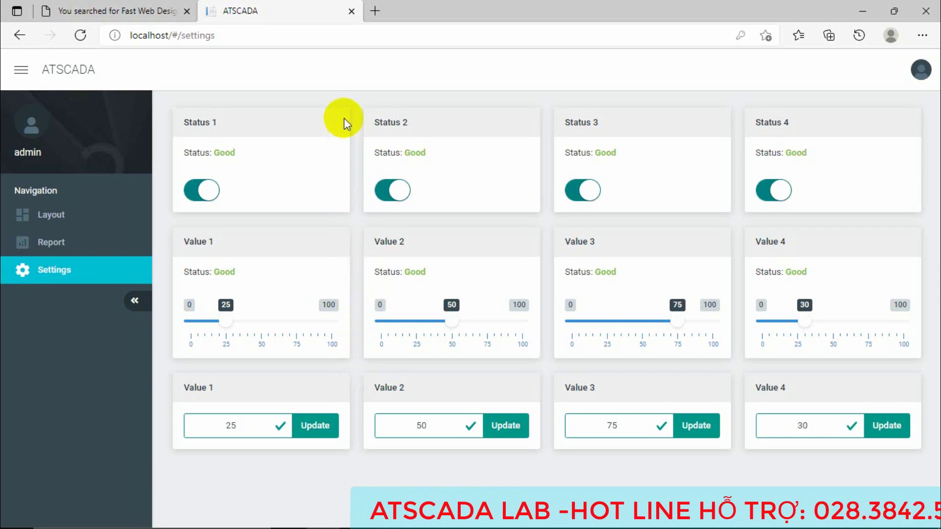
mouse_move(528, 527)
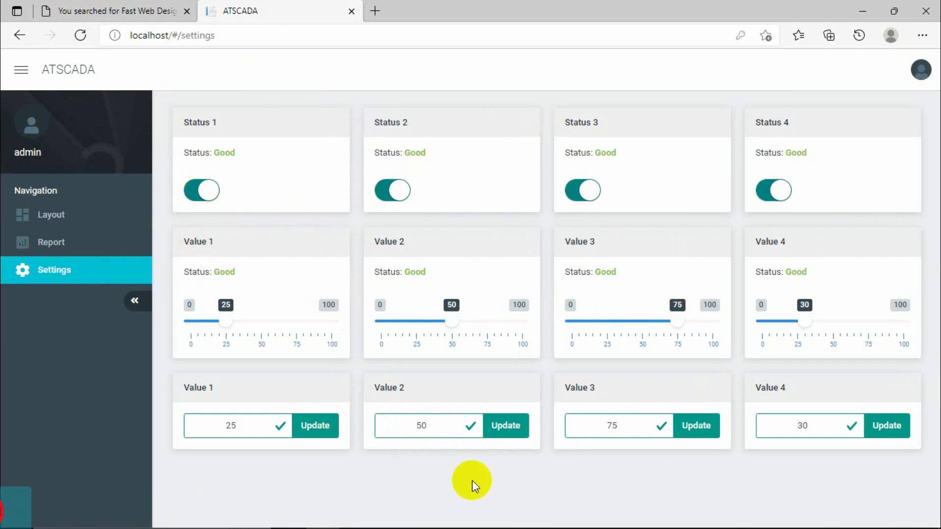
Bring Fast Web Designer back and list the Status1–Status4 switches under ColSwitch.
mouse_move(567, 520)
left_click(538, 523)
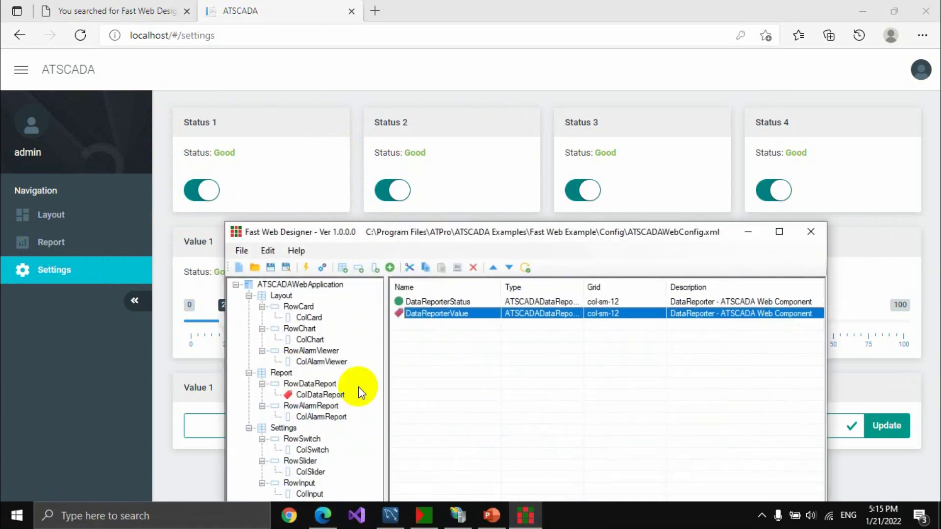
left_click(313, 450)
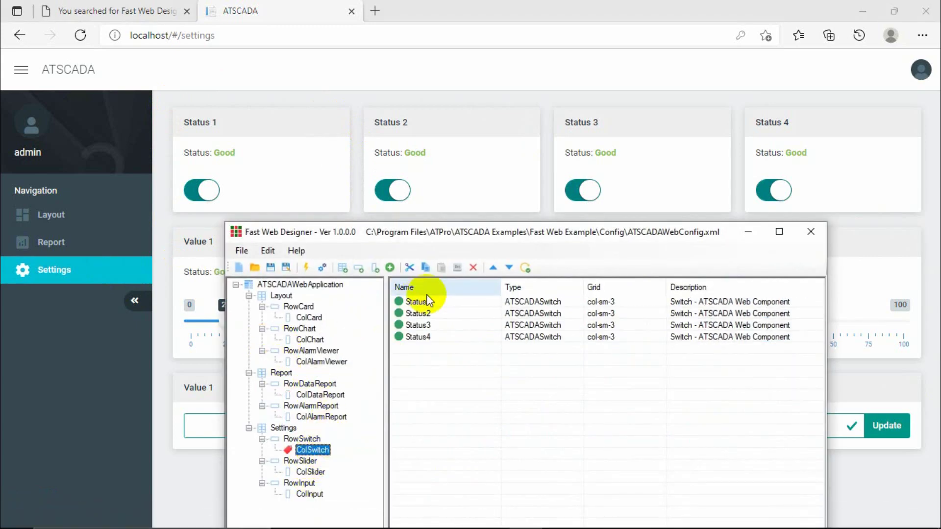
left_click(414, 302)
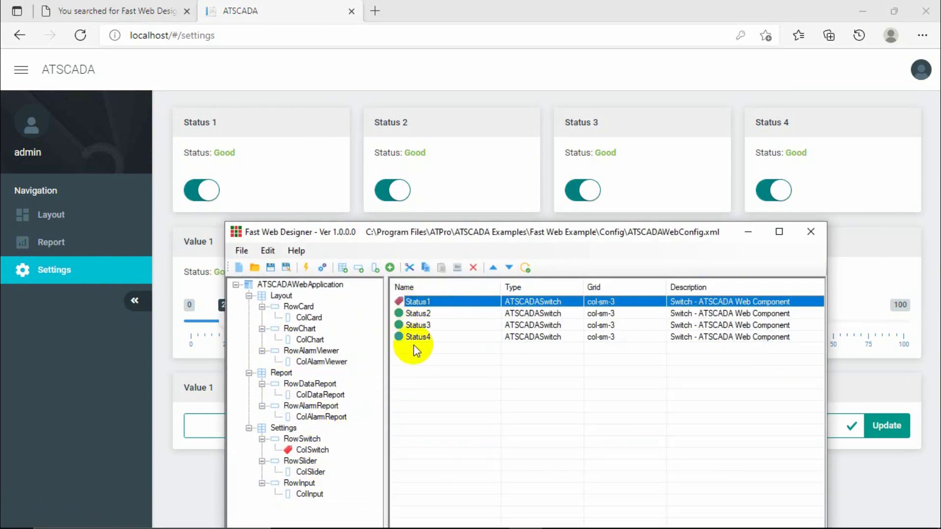
left_click(416, 338)
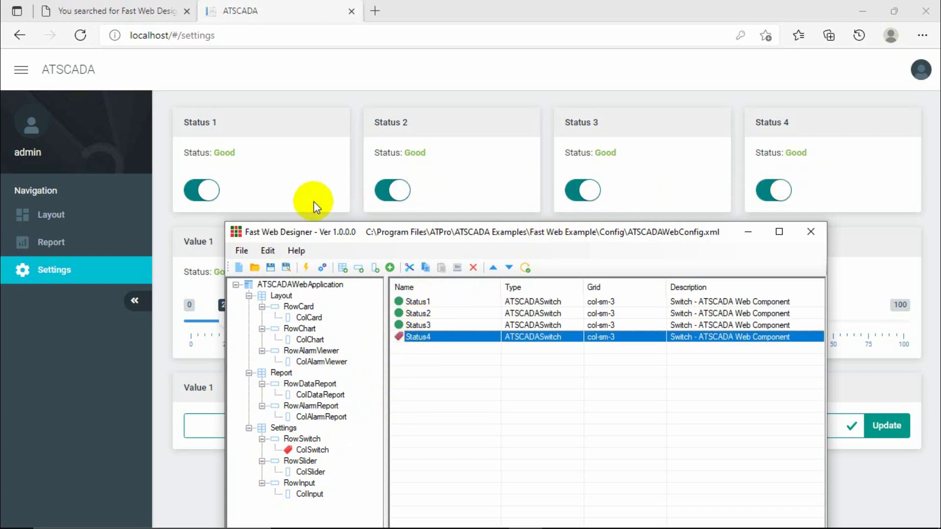
Inspect Status1's Extend settings and grid column, then move the designer window higher.
double_click(416, 301)
left_click(437, 314)
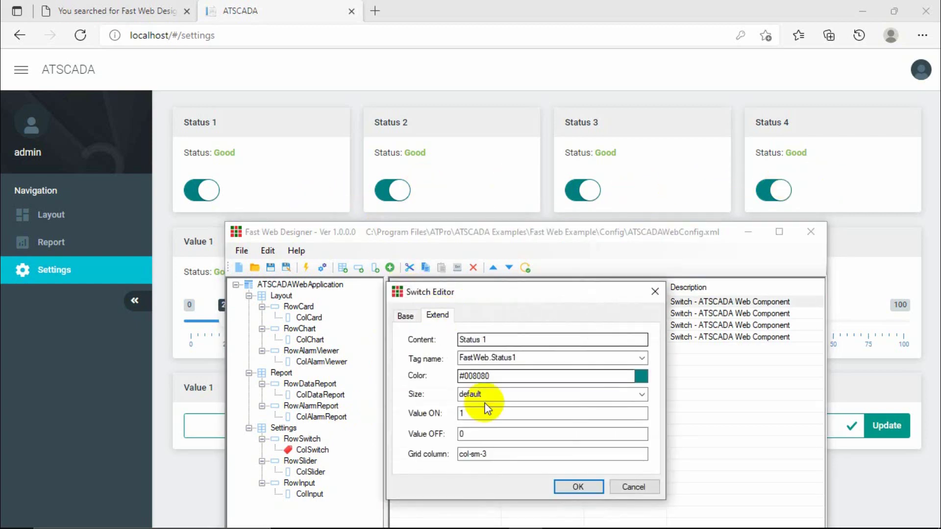
left_click(500, 460)
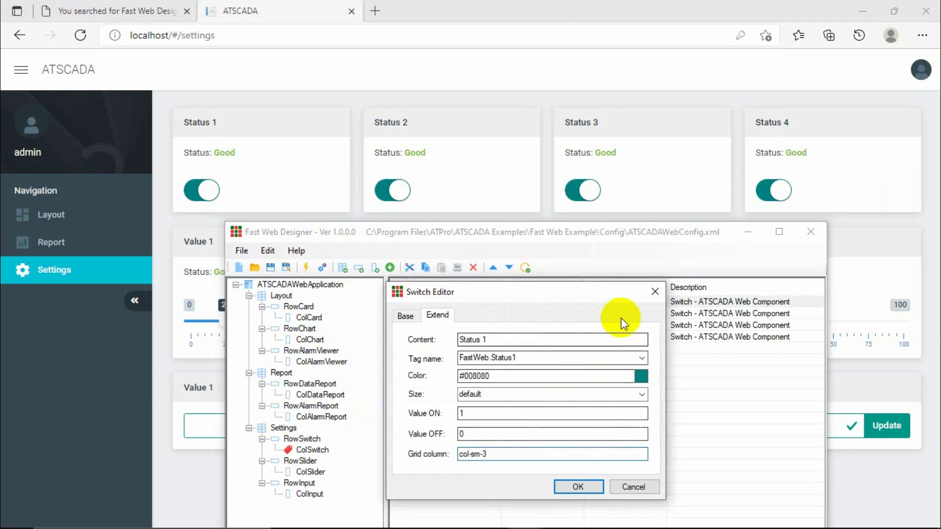
left_click(654, 294)
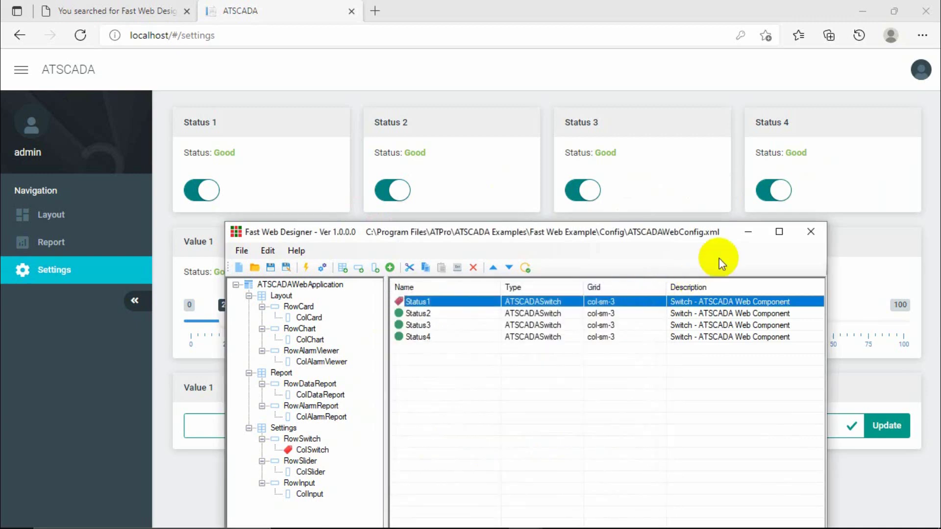
left_click_drag(677, 238, 689, 163)
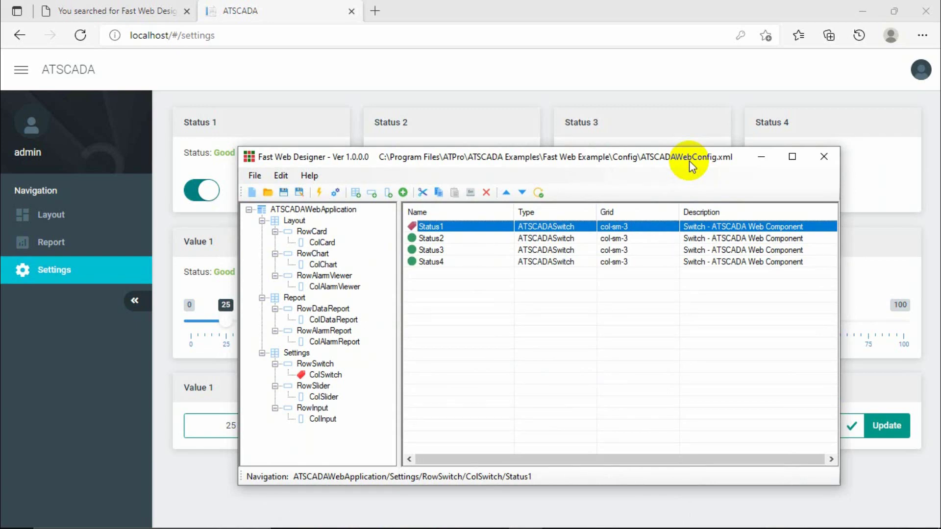
Collapse the Layout, Report and Settings branches, then re-expand Layout to show its rows.
left_click(294, 221)
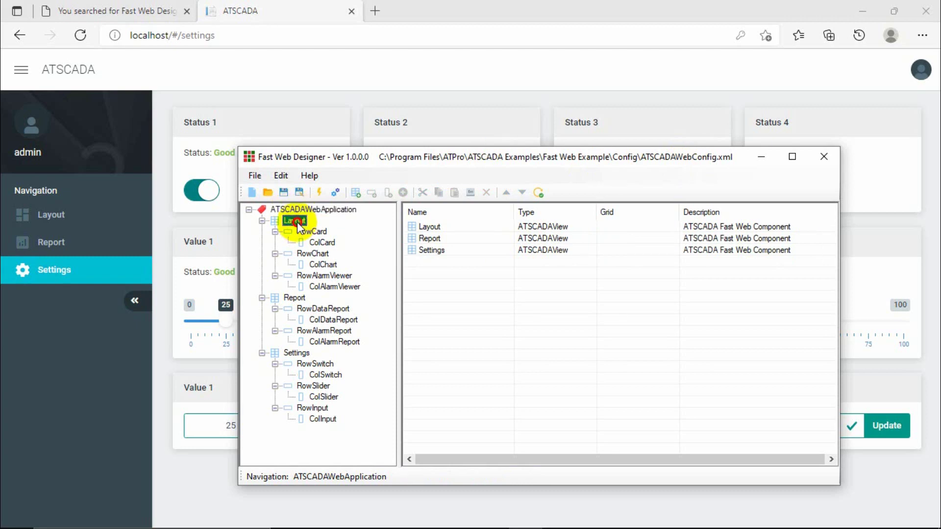
left_click(263, 220)
left_click(262, 232)
left_click(263, 242)
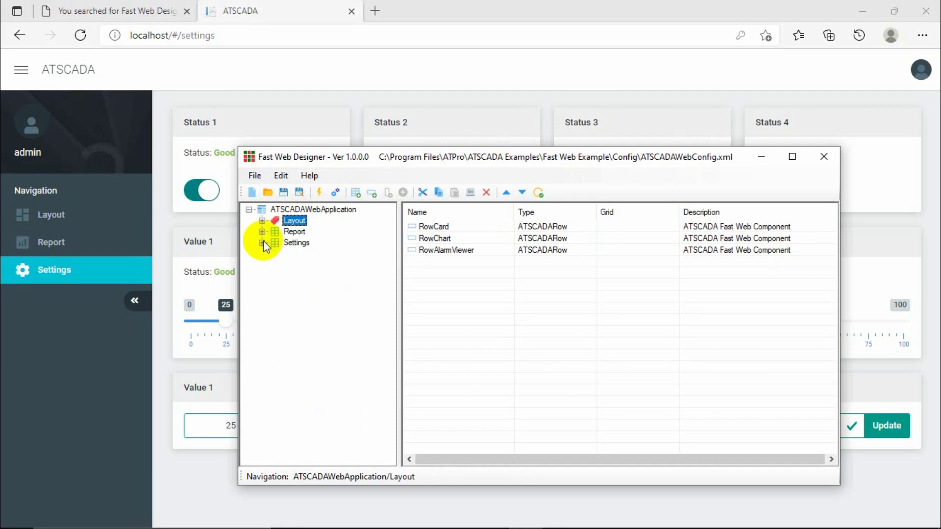
left_click(262, 221)
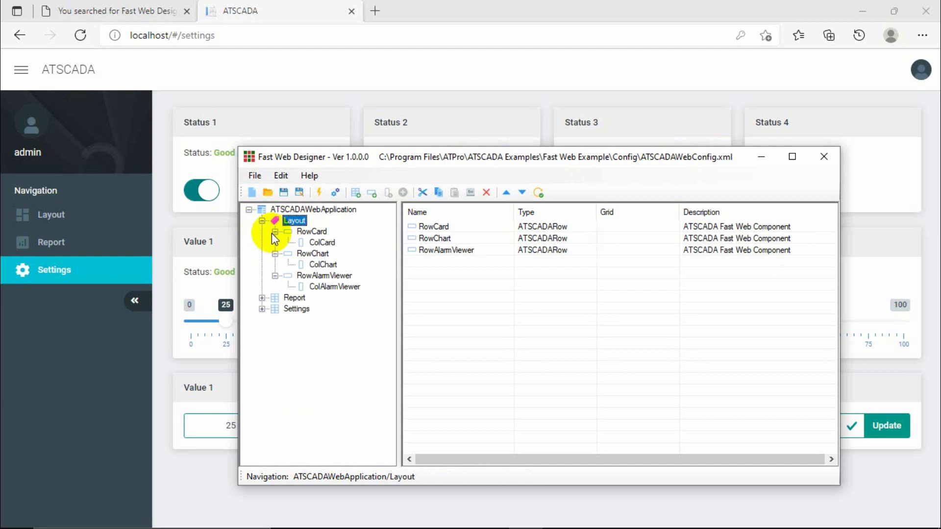
List RowCard's ColCard cards, go through Value1–Value4, and maximize the designer window.
left_click(308, 232)
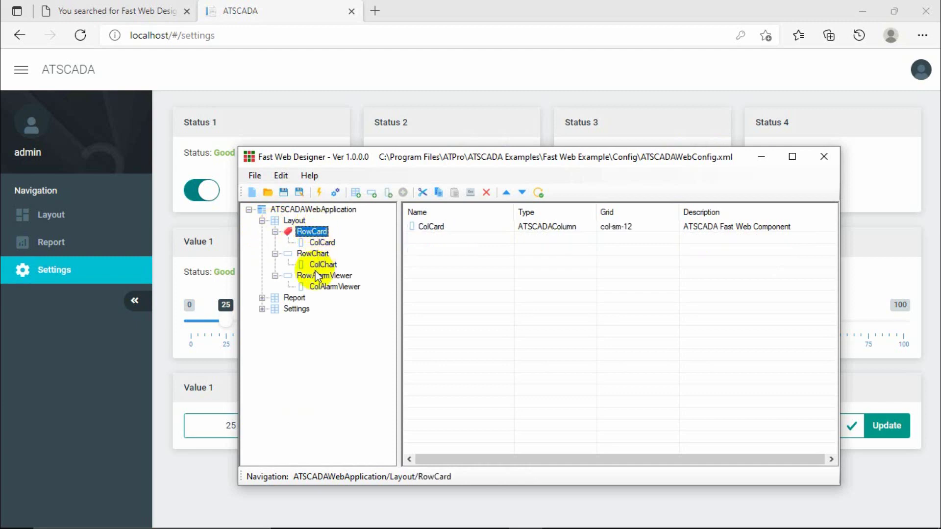
left_click(322, 244)
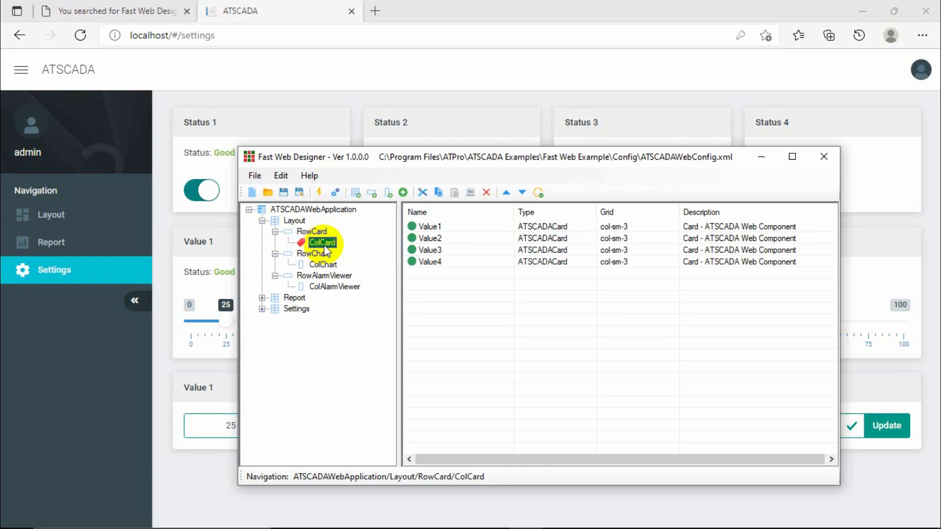
left_click(428, 227)
left_click(434, 239)
left_click(430, 251)
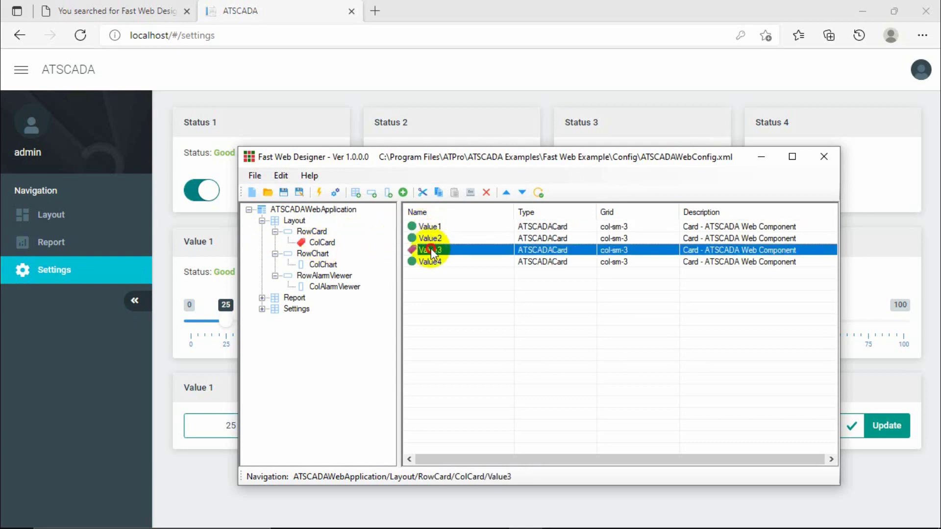
left_click(426, 262)
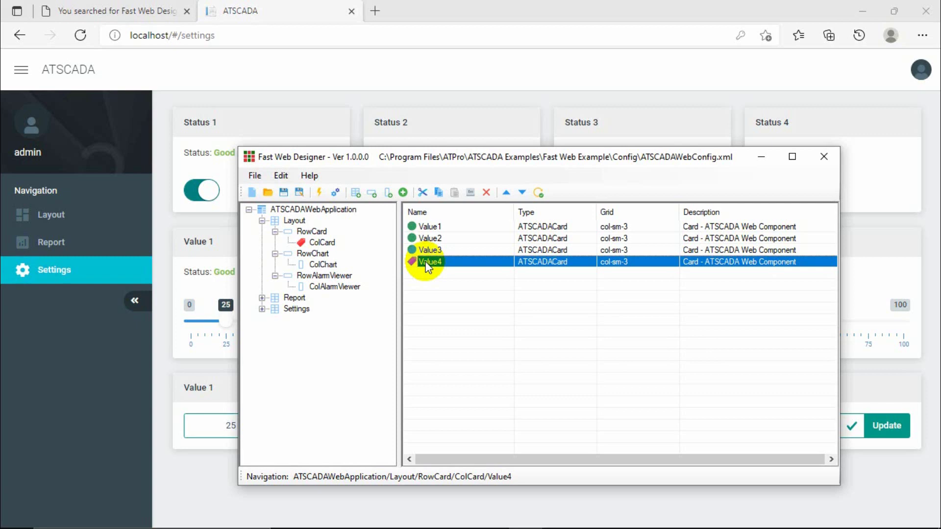
left_click(793, 157)
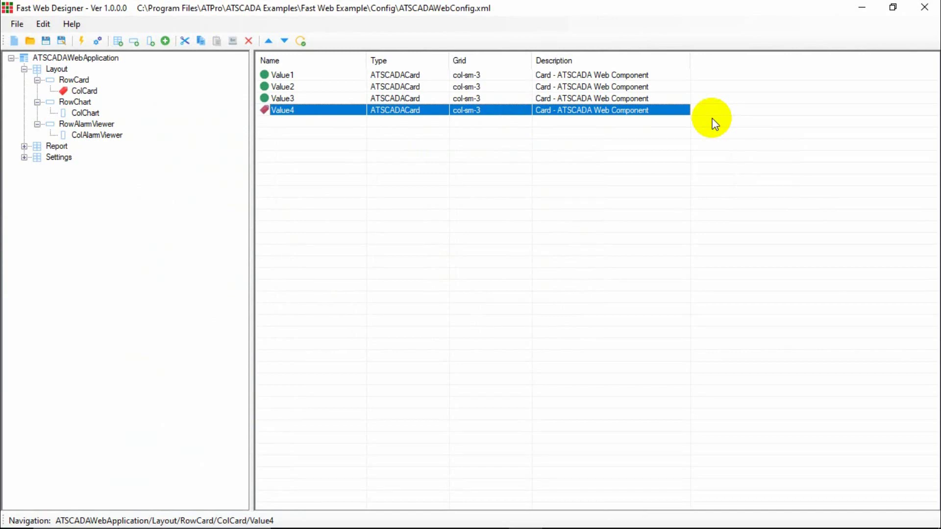
Browse the Layout, Report and Settings views in the tree and select the ATSCADAWebApplication root.
left_click(24, 69)
left_click(57, 80)
left_click(56, 91)
left_click(57, 80)
left_click(57, 70)
left_click(63, 59)
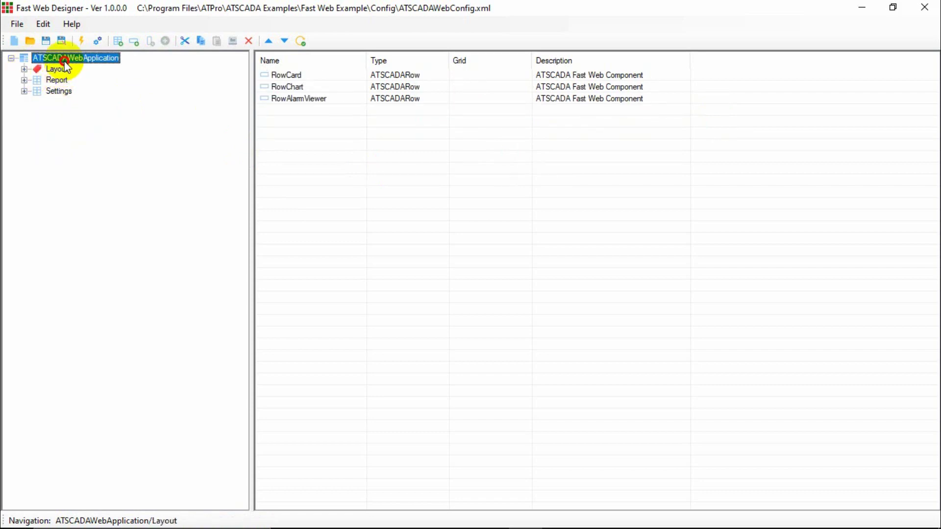
left_click(57, 69)
left_click(57, 80)
left_click(57, 91)
left_click(62, 80)
left_click(66, 70)
left_click(65, 59)
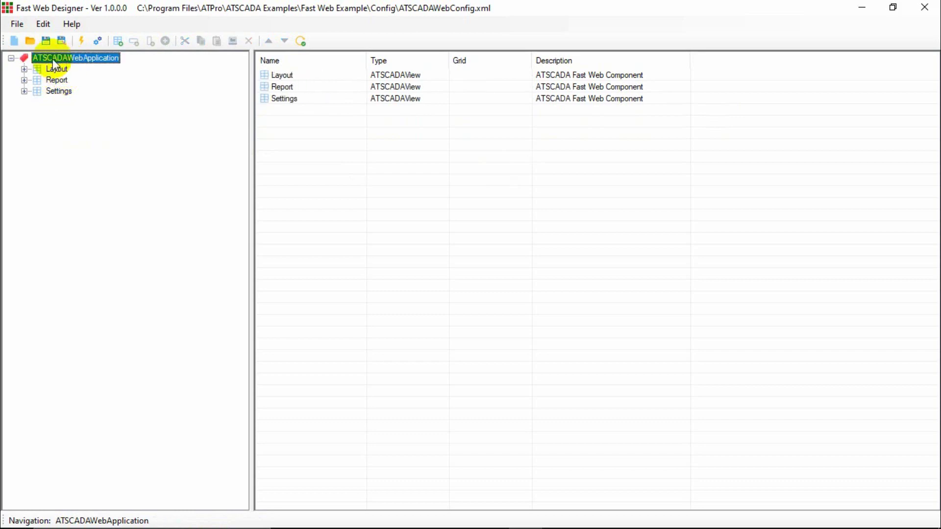
Create a new NewApplication project, declining to save the current one.
left_click(16, 42)
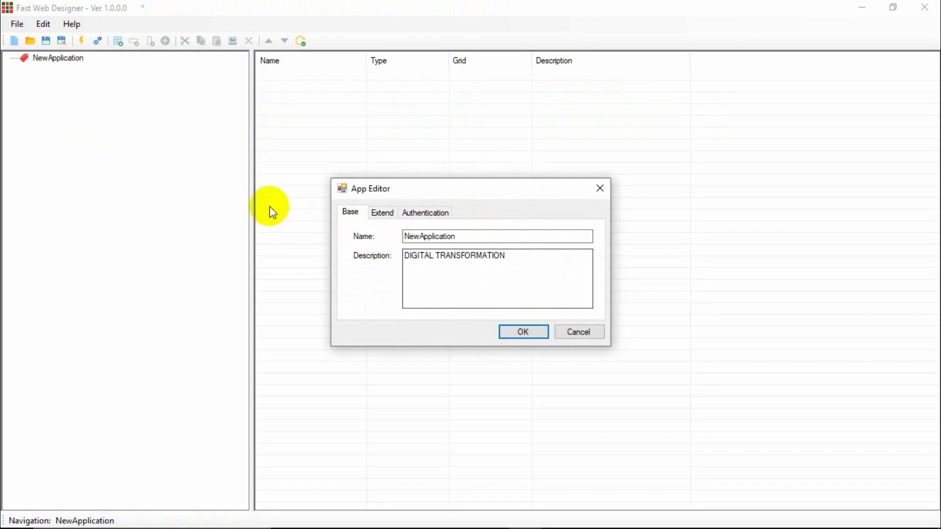
left_click(516, 332)
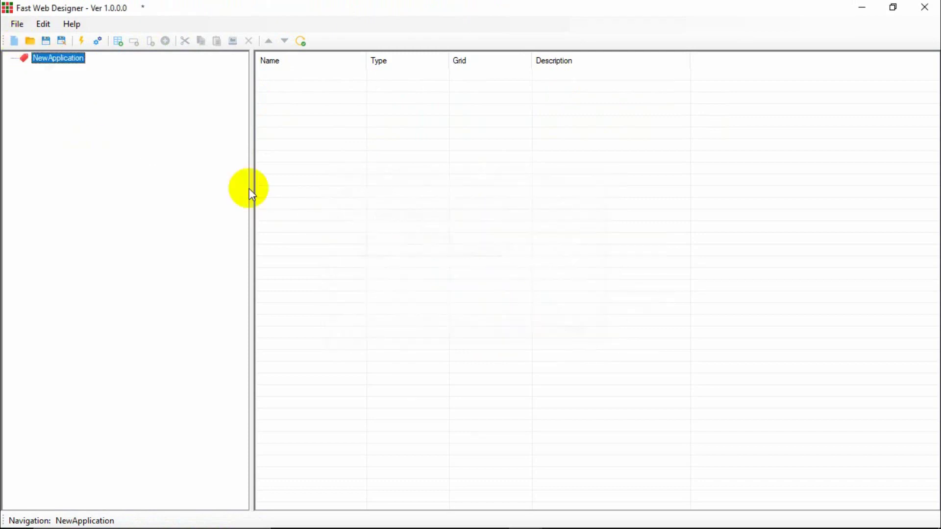
left_click(15, 42)
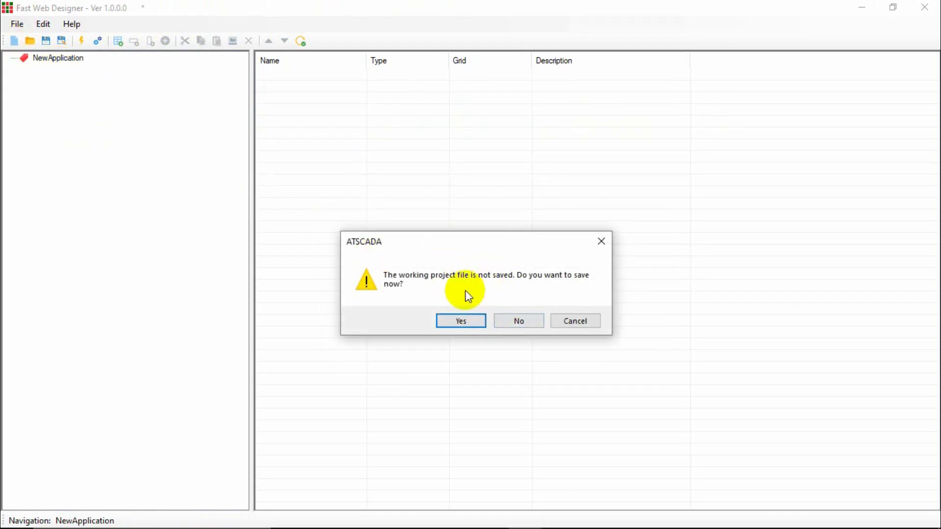
left_click(519, 321)
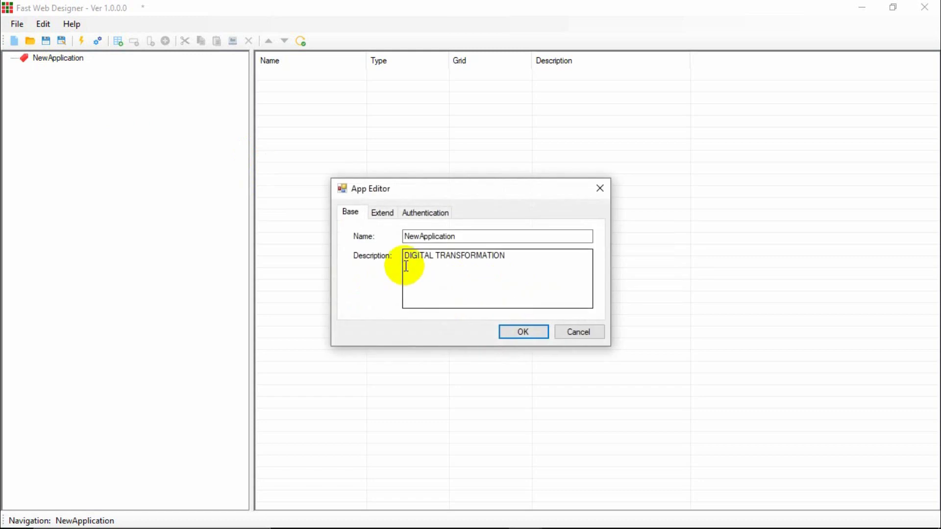
left_click(598, 190)
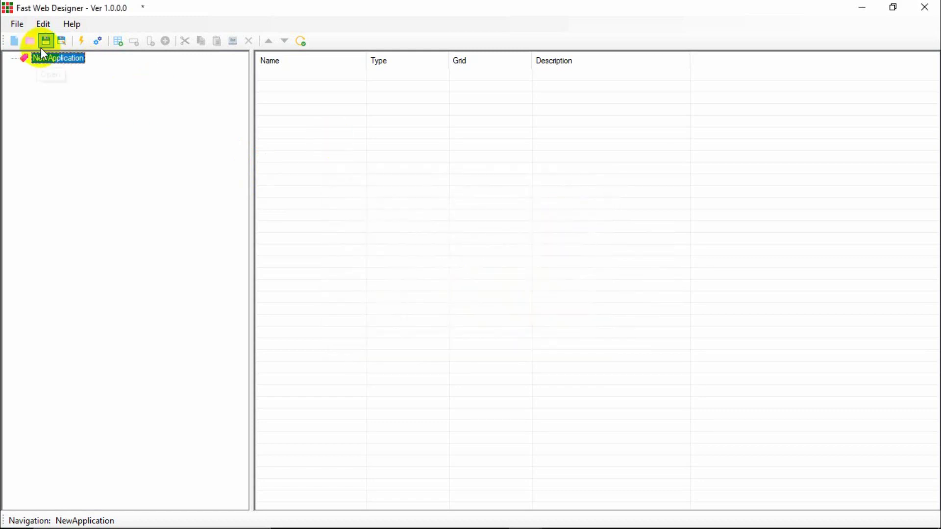
Start another new project, agreeing to save but cancelling the Save As dialog.
left_click(15, 41)
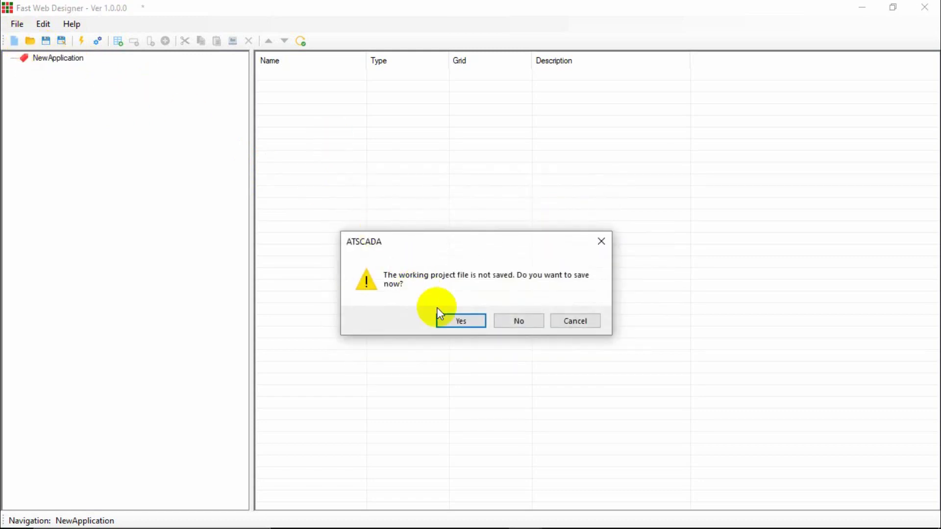
left_click(450, 319)
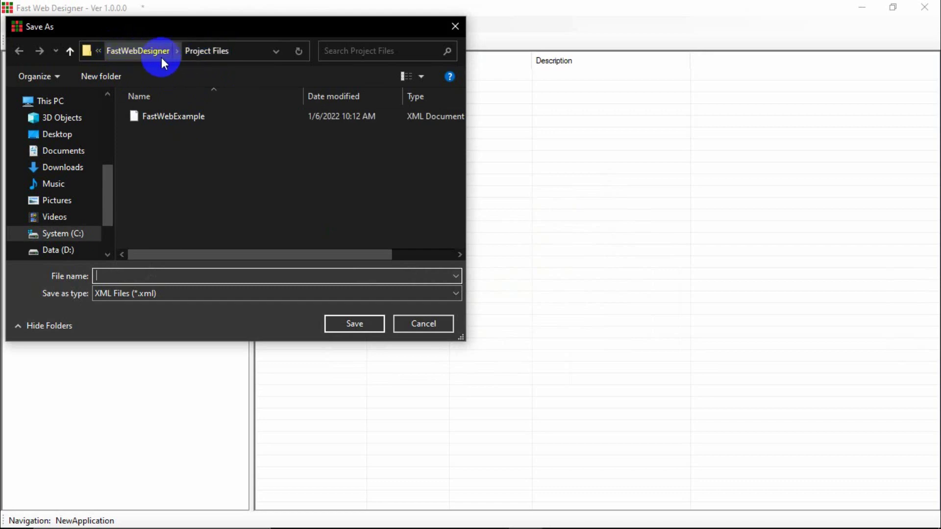
left_click(455, 32)
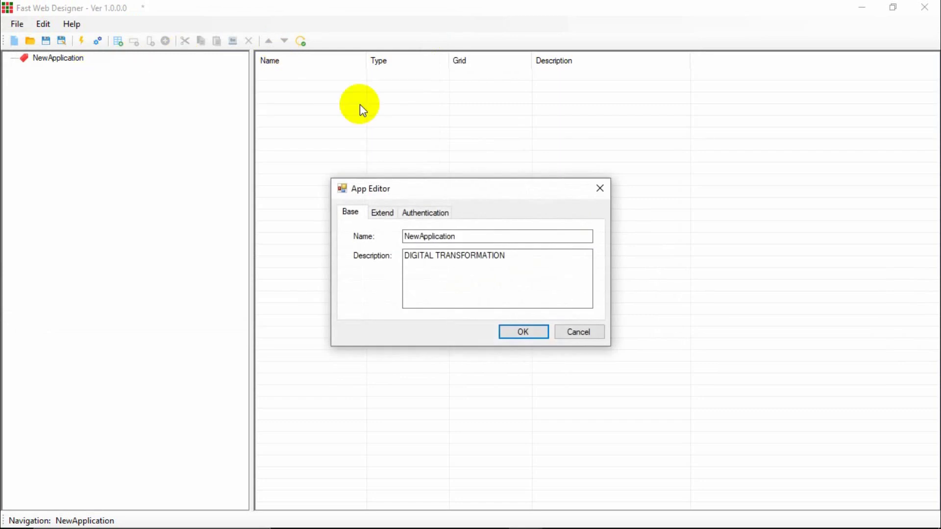
left_click(590, 187)
Begin opening a project, discard the unsaved new one, and browse the ATPro folders.
left_click(32, 42)
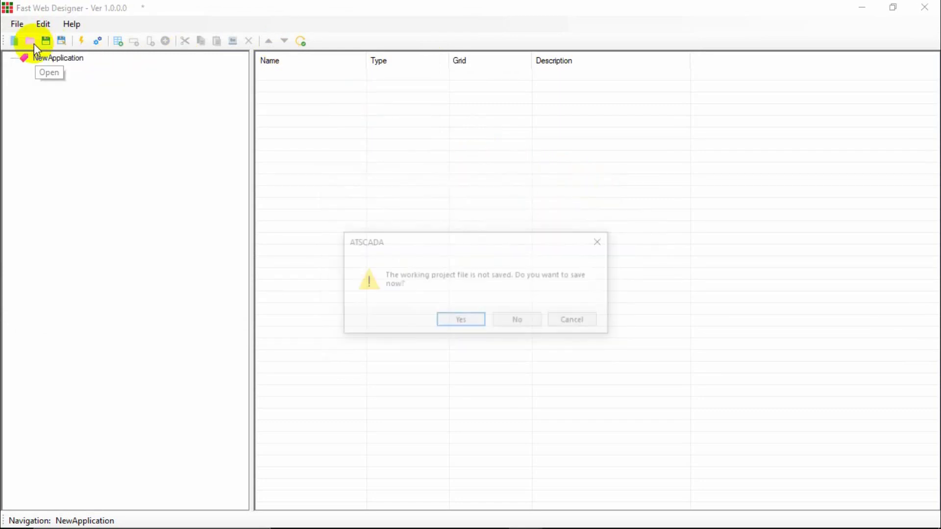
left_click(512, 321)
scroll(139, 163, "down", 4)
left_click(128, 53)
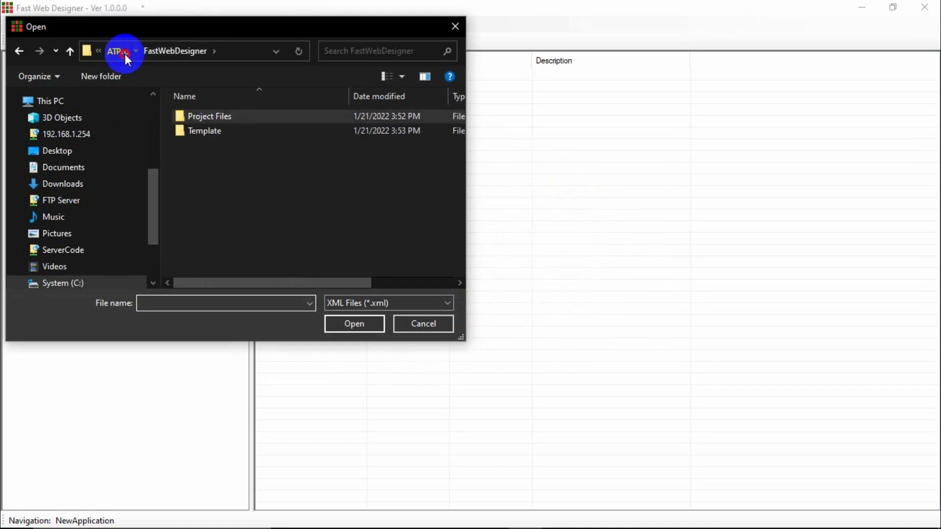
left_click(125, 54)
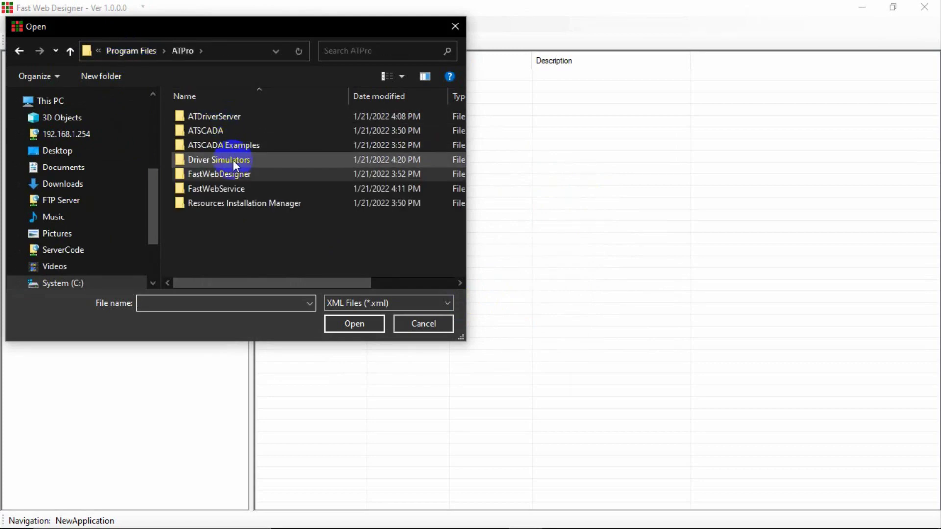
left_click(229, 189)
double_click(226, 175)
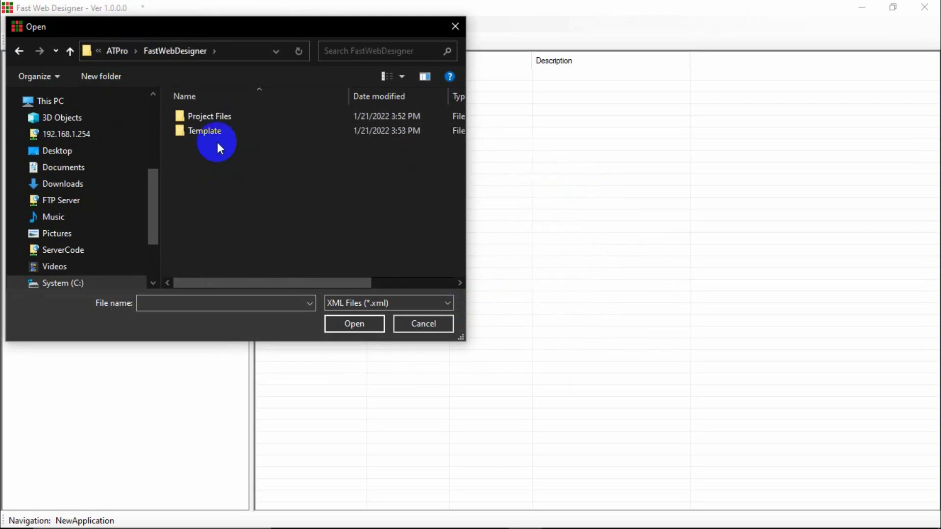
left_click(116, 51)
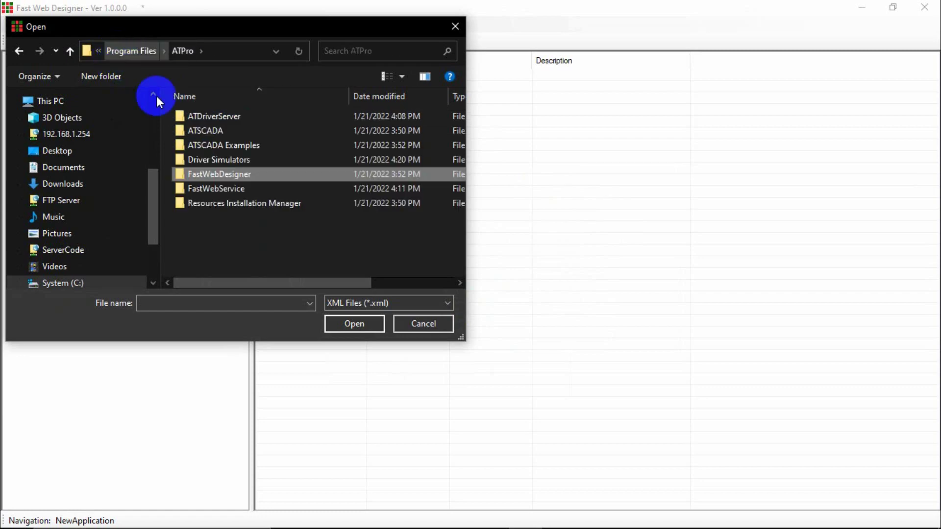
Open ATSCADAWebConfig.xml from ATSCADA Examples > Fast Web Example > Config and expand ColCard and ColChart.
double_click(215, 148)
double_click(206, 120)
left_click(201, 133)
double_click(201, 132)
double_click(214, 119)
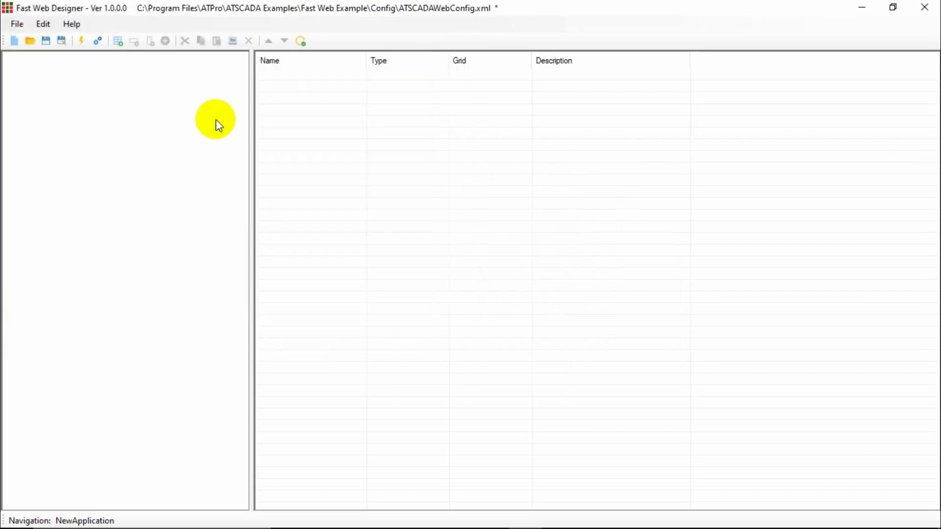
left_click(84, 90)
left_click(81, 112)
Rename the first ColSwitch switch from Status1 to 'Status 2'.
left_click(90, 133)
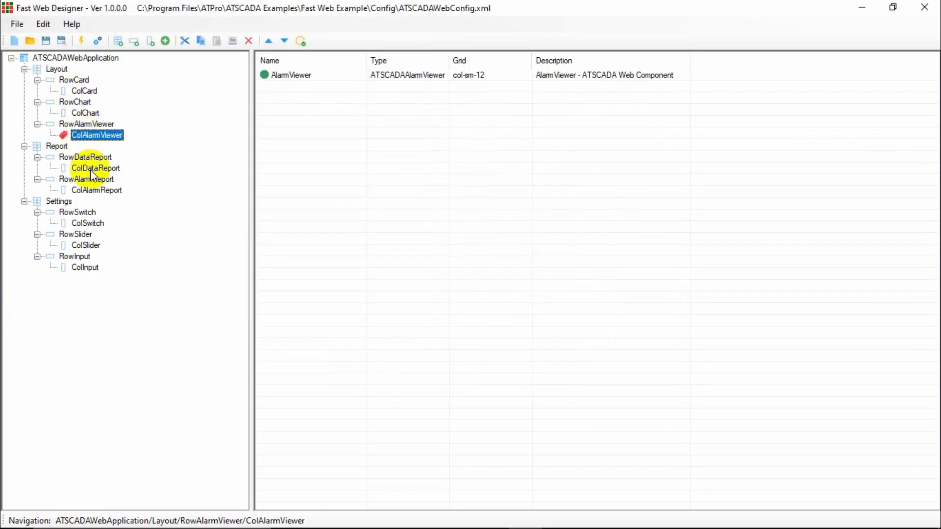
left_click(86, 168)
left_click(85, 222)
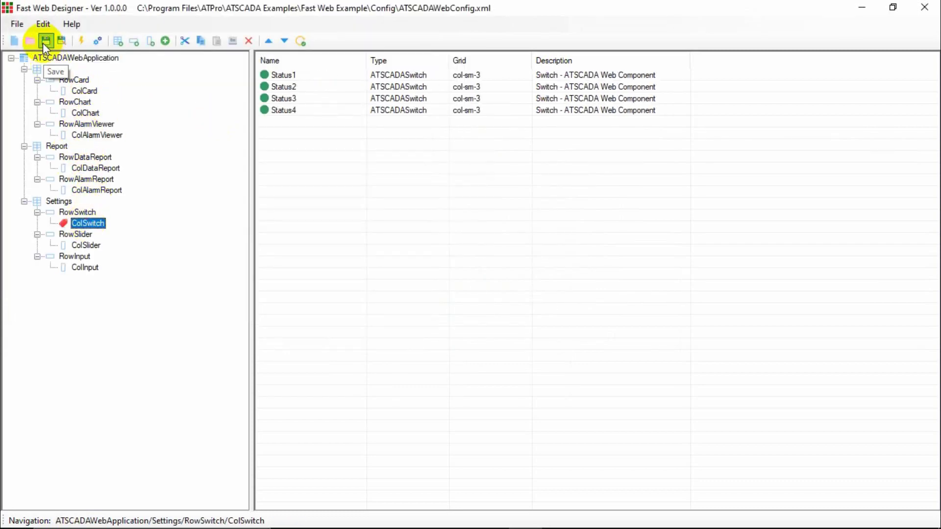
double_click(285, 76)
left_click(437, 208)
key("BackSpace")
type("2")
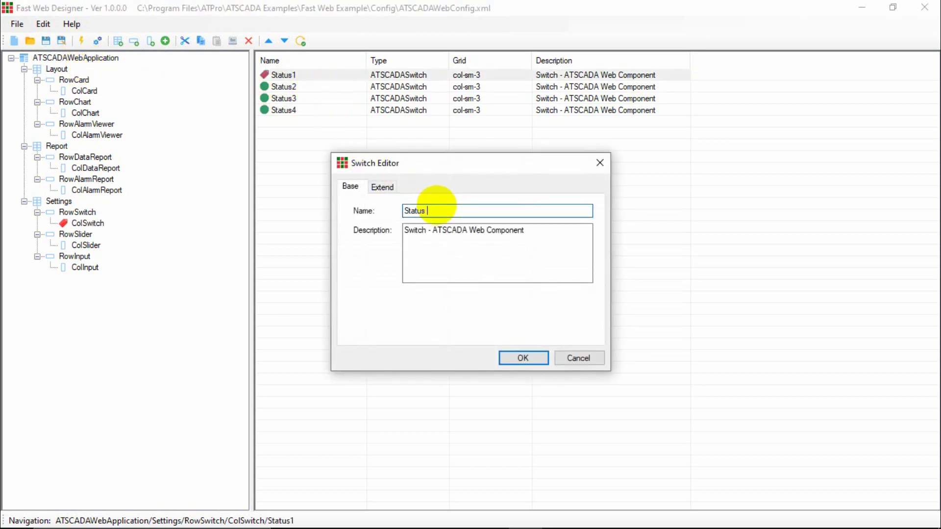
left_click(524, 358)
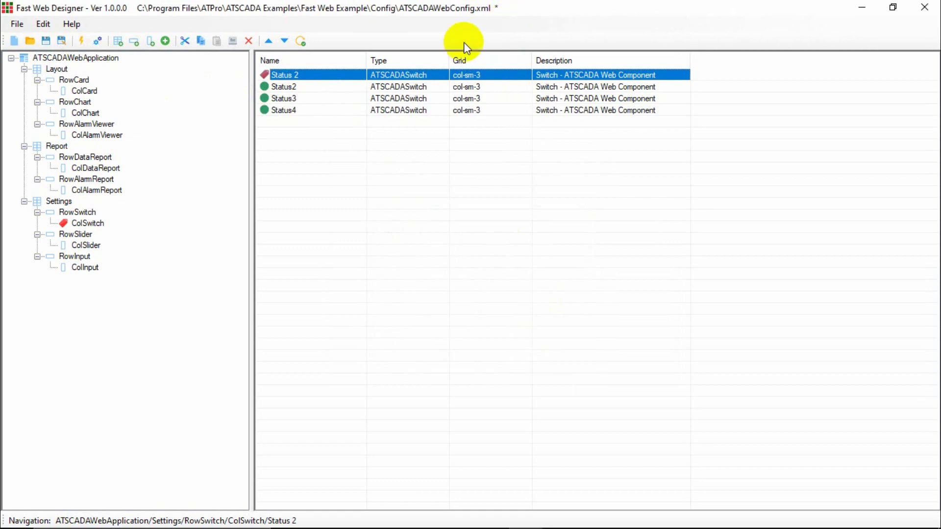
Review the other ColSwitch switches and save ATSCADAWebConfig.xml.
left_click(290, 87)
left_click(289, 99)
left_click(285, 109)
left_click(295, 97)
left_click(294, 75)
left_click(45, 41)
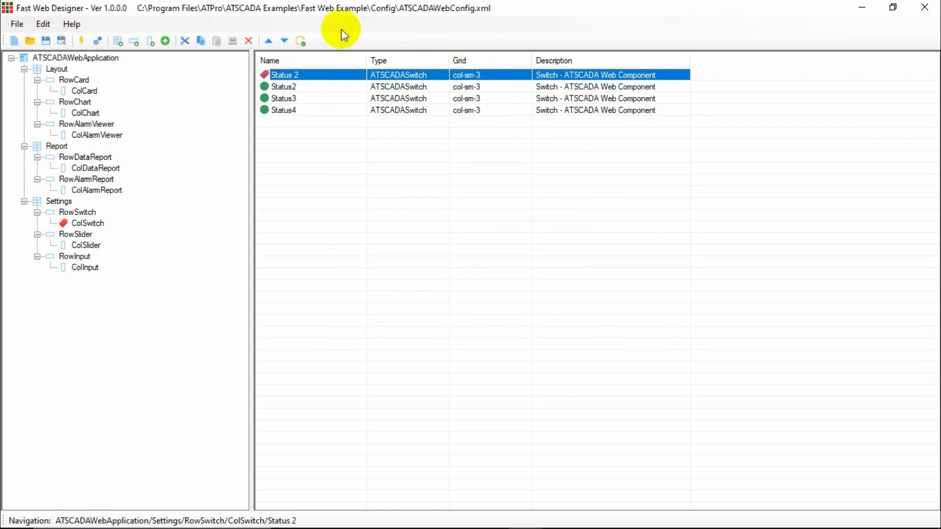
Cancel Save As without saving and collapse the project tree to its root.
left_click(62, 42)
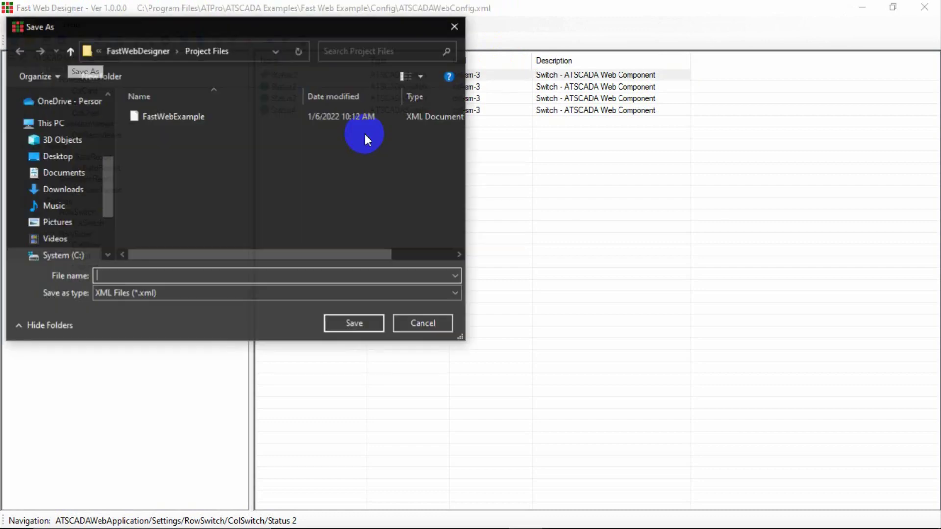
left_click(455, 26)
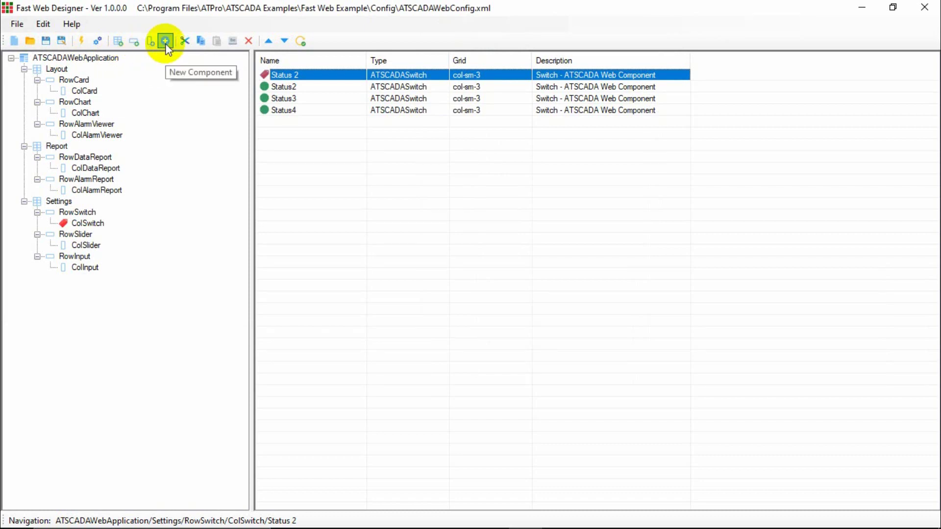
left_click(11, 58)
Start a new NewApplication project and nest NewView, NewRow and NewColumn inside it.
left_click(14, 41)
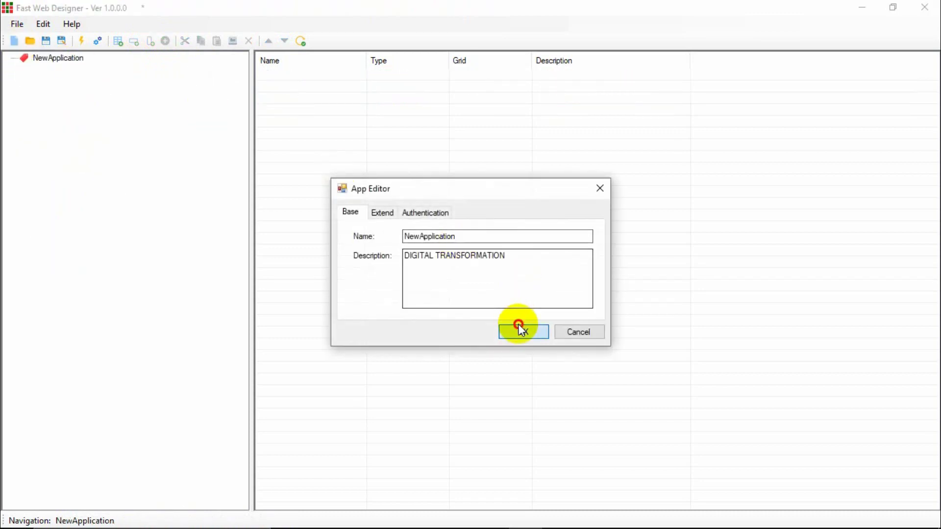
left_click(522, 328)
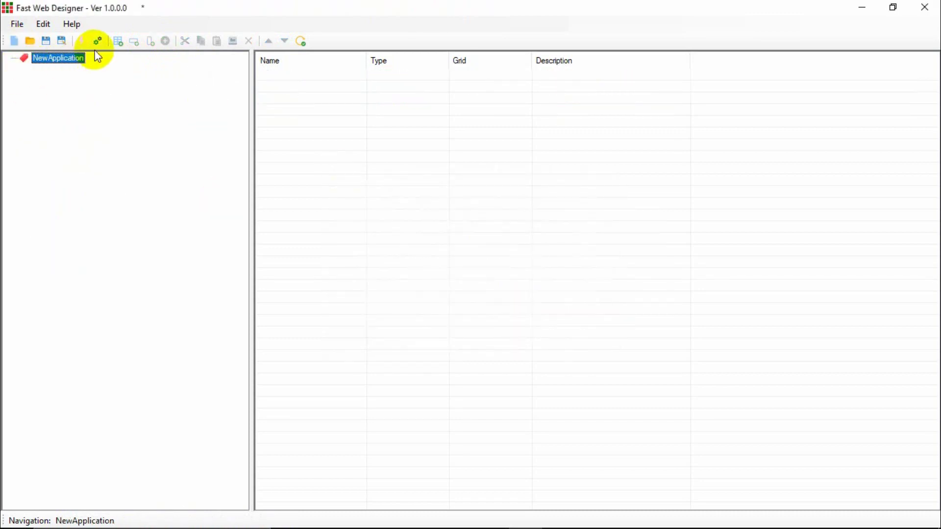
left_click(117, 41)
left_click(506, 354)
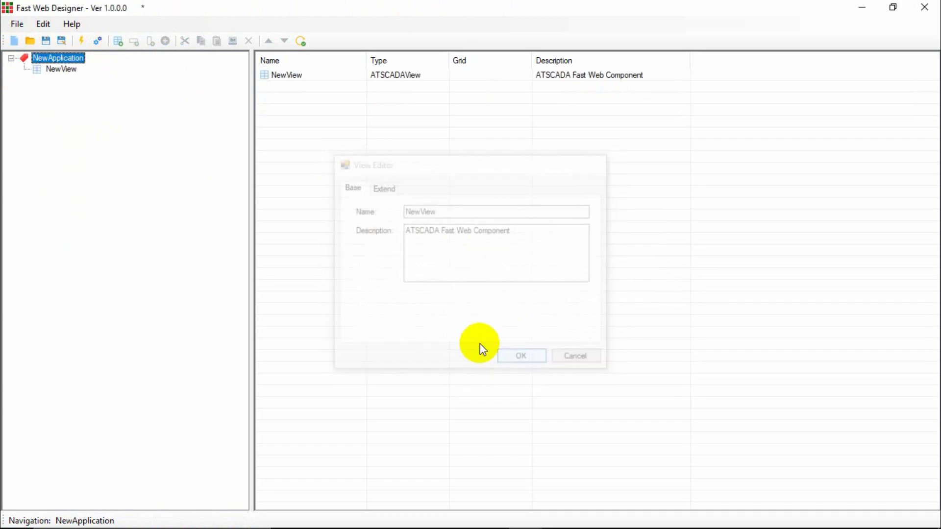
left_click(63, 70)
left_click(134, 42)
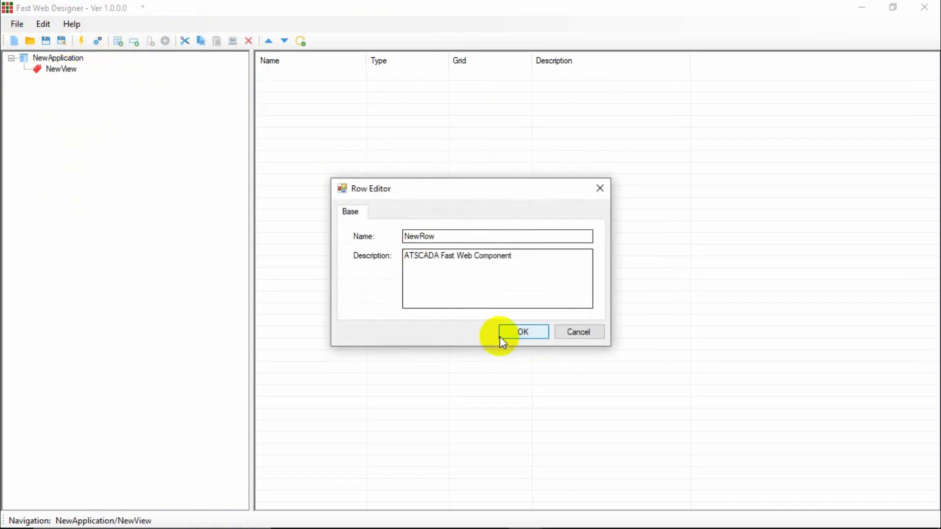
left_click(499, 336)
left_click(83, 86)
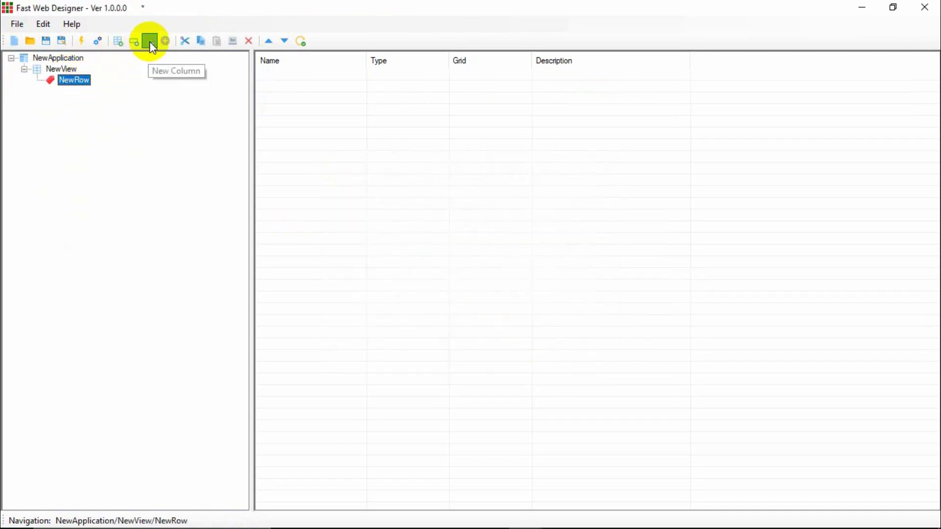
left_click(149, 42)
left_click(525, 332)
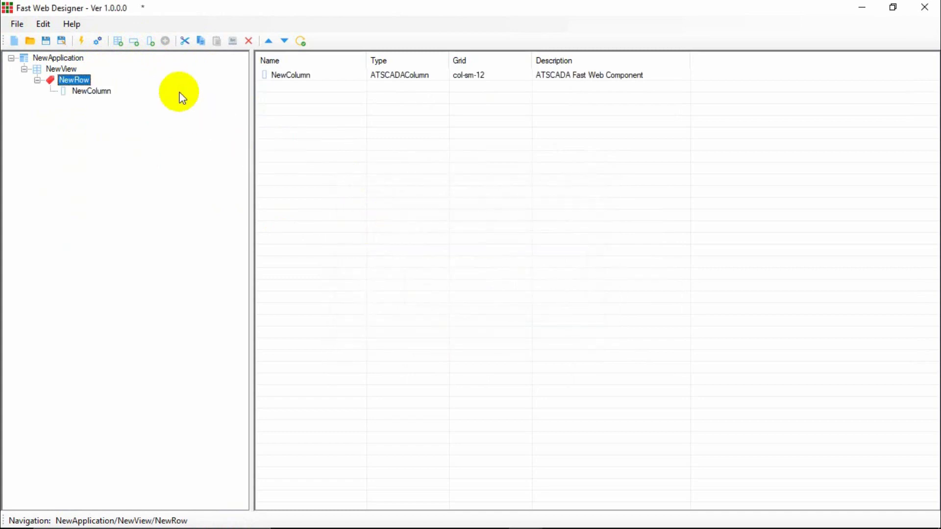
left_click(90, 91)
Add an iAlarmReporter component, NewAlarmReporter at col-sm-12, to NewColumn and check it in the tree.
left_click(166, 40)
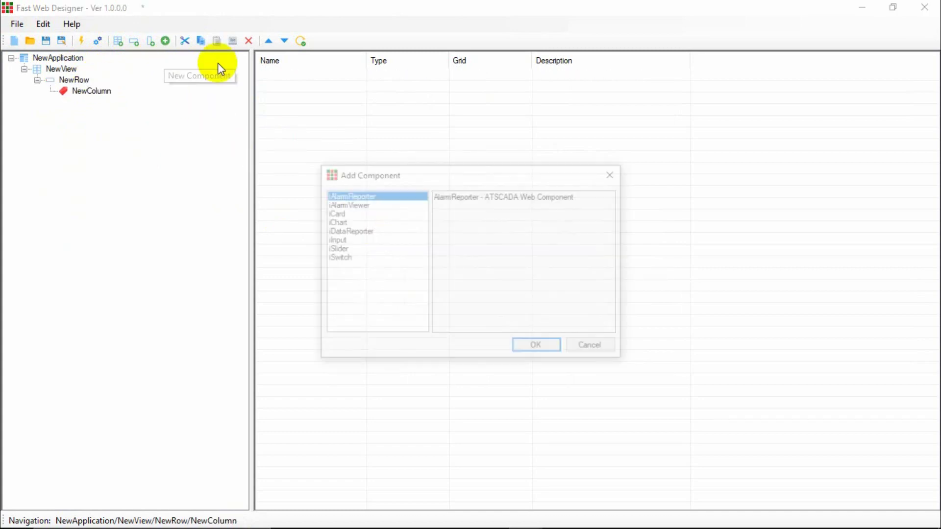
left_click(546, 348)
left_click(524, 342)
left_click(93, 93)
left_click(89, 81)
left_click(93, 91)
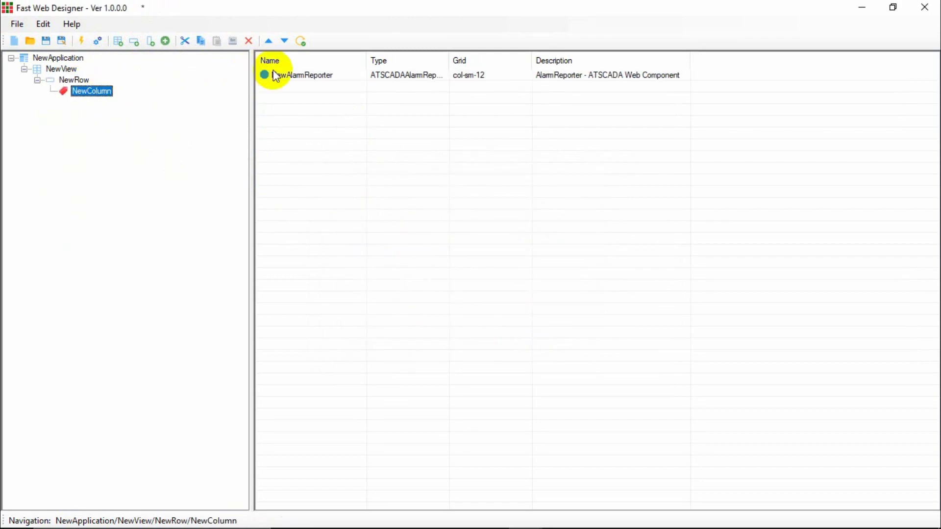
left_click(309, 76)
left_click(94, 93)
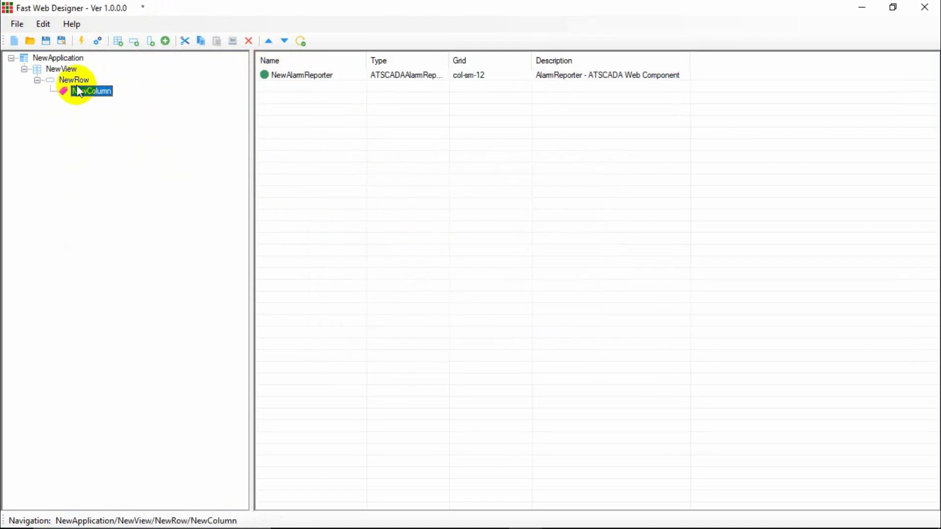
left_click(77, 81)
left_click(72, 72)
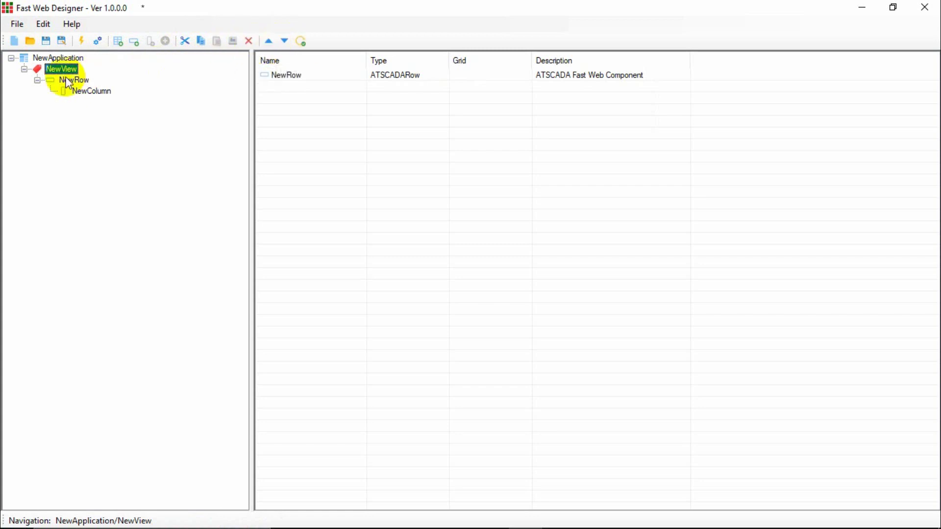
left_click(89, 91)
left_click(289, 79)
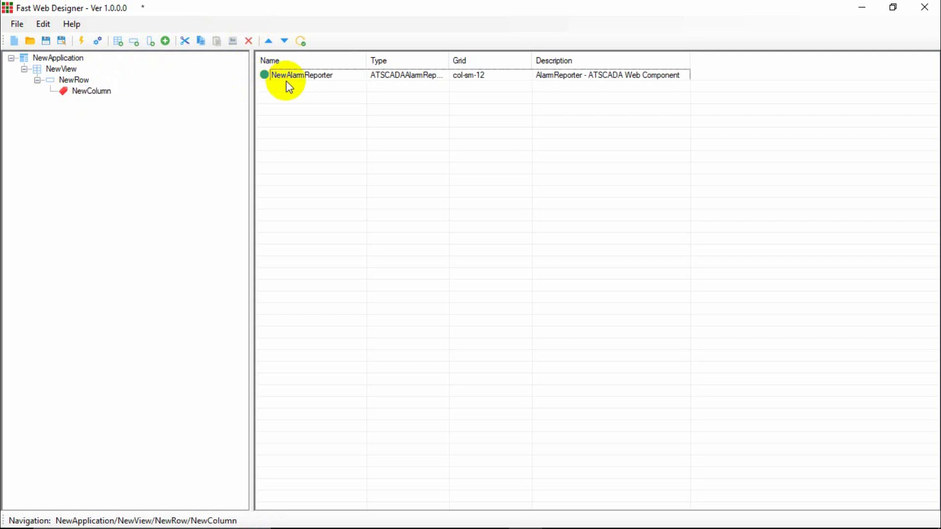
left_click(69, 80)
left_click(55, 69)
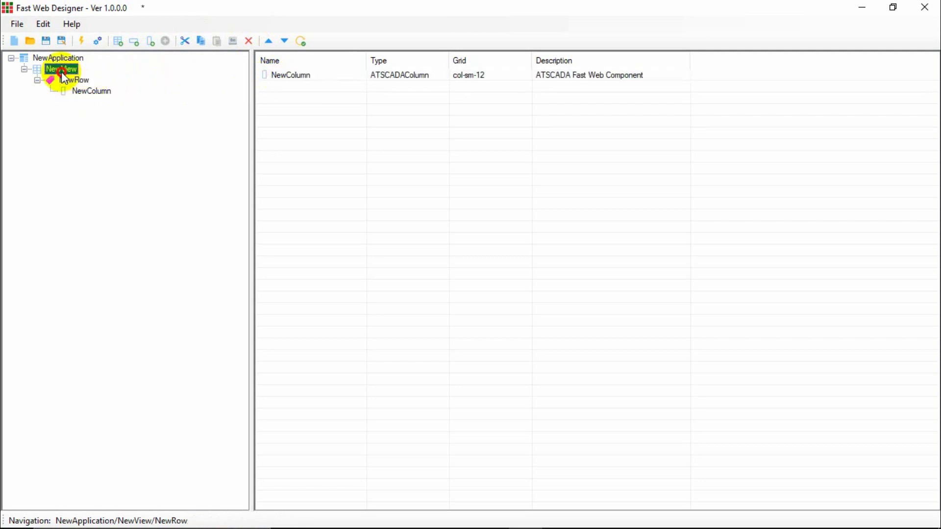
left_click(58, 58)
left_click(60, 69)
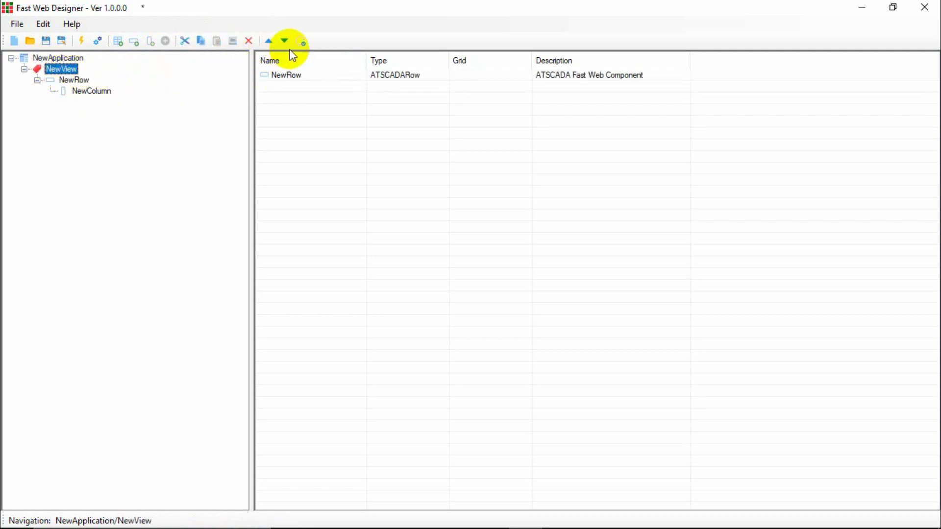
double_click(93, 91)
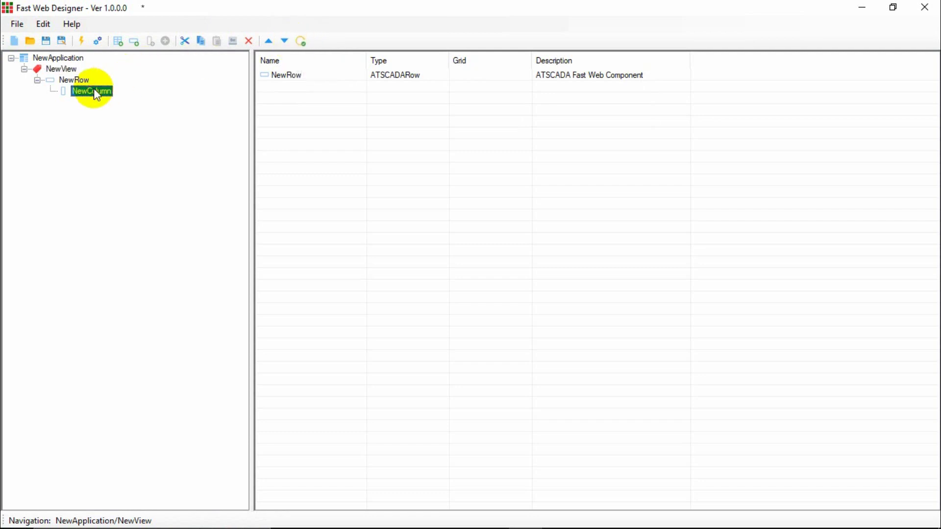
left_click(350, 213)
left_click(383, 211)
left_click(350, 215)
left_click(384, 211)
left_click(357, 213)
left_click(383, 212)
left_click(599, 192)
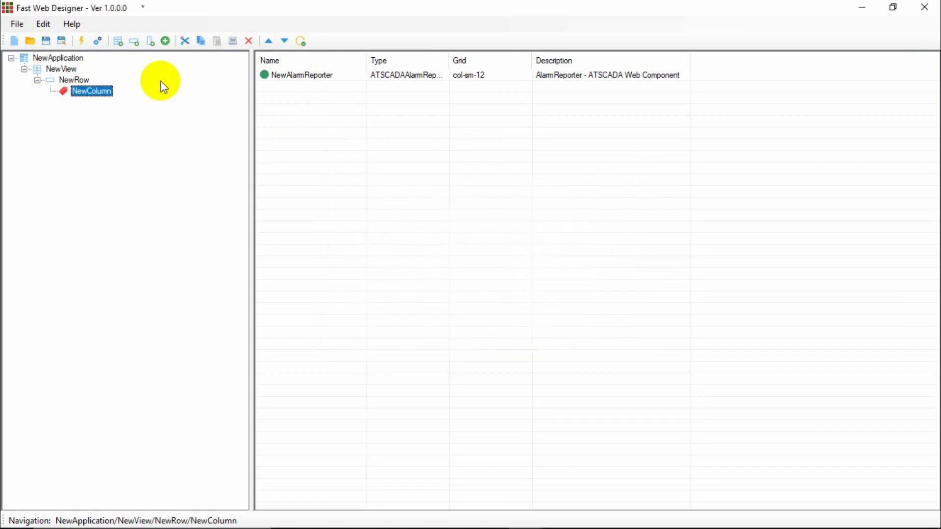
right_click(84, 93)
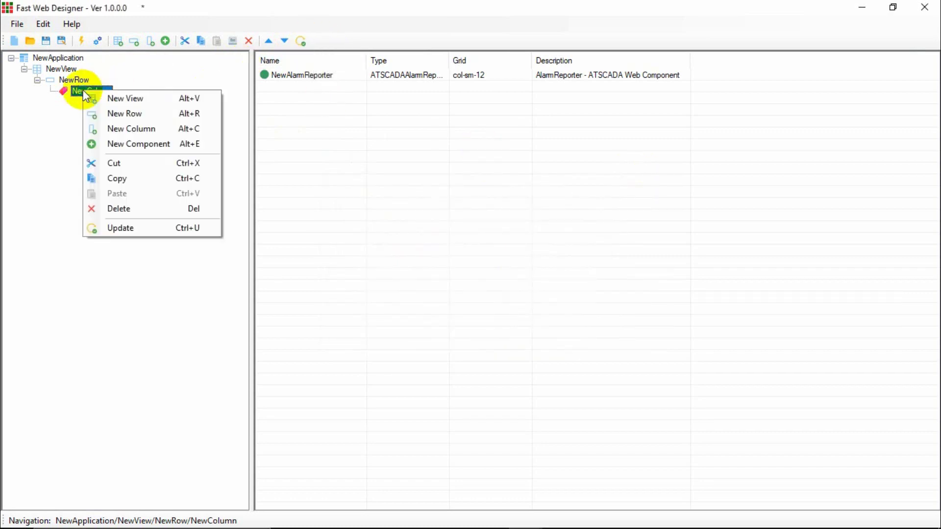
left_click(51, 116)
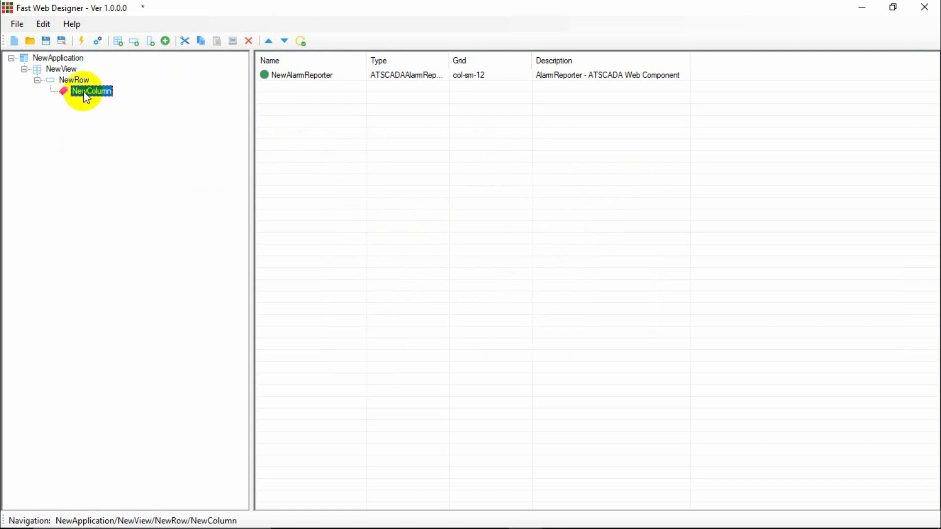
double_click(91, 89)
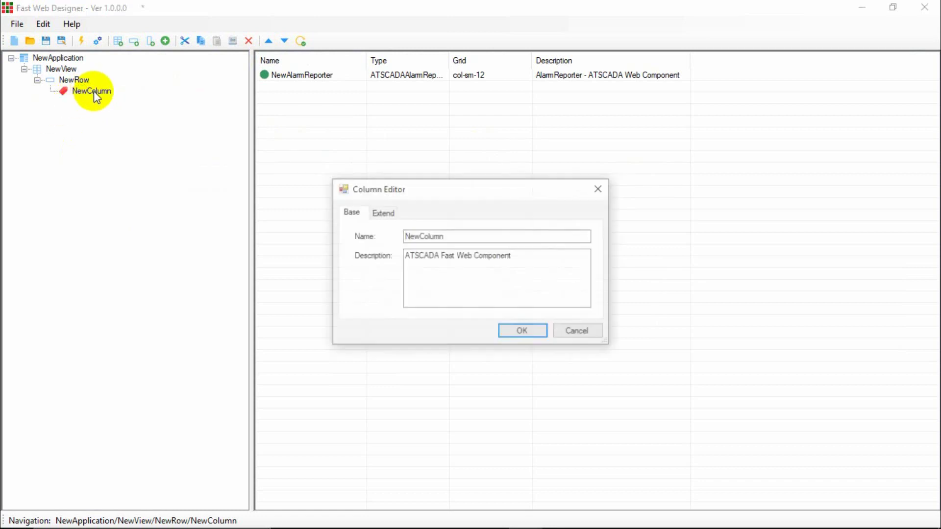
left_click(599, 191)
double_click(314, 78)
left_click(399, 209)
left_click(349, 205)
left_click(382, 206)
left_click(348, 208)
left_click(381, 205)
left_click(349, 205)
left_click(382, 205)
left_click(350, 205)
left_click(379, 206)
left_click(349, 205)
left_click(379, 206)
left_click(600, 180)
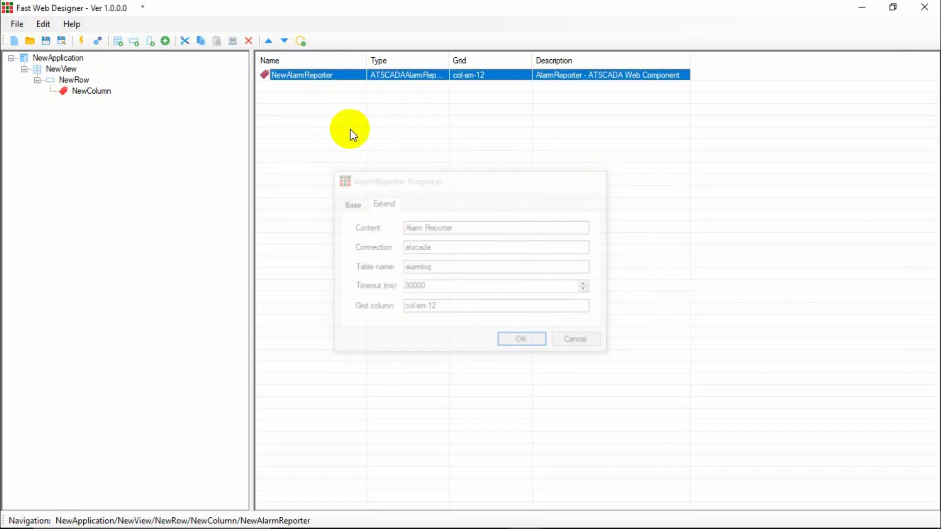
double_click(102, 91)
left_click(382, 213)
left_click(368, 213)
left_click(371, 216)
left_click(600, 188)
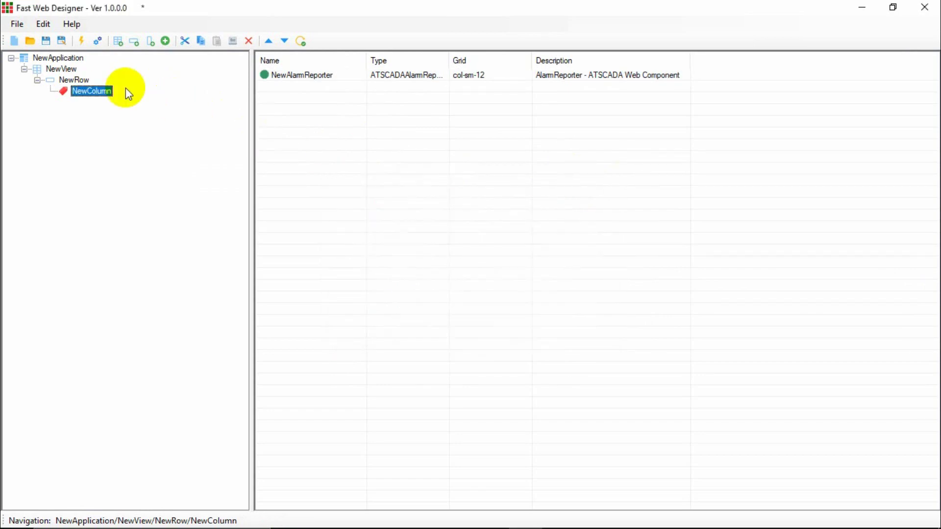
left_click(74, 80)
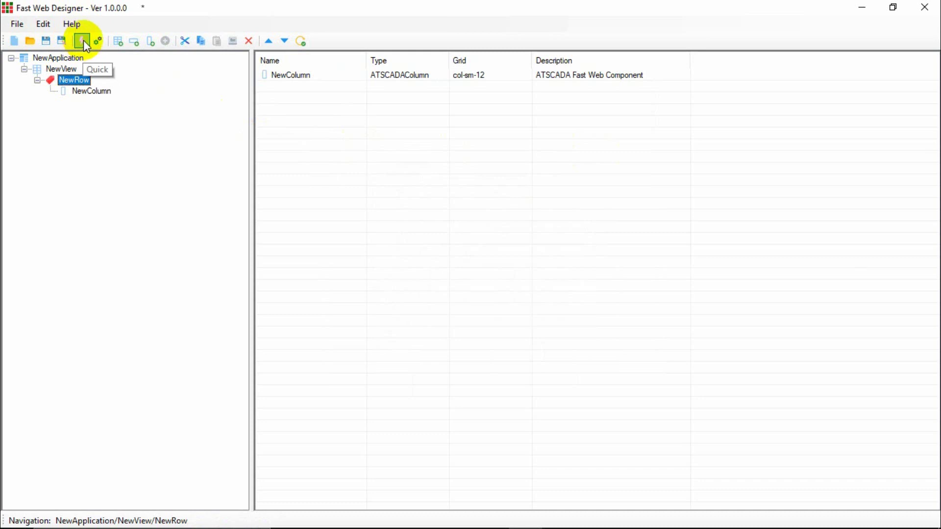
Auto-populate the project with components without saving, and expand NewView, NewRow and NewColumn.
left_click(83, 41)
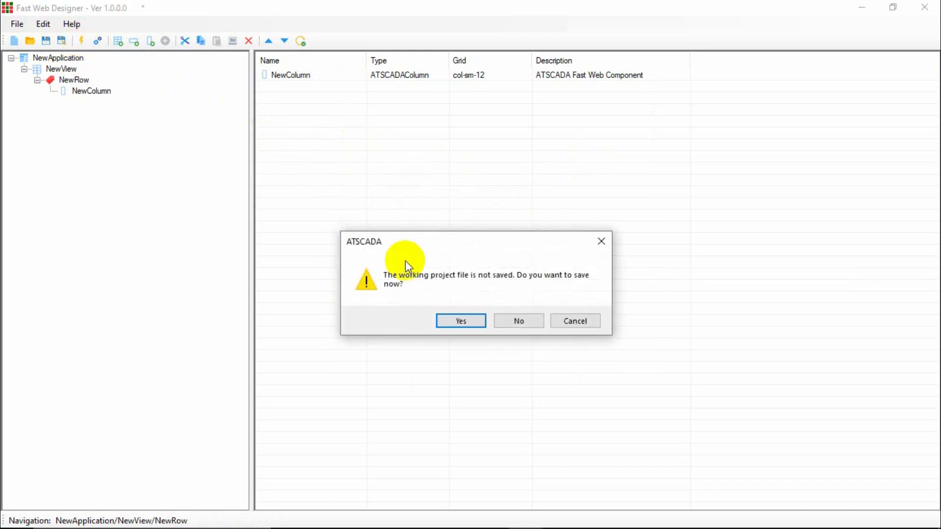
left_click(519, 322)
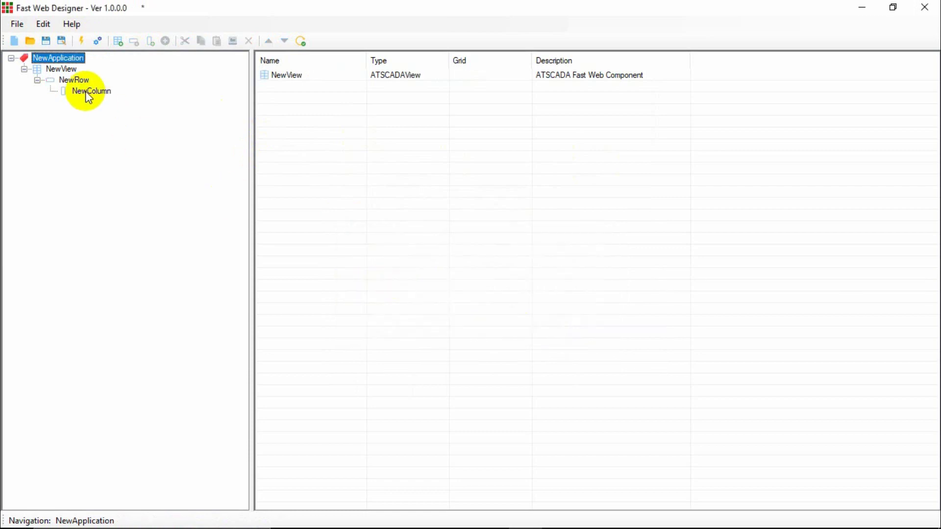
left_click(59, 69)
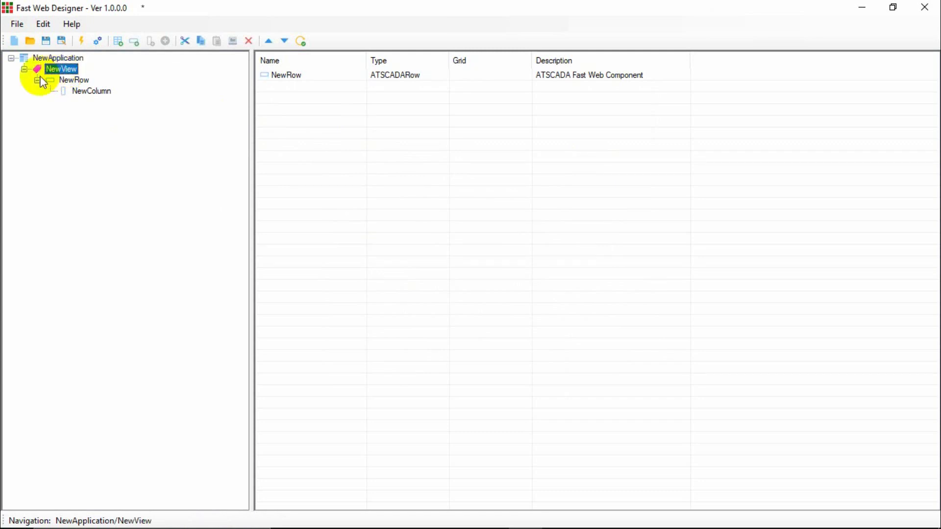
left_click(68, 81)
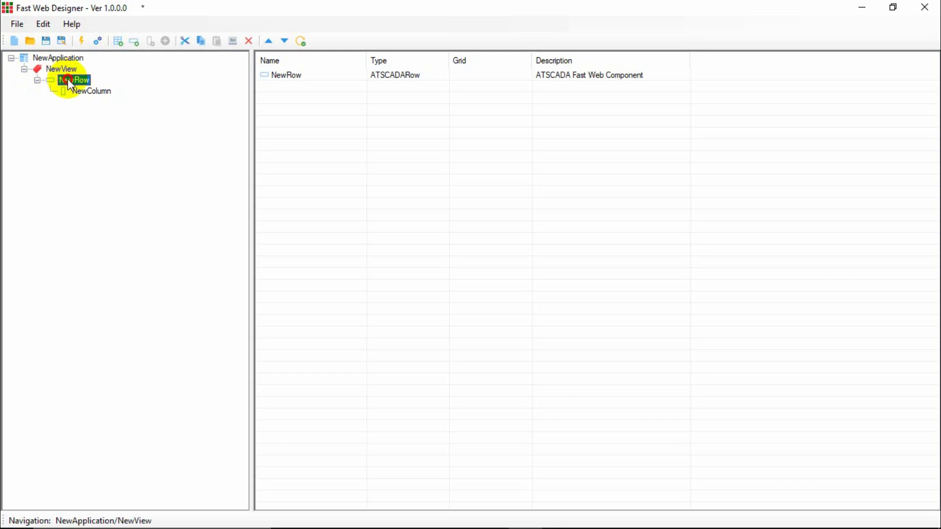
left_click(93, 92)
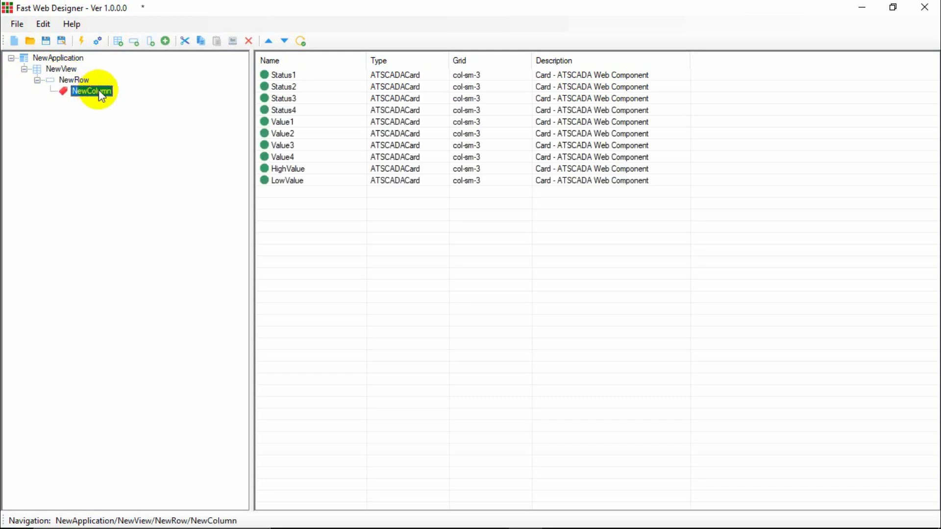
Go through the ten cards: Status1–4, Value1–4, HighValue and LowValue.
left_click(278, 76)
left_click(281, 87)
left_click(283, 98)
left_click(284, 110)
left_click(283, 123)
left_click(278, 135)
left_click(280, 144)
left_click(281, 156)
left_click(286, 169)
left_click(285, 180)
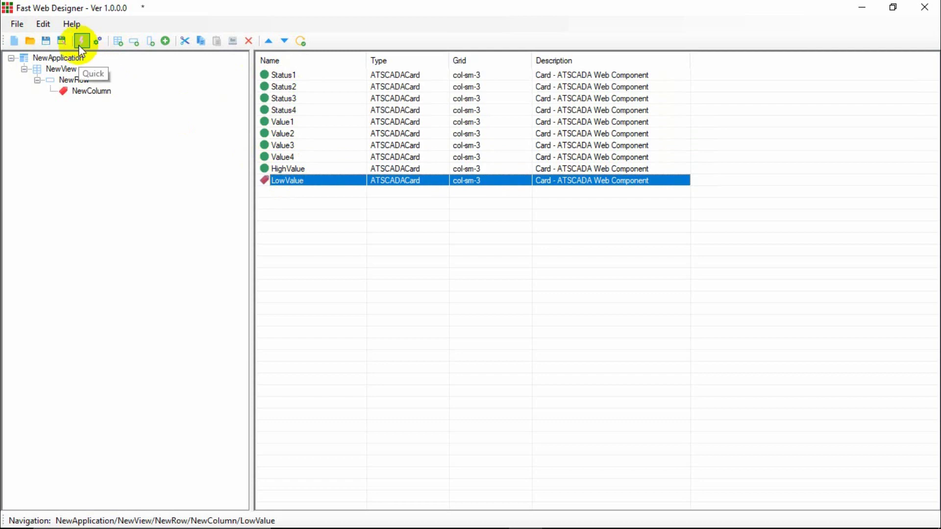
Step back up through the cards to Status1, rechecking Status2 and Status3.
left_click(278, 135)
left_click(283, 122)
left_click(285, 108)
left_click(290, 98)
left_click(290, 86)
left_click(293, 76)
left_click(293, 87)
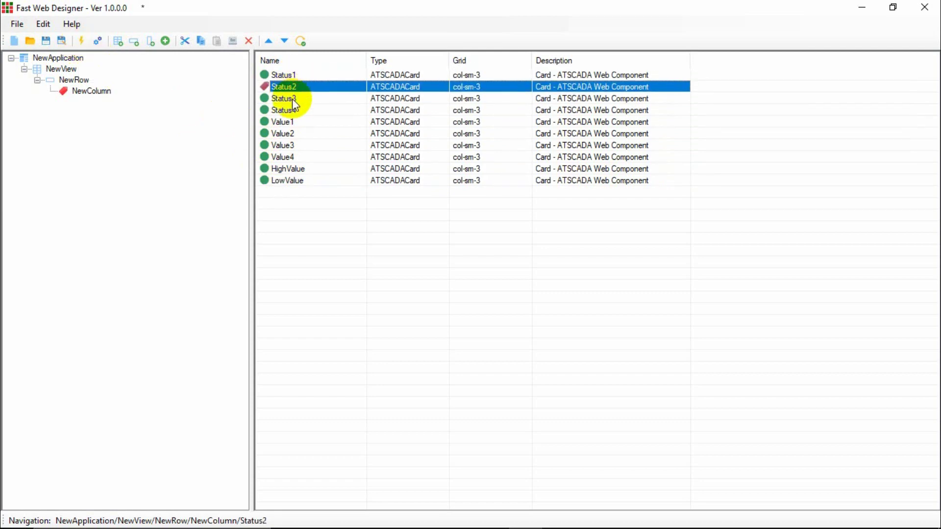
left_click(292, 98)
left_click(284, 77)
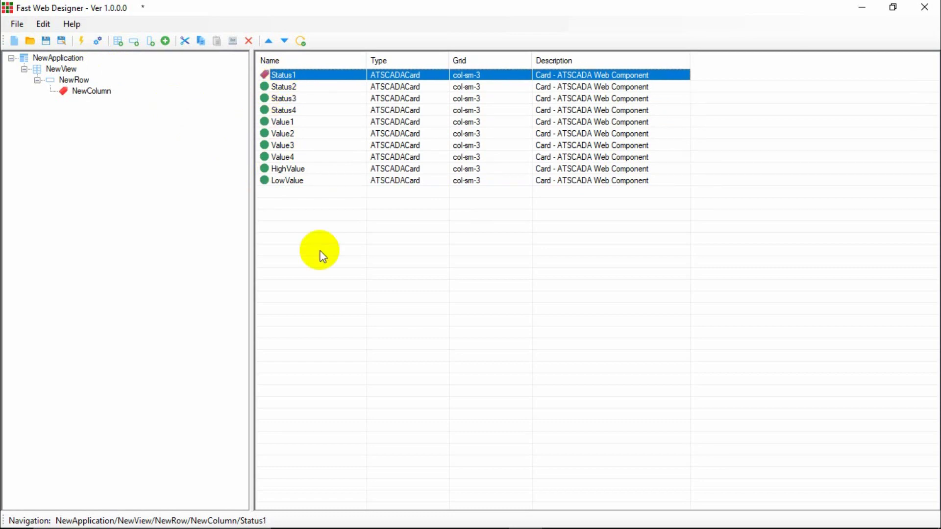
Place the iTag Builder window below the designer and scan its FastWeb tags from Status1 to Value4.
left_click(420, 523)
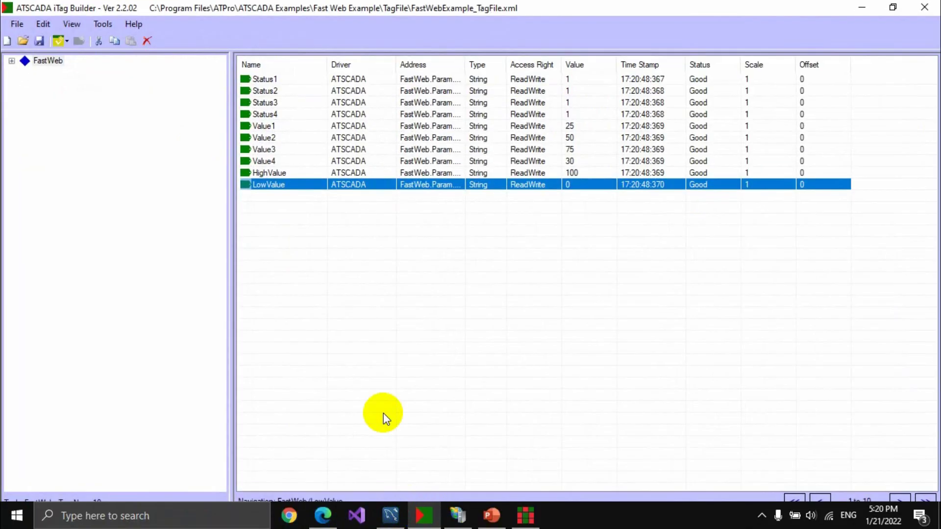
left_click(893, 7)
left_click_drag(438, 101, 582, 226)
left_click_drag(418, 296, 406, 371)
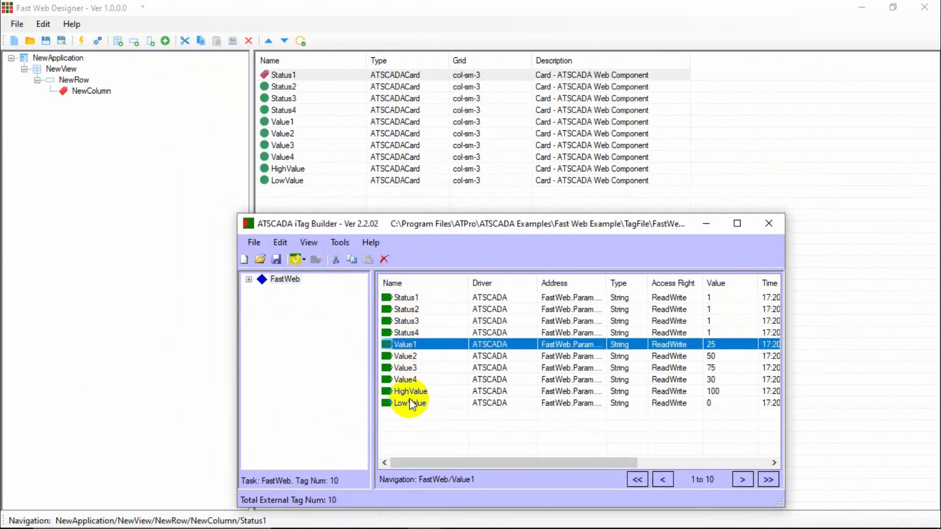
left_click(420, 380)
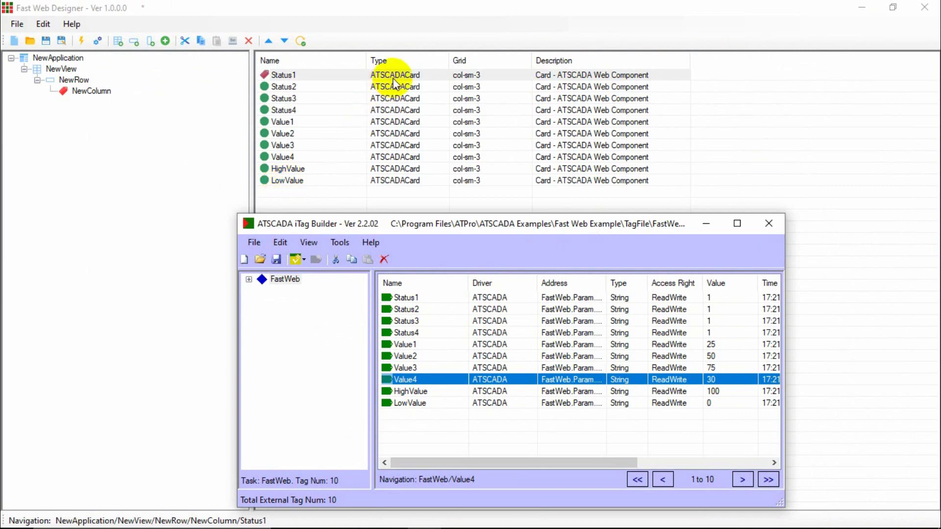
left_click(283, 87)
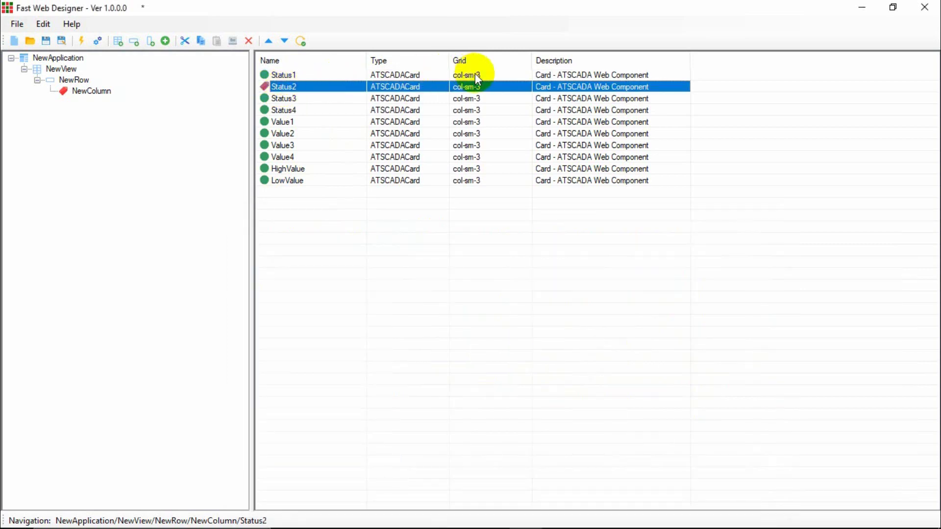
Review the Status1 through LowValue card rows, then close the designer without saving.
left_click(461, 76)
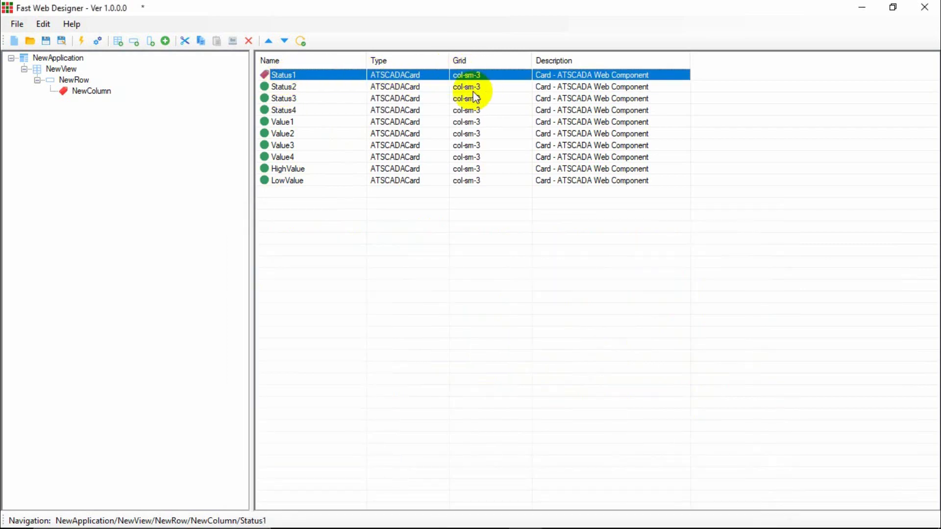
left_click(468, 89)
left_click(471, 79)
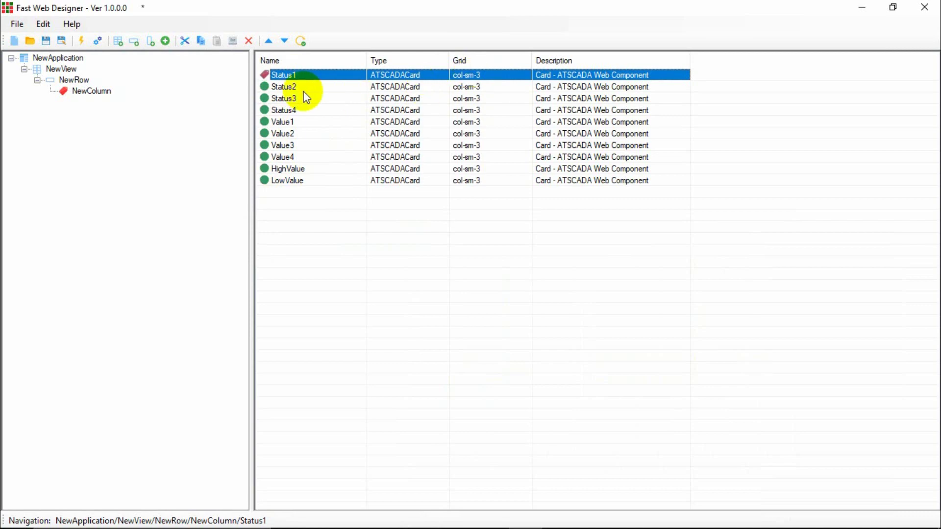
left_click(288, 88)
left_click(289, 99)
left_click(291, 111)
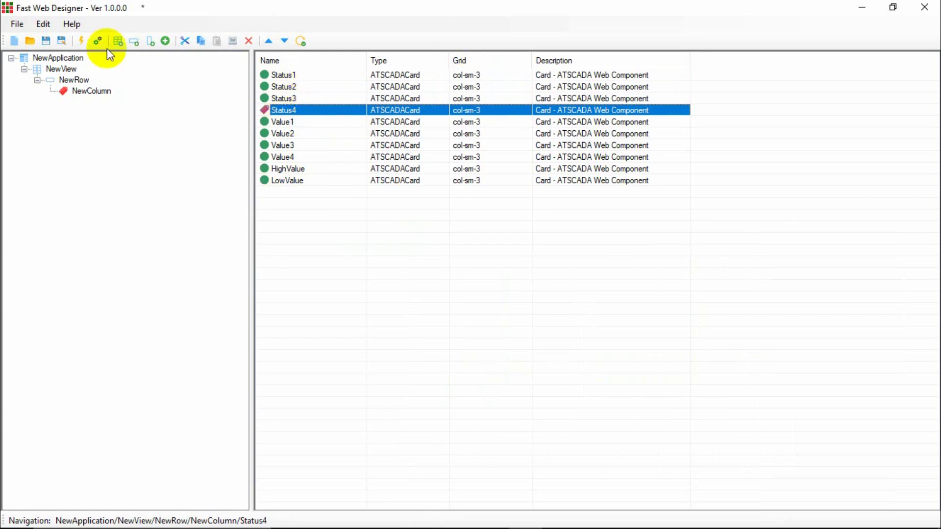
left_click(284, 136)
left_click(284, 146)
left_click(284, 157)
left_click(286, 180)
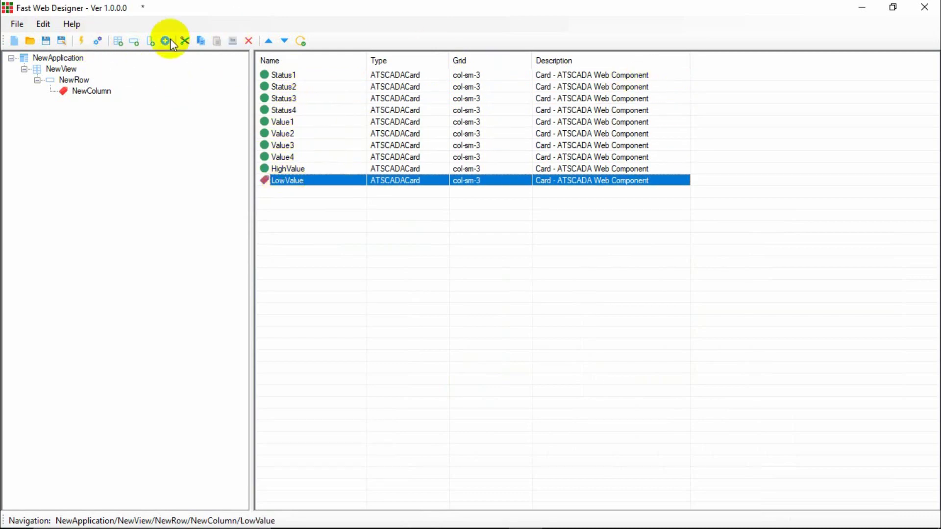
left_click(925, 7)
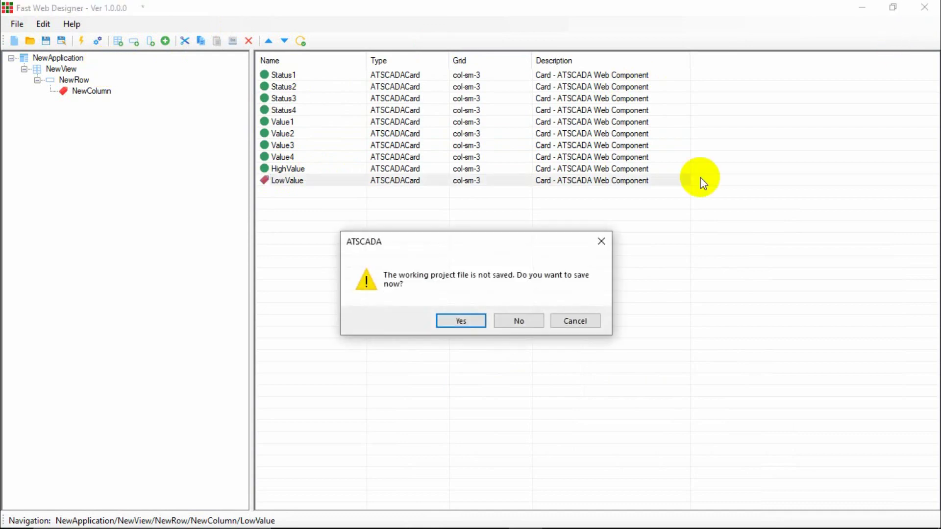
left_click(519, 320)
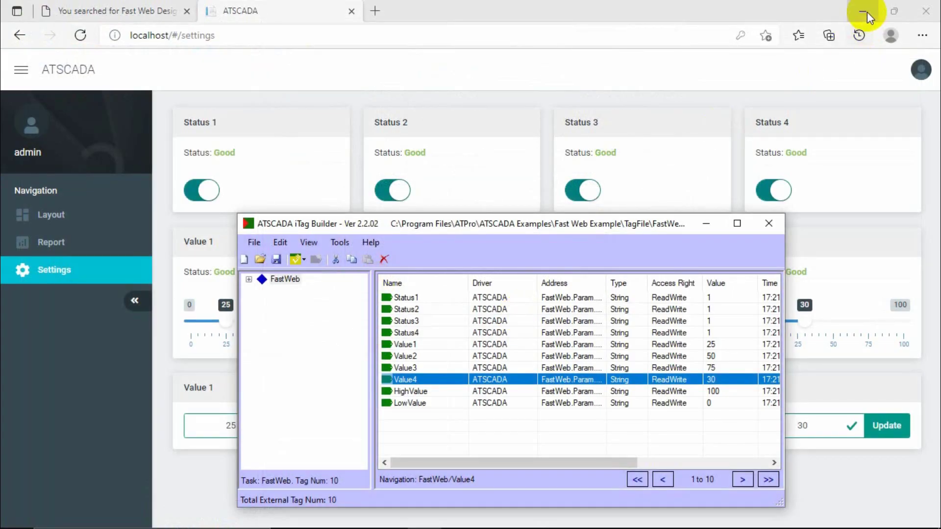
Relaunch Fast Web Designer from the desktop as administrator and maximize it.
left_click(865, 12)
double_click(36, 448)
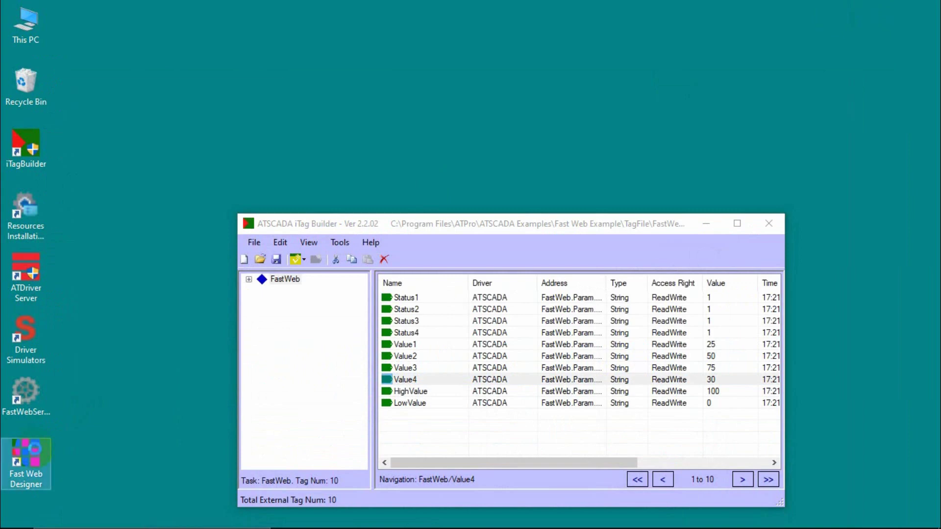
right_click(35, 449)
left_click(95, 206)
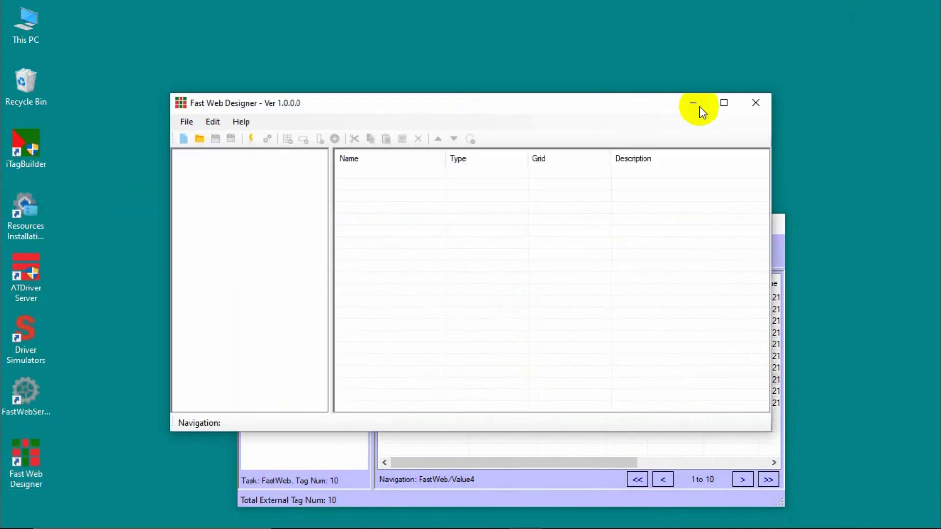
left_click(722, 102)
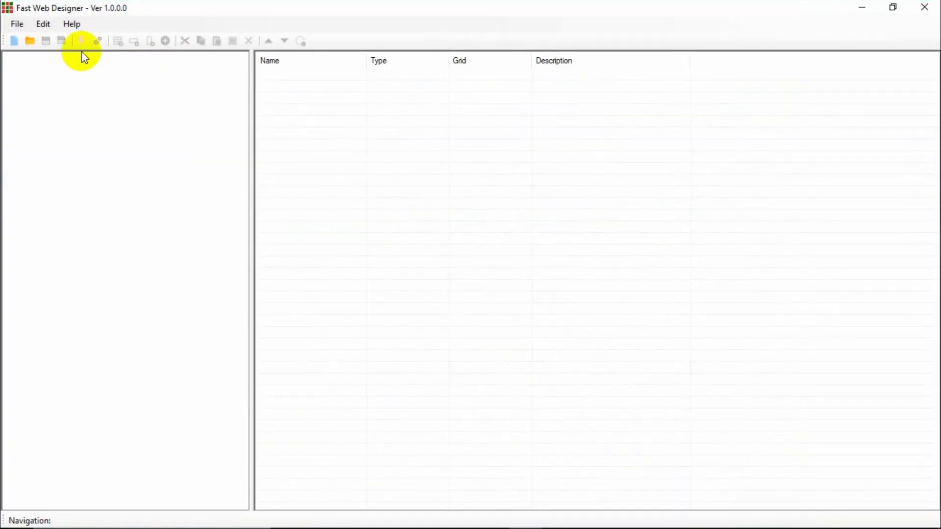
Create the starter NewApplication tree and browse its NewView, NewRow and NewColumn nodes.
left_click(81, 41)
left_click(61, 70)
left_click(72, 81)
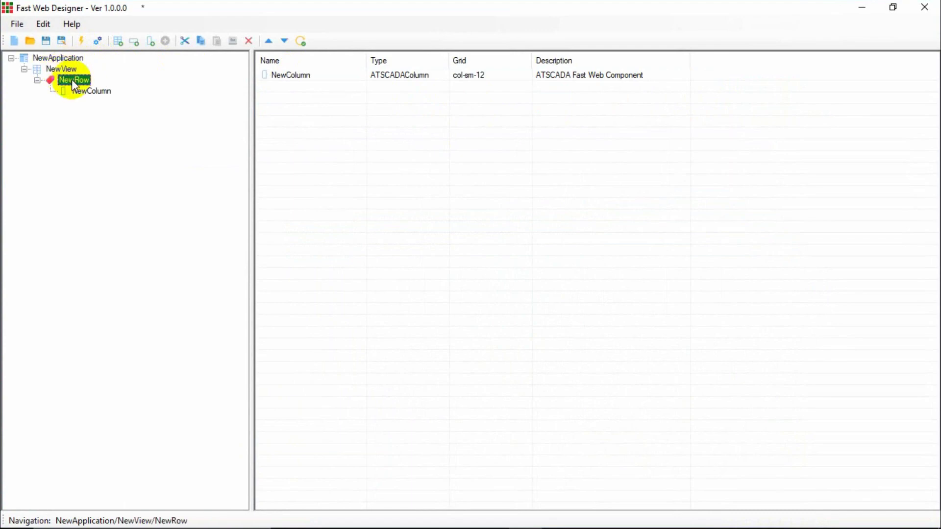
left_click(93, 91)
left_click(79, 82)
left_click(64, 68)
left_click(61, 59)
left_click(78, 81)
left_click(84, 91)
Check the ten cards in NewColumn, from Value1 and HighValue back to Status1.
left_click(280, 122)
left_click(282, 146)
left_click(288, 169)
left_click(287, 181)
left_click(287, 169)
left_click(284, 156)
left_click(284, 133)
left_click(286, 111)
left_click(285, 97)
left_click(284, 87)
left_click(288, 78)
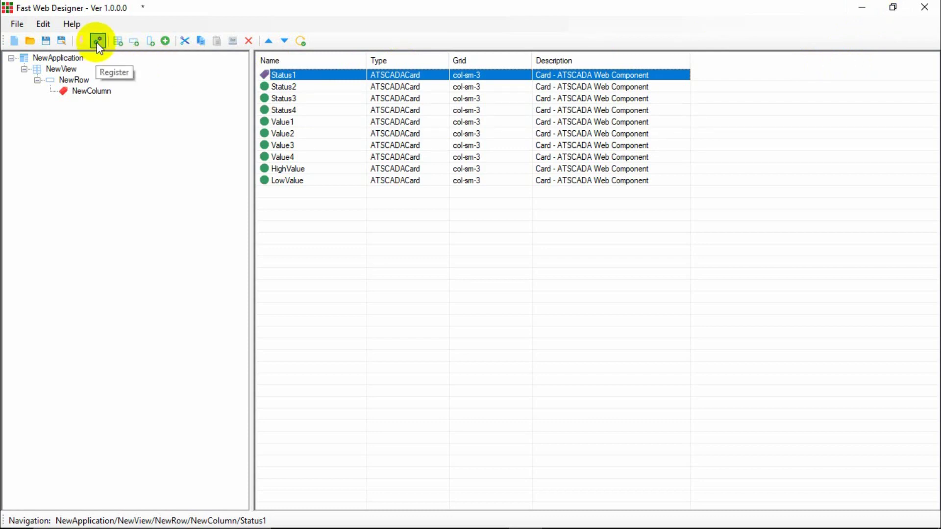
Browse from This PC to C:\Program Files\ATPro\FastWebDesigner\Project Files, then back to FastWebDesigner.
left_click(862, 7)
double_click(41, 37)
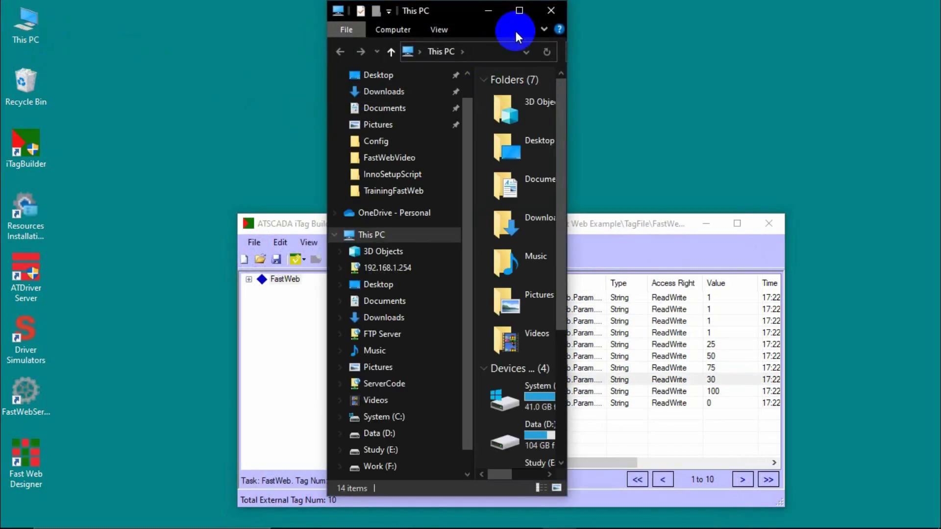
left_click(521, 12)
double_click(243, 193)
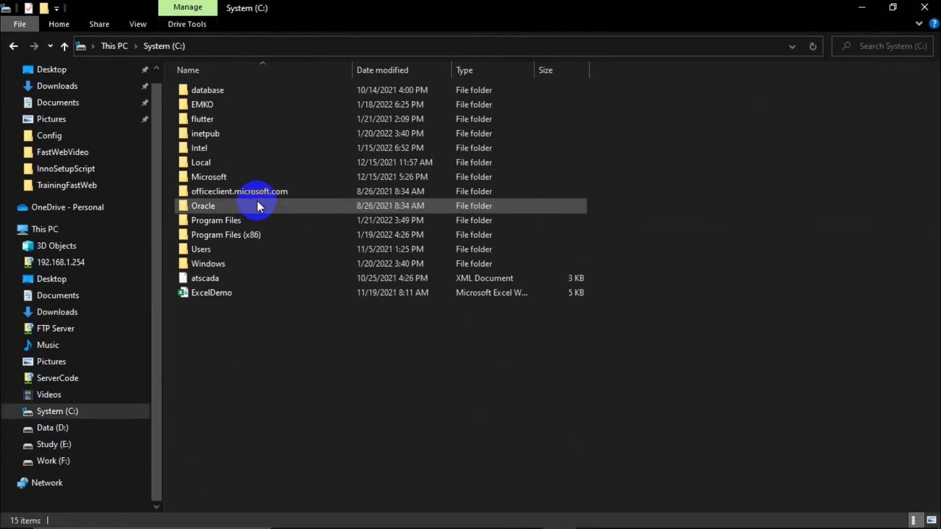
double_click(223, 222)
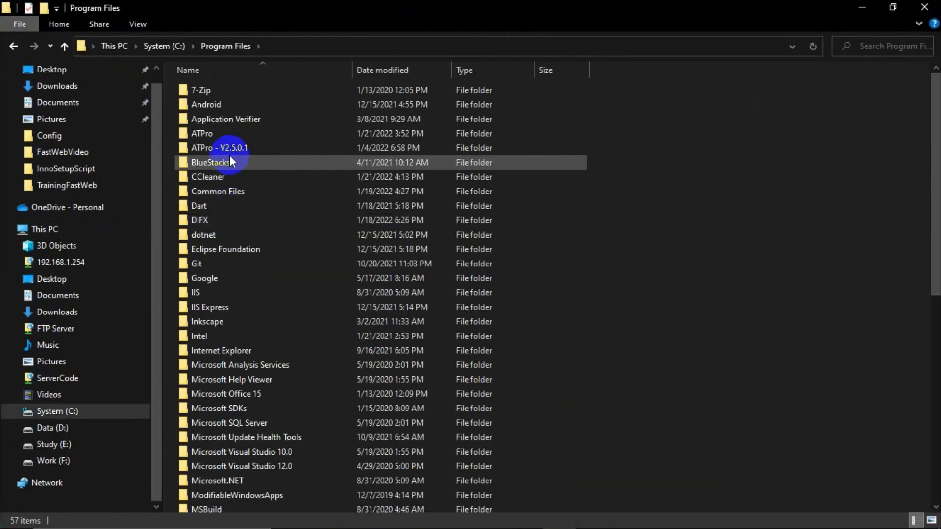
double_click(204, 131)
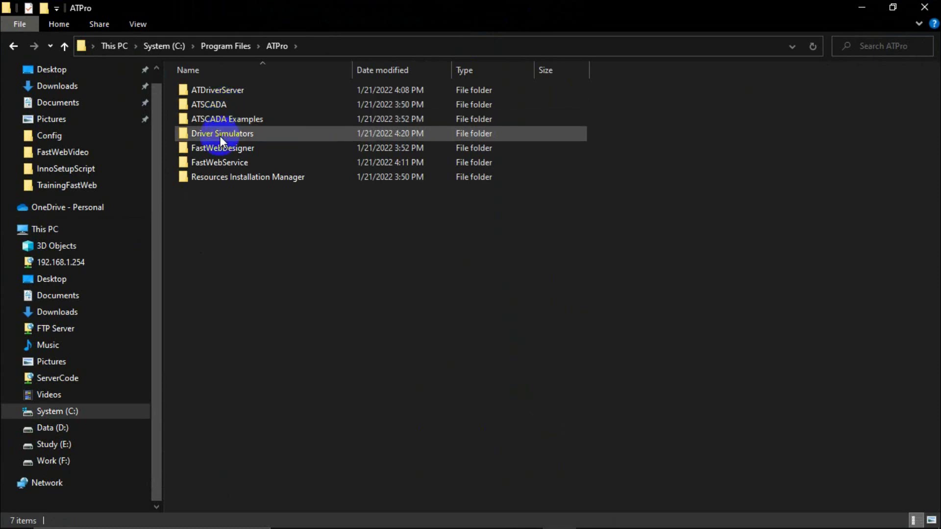
double_click(219, 148)
double_click(215, 90)
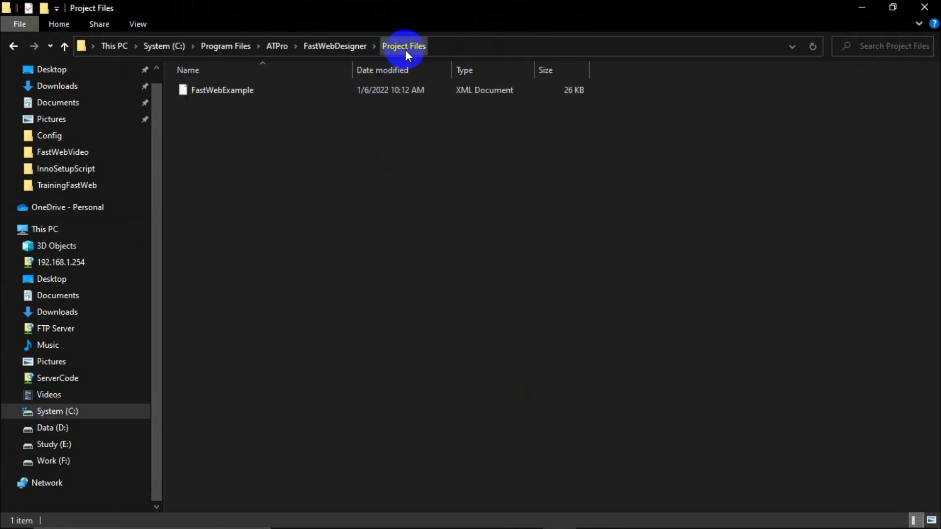
left_click(13, 47)
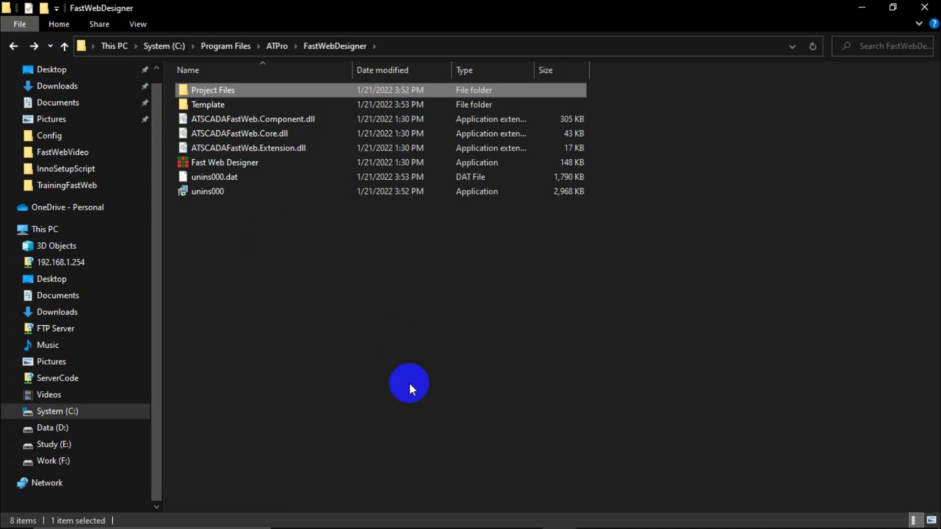
Save the project over FastWebExample.xml and register it as the project file.
left_click(528, 518)
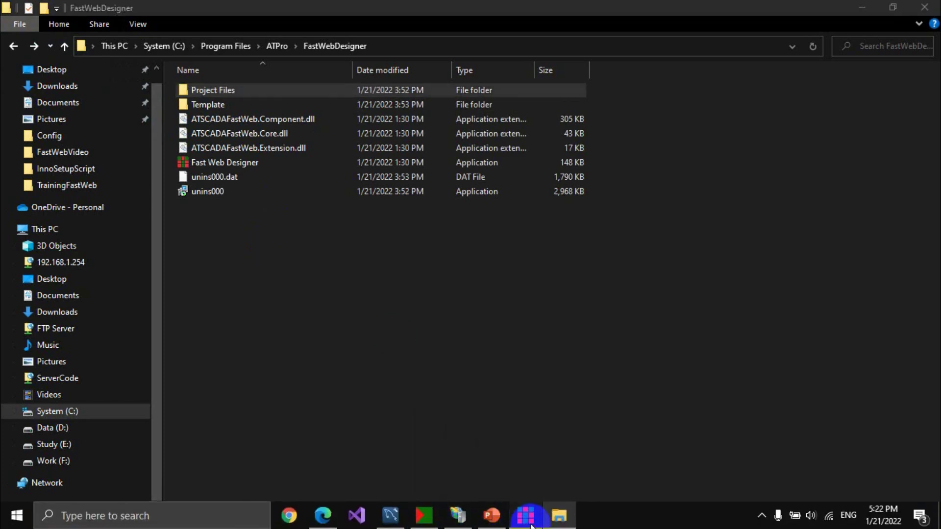
left_click(893, 9)
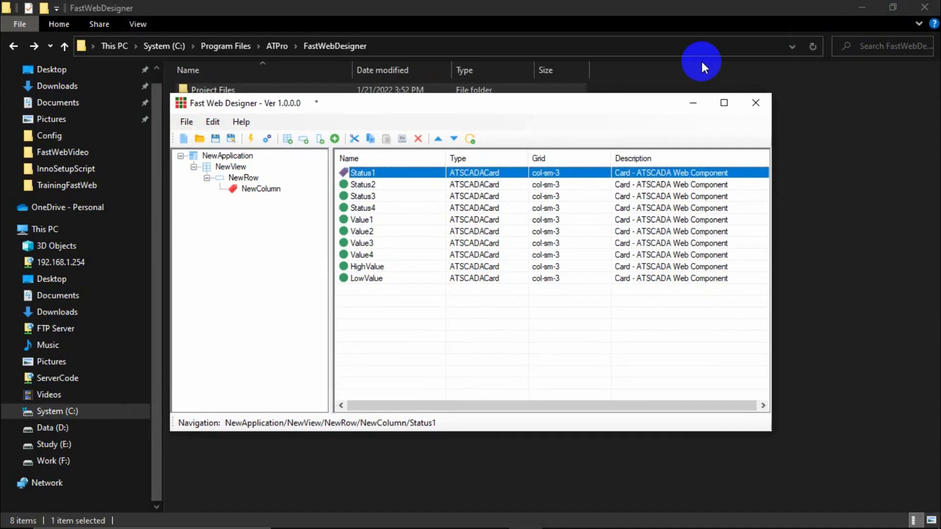
left_click_drag(586, 108, 725, 128)
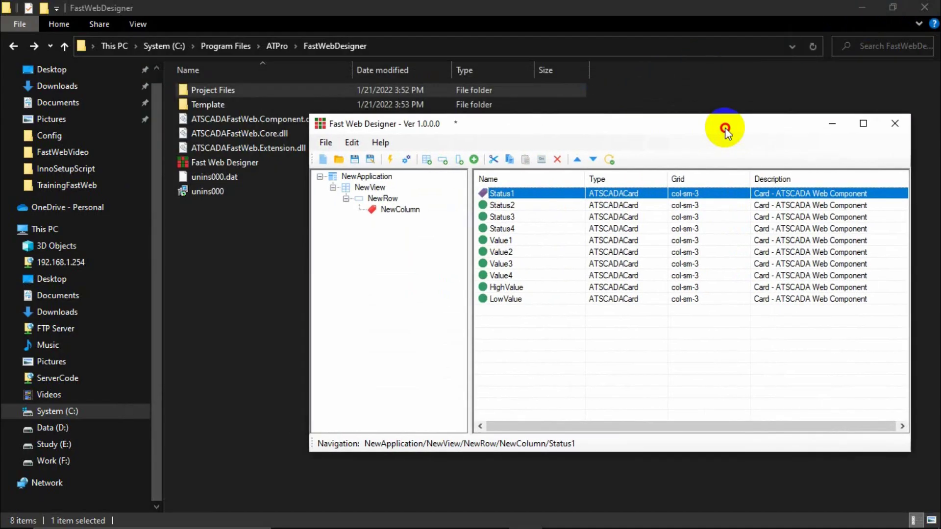
left_click(412, 158)
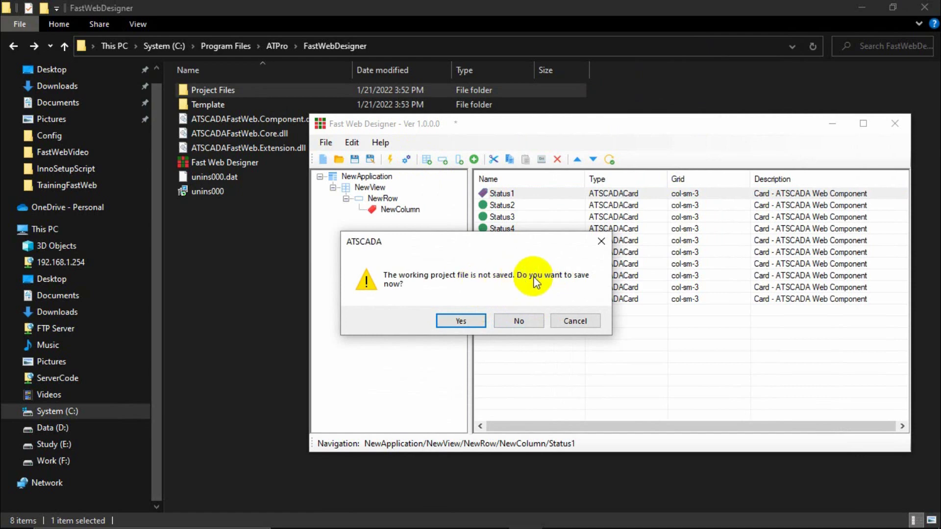
left_click(461, 321)
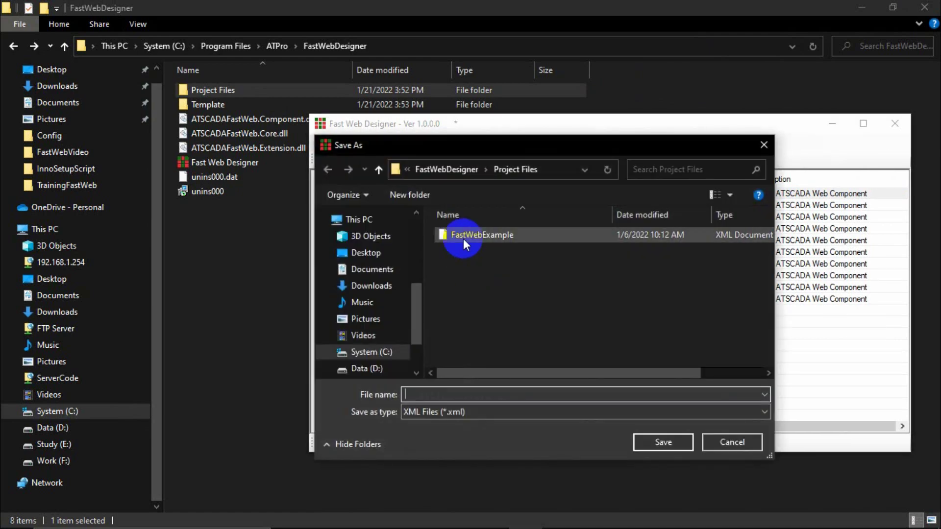
left_click(464, 237)
left_click(663, 442)
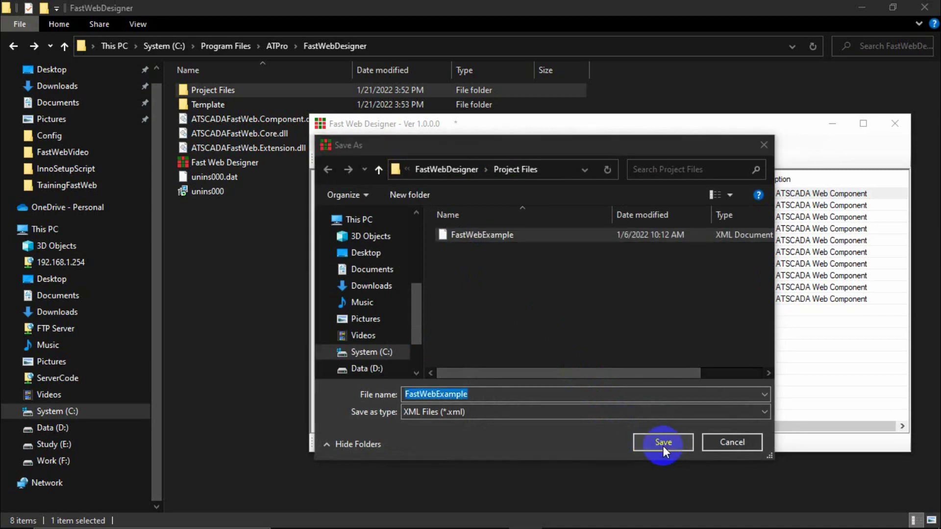
left_click(503, 272)
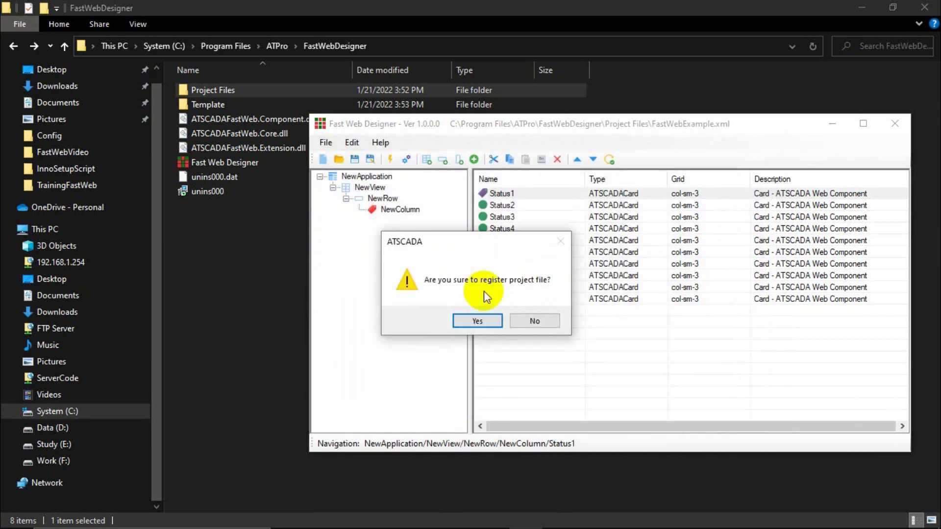
left_click(479, 321)
Step through the LowValue up to Status3 card rows, then return to File Explorer.
left_click(508, 299)
left_click(513, 287)
left_click(513, 277)
left_click(521, 265)
left_click(521, 254)
left_click(522, 240)
left_click(521, 229)
left_click(520, 217)
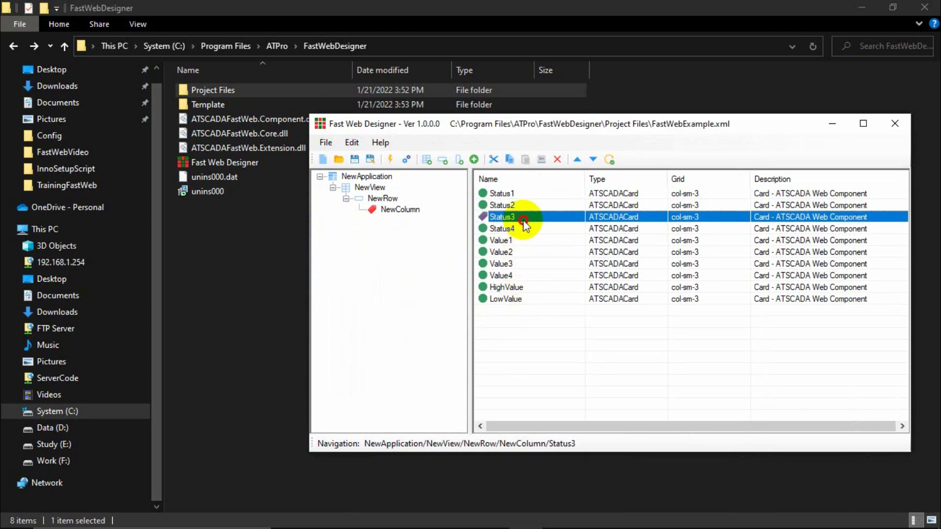
left_click(278, 256)
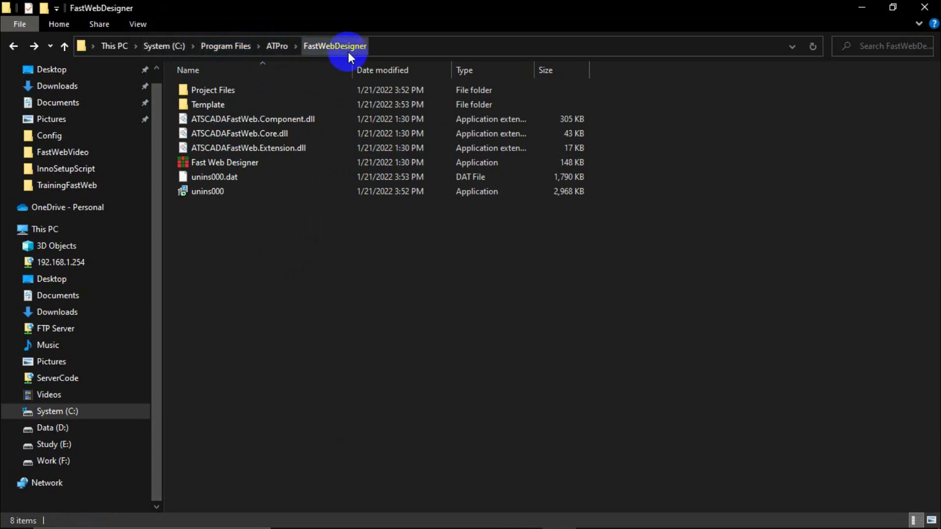
Delete ATSCADAWebConfig in Template\AppConfig and regenerate it by registering the project.
double_click(203, 104)
double_click(211, 91)
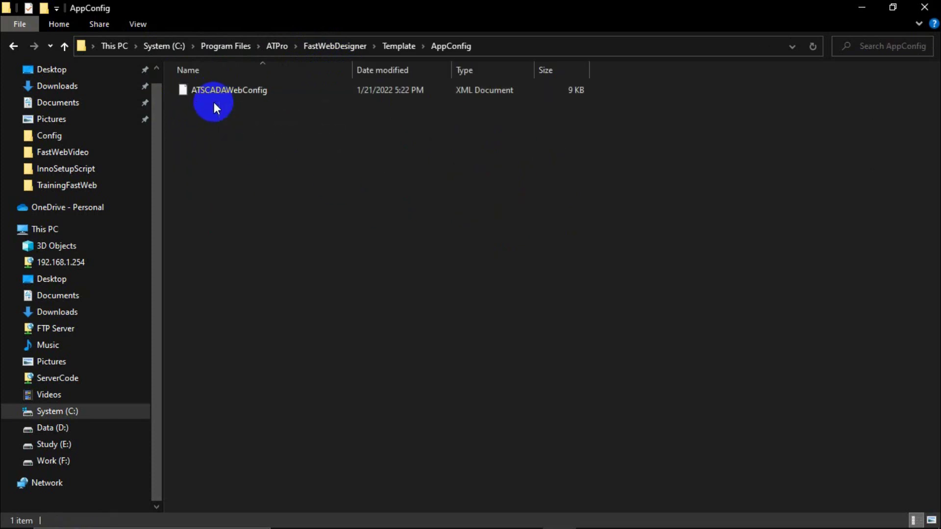
left_click(228, 93)
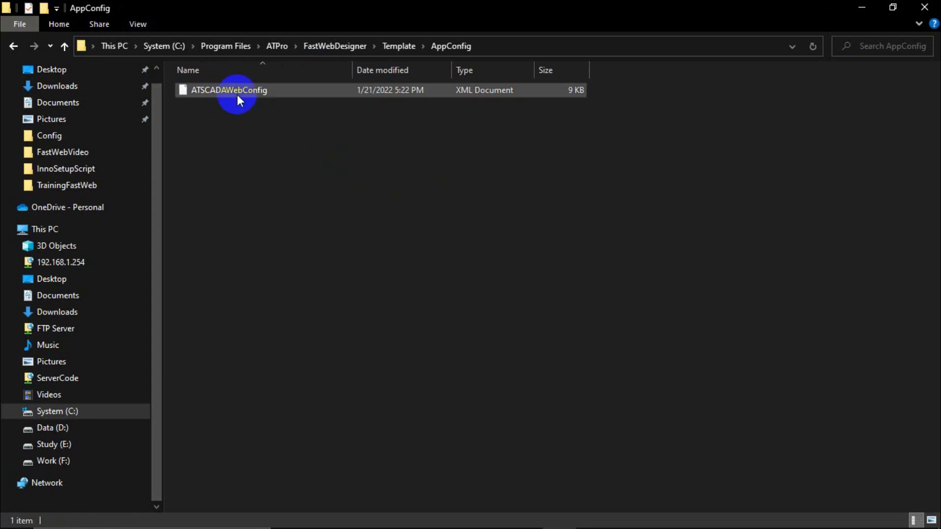
key("Delete")
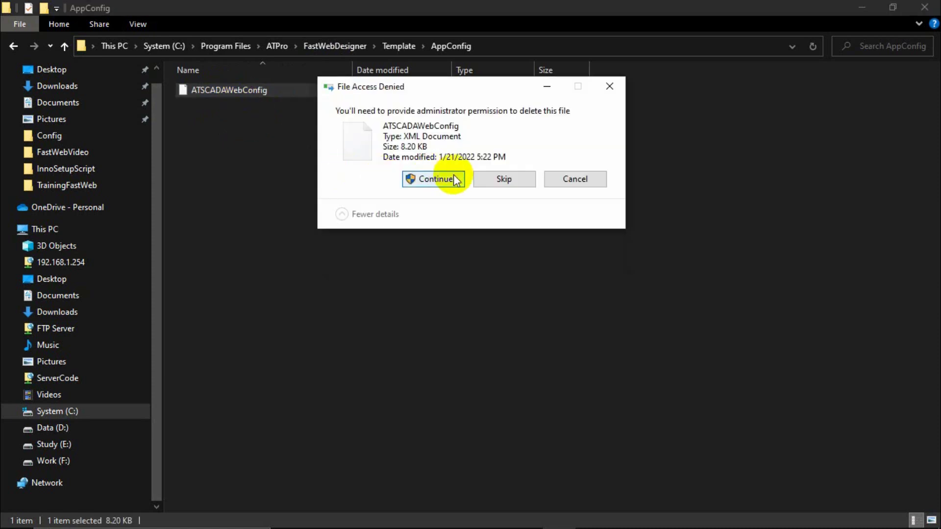
left_click(455, 178)
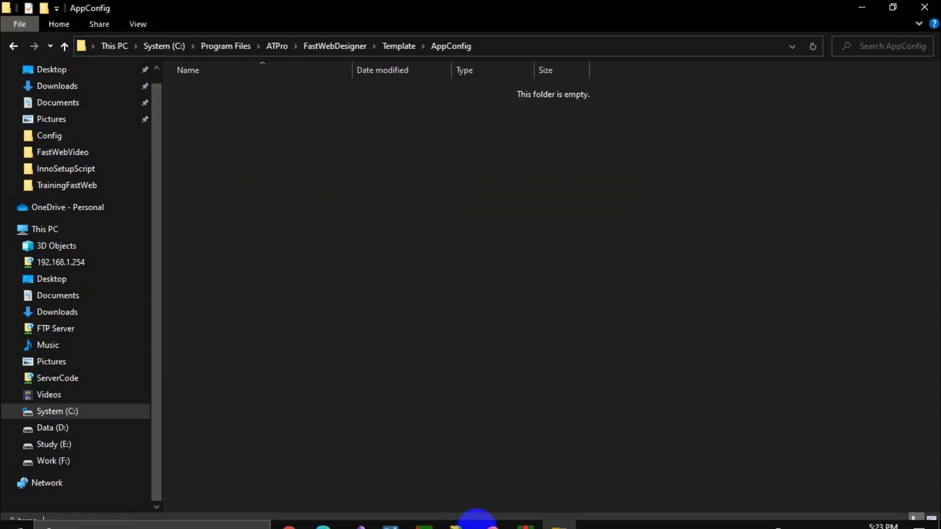
left_click(525, 516)
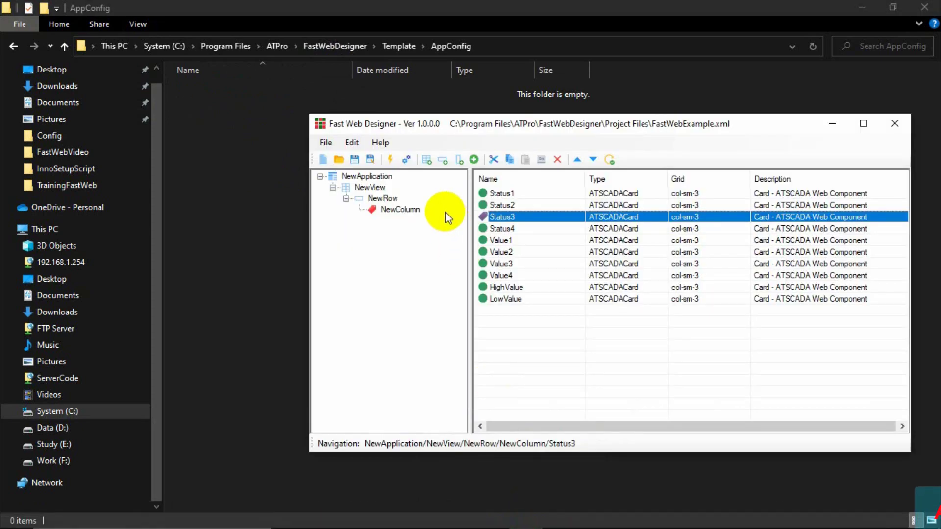
left_click(406, 163)
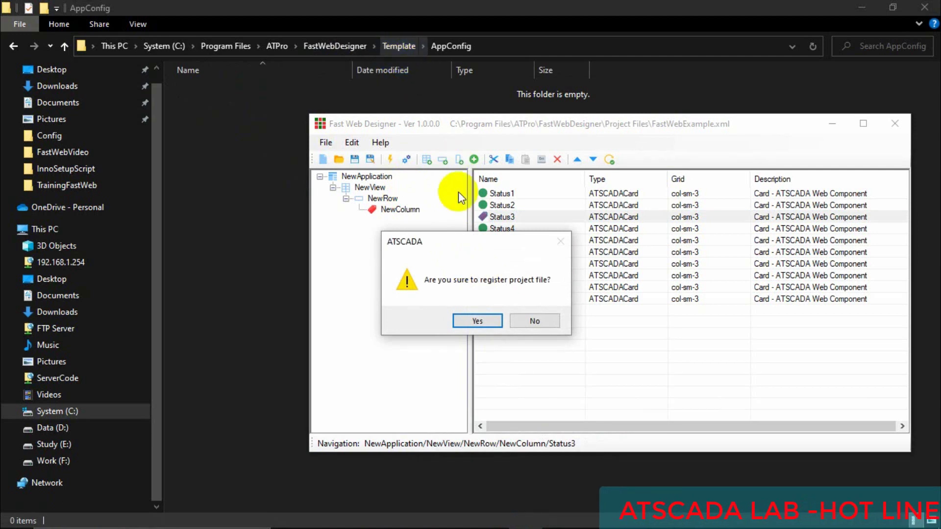
left_click(473, 322)
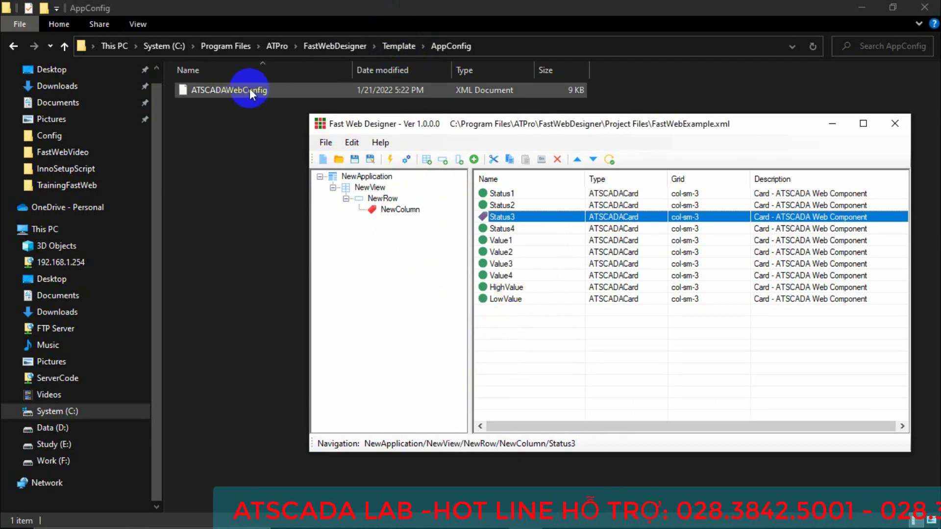
Delete the regenerated ATSCADAWebConfig again, re-register the project, and go back to Template.
left_click(261, 93)
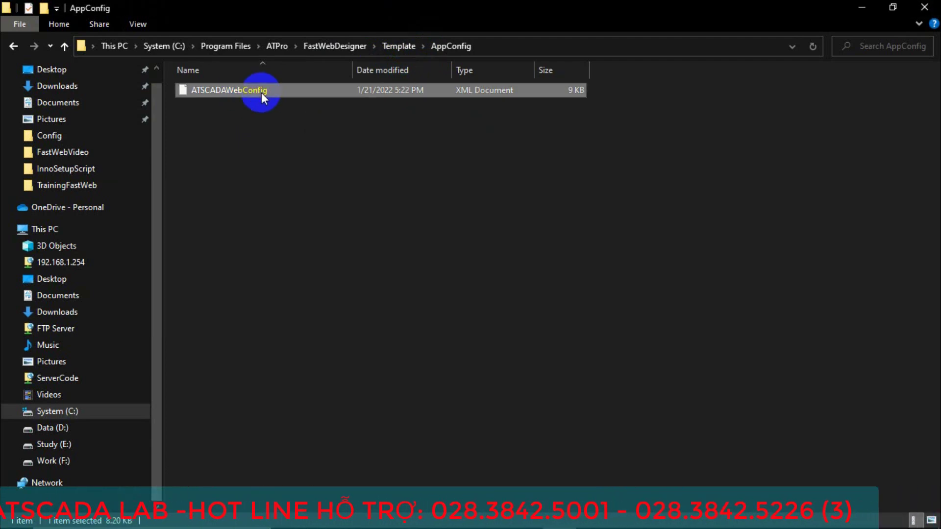
key("Delete")
left_click(450, 186)
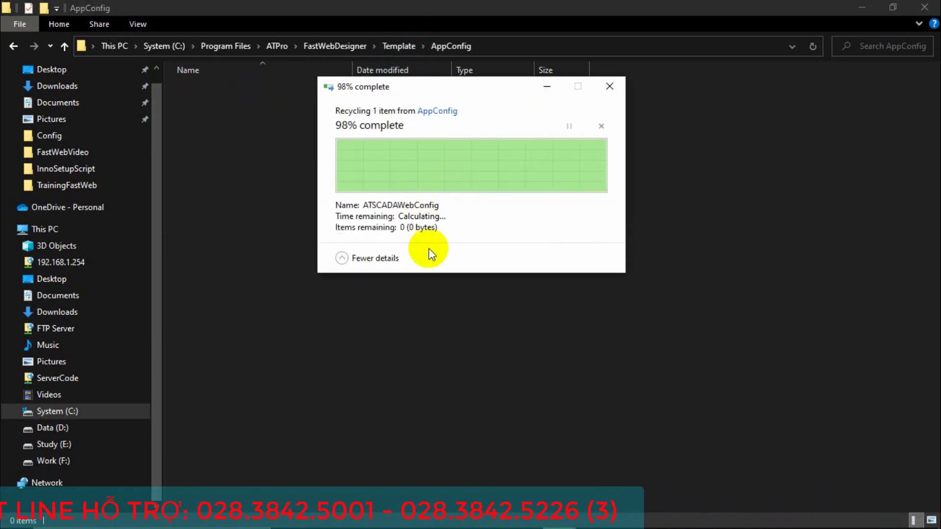
left_click(507, 521)
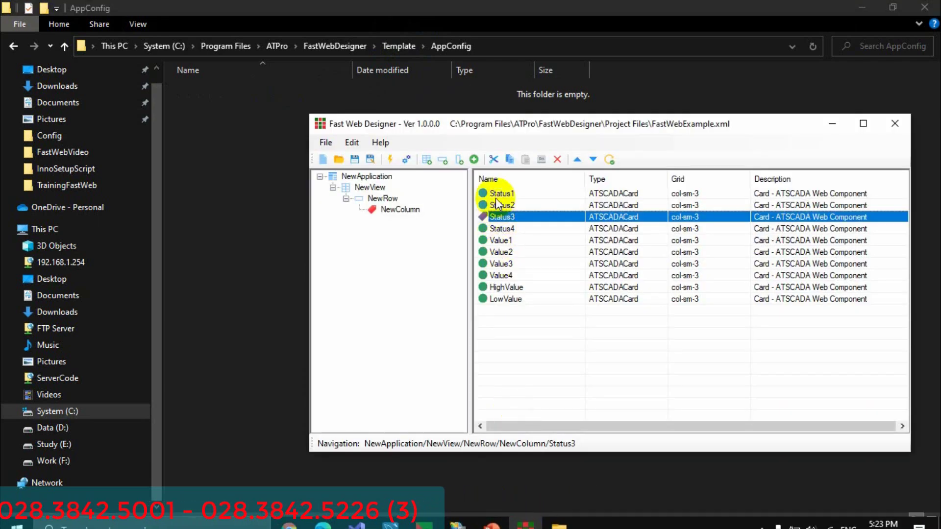
left_click(406, 159)
left_click(489, 319)
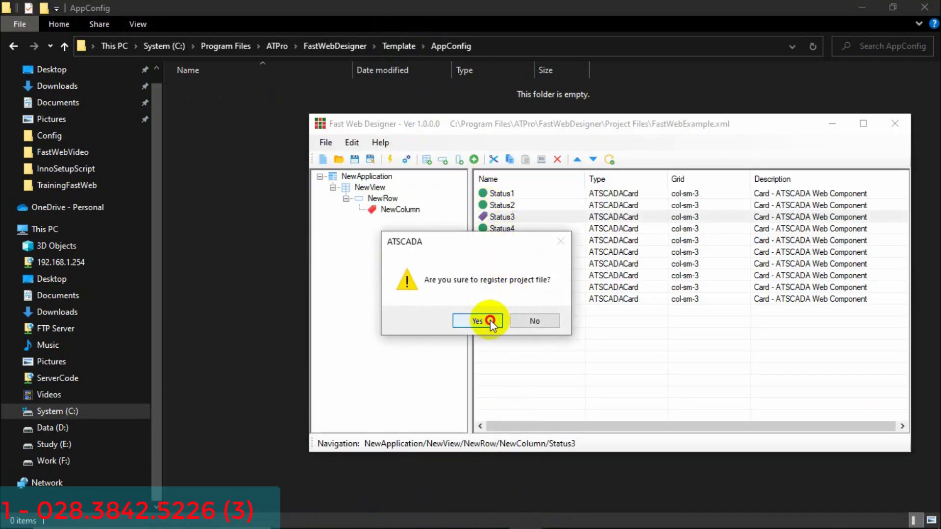
left_click(242, 90)
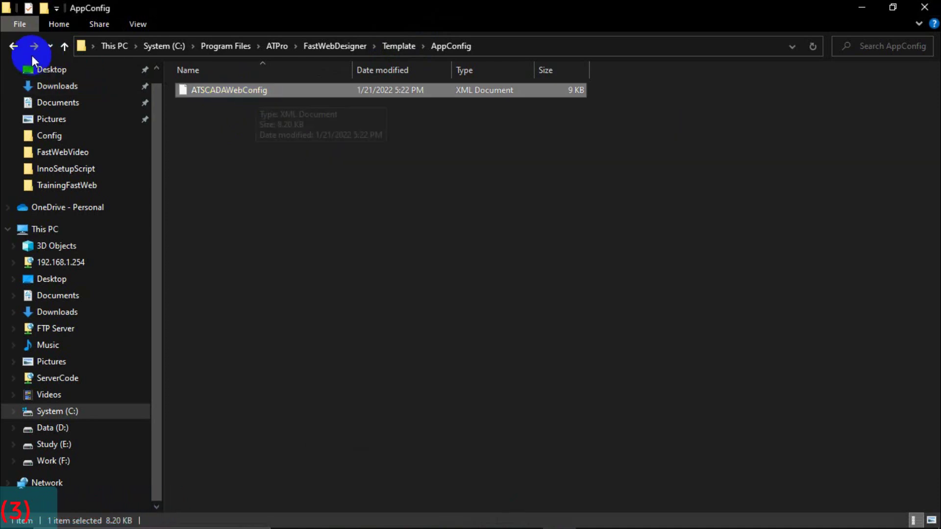
left_click(14, 47)
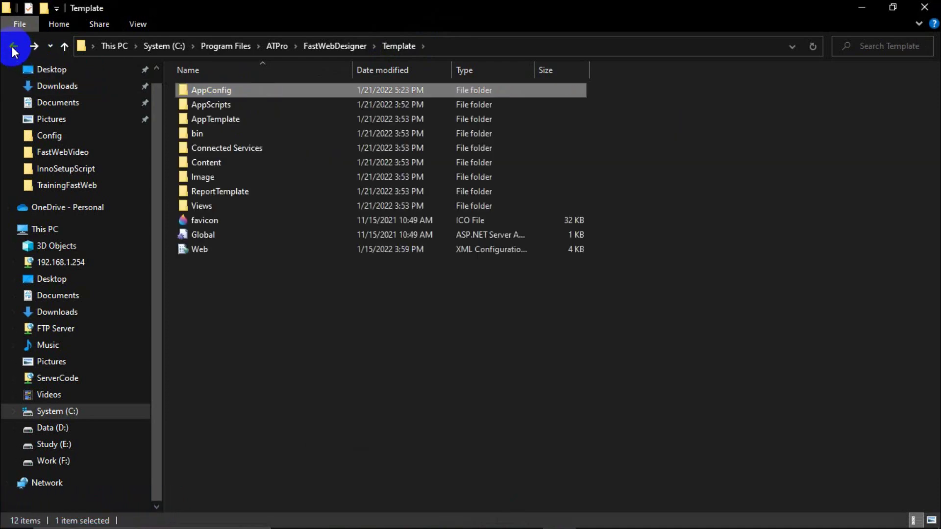
Return to FastWebDesigner, open the Template folder and select all 12 items.
left_click(13, 48)
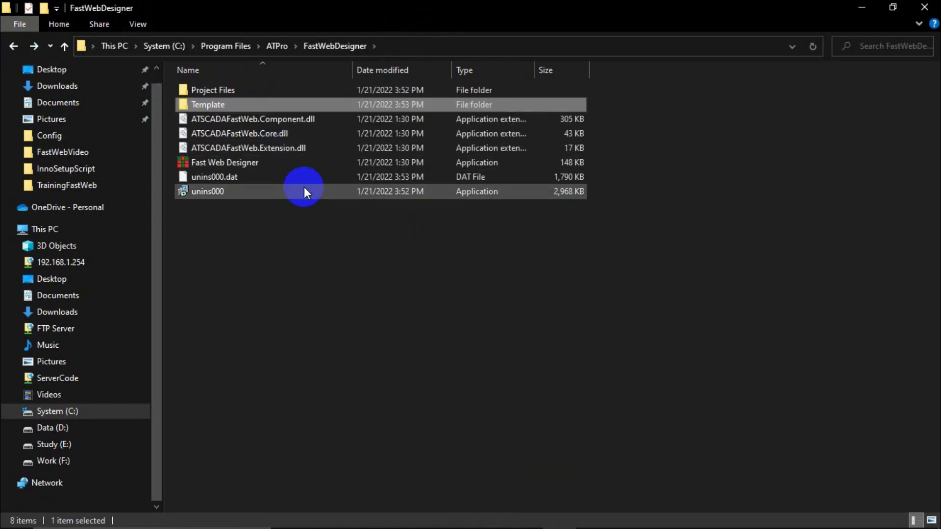
left_click(278, 230)
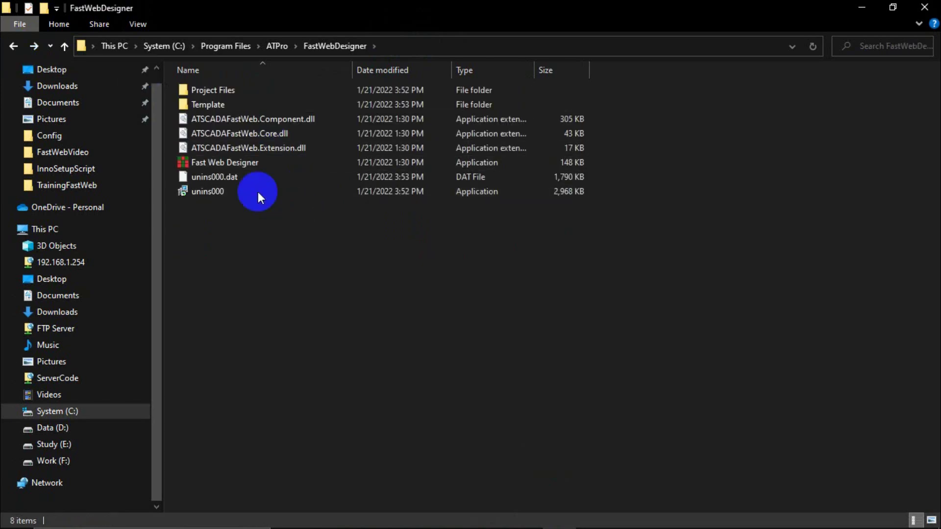
left_click(214, 107)
left_click(228, 119)
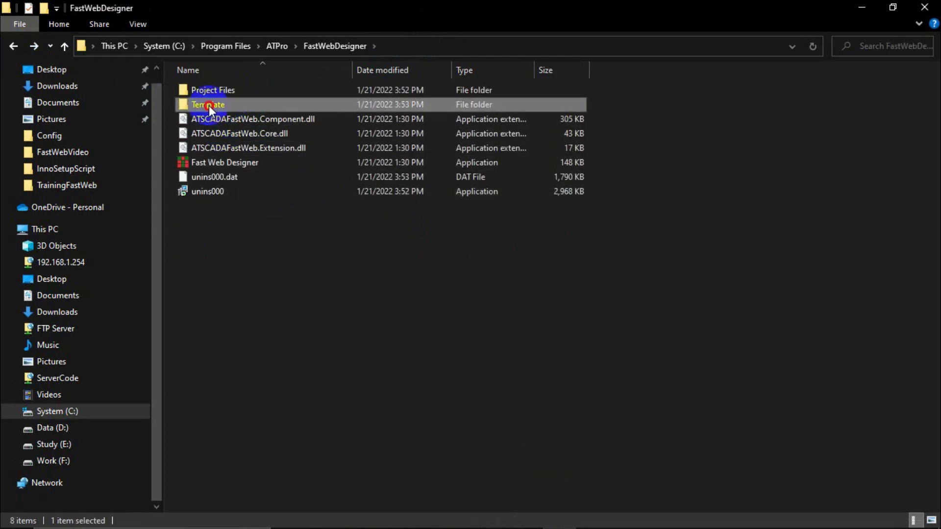
double_click(209, 105)
left_click_drag(199, 290, 238, 90)
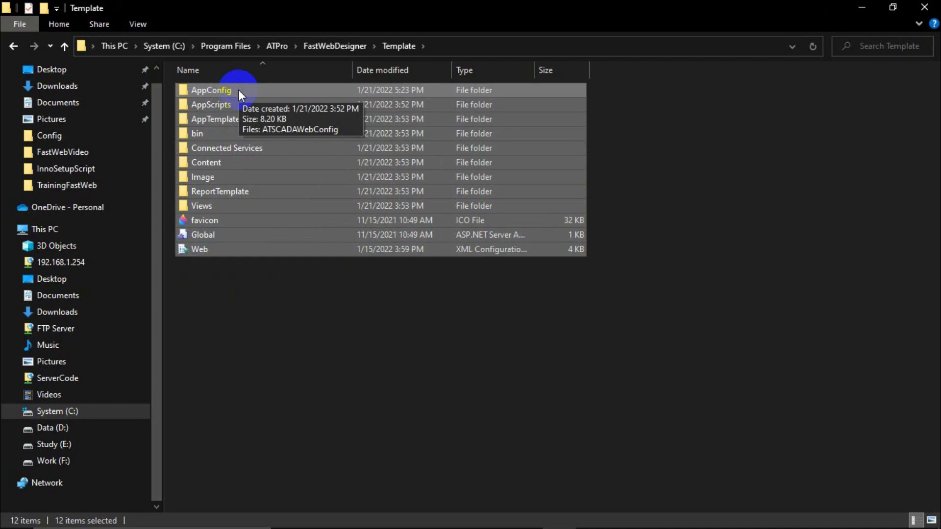
left_click(267, 301)
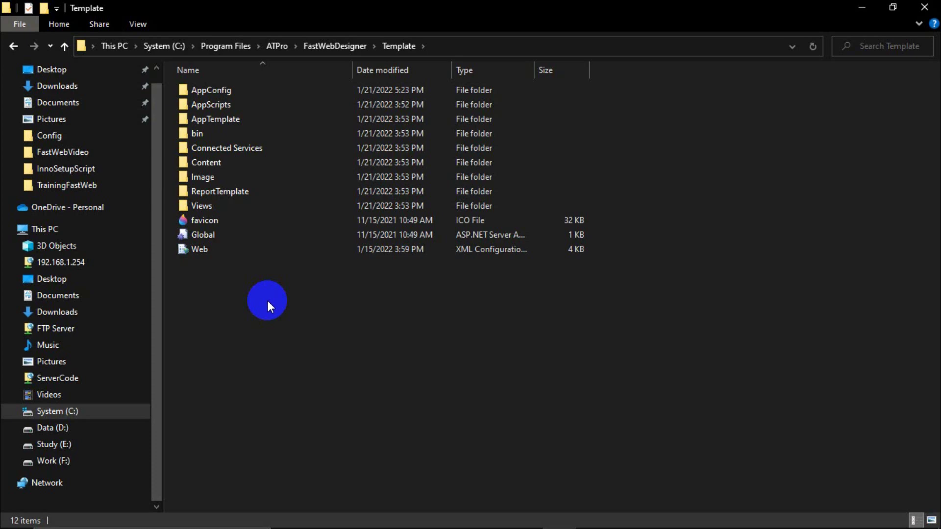
Inspect the 9 KB ATSCADAWebConfig file in AppConfig, then jump to the System (C:) root.
double_click(221, 91)
left_click(240, 92)
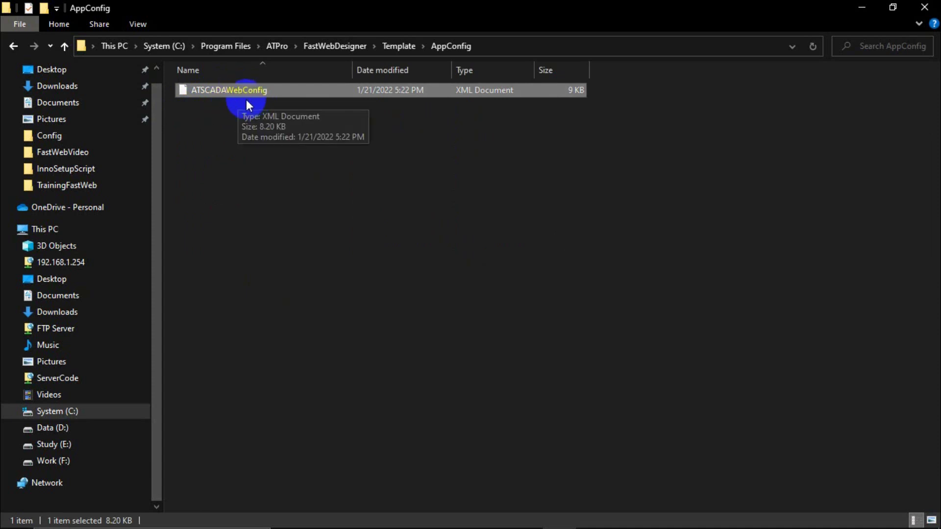
left_click(250, 130)
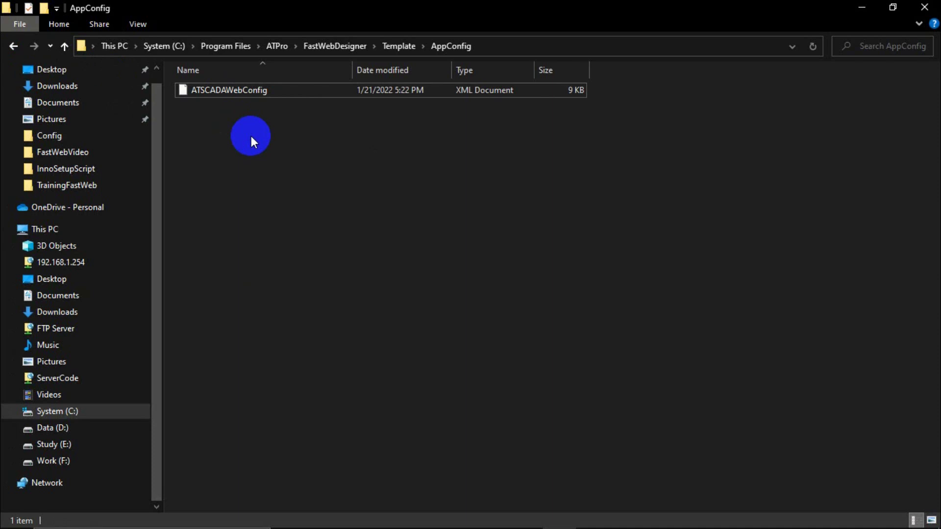
left_click(248, 90)
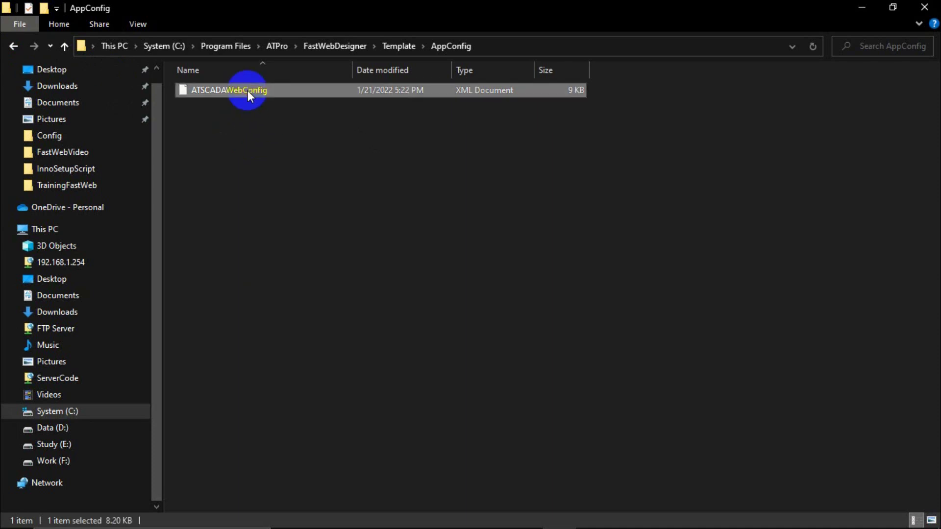
left_click(282, 155)
left_click(230, 88)
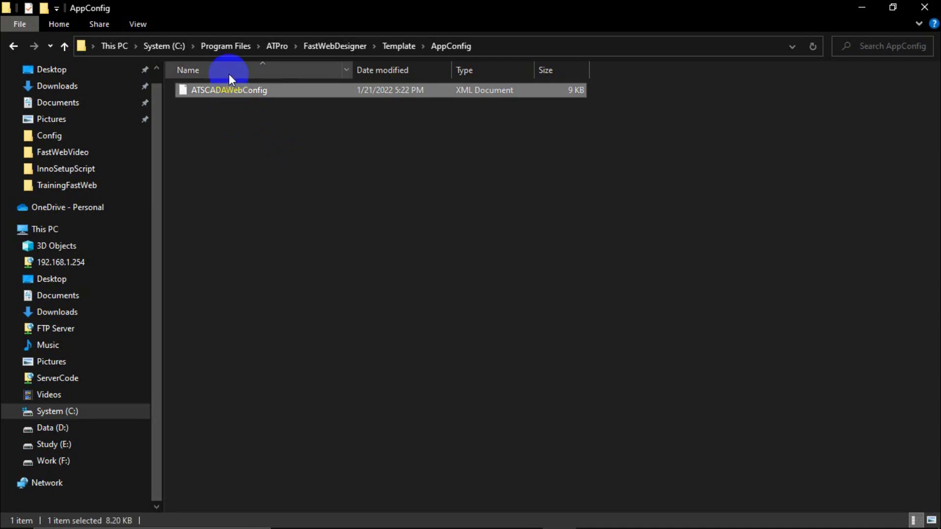
left_click(157, 45)
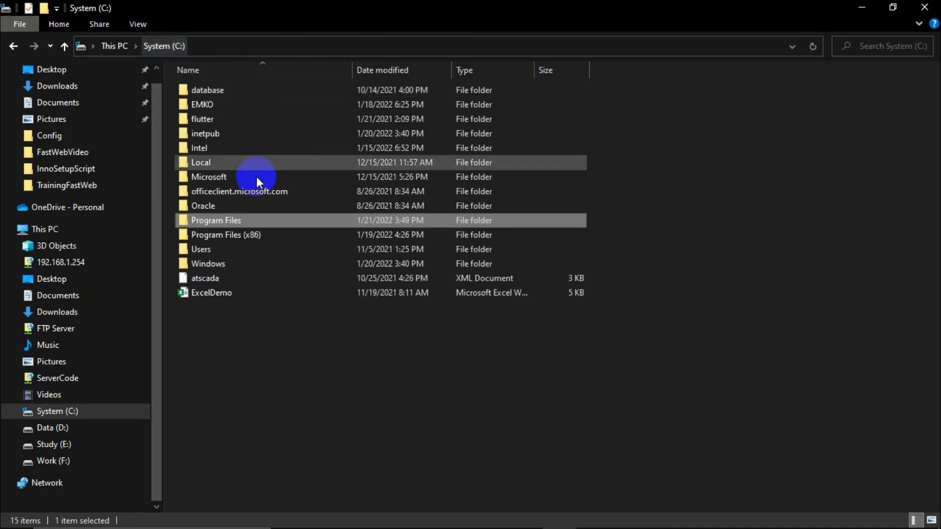
Open the C:\inetpub\wwwroot\Template\AppConfig folder.
left_click(224, 232)
left_click(205, 139)
double_click(205, 139)
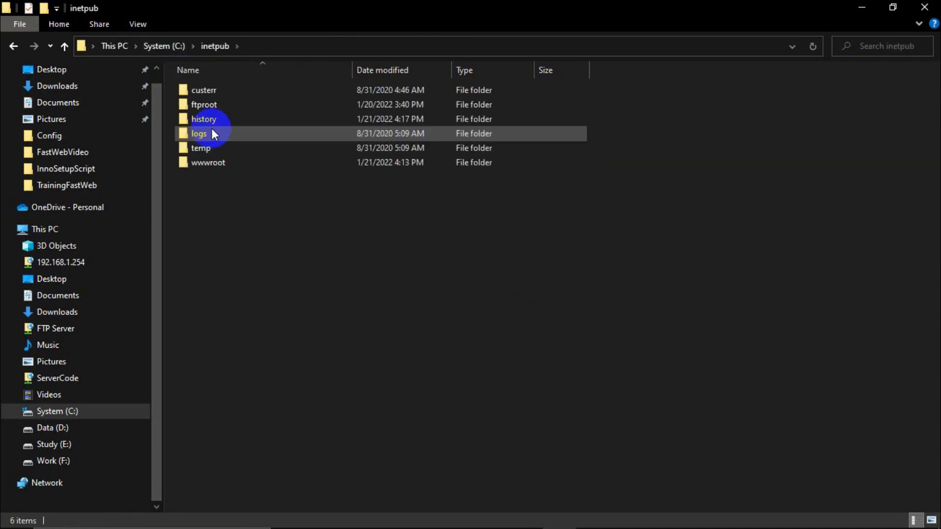
double_click(205, 157)
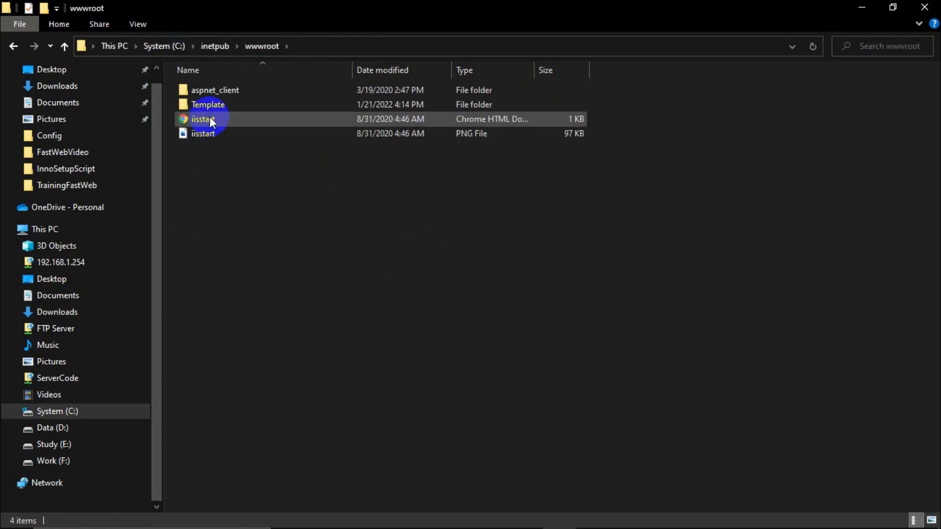
double_click(213, 105)
left_click(231, 91)
double_click(231, 91)
Replace the 26 KB ATSCADAWebConfig with the pasted 9 KB version, granting administrator permission.
left_click(237, 86)
left_click(251, 146)
left_click(254, 91)
key("Delete")
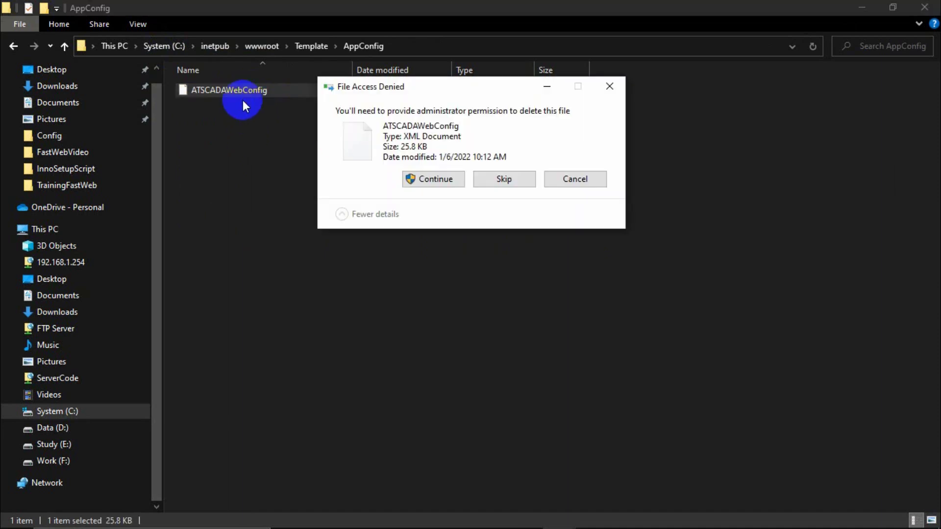
left_click(433, 179)
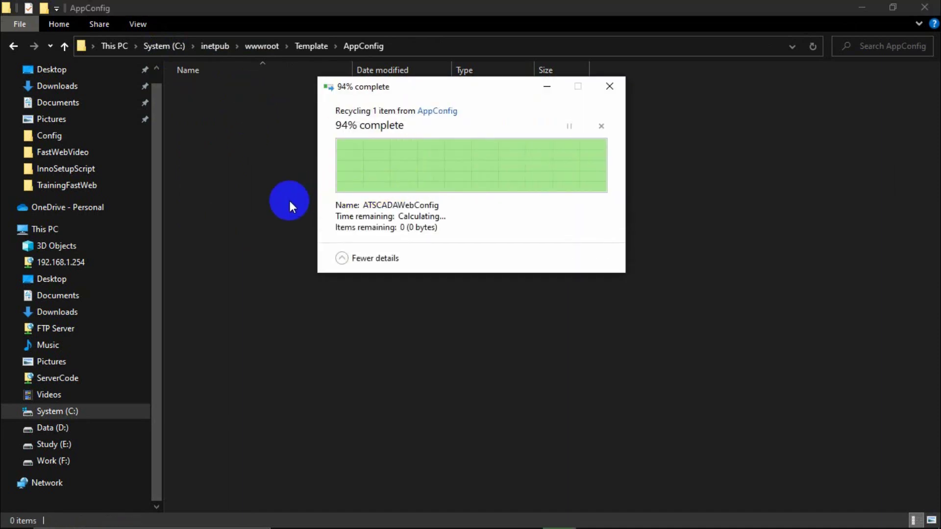
key("ctrl+v")
left_click(432, 182)
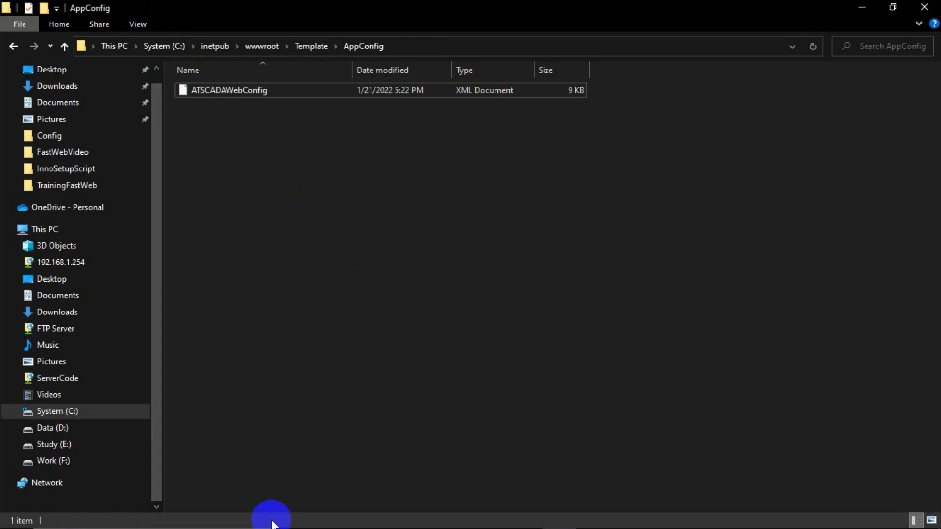
left_click(321, 514)
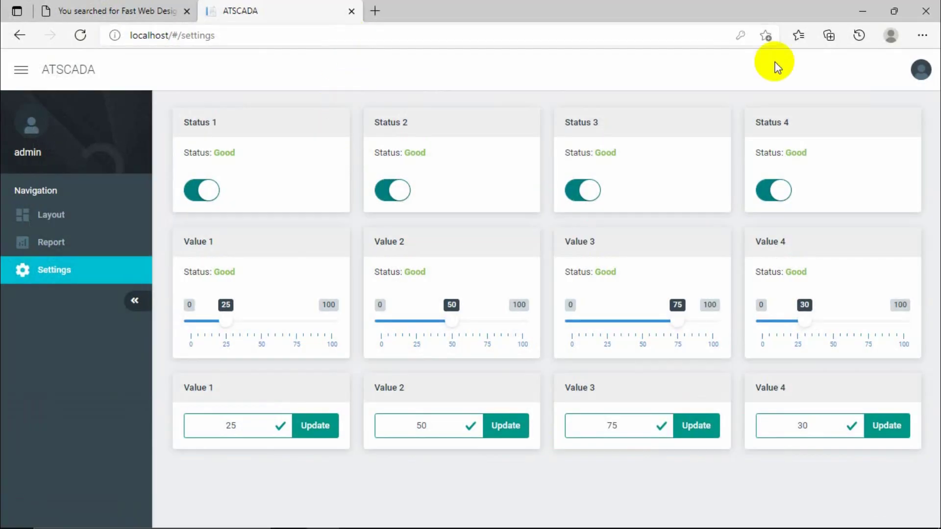
Log out, sign back in with the administrator credentials, and dismiss the save-password offer.
left_click(919, 69)
left_click(863, 105)
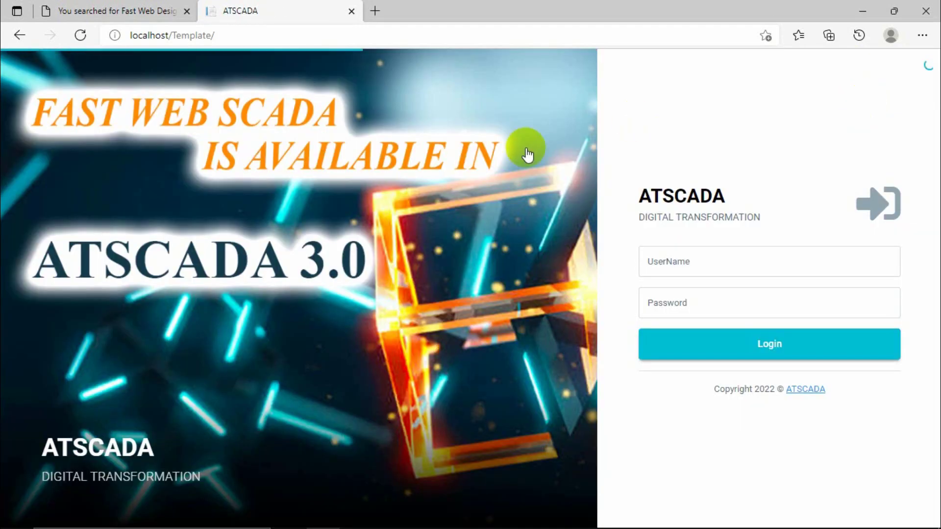
left_click(698, 266)
type("admin")
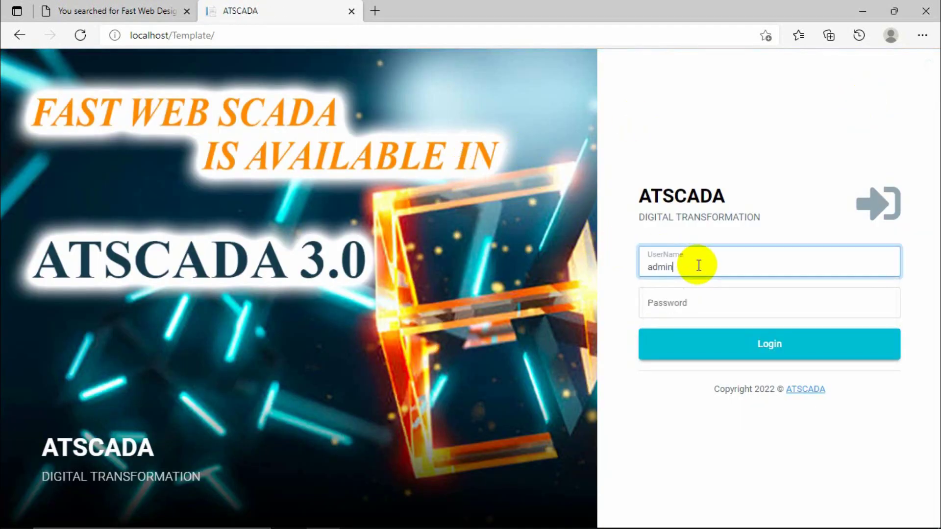
key("Tab")
type("admin")
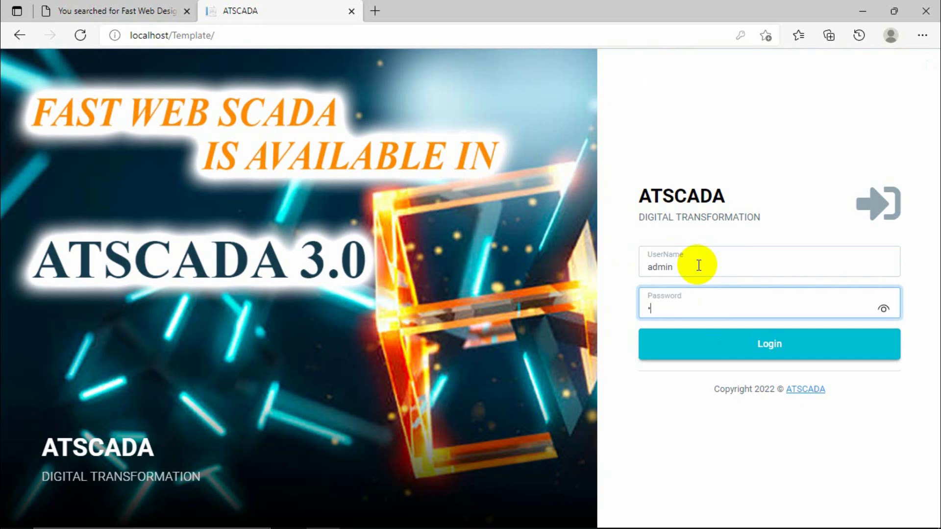
key("Return")
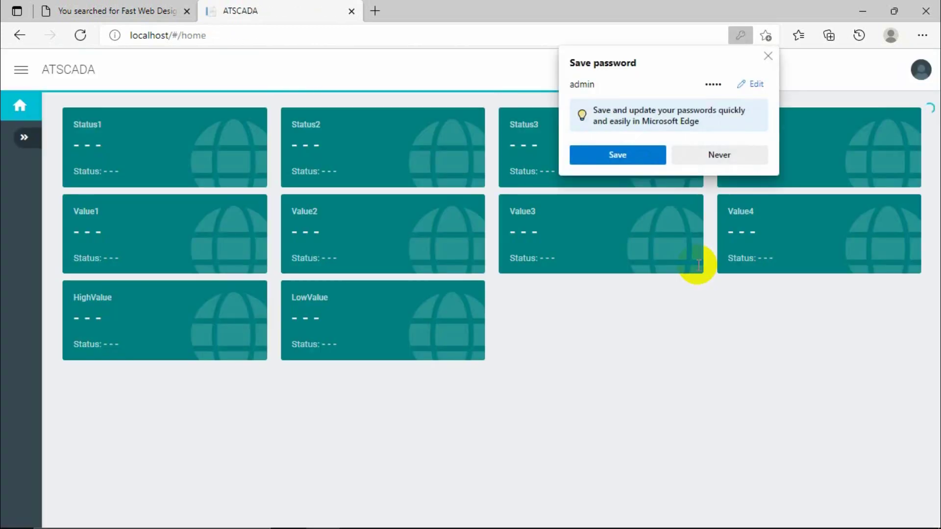
left_click(650, 333)
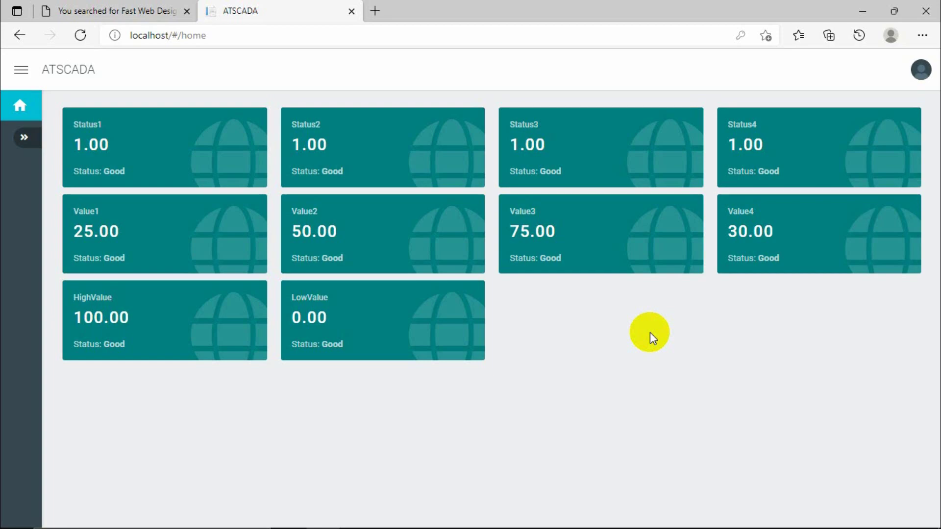
left_click(861, 12)
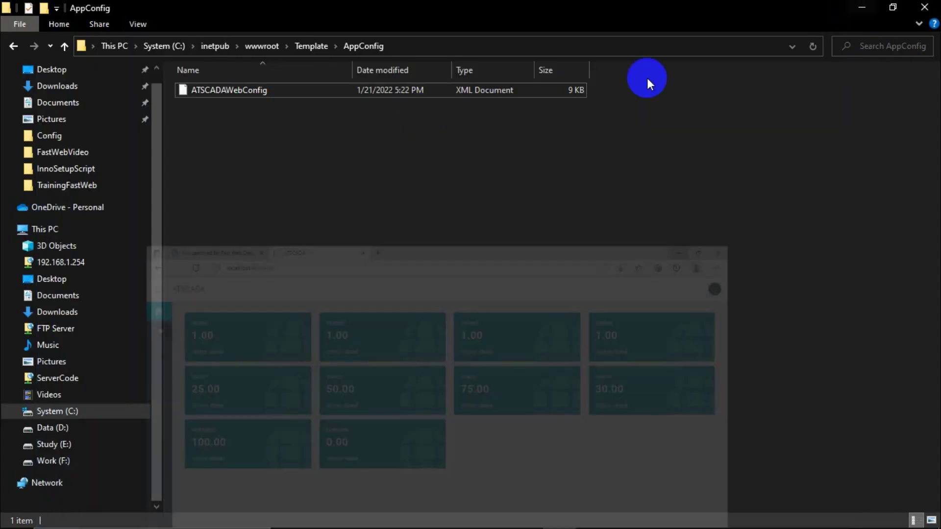
left_click(311, 48)
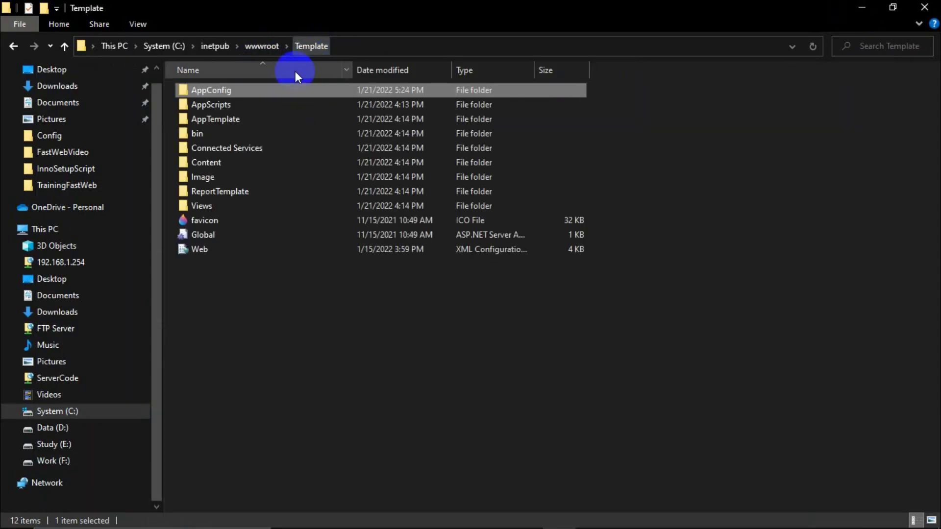
double_click(211, 94)
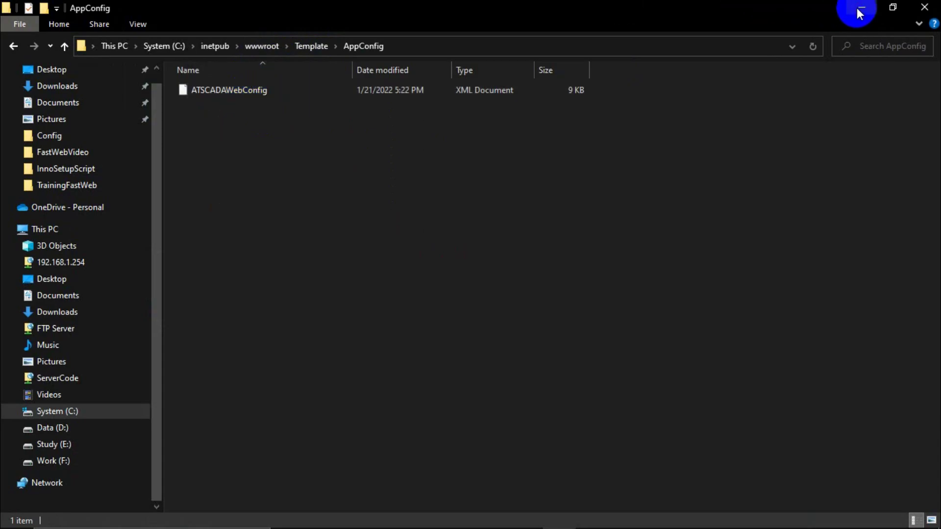
left_click(862, 9)
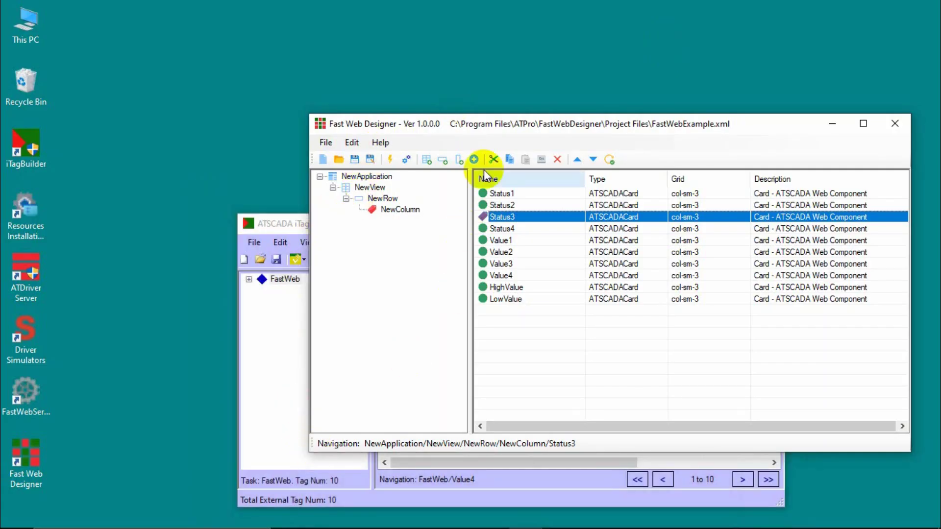
left_click_drag(810, 129, 701, 129)
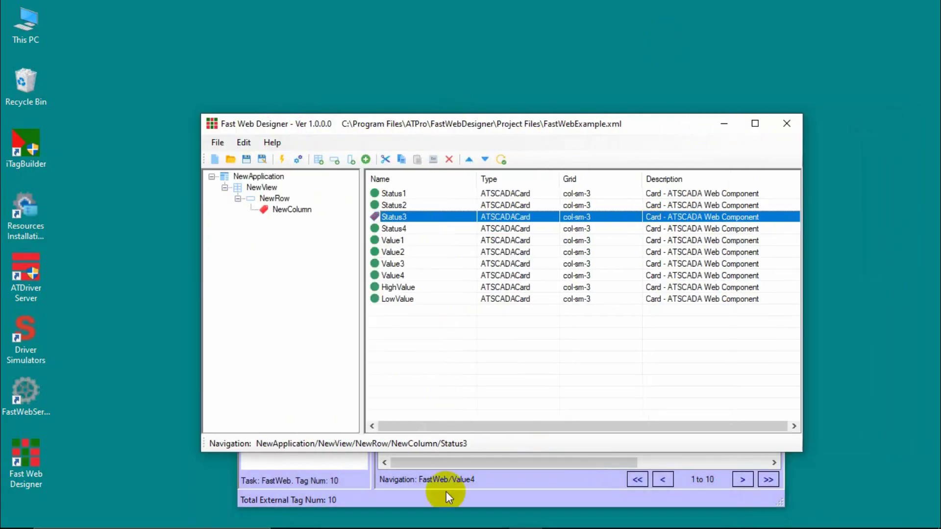
left_click(324, 516)
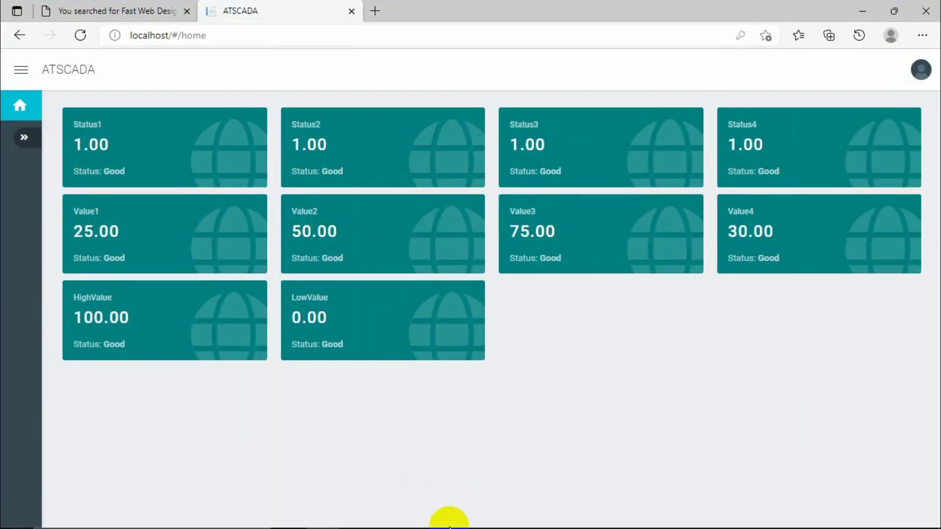
mouse_move(390, 521)
mouse_move(426, 521)
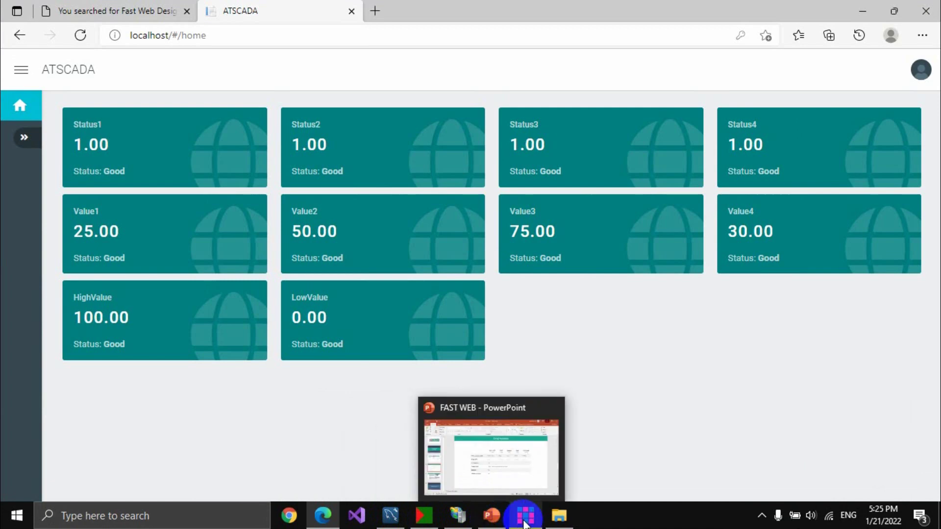
left_click(525, 516)
left_click_drag(444, 125, 421, 219)
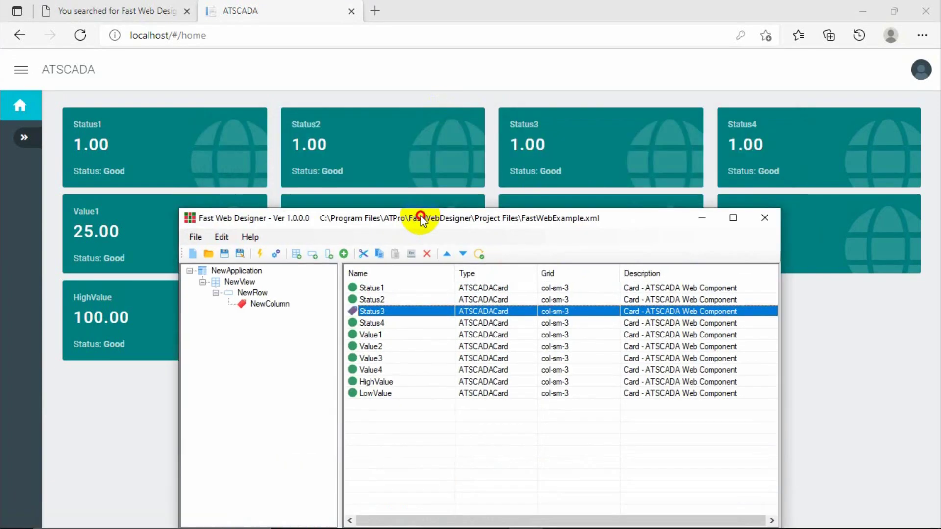
left_click(373, 288)
left_click(375, 300)
left_click(379, 323)
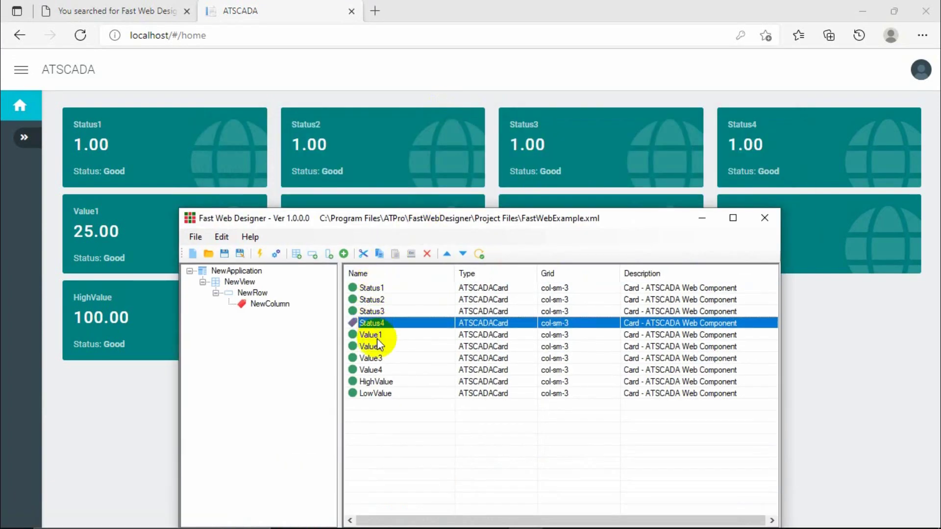
left_click(377, 335)
left_click(165, 302)
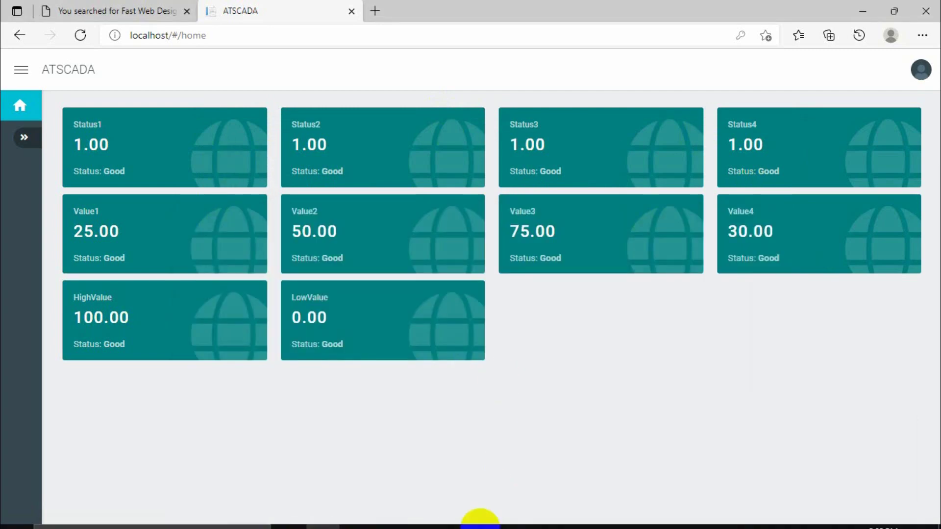
Compare the Status1 and Status2 cards in FastWebExample against the dashboard.
left_click(527, 521)
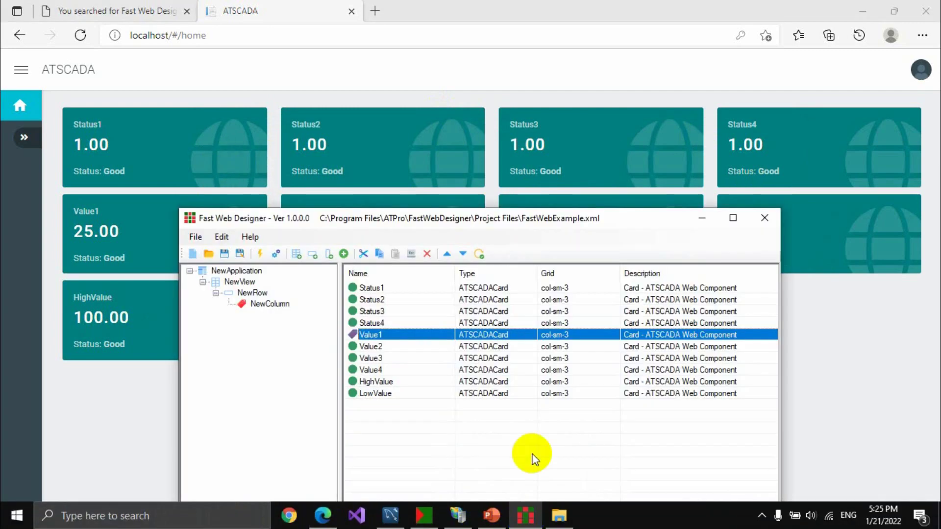
left_click(567, 288)
left_click(563, 299)
left_click(561, 290)
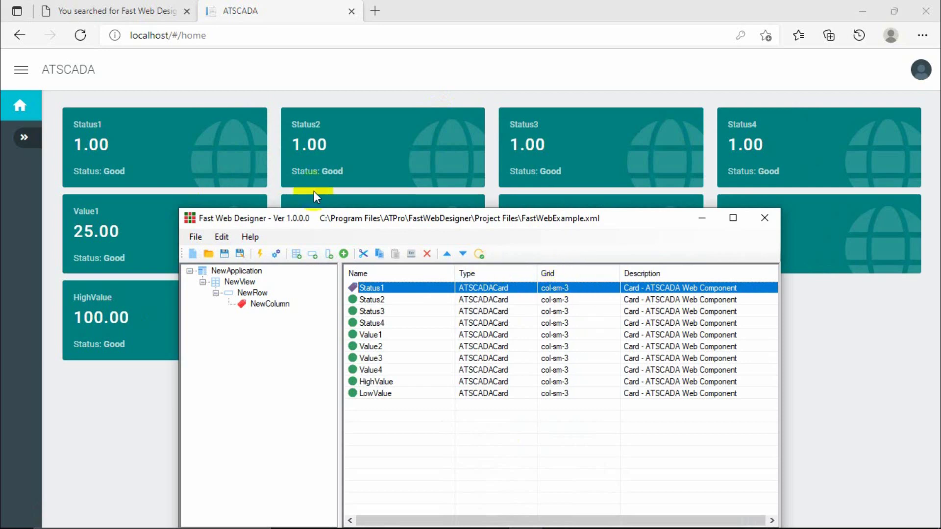
left_click(215, 172)
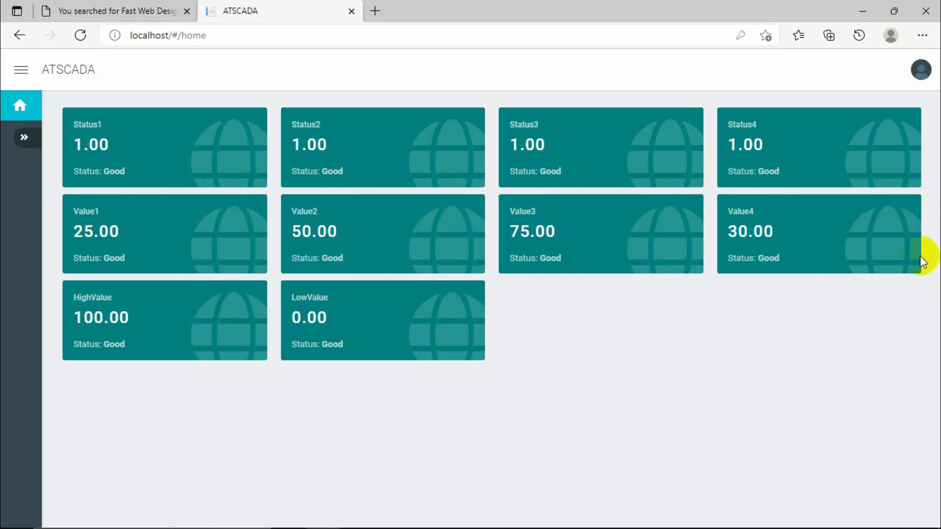
Compare the Status3, Value1 and LowValue cards, then reposition the designer window.
mouse_move(460, 525)
left_click(521, 513)
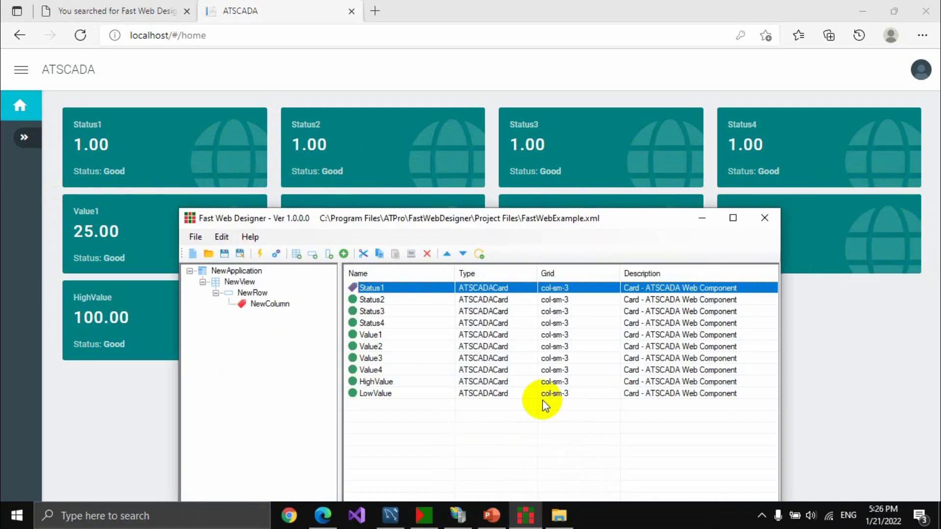
left_click(550, 311)
left_click(559, 335)
left_click(561, 393)
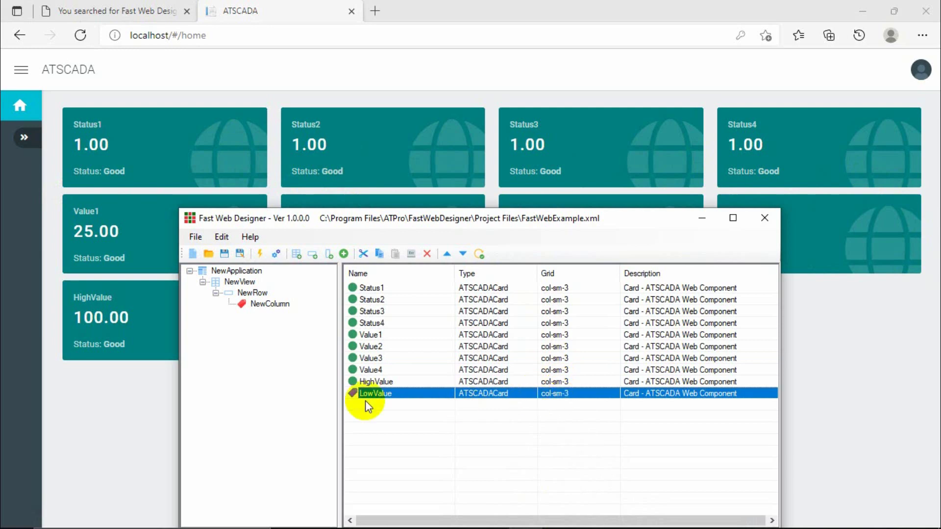
left_click(126, 385)
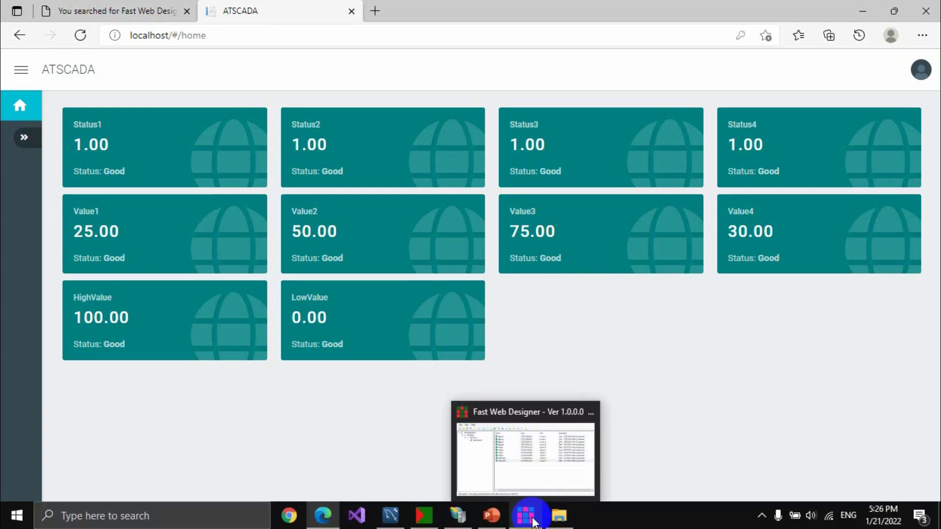
left_click(533, 520)
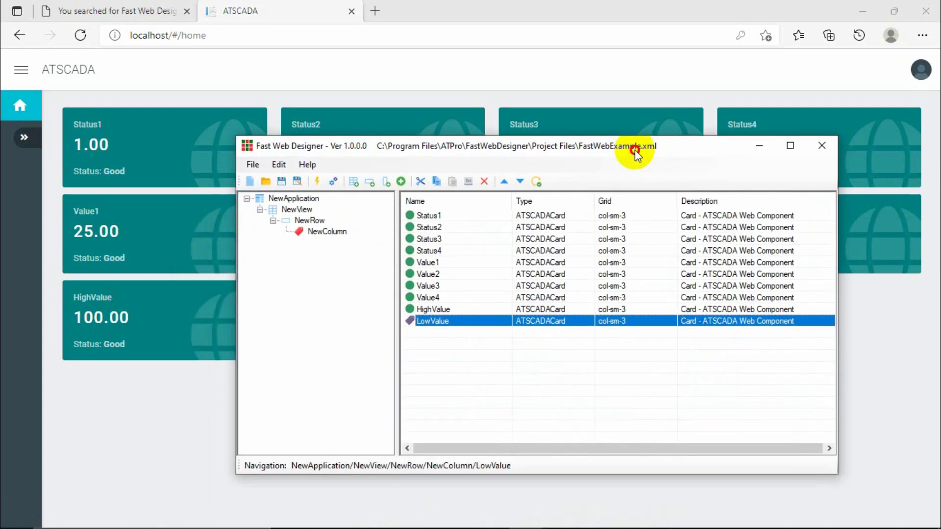
left_click_drag(635, 149, 641, 142)
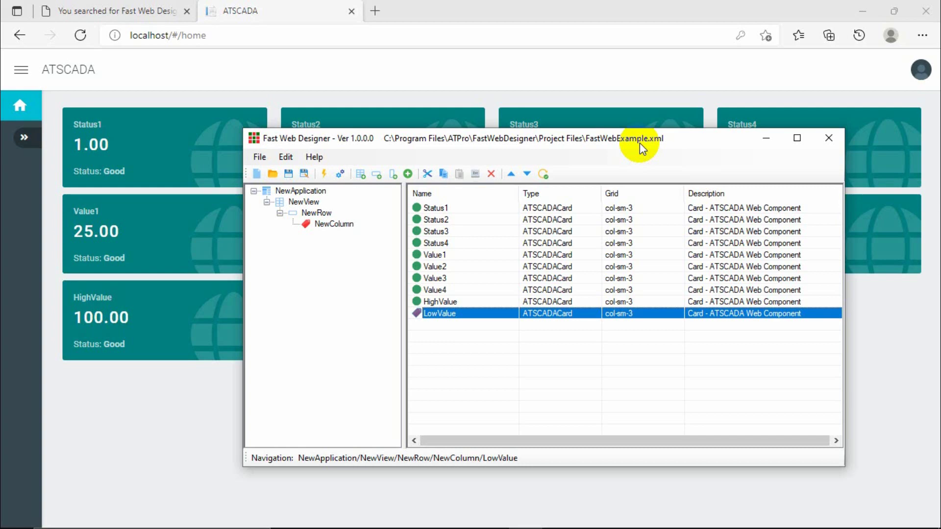
Register the FastWebExample project with the lightning button, confirm Yes, and bring File Explorer forward.
left_click(324, 174)
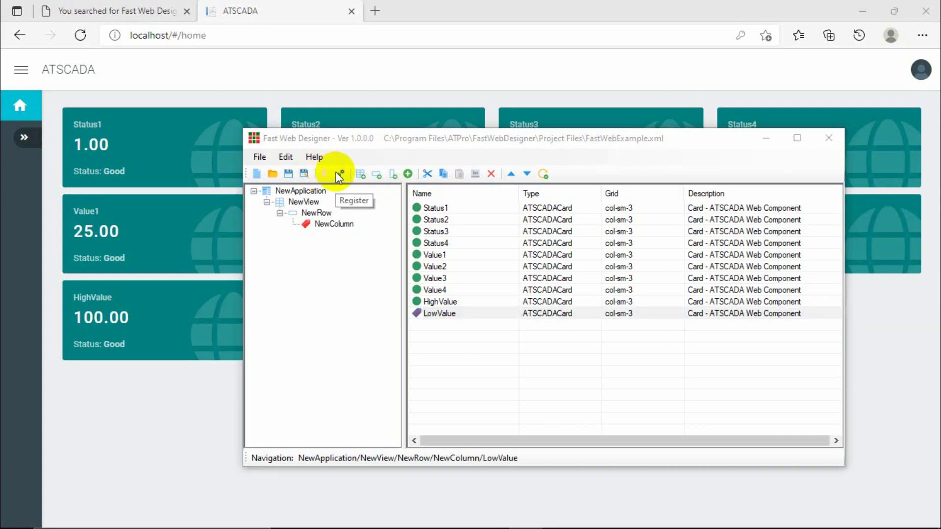
left_click(481, 320)
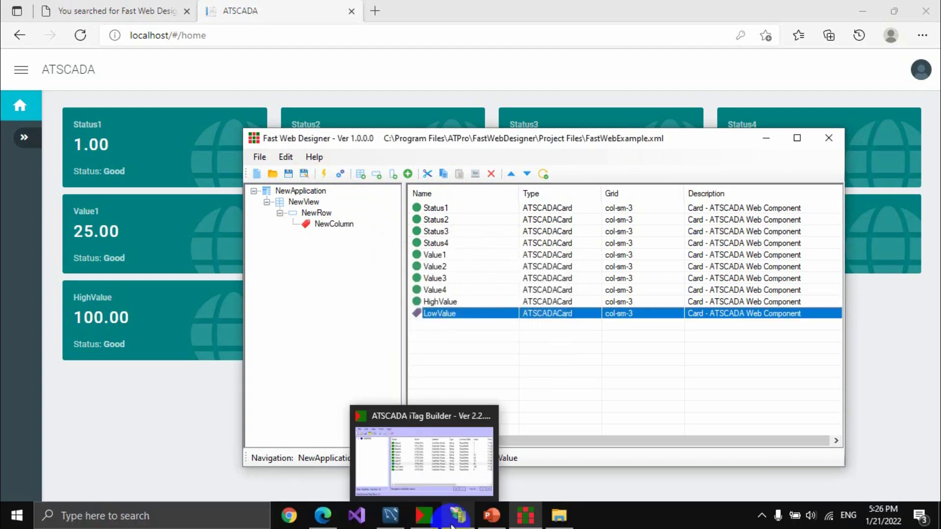
left_click(560, 520)
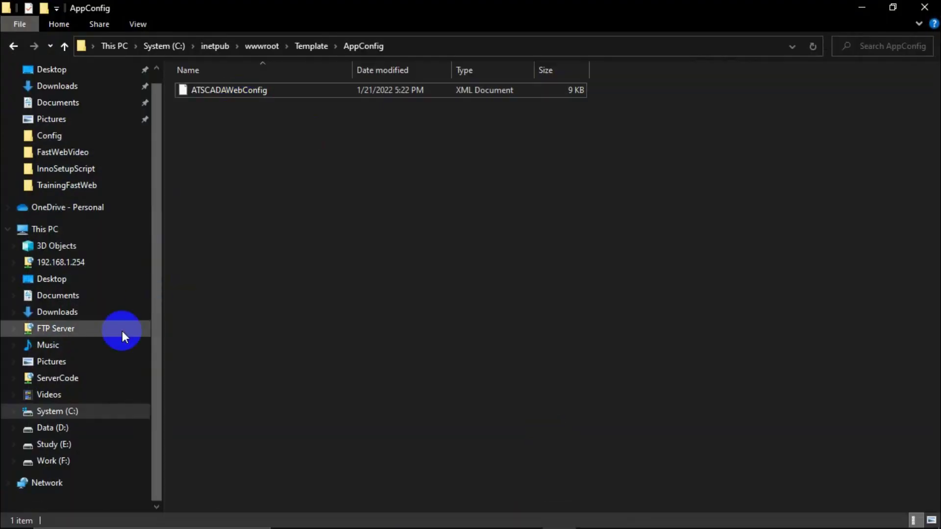
Copy ATSCADAWebConfig from C:\Program Files\ATPro\FastWebDesigner\Template\AppConfig.
left_click(73, 411)
left_click(212, 292)
double_click(223, 218)
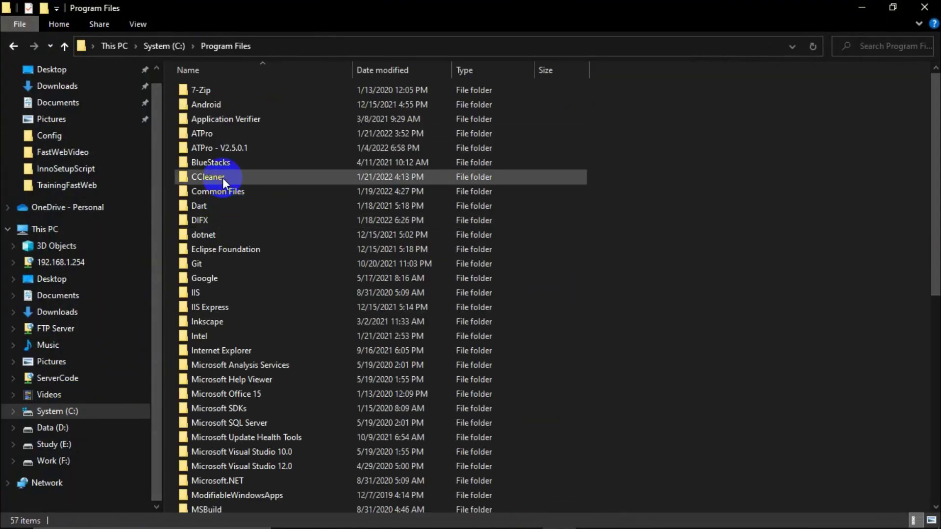
left_click(208, 142)
double_click(206, 133)
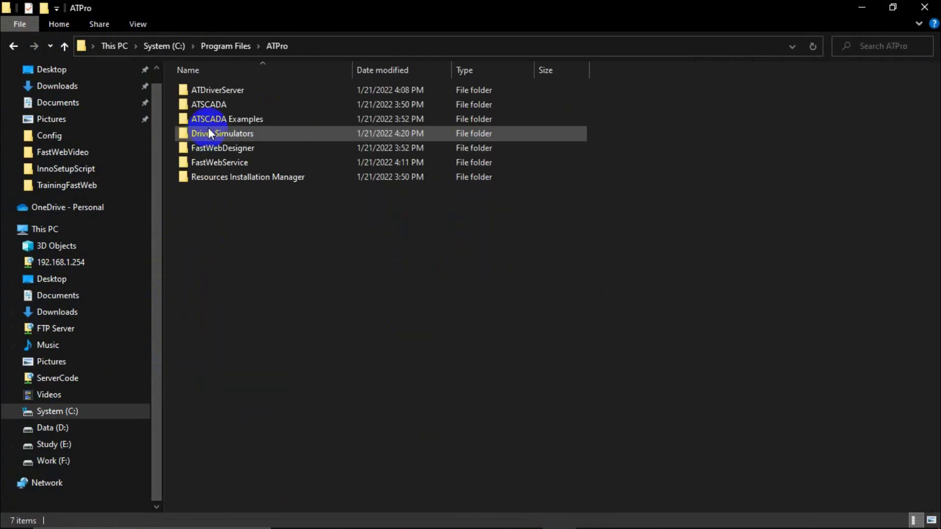
left_click(224, 150)
double_click(224, 150)
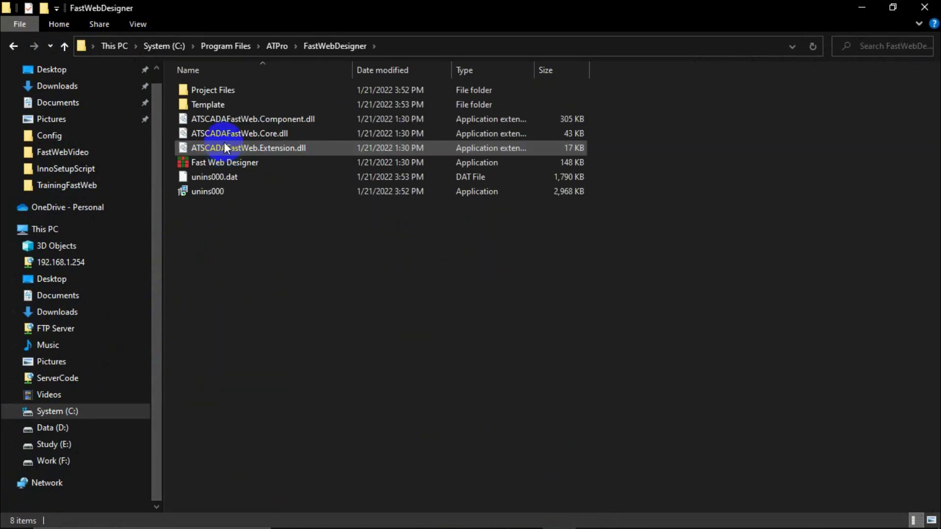
double_click(222, 105)
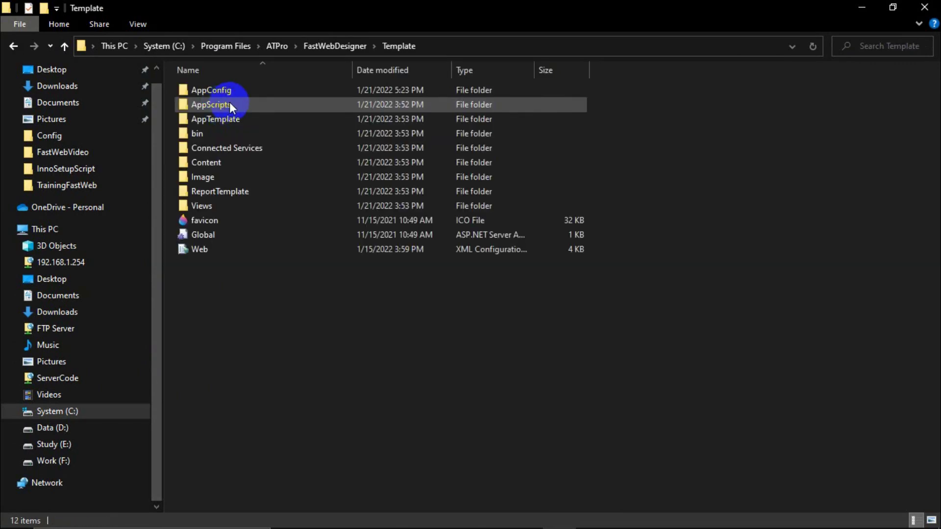
double_click(221, 90)
left_click(227, 90)
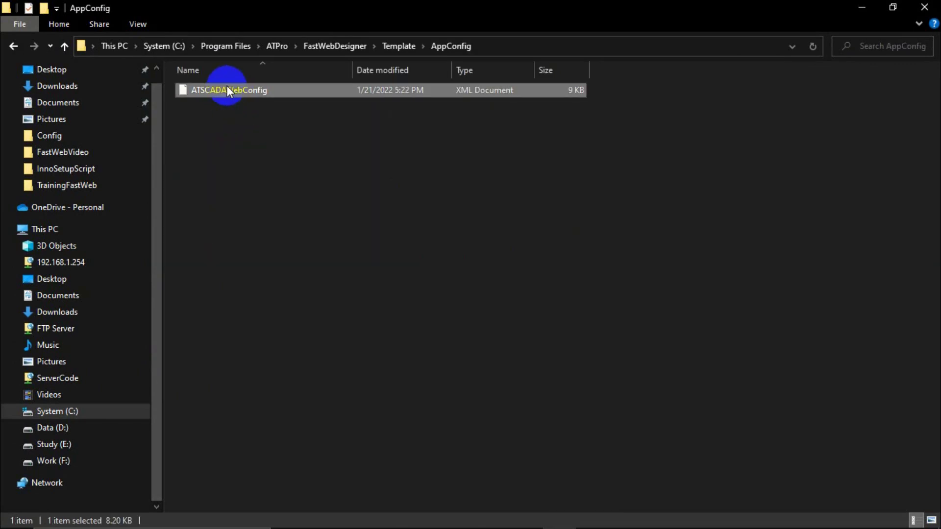
left_click(318, 149)
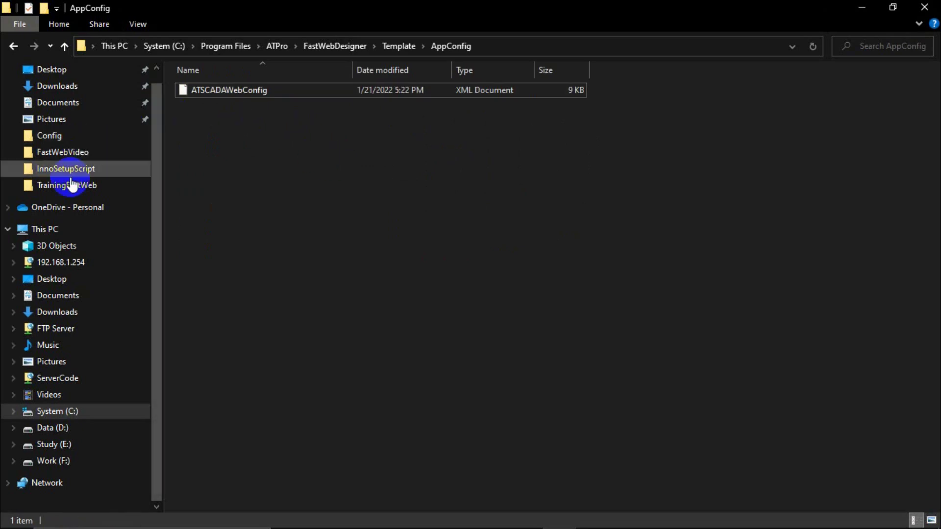
Browse the C: drive to reach C:\inetpub\wwwroot\Template\AppConfig.
left_click(81, 228)
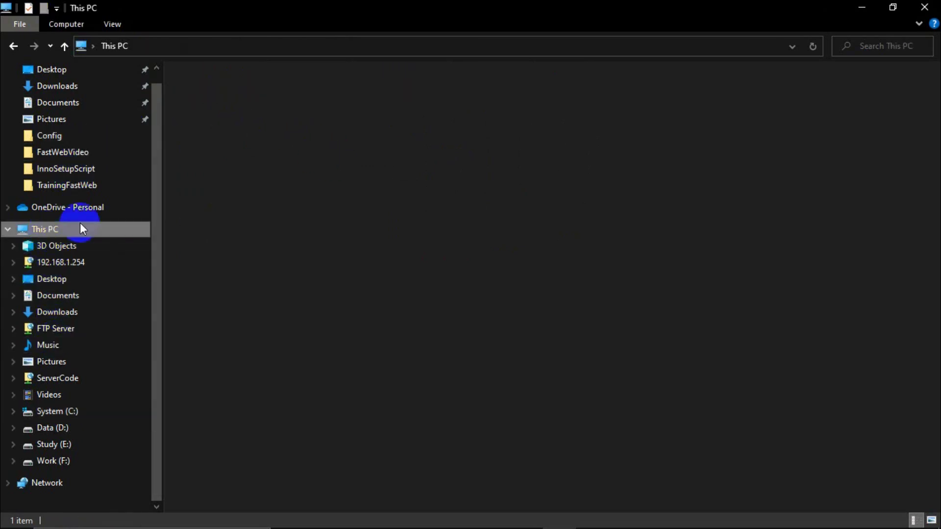
double_click(264, 190)
left_click(223, 220)
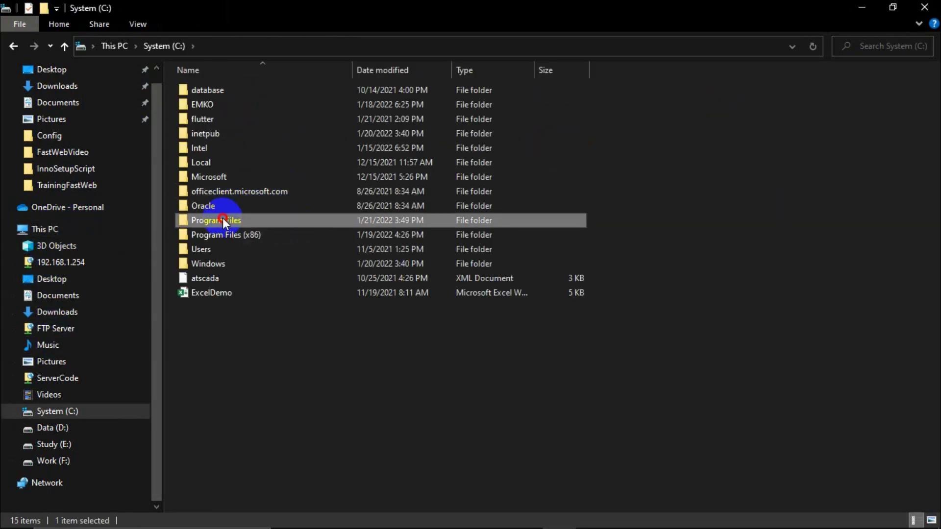
double_click(223, 220)
left_click(20, 230)
double_click(245, 197)
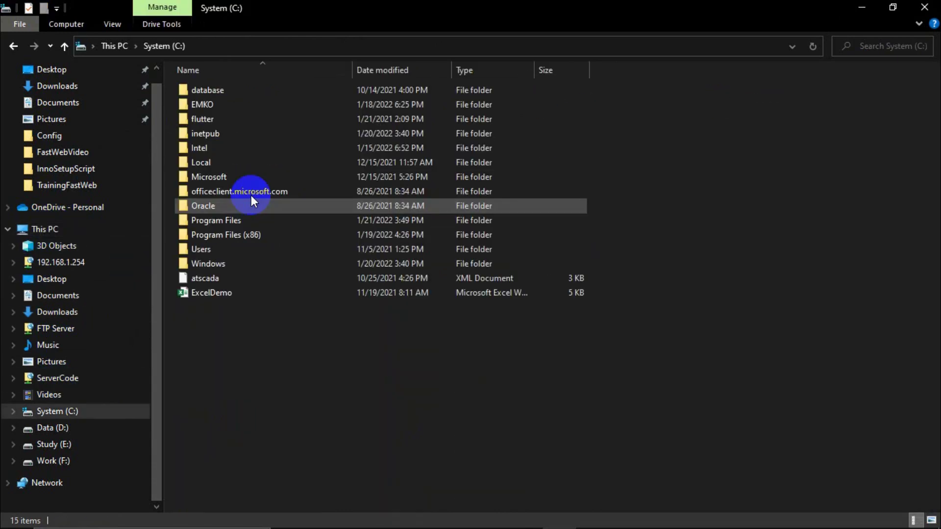
double_click(214, 119)
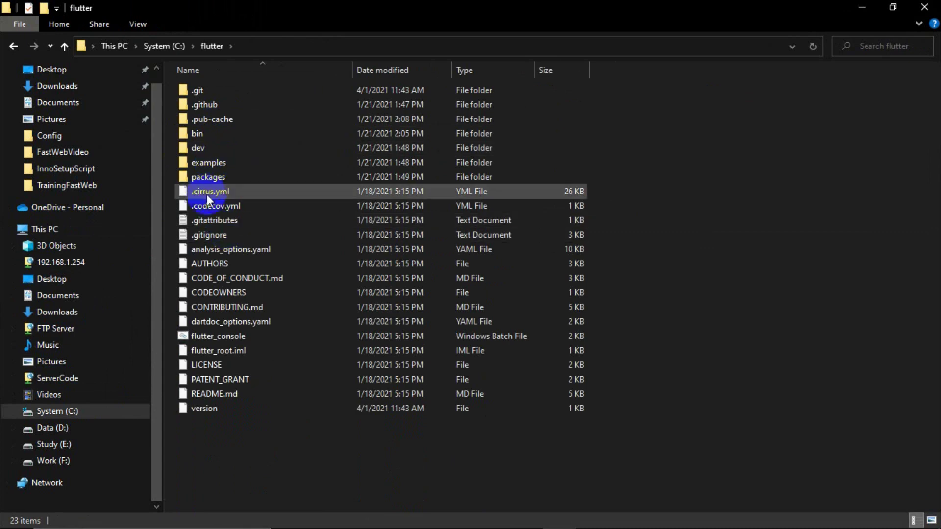
left_click(13, 46)
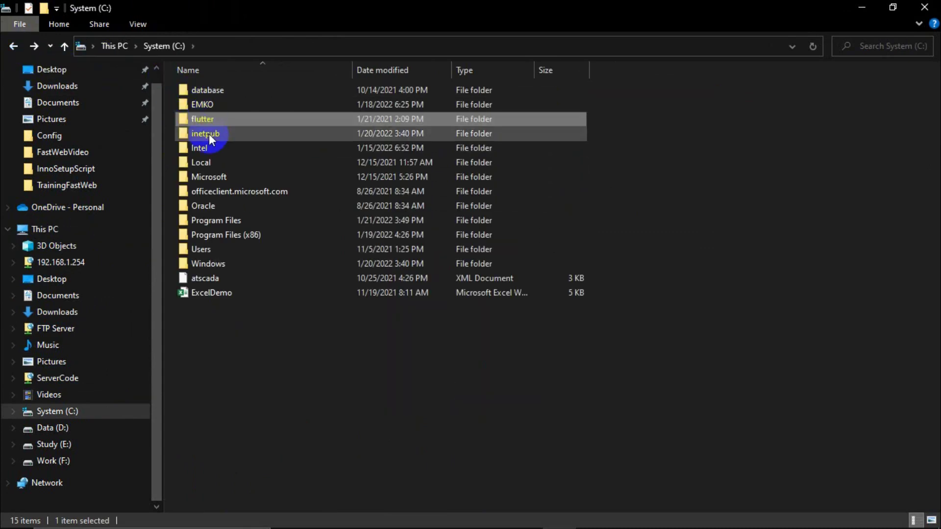
double_click(207, 135)
left_click(208, 162)
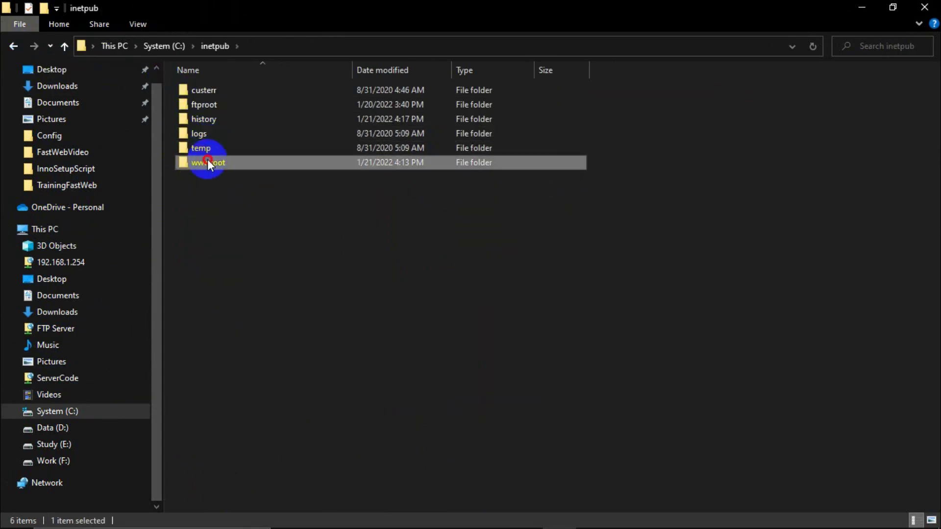
double_click(207, 161)
double_click(216, 105)
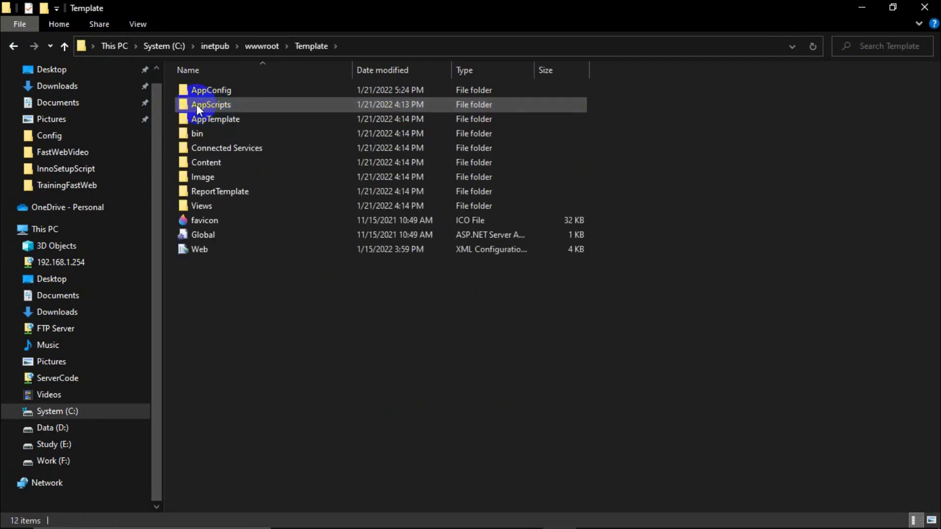
double_click(210, 90)
Paste ATSCADAWebConfig there, replacing the existing file and granting administrator permission.
left_click(230, 93)
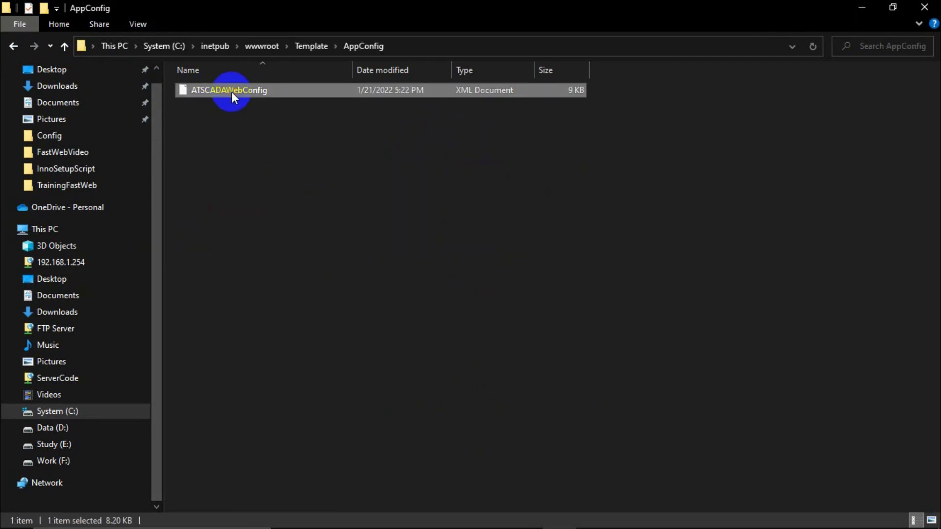
key("ctrl+v")
left_click(409, 180)
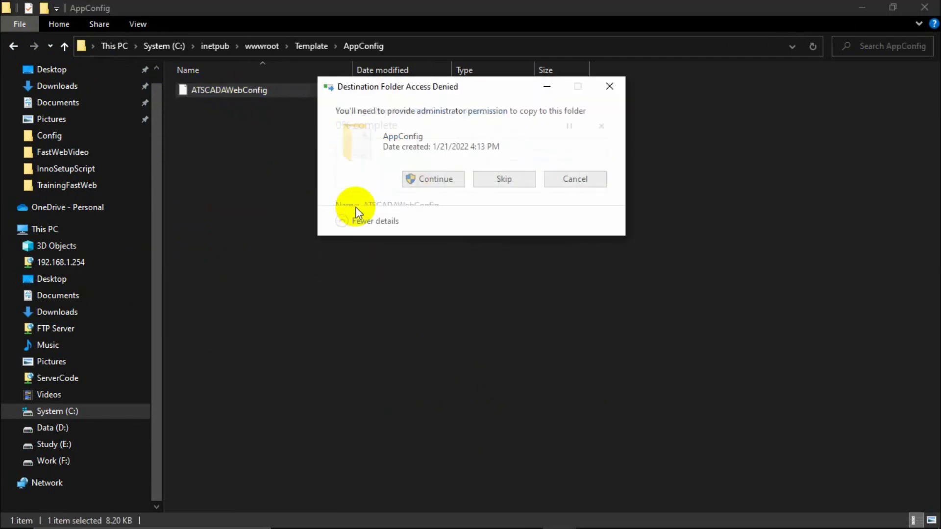
left_click(435, 179)
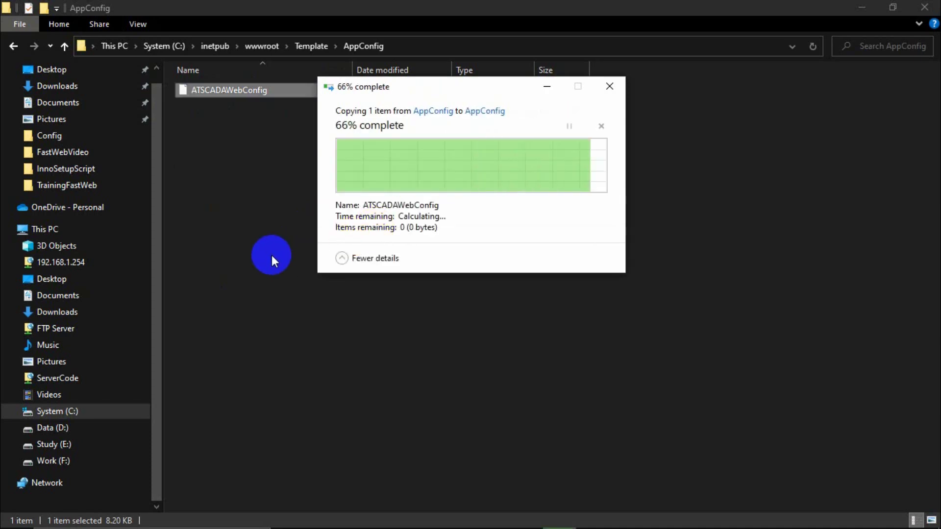
Back in Fast Web Designer, review the Status and Value cards and copy Status4.
left_click(525, 516)
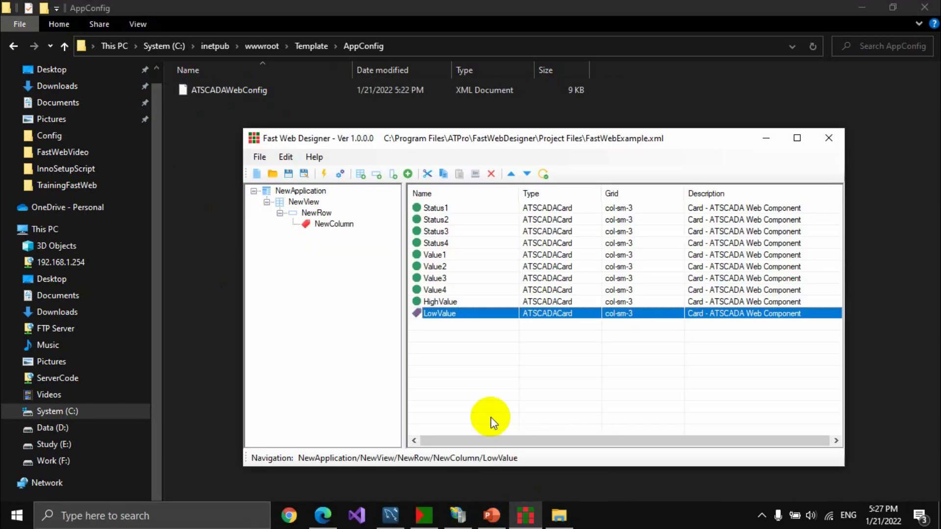
left_click(441, 218)
left_click(441, 266)
left_click(443, 304)
left_click(441, 278)
left_click(443, 243)
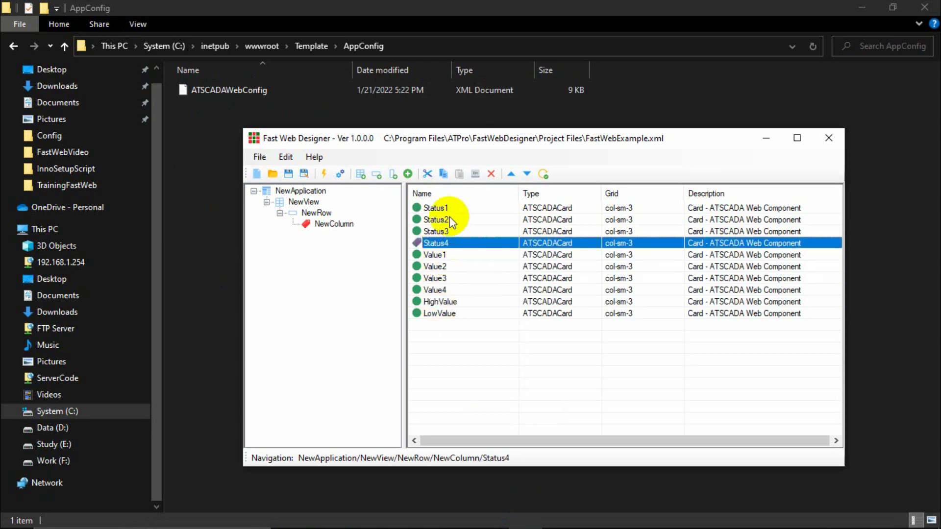
left_click(442, 233)
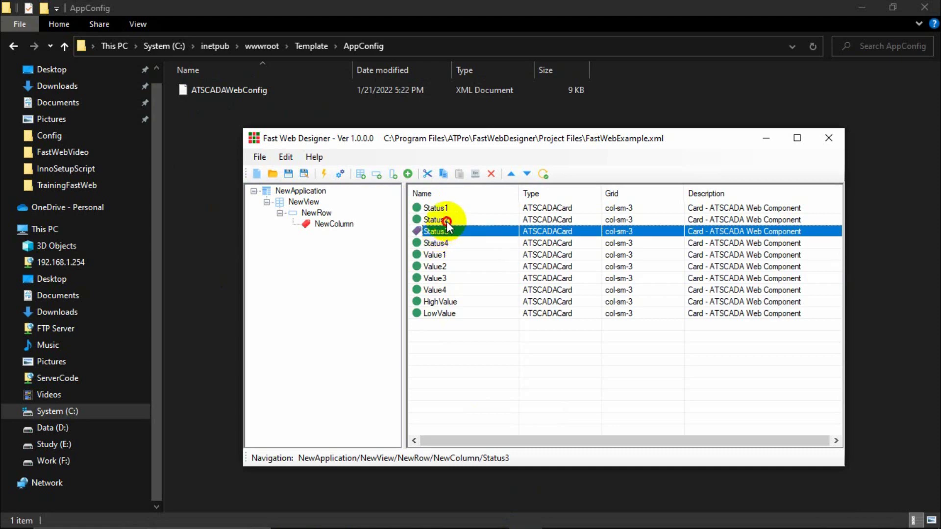
left_click(441, 220)
left_click(441, 208)
left_click(441, 219)
left_click(442, 232)
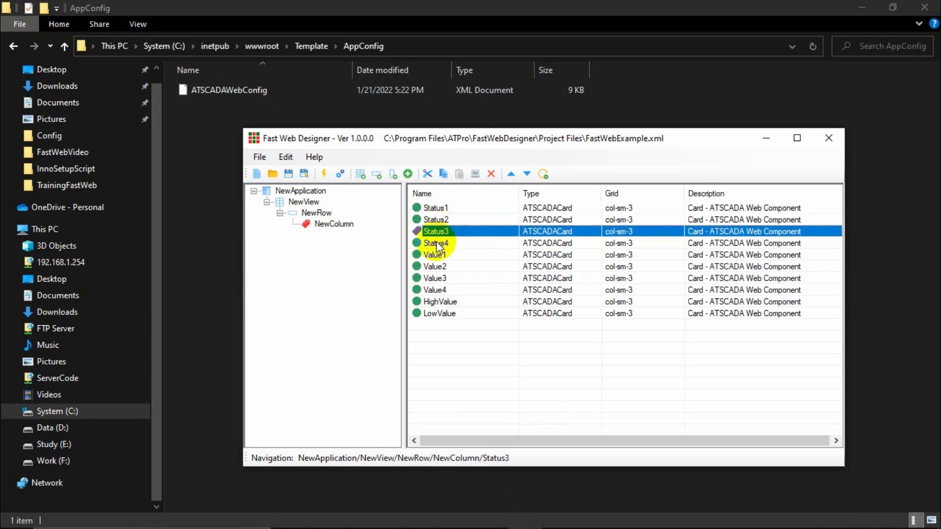
left_click(441, 244)
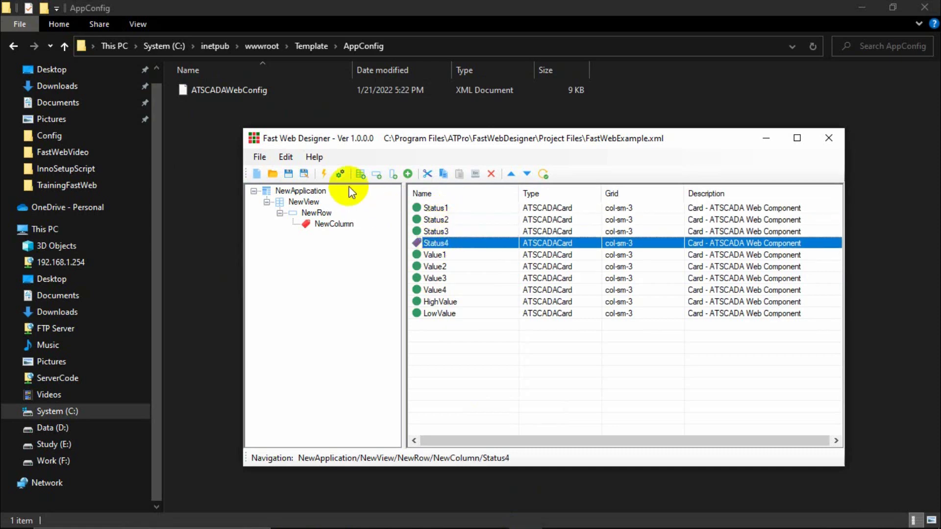
left_click(443, 176)
Select the LowValue card and copy it from its right-click menu.
left_click(438, 313)
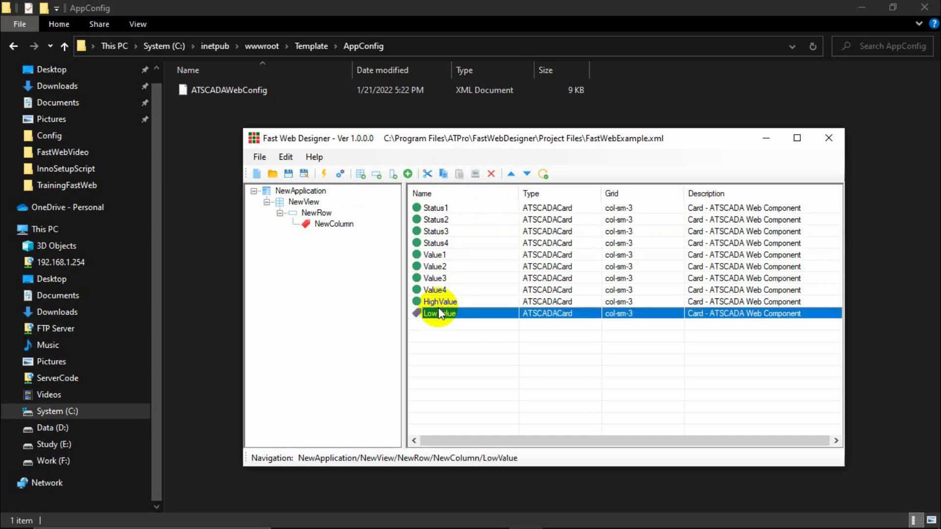
left_click(445, 301)
left_click(443, 311)
left_click(445, 301)
left_click(443, 311)
left_click(442, 305)
left_click(441, 313)
right_click(440, 313)
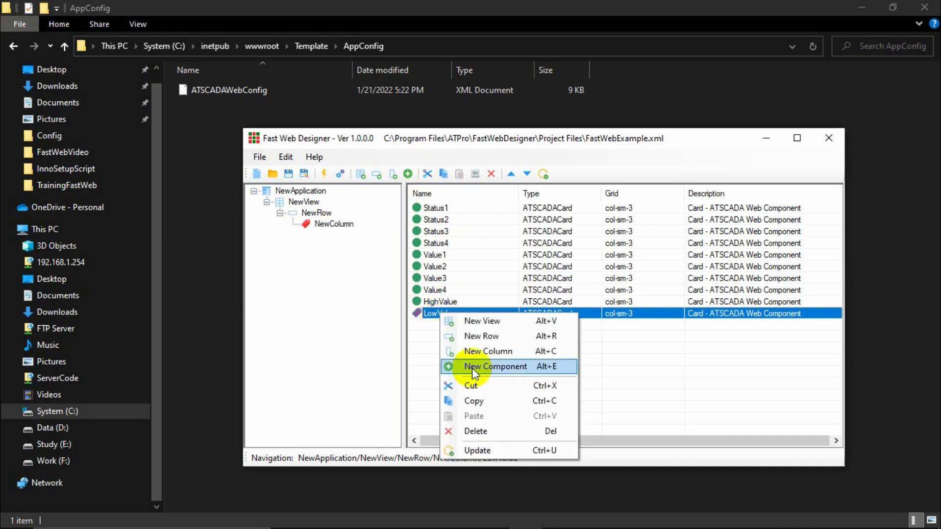
left_click(474, 402)
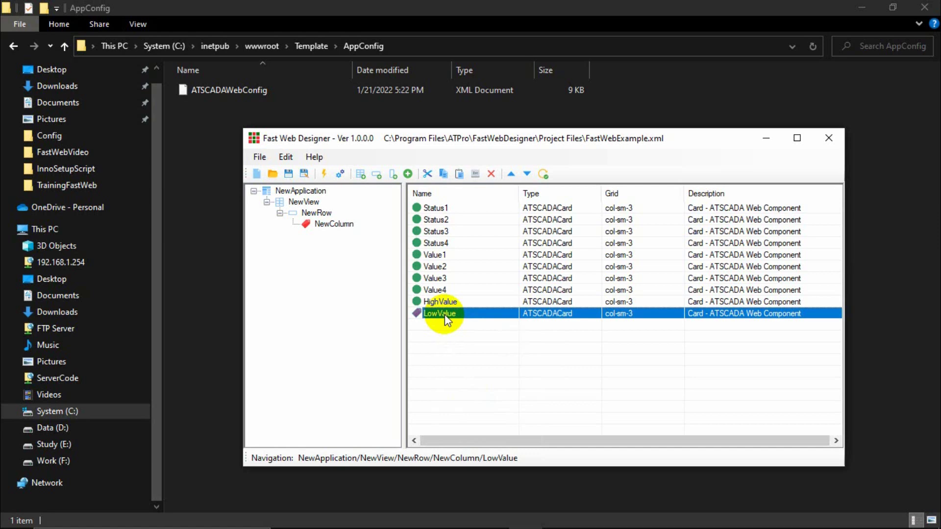
Check the file actions menu, then reselect LowValue and copy it again.
left_click(261, 157)
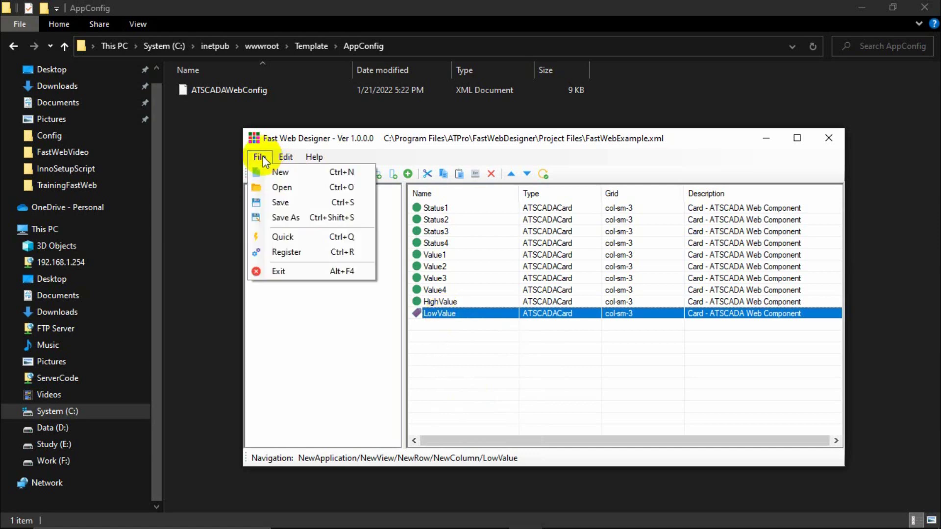
left_click(441, 312)
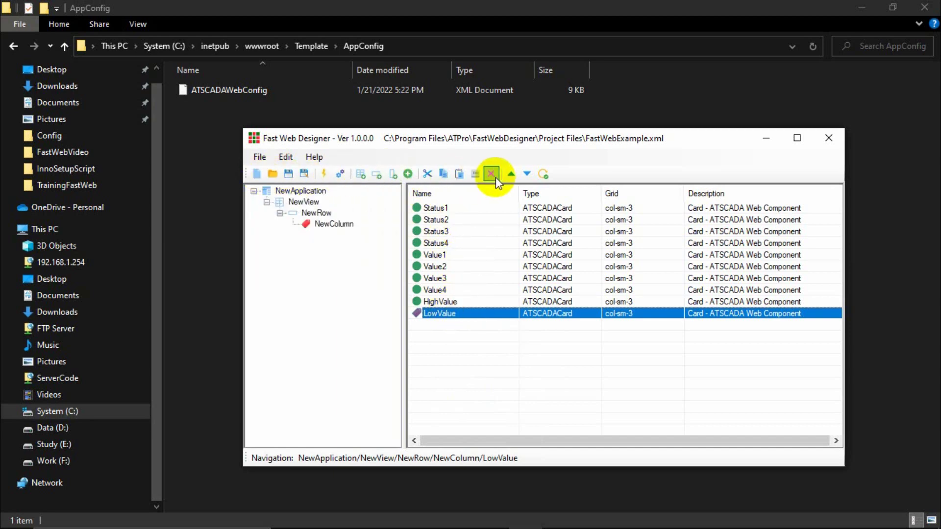
right_click(446, 314)
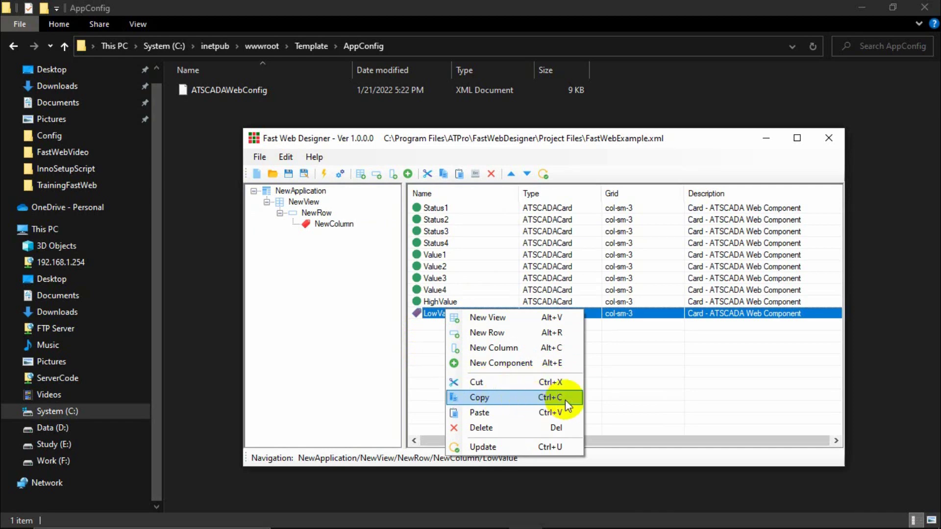
left_click(425, 337)
left_click(444, 314)
left_click(446, 301)
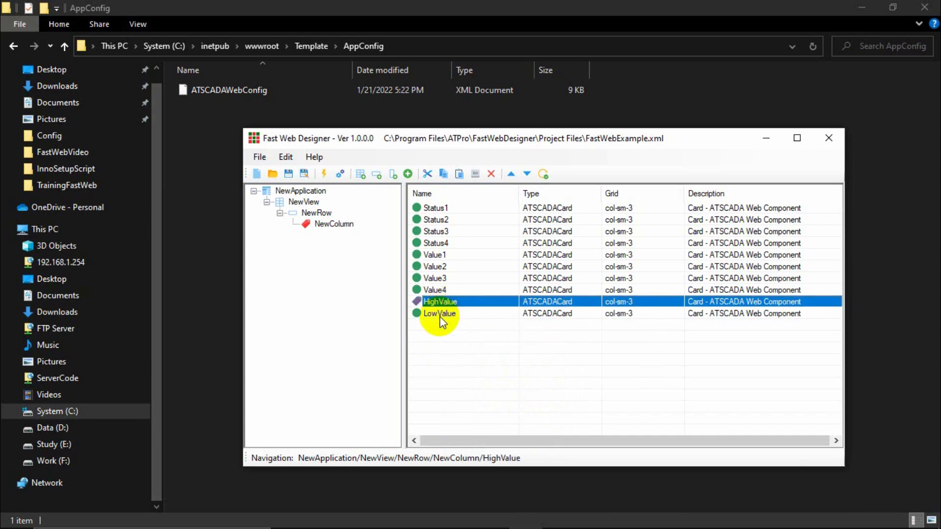
left_click(439, 316)
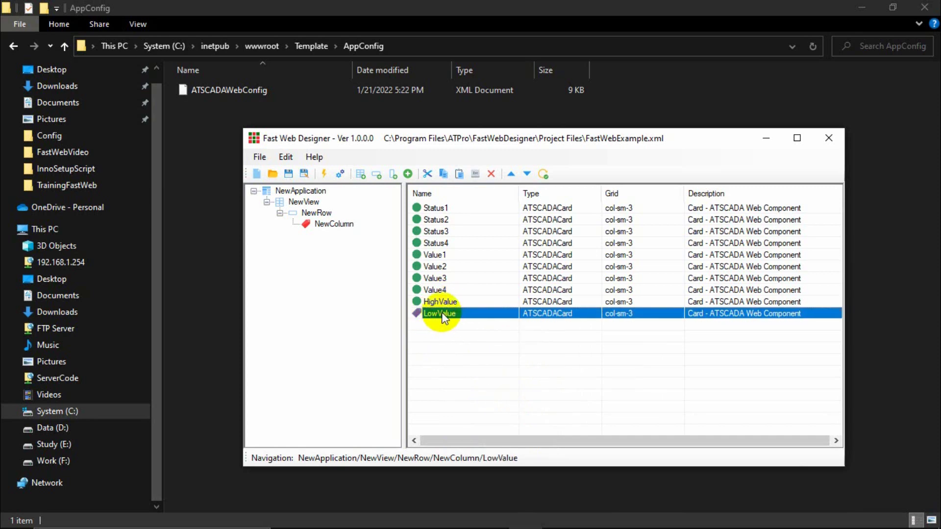
left_click(446, 324)
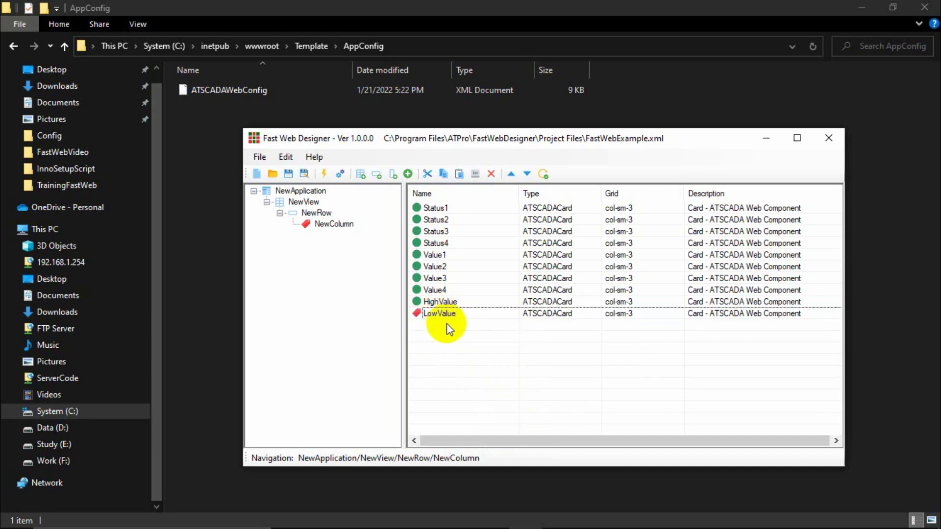
Paste four LowValue - Copy cards below LowValue and select the last one.
key("ctrl+v")
key("ctrl+v")
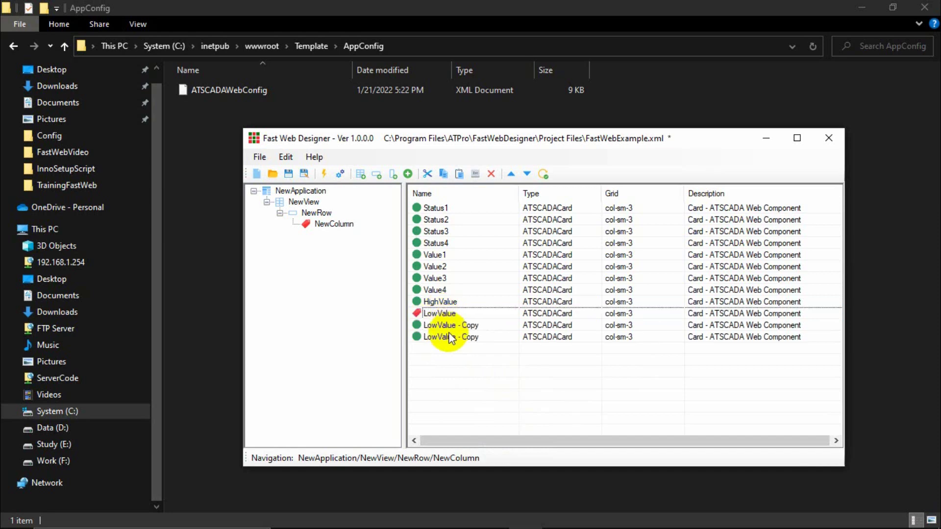
key("ctrl+v")
key("ctrl+v")
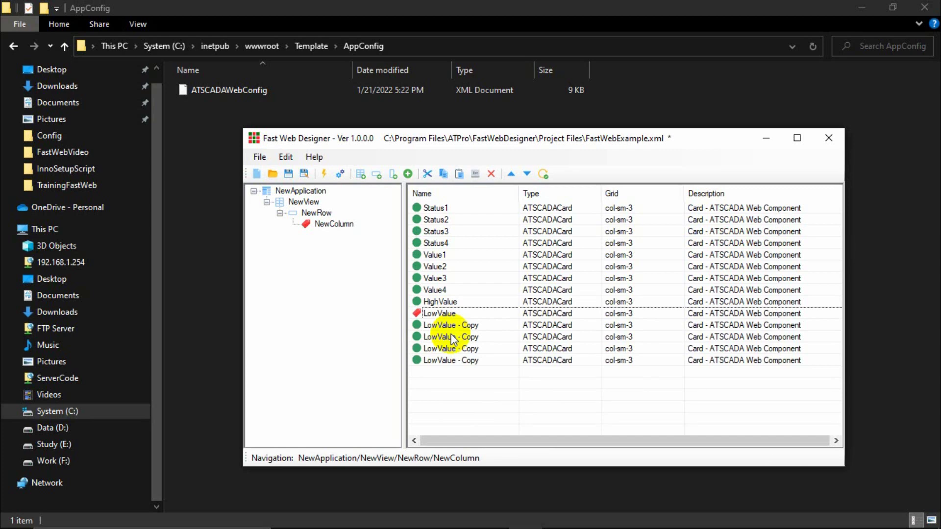
left_click(463, 361)
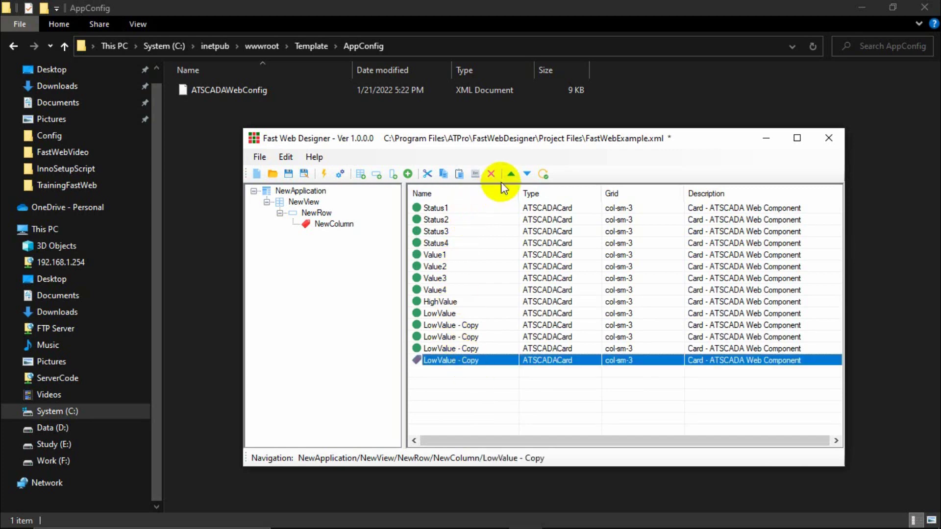
Delete the last two LowValue - Copy cards, confirming each with OK.
right_click(462, 358)
left_click(496, 474)
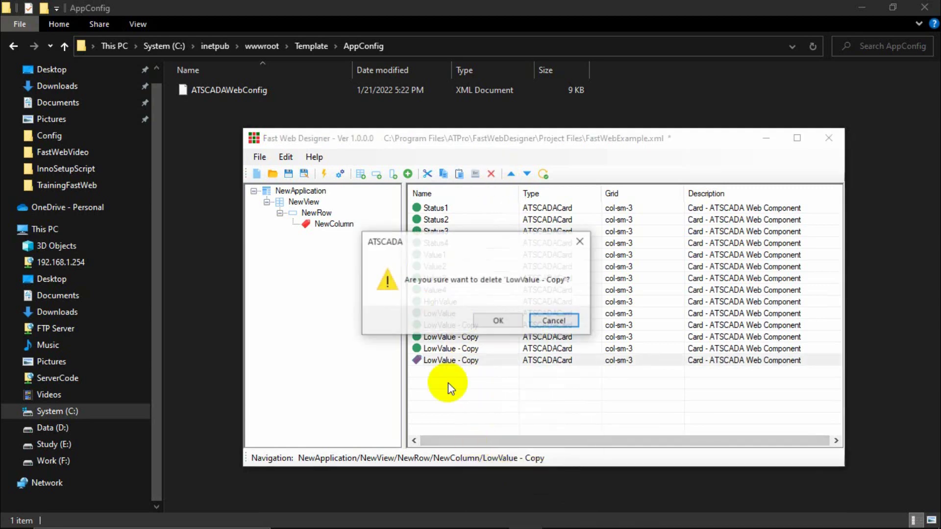
left_click(498, 323)
left_click(444, 349)
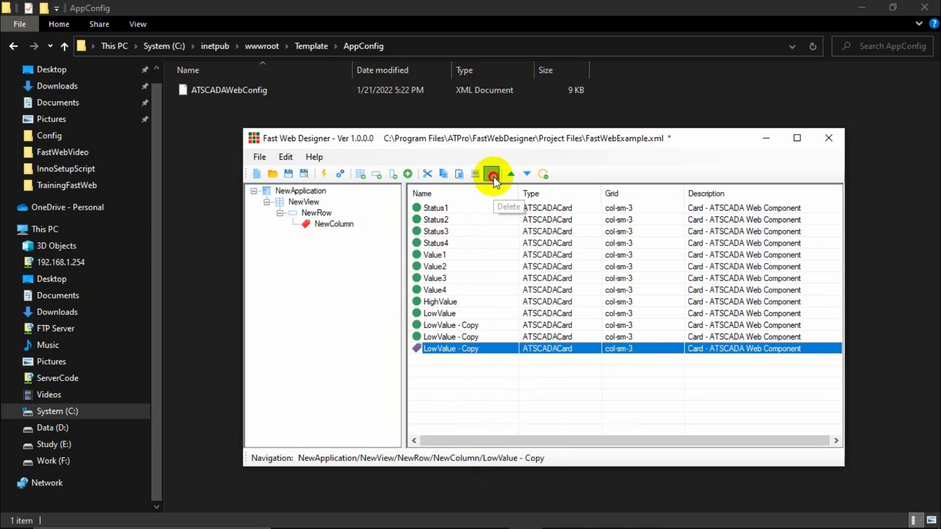
left_click(493, 177)
left_click(497, 323)
Delete the remaining two LowValue - Copy cards with the Del key and context menu.
left_click(473, 338)
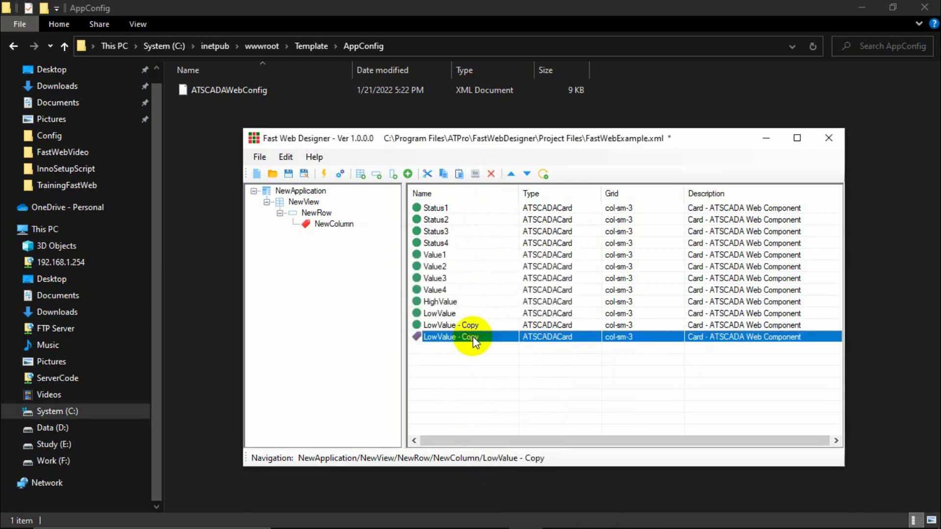
right_click(473, 339)
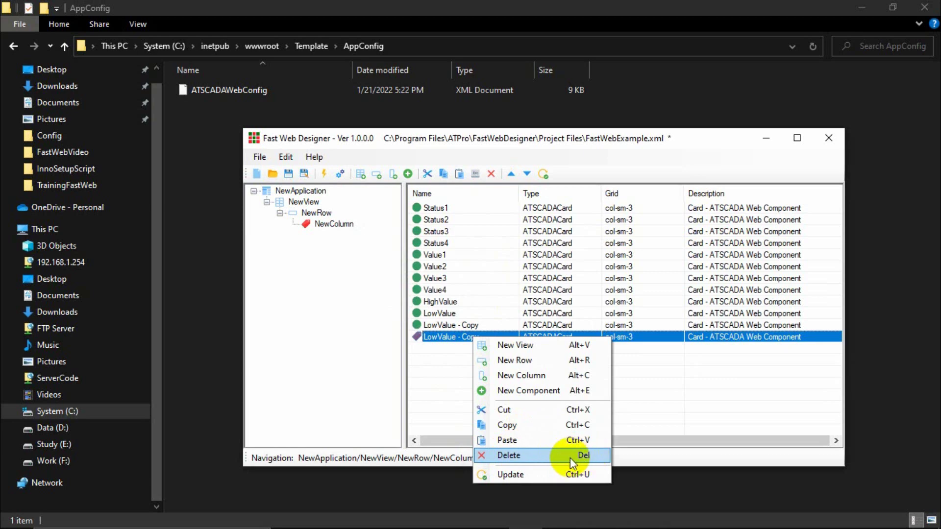
left_click(402, 349)
left_click(441, 338)
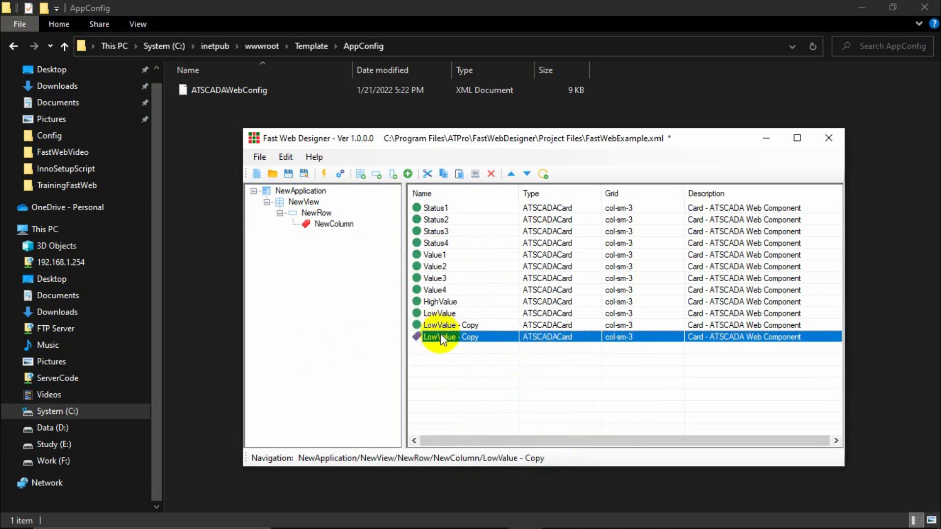
key("Delete")
left_click(498, 319)
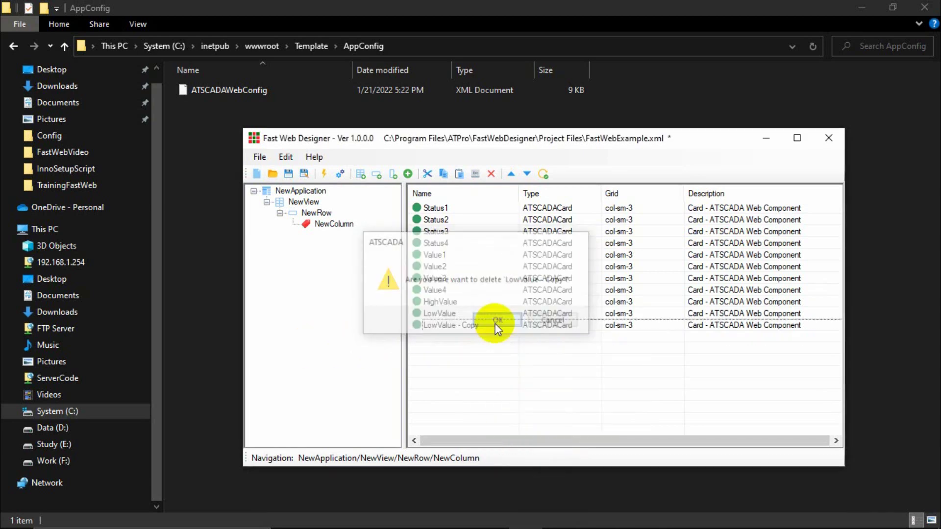
left_click(466, 326)
right_click(468, 328)
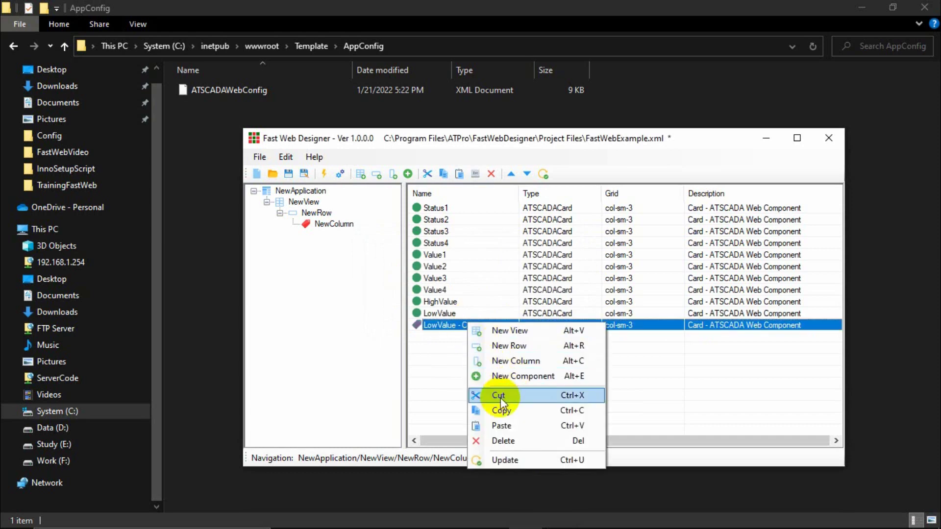
left_click(503, 441)
left_click(498, 321)
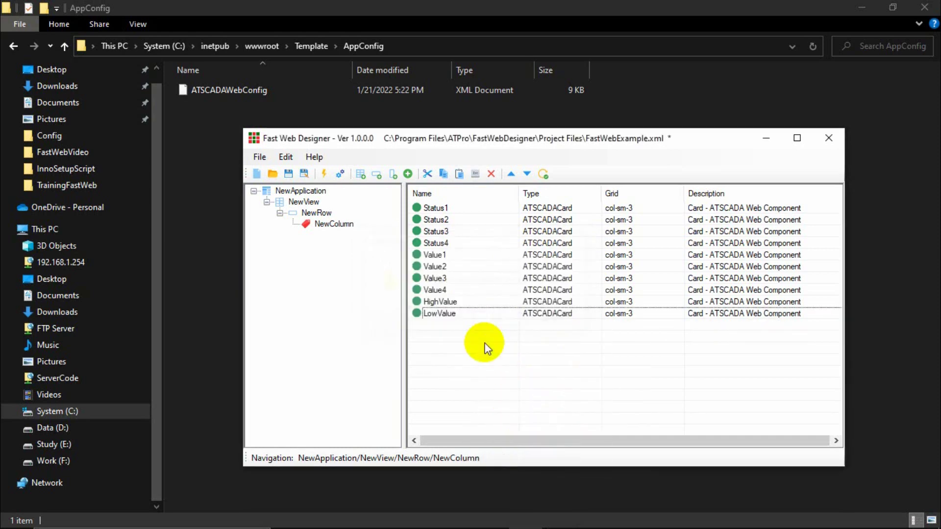
Review the remaining ten cards: LowValue, HighValue, Value1, Status1, Status2, Value2.
left_click(445, 312)
left_click(445, 304)
left_click(440, 309)
left_click(440, 304)
left_click(437, 255)
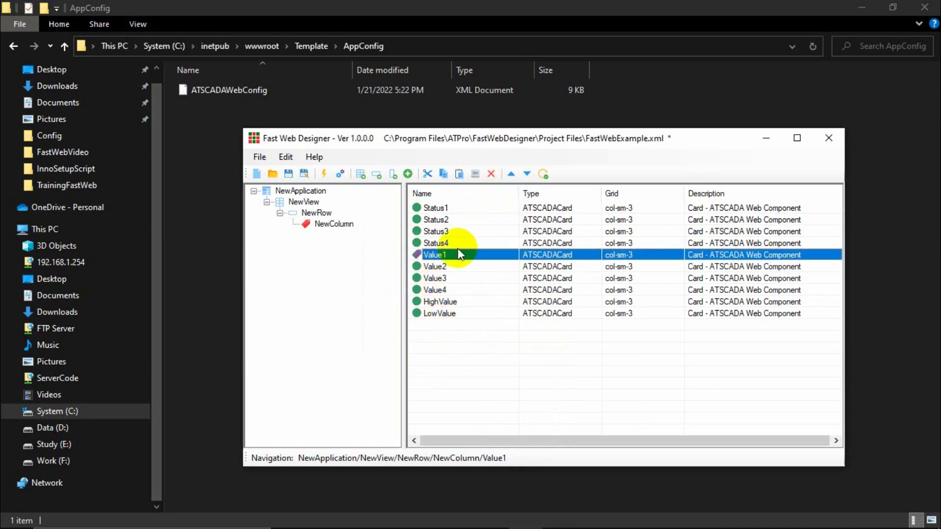
left_click(435, 207)
left_click(436, 219)
left_click(435, 266)
Move the Value1 card up four places to the top of the list.
left_click(435, 255)
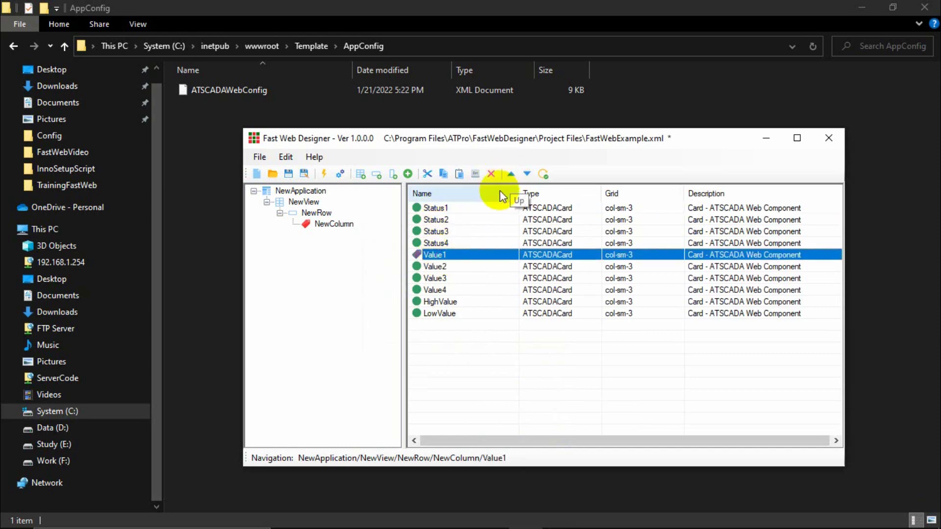
right_click(434, 255)
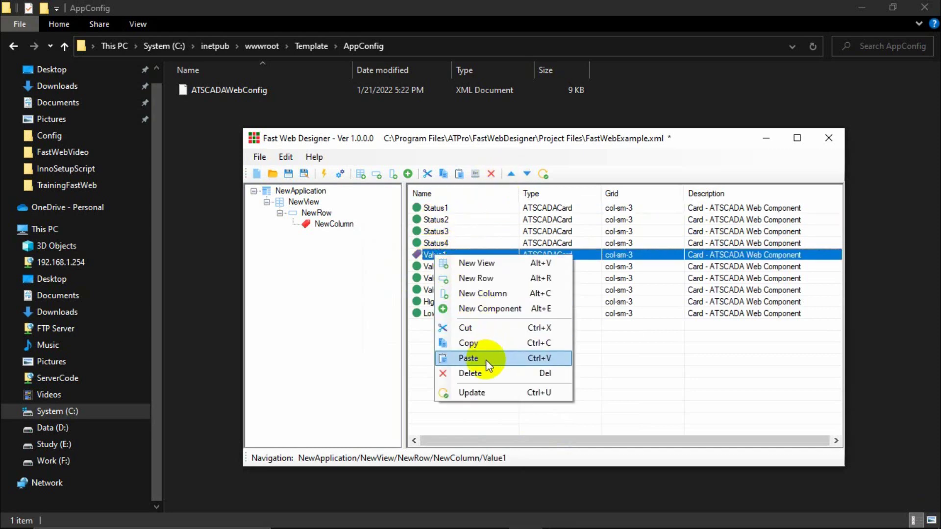
key("Escape")
left_click(286, 157)
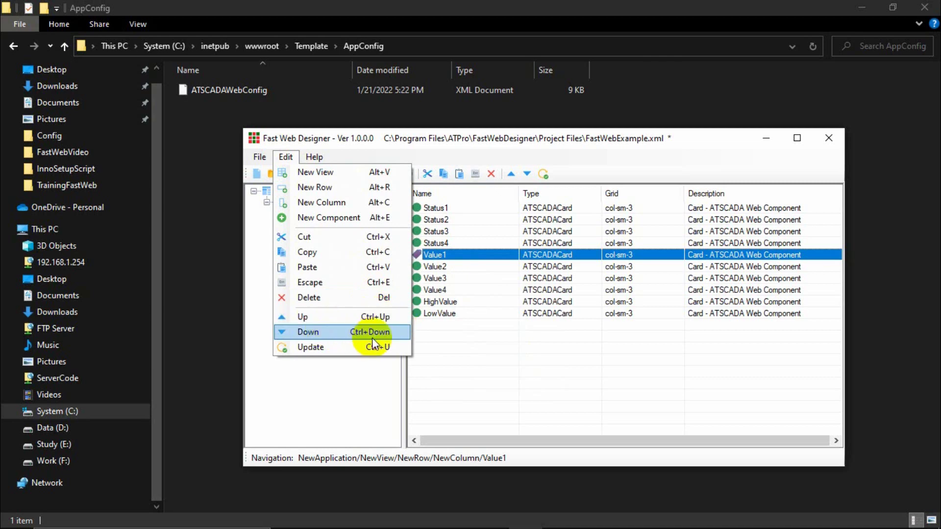
left_click(444, 289)
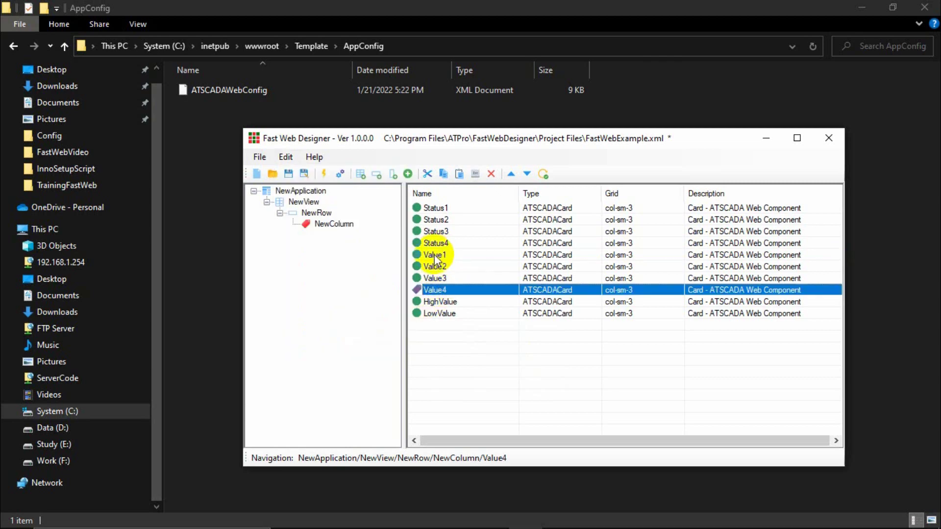
left_click(434, 255)
left_click(508, 174)
left_click(507, 173)
left_click(508, 173)
left_click(507, 174)
Move Value2 and Value3 up so they sit directly under Value1.
left_click(431, 266)
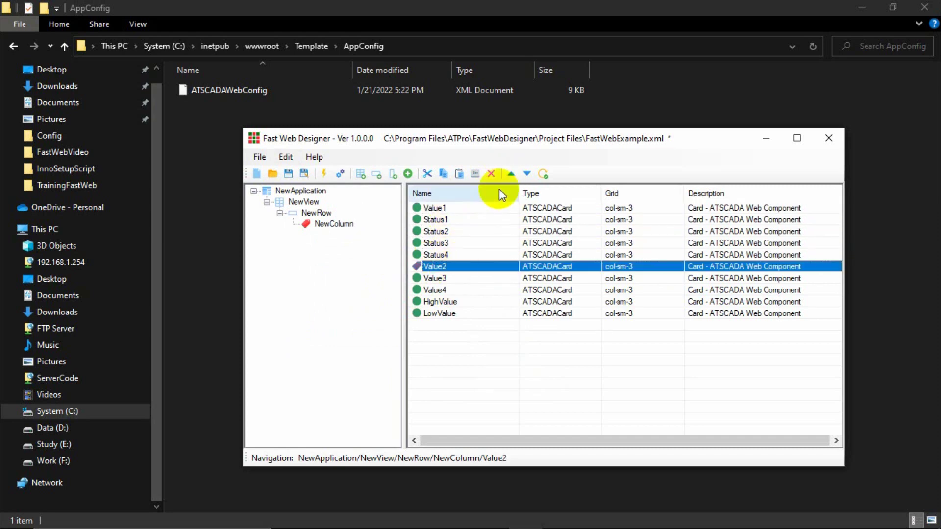
left_click(510, 174)
left_click(510, 174)
left_click(509, 173)
left_click(510, 173)
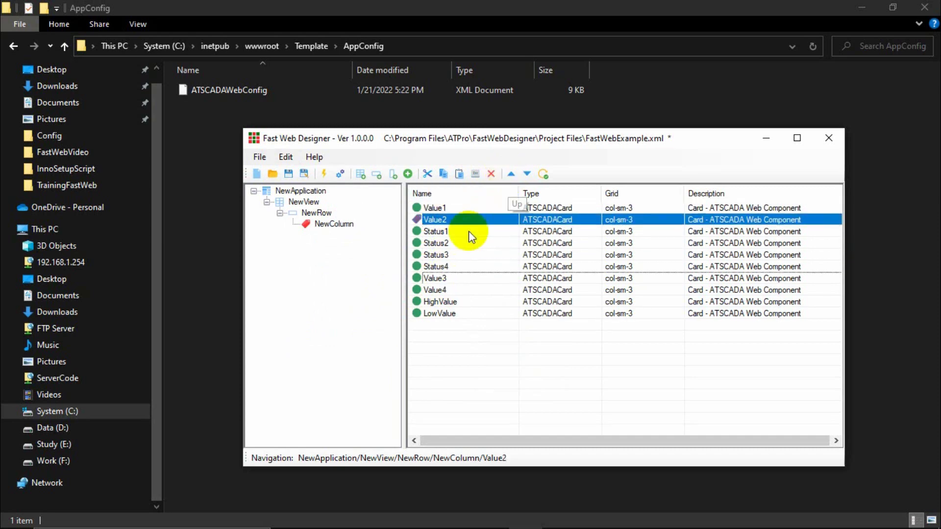
left_click(438, 278)
left_click(516, 177)
left_click(516, 177)
left_click(516, 177)
left_click(515, 178)
left_click(434, 290)
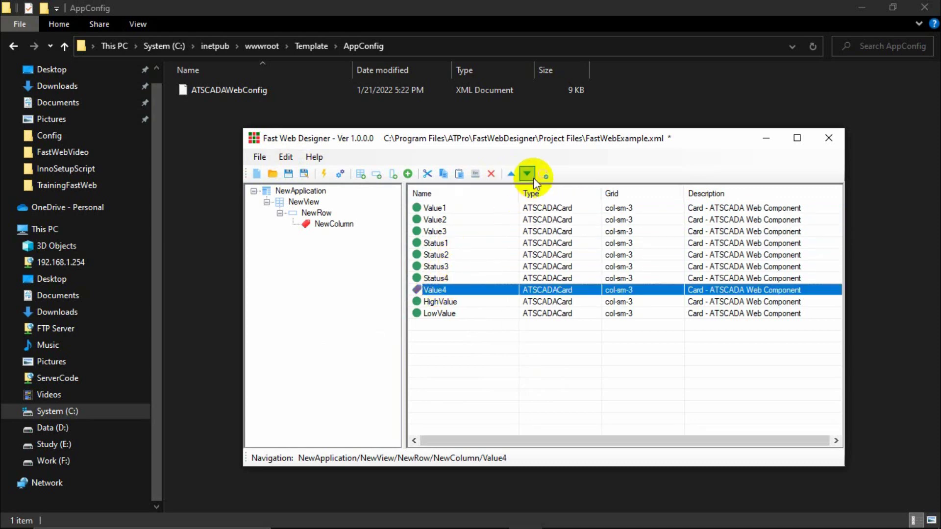
Move Value4 under Value3, giving the order Value1–4, Status1–4, HighValue, LowValue.
left_click(514, 174)
left_click(513, 175)
left_click(512, 174)
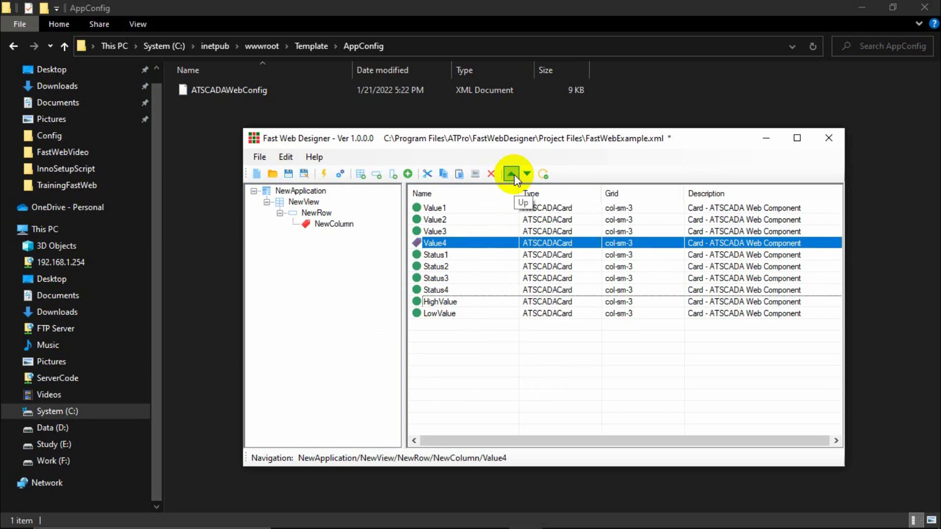
left_click_drag(439, 267, 443, 242)
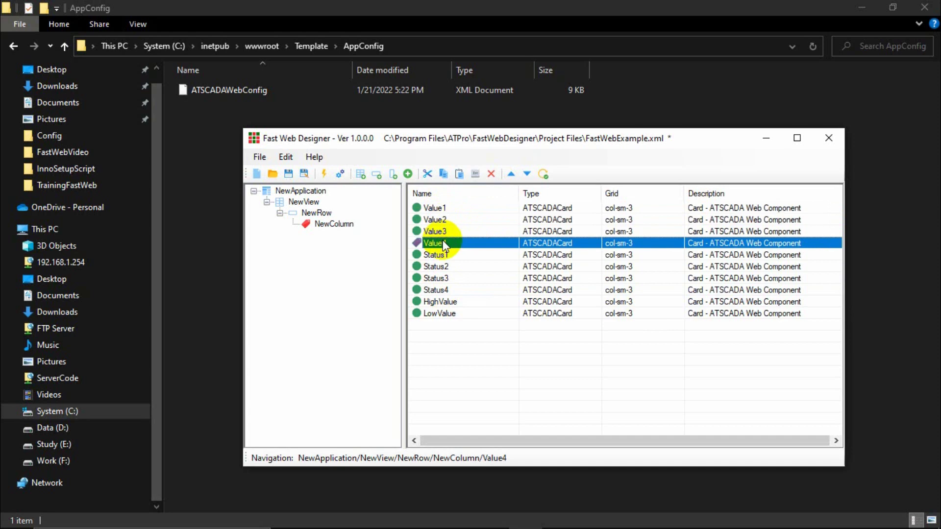
left_click(439, 278)
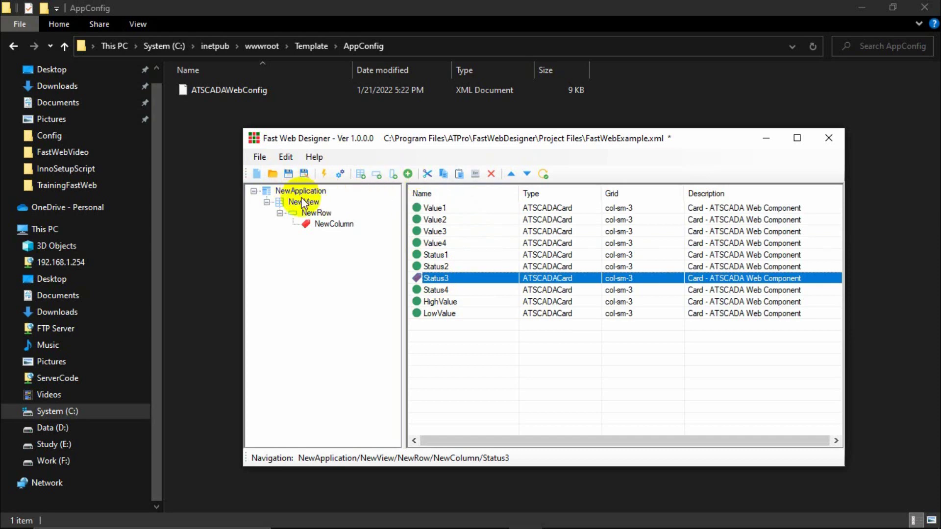
Expand the NewView tree, then duplicate NewRow and NewView with copy and paste.
left_click(335, 225)
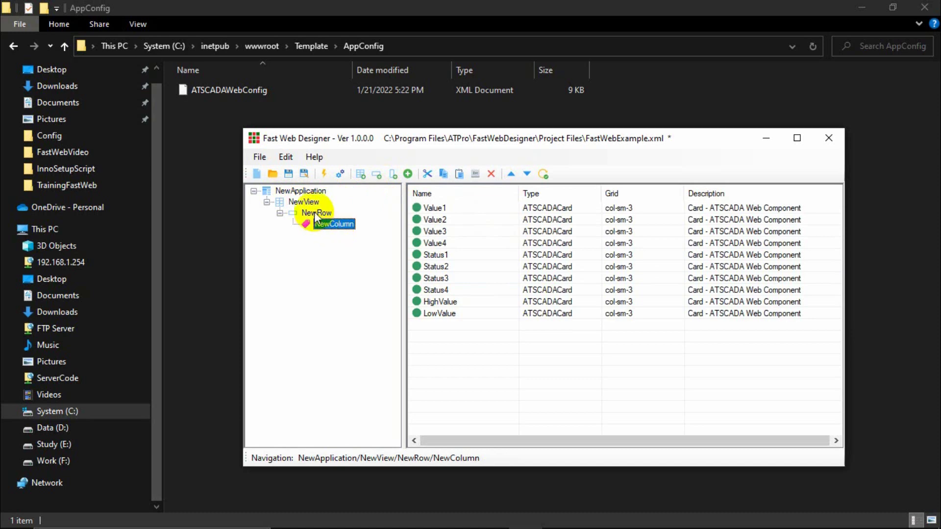
left_click(315, 214)
left_click(302, 202)
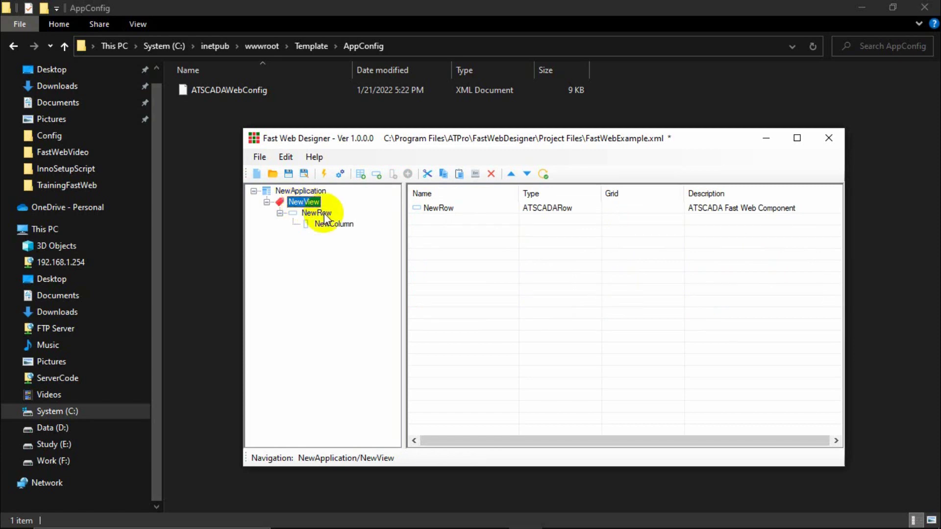
left_click(317, 213)
left_click(330, 223)
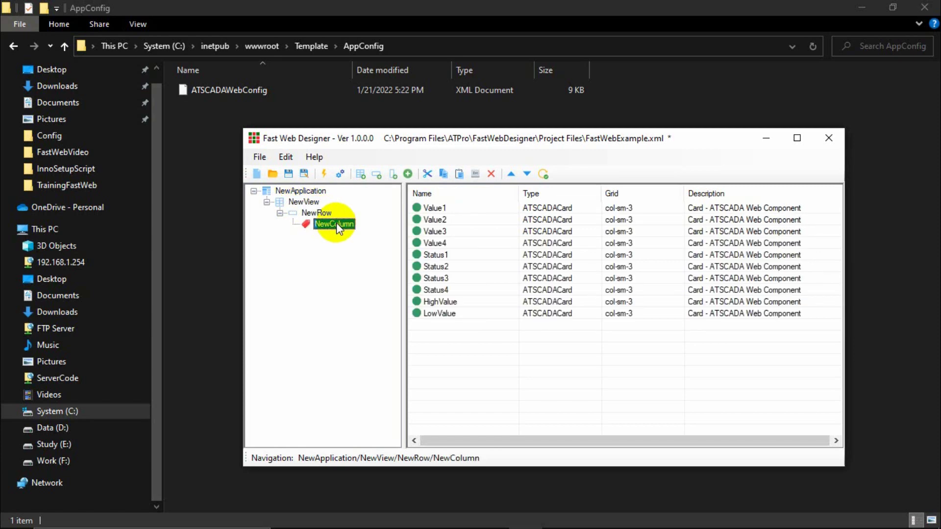
left_click(318, 215)
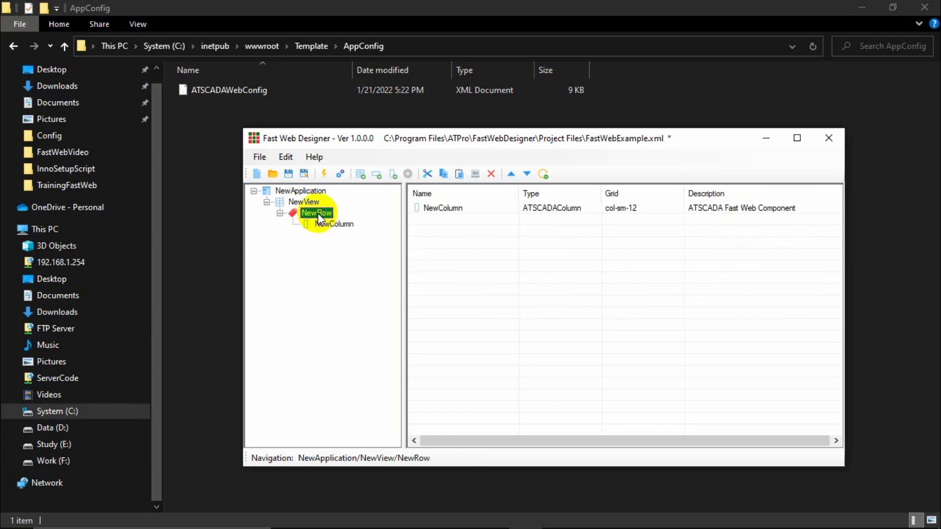
key("ctrl+c")
key("ctrl+v")
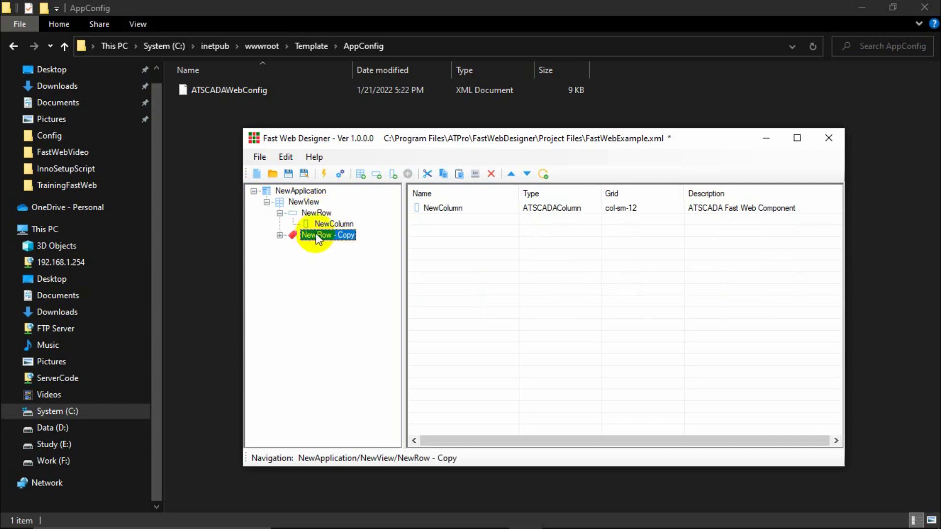
left_click(300, 203)
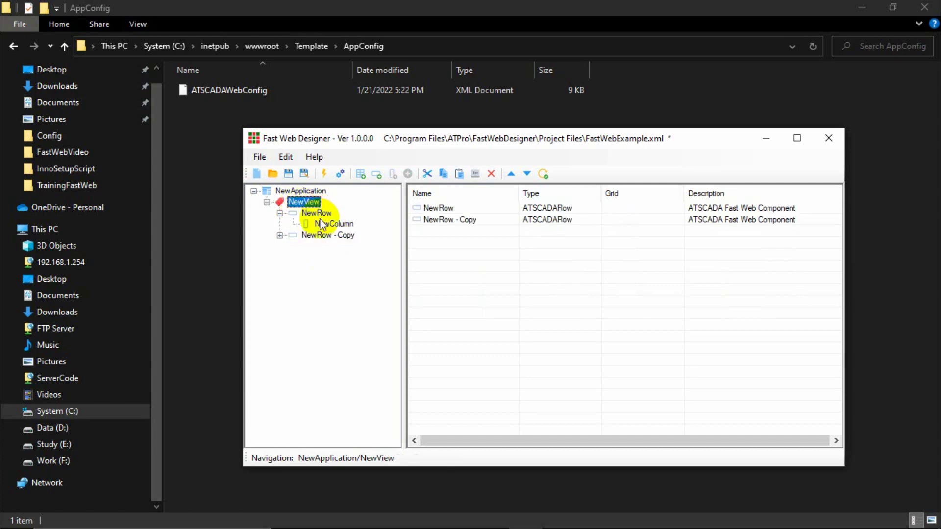
key("ctrl+c")
key("ctrl+v")
Inspect the copied view's rows and delete NewView - Copy, confirming with OK.
left_click(267, 246)
left_click(315, 258)
left_click(319, 269)
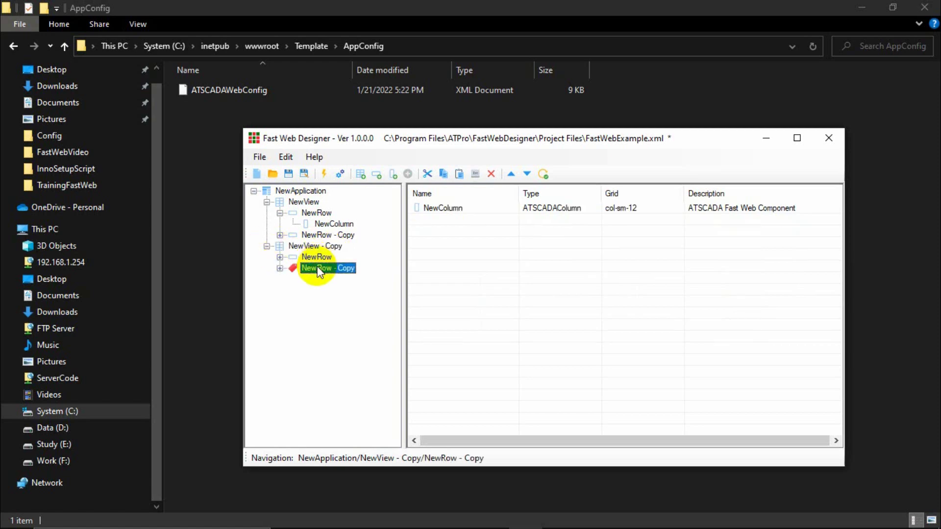
left_click(318, 258)
left_click(323, 236)
left_click(313, 246)
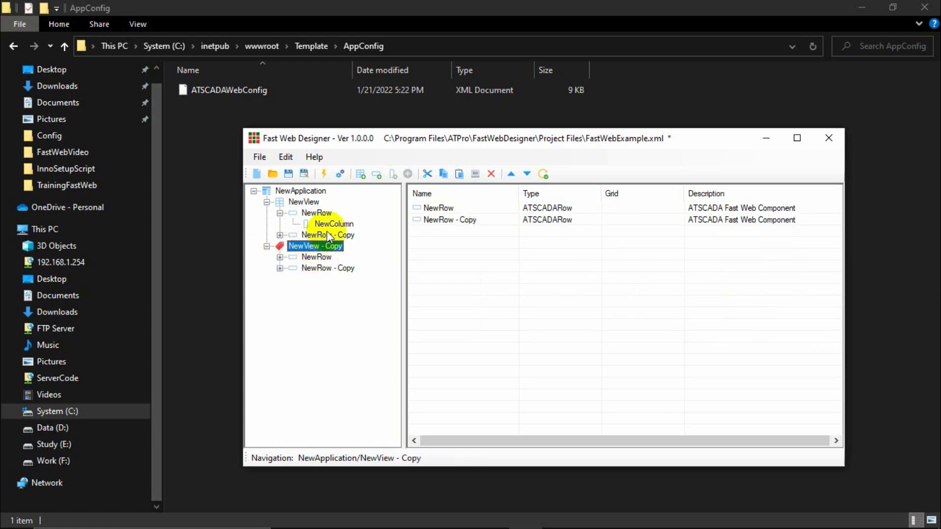
left_click(491, 174)
left_click(497, 319)
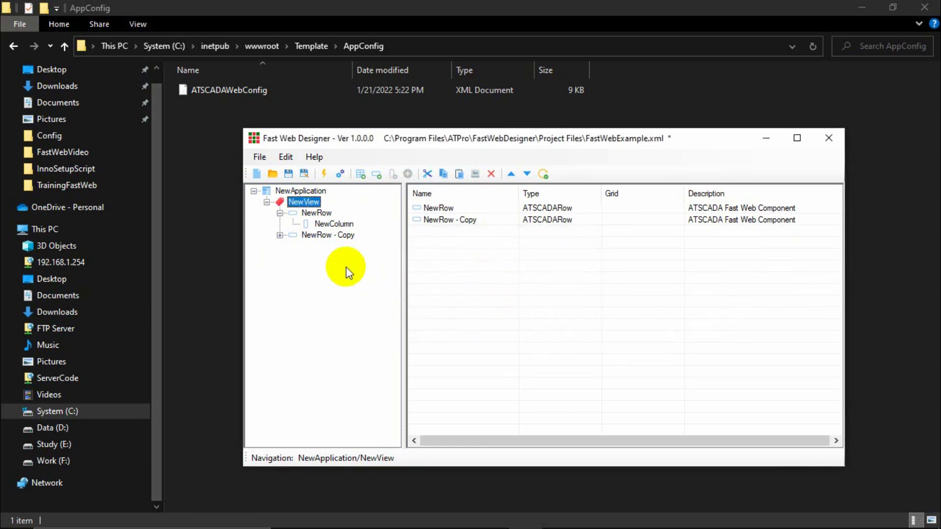
Delete the duplicate NewRow - Copy row, leaving NewColumn with its ten cards.
left_click(333, 237)
left_click(319, 214)
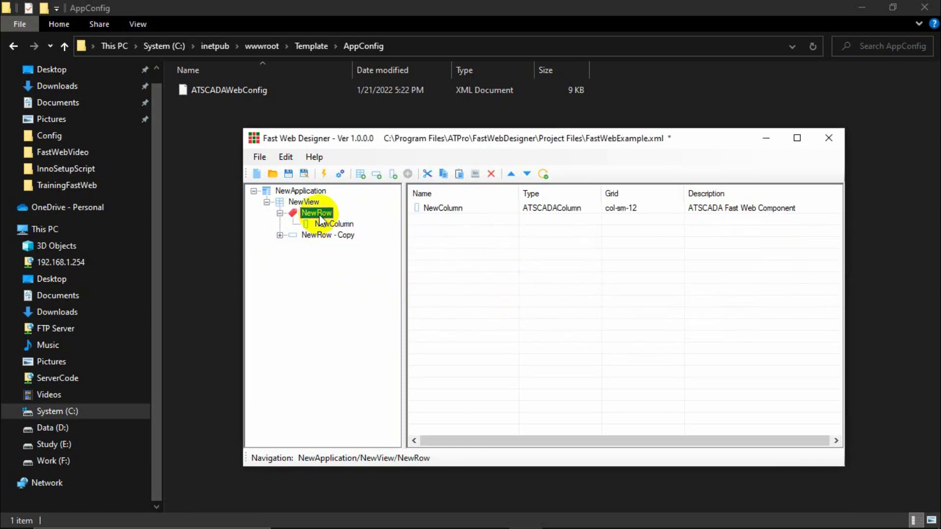
left_click(315, 236)
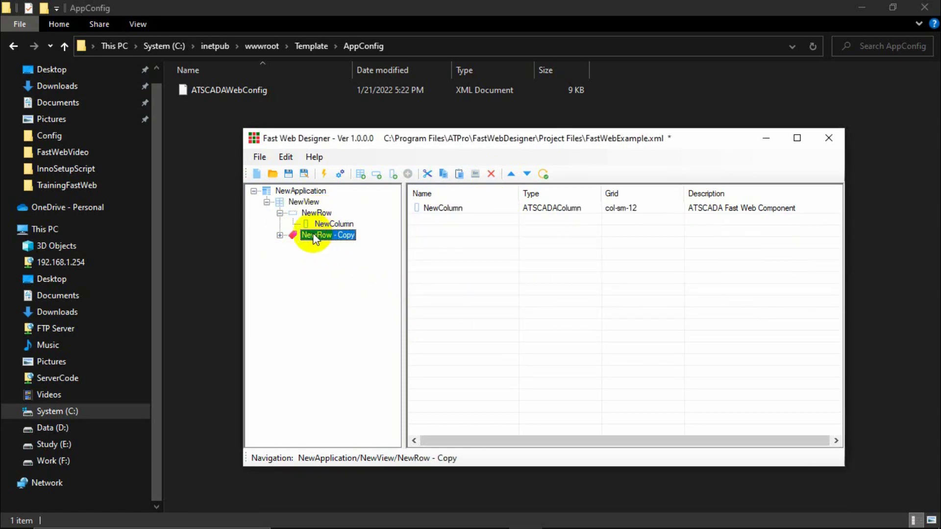
right_click(314, 238)
left_click(347, 352)
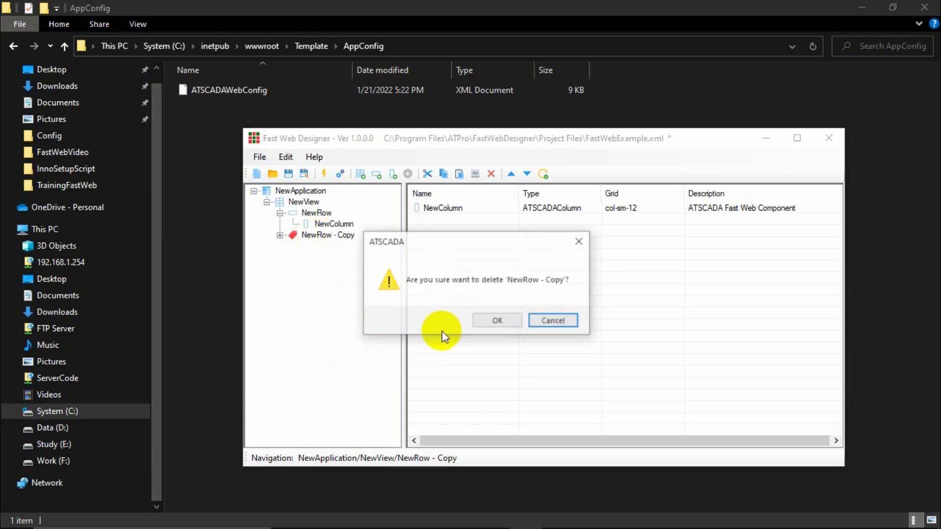
left_click(494, 322)
left_click(338, 225)
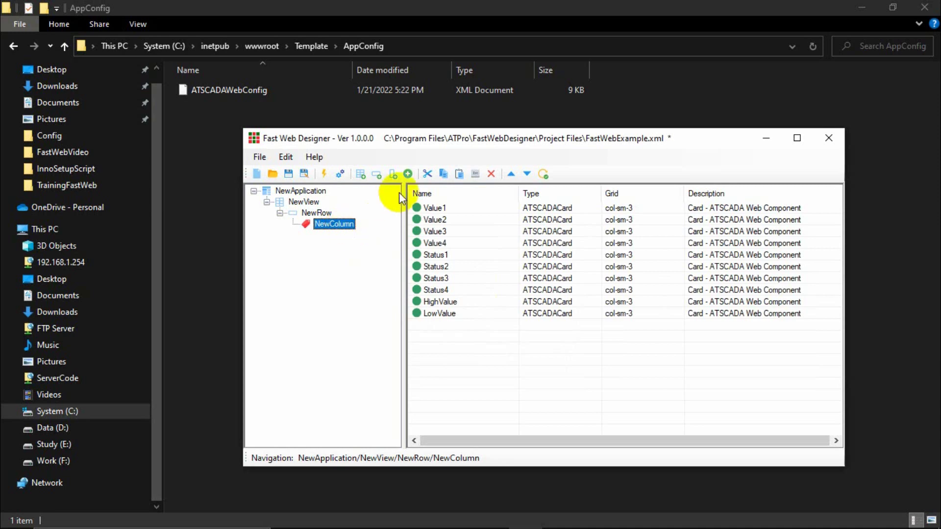
left_click(314, 213)
left_click(303, 191)
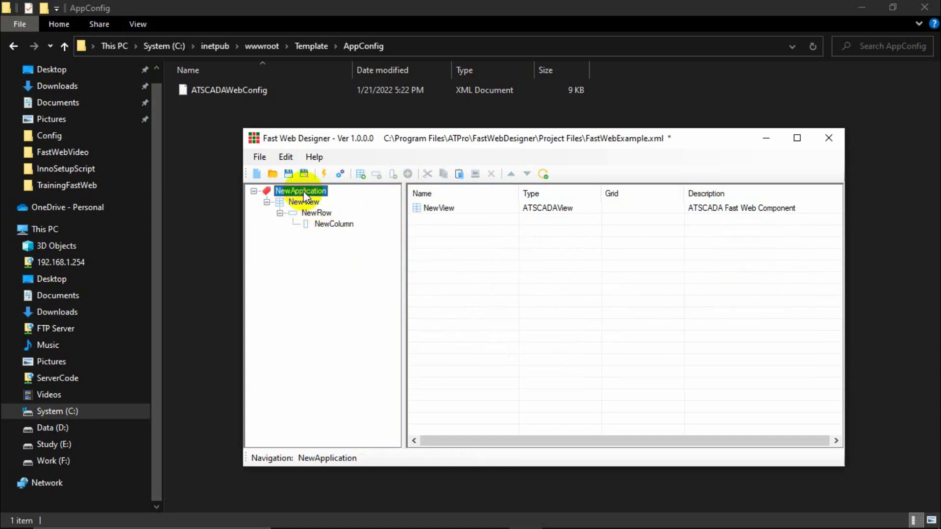
left_click(303, 202)
left_click(316, 212)
left_click(333, 223)
left_click(316, 213)
left_click(304, 202)
left_click(301, 191)
left_click(304, 202)
left_click(316, 214)
left_click(332, 224)
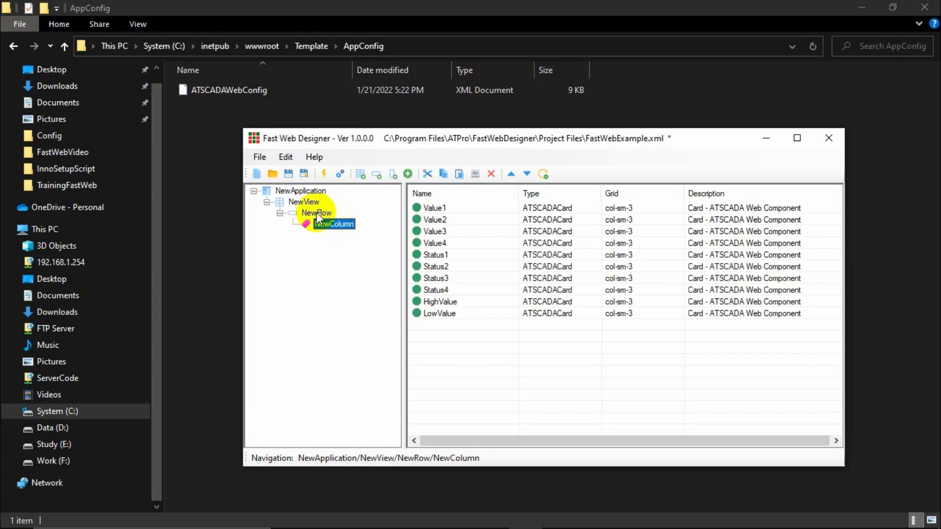
left_click(303, 202)
left_click(296, 191)
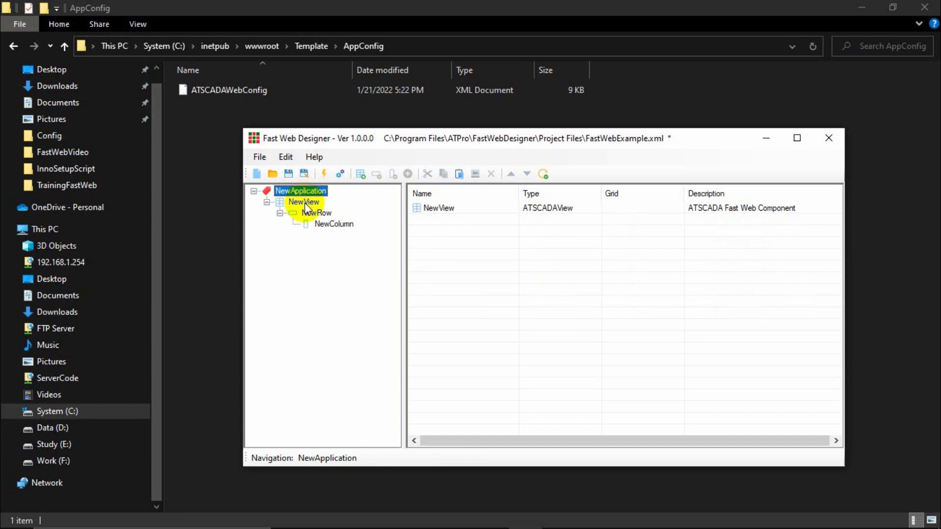
left_click(304, 202)
left_click(316, 213)
left_click(333, 223)
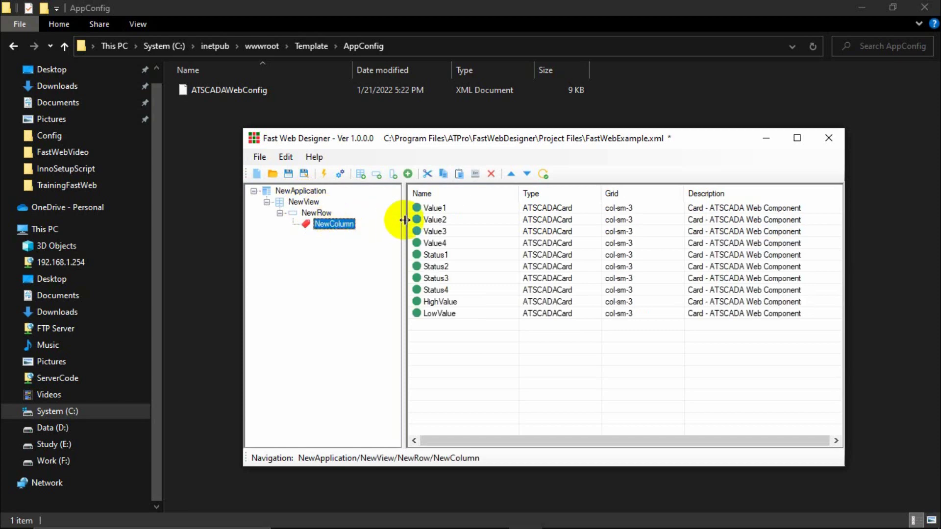
left_click(431, 208)
left_click(434, 231)
left_click(437, 255)
left_click(432, 302)
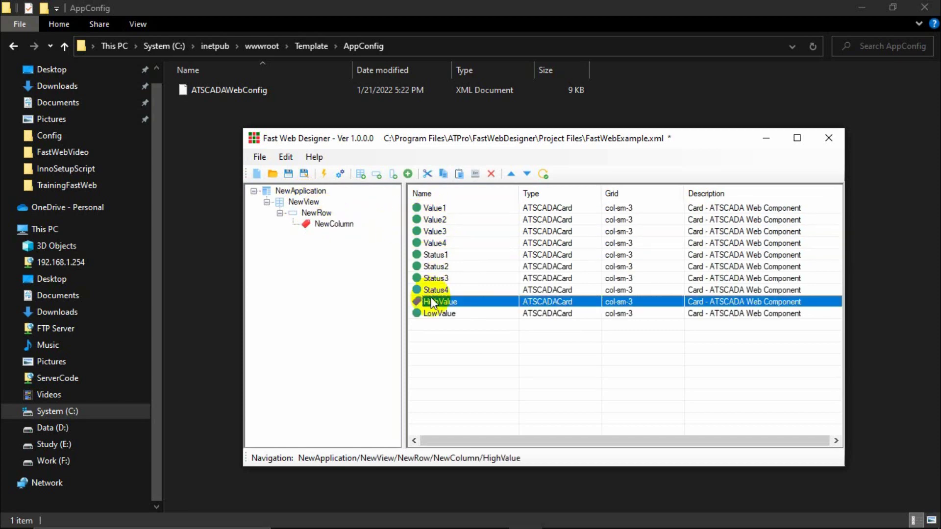
left_click(431, 313)
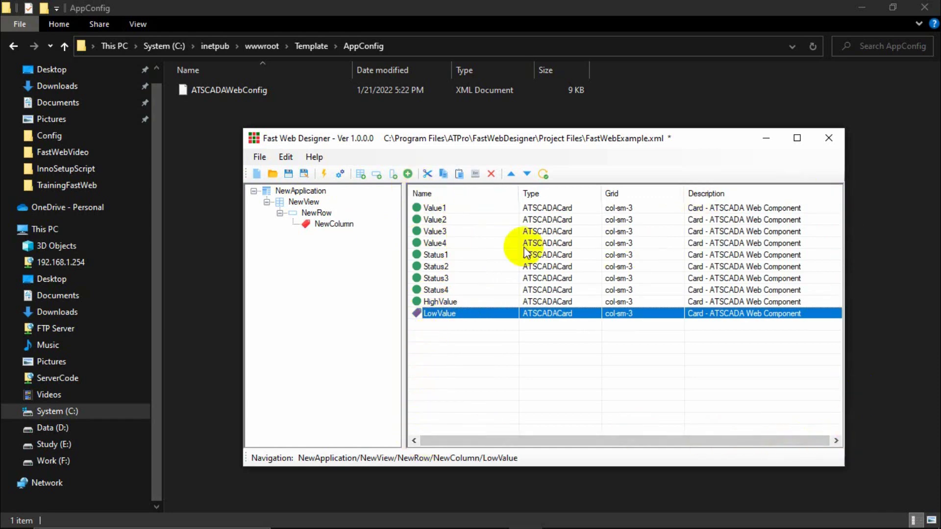
left_click(497, 242)
left_click(515, 222)
left_click(529, 232)
left_click(532, 243)
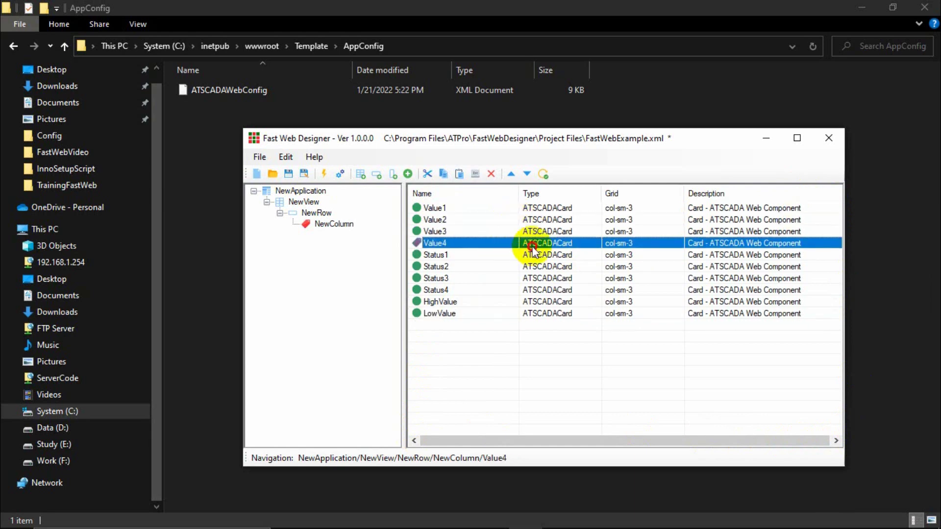
left_click(445, 314)
left_click(436, 289)
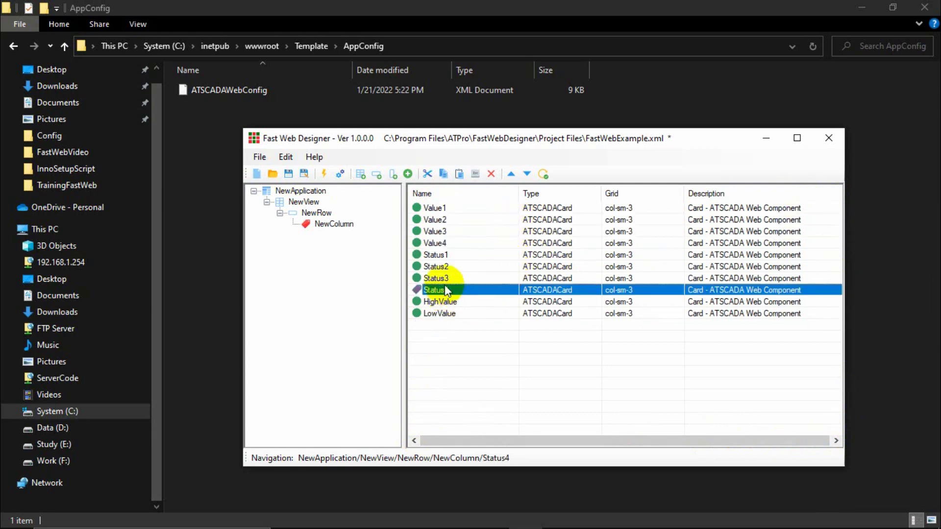
left_click(434, 277)
left_click(436, 265)
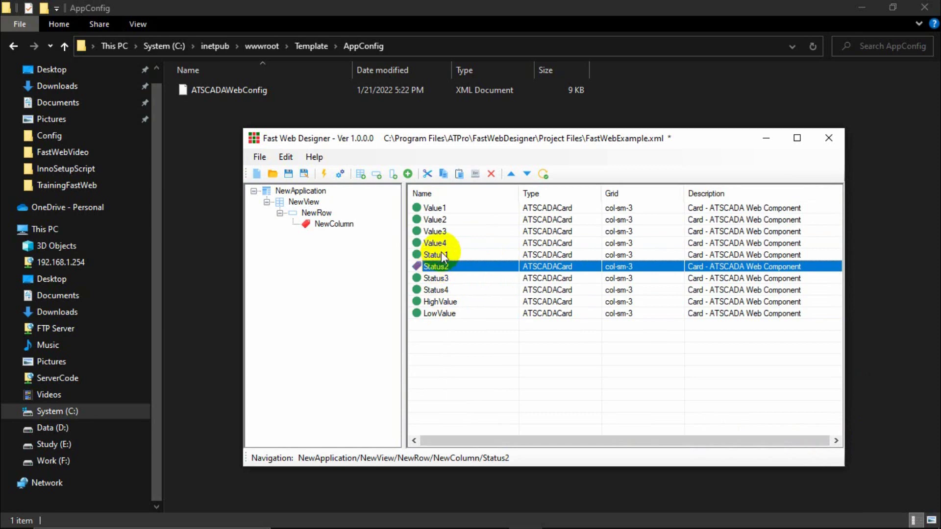
left_click(438, 253)
left_click(314, 213)
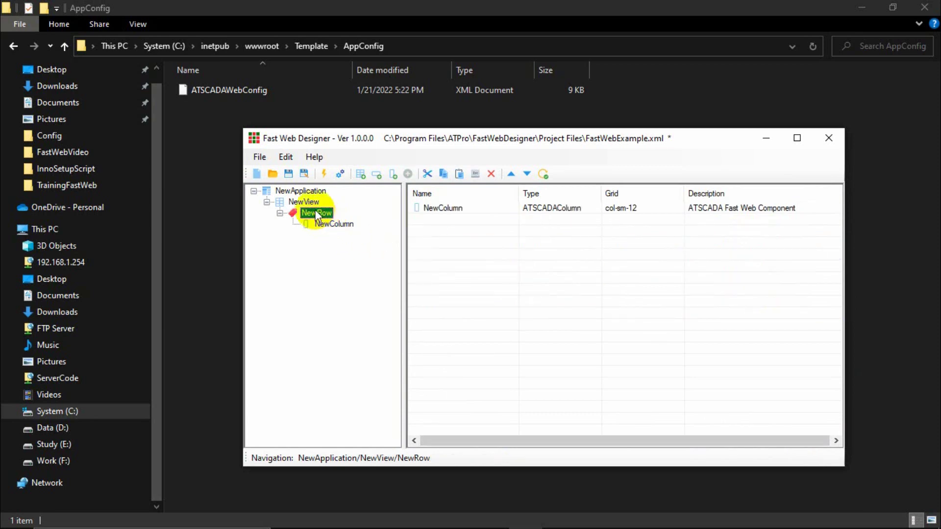
left_click(282, 191)
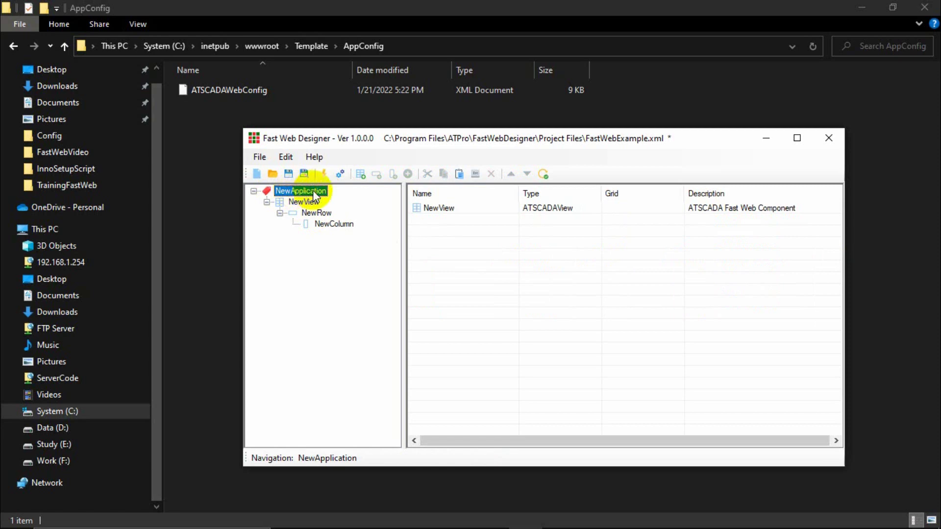
left_click(453, 209)
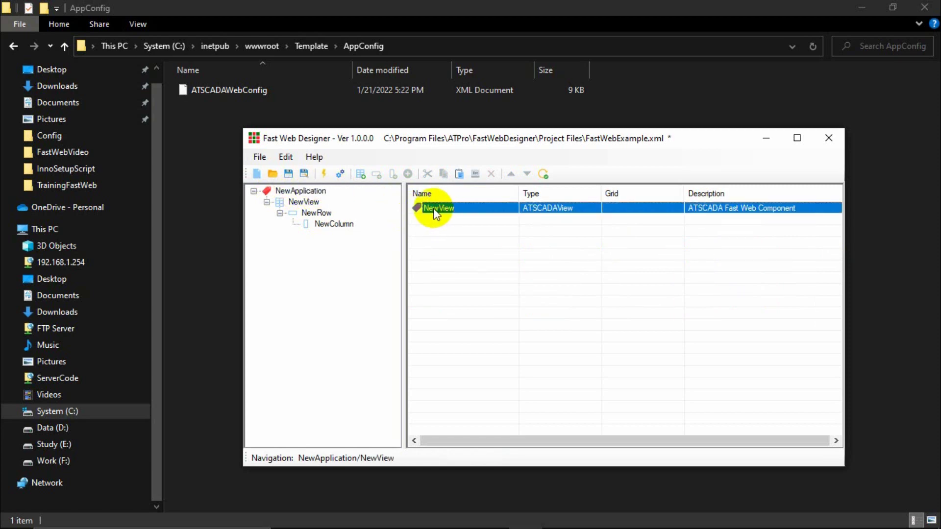
left_click(302, 203)
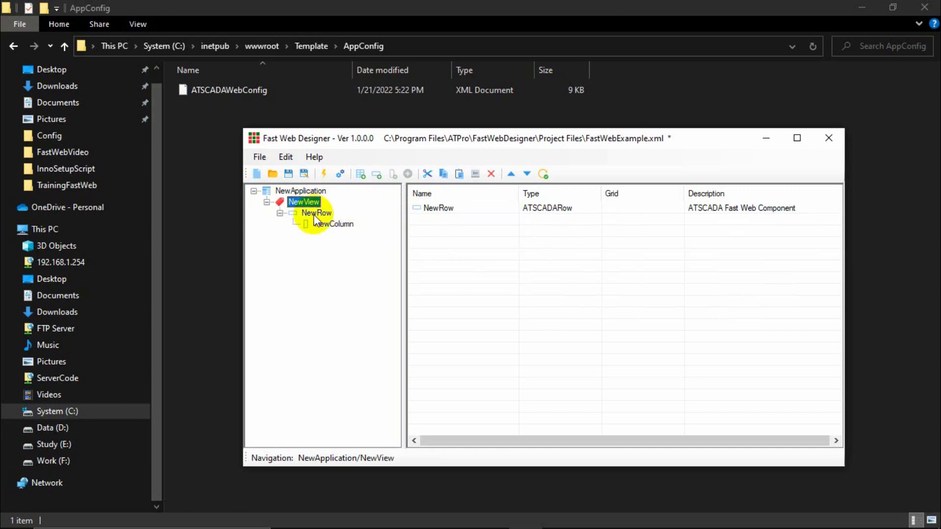
left_click(449, 209)
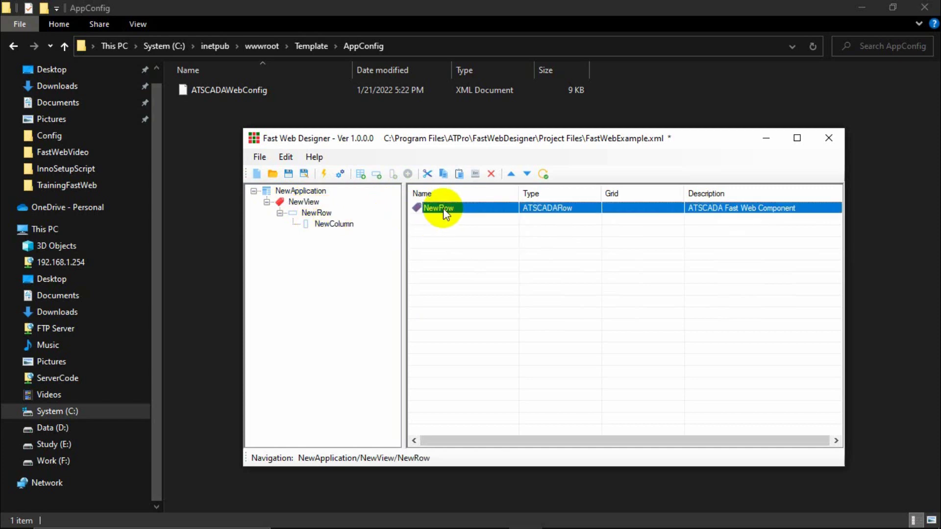
Rename the row NewRow to NewRow1.
double_click(316, 212)
left_click(512, 273)
type("1")
left_click(592, 366)
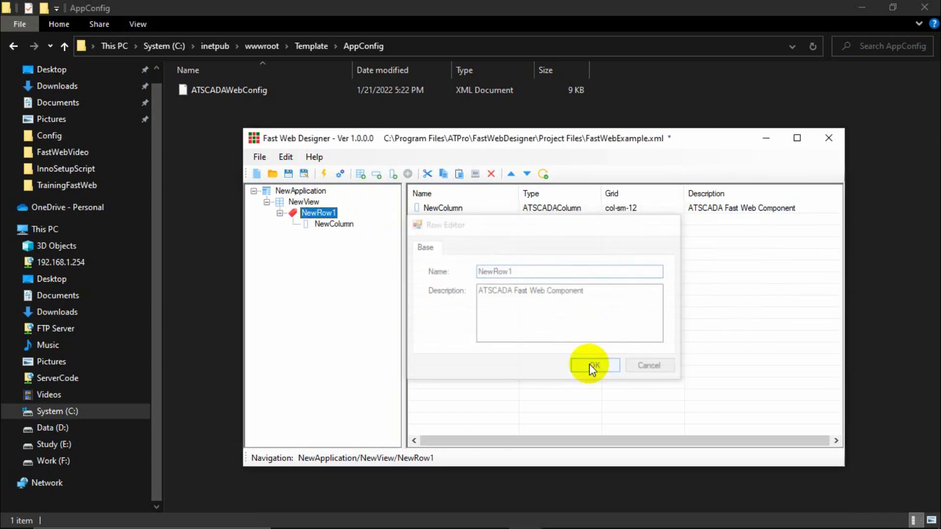
Browse NewView's rows and NewRow1's contents in the contents list.
left_click(302, 202)
left_click(447, 208)
left_click(316, 213)
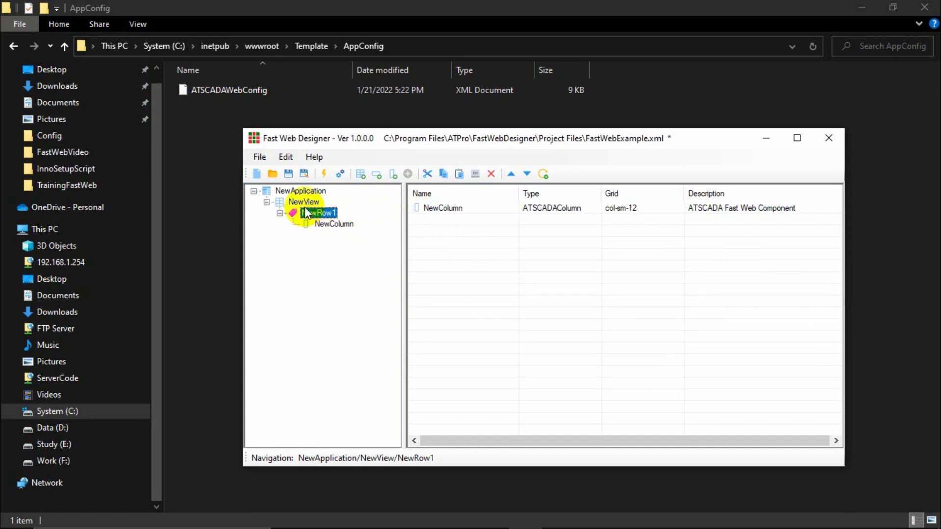
left_click(305, 202)
left_click(447, 209)
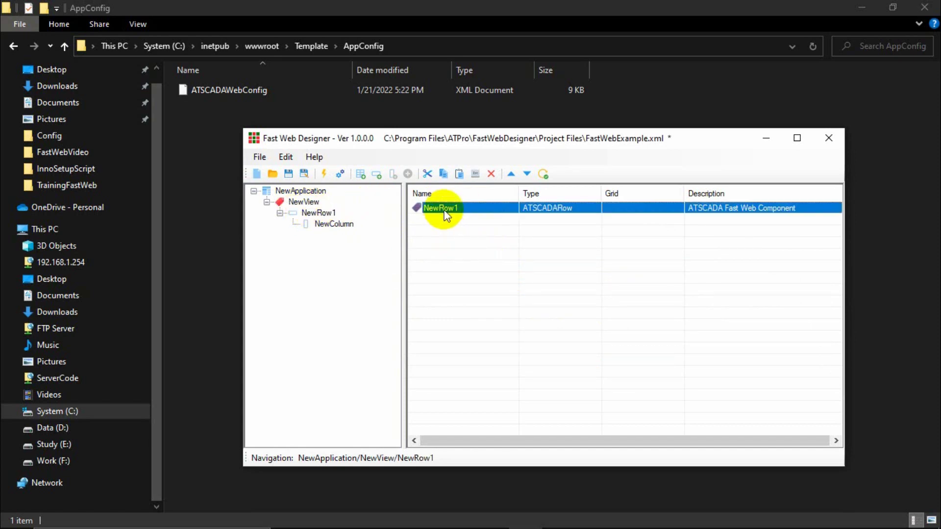
left_click(450, 218)
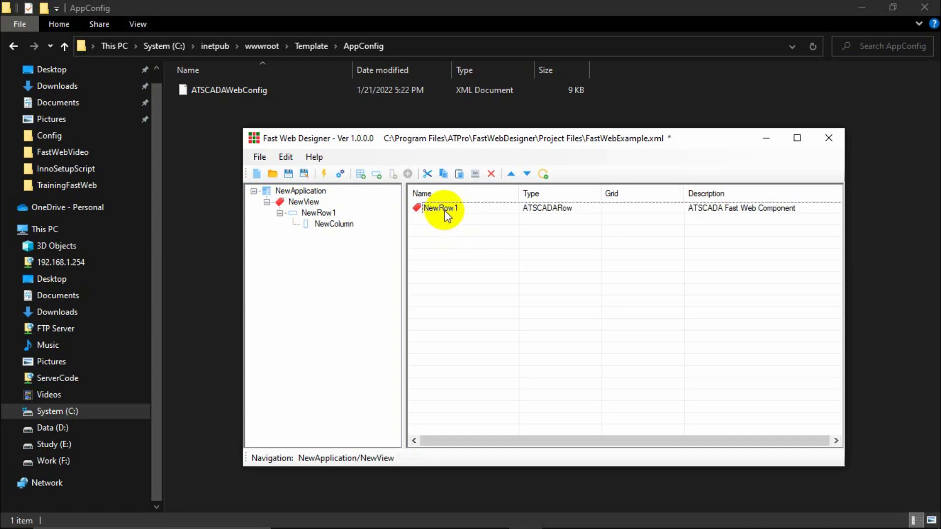
left_click(445, 210)
left_click(448, 220)
left_click(303, 203)
Duplicate NewRow1 and rename the copy to NewRow2.
left_click(312, 213)
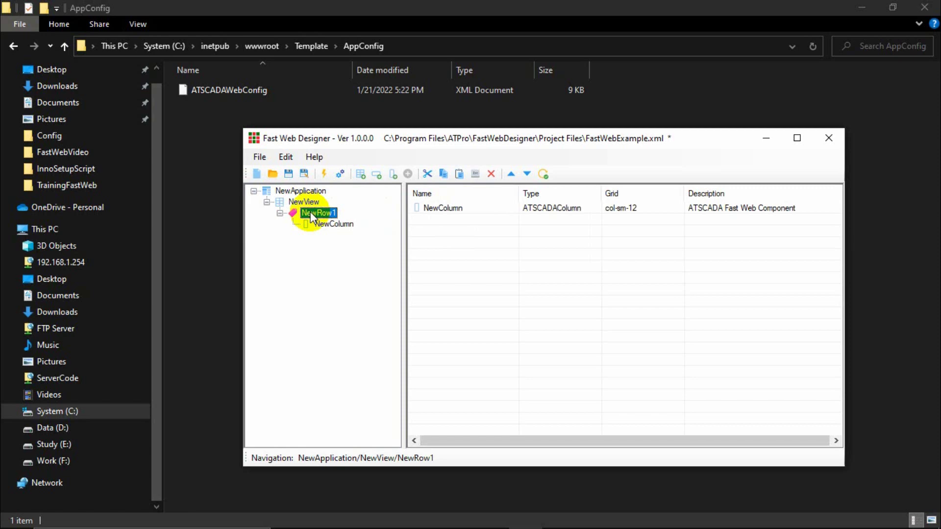
key("ctrl+c")
key("ctrl+v")
left_click(326, 235)
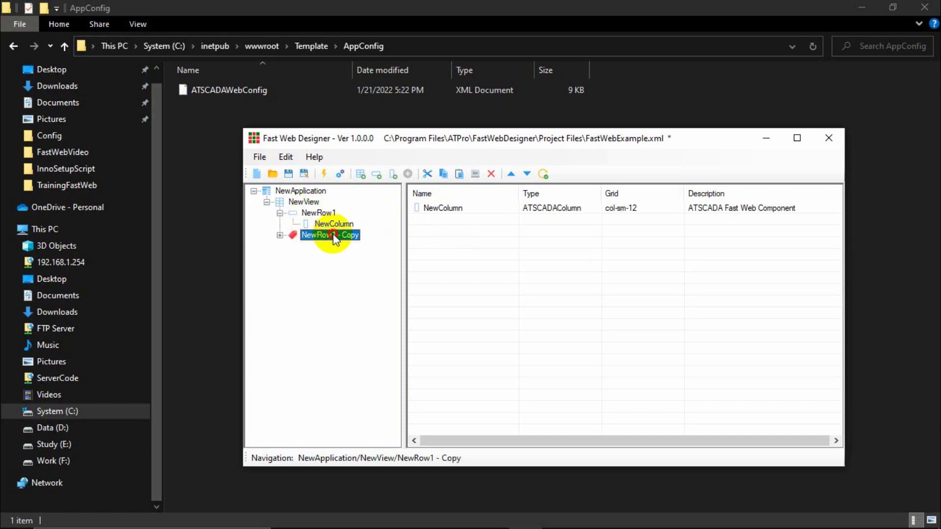
double_click(325, 235)
left_click(539, 271)
key("BackSpace")
key("BackSpace")
key("BackSpace")
key("BackSpace")
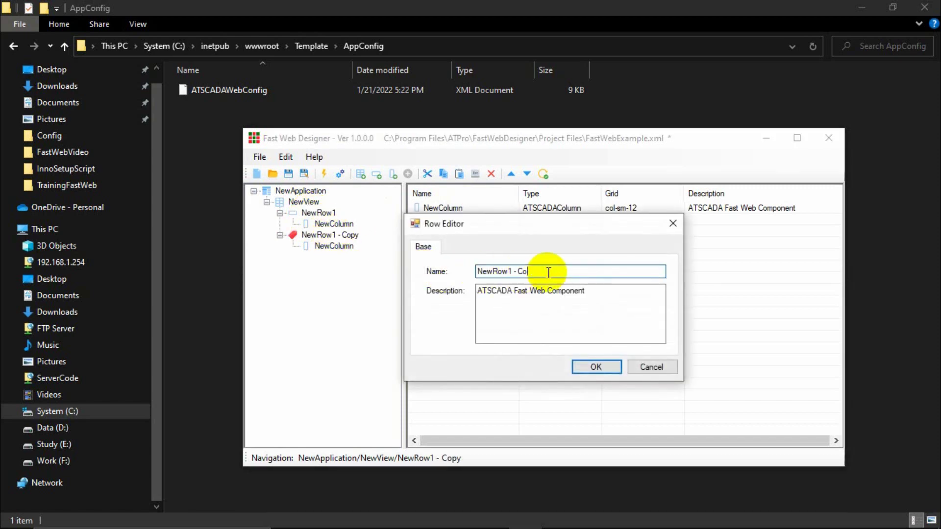
key("BackSpace")
key("BackSpace")
key("BackSpace")
type("2")
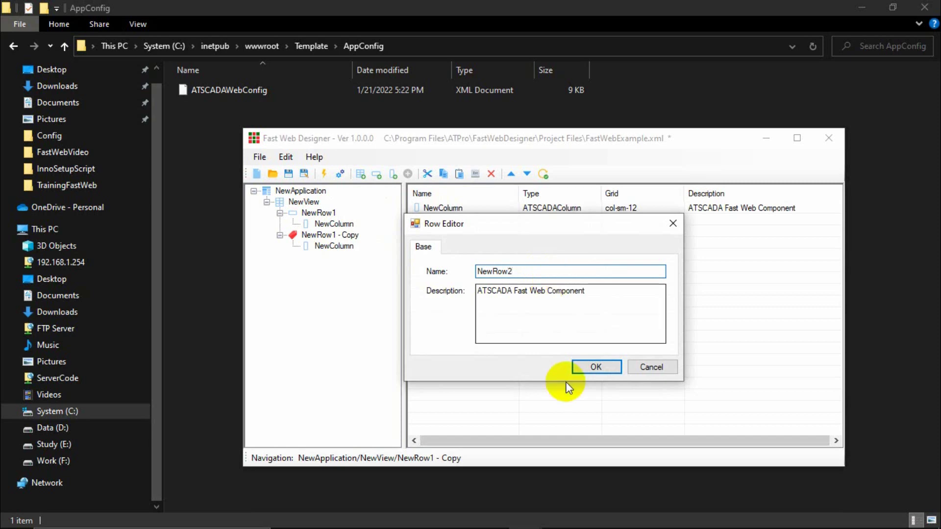
left_click(593, 368)
Review NewView's two rows, NewRow1 and NewRow2, and NewRow1's contents.
left_click(317, 213)
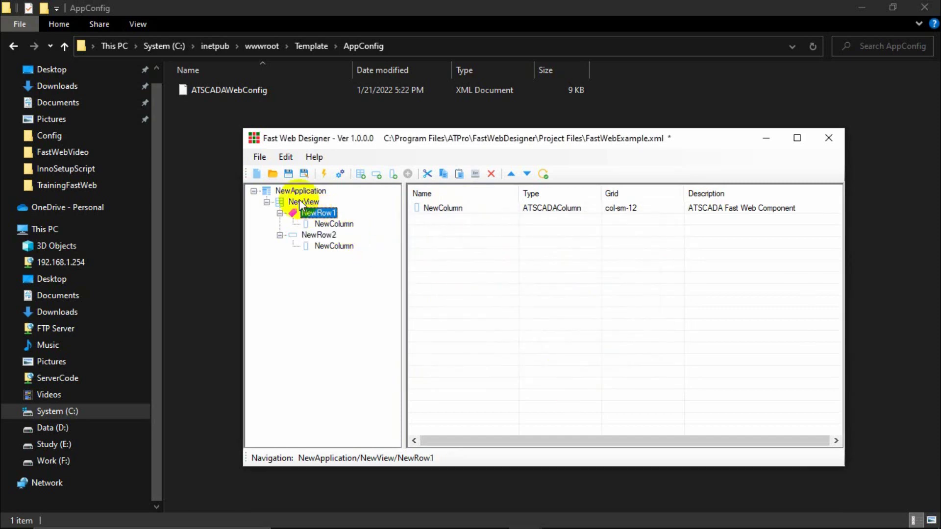
left_click(304, 202)
left_click(445, 209)
left_click(441, 219)
left_click(448, 213)
left_click(446, 219)
left_click(446, 209)
left_click(446, 220)
left_click(447, 211)
left_click(425, 220)
left_click(326, 217)
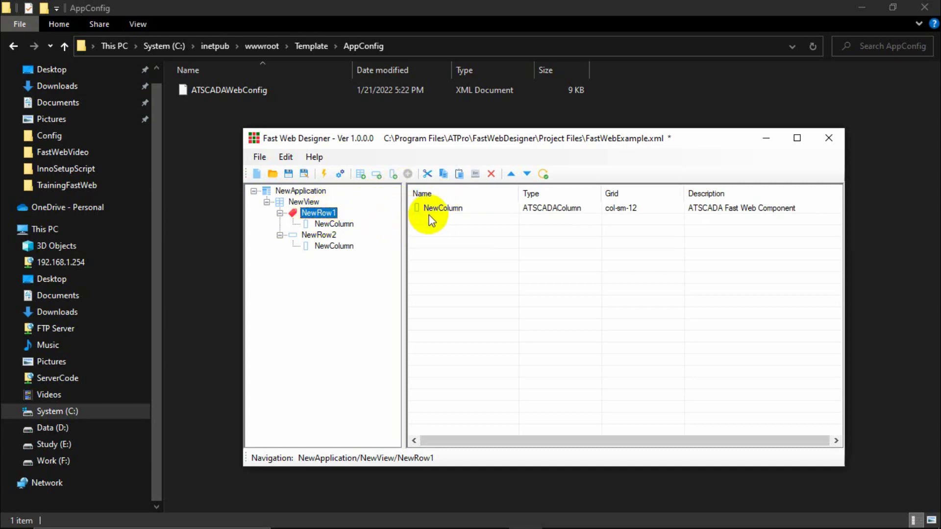
Open NewColumn inside NewRow1 to list its cards.
left_click(468, 207)
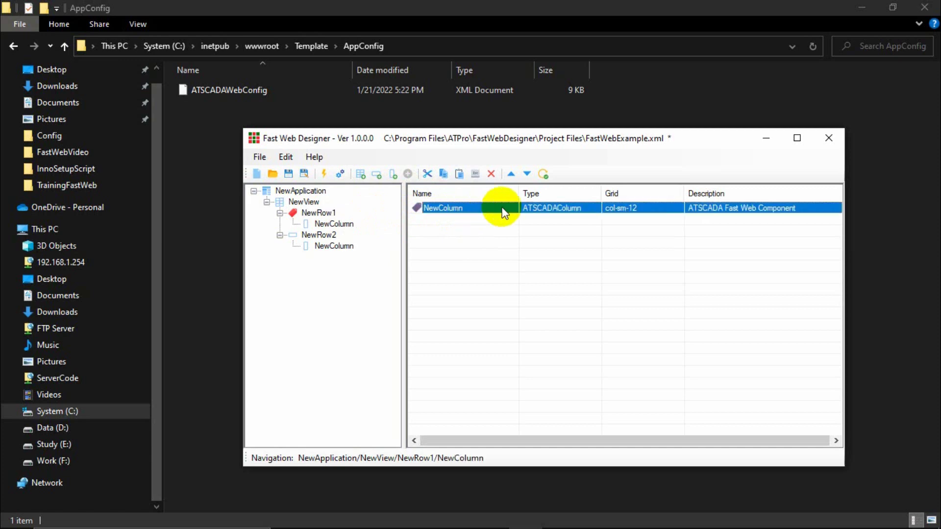
left_click(321, 214)
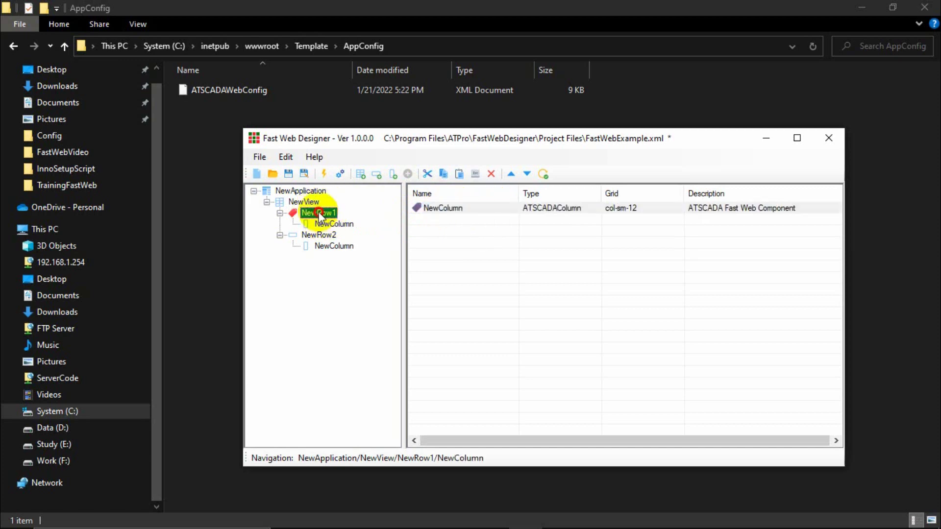
left_click(451, 209)
left_click(326, 222)
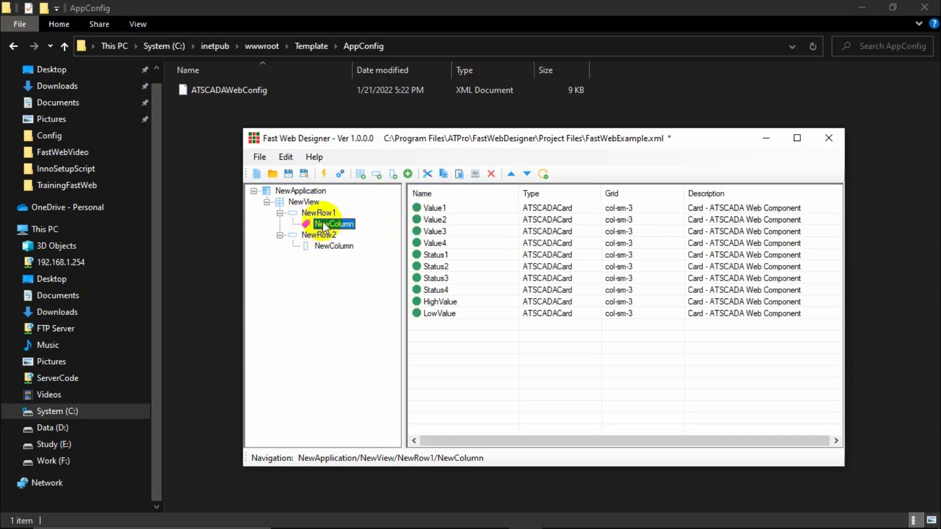
Step through the Value1 to Value4 cards.
left_click(438, 209)
left_click(439, 220)
left_click(439, 231)
left_click(442, 206)
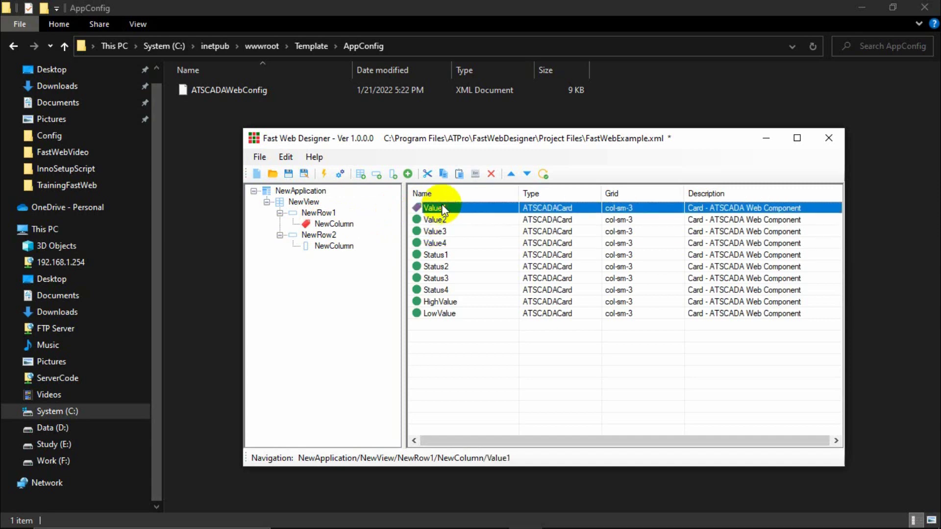
left_click(441, 220)
left_click(442, 243)
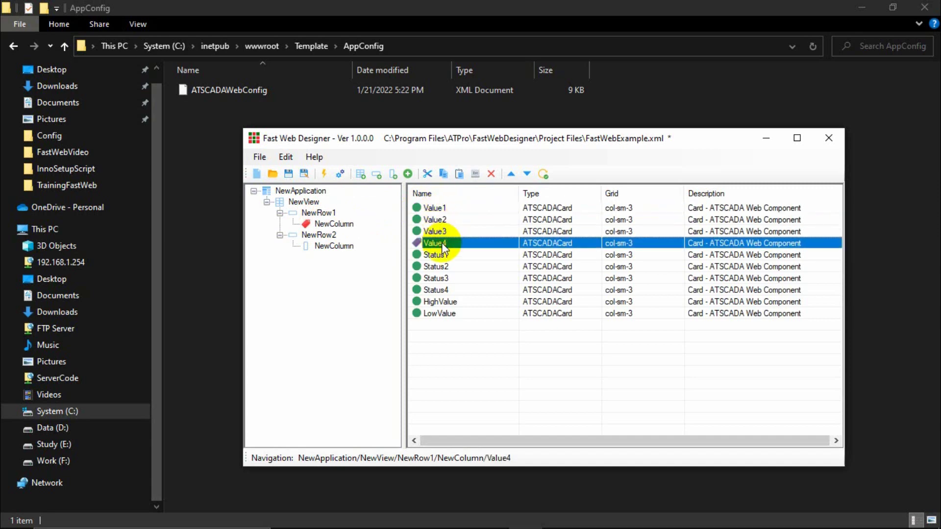
Step through the Status1–Status4, HighValue and LowValue cards.
left_click(438, 256)
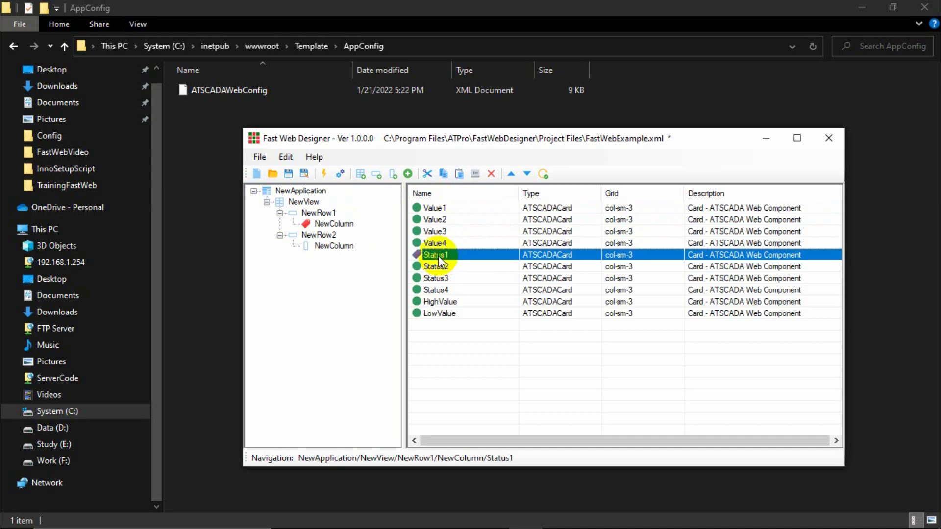
left_click(446, 290)
left_click(441, 302)
left_click(443, 313)
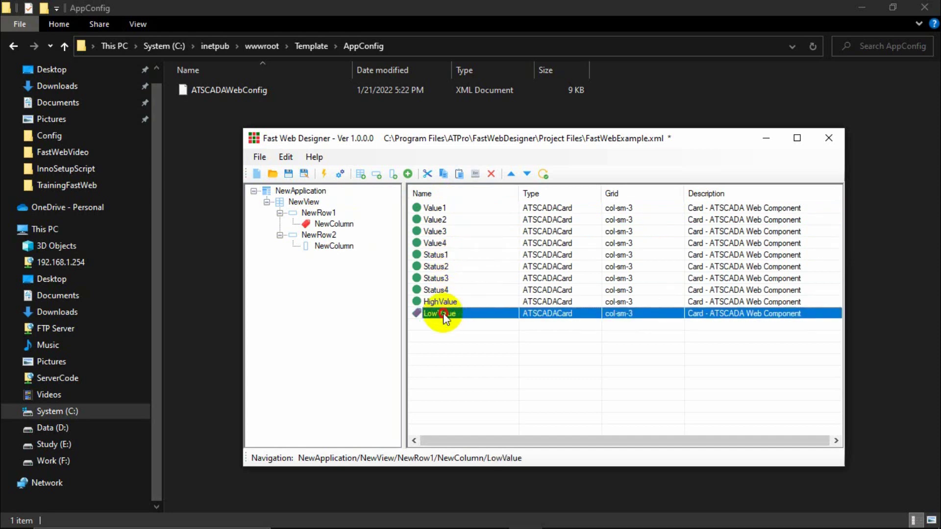
left_click(450, 302)
left_click(442, 290)
left_click(443, 279)
left_click(440, 267)
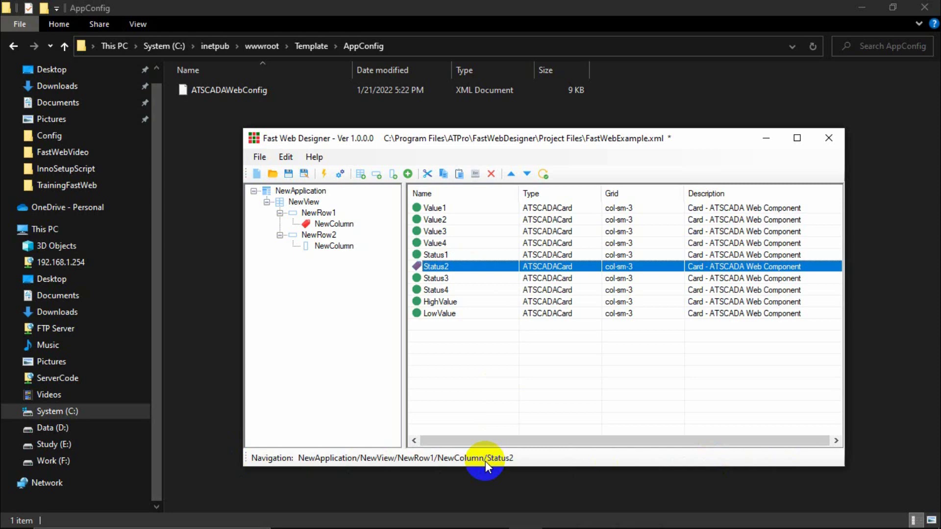
left_click(327, 245)
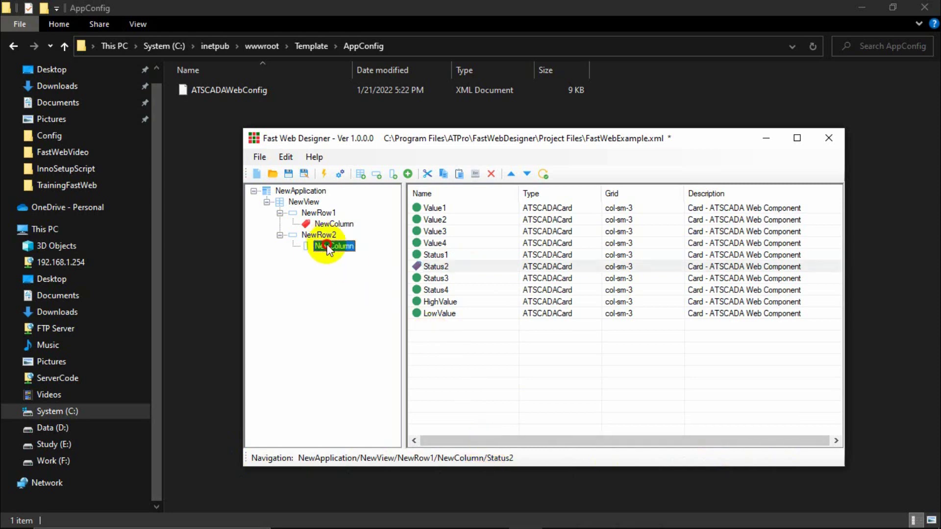
left_click(320, 235)
left_click(328, 223)
left_click(315, 213)
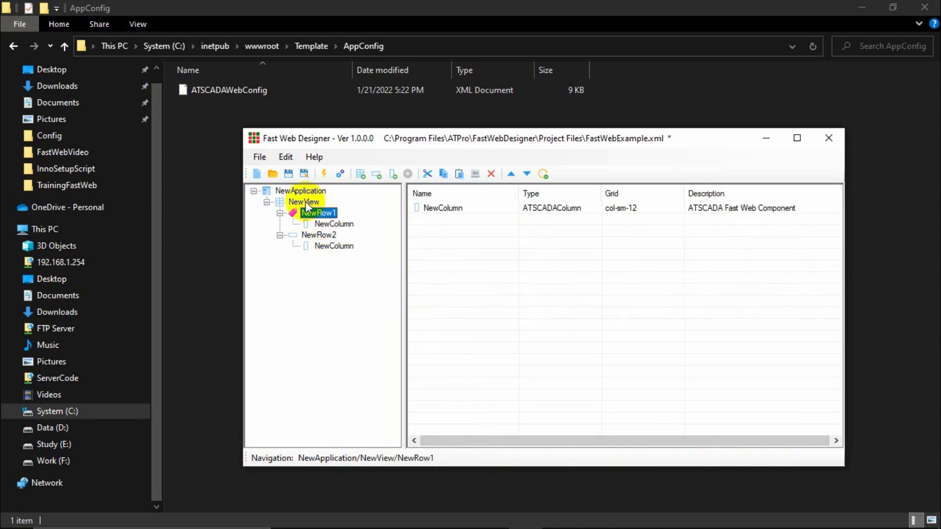
left_click(304, 202)
left_click(300, 191)
left_click(303, 201)
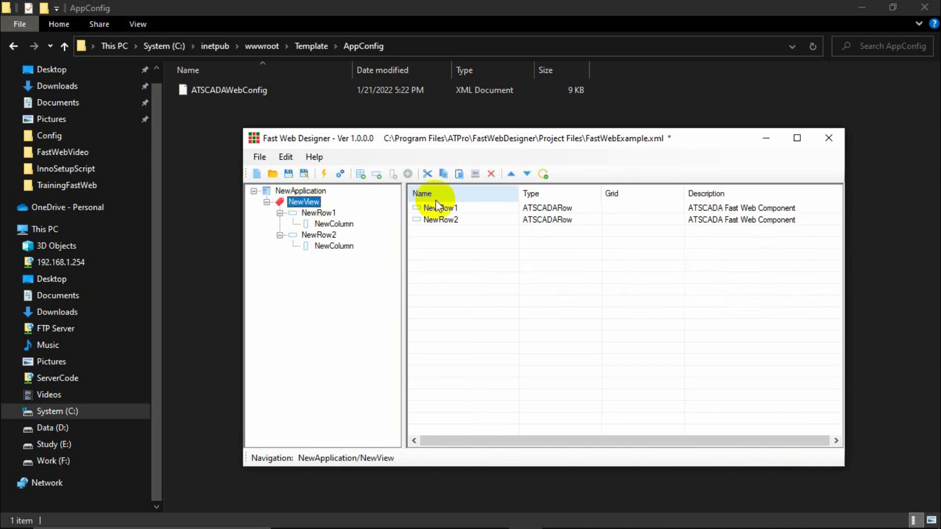
left_click(441, 209)
left_click(443, 222)
left_click(443, 209)
left_click(441, 220)
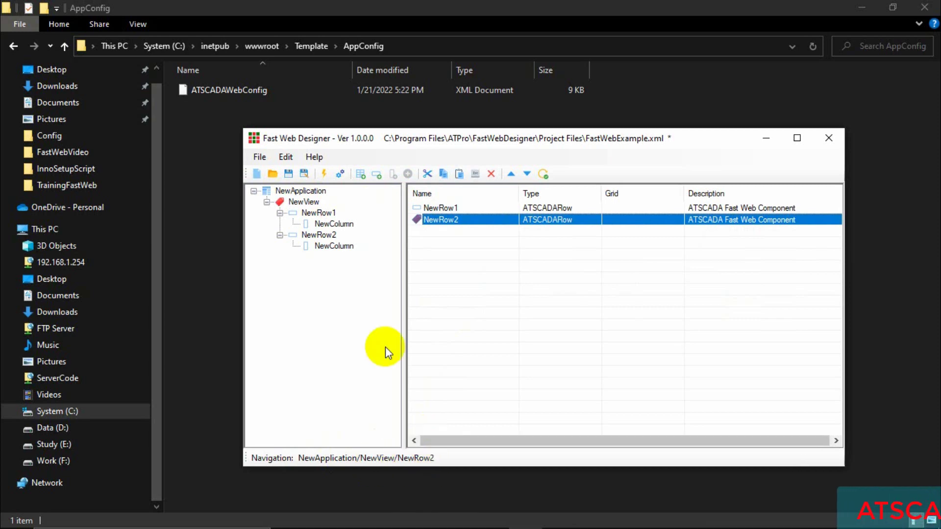
left_click(327, 247)
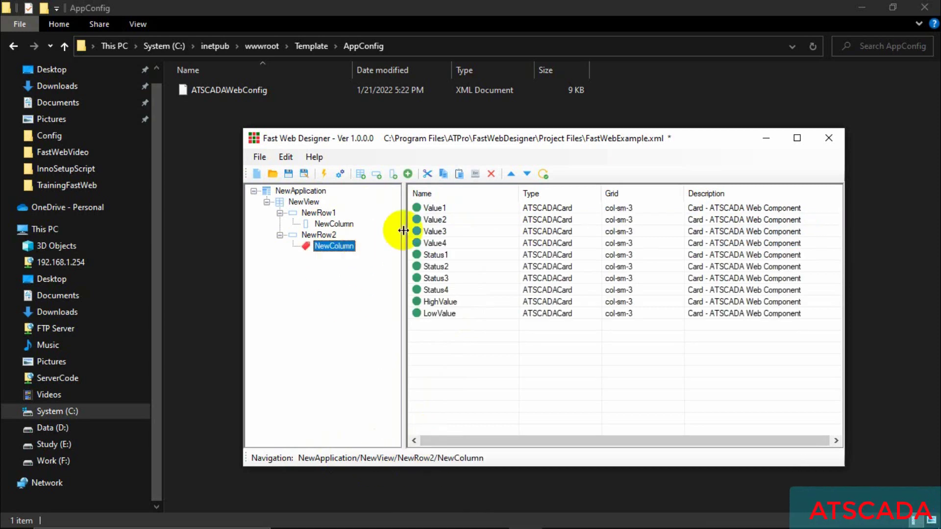
left_click(439, 206)
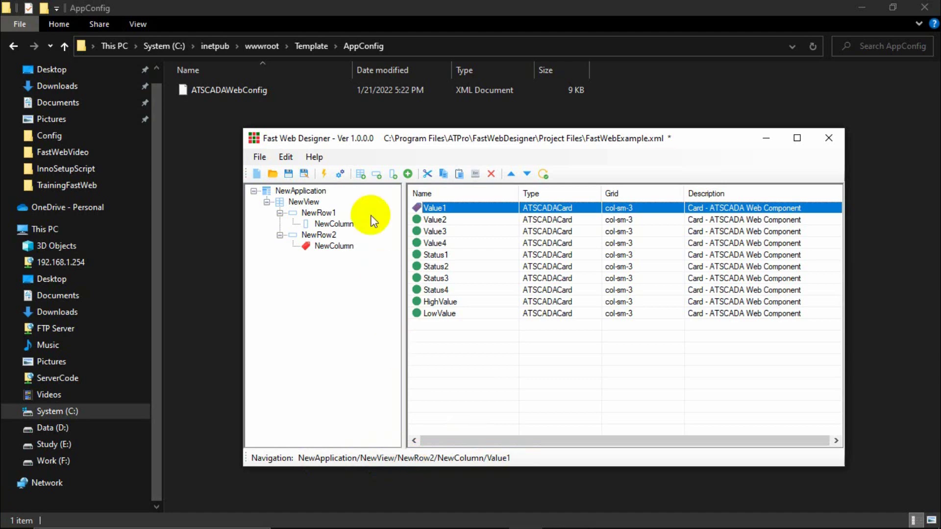
left_click(301, 191)
left_click(304, 203)
left_click(319, 213)
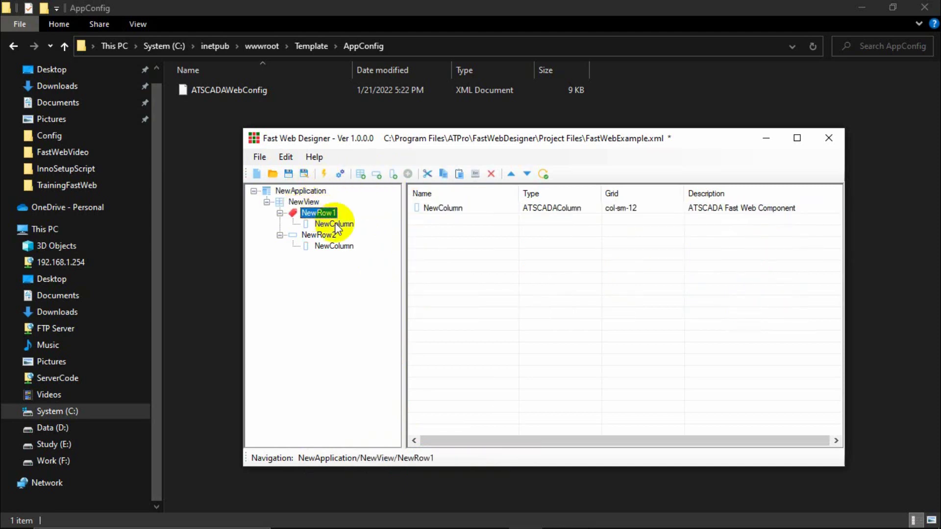
left_click(334, 224)
left_click(327, 236)
left_click(335, 245)
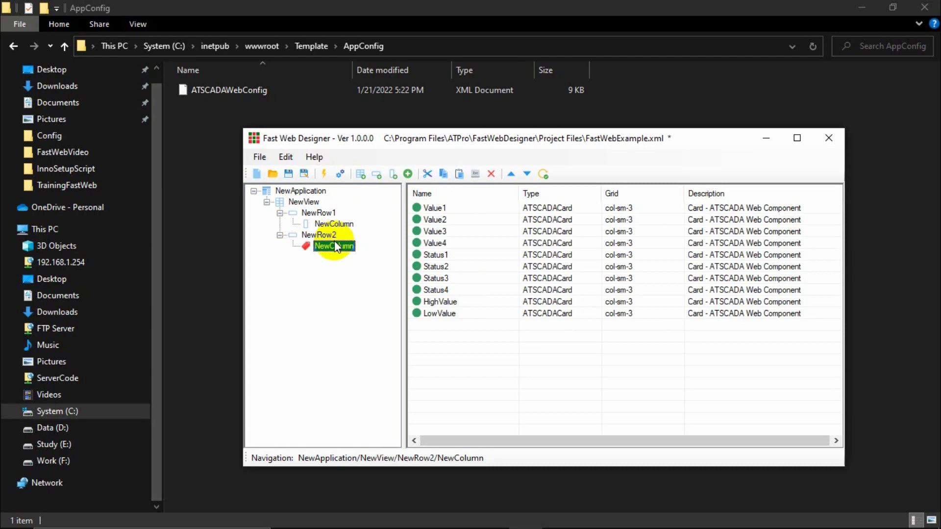
left_click(318, 235)
left_click(334, 223)
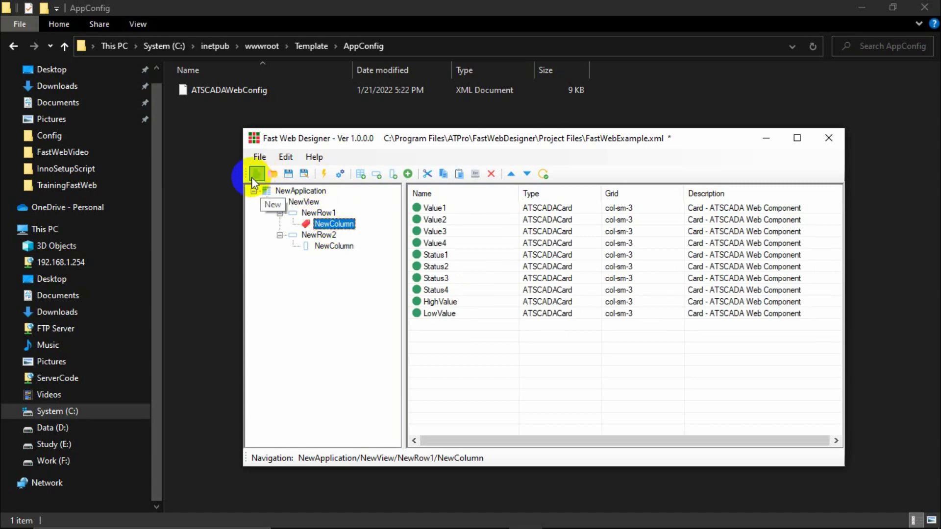
Start a new project, discarding unsaved changes to the old one.
mouse_move(323, 515)
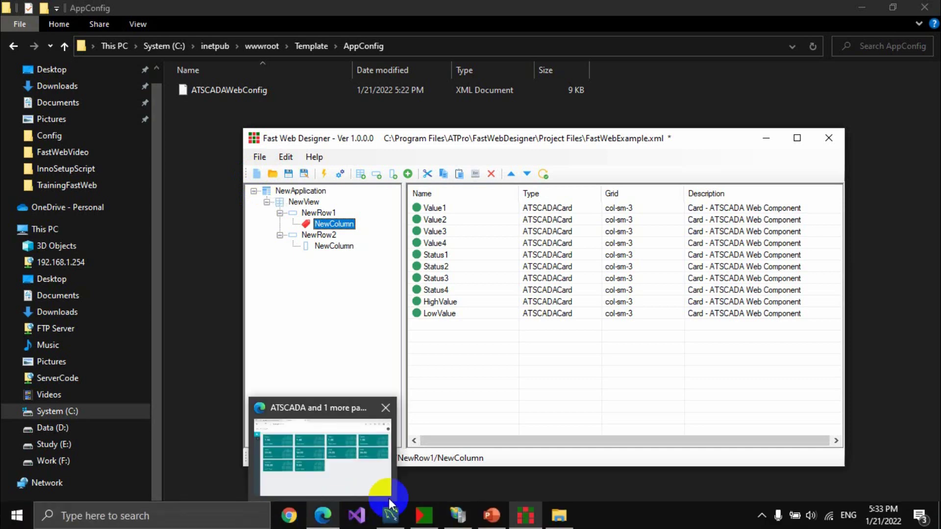
left_click(259, 176)
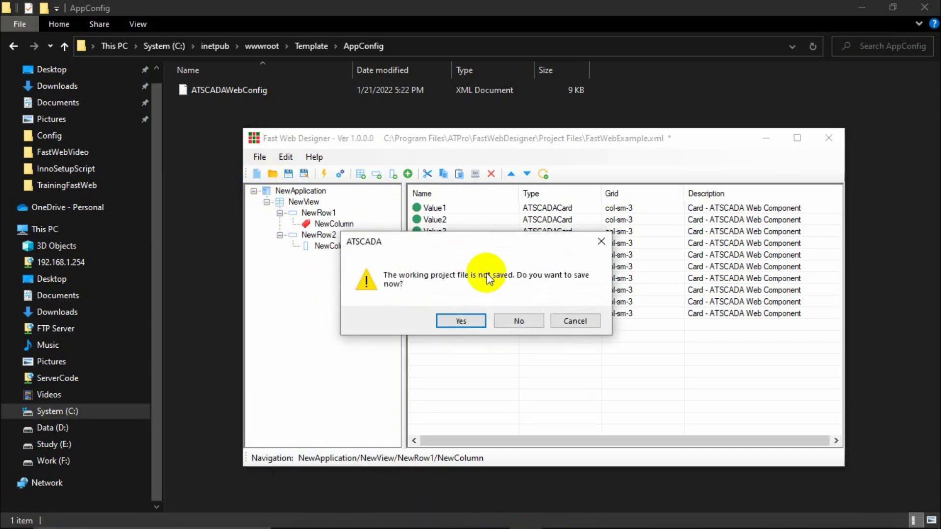
left_click(516, 320)
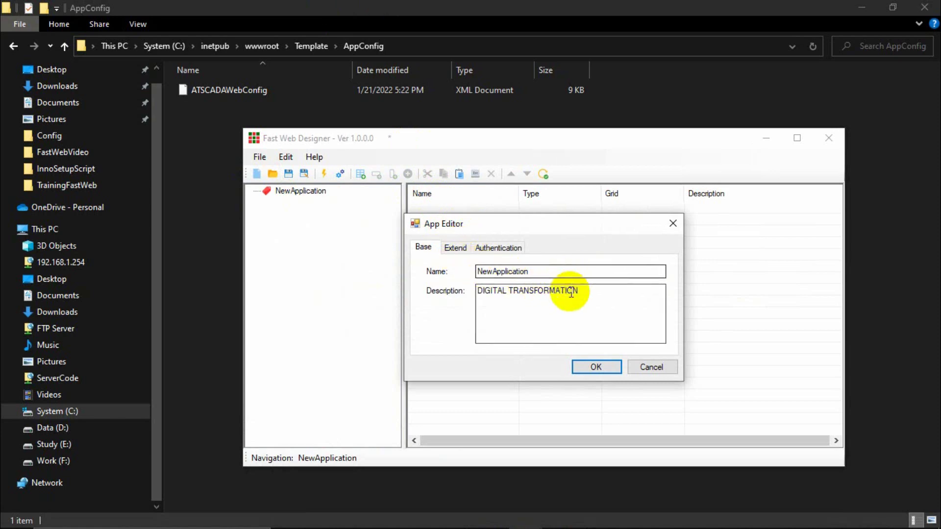
Inspect the new app's name, description DIGITAL TRANSFORMATION, title and brand values.
left_click_drag(580, 291, 446, 284)
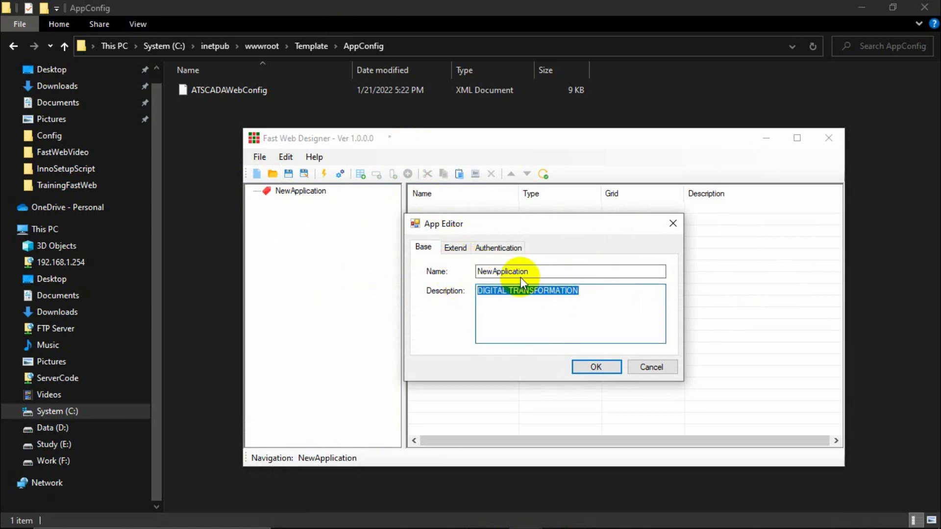
left_click(531, 271)
double_click(531, 271)
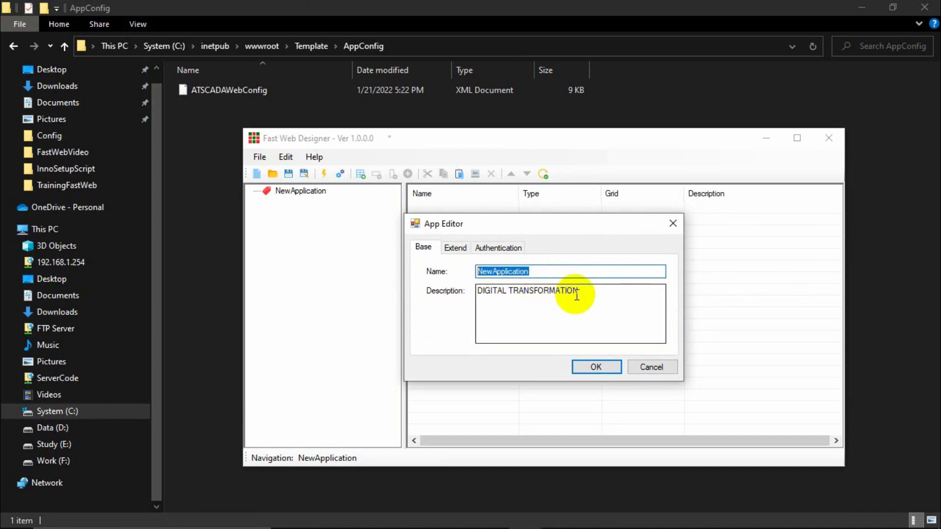
left_click_drag(579, 291, 457, 290)
left_click(455, 247)
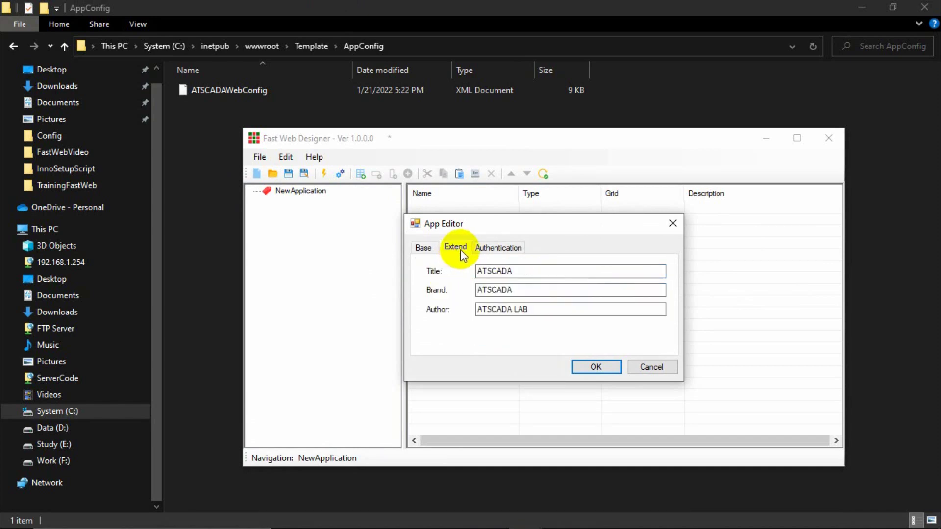
left_click(521, 271)
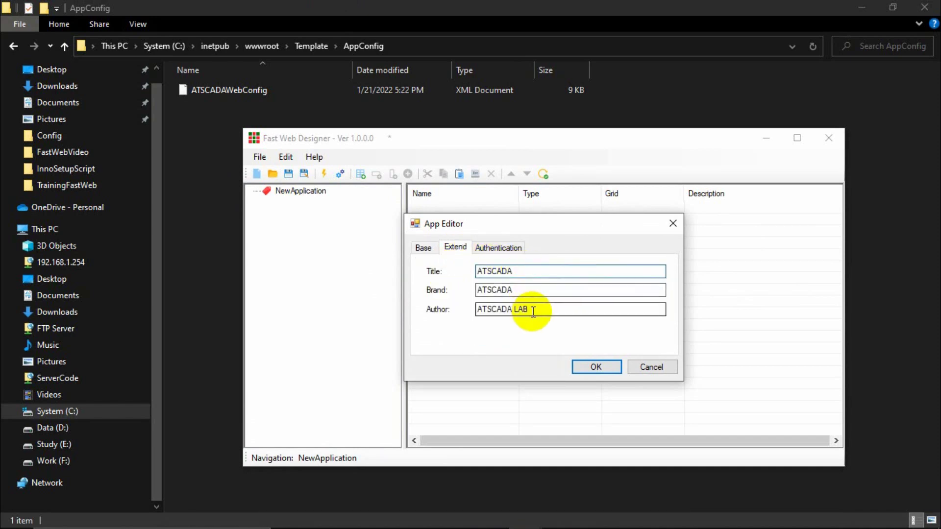
double_click(498, 290)
Compare the Base and Extend settings, then bring the ATSCADA dashboard forward.
left_click(423, 248)
left_click(455, 247)
left_click(423, 248)
left_click(453, 248)
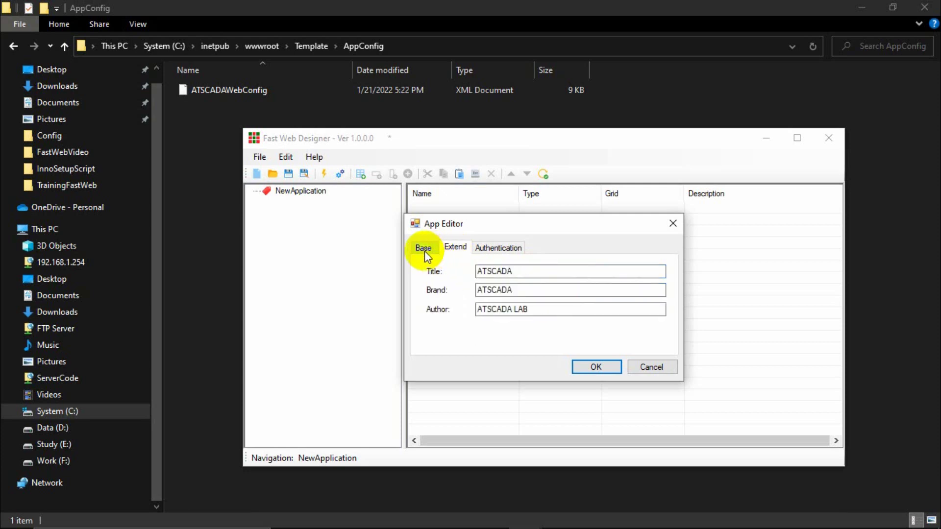
left_click(425, 249)
left_click(455, 249)
left_click(425, 249)
left_click(453, 248)
left_click(423, 248)
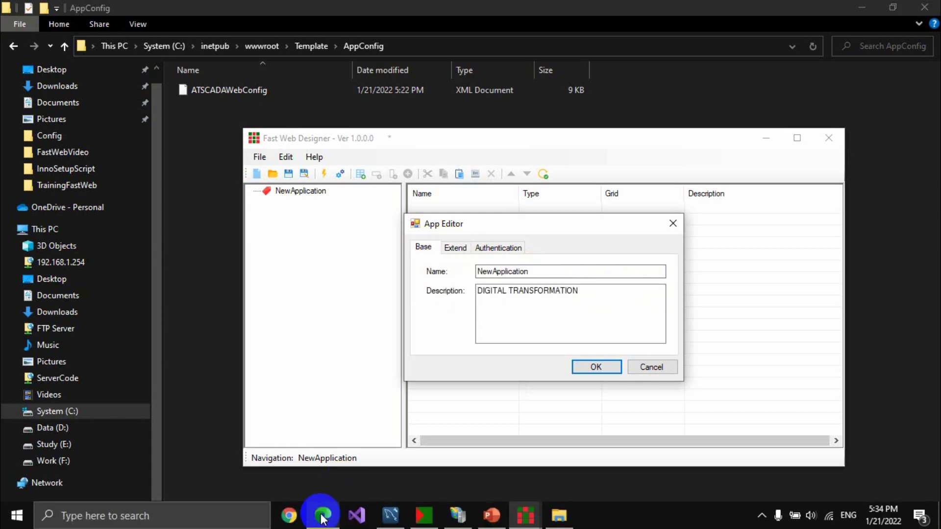
left_click(321, 514)
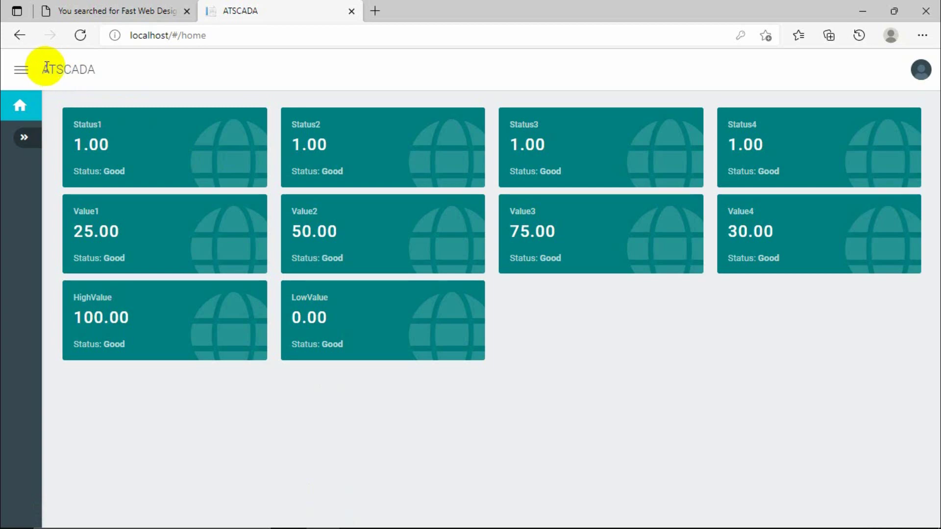
left_click_drag(44, 67, 101, 72)
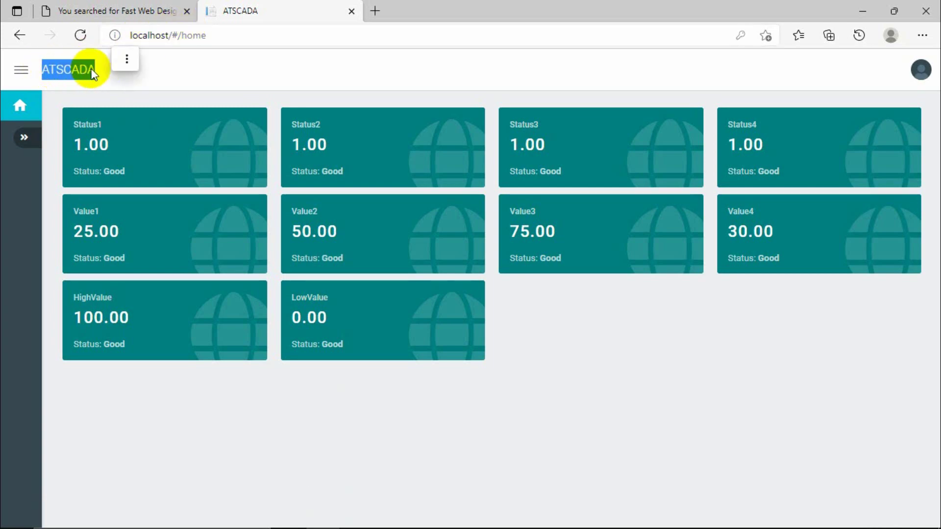
left_click(921, 72)
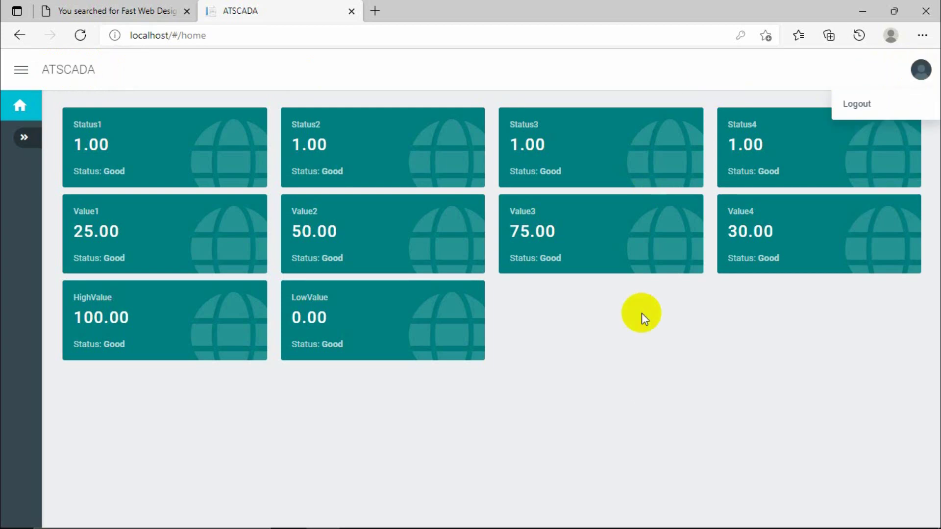
left_click(536, 523)
Compare the brand, Title ATSCADA and description DIGITAL TRANSFORMATION in App Editor.
left_click(588, 456)
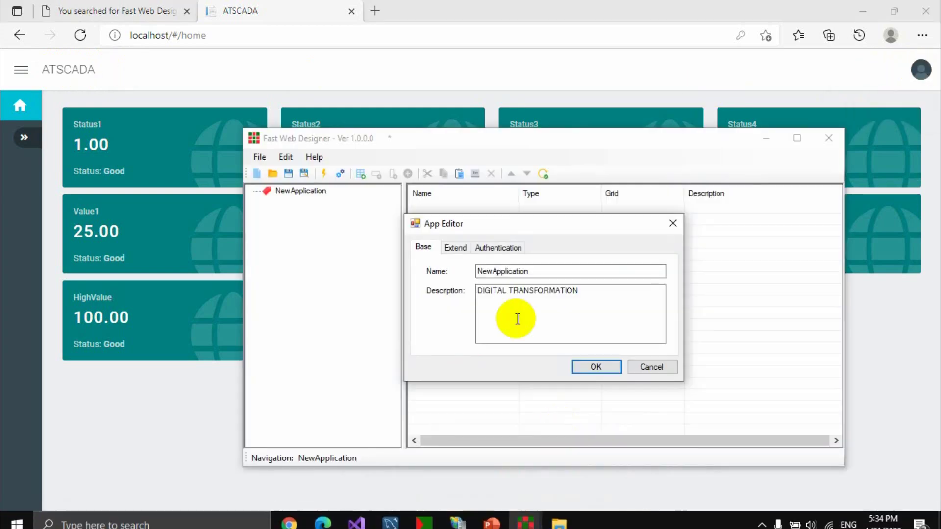
left_click(455, 248)
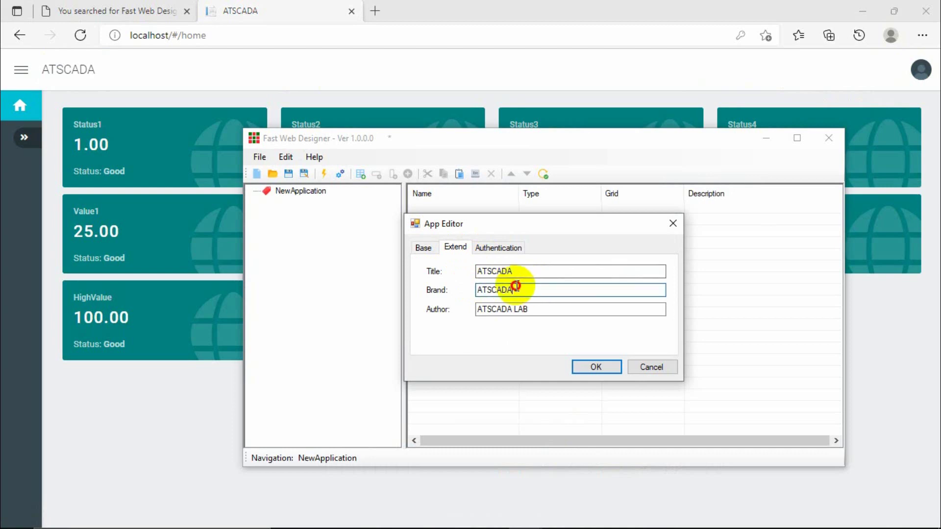
left_click_drag(514, 289, 469, 290)
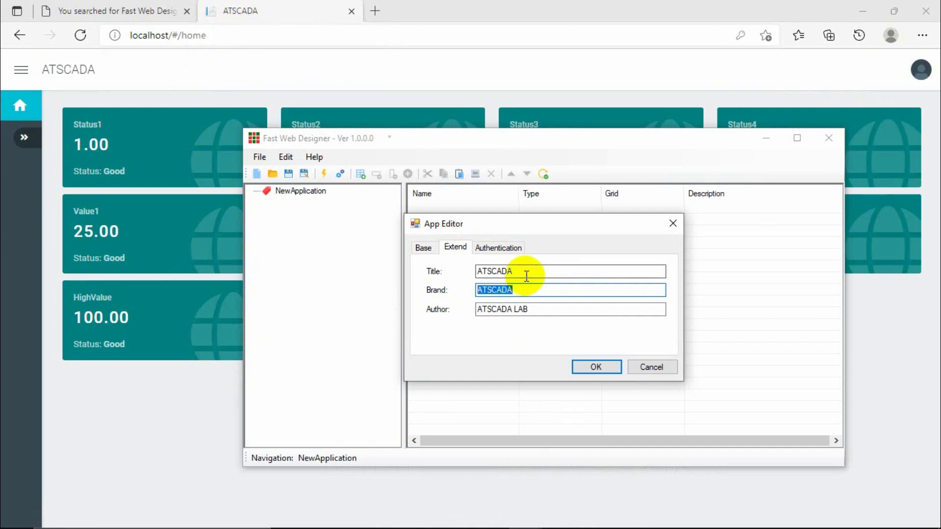
left_click_drag(529, 272, 441, 268)
left_click(422, 248)
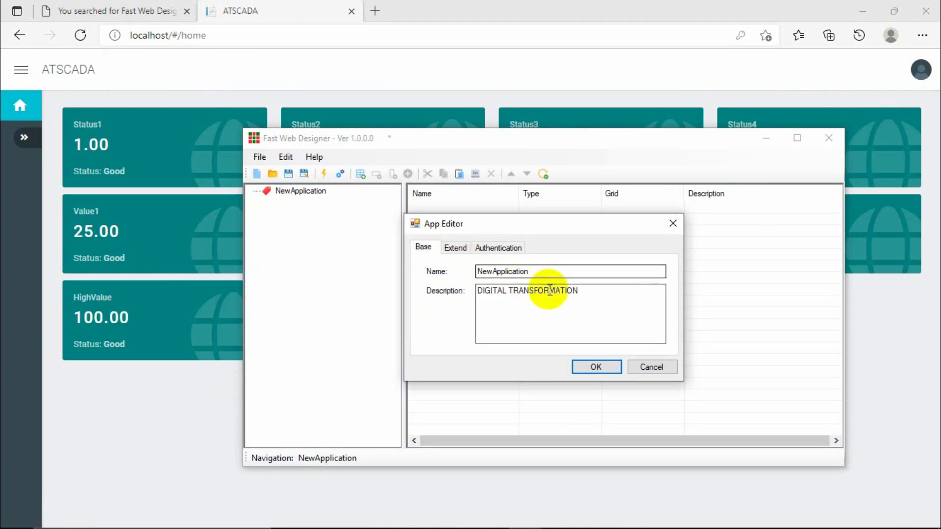
left_click_drag(595, 290, 433, 288)
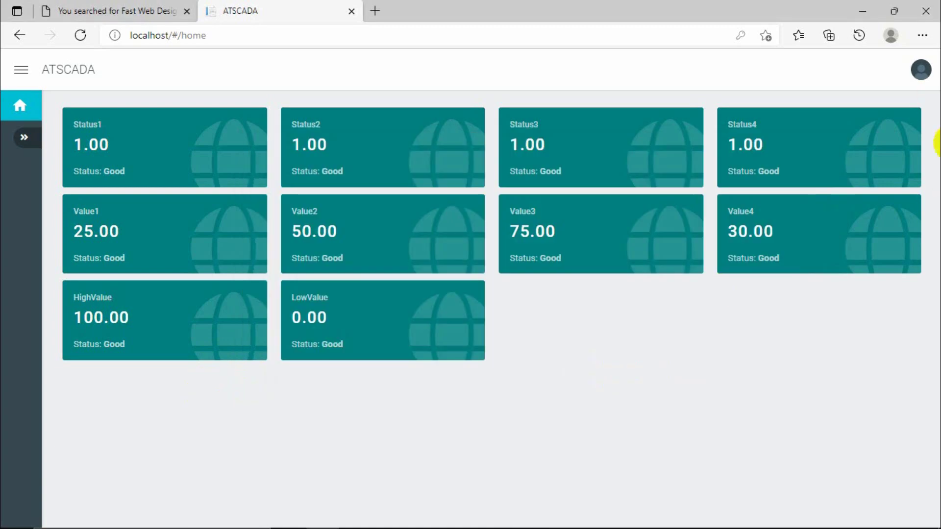
Log out and note the DIGITAL TRANSFORMATION subtitle on the login page.
left_click(920, 71)
left_click(878, 104)
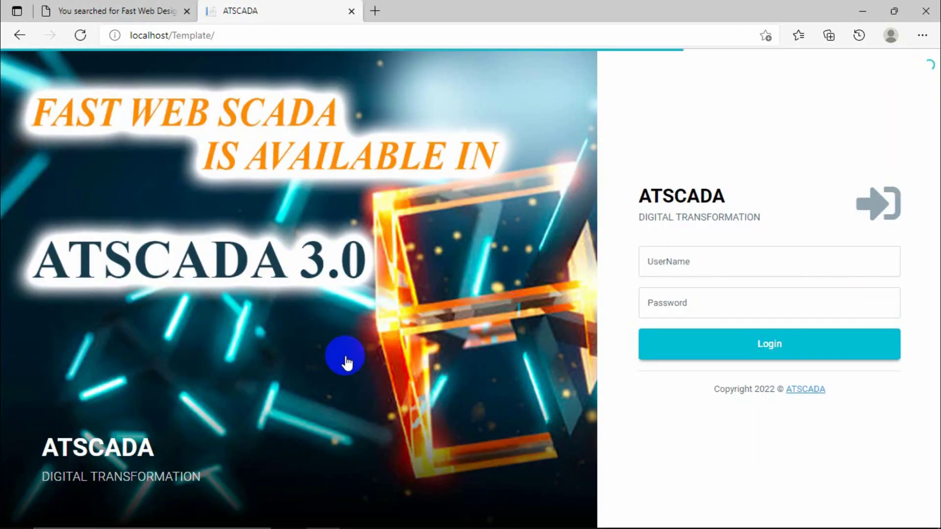
left_click_drag(52, 485, 200, 469)
left_click_drag(643, 216, 767, 223)
Sign back in with the username and password, then log out again.
left_click(716, 259)
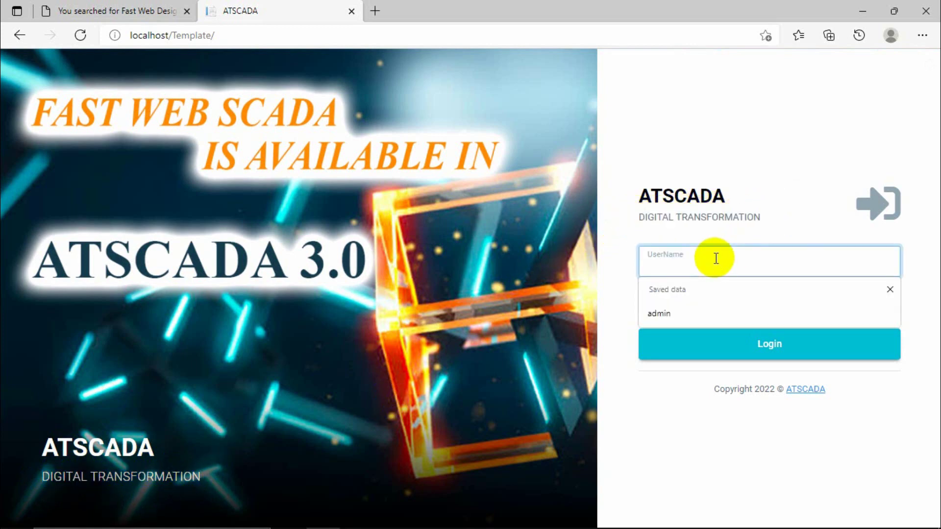
type("admin")
key("Tab")
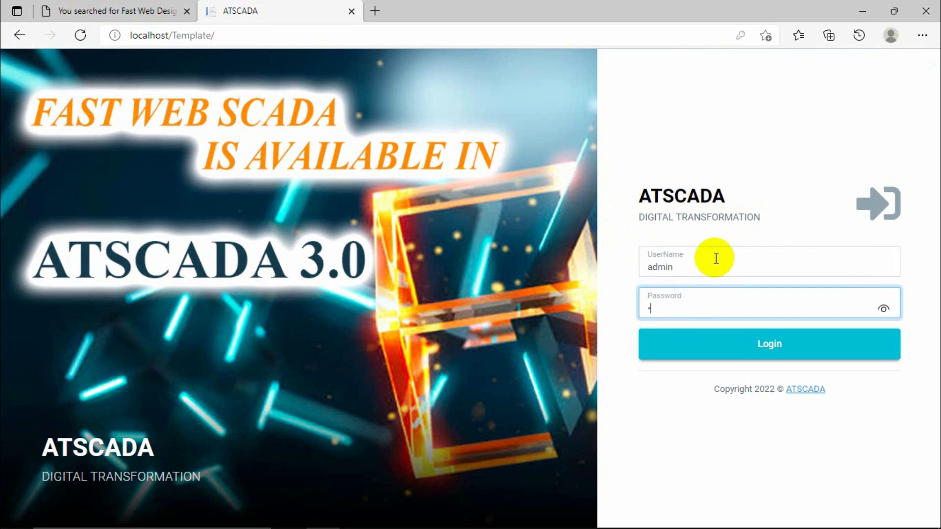
key("Return")
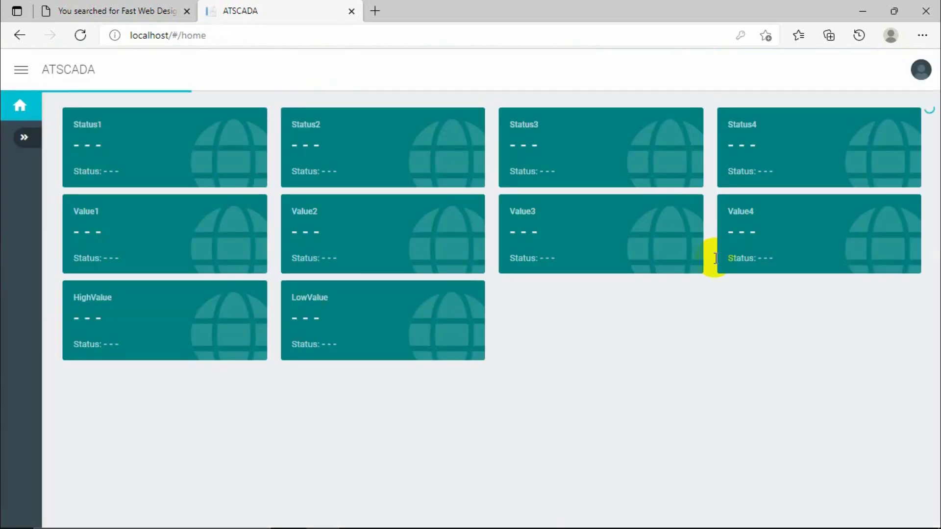
left_click(911, 73)
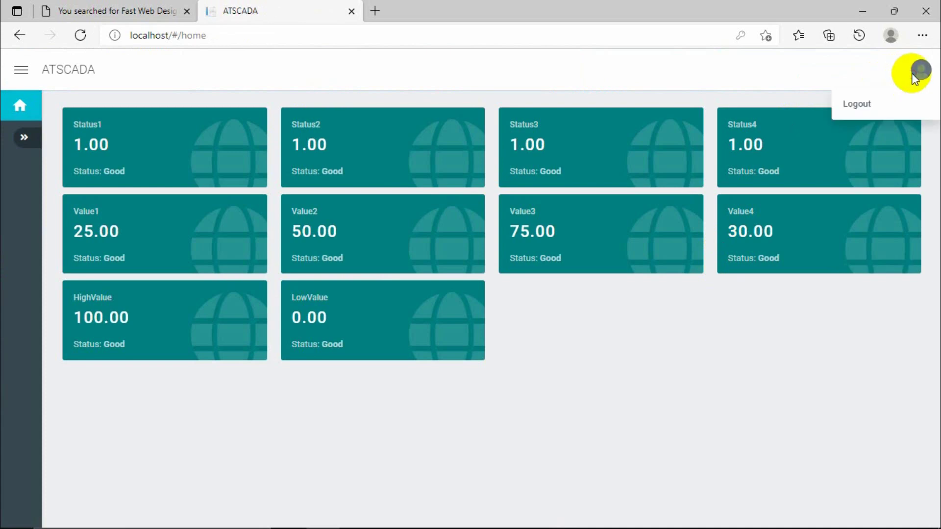
left_click(852, 103)
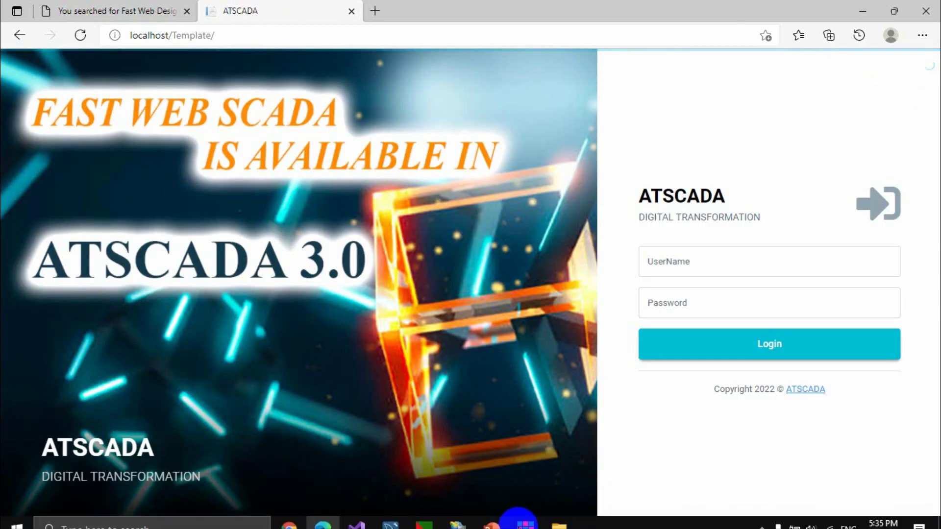
mouse_move(529, 523)
left_click(538, 444)
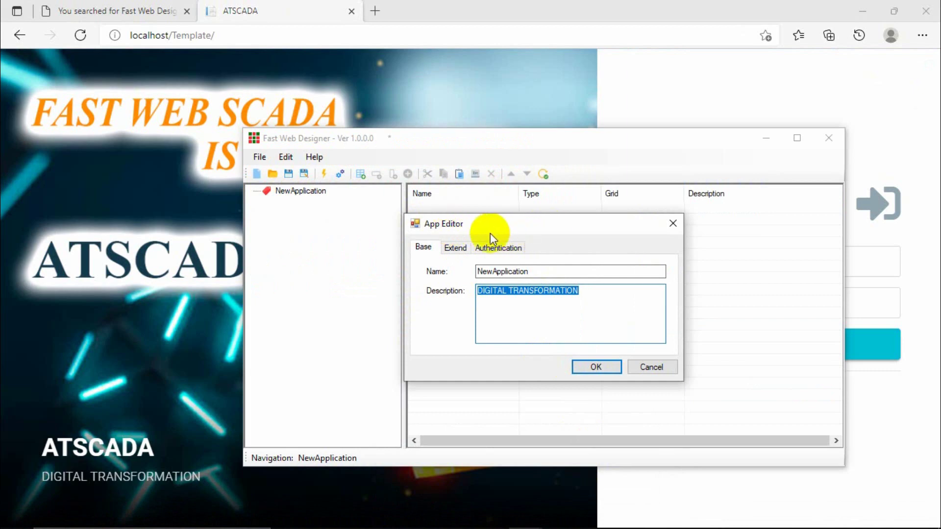
left_click(458, 248)
left_click(424, 246)
left_click(463, 250)
left_click(426, 248)
left_click(452, 248)
left_click(414, 250)
left_click(451, 251)
left_click(426, 250)
left_click(452, 250)
left_click(426, 251)
left_click(454, 251)
left_click(423, 248)
left_click(453, 248)
left_click(423, 249)
left_click(450, 248)
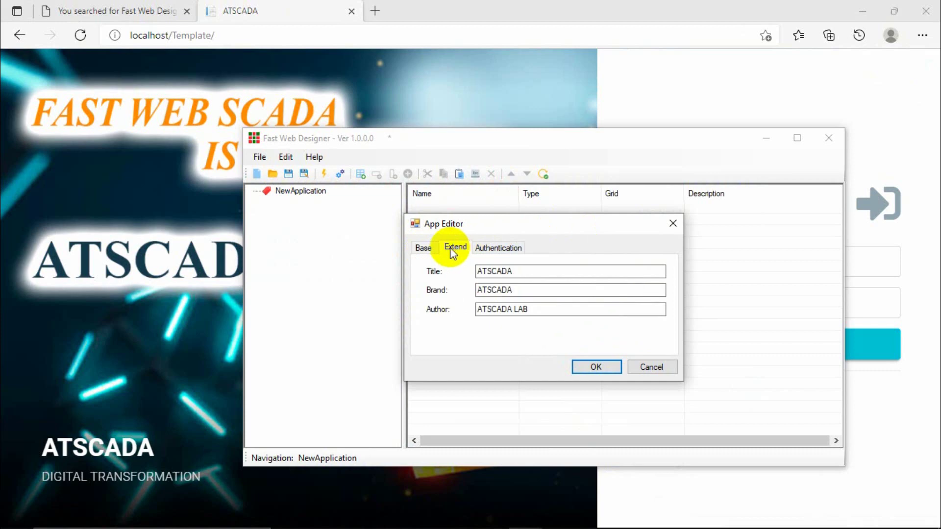
left_click(425, 249)
left_click(456, 248)
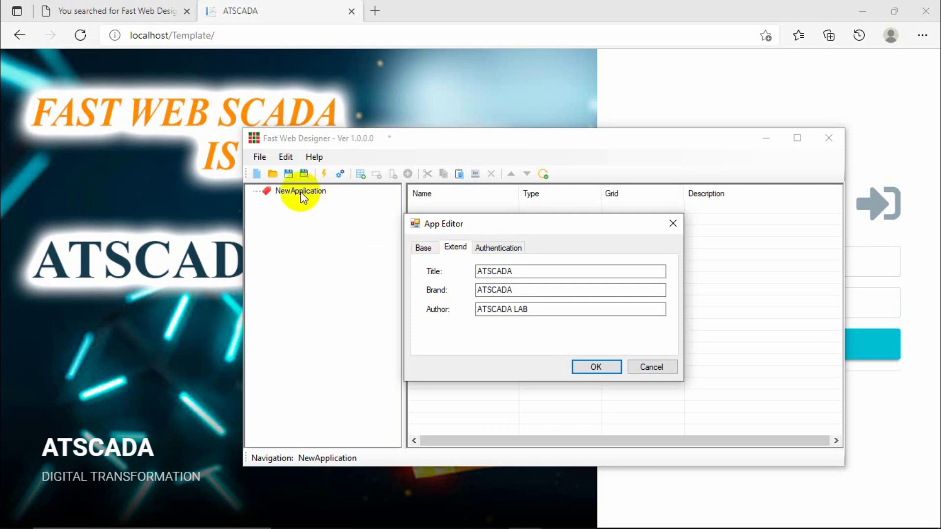
left_click(493, 250)
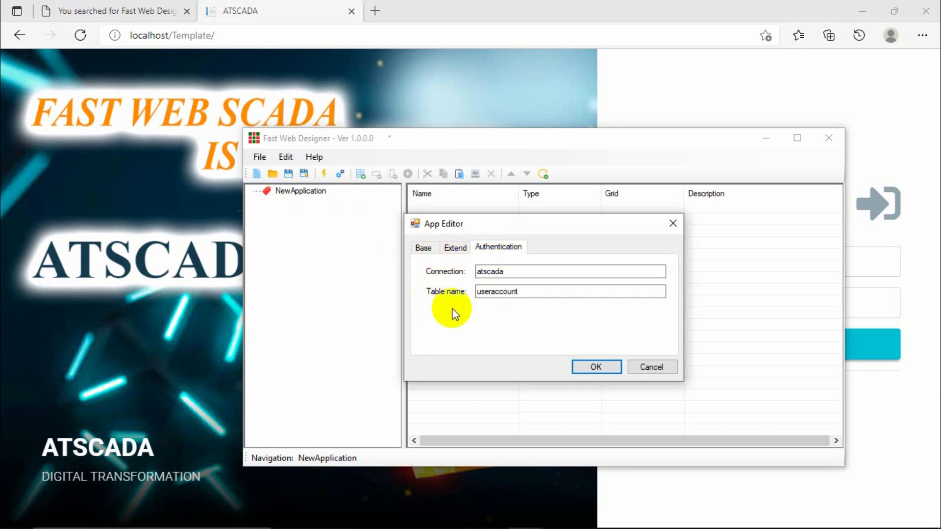
left_click(740, 100)
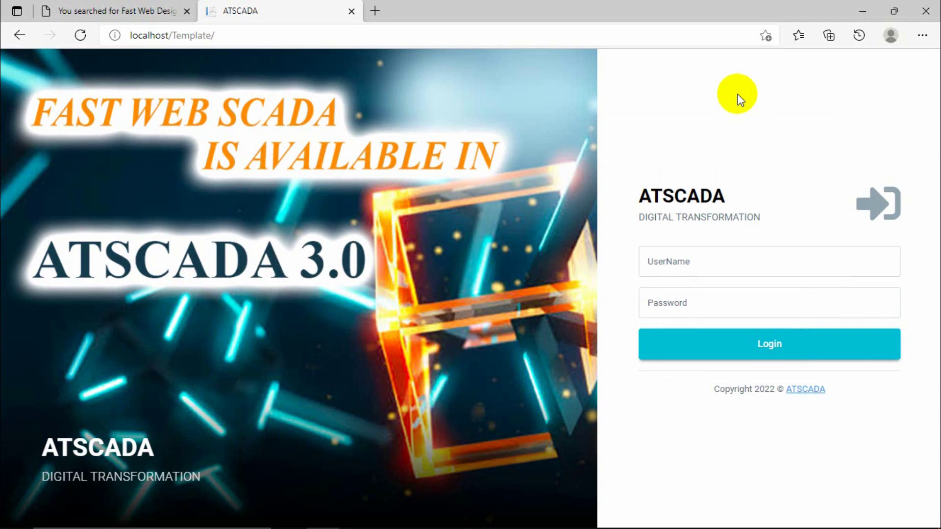
Fill the username field with the saved account suggestion.
left_click(713, 262)
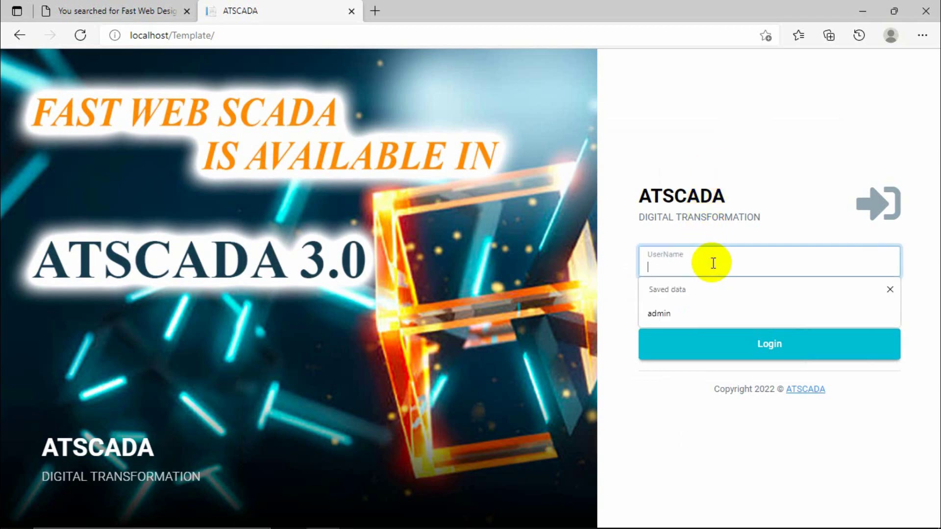
left_click(623, 272)
left_click(725, 269)
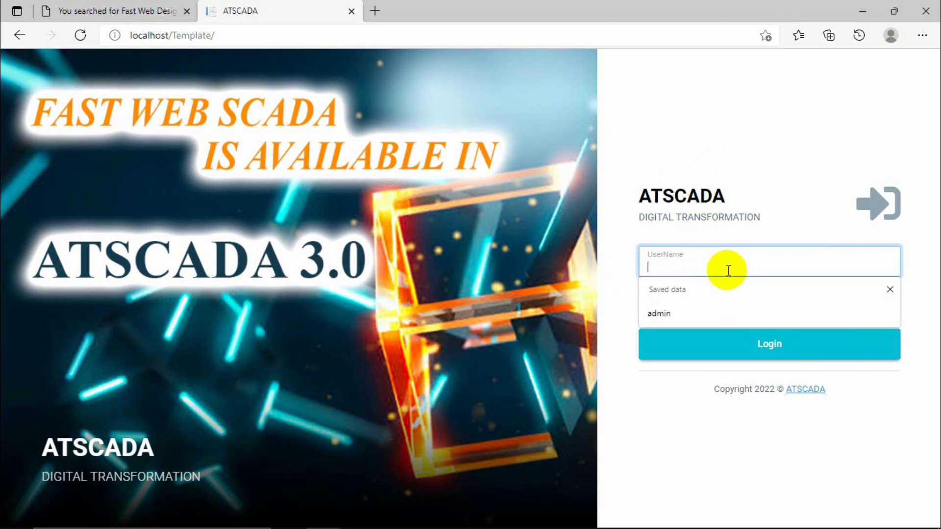
left_click(602, 294)
left_click(647, 294)
left_click(665, 262)
left_click(677, 312)
Check the filled-in username, then switch to the AppConfig folder window.
left_click(683, 305)
left_click(693, 267)
left_click(673, 306)
left_click(689, 271)
left_click_drag(689, 271, 624, 273)
left_click(525, 490)
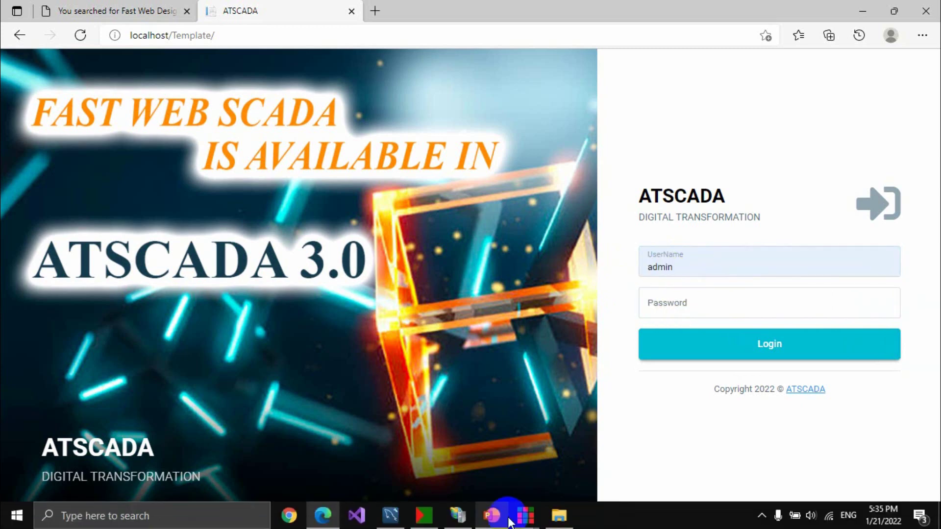
left_click(555, 518)
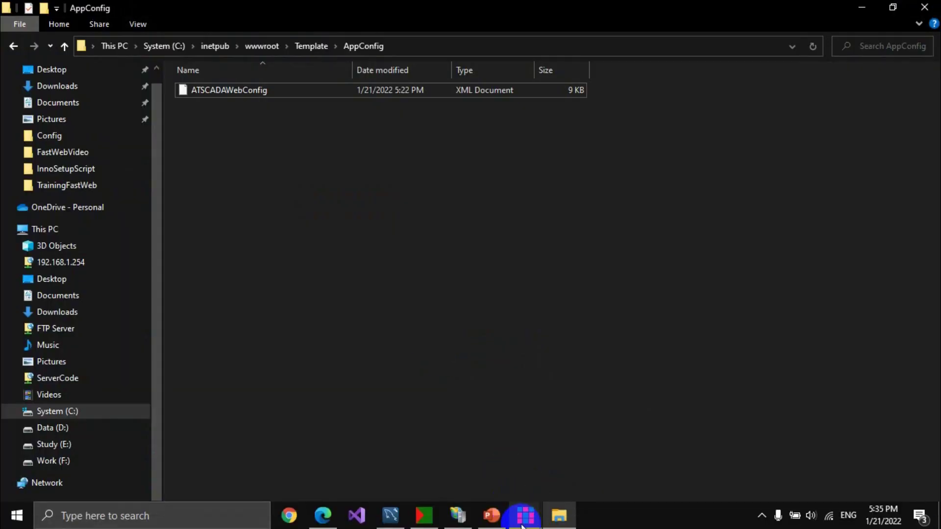
mouse_move(525, 515)
left_click(565, 455)
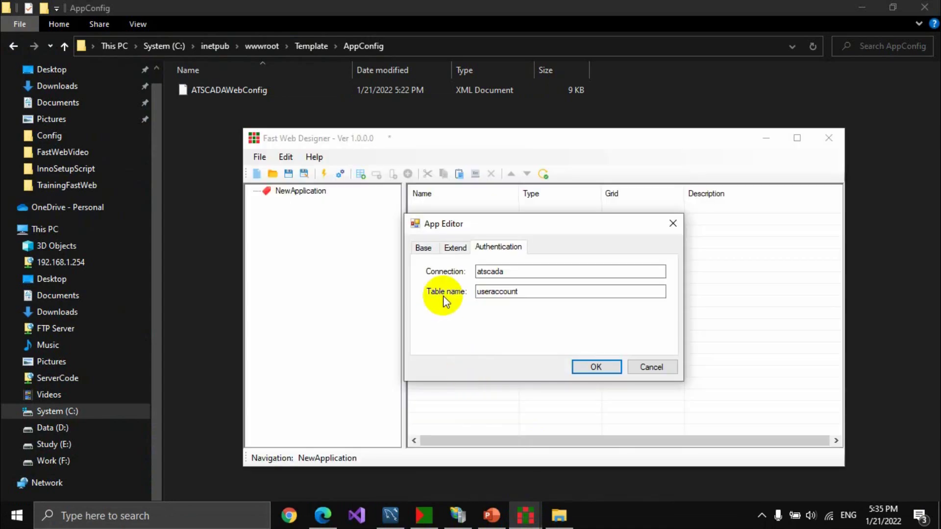
left_click_drag(515, 273, 470, 252)
left_click_drag(536, 294, 469, 285)
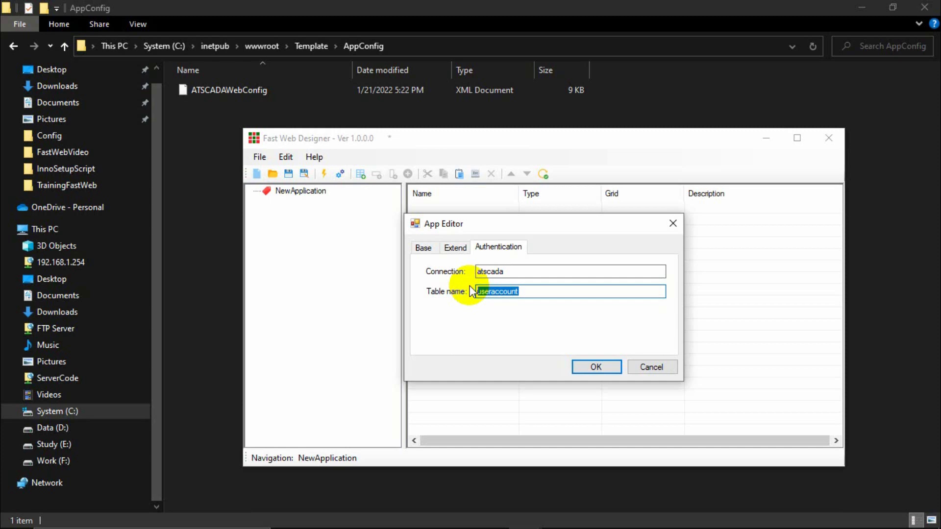
left_click_drag(512, 271, 475, 273)
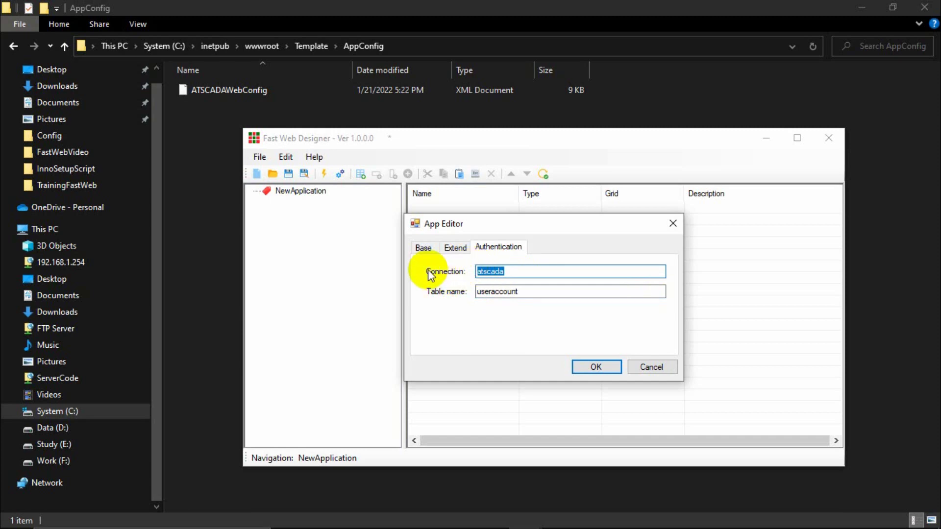
Open Web from C:\Program Files\ATPro\FastWebDesigner\Template in Notepad++.
left_click(189, 185)
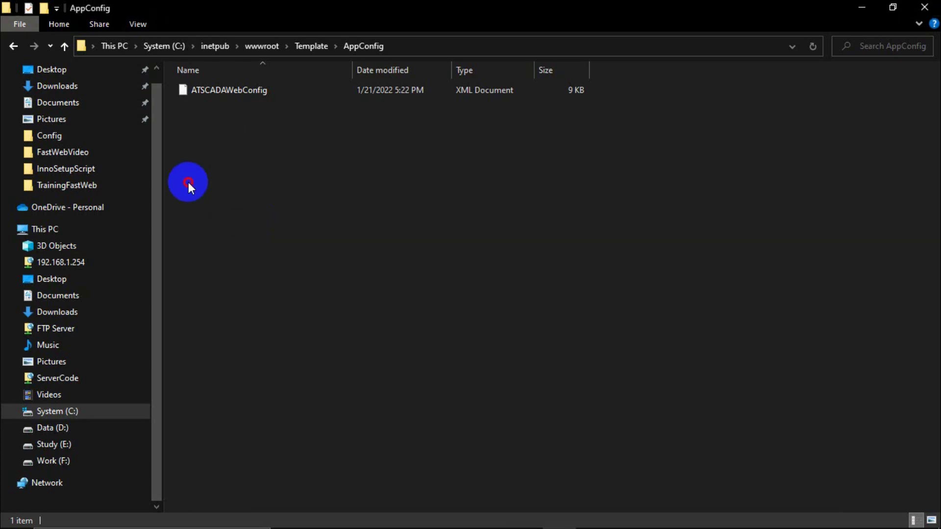
left_click(68, 412)
double_click(205, 221)
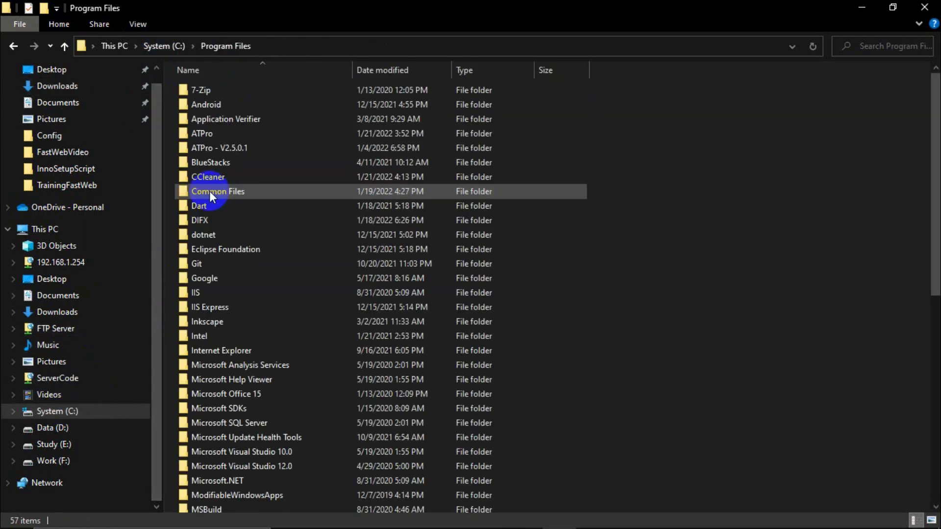
double_click(204, 130)
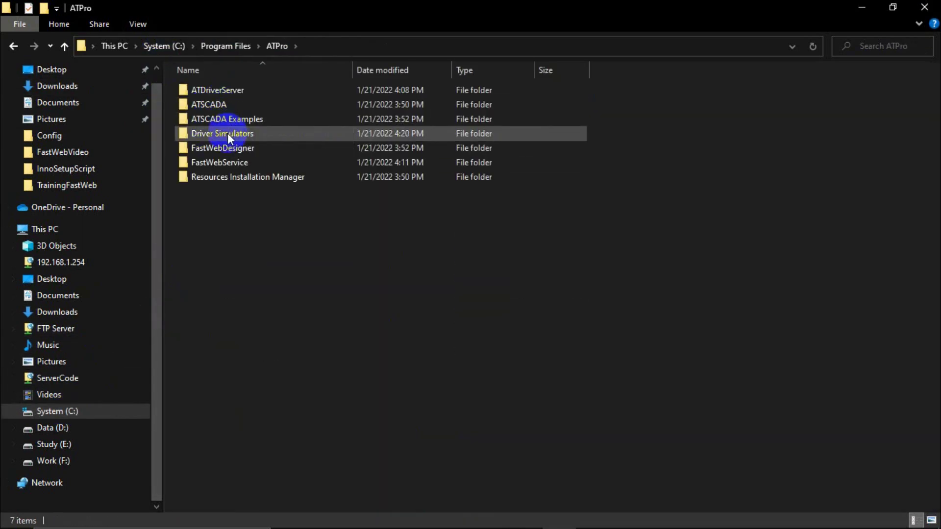
double_click(223, 148)
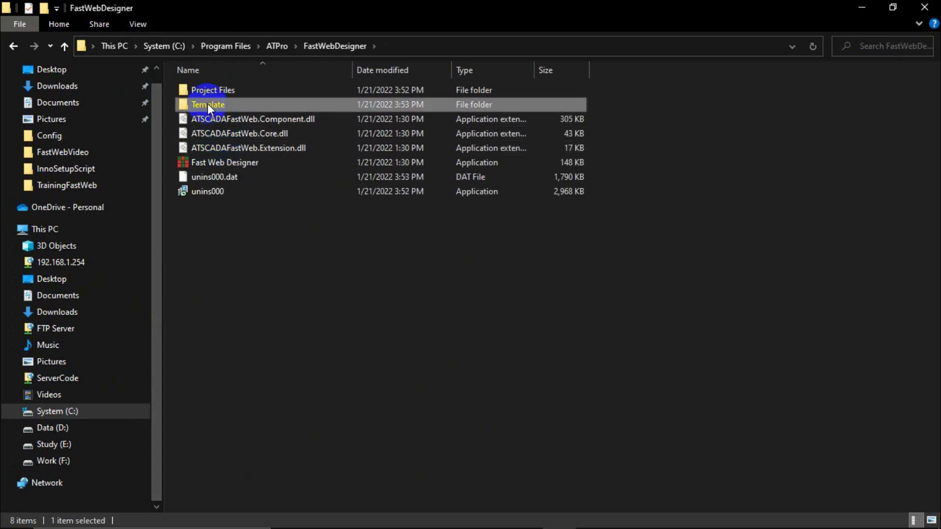
double_click(207, 104)
left_click(206, 249)
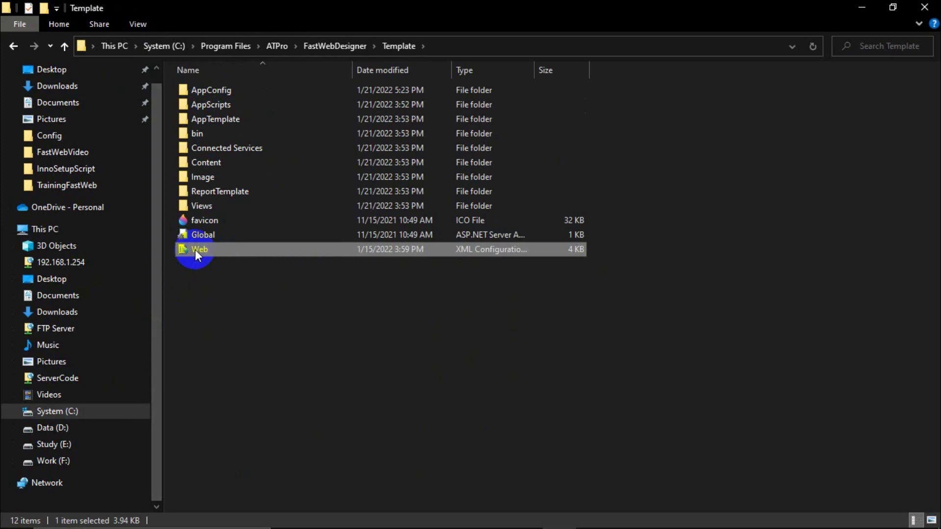
right_click(195, 249)
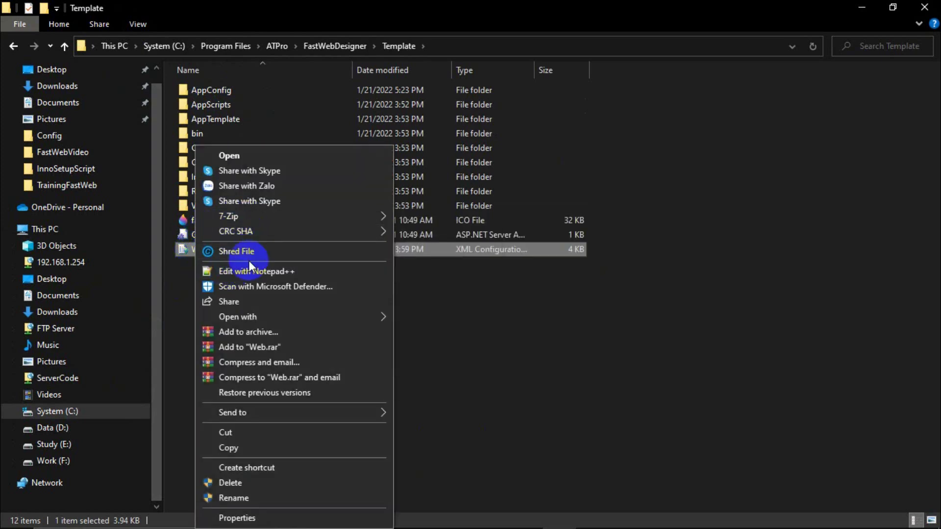
left_click(249, 271)
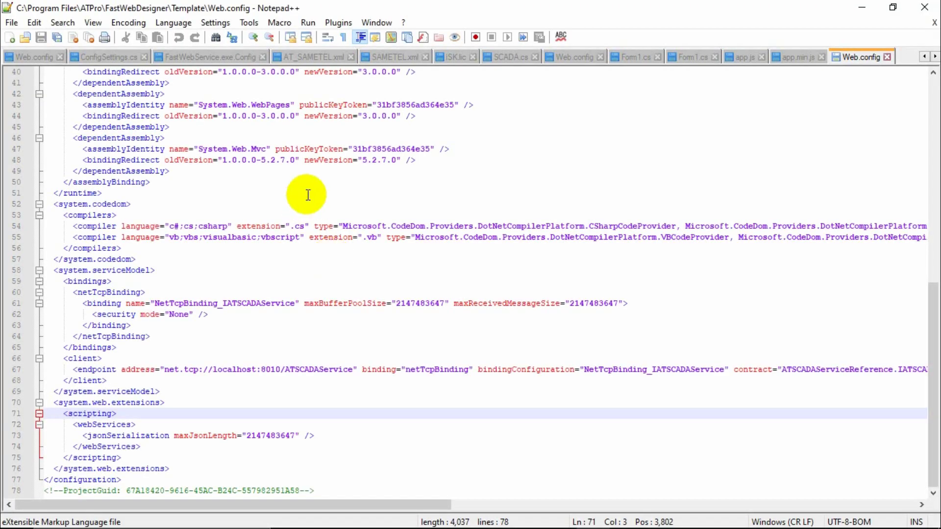
left_click(308, 194)
scroll(308, 195, "up", 12)
scroll(308, 195, "up", 1)
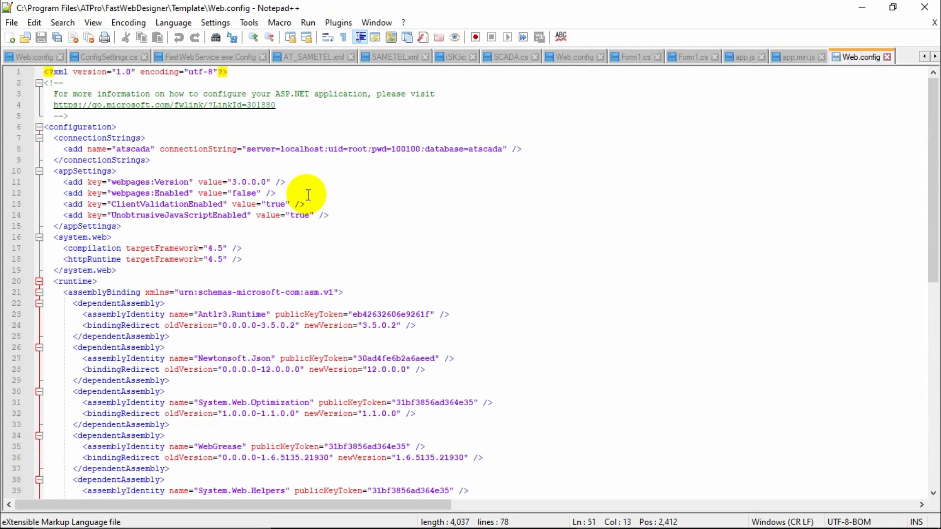
left_click(145, 227)
left_click(131, 236)
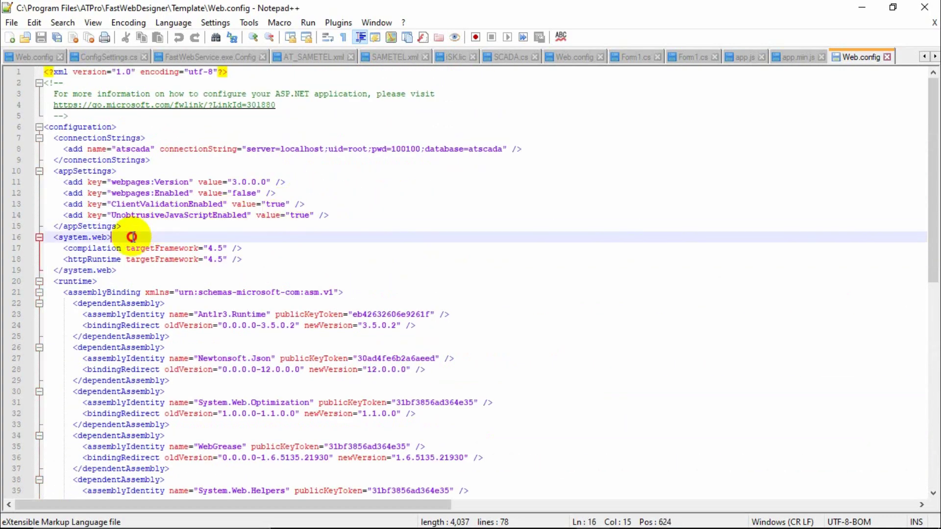
left_click(120, 268)
left_click(125, 239)
left_click(188, 216)
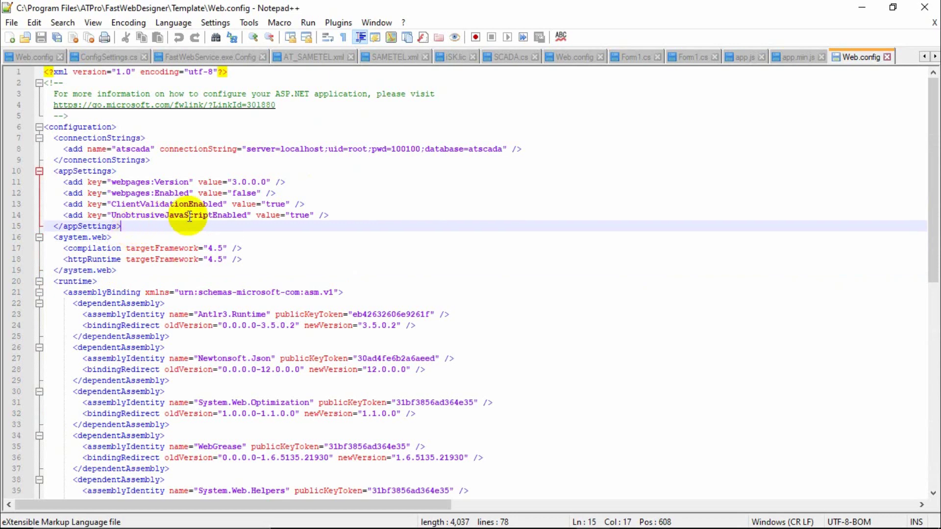
left_click(329, 215)
left_click(353, 193)
left_click(361, 182)
left_click(367, 169)
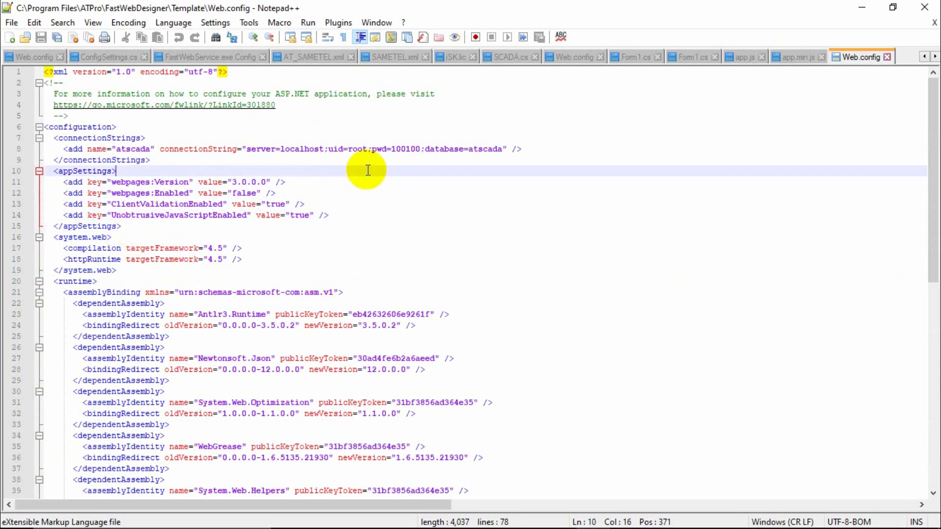
left_click(161, 159)
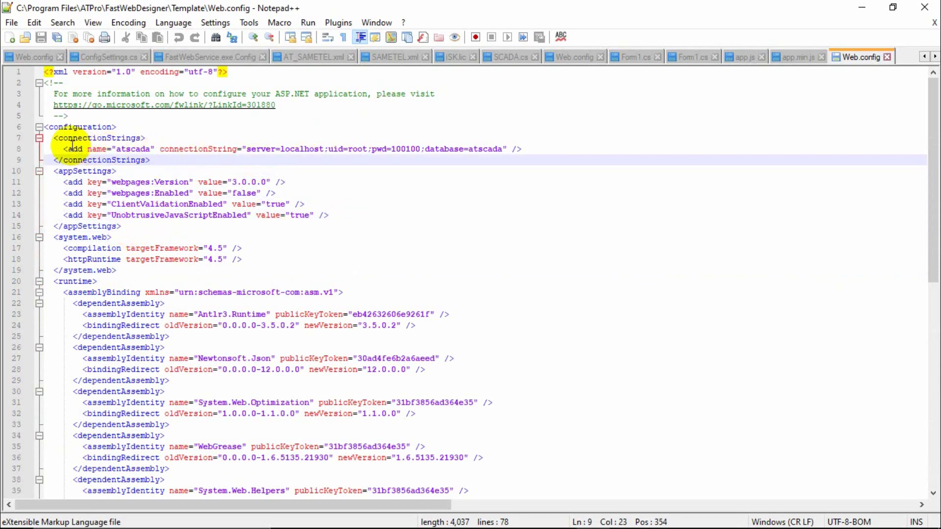
left_click_drag(55, 139, 174, 164)
left_click(141, 178)
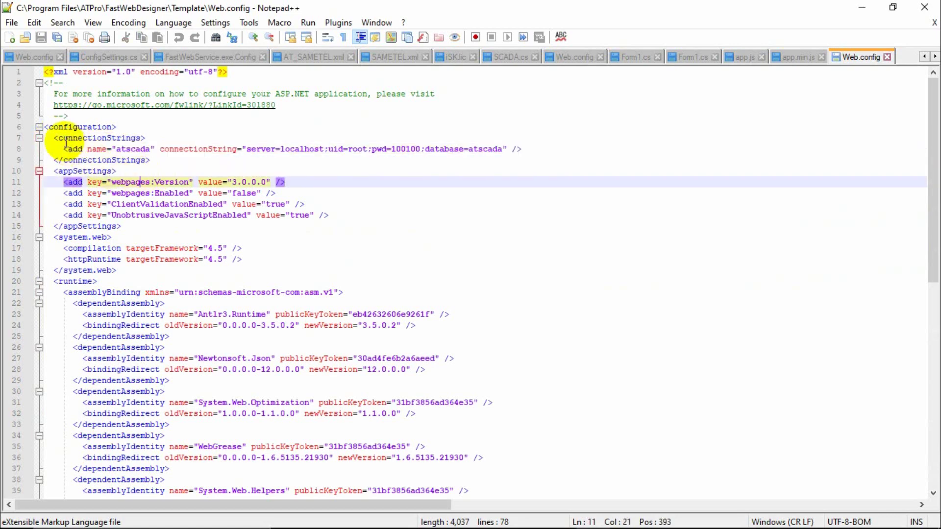
left_click_drag(55, 138, 149, 137)
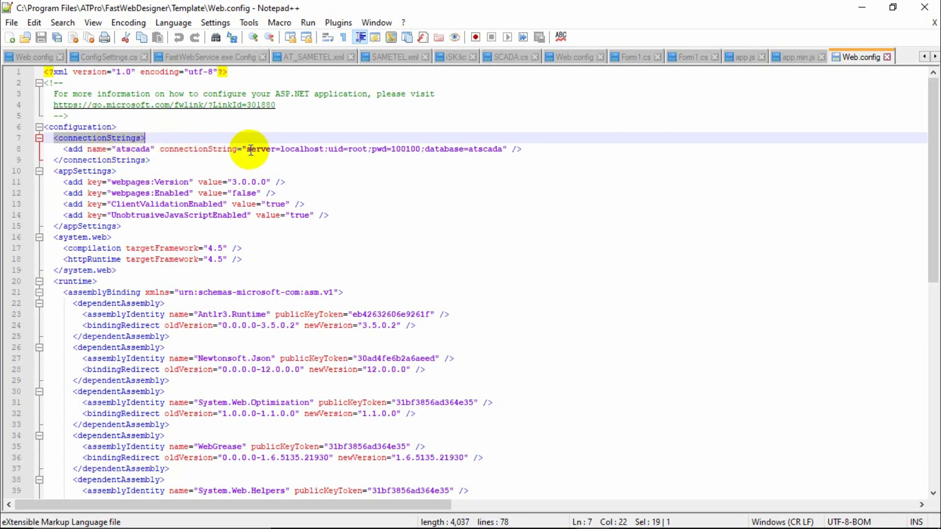
double_click(299, 149)
left_click(268, 173)
double_click(296, 149)
double_click(358, 150)
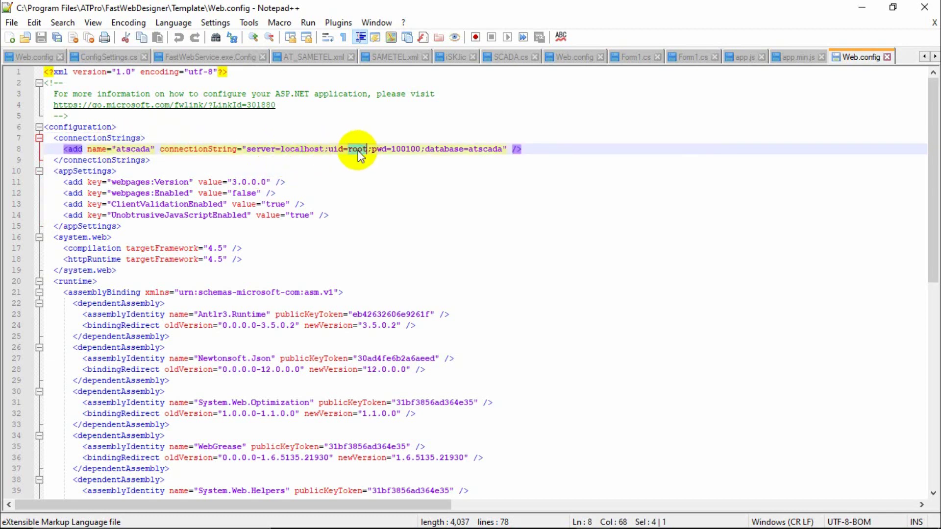
double_click(405, 150)
left_click(420, 174)
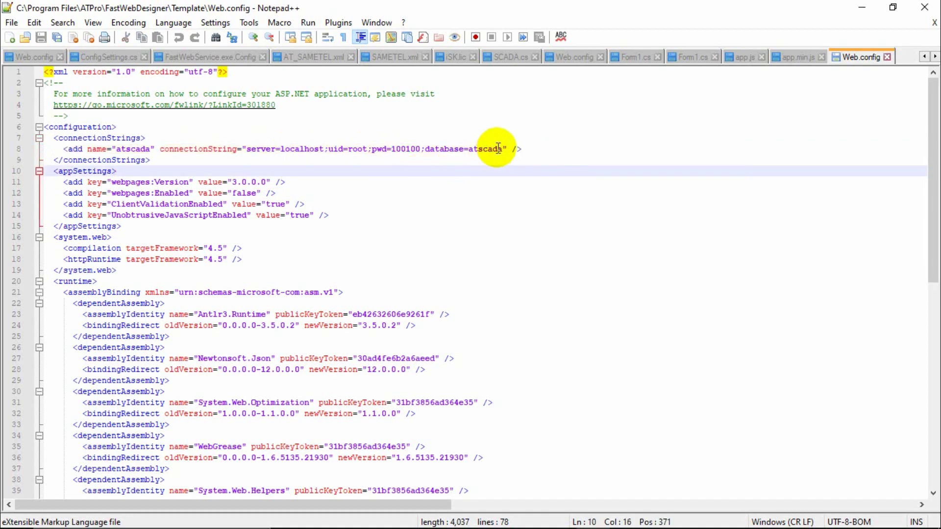
double_click(493, 149)
left_click(466, 158)
left_click(445, 175)
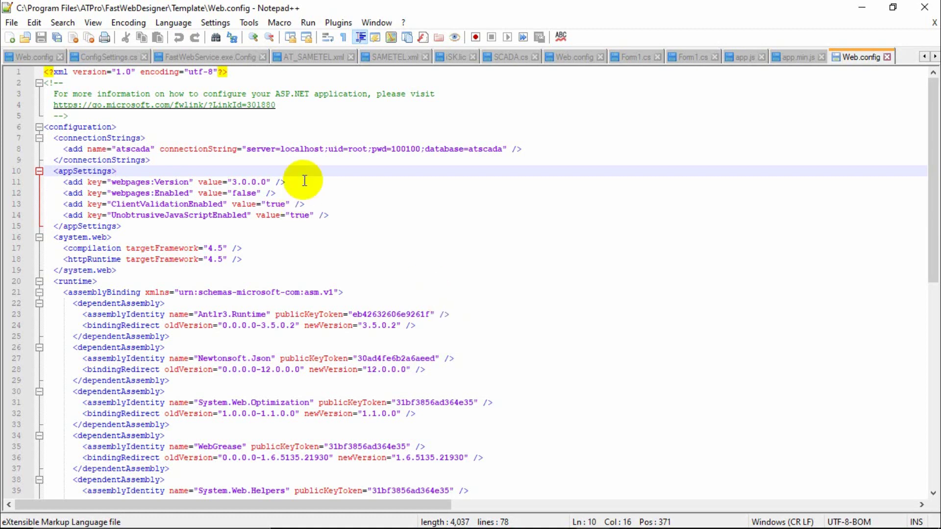
double_click(302, 149)
left_click(304, 204)
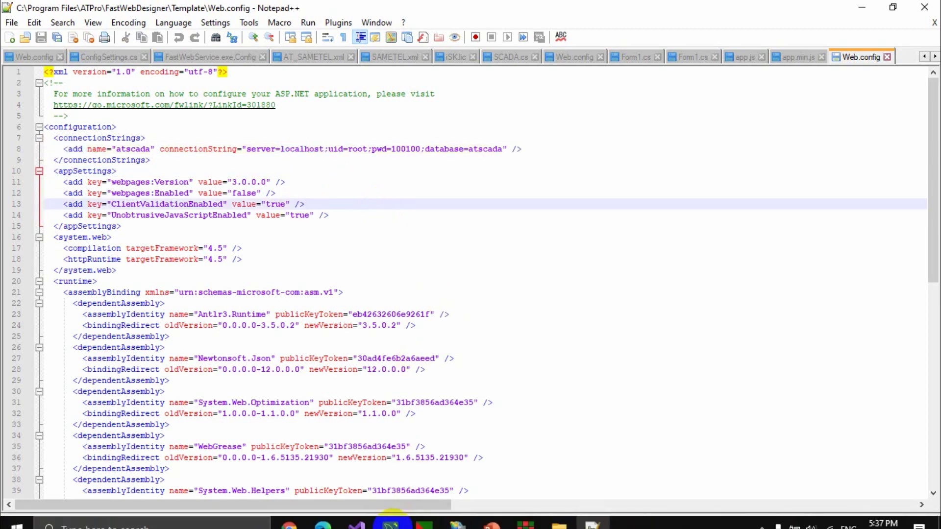
mouse_move(392, 521)
left_click(399, 461)
left_click(81, 160)
left_click(25, 138)
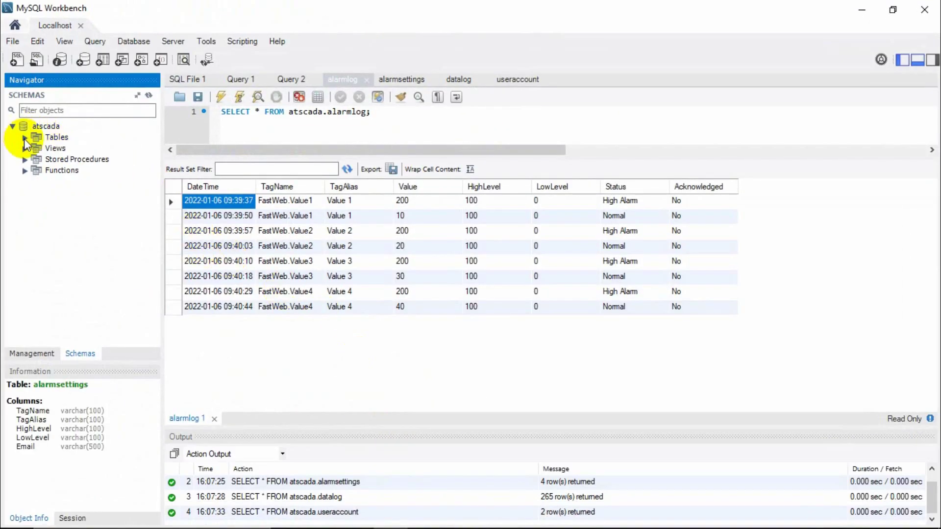
left_click(44, 127)
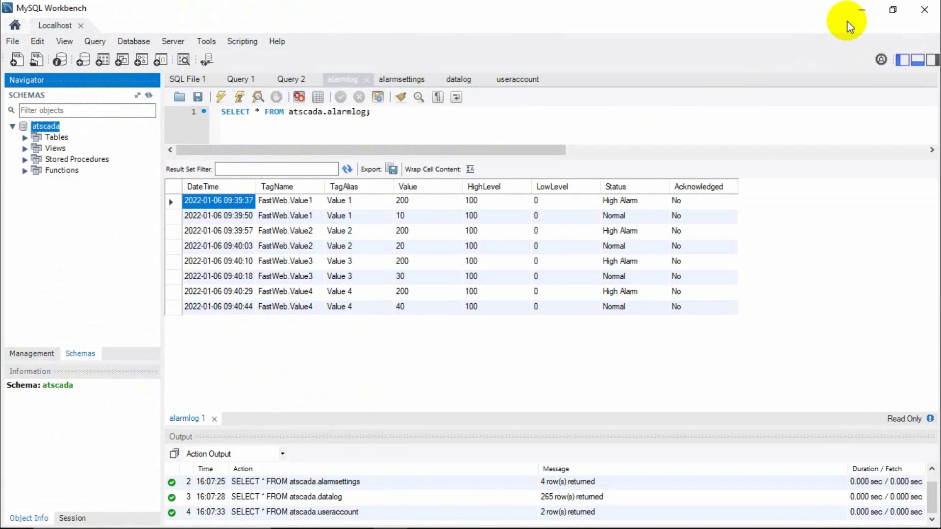
left_click(860, 11)
left_click(125, 150)
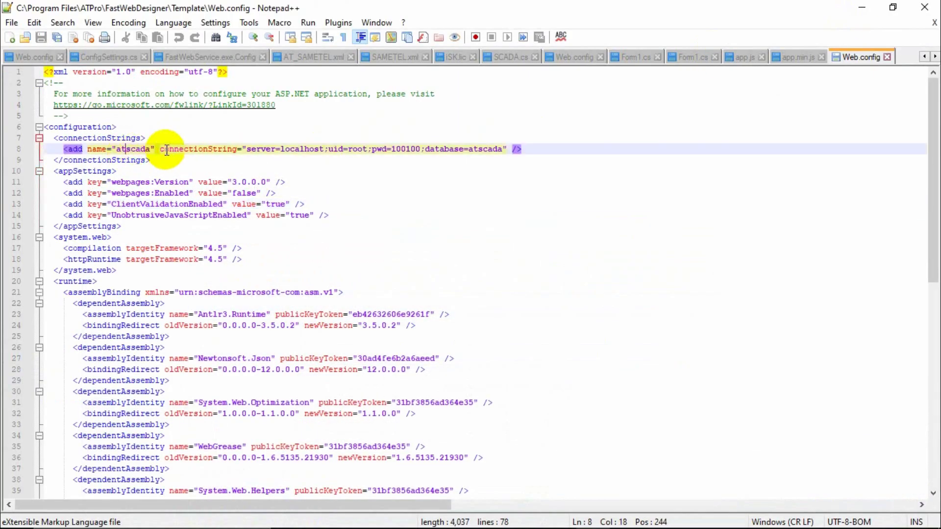
Inspect Web.config's connectionString named atscada, then bring up the App Editor.
double_click(185, 149)
key("Down")
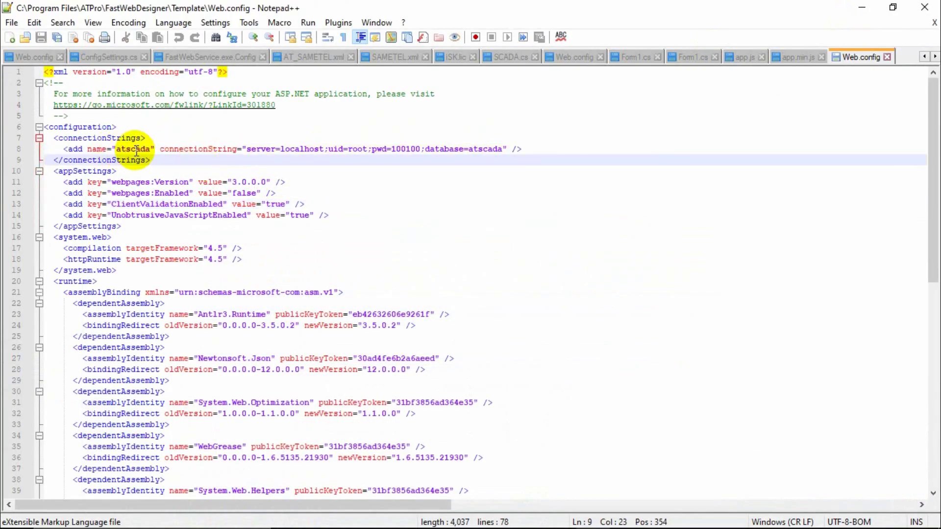
double_click(193, 148)
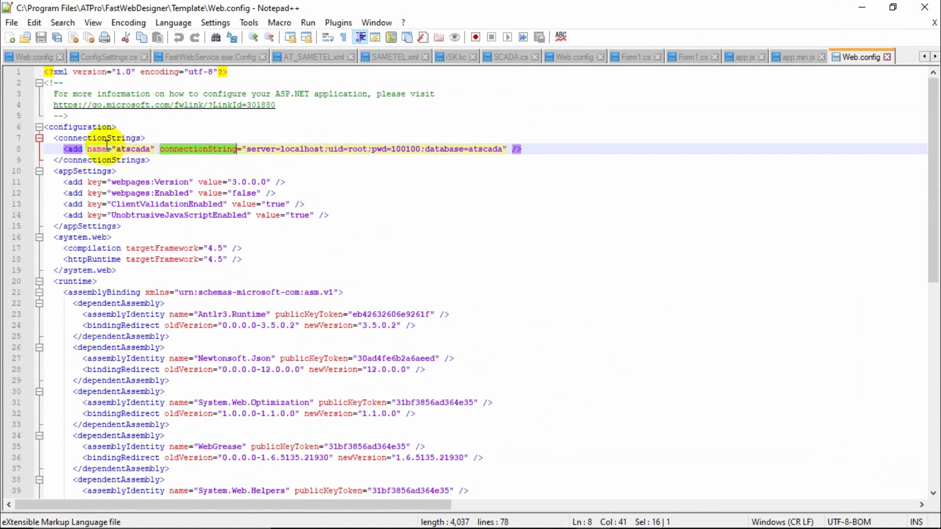
double_click(128, 149)
left_click(347, 201)
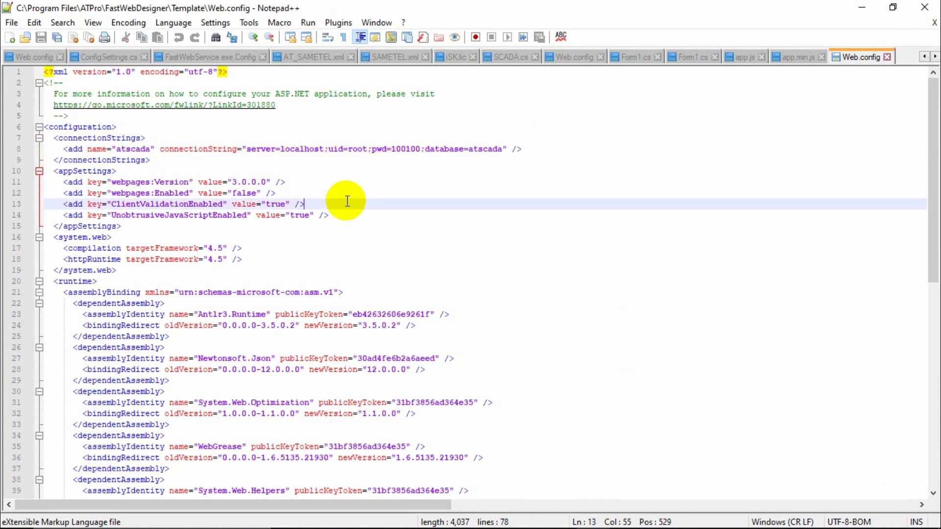
left_click(525, 515)
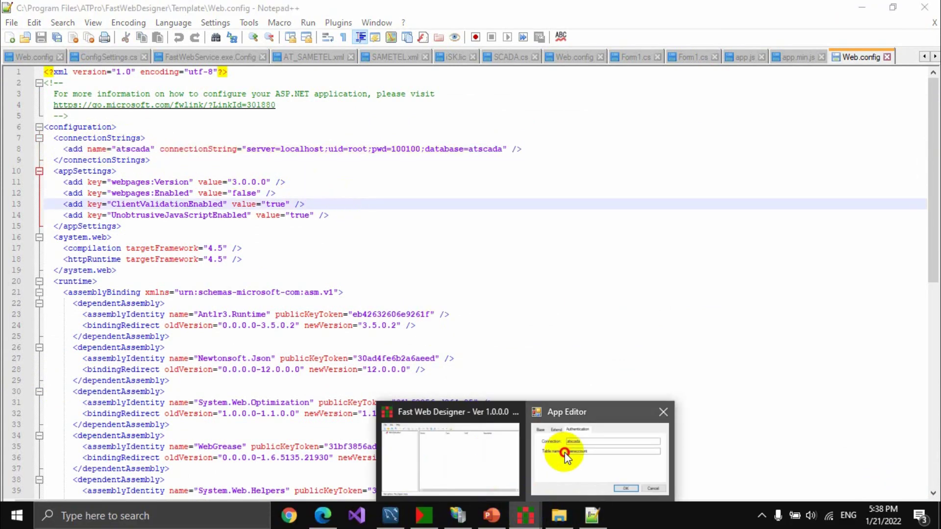
left_click(565, 454)
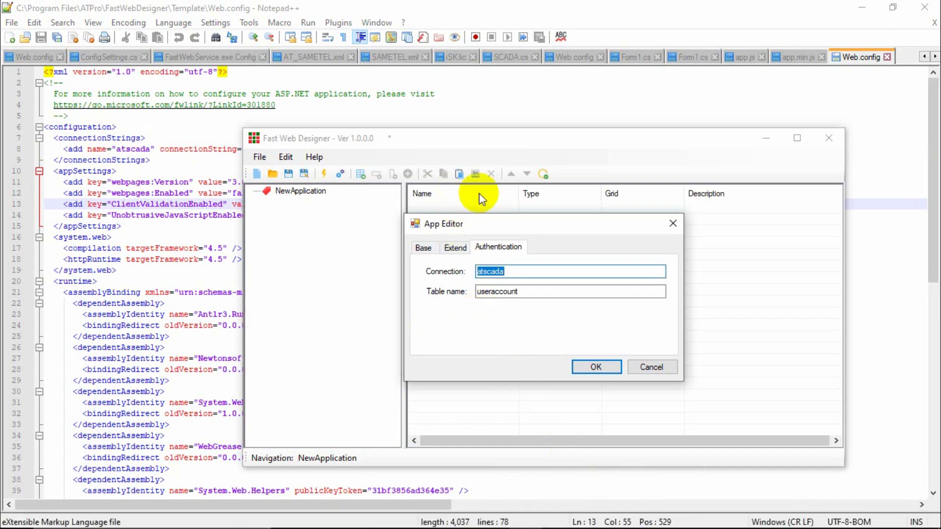
Select the Authentication Connection value atscada, then the matching name in Web.config.
left_click(519, 276)
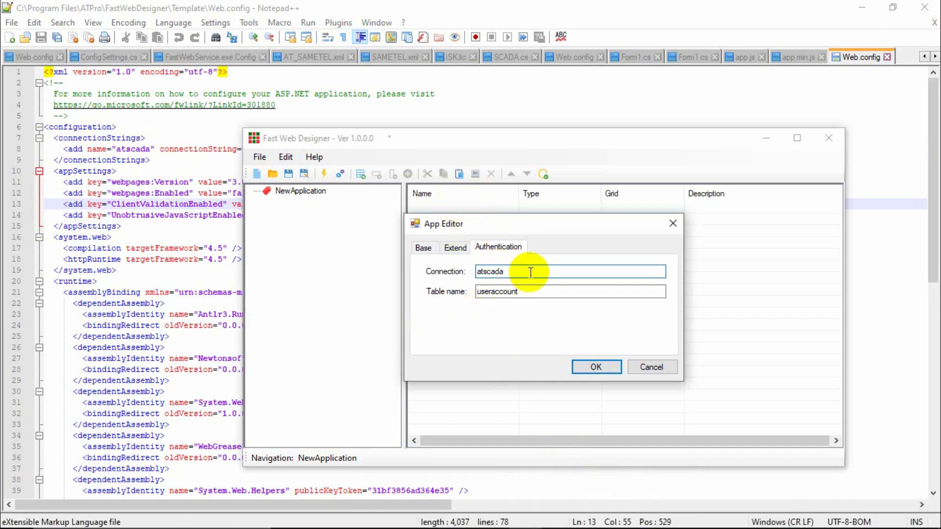
left_click_drag(531, 269, 463, 265)
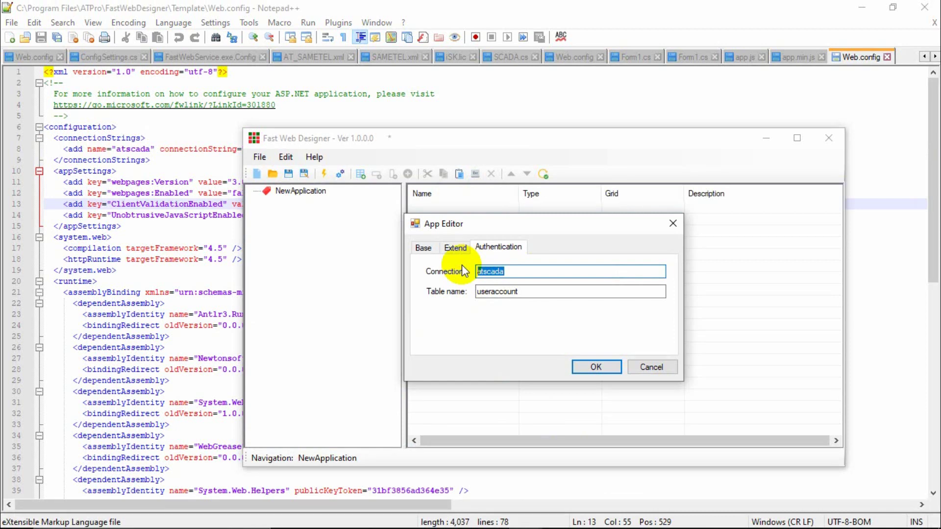
left_click(128, 149)
double_click(133, 149)
Replace the connection name atscada with fastweb on line 8 of Web.config.
left_click(204, 172)
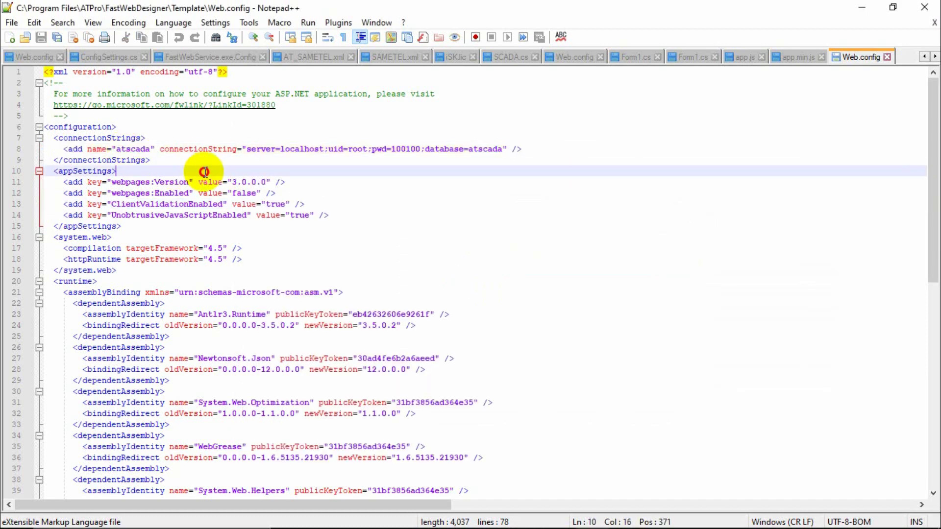
double_click(132, 149)
type("fast")
type("ư")
type("eb")
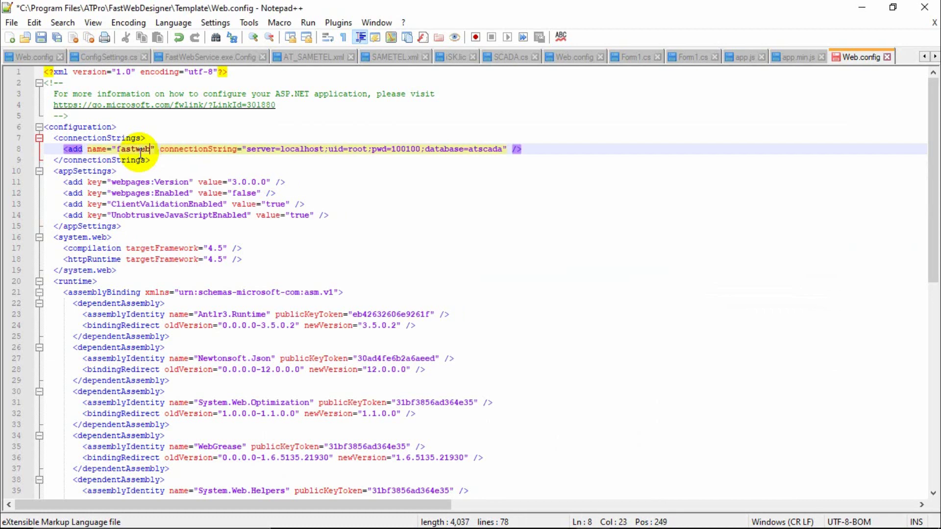
key("Down")
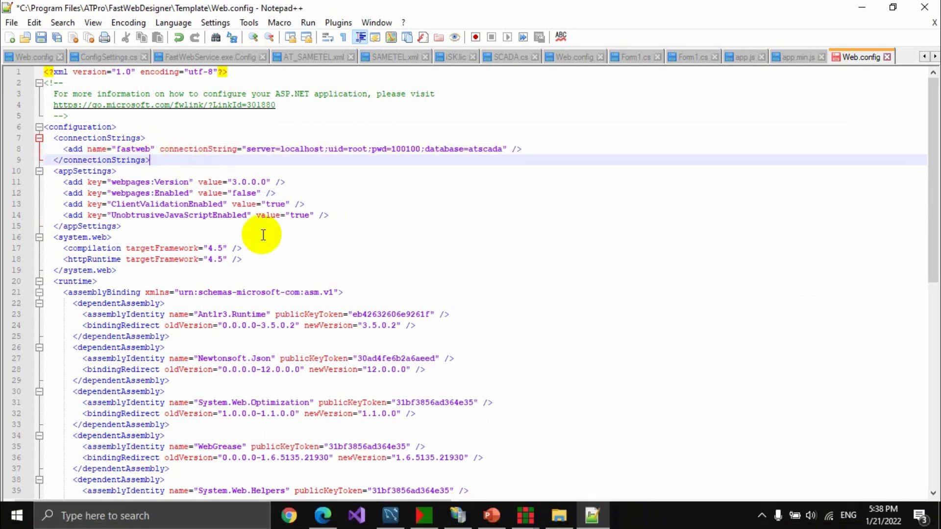
Replace the App Editor's authentication Connection value atscada with fastweb.
mouse_move(561, 518)
mouse_move(525, 515)
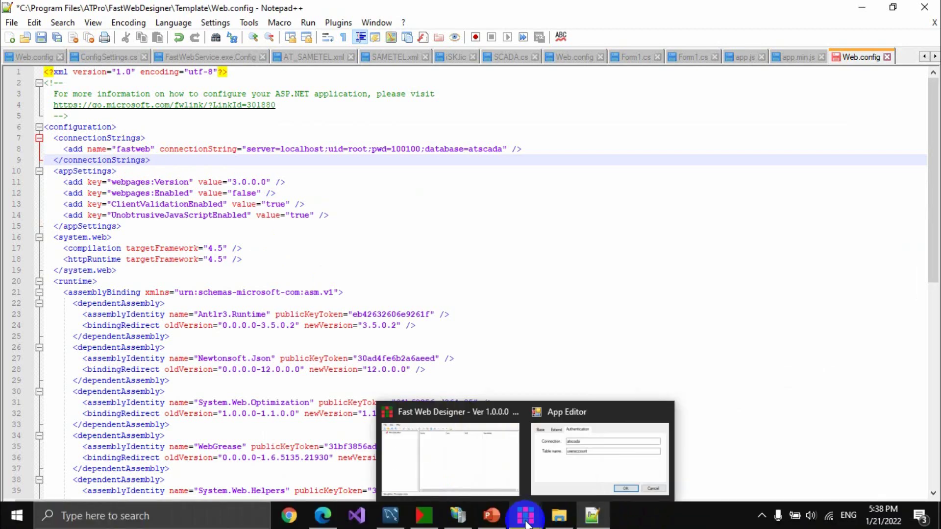
left_click(551, 479)
left_click(509, 271)
double_click(509, 270)
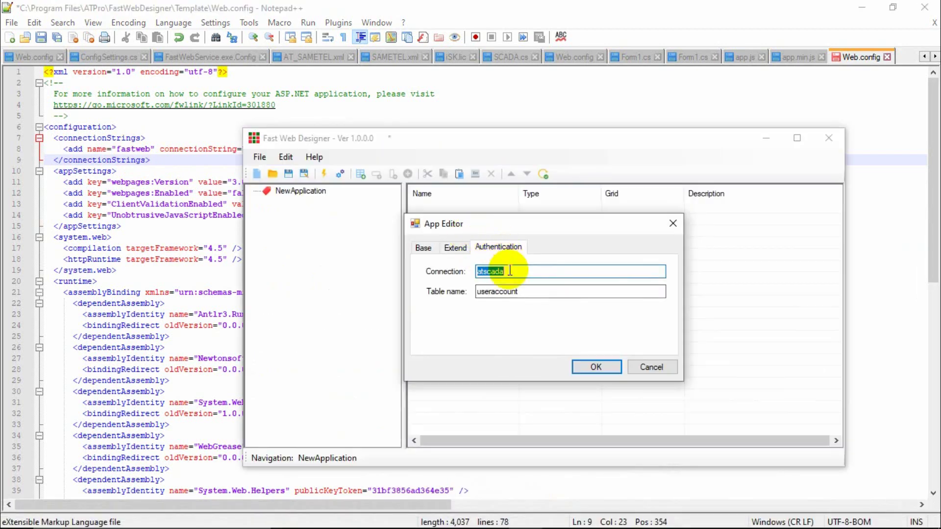
type("fastweb")
left_click(176, 162)
Rename the Web.config connection string to atscada and save it, relaunching Notepad++ as Administrator.
double_click(131, 149)
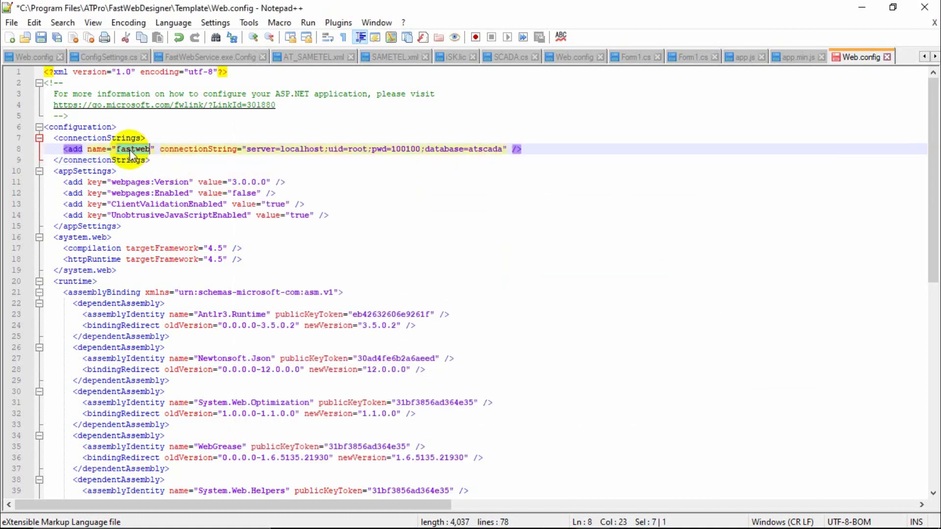
type("atscada")
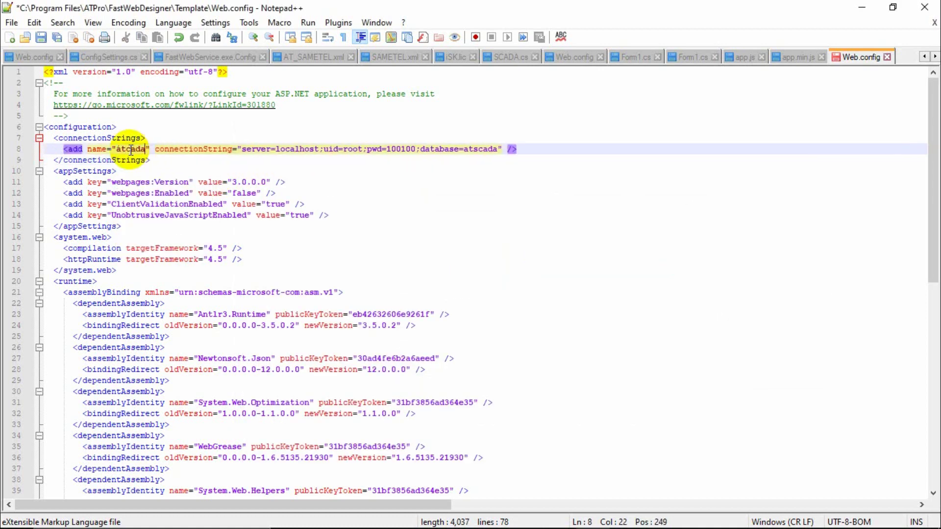
type("a")
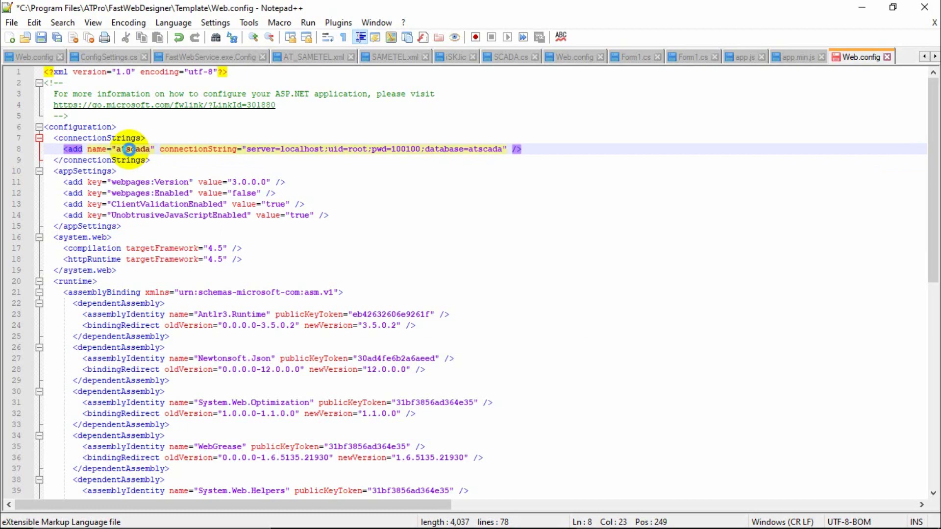
key("ctrl+s")
left_click(509, 312)
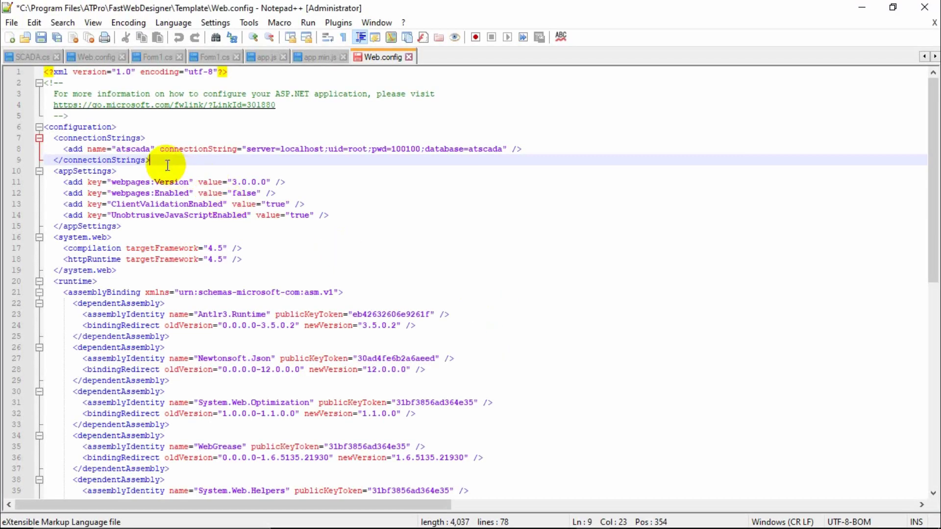
double_click(126, 152)
key("ctrl+s")
left_click(139, 152)
double_click(140, 152)
key("ctrl+c")
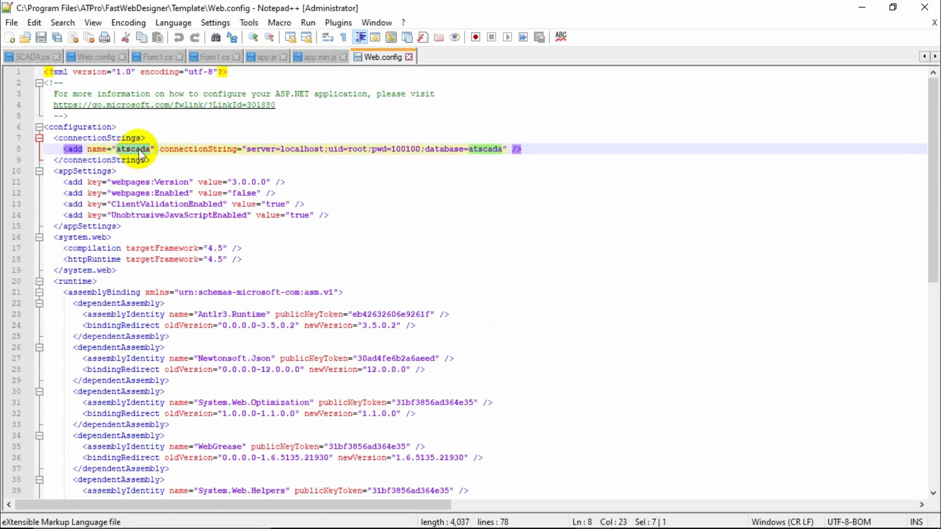
Paste atscada back into the App Editor's authentication Connection field.
mouse_move(527, 524)
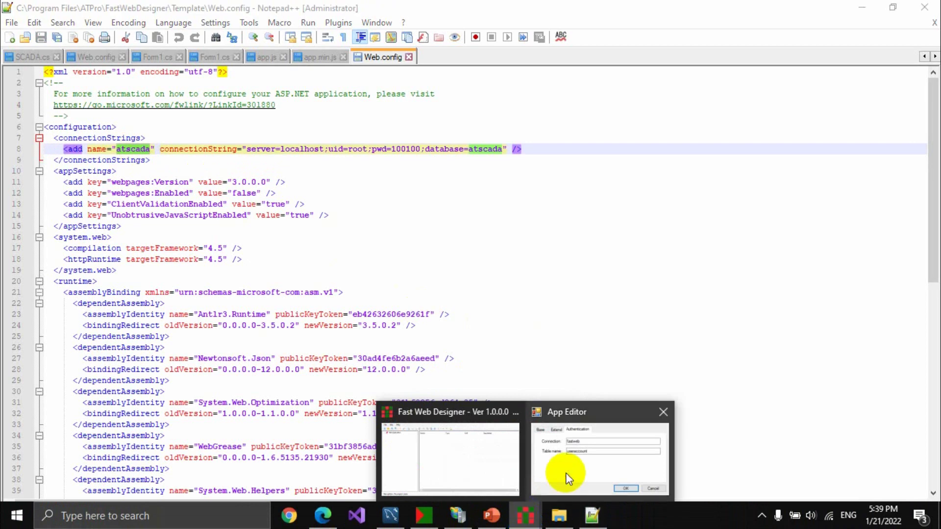
left_click(563, 473)
left_click(509, 268)
double_click(508, 269)
key("ctrl+v")
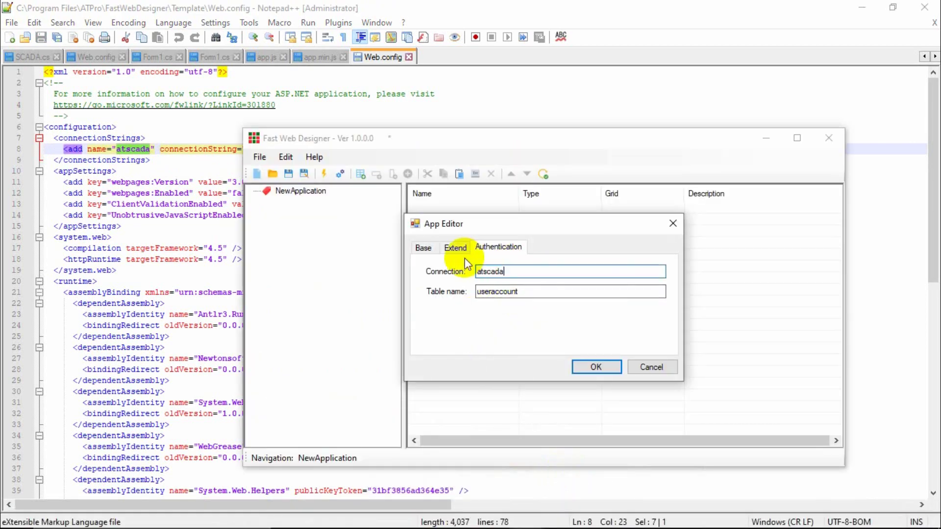
left_click(532, 291)
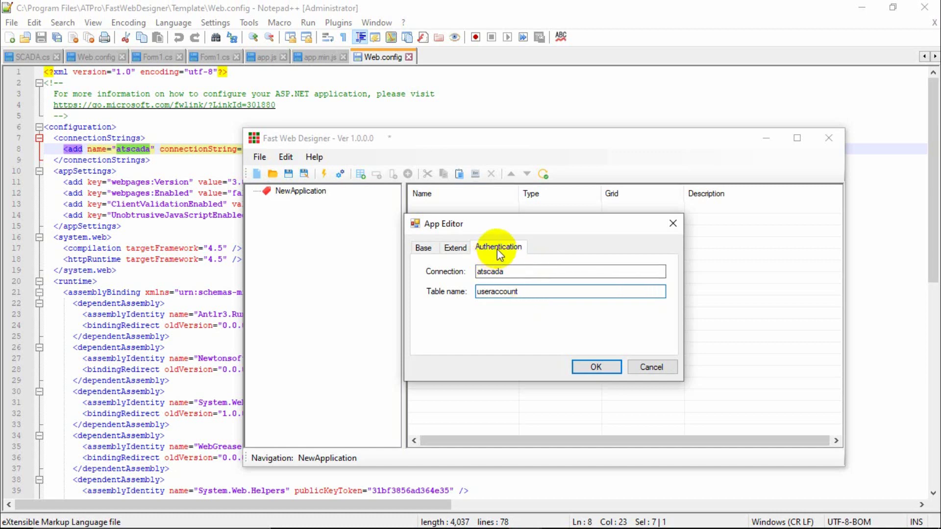
Review the title and brand settings, then recheck the atscada connection and table name.
left_click(424, 248)
left_click(454, 248)
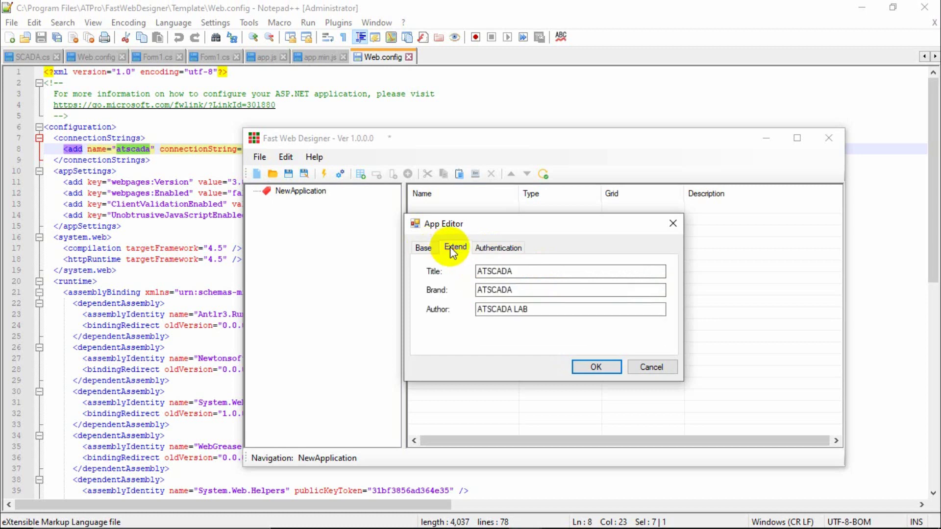
left_click(485, 248)
left_click(460, 249)
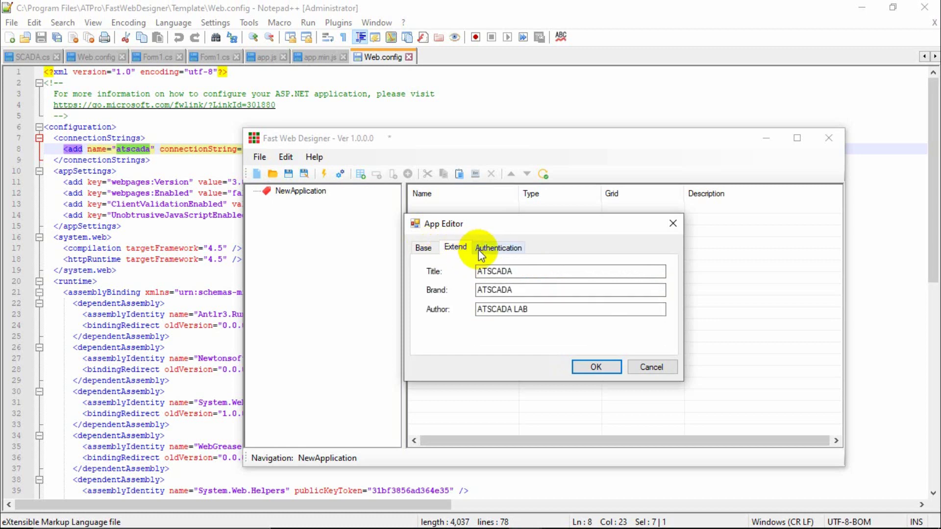
left_click(480, 249)
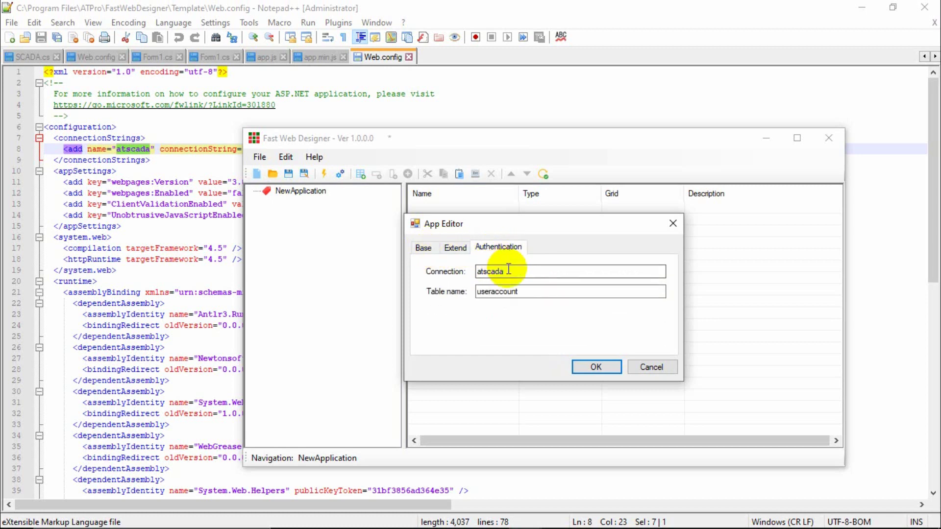
left_click_drag(507, 271, 478, 264)
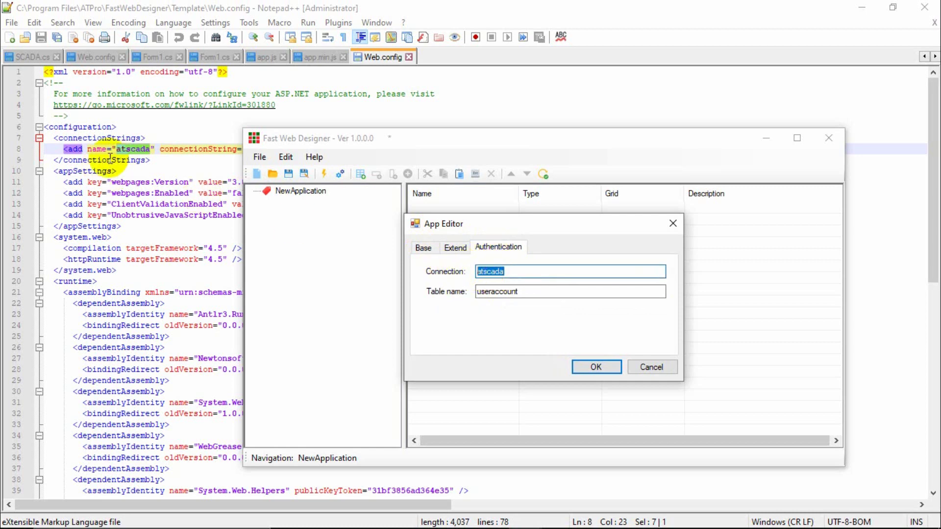
left_click(522, 291)
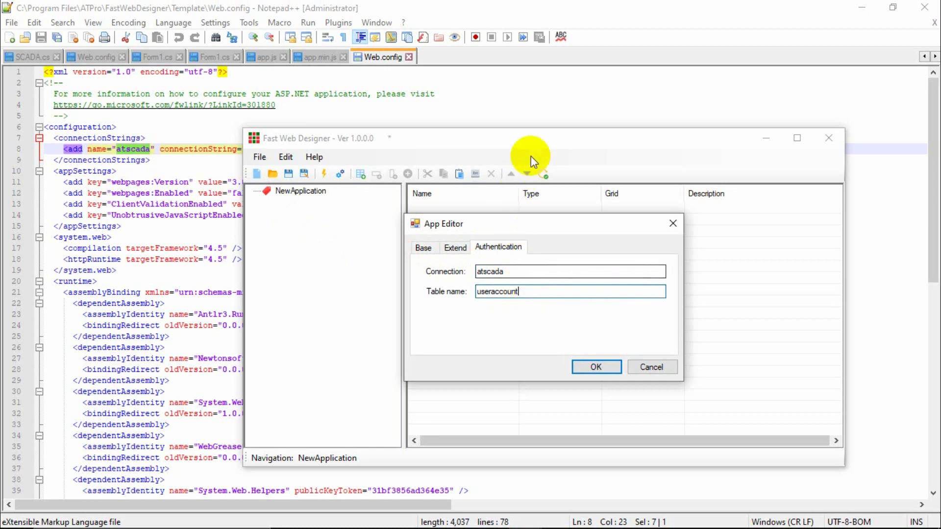
Close the App Editor and check the atscada database name in Web.config.
left_click(673, 224)
left_click(680, 215)
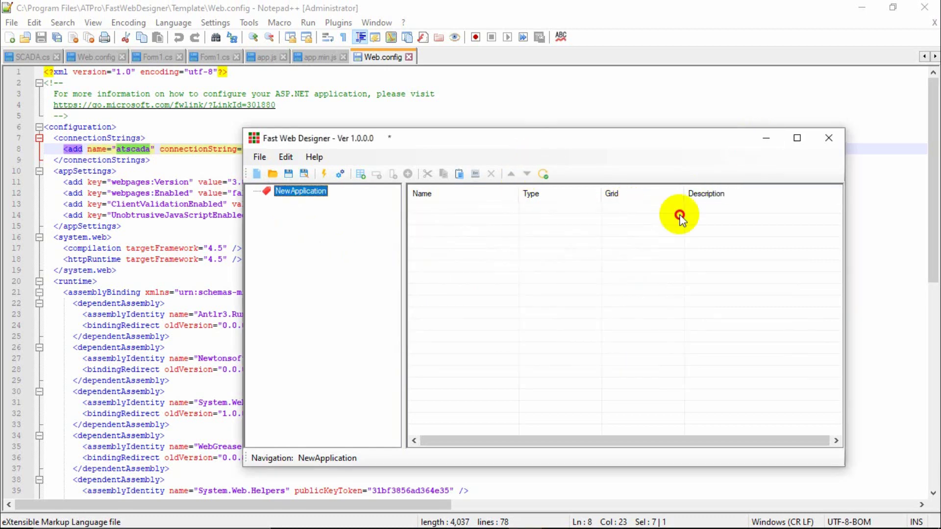
left_click(766, 138)
double_click(479, 148)
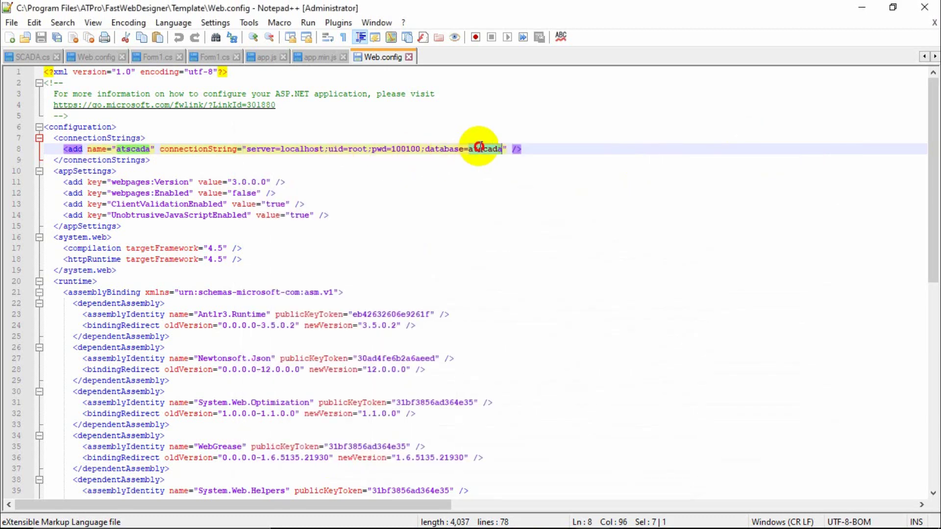
mouse_move(551, 519)
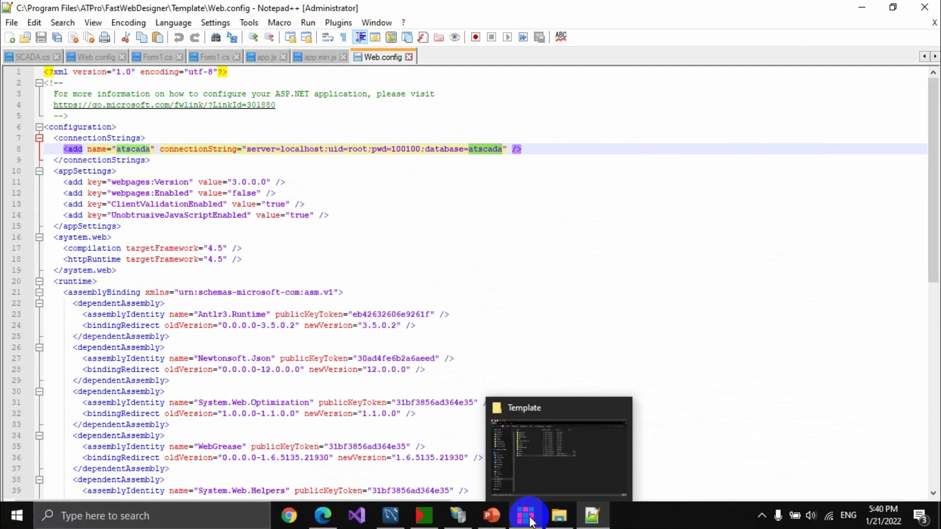
Reopen NewApplication's authentication settings and compare table useraccount with Web.config's connectionString.
left_click(554, 466)
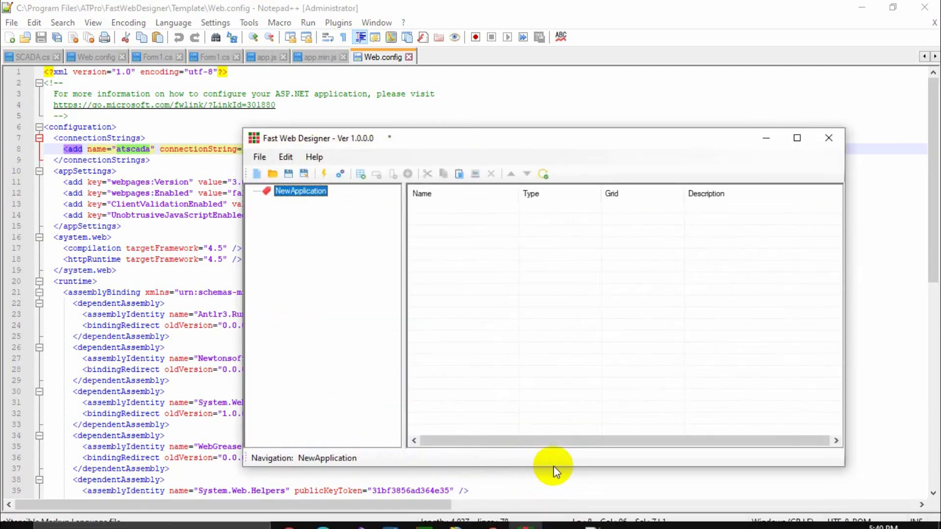
double_click(302, 191)
left_click(487, 248)
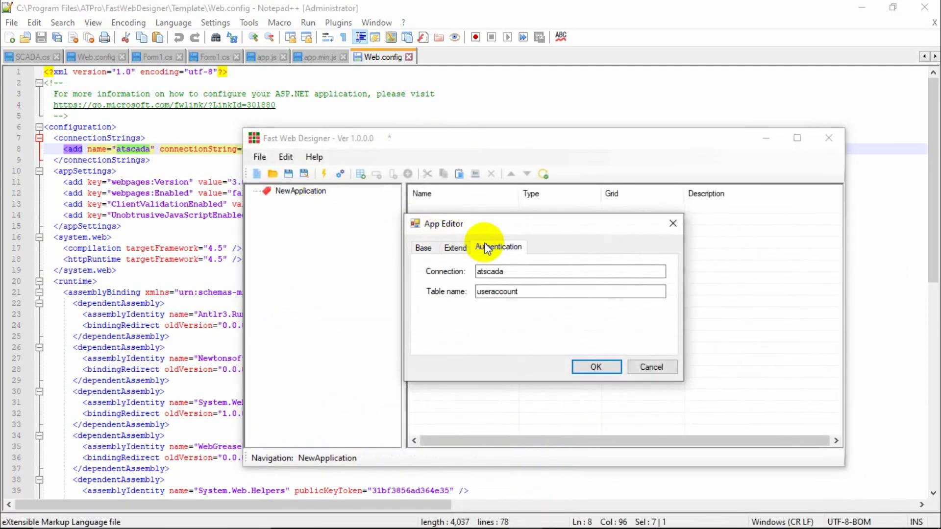
left_click(520, 292)
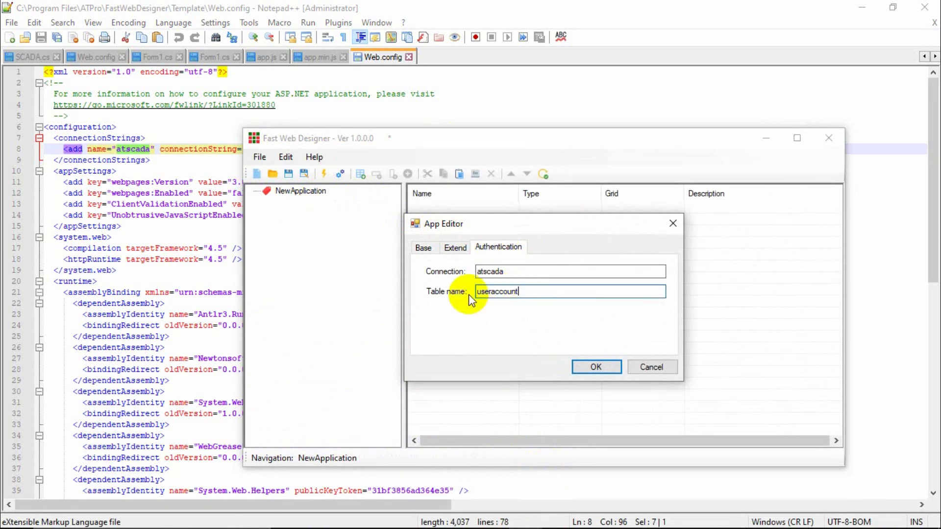
left_click_drag(536, 292, 468, 284)
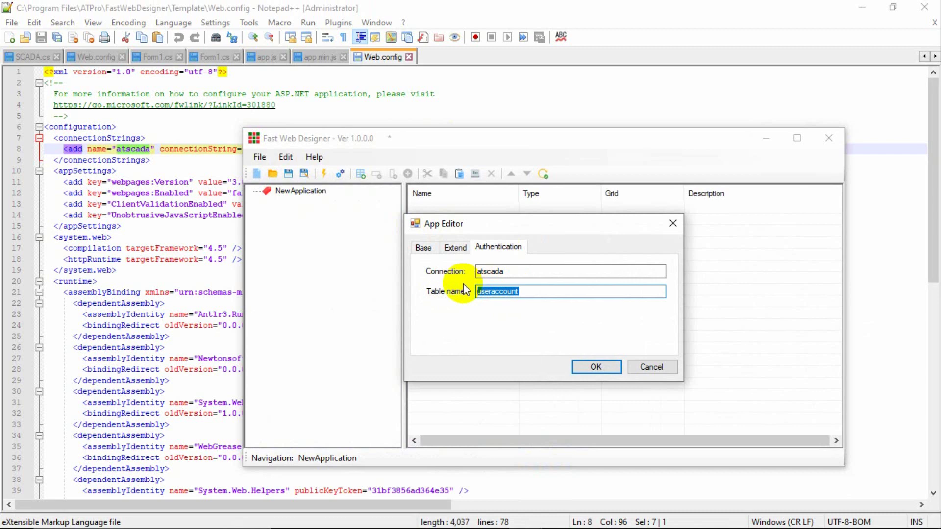
double_click(201, 150)
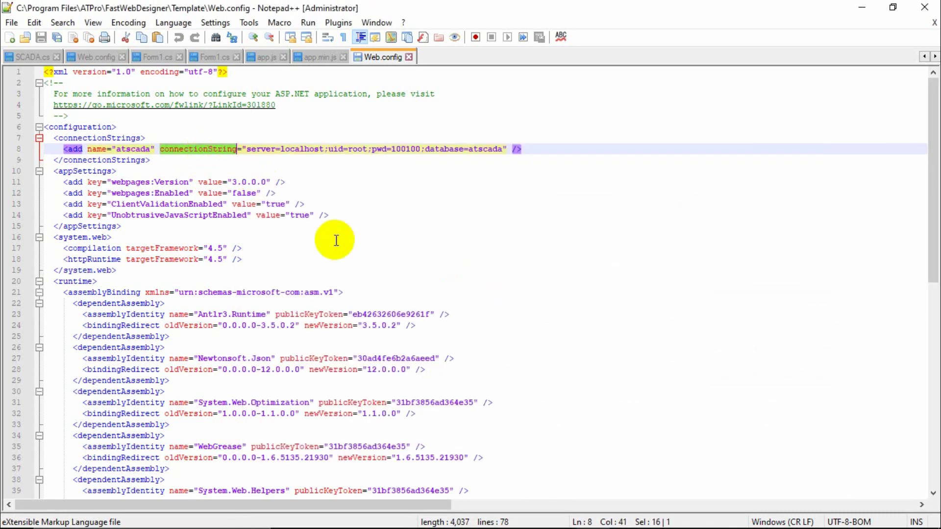
mouse_move(532, 522)
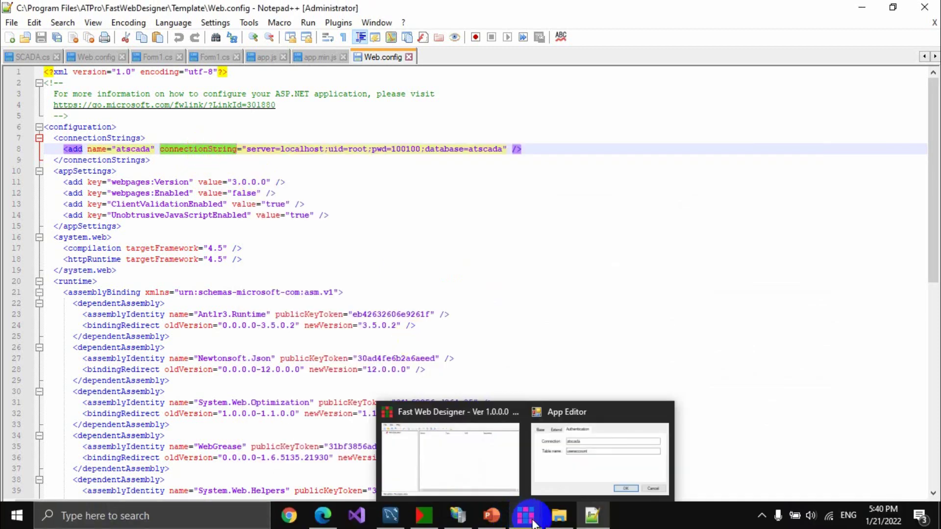
left_click(536, 435)
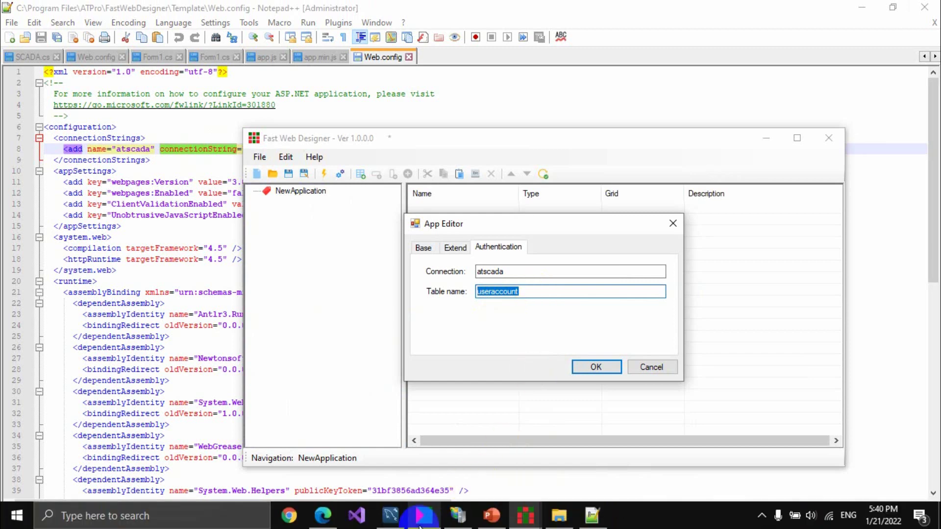
Show the rows of the atscada database's useraccount table in MySQL Workbench.
left_click(390, 444)
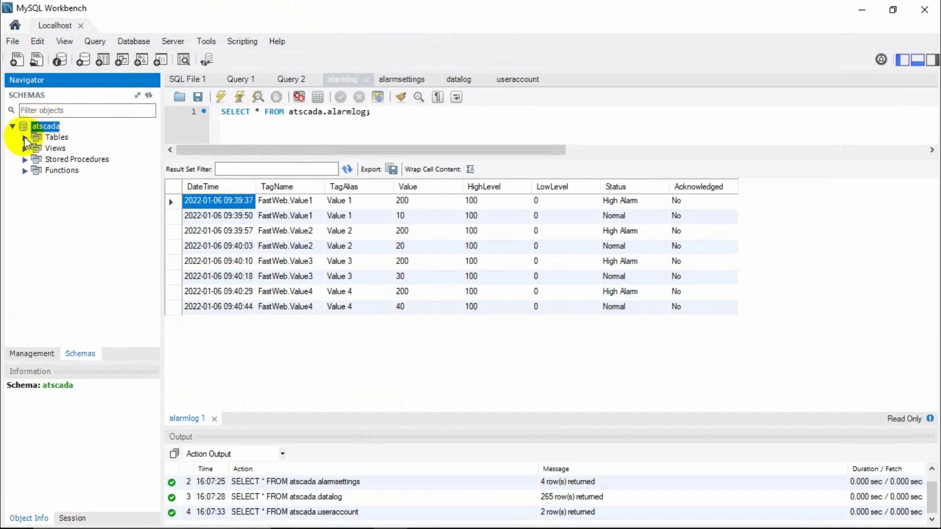
left_click(24, 138)
right_click(66, 183)
left_click(98, 190)
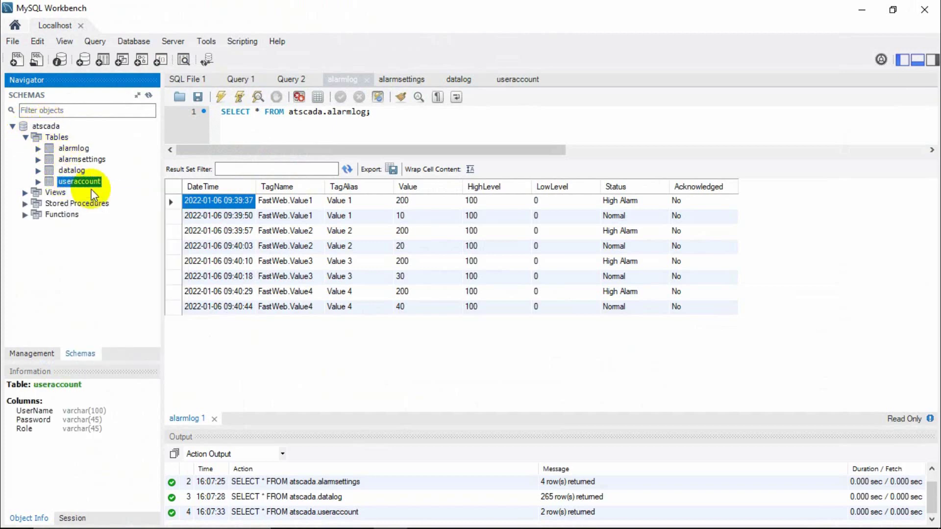
Inspect both accounts' user names, passwords and their Admin and Operator roles.
left_click(264, 204)
left_click(225, 205)
key("Tab")
left_click(228, 206)
left_click(260, 208)
left_click(213, 208)
left_click(266, 207)
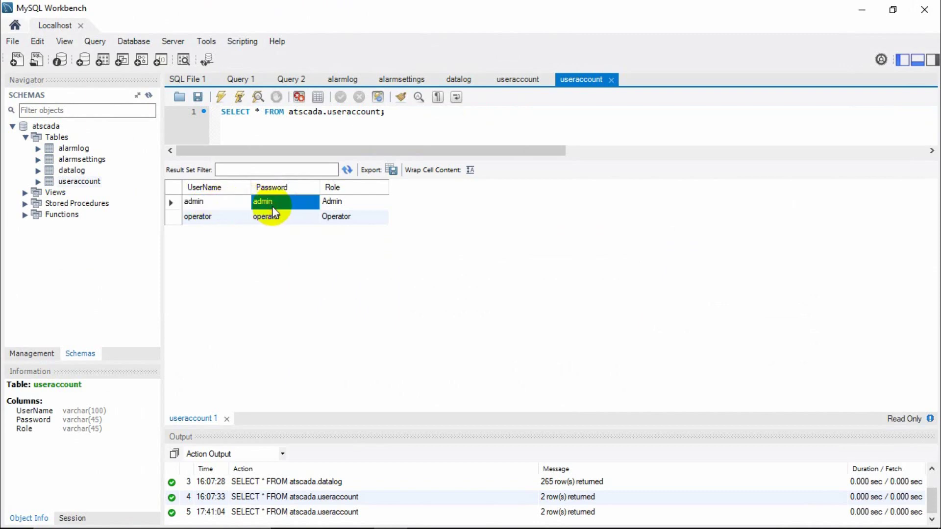
left_click(336, 202)
left_click(259, 206)
left_click(231, 203)
left_click(262, 205)
left_click(231, 207)
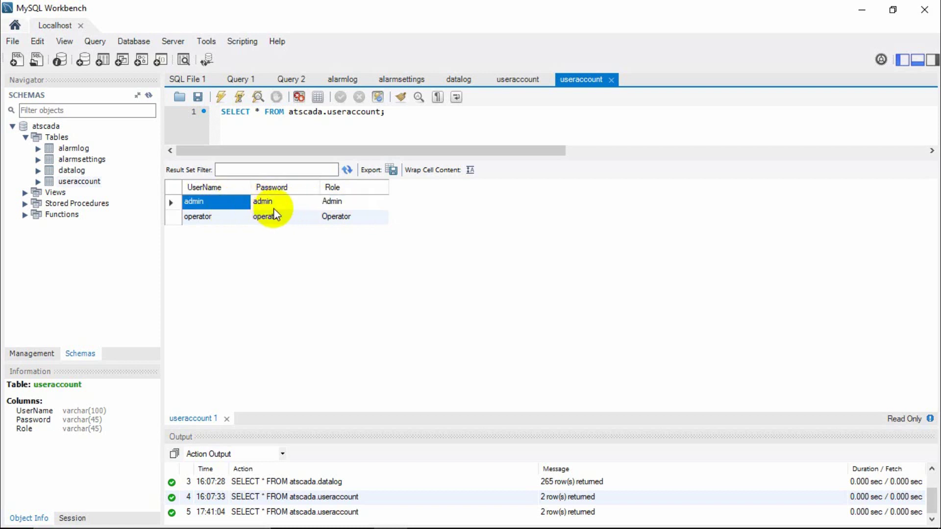
left_click(276, 206)
left_click(331, 201)
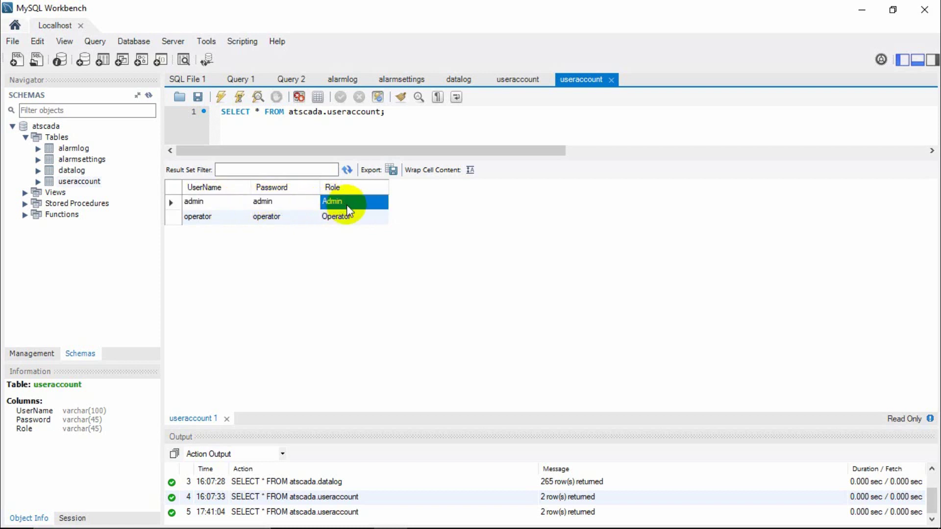
left_click(344, 219)
left_click(347, 203)
left_click(337, 218)
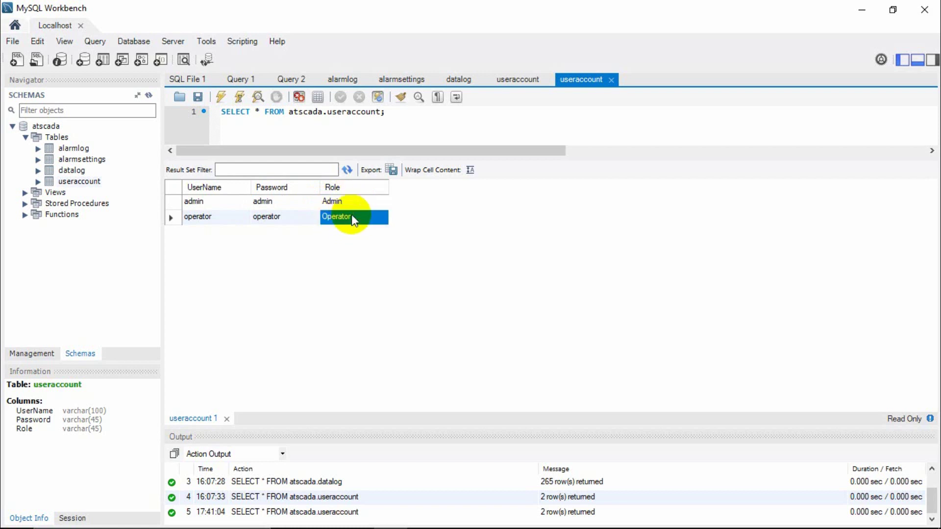
left_click(367, 204)
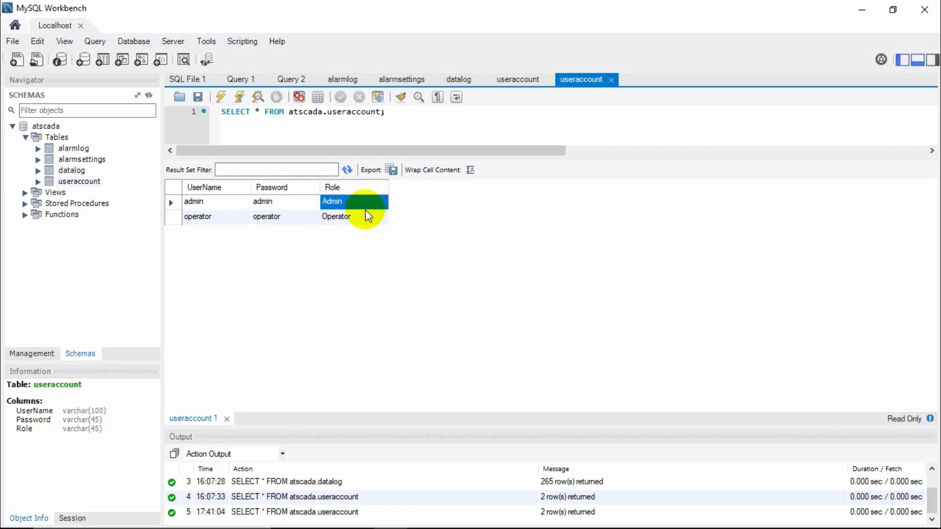
left_click(859, 10)
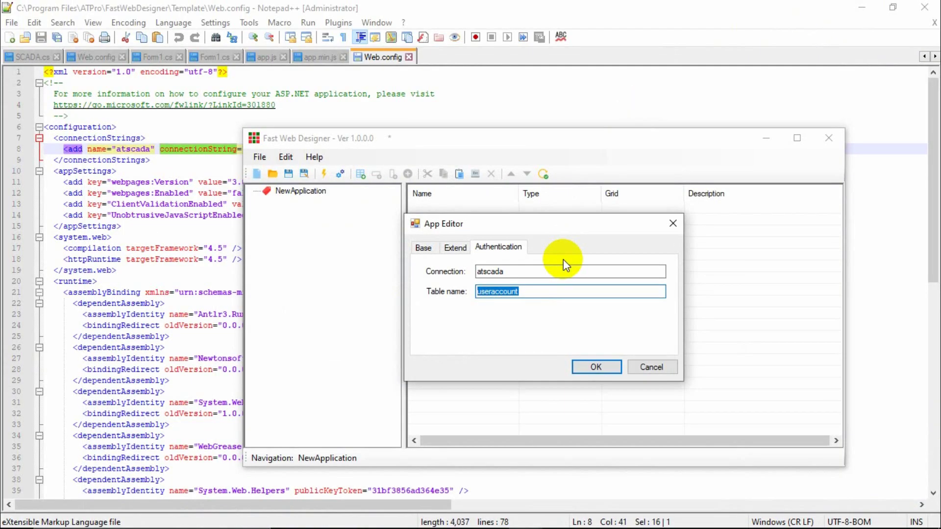
Confirm the authentication settings and reopen the application's title and brand settings.
left_click(602, 367)
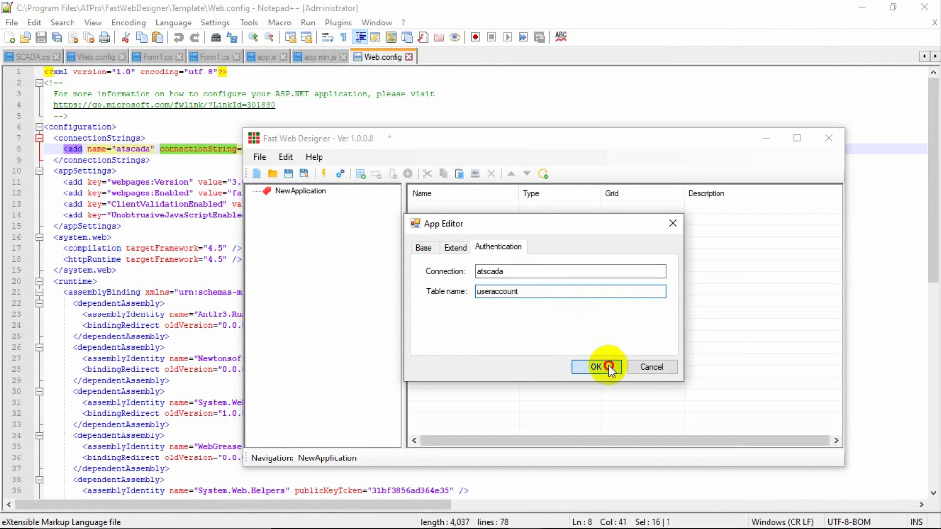
double_click(314, 192)
left_click(519, 273)
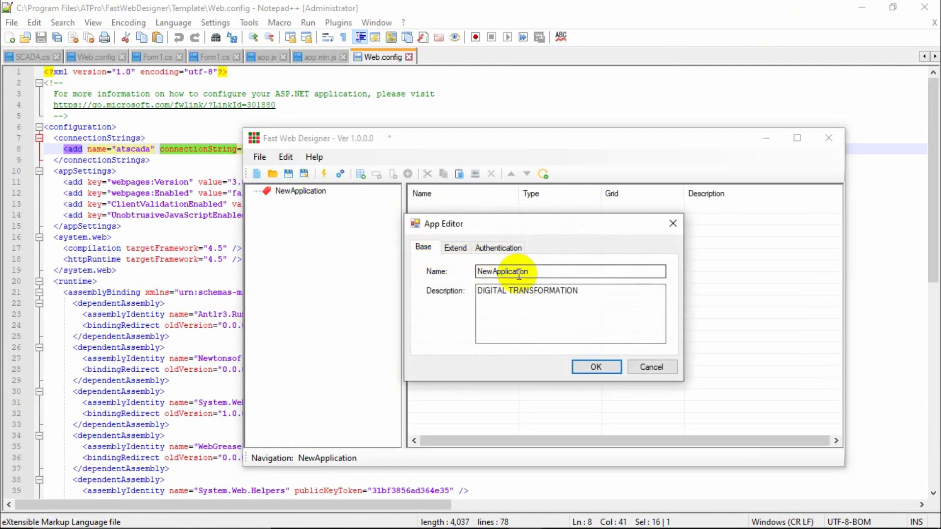
left_click_drag(596, 294, 441, 284)
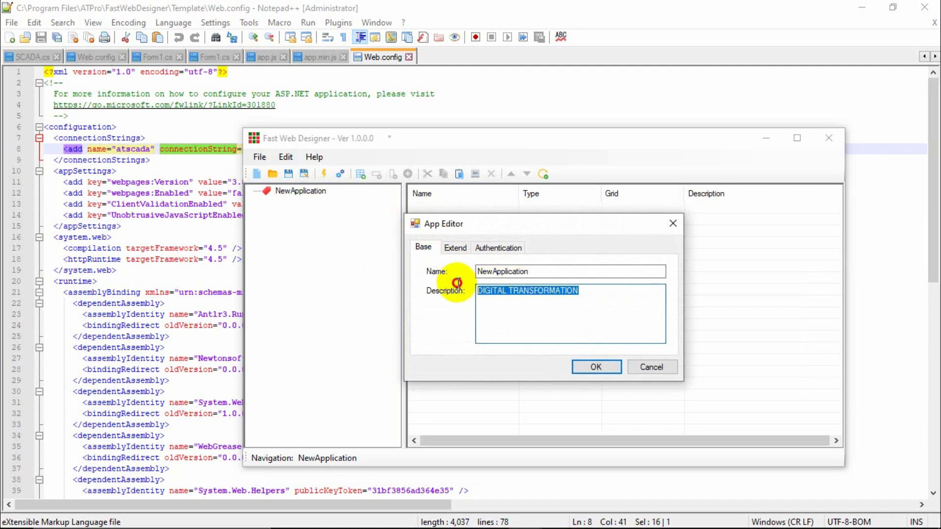
left_click(456, 248)
left_click(453, 258)
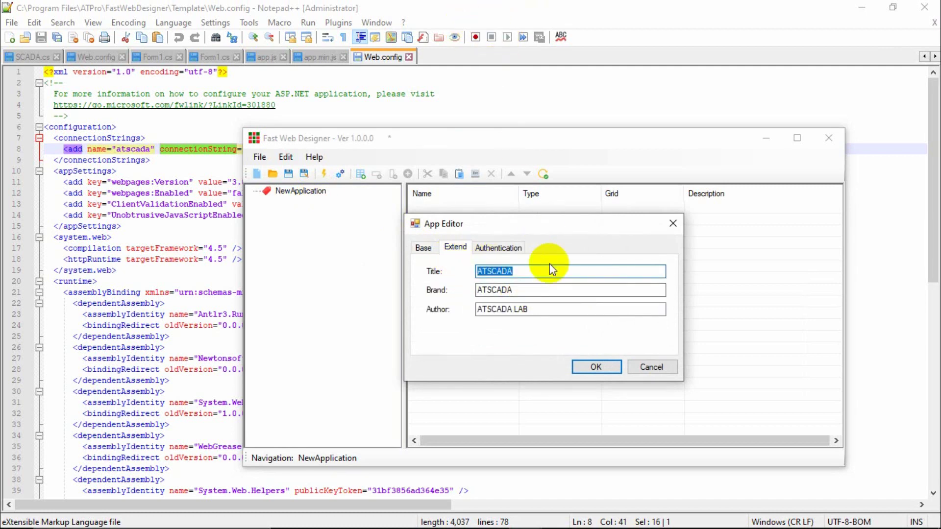
Change the Brand value from ATSCADA to Monitoring System.
double_click(519, 290)
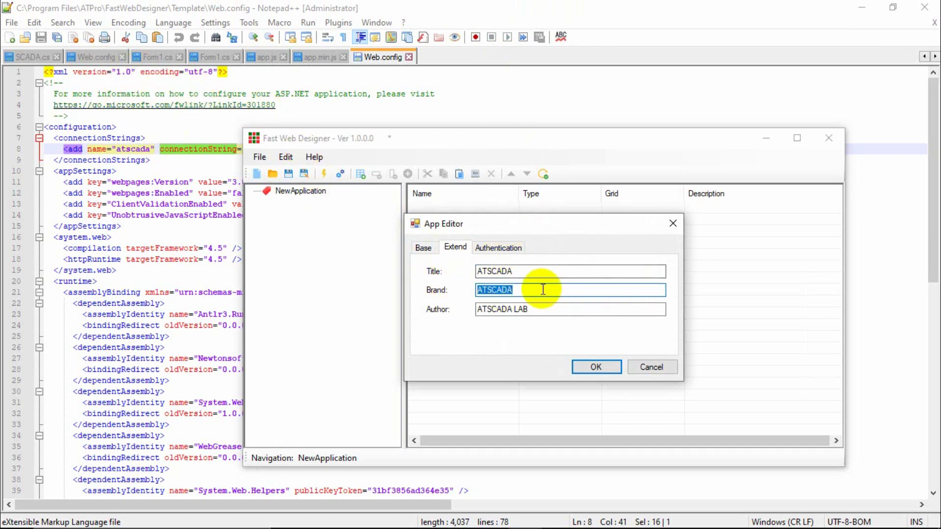
type("Moni")
key("BackSpace")
key("BackSpace")
key("BackSpace")
type("onitoring System")
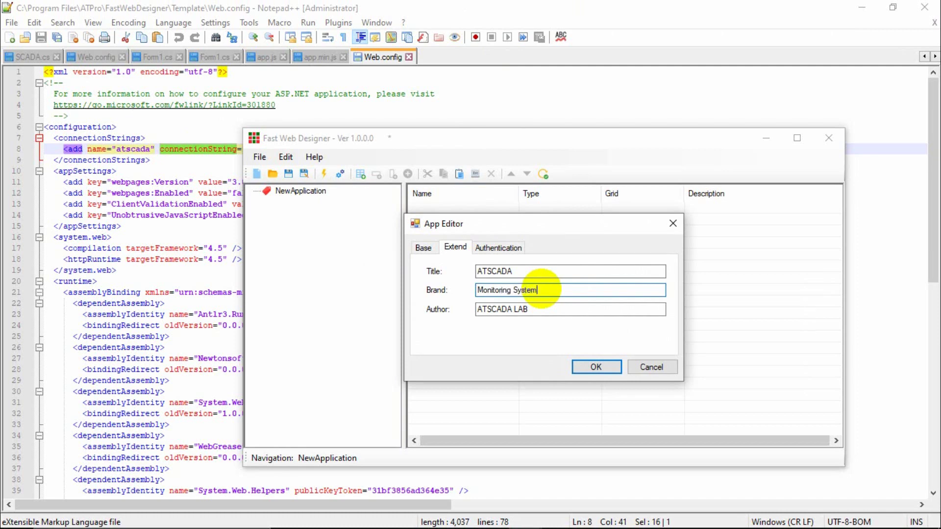
left_click(424, 248)
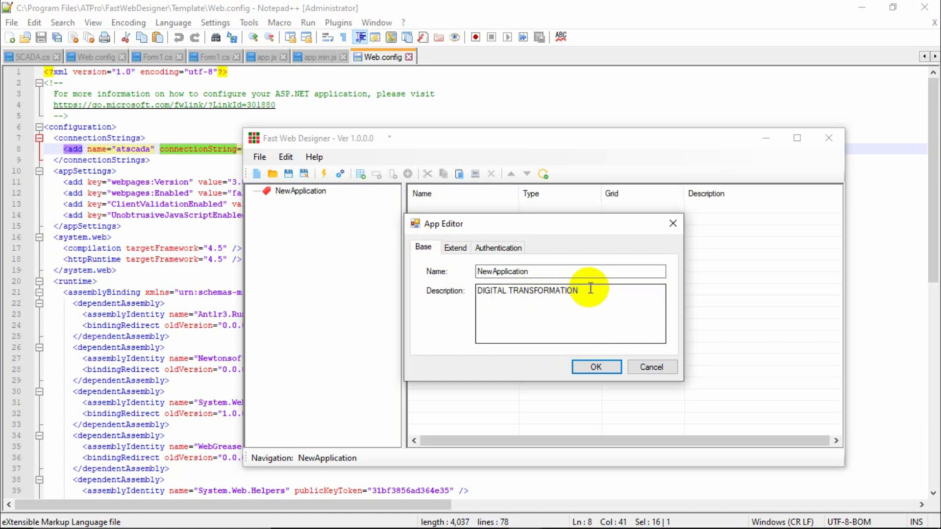
Replace the application Description with 'Fast Web Example'.
left_click_drag(584, 288, 436, 281)
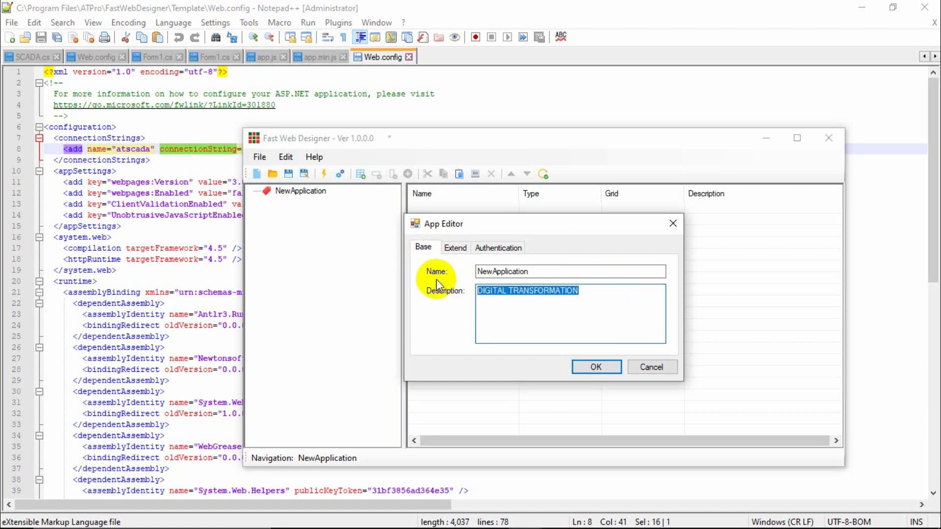
type("Fast")
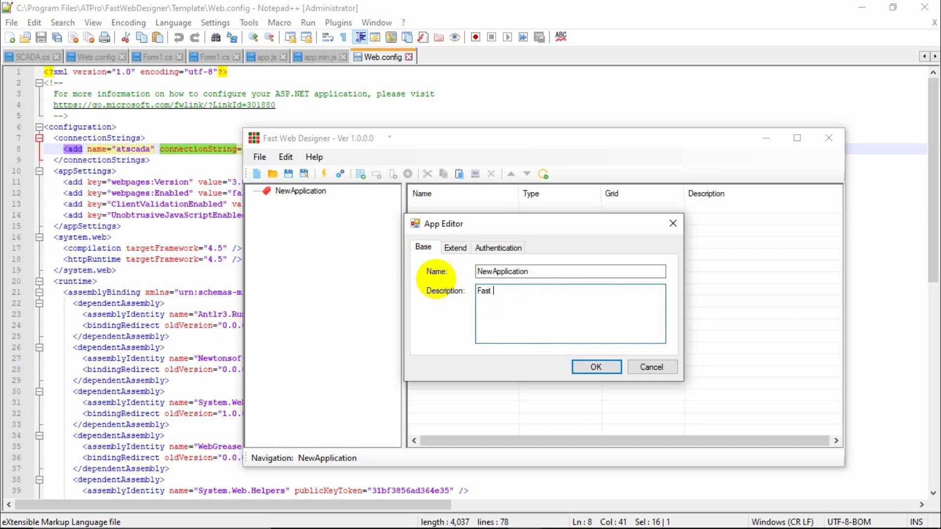
type(" Web Example")
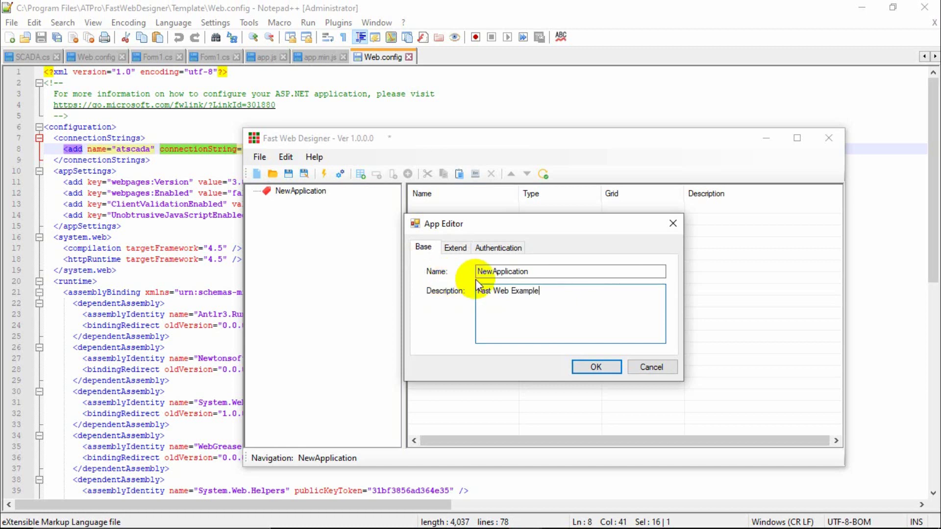
Check the atscada connection and useraccount table, then save the application settings.
left_click(498, 248)
left_click(505, 271)
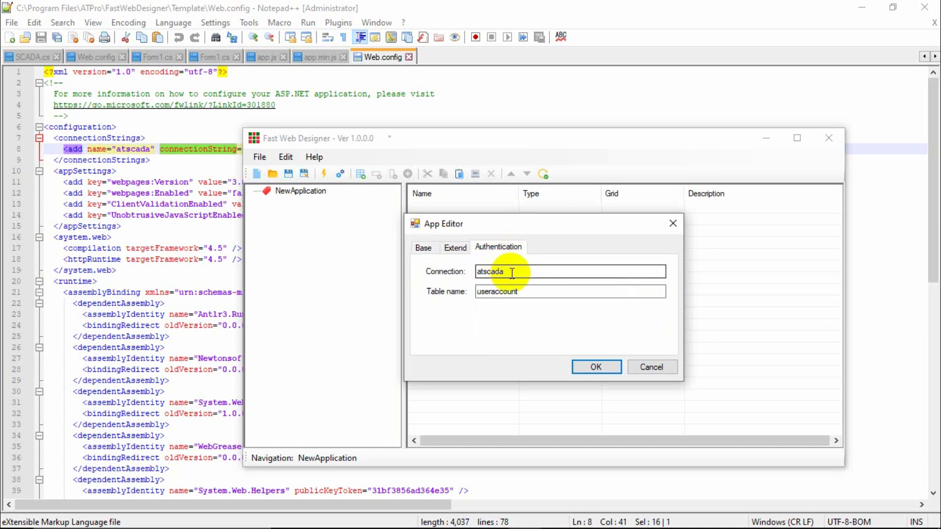
left_click_drag(511, 273, 479, 269)
left_click_drag(529, 292, 469, 283)
left_click(514, 269)
left_click(522, 292)
left_click(593, 366)
left_click(304, 191)
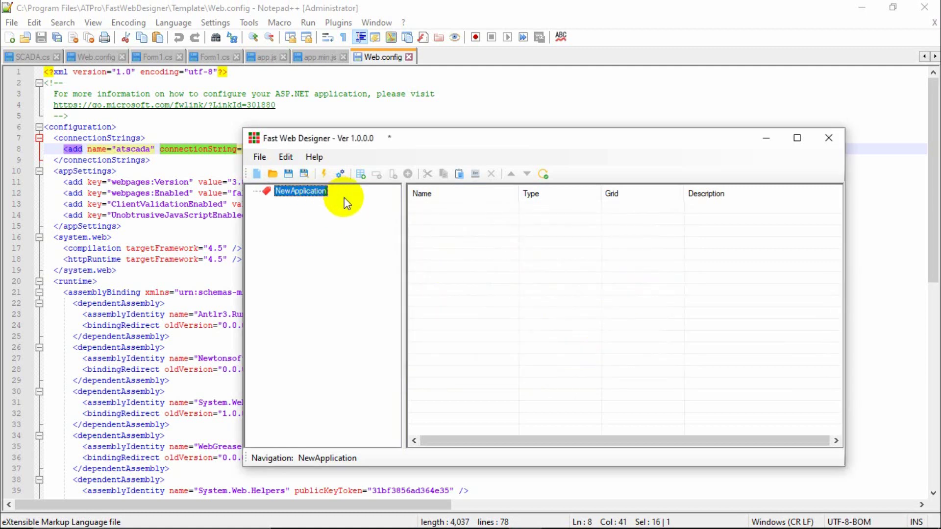
Add a new view and rename it from NewView to 'Layout'.
left_click(361, 174)
left_click(520, 245)
double_click(519, 245)
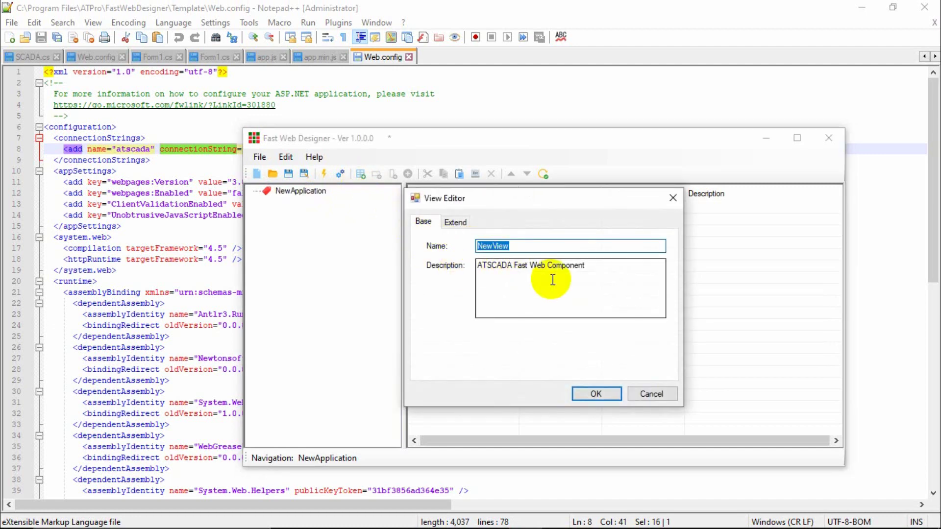
type("Layout")
left_click(455, 223)
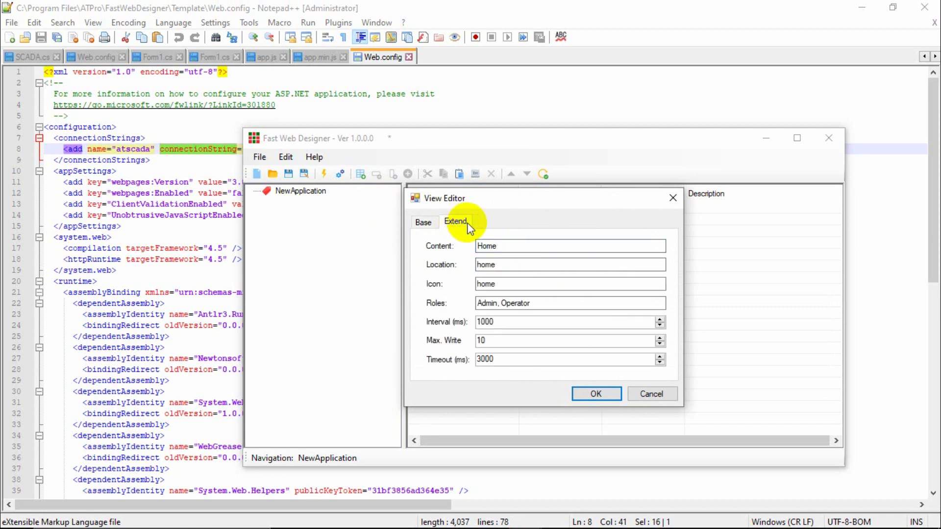
left_click(424, 223)
left_click(458, 226)
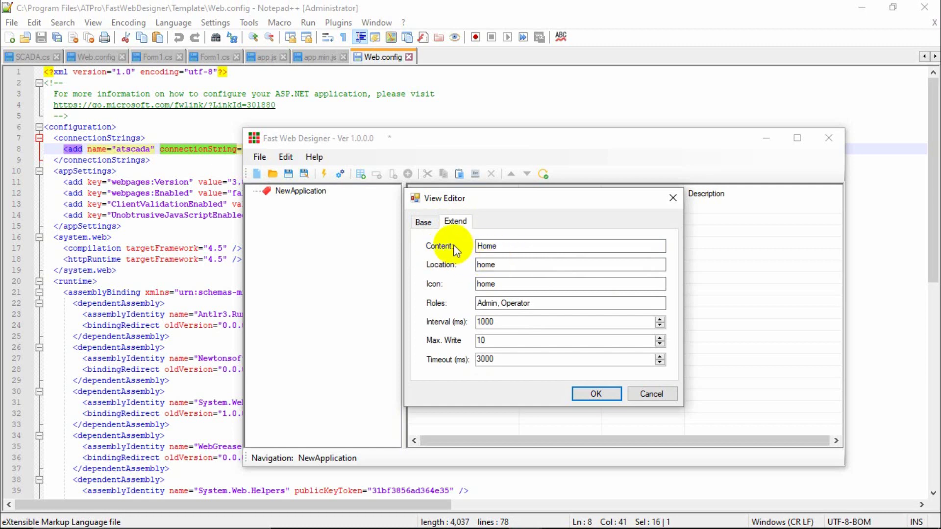
Review the view's extended Content Home, Location home and Icon home values.
left_click(505, 246)
left_click(505, 246)
left_click_drag(504, 246, 475, 246)
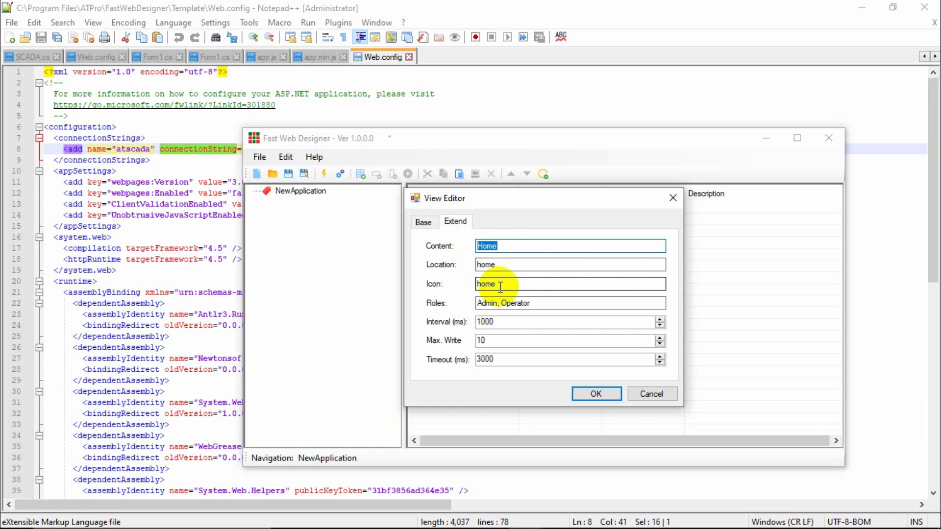
left_click(504, 266)
left_click_drag(505, 266, 458, 264)
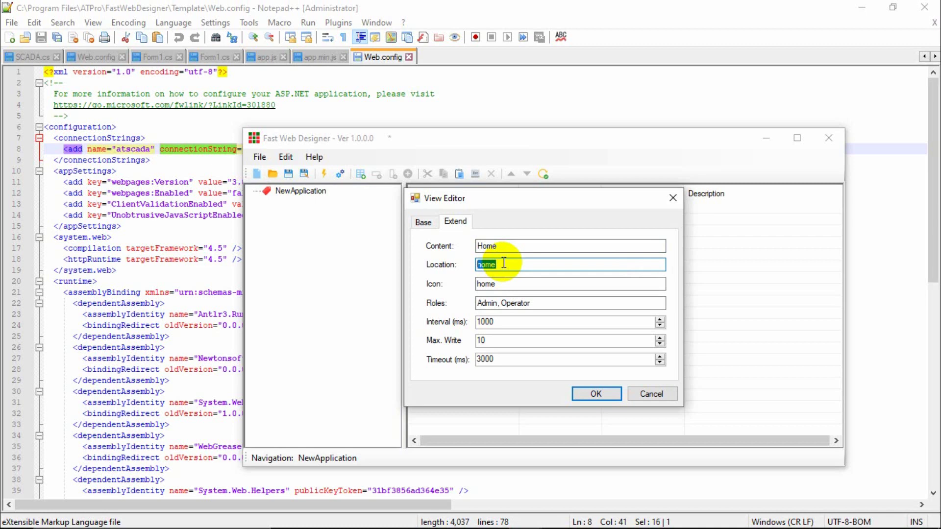
left_click(505, 284)
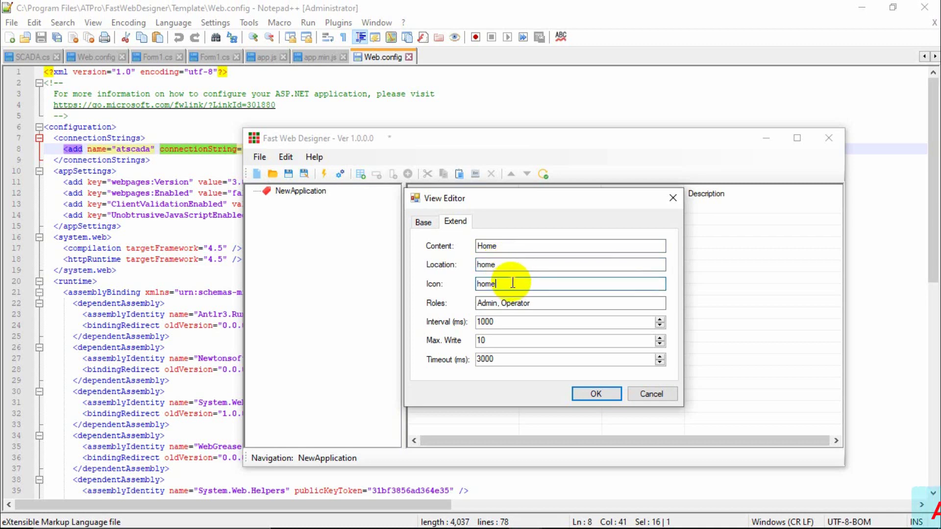
left_click_drag(515, 284, 469, 279)
left_click(515, 284)
double_click(488, 284)
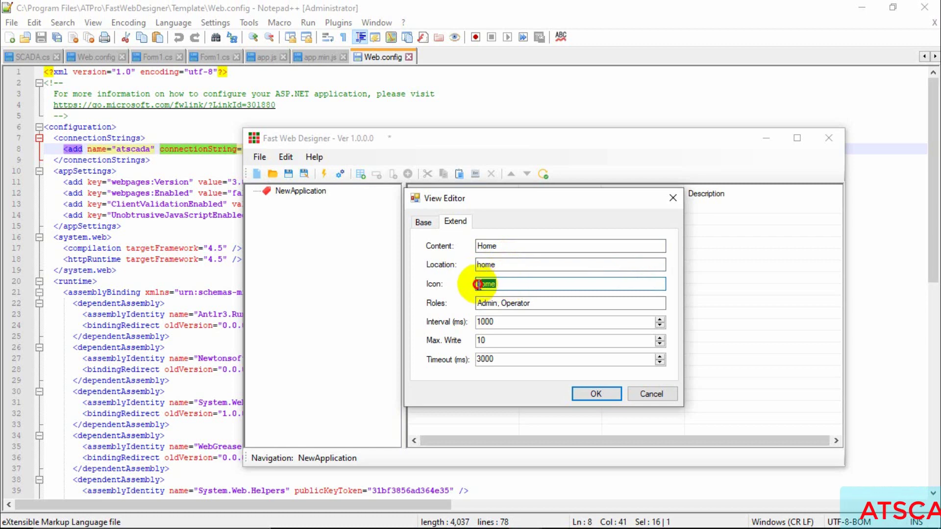
left_click(510, 284)
left_click_drag(510, 285, 487, 285)
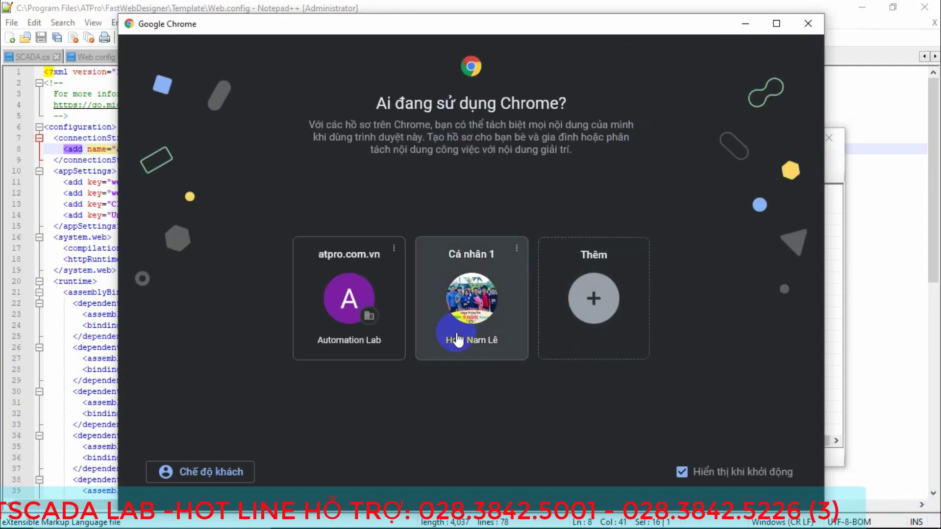
Pick a profile card in Chrome's 'Who's using Chrome?' picker.
left_click(447, 340)
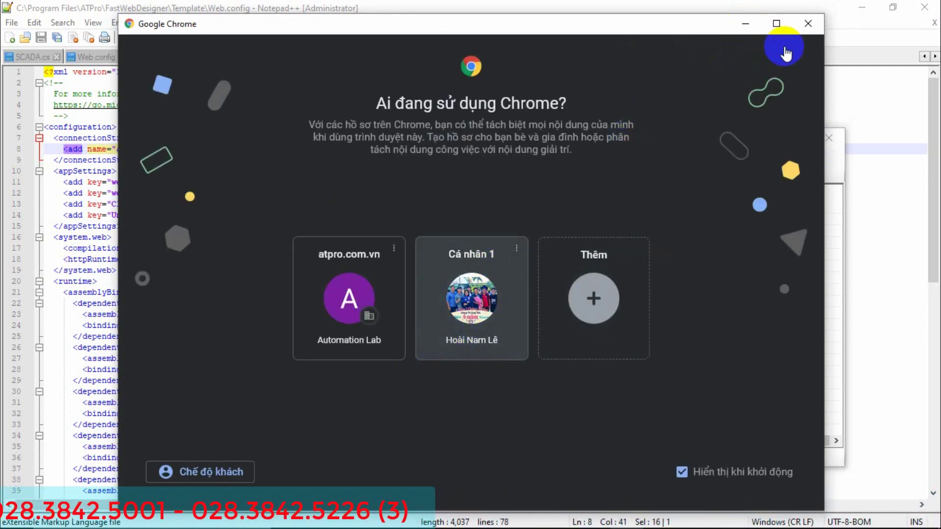
In a new browser tab, run a web search for google.
left_click(338, 521)
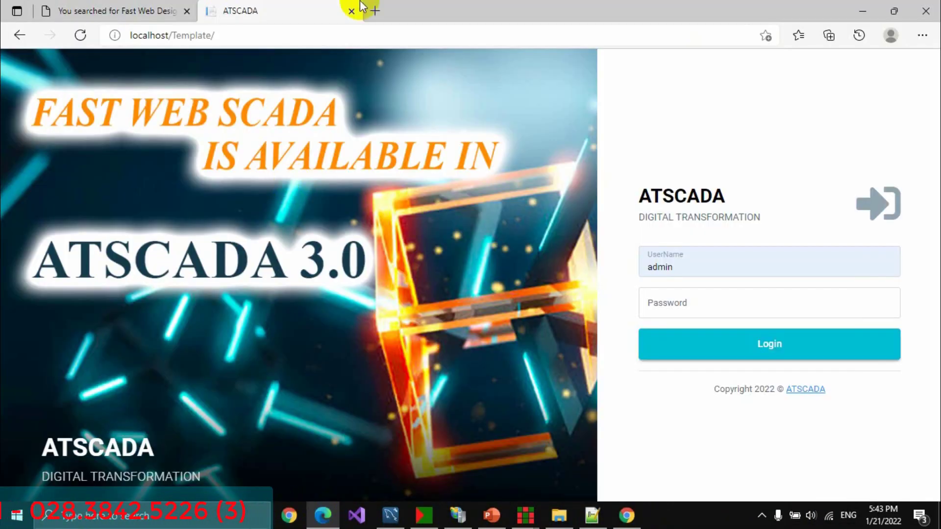
left_click(377, 11)
type("gooo")
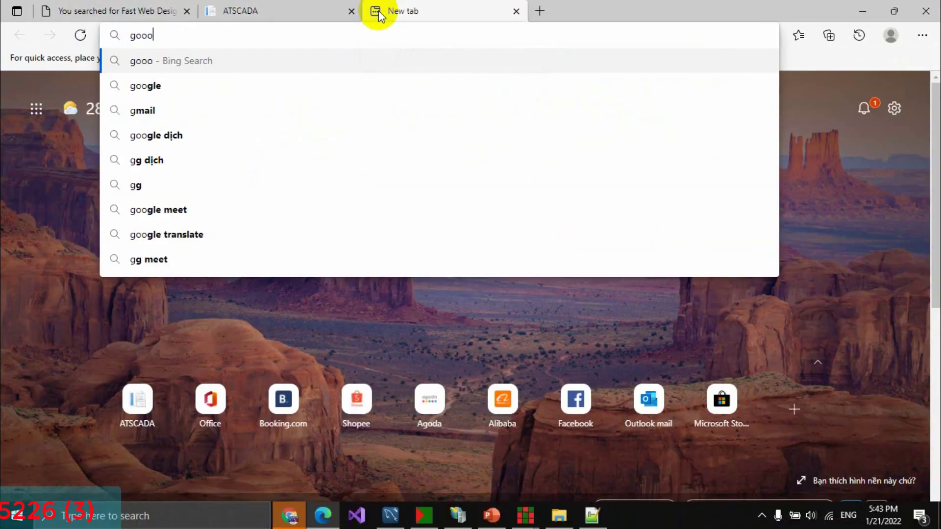
key("BackSpace")
type("gl")
key("Return")
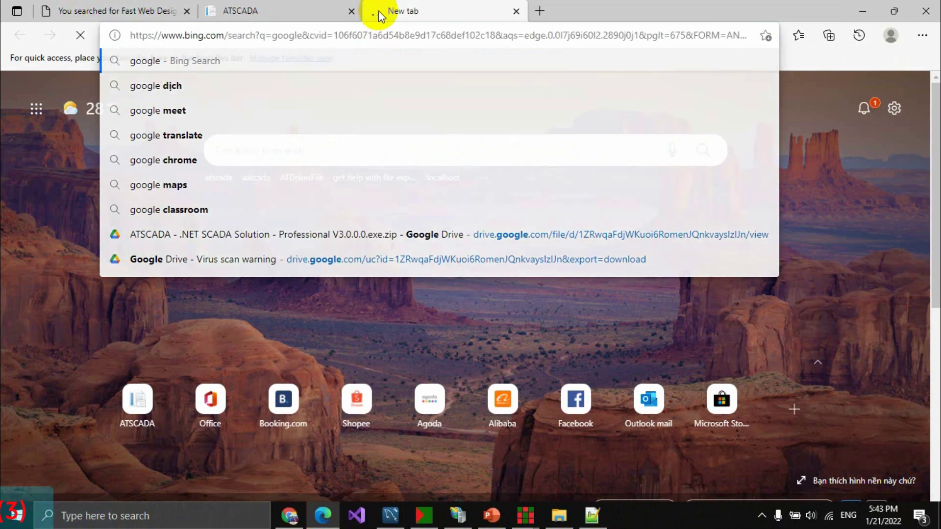
Search Bing for 'material icon' and open the Material Icons Guide result.
left_click(242, 174)
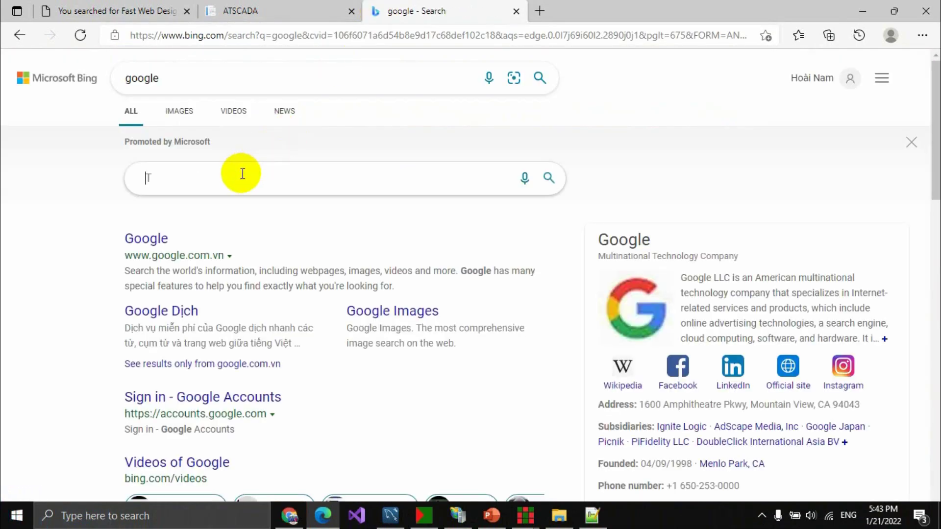
type("m")
key("BackSpace")
type("ma")
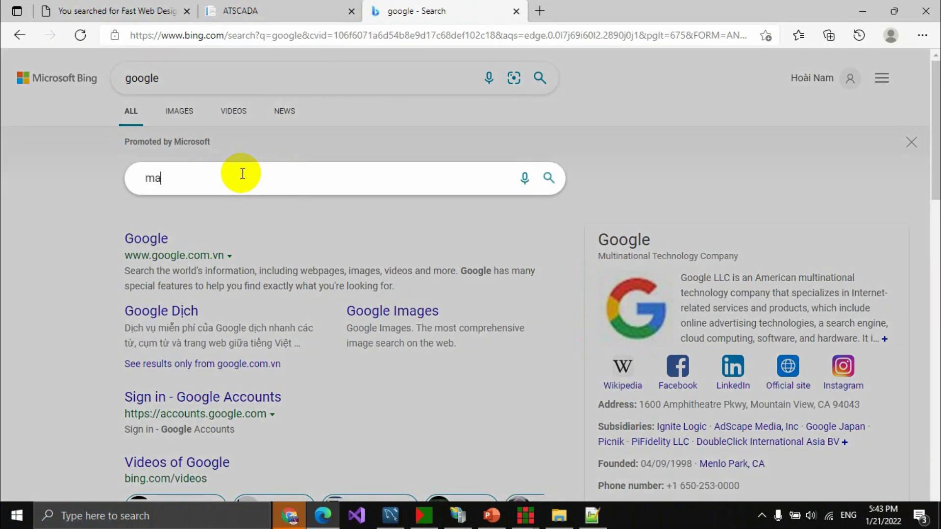
type("terial icon")
key("Return")
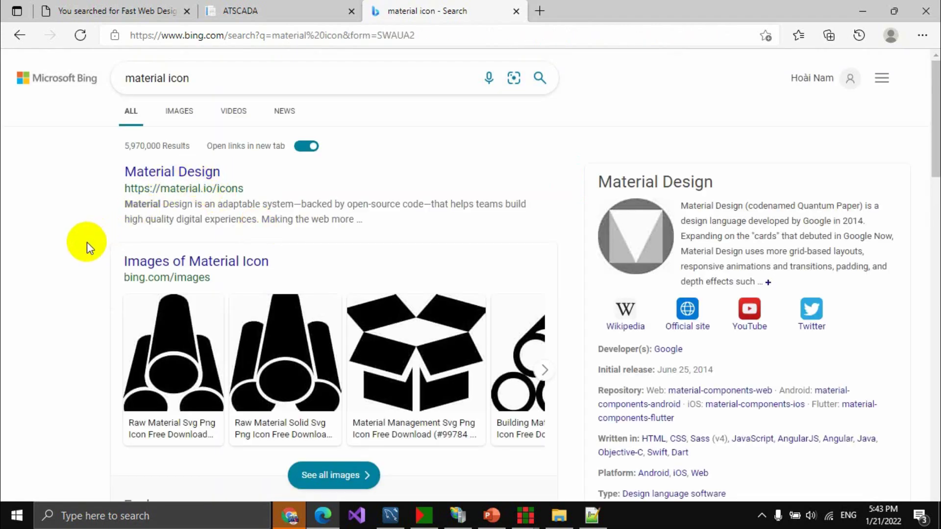
scroll(86, 242, "down", 5)
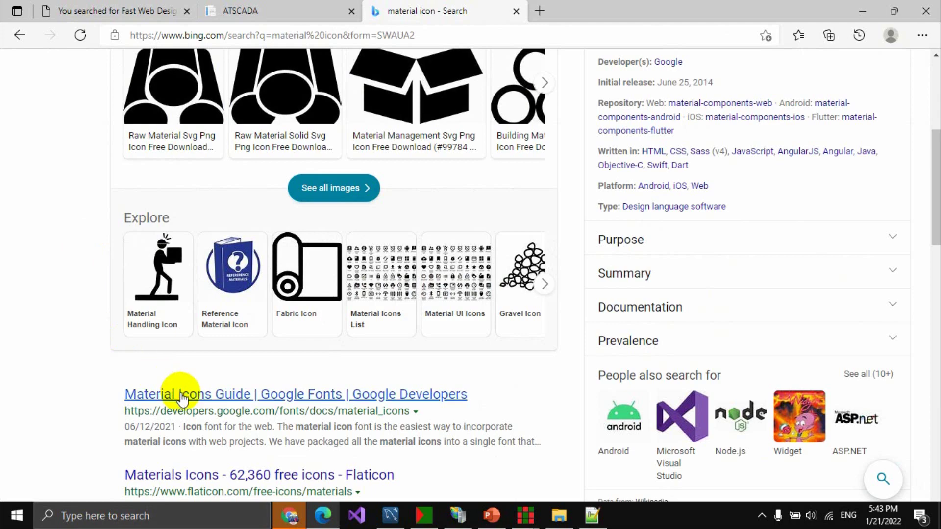
left_click(179, 392)
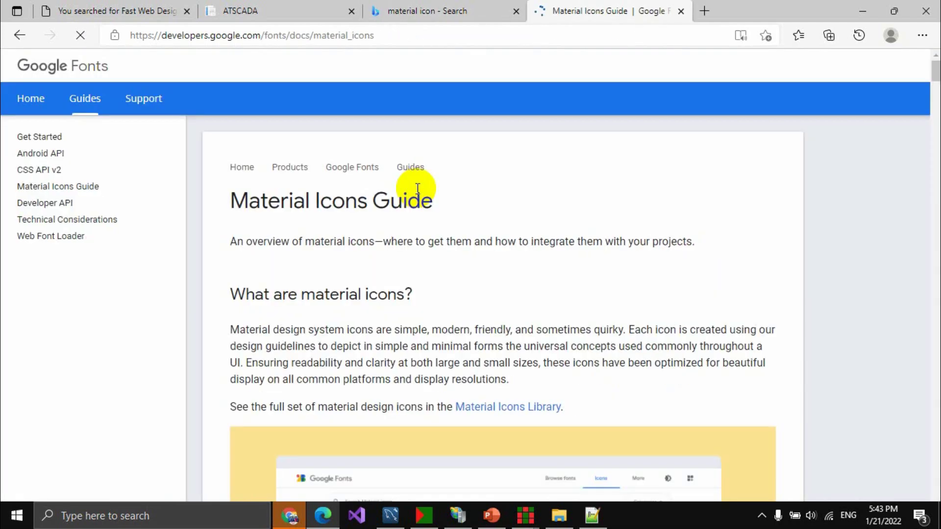
Read the Material Icons Guide's opening sections and select the 'face' icon name in the example.
scroll(400, 287, "down", 5)
scroll(399, 287, "down", 5)
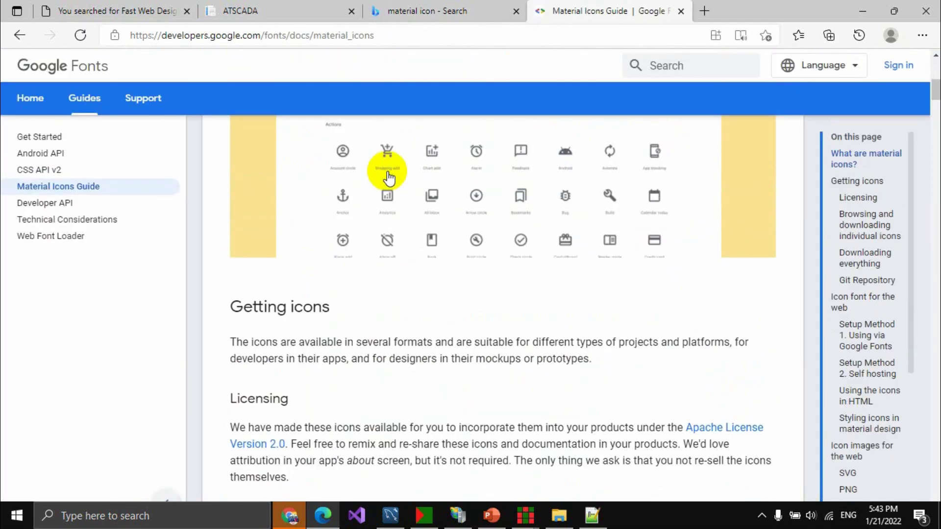
scroll(315, 231, "down", 20)
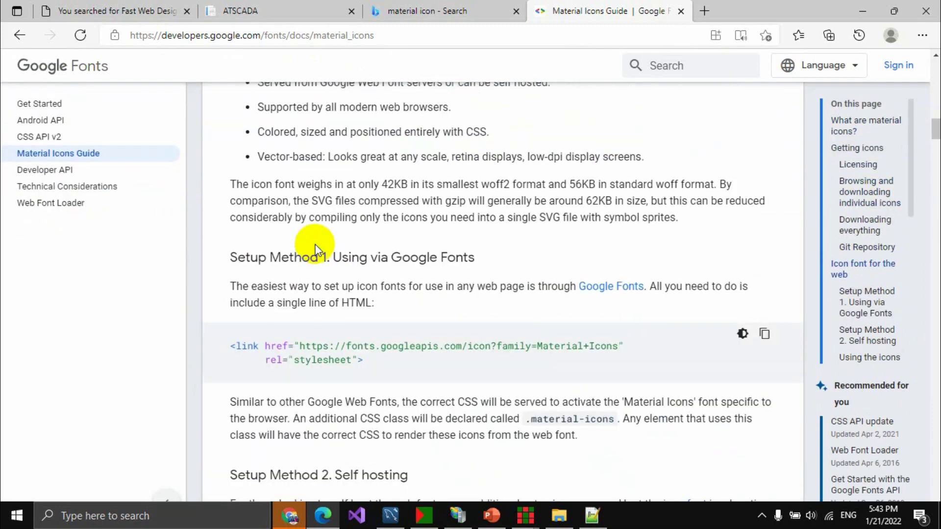
scroll(316, 245, "down", 20)
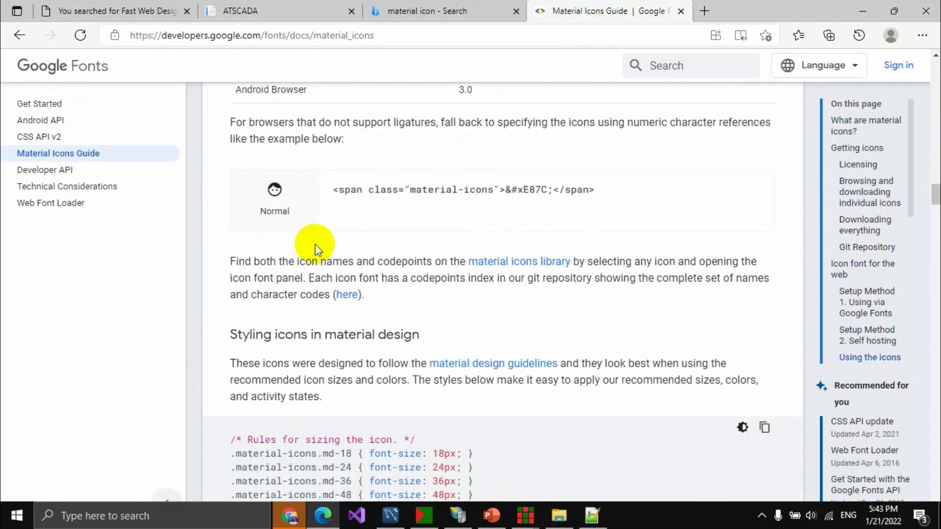
scroll(317, 250, "up", 5)
scroll(318, 250, "up", 4)
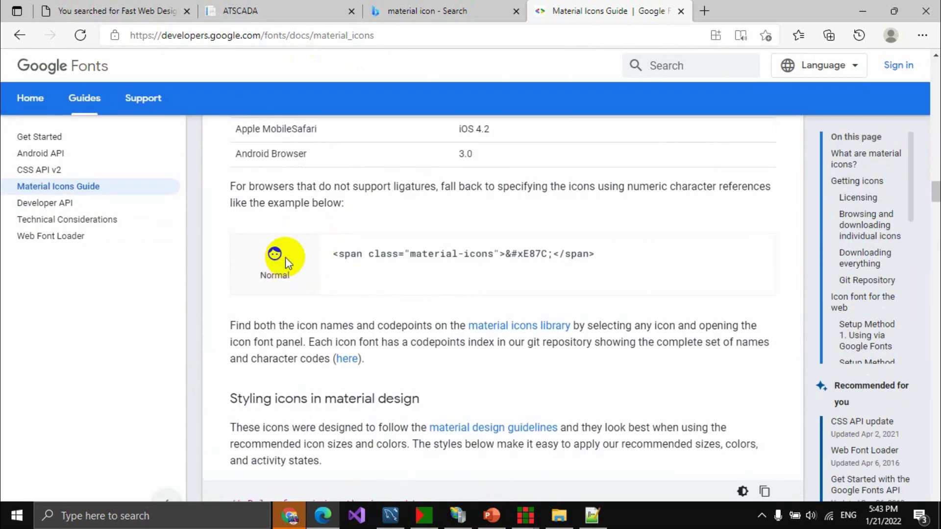
scroll(298, 270, "down", 15)
scroll(297, 269, "up", 2)
scroll(519, 247, "up", 4)
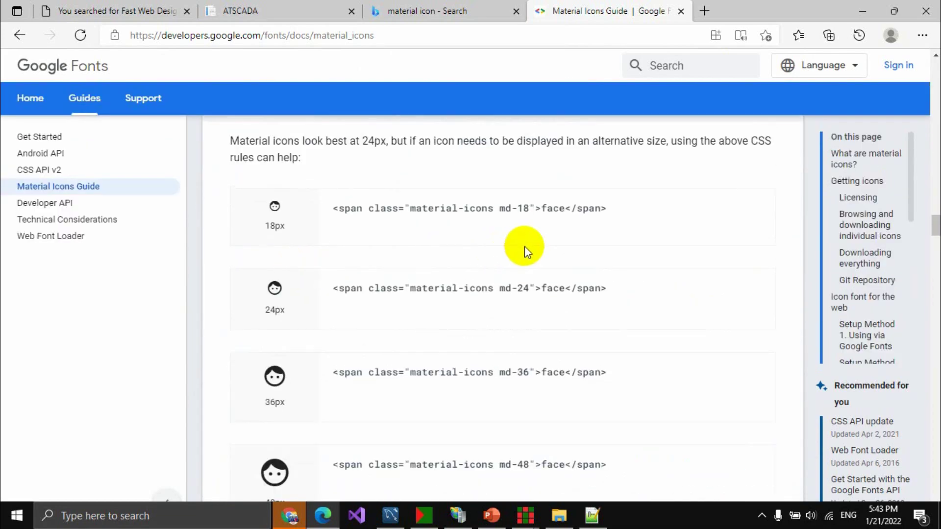
scroll(343, 313, "down", 2)
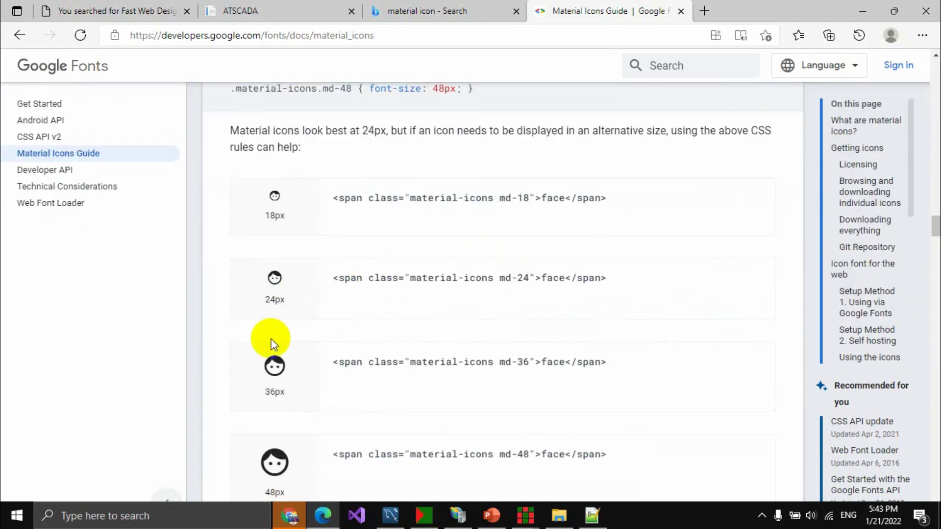
double_click(545, 364)
Read on through the iOS and RTL sections, then go back to the material icon search results.
scroll(537, 386, "down", 10)
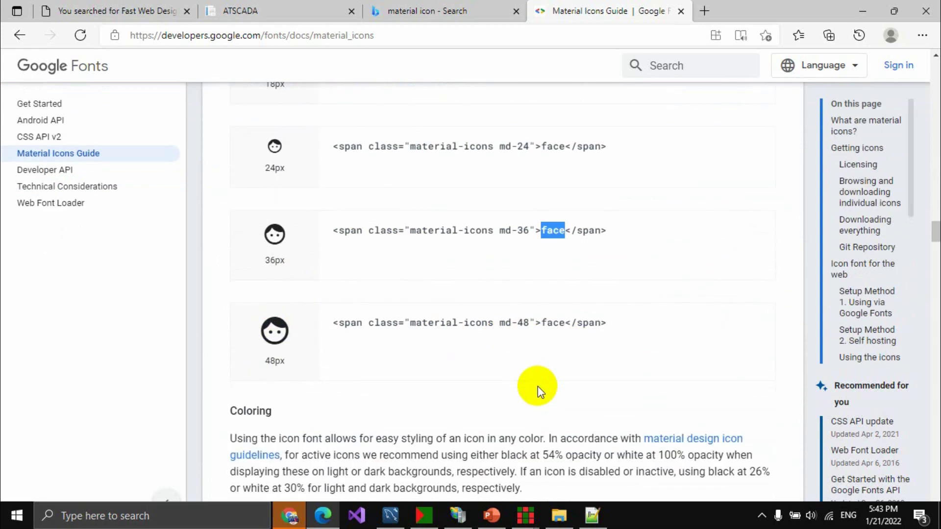
scroll(537, 386, "down", 4)
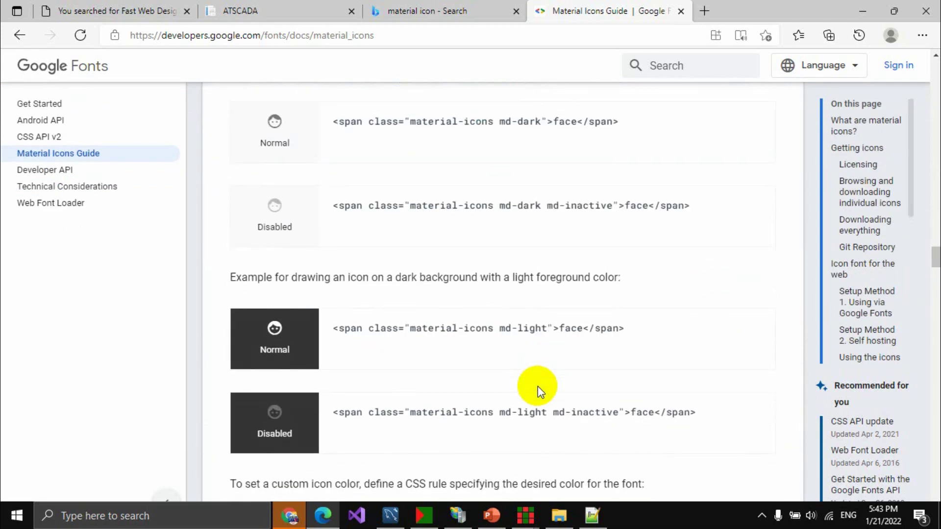
scroll(538, 386, "down", 6)
scroll(537, 386, "down", 19)
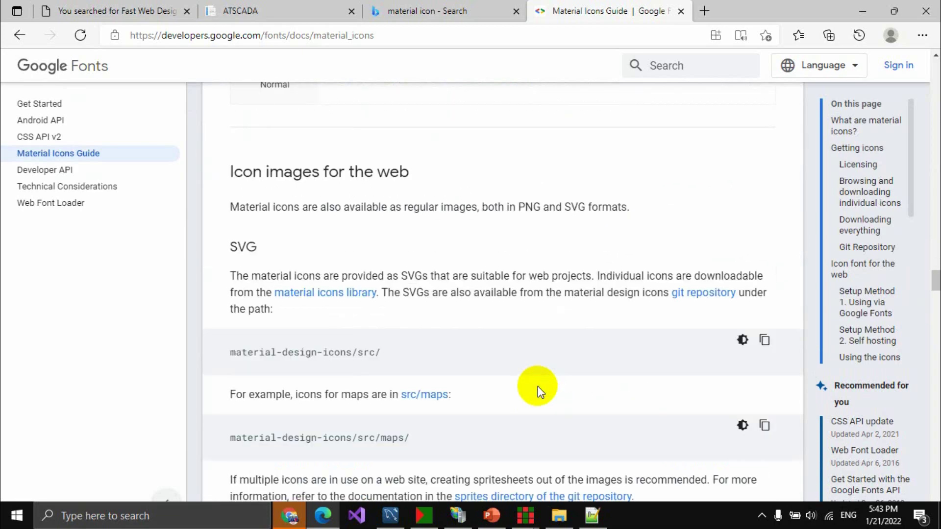
scroll(537, 386, "down", 20)
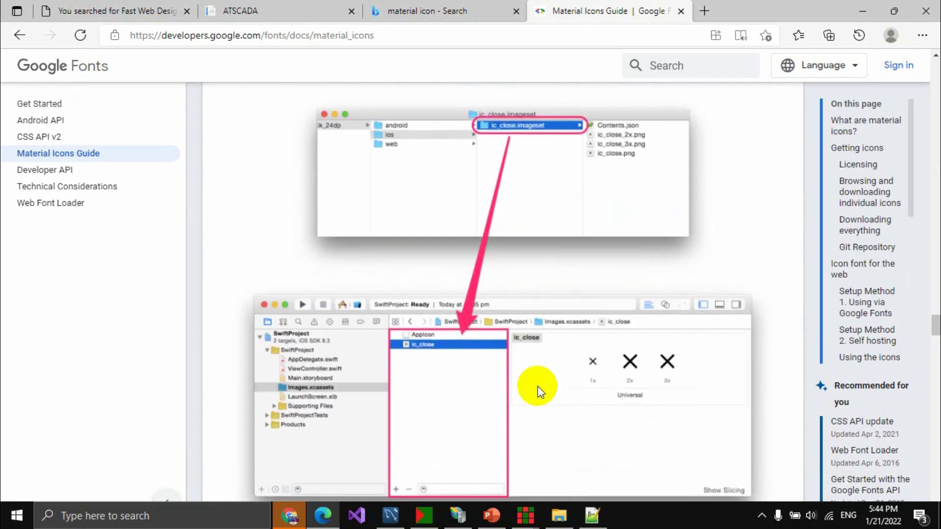
scroll(537, 386, "down", 20)
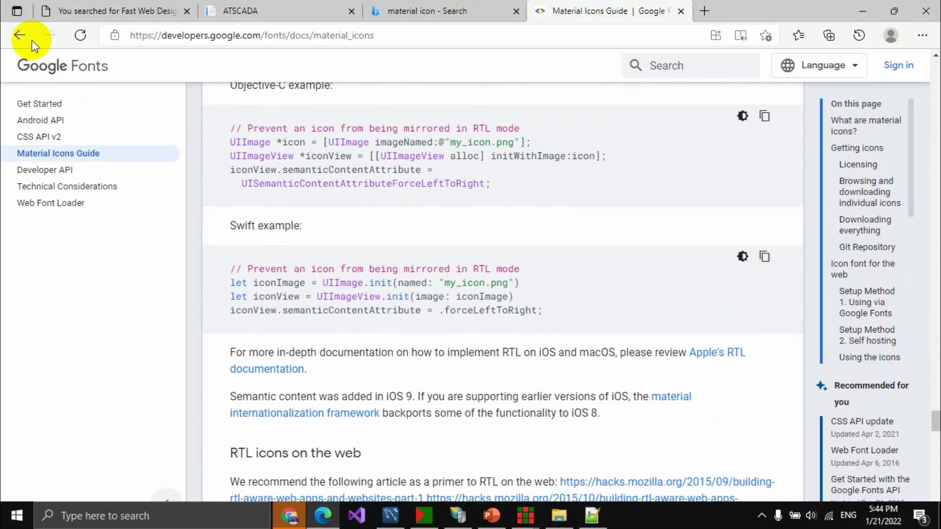
left_click(19, 35)
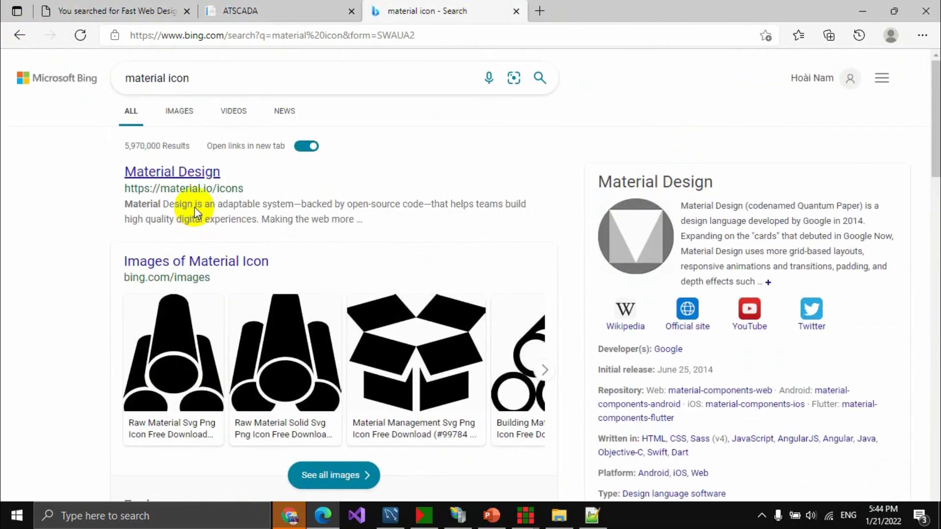
Find the material icons sheet in Bing image results and open its source Medium article.
left_click(180, 108)
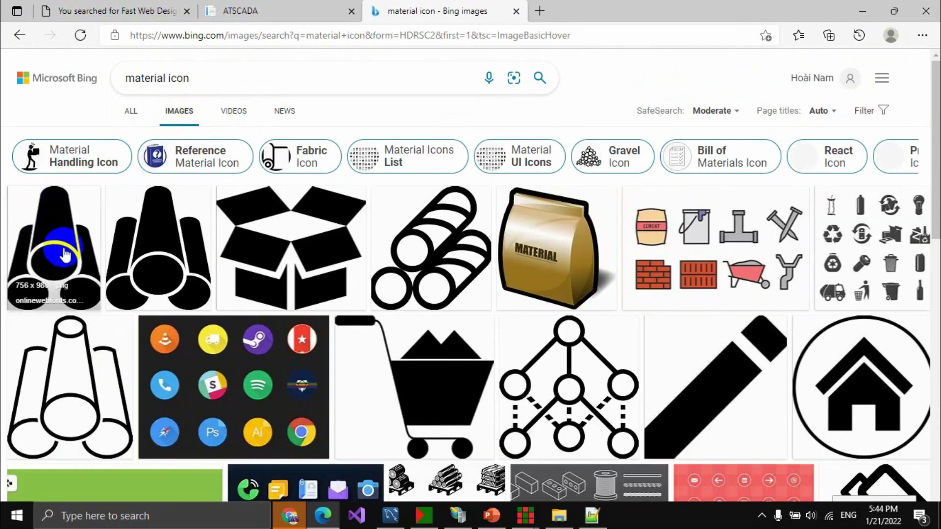
scroll(515, 310, "down", 5)
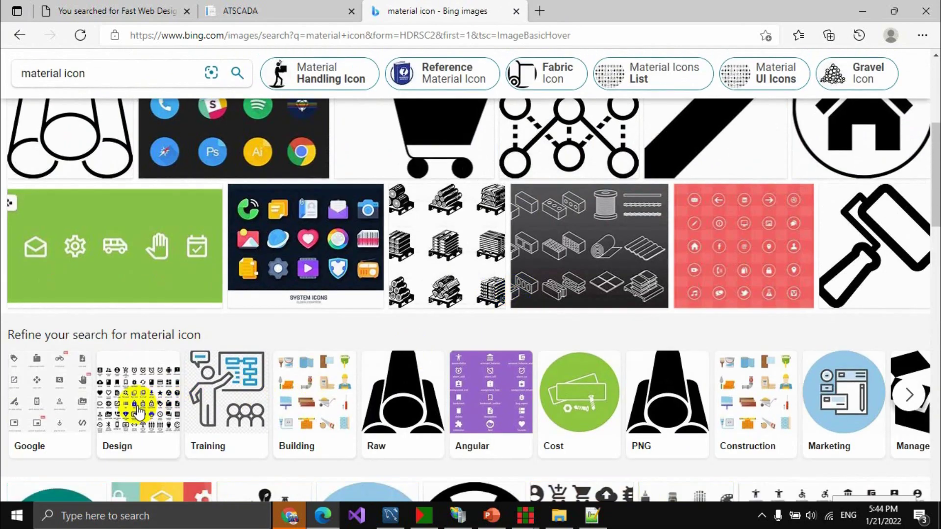
scroll(132, 399, "down", 1)
scroll(686, 392, "down", 4)
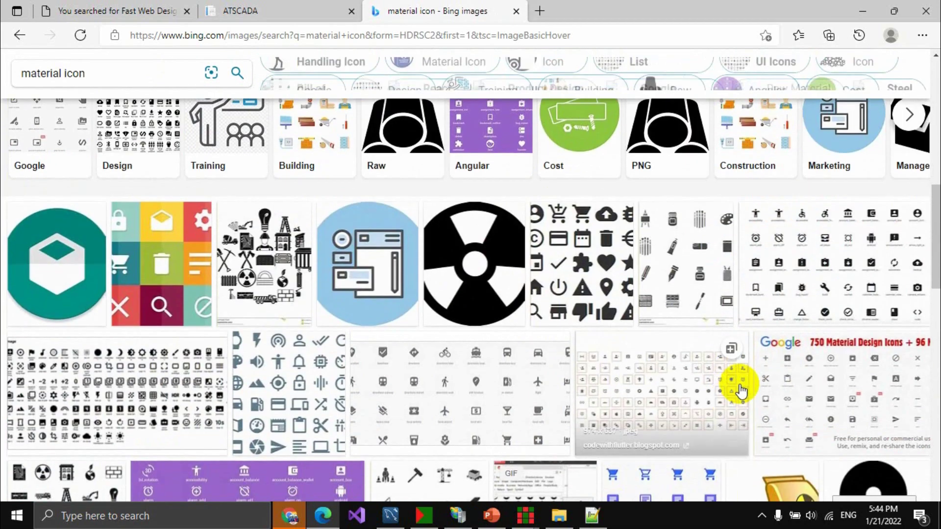
left_click(799, 305)
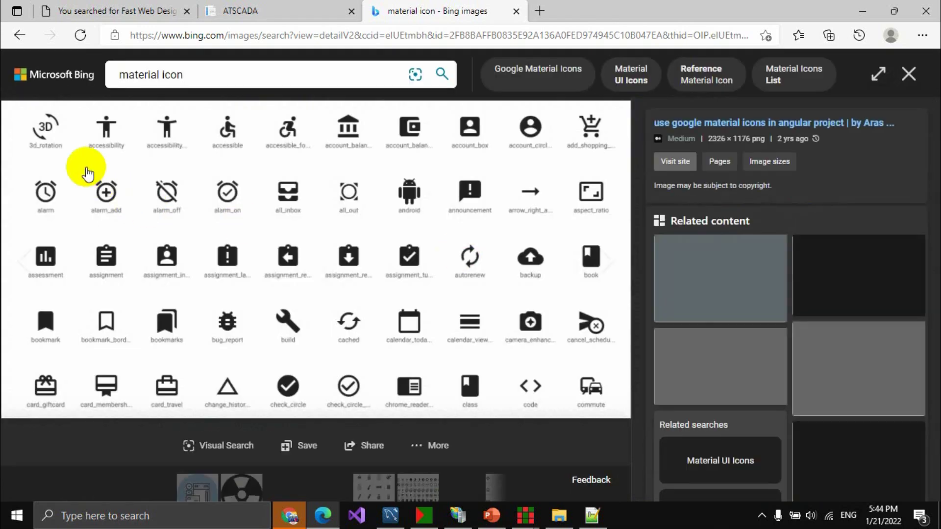
left_click(691, 126)
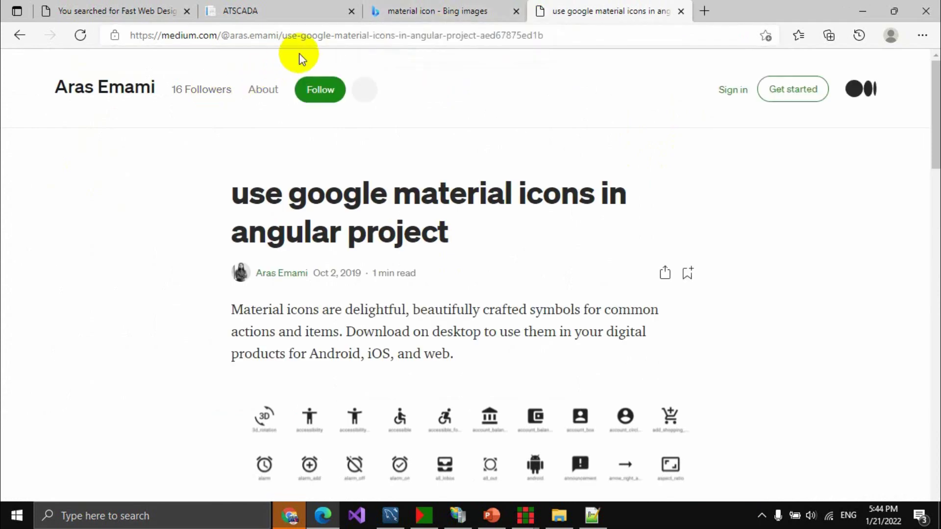
Inspect the Medium article's web address and skim down the article.
left_click(300, 36)
left_click_drag(300, 36, 384, 36)
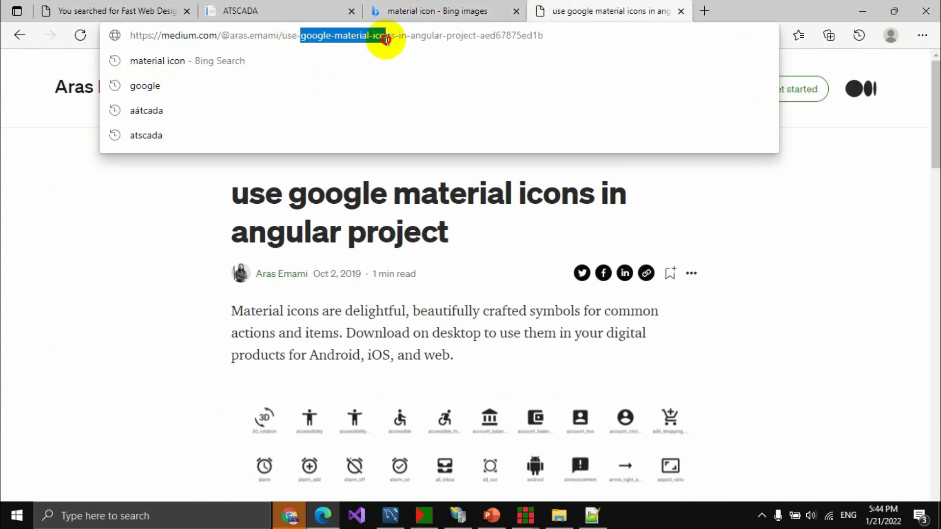
left_click(184, 316)
scroll(207, 307, "down", 7)
scroll(313, 285, "down", 10)
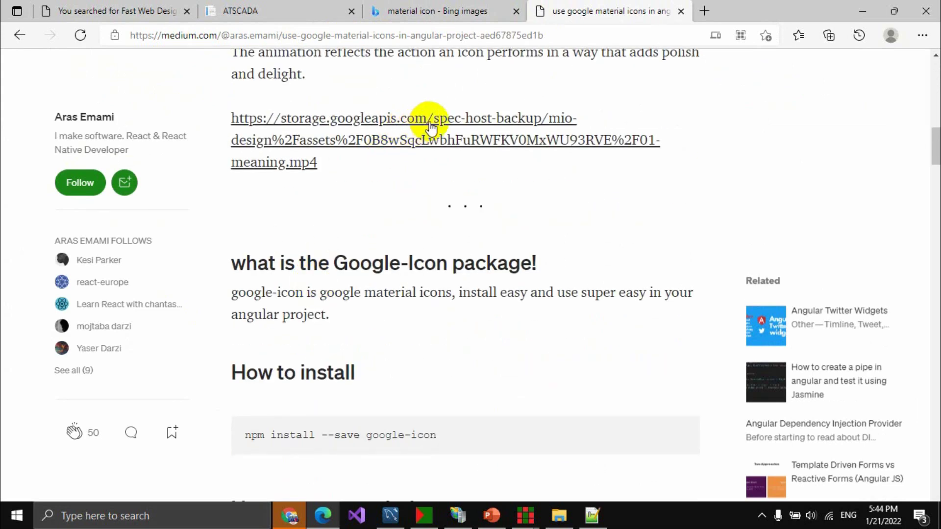
Watch the linked animated icons video in its own tab, close it, and minimize Edge.
middle_click(430, 128)
scroll(424, 242, "down", 16)
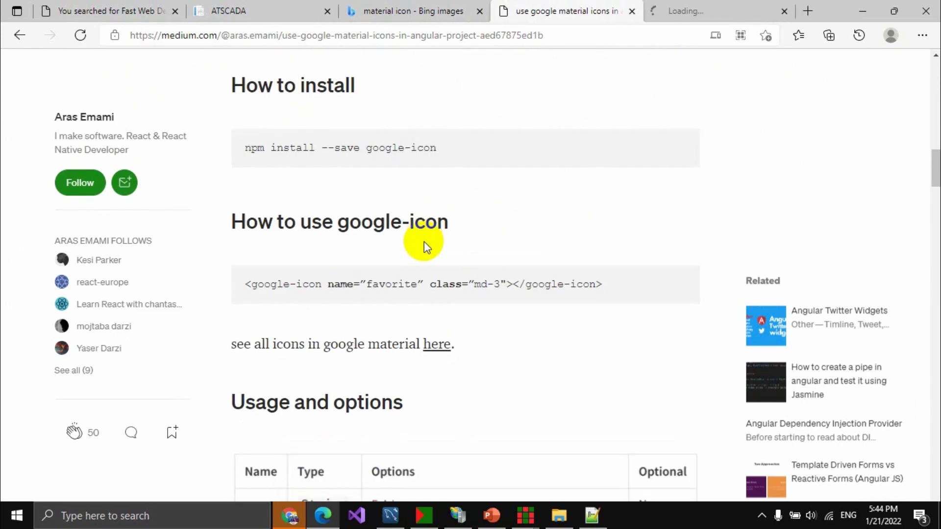
scroll(424, 242, "down", 16)
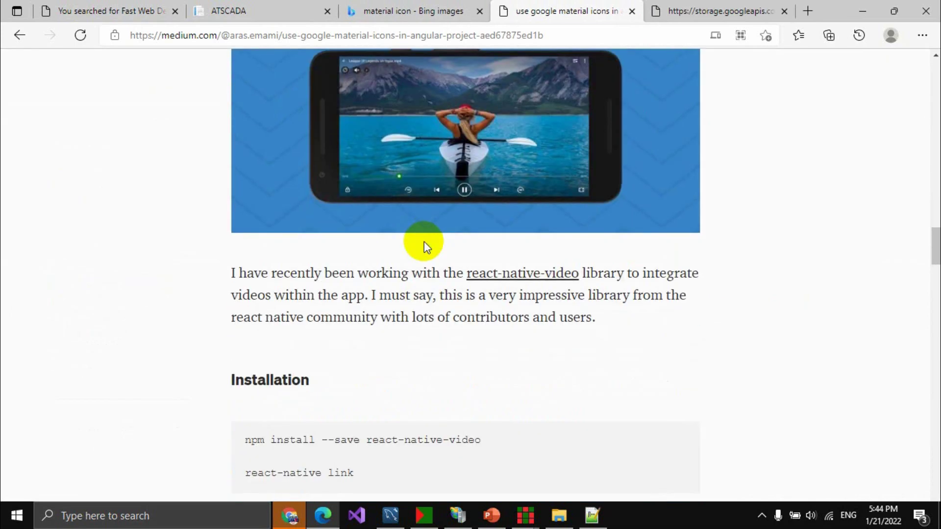
left_click(698, 6)
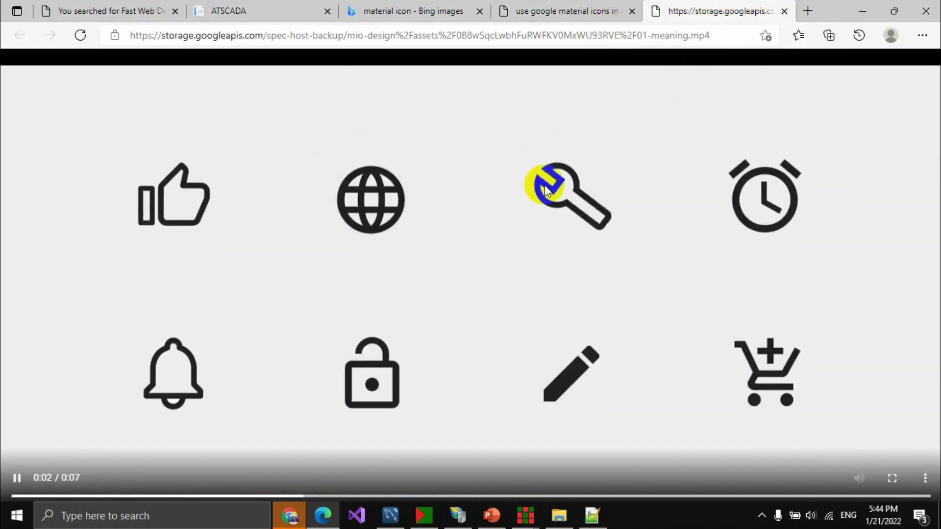
left_click(785, 10)
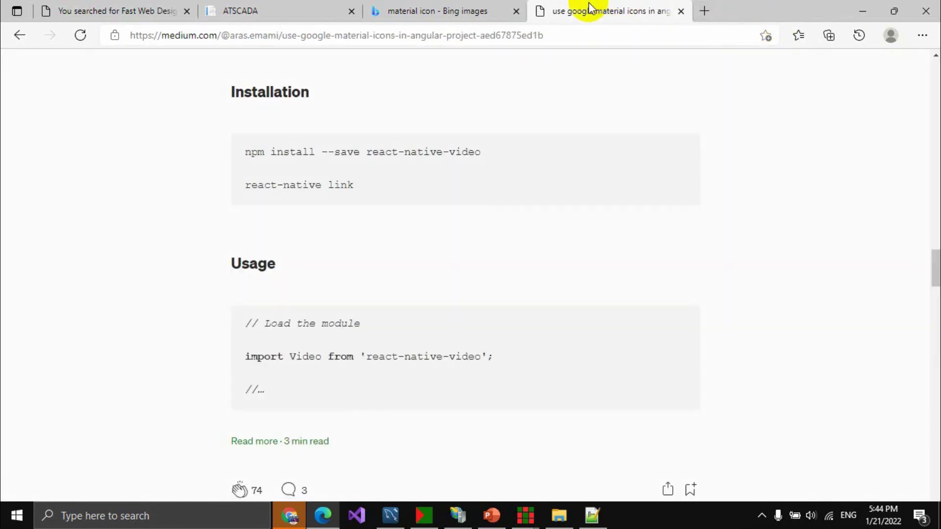
left_click(862, 11)
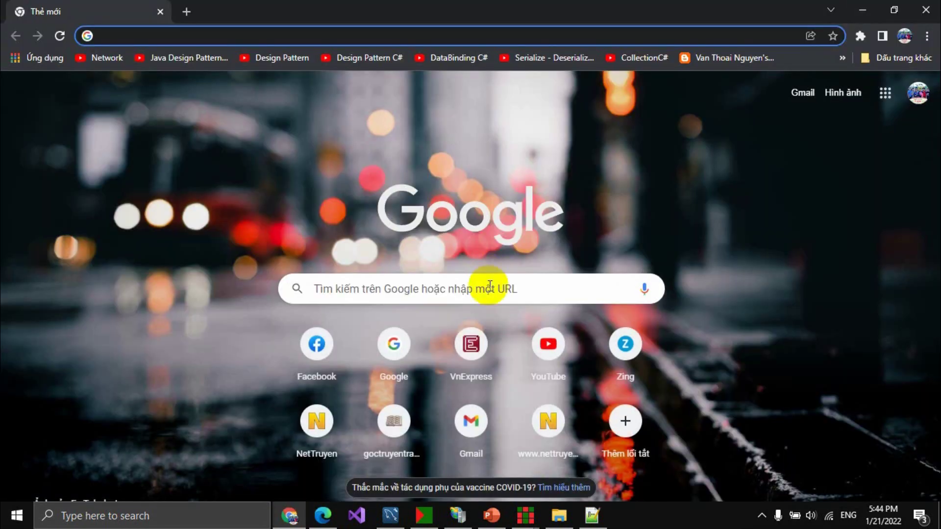
Return to Fast Web Designer's View Editor and select the Home view's Admin, Operator roles list.
left_click(525, 516)
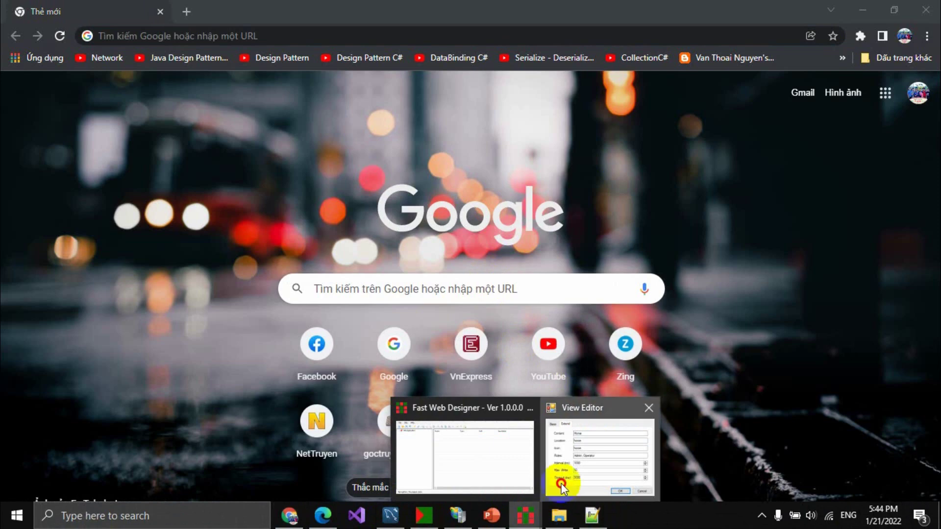
left_click(561, 483)
left_click(544, 303)
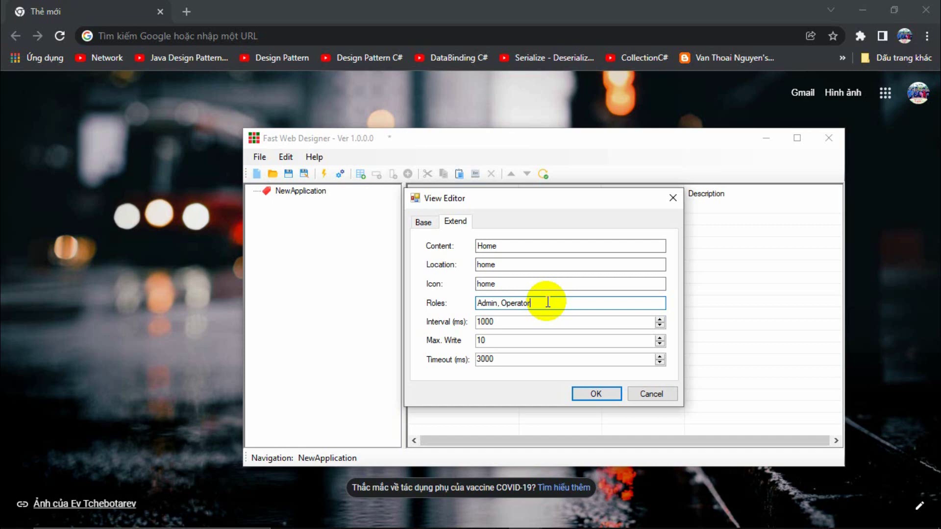
left_click_drag(558, 303, 468, 302)
left_click(498, 305)
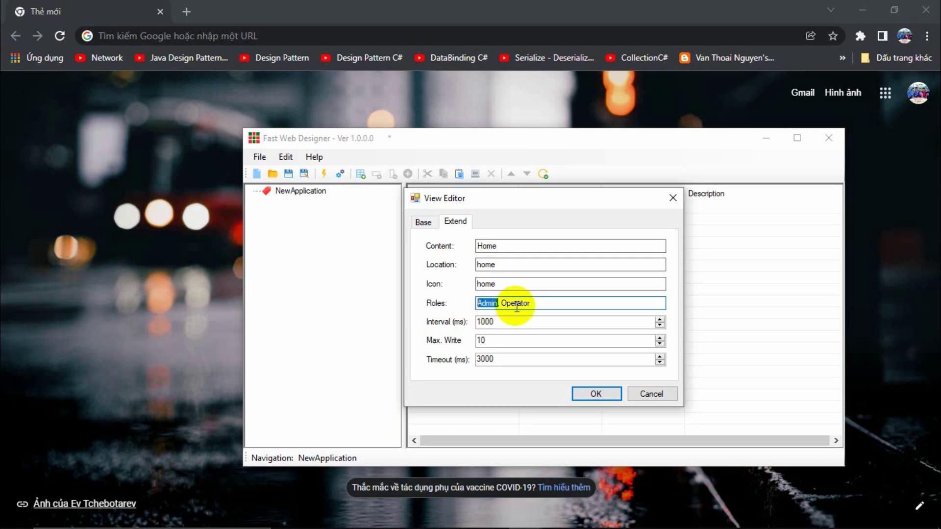
left_click_drag(536, 306, 502, 303)
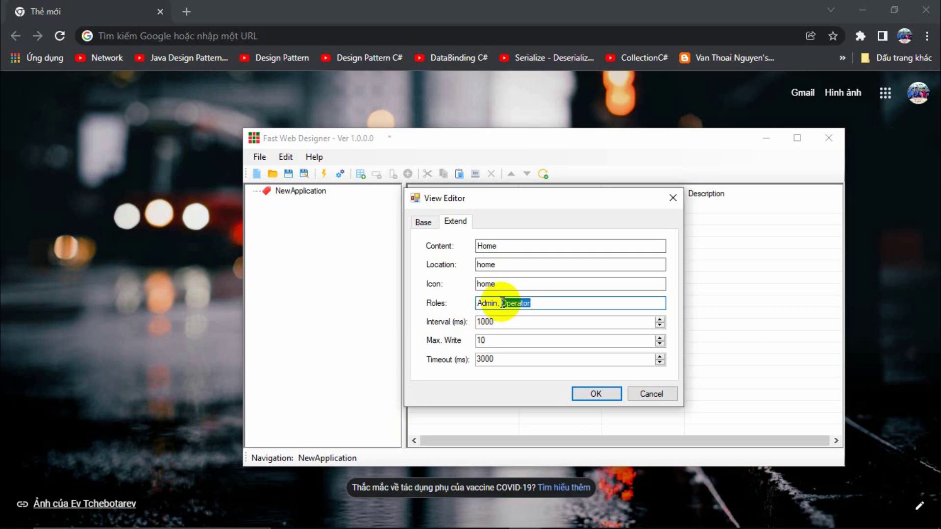
left_click(538, 301)
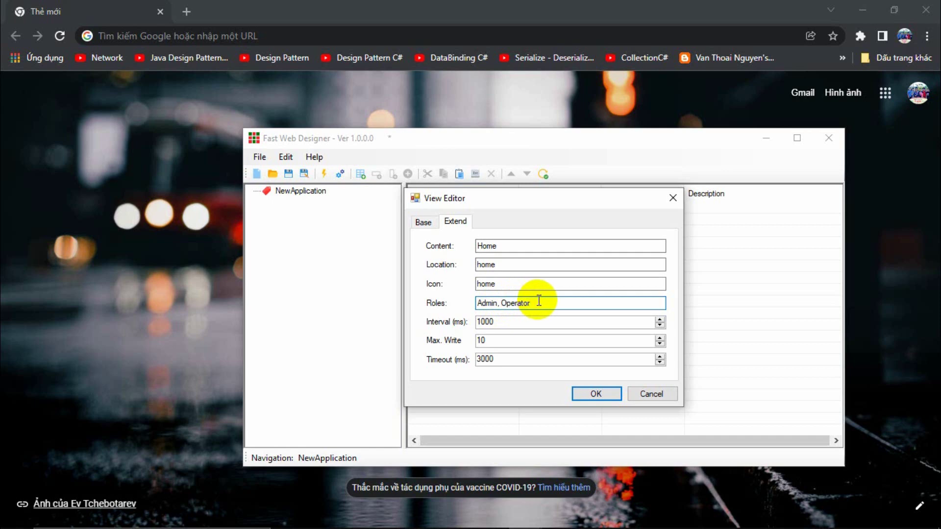
left_click_drag(500, 303, 469, 300)
left_click_drag(500, 303, 526, 301)
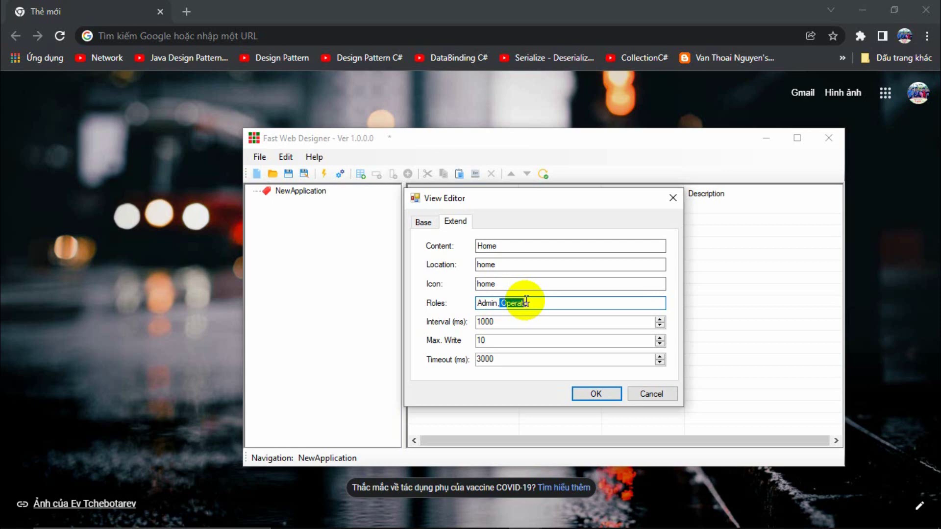
mouse_move(526, 300)
left_mouse_down()
mouse_move(573, 306)
mouse_move(445, 298)
mouse_move(537, 304)
left_mouse_up()
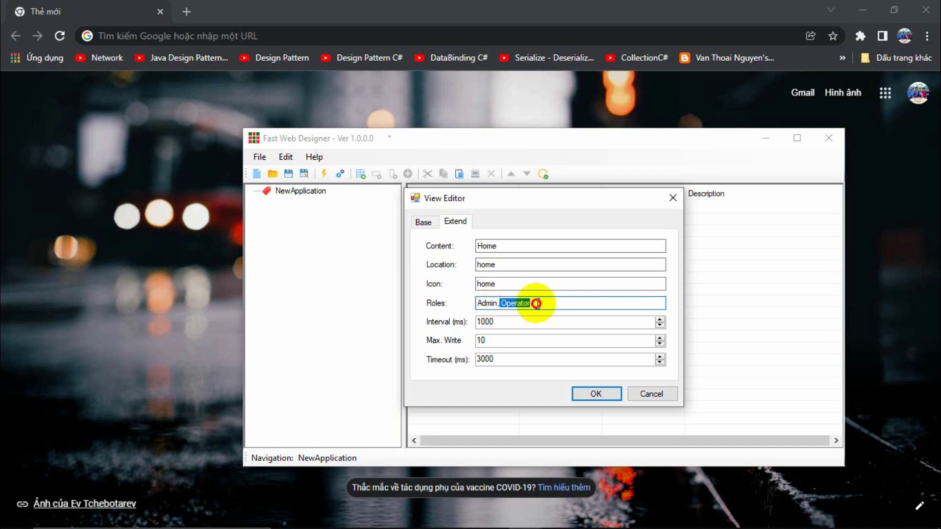
key("BackSpace")
key("BackSpace")
key("BackSpace")
type(", Opea")
key("BackSpace")
type("rator")
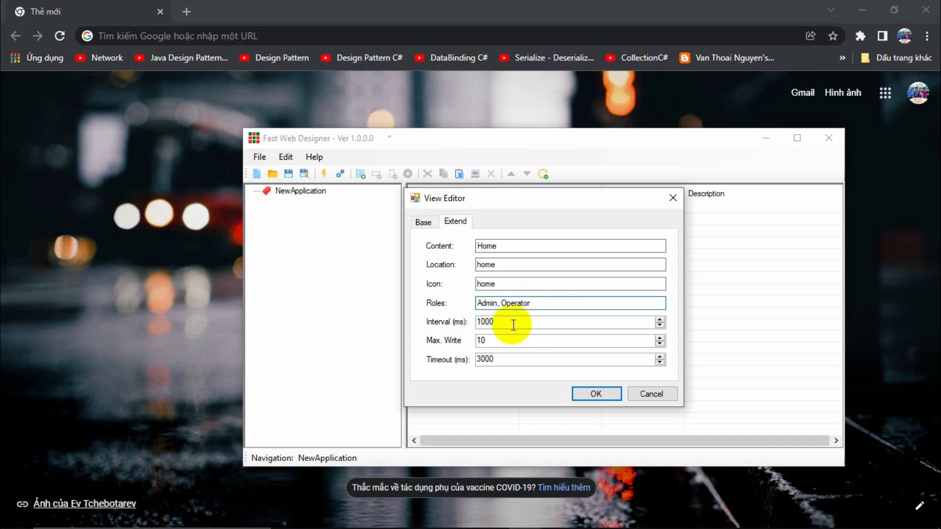
left_click(495, 339)
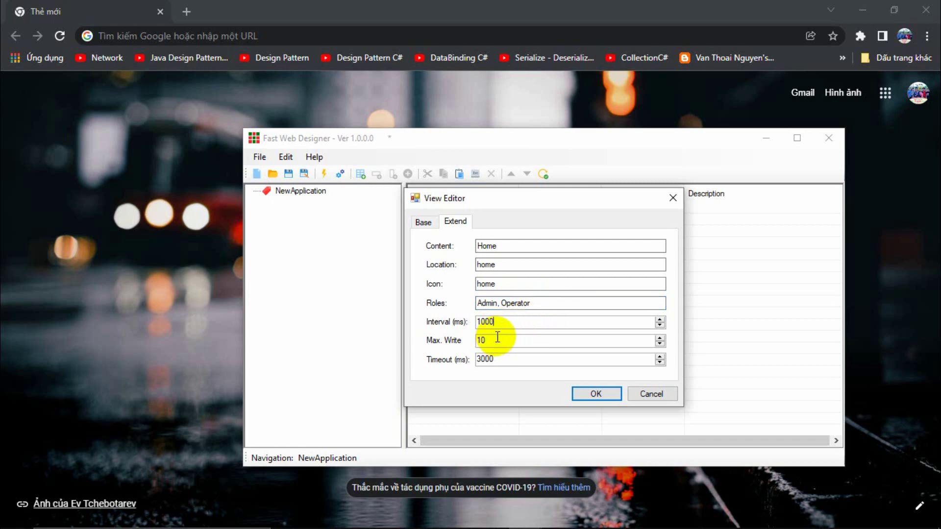
left_click(503, 321)
left_click(500, 358)
left_click(501, 323)
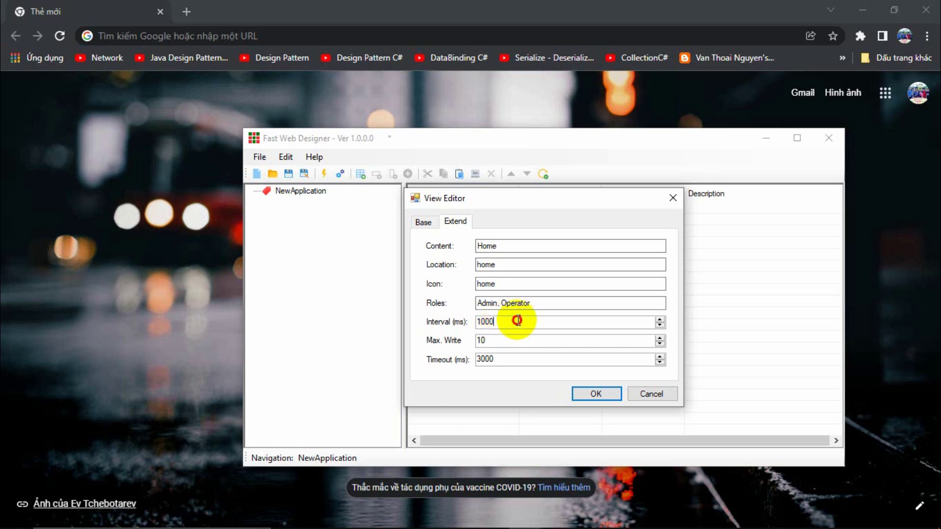
left_click_drag(515, 322, 478, 323)
left_click(523, 322)
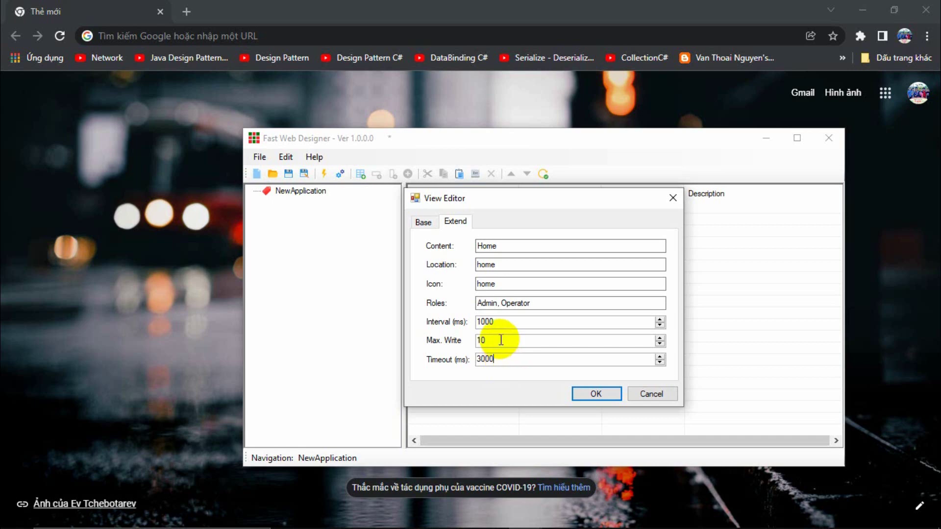
left_click(493, 342)
left_click_drag(493, 342, 478, 343)
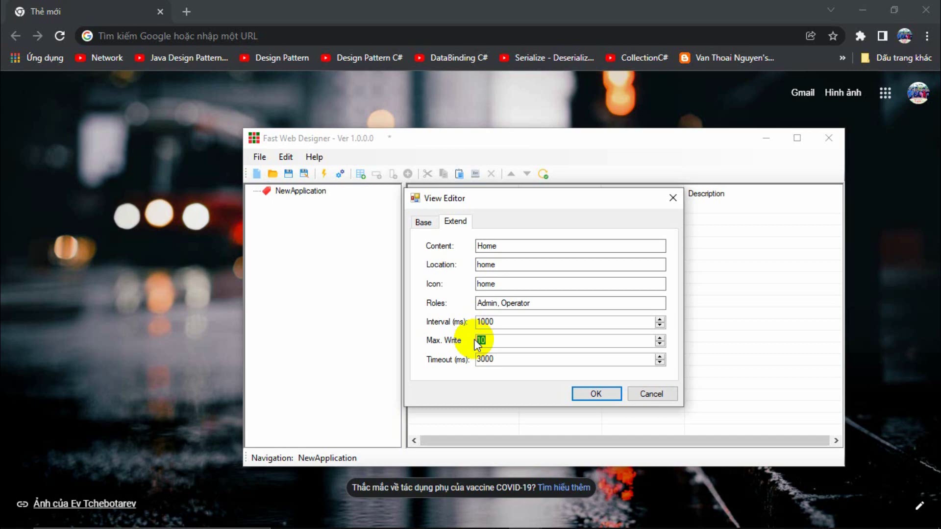
Toggle the view's extended settings and select the Content value Home and Location value home.
left_click(456, 221)
left_click(423, 222)
left_click(455, 222)
left_click(423, 223)
left_click(425, 223)
left_click(455, 222)
left_click(505, 246)
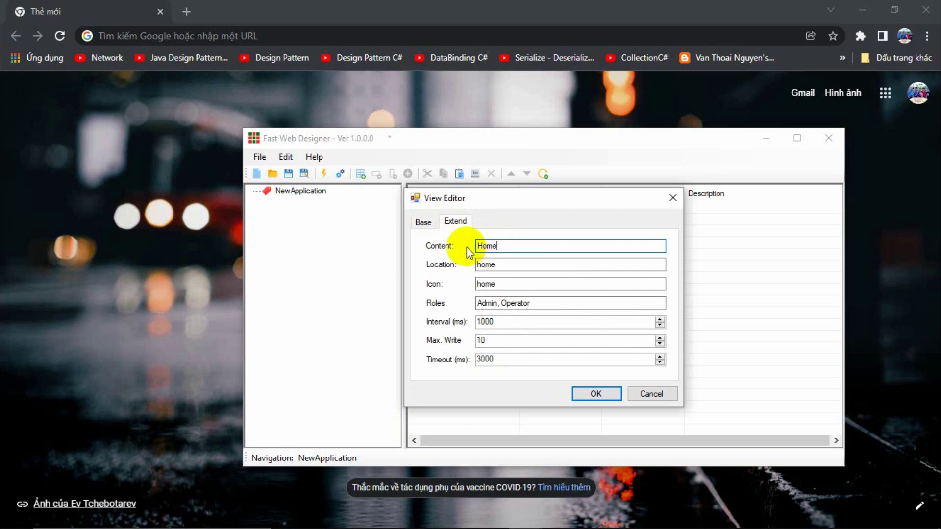
left_click_drag(505, 246, 475, 246)
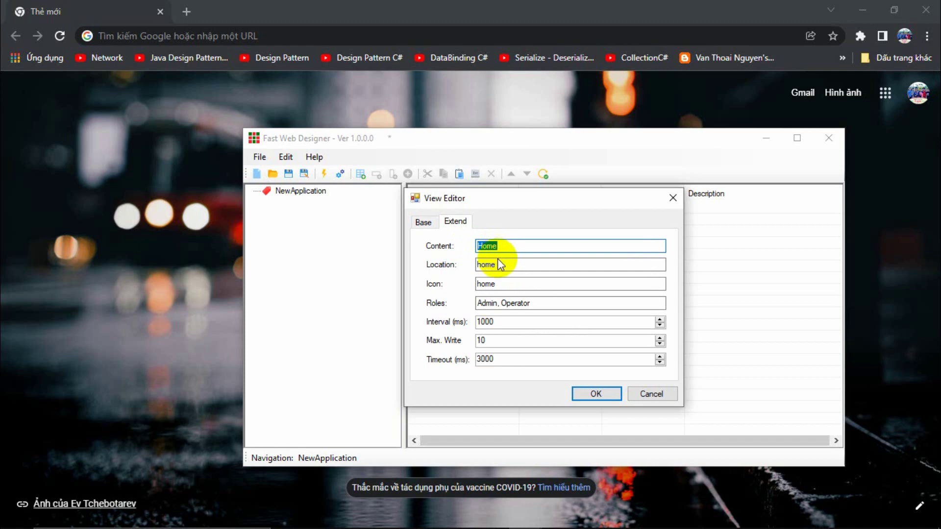
double_click(505, 264)
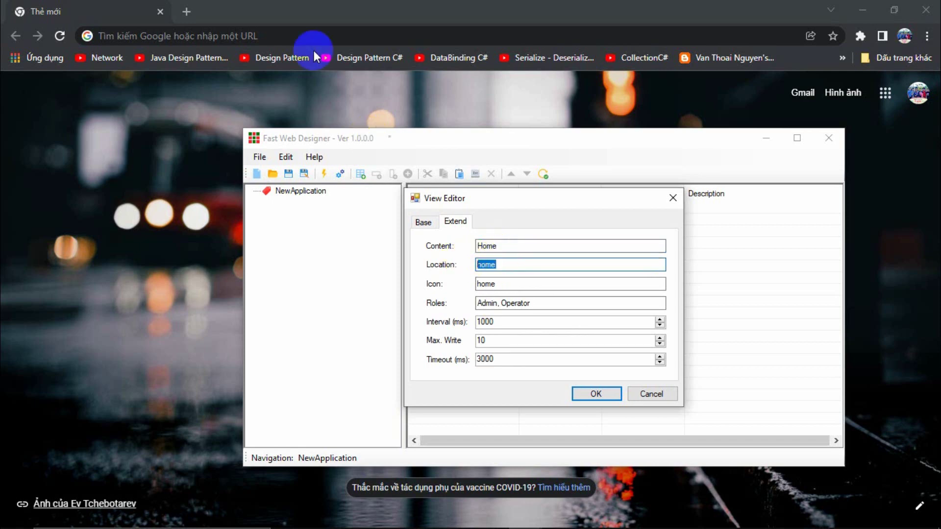
Close Chrome, open a new blank tab in Edge, and return to Fast Web Designer.
left_click(189, 14)
left_click(926, 9)
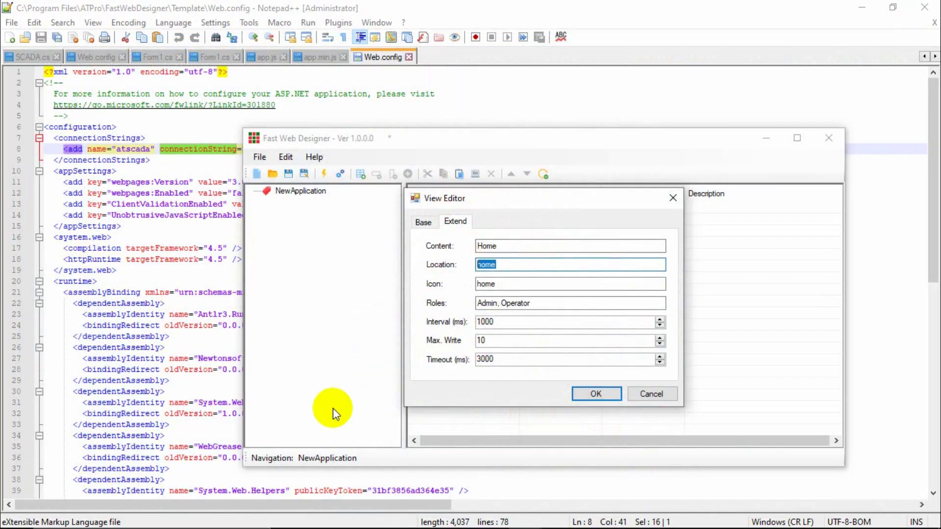
left_click(323, 516)
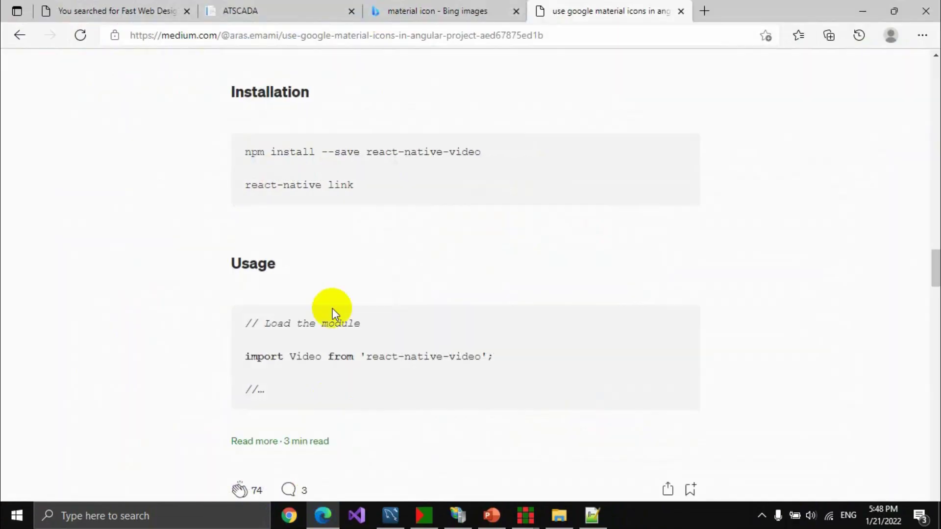
left_click(705, 13)
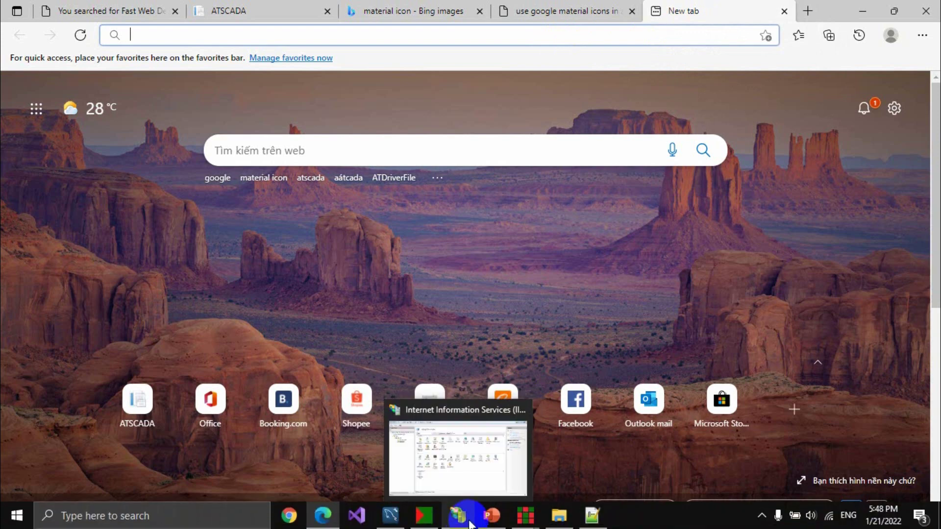
mouse_move(434, 523)
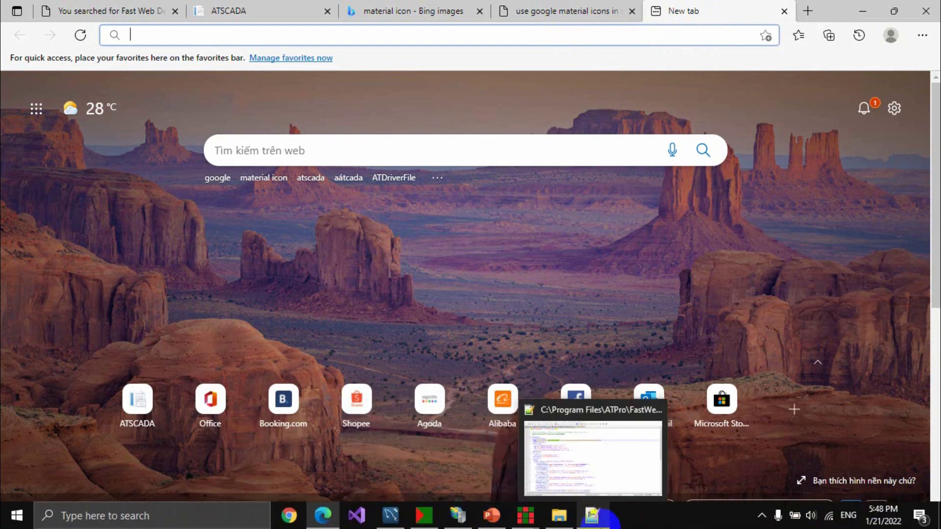
mouse_move(468, 522)
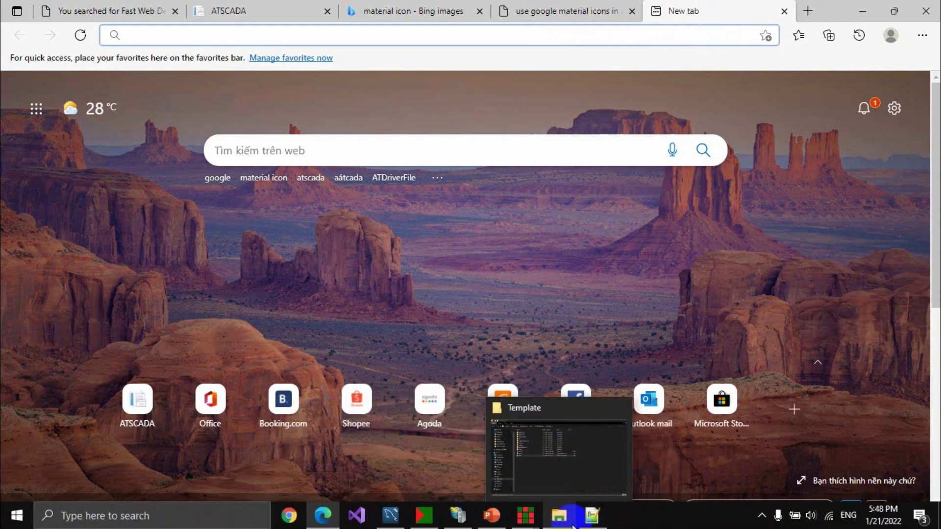
mouse_move(563, 526)
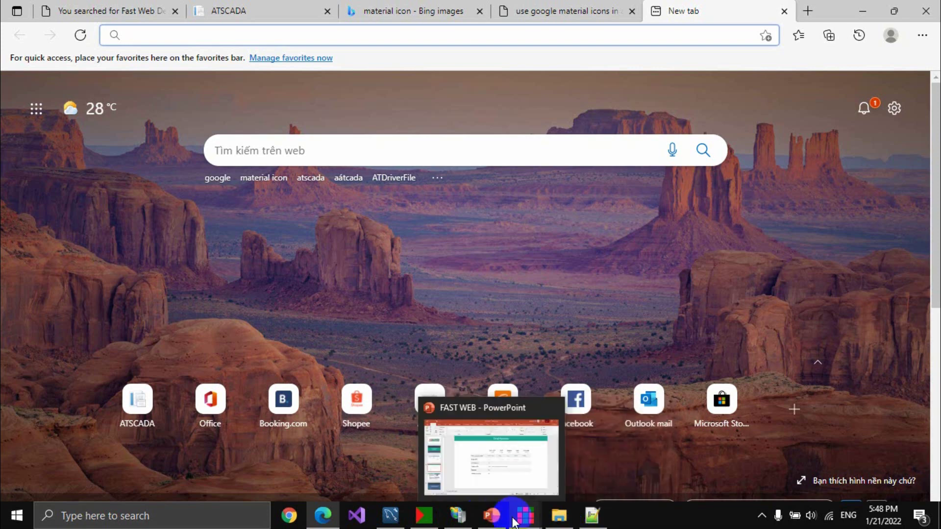
left_click(467, 441)
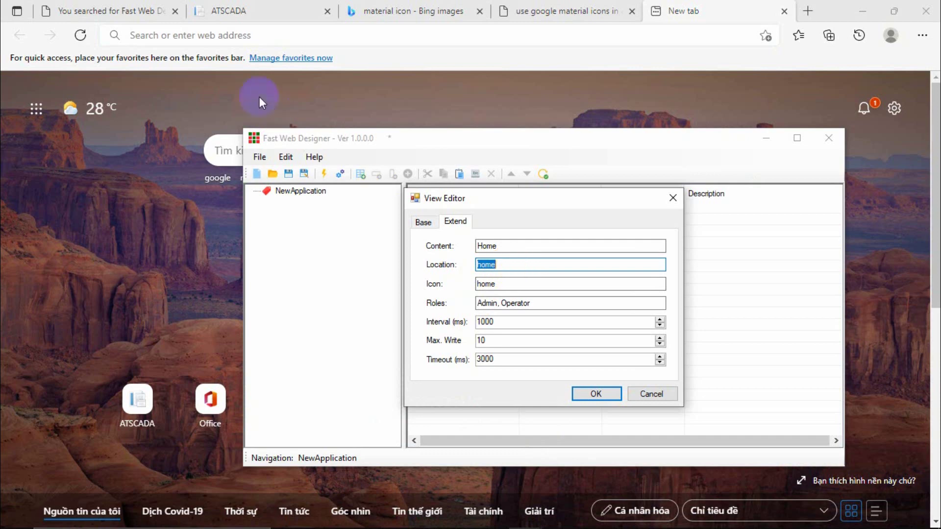
Enter localhost/template/#/home in the new tab's address bar, then change home to report.
left_click(228, 33)
type("localhost/template")
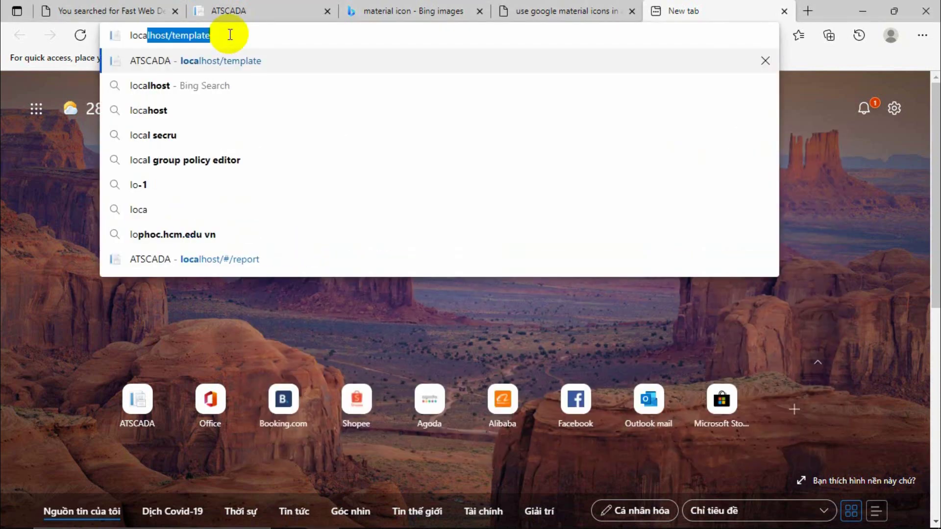
key("Right")
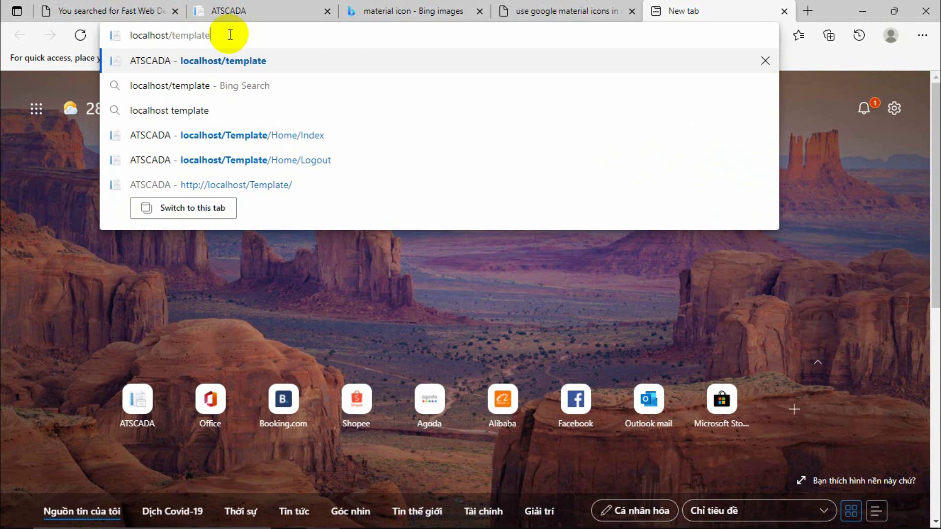
type("/")
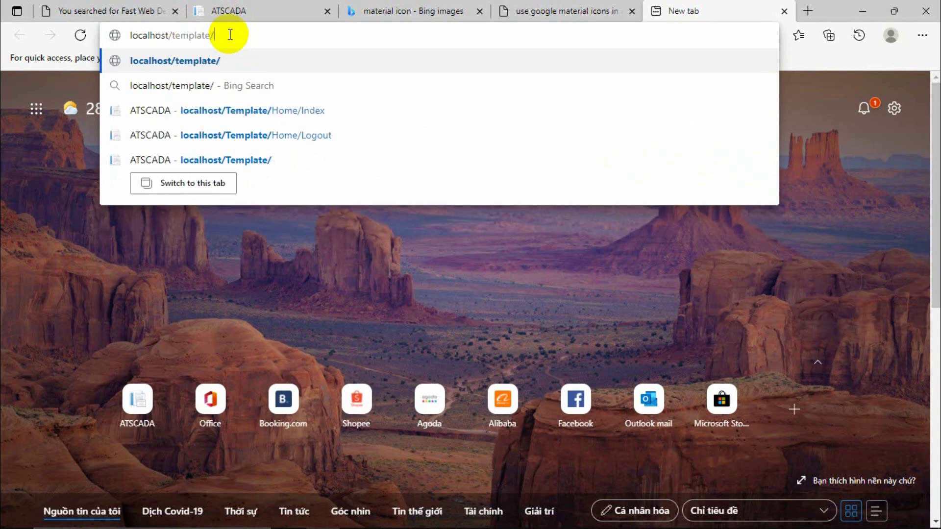
type("#/")
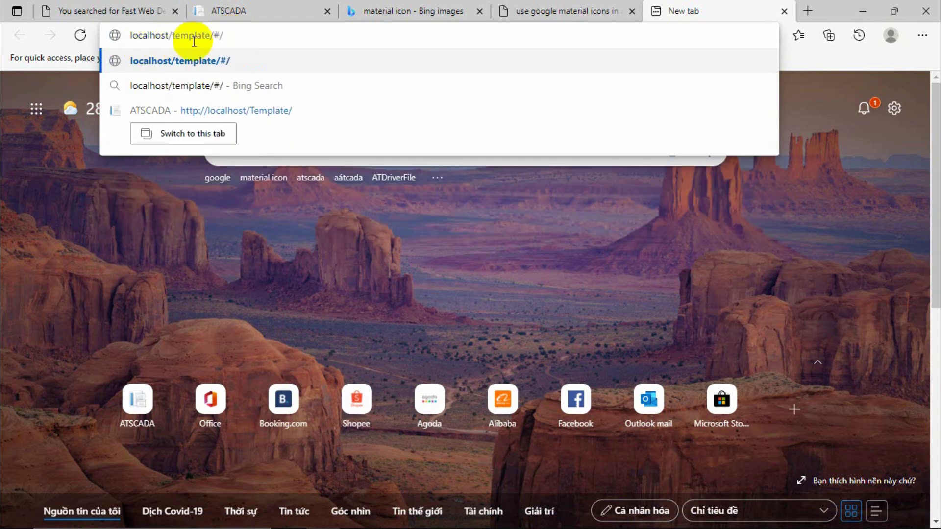
left_click_drag(212, 36, 123, 34)
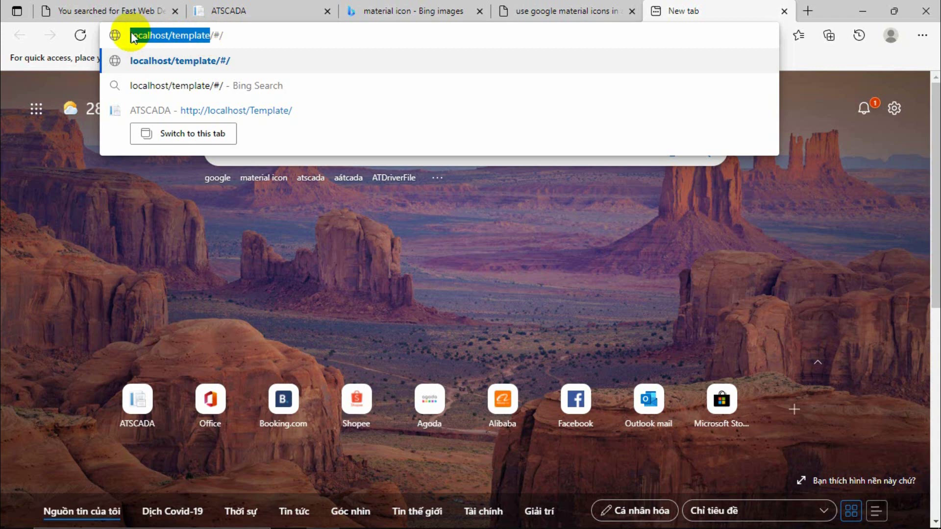
left_click(237, 33)
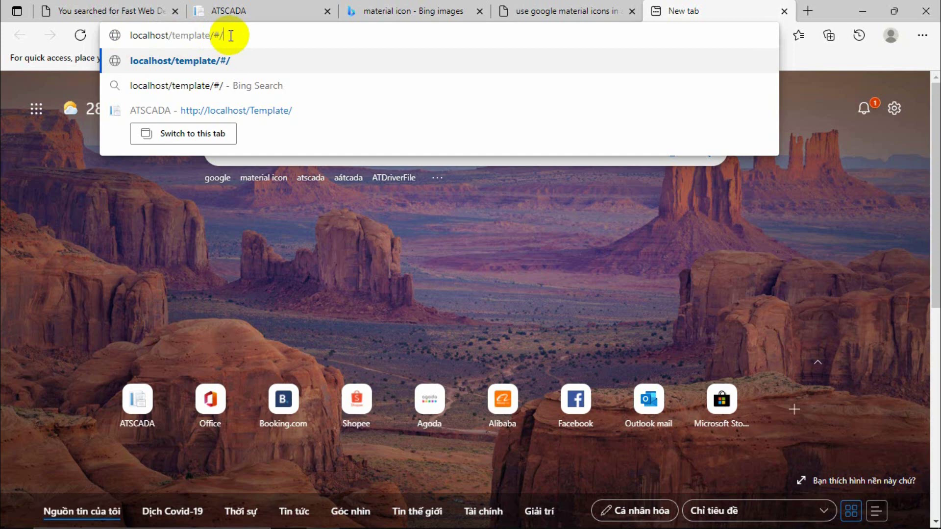
type("home")
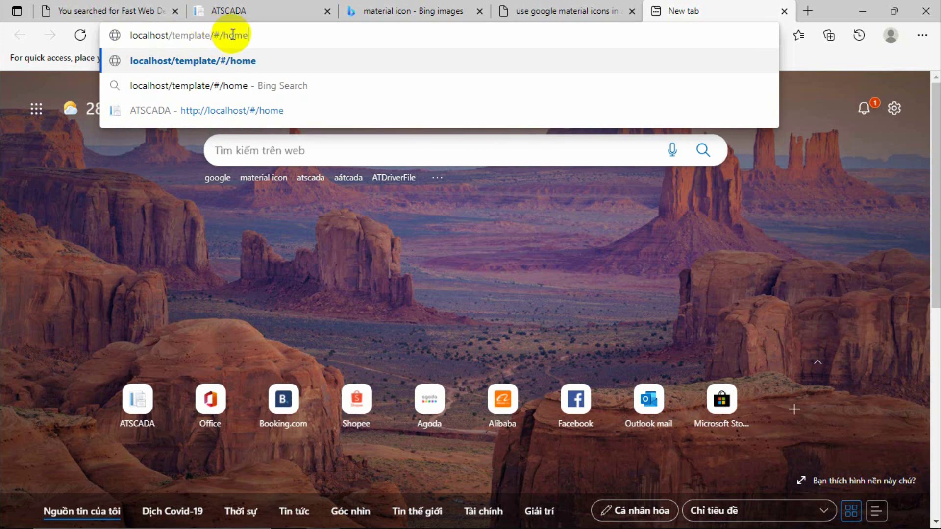
double_click(227, 35)
type("report")
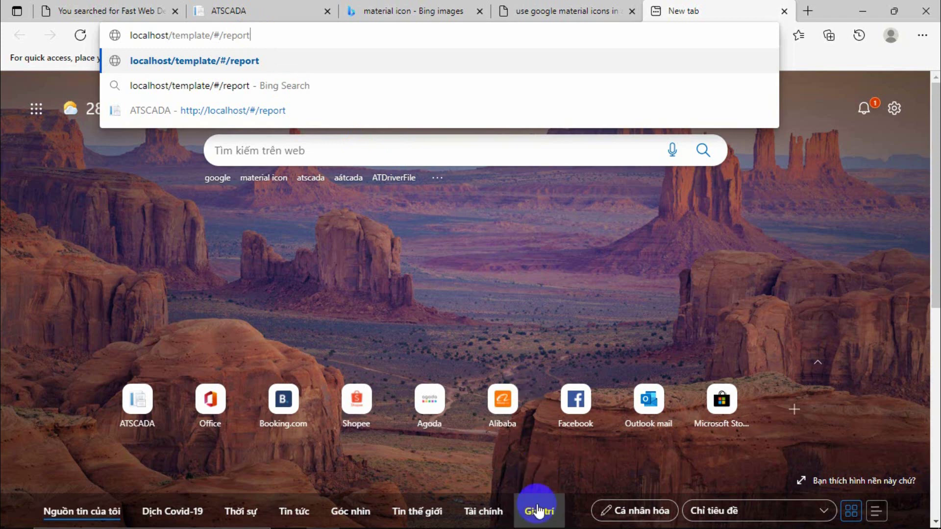
Set the view's Content to Layout and Location to layout, confirm, and open the Layout view.
mouse_move(537, 523)
left_click(568, 441)
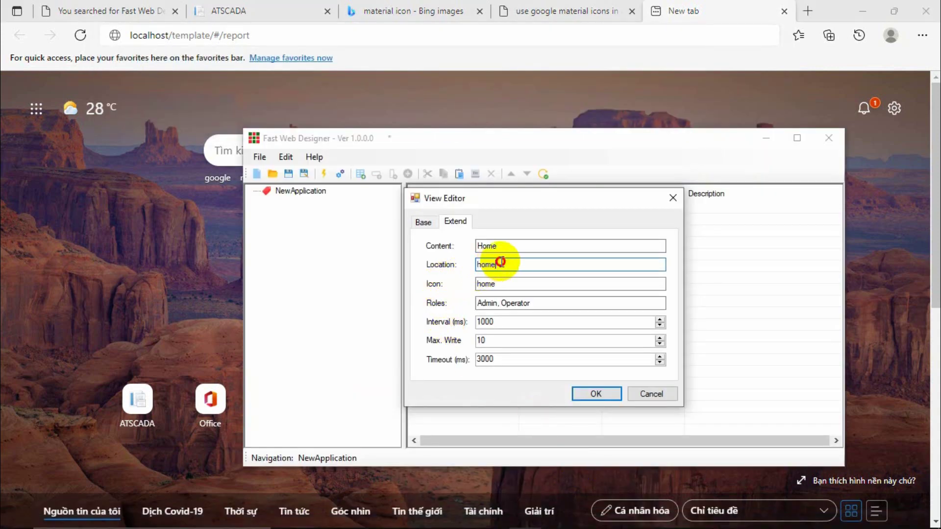
left_click(501, 265)
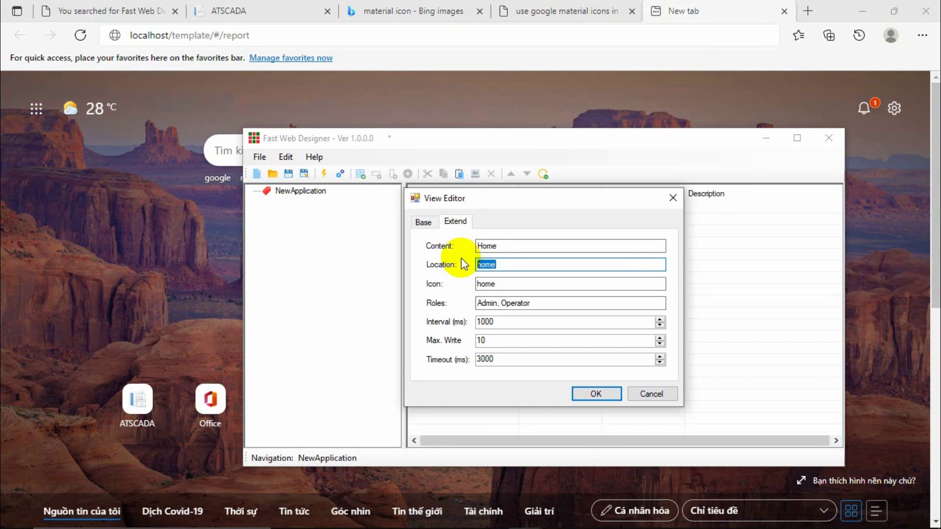
double_click(490, 246)
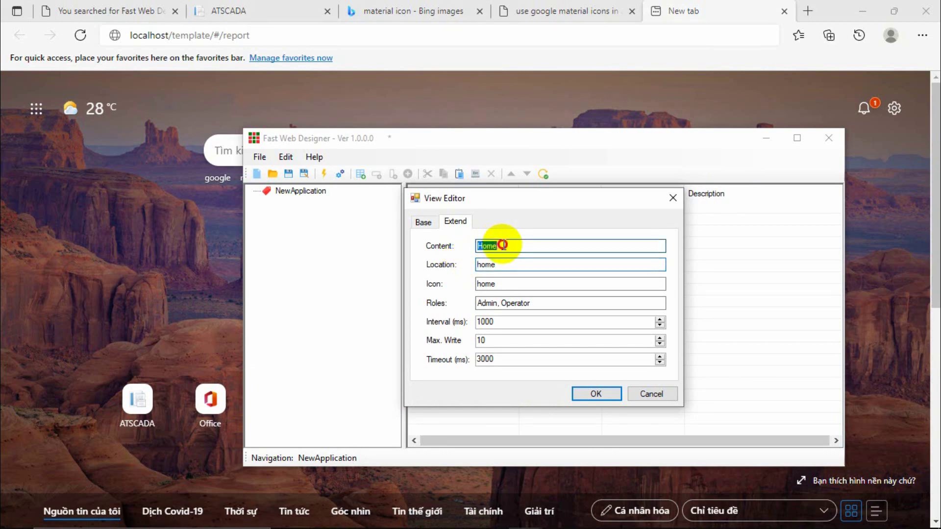
type("Layout")
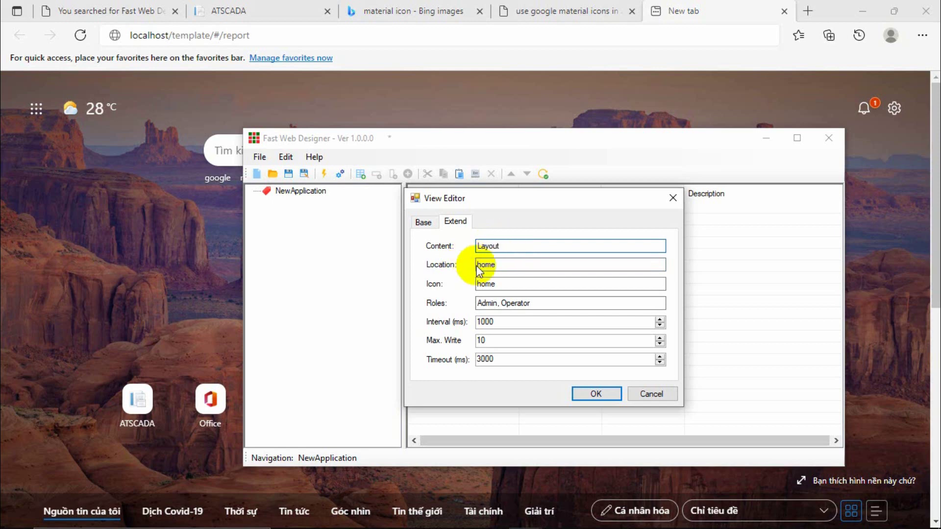
double_click(503, 264)
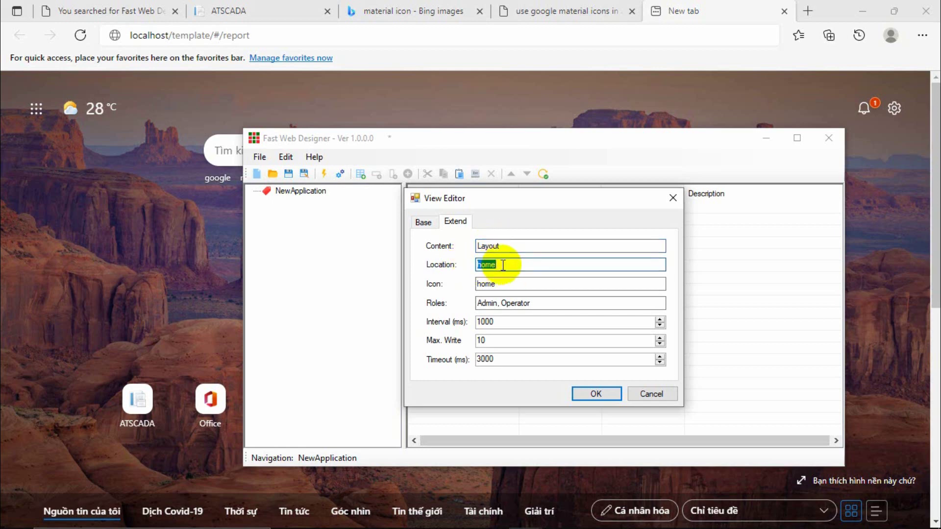
type("layout")
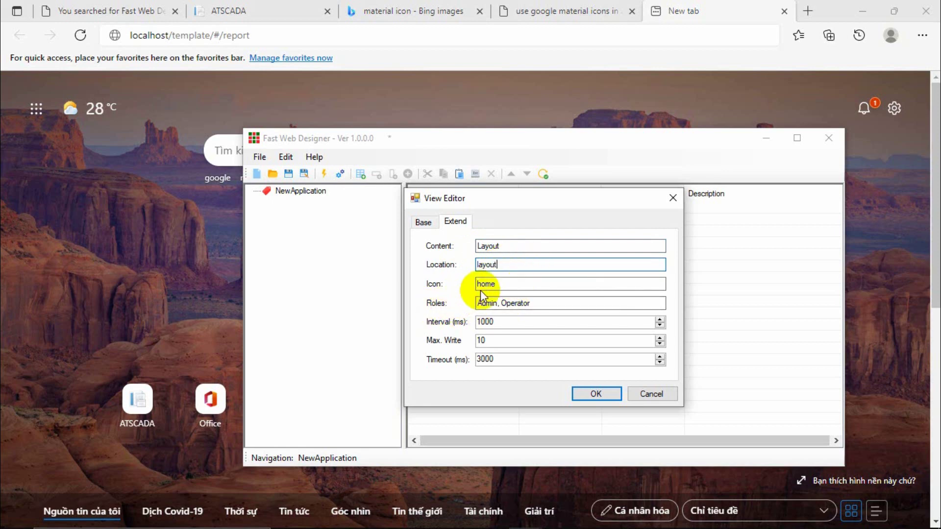
left_click_drag(540, 303, 441, 301)
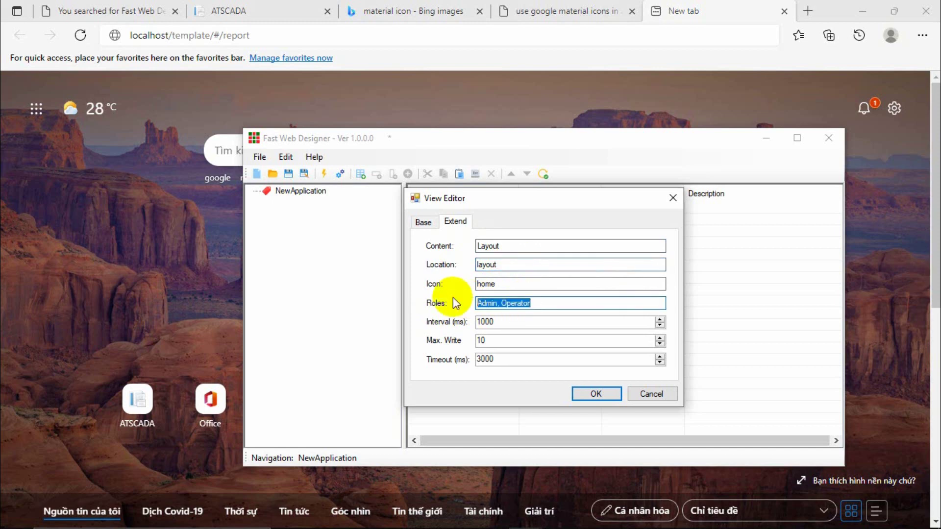
left_click(583, 394)
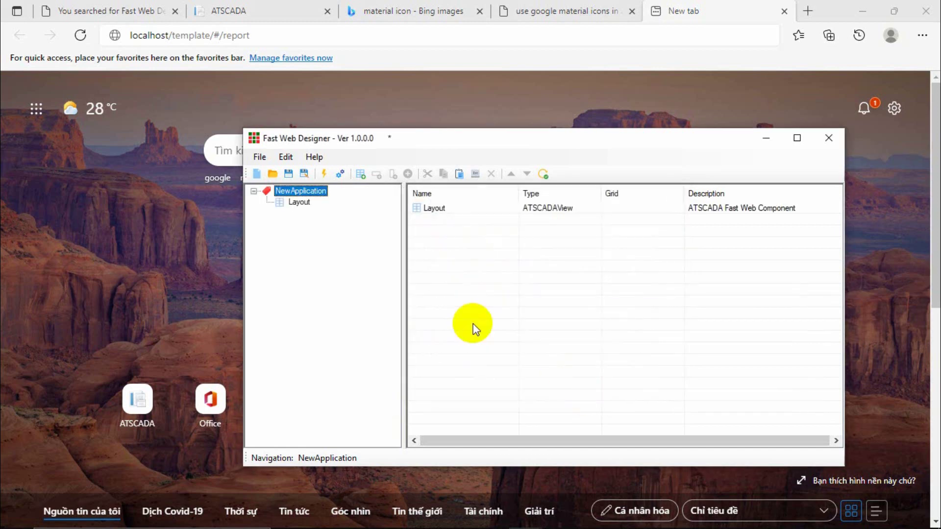
left_click(302, 202)
Start a new view named Report with Content Report and Location report.
left_click(361, 174)
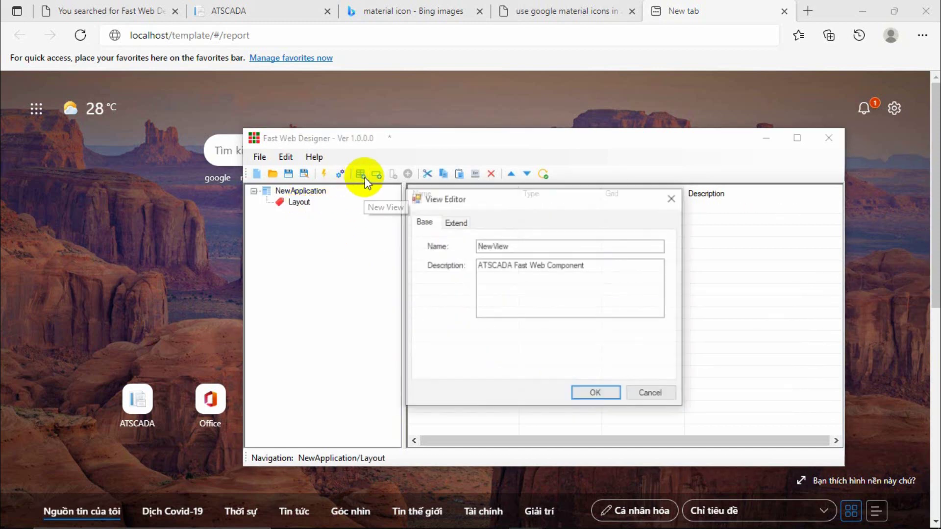
left_click(531, 248)
double_click(531, 248)
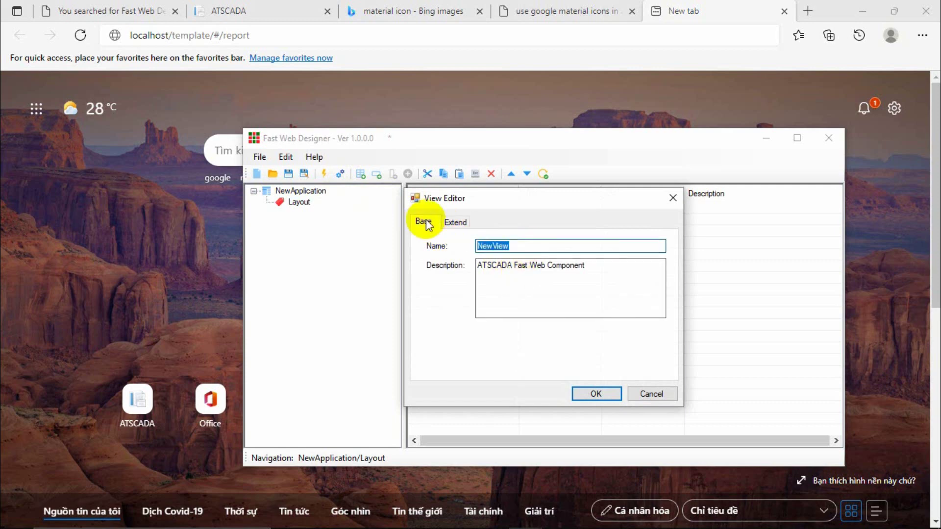
type("Report")
left_click(455, 222)
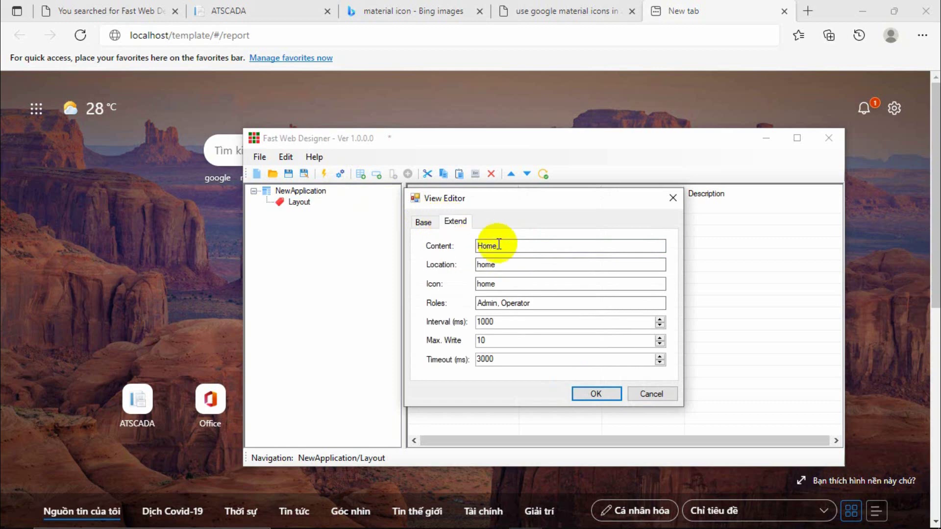
type("report")
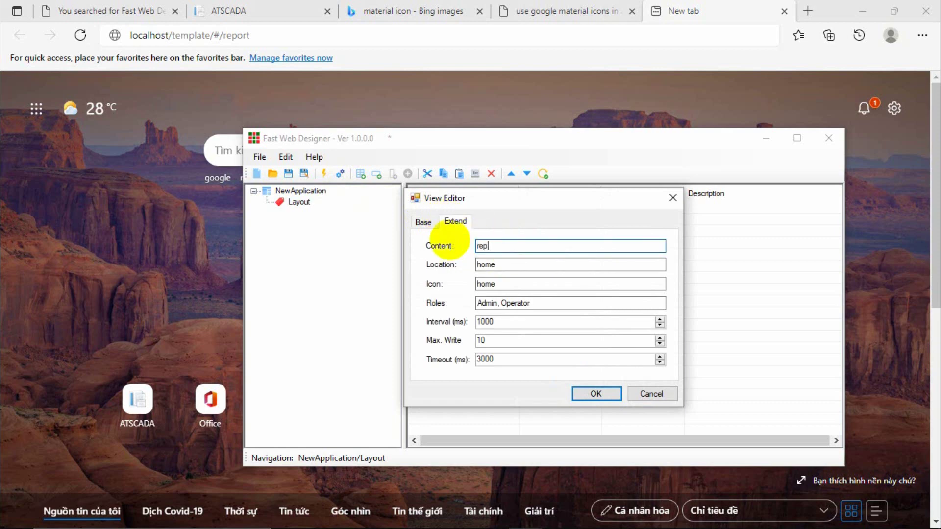
key("BackSpace")
key("BackSpace")
key("BackSpace")
key("BackSpace")
type("R")
double_click(495, 264)
type("report")
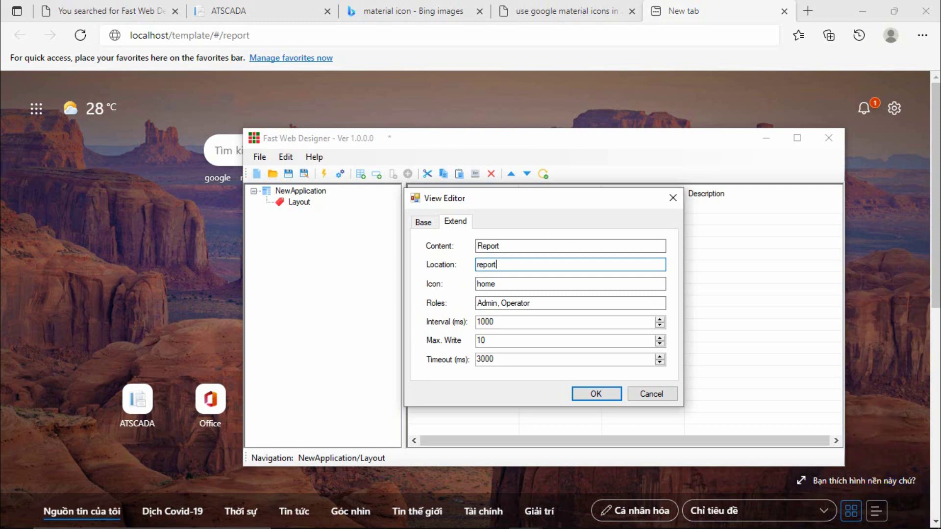
Limit the Report view's roles to Admin only and confirm it.
left_click(520, 301)
left_click(500, 303)
left_click_drag(499, 303, 548, 302)
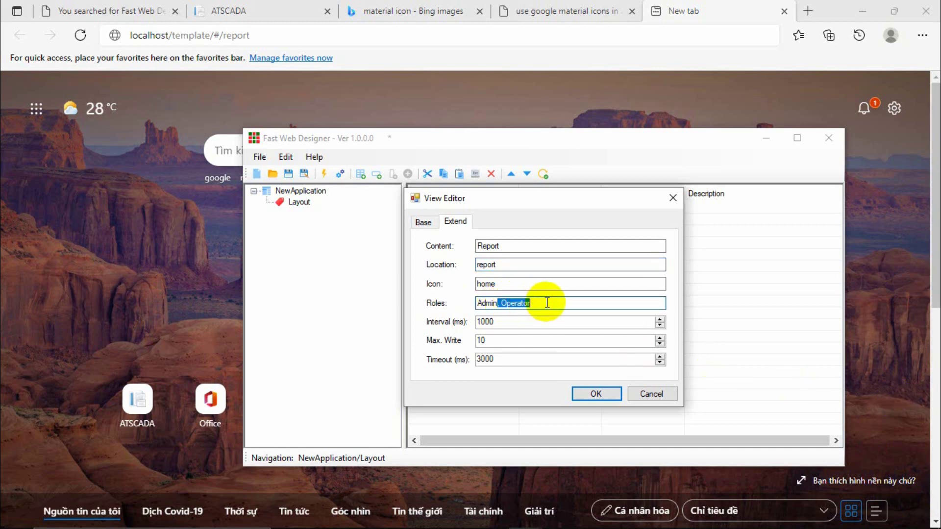
key("BackSpace")
left_click(589, 393)
left_click(298, 213)
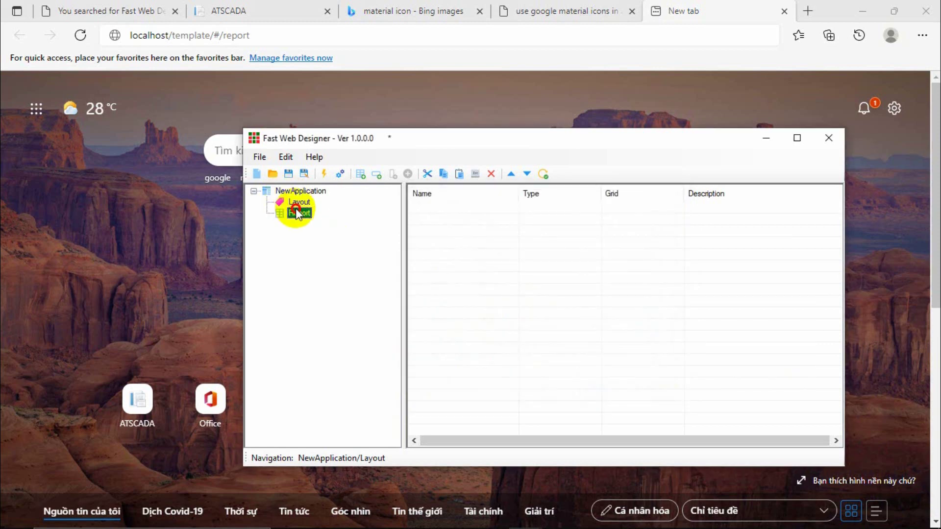
Start a new view named Settings with Content Settings and Location settings.
left_click(316, 191)
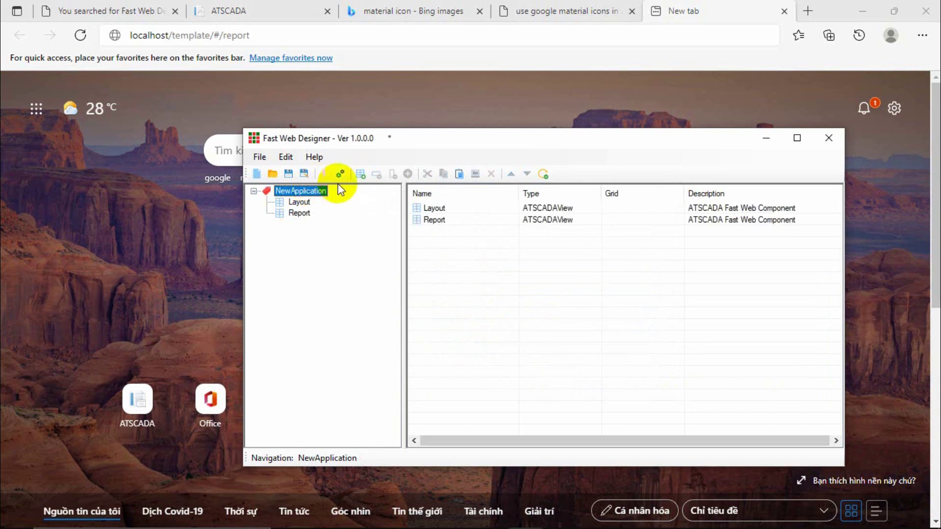
left_click(360, 174)
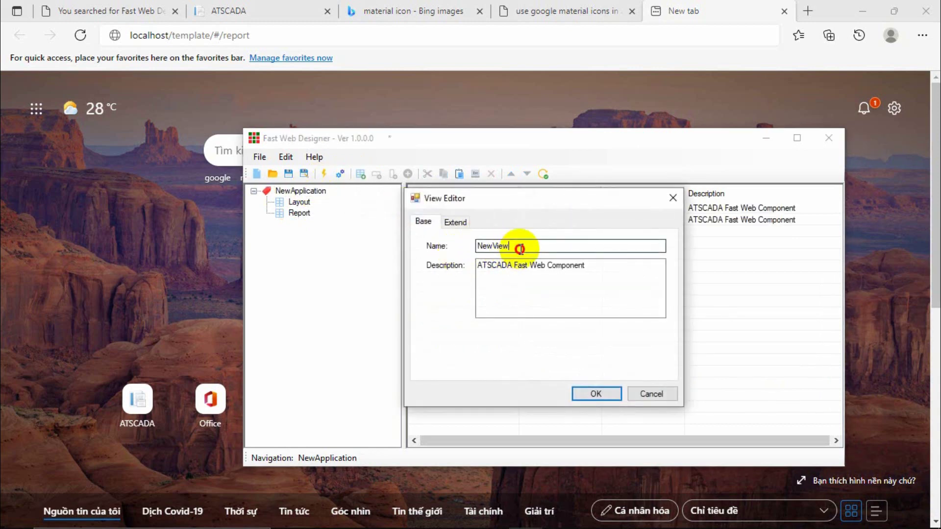
type("Settings")
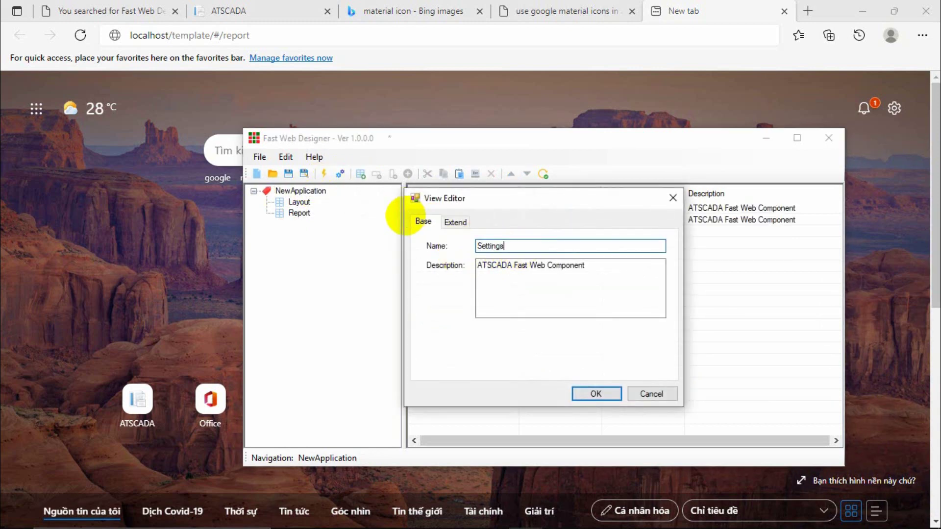
left_click(456, 221)
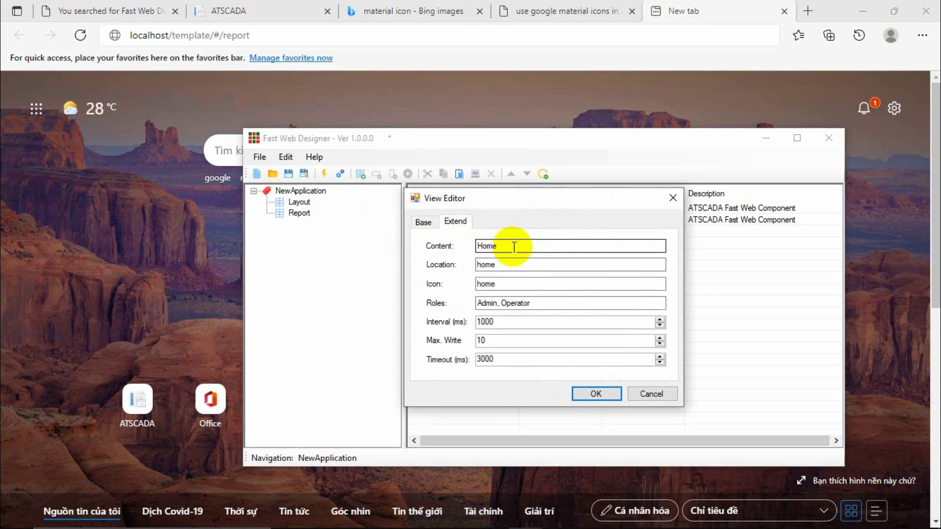
type("Settings")
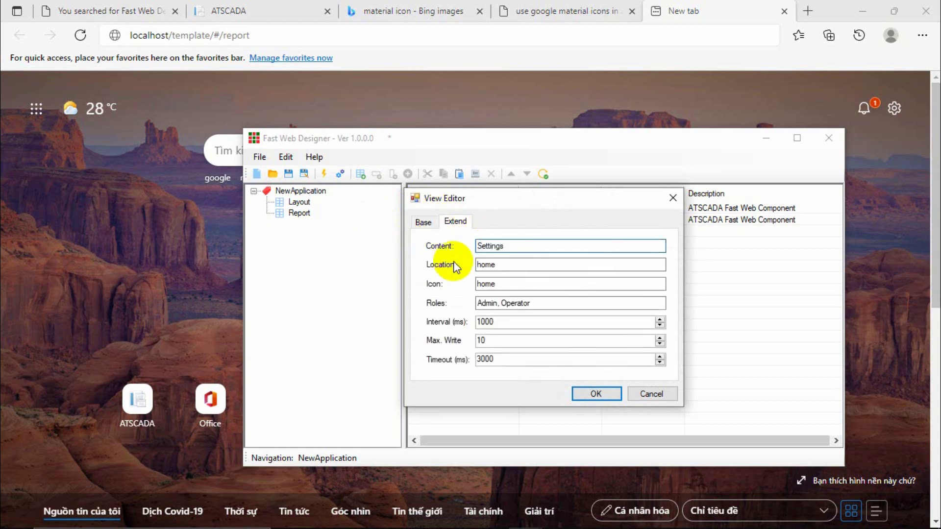
double_click(505, 265)
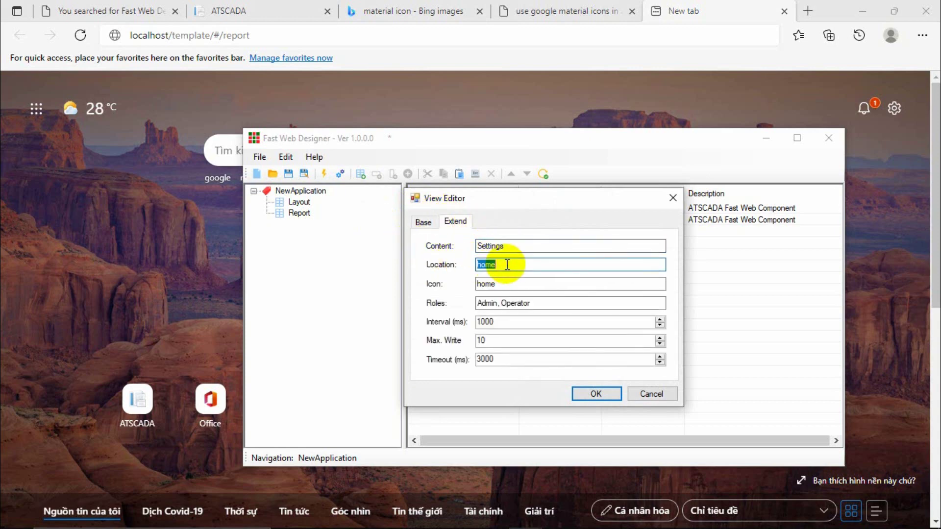
type("settings")
Restrict the Settings view's roles to Admin, confirm, and reselect the Layout view.
left_click_drag(541, 304, 497, 302)
key("BackSpace")
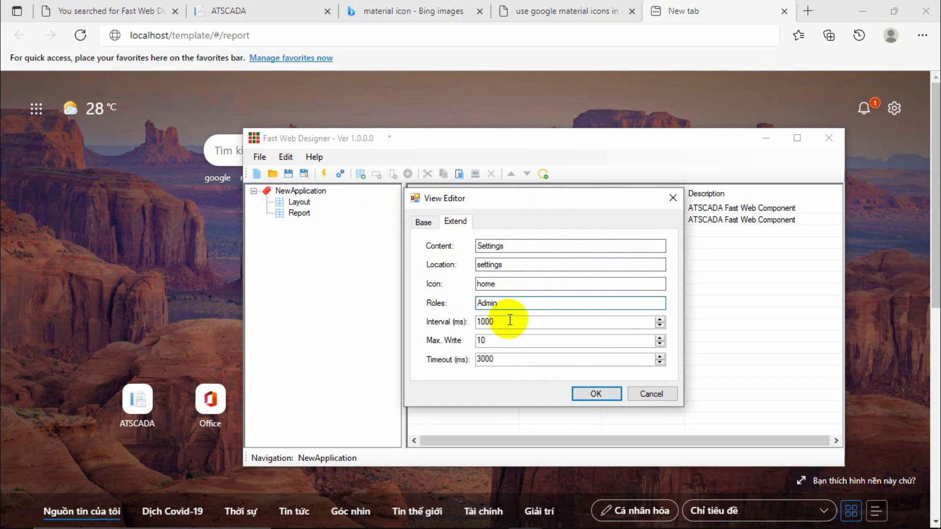
left_click(577, 392)
left_click(297, 224)
left_click(304, 214)
left_click(301, 204)
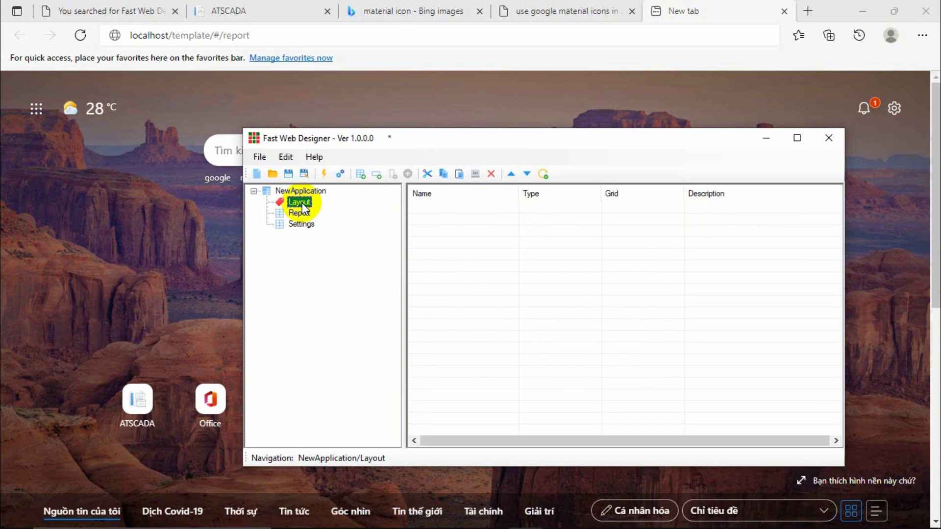
left_click(299, 213)
double_click(300, 202)
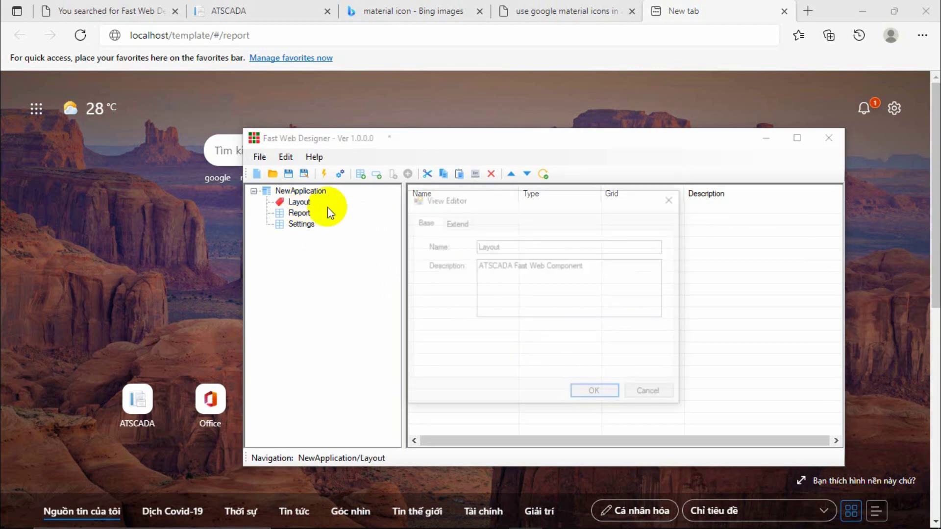
left_click(454, 222)
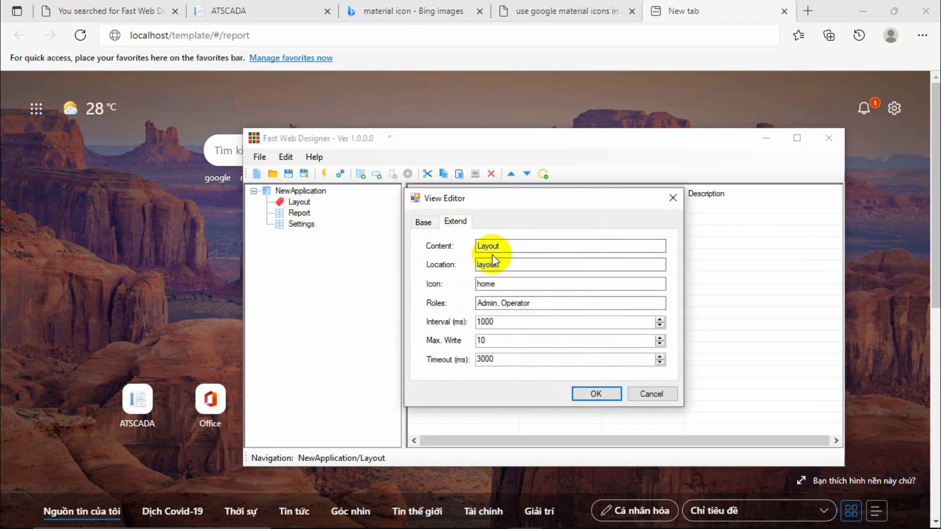
left_click_drag(539, 304, 458, 300)
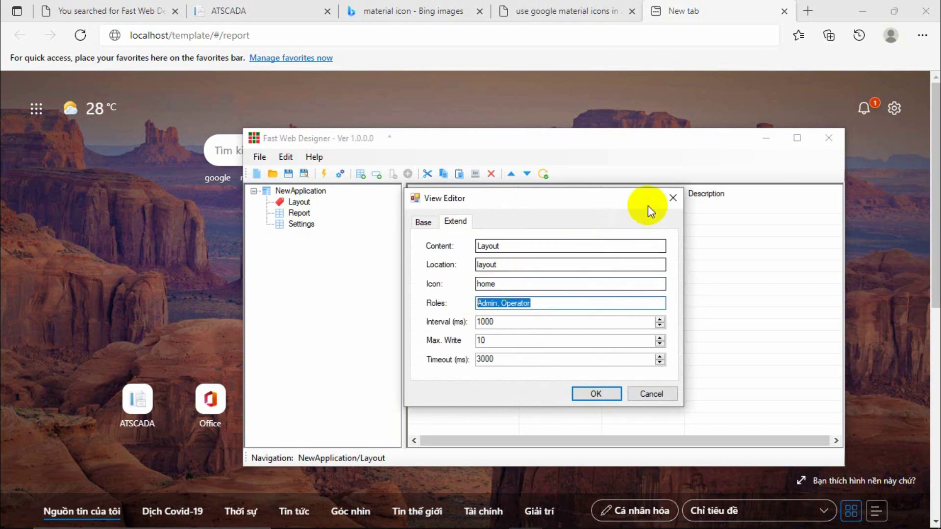
left_click(673, 198)
left_click(298, 213)
double_click(302, 213)
left_click(451, 222)
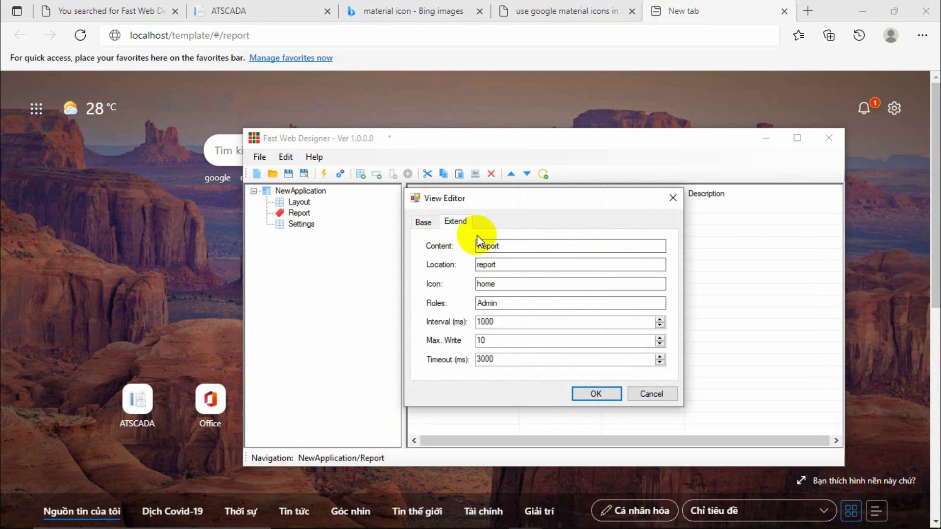
double_click(496, 303)
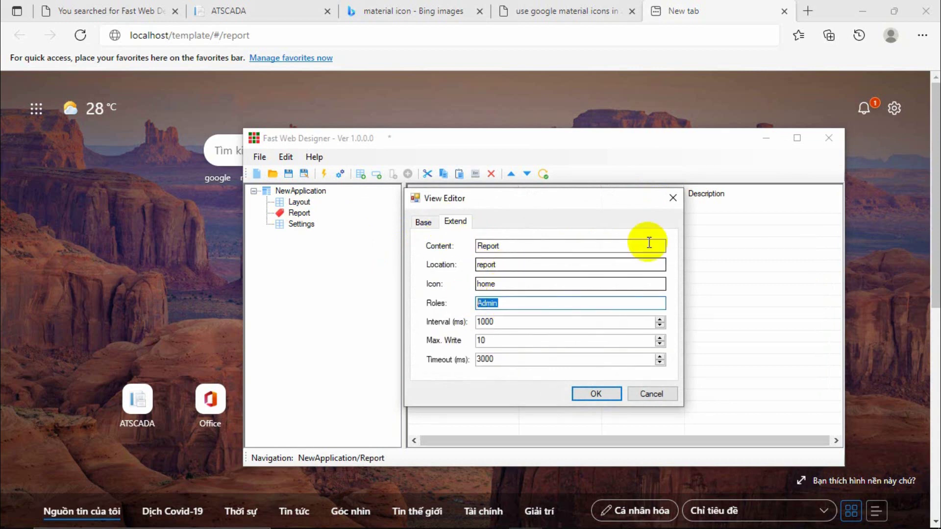
left_click(673, 198)
double_click(301, 224)
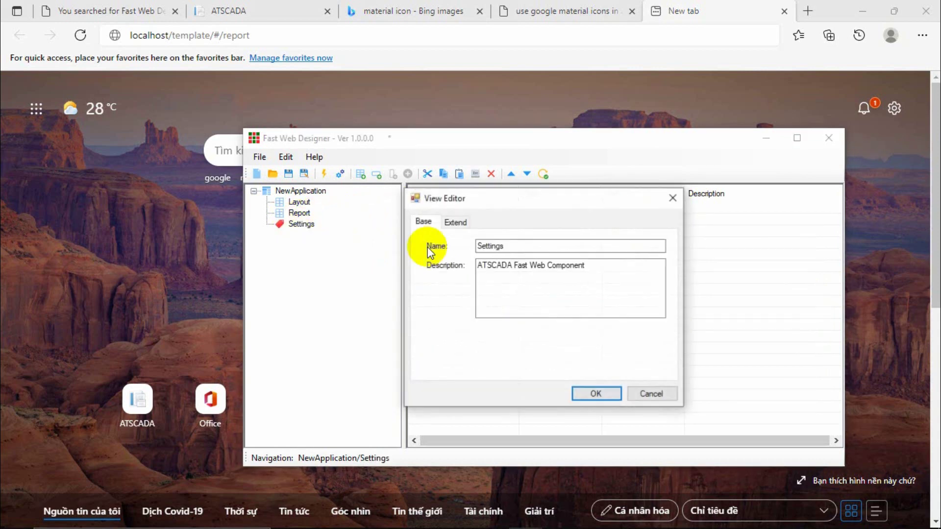
left_click(457, 222)
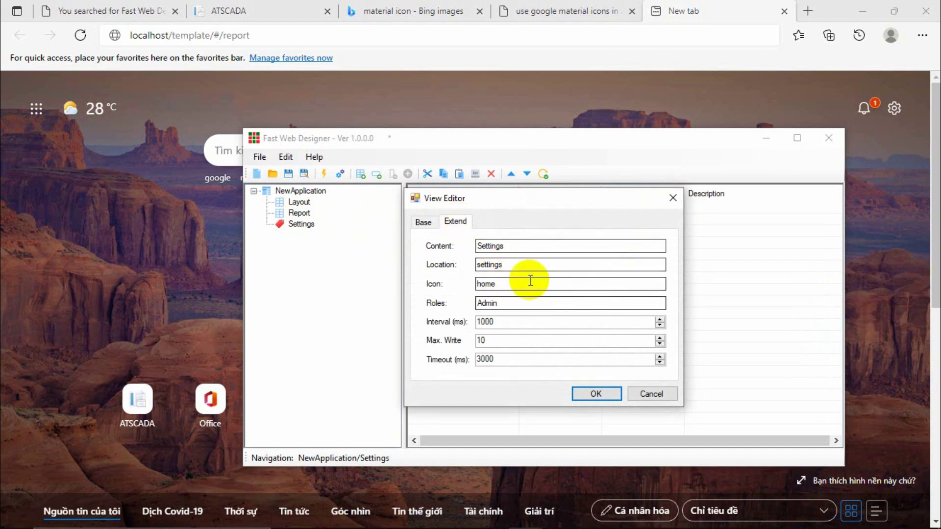
left_click(672, 198)
left_click(300, 213)
left_click(300, 202)
left_click(300, 212)
left_click(301, 224)
left_click(303, 213)
left_click(300, 201)
left_click(301, 213)
left_click(301, 224)
left_click(302, 214)
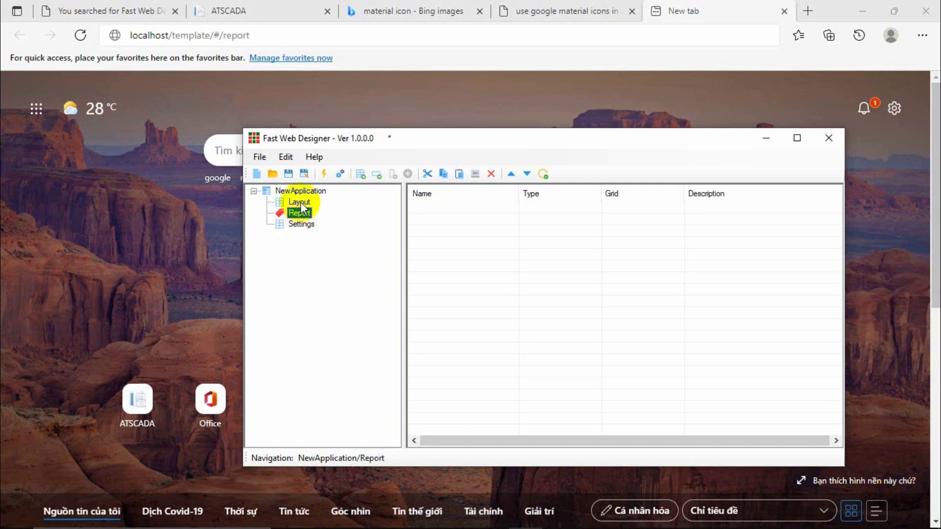
left_click(301, 202)
left_click(301, 213)
left_click(301, 224)
left_click(304, 211)
left_click(310, 202)
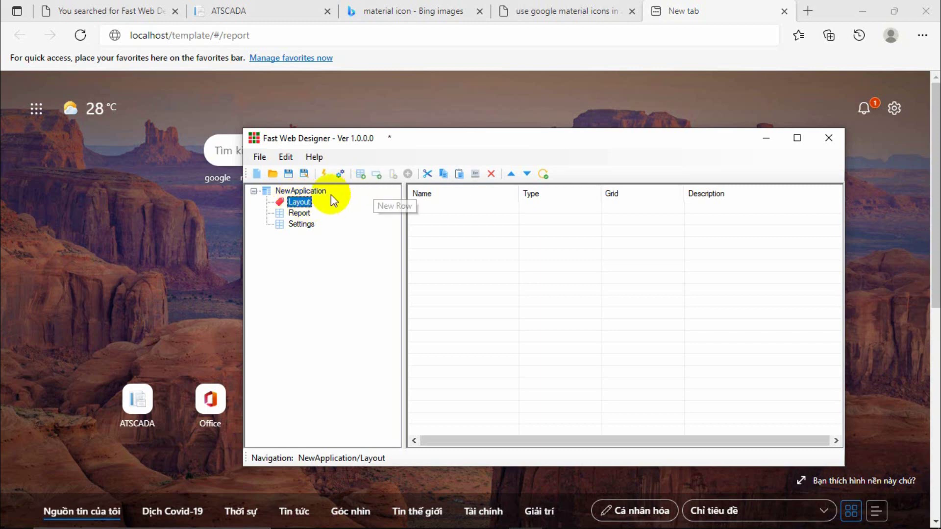
Add a row named RowCard inside the Layout view.
left_click(375, 176)
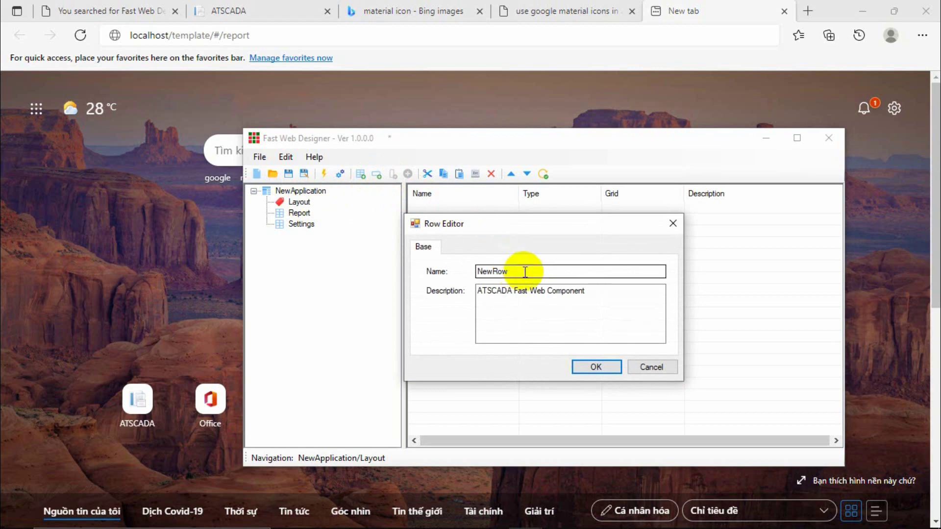
type("Row")
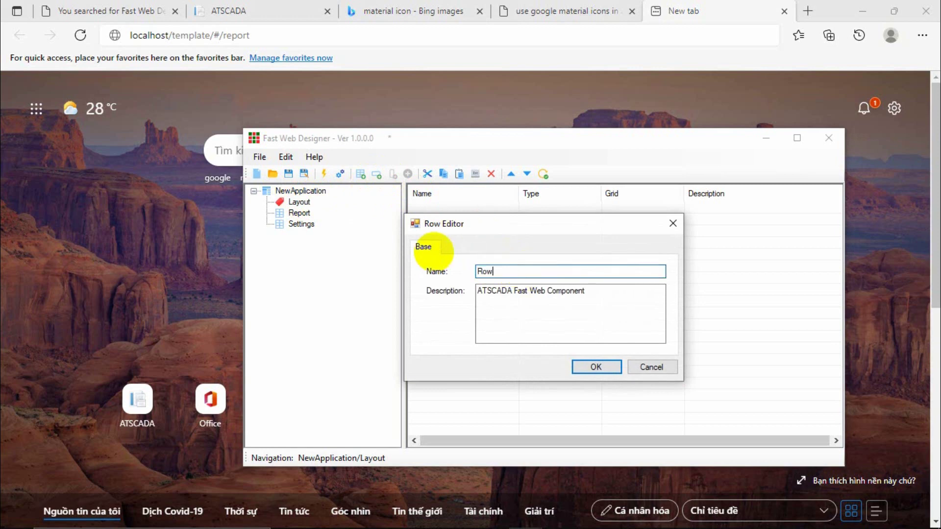
type("Cha")
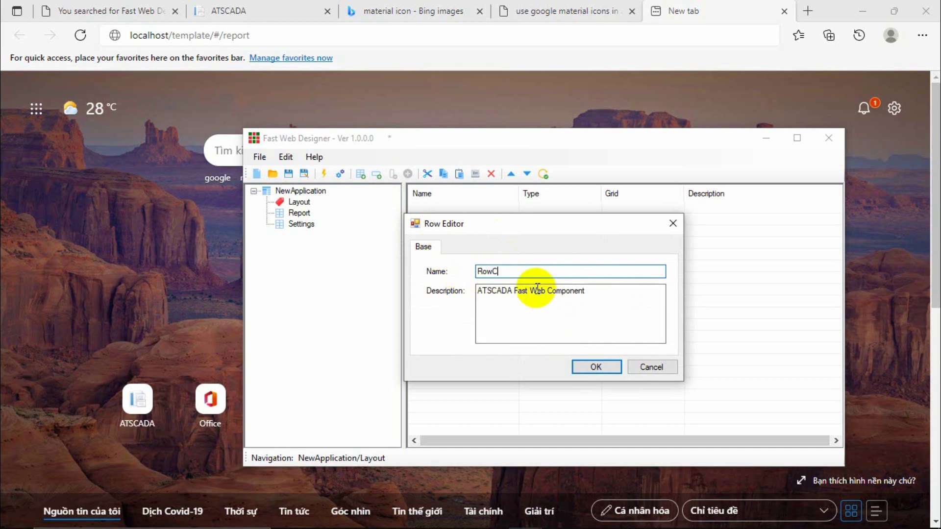
left_click(595, 366)
left_click(324, 214)
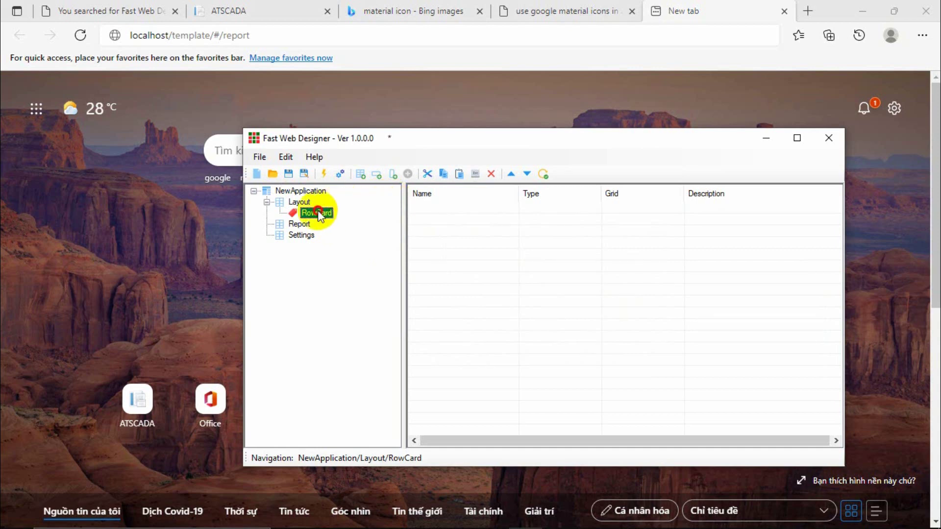
double_click(316, 212)
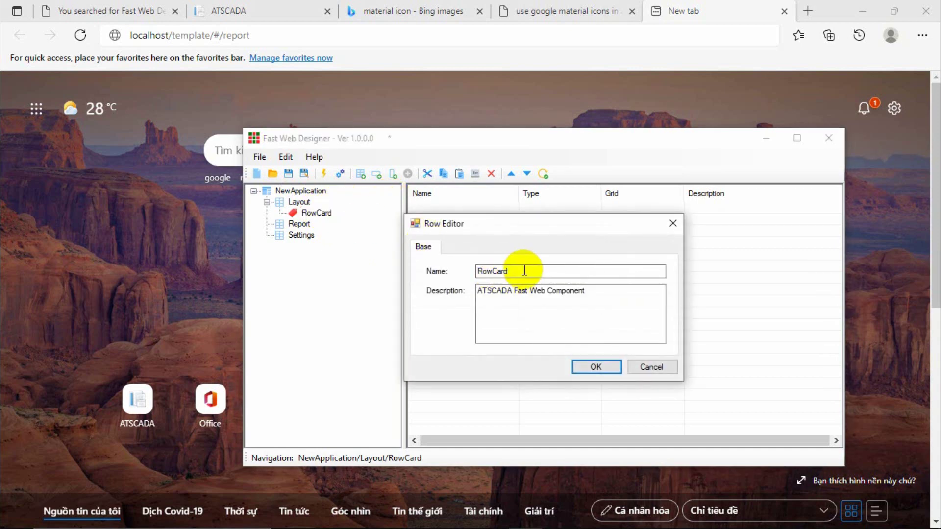
left_click(673, 225)
Add a ColCard column inside RowCard and bring up the component list.
left_click(393, 174)
left_click(546, 272)
left_click_drag(546, 275, 447, 252)
type("ColCard")
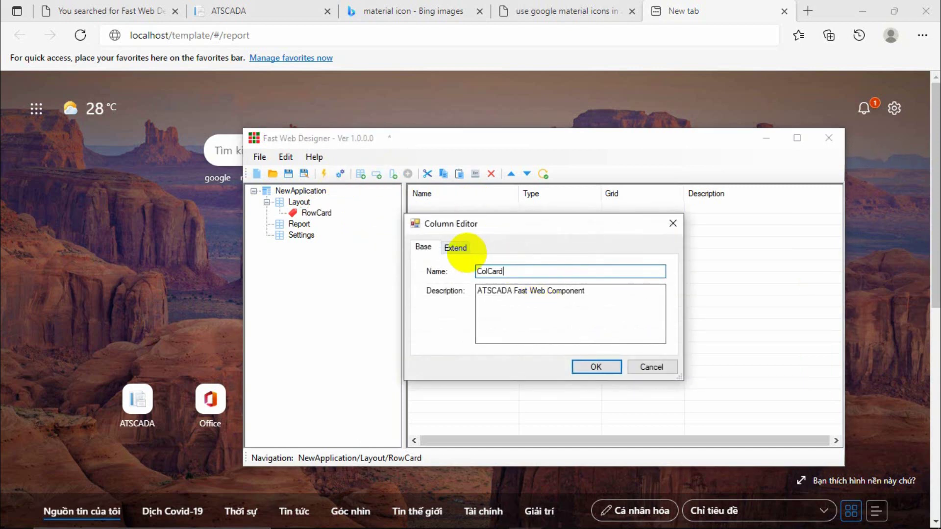
left_click(595, 367)
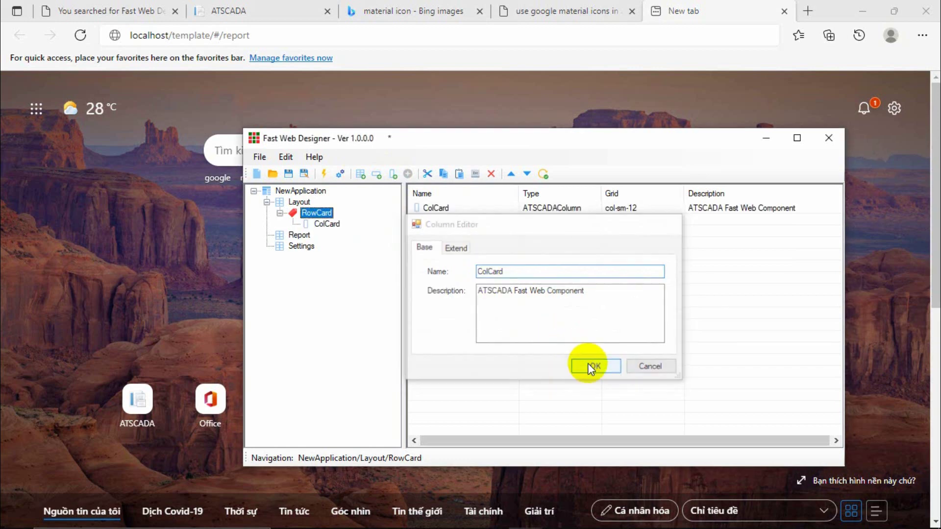
left_click(325, 224)
left_click(409, 174)
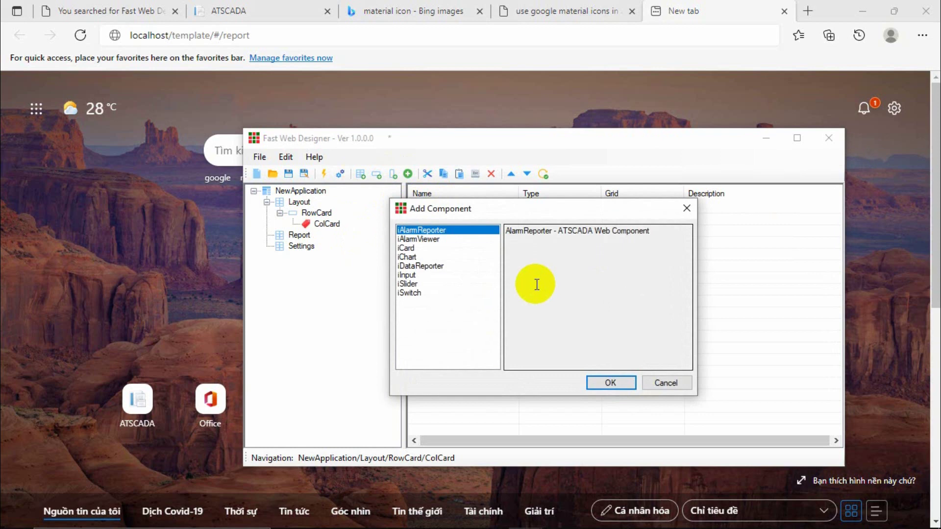
Add a card component to ColCard and look up the Value1–Value3 tags in iTag Builder.
left_click(407, 248)
double_click(407, 248)
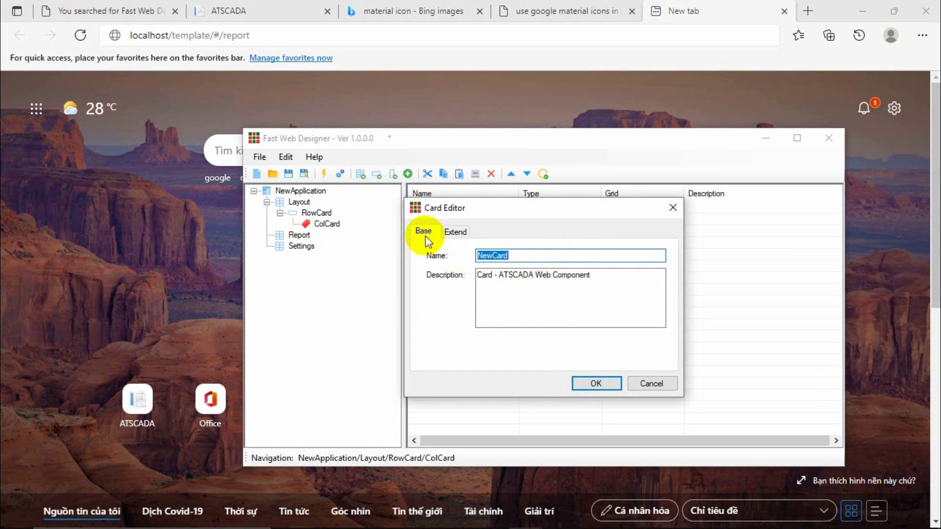
left_click(424, 523)
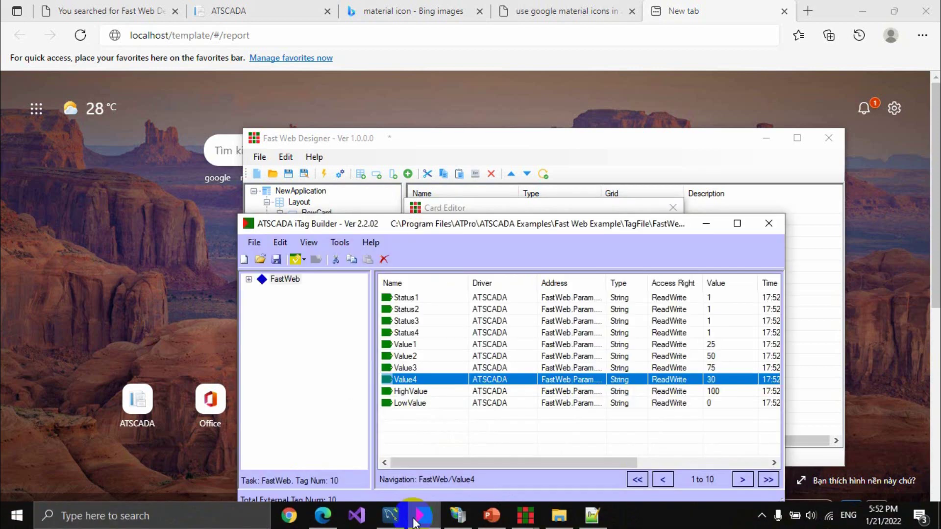
left_click(407, 345)
left_click(407, 357)
left_click(407, 368)
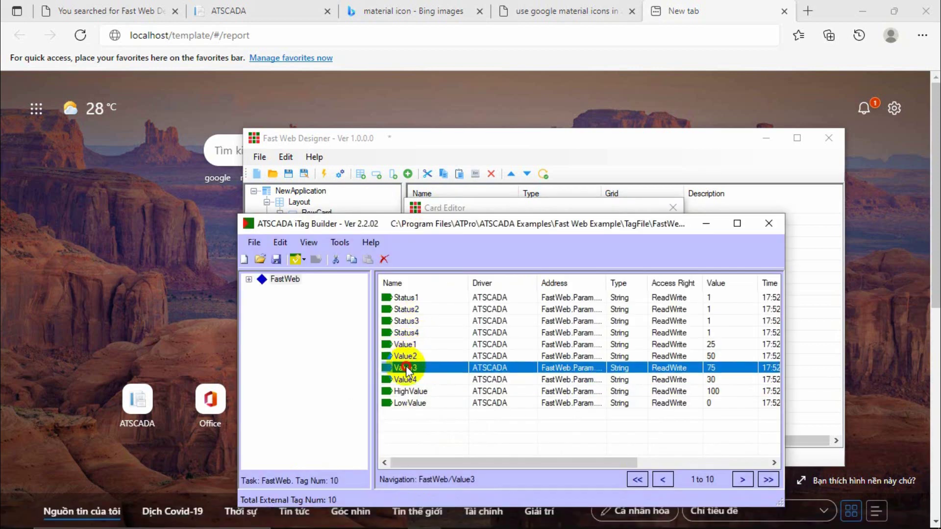
left_click(407, 380)
Put the tag list away and start renaming the card from NewCard to Value.
left_click(710, 221)
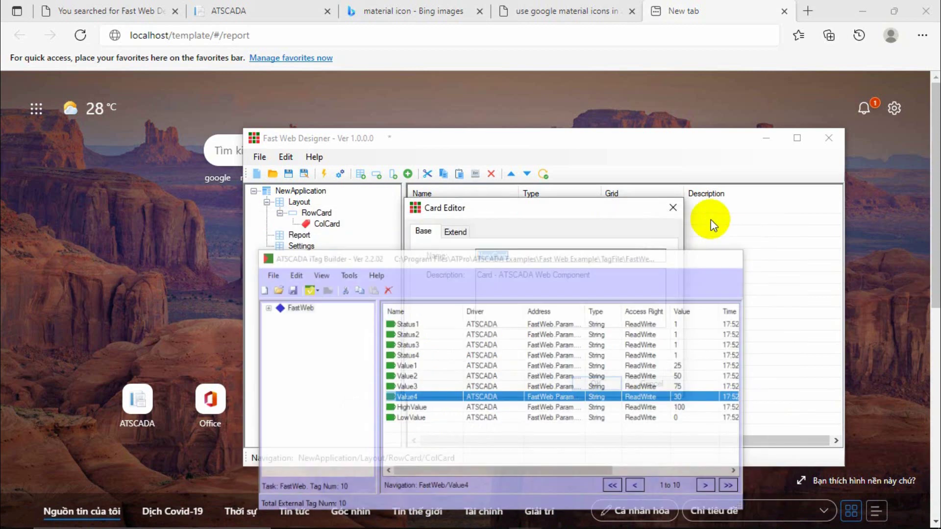
double_click(520, 255)
type("Value1")
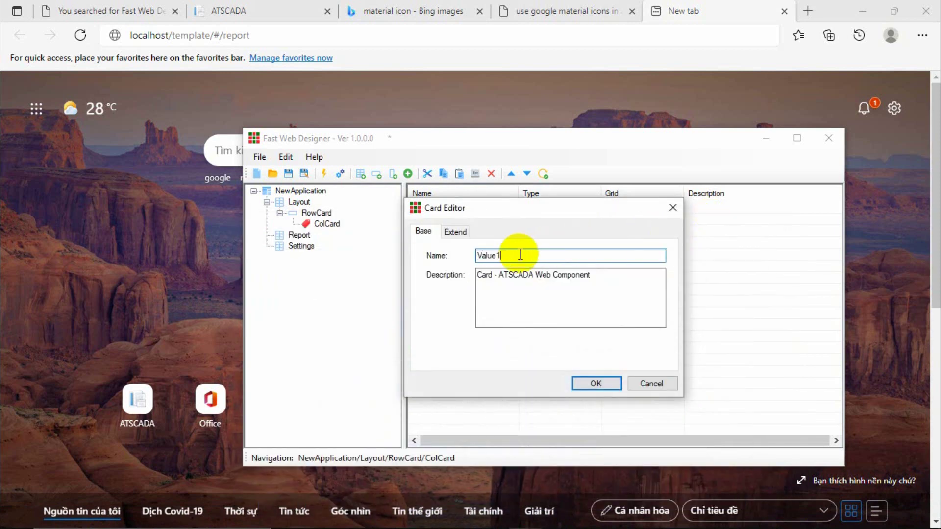
Set the card's Content to Value 1 and bind it to the FastWeb.Value1 tag.
left_click(455, 232)
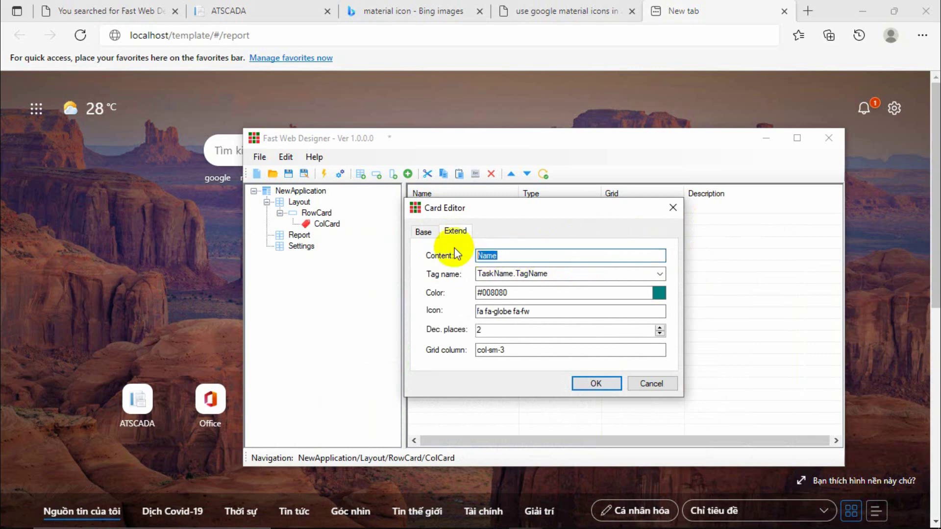
type("Value 1")
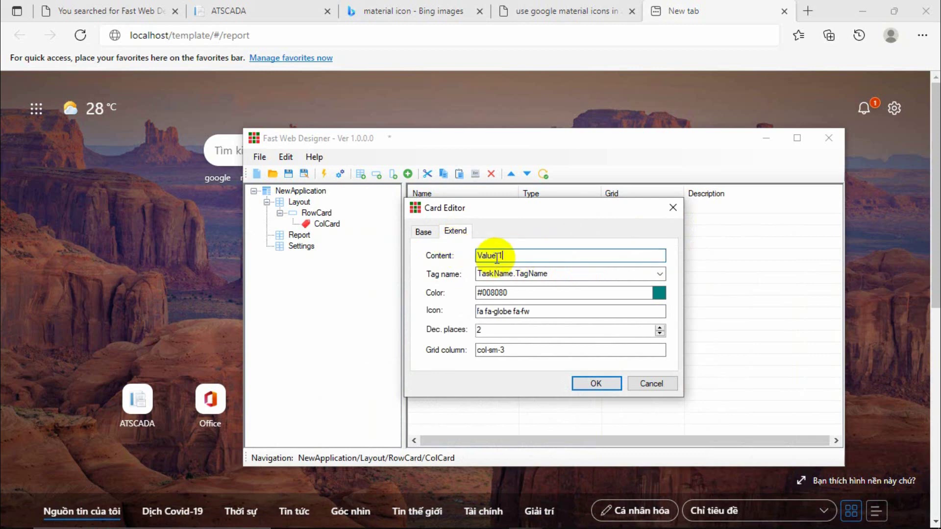
left_click_drag(554, 256, 462, 254)
left_click(520, 255)
left_click_drag(520, 255, 474, 258)
left_click(659, 274)
left_click(523, 322)
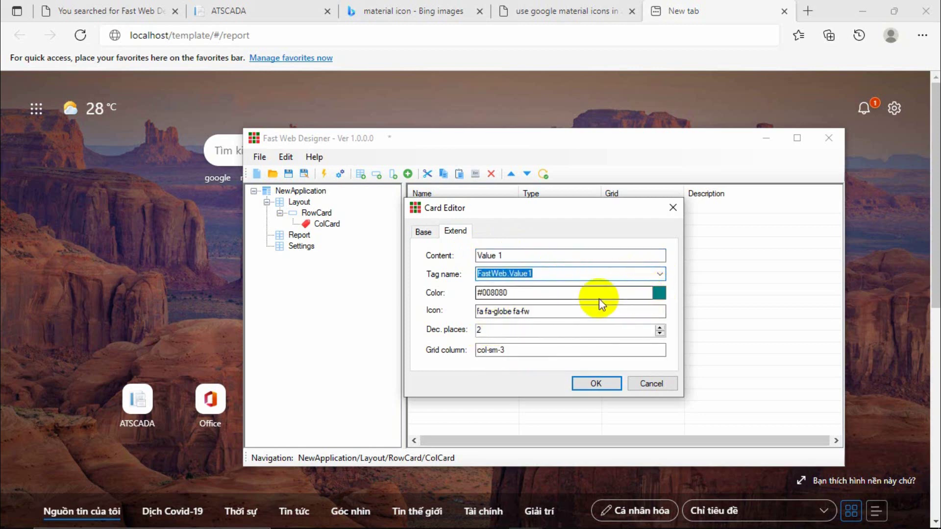
Select the card's icon class text, fa fa-globe fa-fw.
left_click(544, 311)
left_click_drag(544, 311, 457, 304)
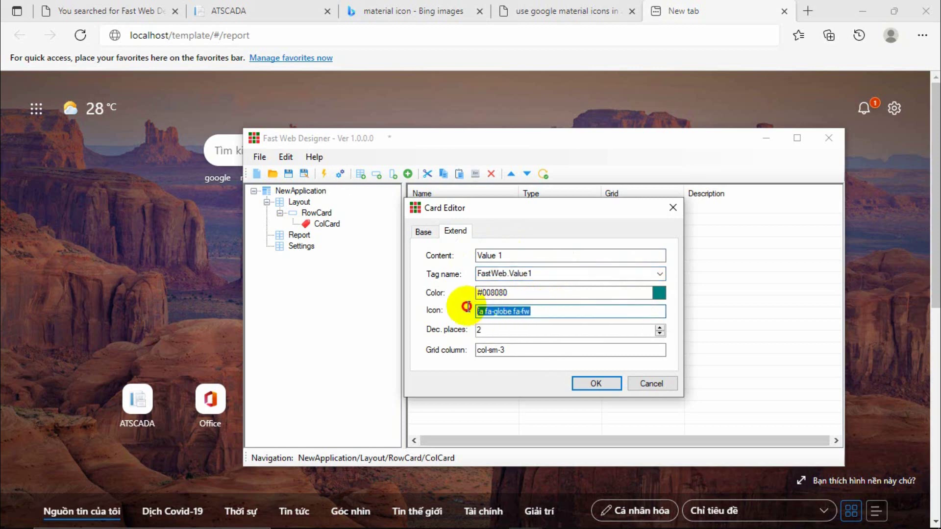
left_click_drag(563, 310, 476, 311)
left_click(525, 311)
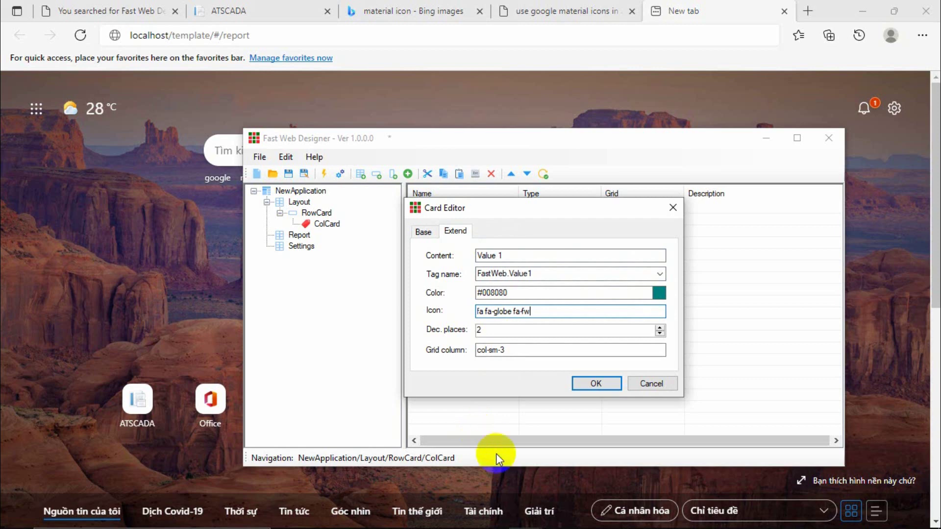
mouse_move(500, 525)
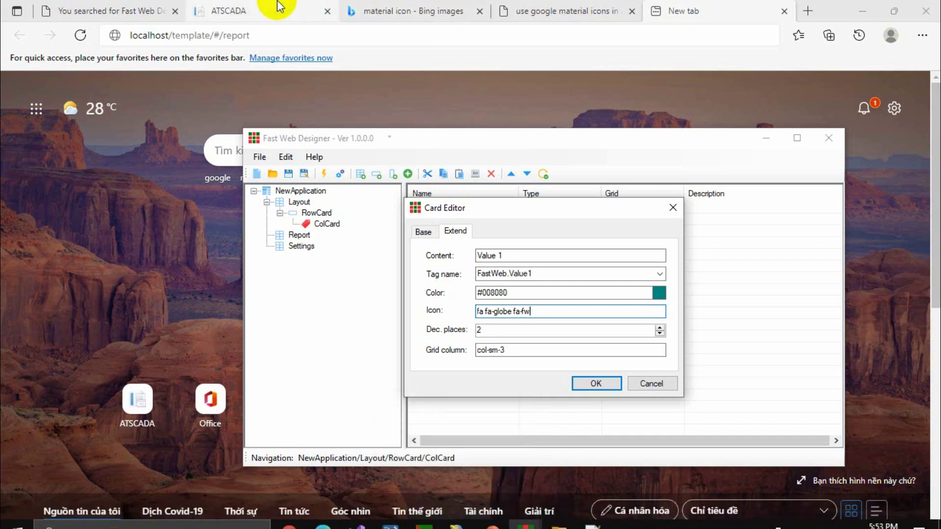
Search 'icon awesome' from Edge's new tab and open the Font Awesome 5 site.
left_click(551, 6)
left_click(667, 10)
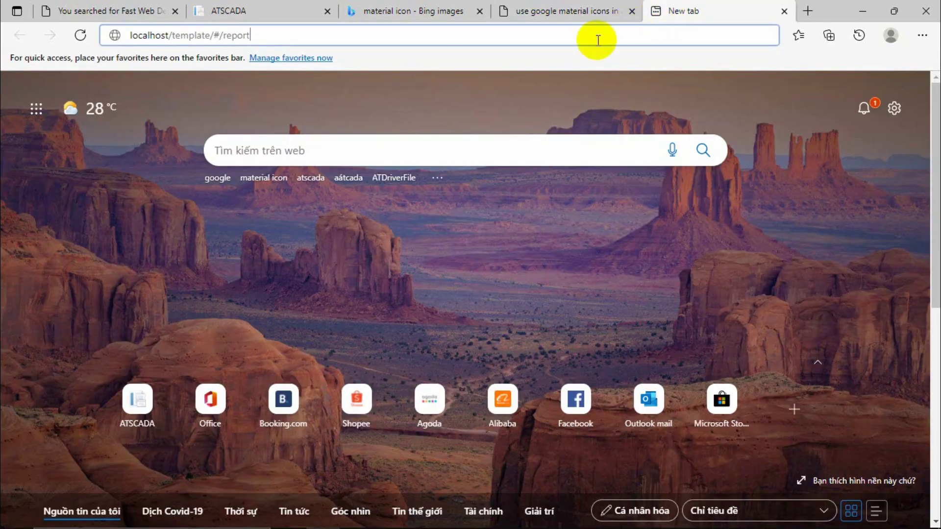
left_click(295, 144)
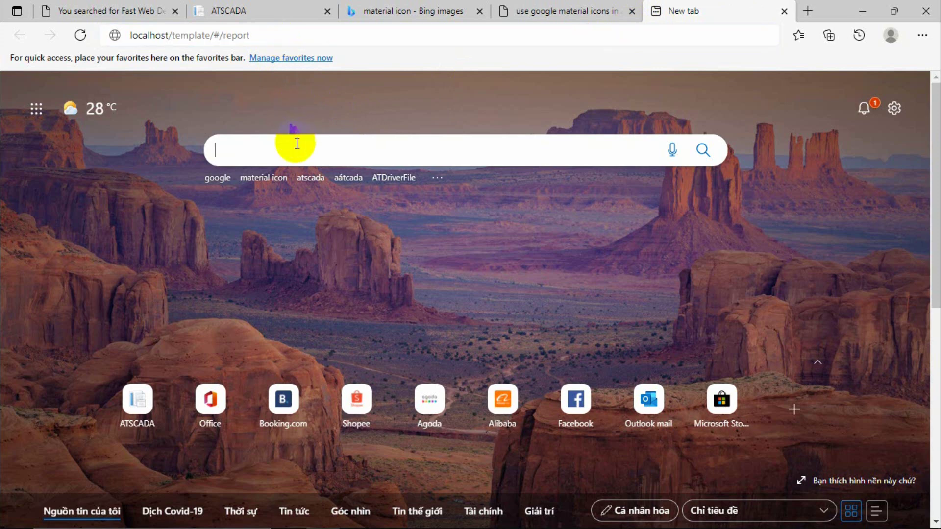
type("icon a")
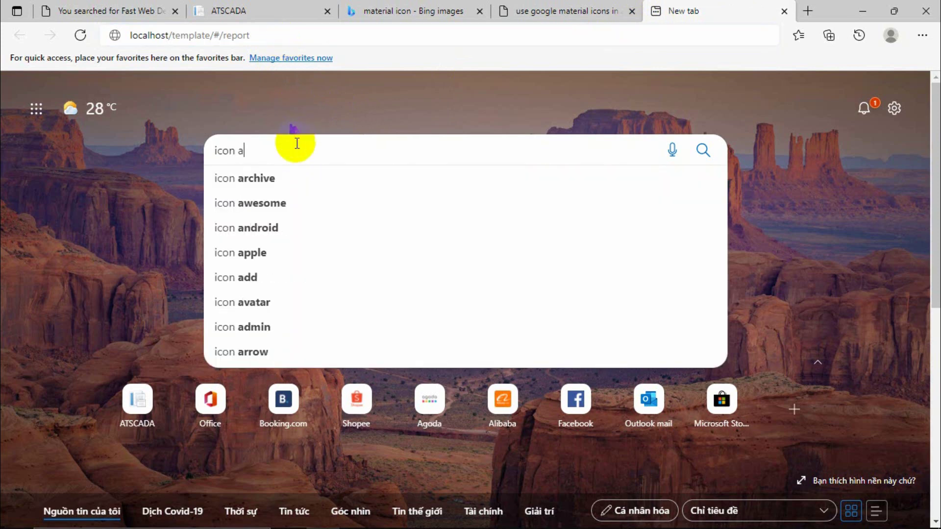
type("w")
key("Down")
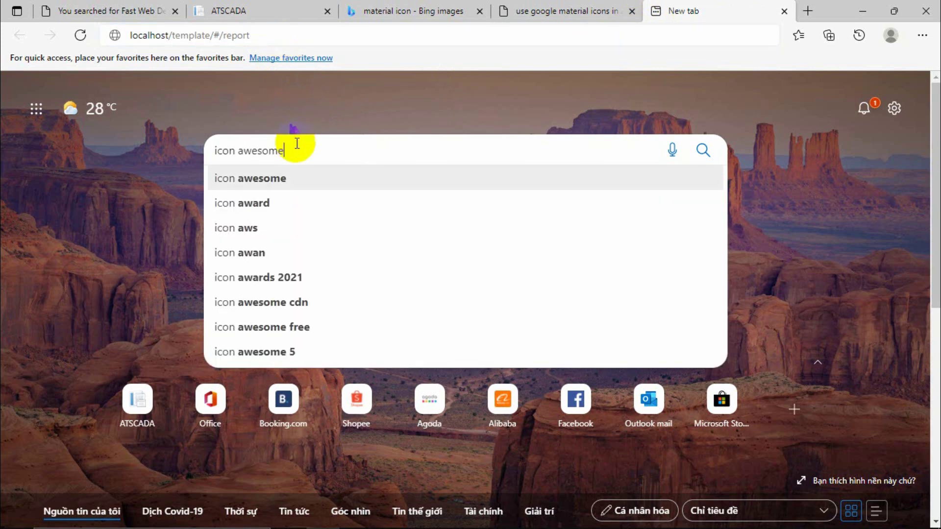
key("Return")
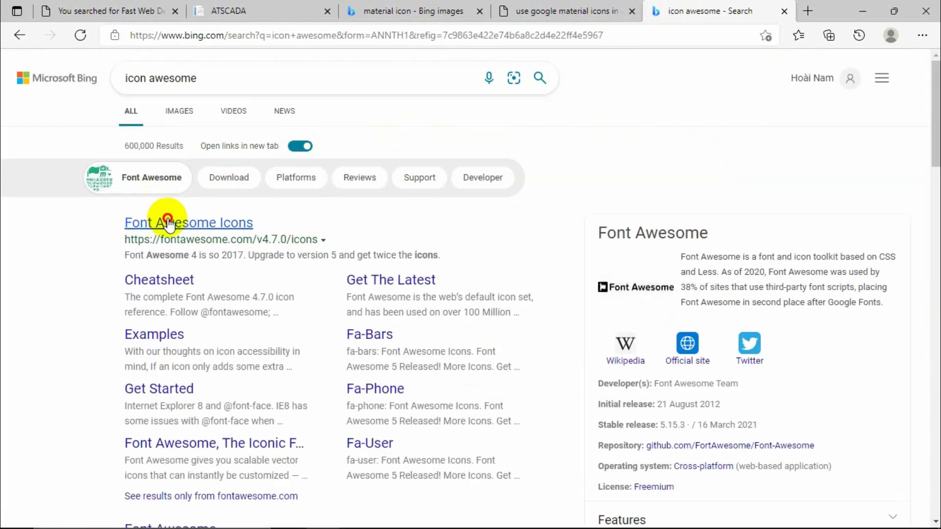
left_click(169, 221)
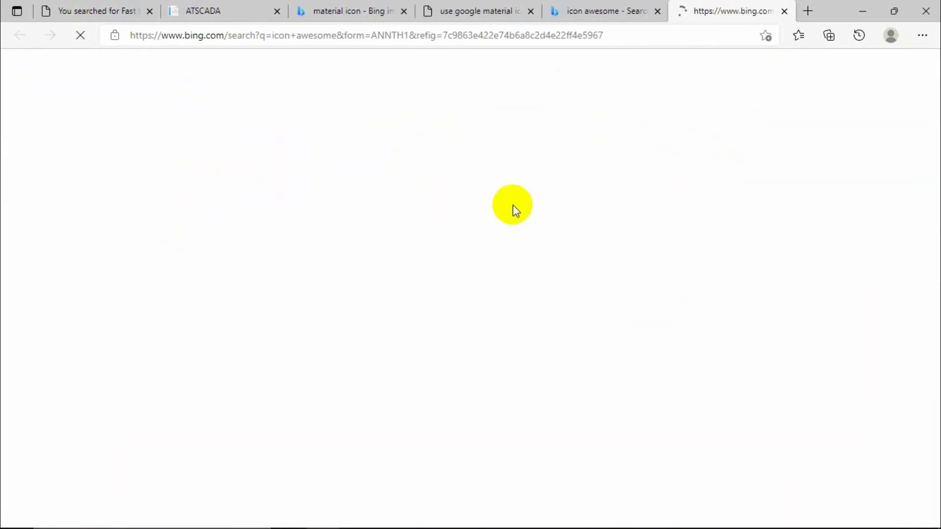
scroll(536, 214, "down", 15)
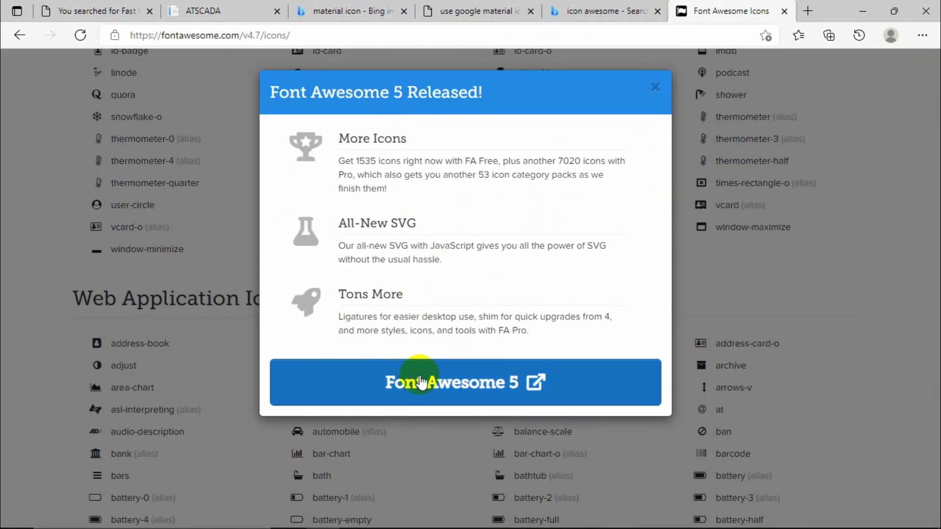
left_click(429, 385)
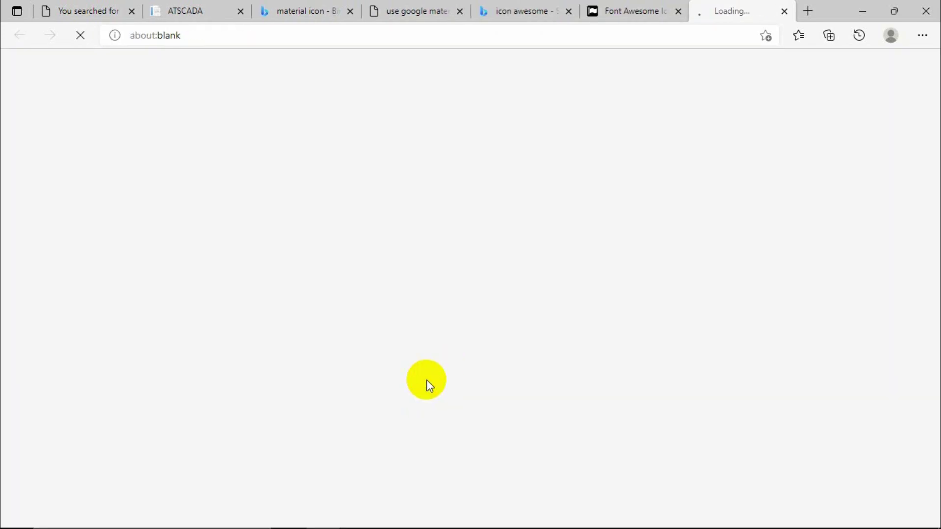
left_click(679, 11)
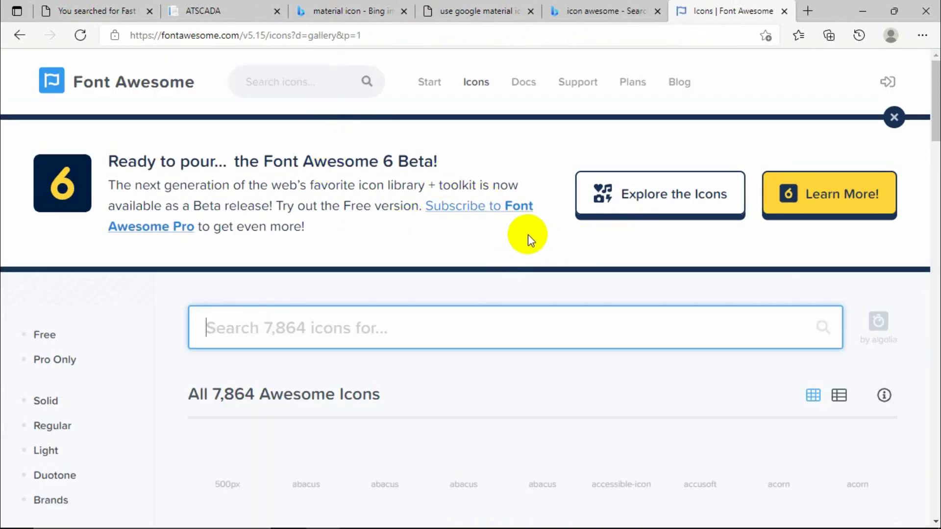
Filter the Font Awesome icon gallery to Free, Solid and Regular icons.
scroll(528, 239, "down", 3)
scroll(528, 234, "down", 4)
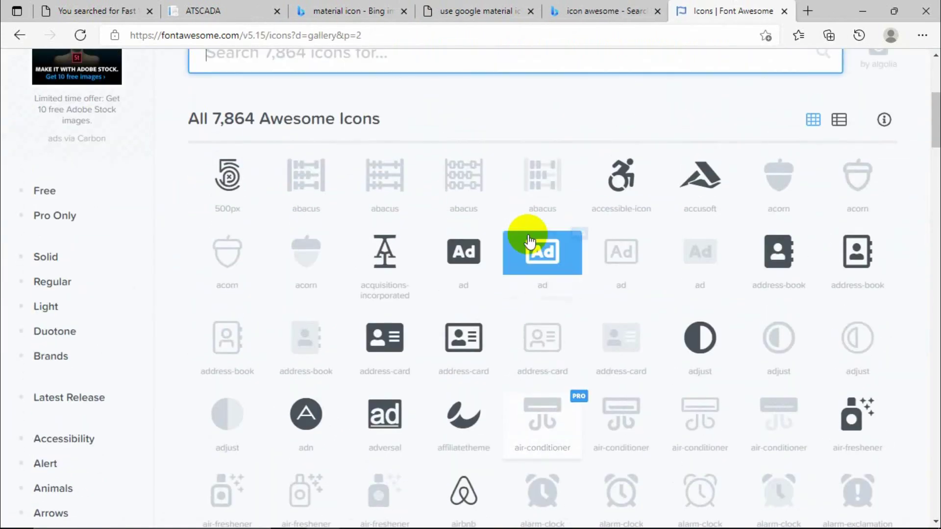
scroll(529, 242, "down", 2)
left_click(35, 128)
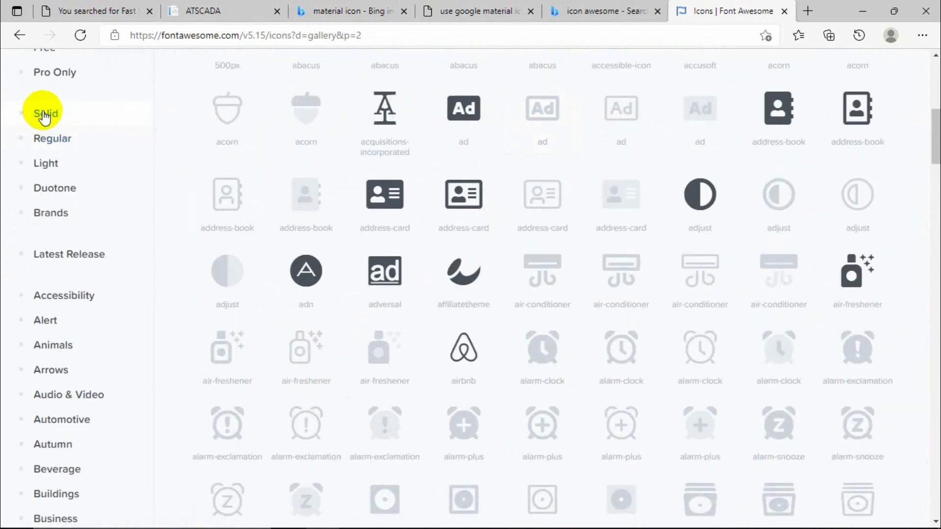
left_click(45, 189)
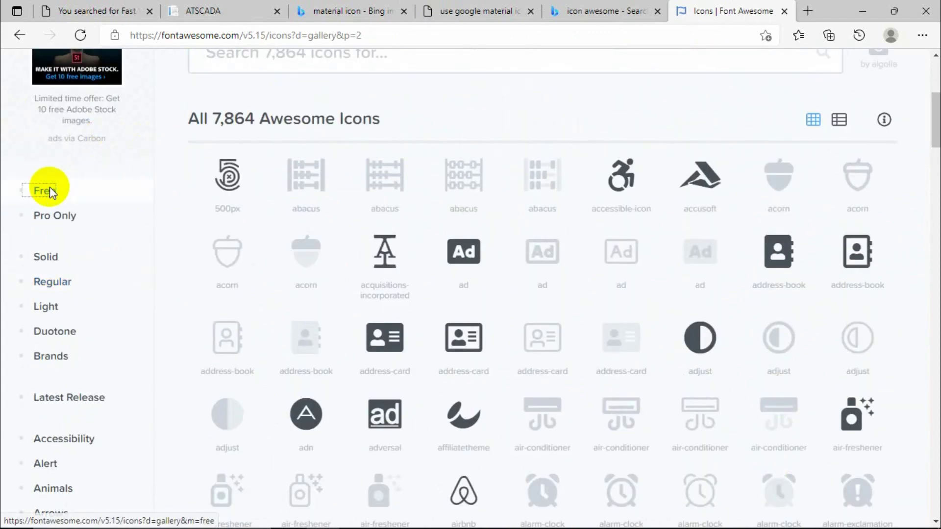
left_click(53, 259)
left_click(51, 281)
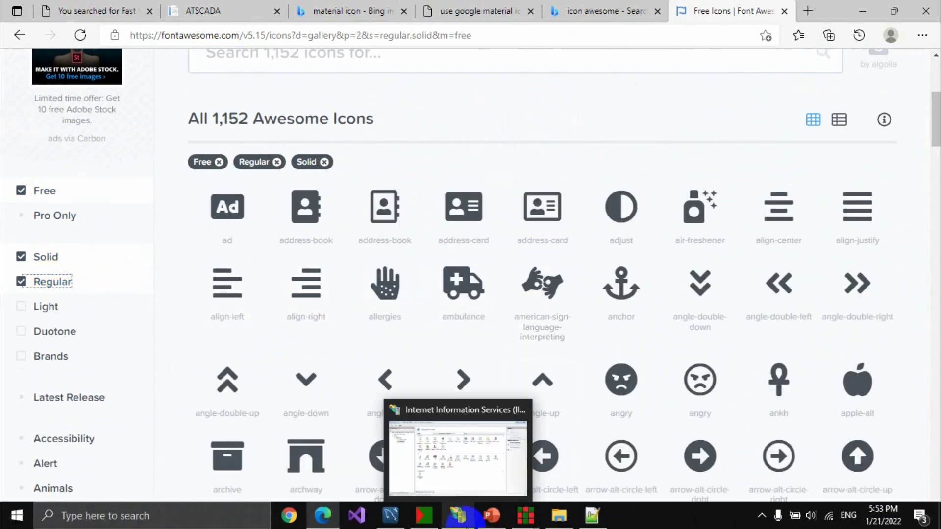
Present slide 5, Icons FontAwesome, full screen with displays swapped, then exit the show.
left_click(489, 521)
left_click(64, 400)
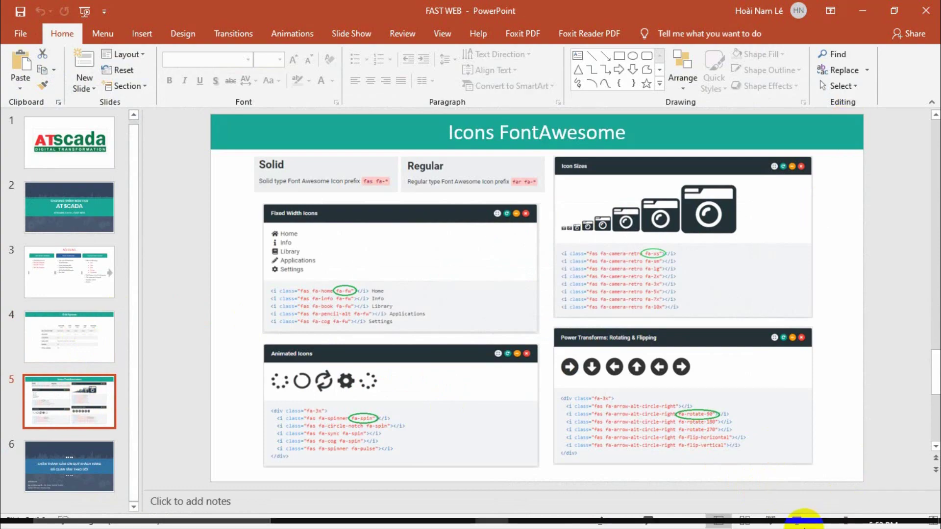
left_click(798, 515)
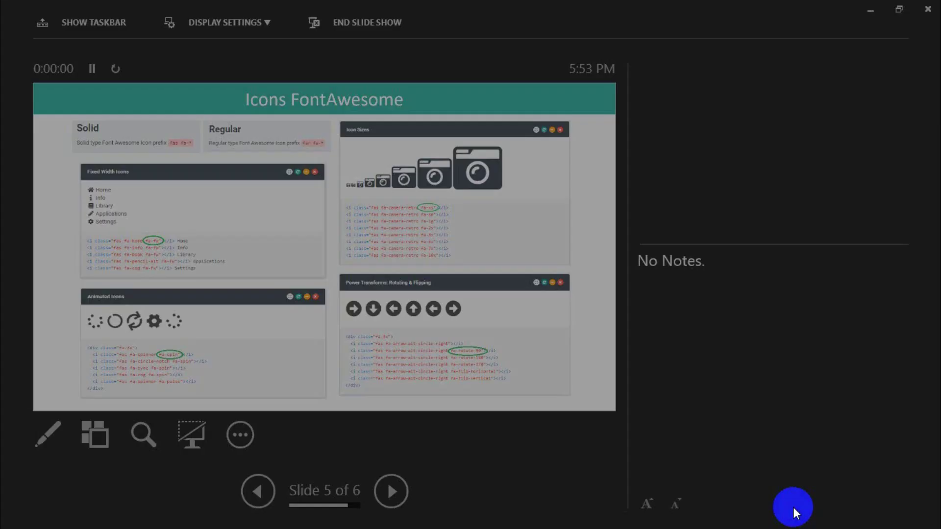
left_click(246, 22)
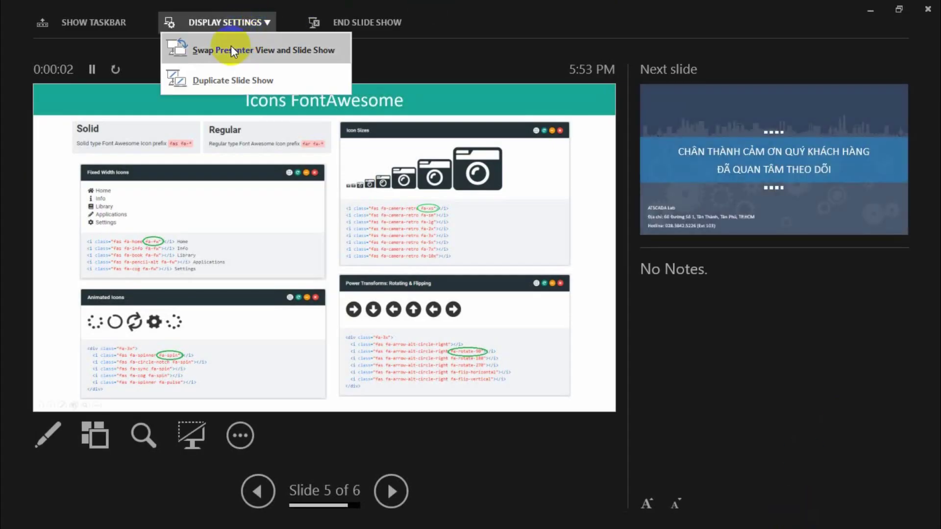
left_click(232, 47)
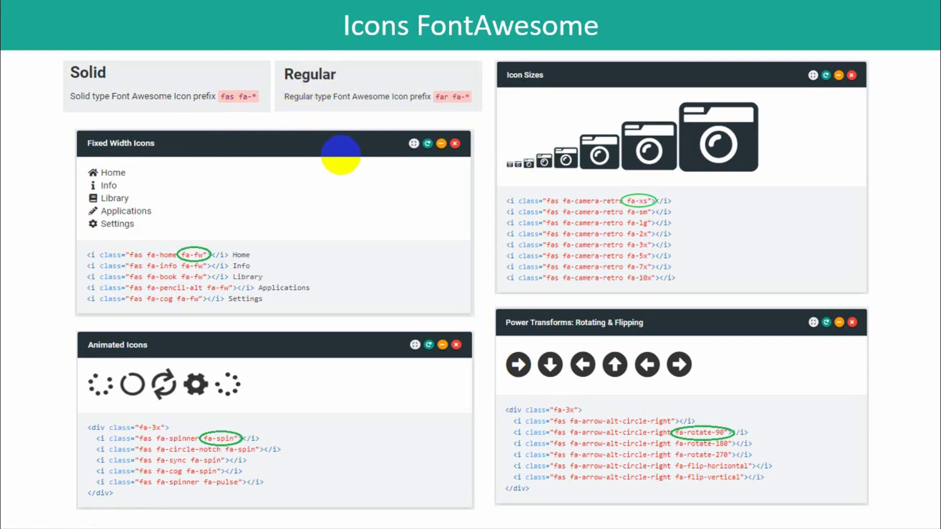
key("Escape")
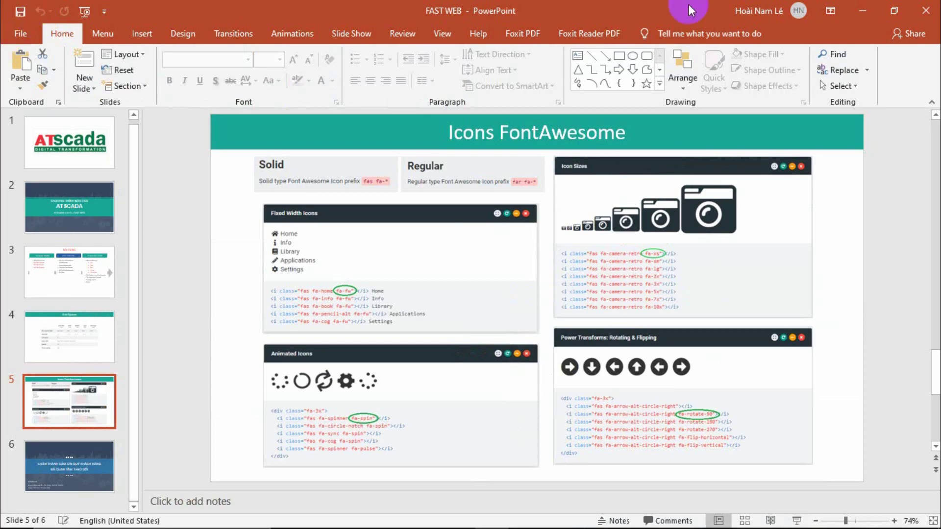
Hide the presentation and try the Solid and Regular style filters separately in the Font Awesome gallery.
left_click(860, 11)
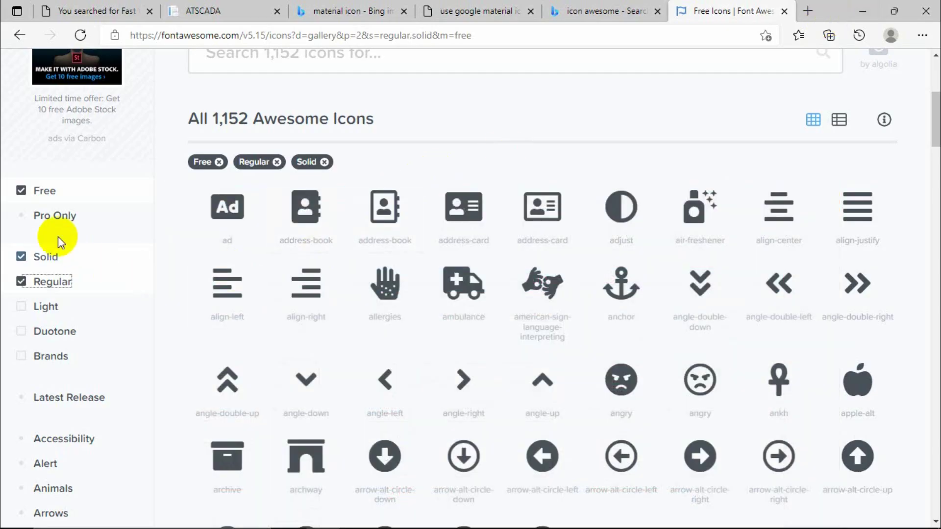
left_click(21, 281)
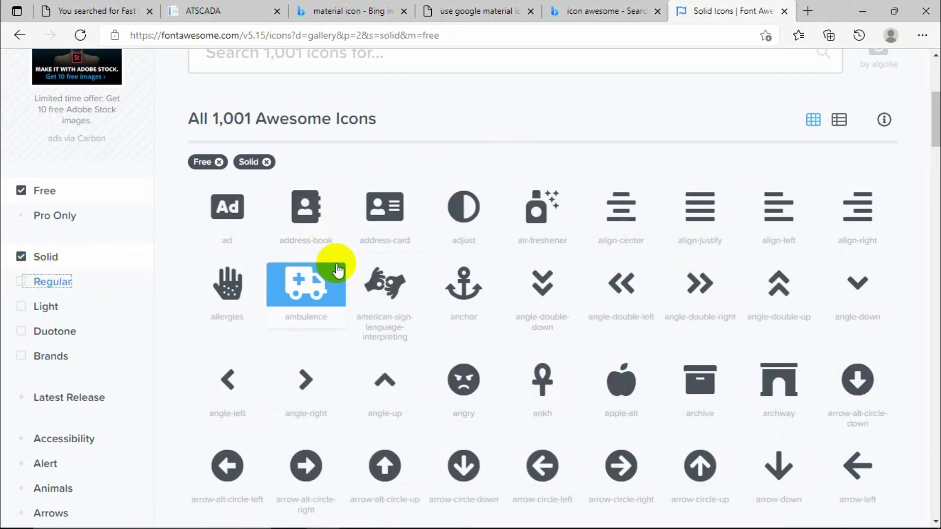
left_click(20, 257)
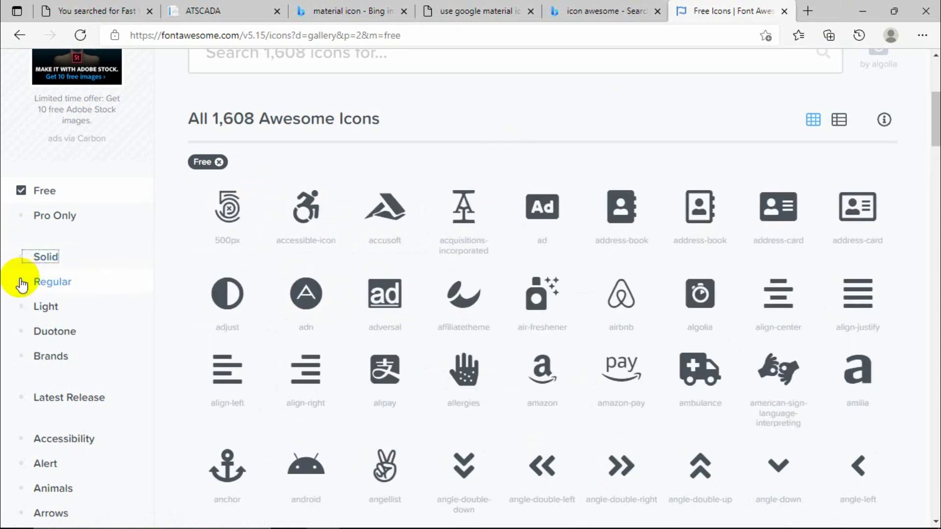
left_click(39, 285)
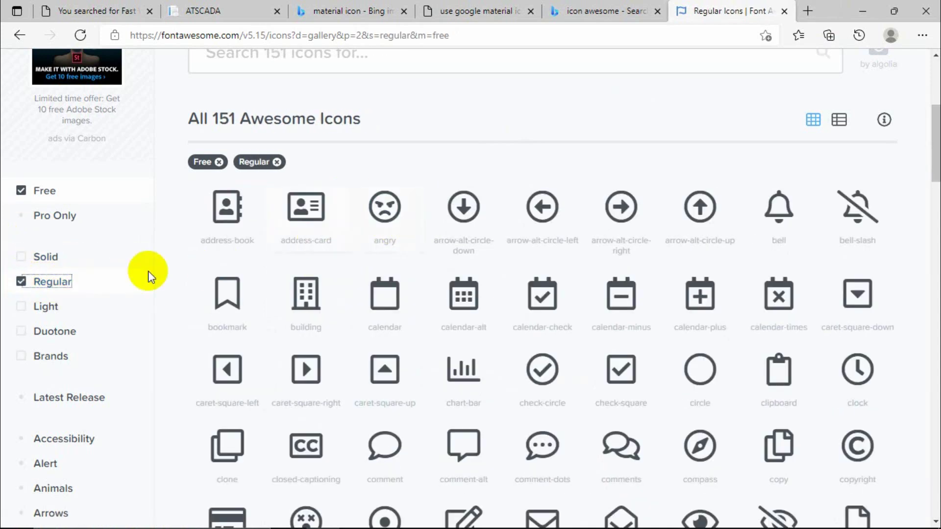
left_click(21, 258)
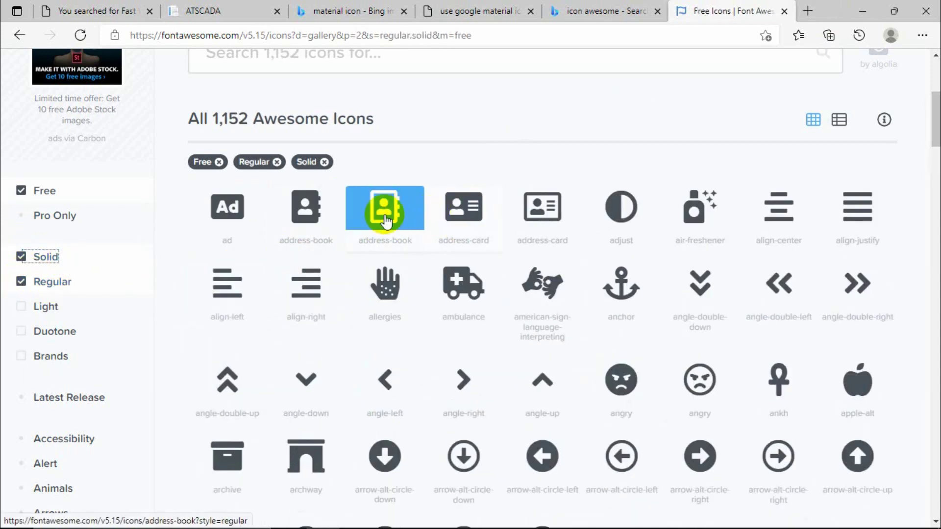
left_click(47, 285)
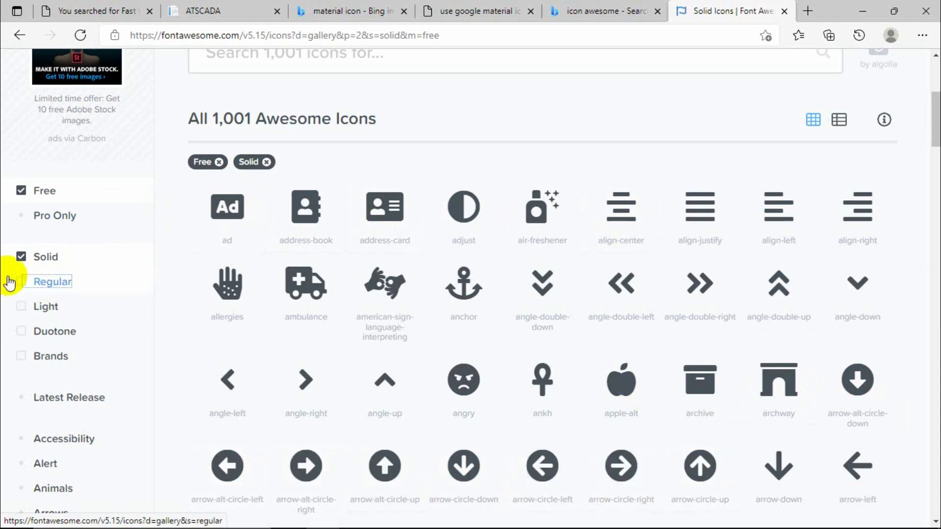
Re-enable both Regular and Solid to list 1,152 free icons, then bring up the FAST WEB deck.
left_click(22, 283)
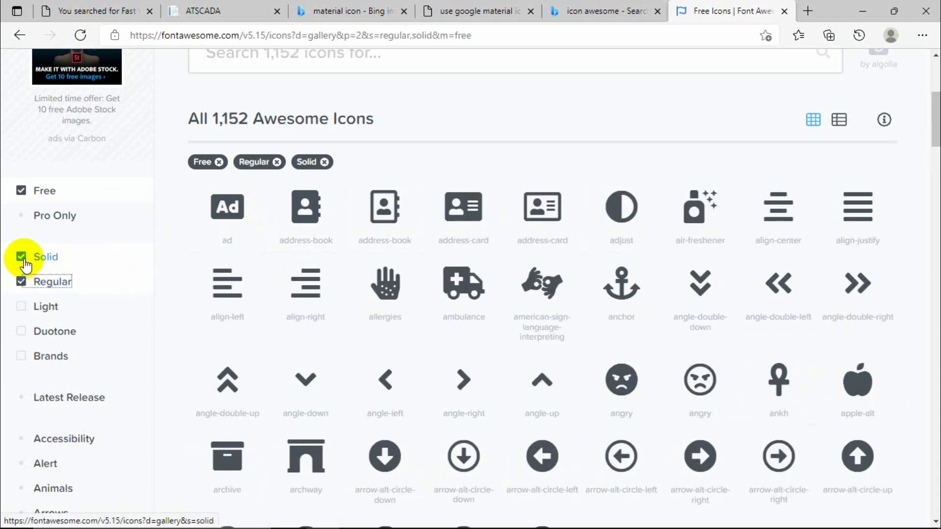
left_click(22, 257)
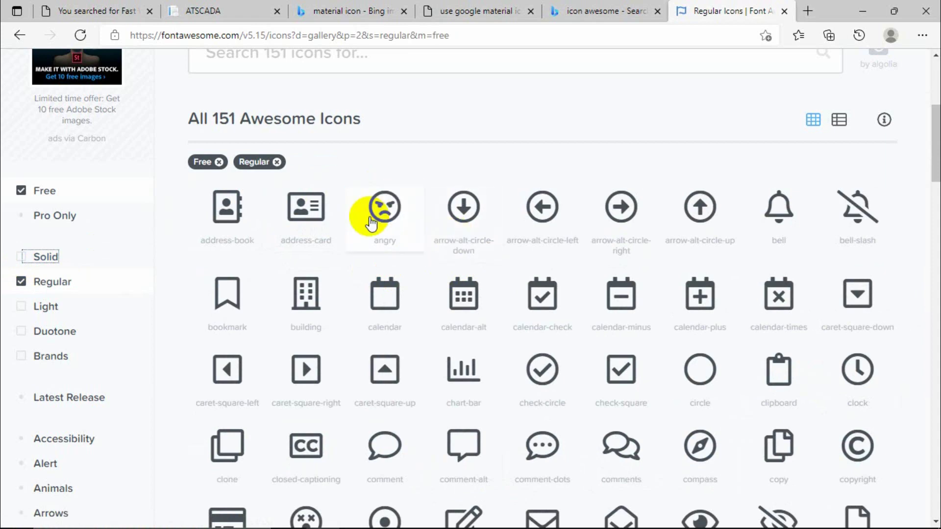
left_click(22, 258)
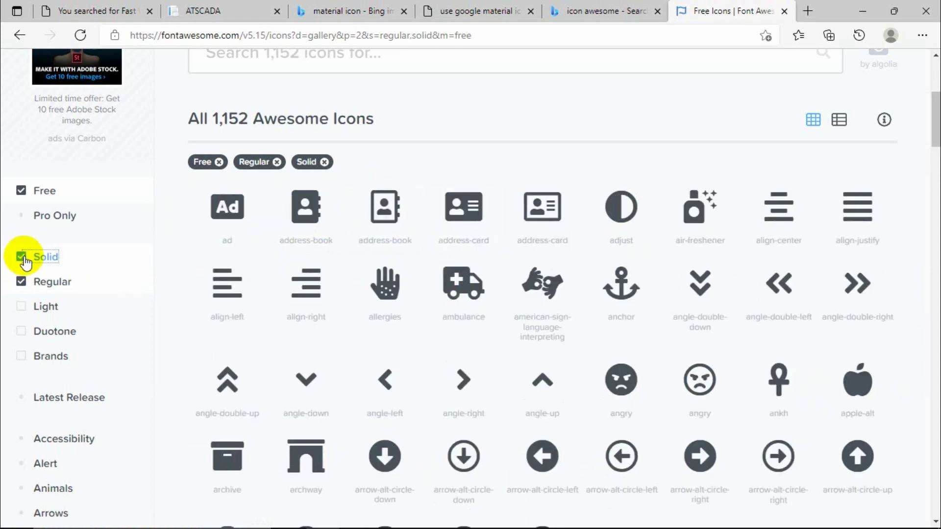
mouse_move(492, 524)
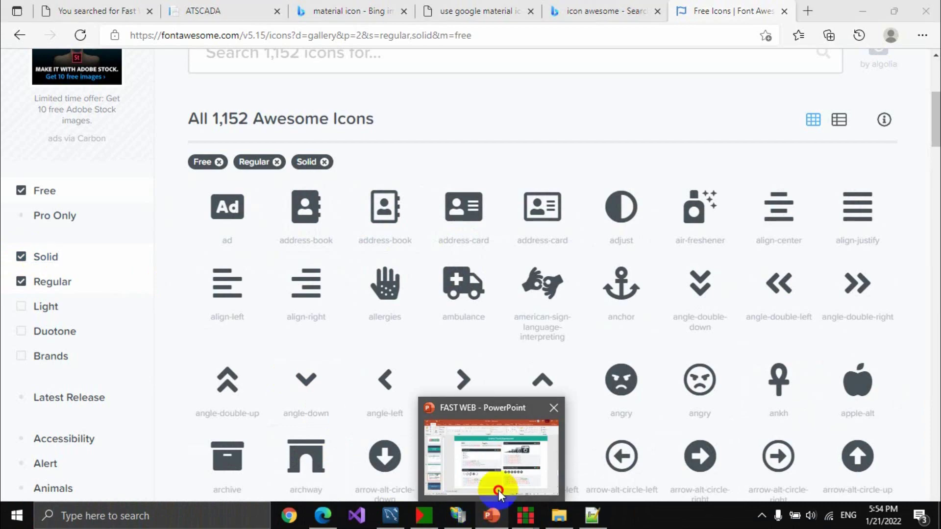
left_click(492, 524)
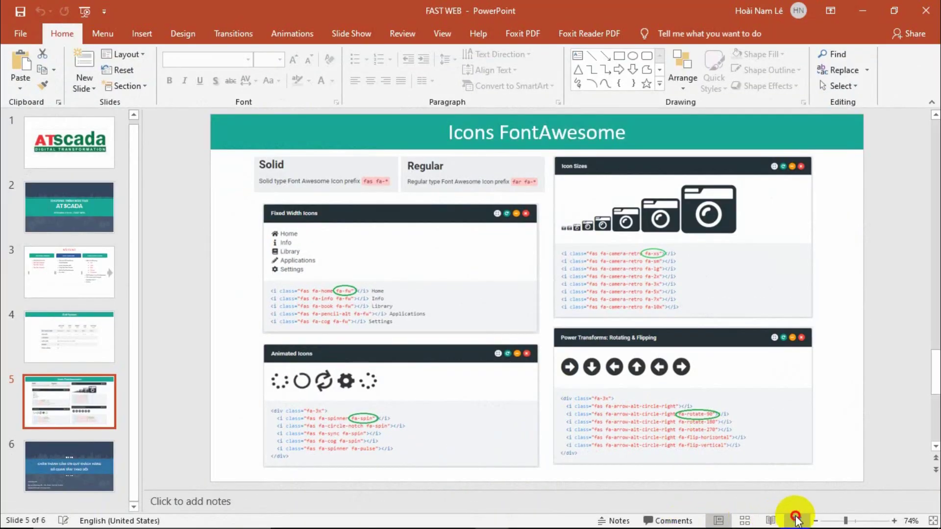
Swap presenter view to show Icons FontAwesome full screen, then end the show and minimise PowerPoint.
left_click(796, 521)
left_click(228, 20)
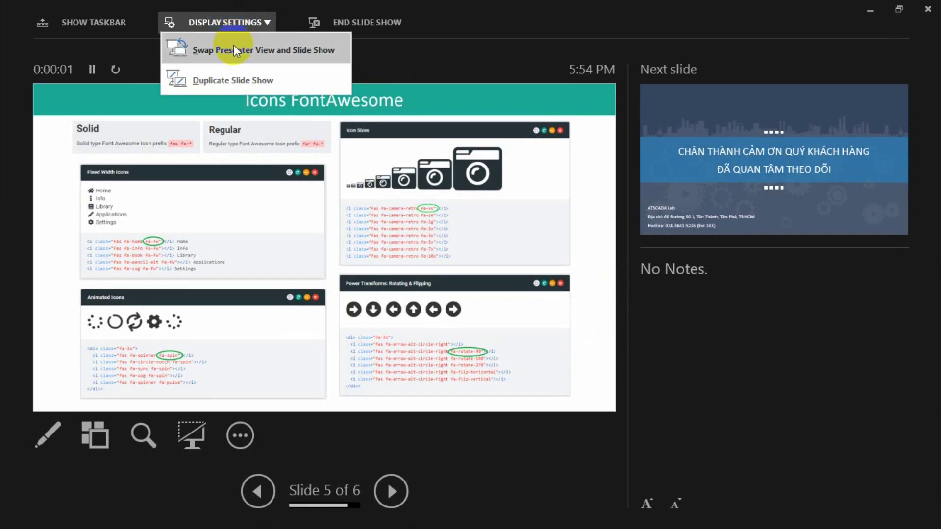
left_click(233, 45)
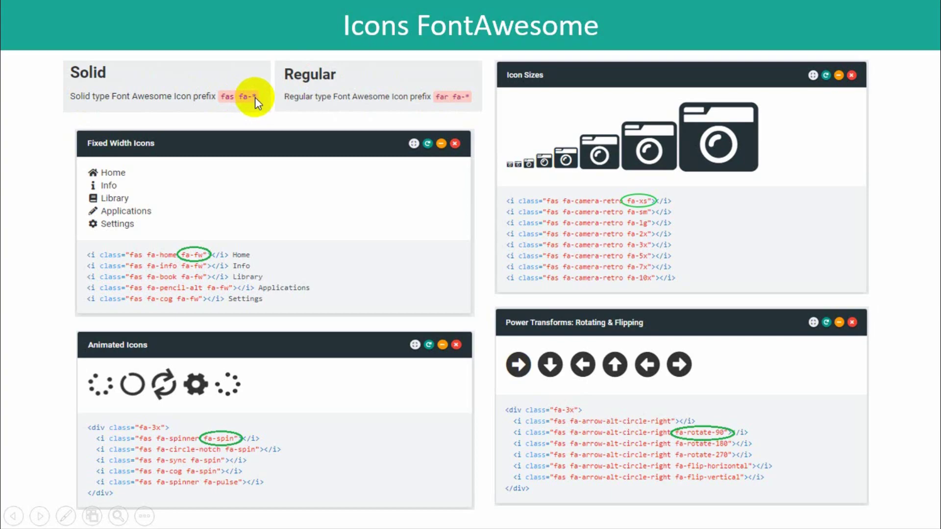
left_click(490, 147)
left_click(490, 145)
left_click(862, 10)
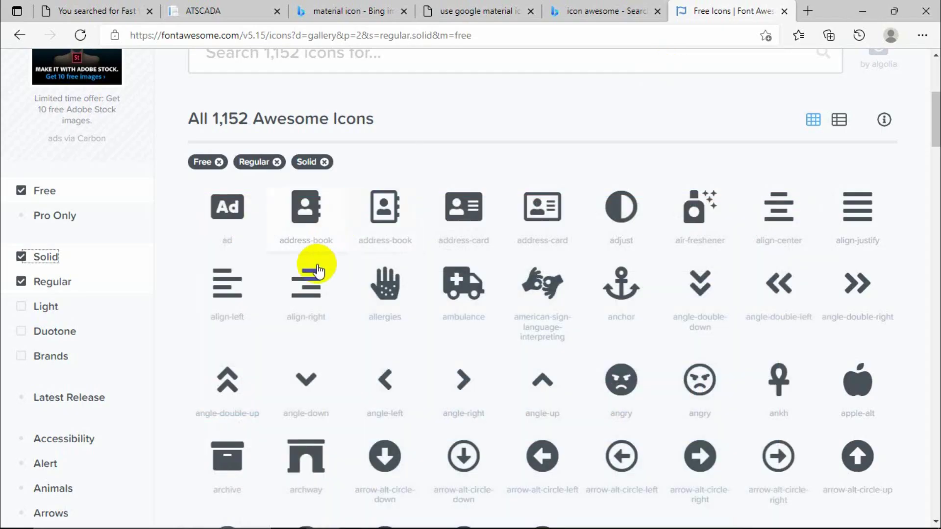
Select the address-book and angle-up icon names in the Font Awesome gallery.
triple_click(281, 243)
left_click_drag(280, 243, 319, 245)
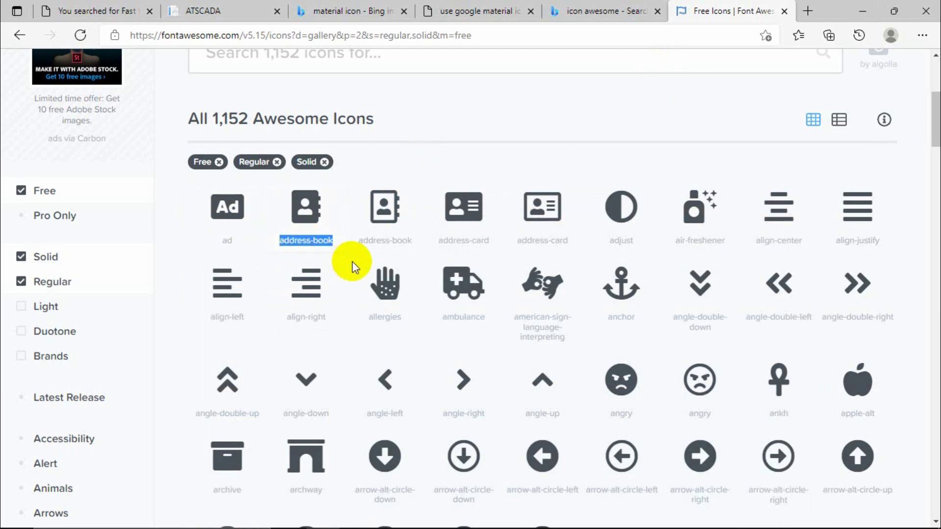
scroll(610, 347, "down", 9)
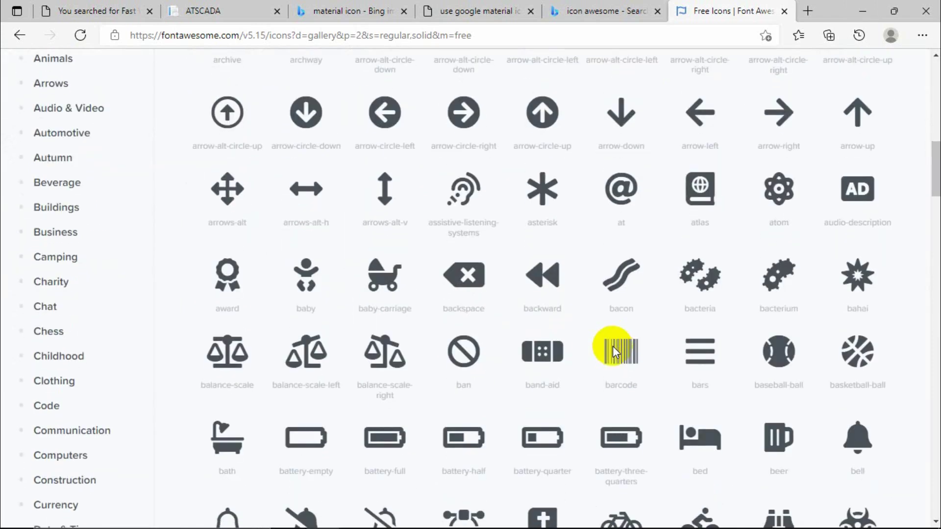
scroll(612, 347, "up", 6)
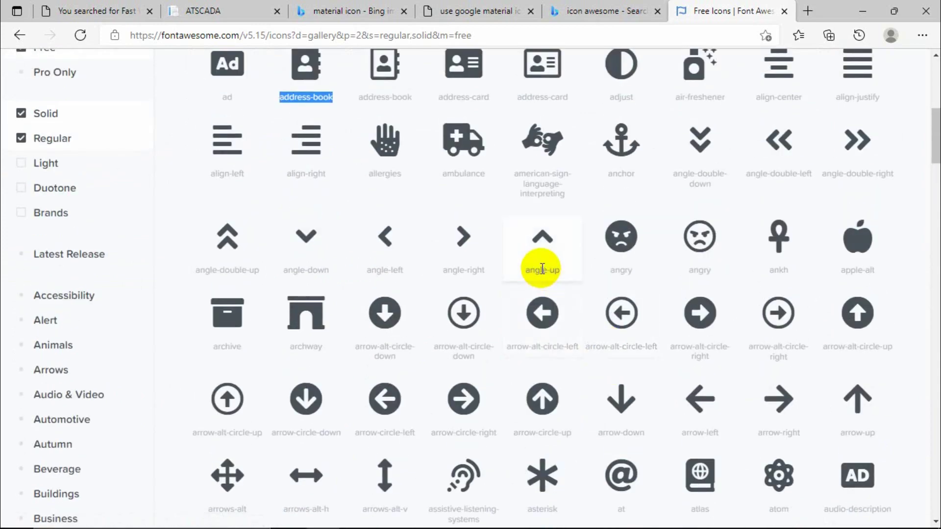
triple_click(526, 271)
Scroll through the gallery past the chess icon, then minimise Edge to return to the Card Editor.
scroll(554, 279, "down", 3)
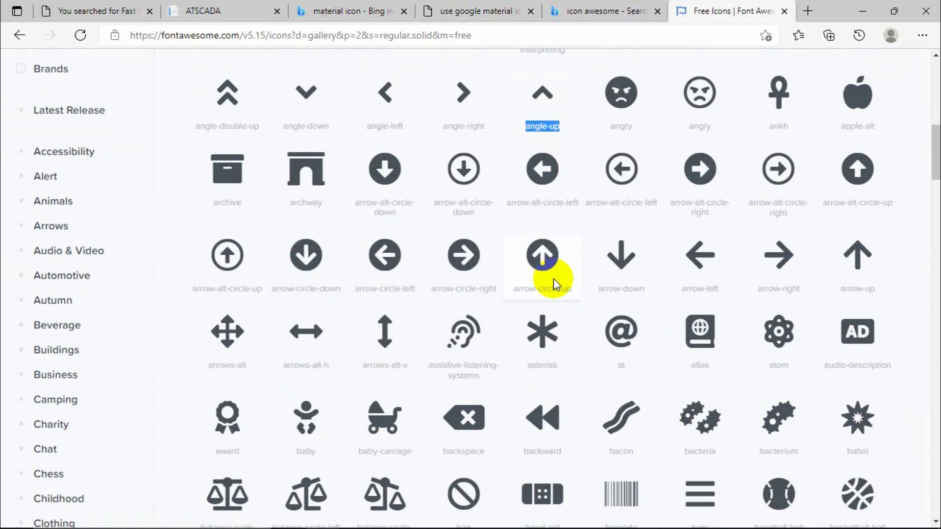
scroll(553, 278, "down", 10)
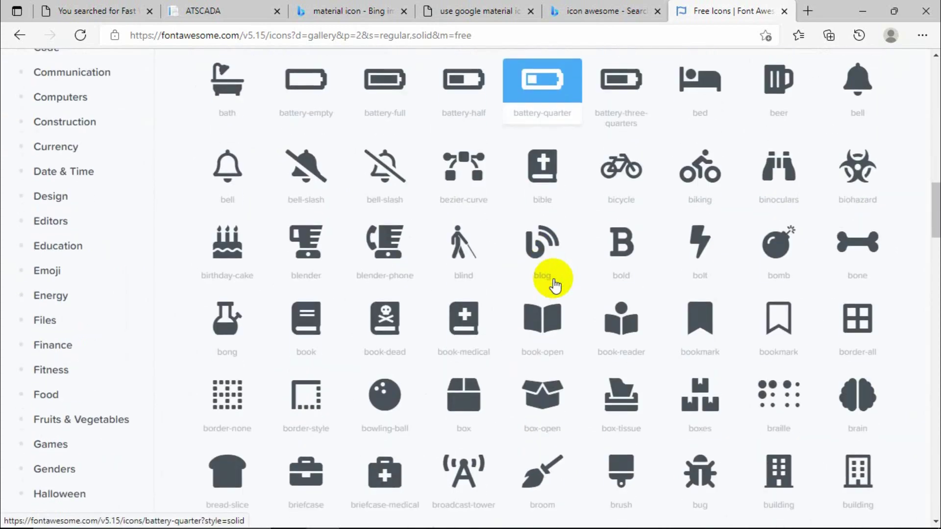
scroll(555, 278, "down", 20)
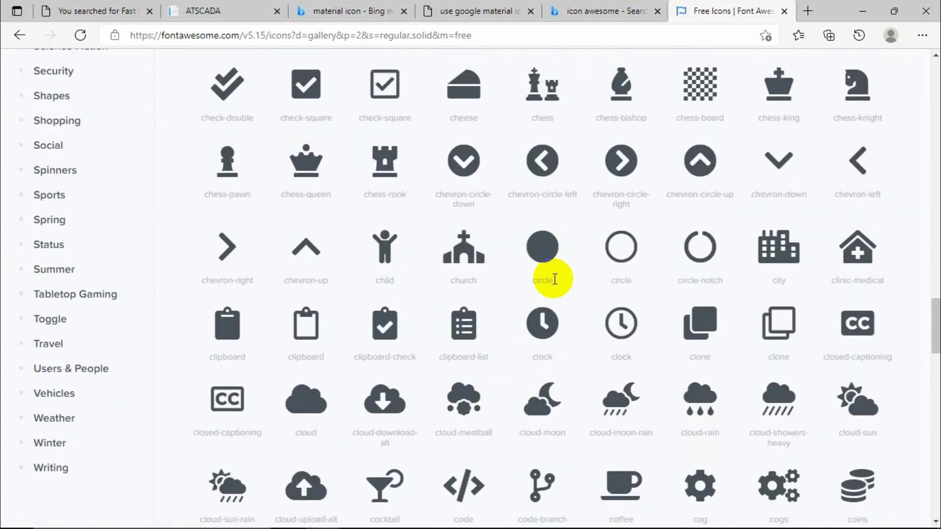
left_click(556, 284)
scroll(555, 284, "down", 7)
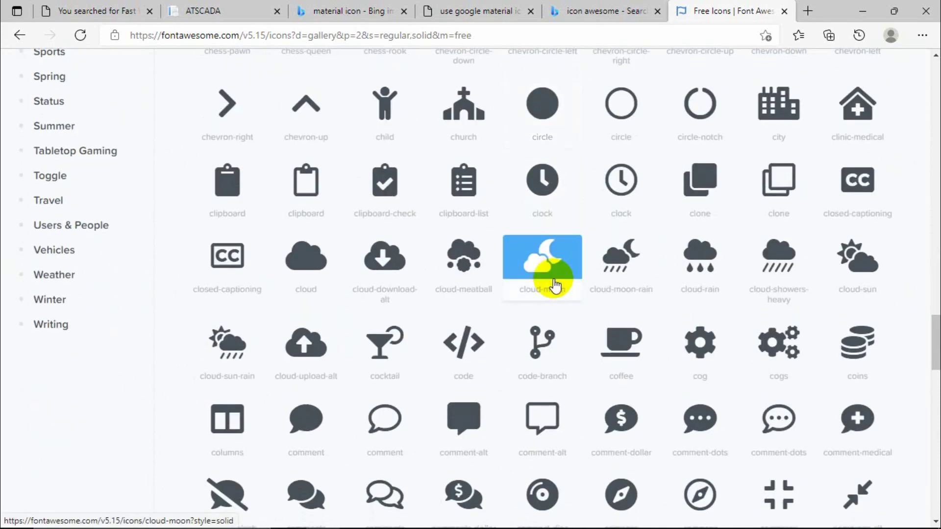
scroll(555, 285, "down", 5)
scroll(520, 376, "down", 10)
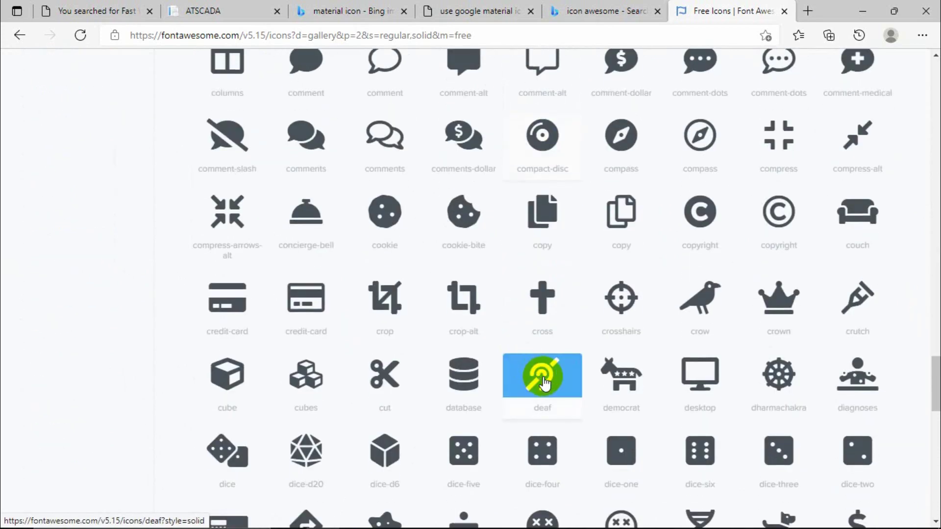
scroll(544, 411, "down", 6)
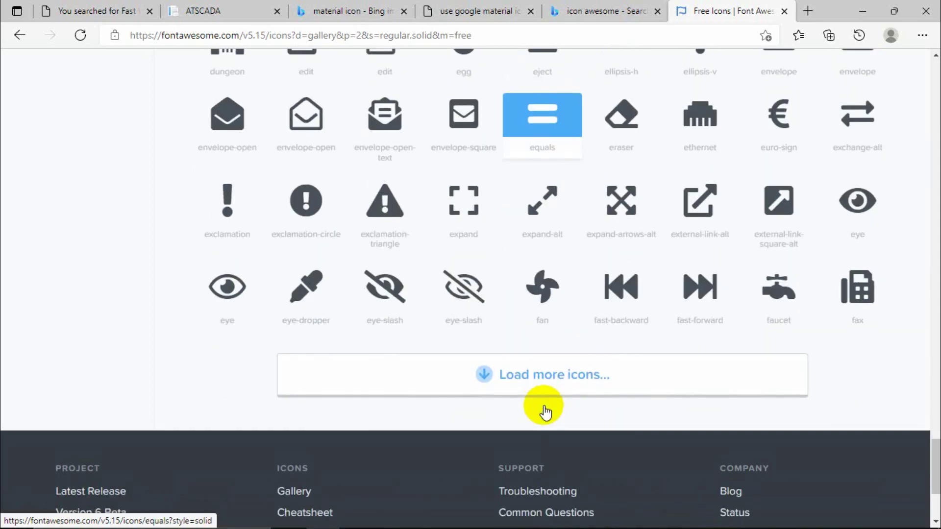
scroll(537, 264, "up", 20)
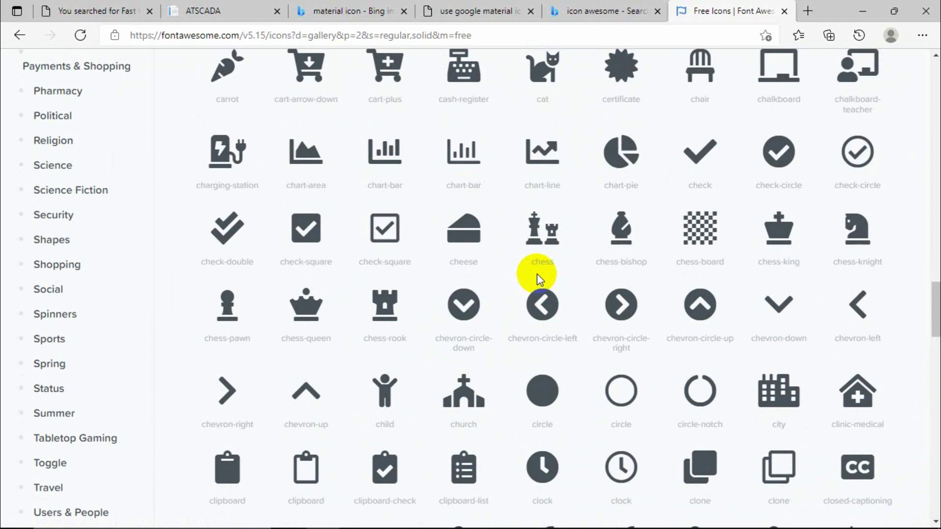
scroll(538, 278, "up", 4)
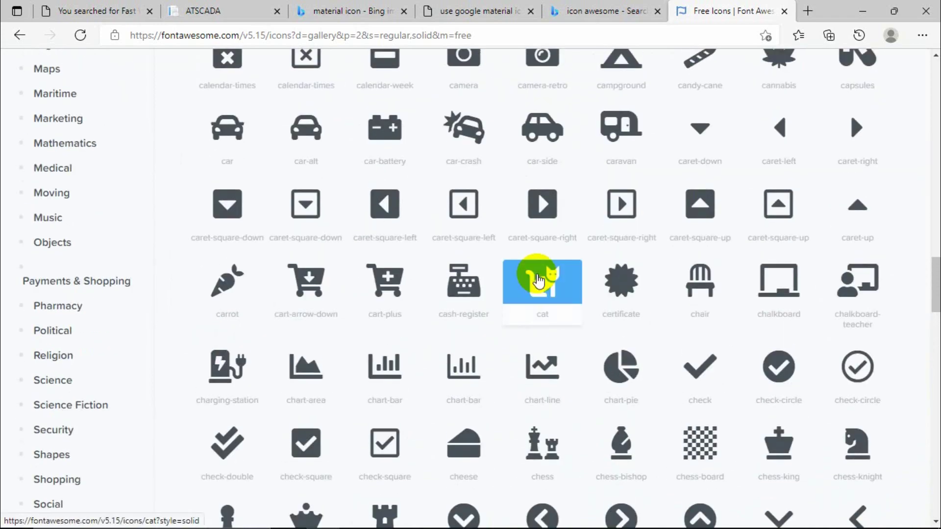
left_click_drag(605, 315, 619, 273)
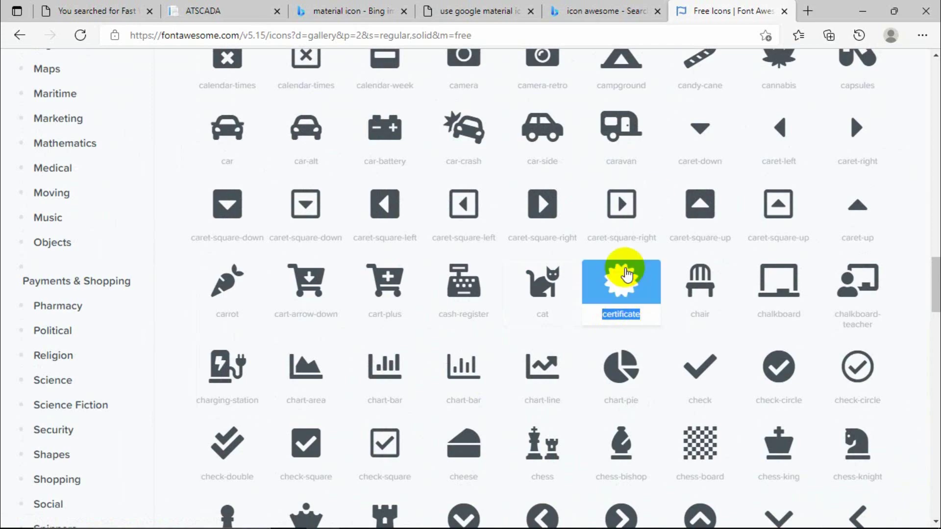
left_click(862, 11)
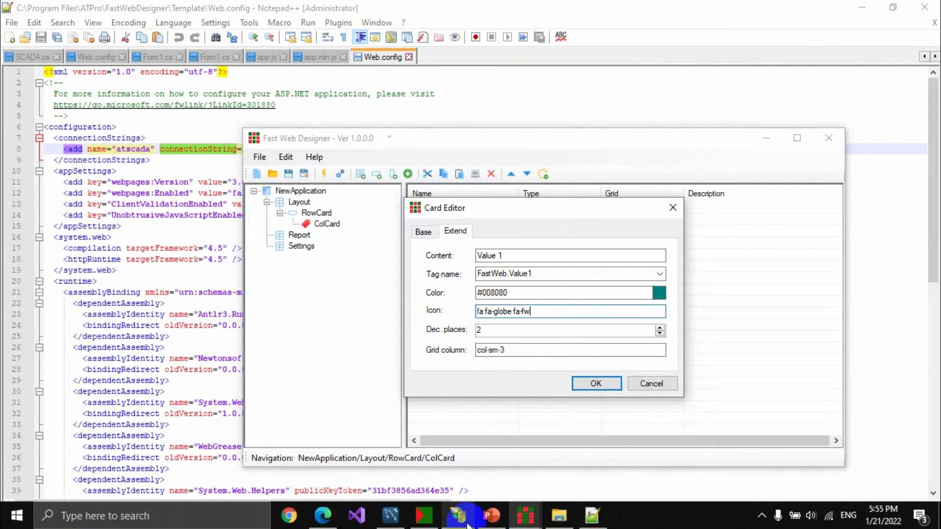
Bring up the FAST WEB deck and move through Grid System to slide 5, Icons FontAwesome.
mouse_move(490, 512)
left_click(486, 493)
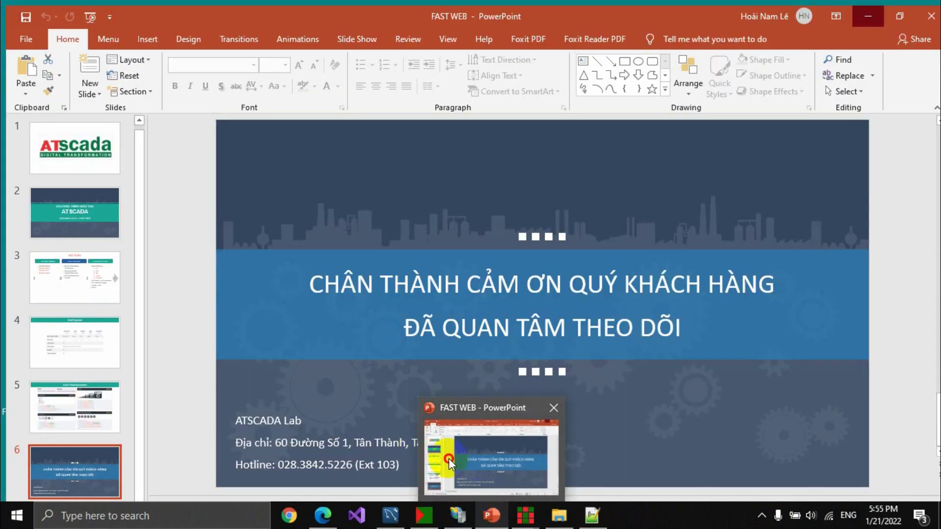
left_click(81, 338)
left_click(123, 377)
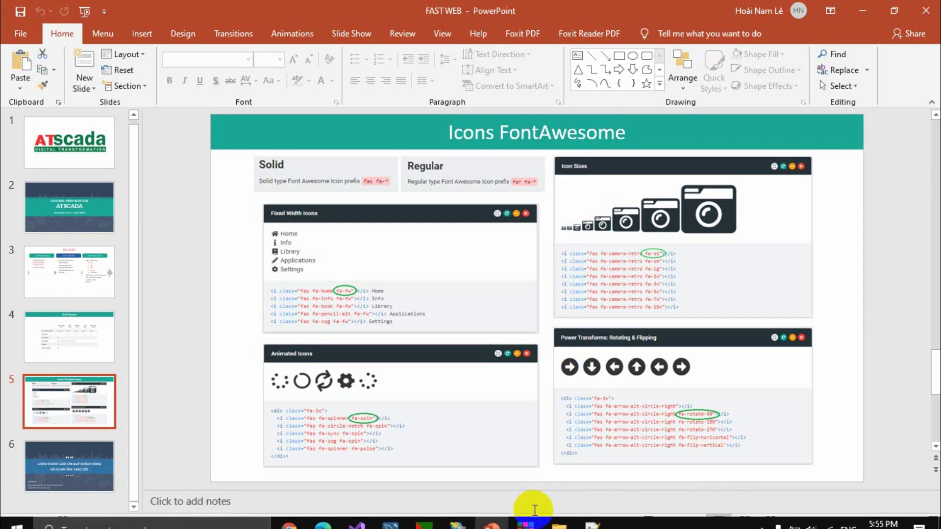
Present Icons FontAwesome full screen, advance to the thank-you slide, end the show and minimise PowerPoint.
left_click(797, 521)
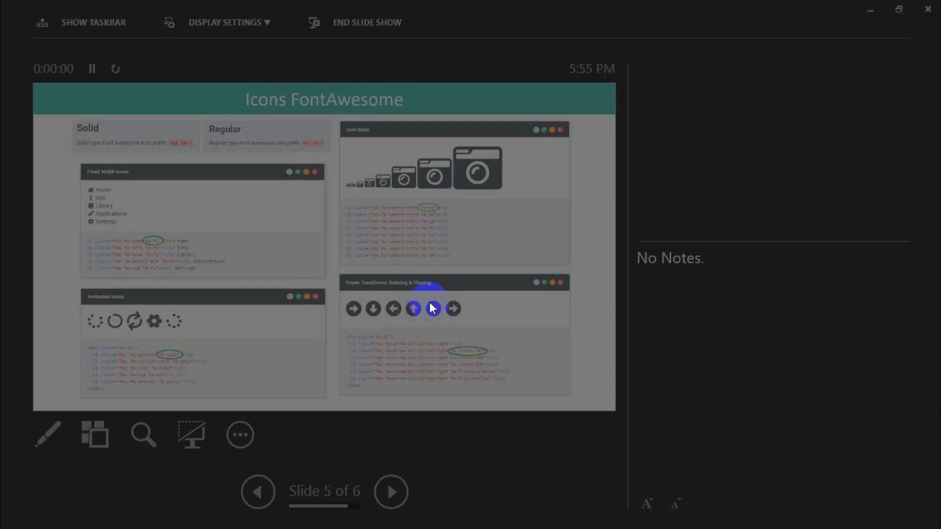
left_click(216, 28)
left_click(231, 50)
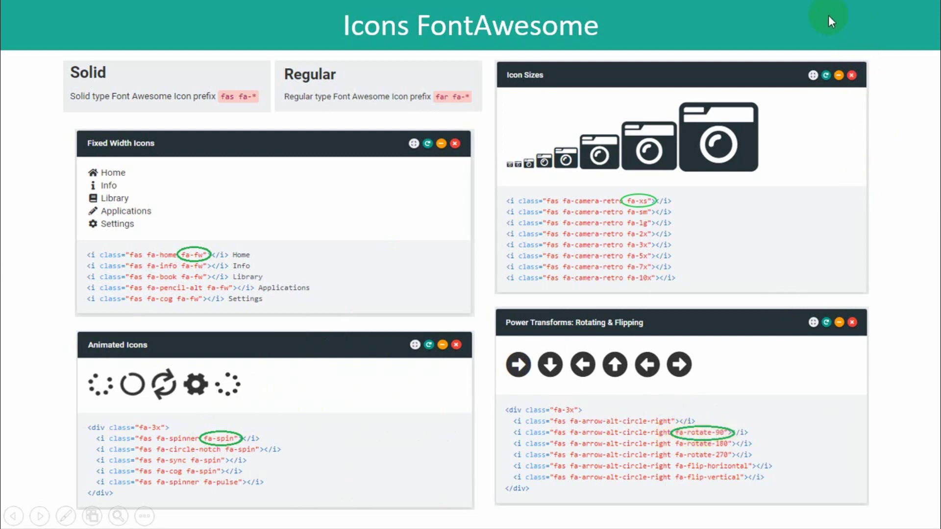
left_click(767, 36)
left_click(685, 89)
left_click(684, 86)
left_click(848, 17)
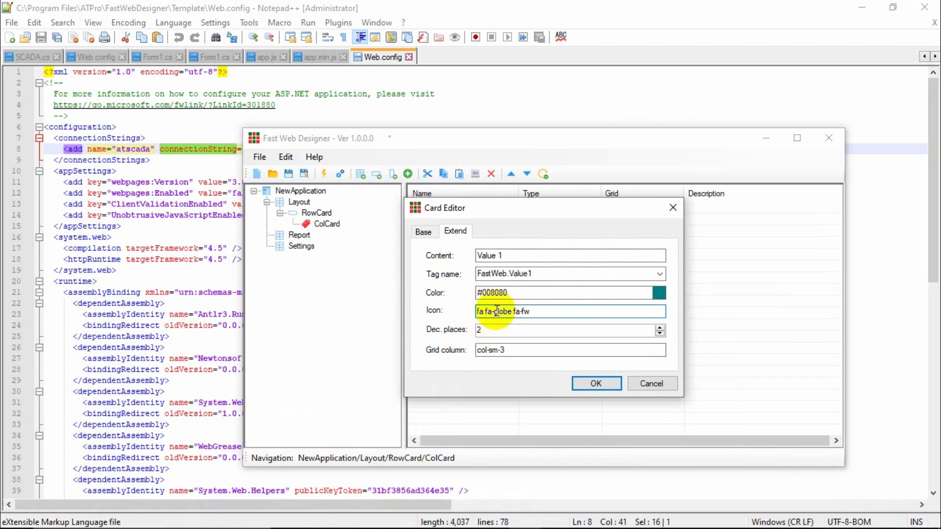
Select 'globe' in the card's icon class and switch back to the Font Awesome gallery.
left_click_drag(494, 312, 512, 312)
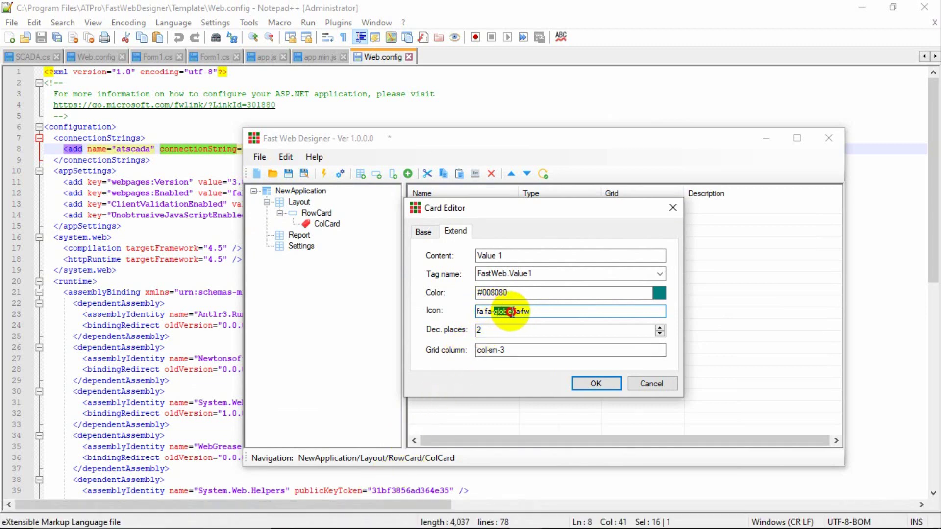
mouse_move(323, 523)
left_click(336, 485)
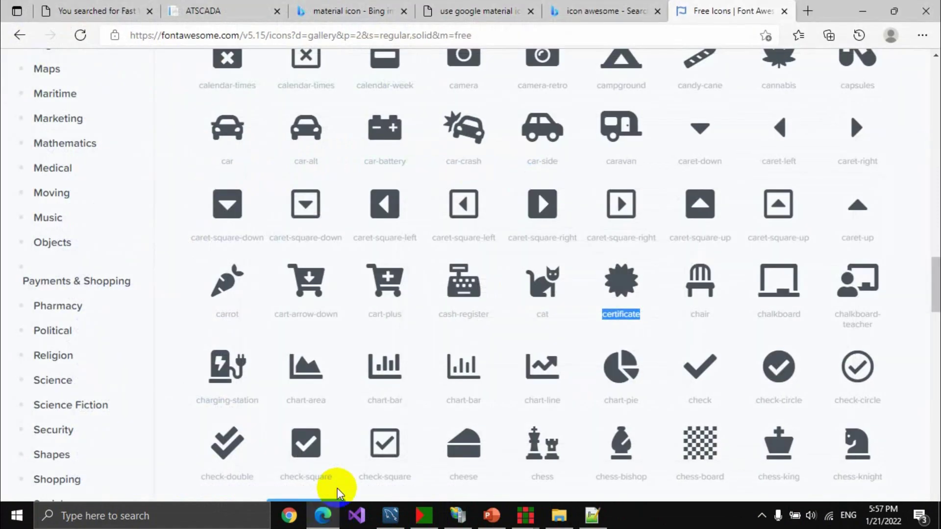
scroll(425, 297, "up", 12)
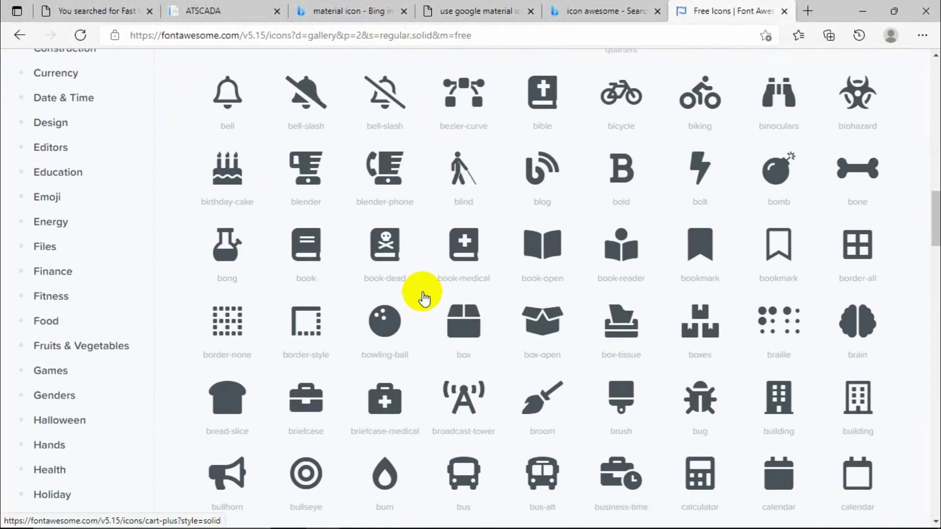
scroll(422, 292, "up", 7)
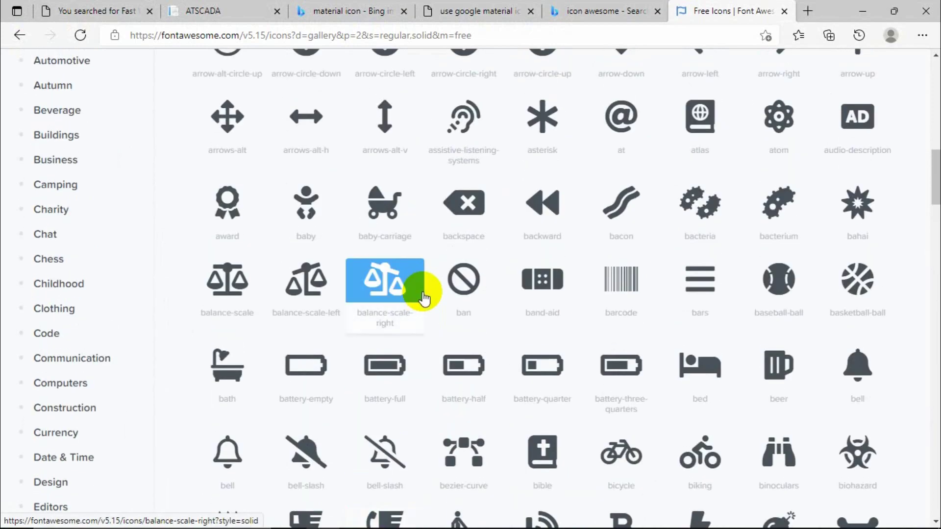
scroll(424, 297, "up", 7)
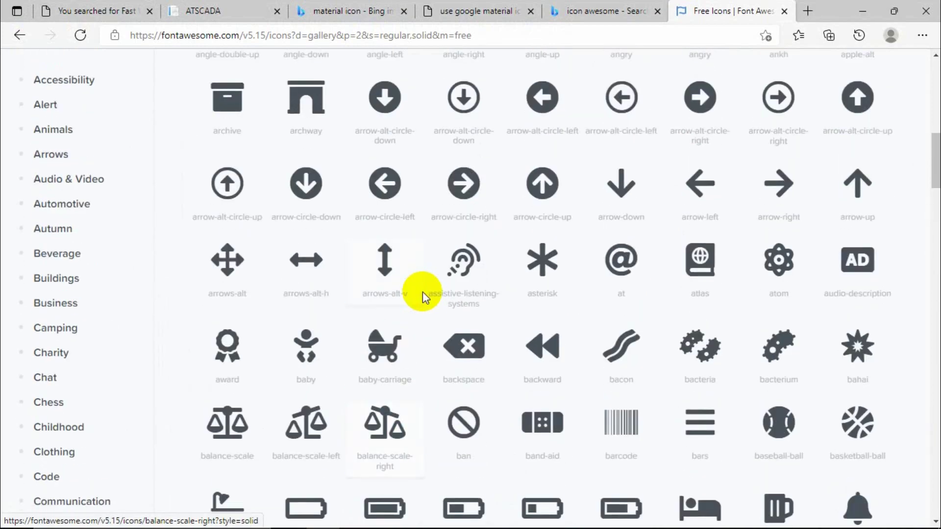
scroll(422, 296, "up", 5)
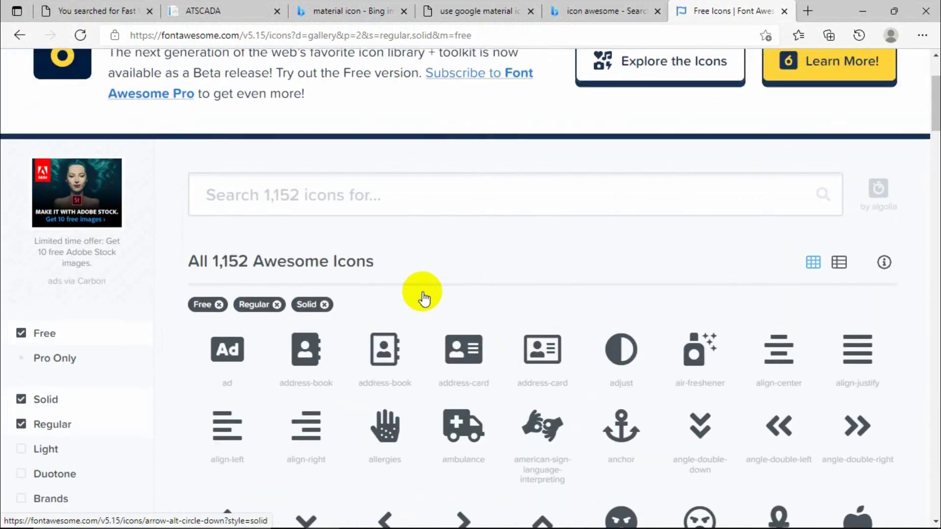
Search the icons for 'cro', copy the crosshairs name, and minimise Edge.
left_click(466, 196)
type("co")
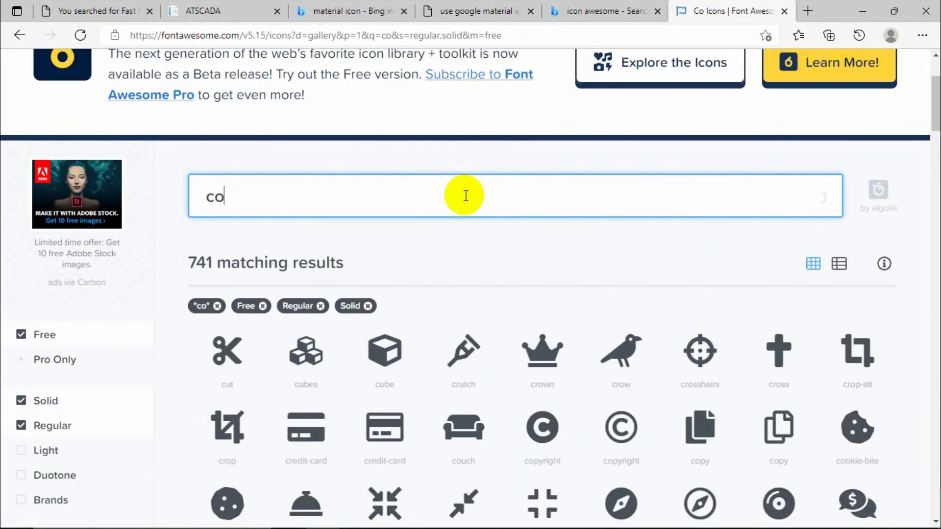
key("BackSpace")
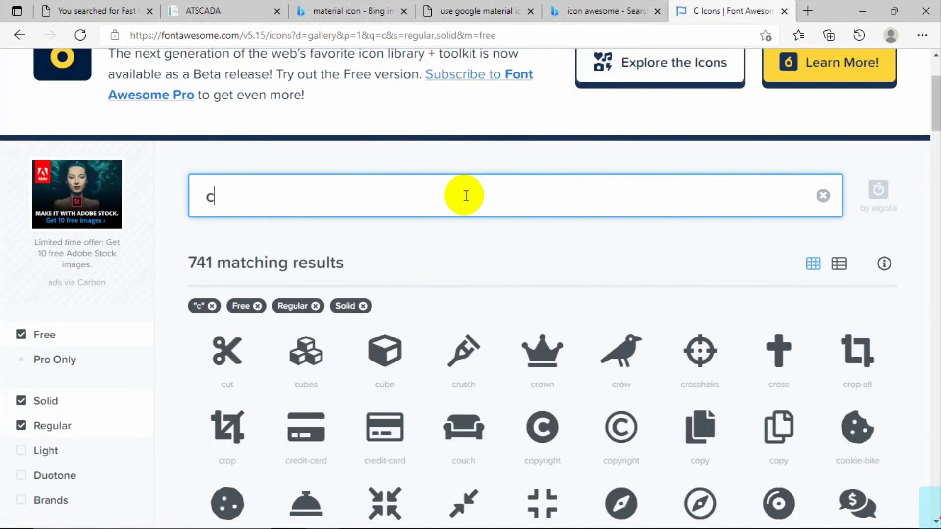
type("ro")
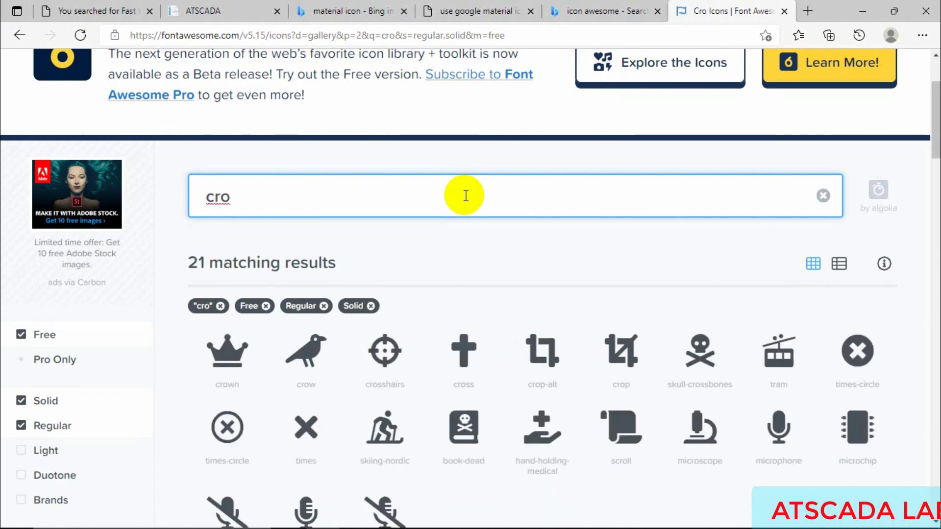
double_click(375, 384)
key("ctrl+c")
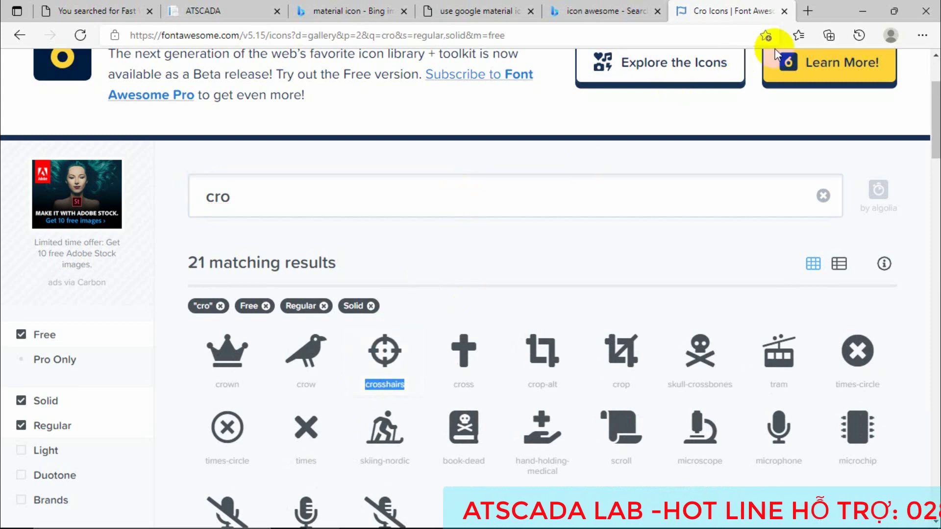
left_click(862, 11)
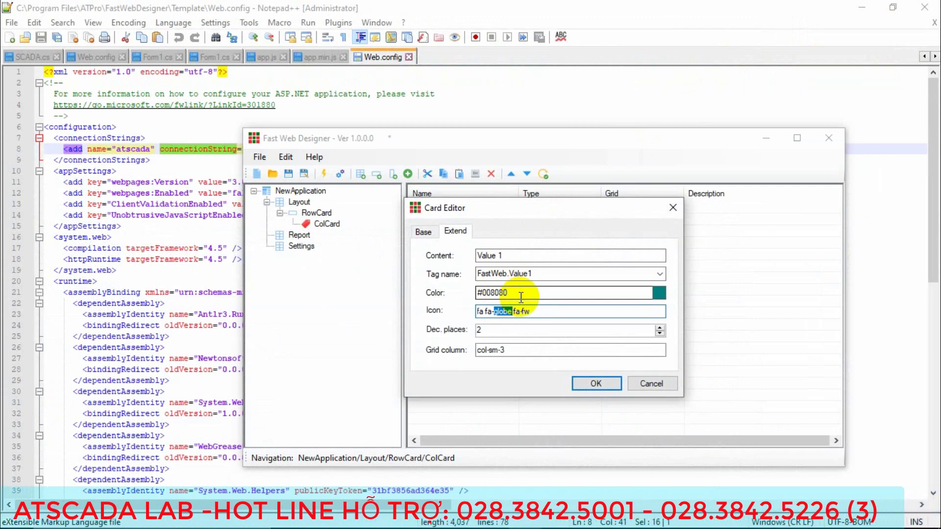
Paste crosshairs over globe for icon fa fa-crosshairs fa-fw and add Value1 to ColCard.
key("ctrl+v")
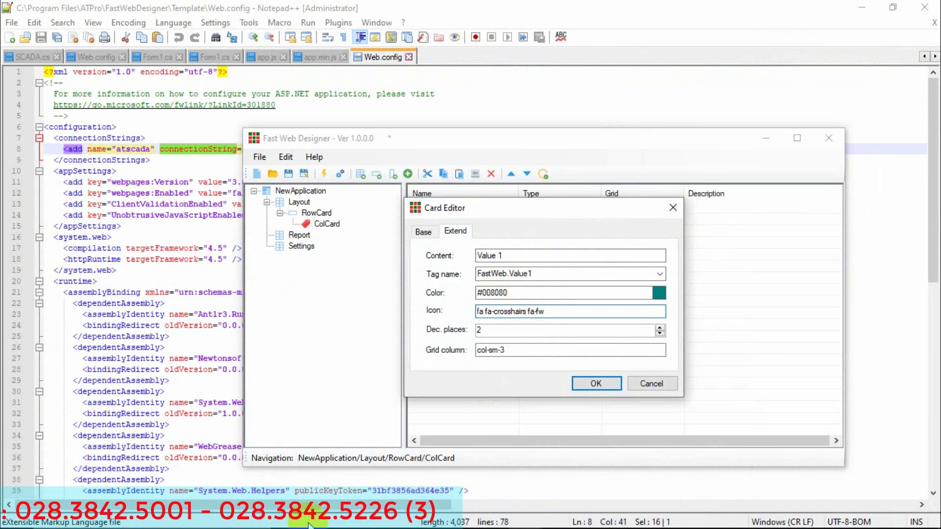
left_click(322, 517)
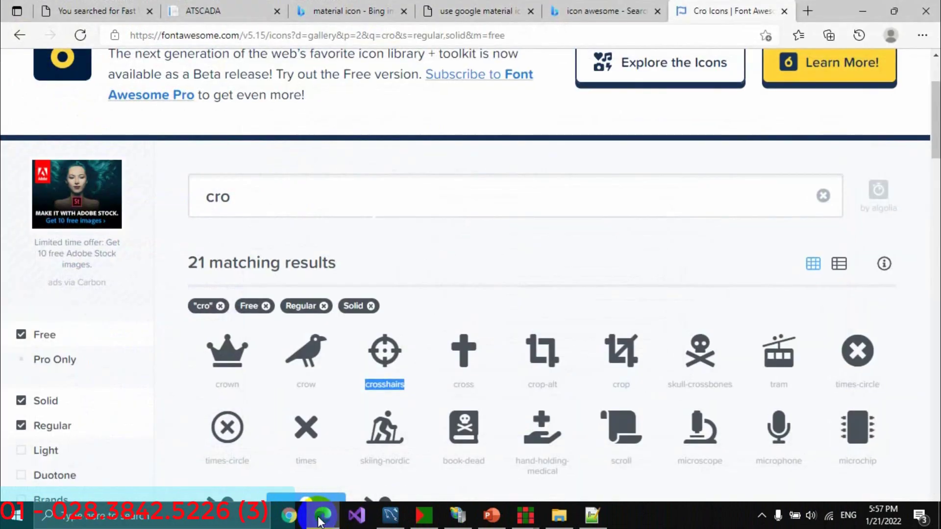
left_click(322, 517)
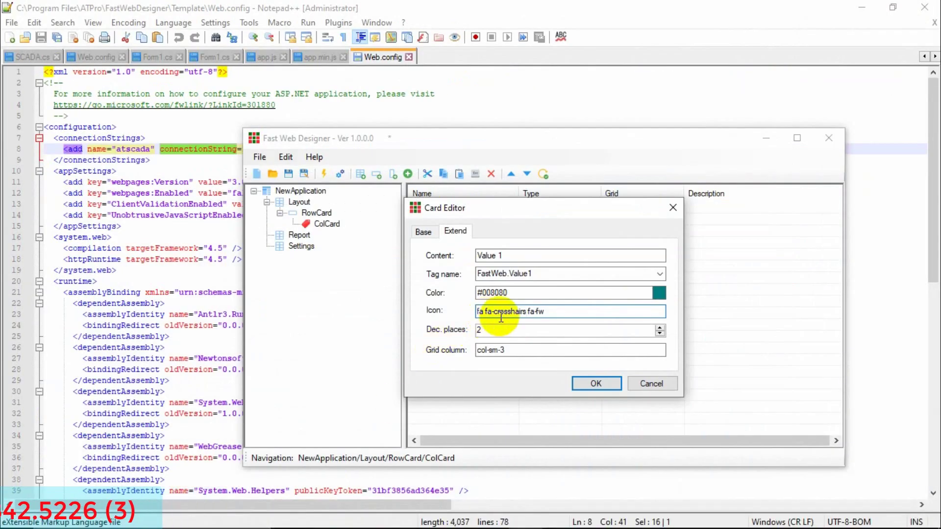
left_click(596, 384)
Reopen Value1 to review its icon and grid column settings on the Extend tab, then confirm.
double_click(441, 208)
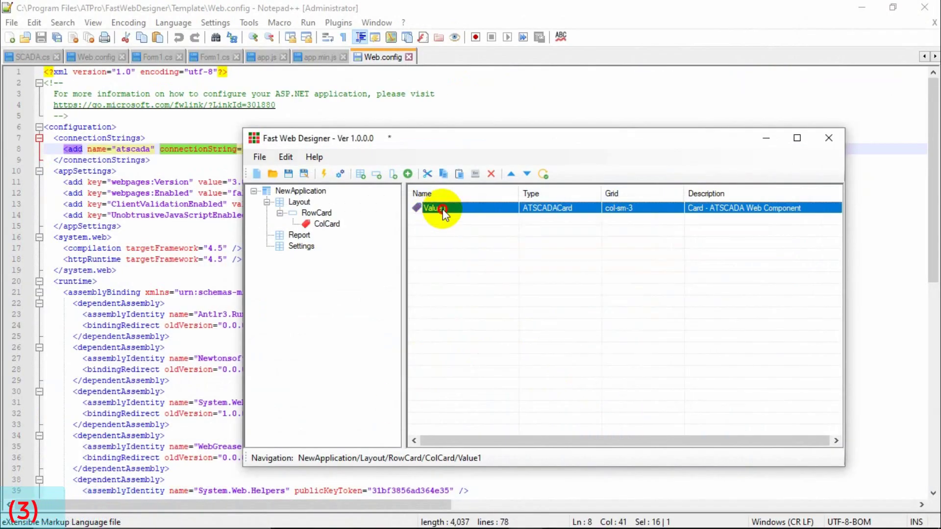
left_click(455, 231)
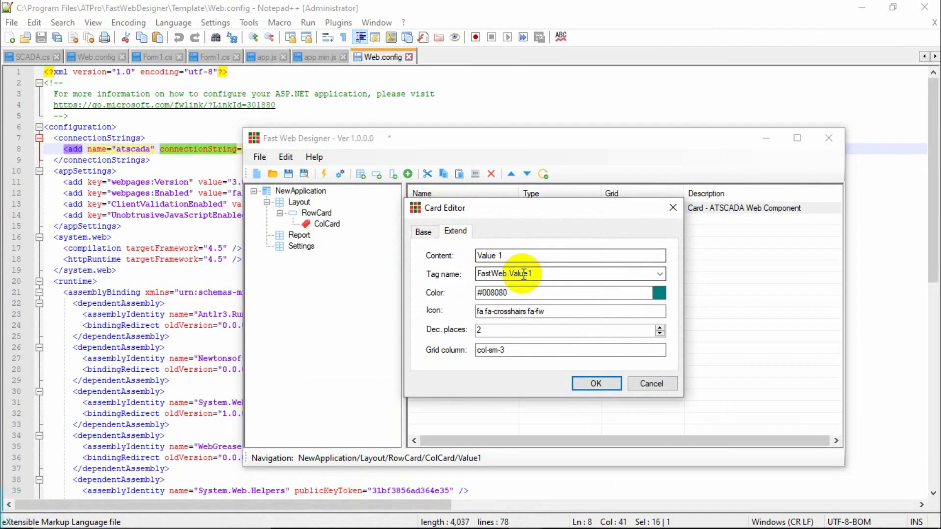
left_click(497, 314)
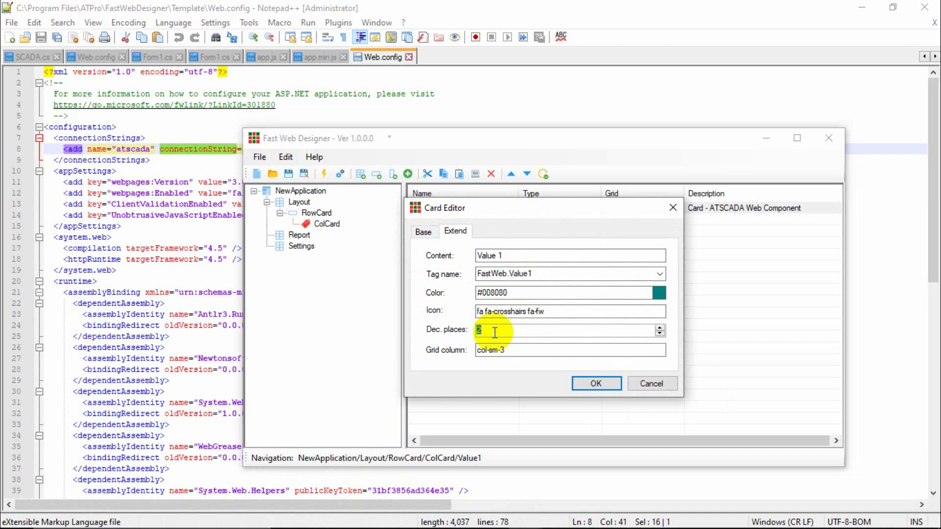
left_click(508, 350)
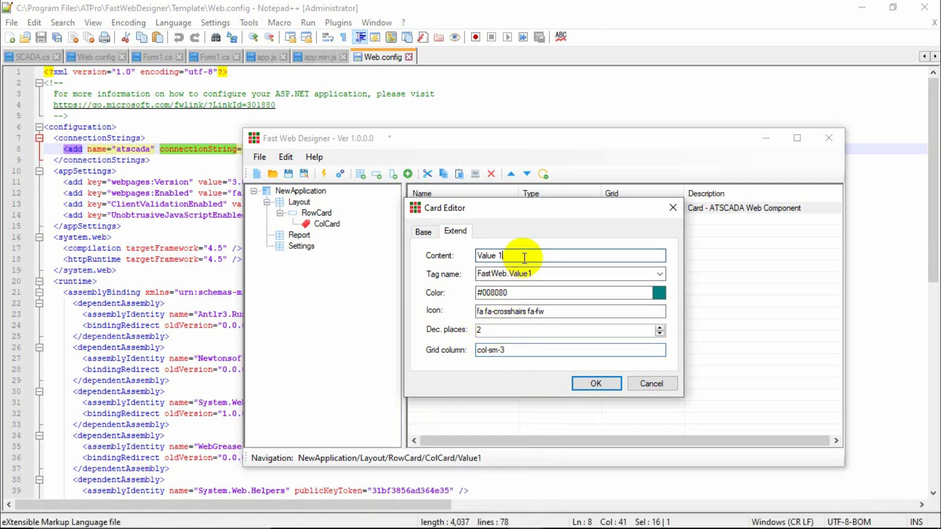
left_click(584, 384)
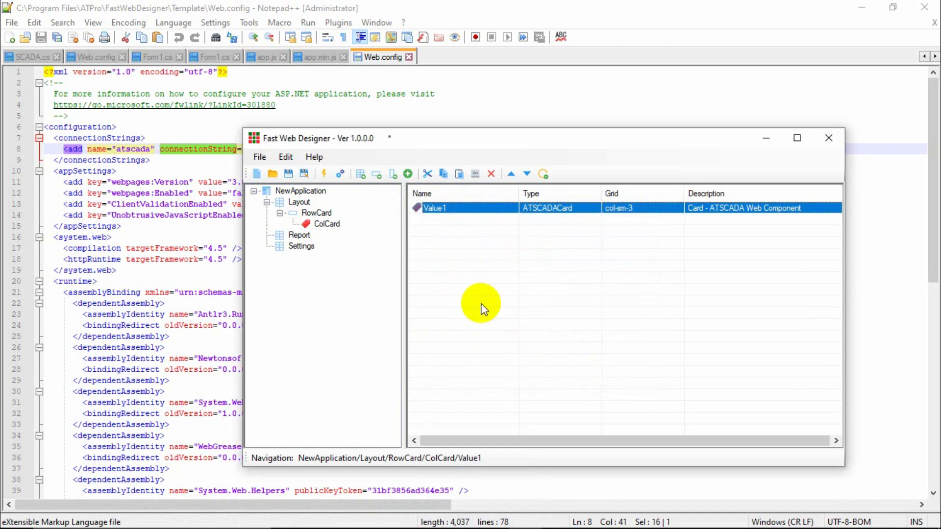
left_click(304, 235)
Select the Value1 card in ColCard and paste three copies of it.
left_click(326, 224)
left_click(326, 211)
left_click(328, 224)
left_click(326, 212)
left_click(329, 223)
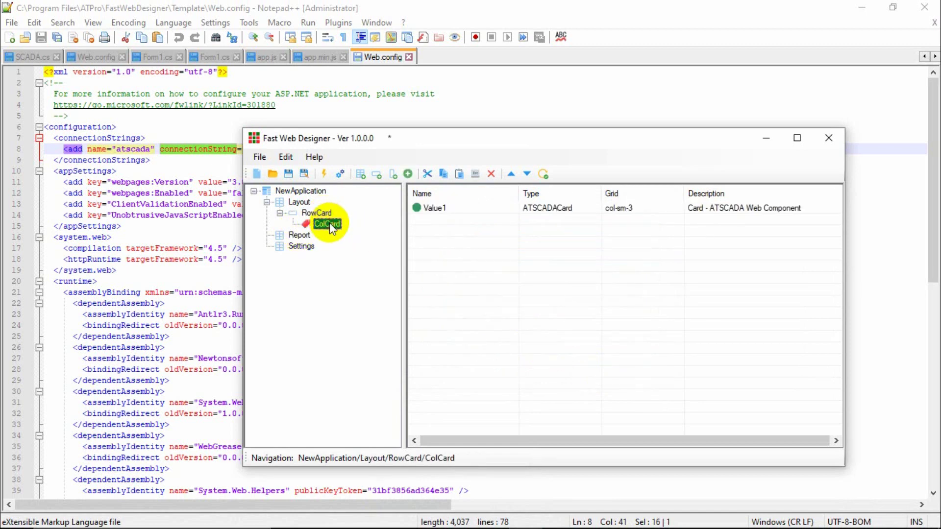
left_click(432, 211)
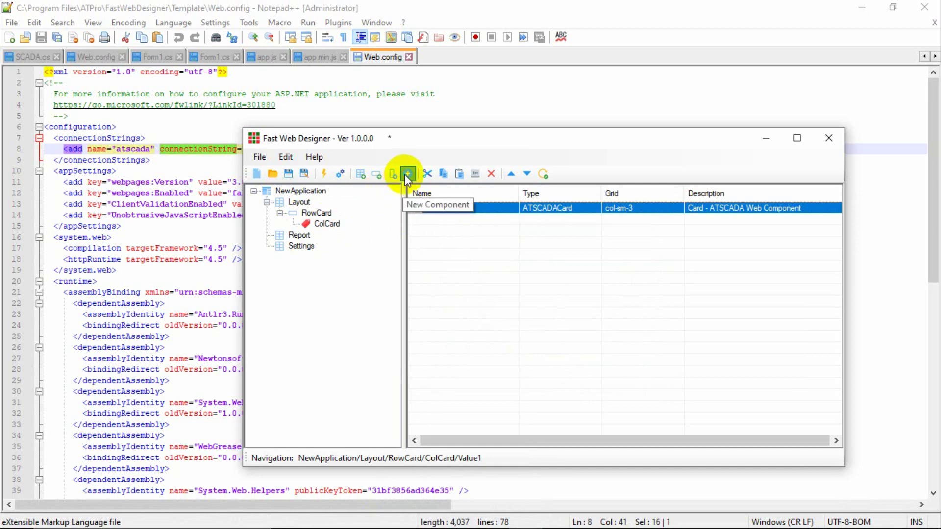
left_click(407, 175)
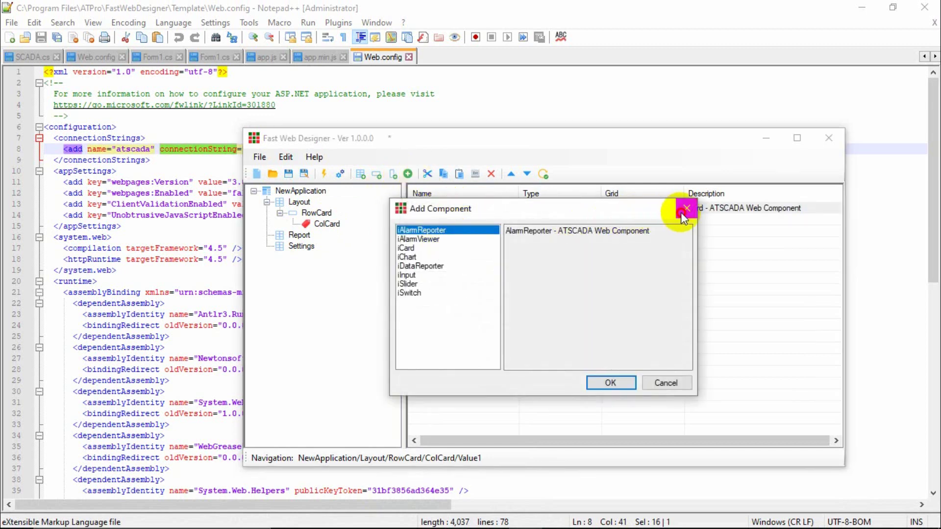
left_click(685, 210)
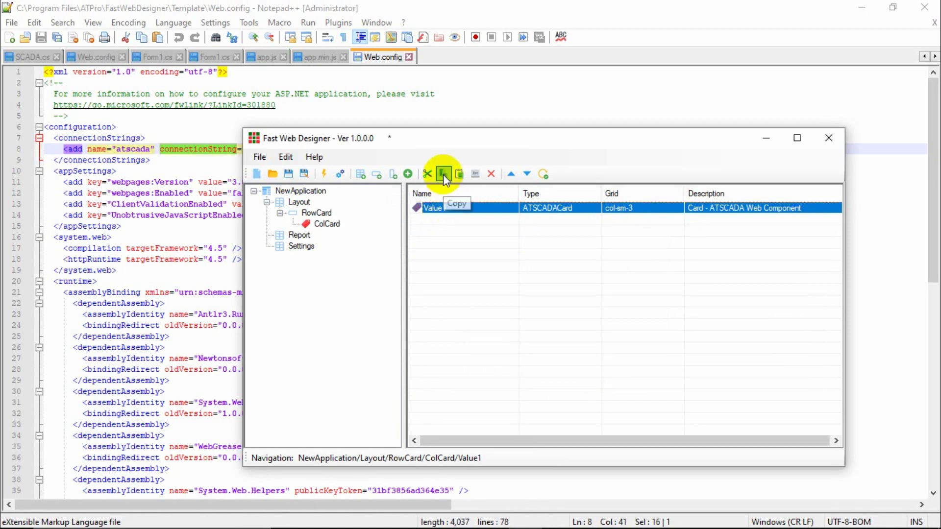
left_click(459, 175)
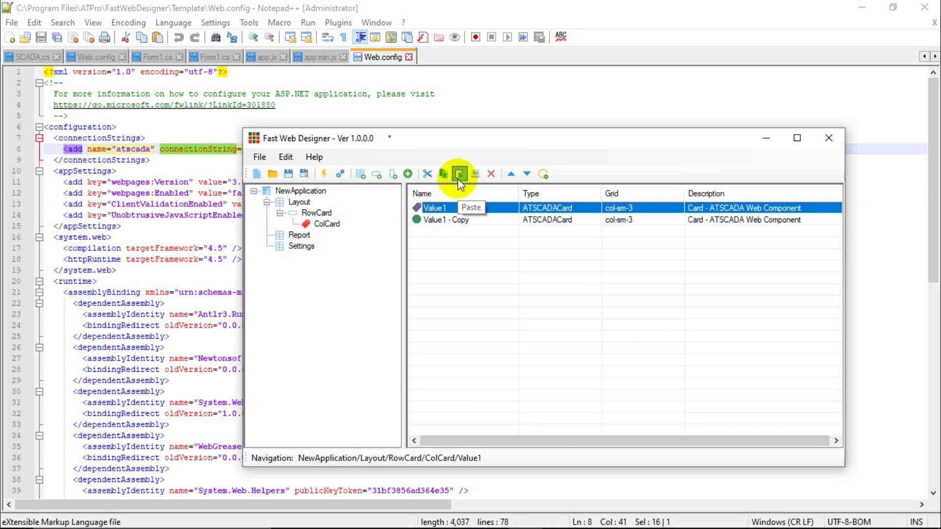
left_click(459, 175)
left_click(459, 175)
Rename one copy to Value 2, bind it to the FastWeb.Value2 tag and confirm.
double_click(447, 219)
left_click(494, 255)
left_click_drag(497, 257, 544, 255)
type("2")
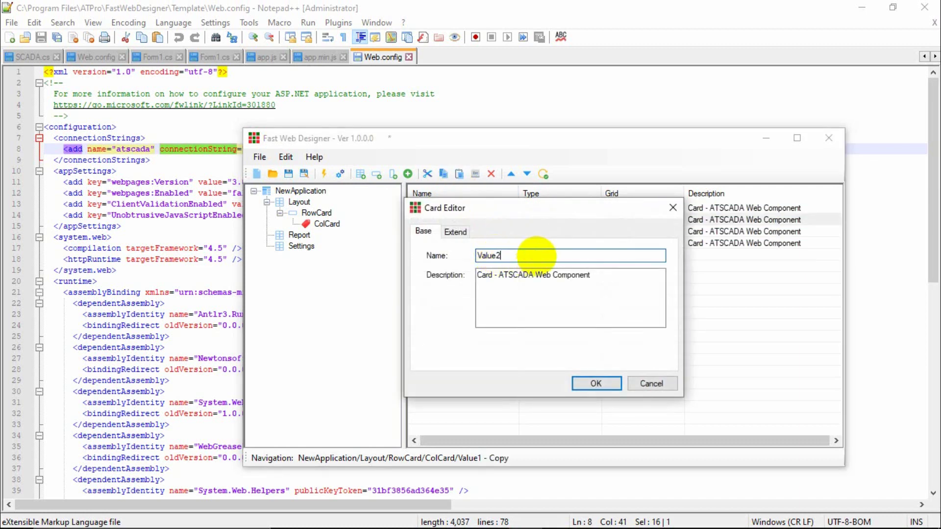
left_click(455, 233)
double_click(507, 255)
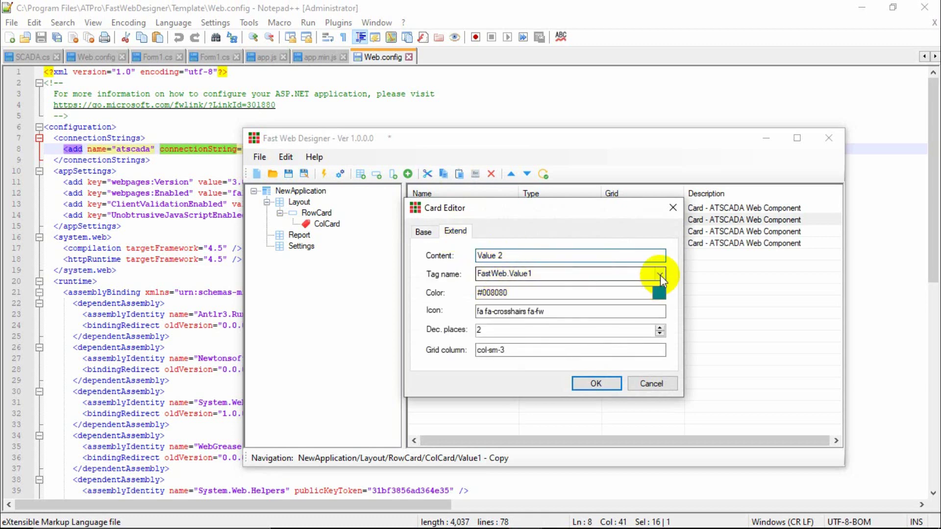
left_click(661, 274)
left_click(530, 332)
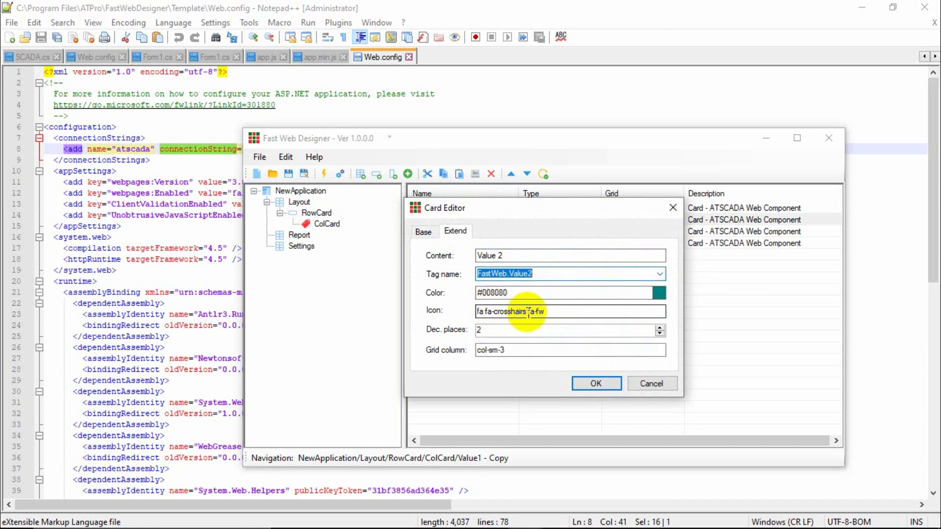
left_click_drag(527, 312, 560, 311)
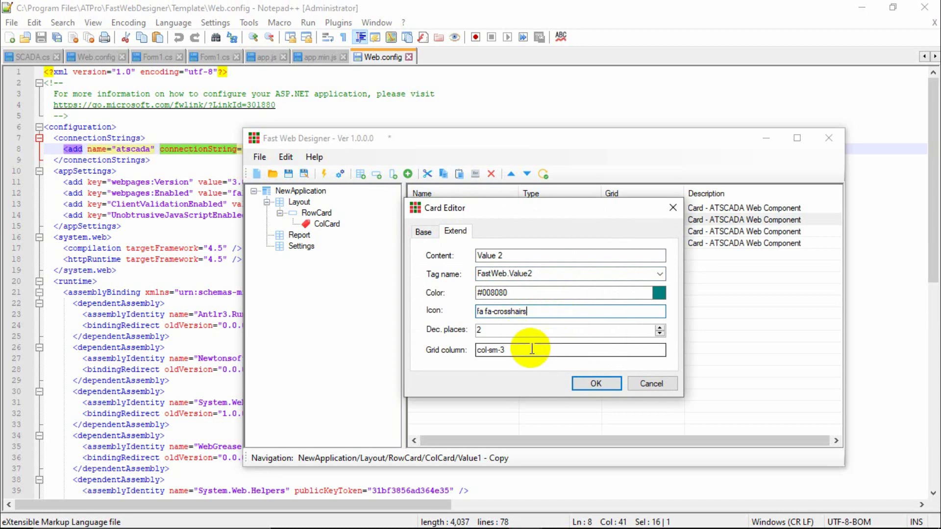
left_click(596, 382)
Delete '- Copy' from another copy's name and bind it to the FastWeb.Value3 tag.
double_click(453, 231)
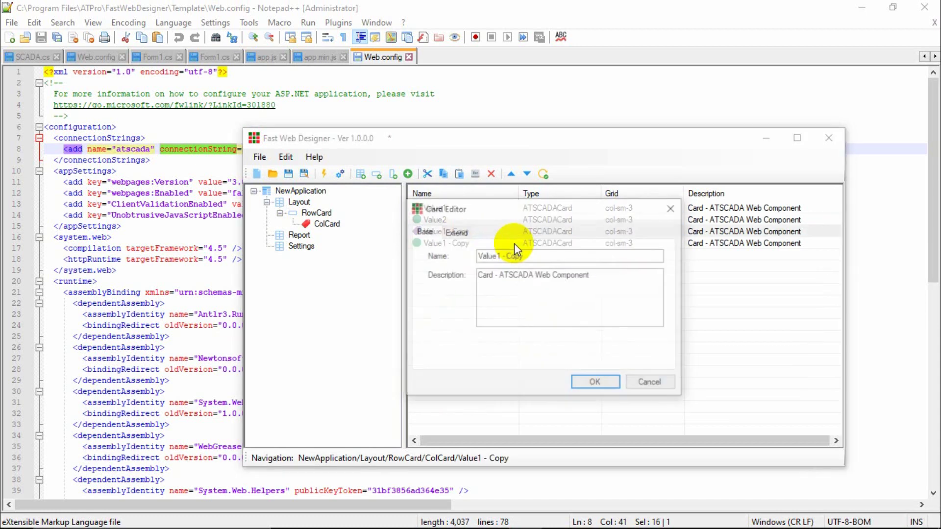
left_click_drag(496, 256, 535, 254)
key("Delete")
left_click(455, 232)
left_click(510, 257)
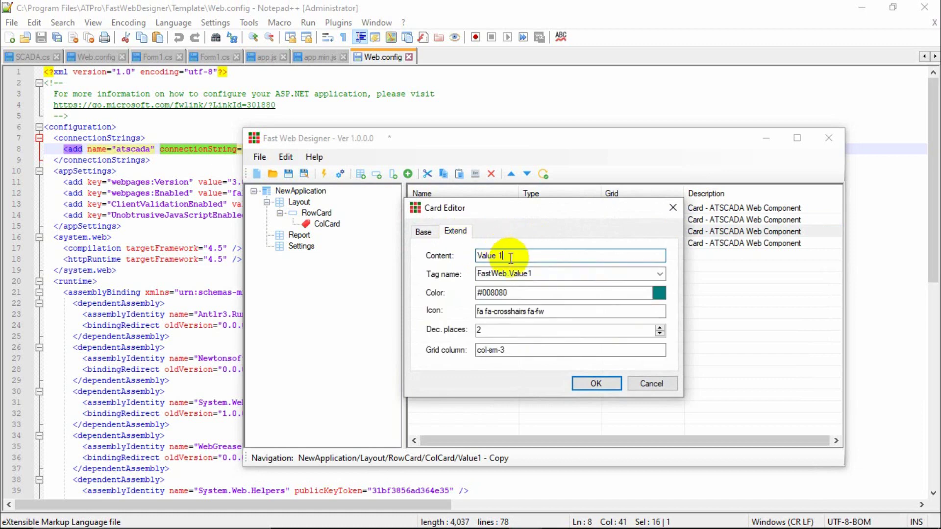
left_click(657, 274)
left_click(529, 340)
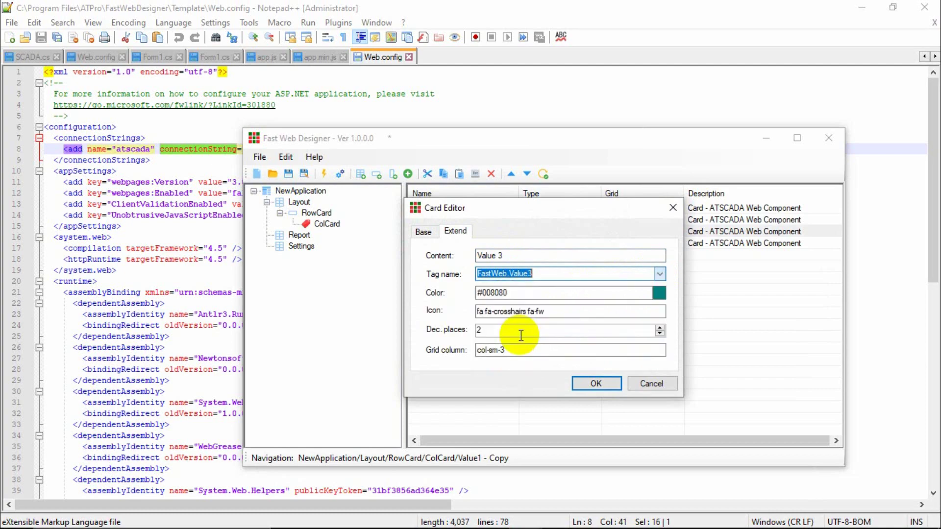
left_click_drag(528, 312, 558, 313)
Bring PowerPoint forward on slide 3, the NỘI DUNG contents slide.
mouse_move(427, 524)
left_click(492, 520)
left_click(112, 262)
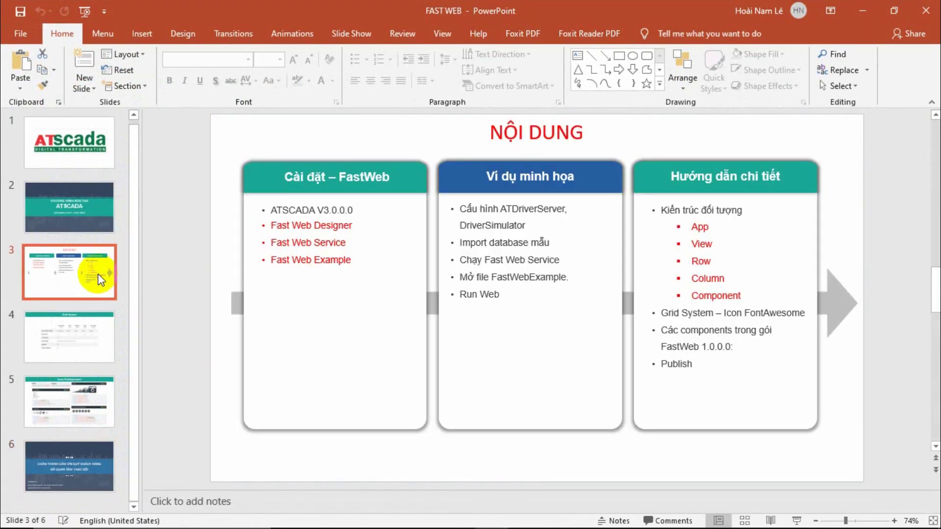
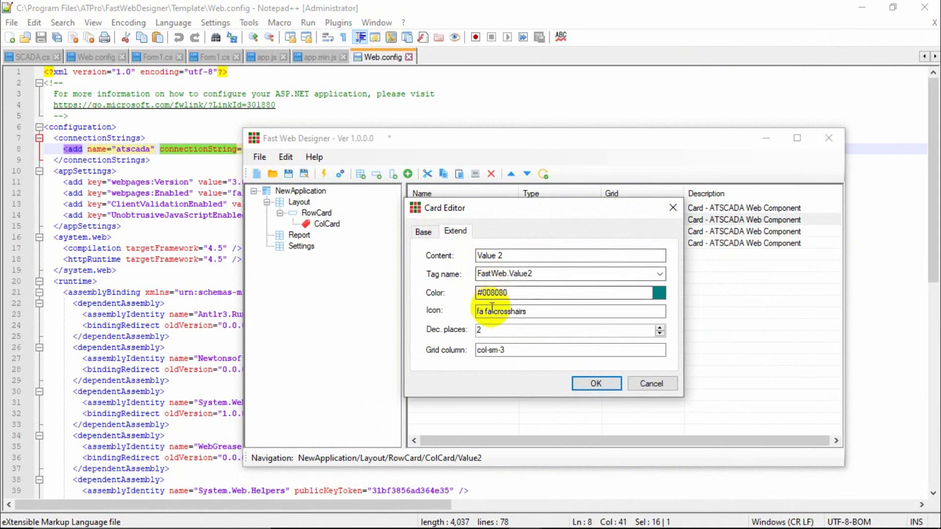
Accept the Value2 card settings, then review and accept Value3's Extend settings.
left_click(600, 383)
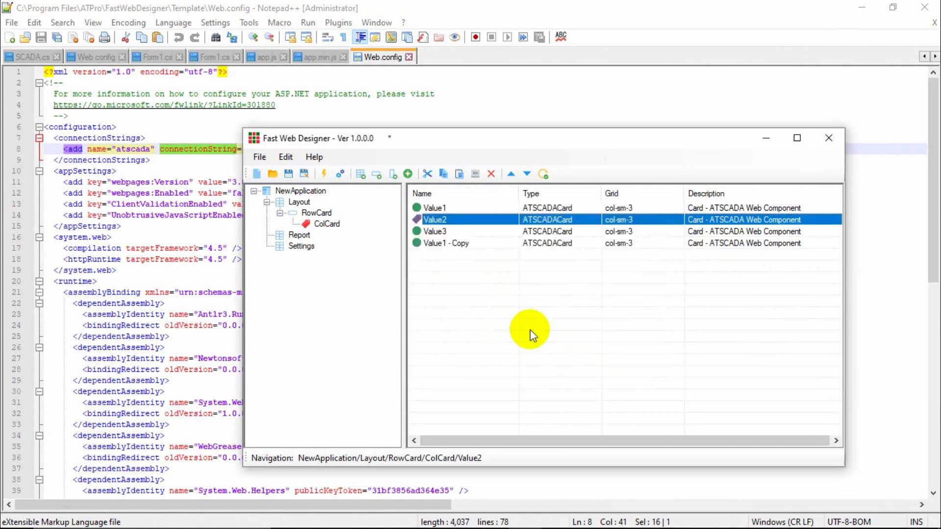
double_click(437, 230)
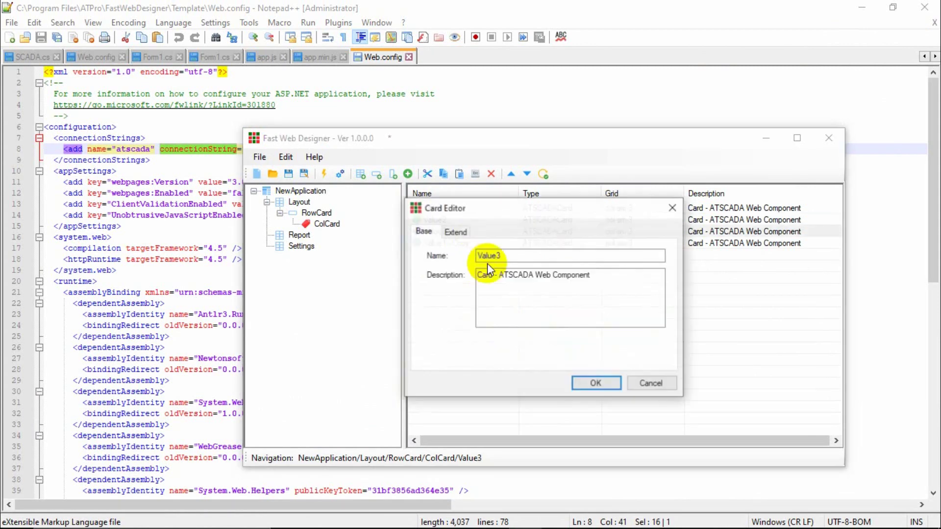
left_click(455, 232)
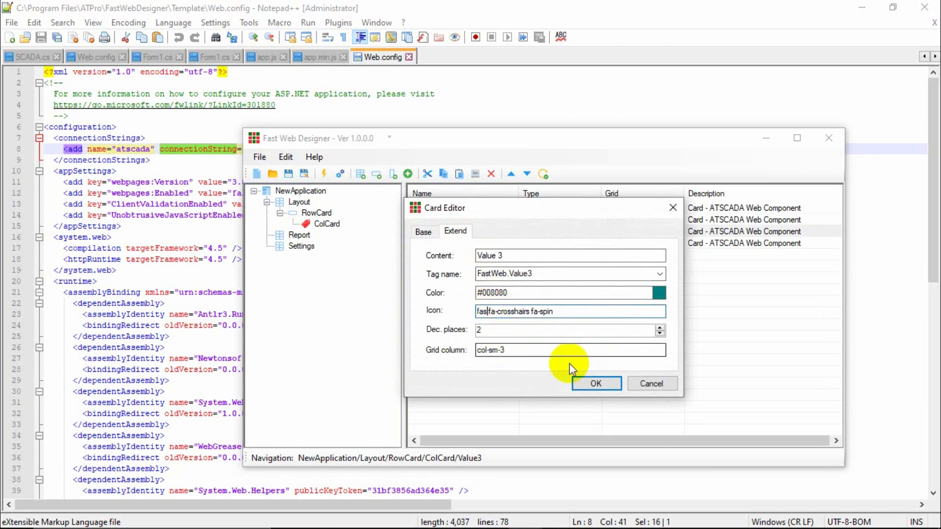
left_click(596, 383)
Delete the duplicate 'Value1 - Copy' card from ColCard.
left_click(441, 243)
right_click(442, 246)
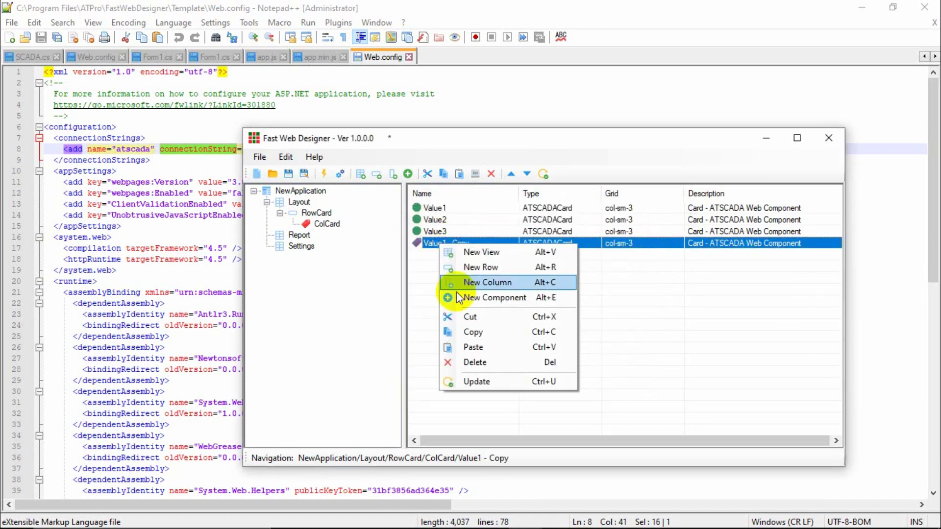
left_click(448, 362)
left_click(483, 323)
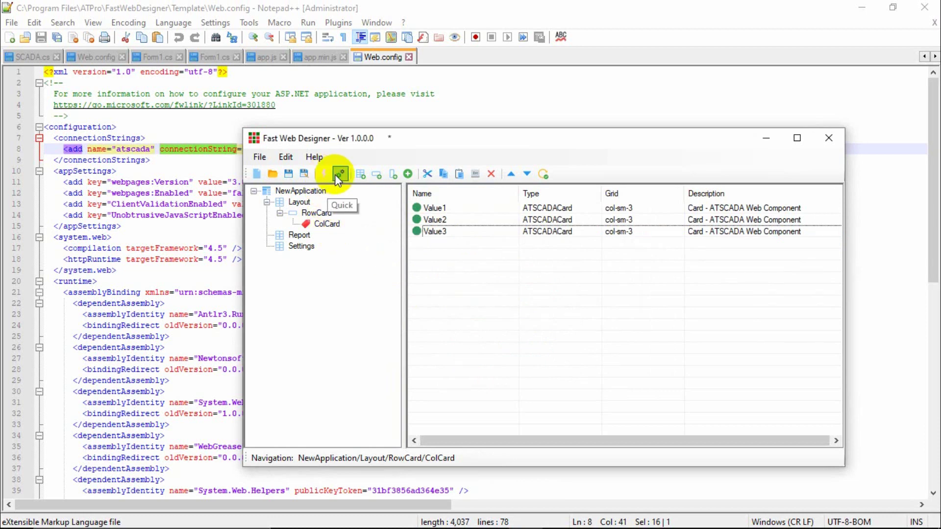
Run Quick build, saving over FastWebExample.xml and registering the project.
left_click(325, 174)
left_click(460, 317)
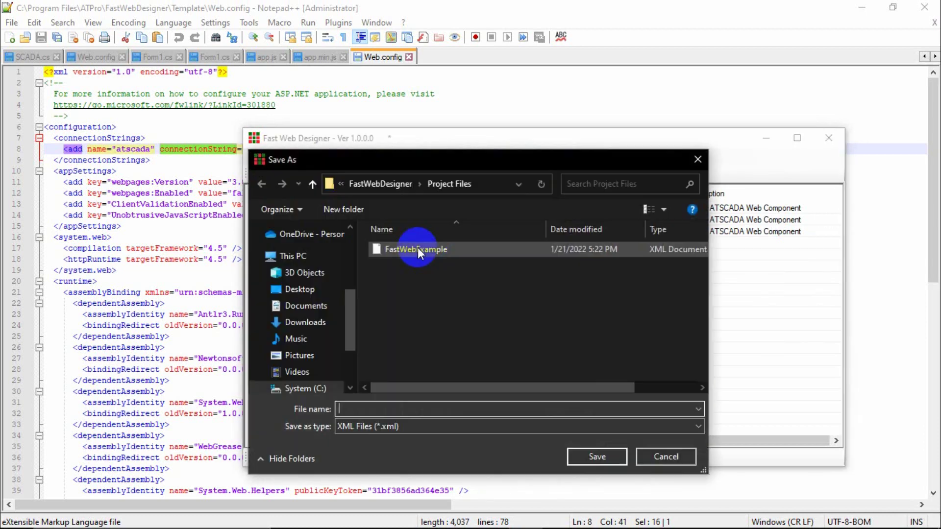
double_click(411, 250)
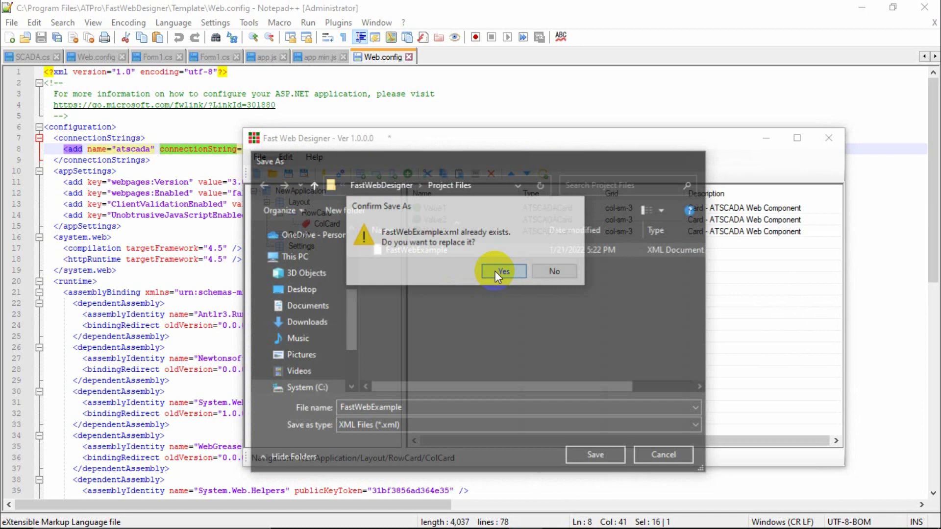
left_click(495, 272)
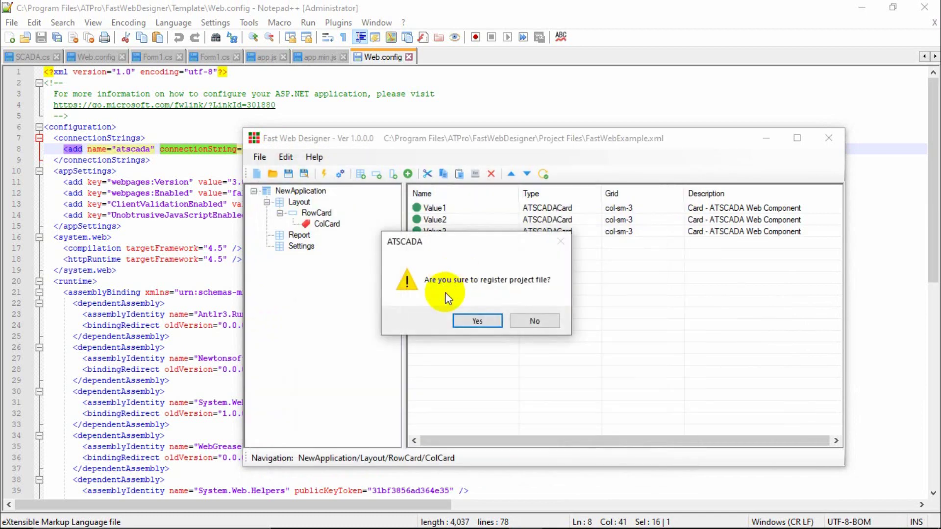
left_click(478, 319)
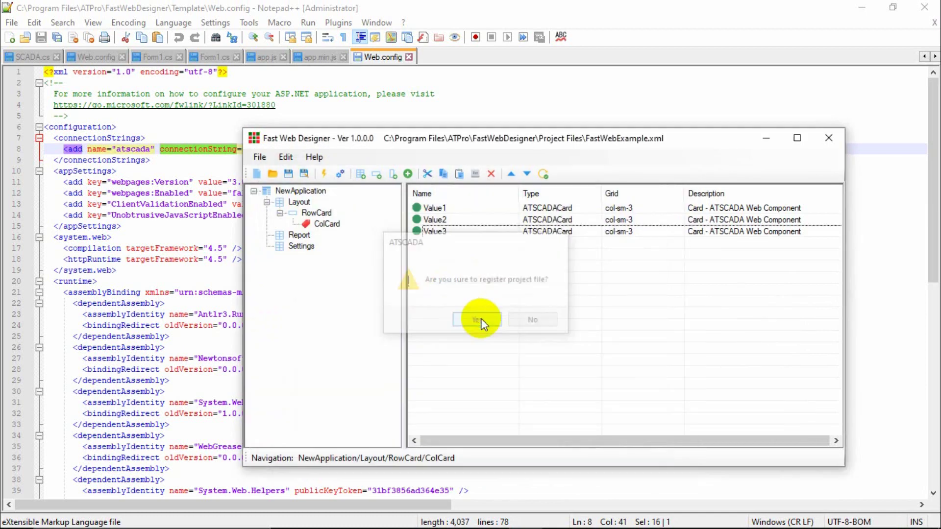
Glance at Report and ColCard, then minimize the designer and Notepad++ to show File Explorer.
left_click(299, 235)
left_click(327, 224)
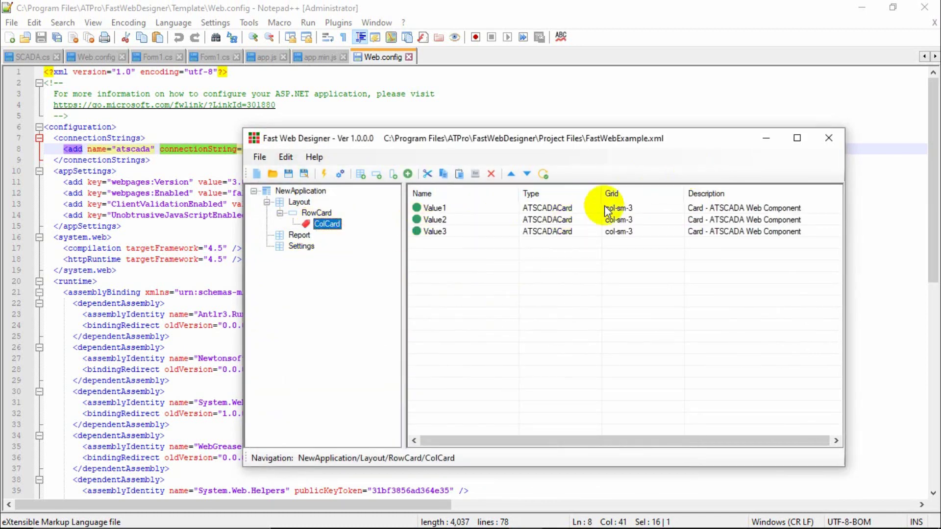
left_click(766, 138)
left_click(865, 13)
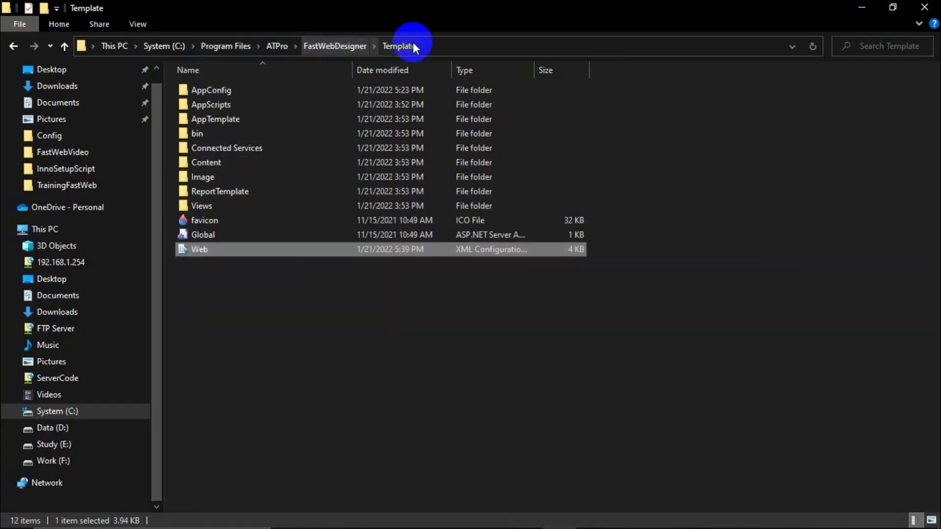
Navigate File Explorer to C:\inetpub\wwwroot\Template\AppConfig.
double_click(216, 91)
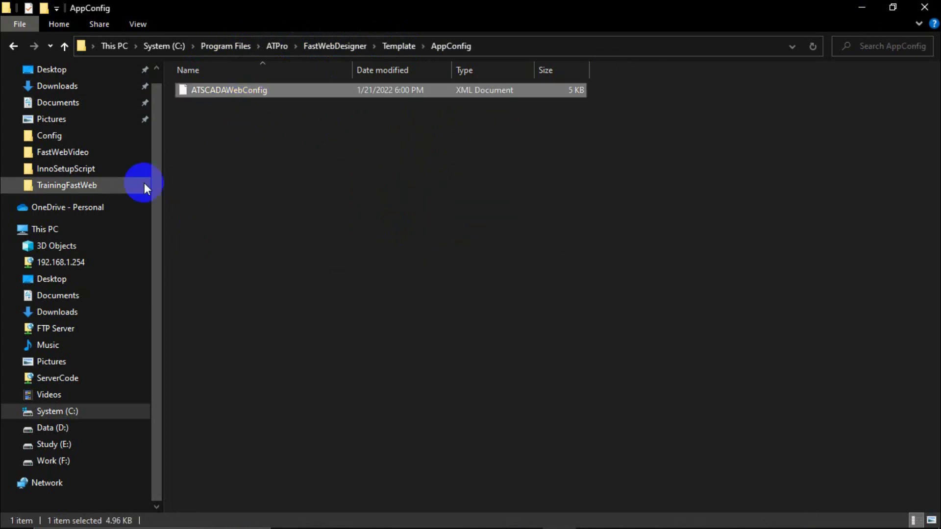
left_click(52, 411)
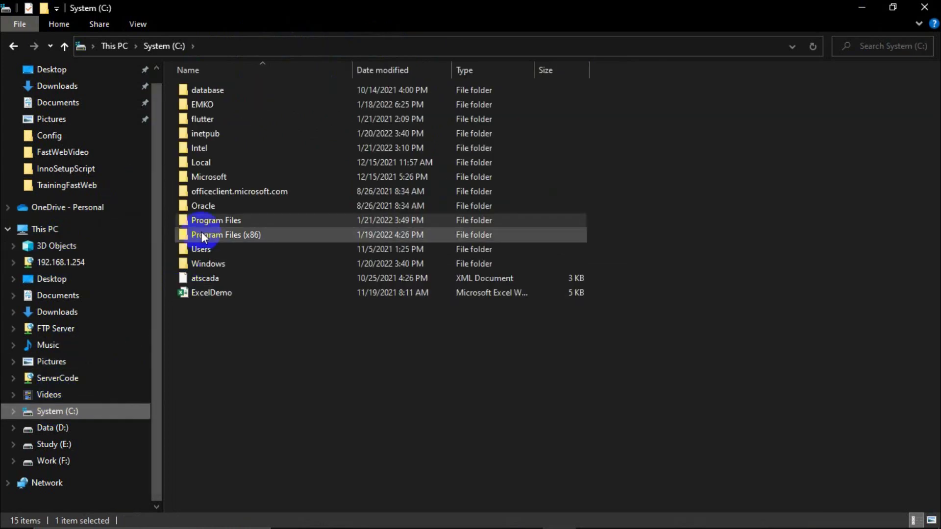
double_click(204, 135)
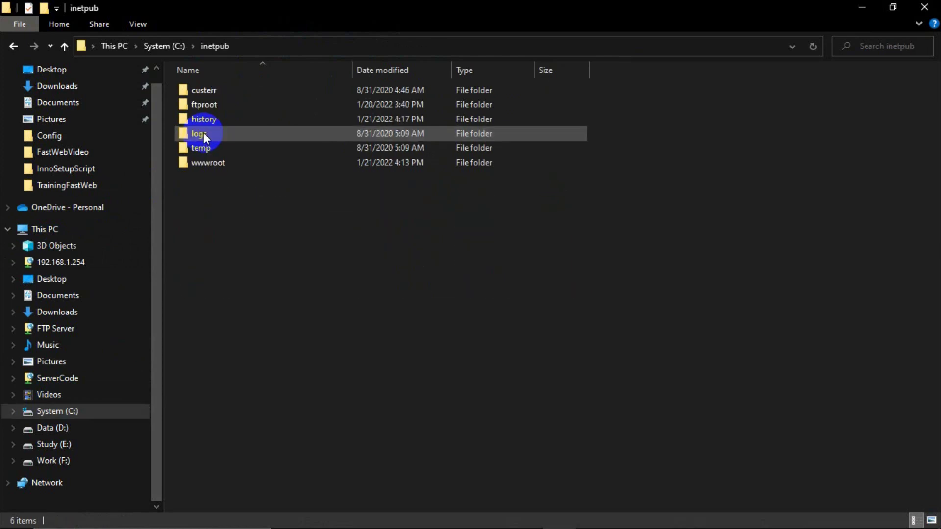
double_click(202, 161)
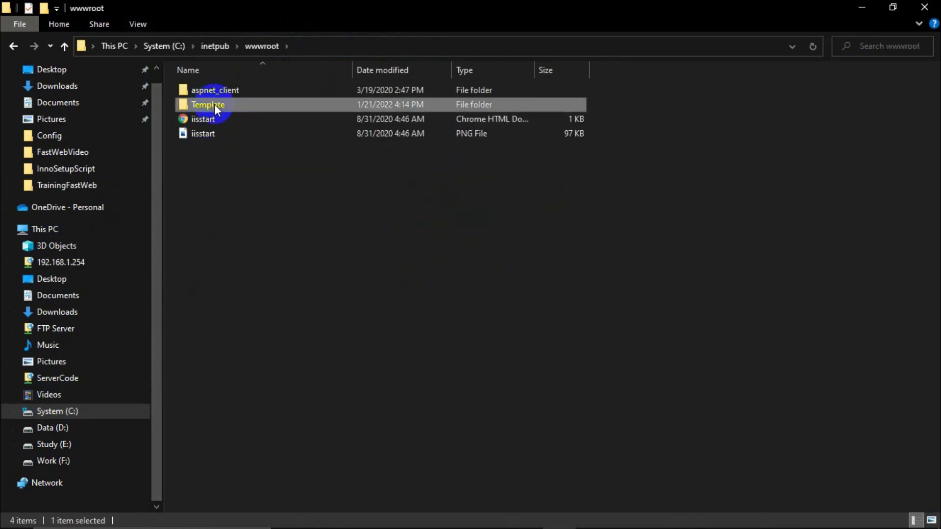
double_click(211, 105)
double_click(223, 91)
Paste ATSCADAWebConfig.xml there, replacing the old file with administrator permission.
key("ctrl+v")
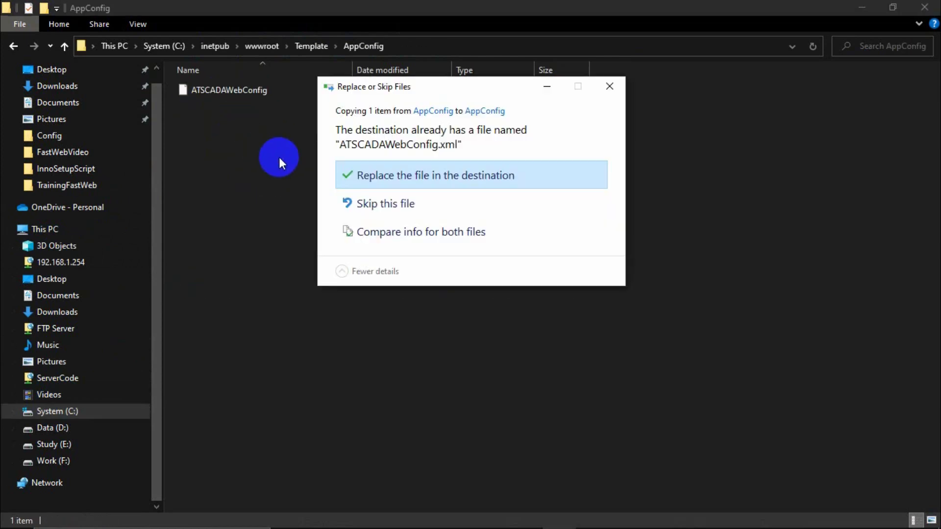
left_click(392, 172)
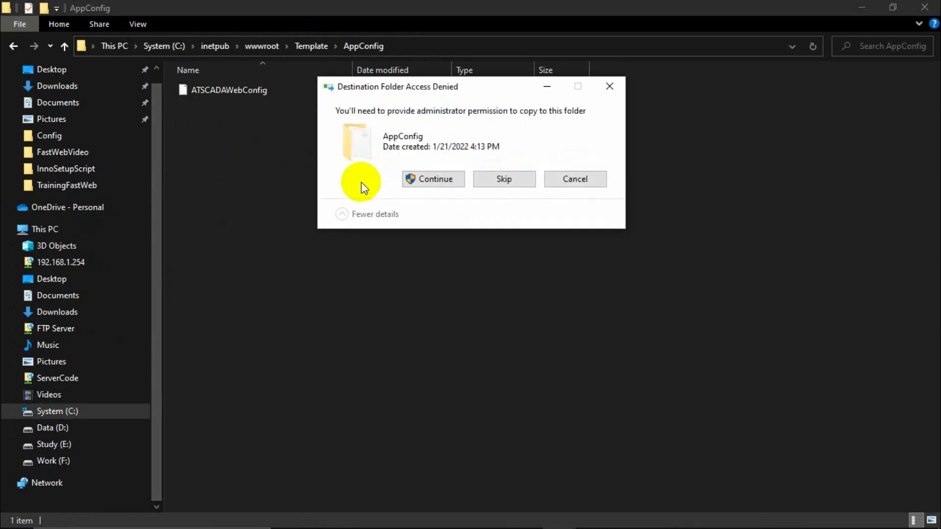
left_click(415, 180)
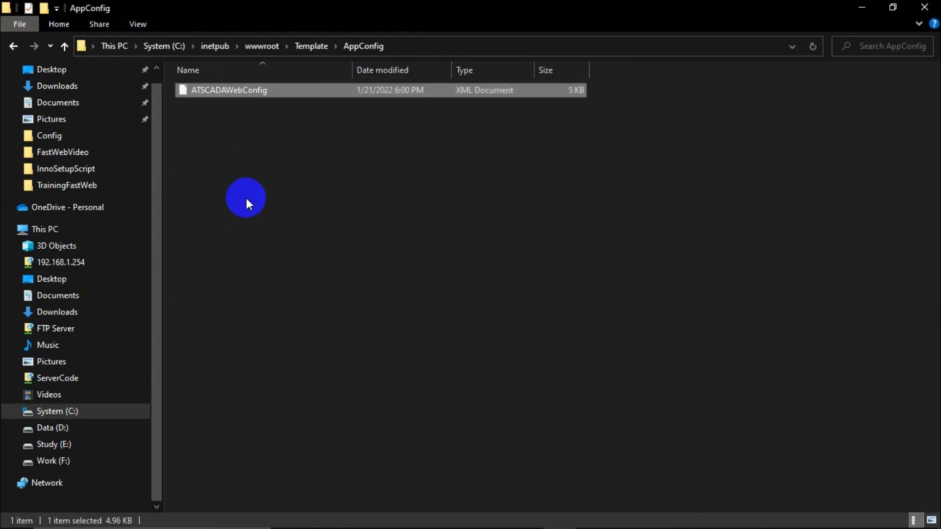
Bring up Edge and close the old ATSCADA site tab.
mouse_move(236, 525)
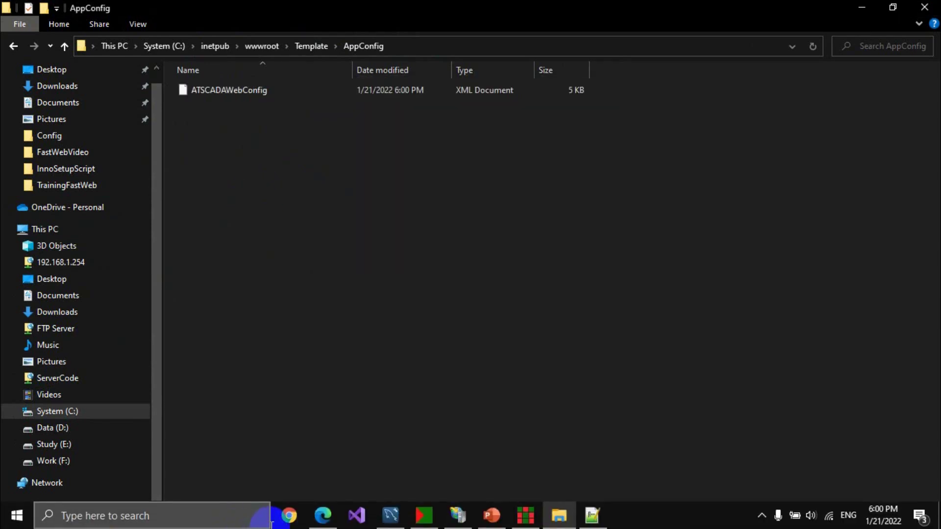
mouse_move(322, 525)
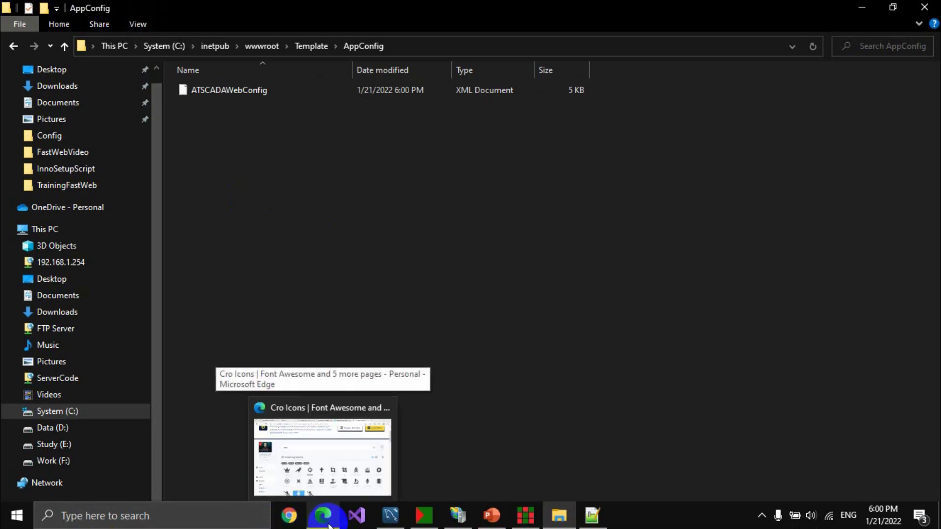
left_click(316, 403)
left_click(210, 11)
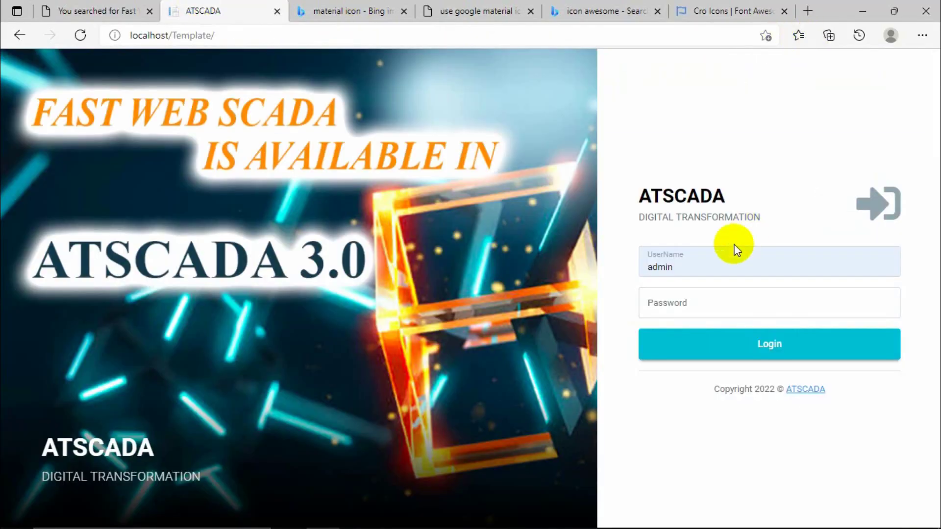
left_click(277, 10)
Load localhost/template in a new tab and log in with the admin account.
left_click(678, 10)
type("localhost/template")
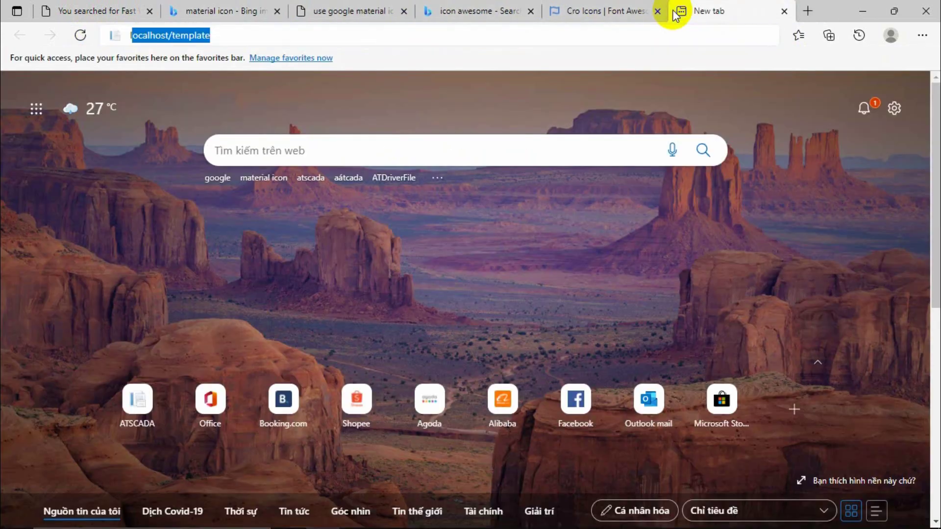
key("Return")
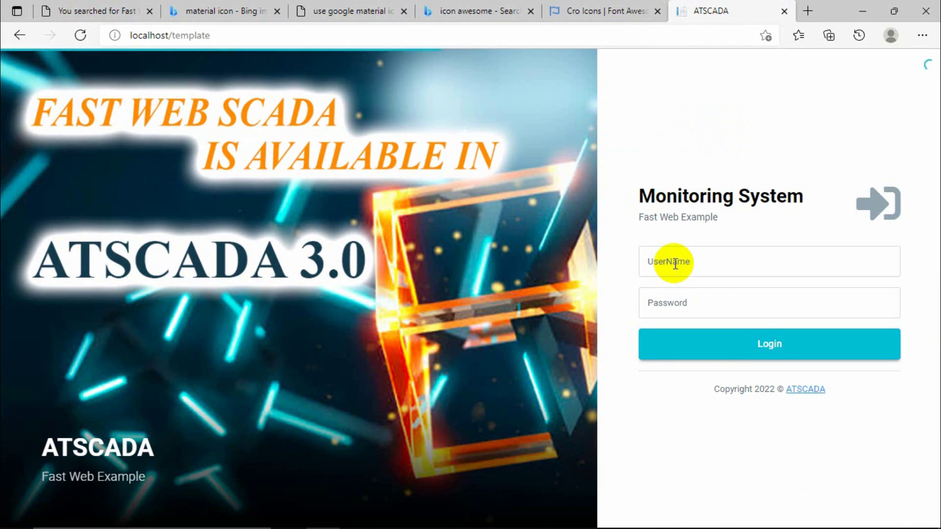
left_click(704, 259)
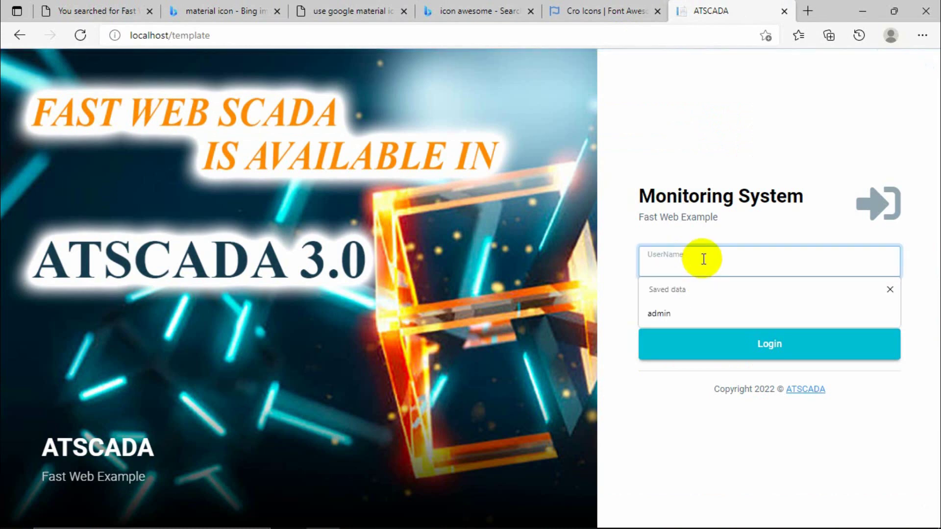
type("admin")
key("Tab")
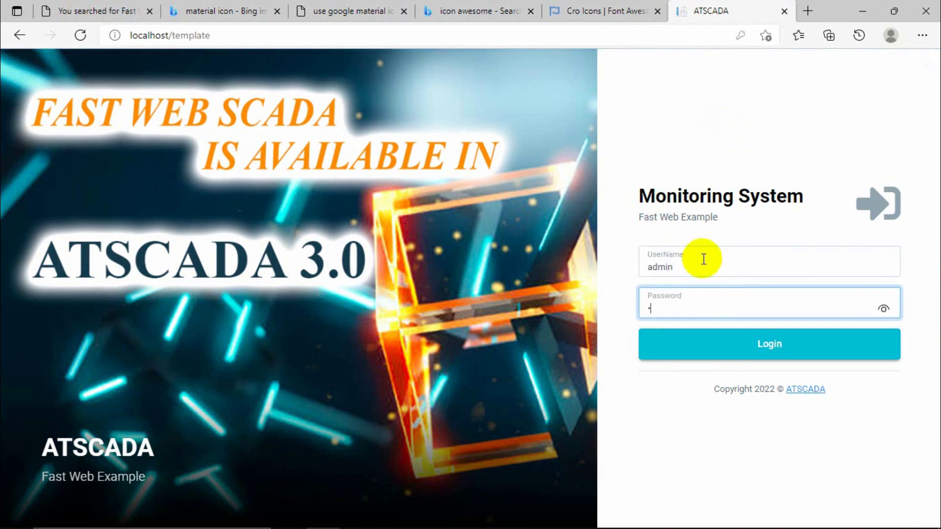
key("Tab")
key("Return")
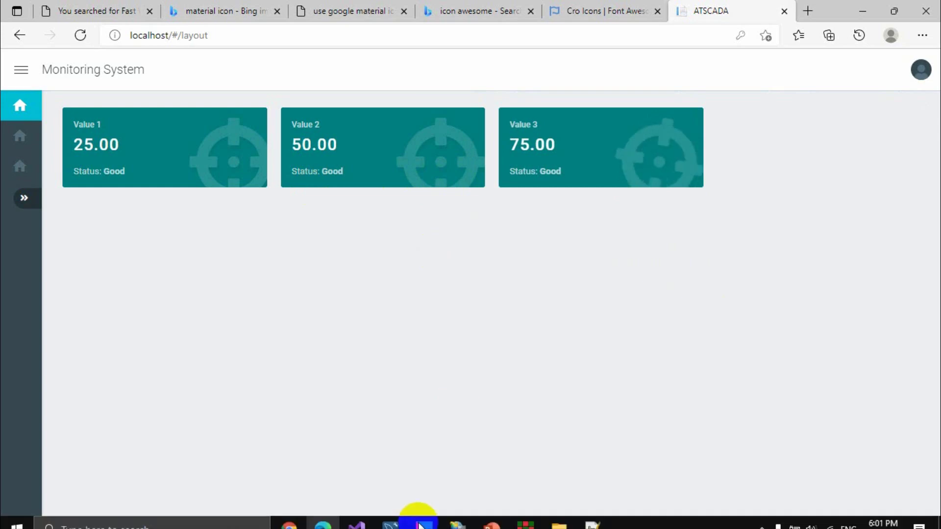
Bring Fast Web Designer over the browser and review the Value2 and Value1 card settings.
mouse_move(526, 524)
left_click(531, 485)
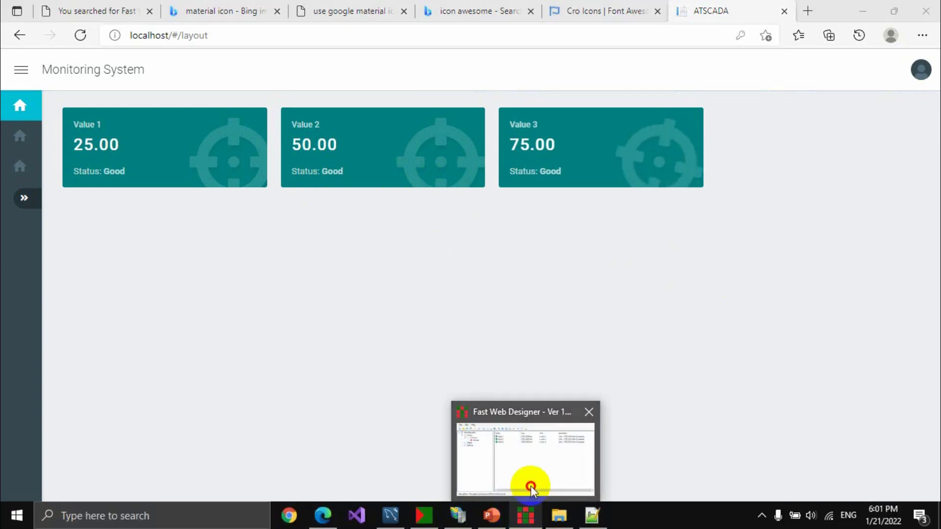
left_click_drag(540, 141, 351, 224)
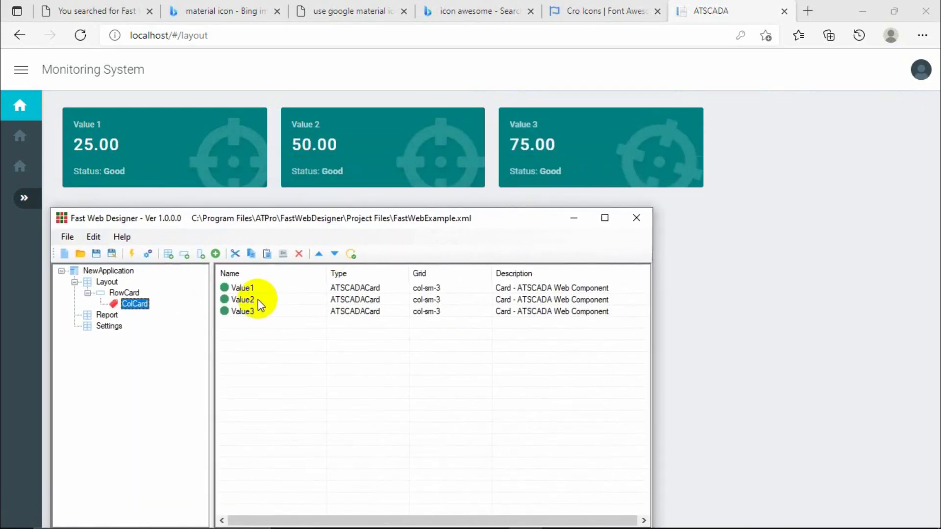
double_click(241, 299)
left_click(480, 287)
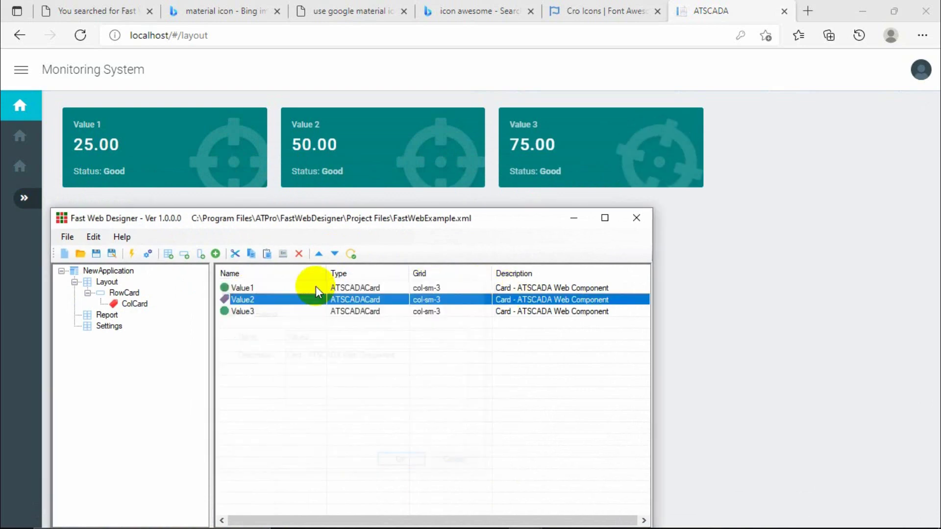
double_click(225, 287)
left_click(264, 312)
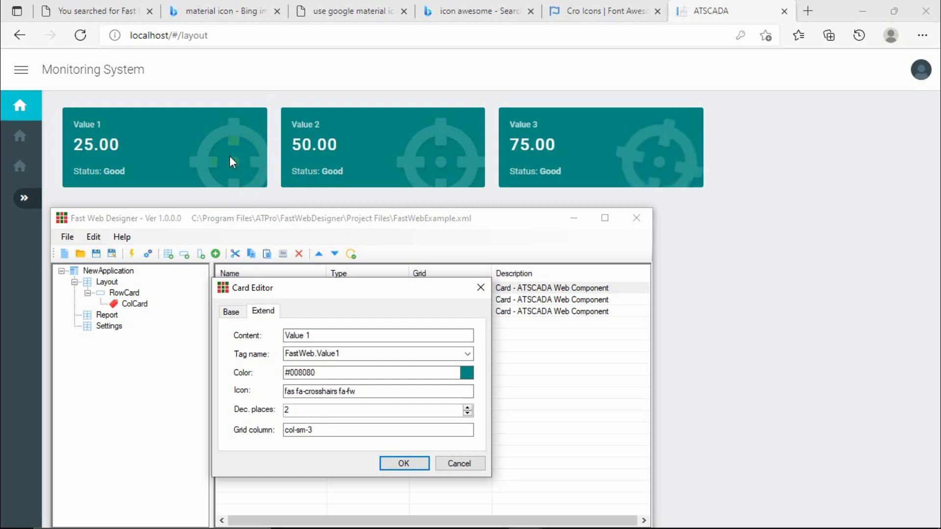
left_click(480, 288)
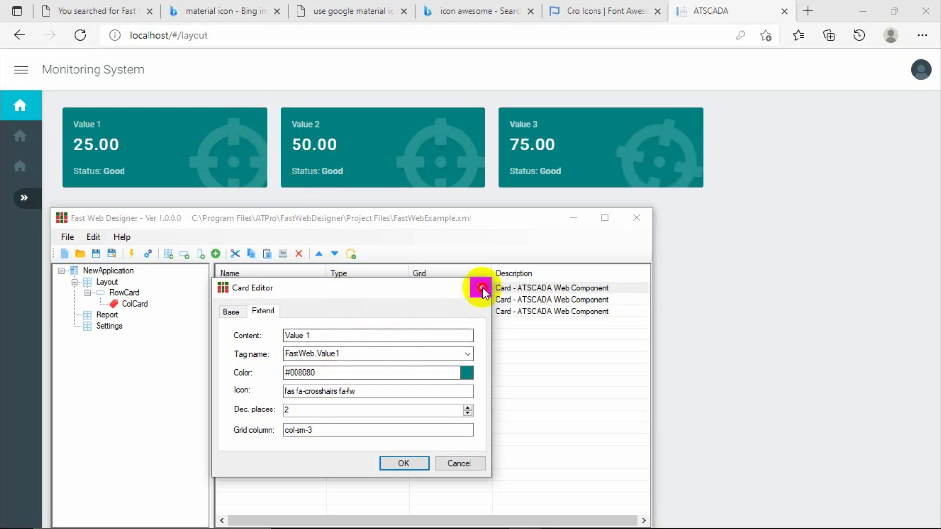
Compare icons: Value2 uses plain crosshairs, Value3 'fas fa-crosshairs fa-spin'; then minimize the designer.
double_click(246, 300)
left_click(263, 311)
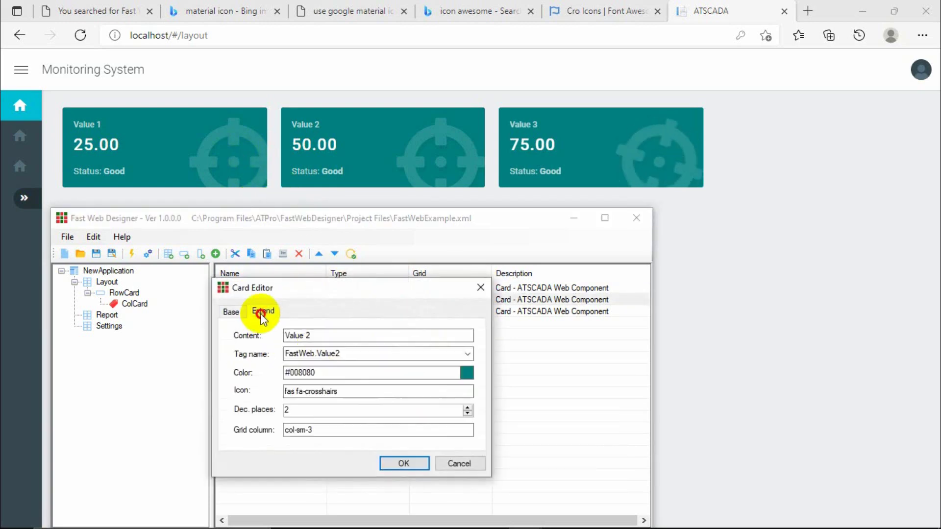
double_click(331, 391)
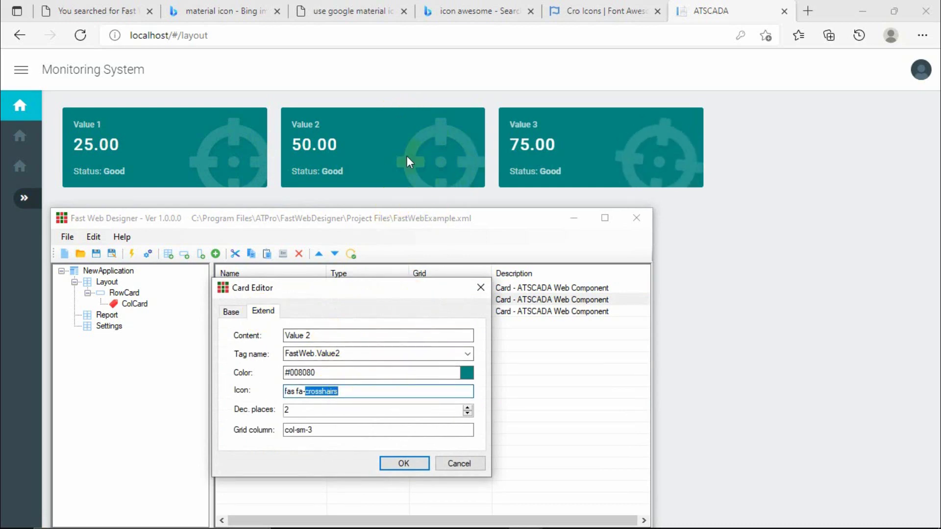
left_click(481, 288)
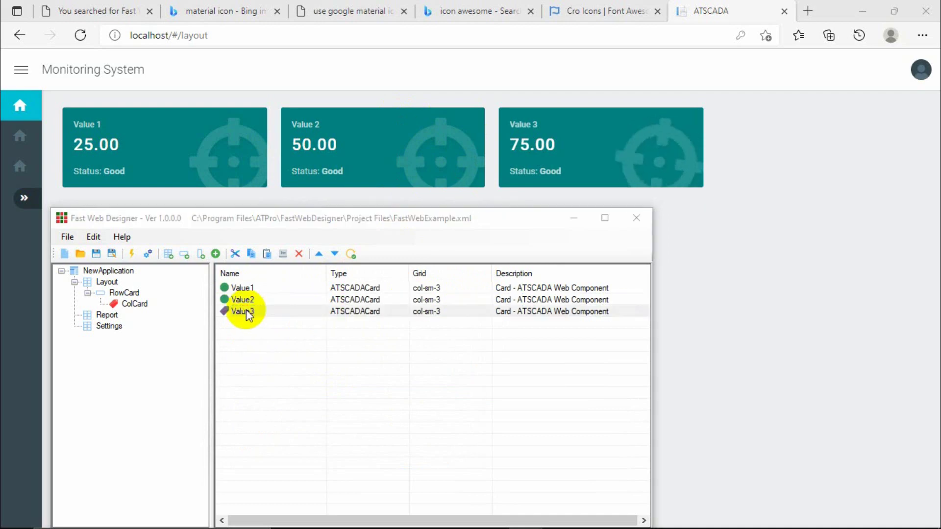
double_click(246, 310)
left_click(264, 311)
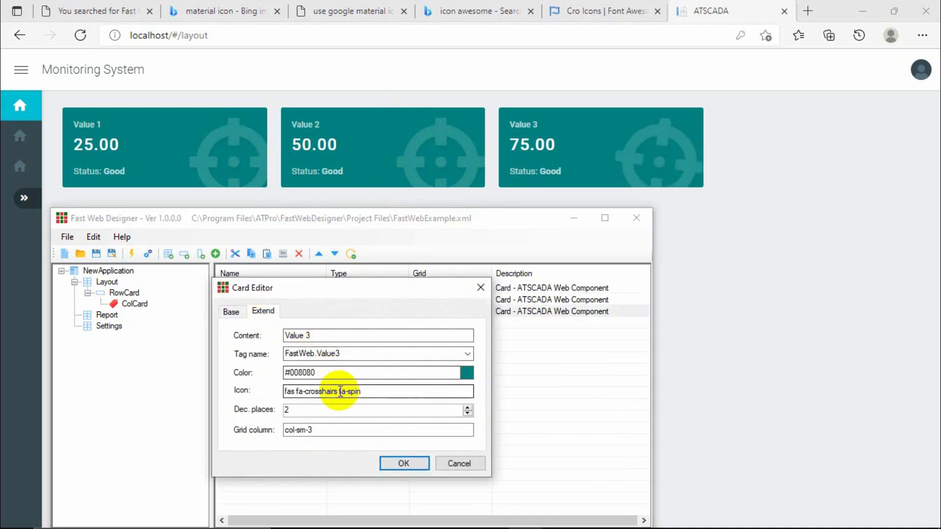
left_click_drag(340, 392, 370, 393)
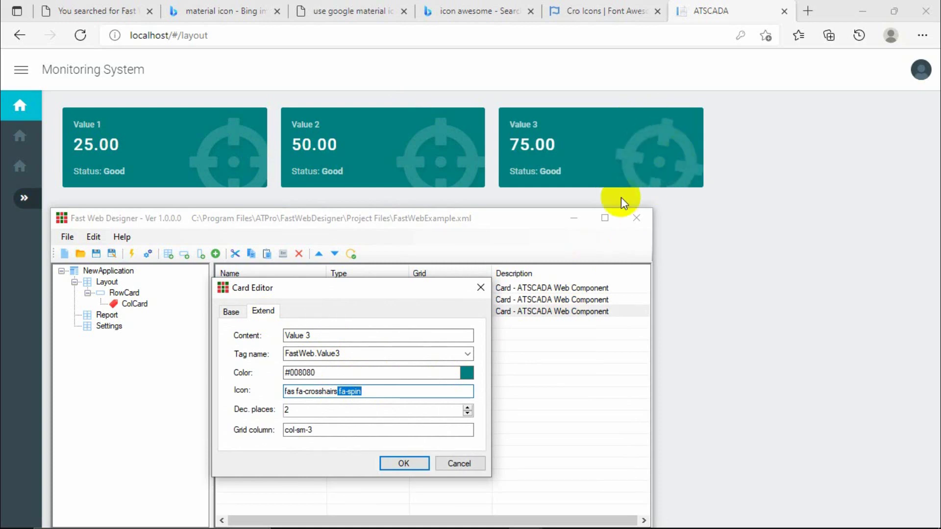
left_click(481, 288)
left_click(573, 217)
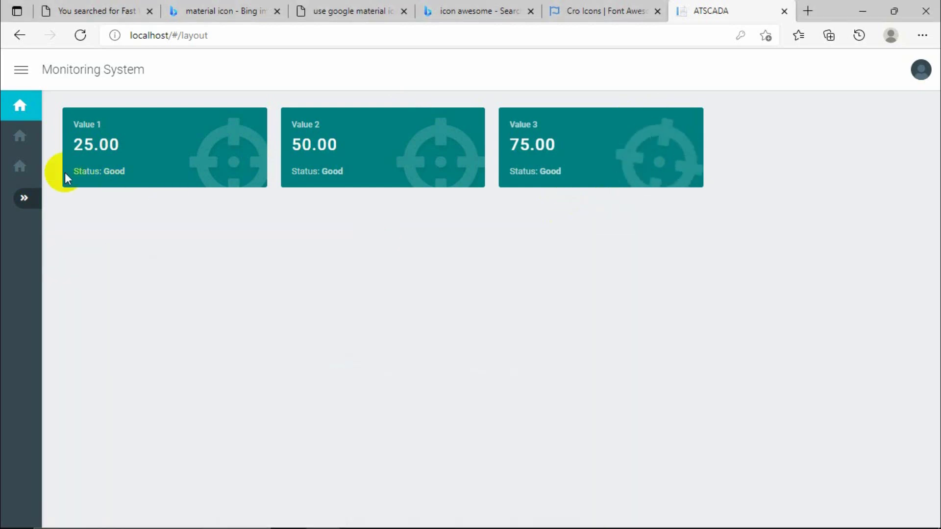
Open the Settings page, expand the sidebar, and return to the Layout page.
left_click(20, 136)
left_click(20, 165)
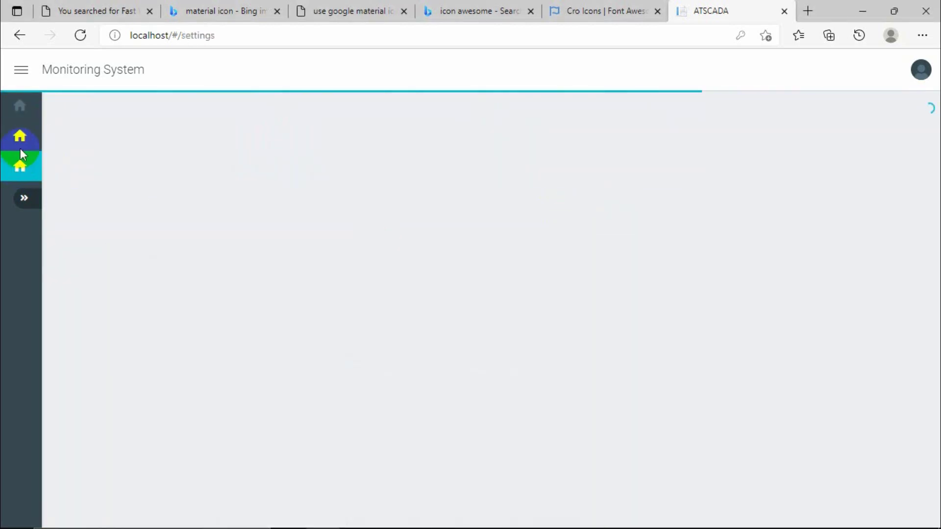
left_click(24, 198)
left_click(58, 214)
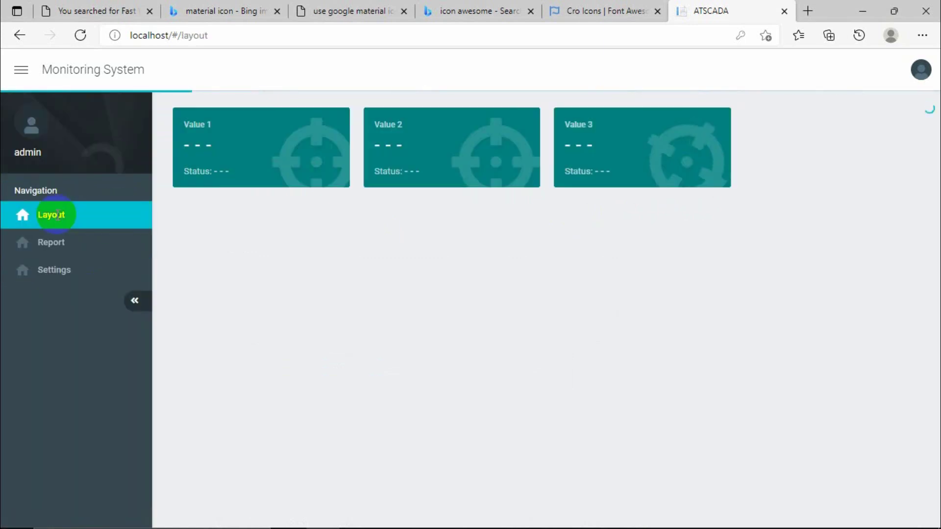
Check the page address, then bring Fast Web Designer back.
left_click_drag(182, 35, 222, 35)
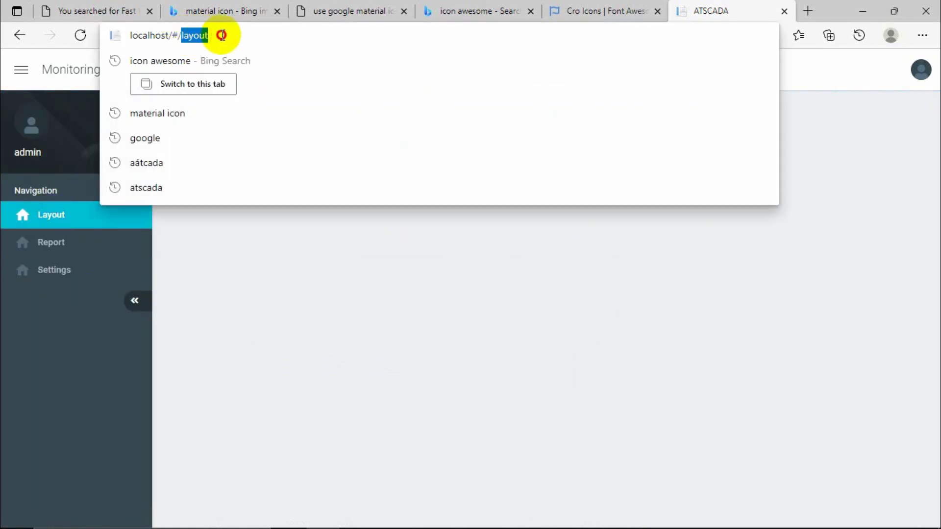
left_click(328, 351)
mouse_move(427, 514)
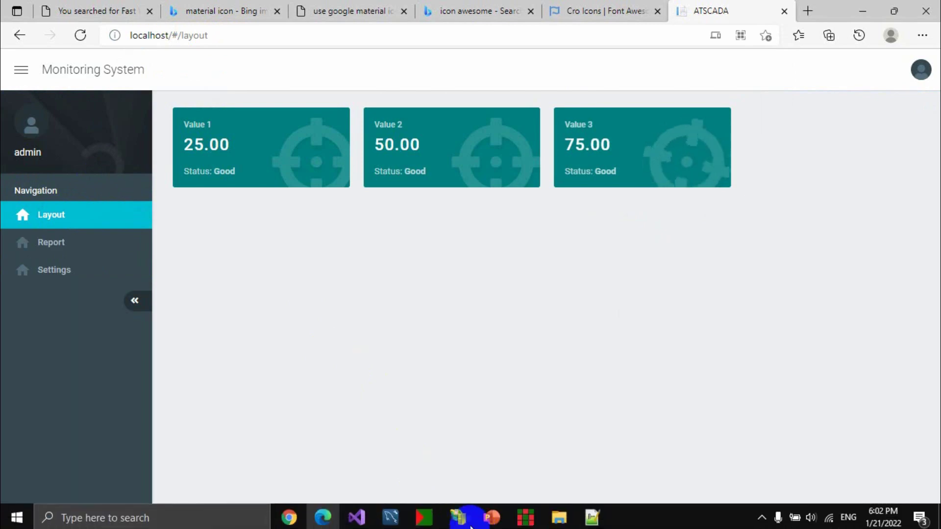
left_click(523, 518)
left_click(243, 288)
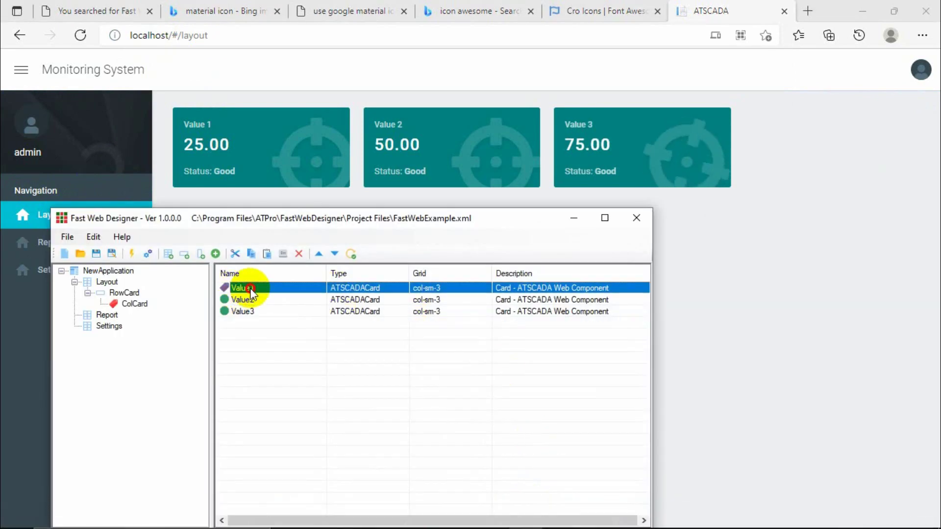
double_click(120, 282)
left_click(262, 301)
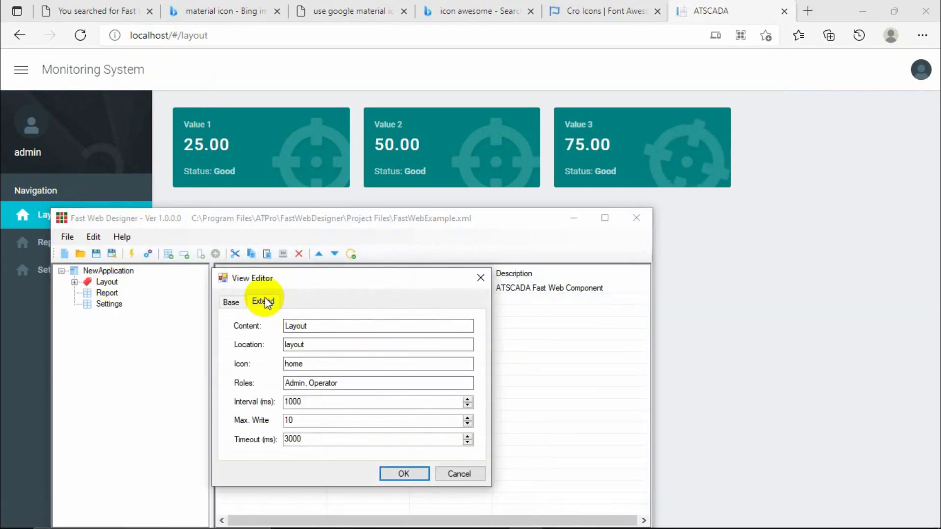
left_click(480, 278)
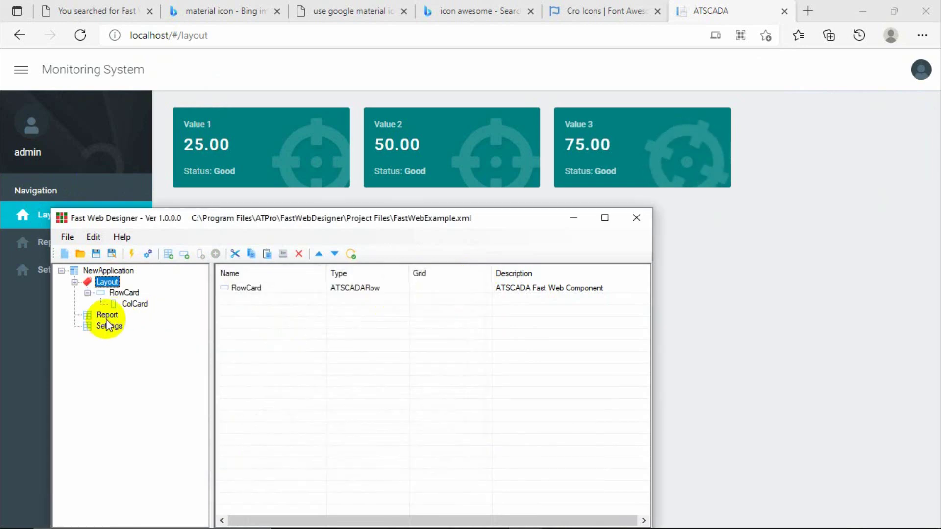
left_click(108, 315)
double_click(111, 315)
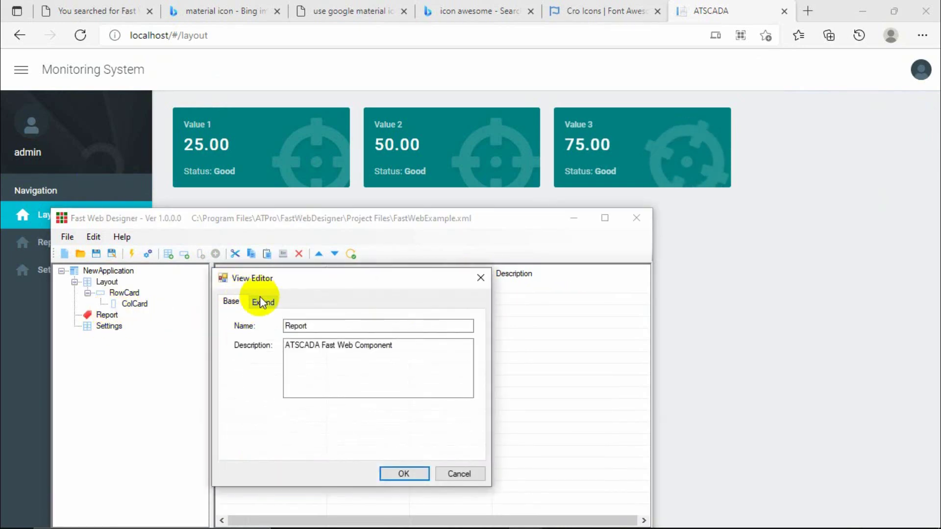
left_click(261, 300)
double_click(290, 344)
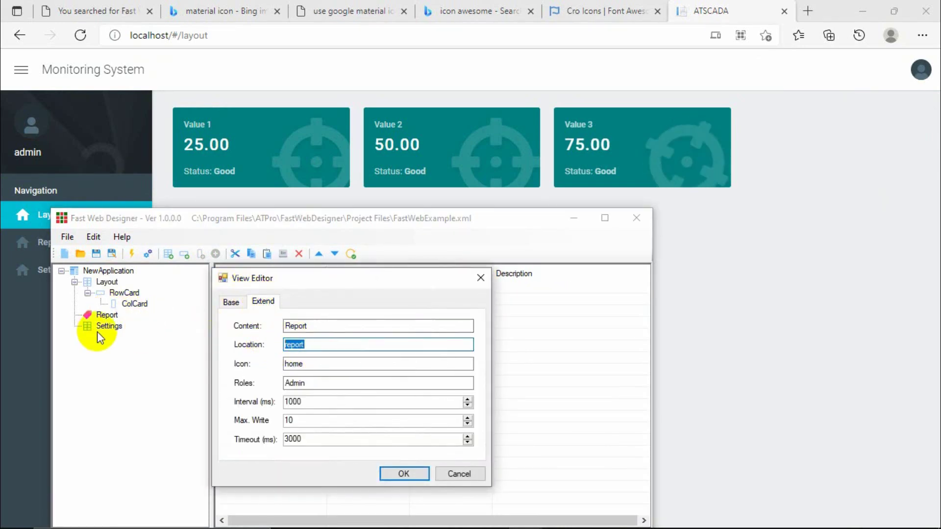
left_click(481, 278)
left_click(108, 326)
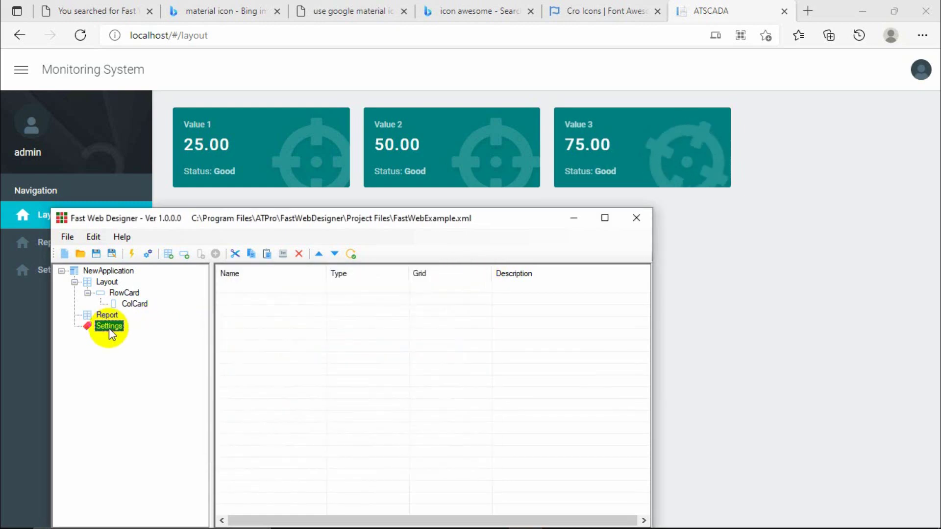
double_click(109, 326)
left_click(264, 301)
double_click(294, 345)
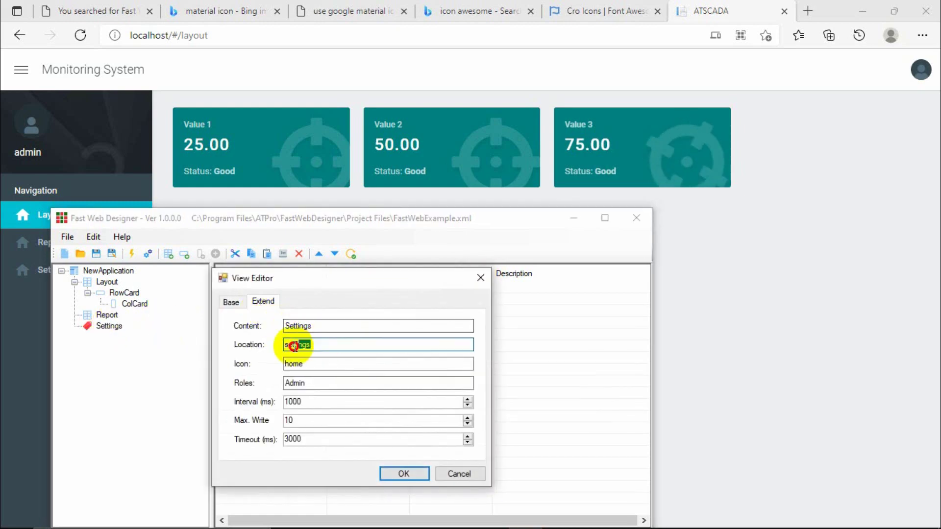
left_click(481, 278)
left_click(574, 218)
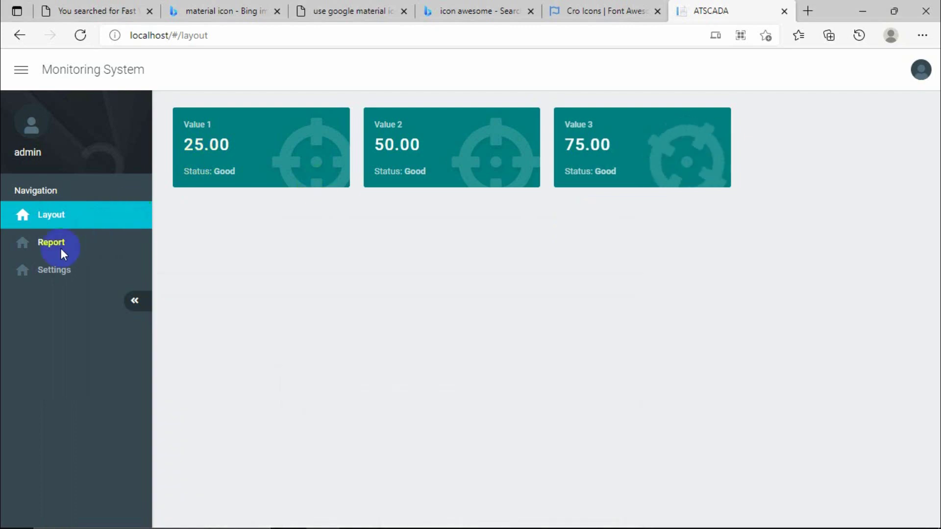
Test the Report and Settings pages and the browser's back/forward history.
left_click(61, 248)
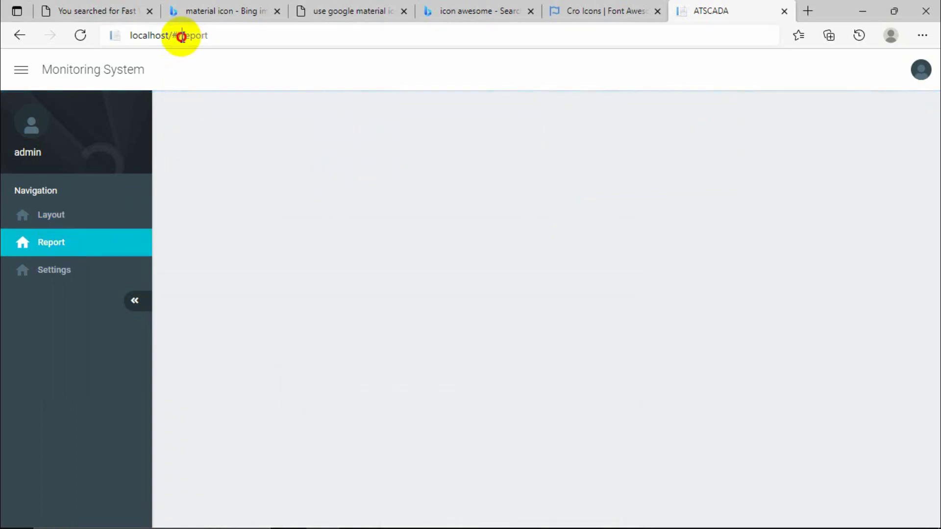
double_click(181, 37)
left_click(49, 268)
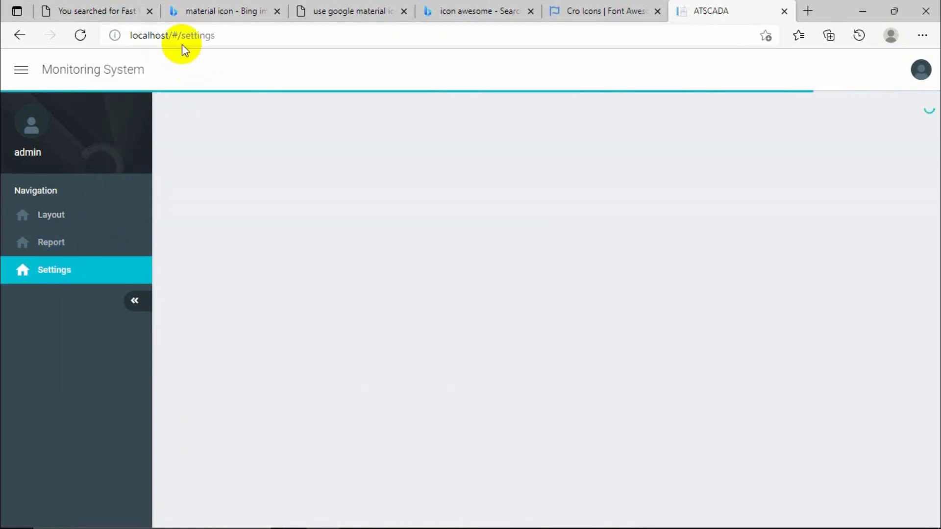
left_click(19, 37)
left_click(49, 36)
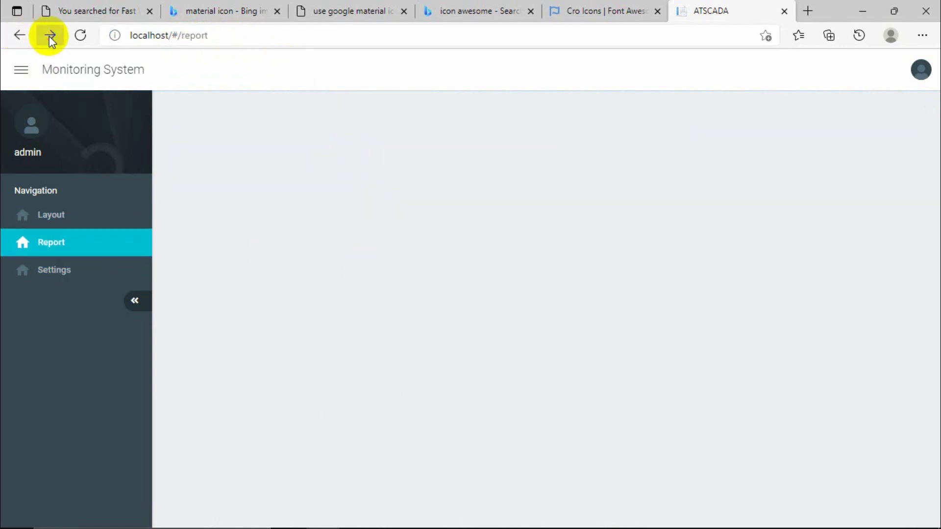
left_click(51, 37)
left_click(19, 38)
left_click(19, 38)
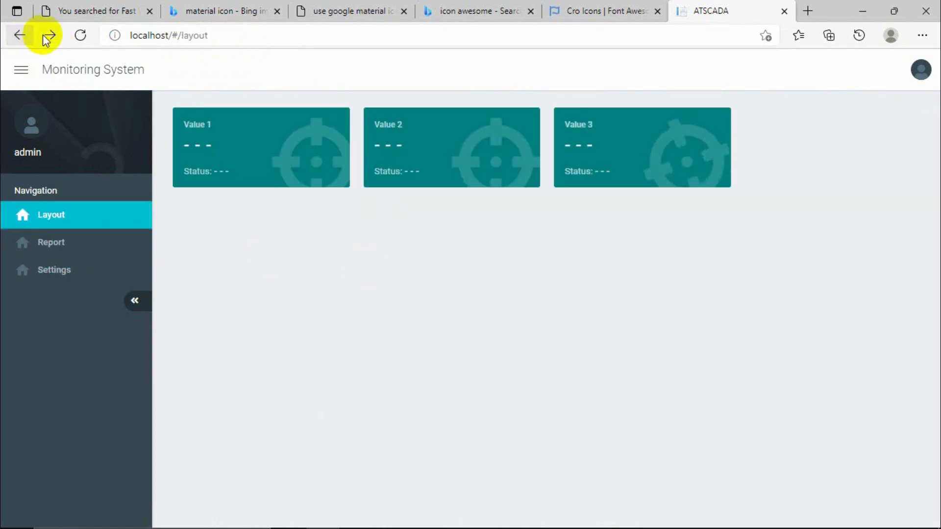
left_click(50, 37)
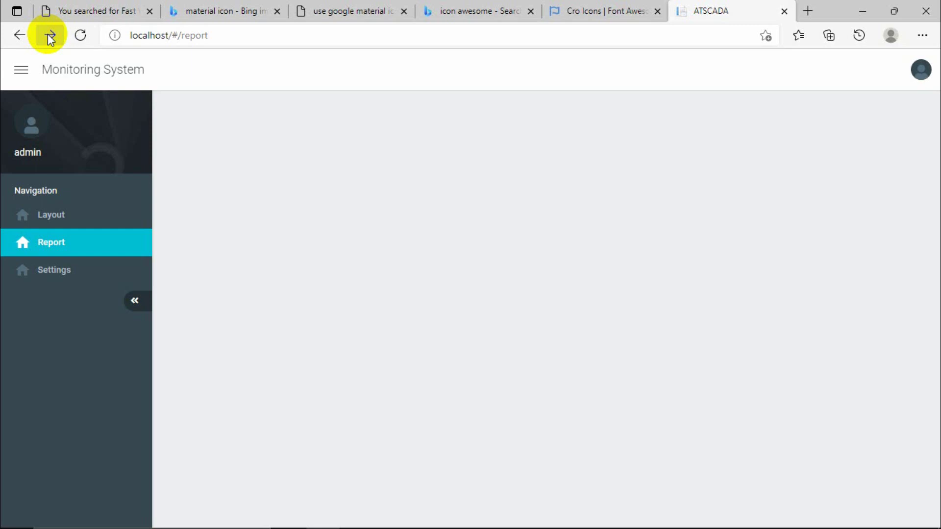
Cycle repeatedly through the Layout, Report and Settings pages from the sidebar.
left_click(49, 215)
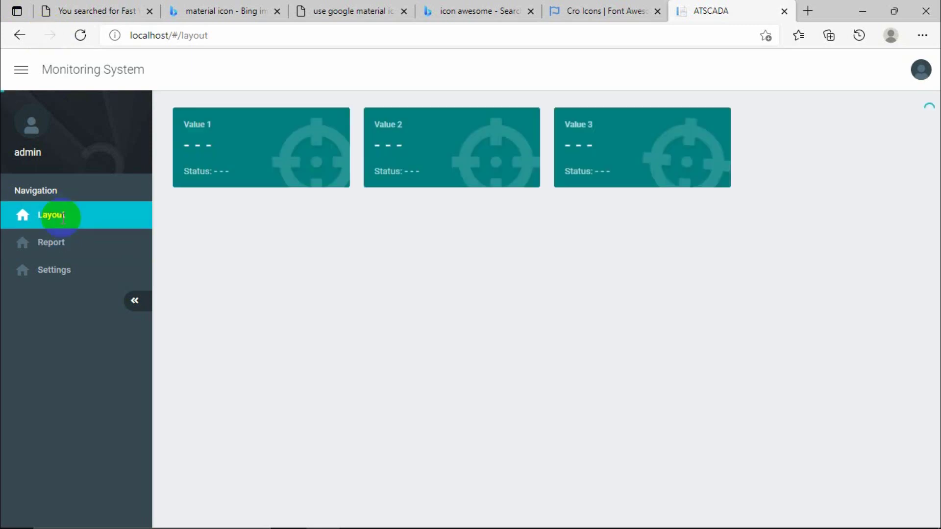
left_click(55, 268)
left_click(57, 235)
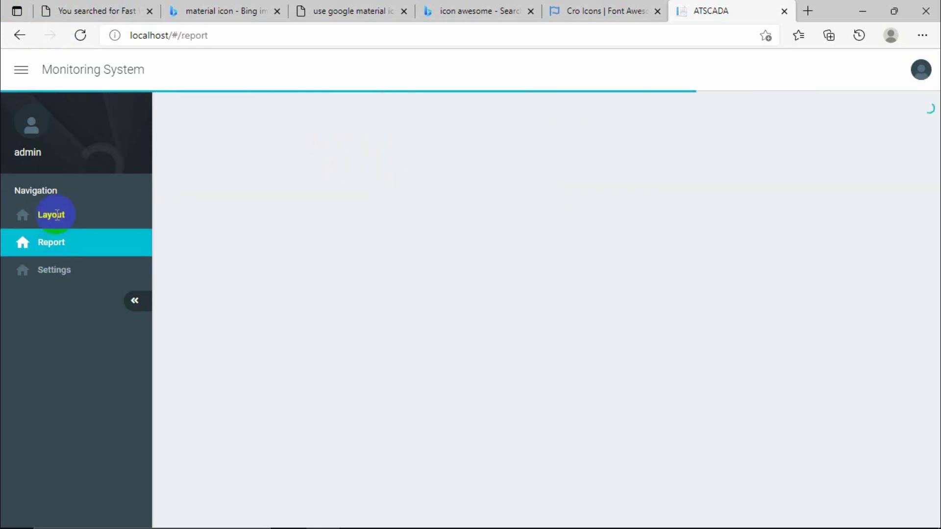
left_click(50, 214)
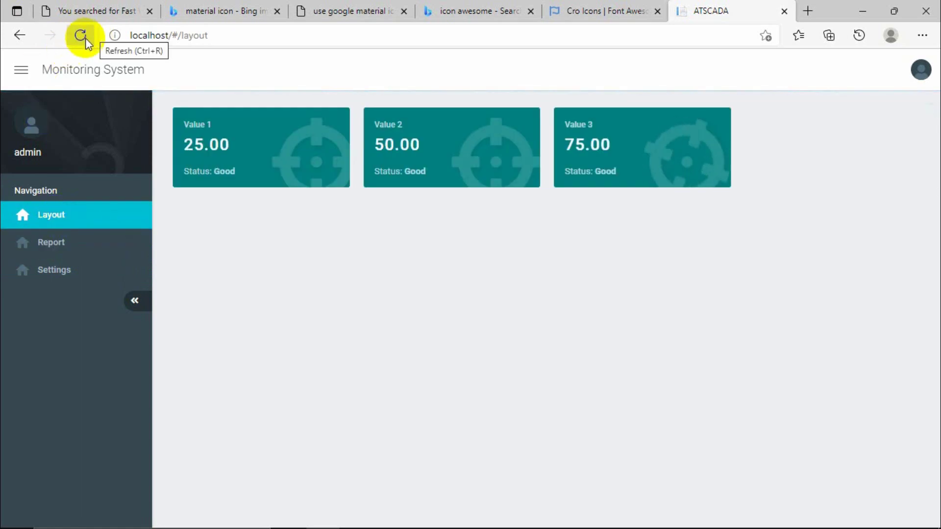
left_click(54, 243)
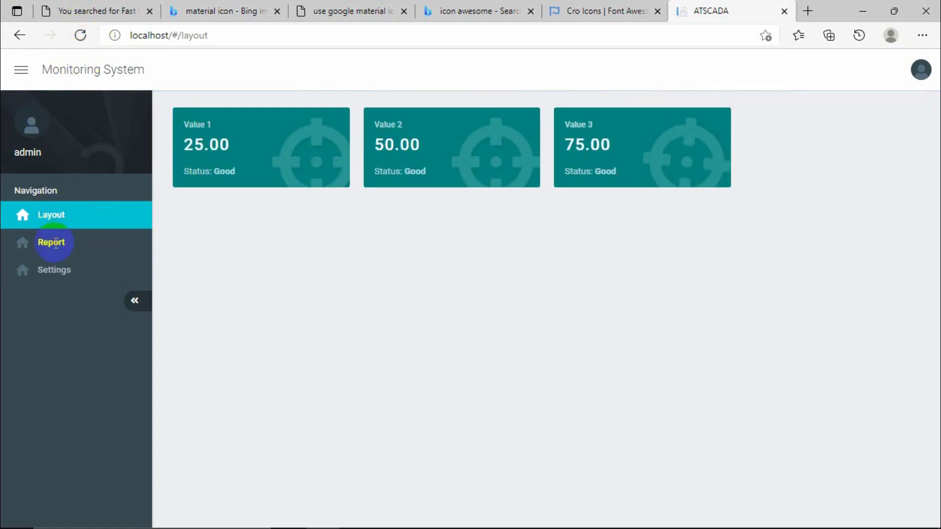
left_click(57, 270)
left_click(50, 242)
left_click(51, 212)
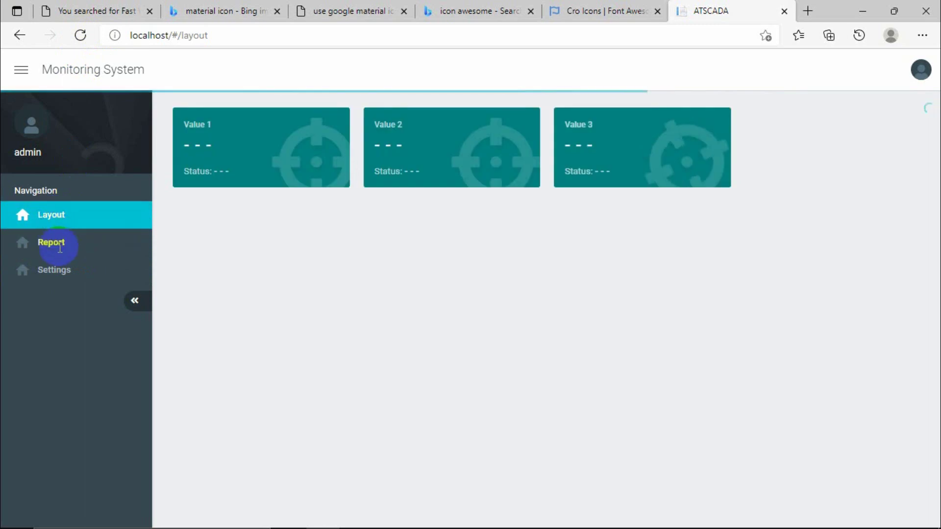
left_click(51, 243)
left_click(58, 269)
left_click(53, 241)
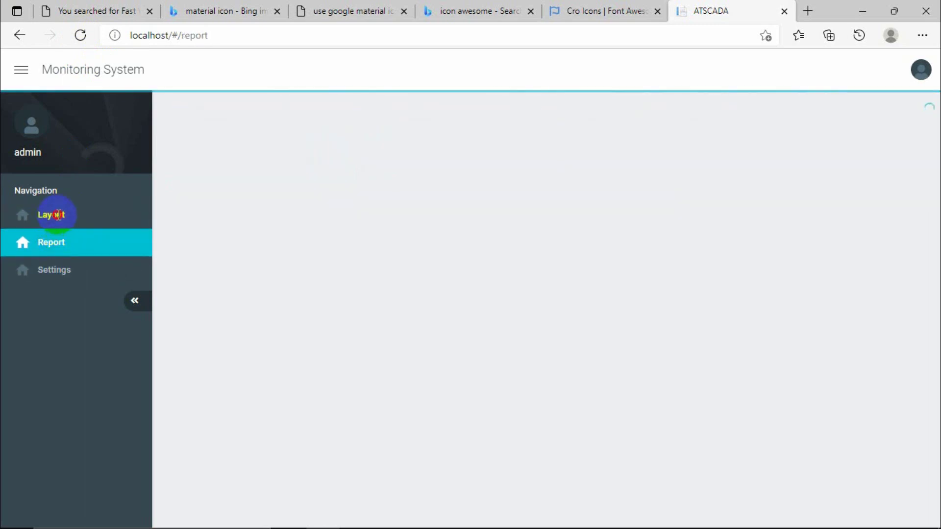
left_click(58, 215)
left_click(57, 242)
left_click(50, 269)
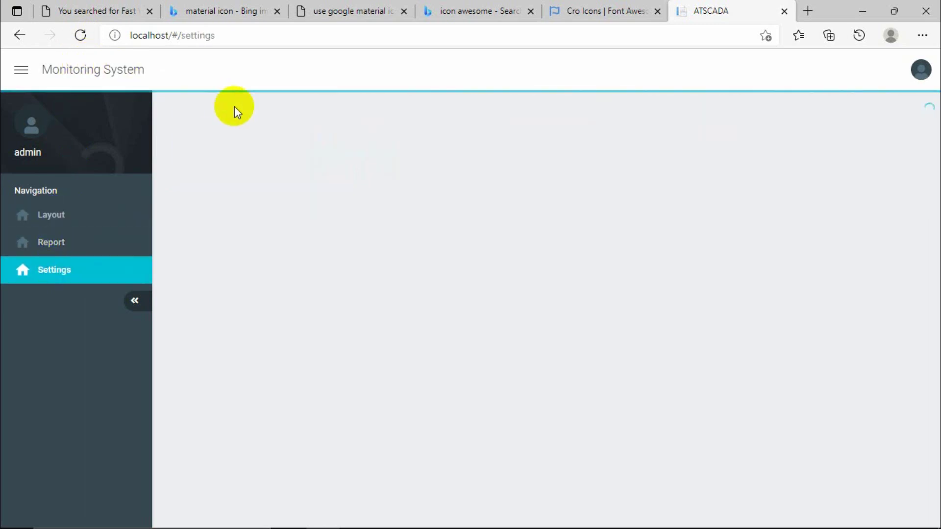
Reload the dashboard, cycle the pages again, and finish on the Layout value cards.
left_click(80, 36)
left_click(59, 242)
left_click(61, 278)
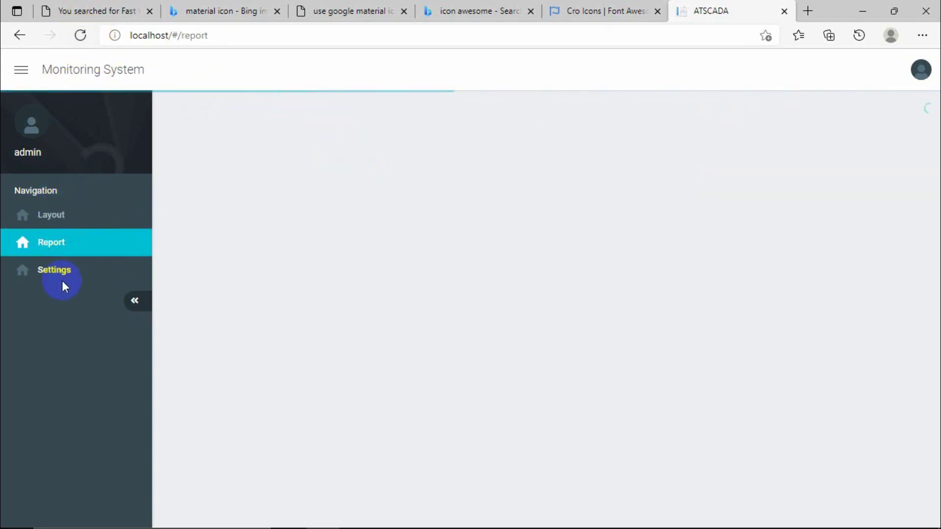
left_click(62, 251)
left_click(56, 221)
left_click(56, 253)
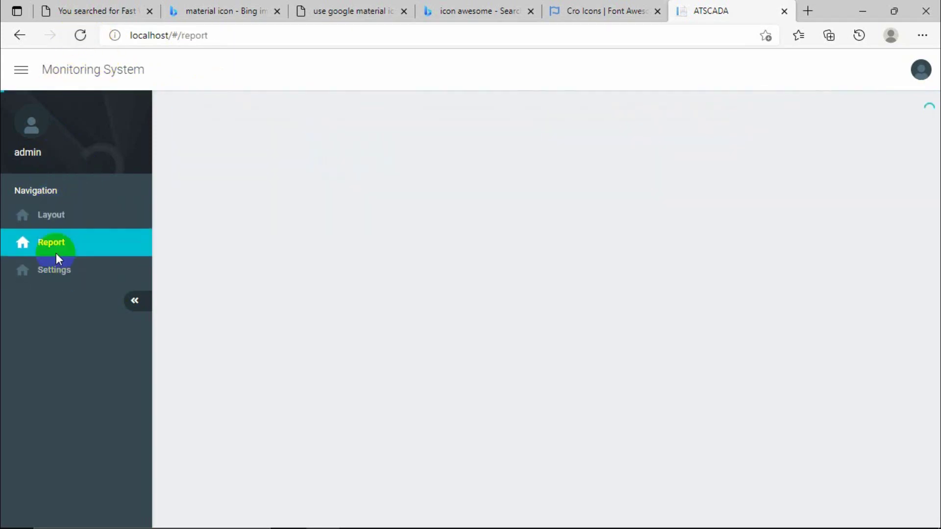
left_click(56, 267)
left_click(58, 234)
left_click(55, 216)
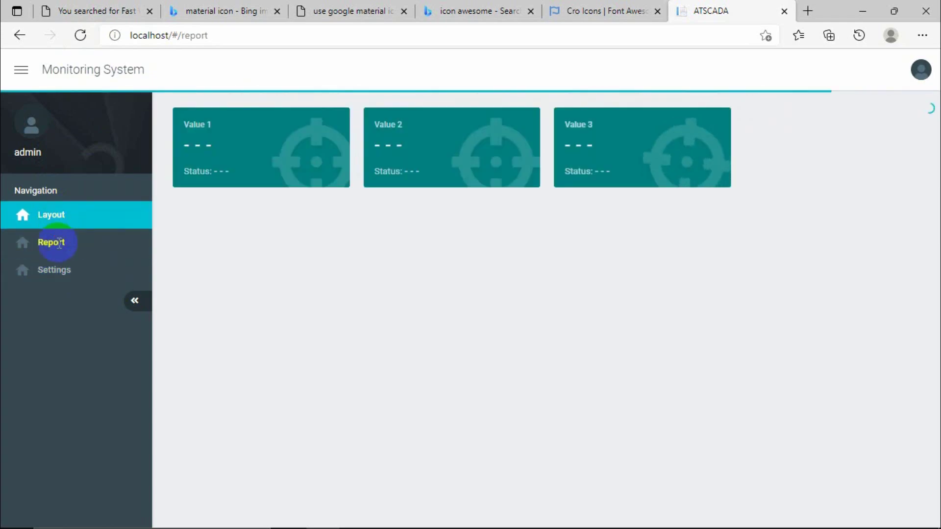
left_click(57, 243)
left_click(55, 270)
left_click(60, 220)
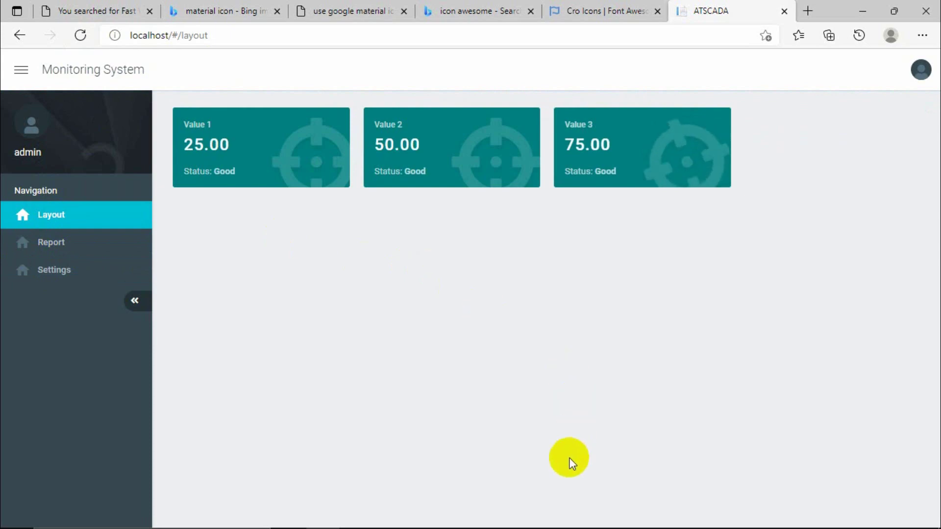
left_click(921, 70)
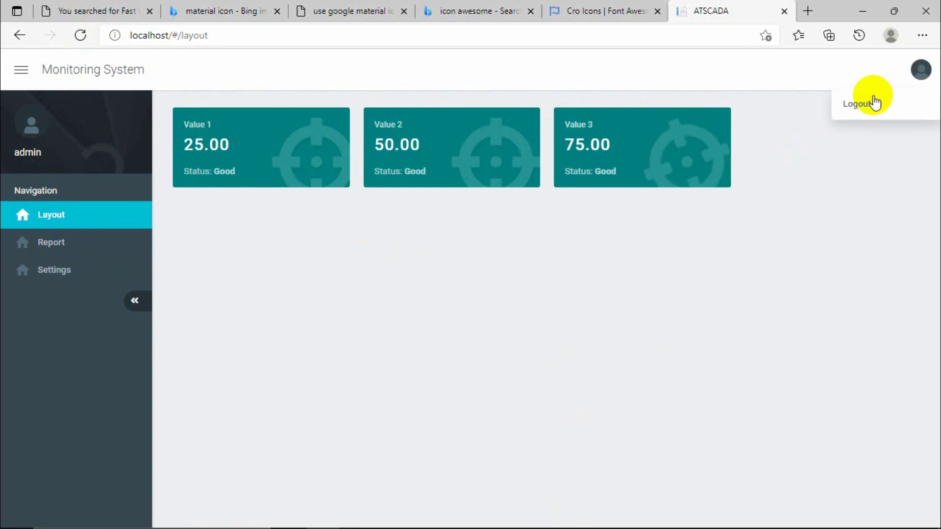
Sign out of admin, log in as operator, dismiss the save-password prompt and expand the sidebar.
left_click(873, 101)
left_click(678, 257)
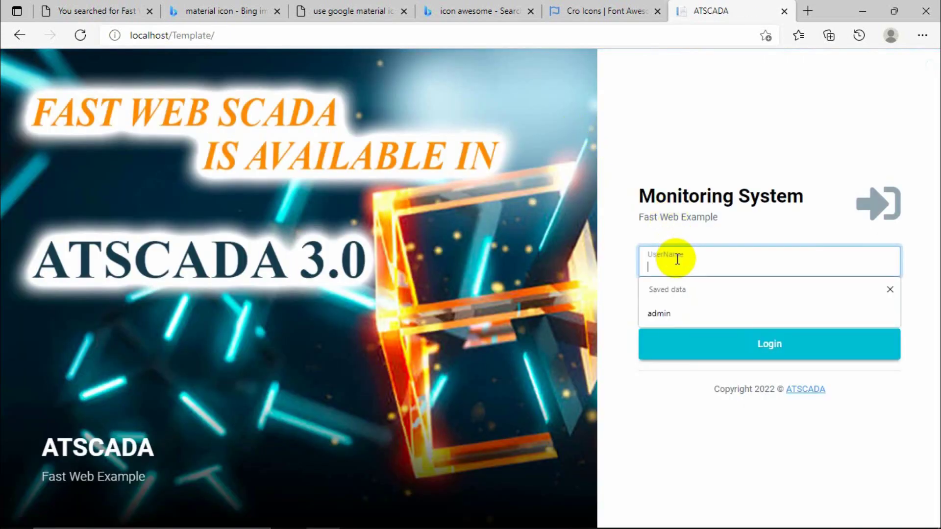
type("operator")
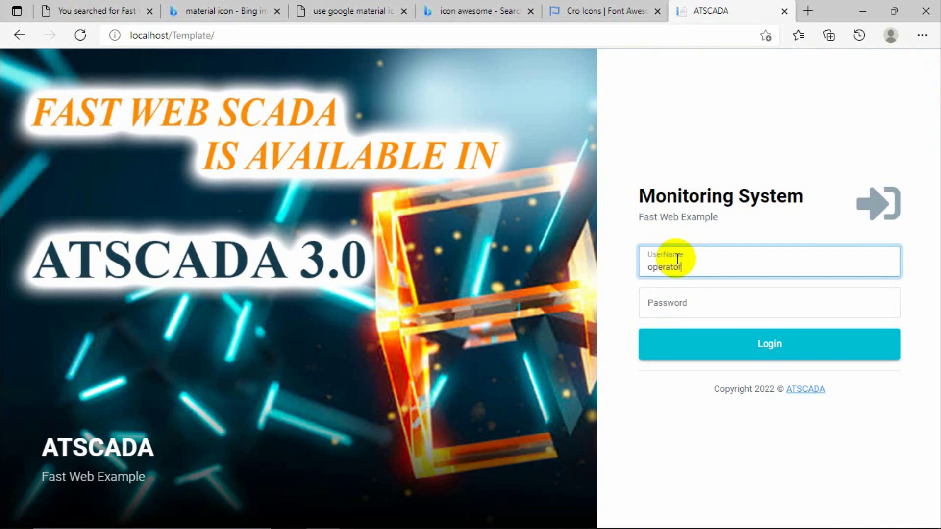
left_click(675, 301)
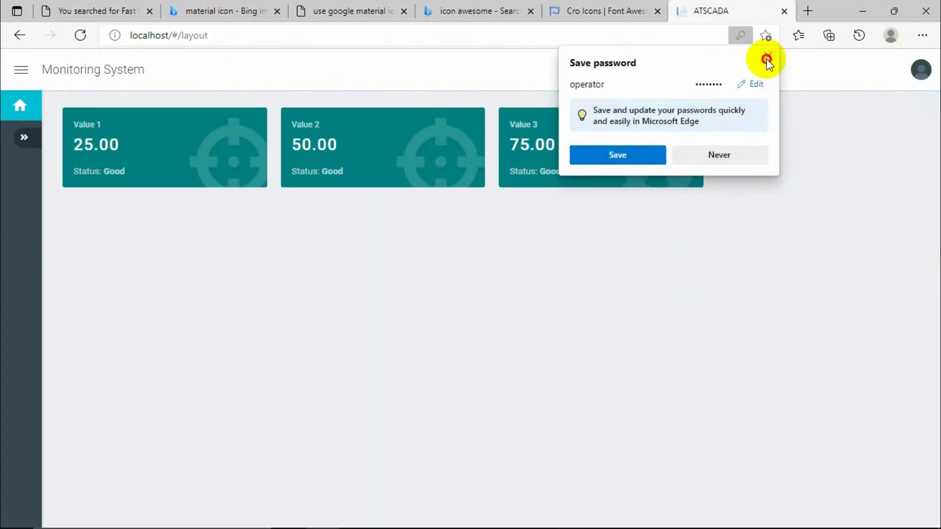
left_click(767, 59)
left_click(25, 138)
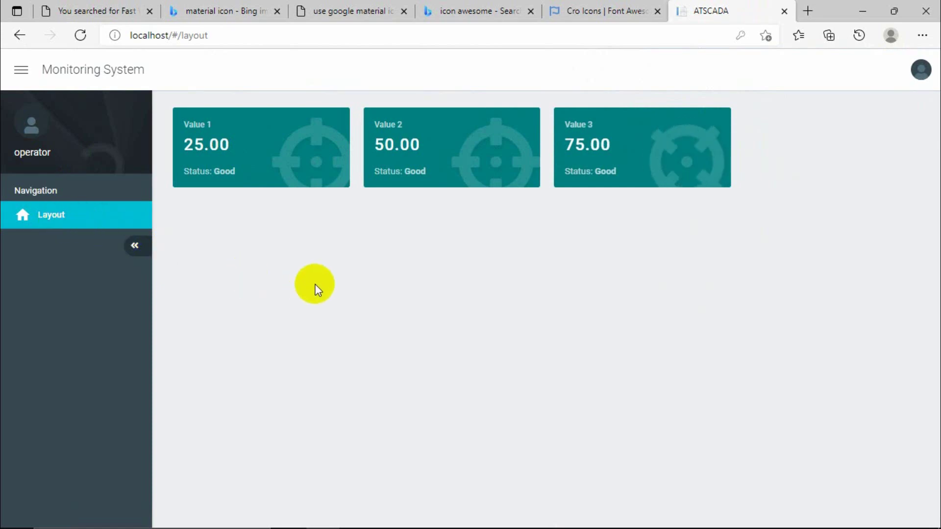
left_click(523, 513)
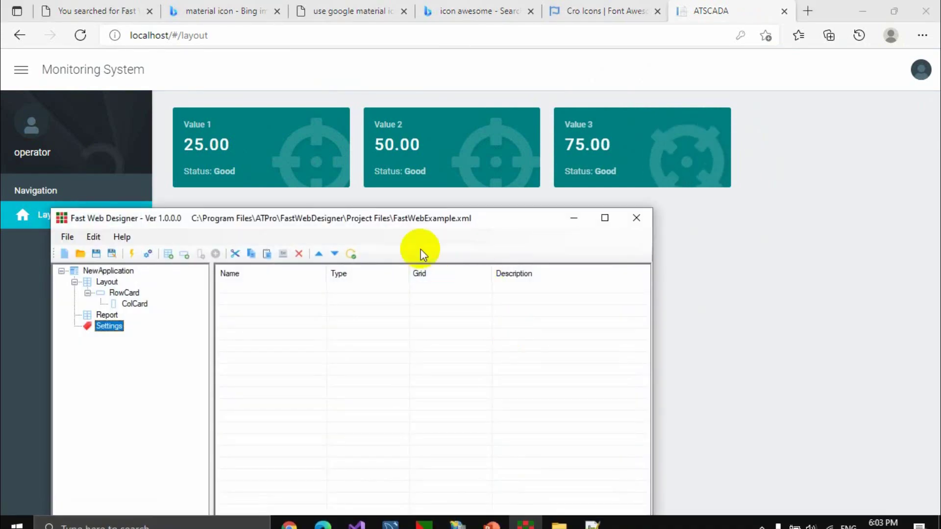
Confirm the Layout view's Roles allow Admin and Operator.
left_click_drag(414, 225, 525, 183)
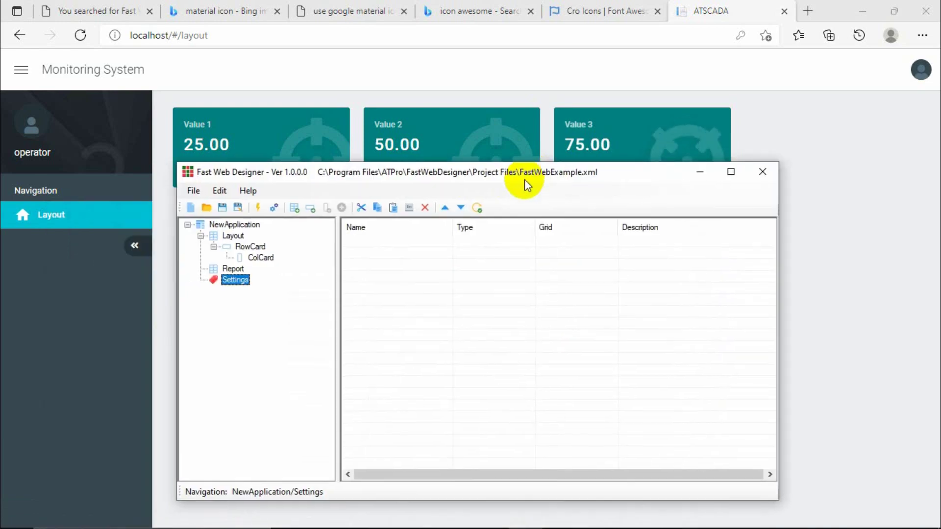
left_click(201, 236)
left_click(229, 237)
left_click(233, 245)
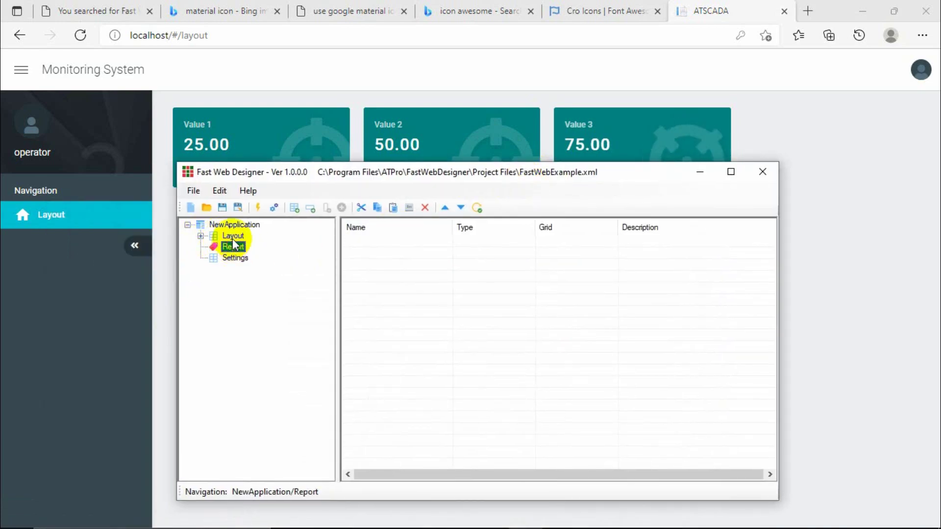
double_click(233, 236)
left_click(389, 256)
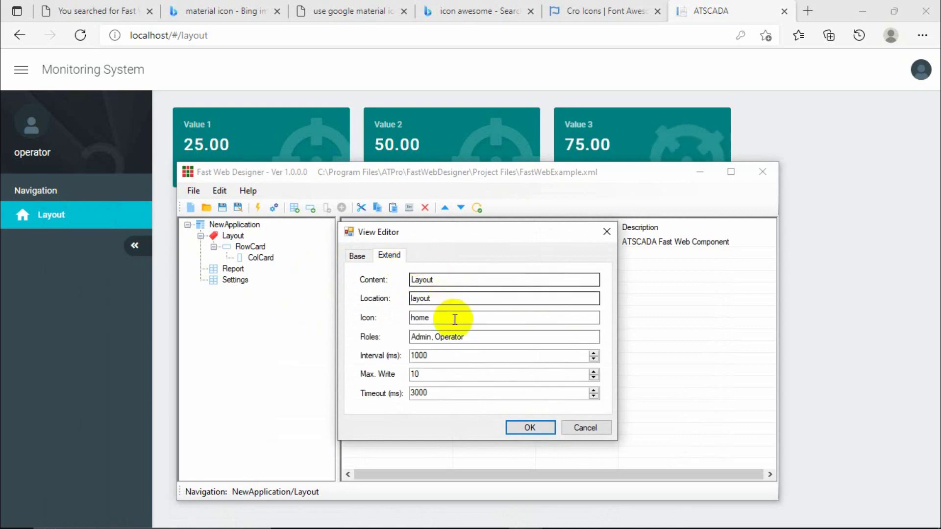
left_click_drag(483, 336, 413, 336)
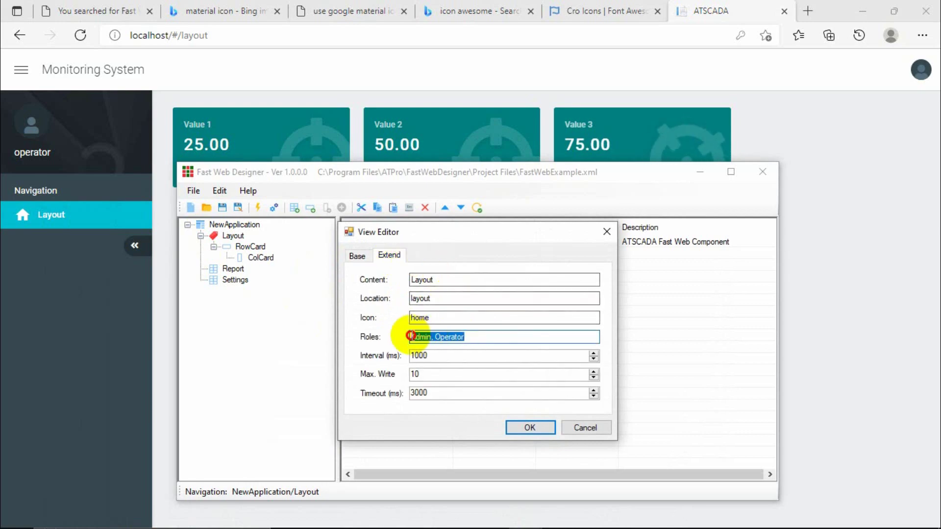
left_click(610, 232)
Confirm the Report and Settings views' Roles allow only Admin.
double_click(234, 269)
left_click(389, 256)
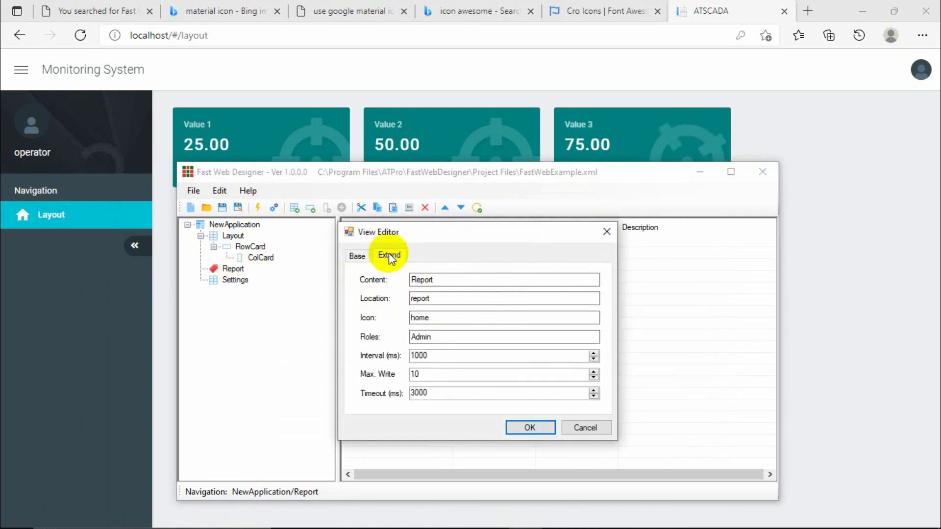
left_click_drag(464, 336, 412, 337)
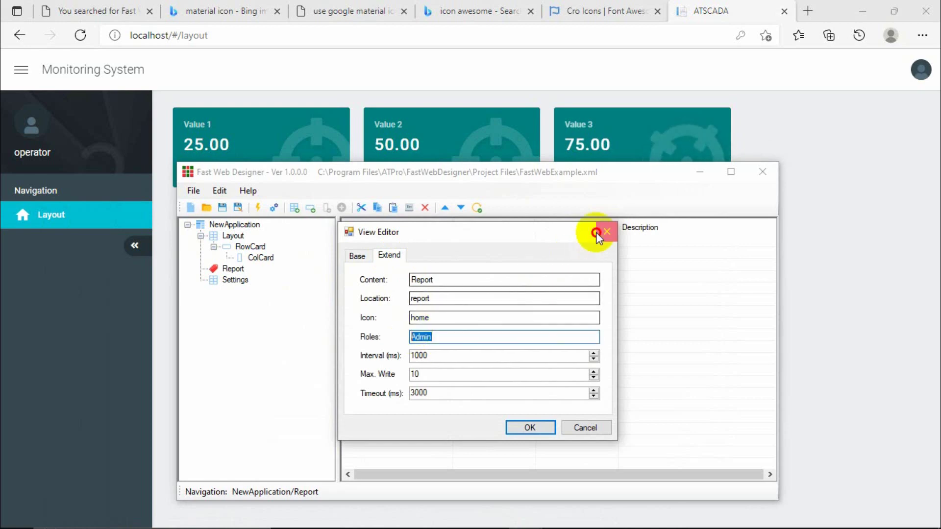
left_click(597, 233)
double_click(233, 282)
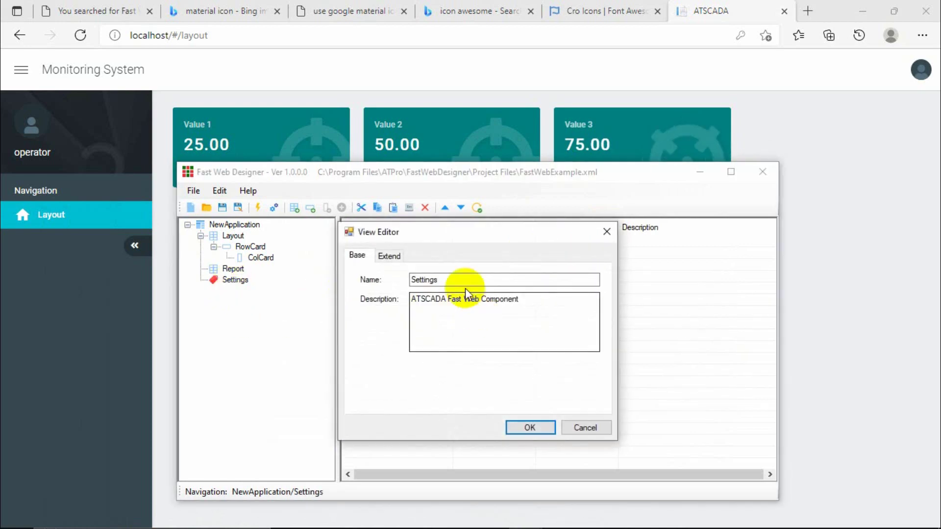
left_click(398, 257)
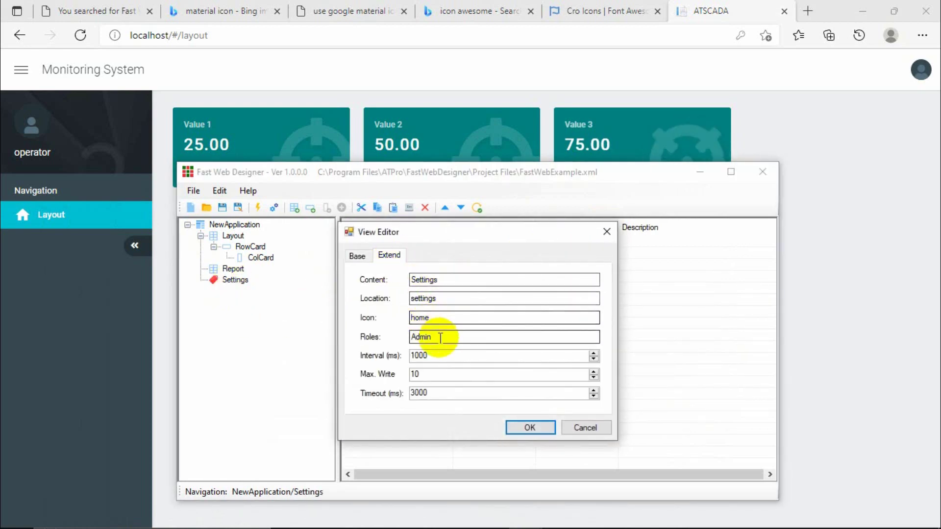
left_click_drag(500, 337, 410, 337)
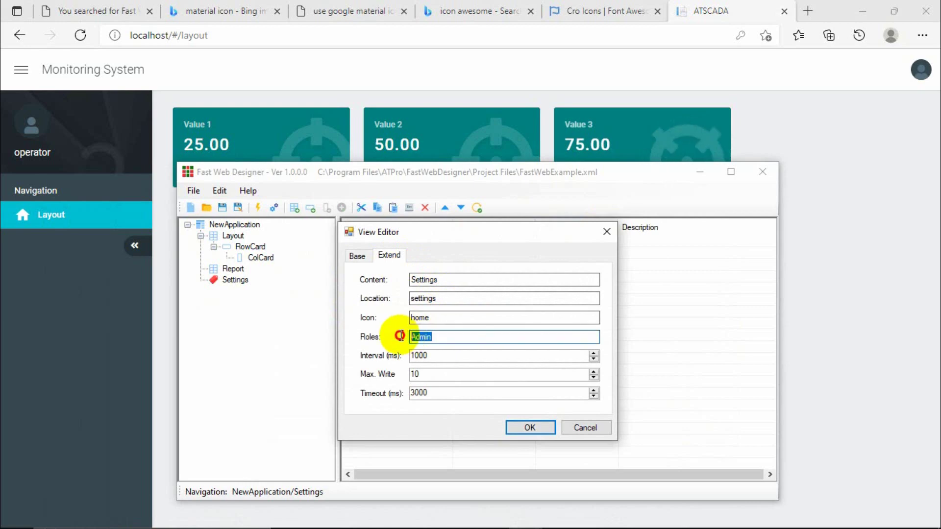
left_click(607, 232)
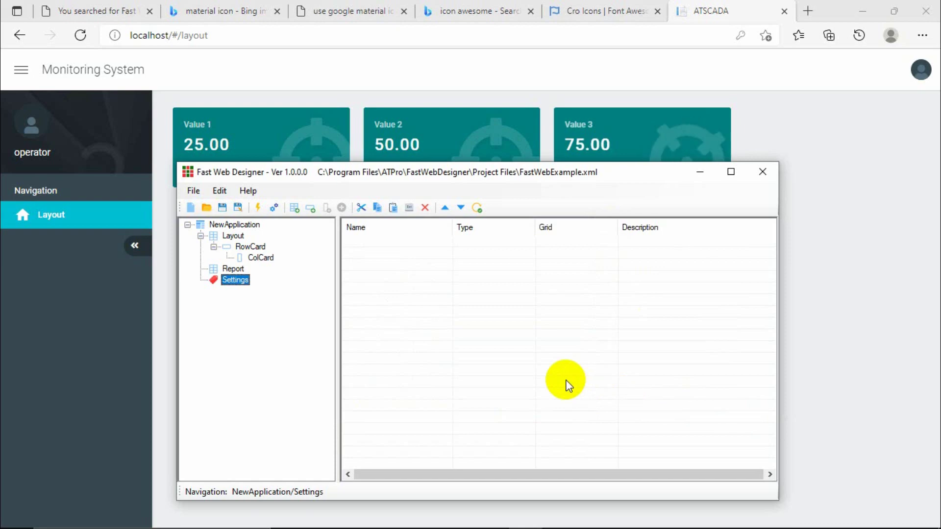
Minimize the designer and sign out of the operator session.
left_click(697, 177)
left_click(912, 69)
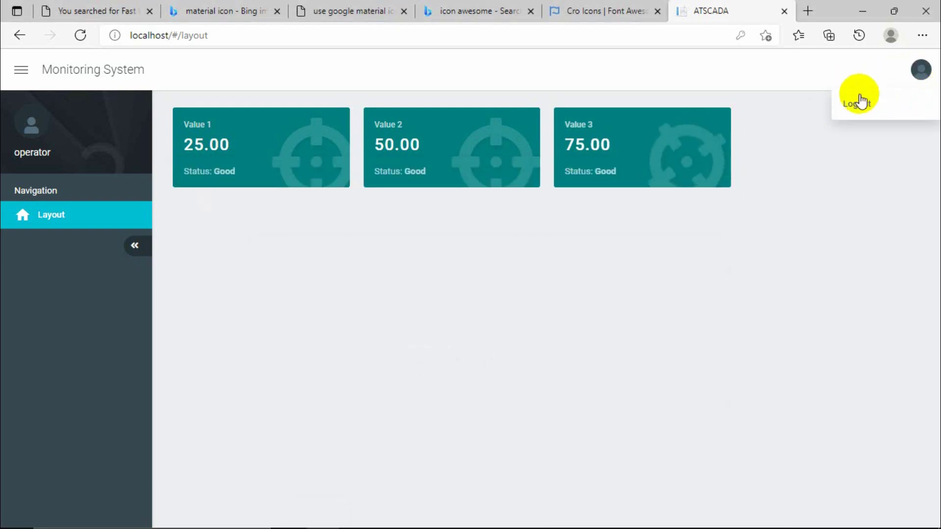
left_click(859, 98)
left_click(721, 254)
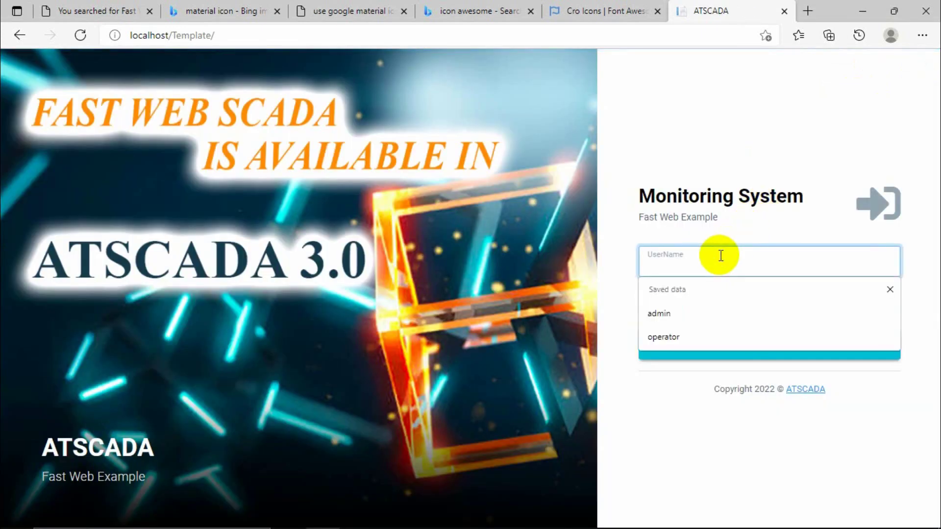
type("1111")
key("Tab")
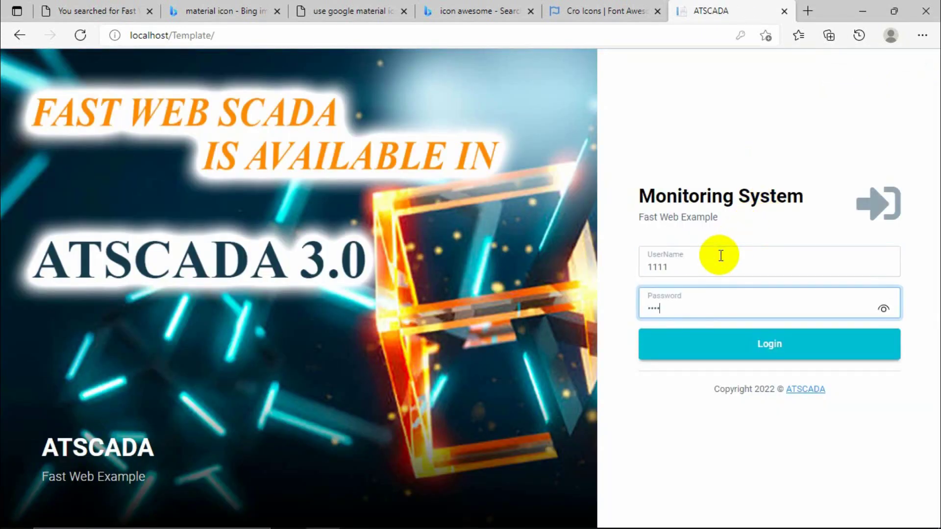
type("1111")
key("Return")
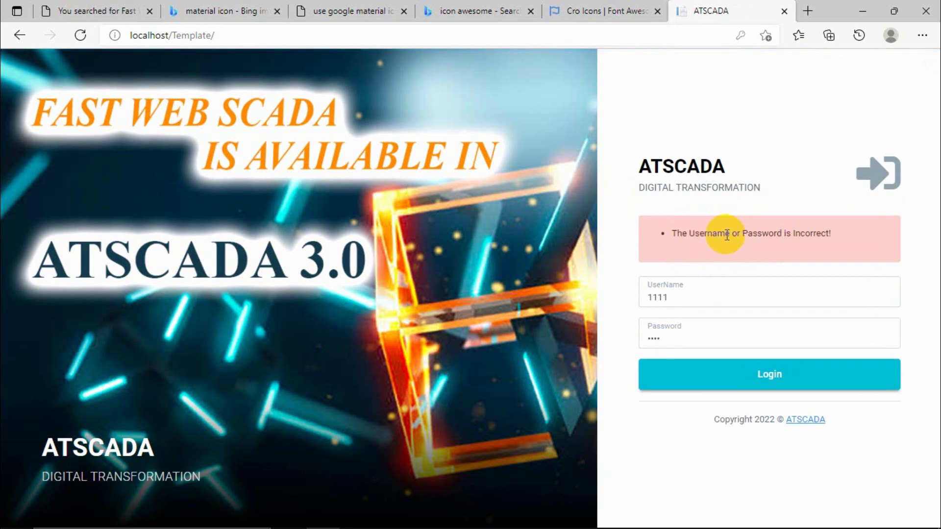
double_click(677, 298)
type("a")
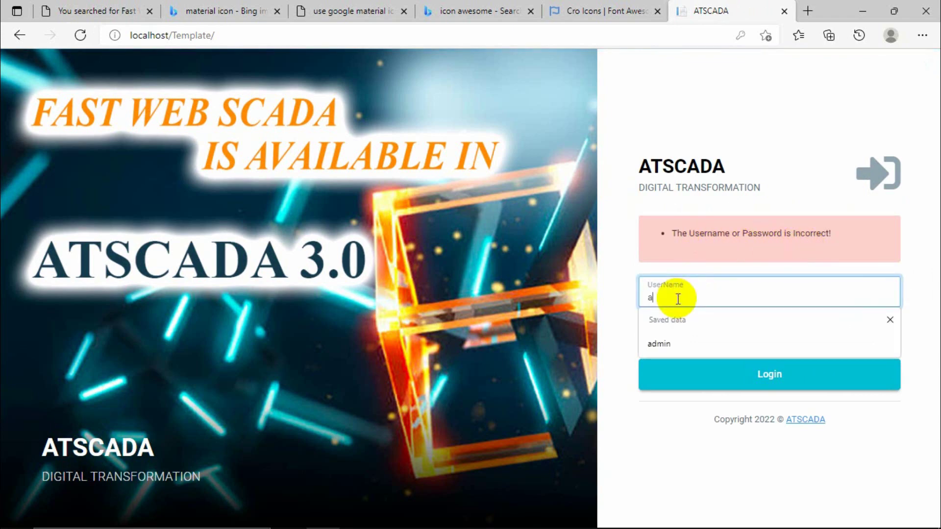
type("dmin")
key("Tab")
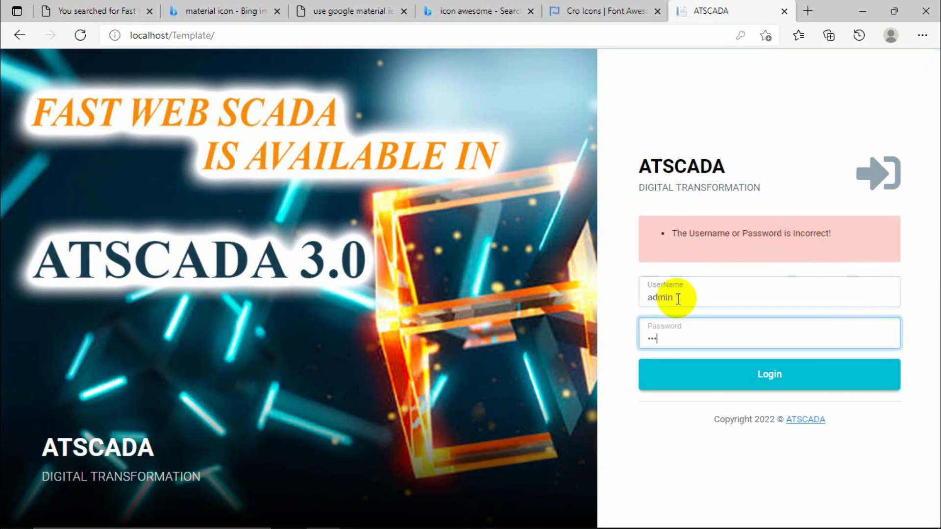
key("Return")
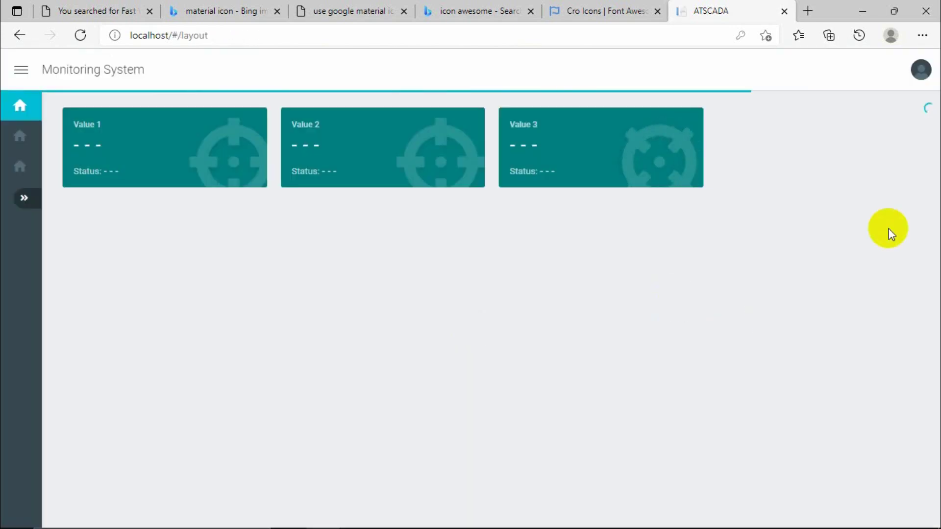
left_click(919, 72)
left_click(860, 107)
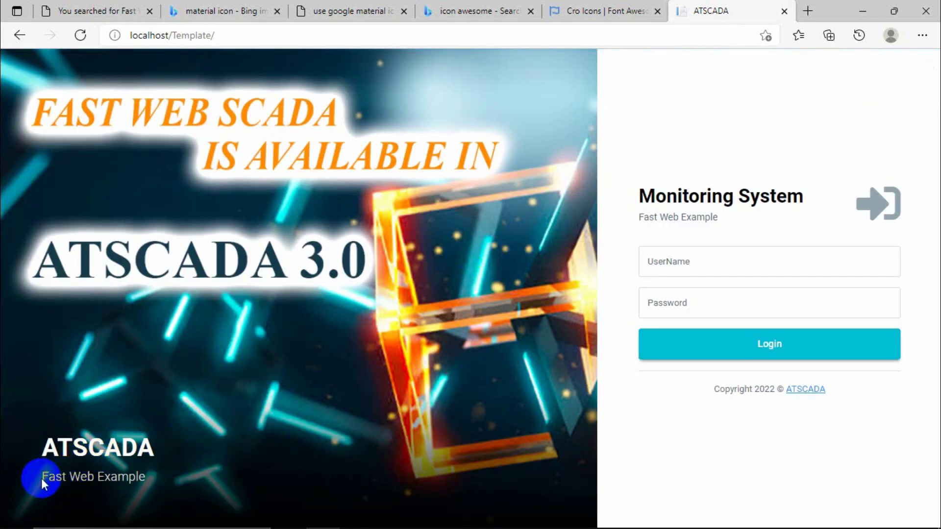
left_click_drag(40, 477, 152, 480)
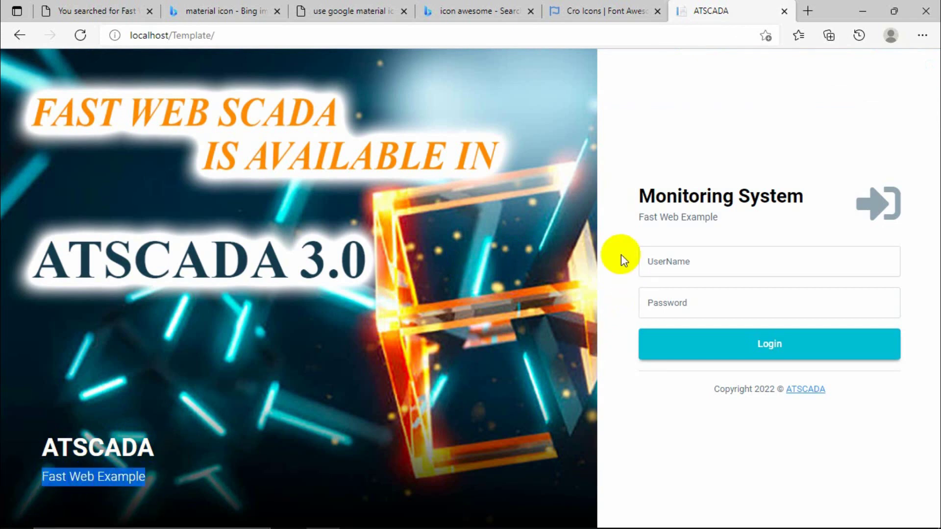
left_click_drag(639, 221, 716, 217)
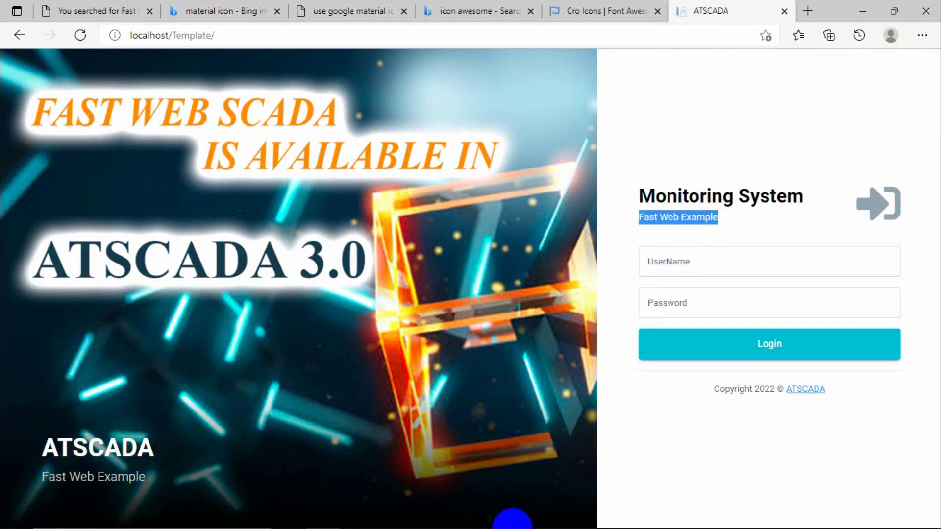
left_click(550, 519)
Review the NewApplication name and description, close its editor, and focus the login UserName field.
left_click(228, 226)
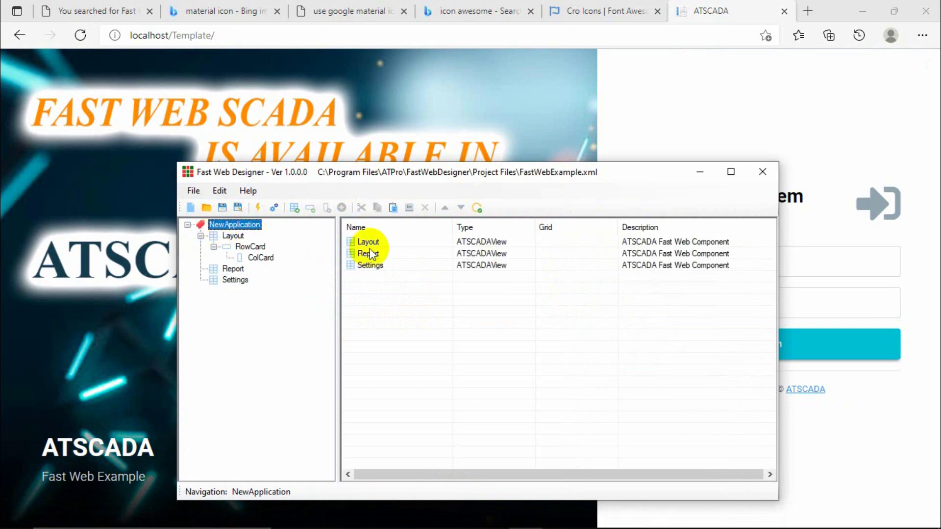
double_click(243, 226)
left_click(390, 282)
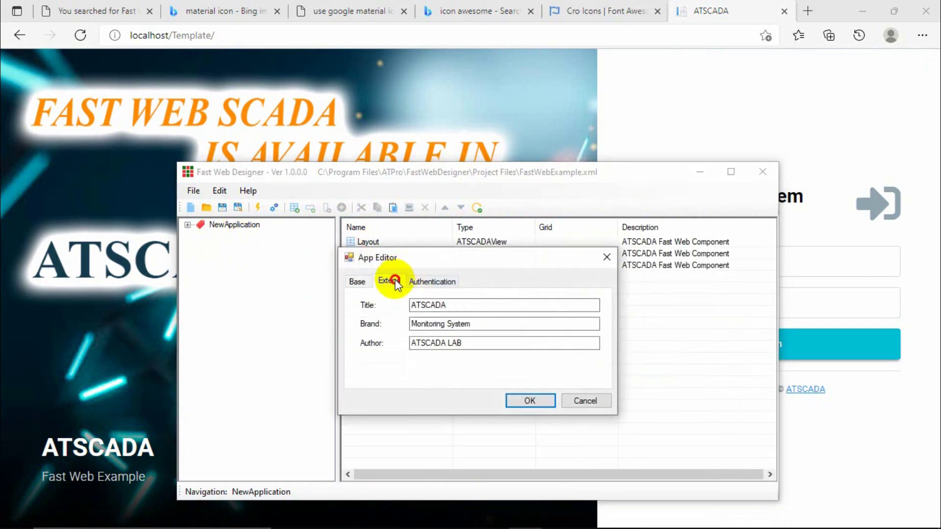
left_click(357, 282)
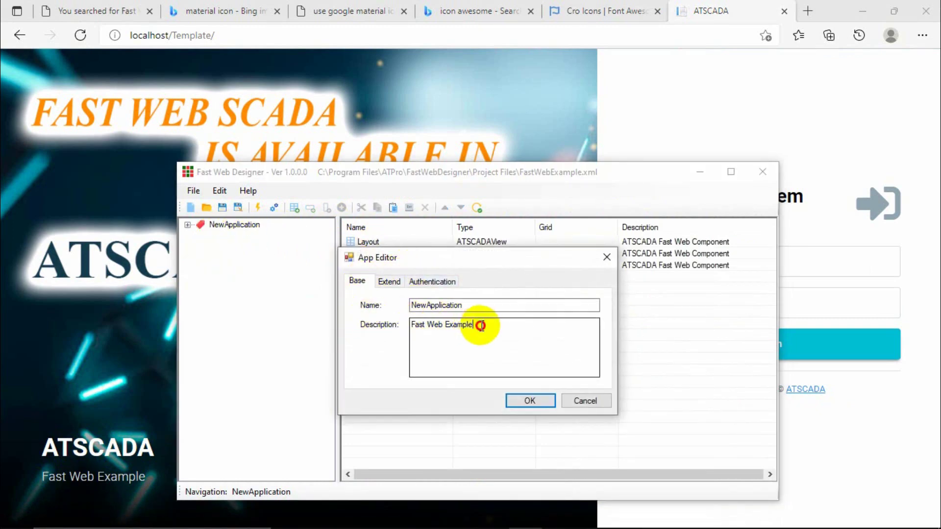
left_click_drag(479, 326, 466, 300)
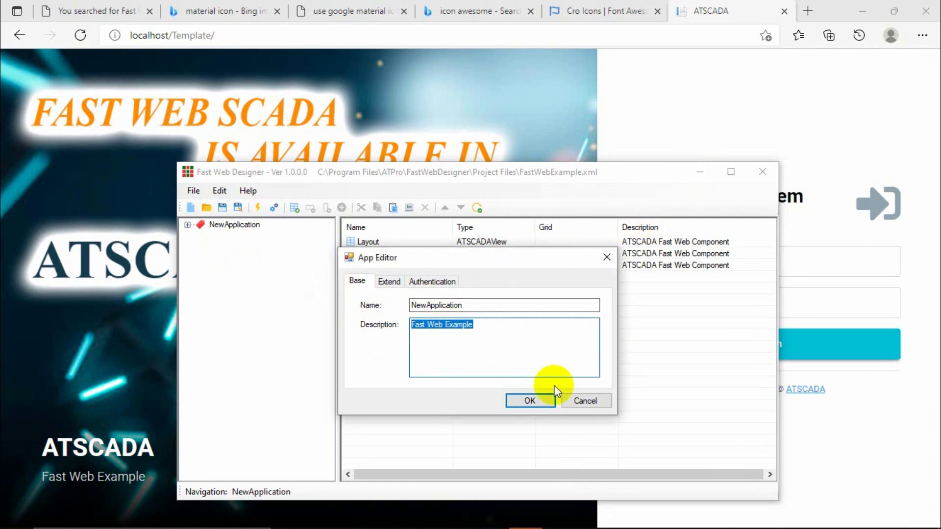
left_click(544, 400)
left_click(700, 172)
left_click(740, 261)
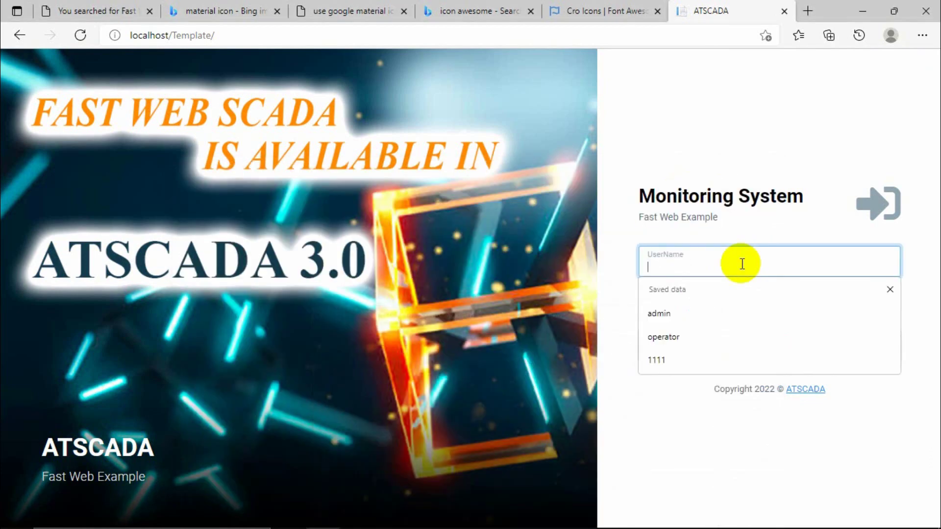
Log back into ATSCADA Fast Web with the admin account.
type("admin")
key("Tab")
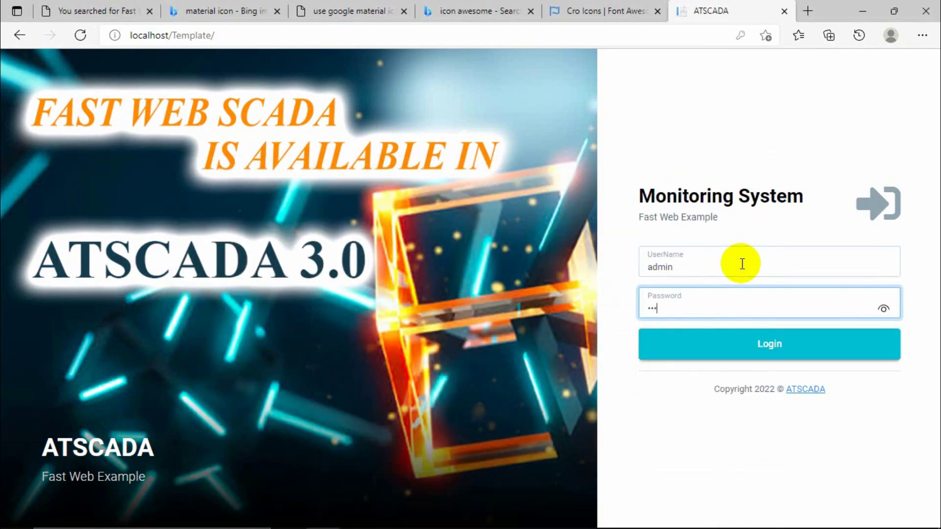
key("Return")
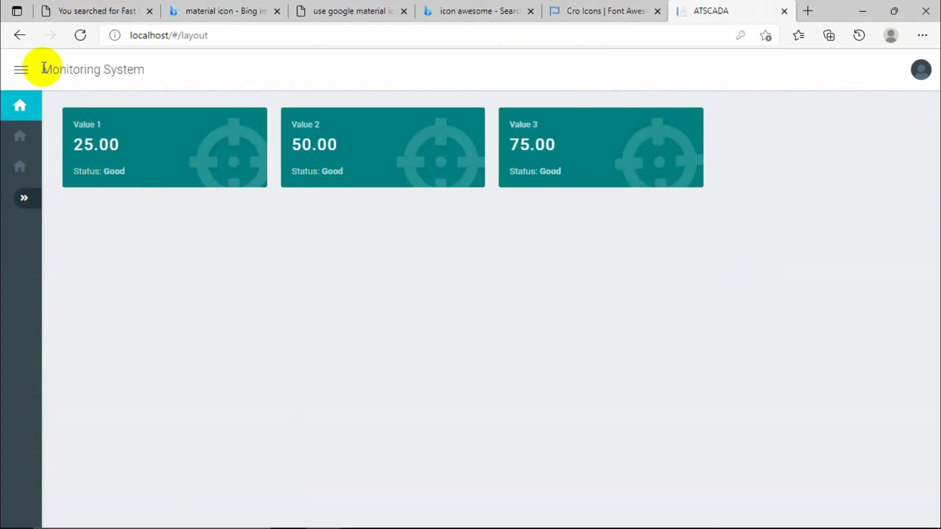
Select the Monitoring System title on the dashboard, then return to Fast Web Designer.
left_click_drag(42, 69, 146, 73)
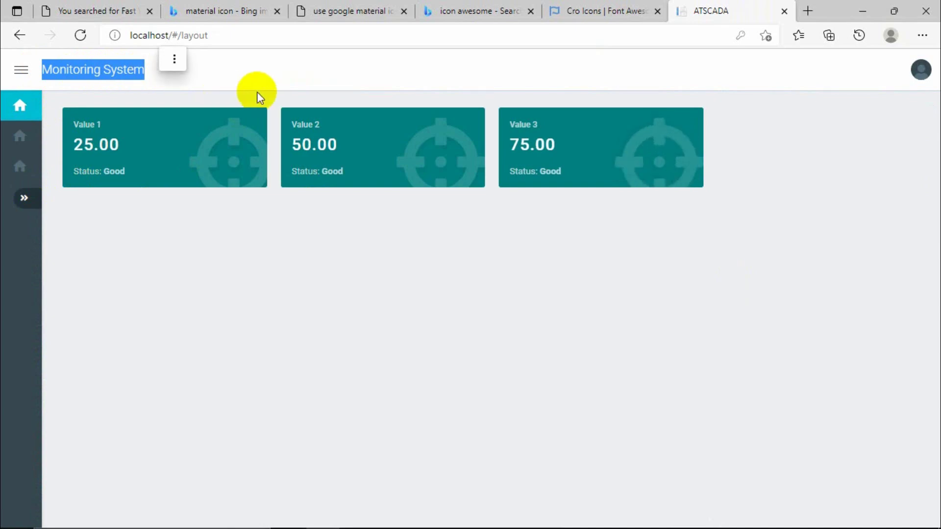
left_click(395, 333)
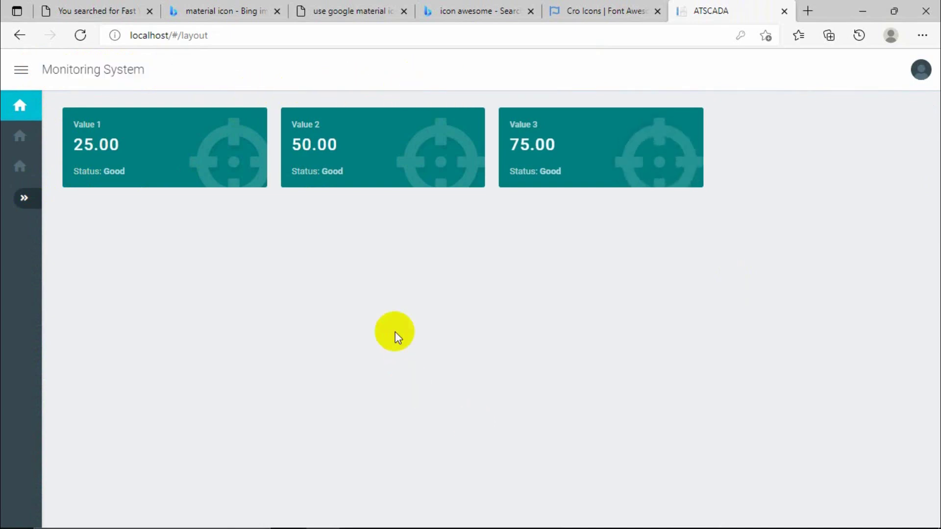
left_click_drag(42, 69, 145, 71)
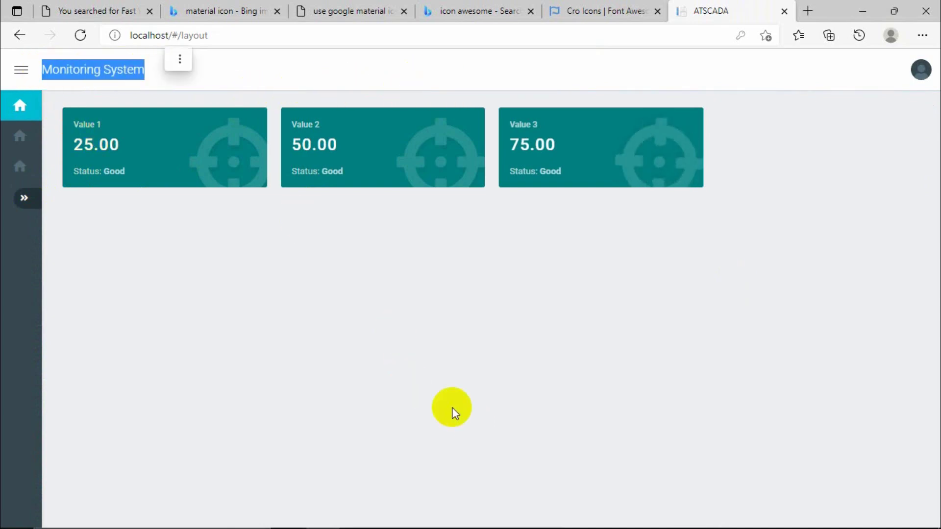
mouse_move(532, 520)
mouse_move(559, 512)
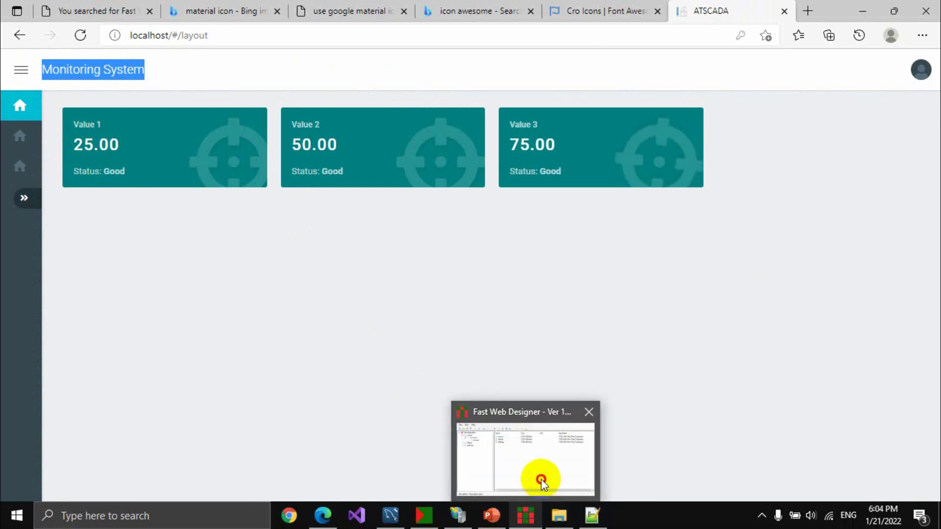
left_click(542, 483)
Inspect the application settings' Extend tab, selecting the brand text 'Monitoring System', then close it.
double_click(242, 224)
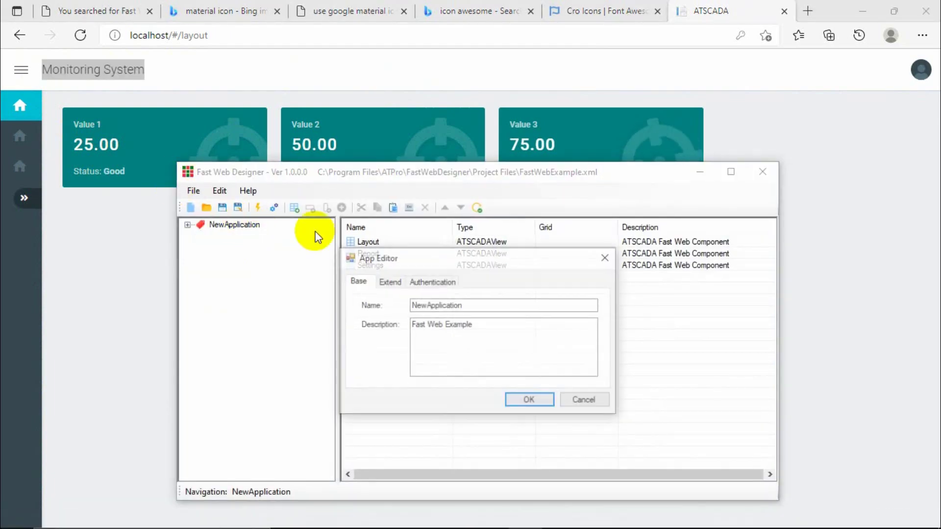
left_click(385, 281)
left_click_drag(499, 325, 338, 310)
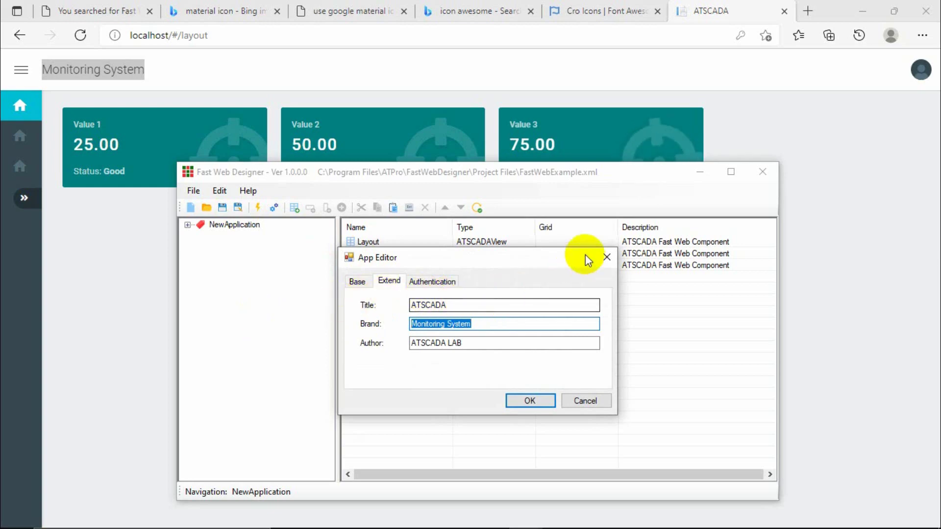
left_click(606, 259)
Check the Layout view's extended properties showing icon 'home', then expand the dashboard sidebar.
left_click(233, 268)
left_click(237, 282)
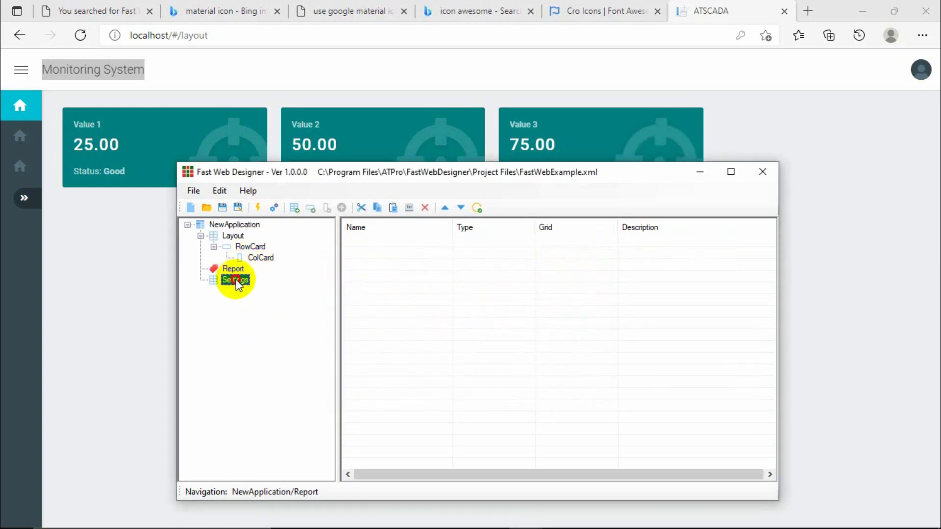
left_click(233, 268)
double_click(232, 235)
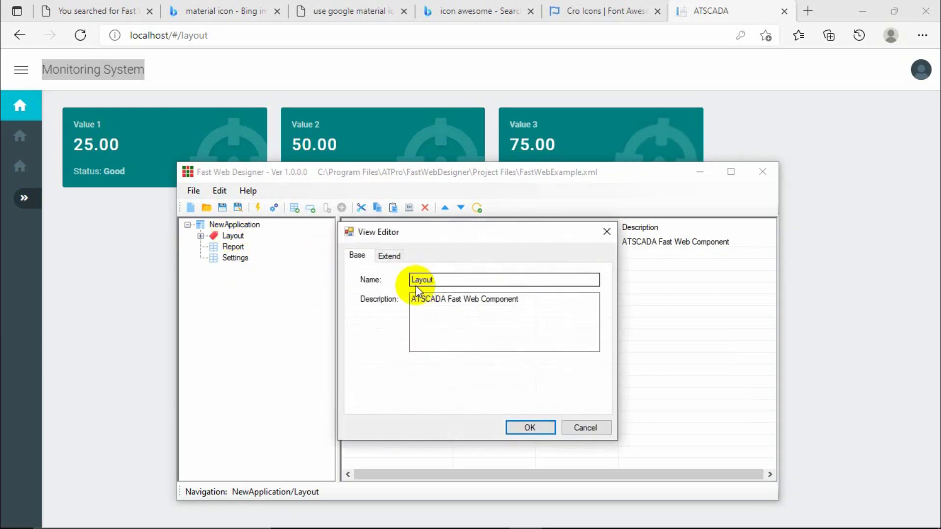
left_click(390, 257)
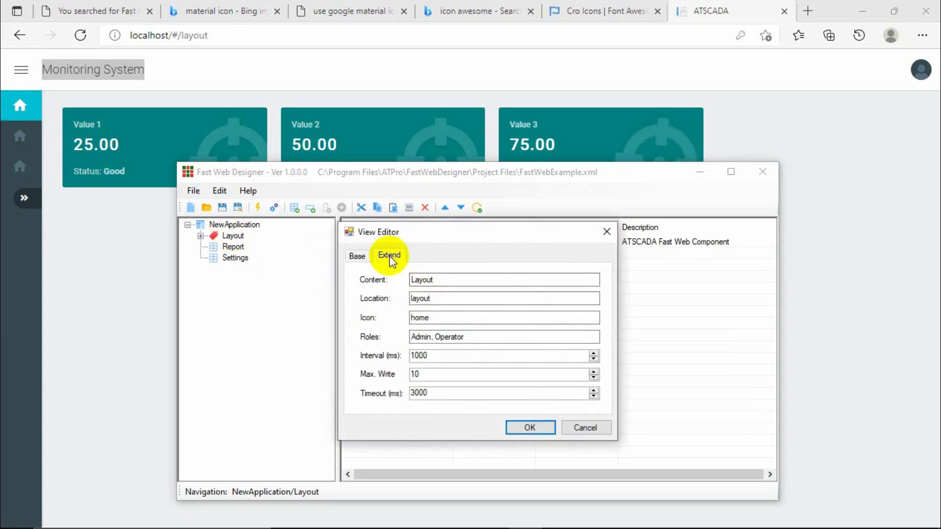
double_click(466, 317)
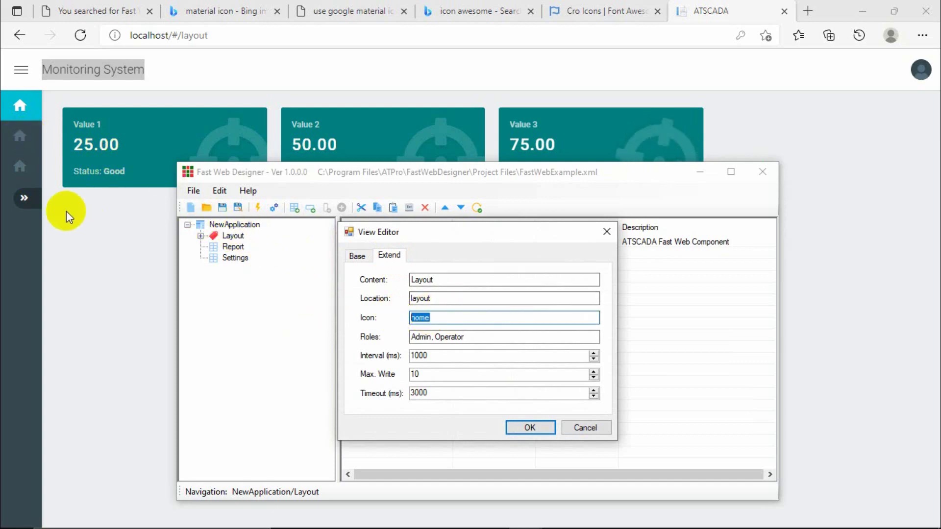
left_click(25, 199)
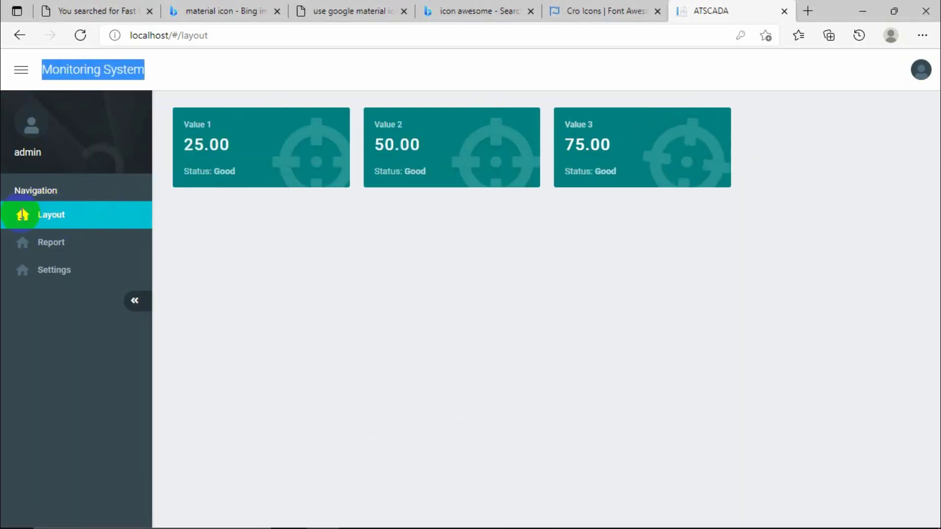
Browse the Bing Material icon results and the Medium Google Material icons article, then minimize Edge.
left_click(226, 14)
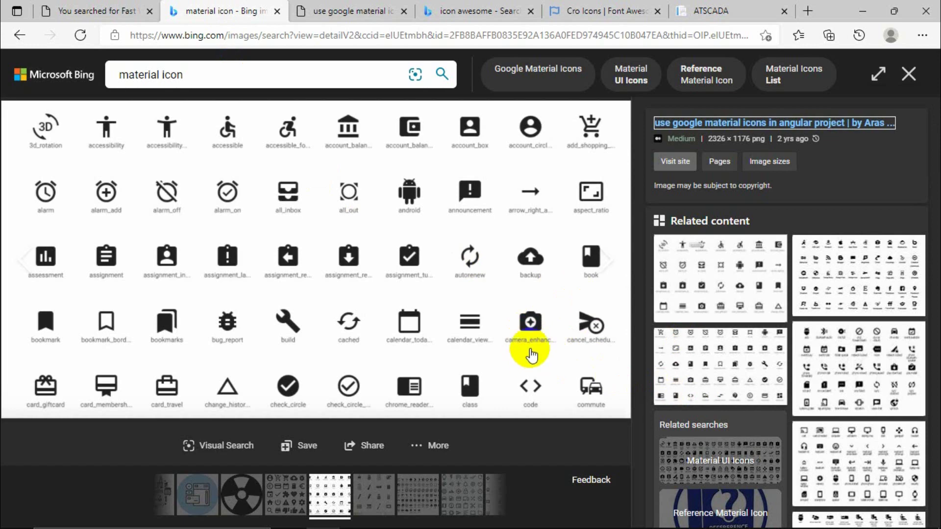
left_click(330, 14)
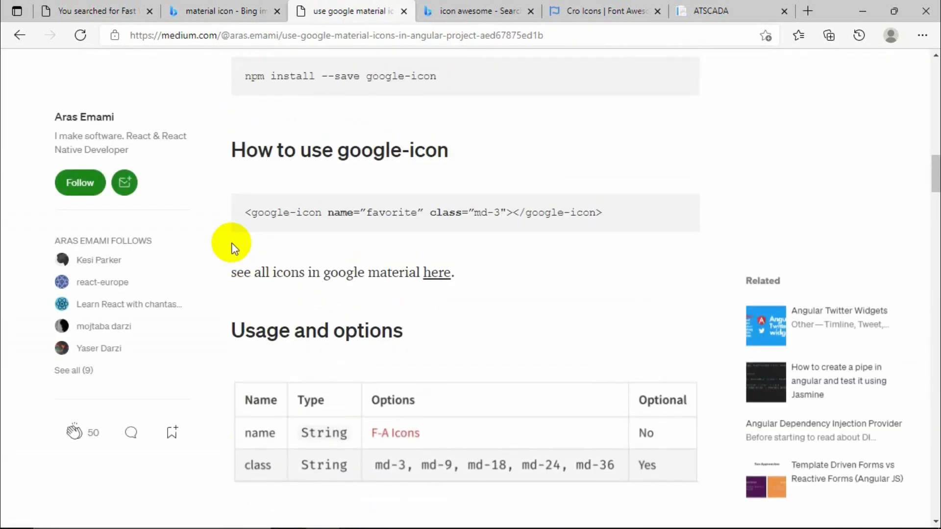
scroll(233, 248, "up", 15)
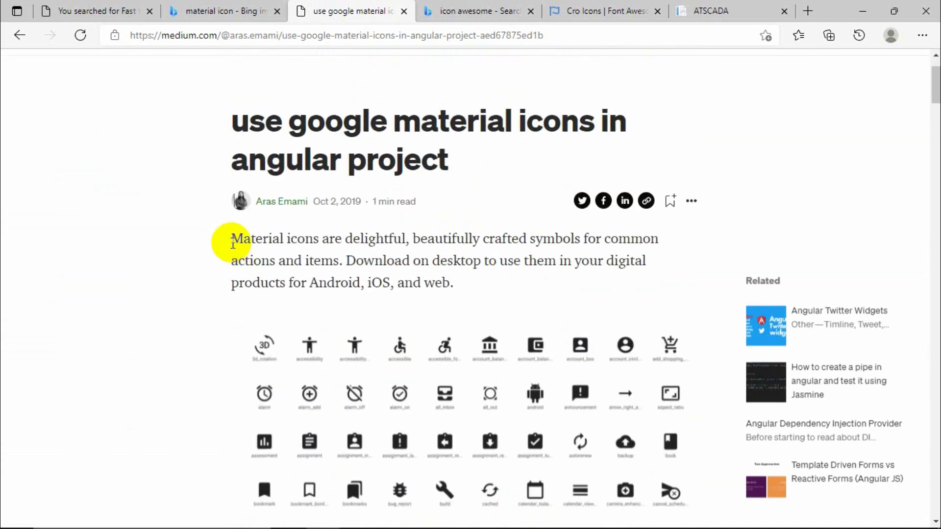
scroll(231, 242, "down", 4)
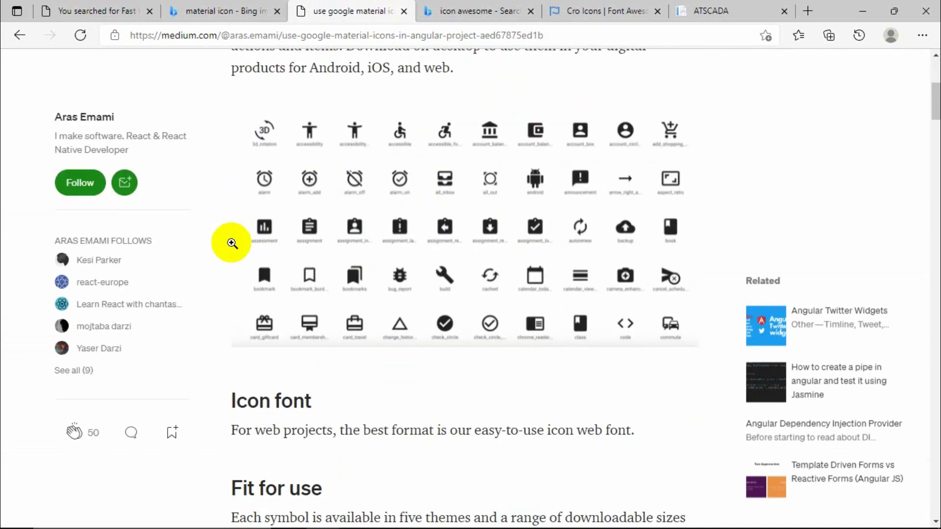
left_click(854, 13)
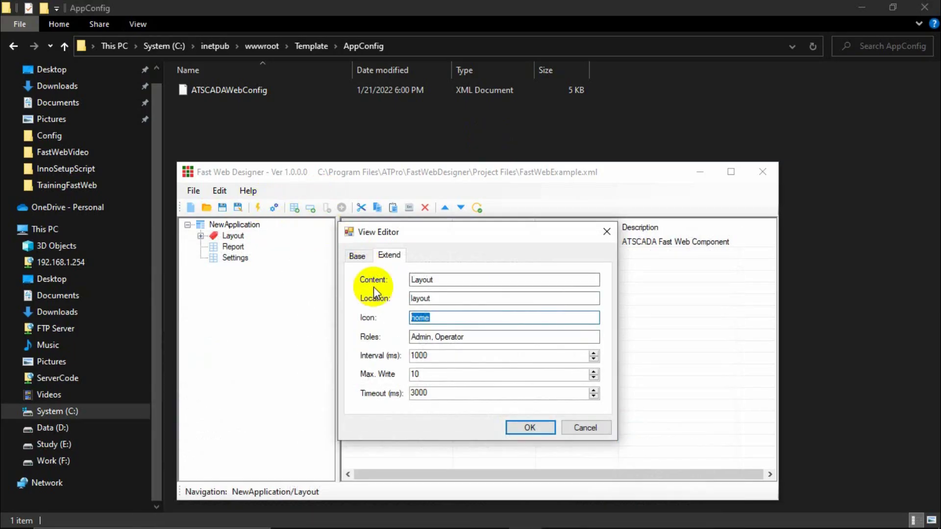
Change the Settings view's icon from 'home' to 'settings' and confirm.
left_click(607, 232)
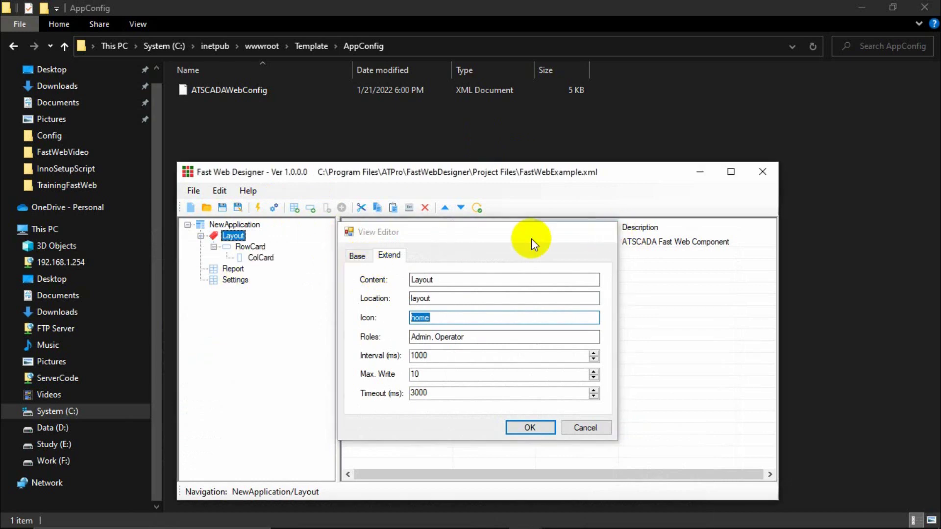
double_click(235, 279)
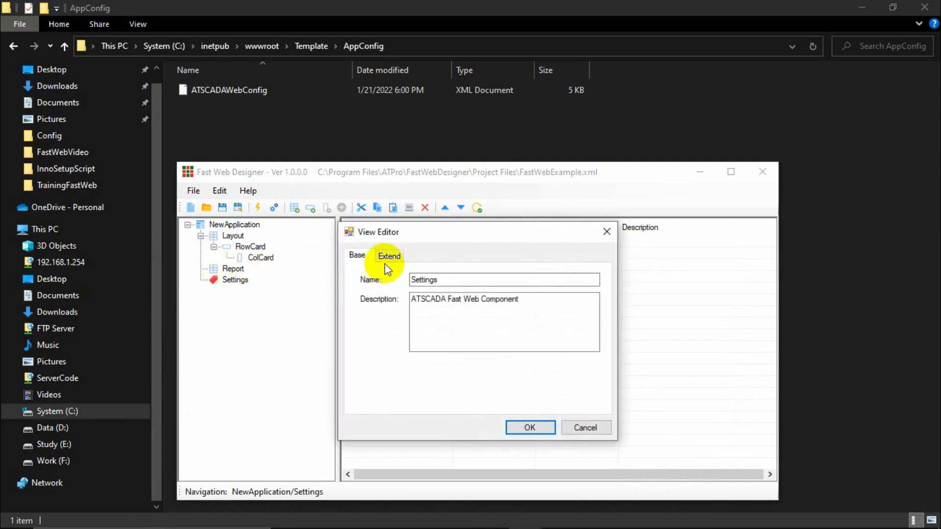
left_click(390, 255)
left_click(434, 316)
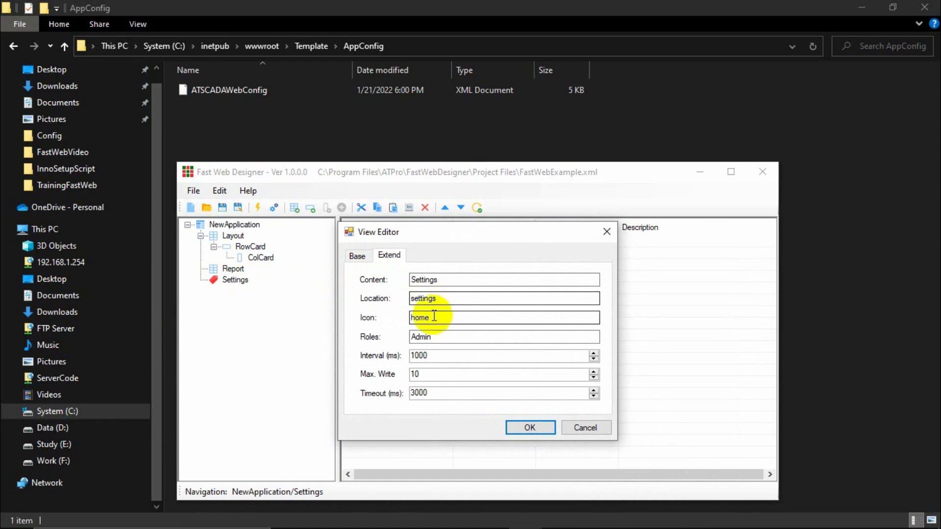
double_click(448, 317)
type("settings")
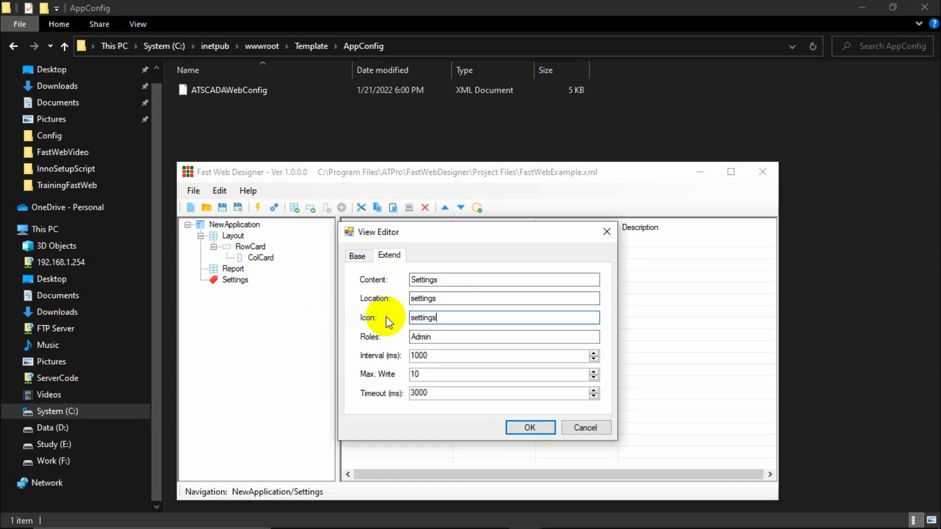
left_click(522, 429)
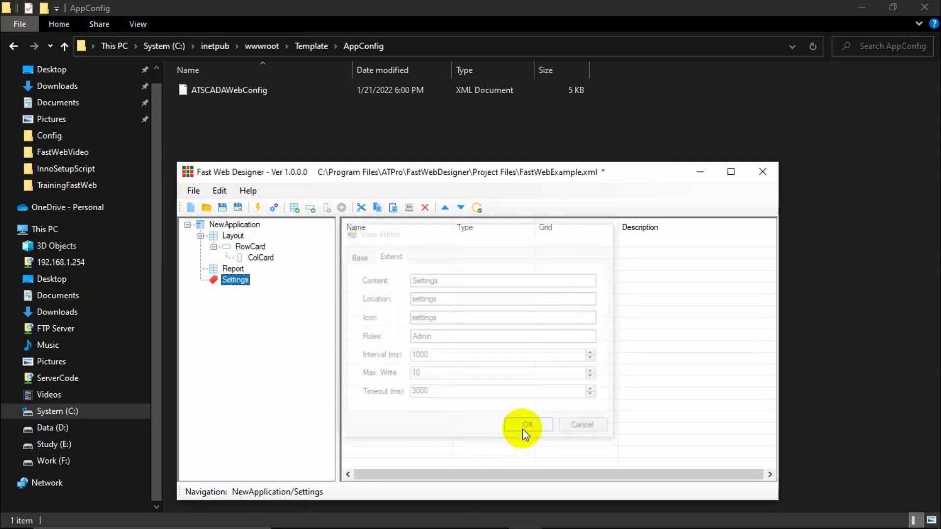
Quick-save and register the project file, then minimize the designer.
left_click(273, 208)
left_click(468, 323)
left_click(478, 322)
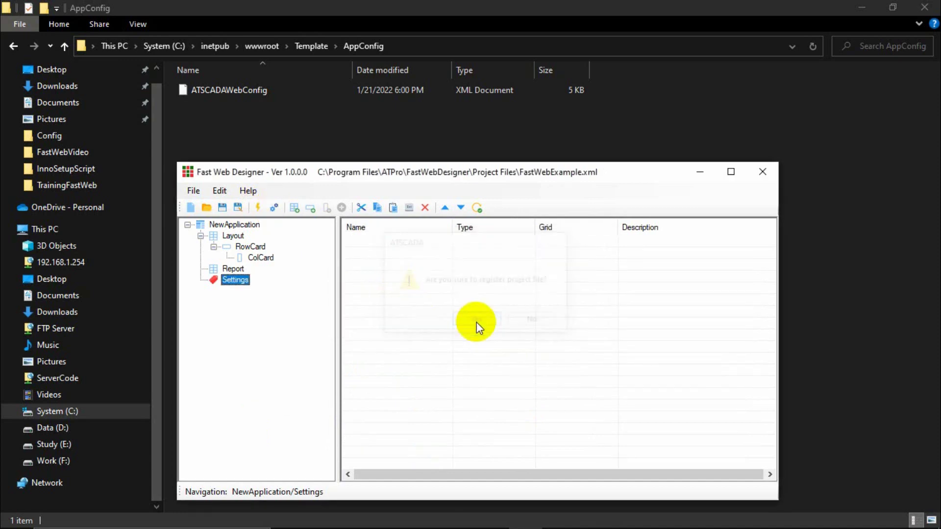
left_click(697, 175)
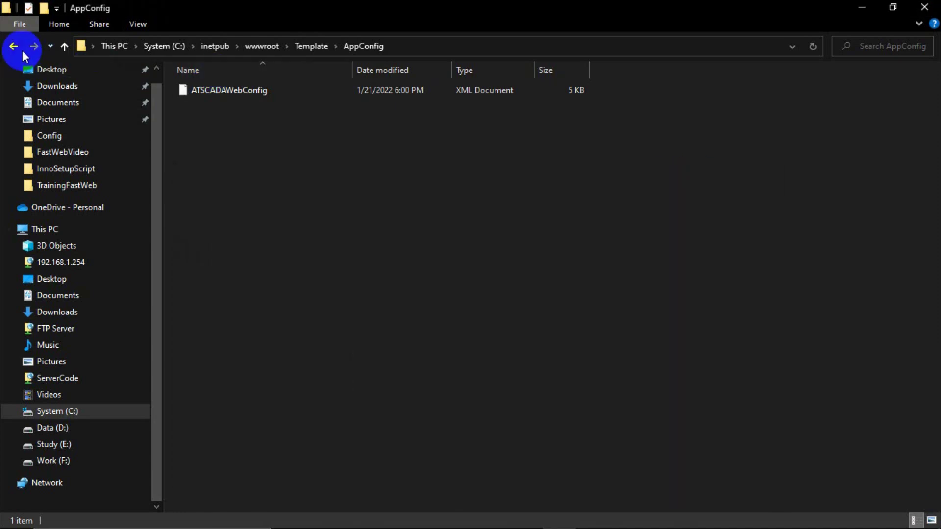
Select the ATSCADAWebConfig file in the designer's Template AppConfig folder.
left_click(15, 47)
left_click(15, 47)
left_click(16, 46)
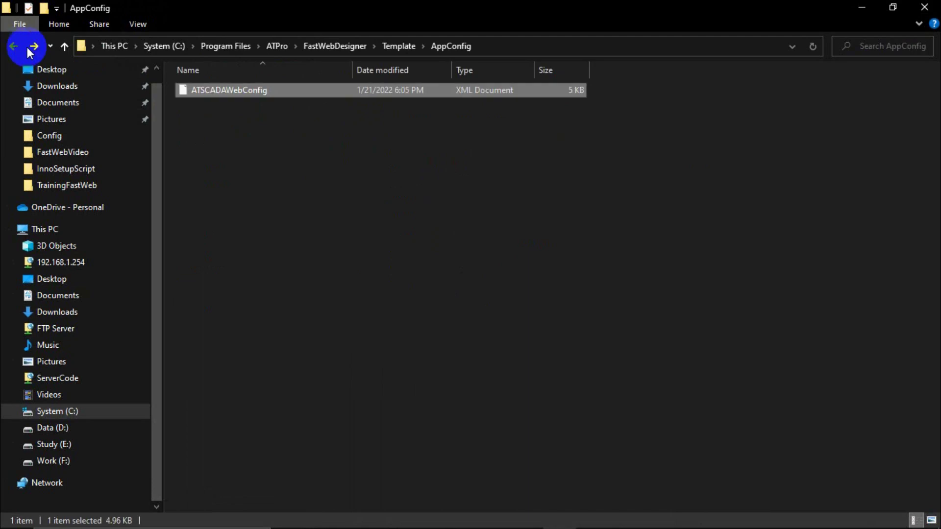
left_click(235, 92)
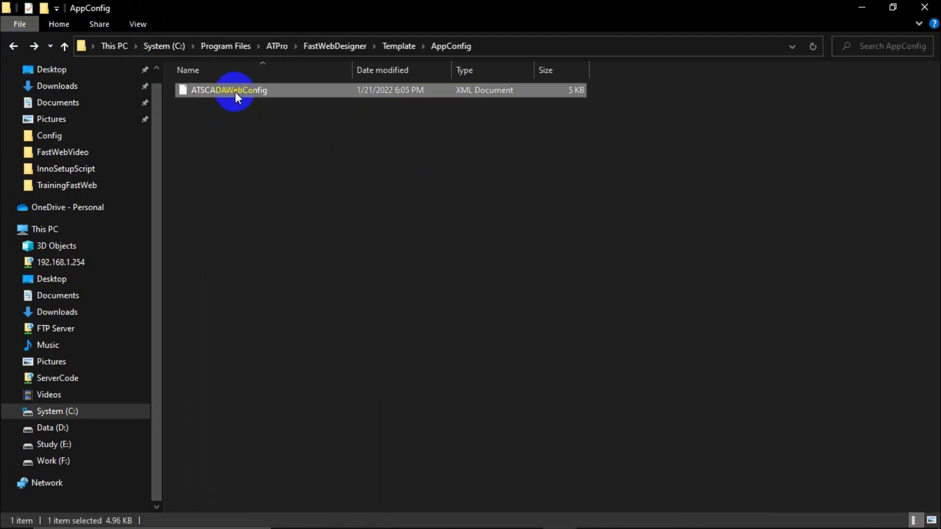
Navigate to C:\inetpub\wwwroot\Template\AppConfig.
left_click(39, 230)
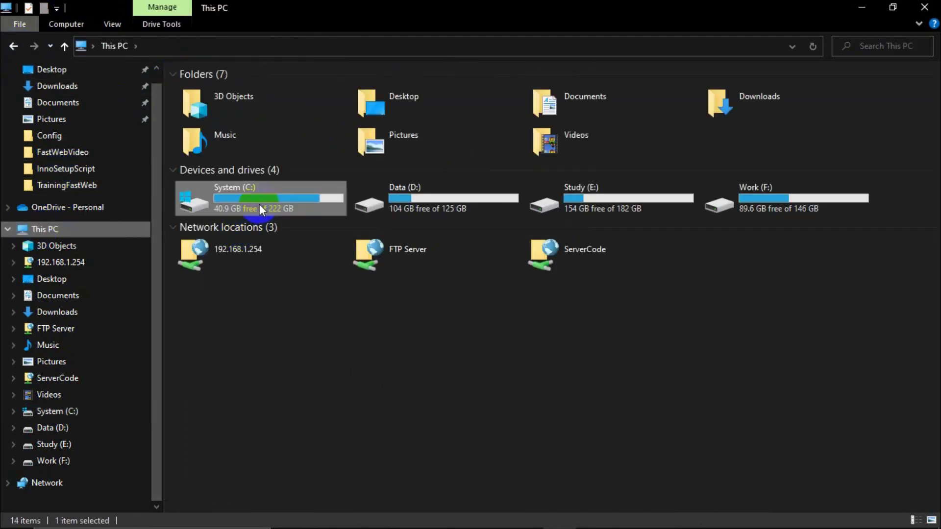
double_click(260, 204)
double_click(215, 220)
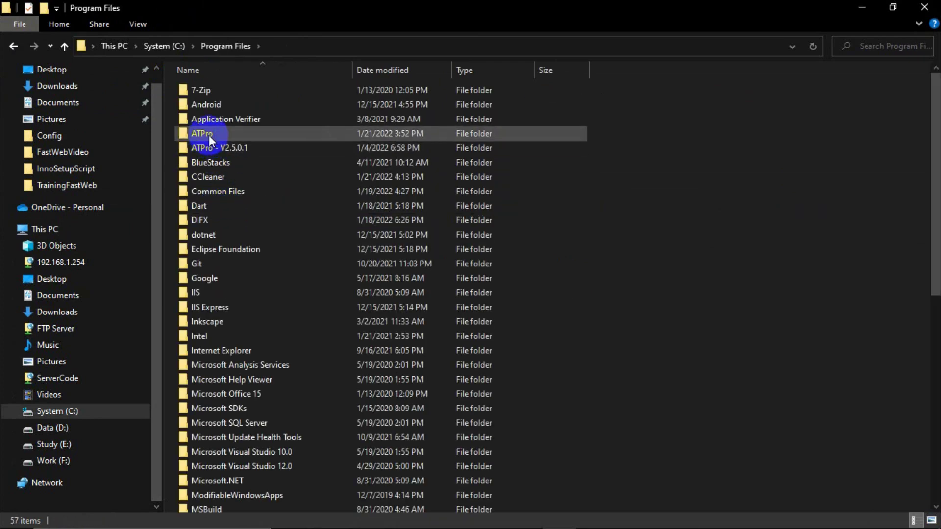
double_click(209, 134)
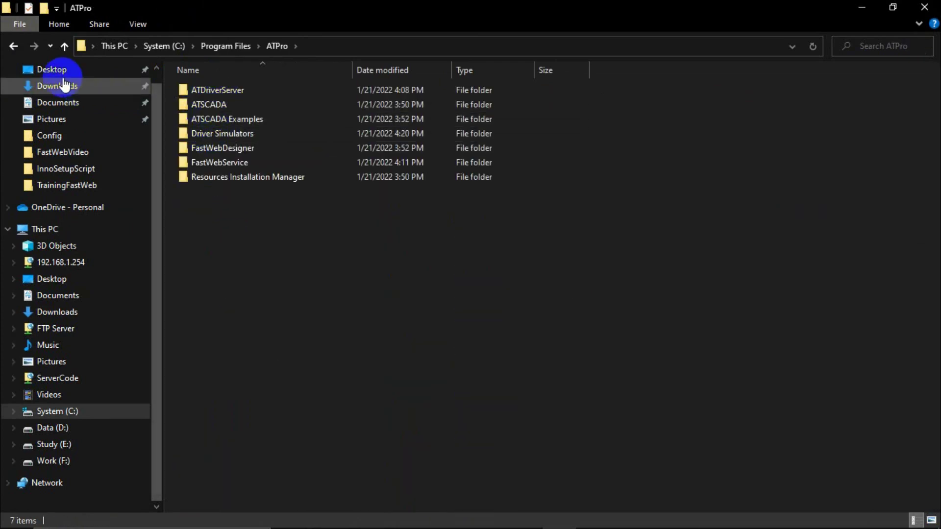
left_click(14, 46)
left_click(15, 47)
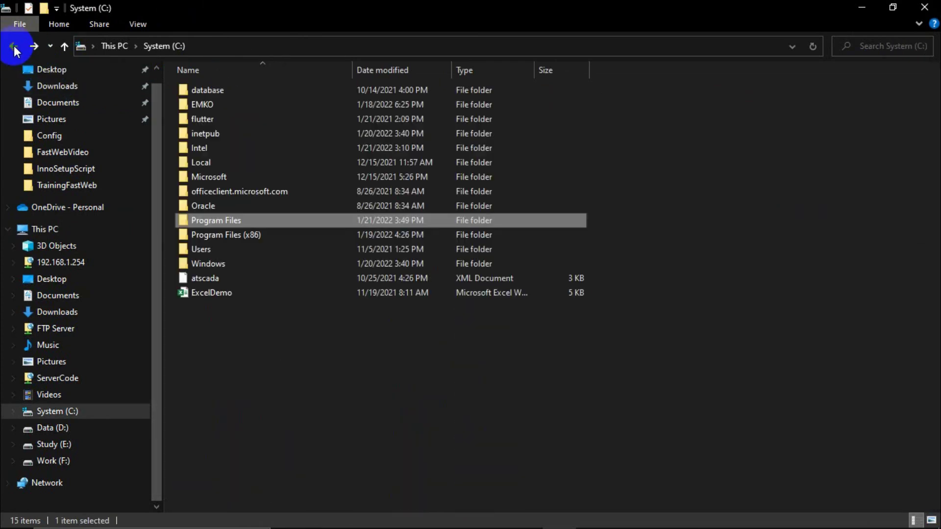
left_click(205, 121)
double_click(202, 132)
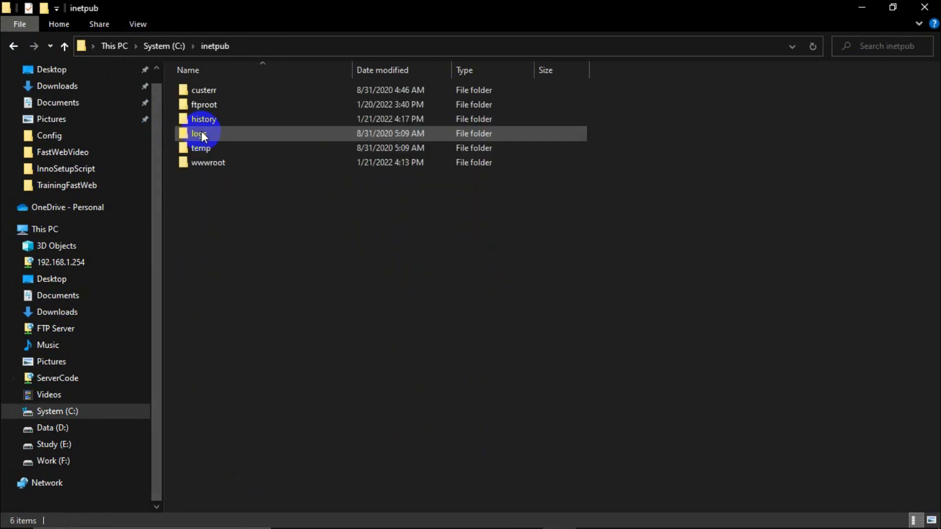
double_click(205, 161)
double_click(211, 105)
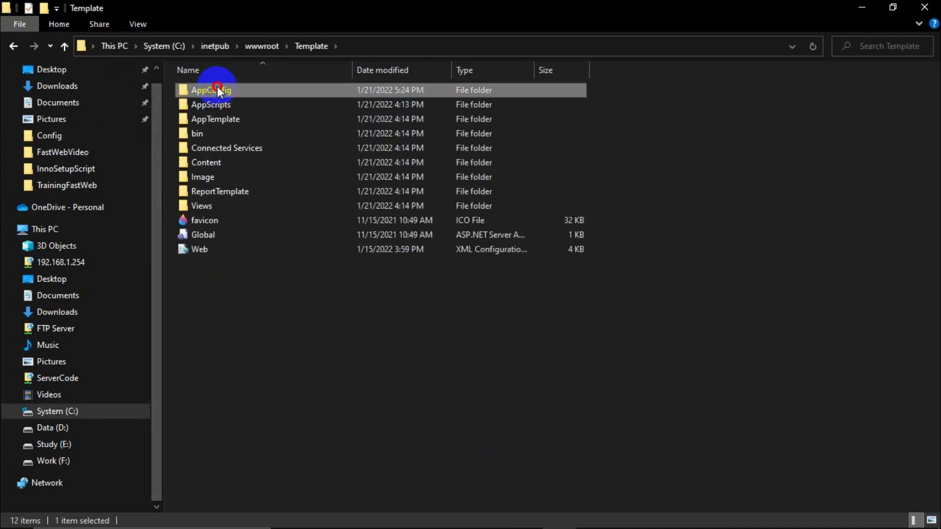
double_click(209, 90)
Paste ATSCADAWebConfig.xml there, replacing the existing file with administrator permission.
key("ctrl+v")
left_click(377, 179)
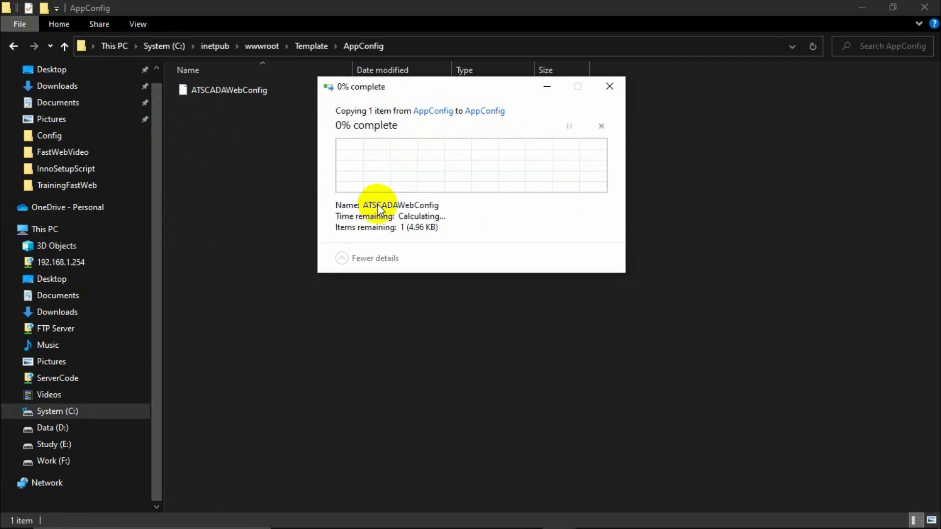
left_click(434, 180)
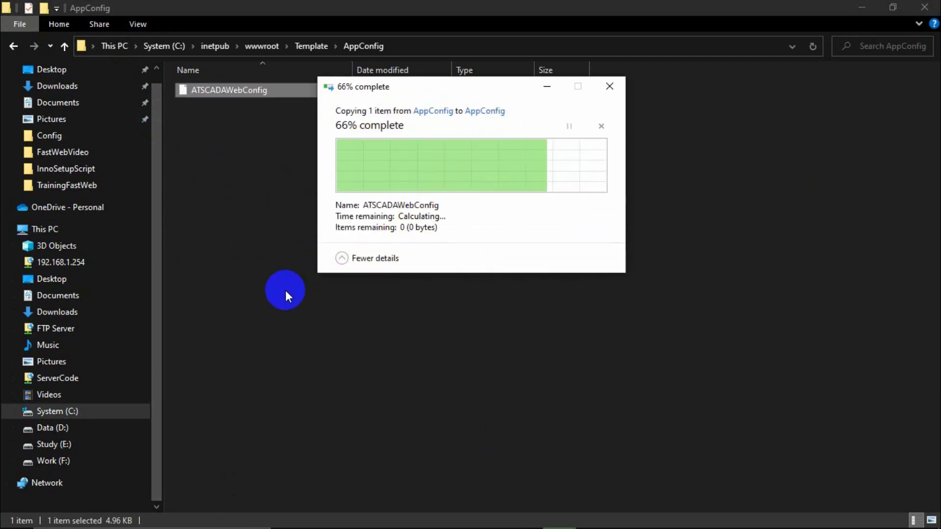
mouse_move(321, 515)
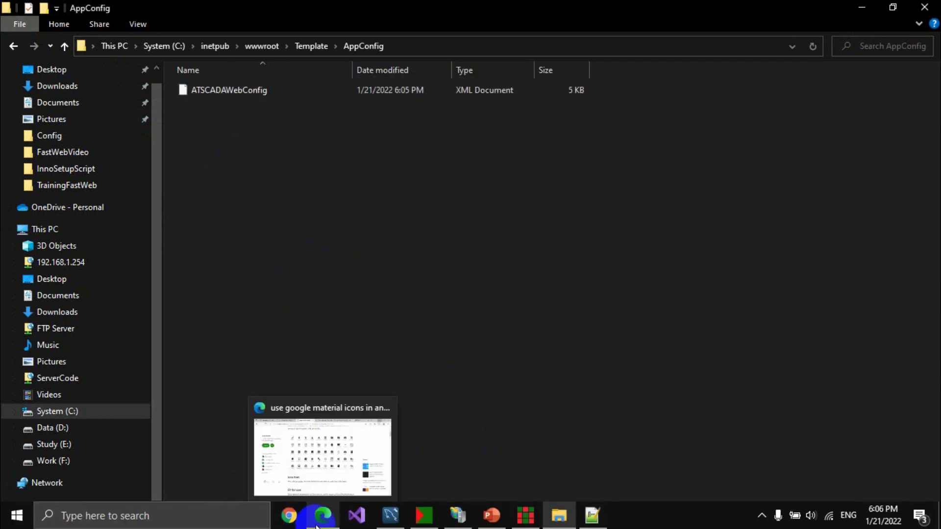
left_click(342, 487)
Log out of the ATSCADA dashboard and log back in with the admin account.
left_click(704, 12)
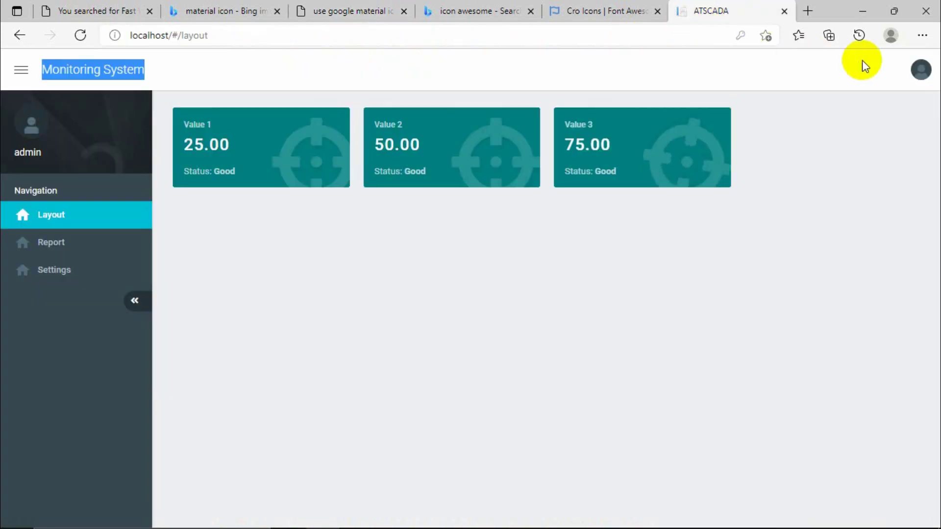
left_click(920, 69)
left_click(858, 104)
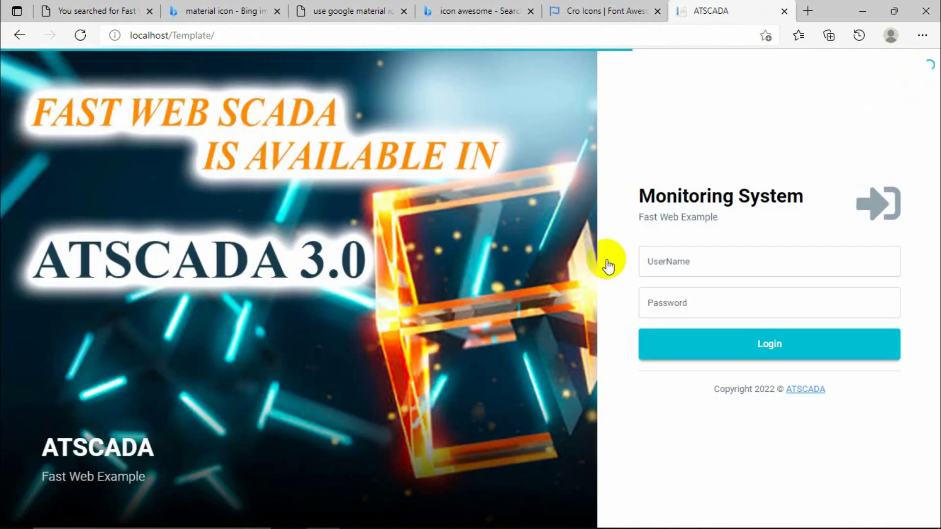
left_click(658, 261)
type("s")
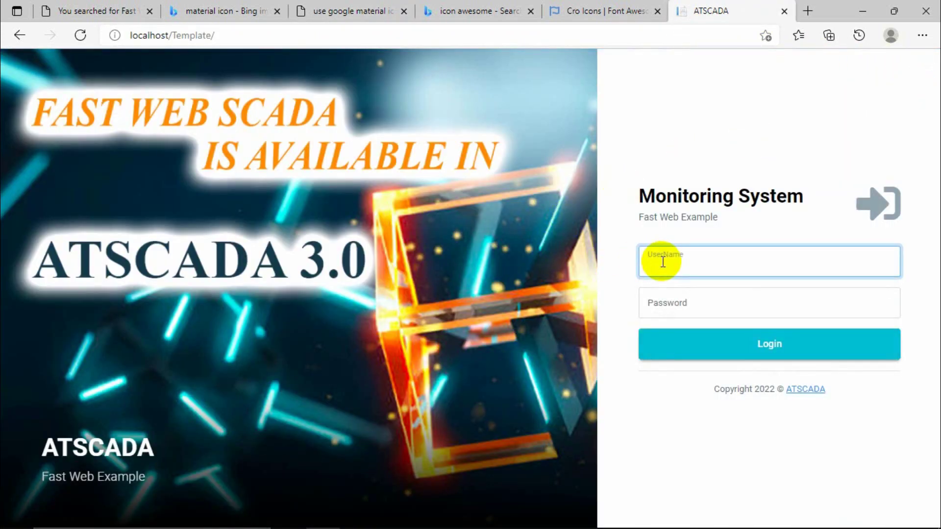
type("admin")
key("Tab")
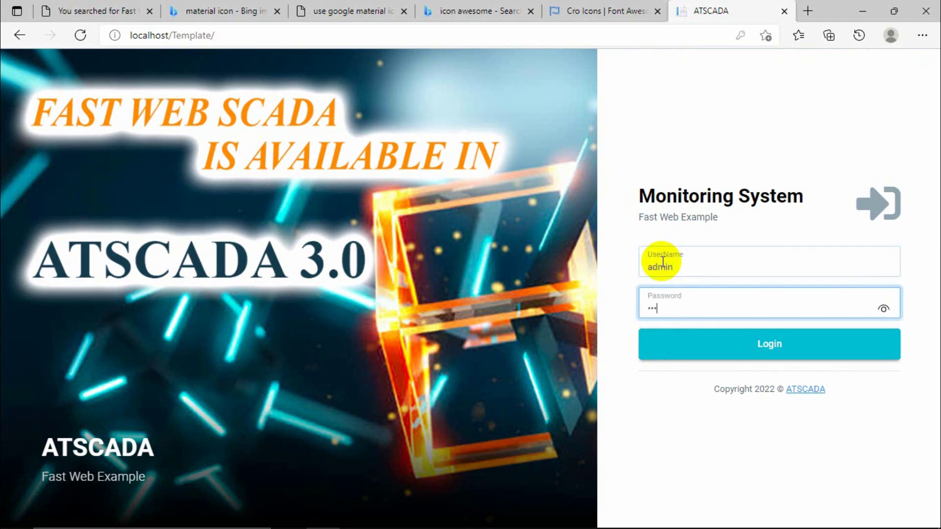
key("Return")
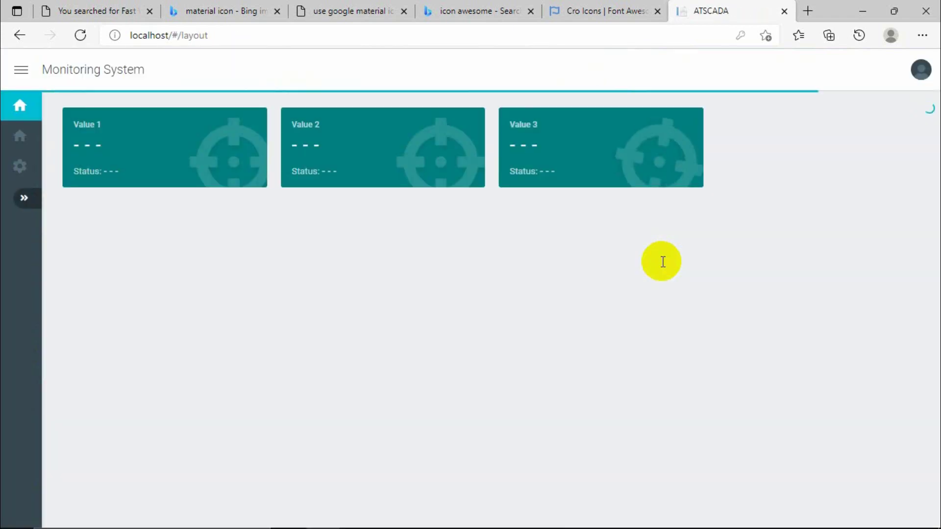
Visit the Settings page and then the Layout page, then close the tab and minimize Edge.
left_click(23, 198)
left_click(61, 274)
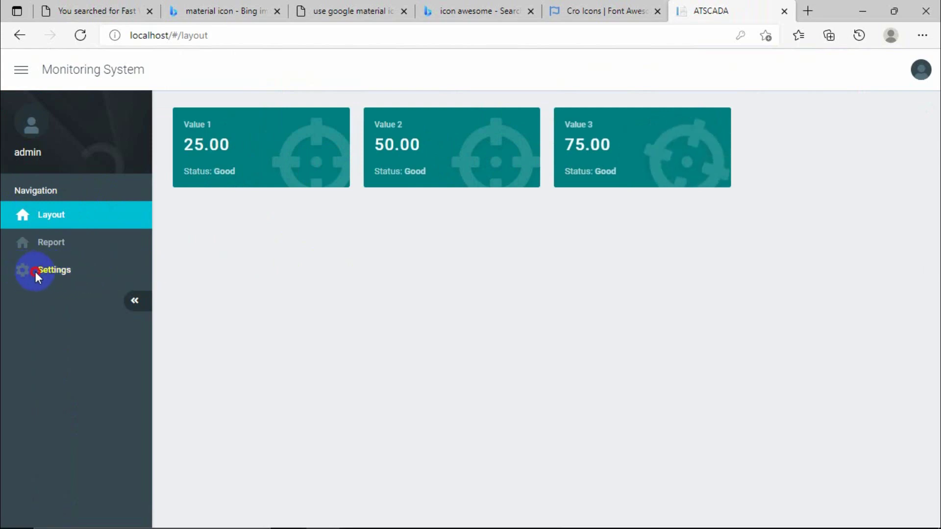
left_click(22, 271)
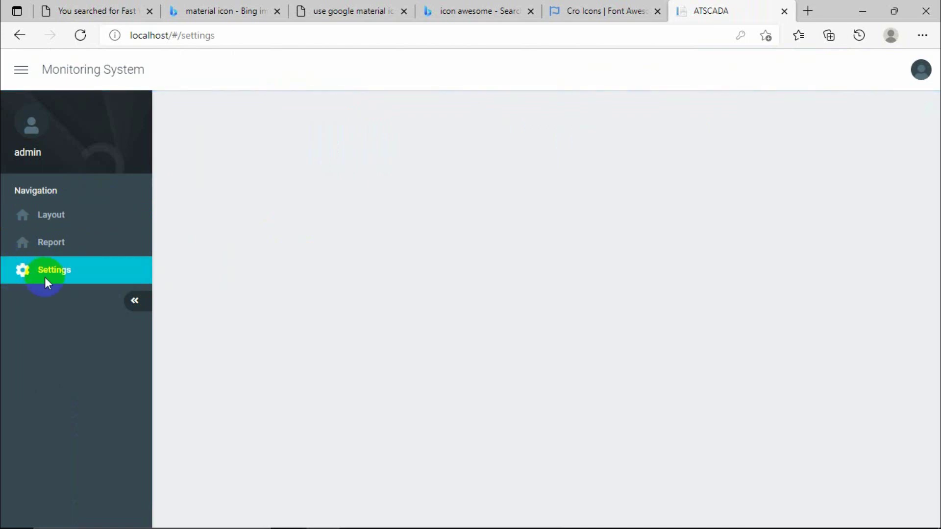
left_click(49, 215)
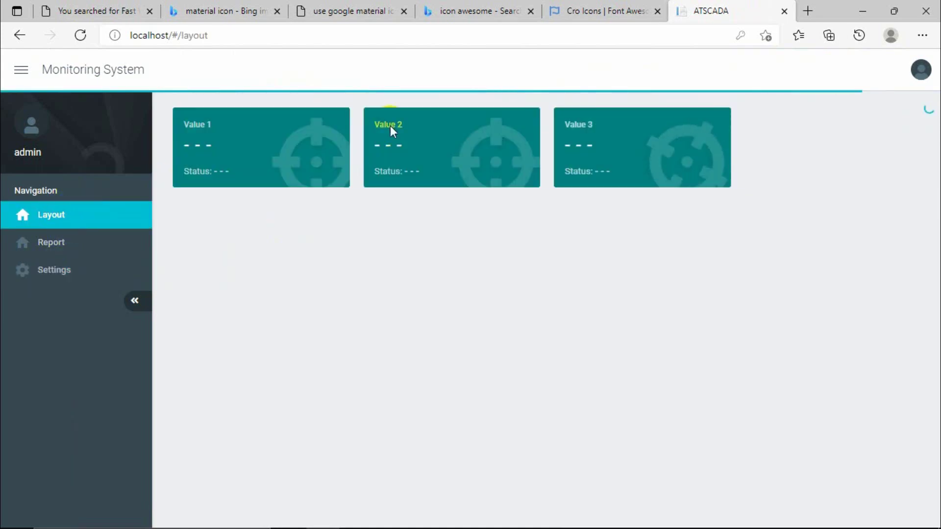
left_click(784, 11)
left_click(863, 11)
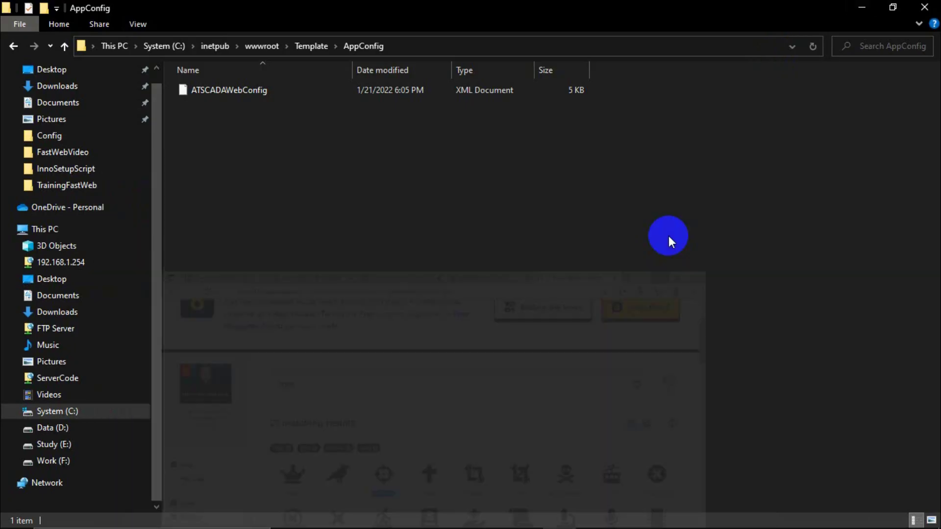
Bring Fast Web Designer forward and expand the Layout, Settings, Report, RowCard and ColCard nodes.
left_click(525, 514)
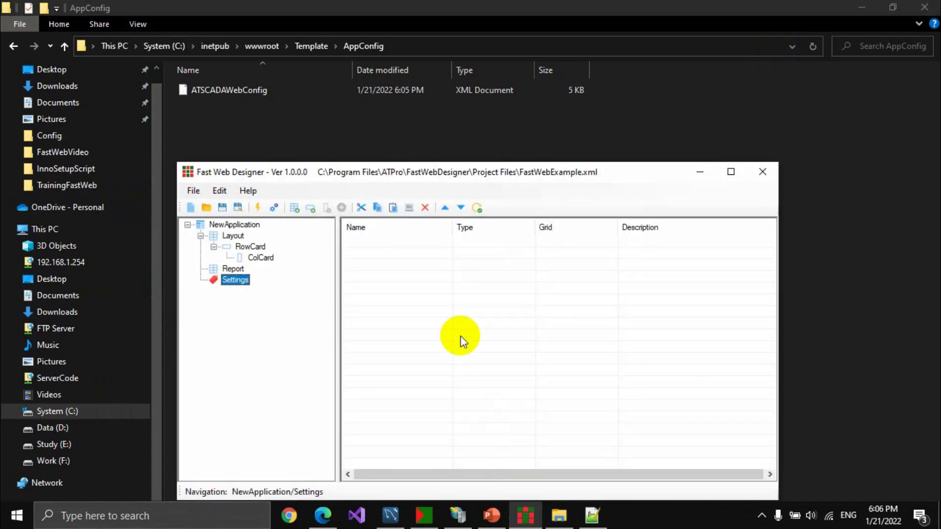
left_click(222, 225)
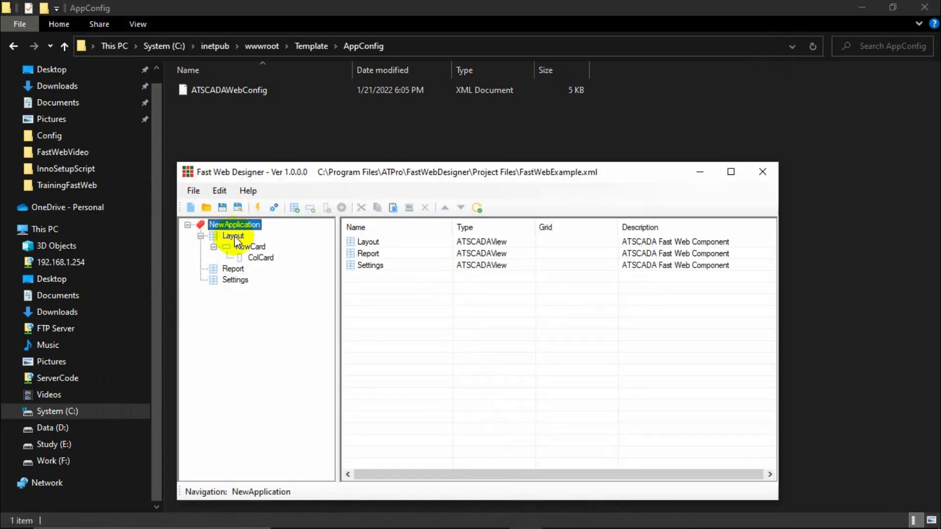
left_click(235, 236)
left_click(235, 227)
left_click(234, 236)
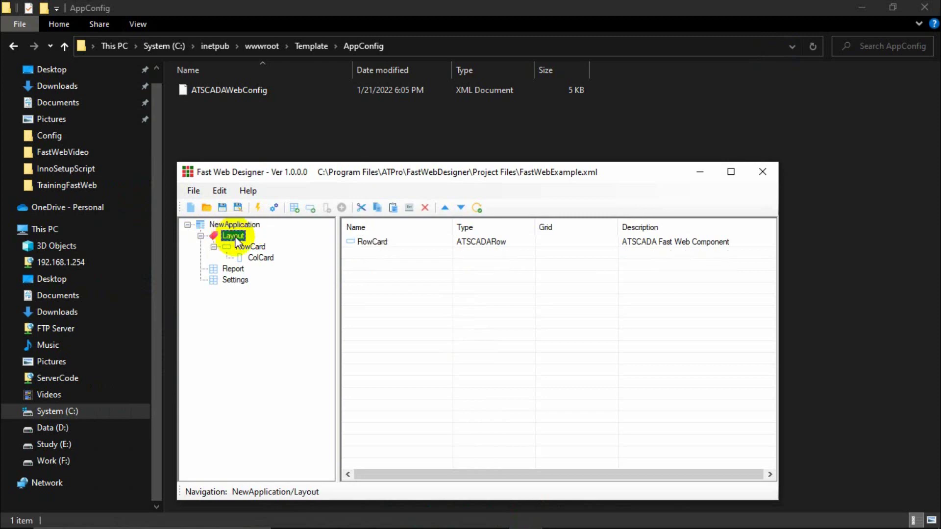
left_click(235, 280)
left_click(233, 269)
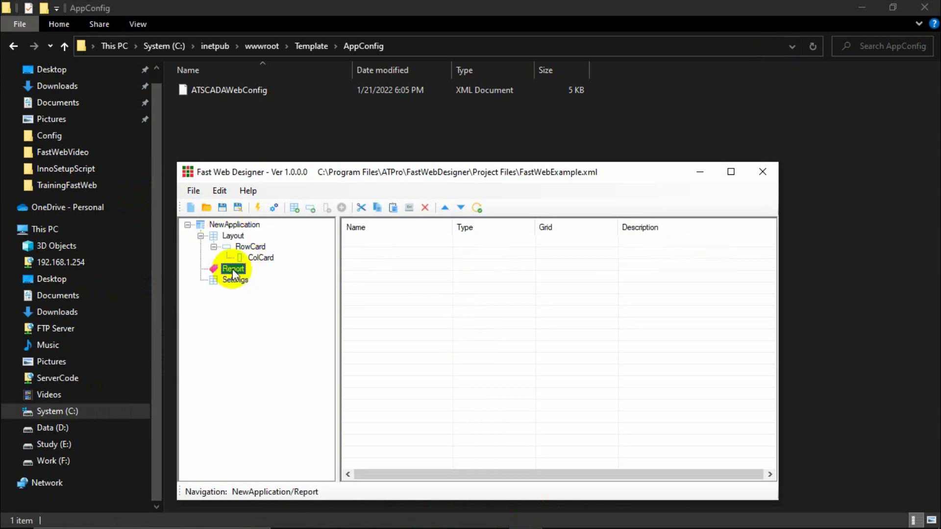
left_click(248, 247)
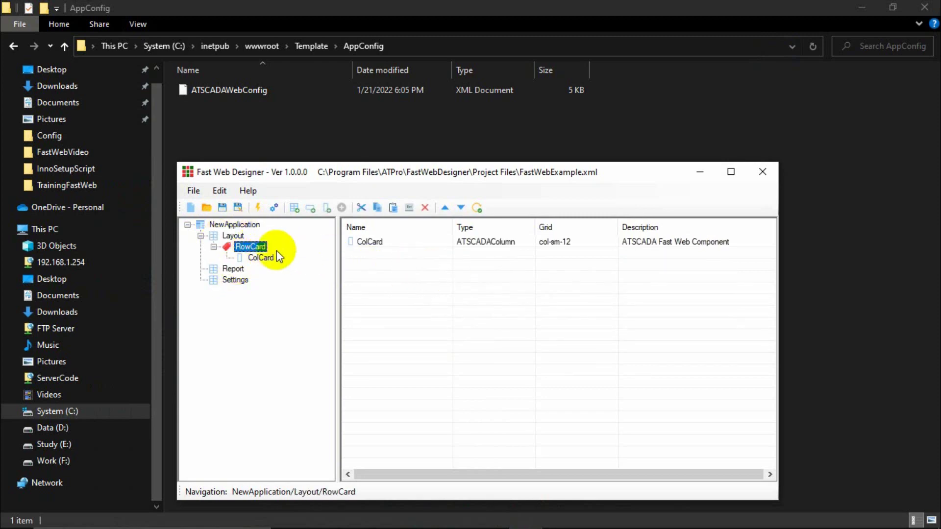
left_click(275, 256)
Inspect RowCard in the Row Editor, confirming its name RowCard, and close it unchanged.
double_click(250, 246)
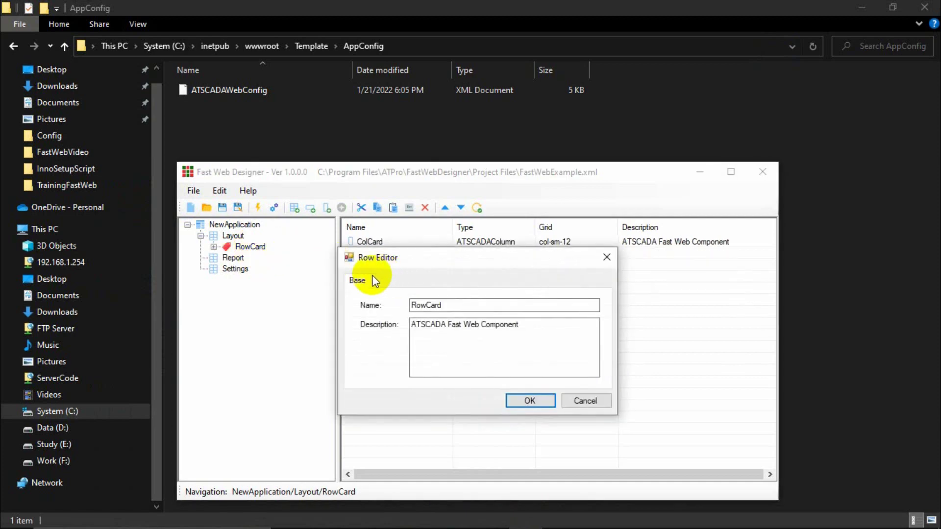
left_click(463, 305)
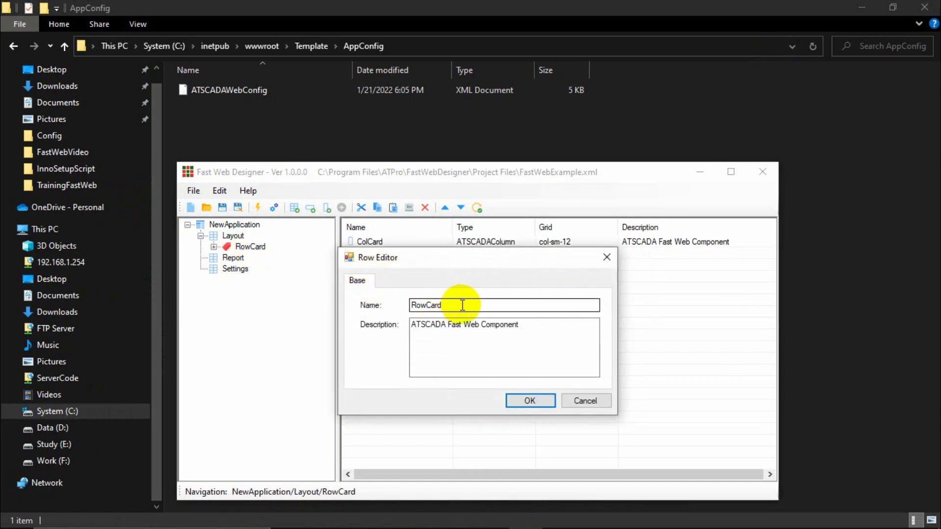
left_click_drag(462, 305, 403, 296)
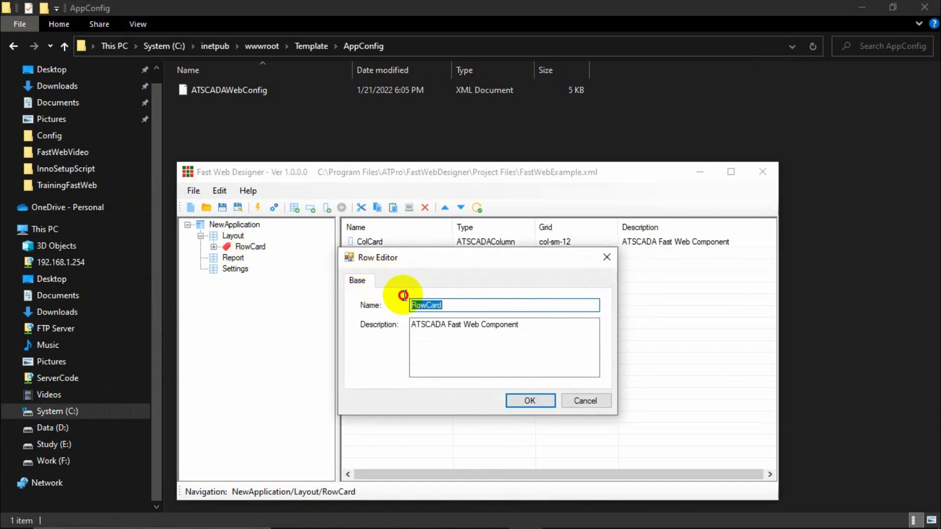
left_click(607, 257)
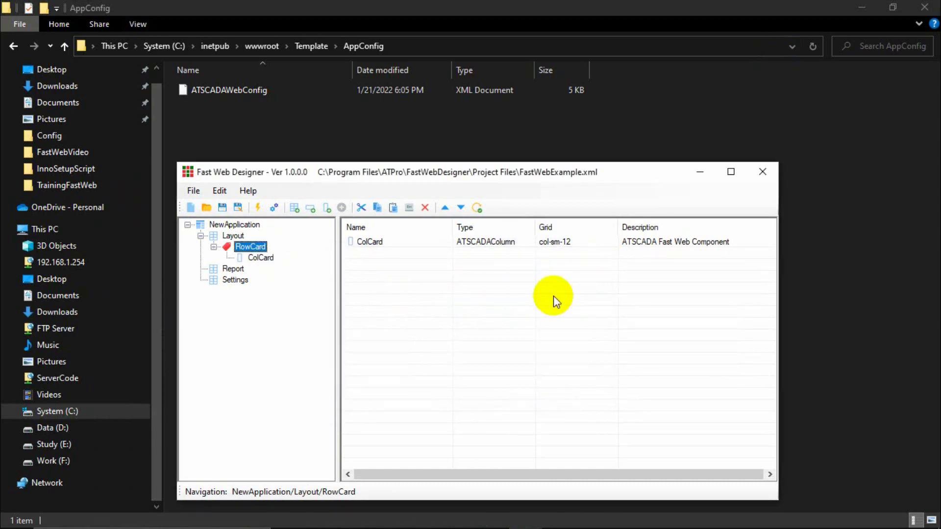
double_click(260, 258)
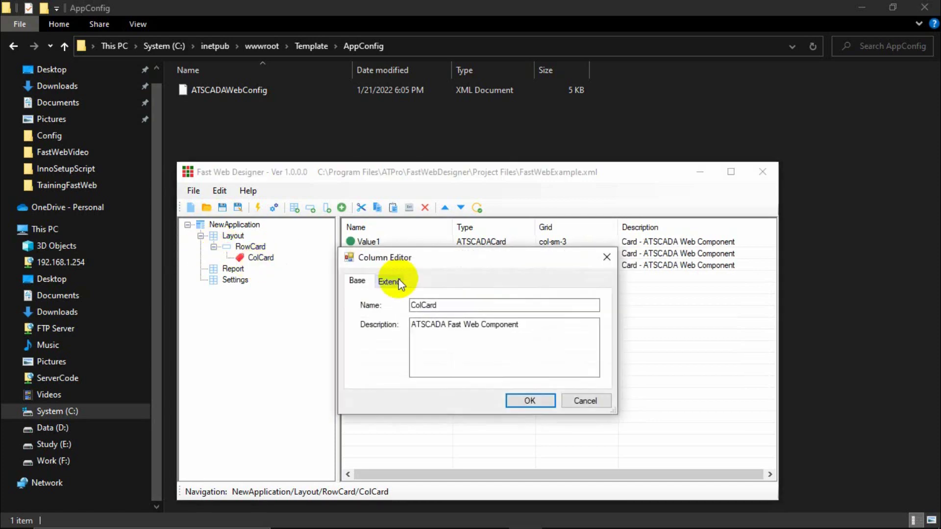
left_click(399, 285)
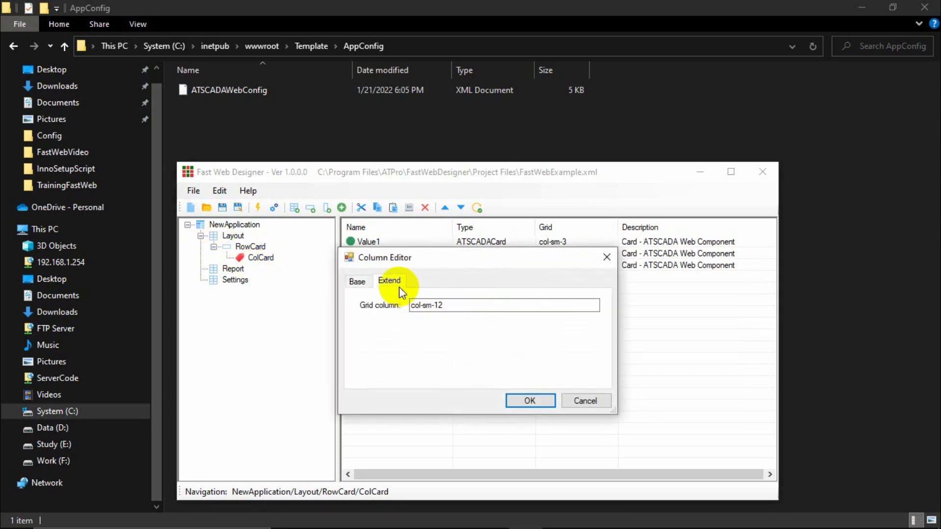
left_click(457, 305)
left_click_drag(457, 305, 414, 300)
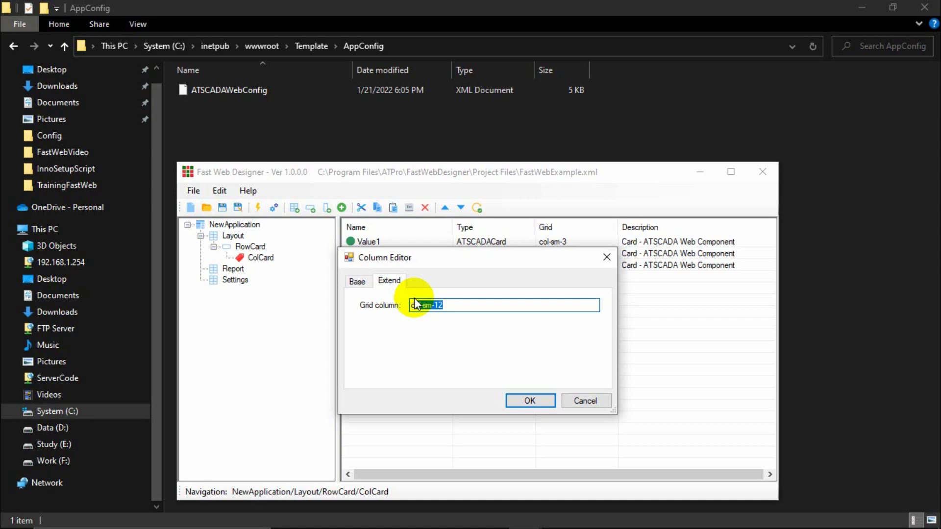
left_click(608, 263)
left_click(235, 268)
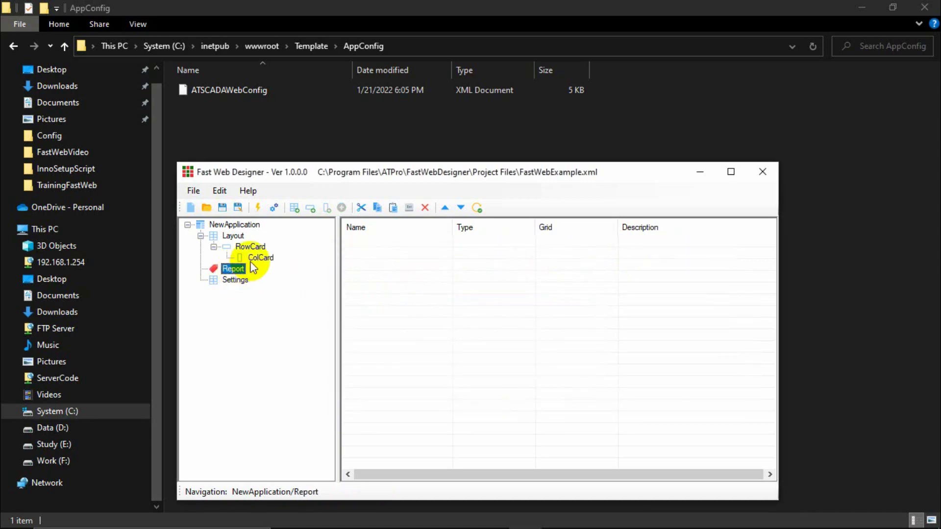
Add a new iCard component to ColCard named 'Value 4'.
left_click(259, 258)
left_click(369, 269)
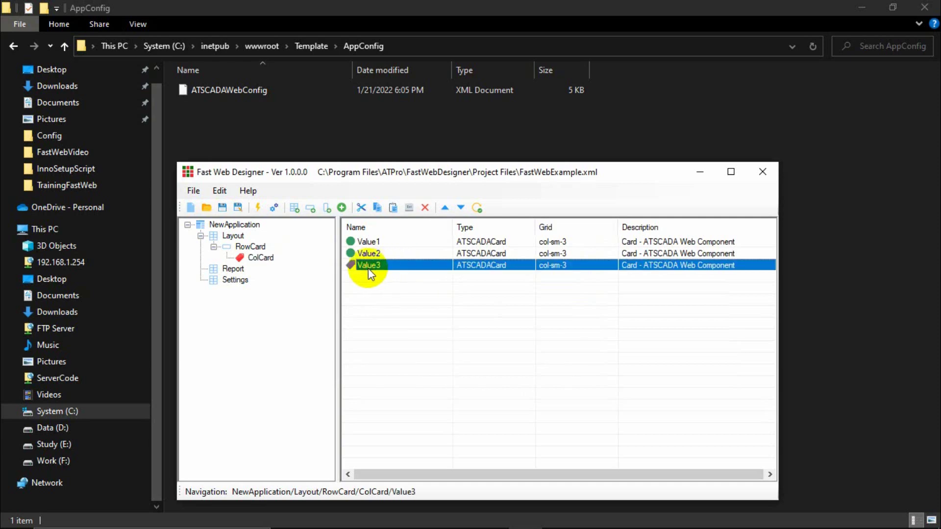
left_click(342, 207)
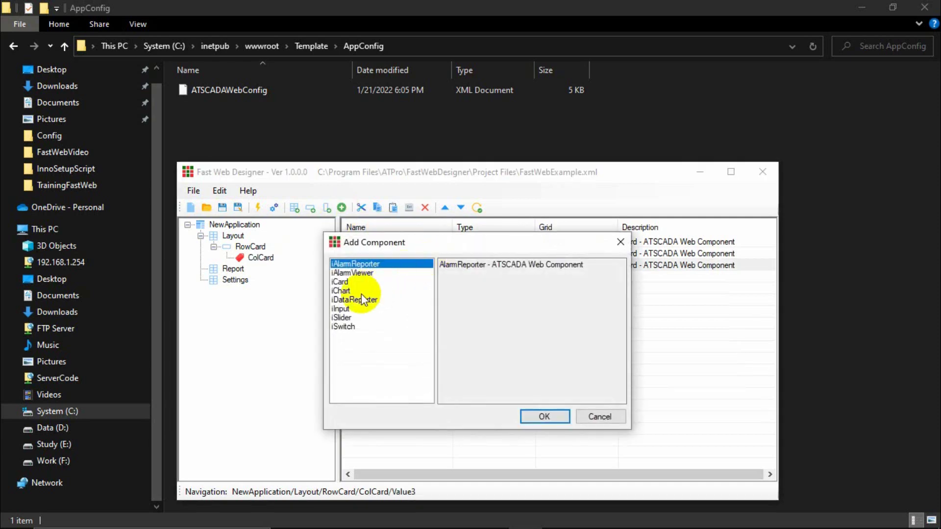
left_click(343, 308)
left_click(345, 326)
left_click(346, 318)
left_click(343, 300)
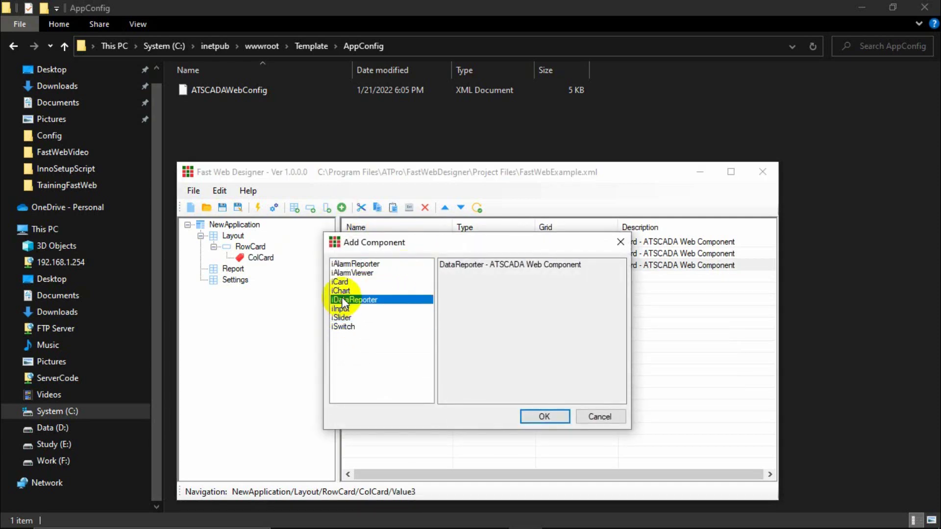
left_click(341, 290)
double_click(342, 282)
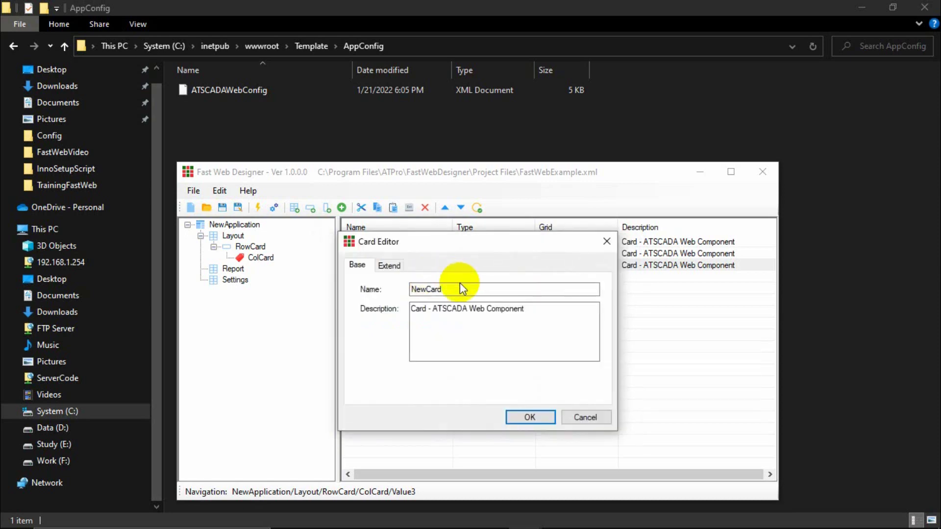
double_click(461, 289)
type("Valu")
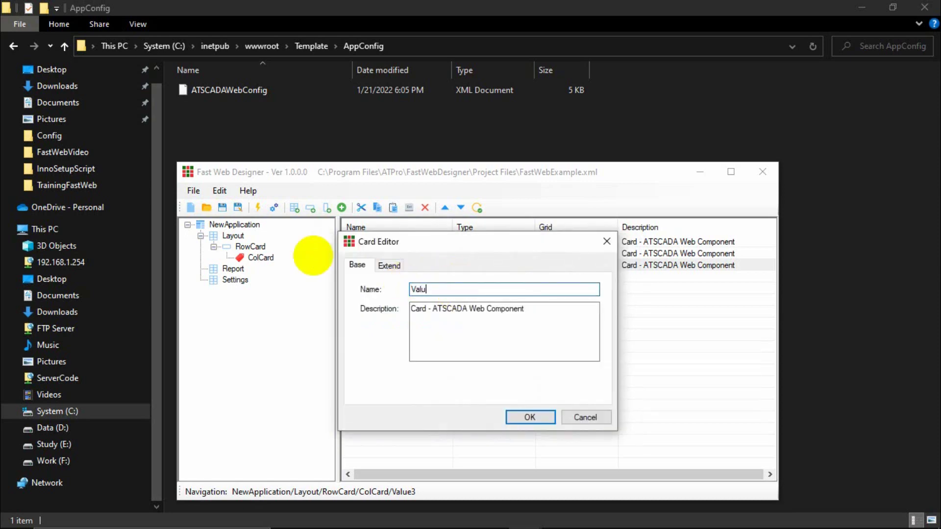
type("e 4")
Set the Value 4 card's colour to dark blue #393A77 and confirm the card.
left_click(389, 265)
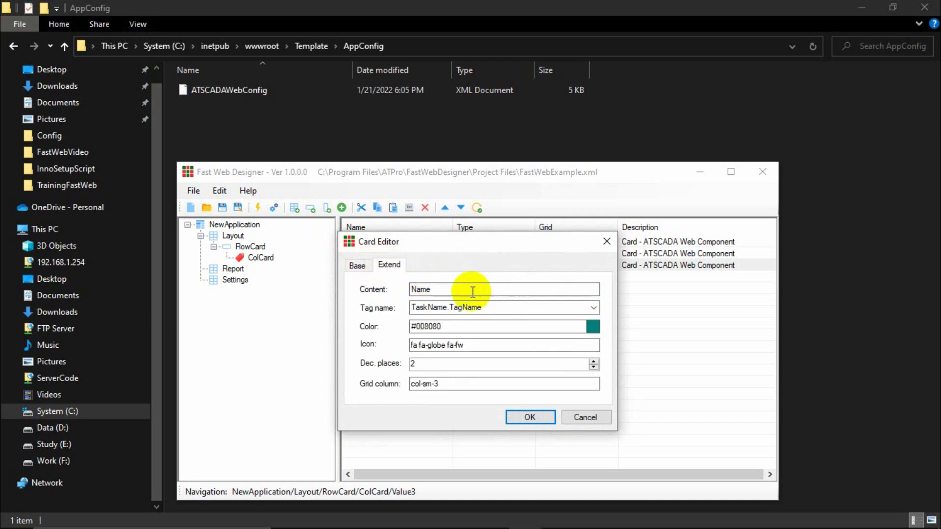
left_click(593, 326)
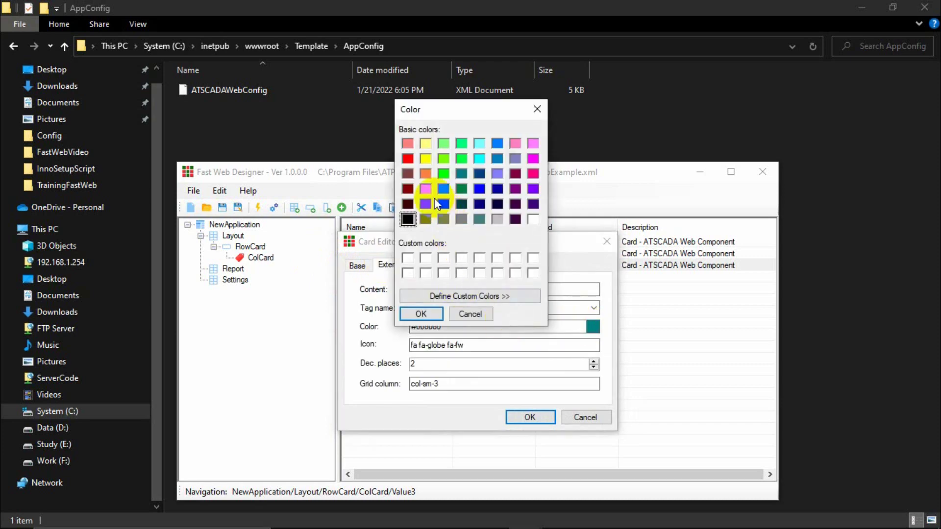
left_click(490, 299)
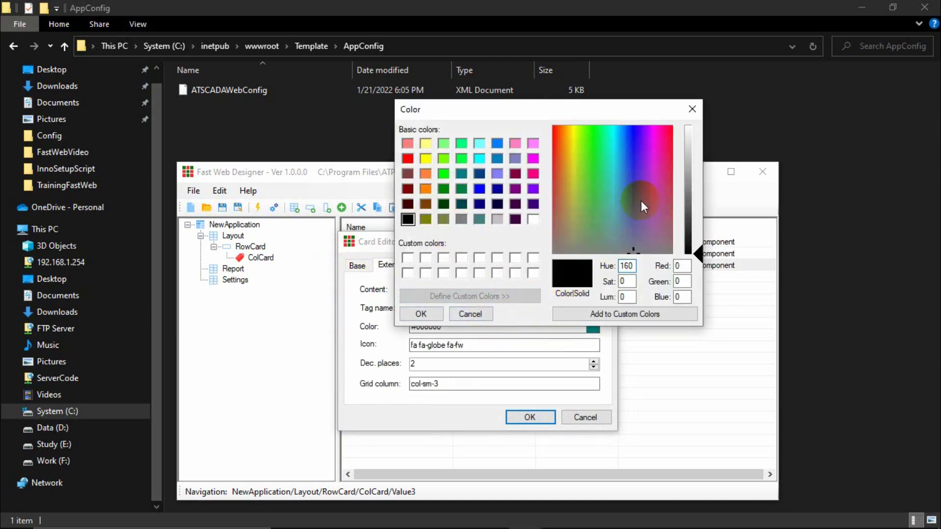
left_click_drag(619, 232, 580, 205)
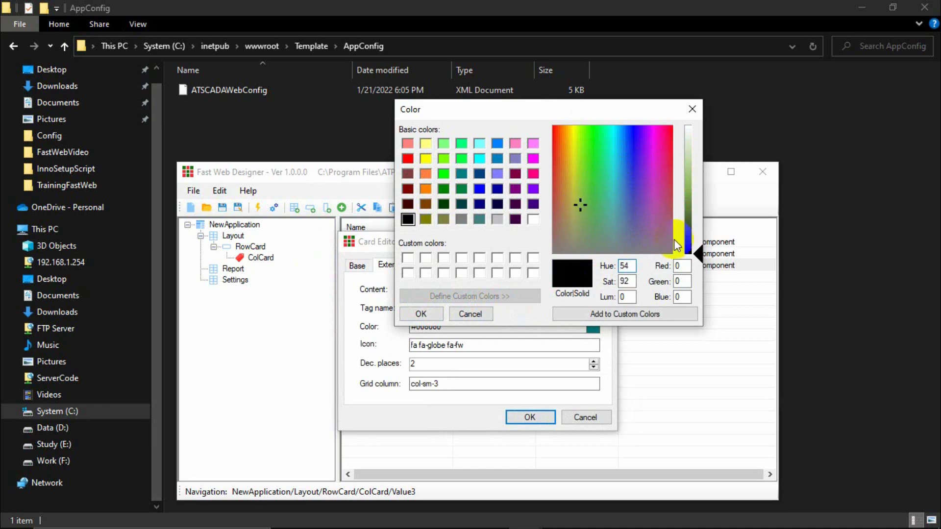
left_click_drag(586, 201, 633, 210)
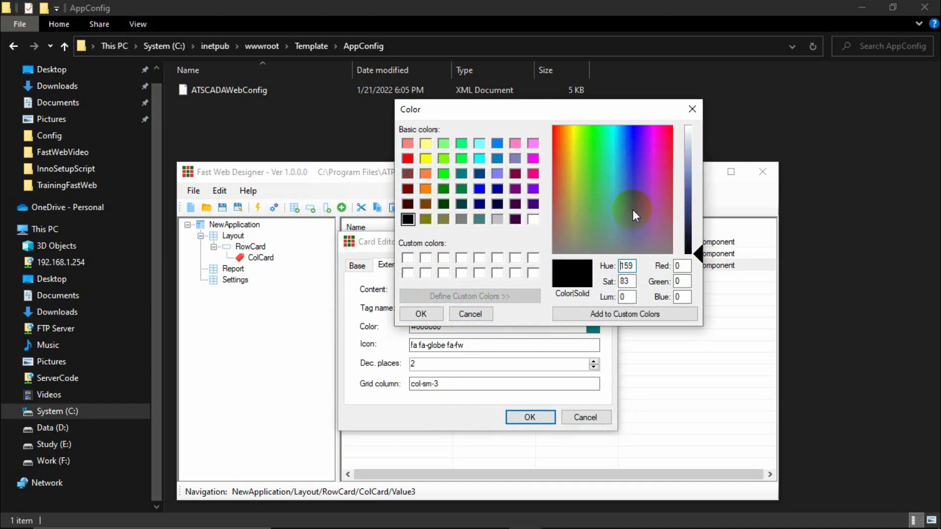
left_click_drag(698, 248, 702, 210)
left_click(422, 314)
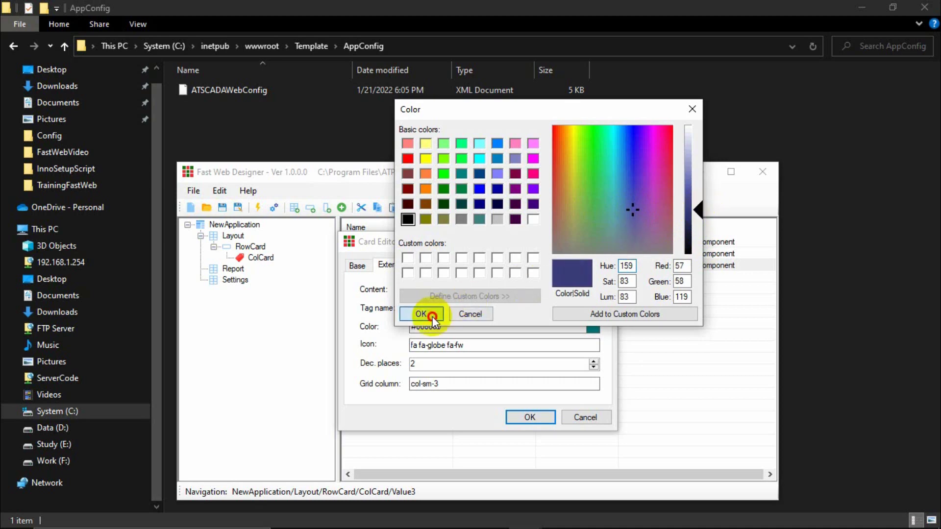
left_click(458, 346)
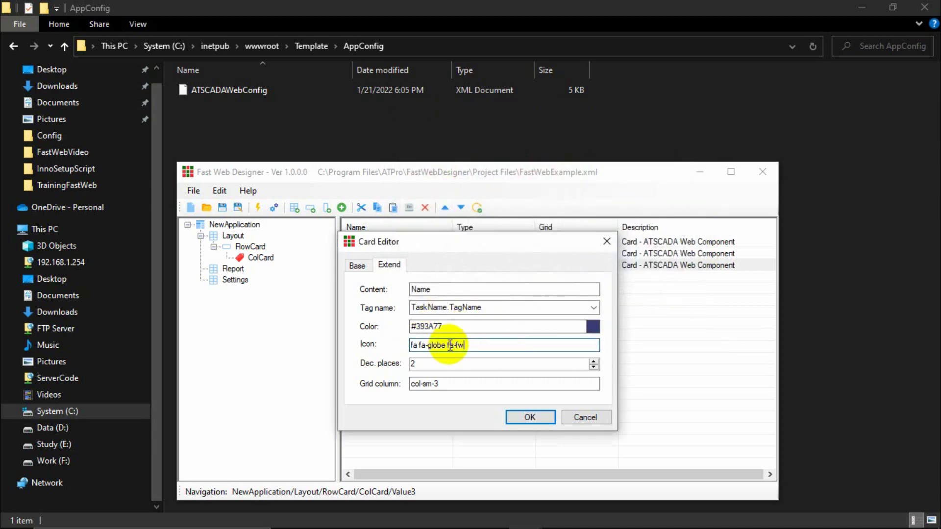
left_click(516, 416)
Review the existing Value cards and the contents of RowCard.
left_click(377, 266)
left_click(378, 254)
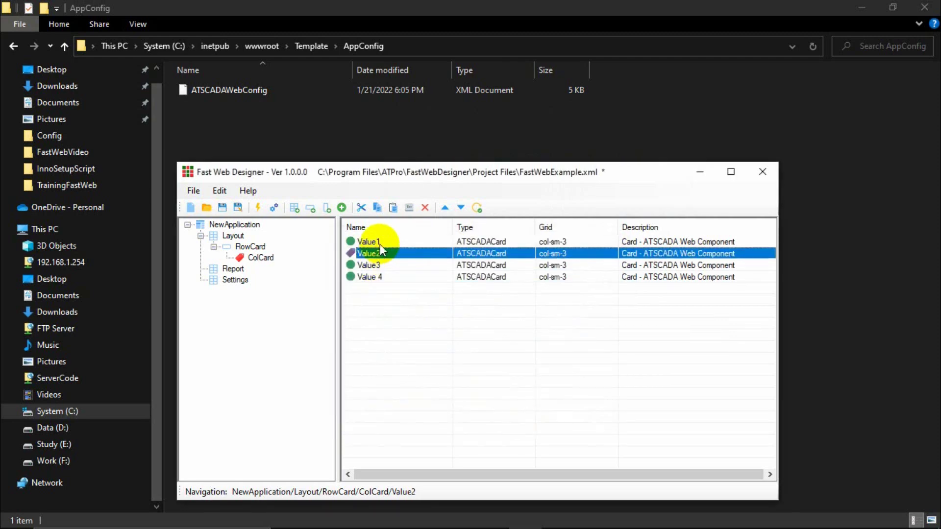
left_click(380, 242)
left_click(246, 247)
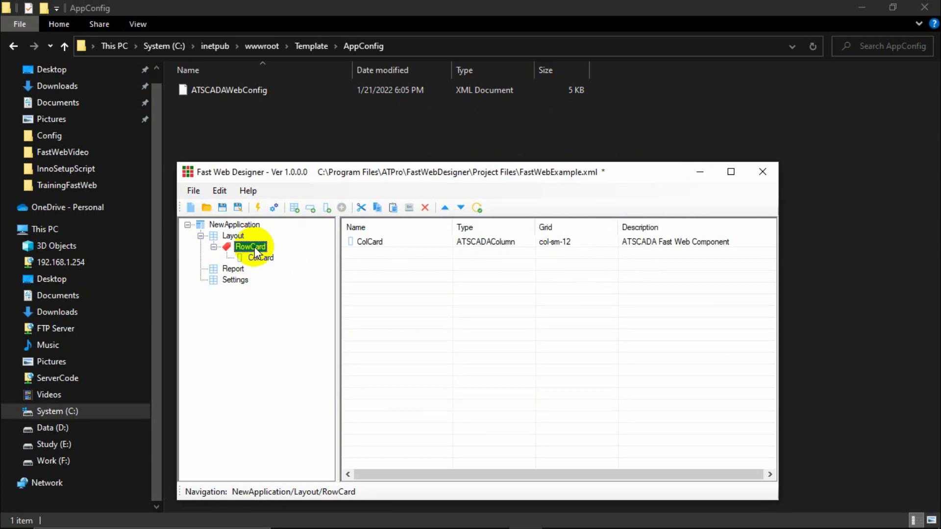
Add a new row named 'RowChart' to the layout beneath RowCard.
right_click(254, 246)
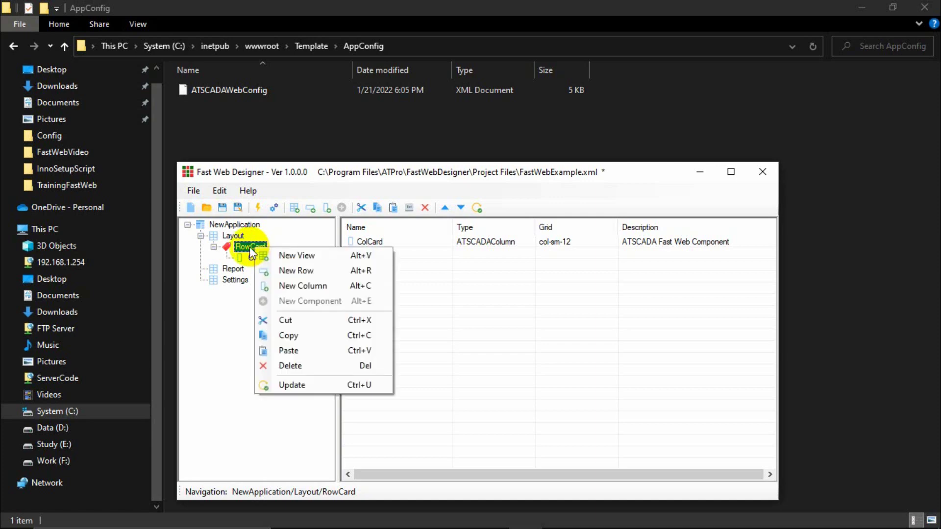
left_click(300, 270)
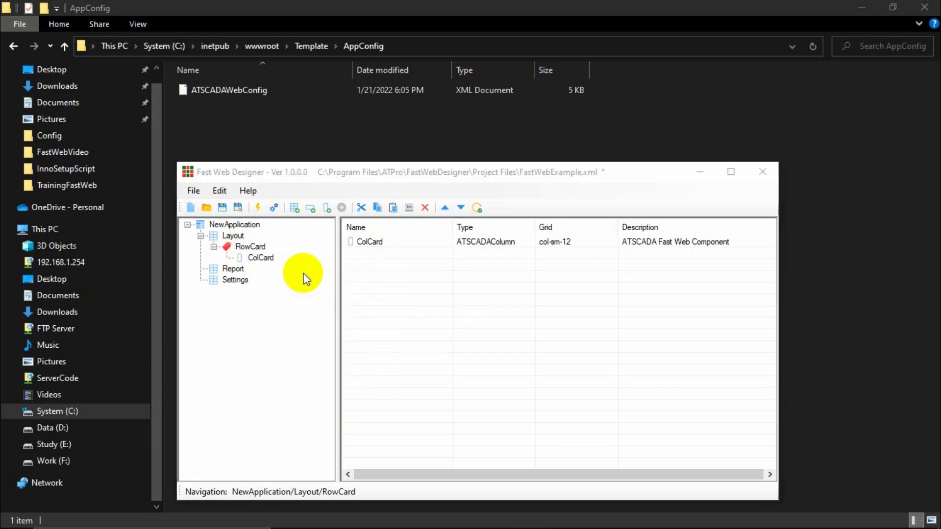
double_click(477, 305)
type("R")
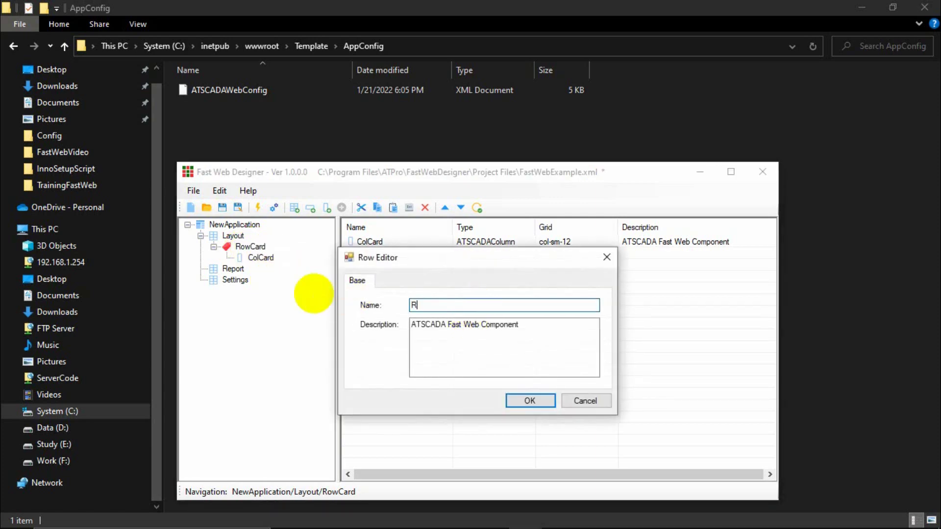
type("owChart")
key("Return")
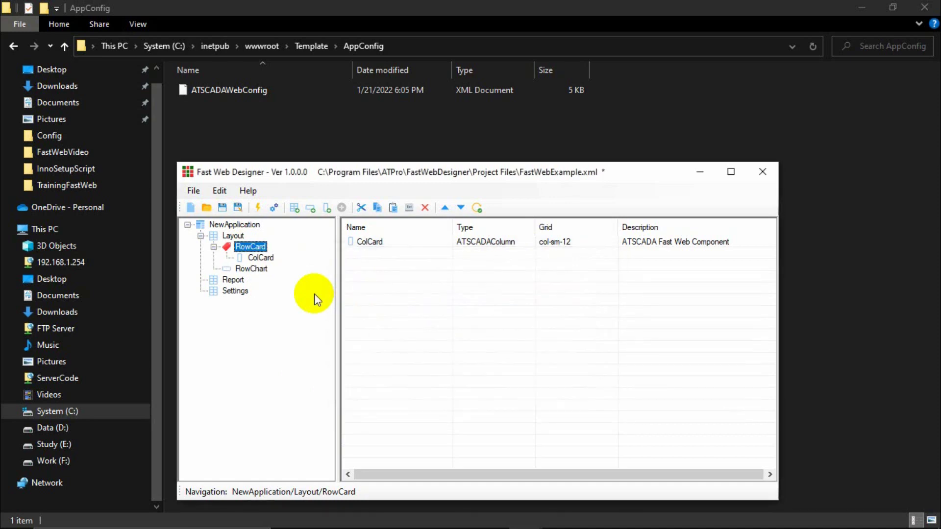
left_click(256, 271)
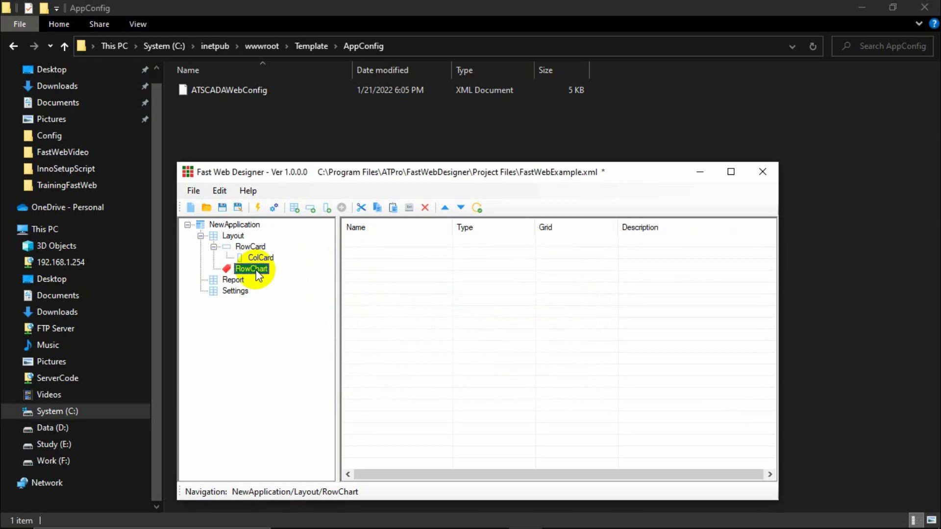
Add column 'ColLineChart' to RowChart with grid width col-sm-6.
right_click(257, 270)
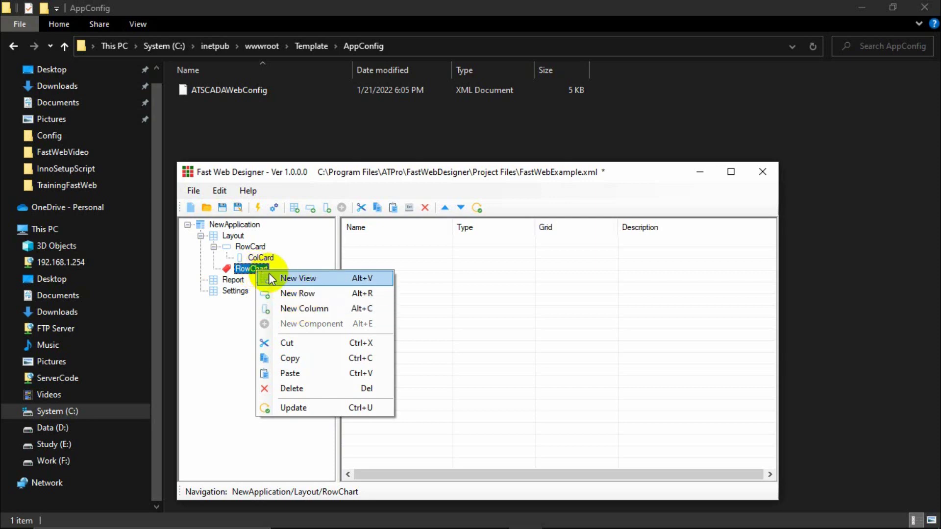
left_click(303, 308)
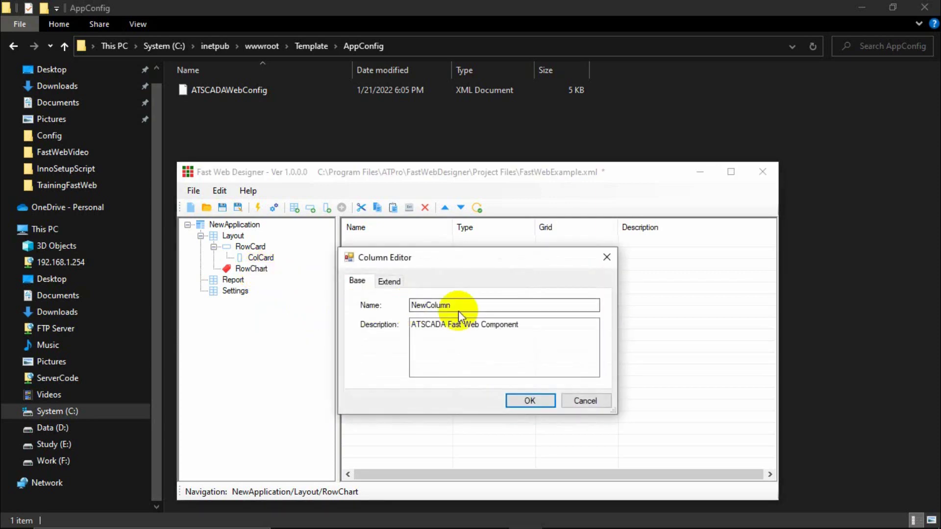
left_click(438, 305)
double_click(438, 305)
type("Col")
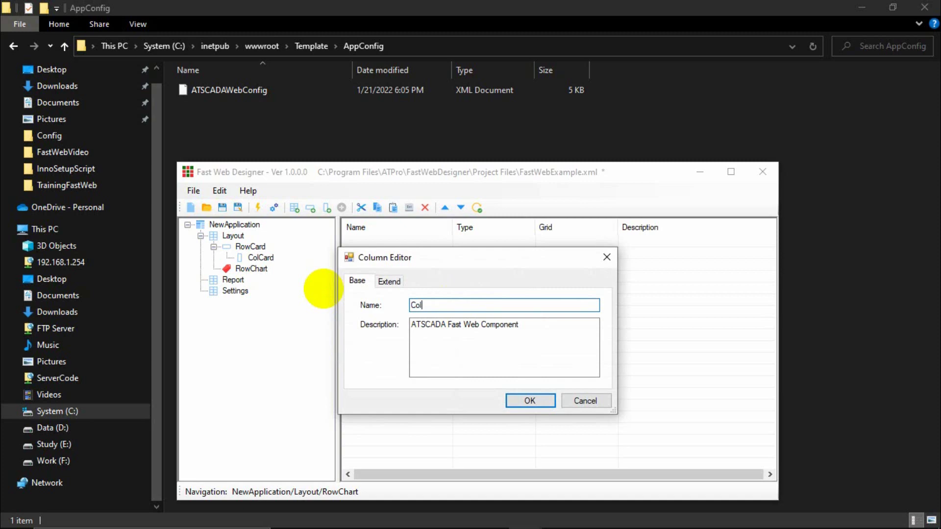
type("Liner")
key("BackSpace")
type("Chart")
left_click(390, 283)
left_click(455, 304)
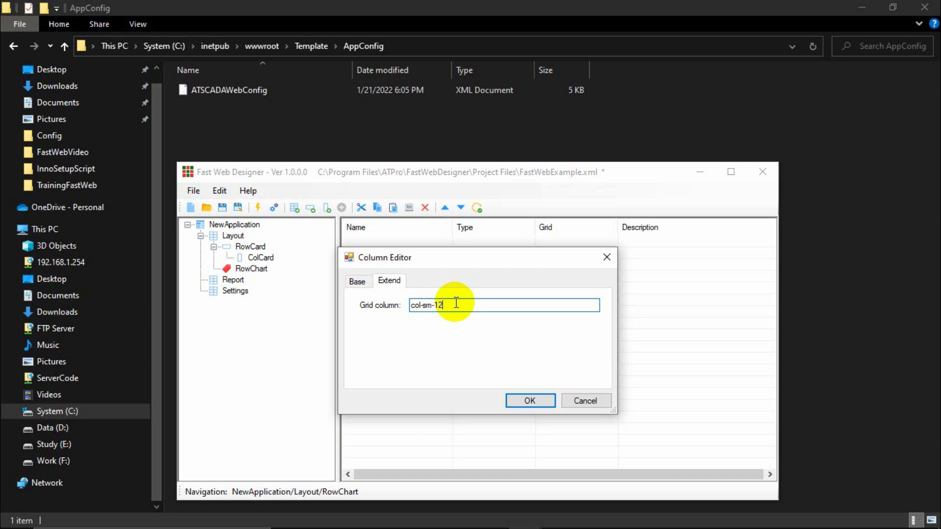
key("BackSpace")
key("BackSpace")
type("4")
left_click(357, 280)
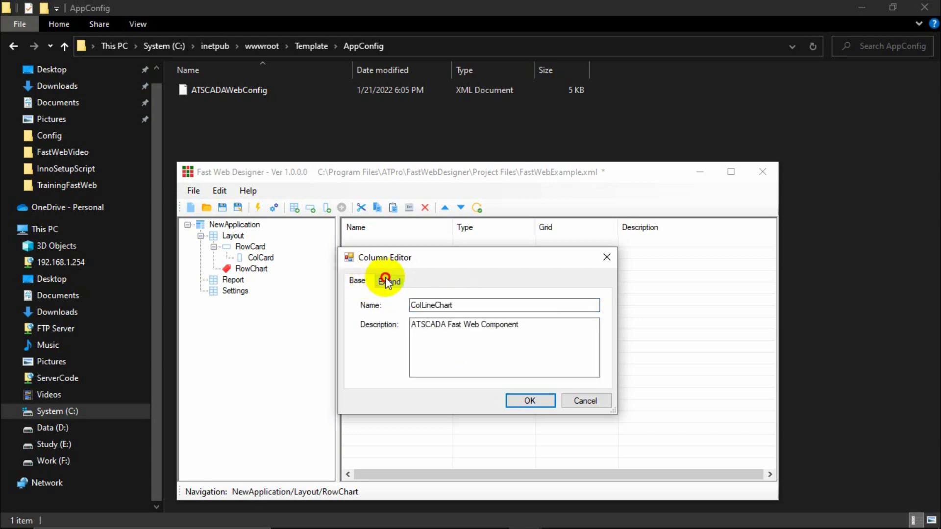
left_click(386, 281)
left_click(530, 400)
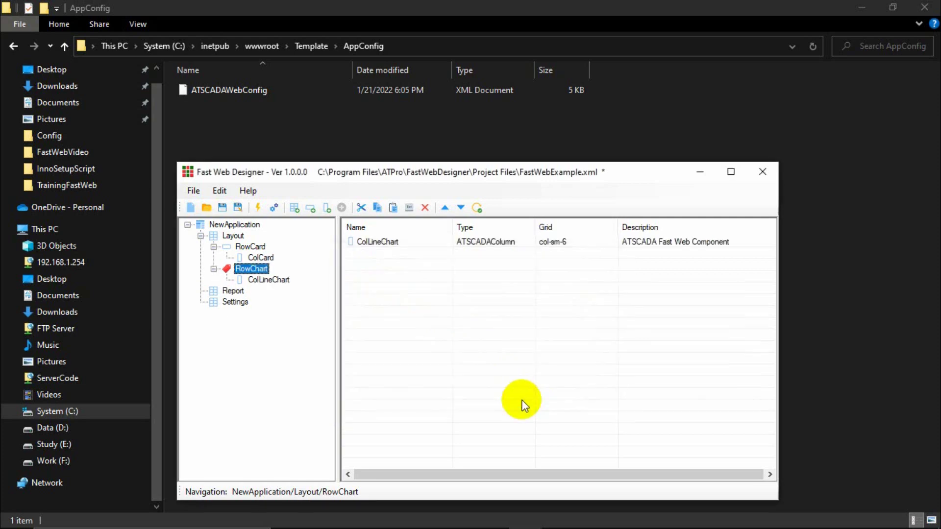
left_click(273, 281)
Add a second column 'ColBarChart' to RowChart, keeping grid col-sm-12.
right_click(253, 271)
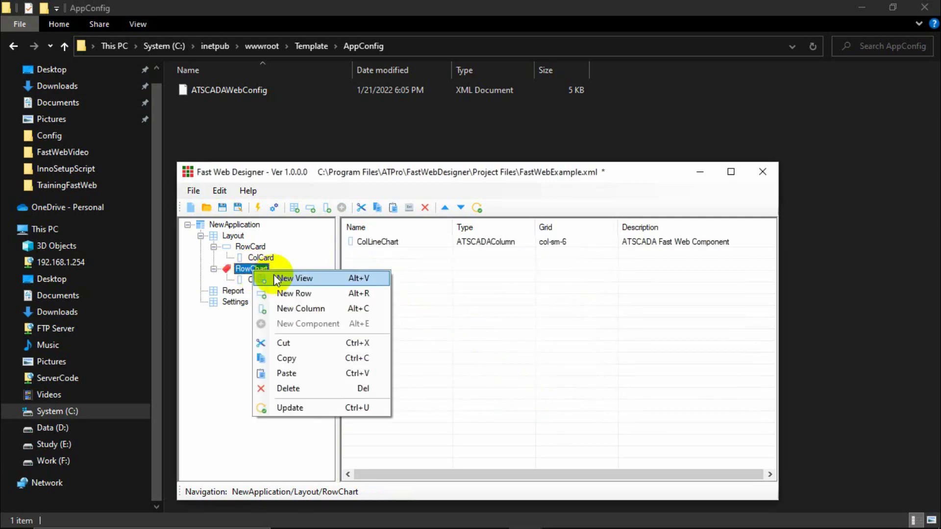
left_click(296, 307)
double_click(481, 311)
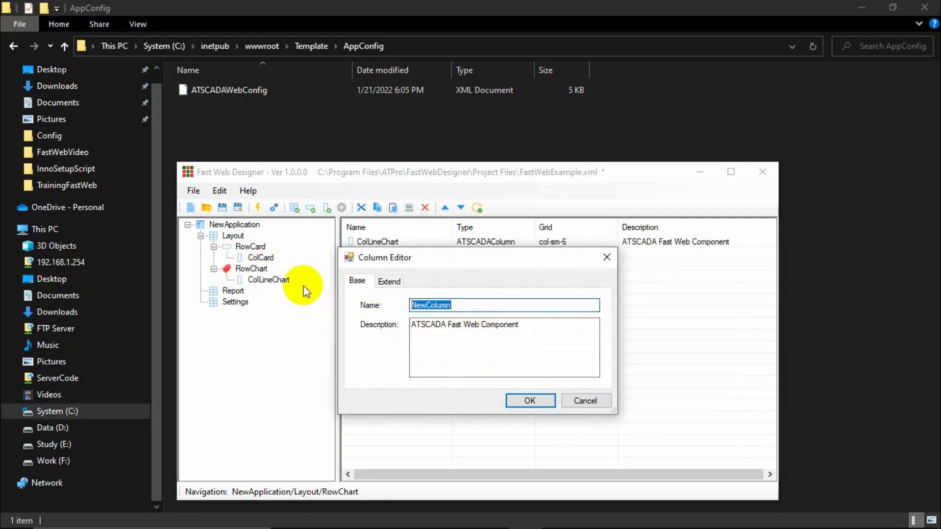
type("Co")
key("BackSpace")
key("BackSpace")
type("ColBarChart")
left_click(521, 400)
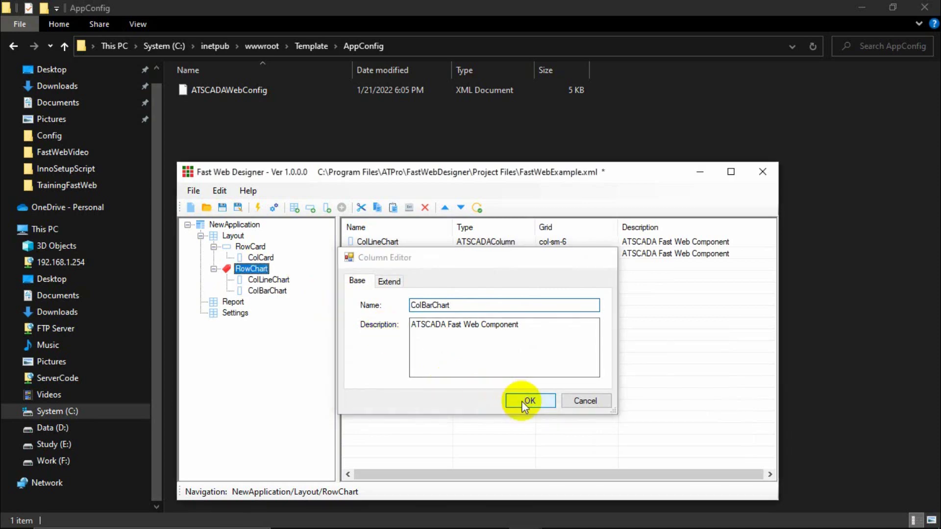
left_click(272, 292)
left_click(270, 282)
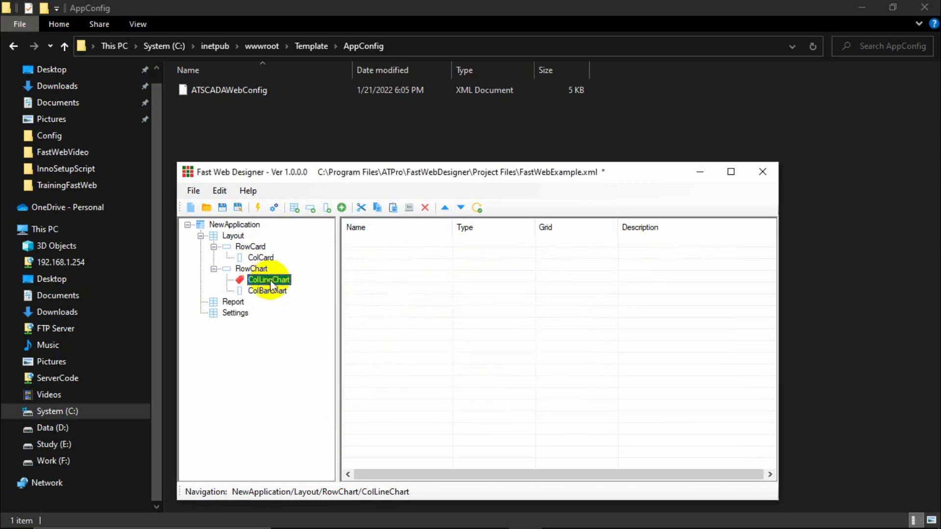
Add a chart component to ColLineChart from the component list.
double_click(271, 282)
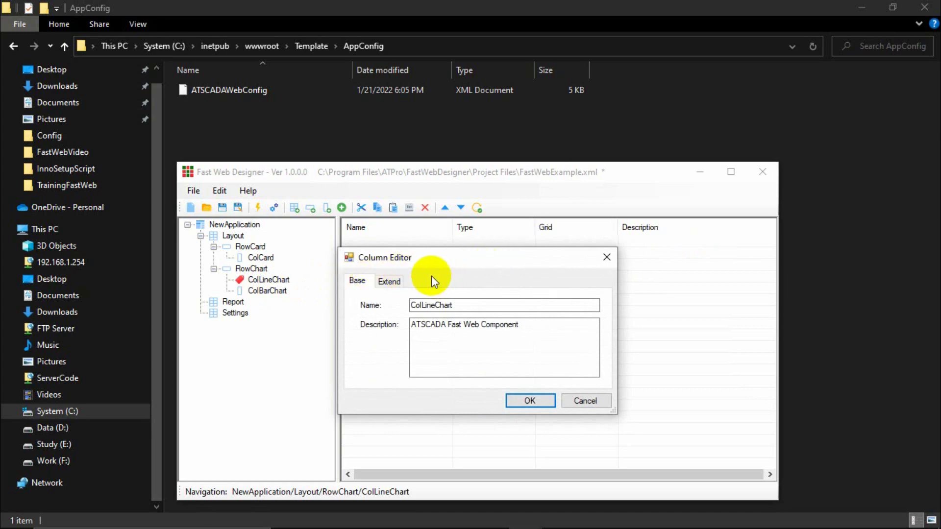
left_click(607, 257)
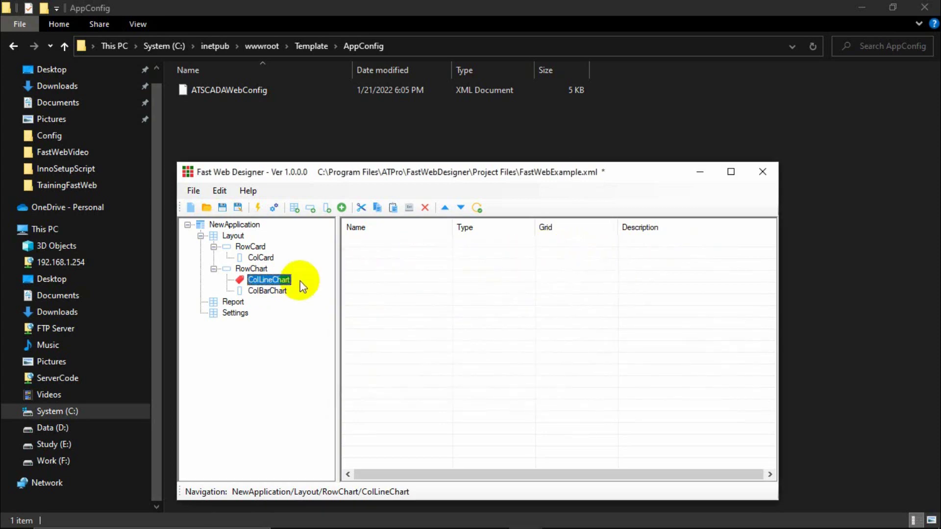
right_click(279, 280)
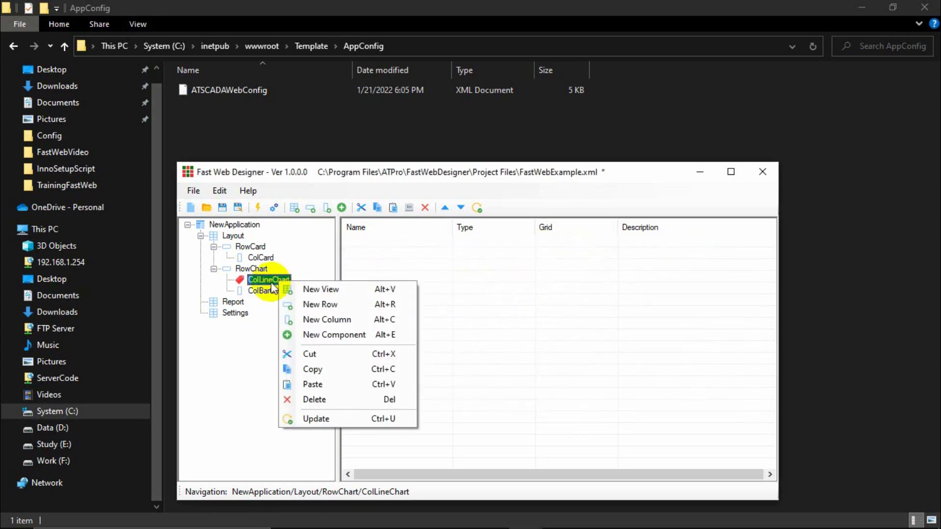
left_click(267, 284)
left_click(342, 207)
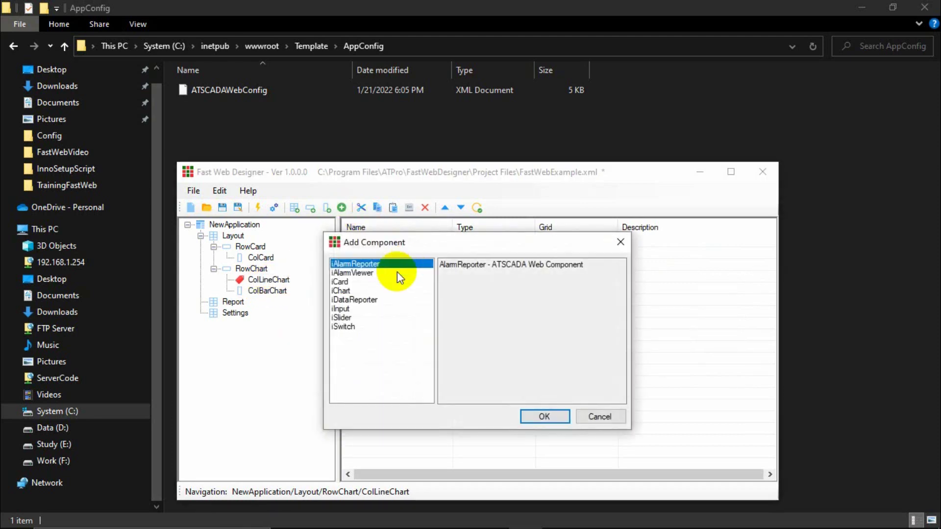
double_click(341, 291)
Name the chart LineChart and set its extended Content to 'Line Chart'.
double_click(451, 288)
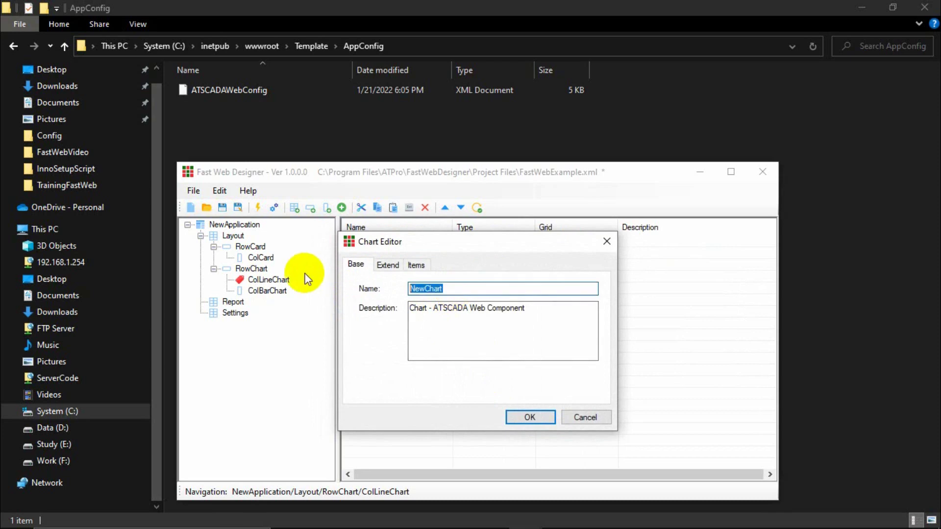
type("Lien")
key("BackSpace")
key("BackSpace")
type("neCah")
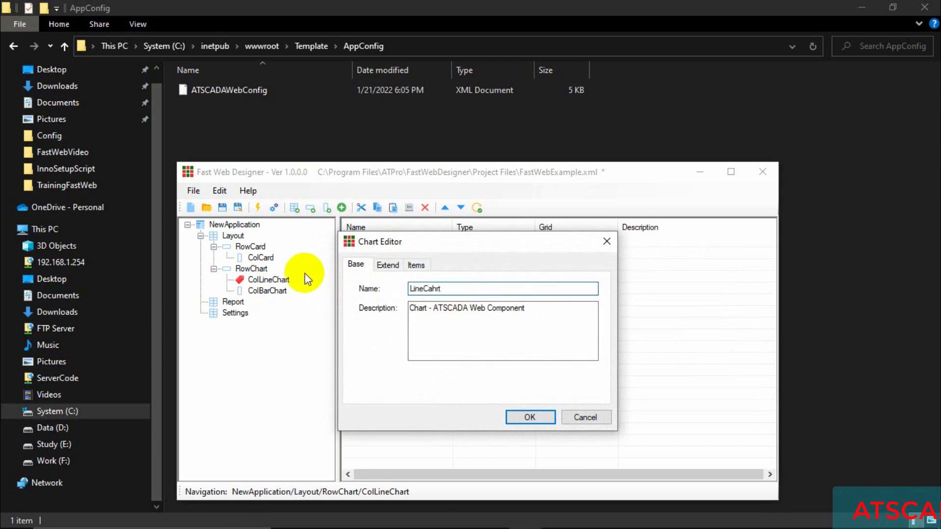
key("BackSpace")
key("BackSpace")
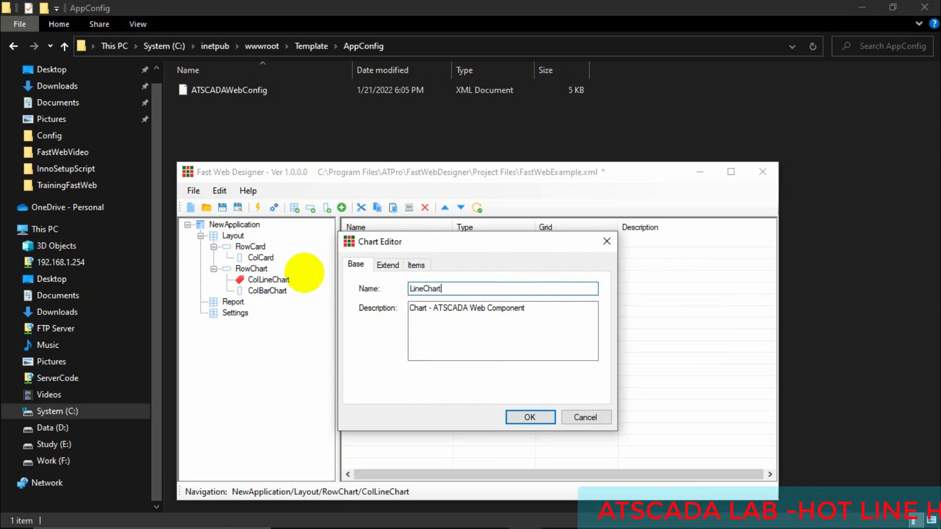
left_click(388, 265)
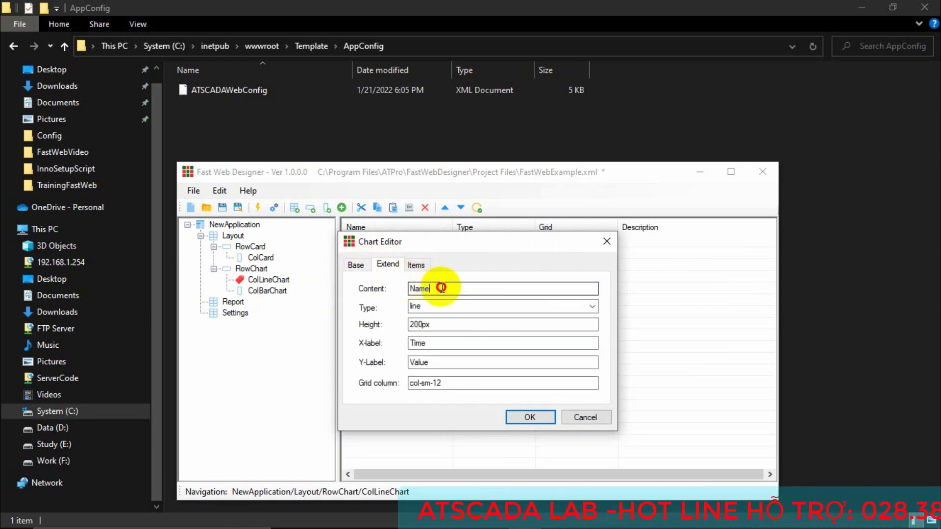
double_click(416, 290)
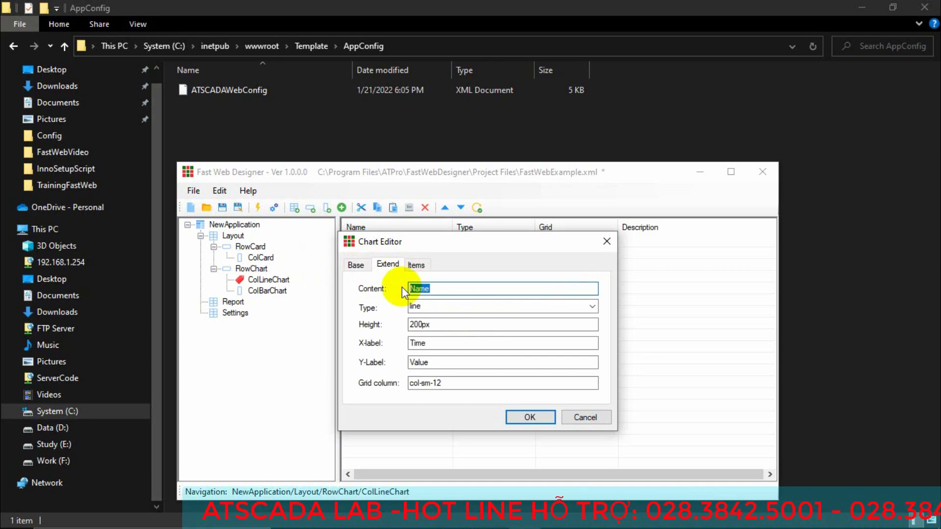
type("Line C")
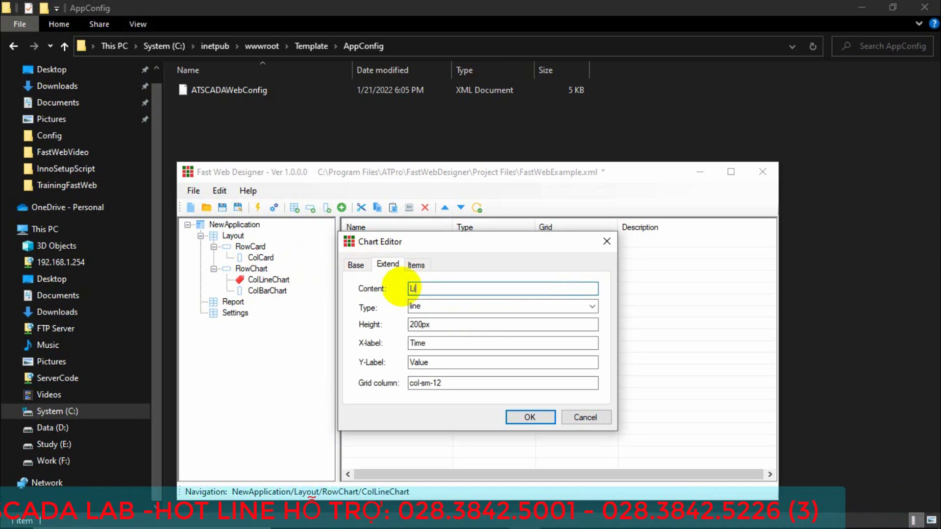
type("hart")
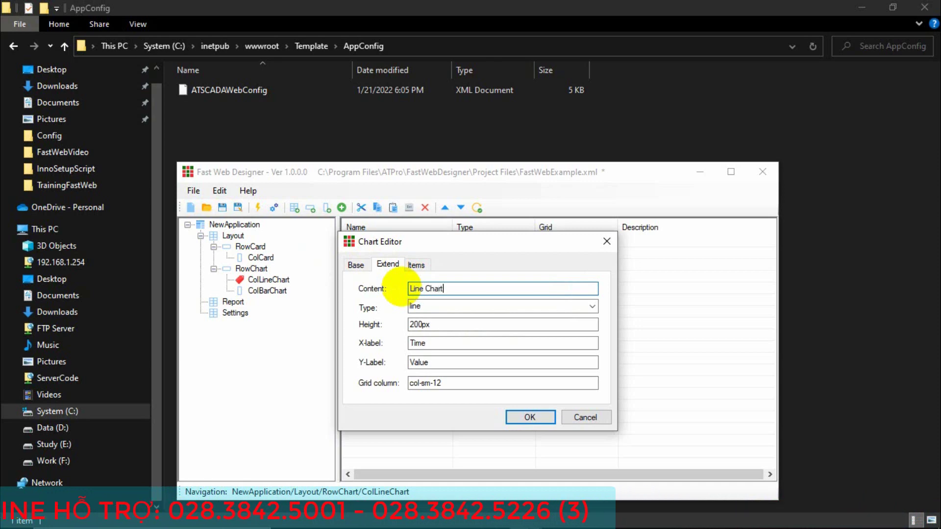
Keep line type, 200px height, Time/Value axis labels and col-sm-12 grid, then confirm.
left_click(593, 308)
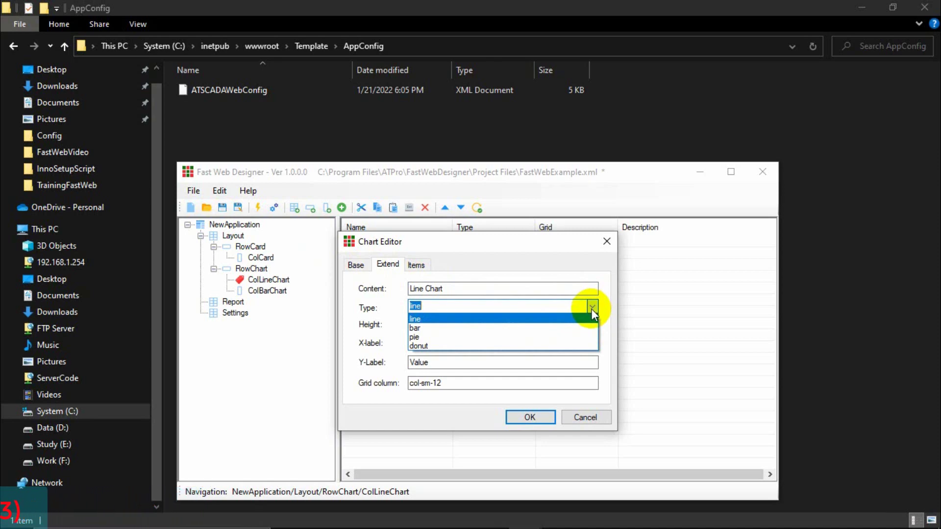
left_click(415, 319)
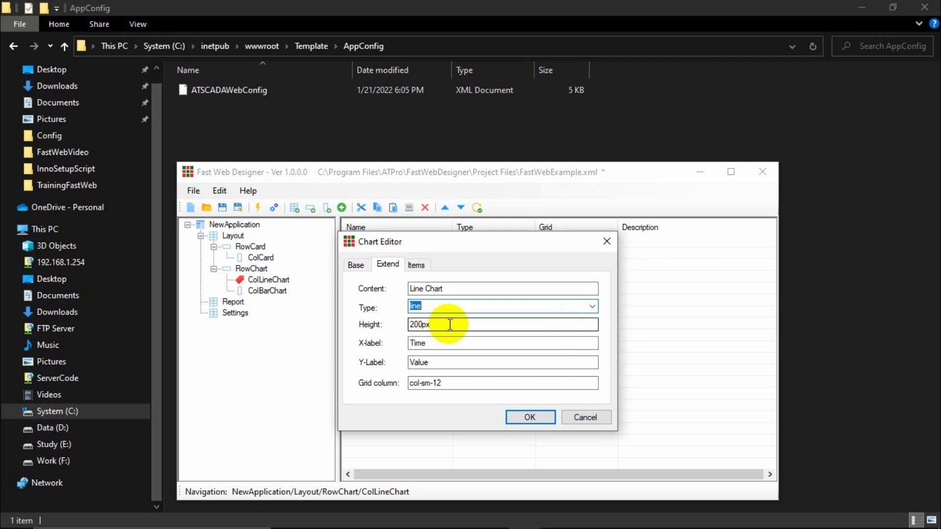
left_click(450, 324)
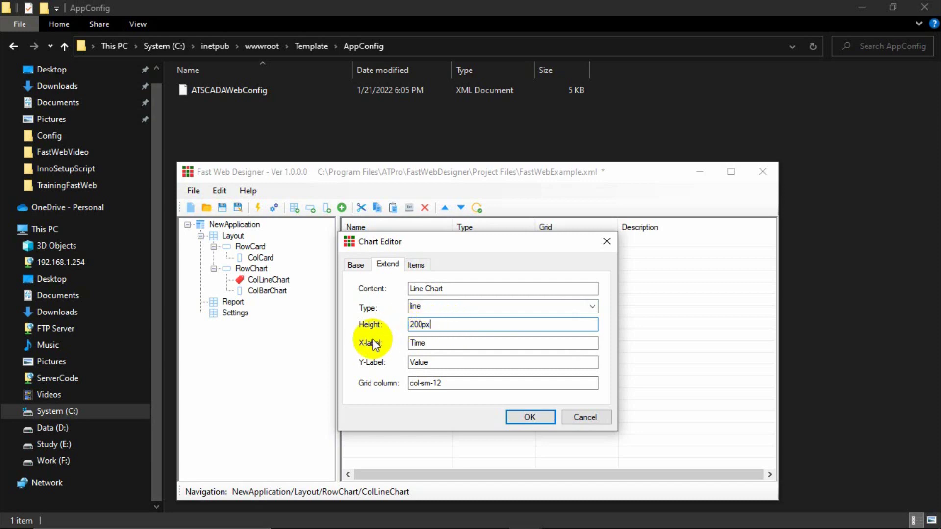
left_click(452, 343)
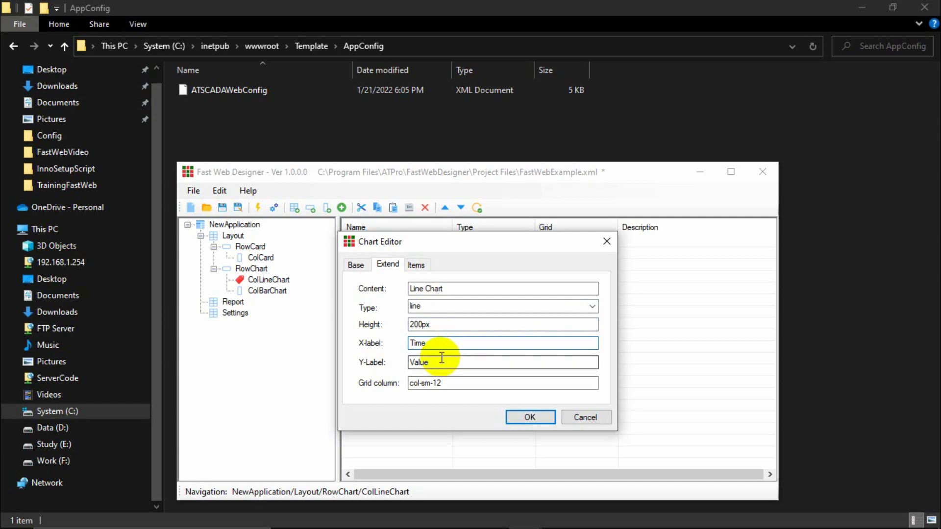
left_click(450, 365)
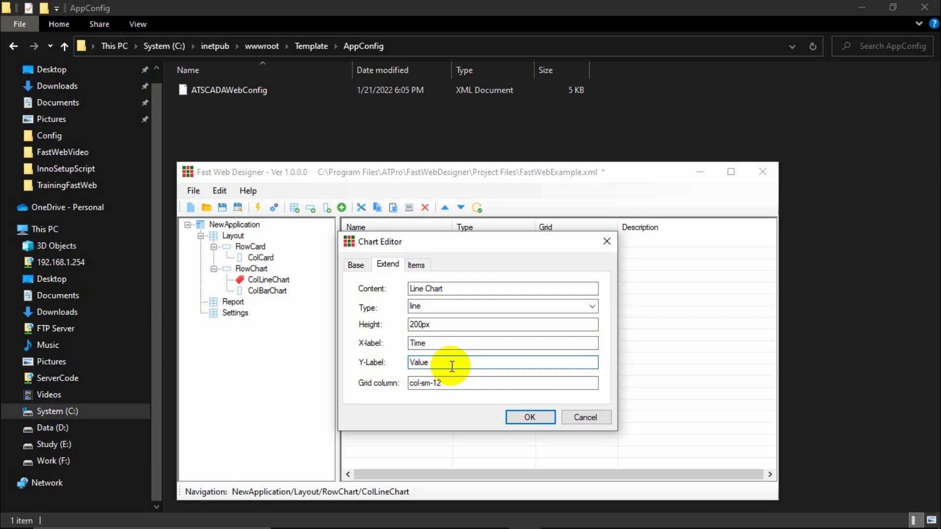
left_click(441, 382)
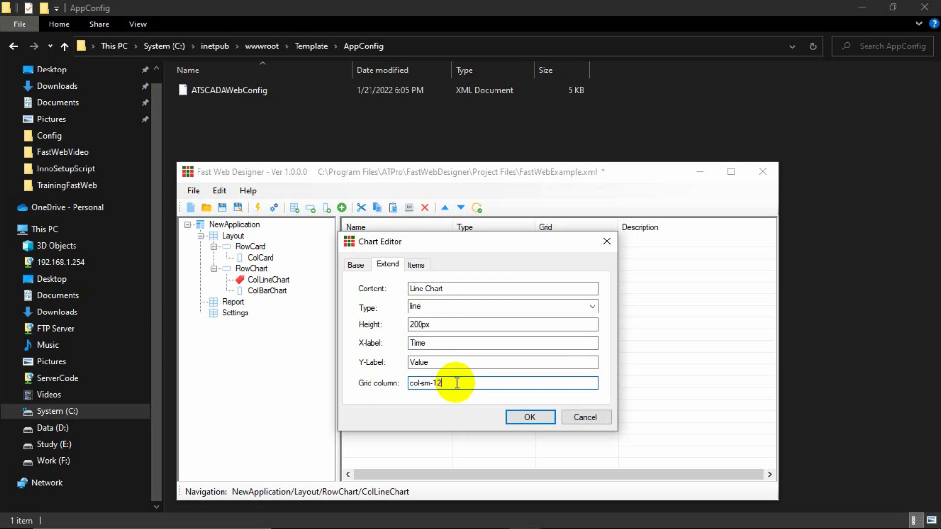
left_click(522, 416)
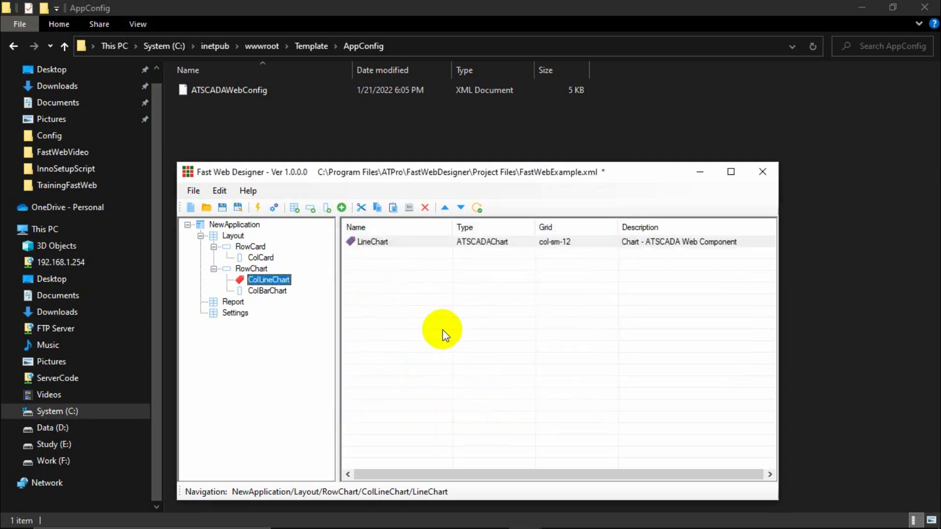
In LineChart's series items, create item Value1 bound to the FastWeb.Value1 tag.
left_click(376, 241)
double_click(373, 240)
left_click(398, 265)
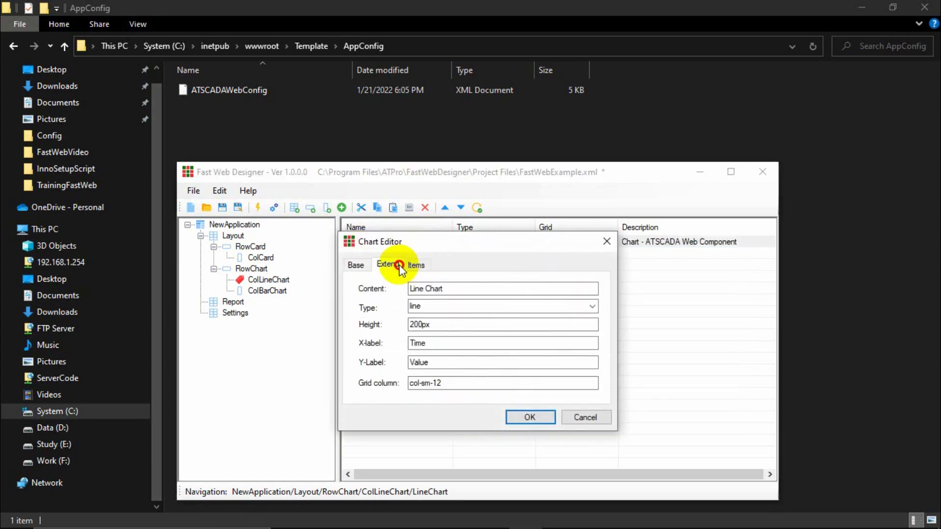
left_click(417, 265)
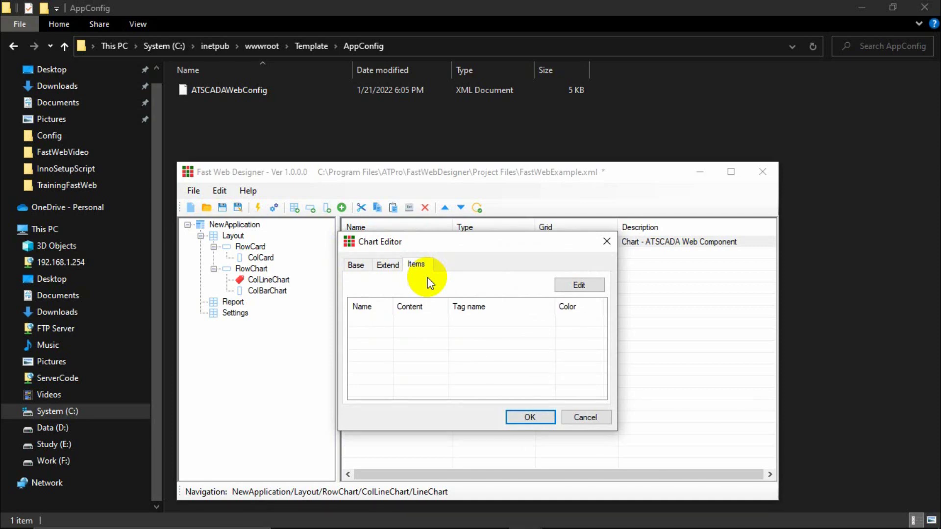
left_click(581, 284)
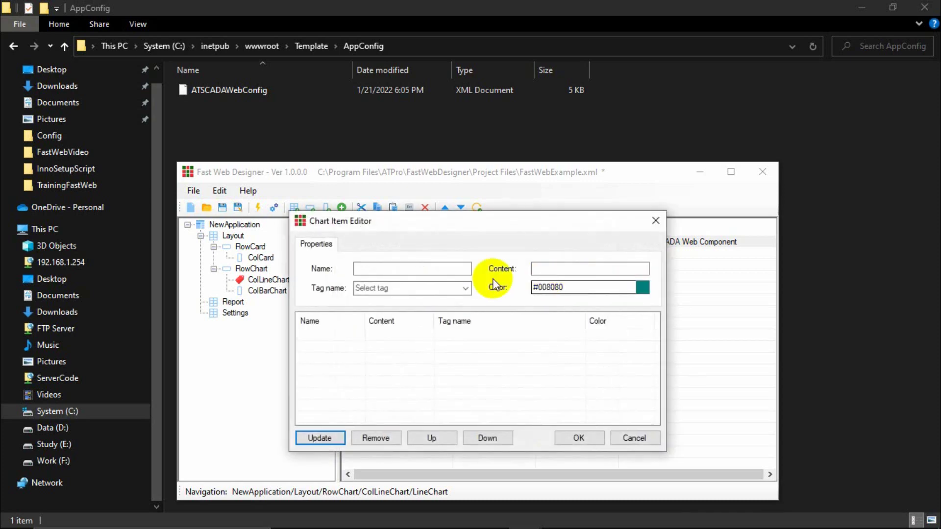
left_click(430, 269)
type("Va")
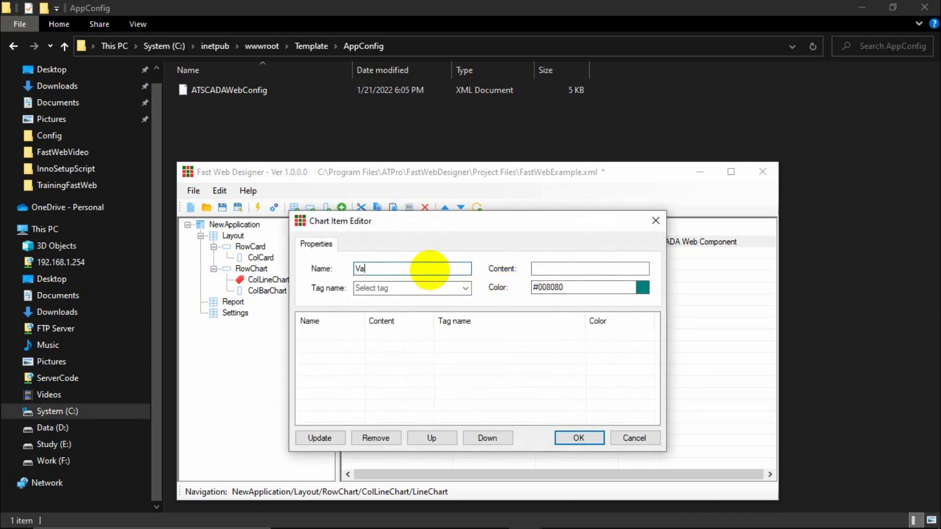
type("lue 1")
left_click(548, 268)
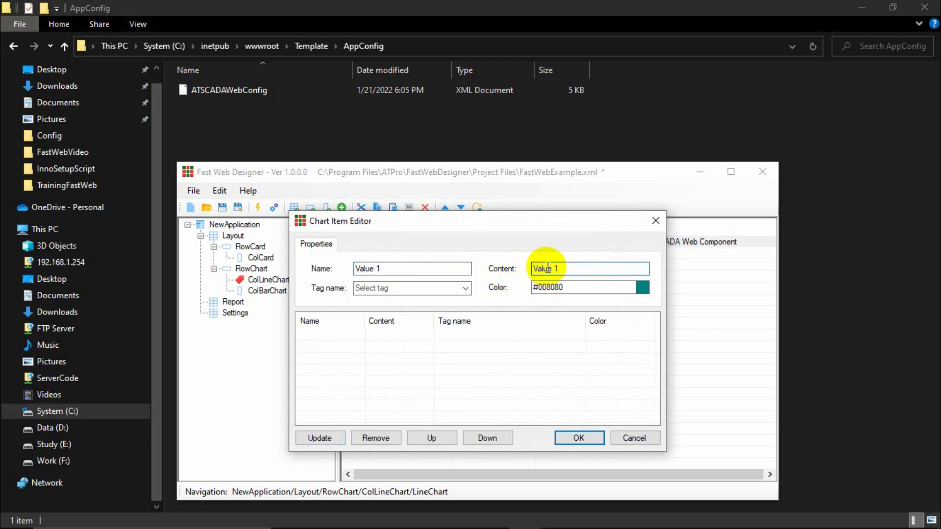
left_click(375, 268)
key("BackSpace")
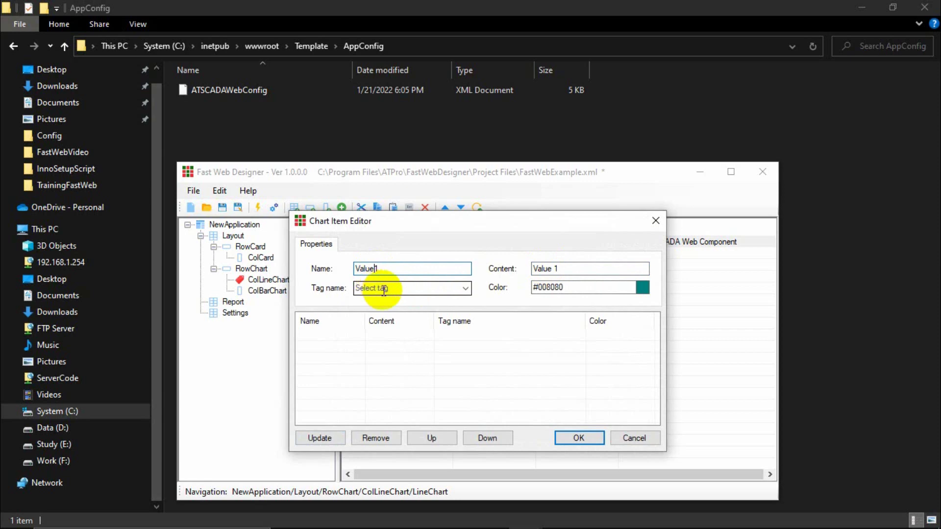
left_click(466, 288)
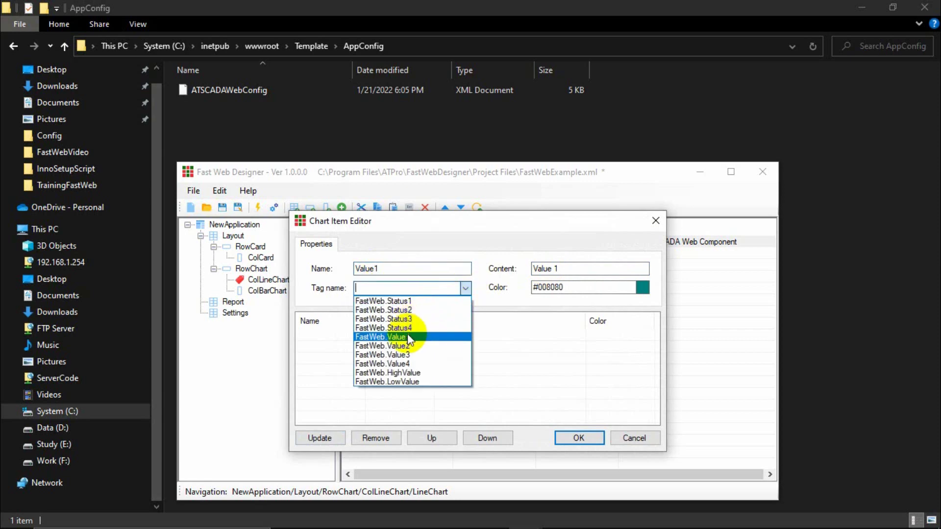
left_click(406, 338)
Give Value1 the red colour #FF3E3E and add it to the item list.
left_click(642, 287)
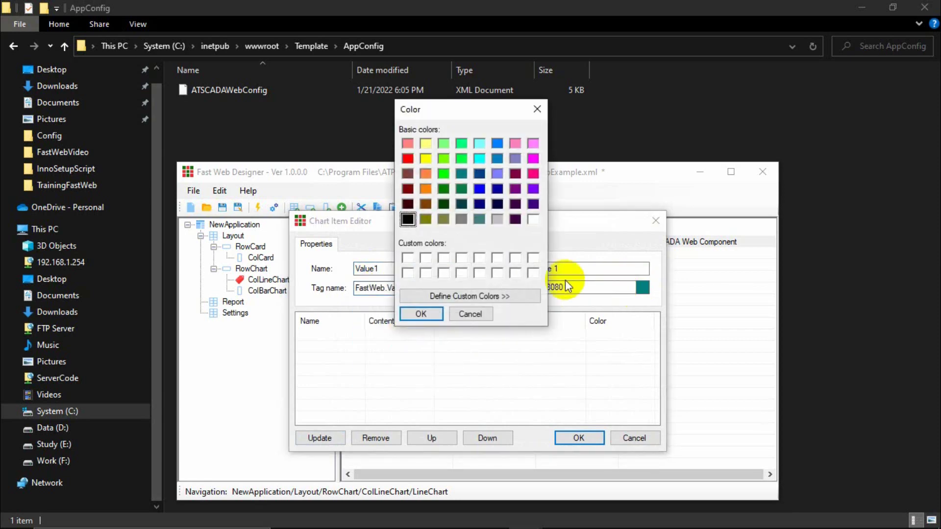
left_click(410, 160)
left_click(458, 295)
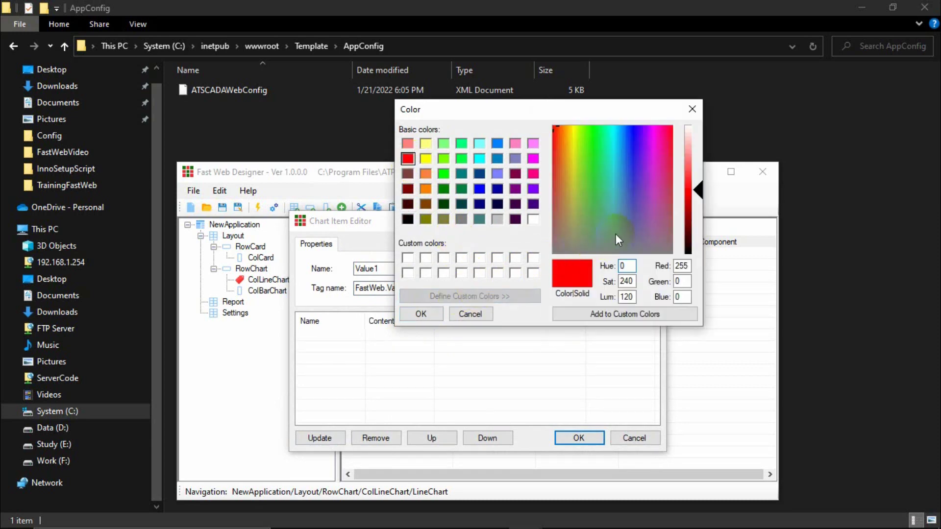
left_click_drag(595, 231, 558, 146)
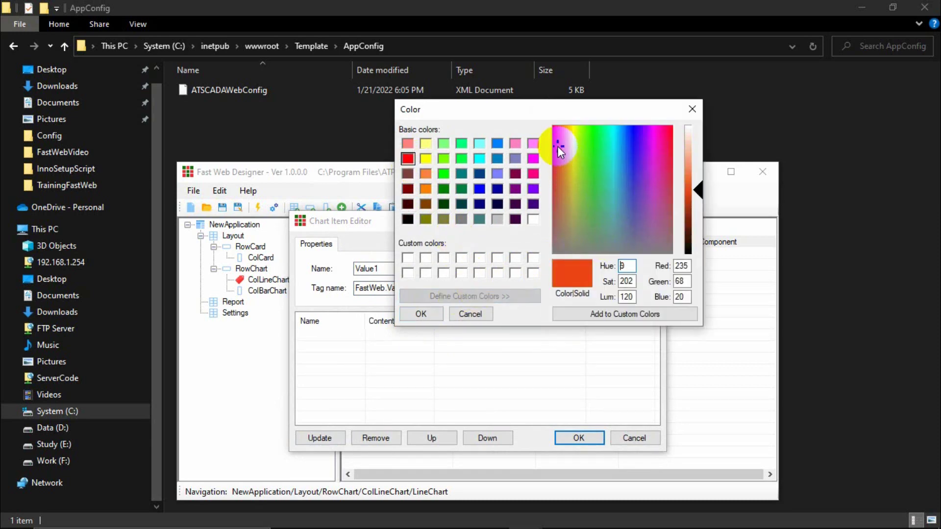
left_click_drag(694, 186, 695, 196)
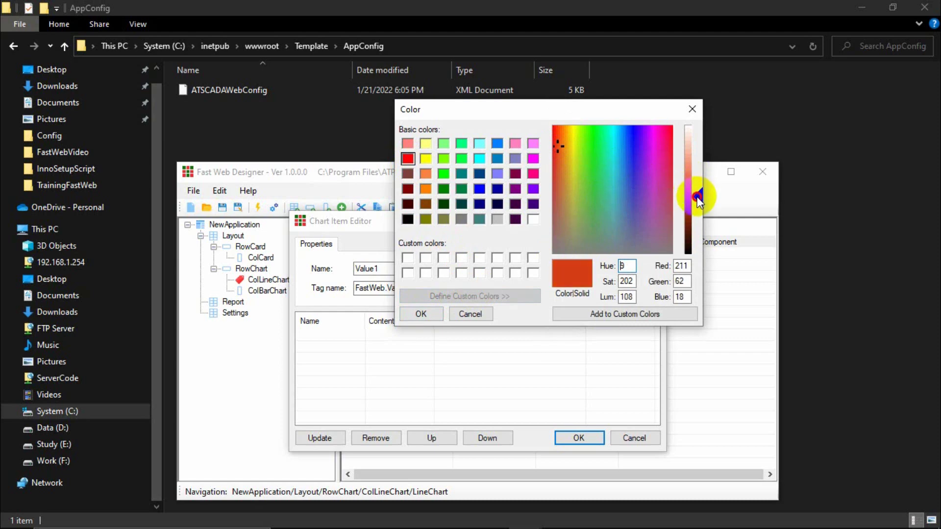
left_click_drag(563, 151, 558, 135)
left_click_drag(700, 202, 696, 207)
left_click_drag(554, 132, 553, 127)
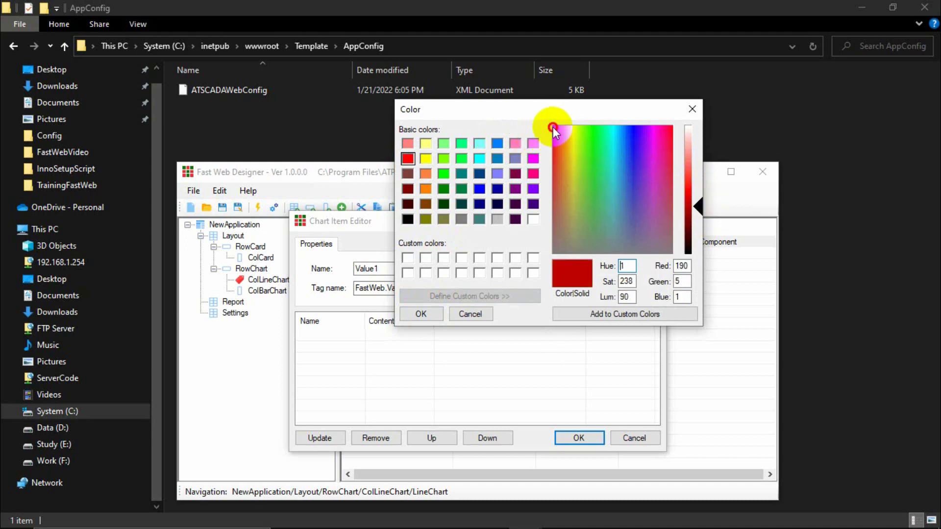
left_click(699, 203)
left_click_drag(699, 204, 699, 179)
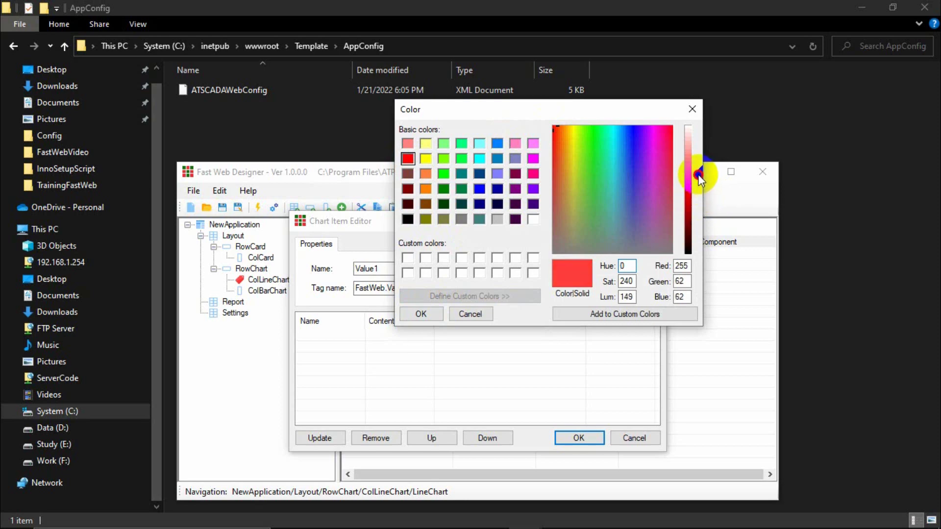
left_click(421, 314)
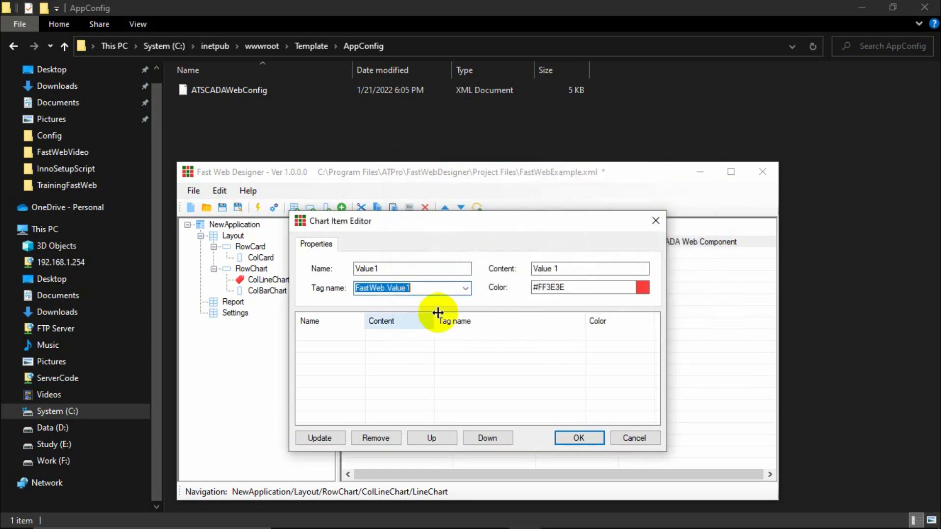
left_click(320, 438)
Add item Value2 (content Value 2) bound to FastWeb.Value2 in blue #4242FF.
left_click(424, 266)
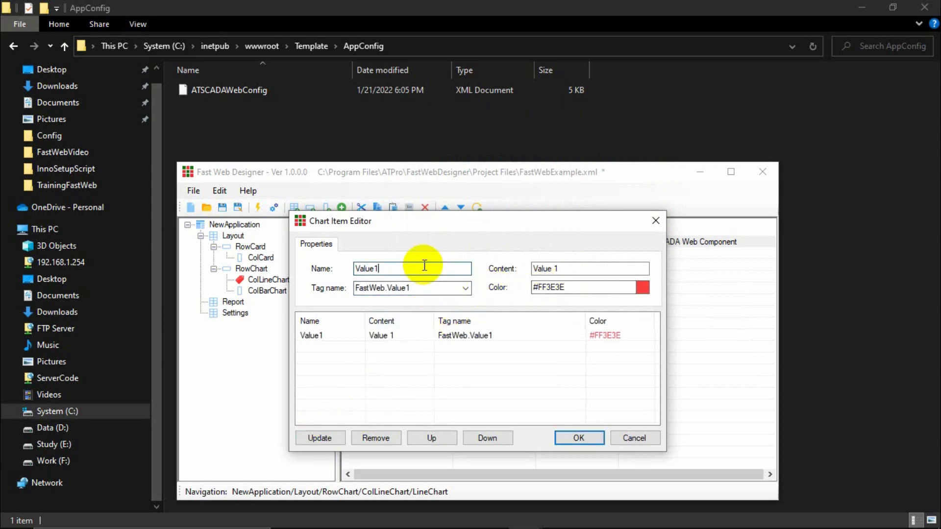
key("BackSpace")
type("2")
left_click(568, 267)
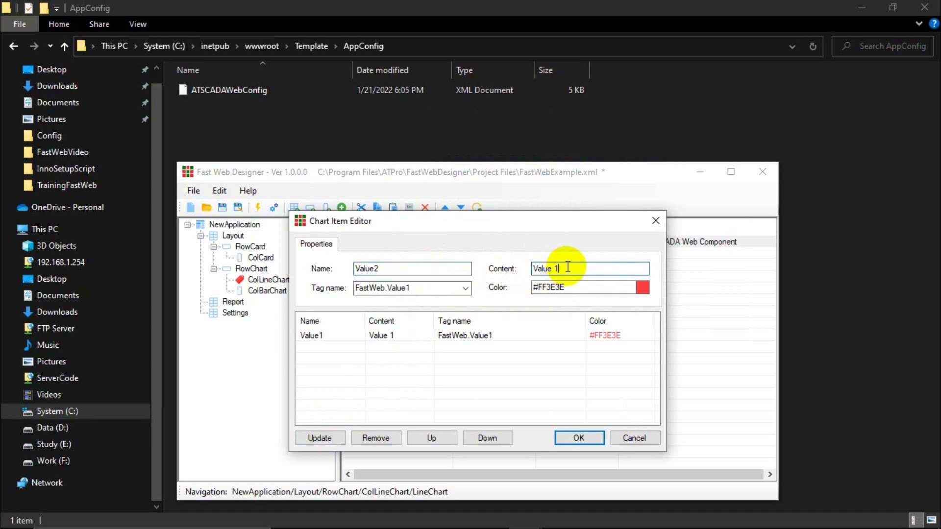
type("2")
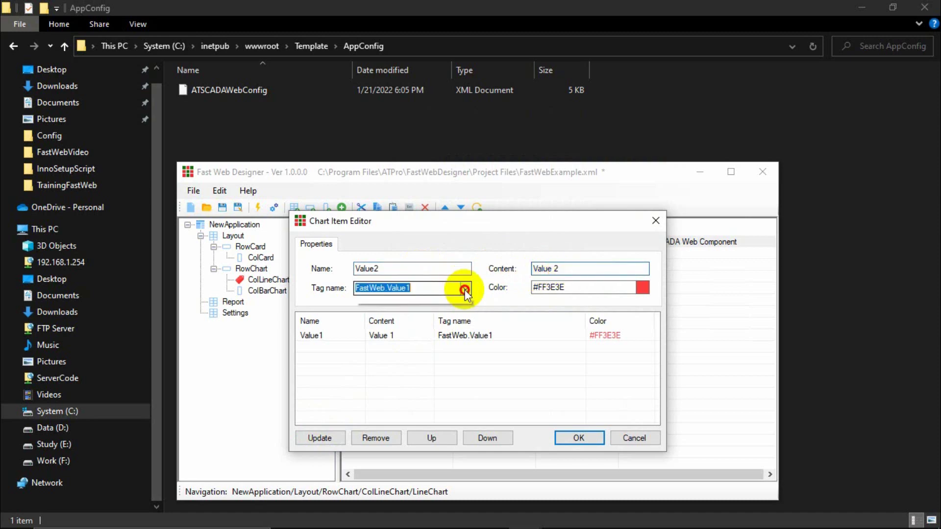
left_click(466, 288)
left_click(417, 346)
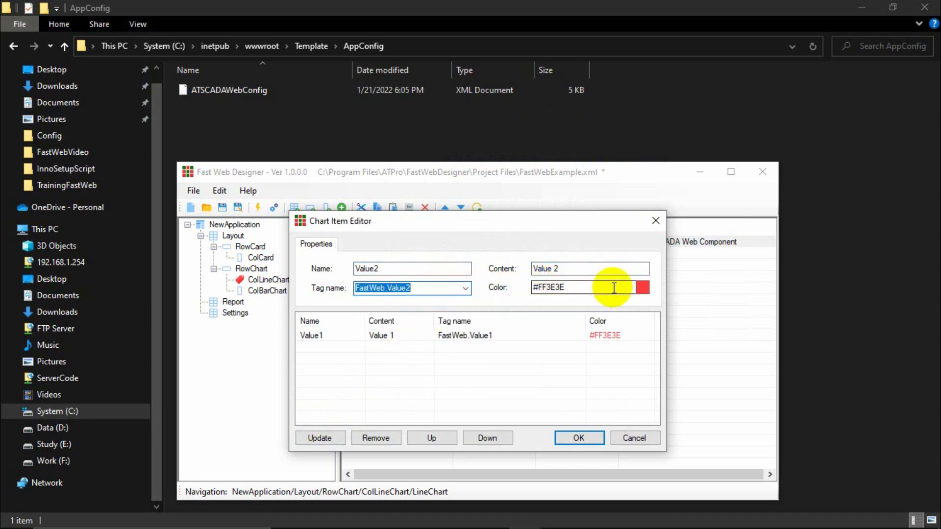
left_click(642, 289)
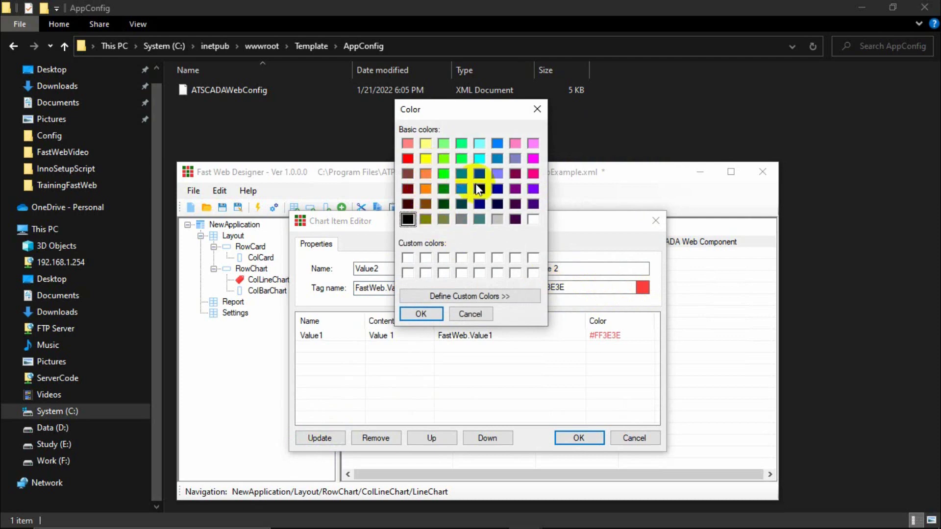
left_click(480, 191)
left_click(430, 298)
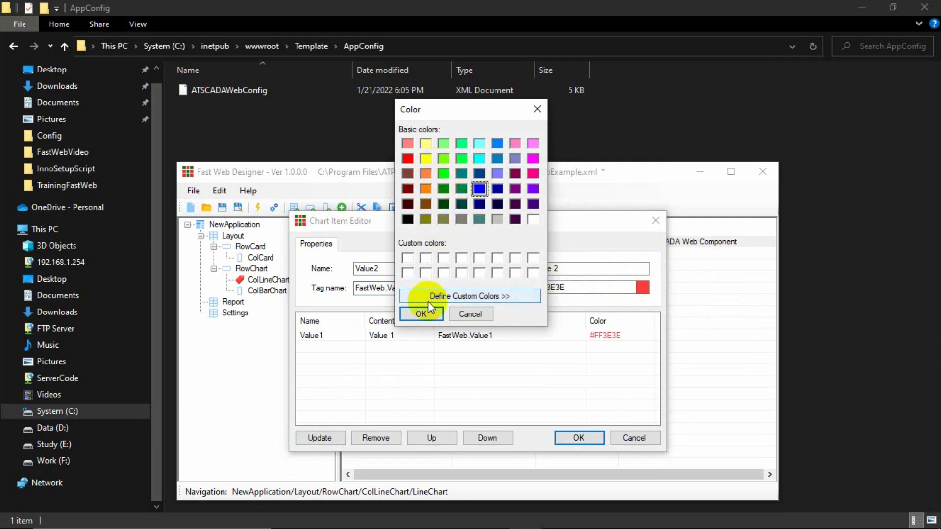
mouse_move(694, 189)
left_mouse_down()
mouse_move(694, 199)
mouse_move(694, 172)
left_mouse_up()
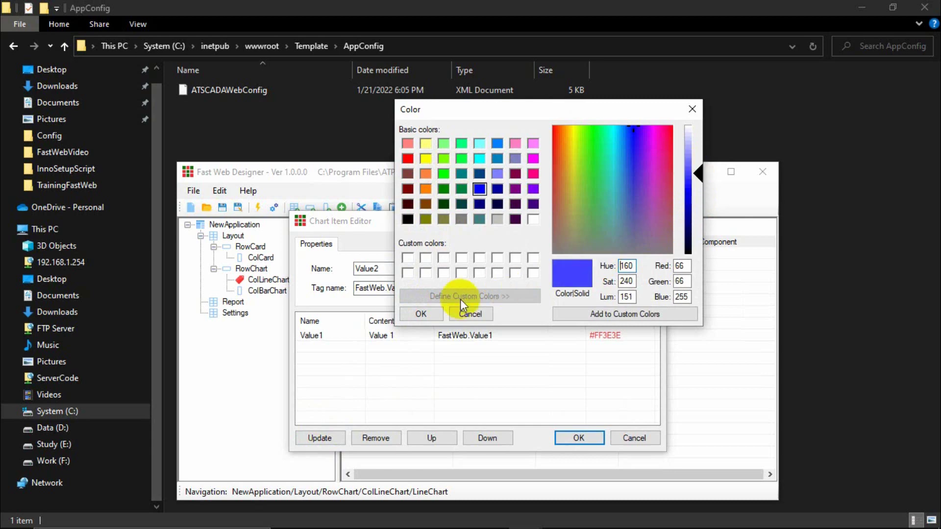
left_click(424, 315)
left_click(325, 439)
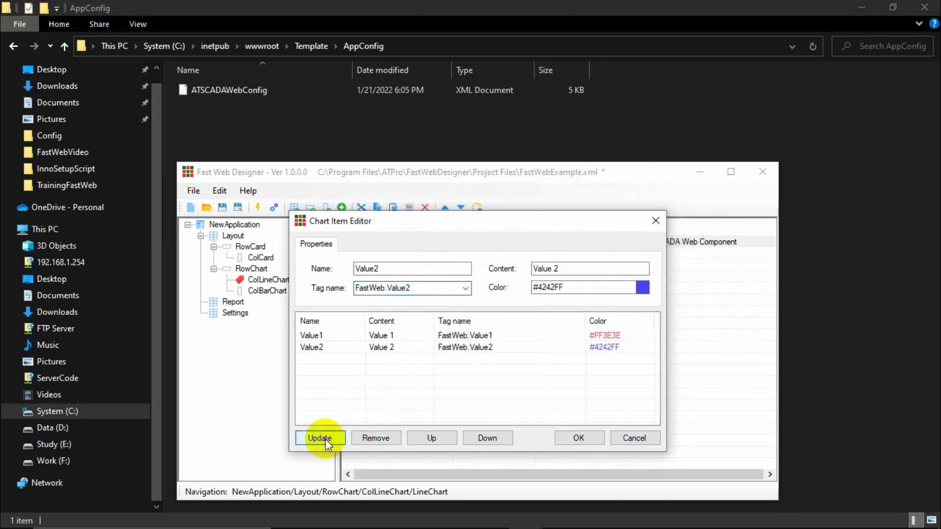
Add item Value3 (content Value 3) bound to FastWeb.Value3 in green #009B00.
left_click(398, 267)
type("3")
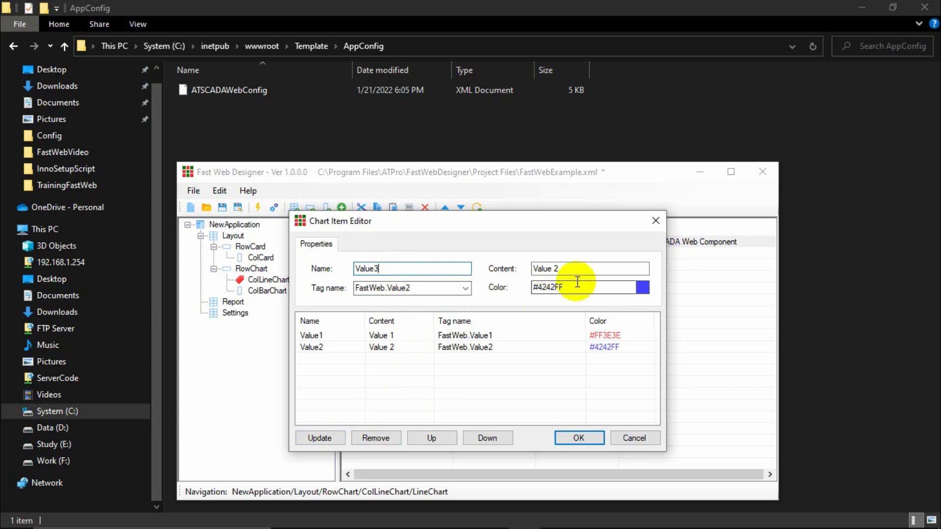
left_click(578, 268)
key("BackSpace")
type("3")
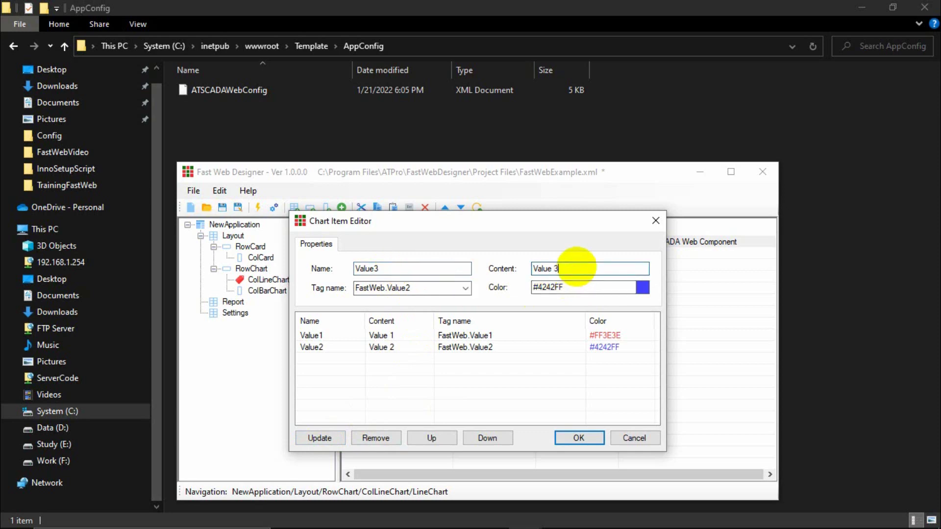
left_click(440, 289)
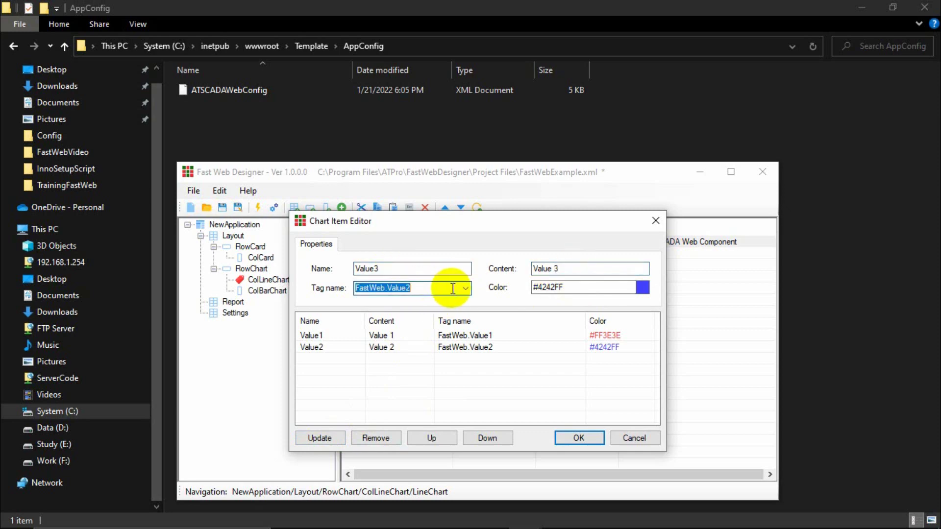
left_click(453, 289)
left_click(417, 351)
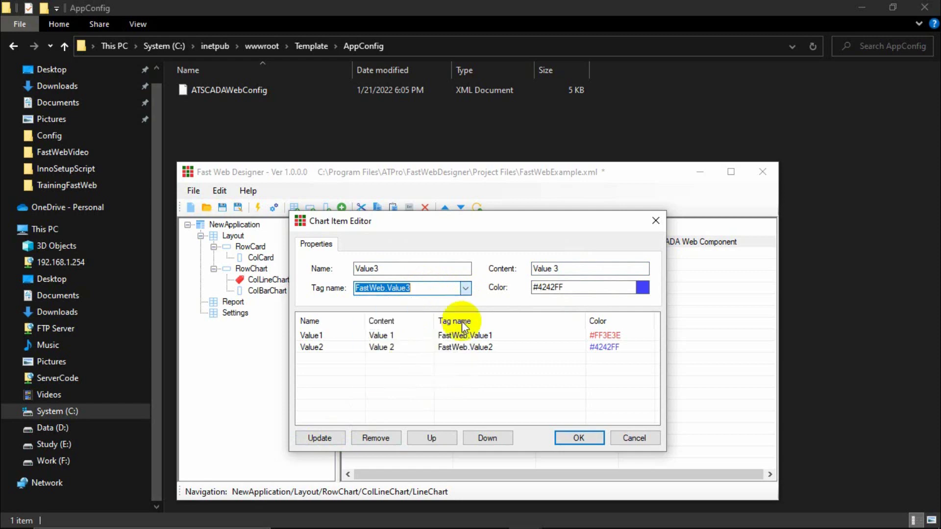
left_click(642, 287)
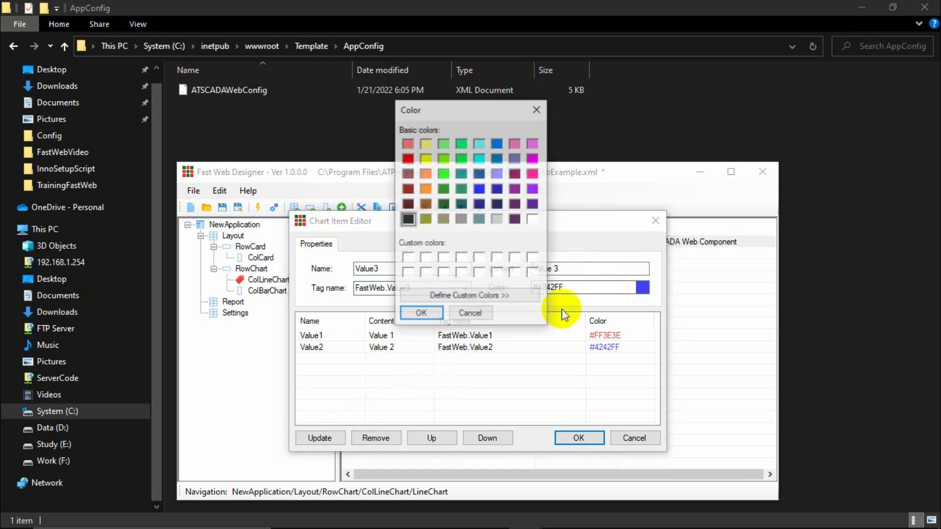
left_click(445, 191)
left_click(429, 296)
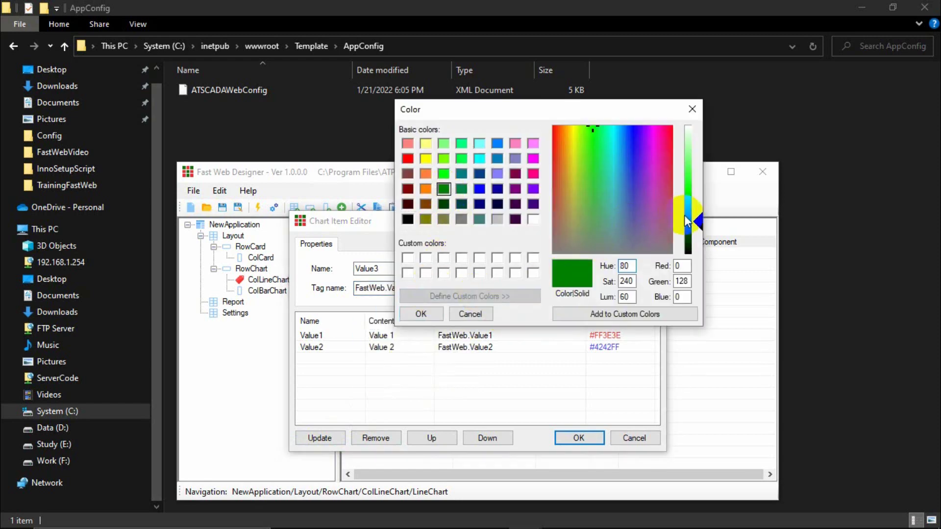
left_click_drag(697, 222, 700, 219)
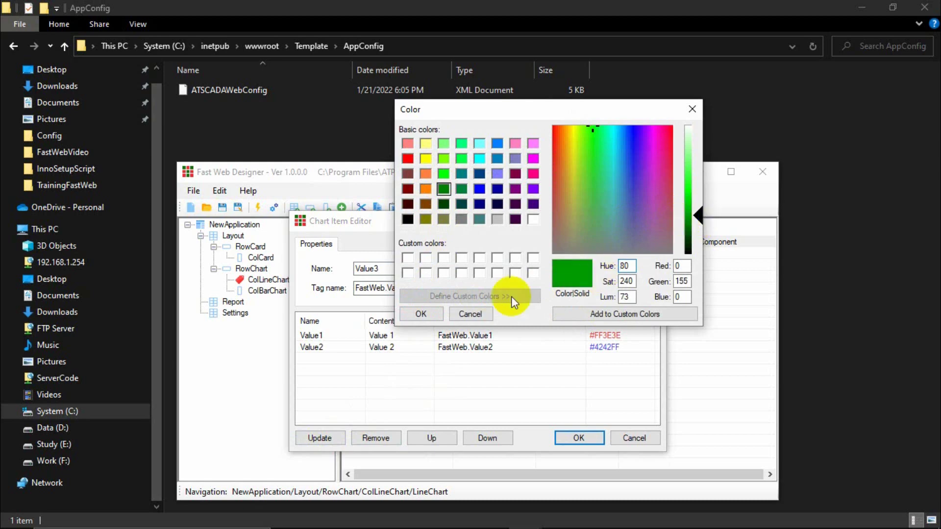
left_click(424, 315)
left_click(314, 437)
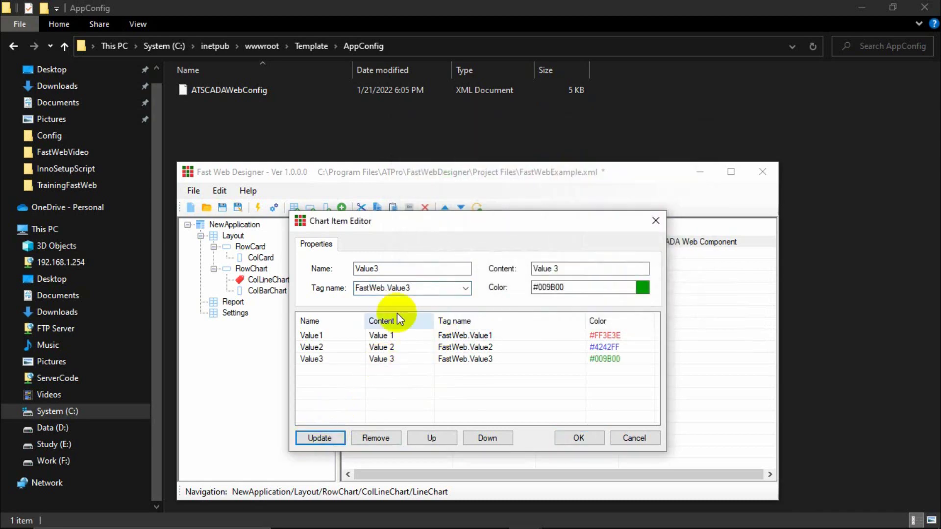
left_click(442, 273)
Add item Value4 (content Value 4) bound to FastWeb.Value4 in orange #FF5809.
type("4")
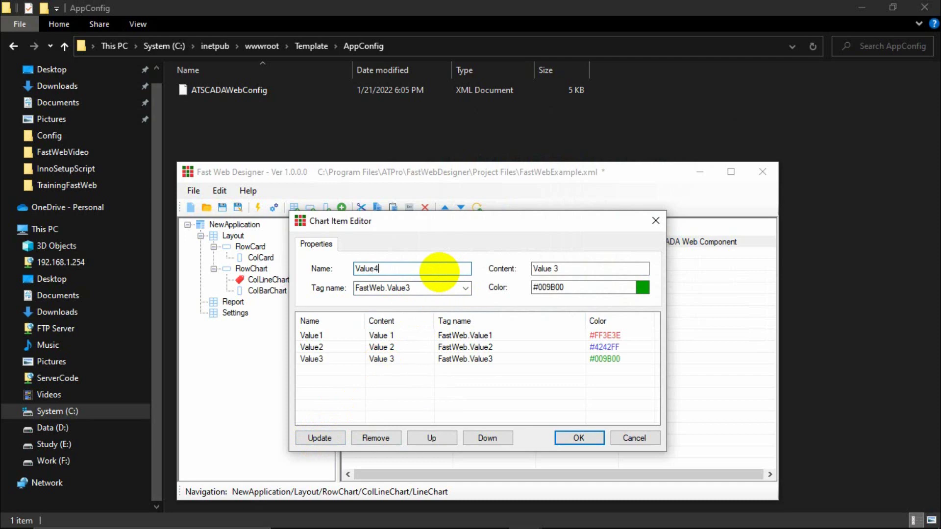
left_click(571, 272)
type("4")
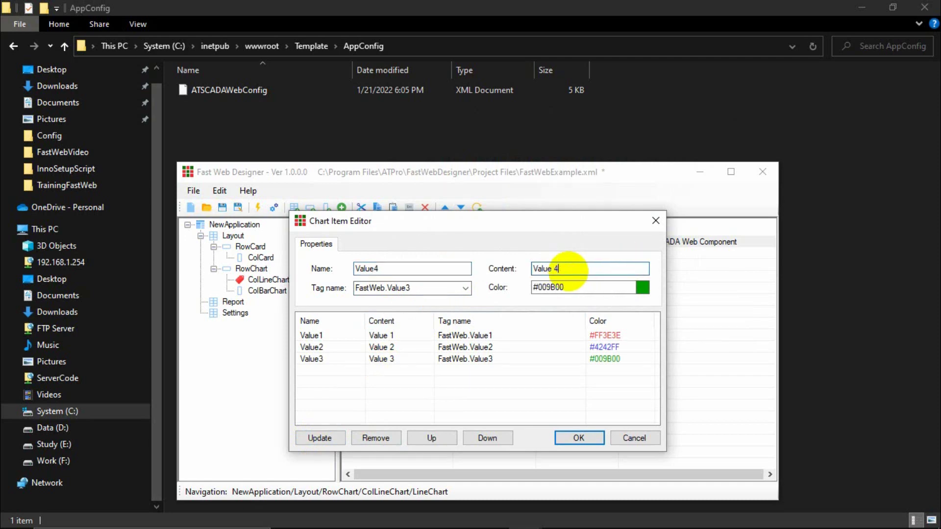
left_click(465, 288)
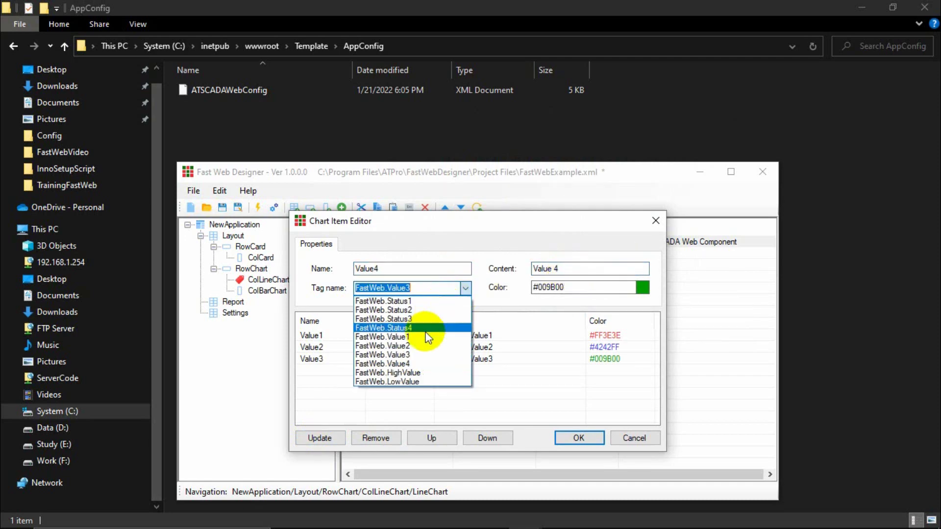
left_click(415, 364)
left_click(641, 288)
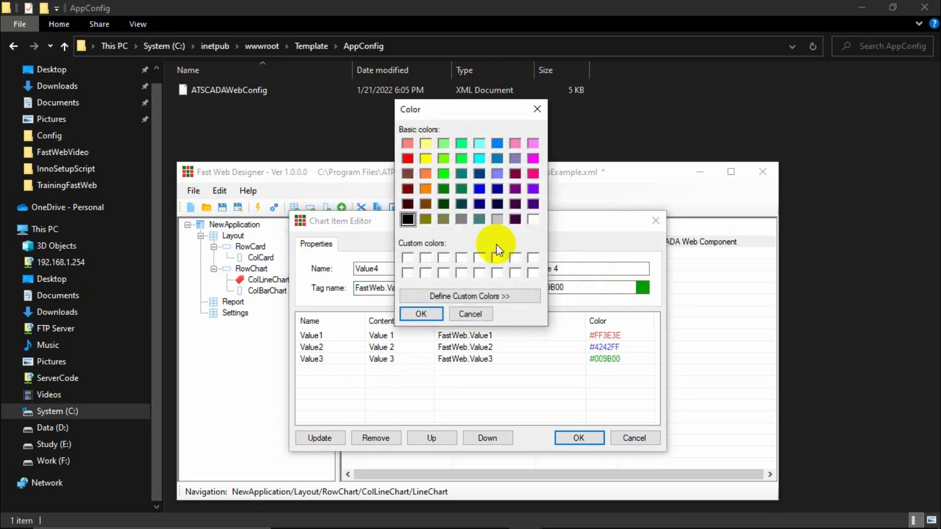
left_click(425, 174)
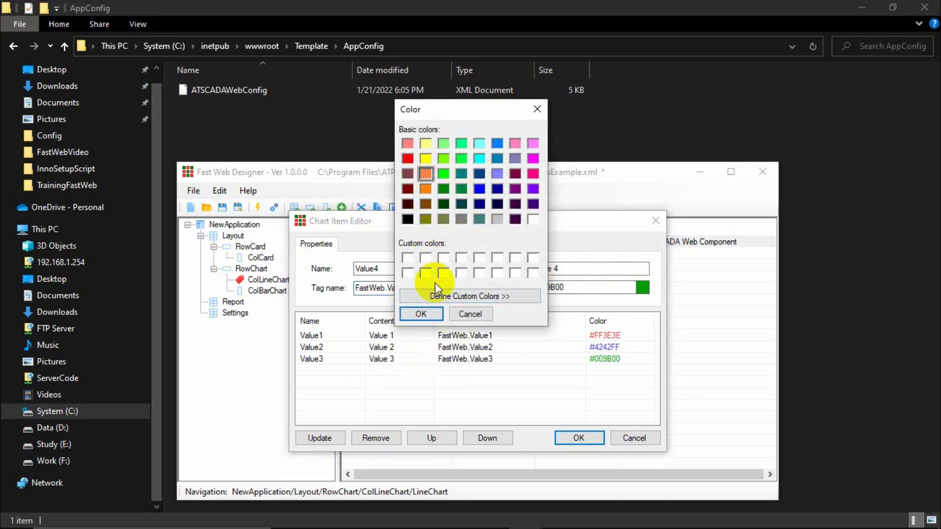
left_click(473, 296)
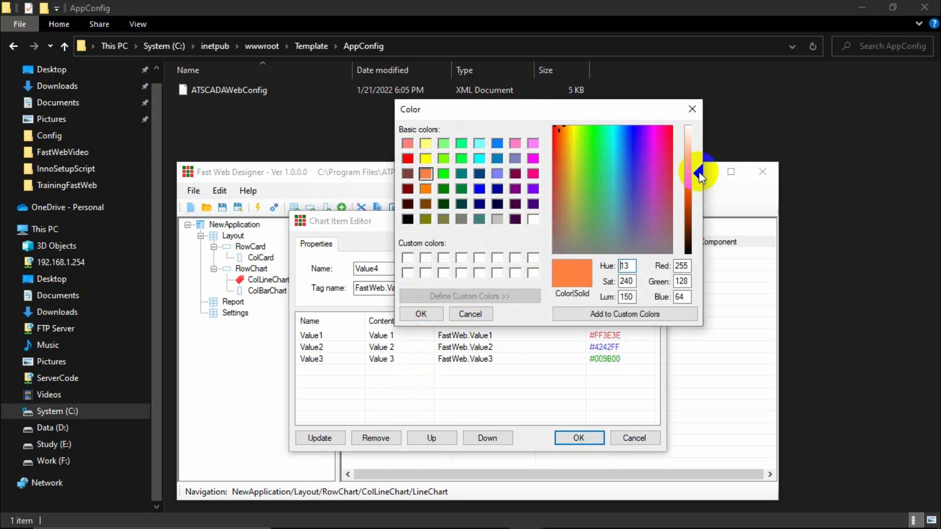
left_click_drag(699, 172, 680, 191)
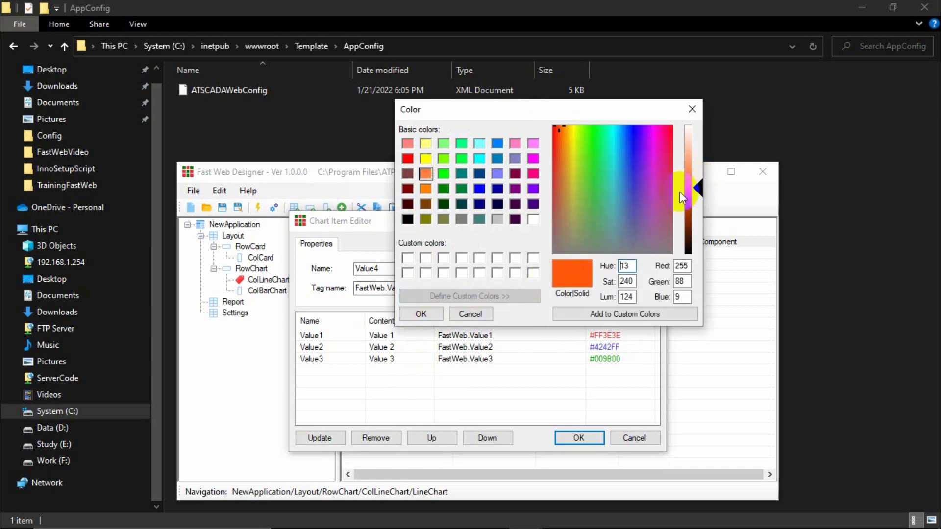
left_click(420, 316)
left_click(314, 439)
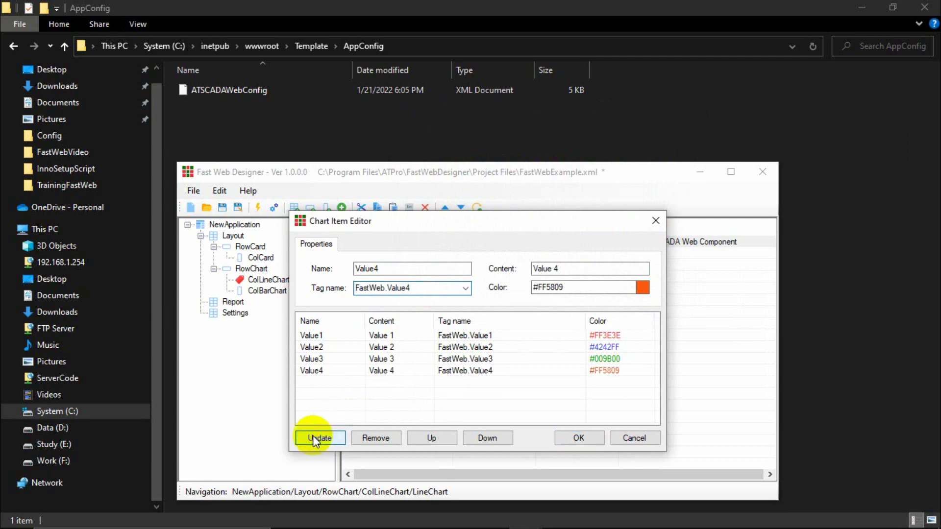
Check the Value2–Value4 entries and accept the four chart items.
left_click(378, 371)
left_click(388, 360)
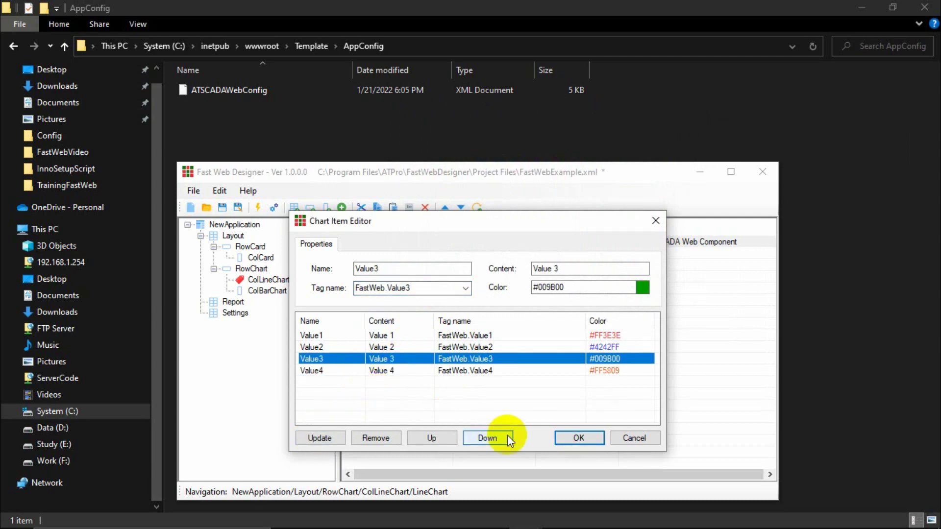
left_click(571, 438)
left_click(502, 357)
left_click(500, 345)
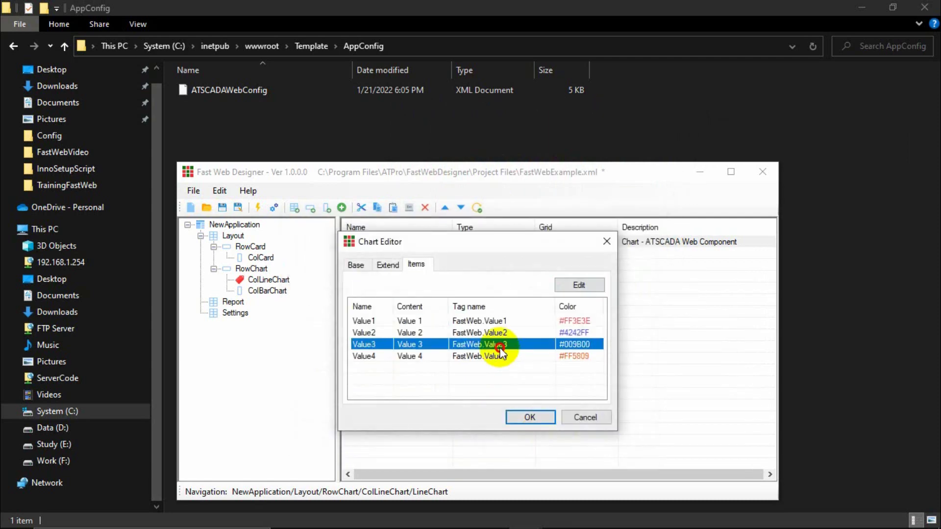
left_click(505, 333)
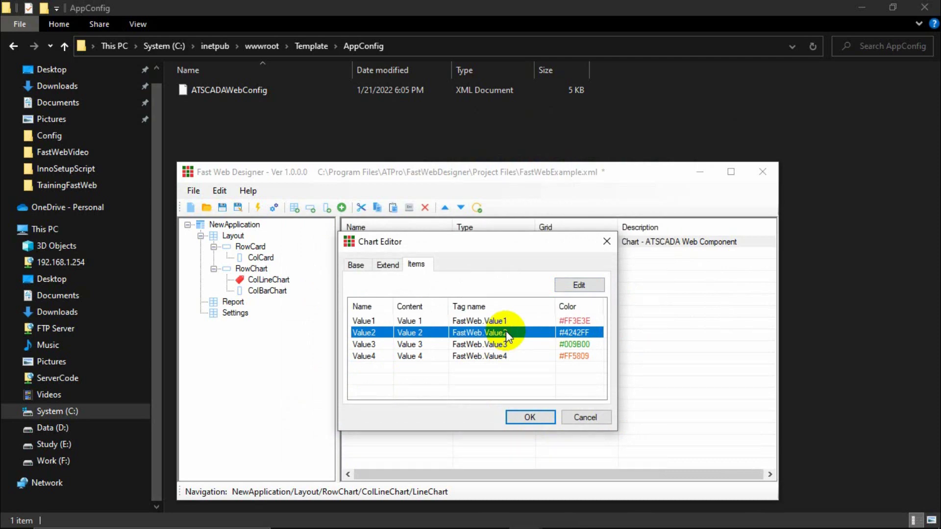
Review the chart's Base, Extend and Items tabs and each Value1–Value4 series entry.
left_click(356, 265)
left_click(391, 266)
left_click(416, 265)
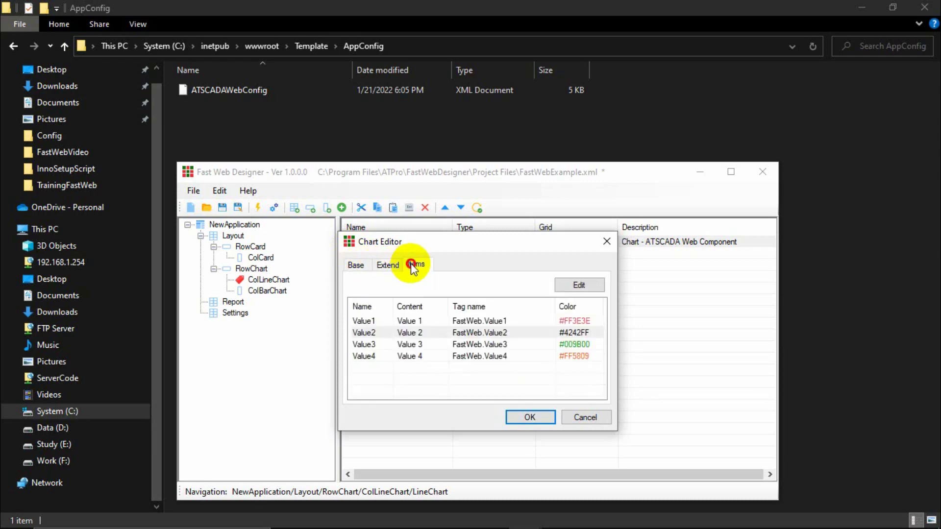
left_click(483, 321)
left_click(480, 333)
left_click(466, 357)
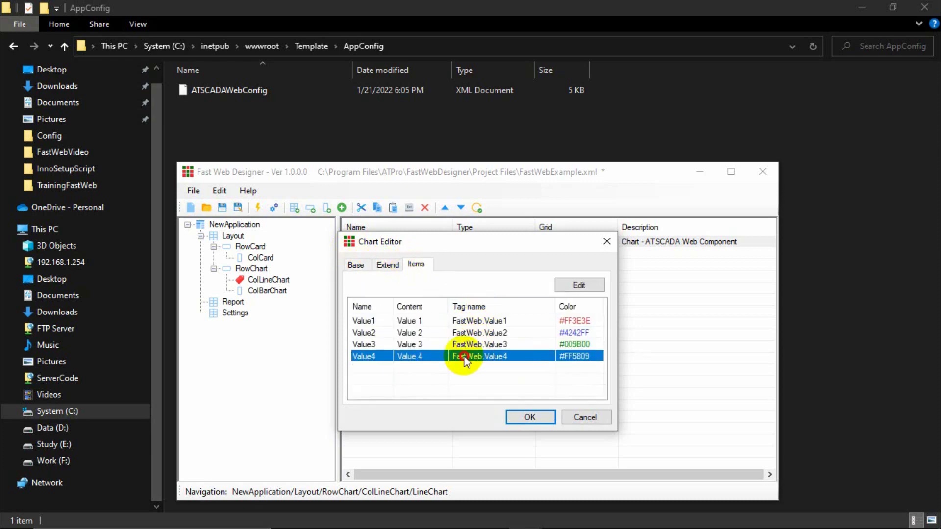
left_click(467, 345)
left_click(481, 334)
left_click(480, 321)
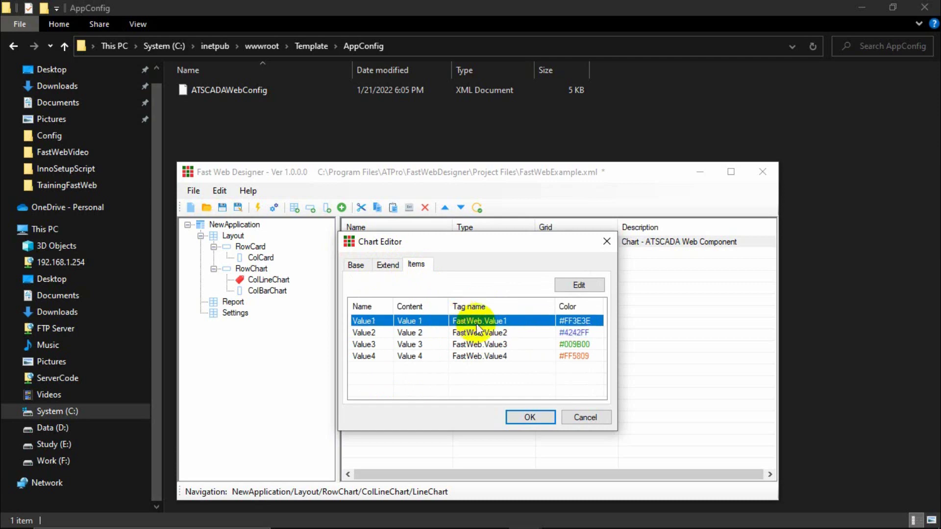
left_click(473, 333)
left_click(478, 345)
left_click(483, 360)
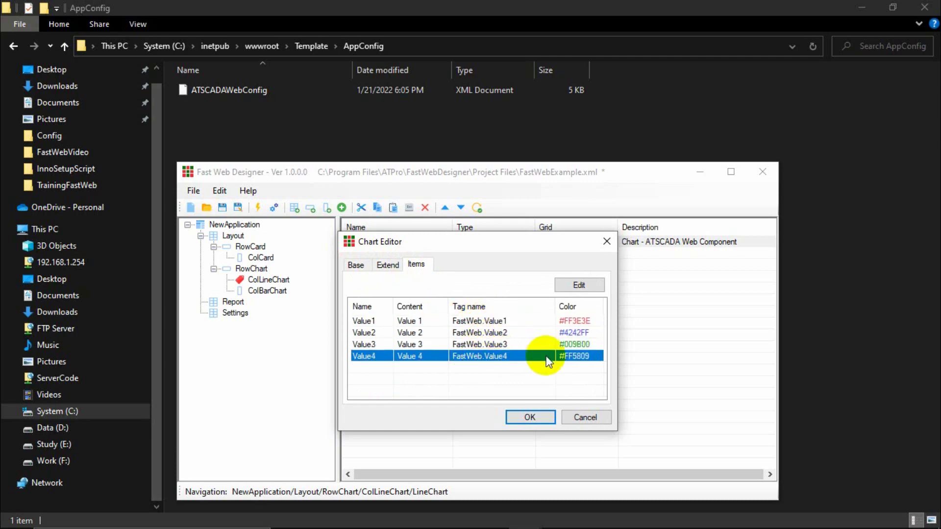
left_click(493, 344)
Recheck the Value1–Value4 tag bindings and accept the chart editor's settings.
left_click(407, 321)
left_click(413, 333)
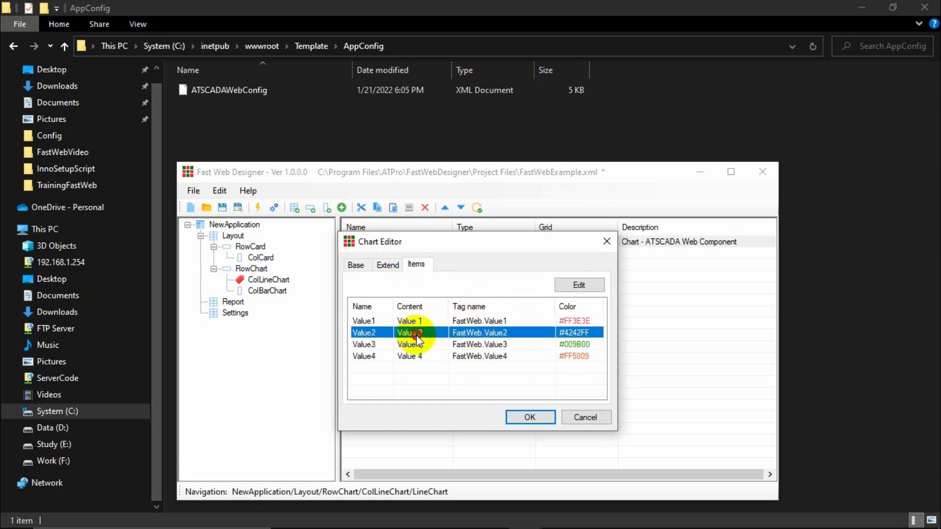
left_click(417, 344)
left_click(410, 322)
left_click(411, 333)
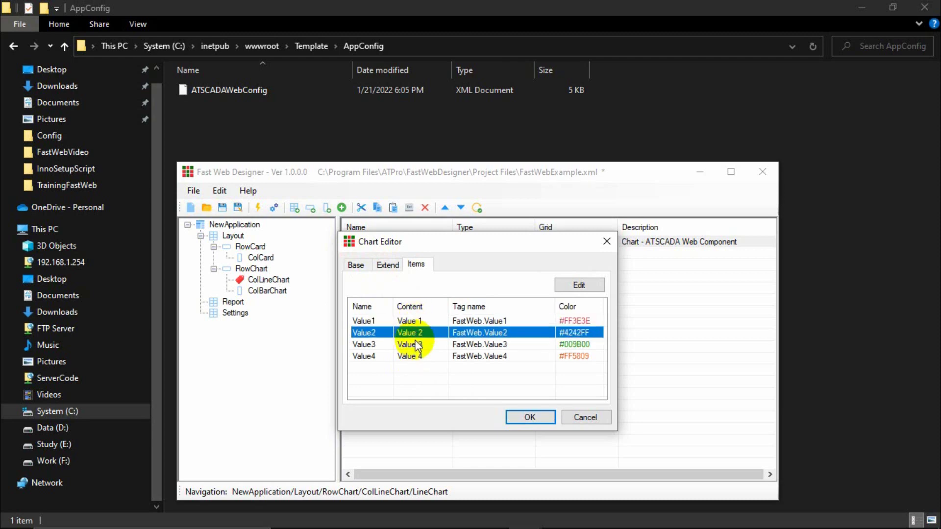
left_click(414, 345)
left_click(413, 357)
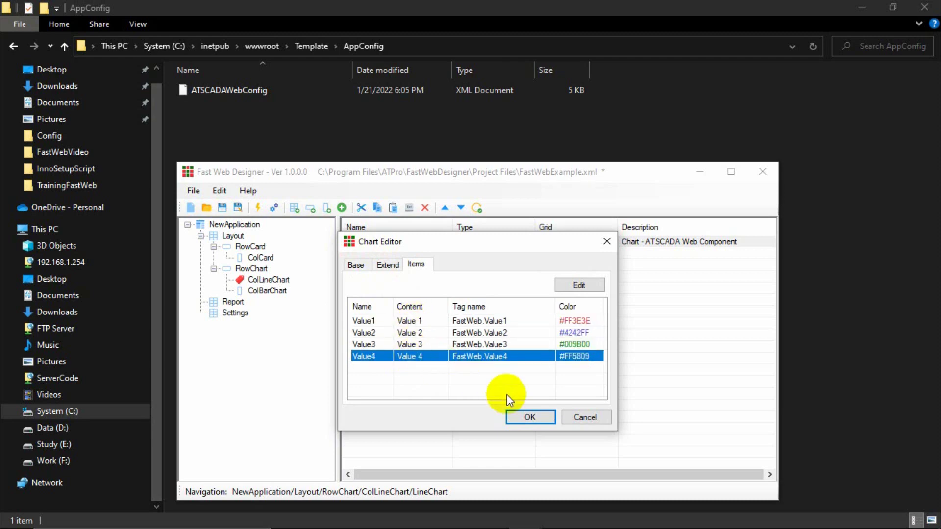
left_click(526, 418)
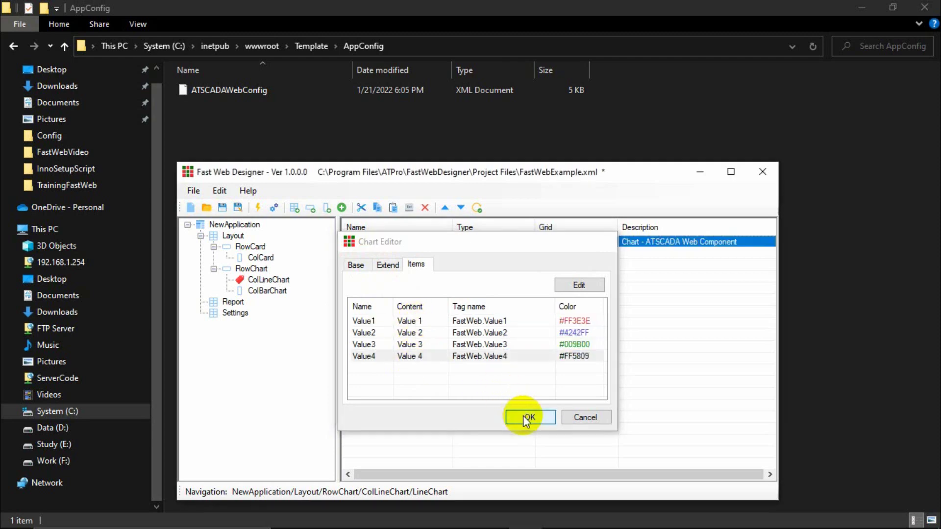
Inspect the ColLineChart and ColBarChart columns and LineChart's extended settings without changes.
left_click(269, 280)
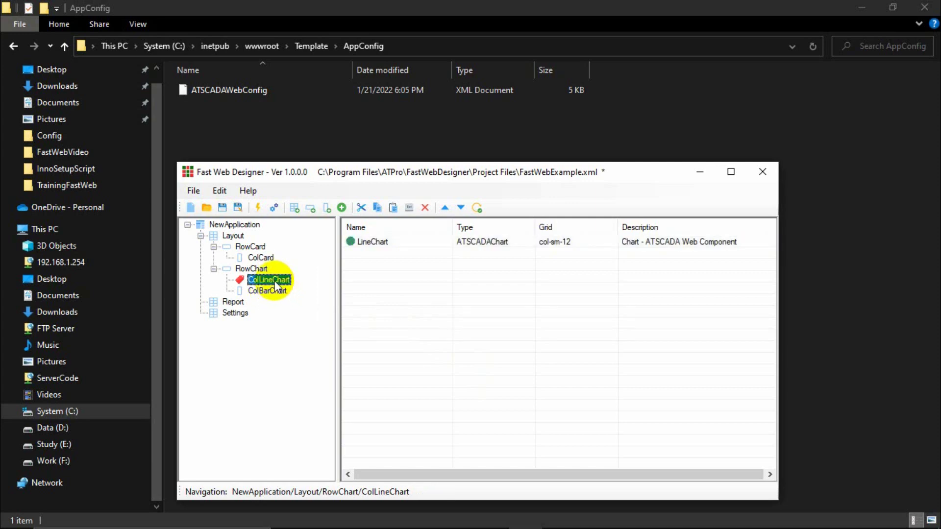
key("Tab")
left_click(272, 292)
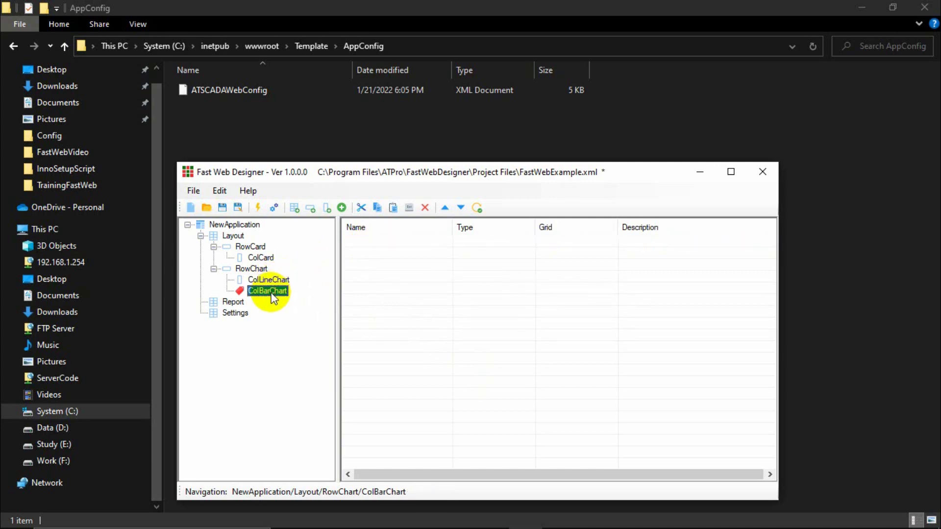
left_click(276, 280)
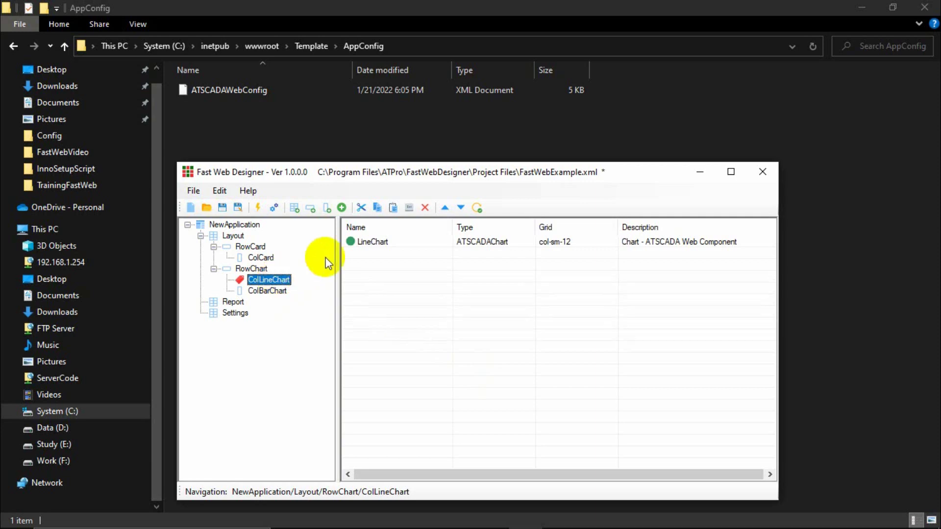
double_click(372, 242)
left_click(398, 263)
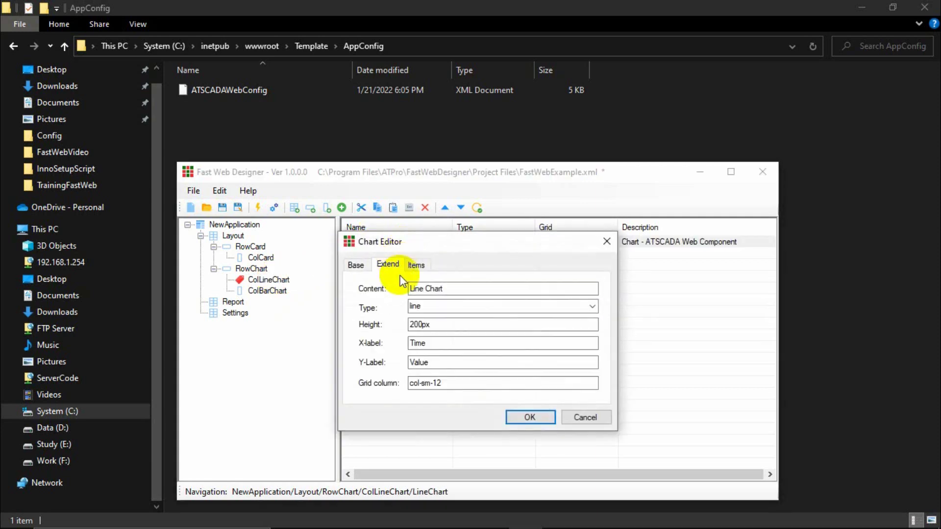
left_click(607, 241)
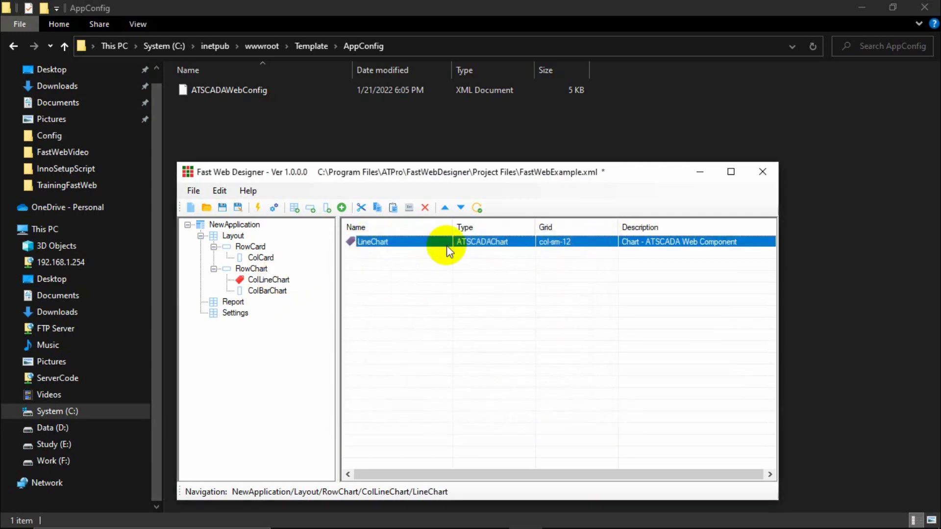
Copy the LineChart component and paste it into the empty ColBarChart column.
right_click(399, 243)
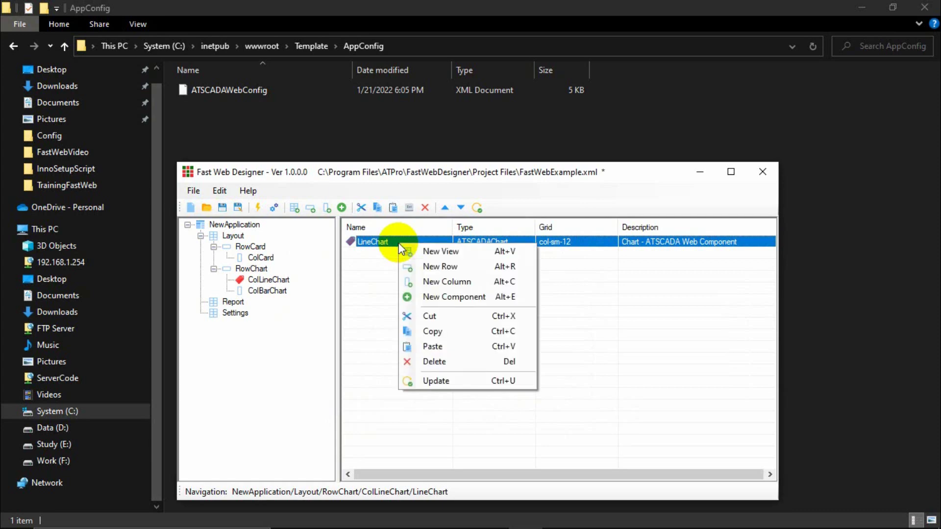
left_click(422, 314)
left_click(277, 292)
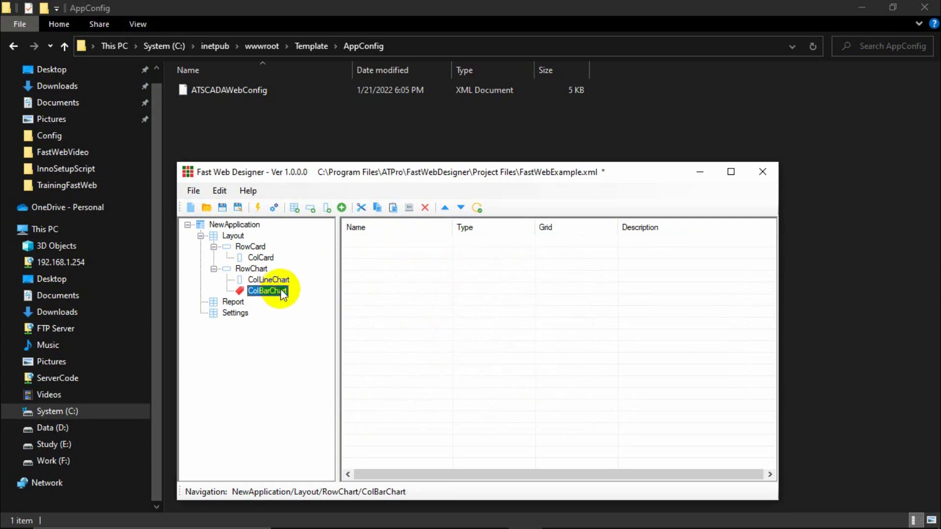
right_click(392, 244)
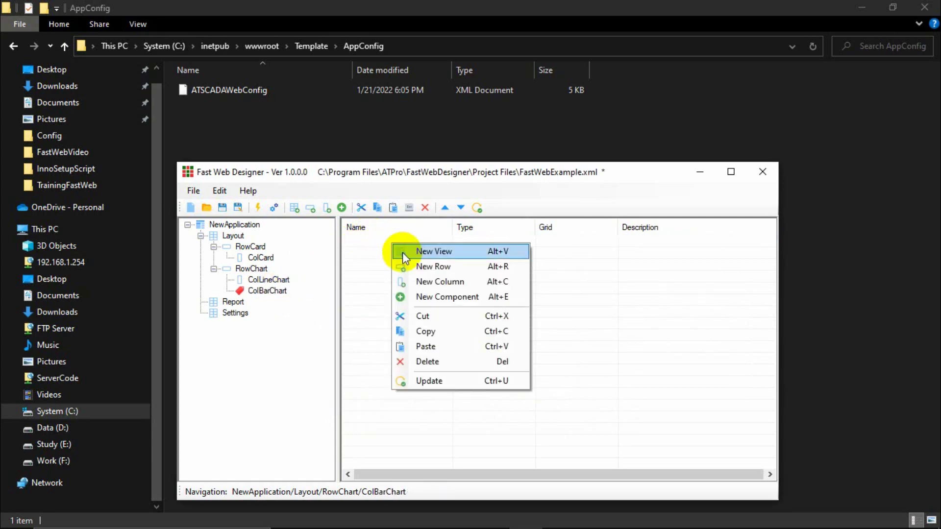
left_click(428, 346)
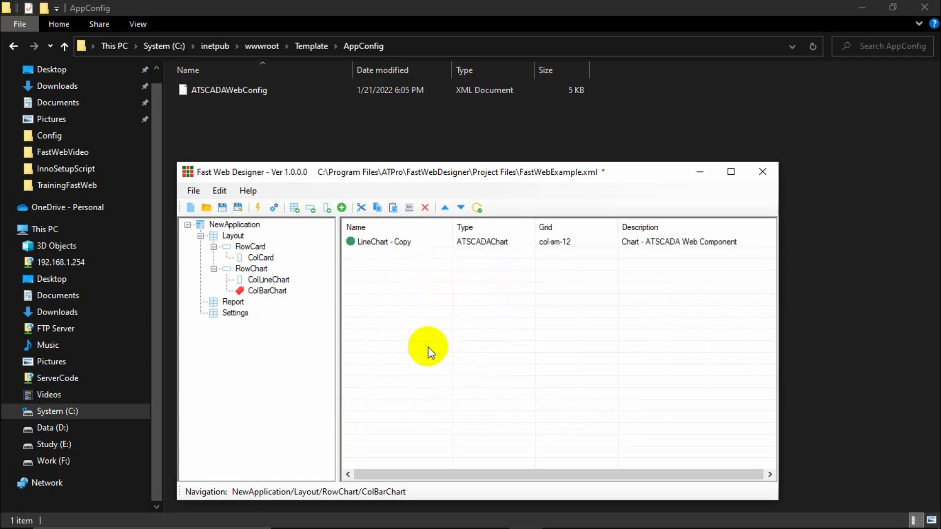
Rename the pasted chart copy to BarChart.
double_click(389, 240)
left_click_drag(479, 289, 392, 288)
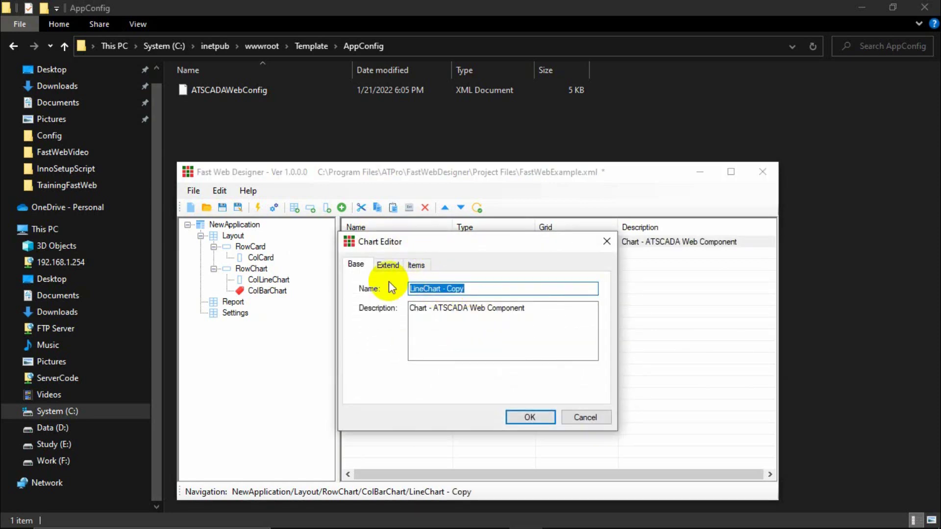
type("BarCahr")
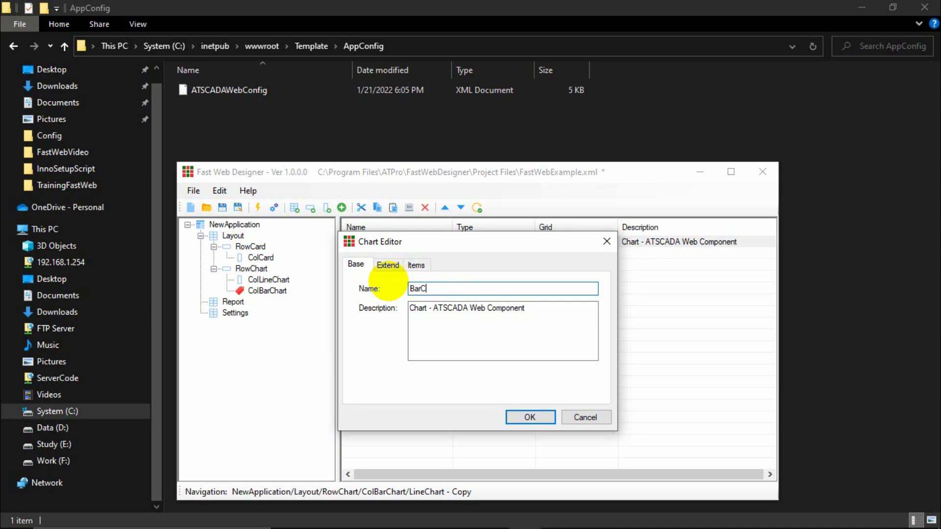
key("BackSpace")
key("BackSpace")
type("hart")
left_click(529, 417)
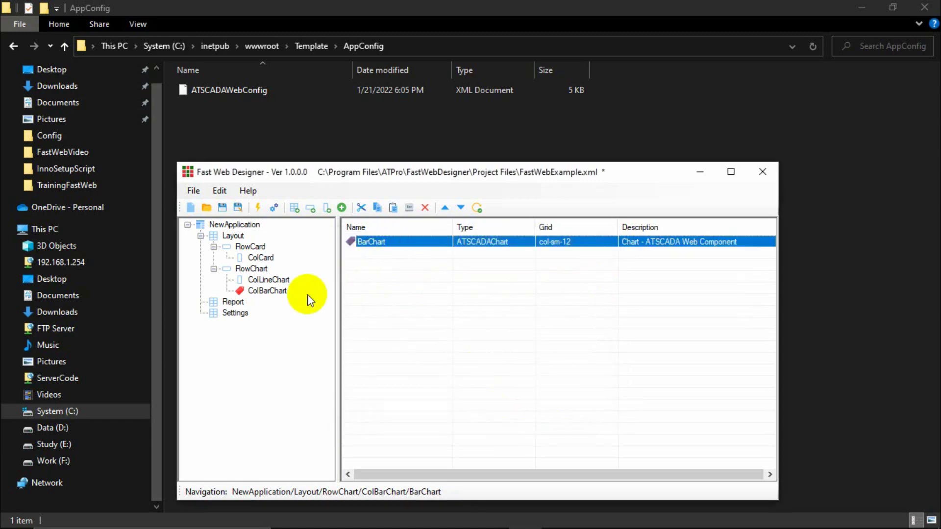
Review BarChart's items and extended settings, and compare the ColLineChart and ColBarChart columns.
double_click(373, 243)
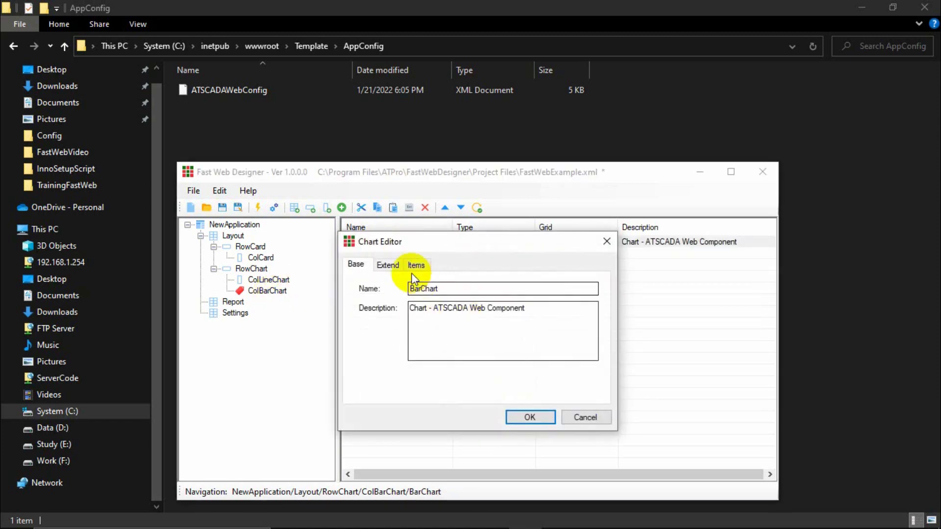
left_click(415, 265)
left_click(385, 265)
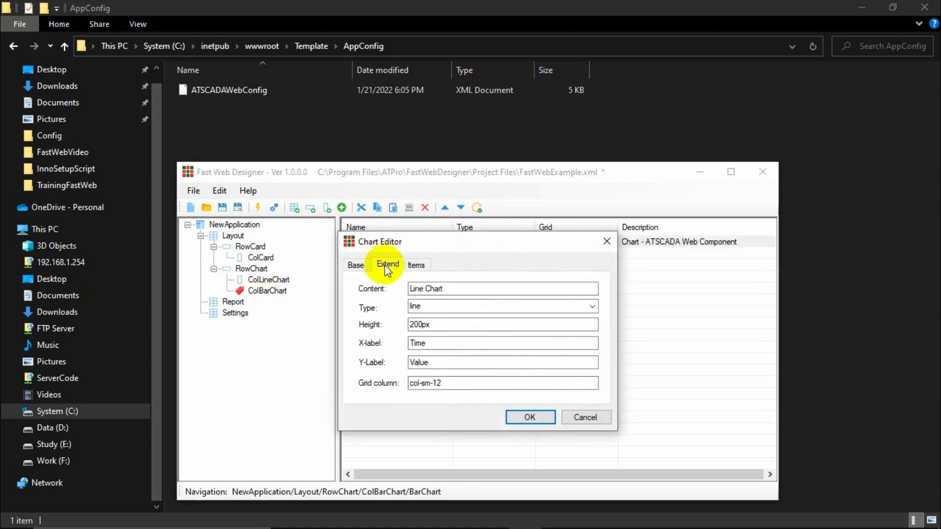
left_click(532, 417)
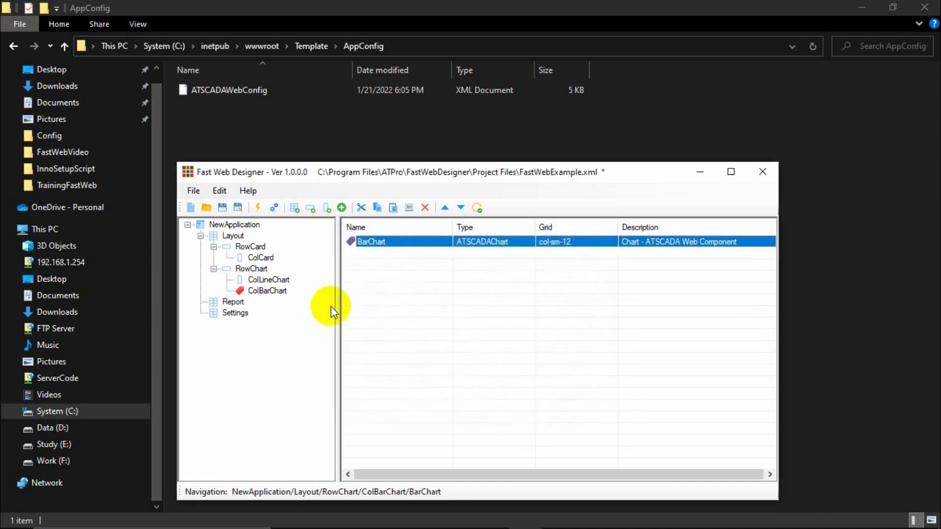
left_click(267, 280)
left_click(269, 291)
left_click(270, 280)
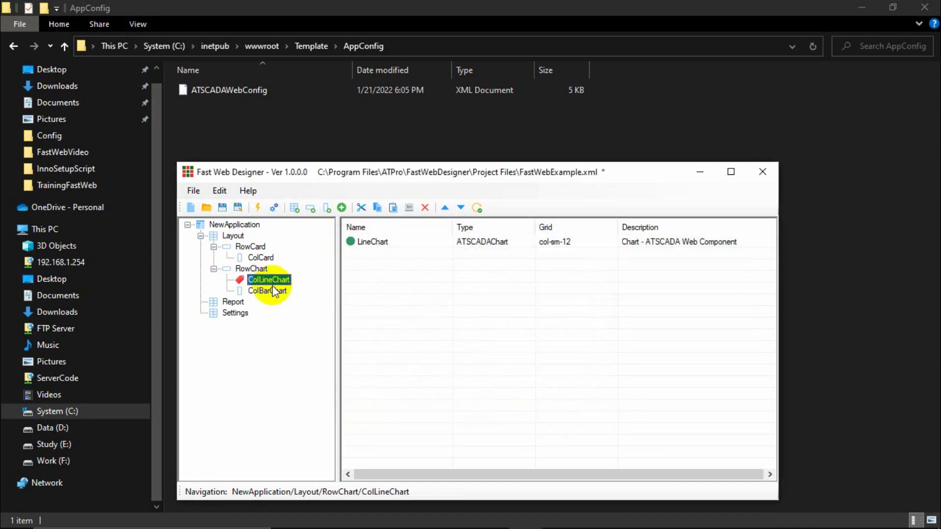
left_click(273, 289)
left_click(270, 280)
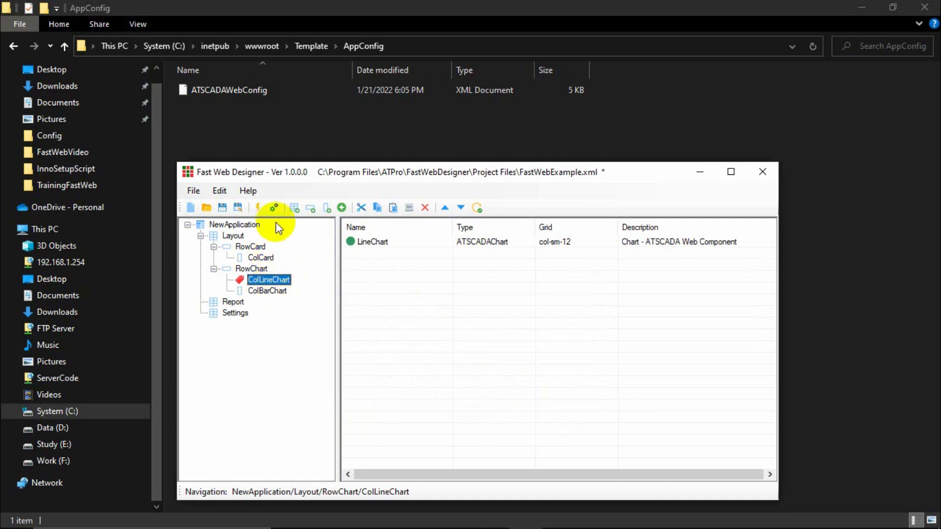
Save and register the project with the web server, then minimize the designer.
left_click(274, 207)
left_click(459, 323)
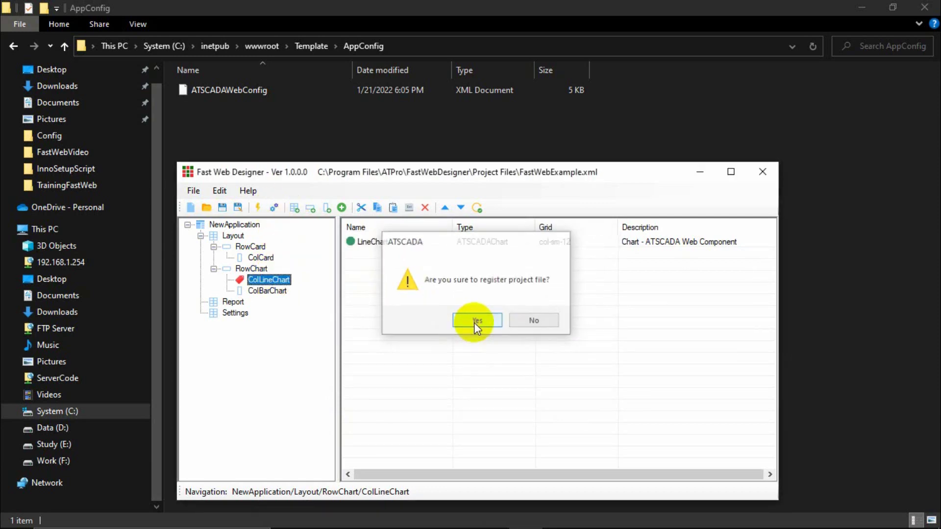
left_click(475, 321)
left_click(701, 175)
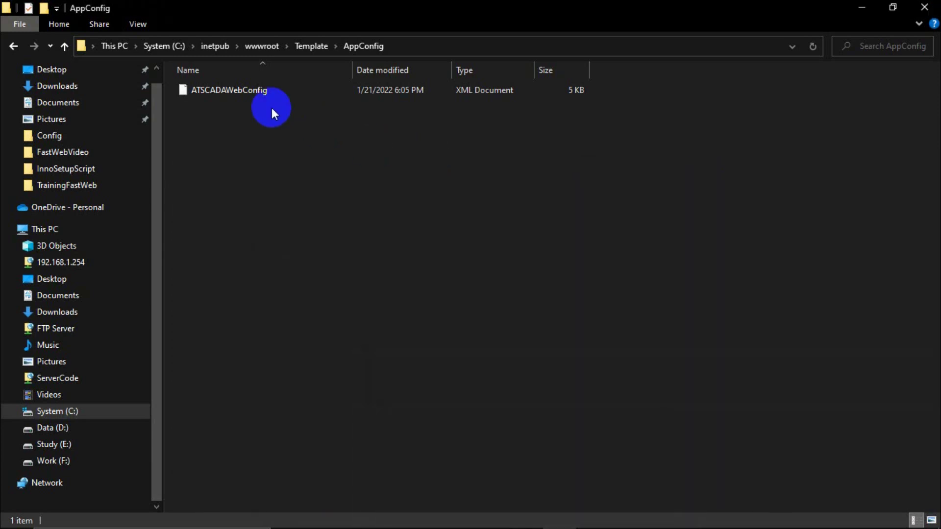
Select ATSCADAWebConfig in C:\Program Files\FastWebDesigner\Template\AppConfig for copying.
left_click(12, 47)
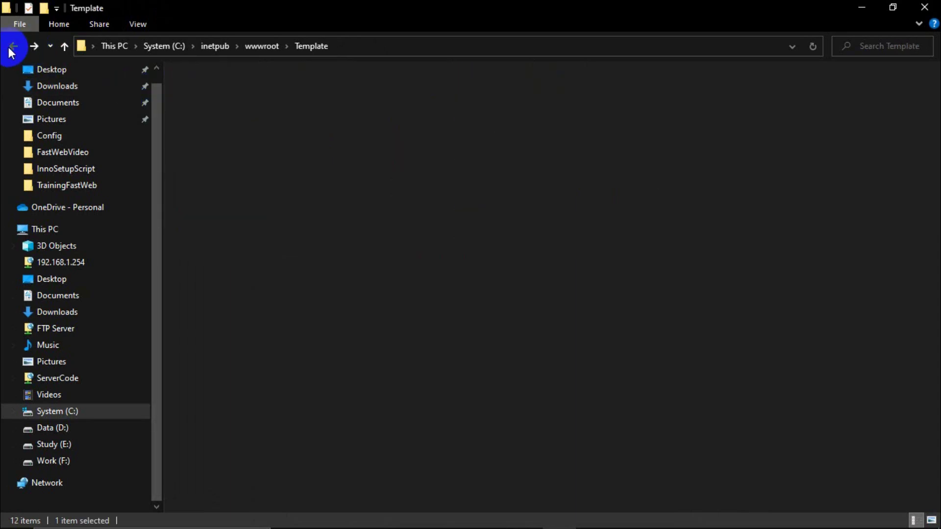
left_click(12, 48)
left_click(13, 48)
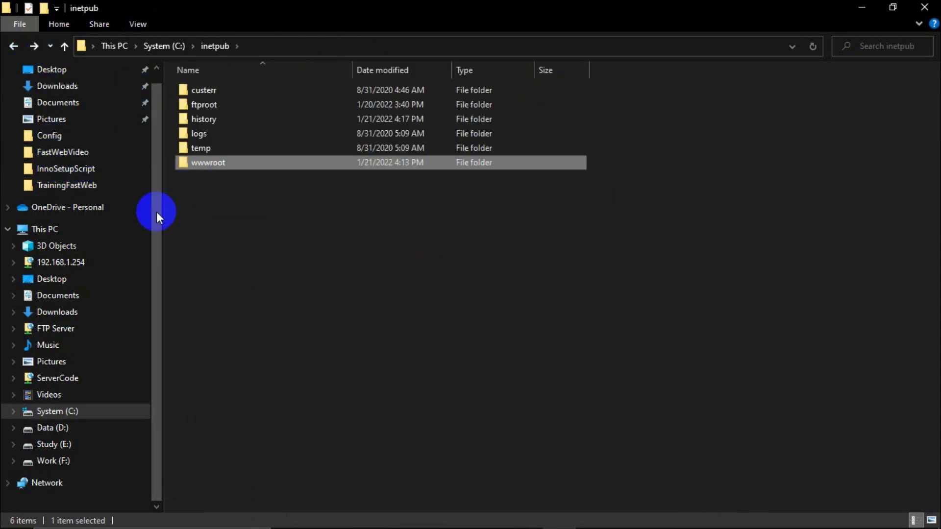
left_click(56, 412)
left_click(223, 224)
double_click(223, 224)
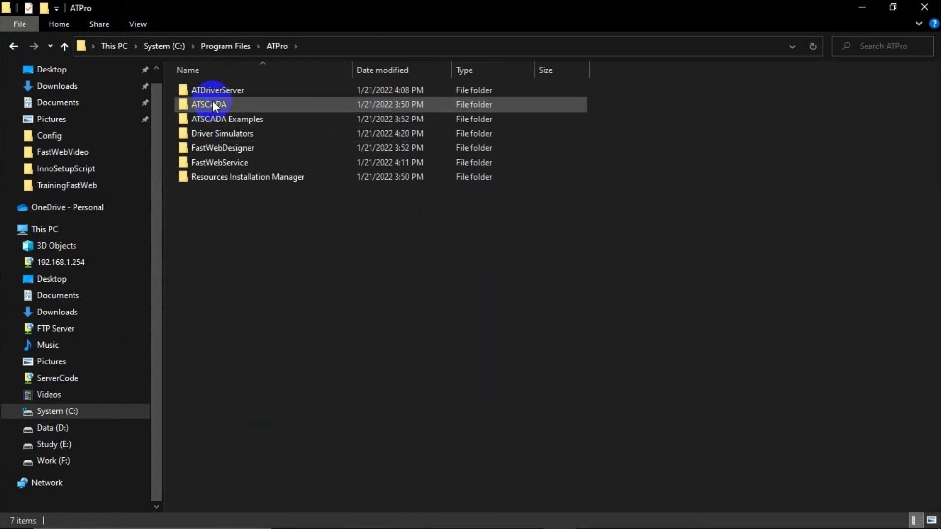
double_click(218, 148)
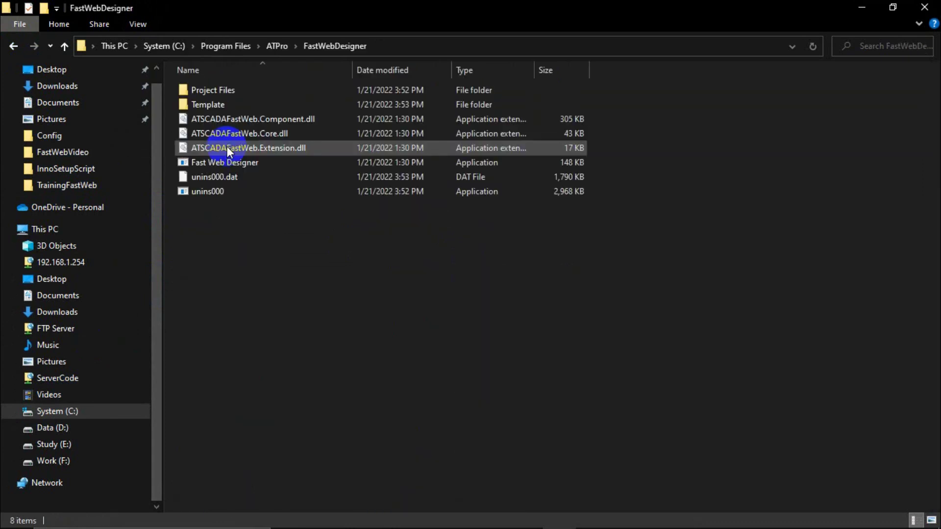
double_click(212, 104)
double_click(230, 90)
left_click(230, 90)
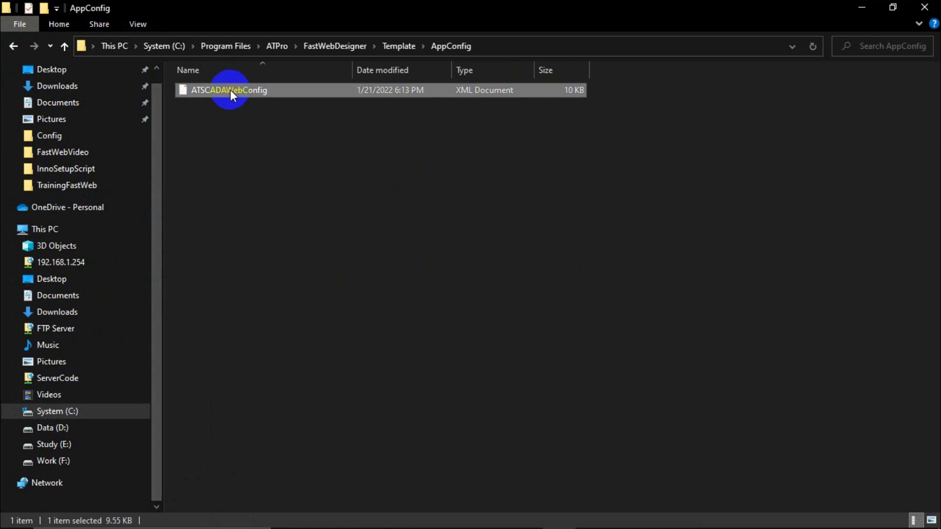
Paste it into C:\inetpub\wwwroot\Template\AppConfig, replacing the old file with administrator permission.
left_click(164, 46)
double_click(209, 133)
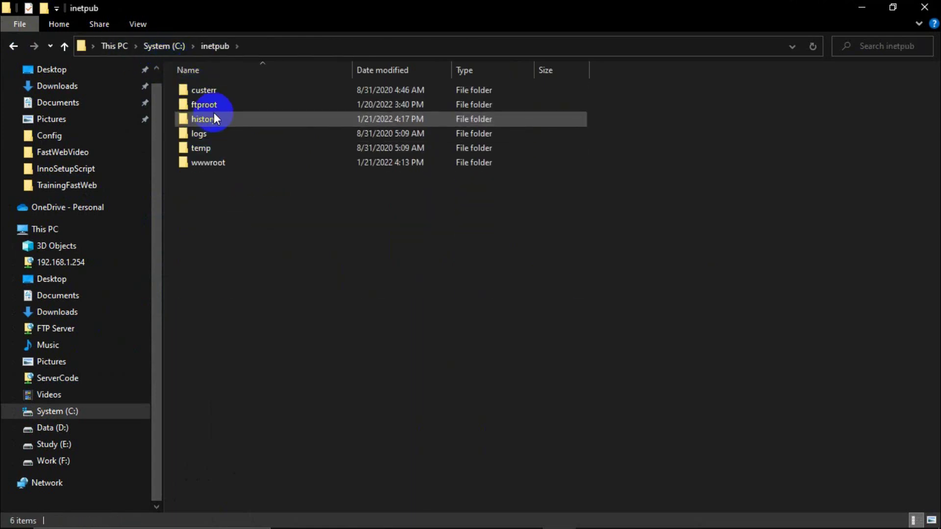
double_click(208, 162)
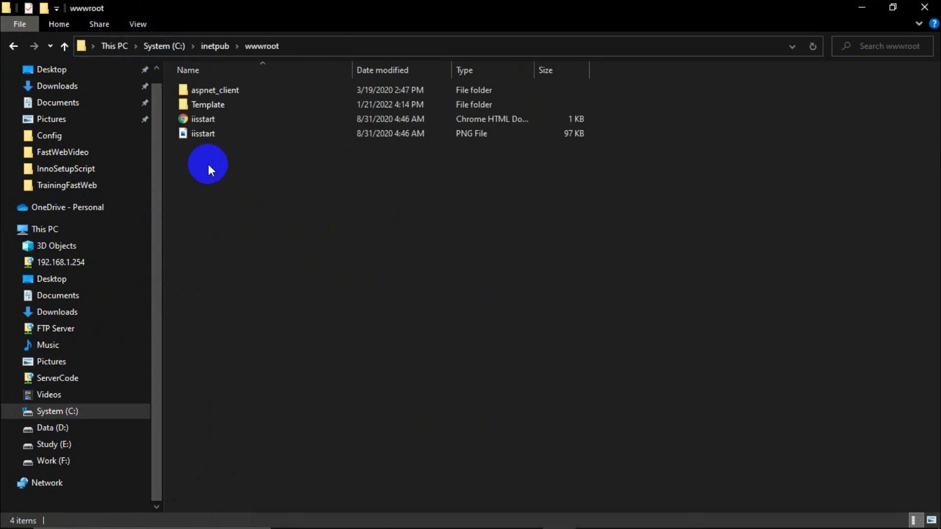
double_click(206, 101)
double_click(216, 91)
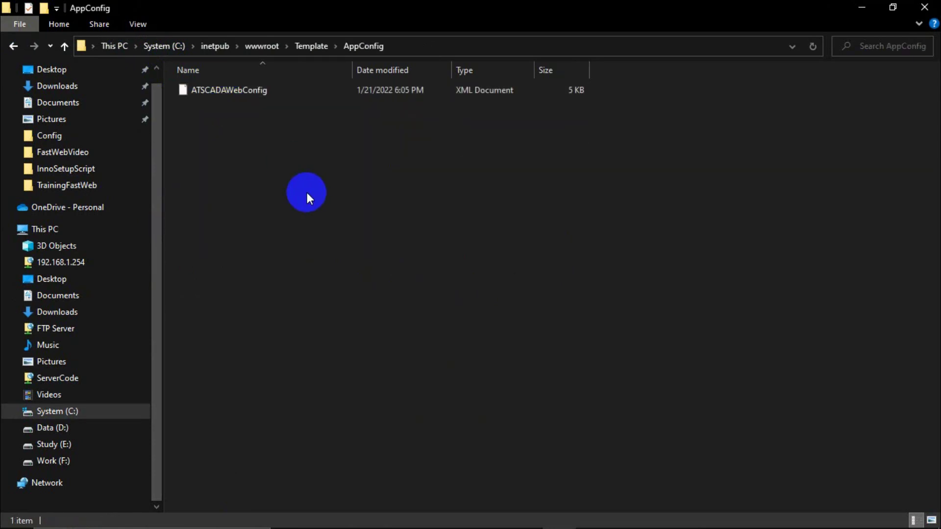
key("ctrl+v")
left_click(406, 176)
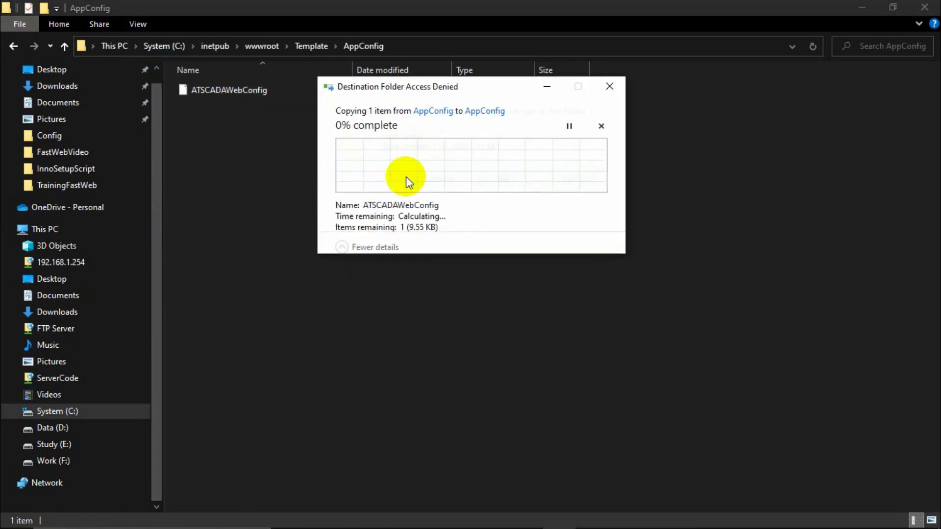
left_click(437, 183)
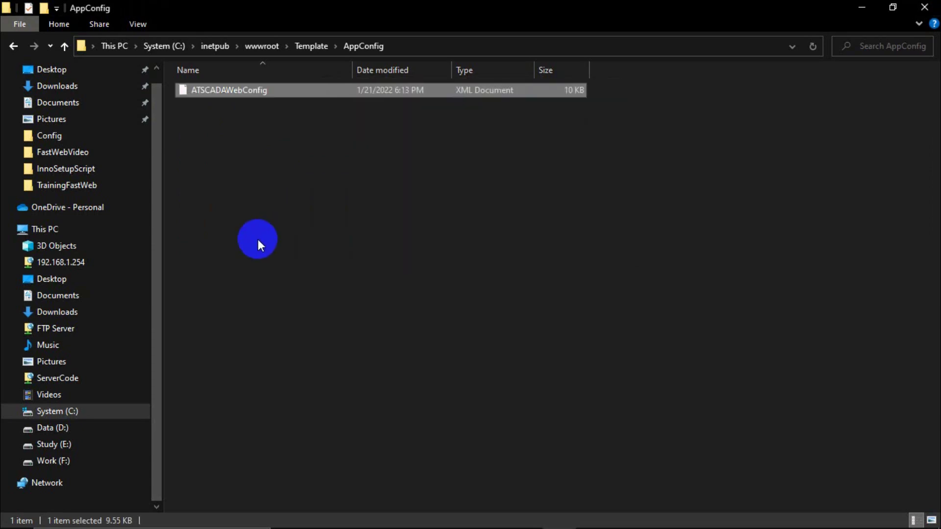
Load the localhost/template login page in a new browser tab.
mouse_move(265, 520)
left_click(322, 515)
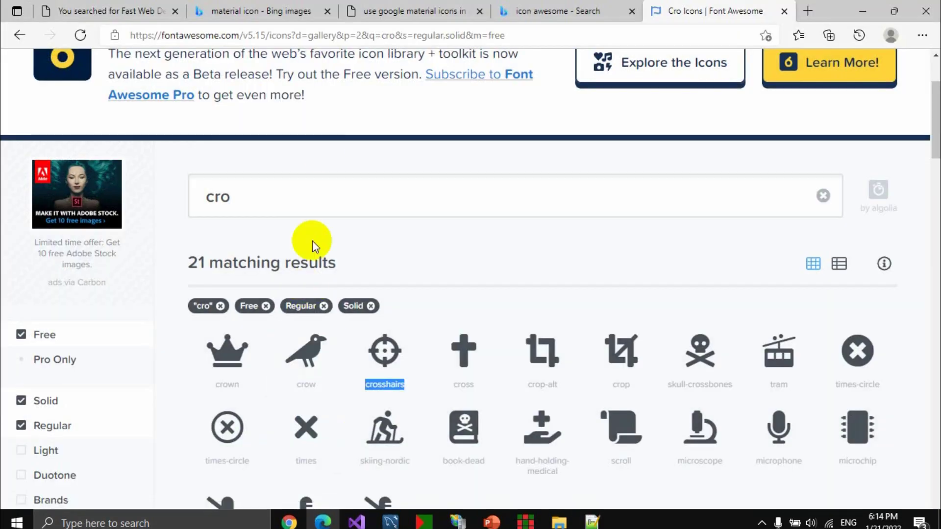
left_click(808, 11)
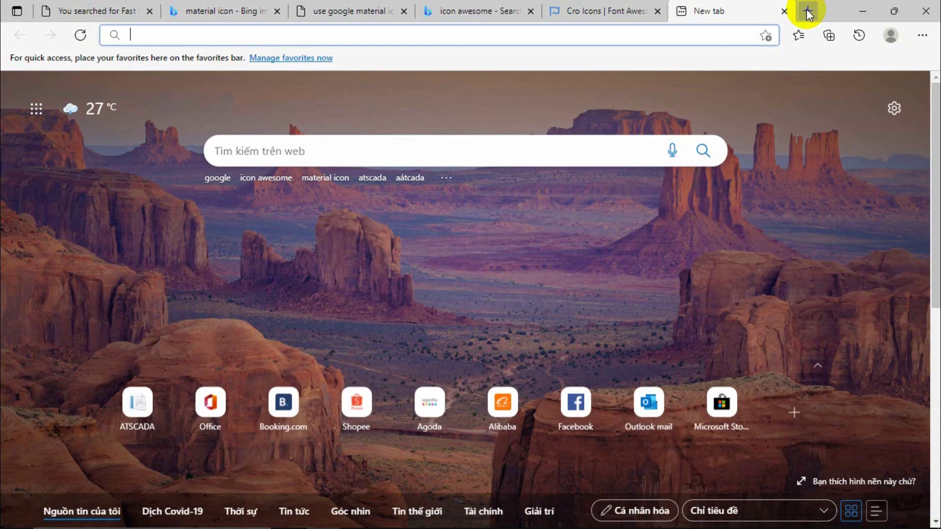
type("localhost/template")
key("Return")
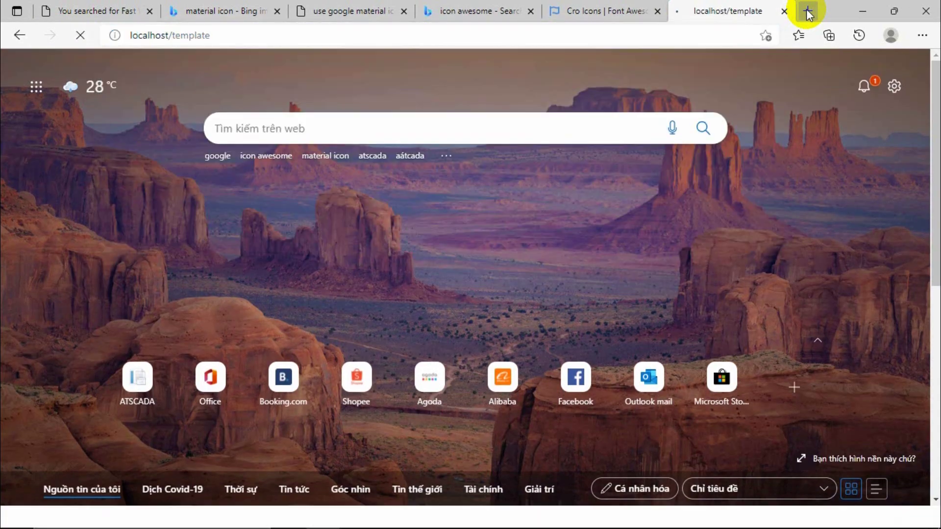
Log in to the dashboard with user name admin.
left_click(706, 257)
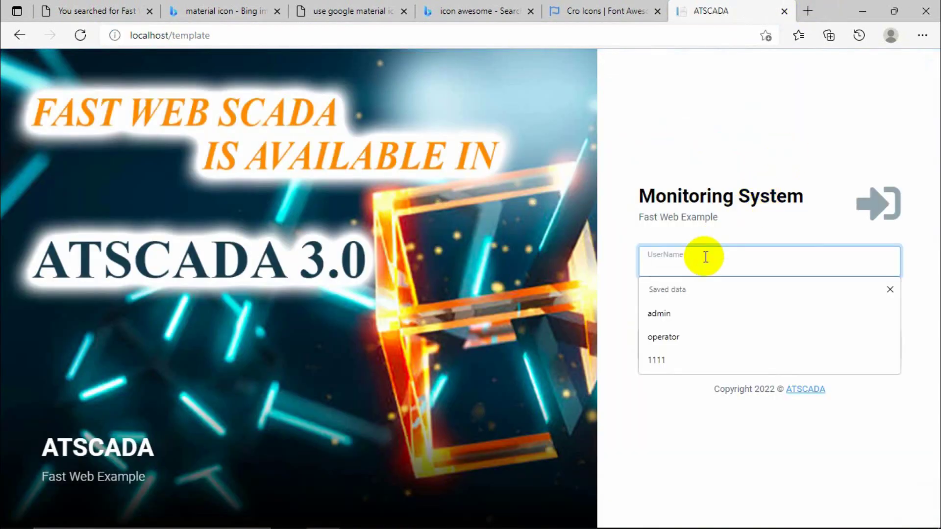
type("admin")
key("Tab")
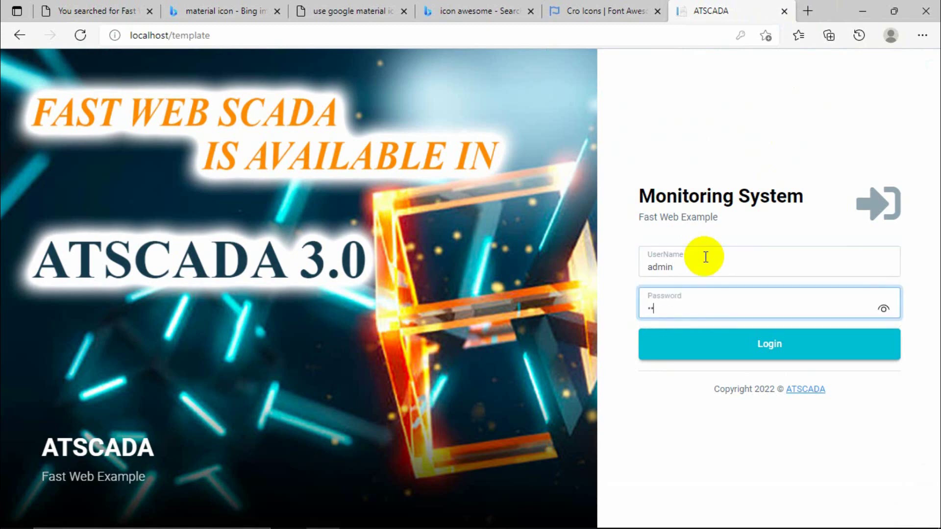
key("Return")
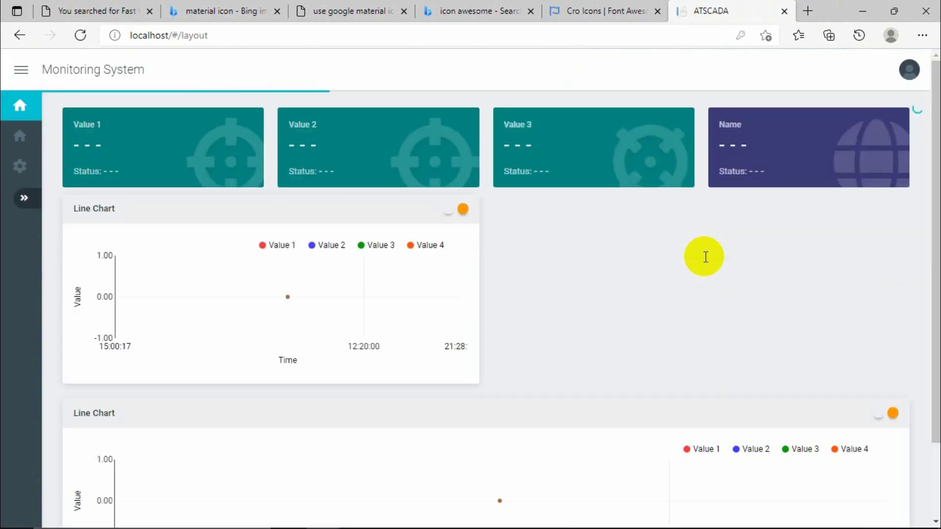
Scroll through the live values and two line charts, then log out and close the tab.
scroll(594, 327, "down", 2)
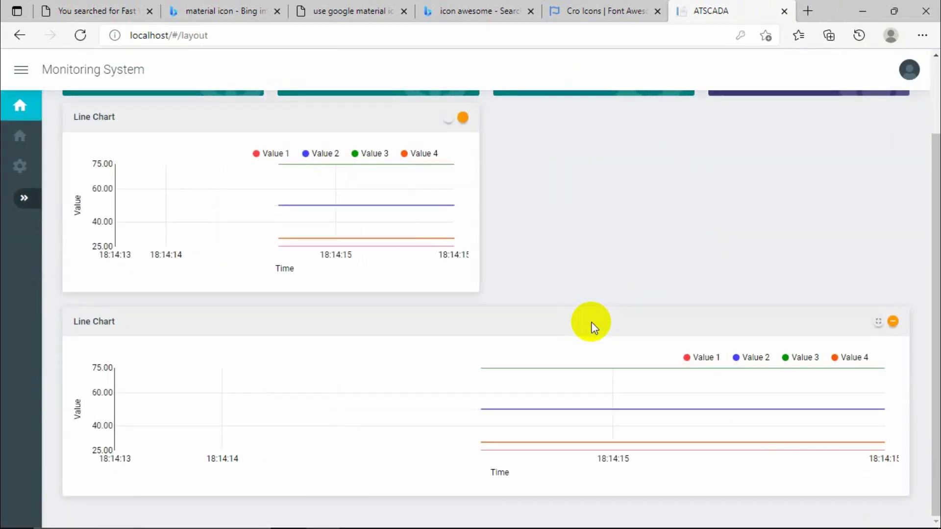
scroll(595, 327, "up", 2)
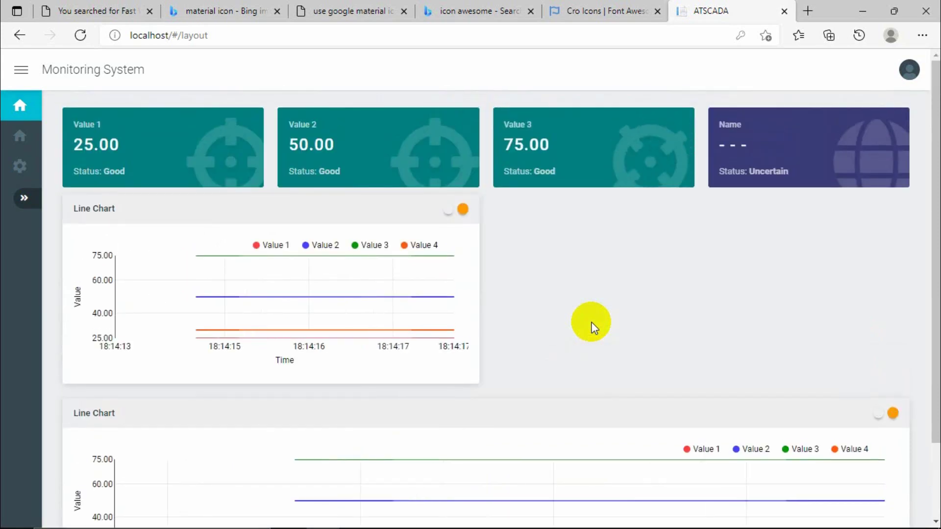
scroll(595, 328, "down", 2)
scroll(593, 328, "up", 2)
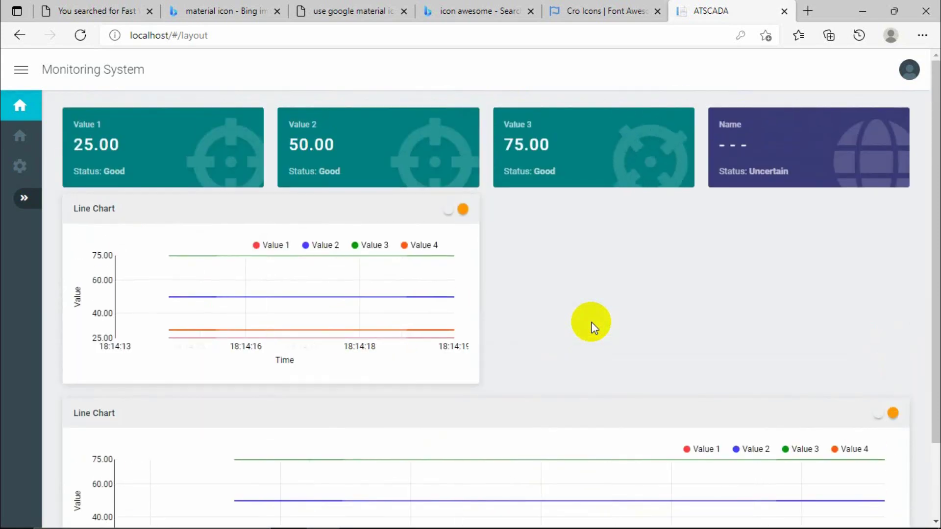
scroll(766, 363, "down", 2)
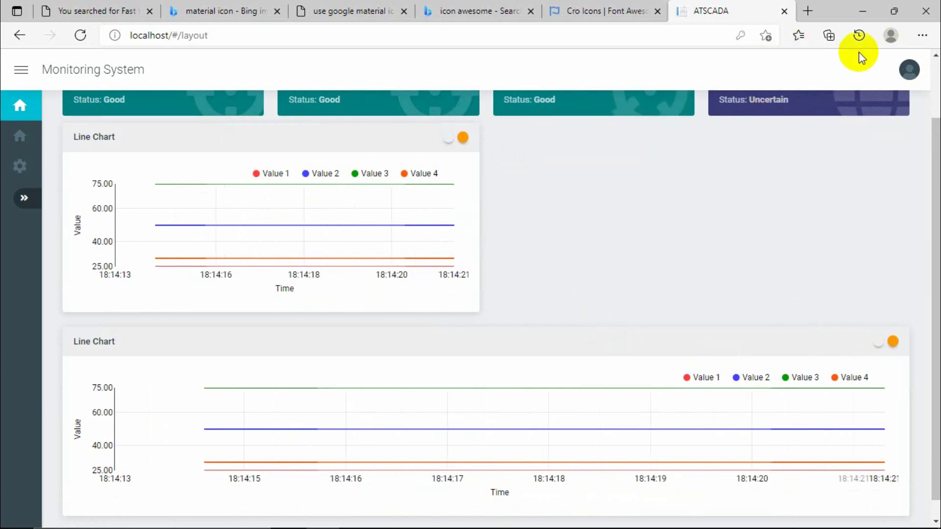
left_click(920, 73)
left_click(856, 107)
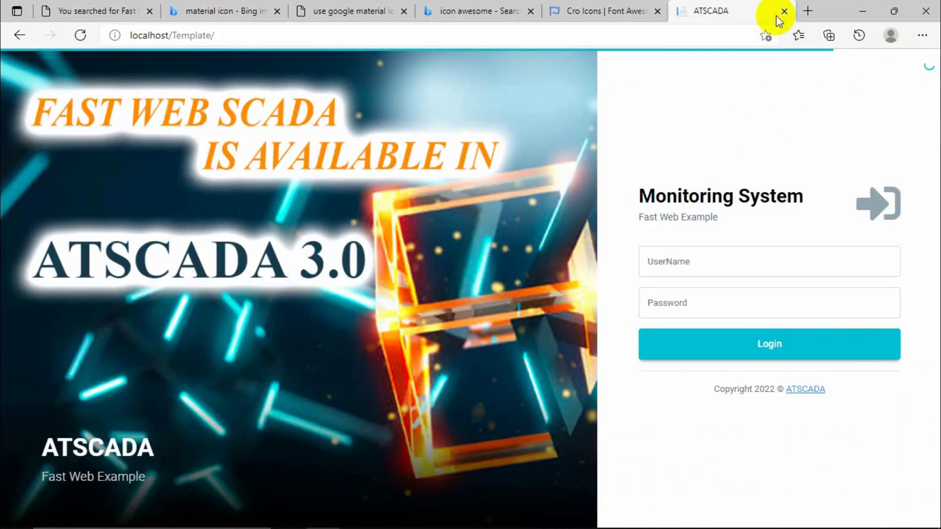
left_click(784, 11)
Change BarChart's Extend chart type to bar.
left_click(524, 520)
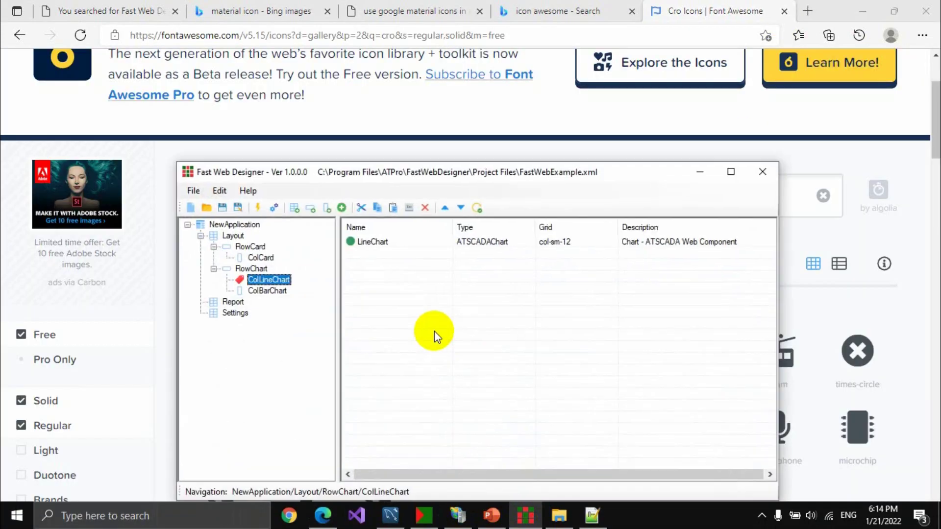
left_click(267, 291)
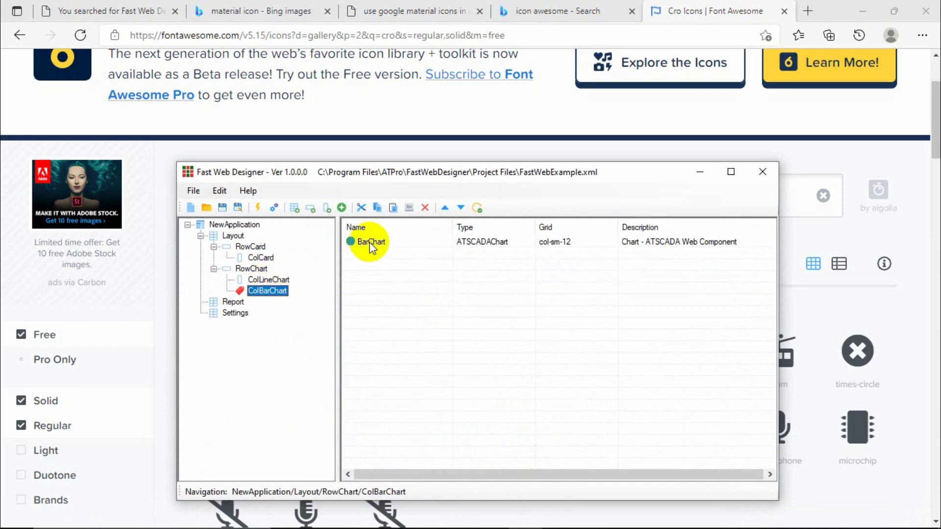
double_click(363, 243)
left_click(388, 265)
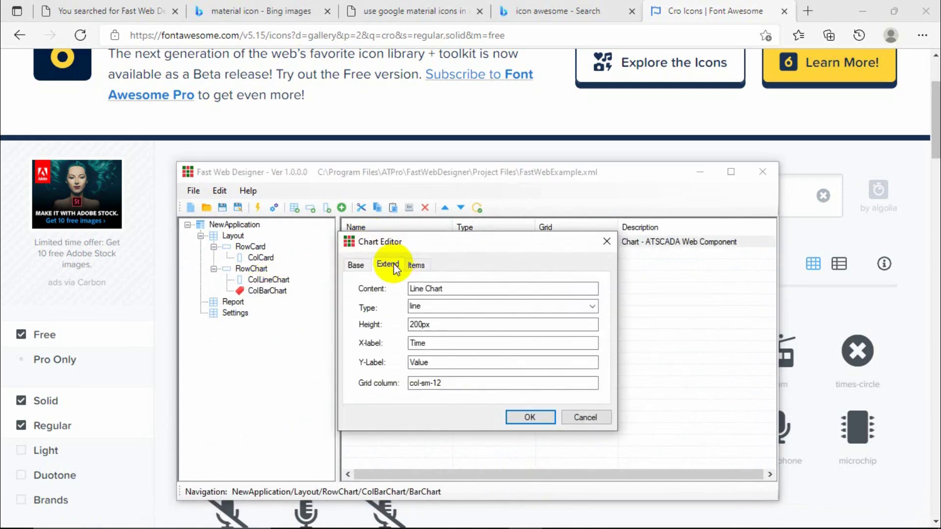
left_click(593, 306)
left_click(422, 329)
left_click(513, 416)
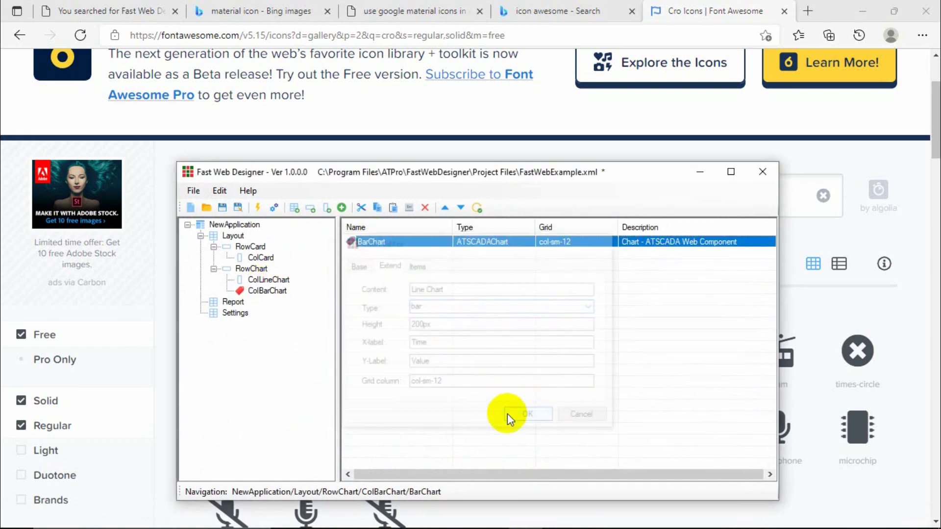
Check ColLineChart's grid width and set ColBarChart's grid column to col-sm-6.
left_click(251, 268)
double_click(252, 280)
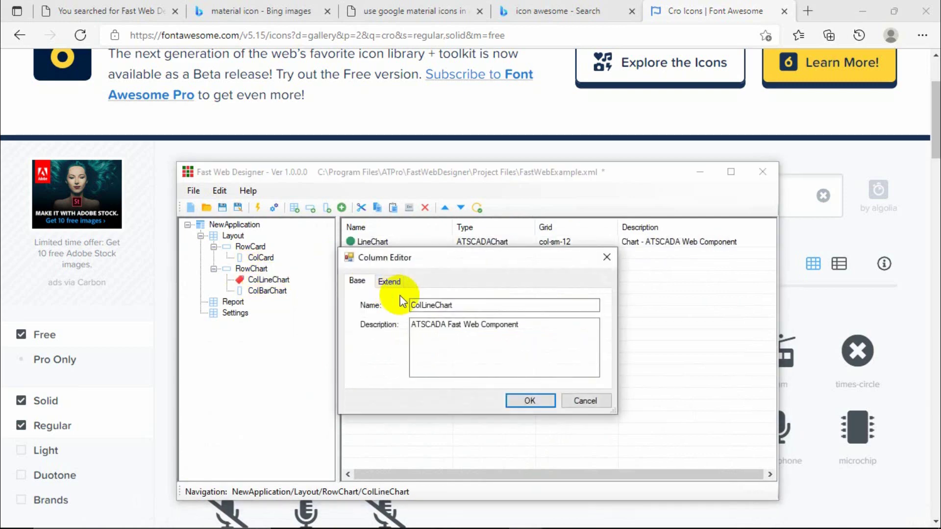
left_click(392, 281)
left_click(607, 257)
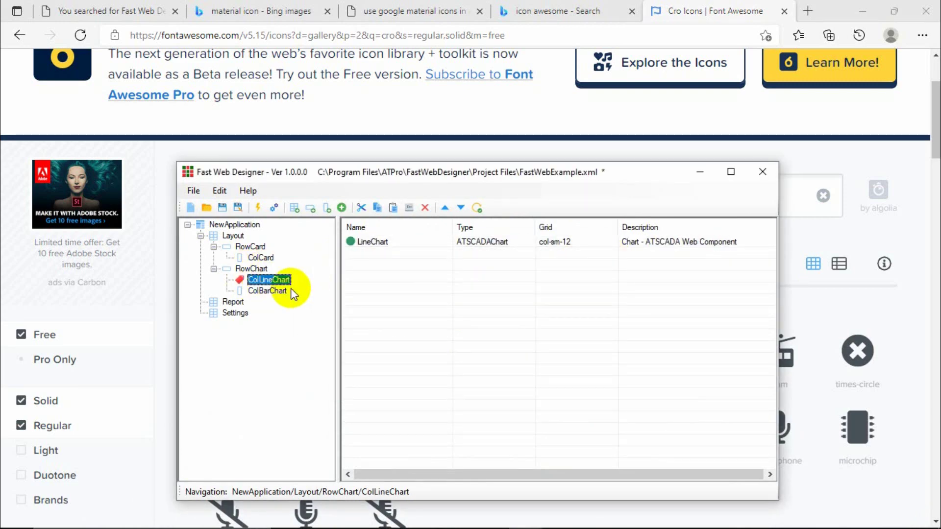
left_click(269, 290)
double_click(270, 291)
left_click(390, 281)
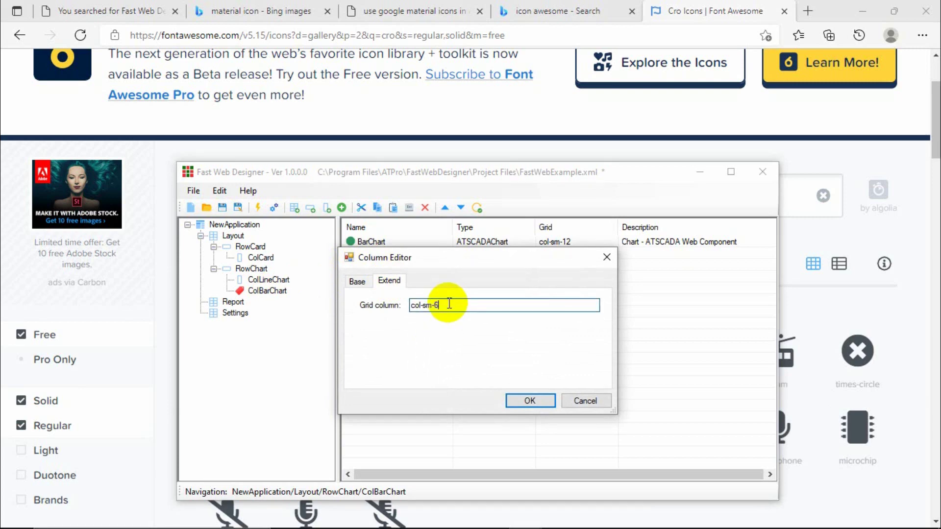
left_click(521, 400)
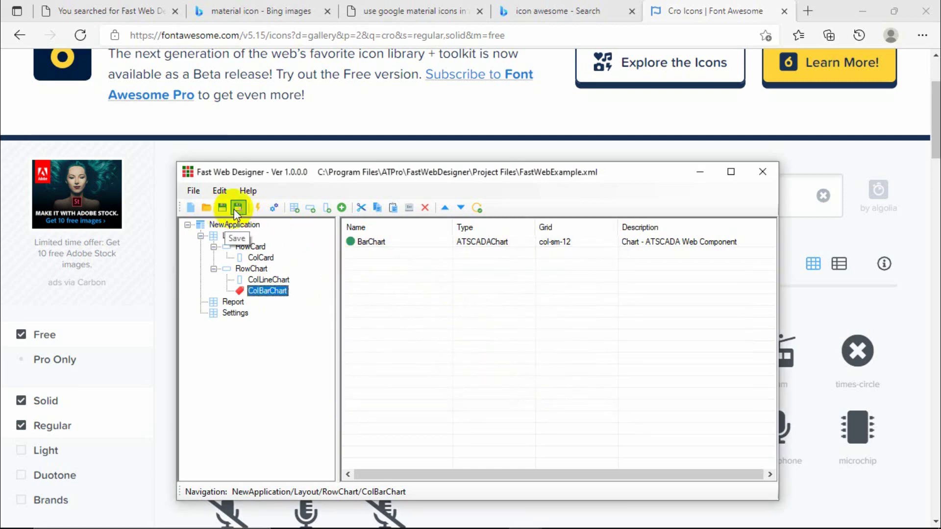
Register the project file with the web server and confirm.
left_click(274, 207)
left_click(474, 319)
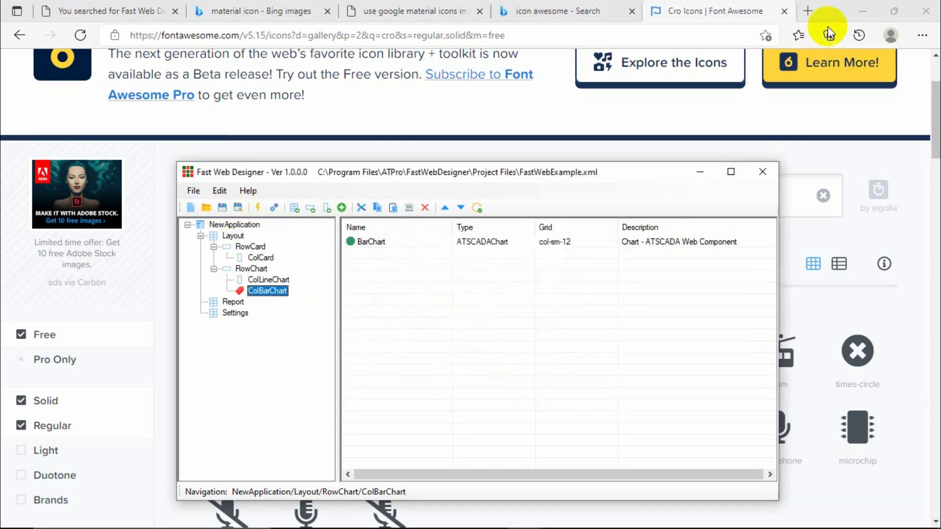
left_click(863, 10)
Return to the designer's Template\AppConfig folder and select ATSCADAWebConfig.
left_click(237, 137)
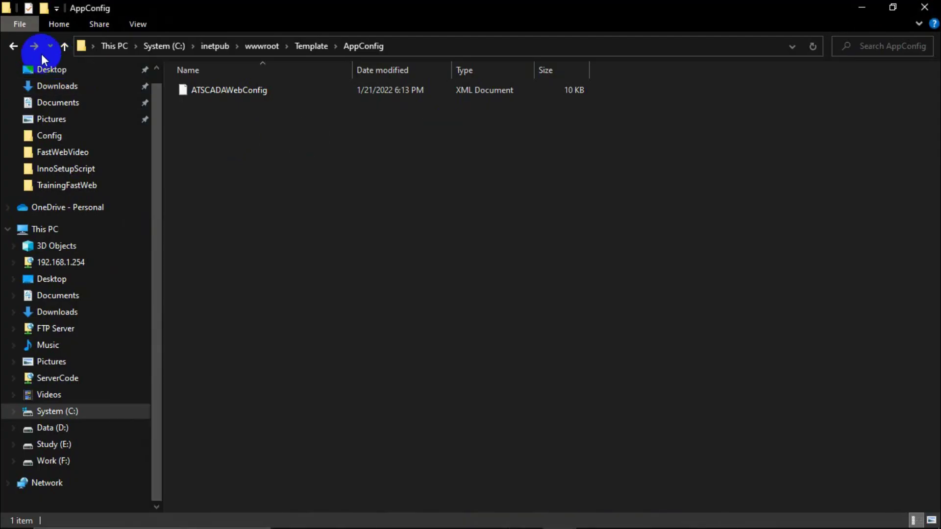
left_click(14, 46)
left_click(14, 46)
left_click(14, 46)
left_click(15, 46)
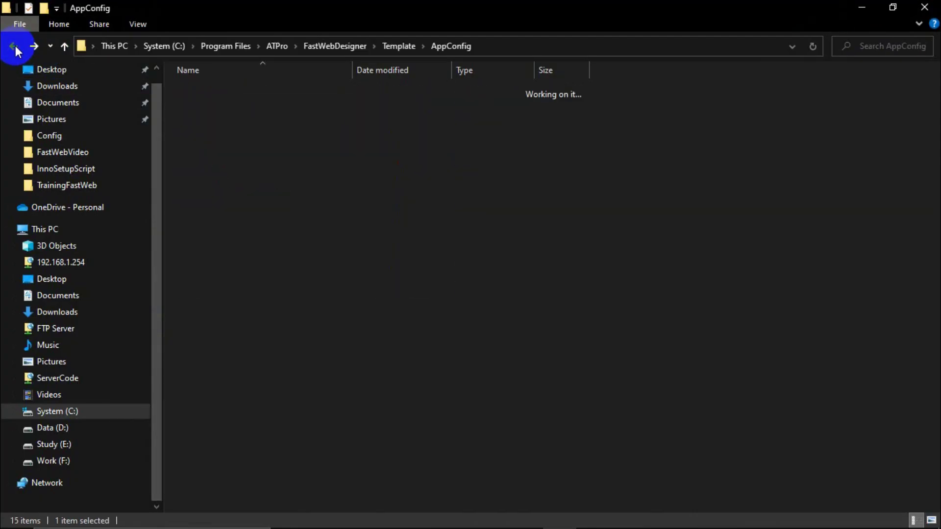
left_click(260, 92)
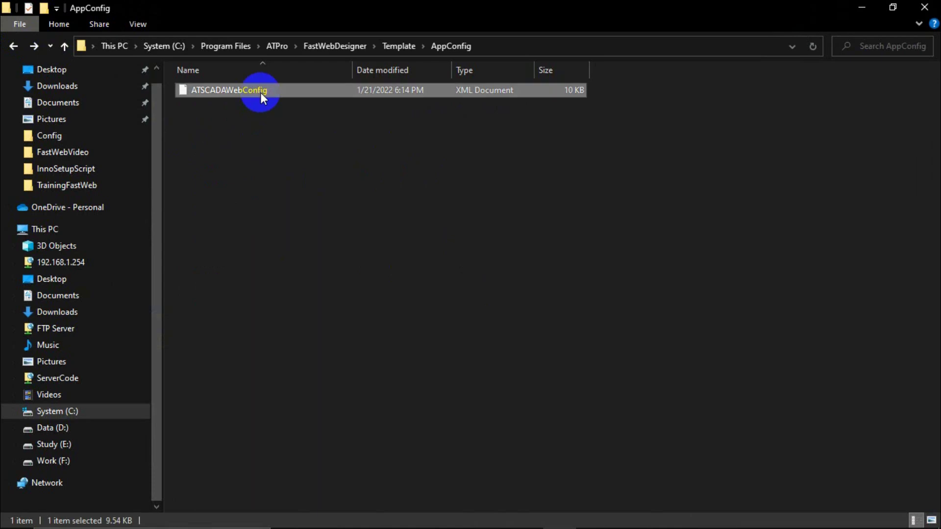
Paste it into C:\inetpub\wwwroot\Template\AppConfig, replacing ATSCADAWebConfig.xml with administrator permission.
left_click(48, 230)
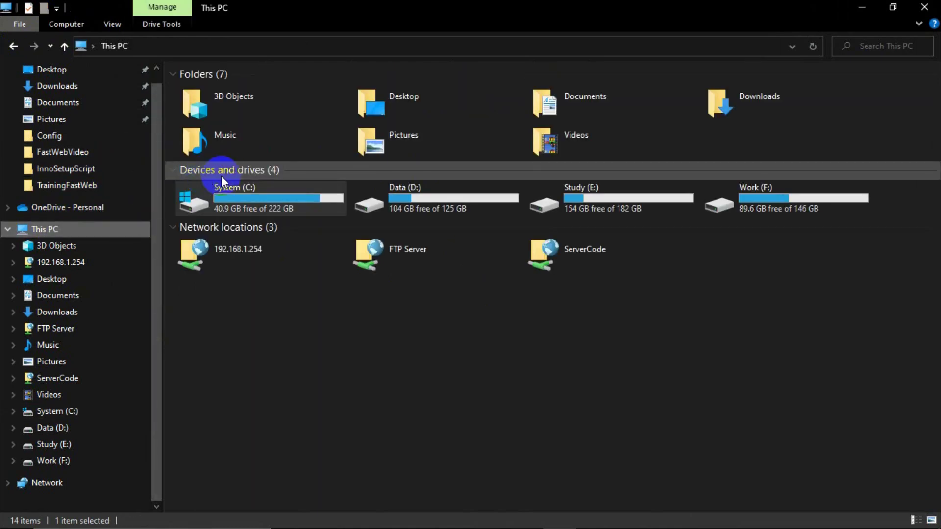
double_click(240, 199)
double_click(211, 136)
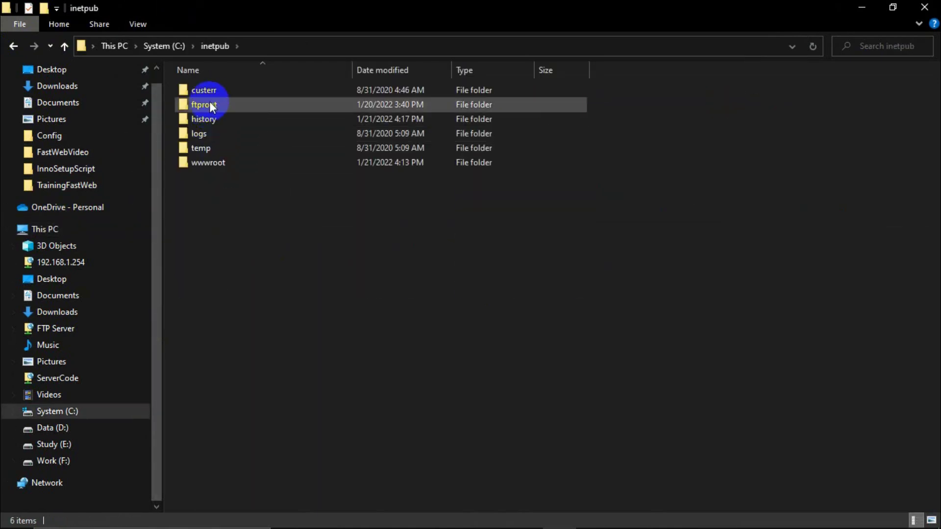
double_click(202, 160)
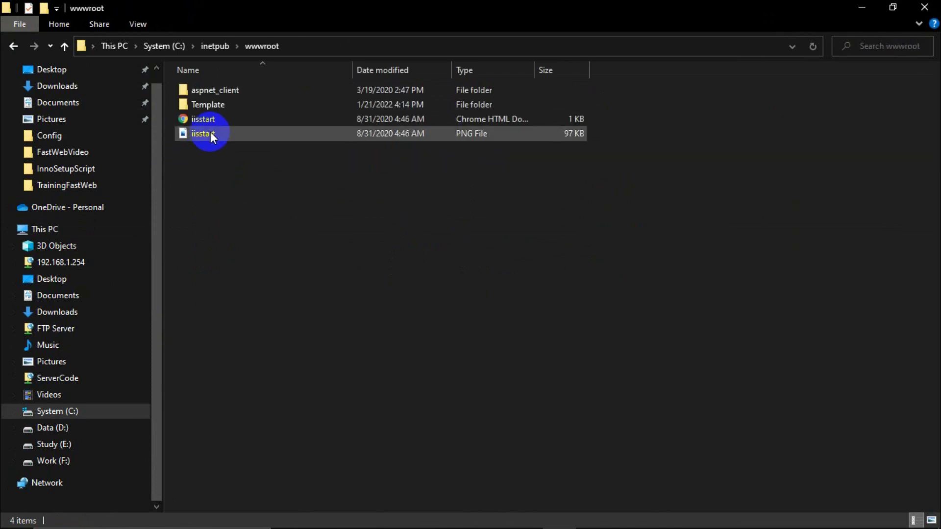
double_click(217, 103)
double_click(222, 93)
key("ctrl+v")
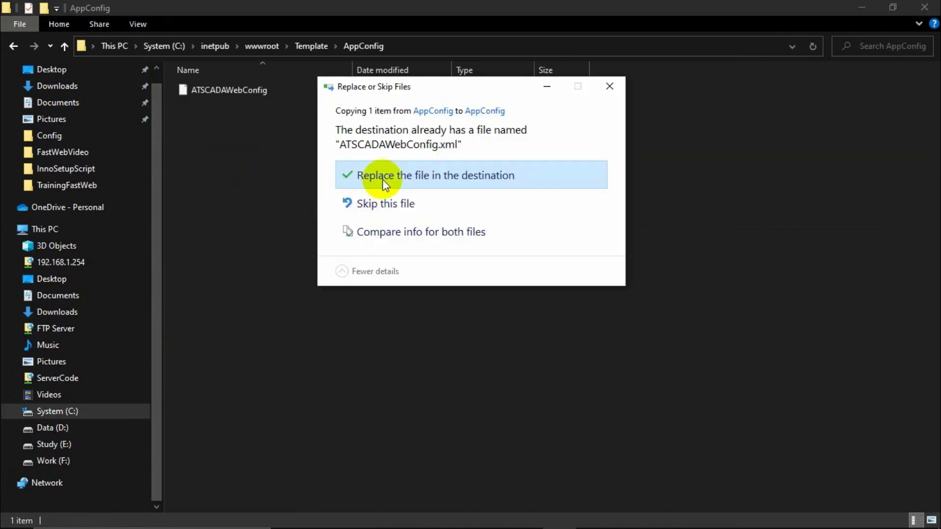
left_click(404, 176)
left_click(408, 180)
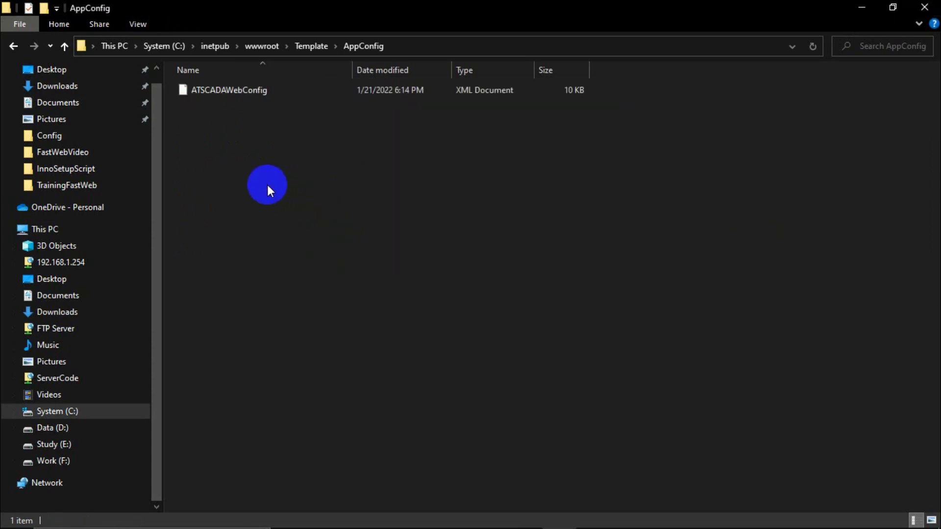
left_click(12, 46)
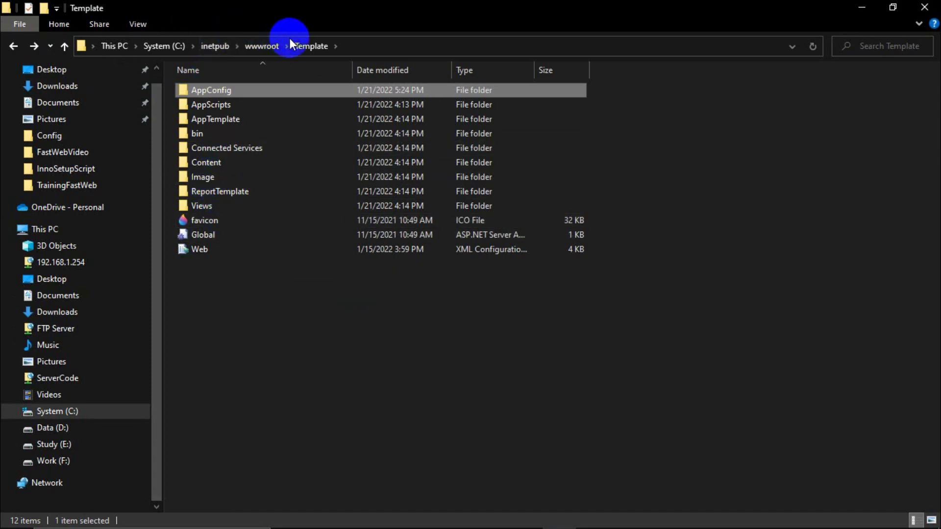
Replace background.png in wwwroot\Template\Image with the new sea photo, then switch to Edge.
double_click(201, 178)
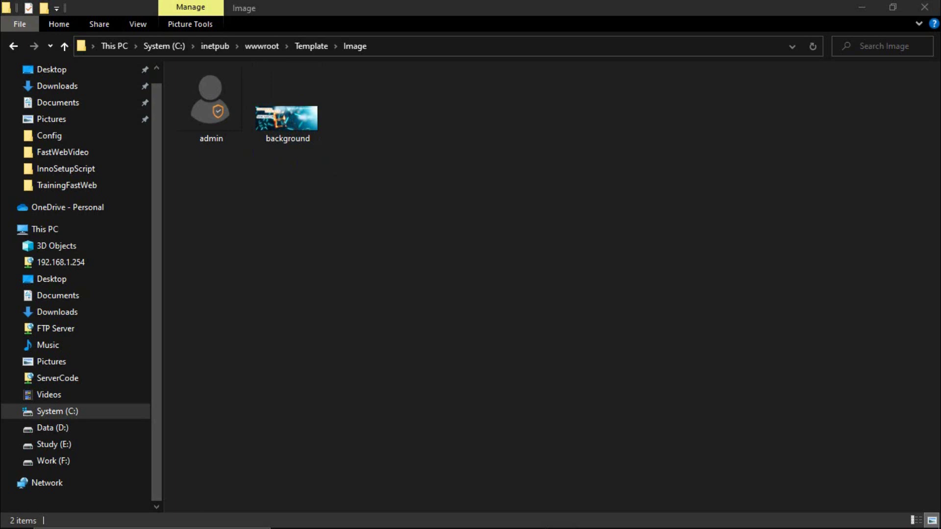
key("ctrl+v")
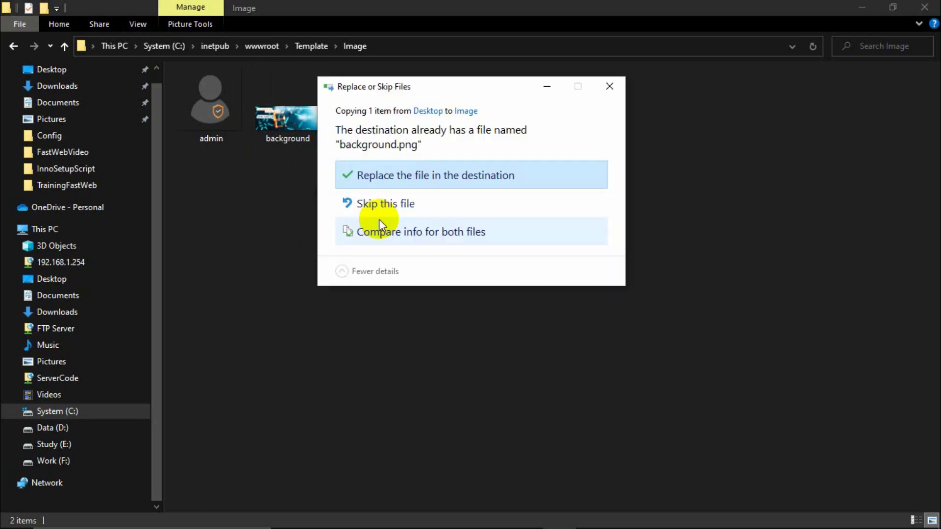
left_click(421, 179)
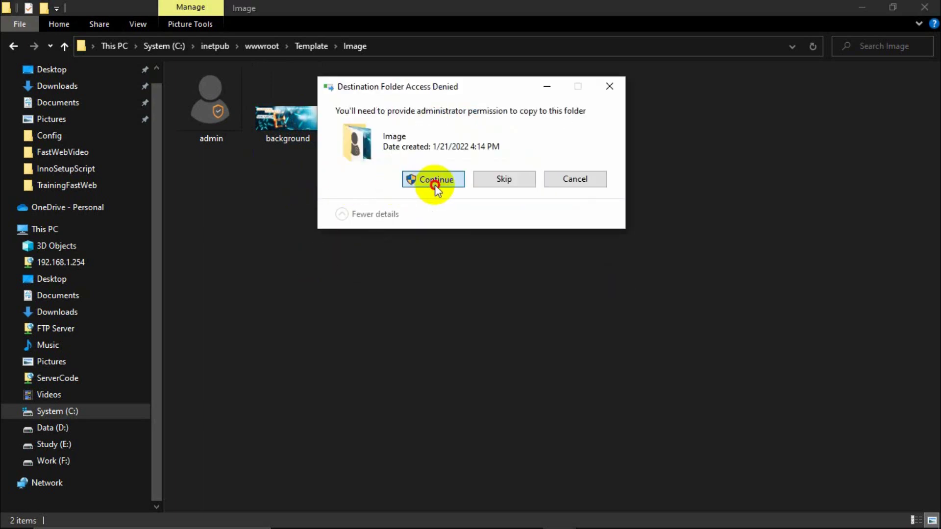
left_click(435, 184)
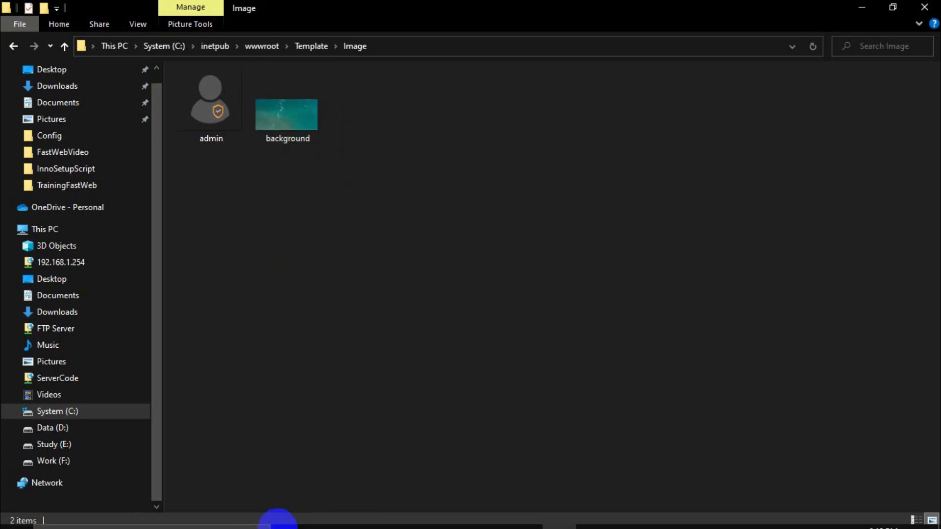
left_click(321, 514)
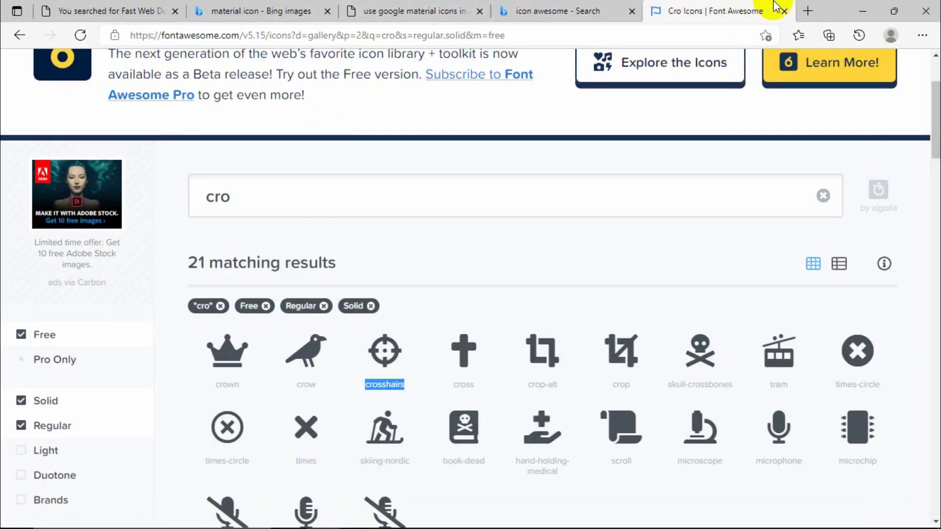
Clear Edge's history, downloads, cookies and cached files for all time, then close Settings.
left_click(806, 12)
key("ctrl+h")
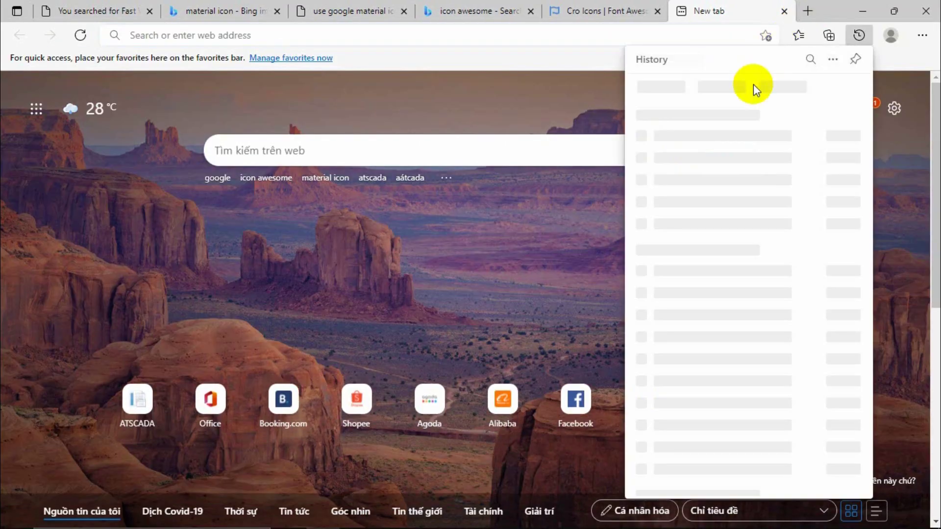
left_click(829, 63)
left_click(757, 101)
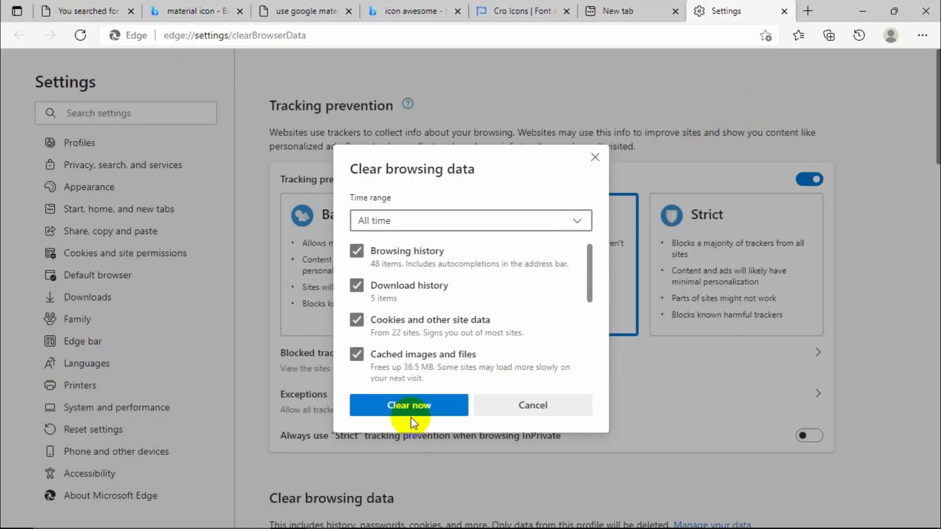
left_click(420, 407)
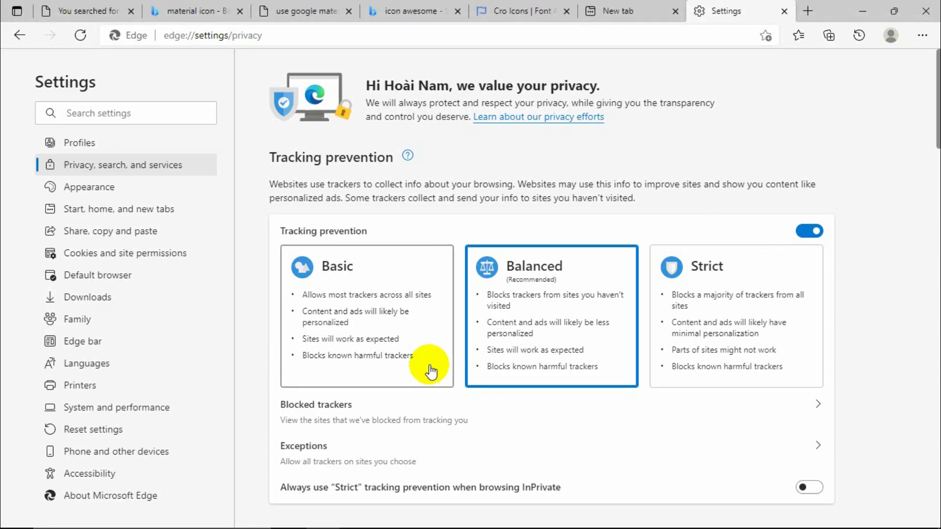
key("ctrl+h")
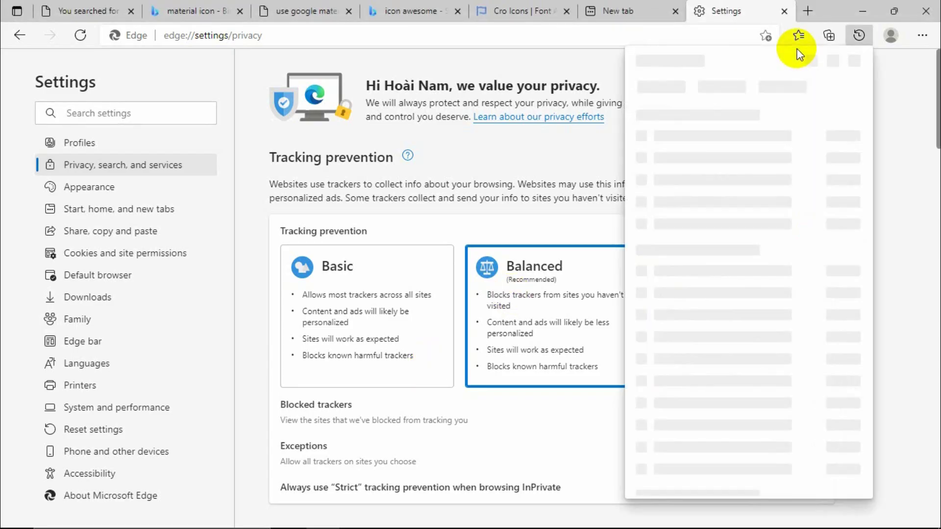
left_click(590, 141)
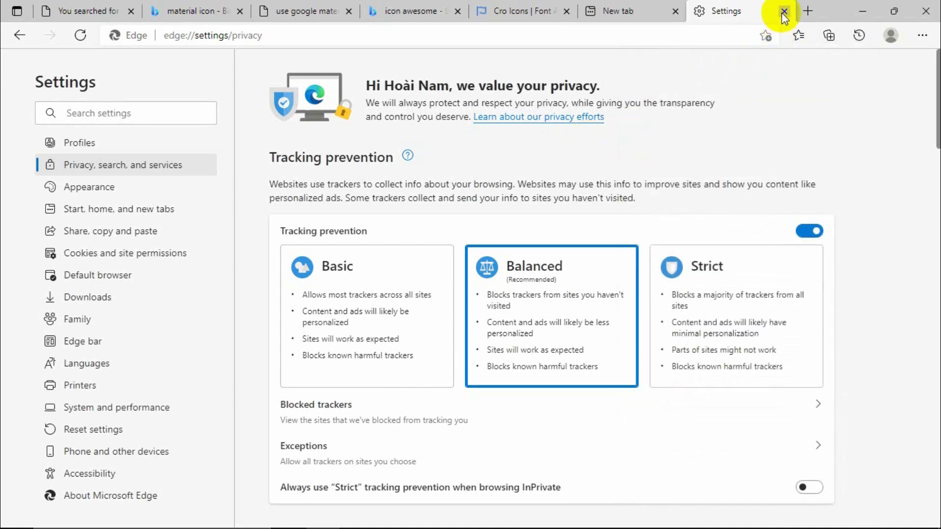
left_click(784, 11)
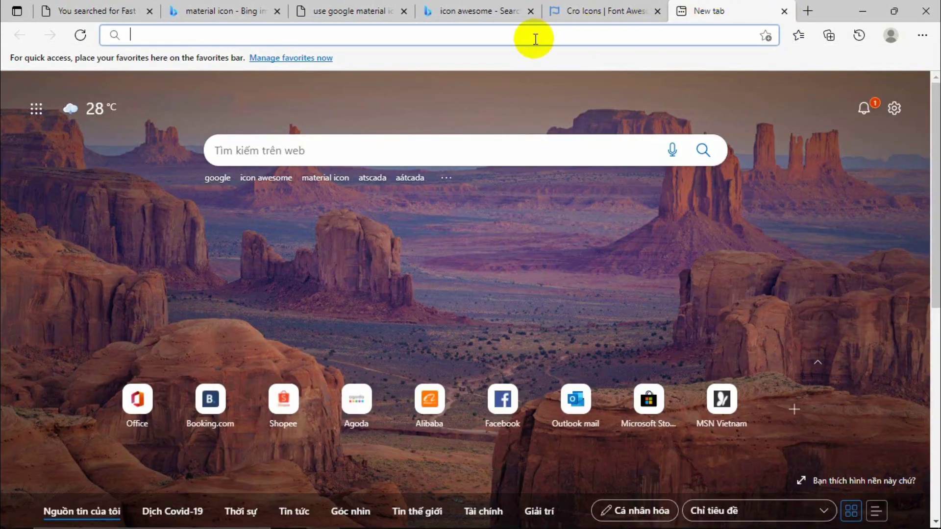
Load localhost/template in the browser and select the background image file in the Image folder.
type("localhost")
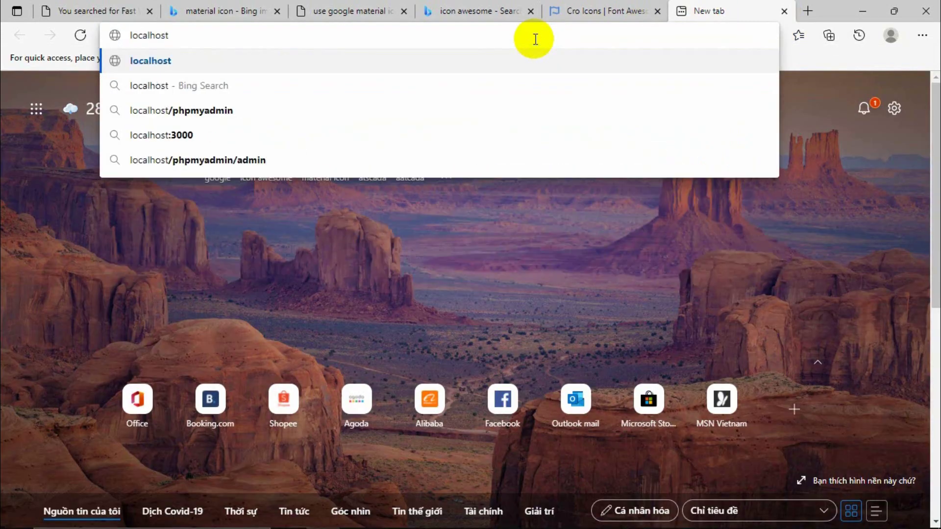
type("/te")
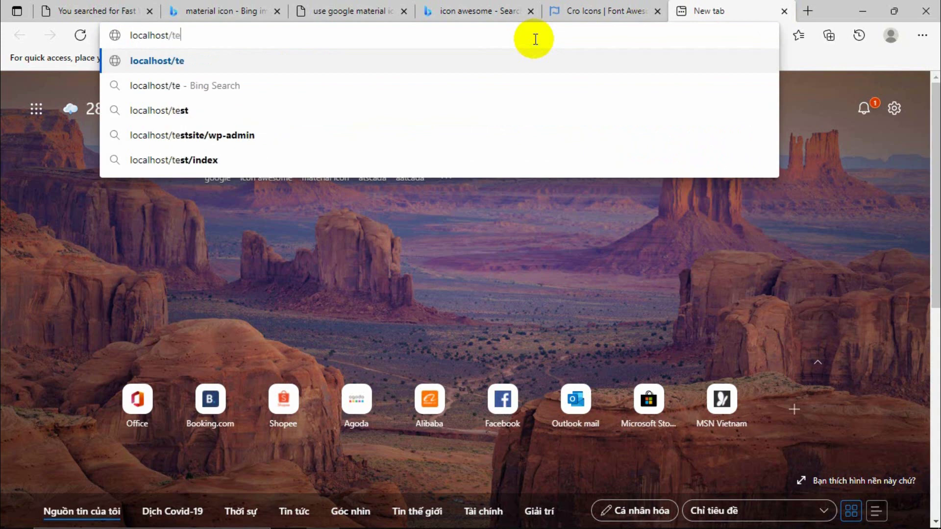
type("mplate")
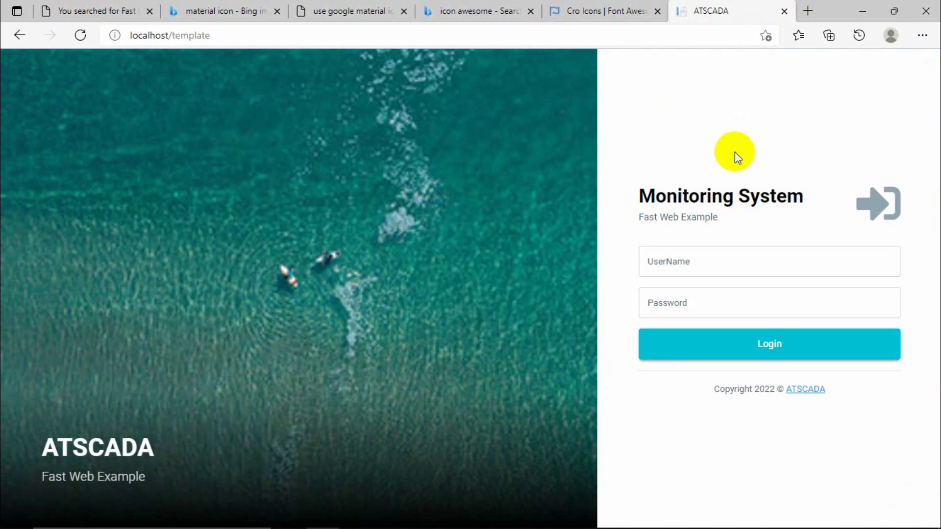
left_click(863, 11)
left_click(300, 123)
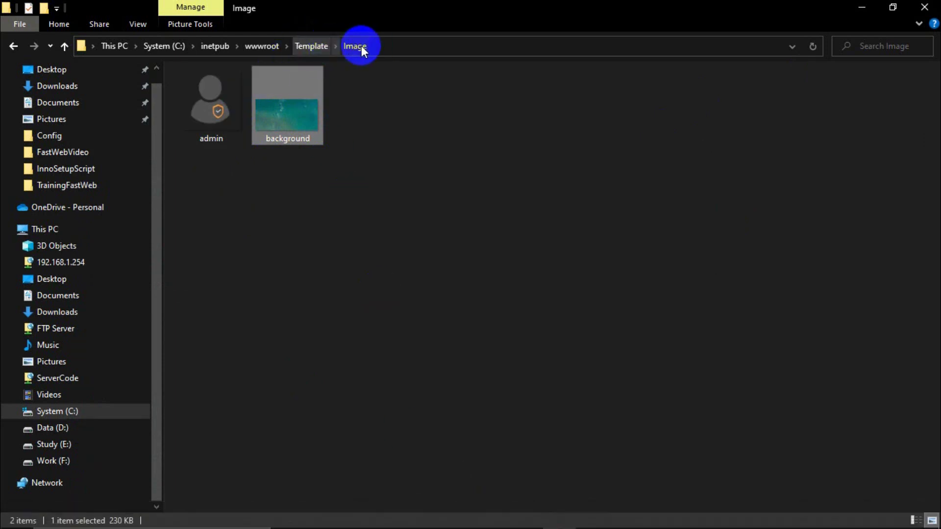
mouse_move(411, 524)
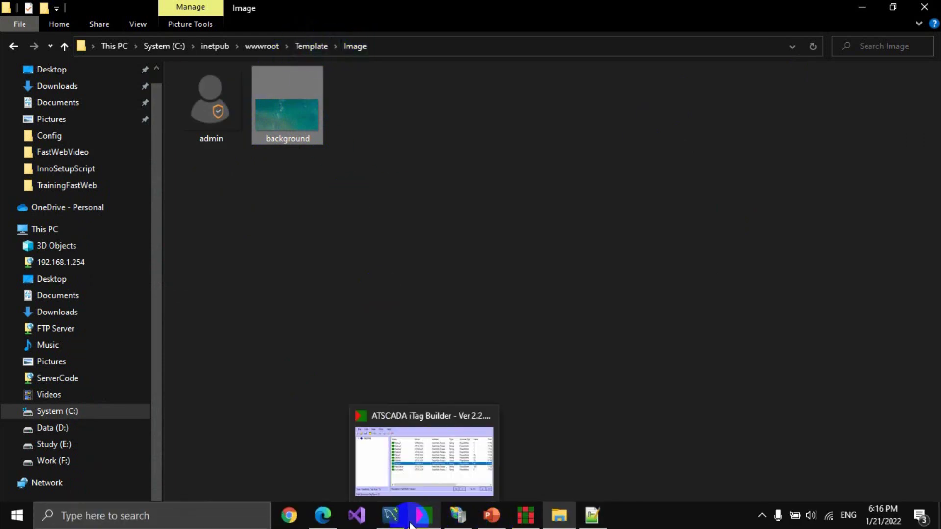
left_click(323, 521)
Log in with the user name and password and dismiss Edge's Save password prompt.
left_click(690, 260)
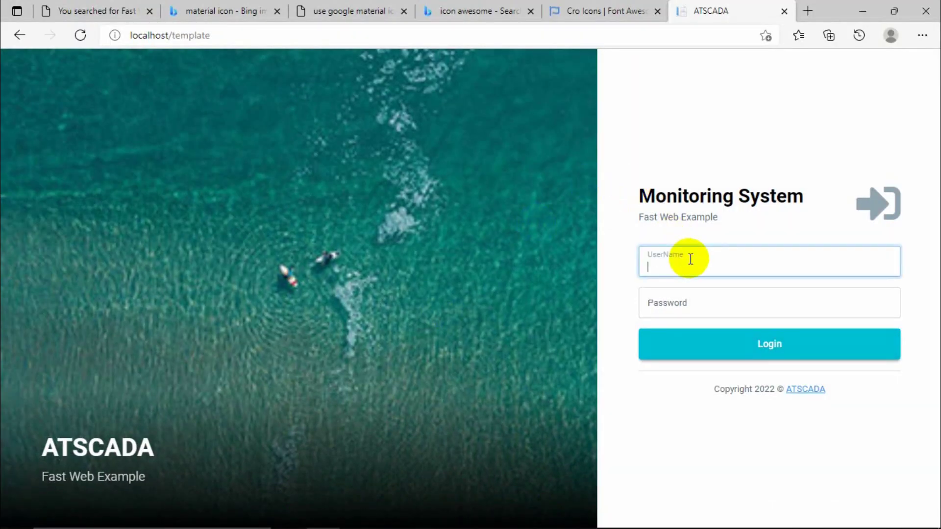
key("Tab")
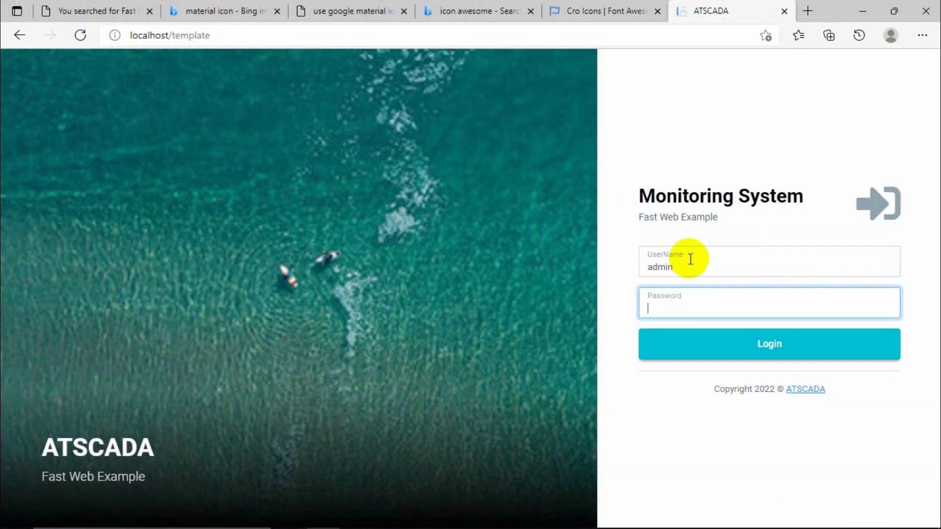
key("Return")
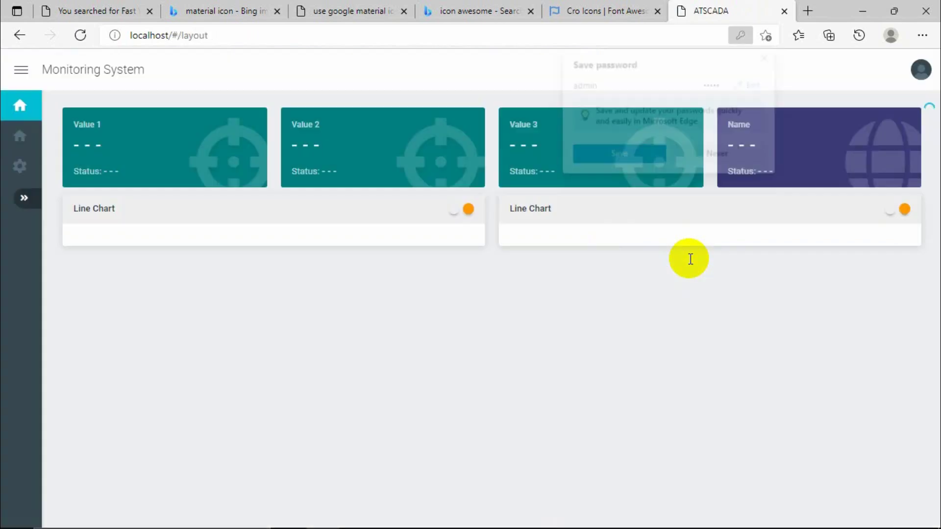
left_click(768, 55)
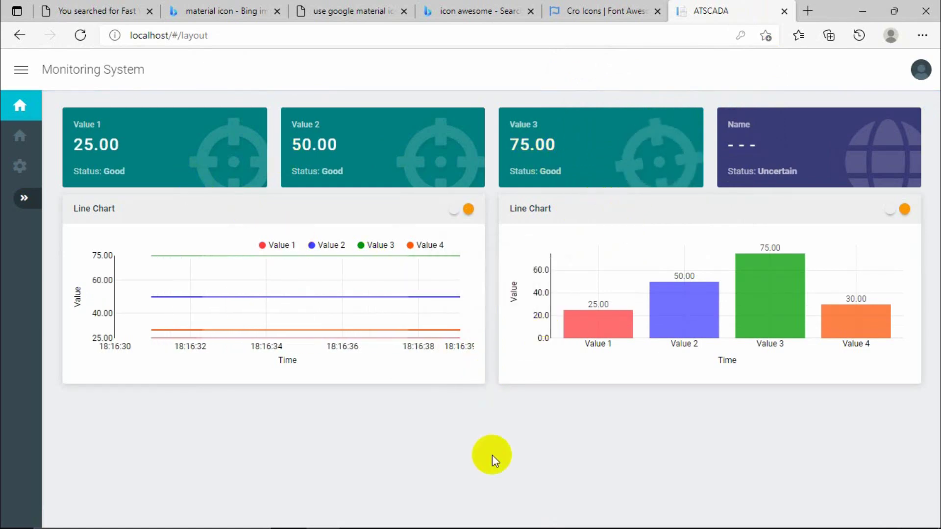
mouse_move(802, 302)
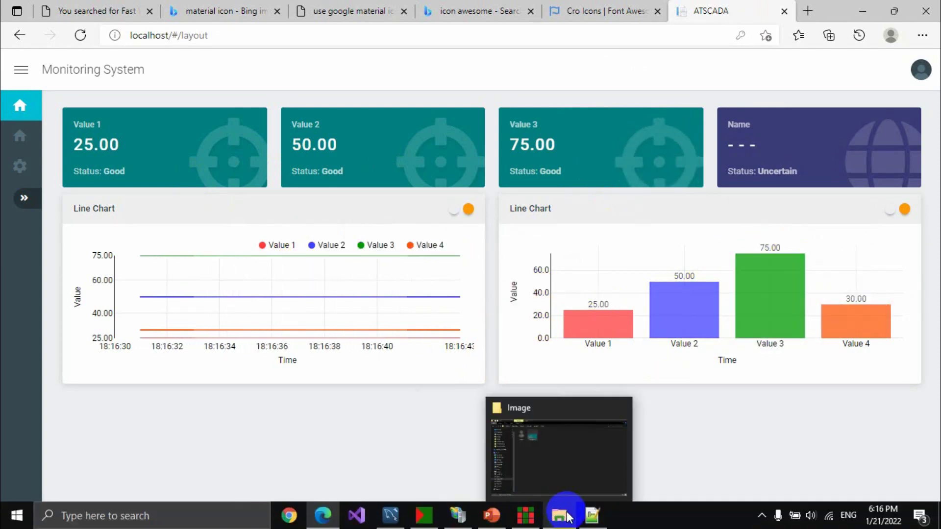
Open the Value 4 card's editor in ColCard and check its tag against the live dashboard.
mouse_move(533, 523)
left_click(538, 447)
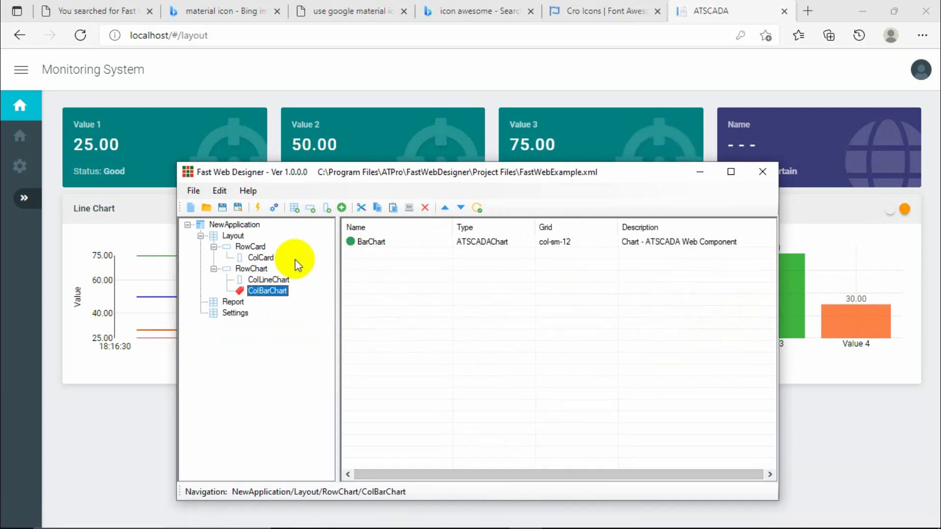
left_click(261, 258)
left_click(377, 277)
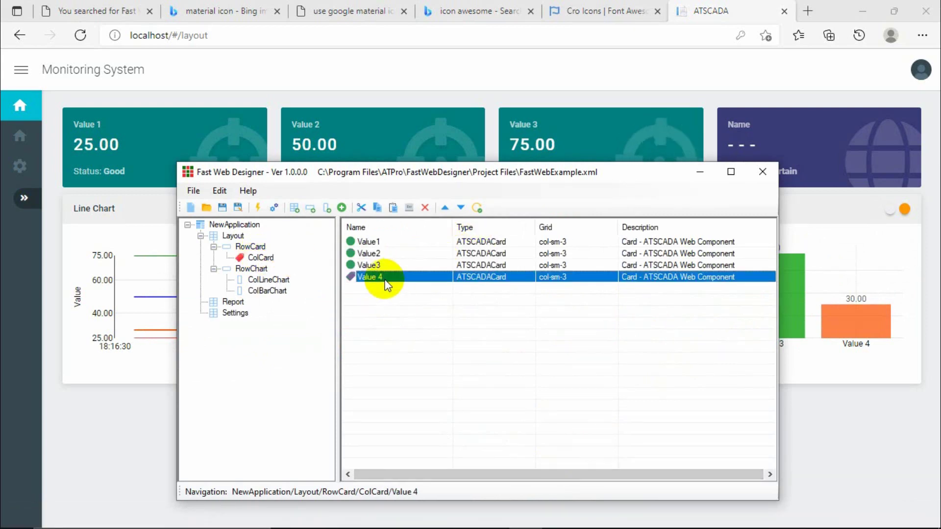
left_click(366, 290)
double_click(373, 278)
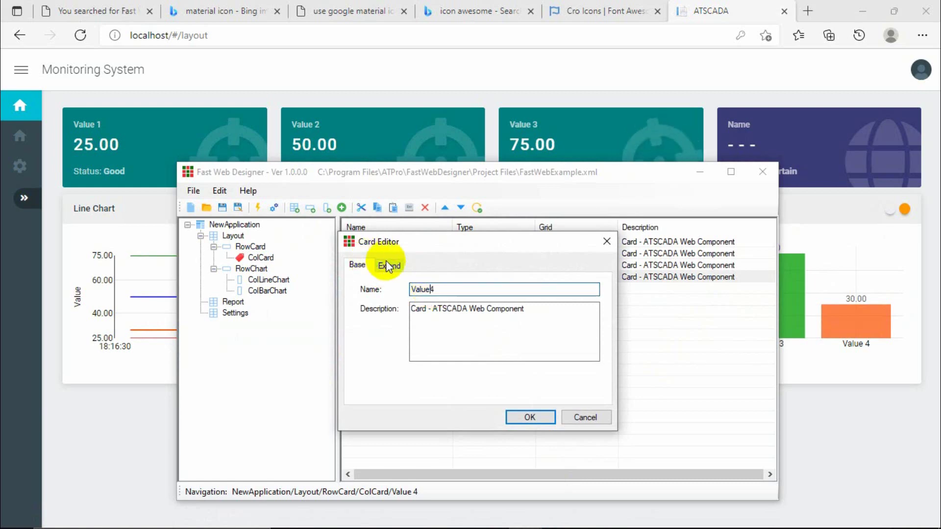
left_click(389, 265)
left_click(593, 308)
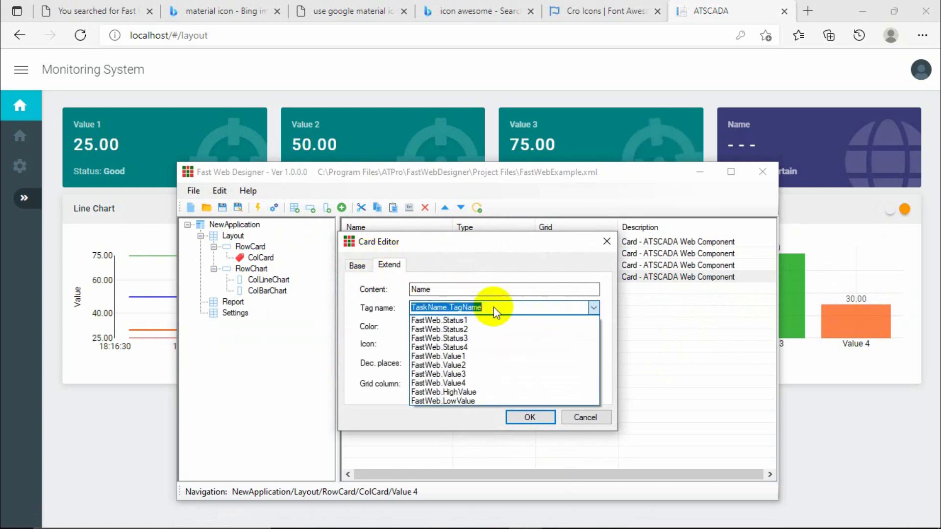
left_click(567, 310)
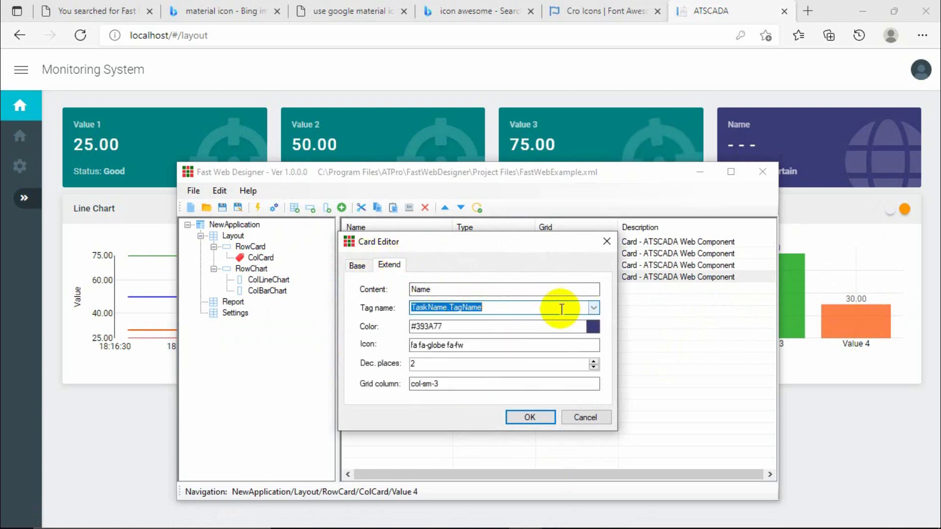
left_click(802, 172)
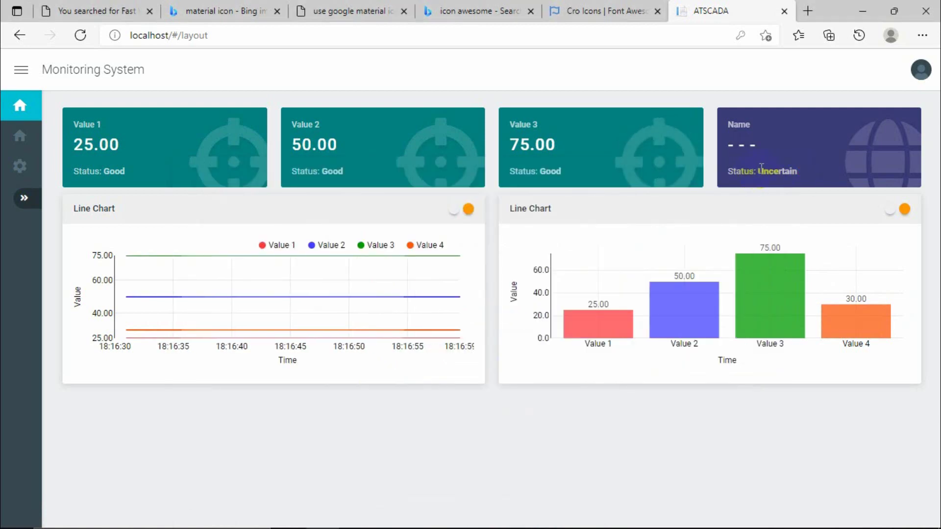
left_click_drag(761, 169, 795, 170)
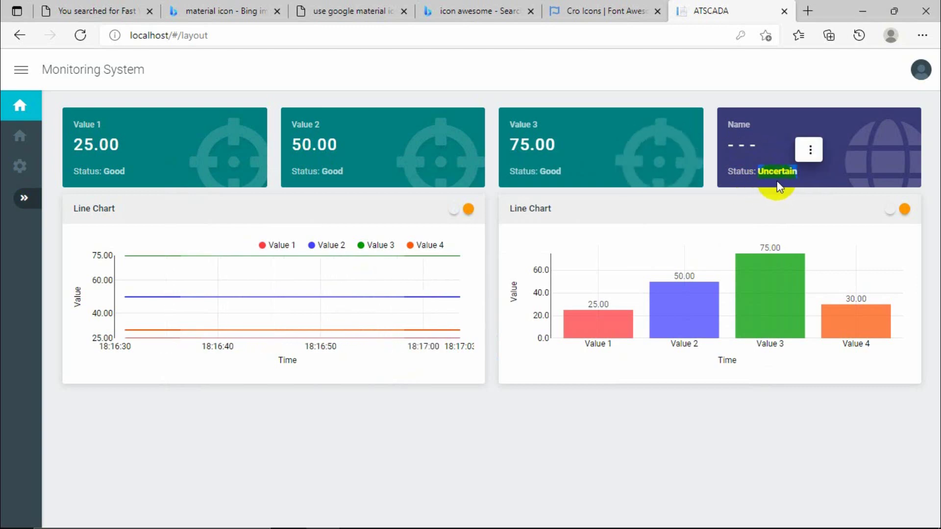
Bind the Value 4 card to the FastWeb.Value4 tag and save the project.
mouse_move(525, 515)
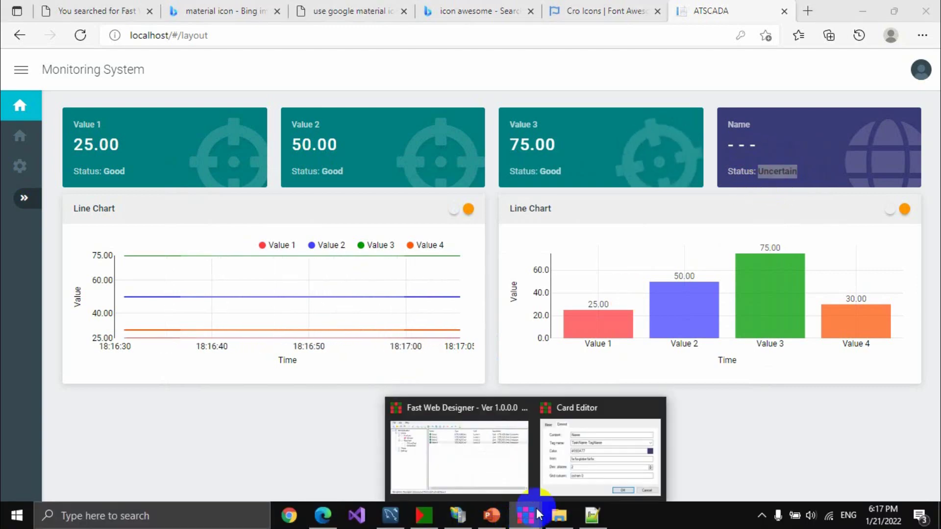
left_click(584, 449)
left_click(594, 308)
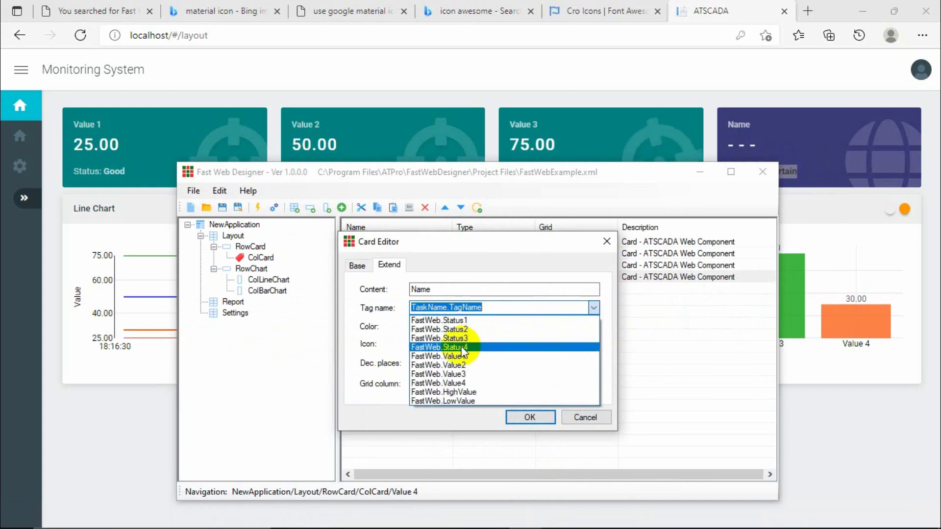
left_click(478, 382)
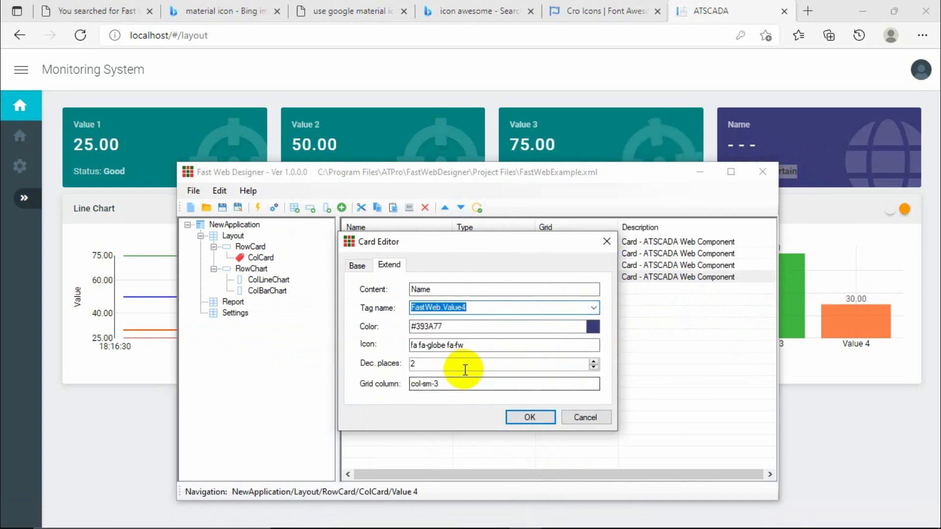
left_click(530, 417)
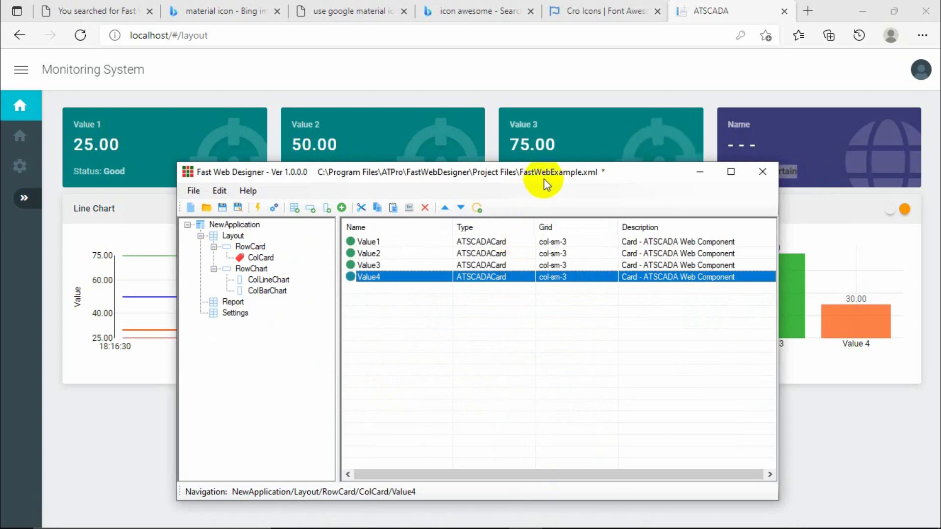
left_click(226, 210)
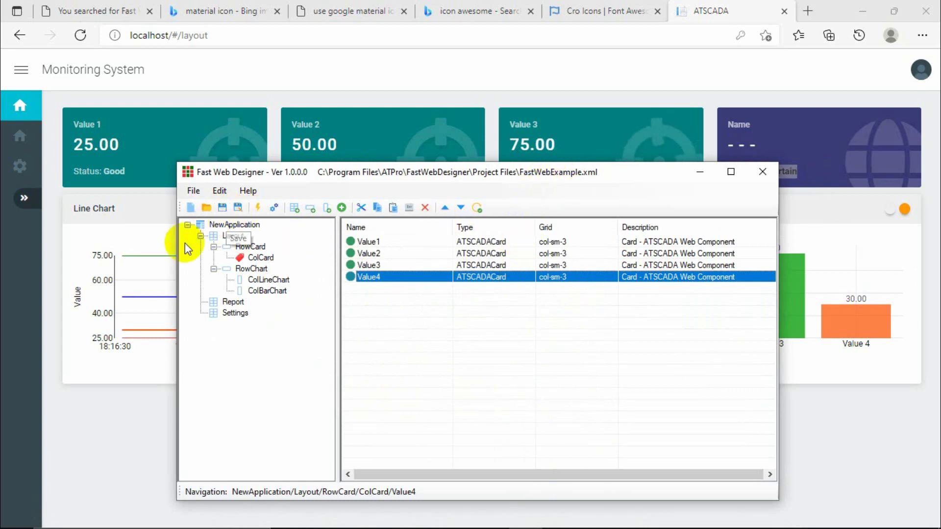
left_click(98, 228)
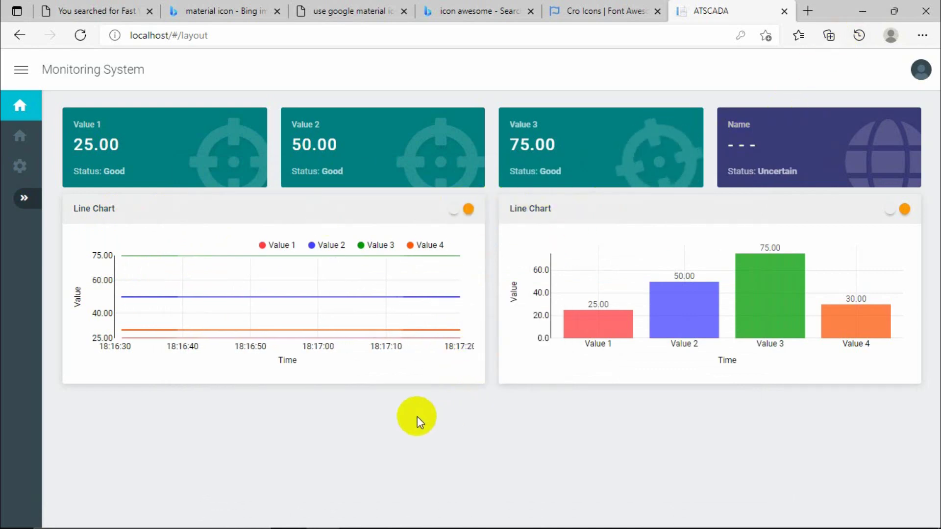
mouse_move(506, 528)
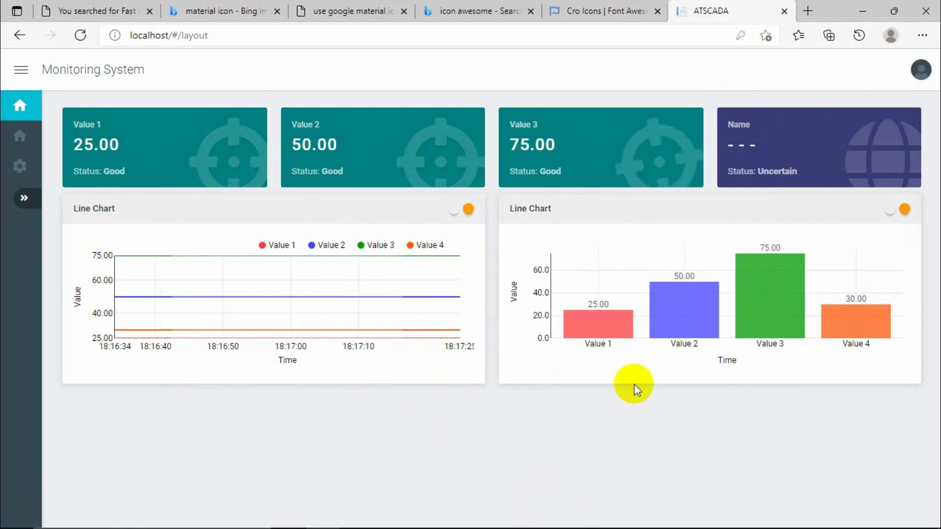
Change the BarChart component's title to 'Bar Chart'.
left_click(525, 516)
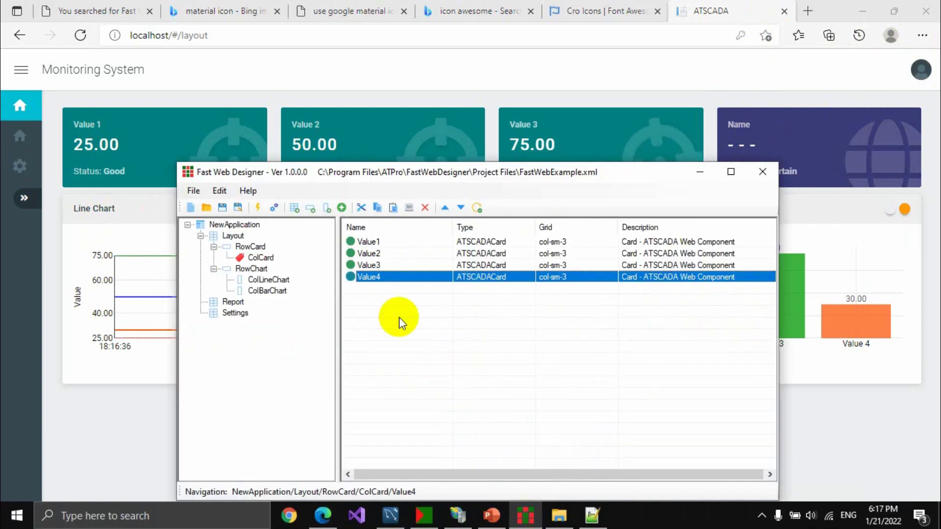
left_click(273, 290)
left_click(371, 243)
double_click(371, 244)
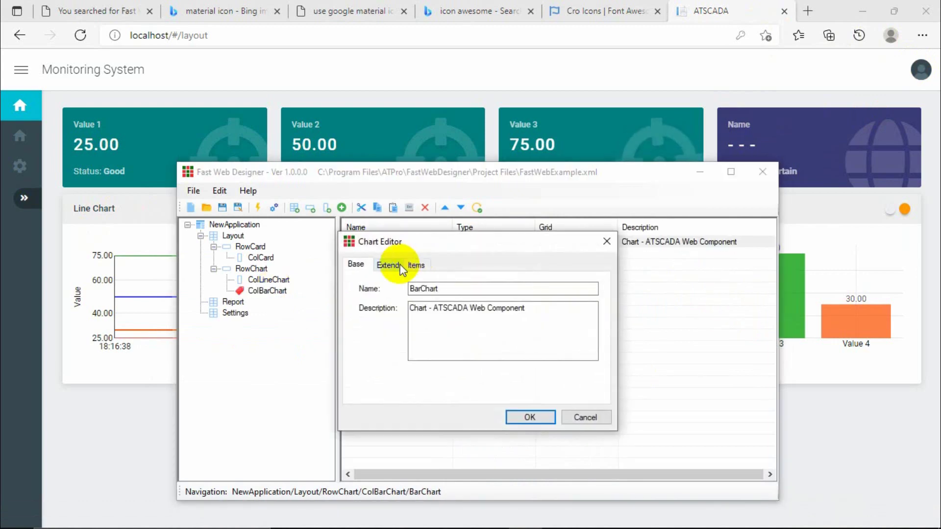
left_click(387, 265)
double_click(416, 289)
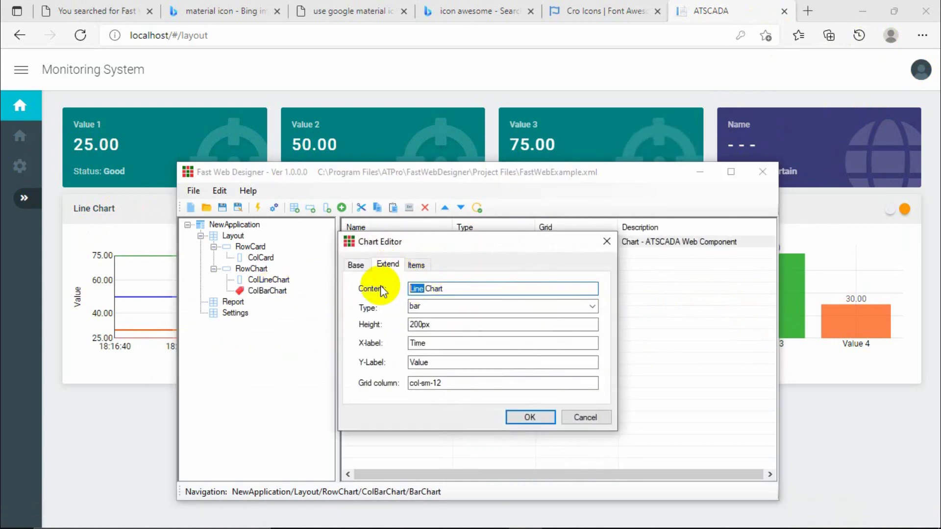
type("Bar")
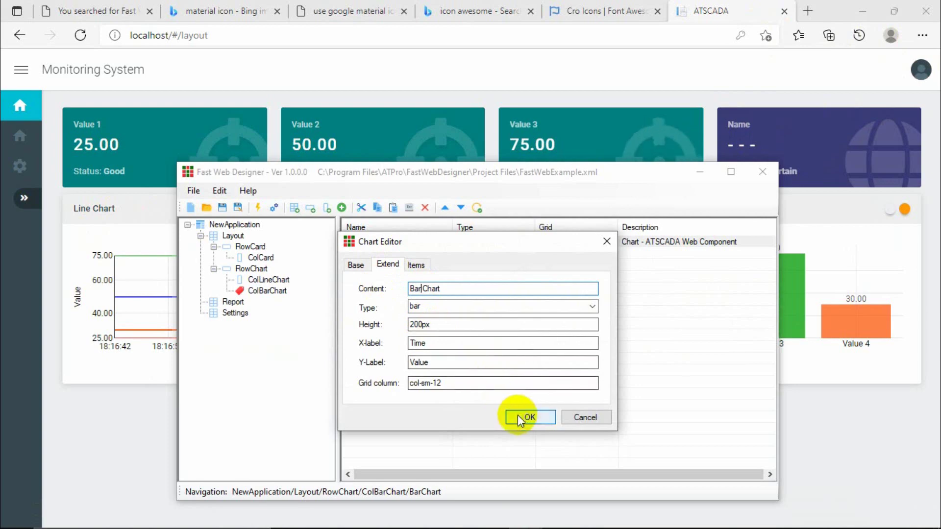
left_click(521, 416)
Copy the ColBarChart column and paste two copies into the chart row.
left_click(267, 291)
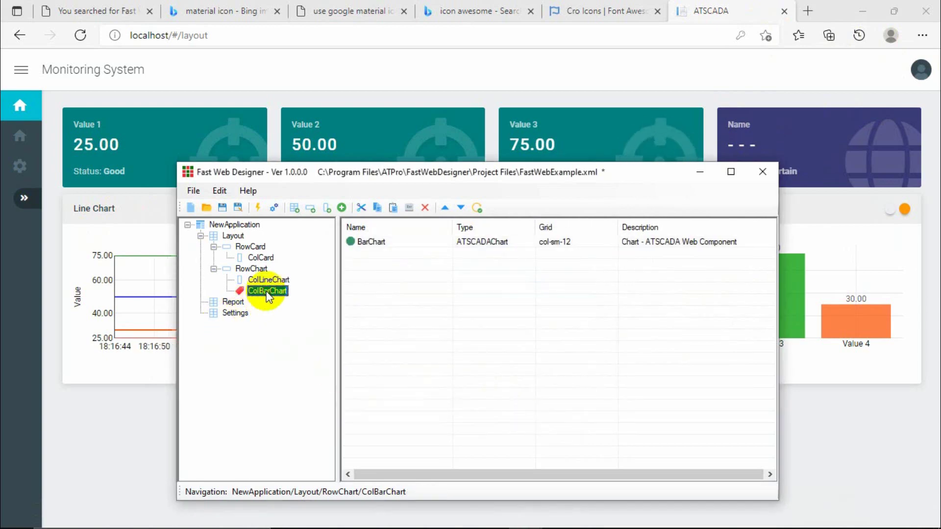
left_click(268, 291)
left_click(269, 280)
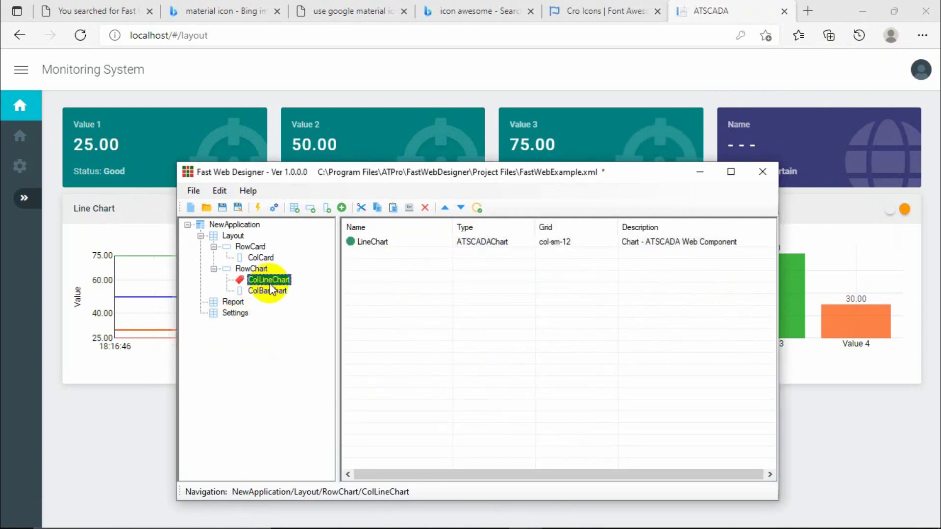
left_click(267, 291)
left_click(268, 280)
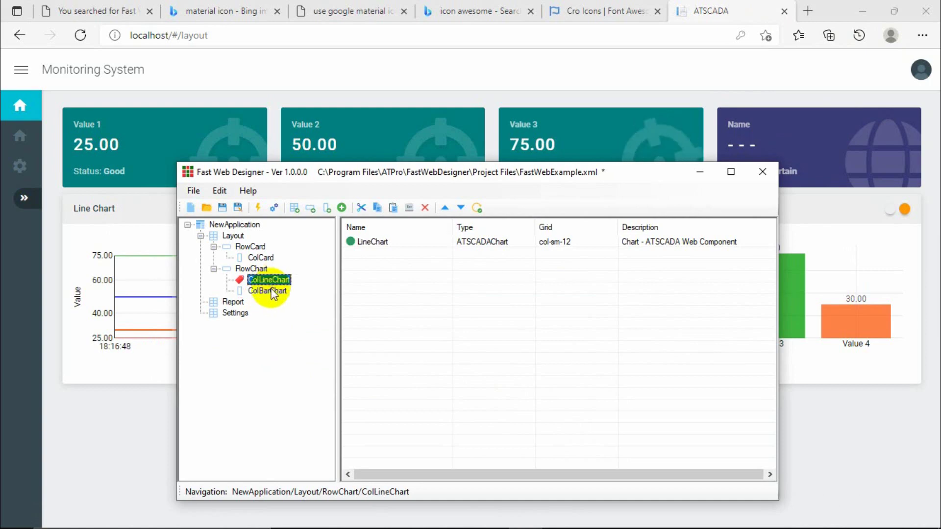
left_click(268, 291)
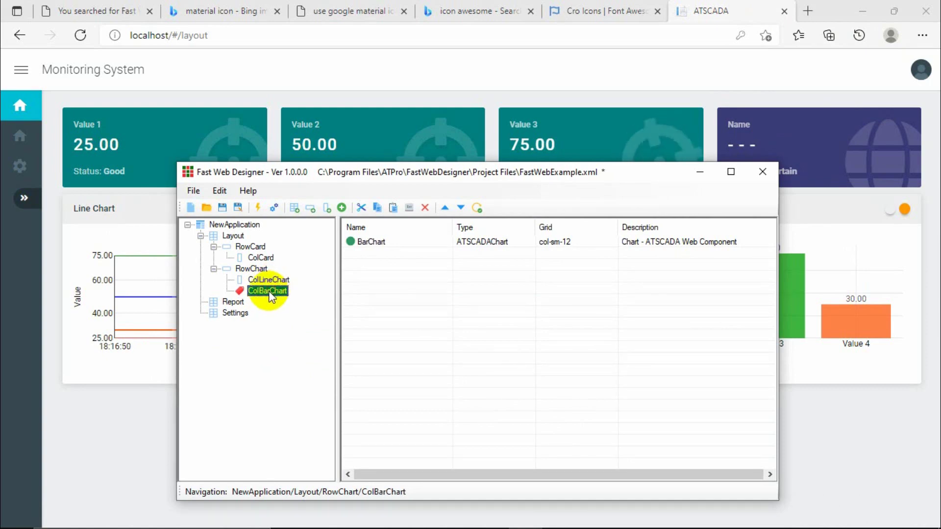
key("ctrl+c")
key("ctrl+v")
key("ctrl+v")
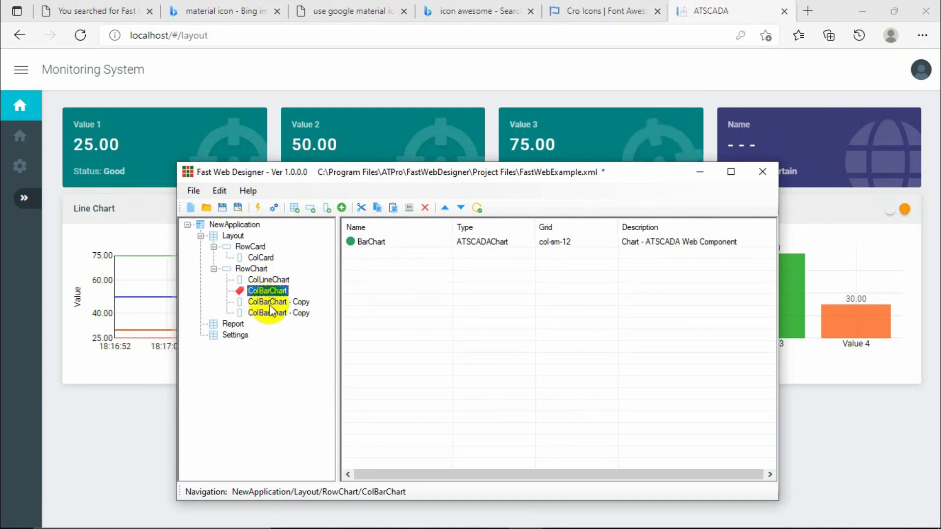
Rename the two copied columns to ColPieChart and ColDonutChart.
double_click(269, 302)
left_click_drag(534, 307, 401, 305)
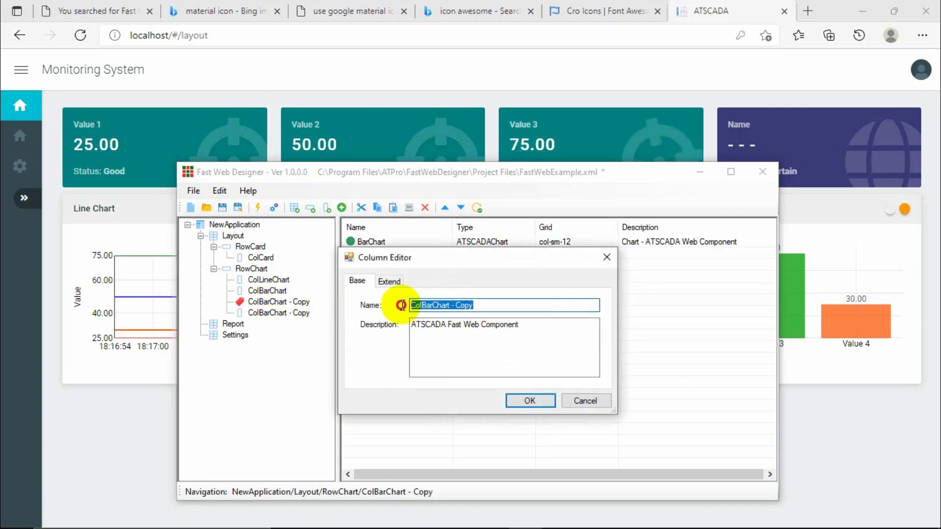
type("ColPieChart")
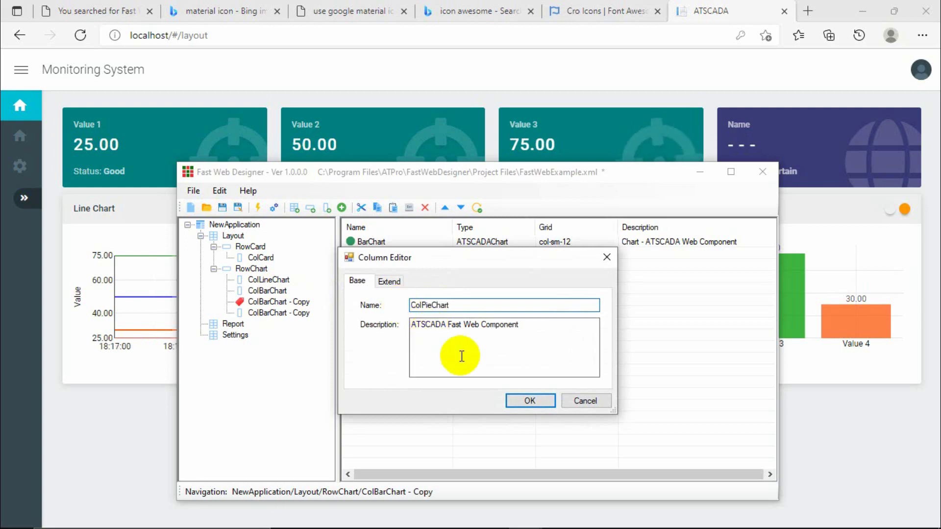
left_click(526, 400)
left_click(275, 313)
double_click(276, 313)
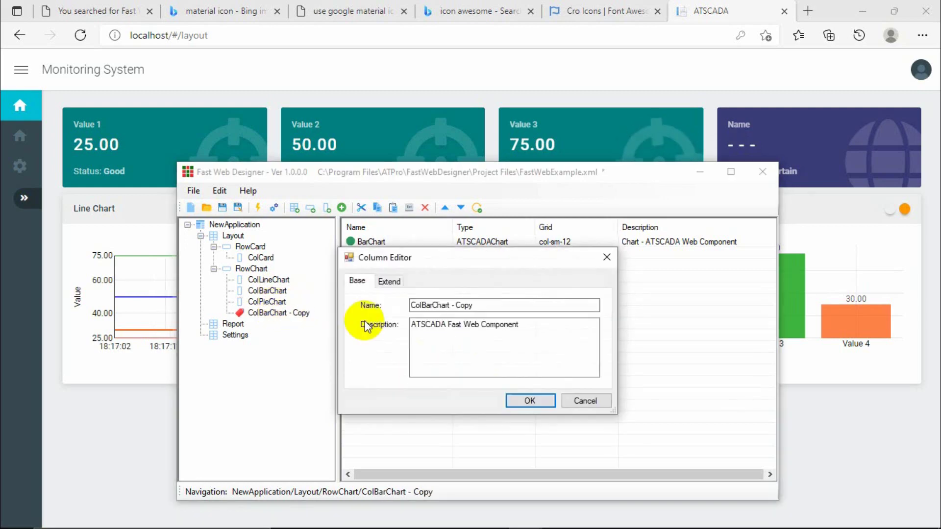
type("ColDonutChart")
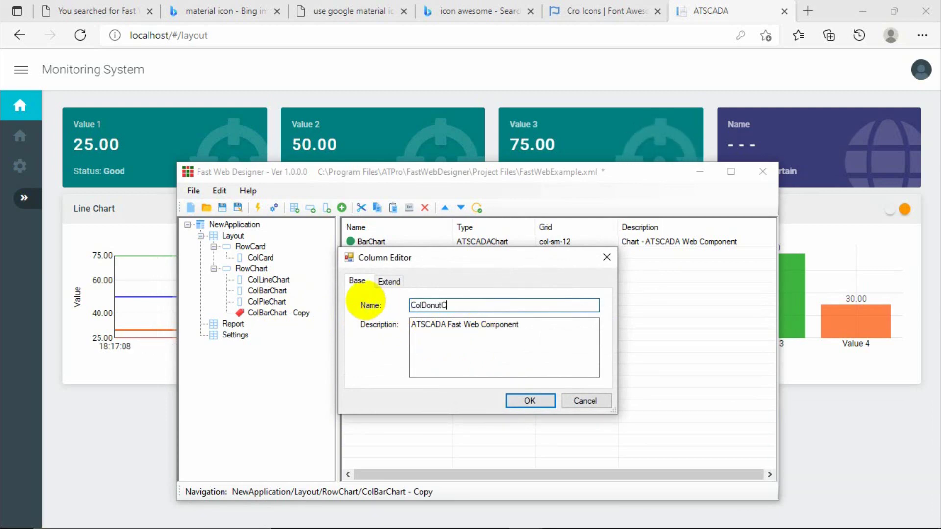
left_click(527, 400)
left_click(271, 302)
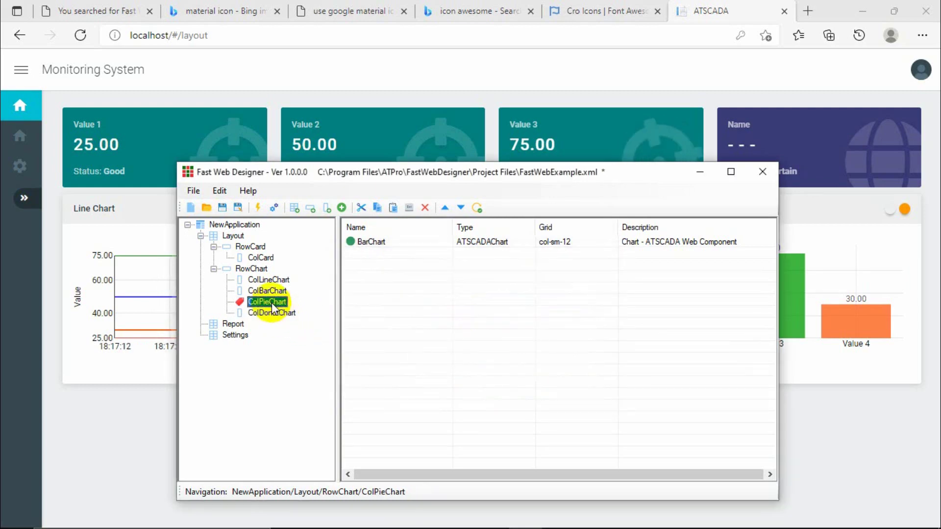
double_click(267, 291)
left_click(392, 282)
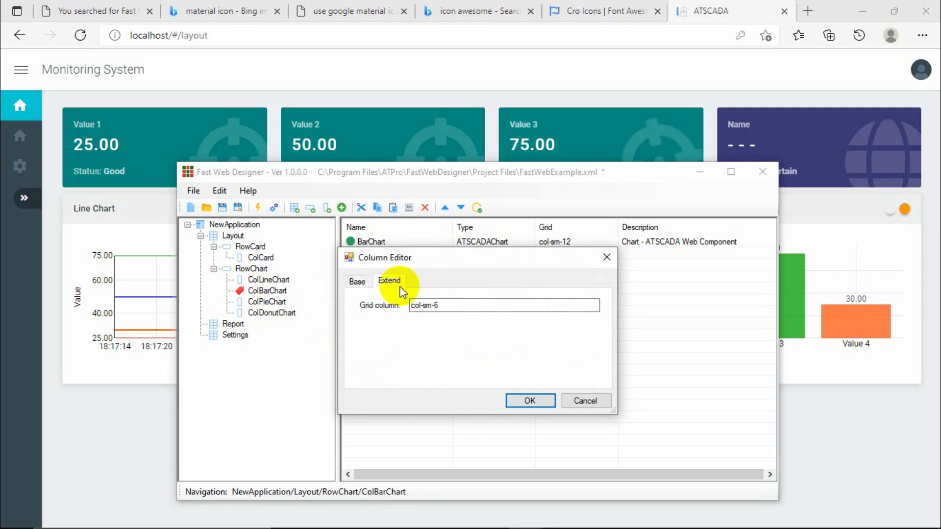
left_click(609, 260)
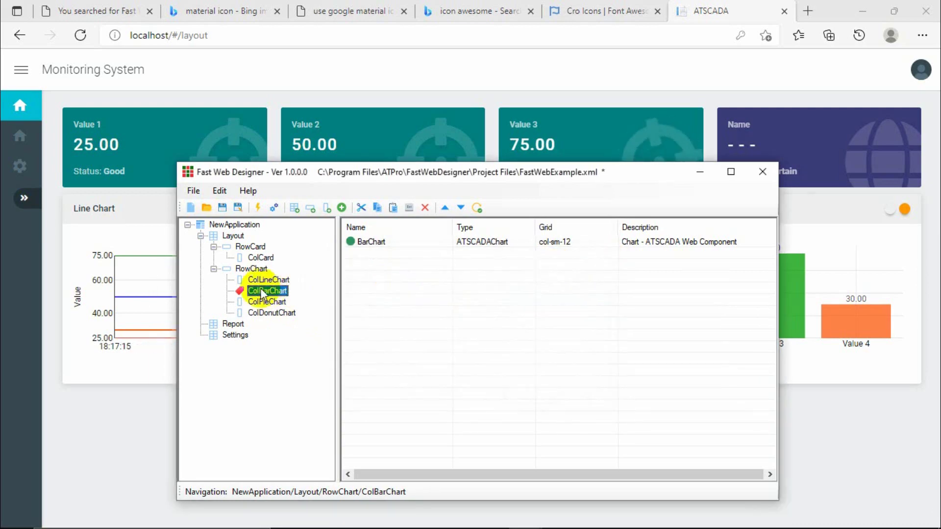
left_click(262, 280)
left_click(266, 291)
left_click(267, 301)
left_click(267, 312)
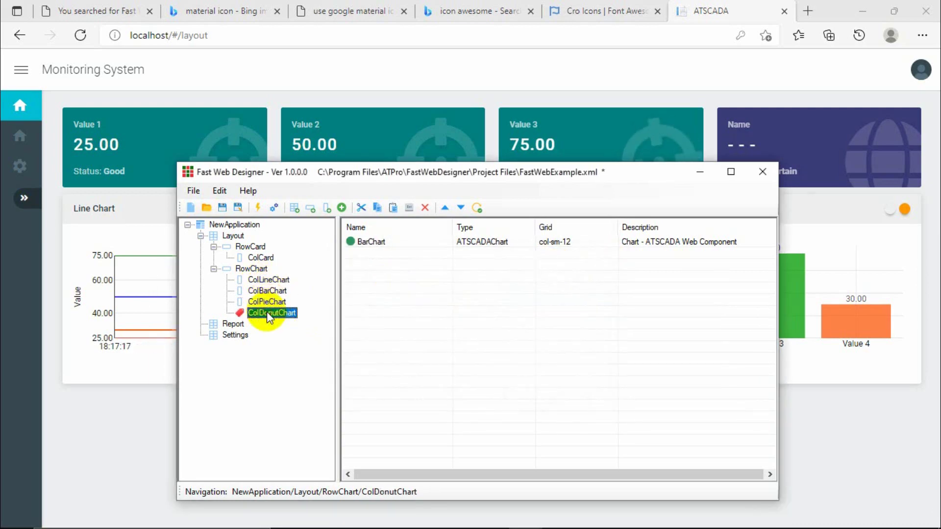
left_click(268, 304)
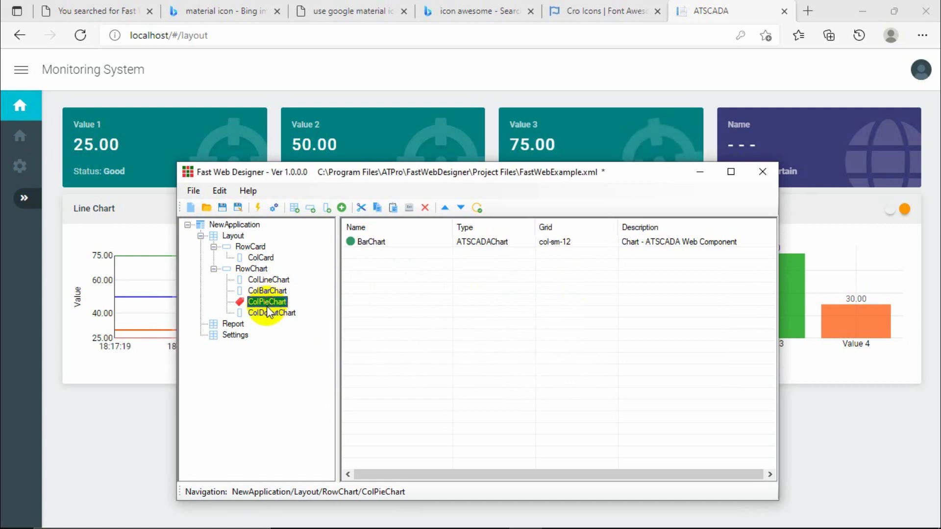
left_click(263, 311)
left_click(267, 303)
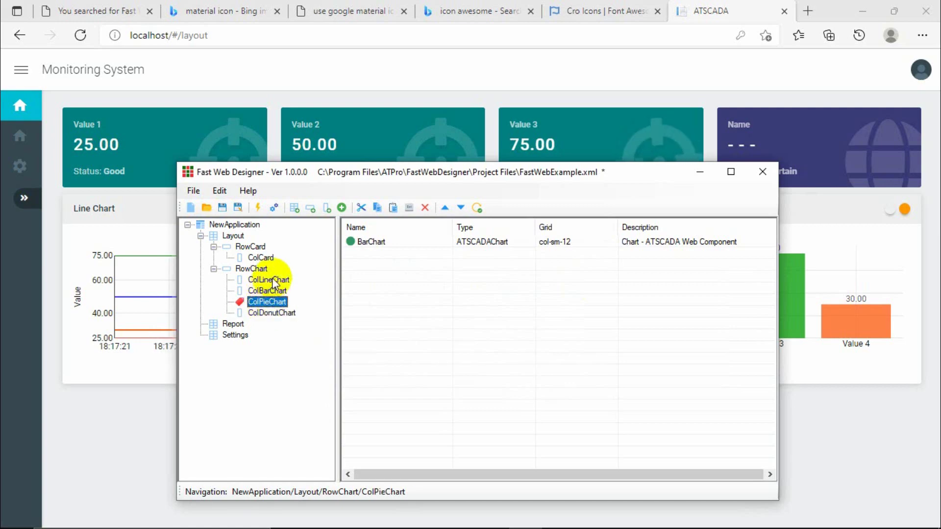
left_click(273, 281)
left_click(269, 293)
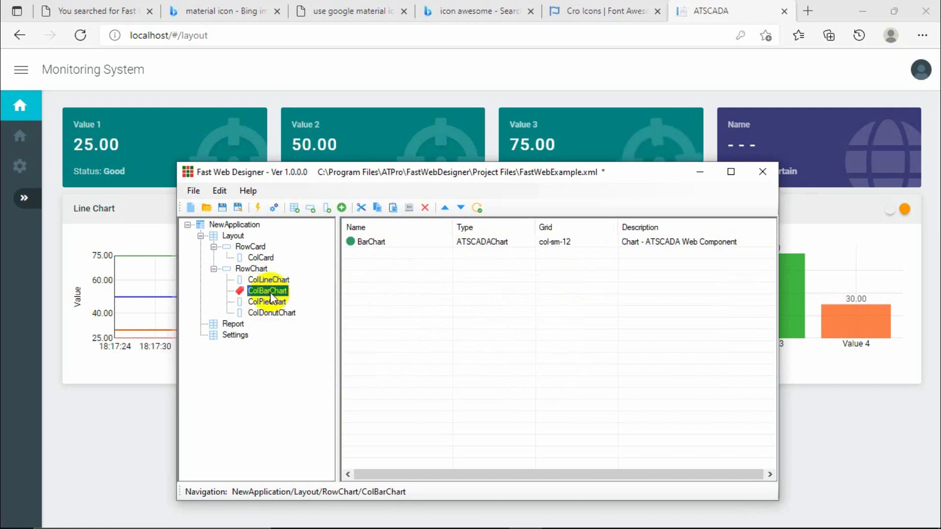
left_click(266, 302)
left_click(268, 313)
left_click(267, 301)
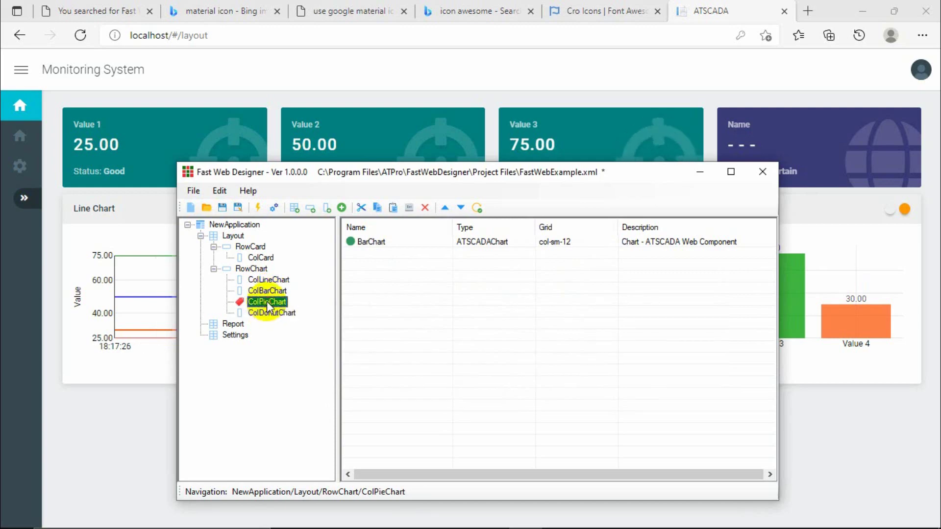
left_click(277, 282)
left_click(273, 292)
left_click(276, 280)
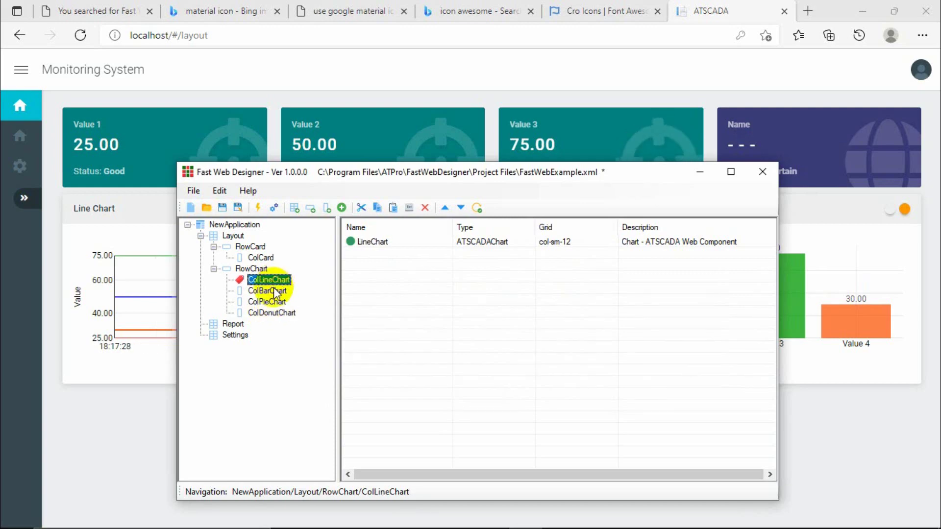
left_click(267, 292)
left_click(268, 314)
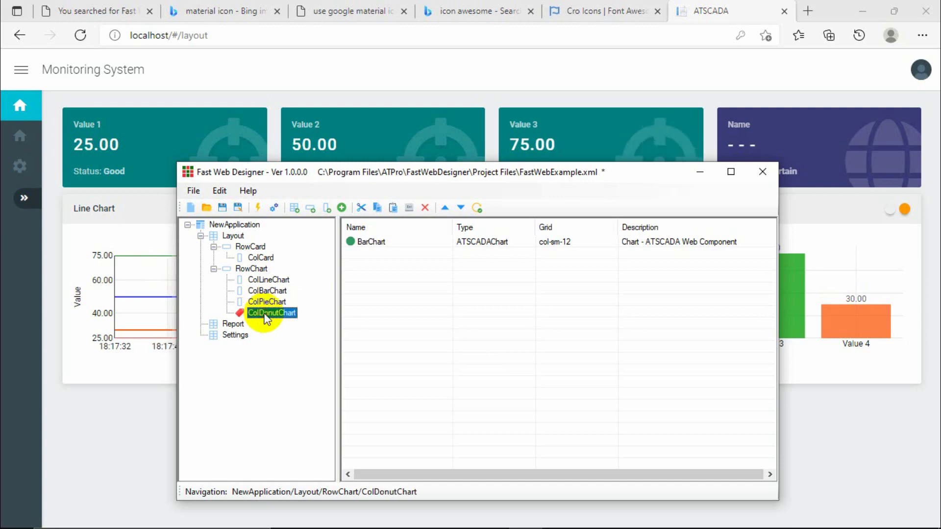
left_click(267, 302)
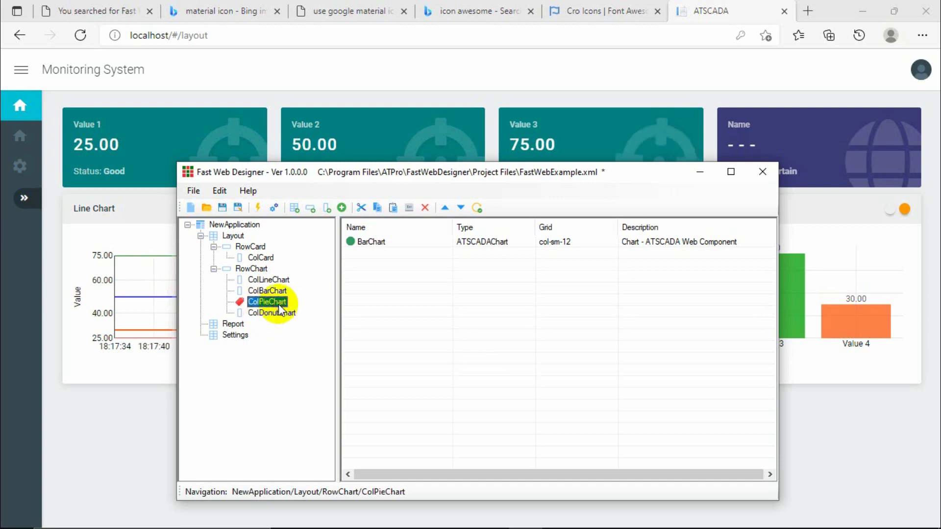
left_click(368, 242)
Make the ColPieChart chart PieChart, titled 'Pie Chart' with pie type.
double_click(369, 243)
double_click(420, 289)
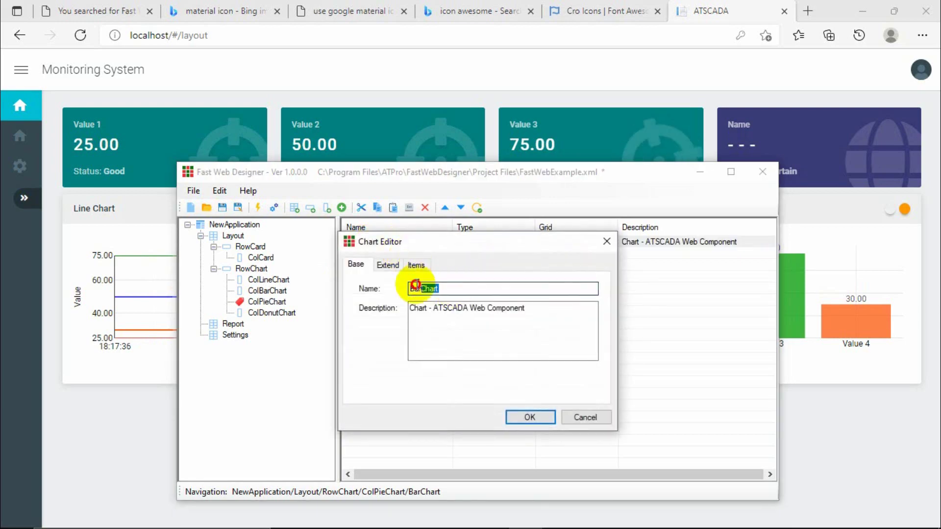
type("Pie")
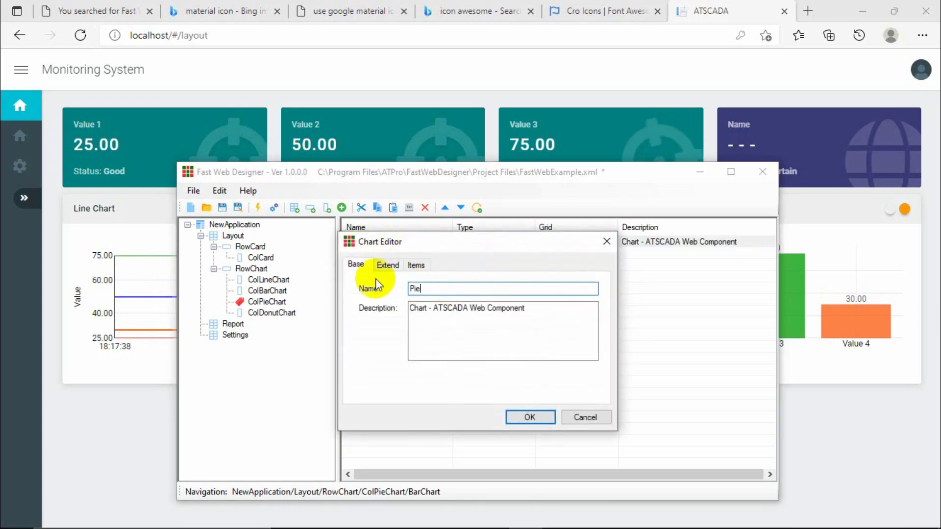
type("Chart")
left_click(388, 265)
key("Tab")
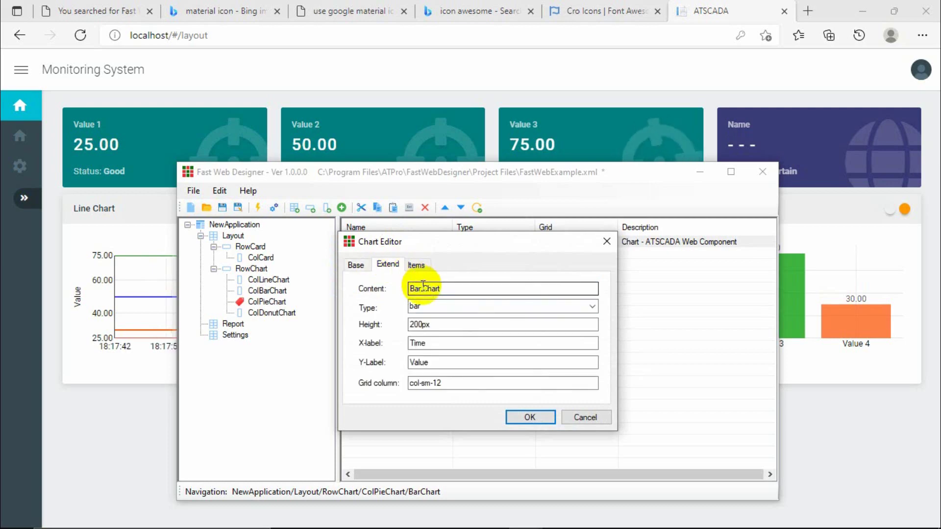
key("ctrl+shift+Left")
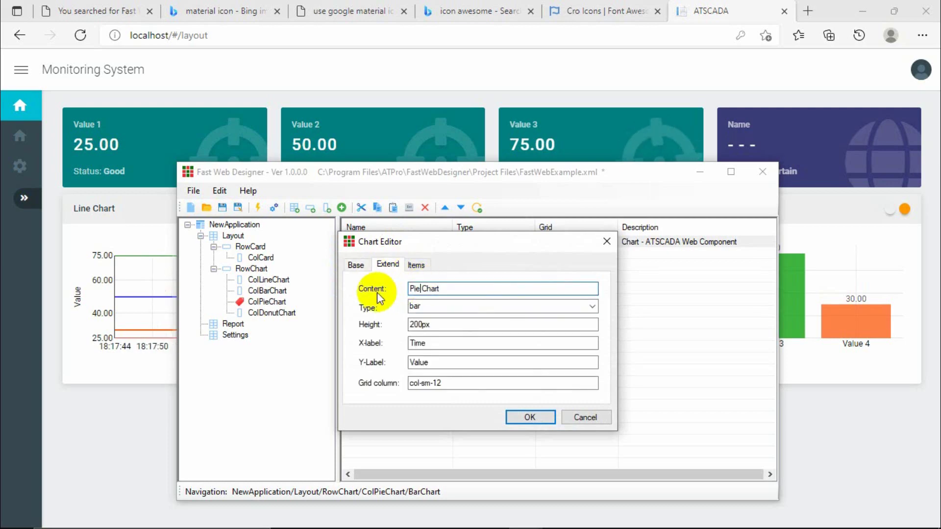
left_click(496, 308)
left_click(593, 307)
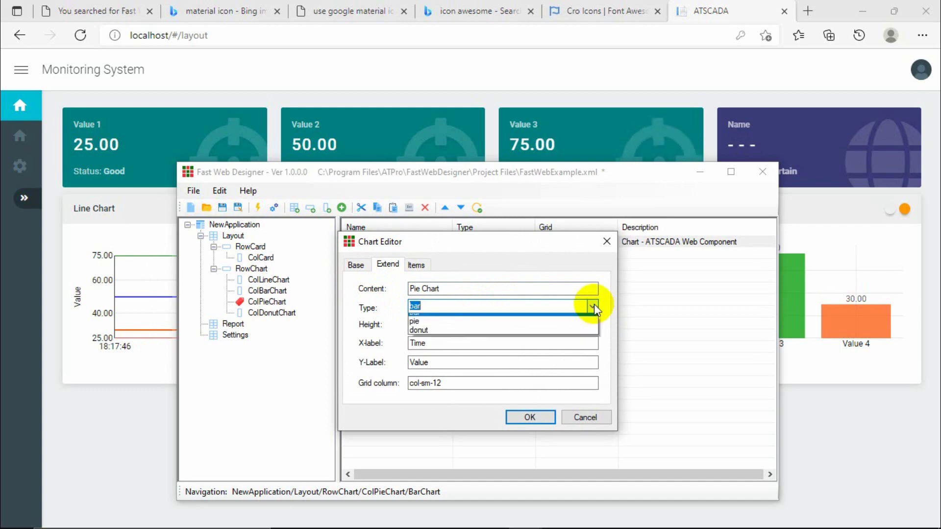
left_click(416, 321)
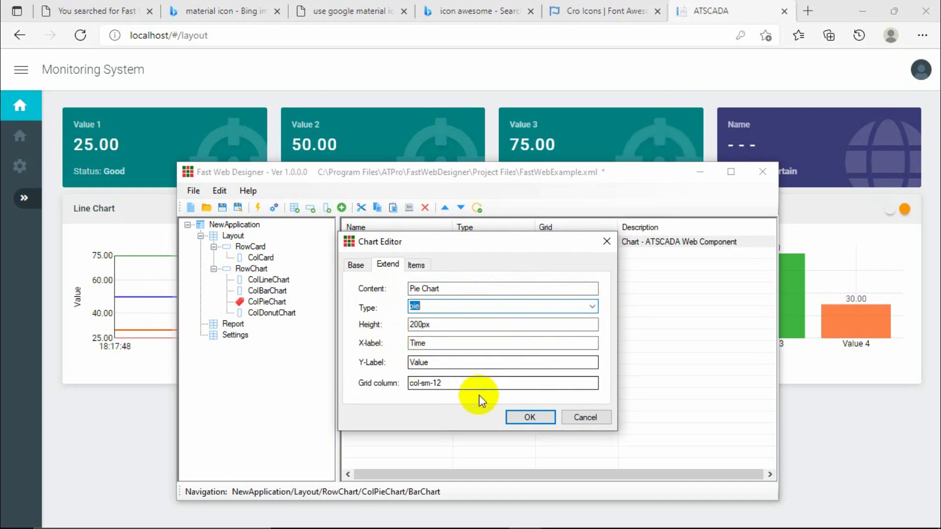
left_click(520, 416)
Make the ColDonutChart chart DonutChart, titled 'Donut Chart' with donut type, and save.
left_click(273, 314)
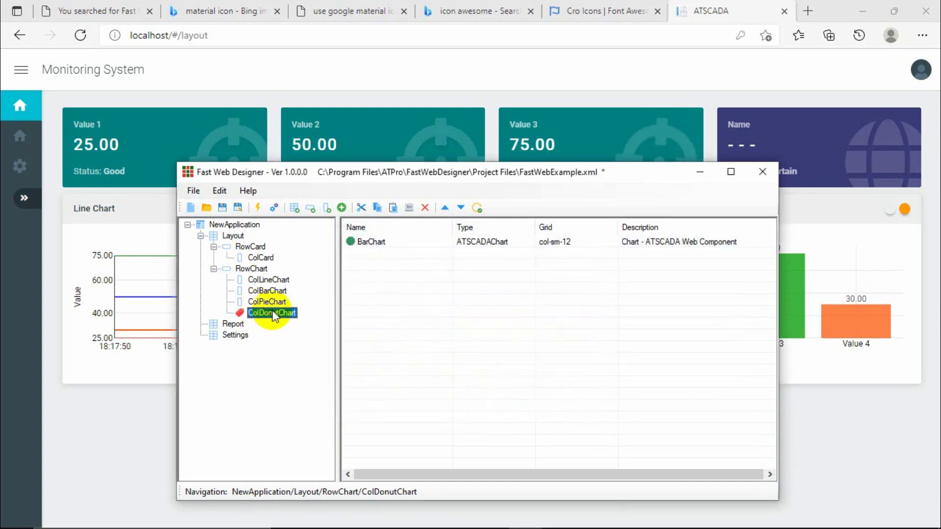
double_click(372, 242)
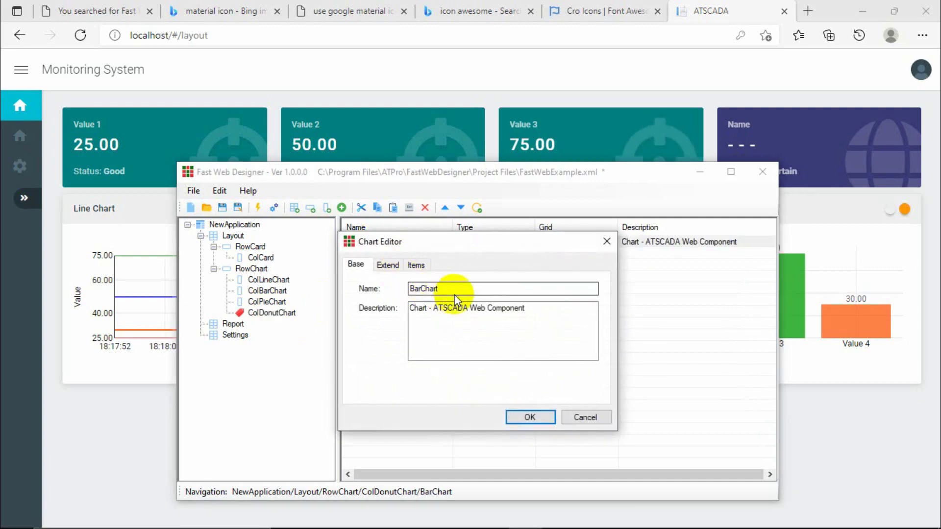
double_click(436, 289)
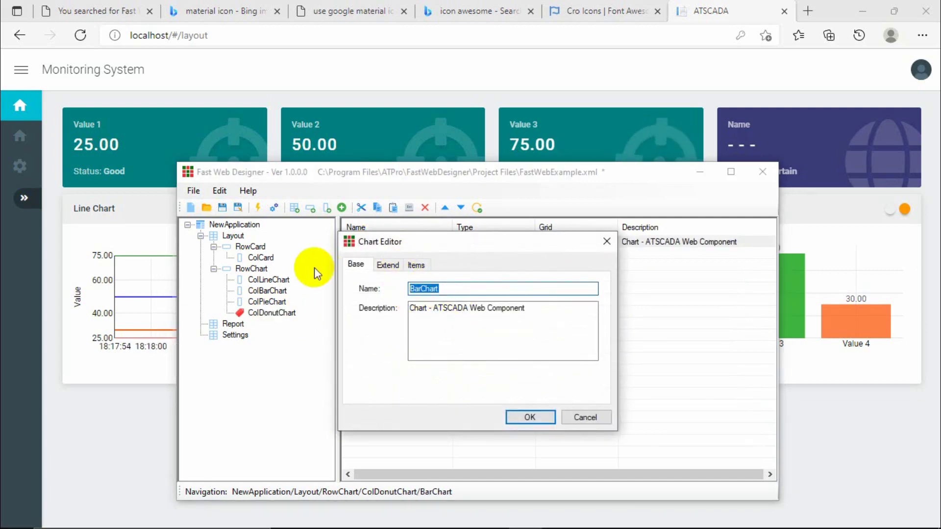
type("Donut")
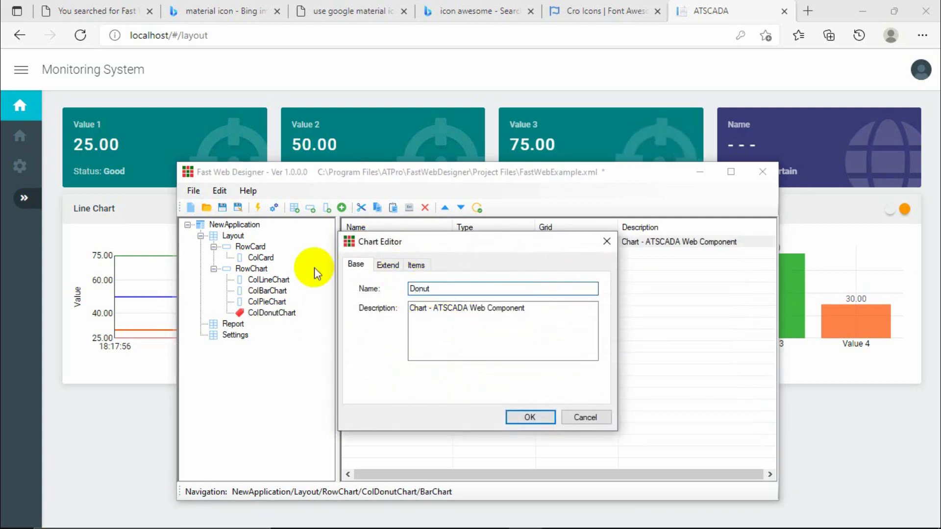
type("Chart")
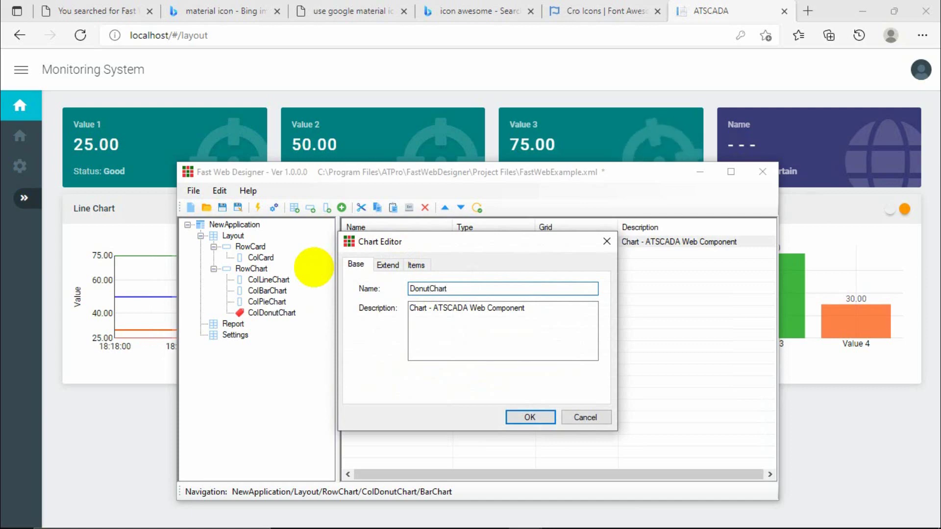
left_click(387, 264)
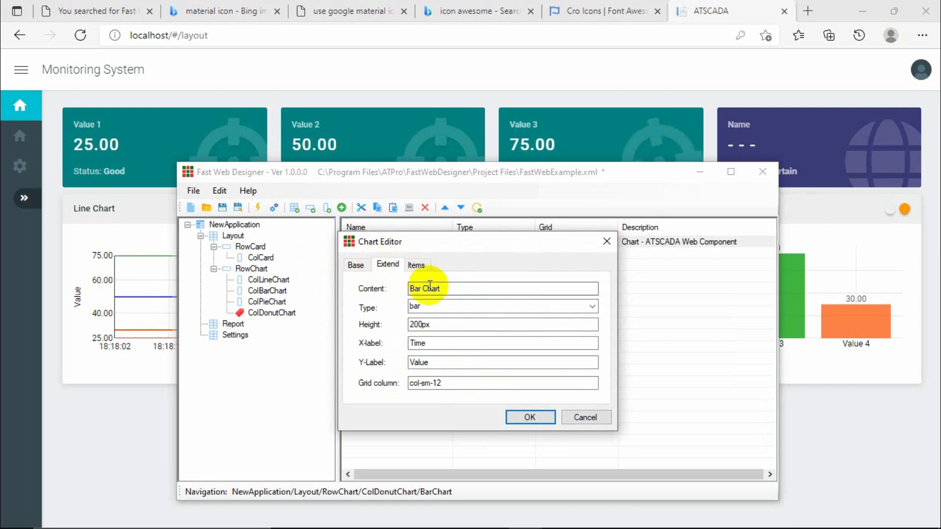
left_click_drag(421, 288, 374, 293)
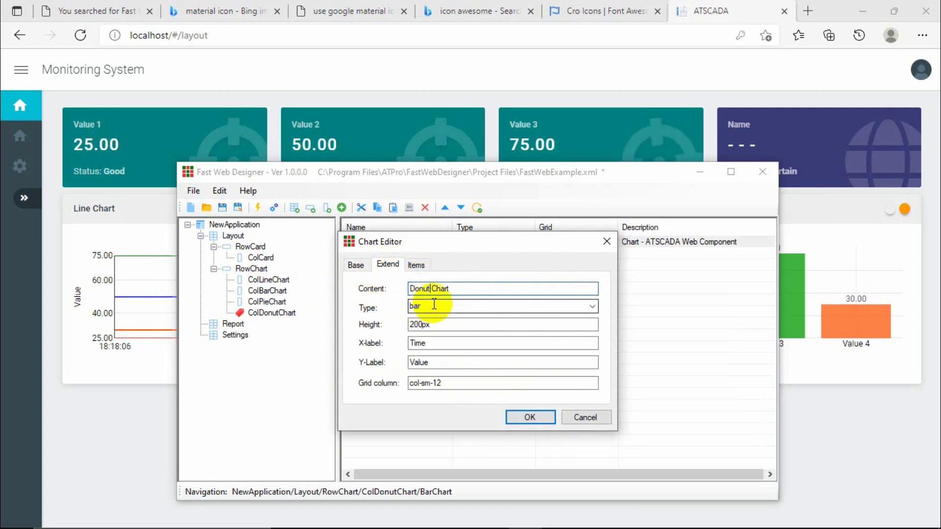
left_click(592, 306)
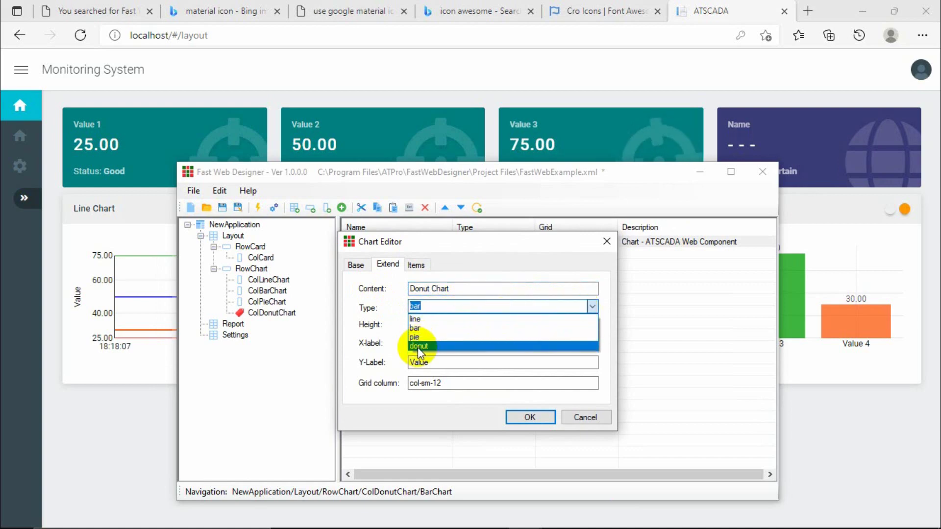
left_click(417, 338)
left_click(515, 419)
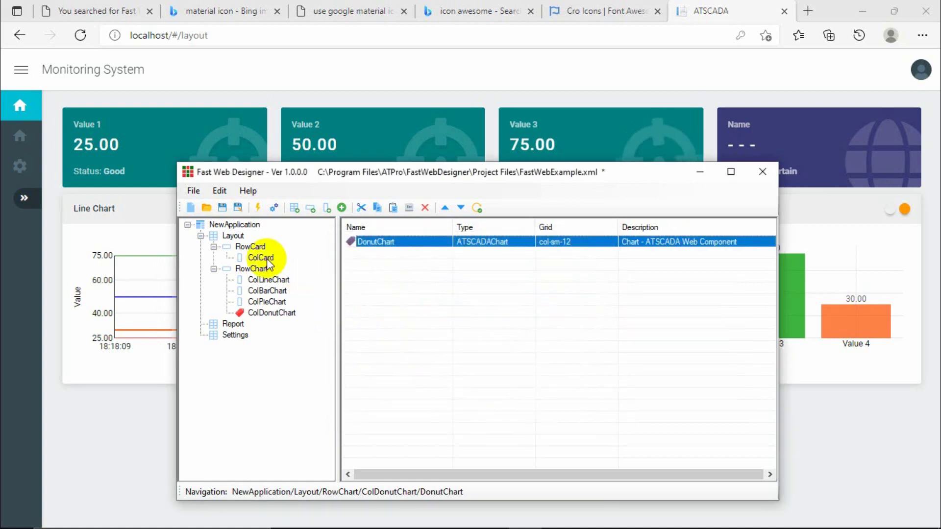
left_click(222, 208)
Register the project file and select ATSCADAWebConfig in File Explorer's AppConfig folder.
left_click(260, 210)
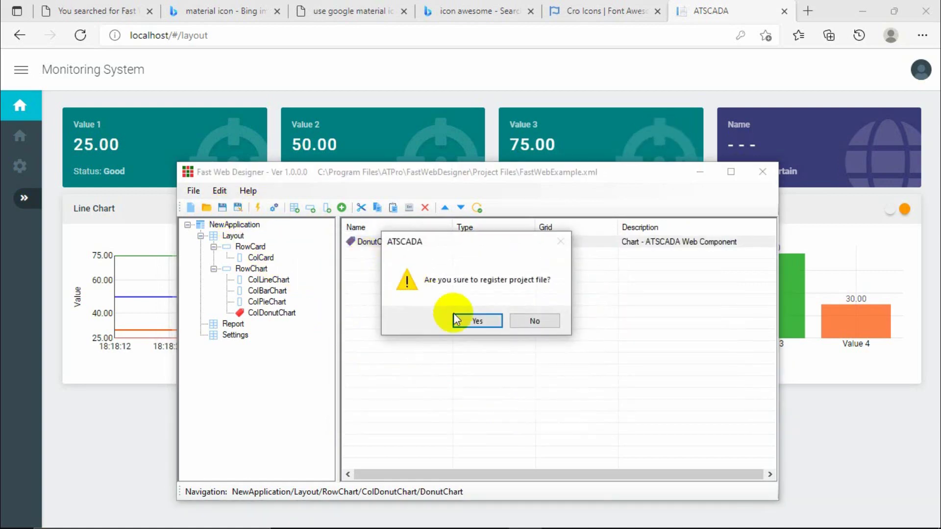
left_click(472, 317)
left_click(866, 17)
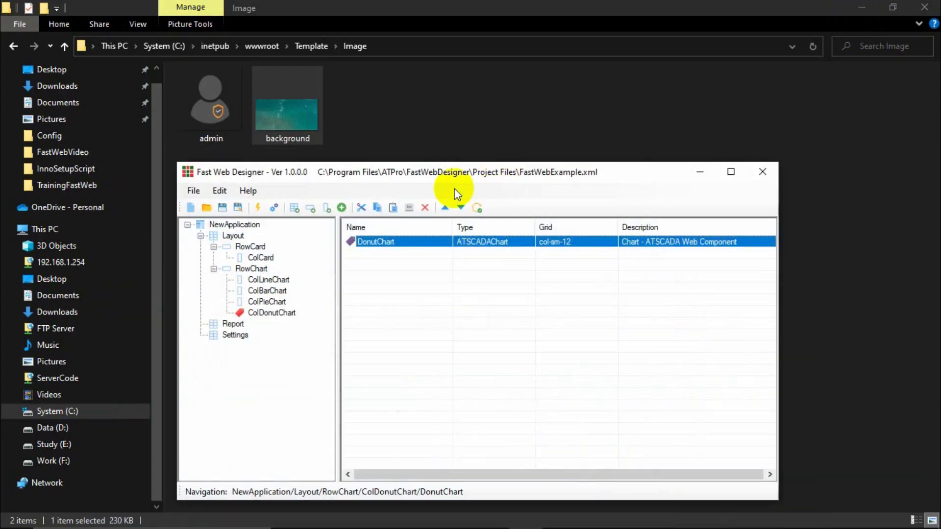
left_click(390, 127)
left_click(19, 47)
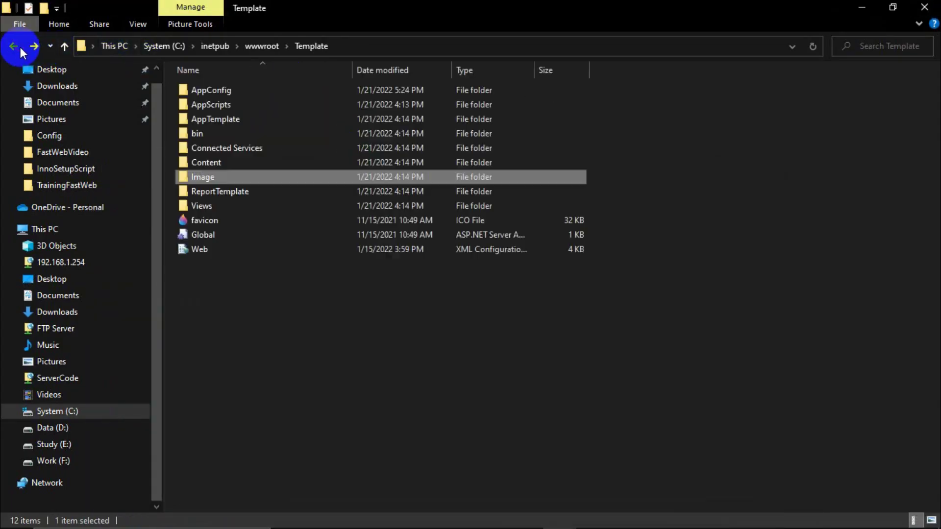
left_click(20, 47)
left_click(20, 47)
left_click(20, 47)
left_click(19, 47)
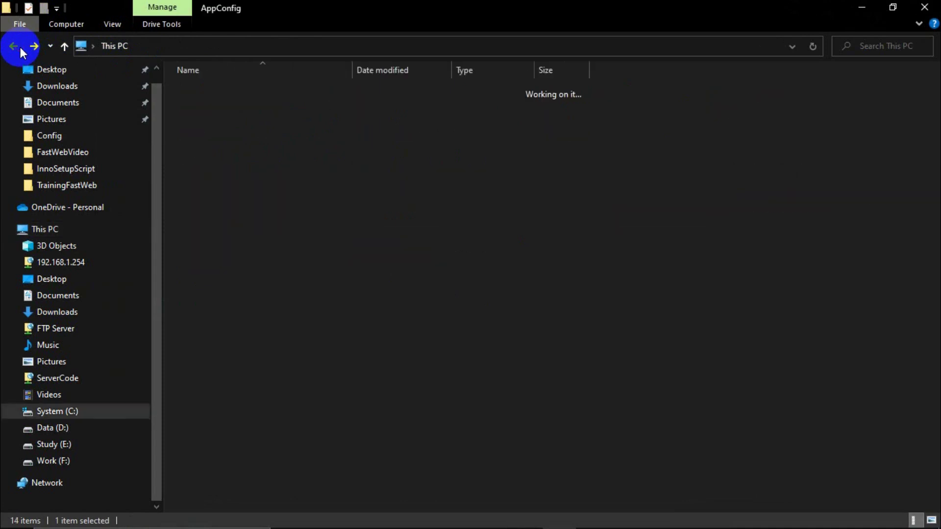
left_click(258, 95)
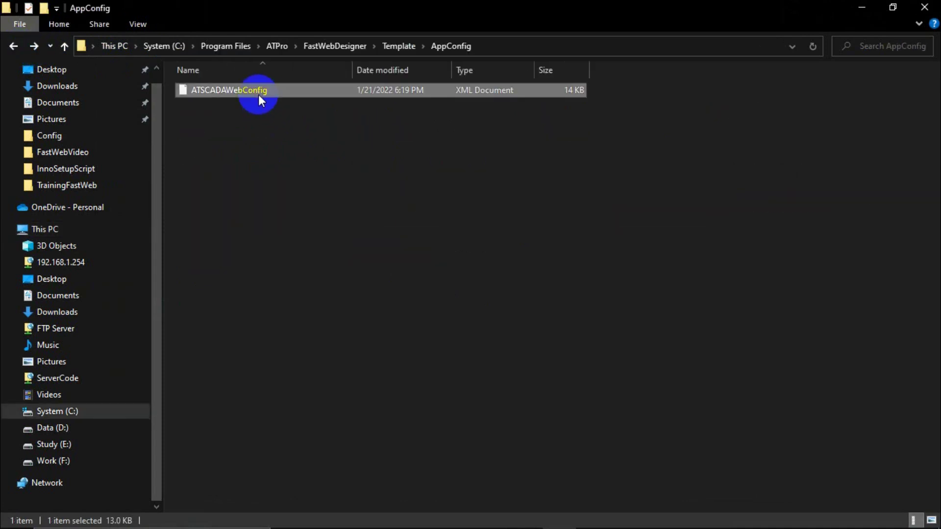
Navigate File Explorer to C:\inetpub\wwwroot\Template\AppConfig.
left_click(49, 229)
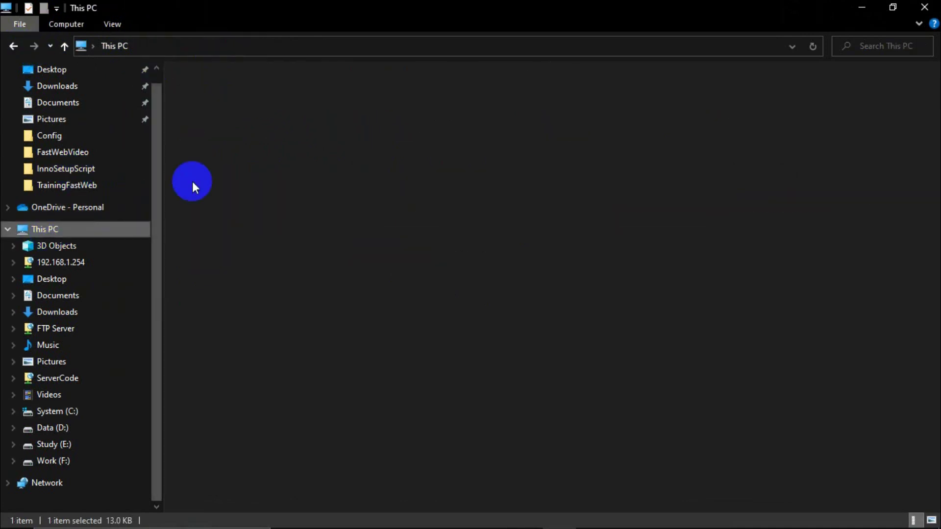
double_click(244, 185)
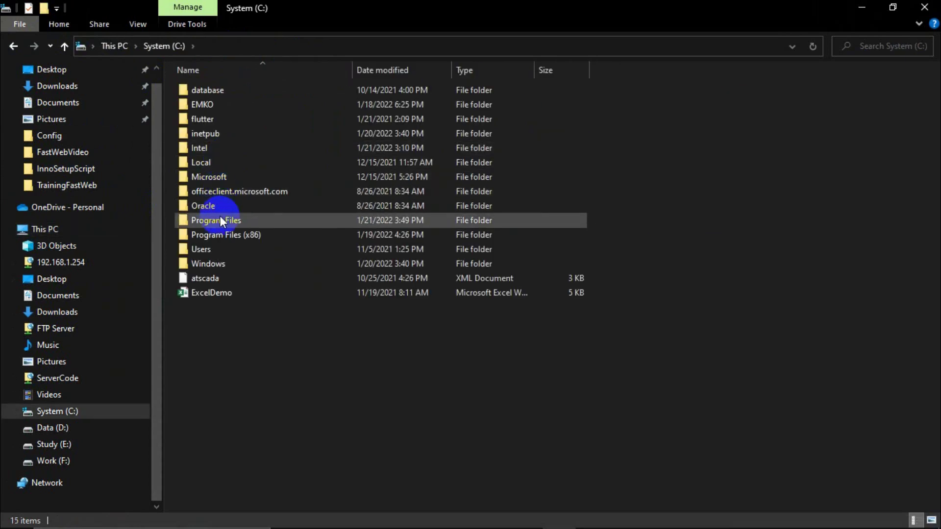
double_click(221, 220)
double_click(206, 128)
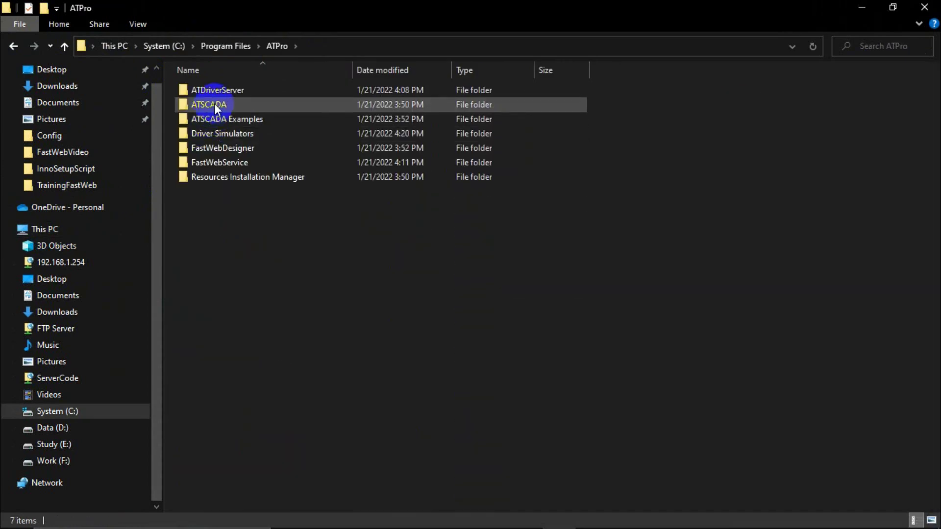
left_click(15, 48)
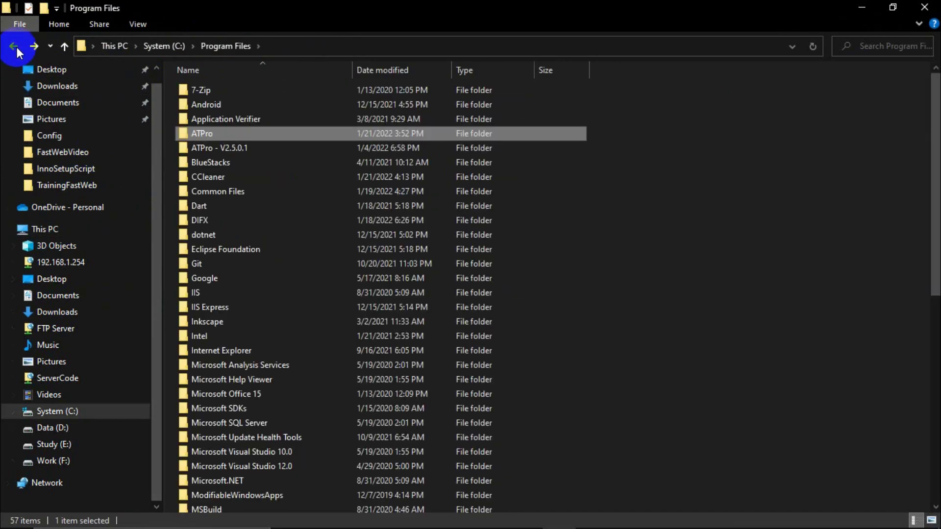
left_click(16, 49)
double_click(205, 129)
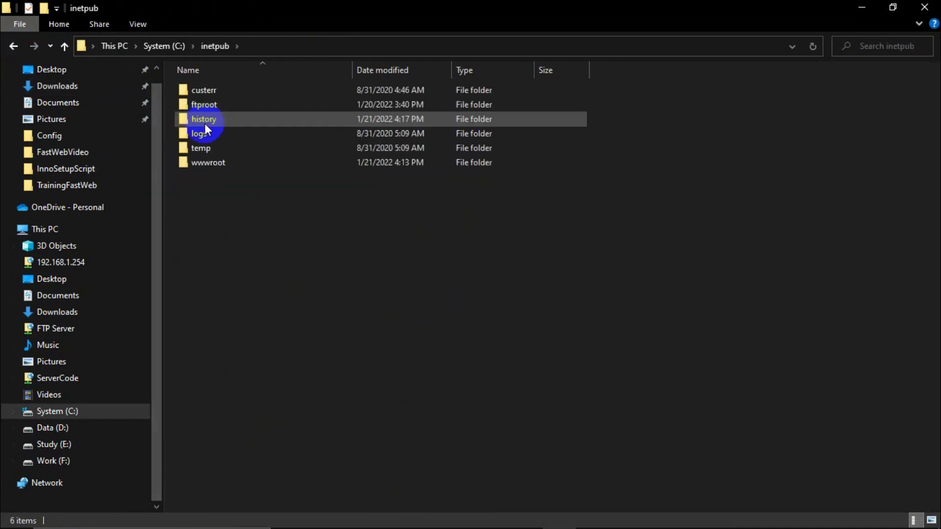
double_click(211, 163)
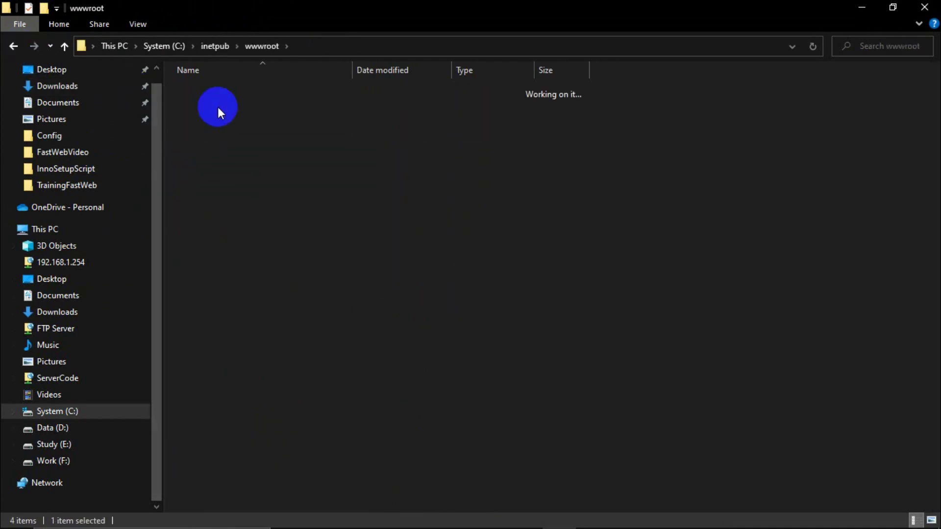
double_click(218, 107)
left_click(216, 92)
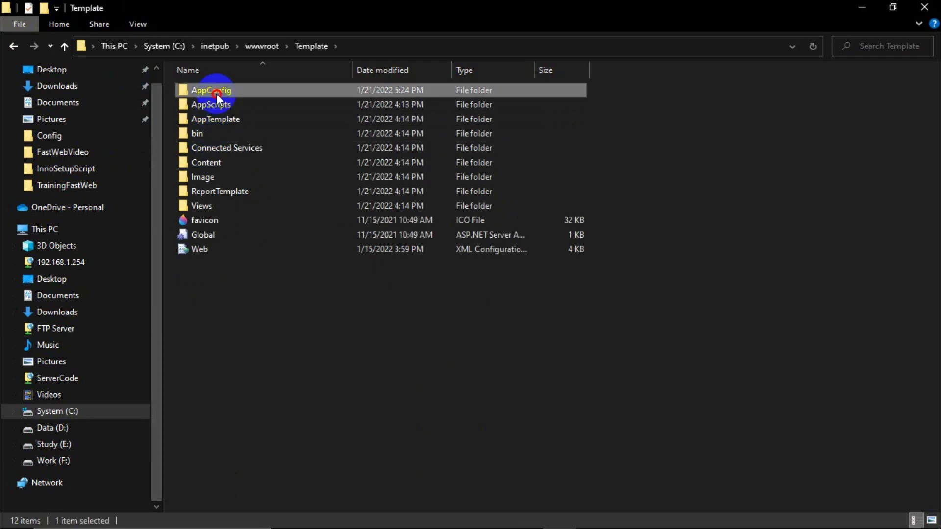
double_click(216, 92)
Paste ATSCADAWebConfig.xml there, replacing the existing file with administrator permission.
key("ctrl+v")
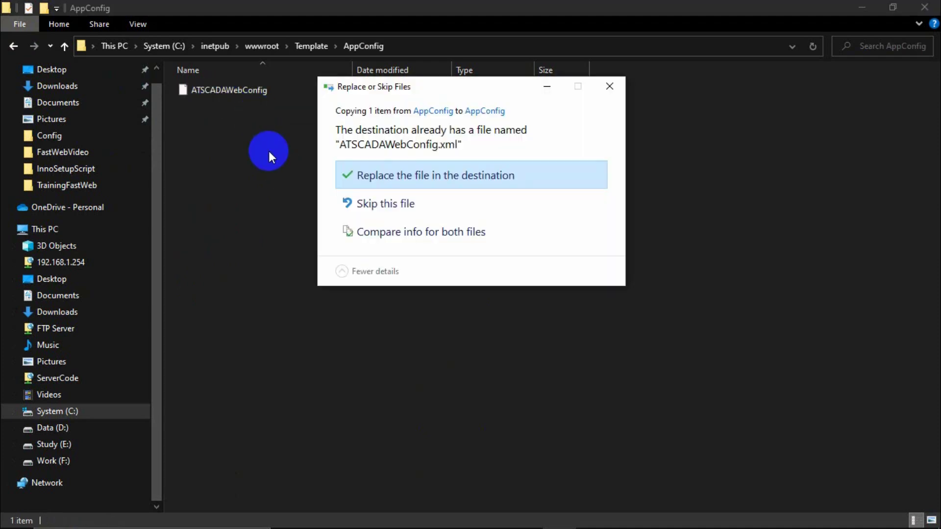
left_click(384, 169)
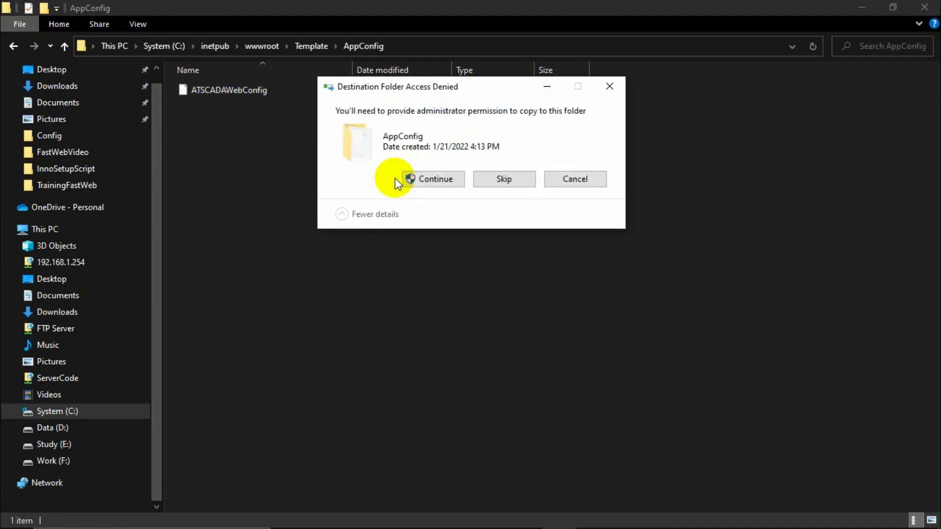
left_click(449, 179)
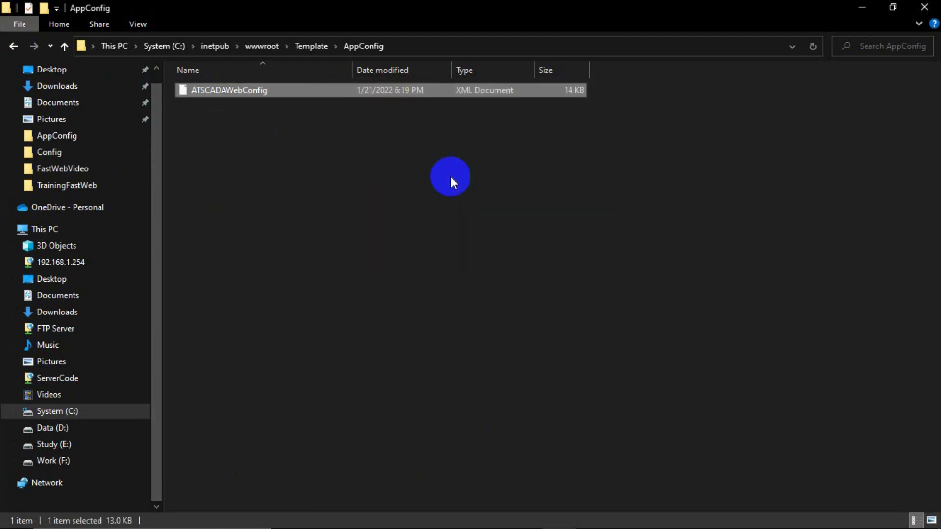
left_click(410, 195)
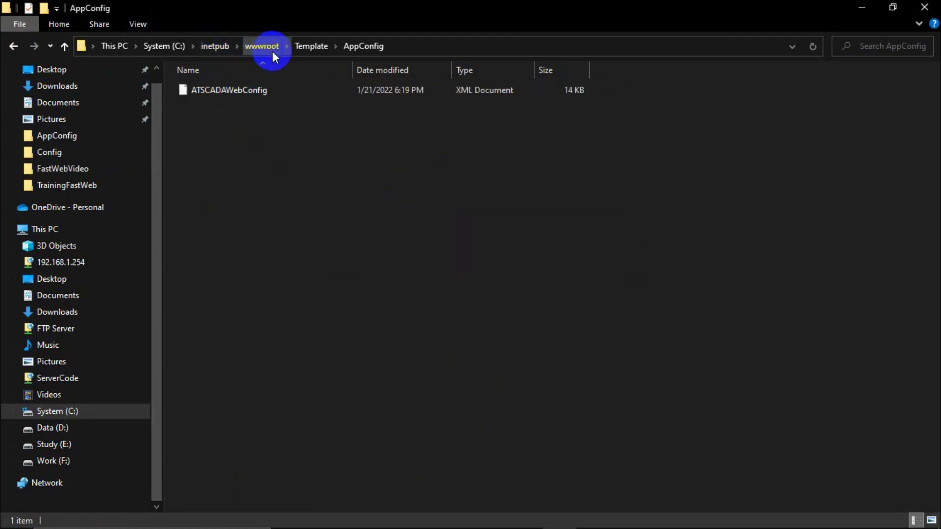
left_click(288, 515)
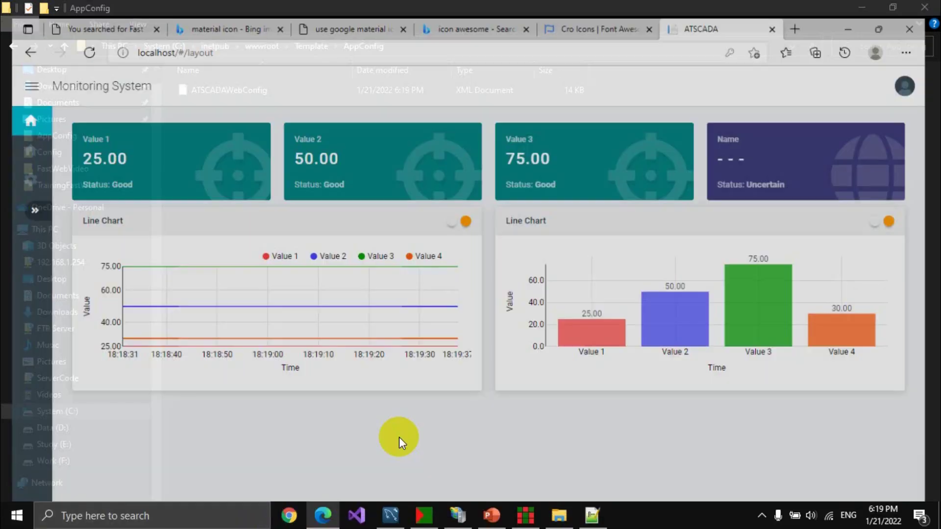
Log out, log back in with the saved credentials, and scroll through the new Pie and Donut charts.
left_click(901, 78)
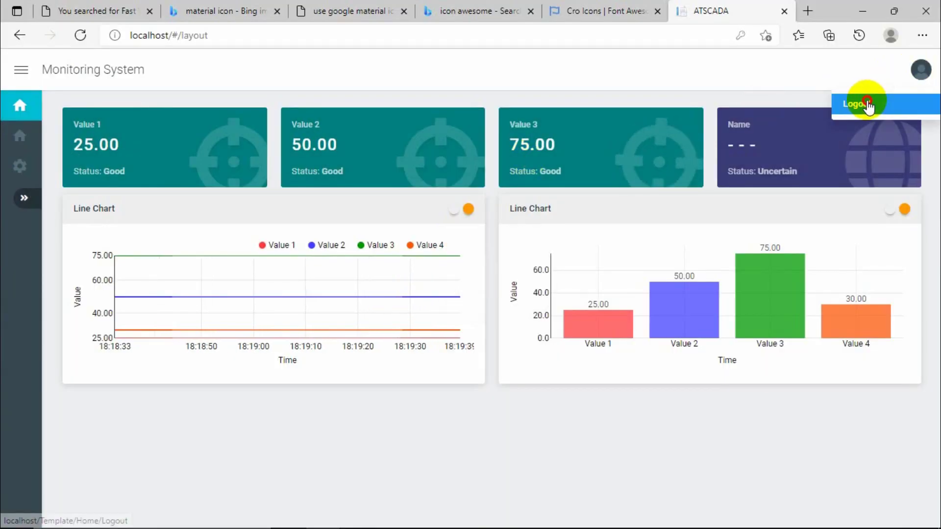
left_click(859, 103)
left_click(677, 263)
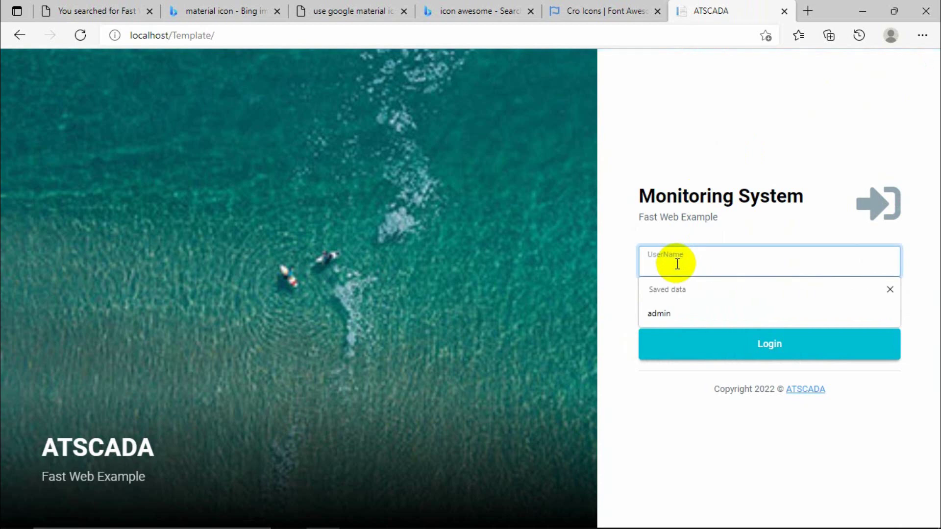
type("admin")
key("Tab")
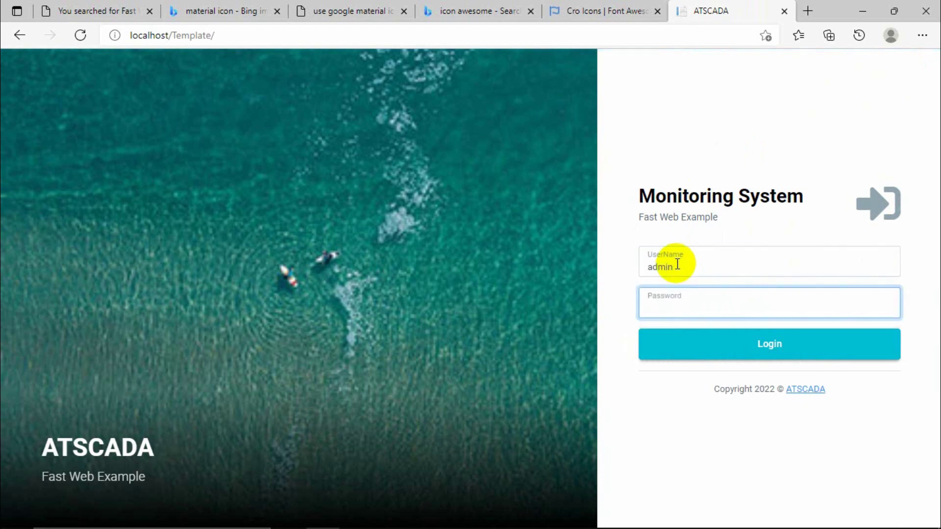
key("Return")
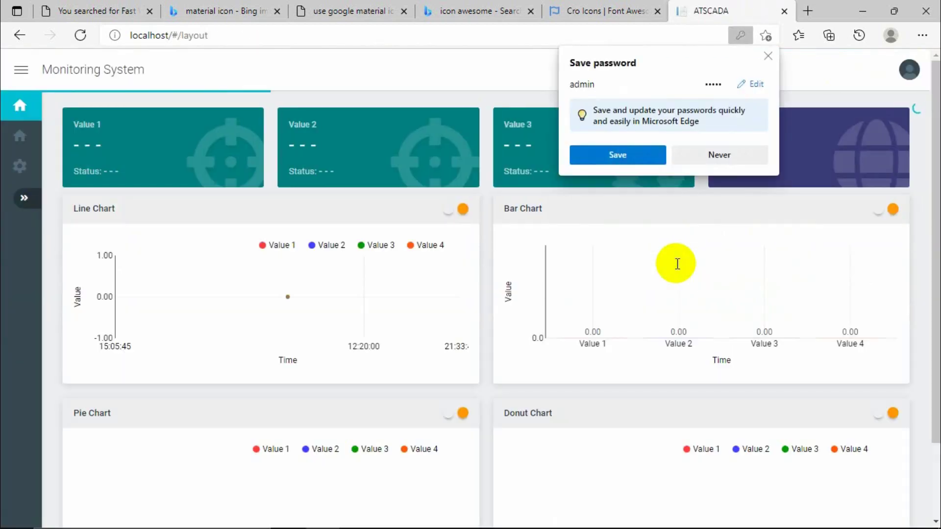
left_click(771, 57)
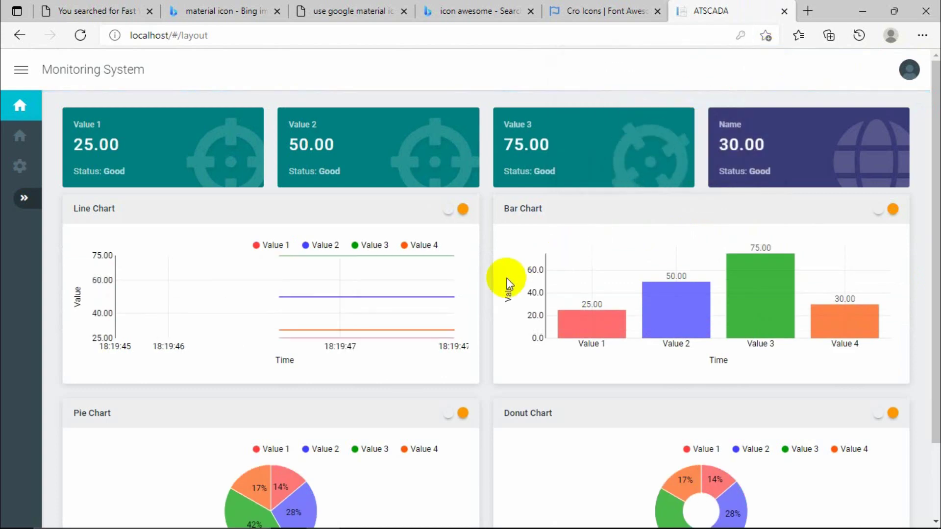
scroll(490, 284, "down", 2)
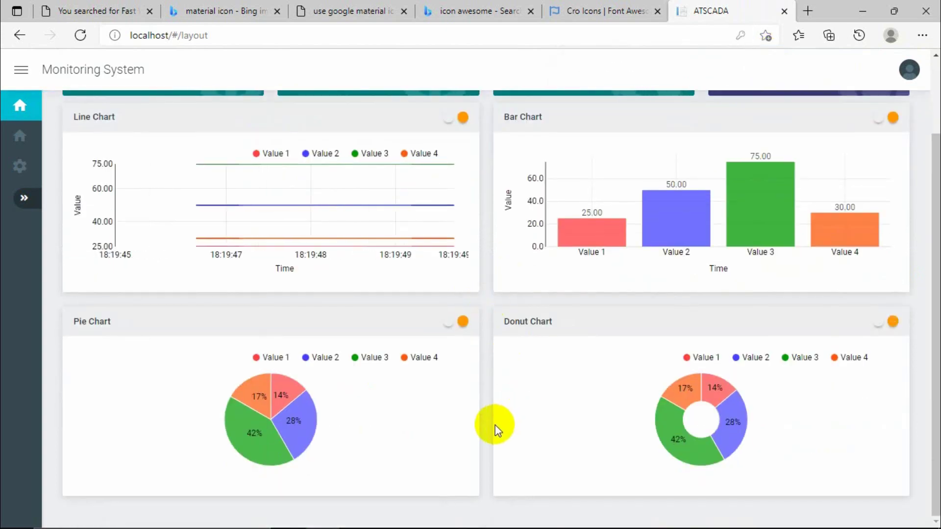
scroll(494, 427, "up", 2)
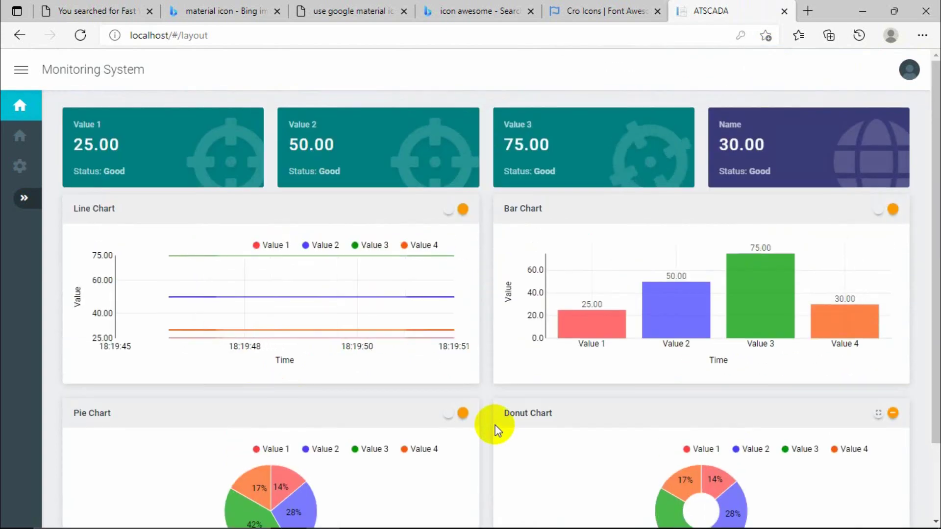
scroll(496, 430, "down", 2)
scroll(498, 432, "up", 2)
scroll(497, 432, "down", 2)
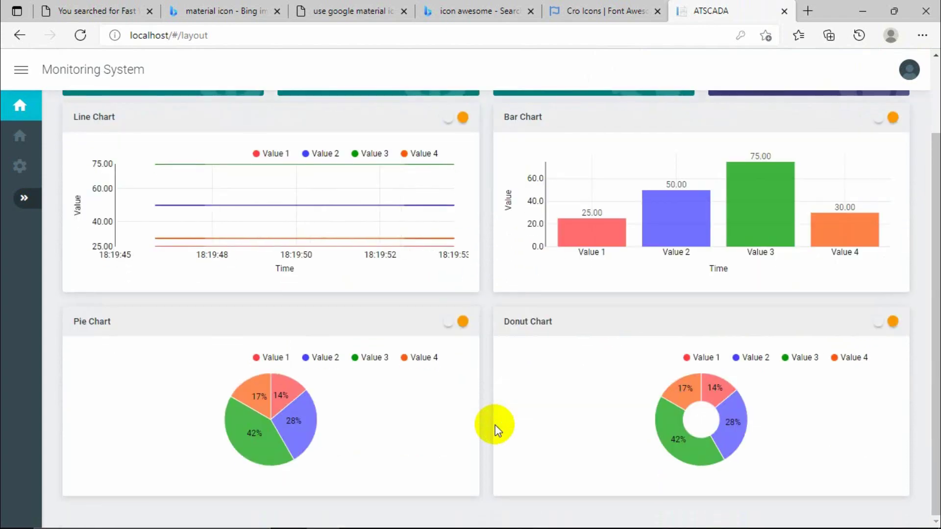
Open the ATDriver Server window from the system tray.
mouse_move(543, 525)
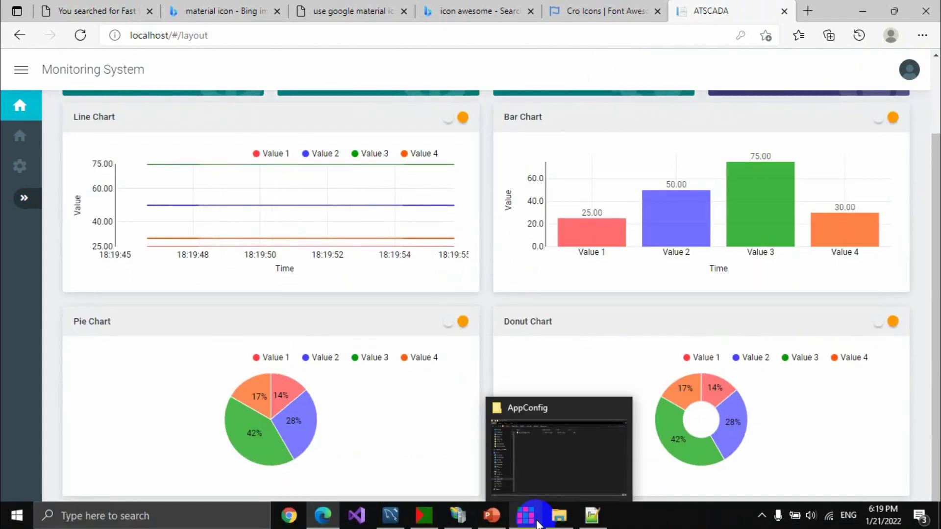
left_click(762, 516)
double_click(748, 460)
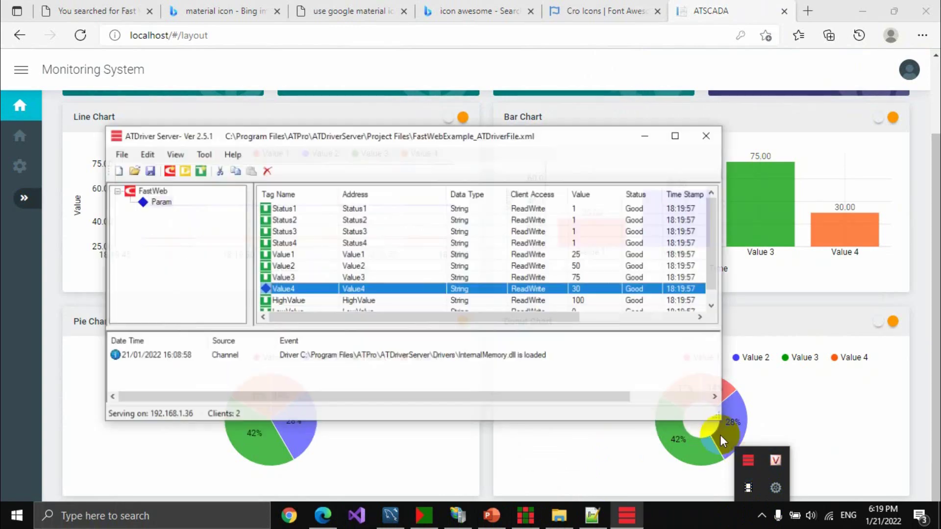
left_click_drag(552, 128, 491, 78)
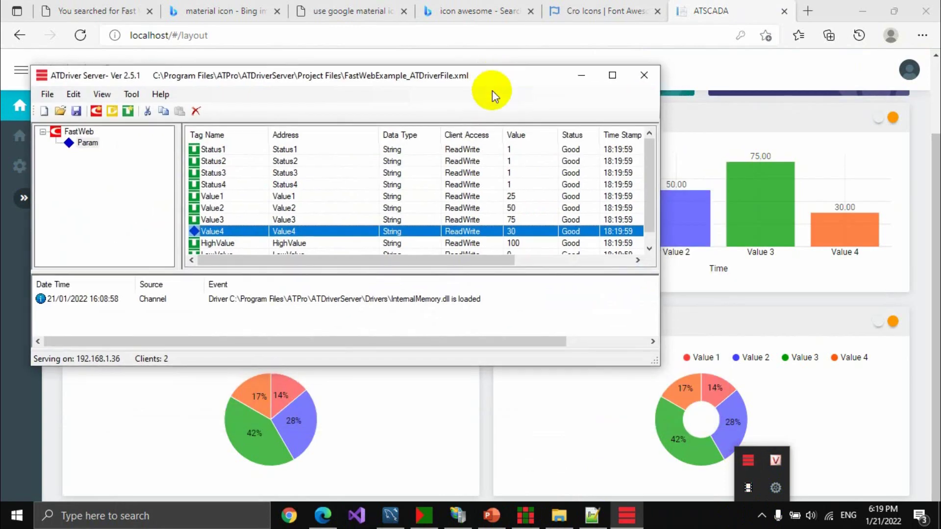
Write 50 and then 75 to the Value1 tag, then minimize the server.
left_click(512, 196)
right_click(516, 195)
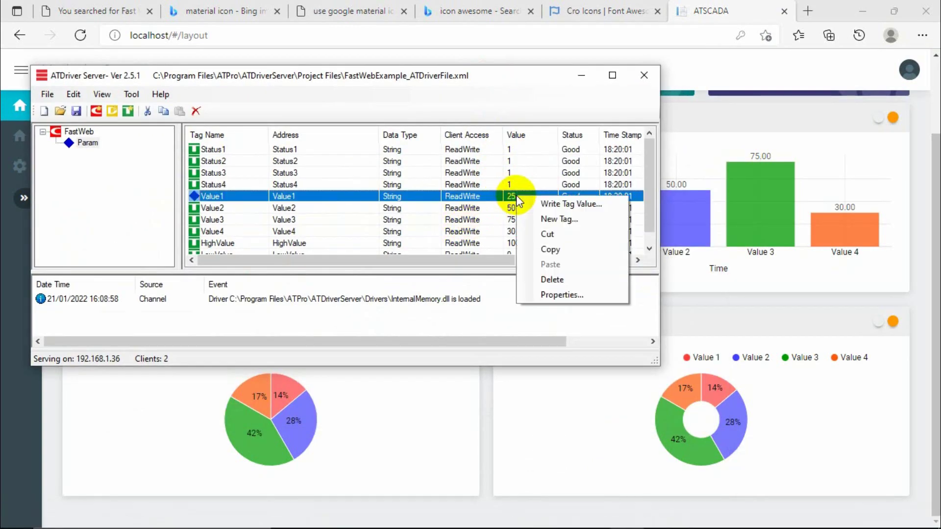
left_click(538, 205)
type("50")
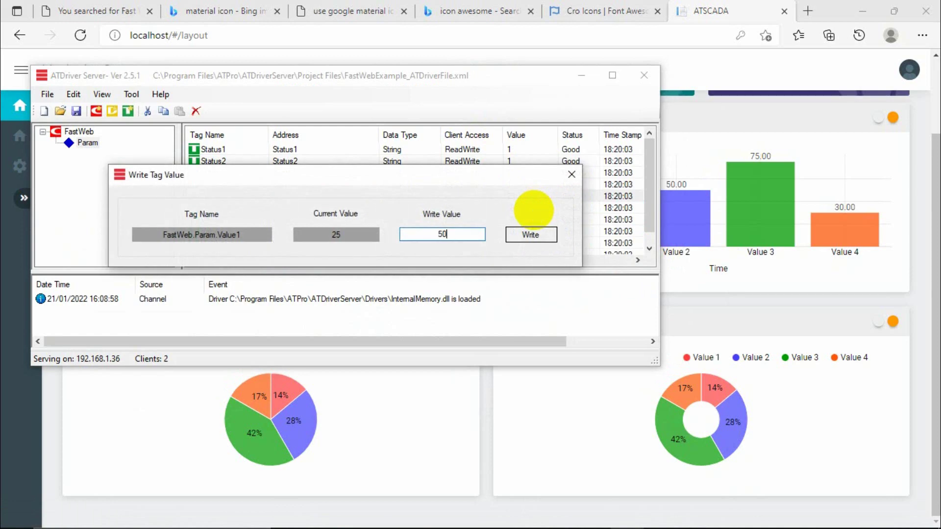
left_click(533, 236)
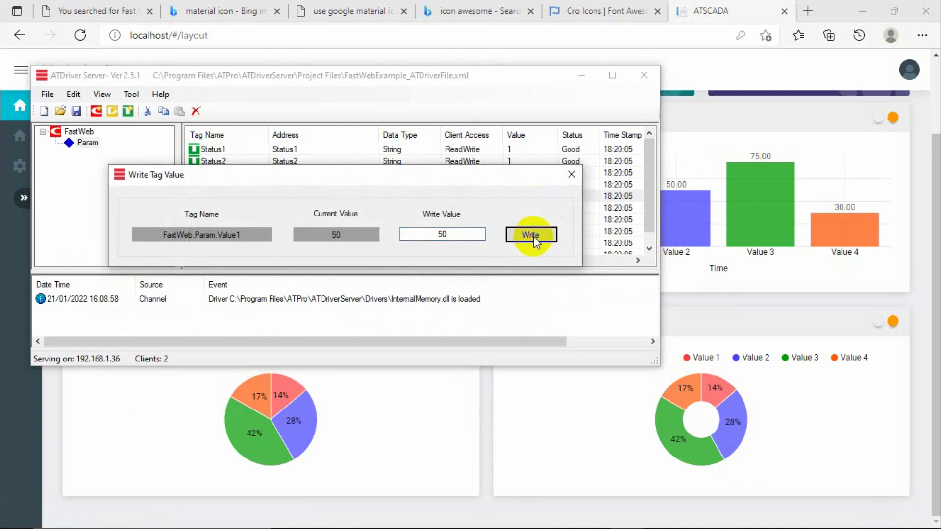
double_click(468, 234)
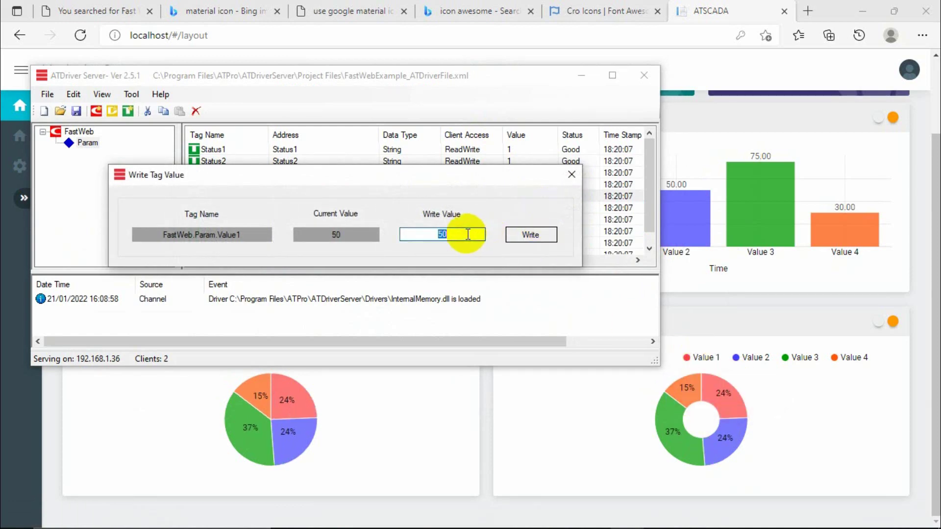
left_click(510, 237)
left_click(571, 175)
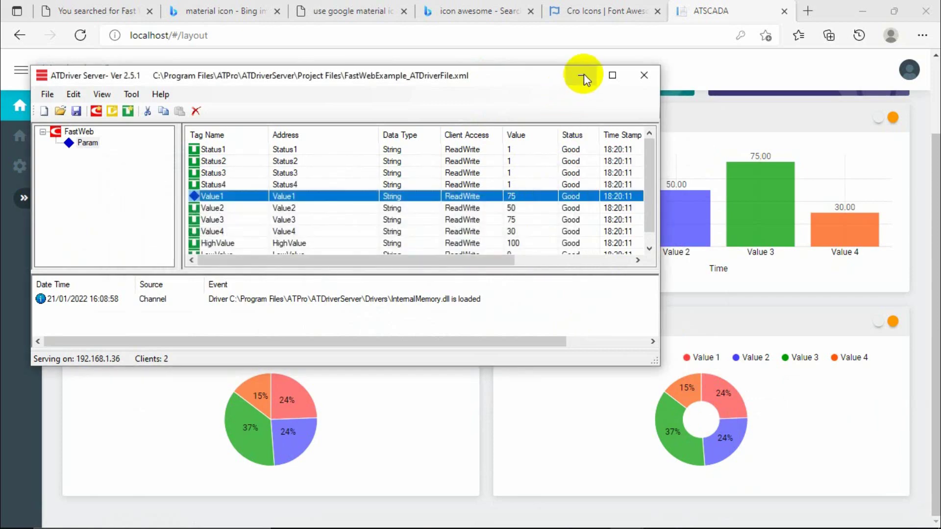
left_click(583, 76)
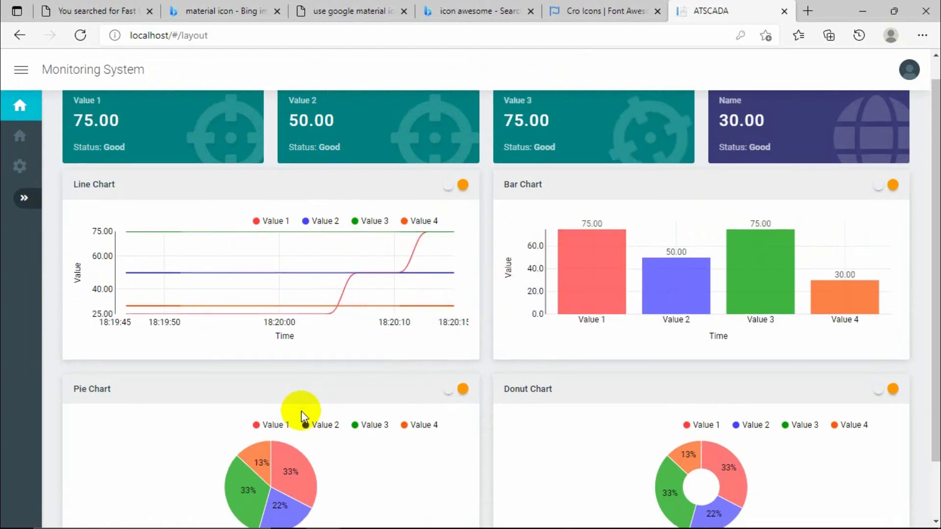
scroll(296, 417, "down", 2)
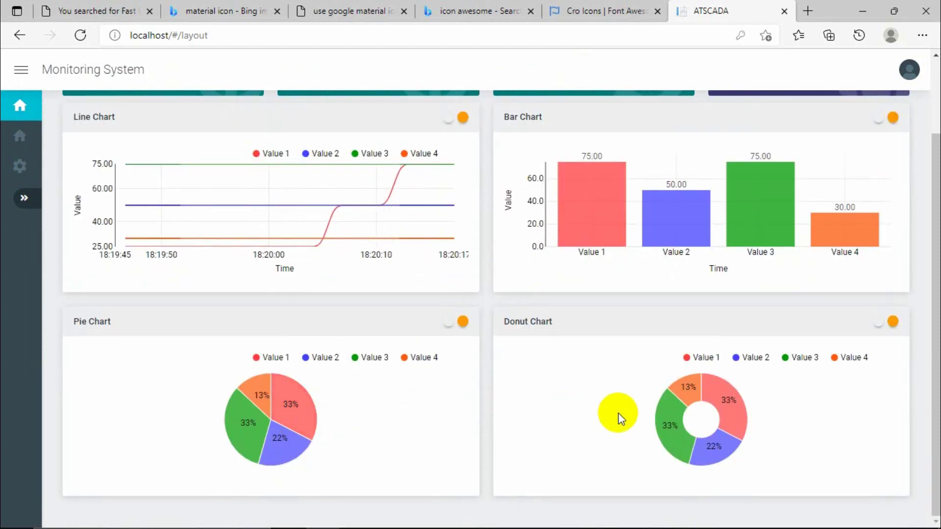
scroll(686, 275, "up", 2)
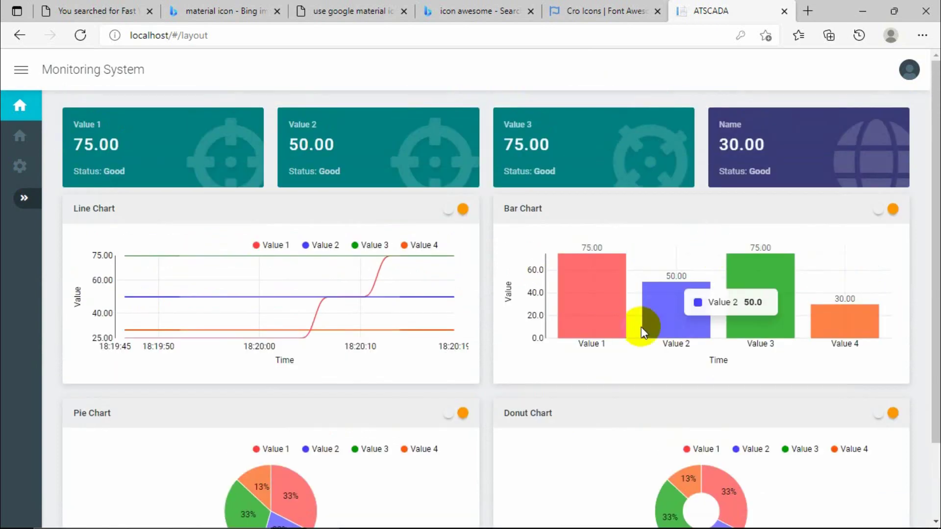
scroll(641, 328, "down", 2)
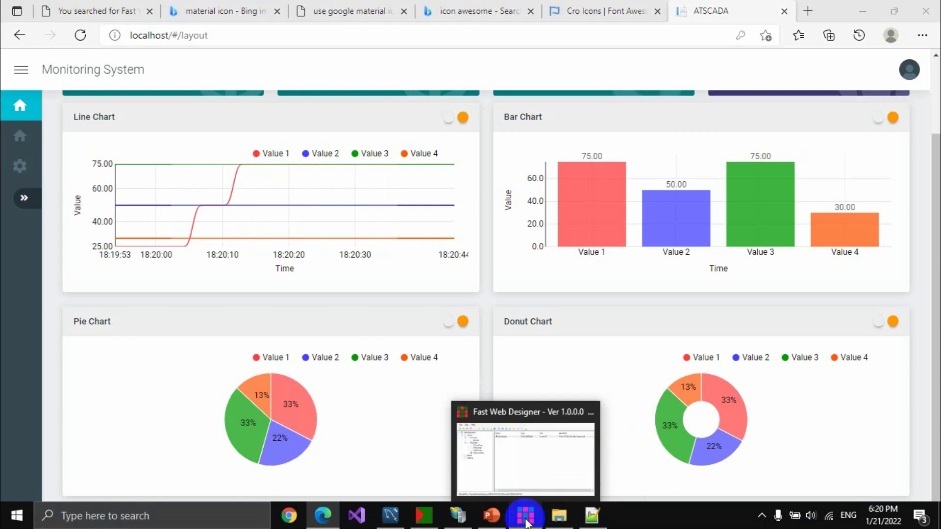
Begin a new view named RowAlarmViewe under RowChart, then close the editor without adding it.
left_click(526, 516)
left_click(250, 269)
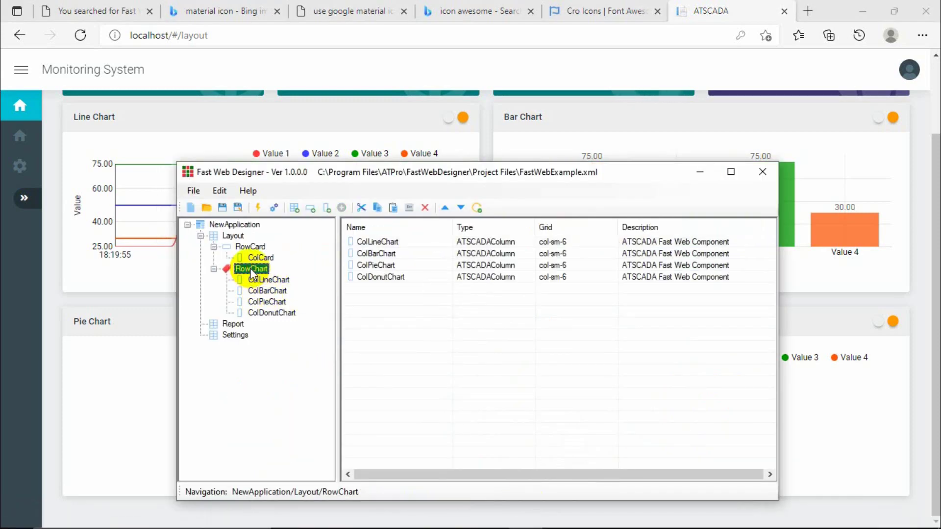
right_click(248, 269)
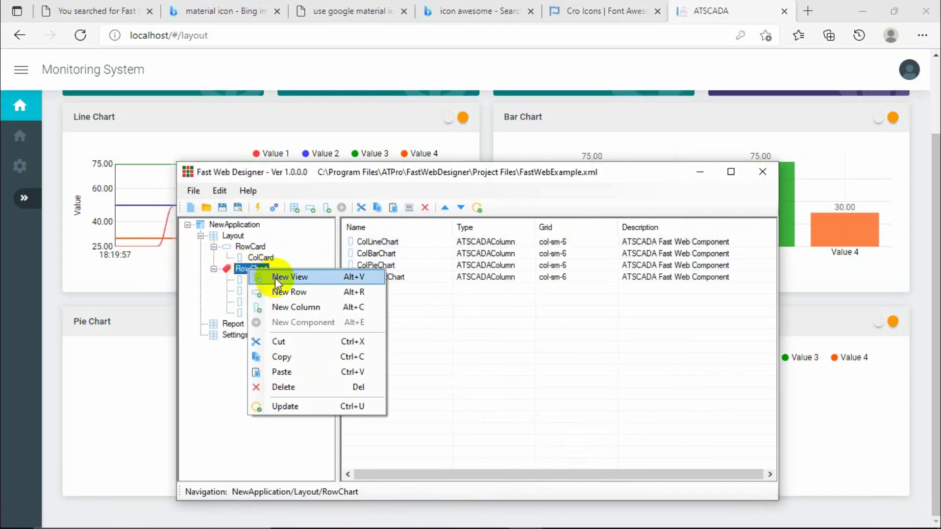
left_click(275, 278)
double_click(483, 277)
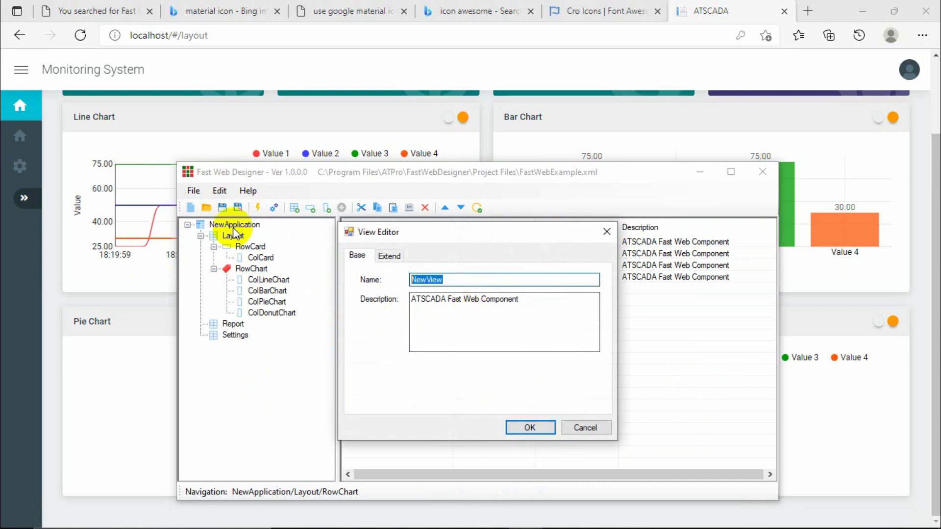
type("R")
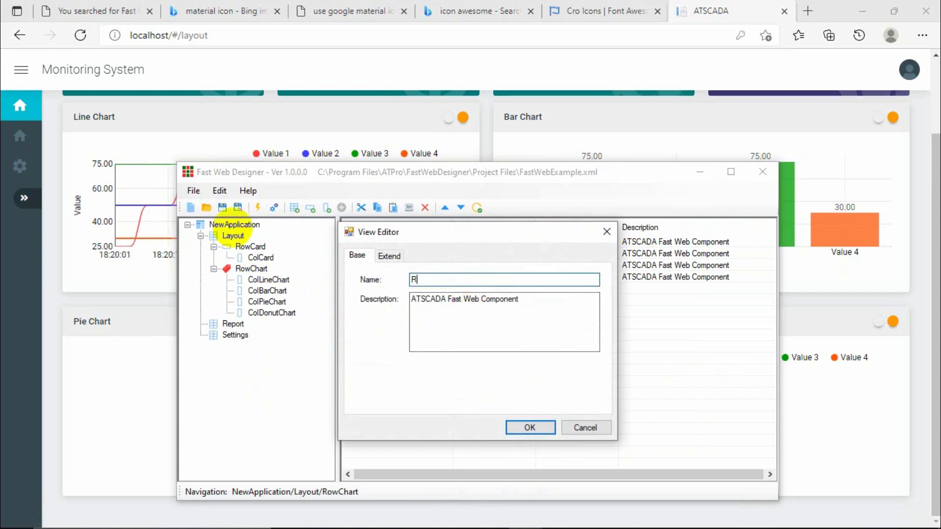
type("owAl")
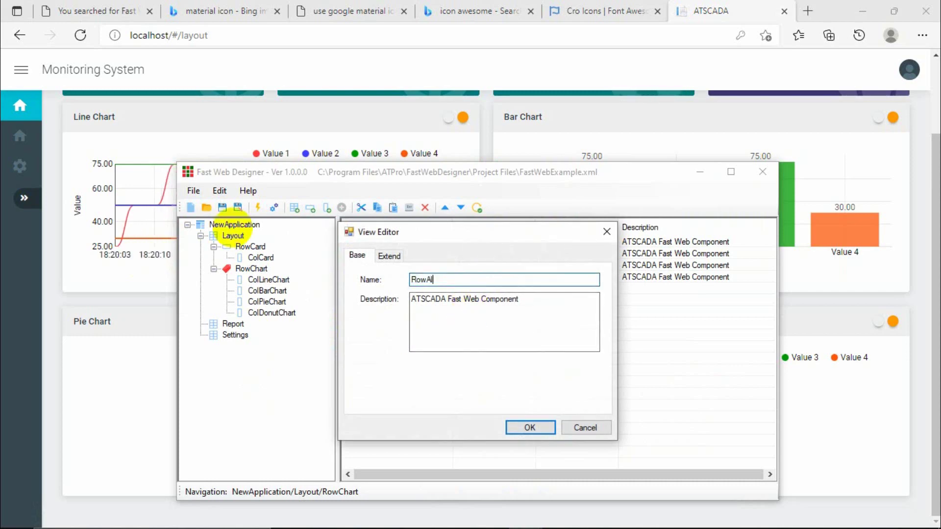
type("armVi")
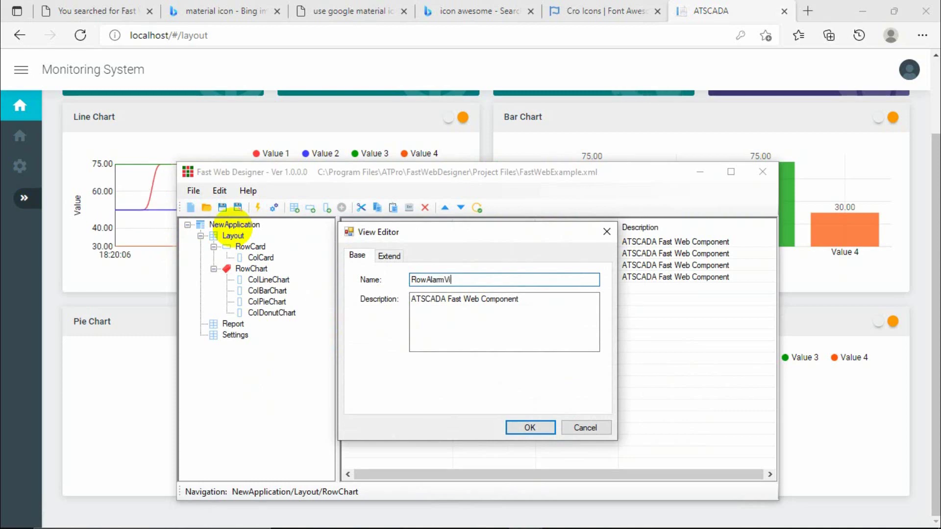
type("ewer")
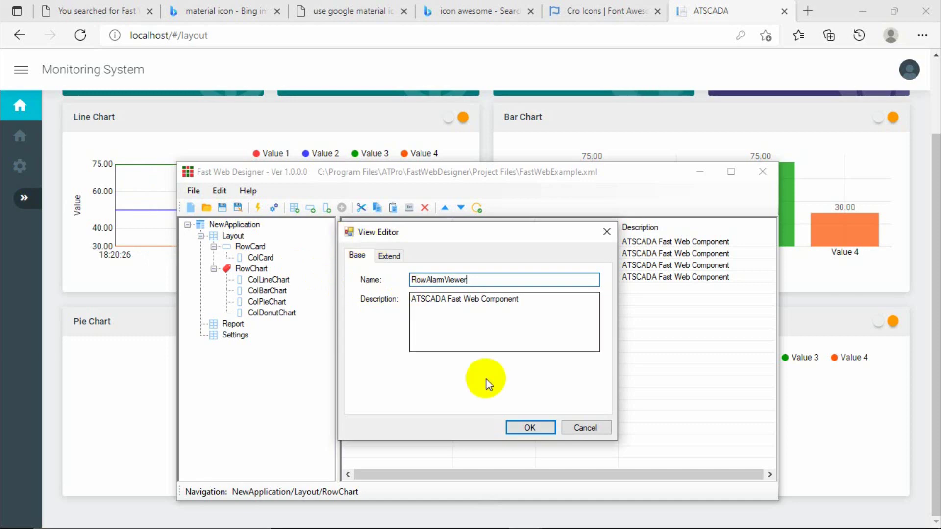
left_click(389, 256)
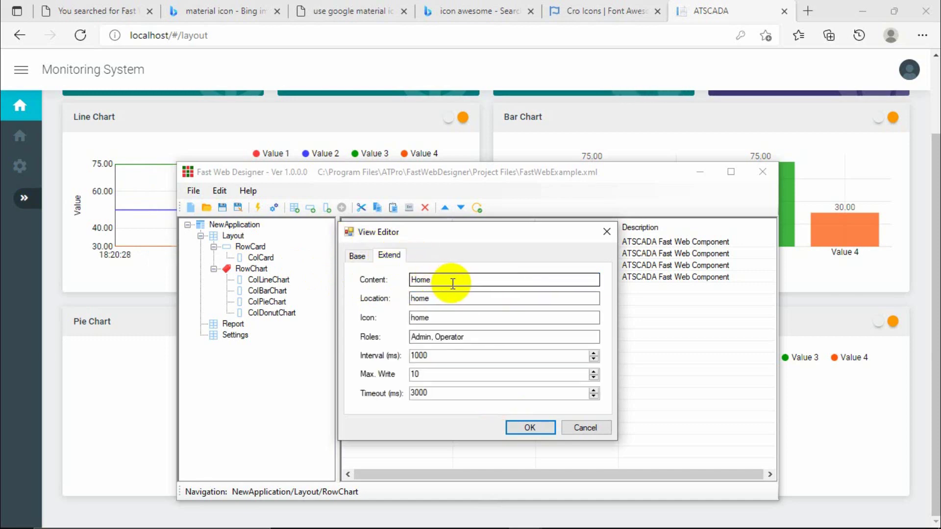
left_click(606, 231)
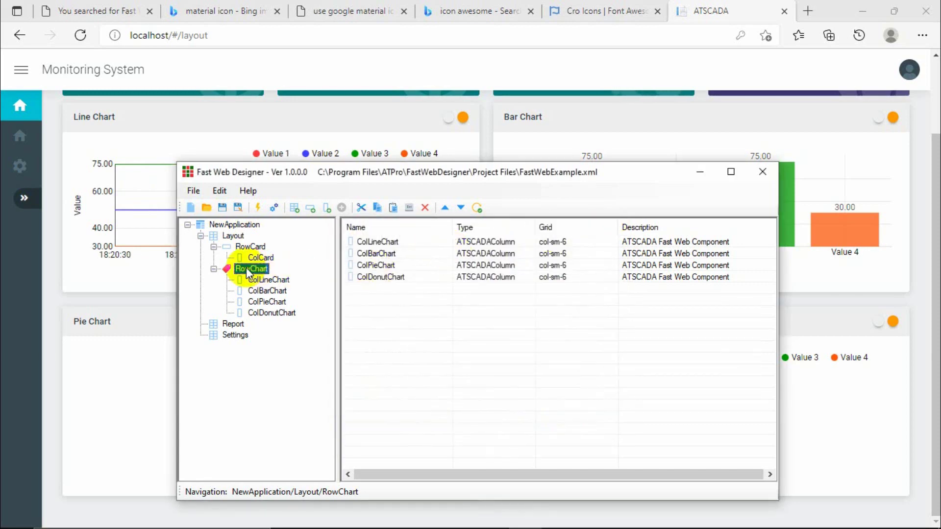
Add a new row named RowAlarmViewer after RowChart and select it in the layout tree.
left_click(316, 211)
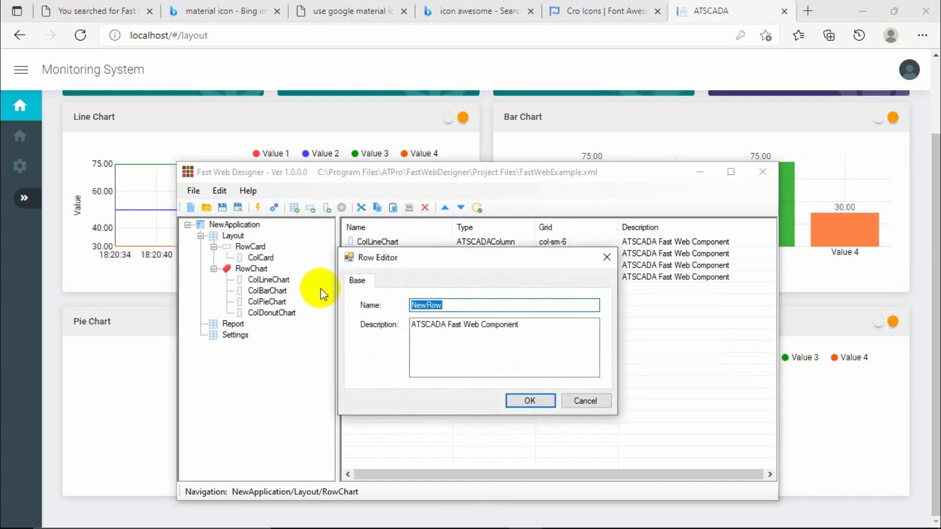
type("RowA")
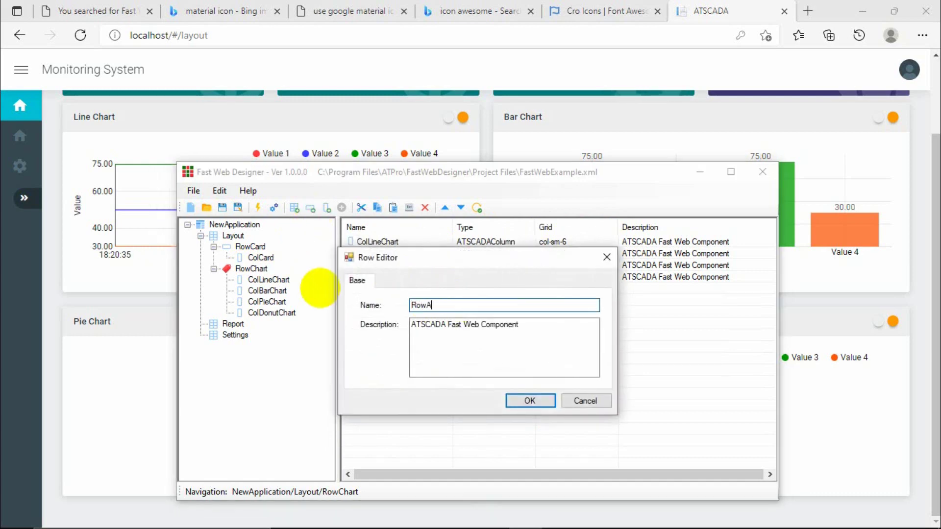
type("larmViewer")
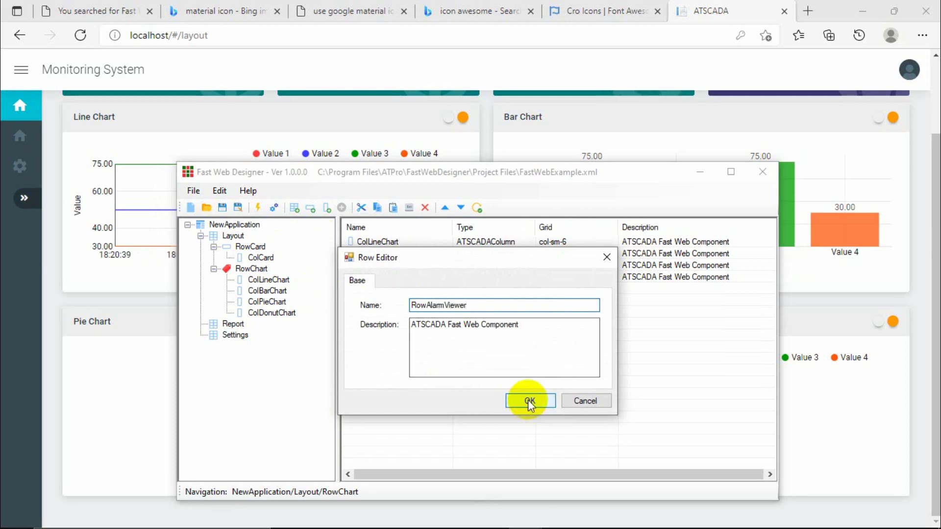
left_click(527, 400)
left_click(265, 325)
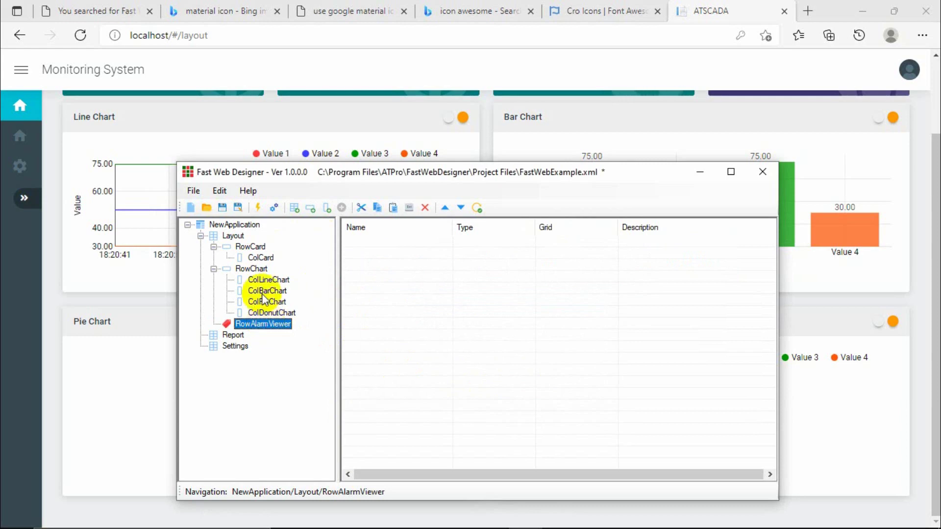
left_click(252, 246)
left_click(251, 269)
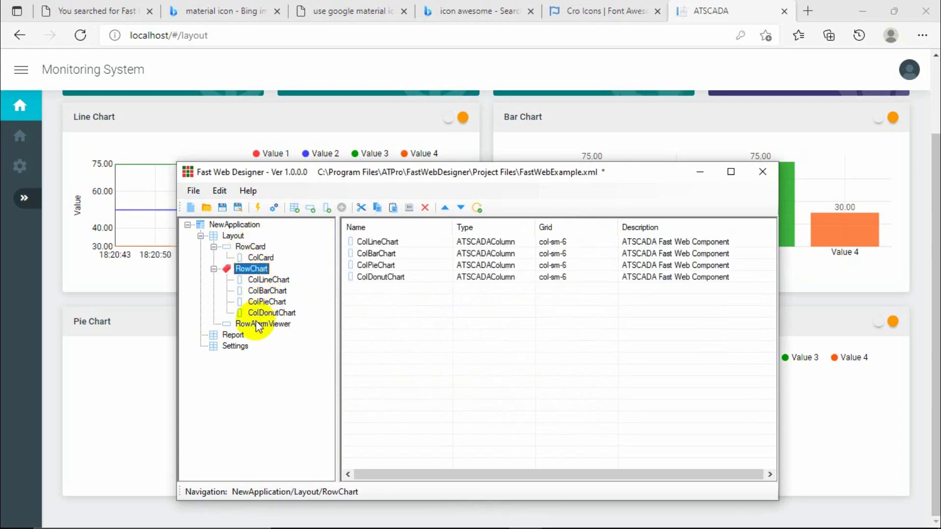
left_click(257, 324)
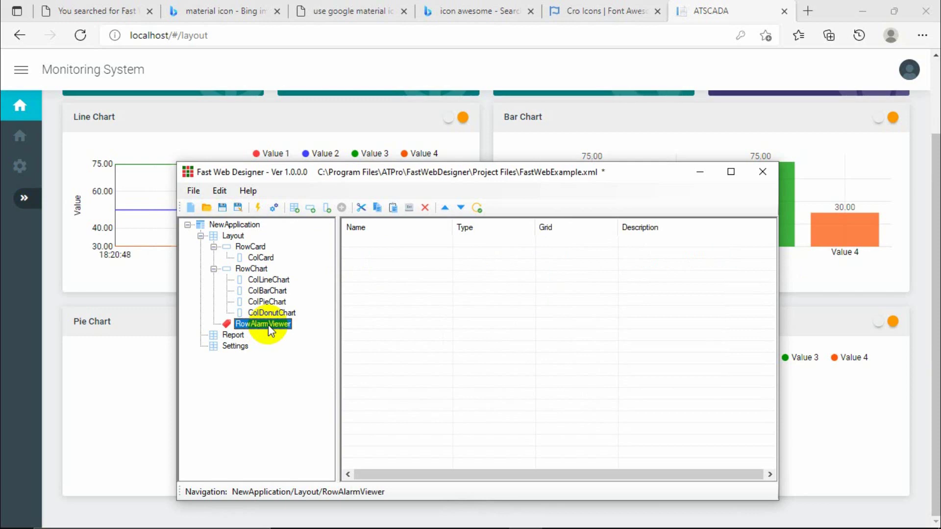
Create a col-sm-12 column ColAlarmViewer in RowAlarmViewer, then open the Add Component list.
right_click(269, 327)
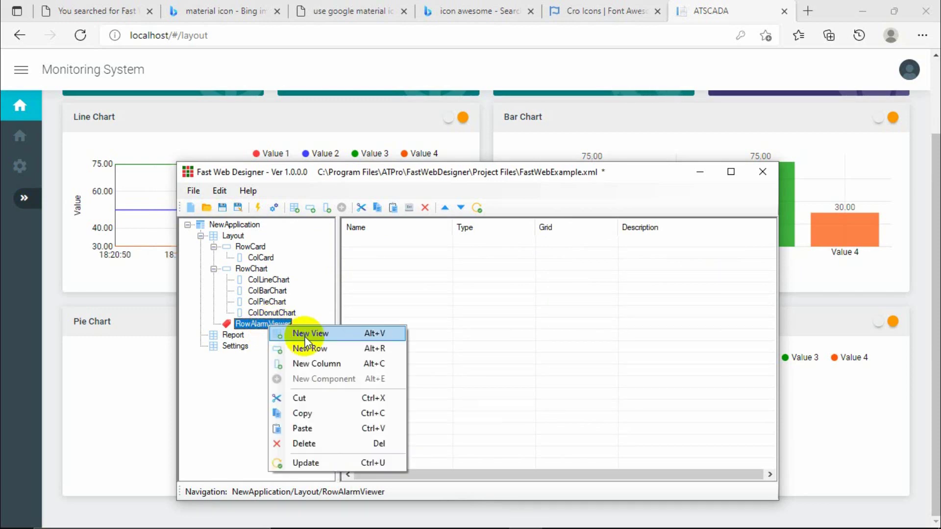
left_click(318, 363)
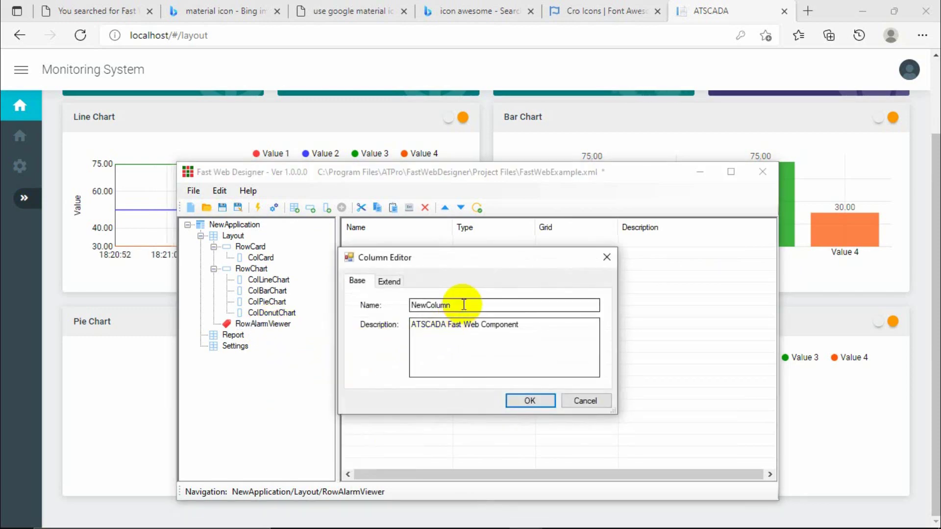
left_click_drag(463, 305, 337, 284)
type("Col")
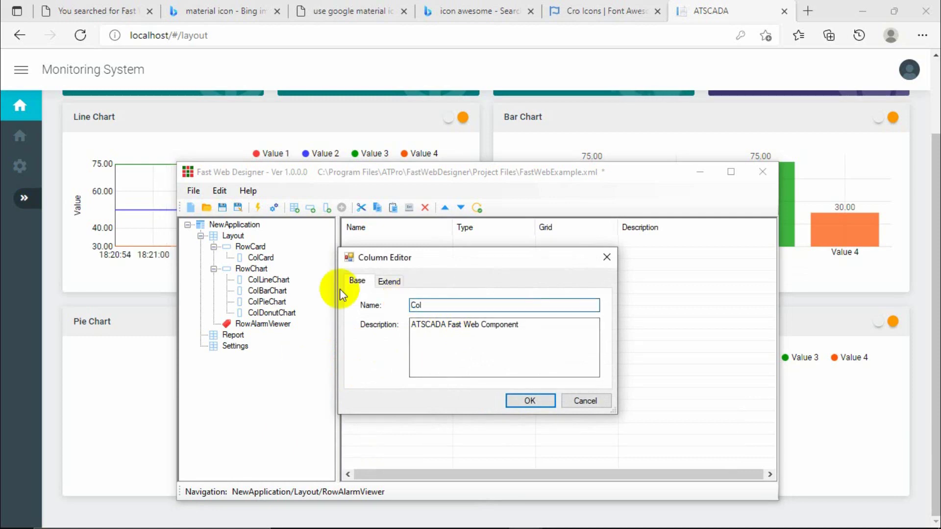
type("Alamr")
type("rm")
left_click(387, 282)
left_click(530, 401)
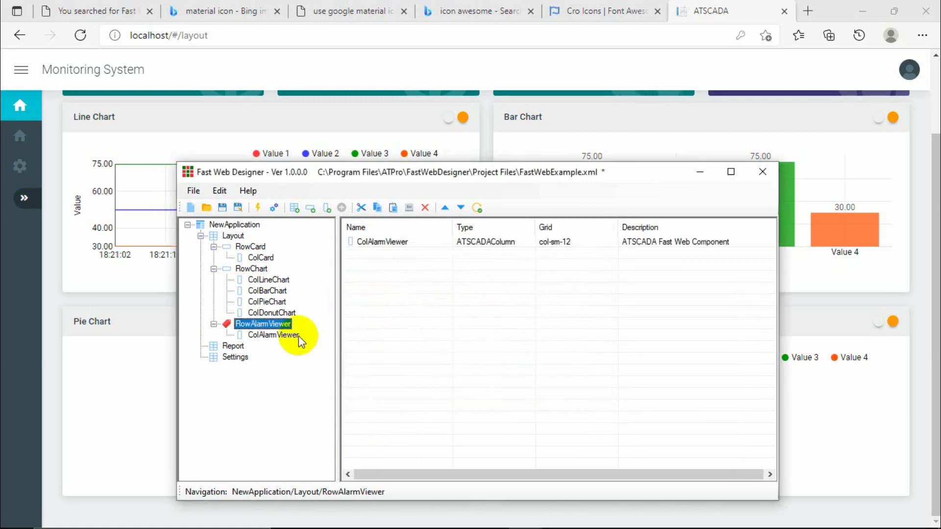
left_click(294, 336)
left_click(341, 207)
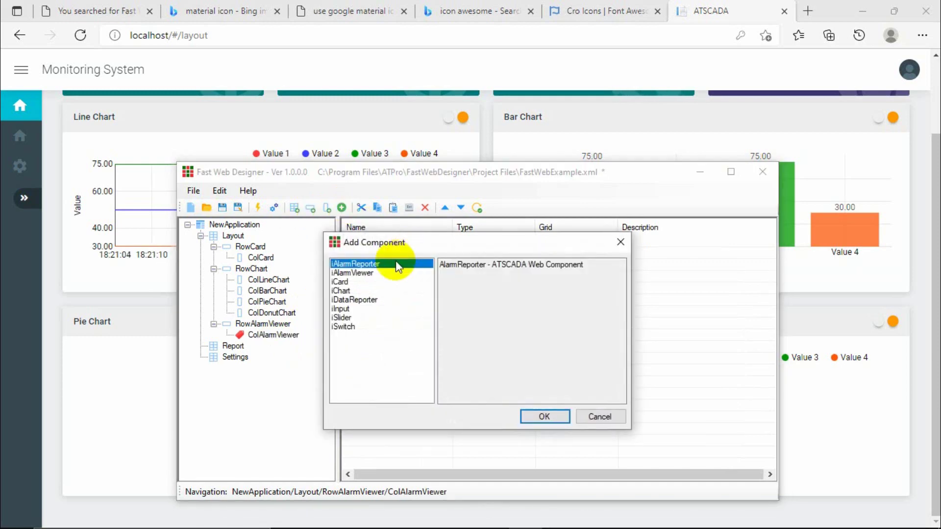
Insert an iAlarmViewer named AlarmViewer, checking its atscada connection, alarmlog table and limit 50.
left_click(353, 273)
double_click(353, 274)
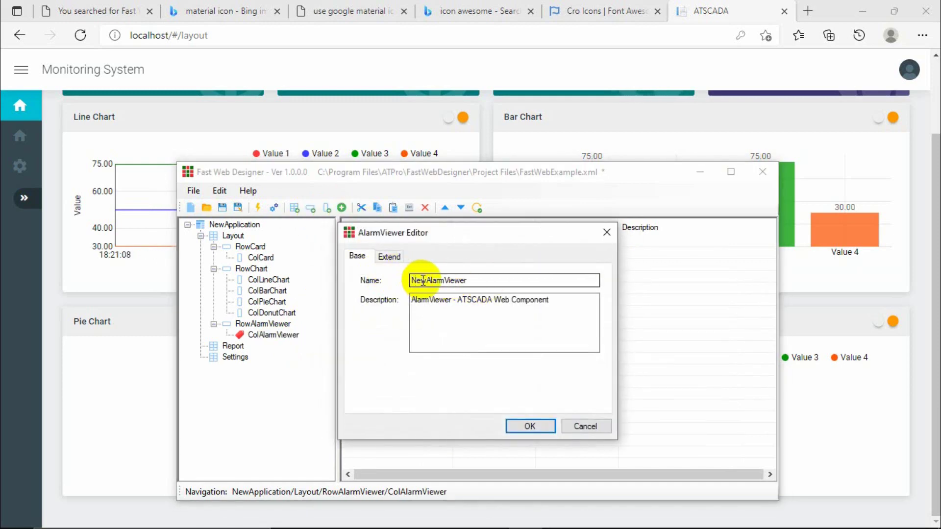
left_click_drag(424, 281, 410, 280)
key("BackSpace")
left_click(389, 256)
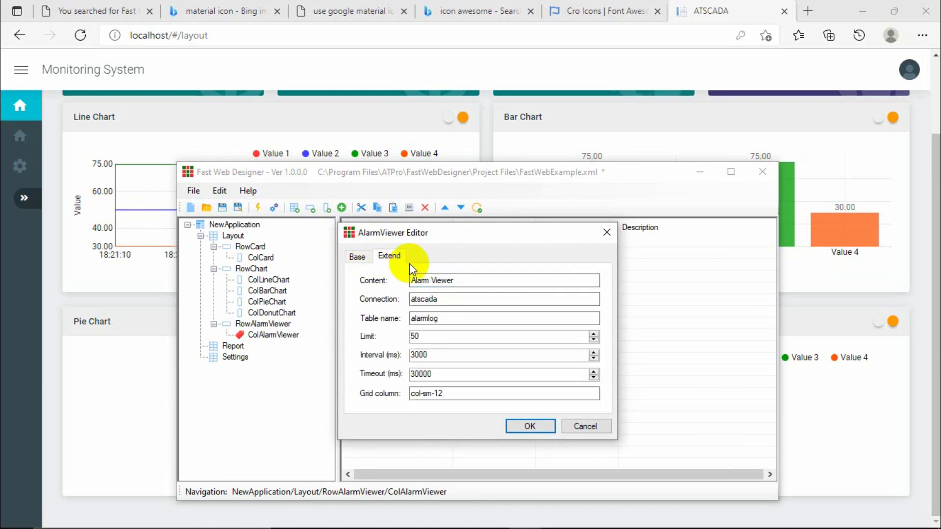
left_click(449, 299)
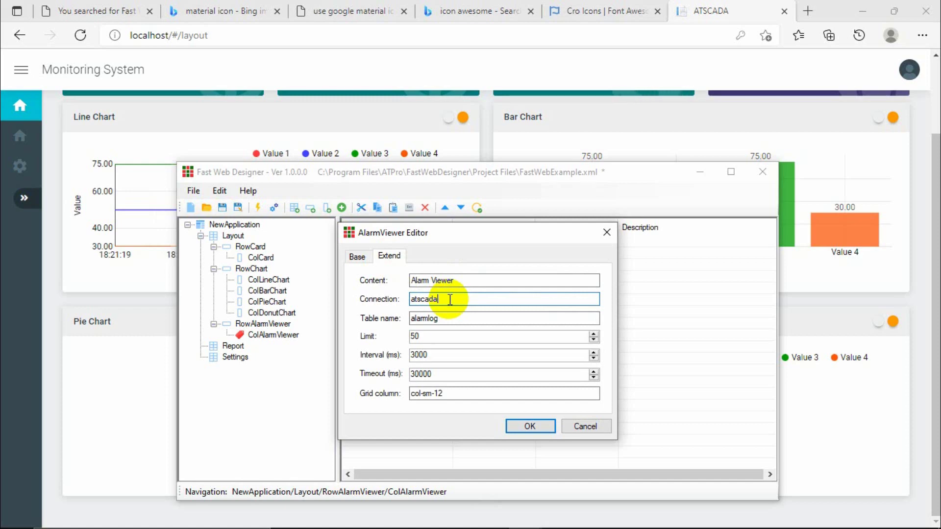
left_click_drag(450, 300, 399, 298)
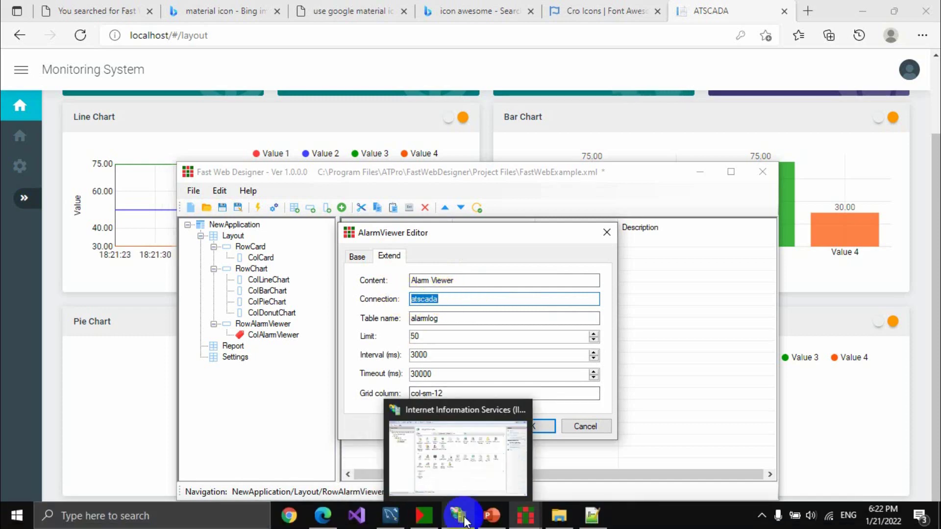
Go back to the Template folder and open its Web configuration file in Notepad++.
mouse_move(542, 515)
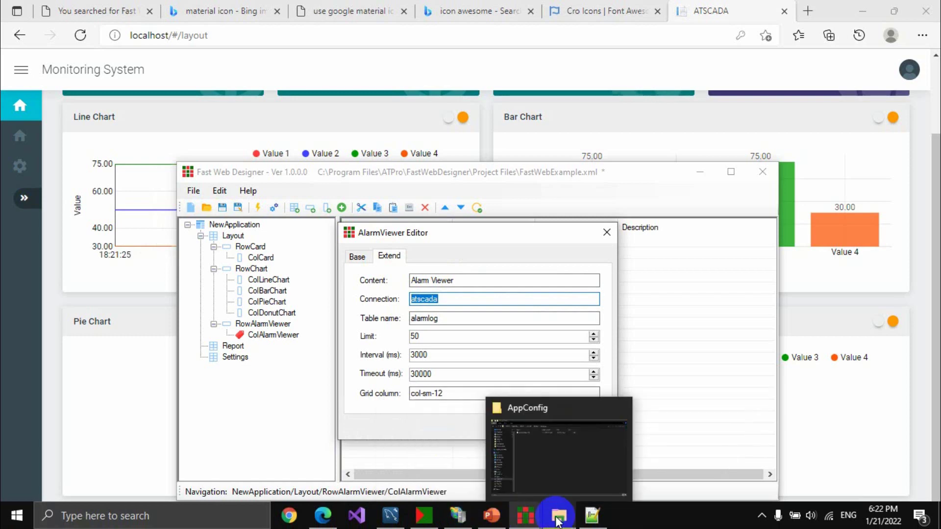
left_click(558, 519)
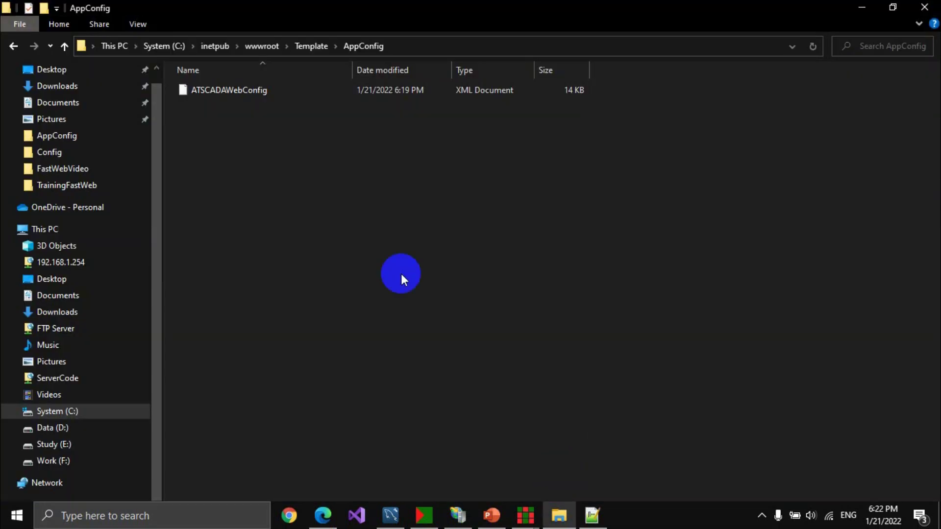
left_click(11, 46)
left_click(204, 252)
right_click(205, 254)
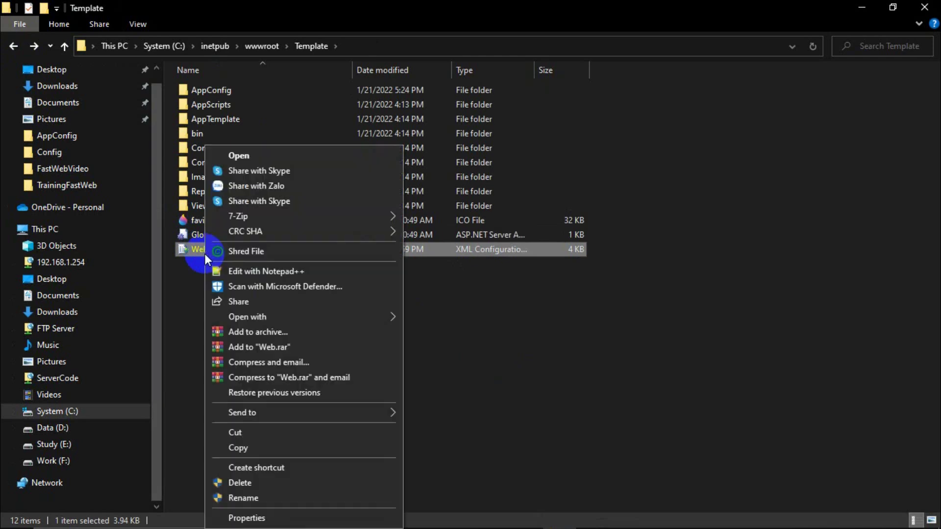
left_click(250, 270)
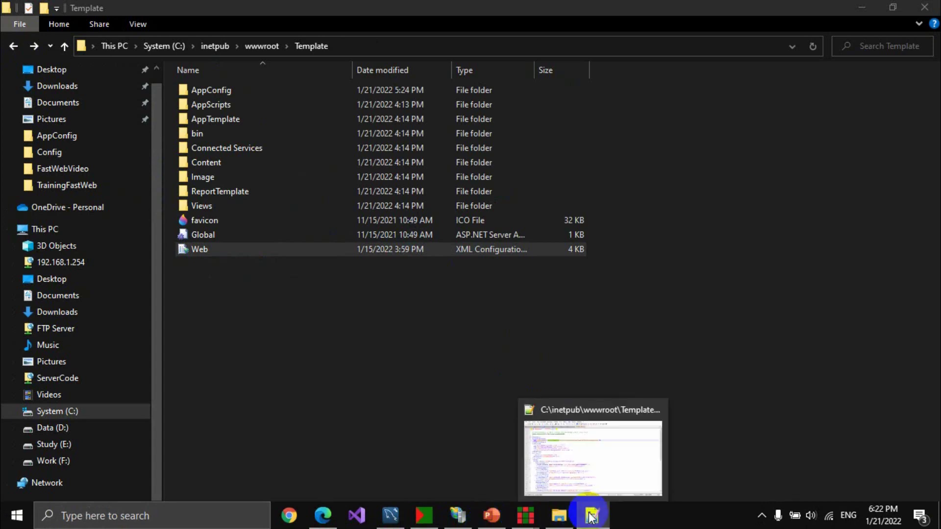
left_click(592, 517)
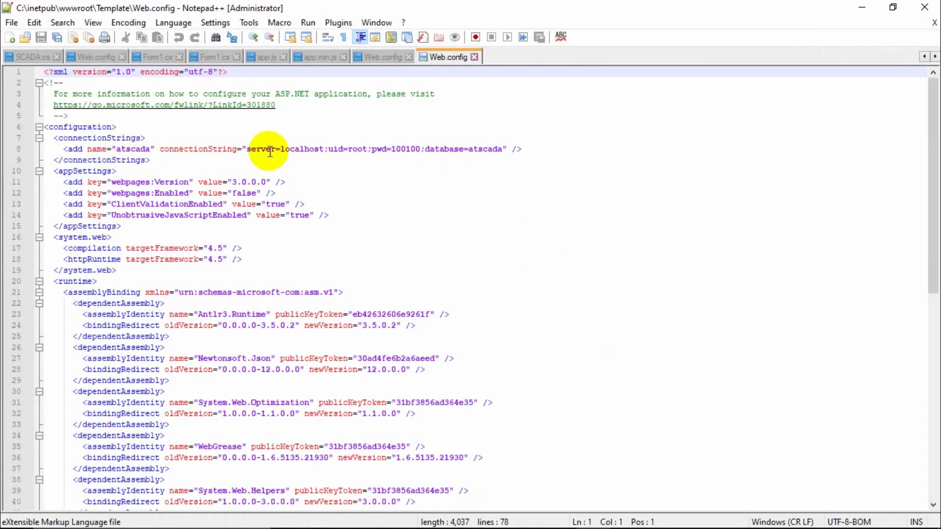
Paste a duplicate of the atscada connection string line below line 8.
double_click(212, 148)
left_click(183, 170)
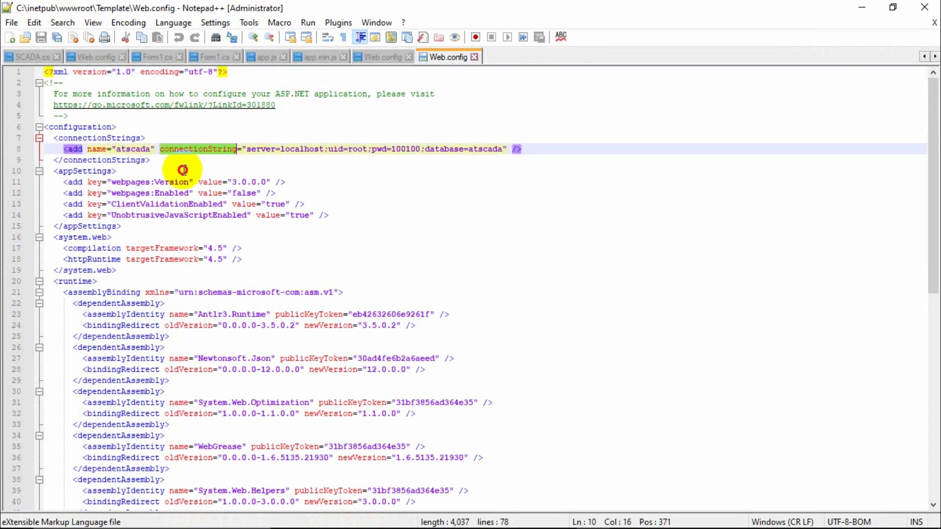
double_click(131, 148)
left_click(155, 162)
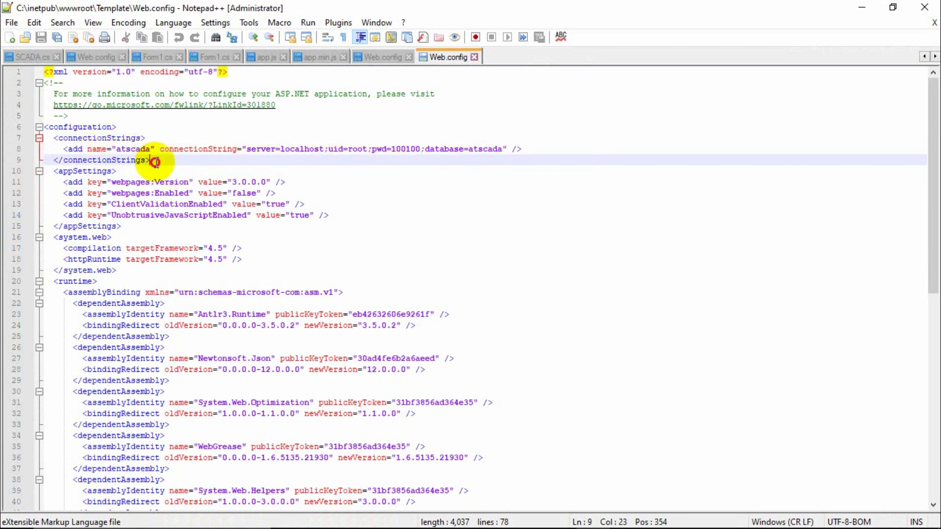
left_click_drag(63, 149, 529, 146)
key("ctrl+c")
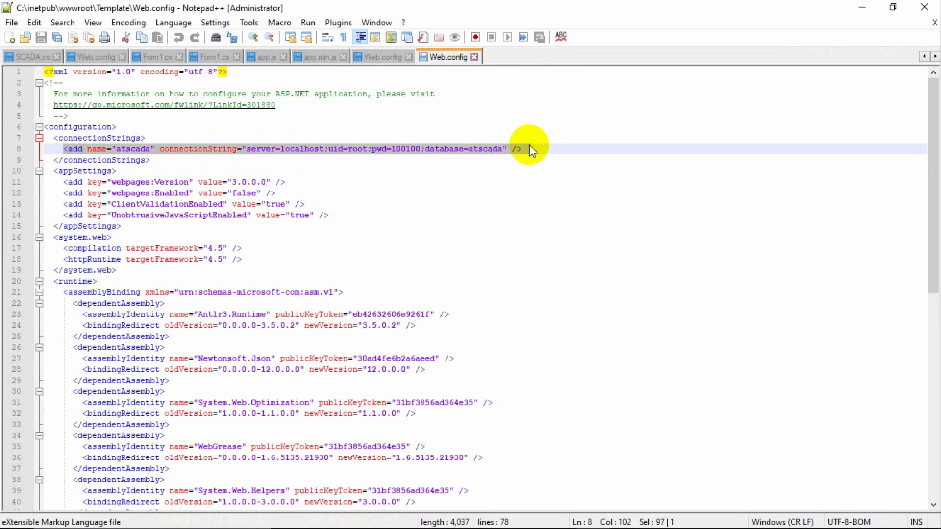
left_click(530, 146)
key("Return")
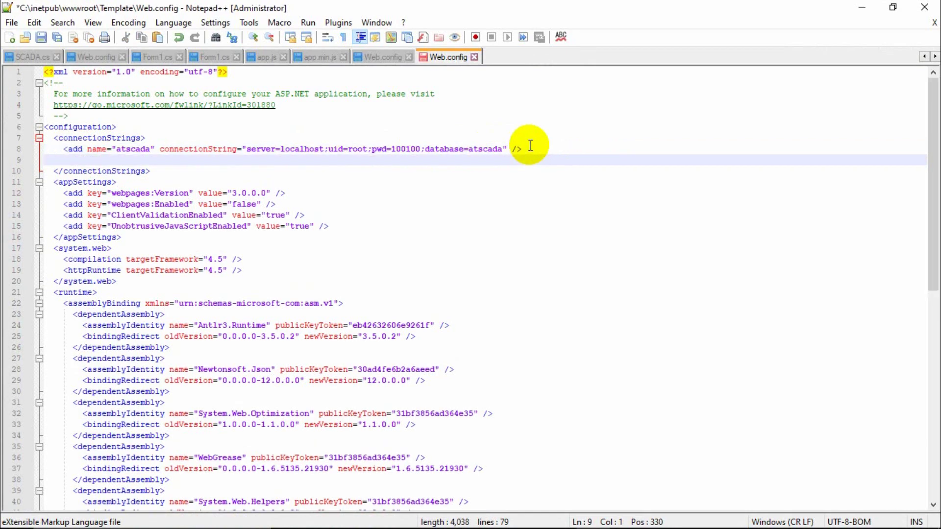
key("ctrl+v")
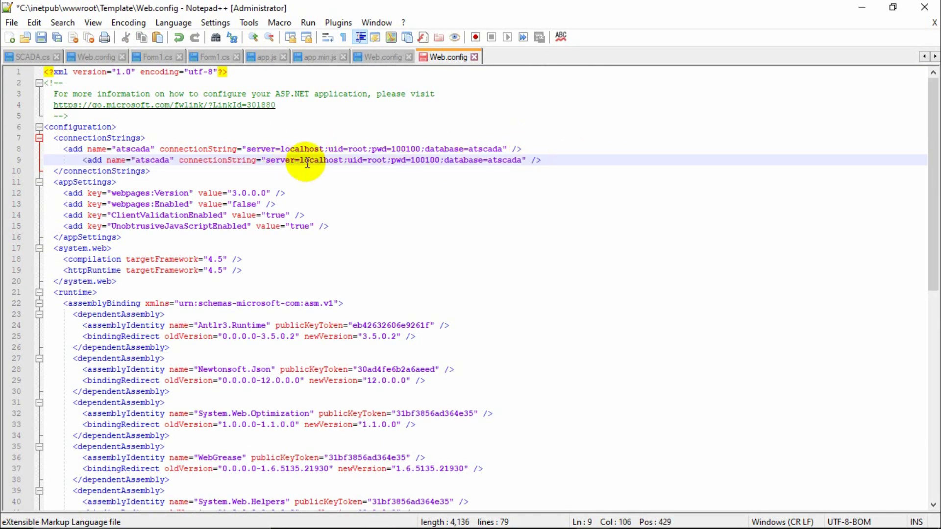
Change the copied line to connection atscada1 with server localhost1.
left_click(86, 162)
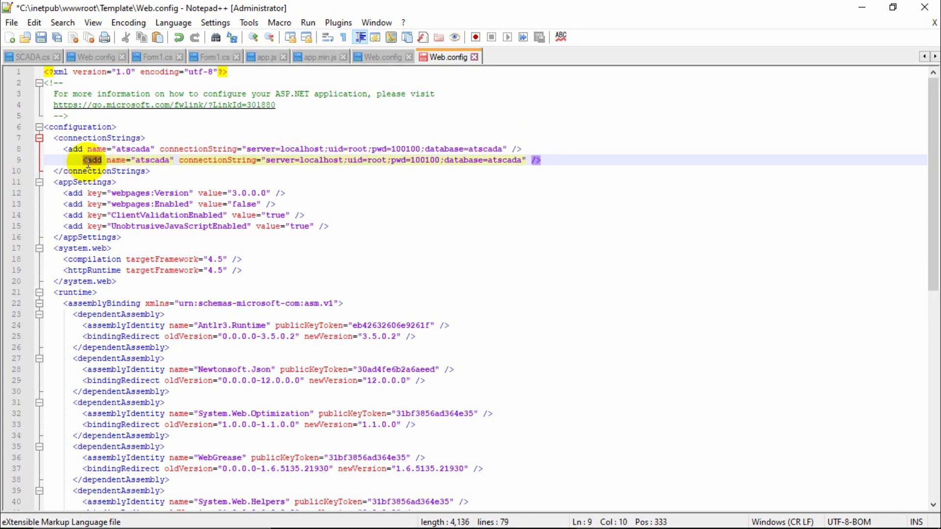
left_click(308, 180)
left_click(342, 160)
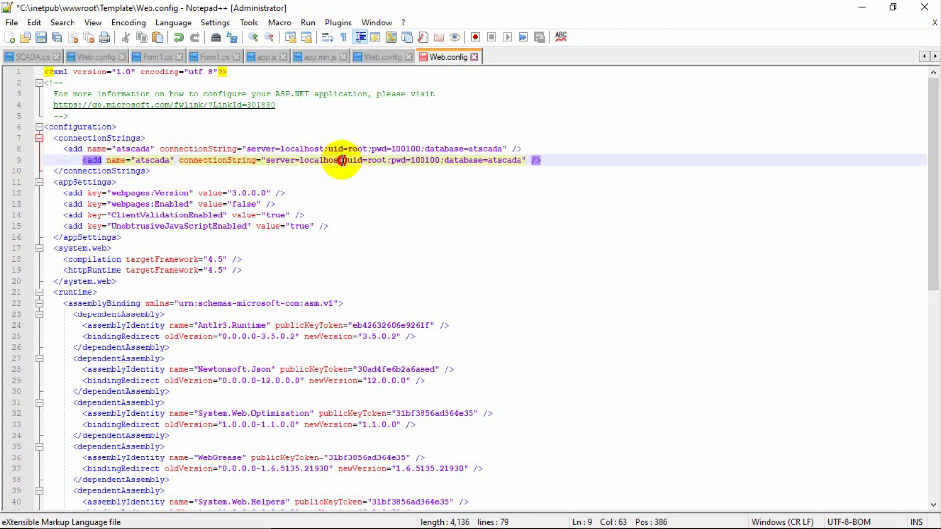
type("1")
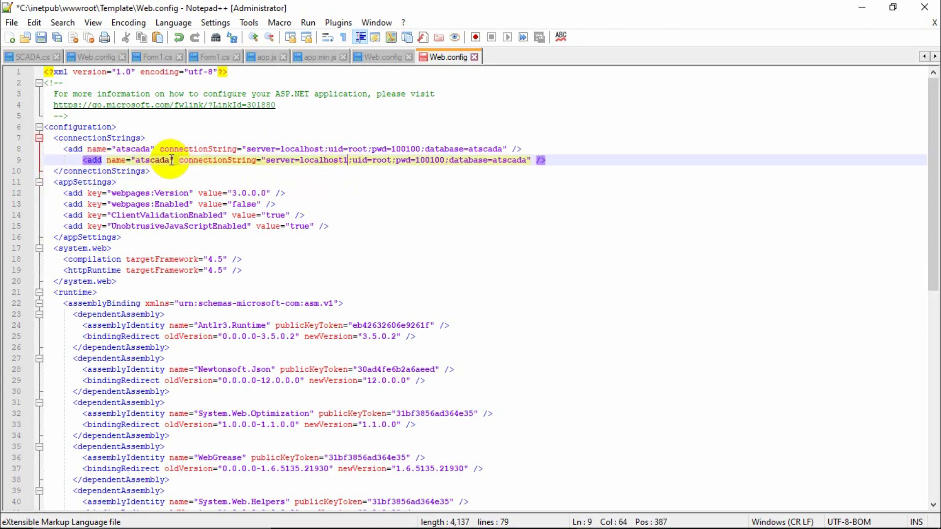
left_click(171, 161)
type("1")
left_click(185, 182)
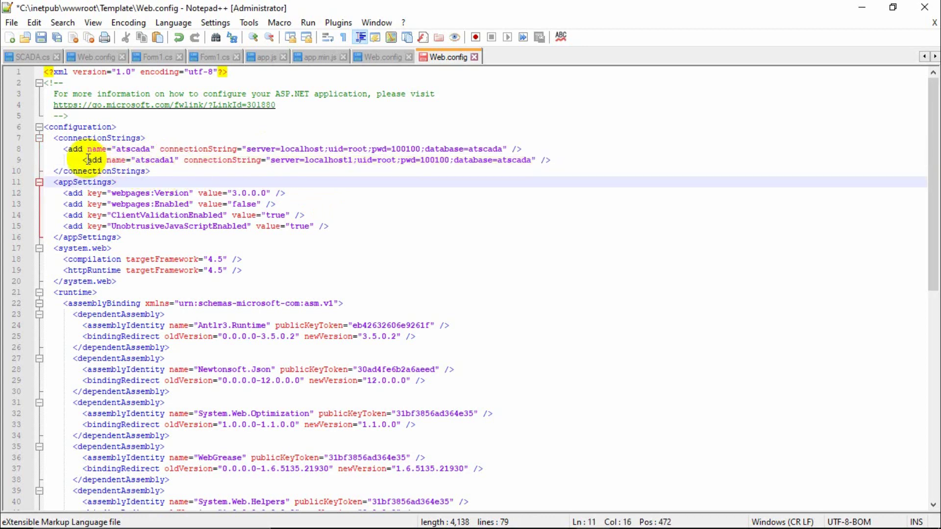
Duplicate the atscada1 line and change the copy's server to localhost2.
left_click_drag(83, 160, 556, 160)
key("ctrl+c")
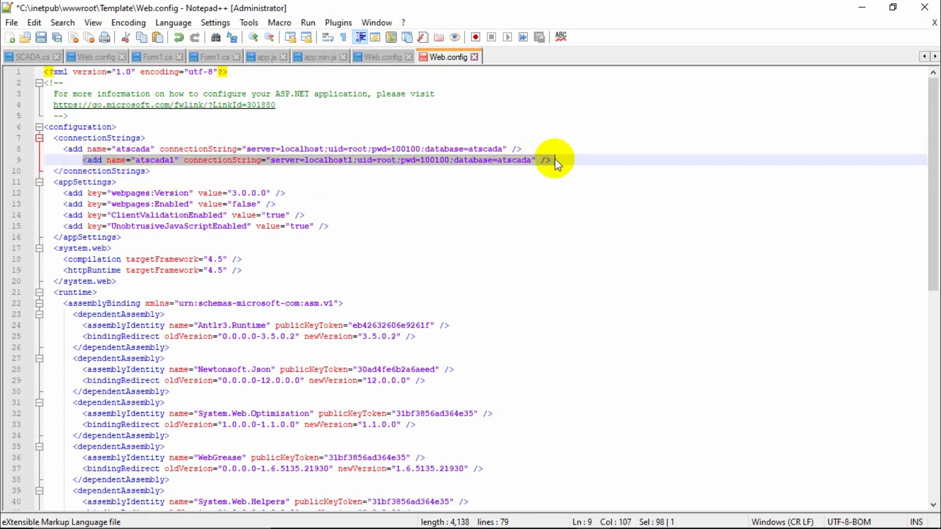
left_click(562, 160)
key("Return")
key("ctrl+v")
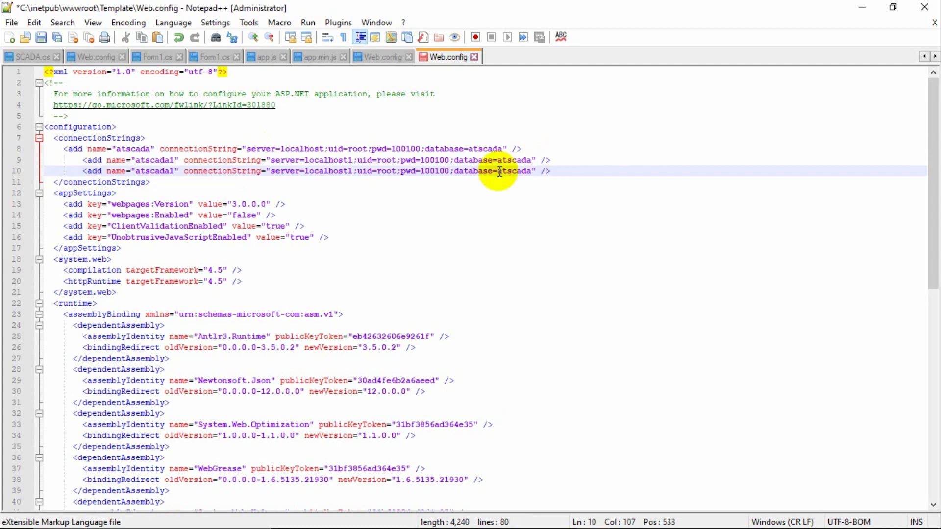
left_click(355, 170)
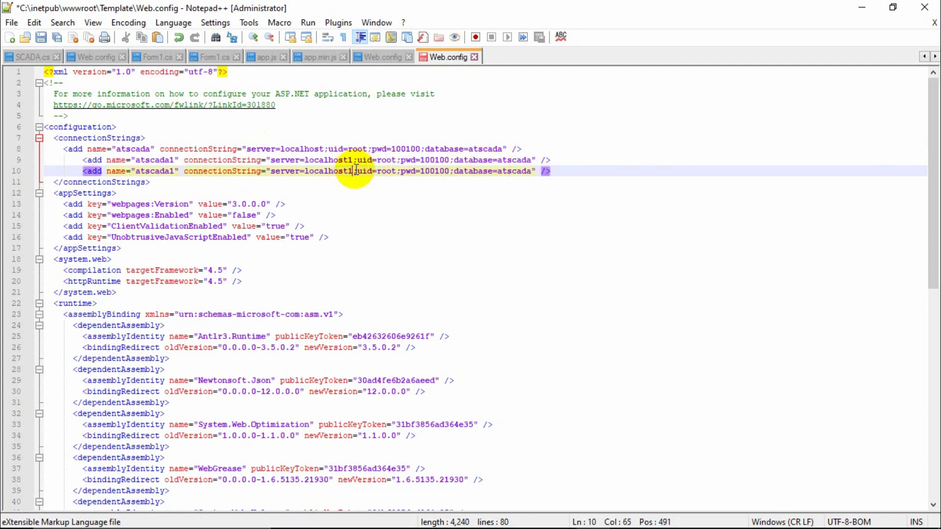
key("BackSpace")
type("2")
key("Down")
key("Down")
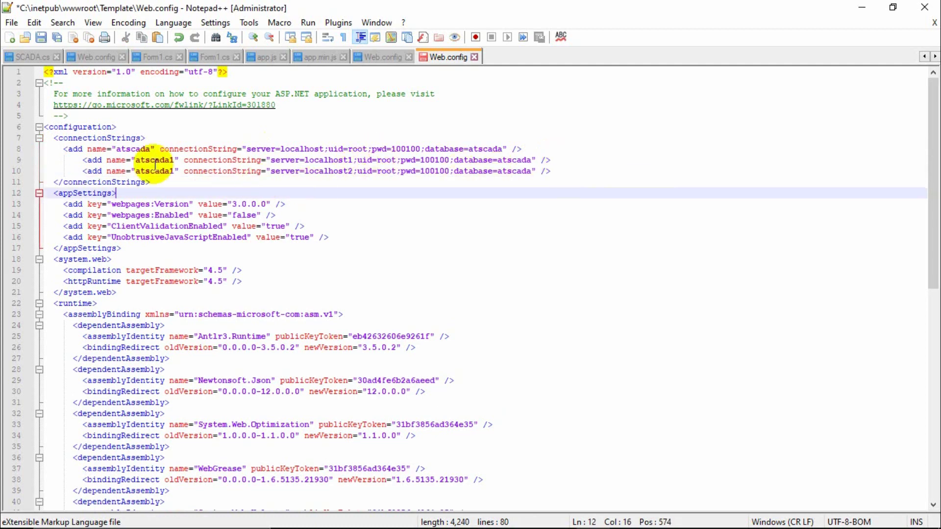
Delete both extra connection lines, save Web.config, and minimize Notepad++.
left_click_drag(82, 160, 612, 176)
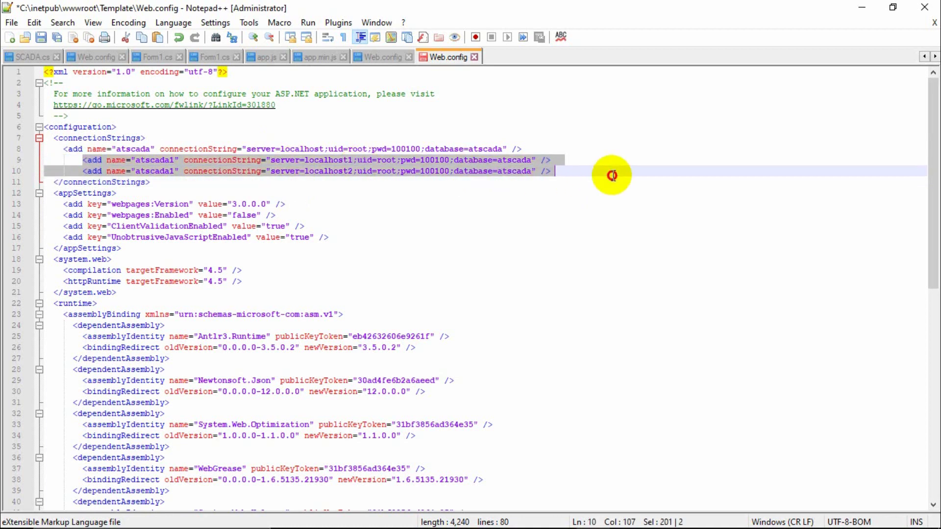
key("Delete")
left_click(527, 148)
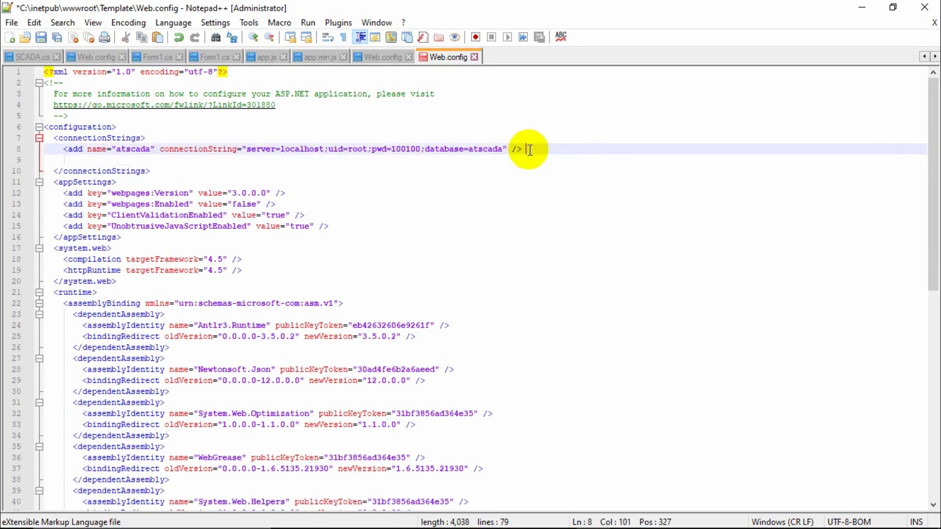
left_click(60, 159)
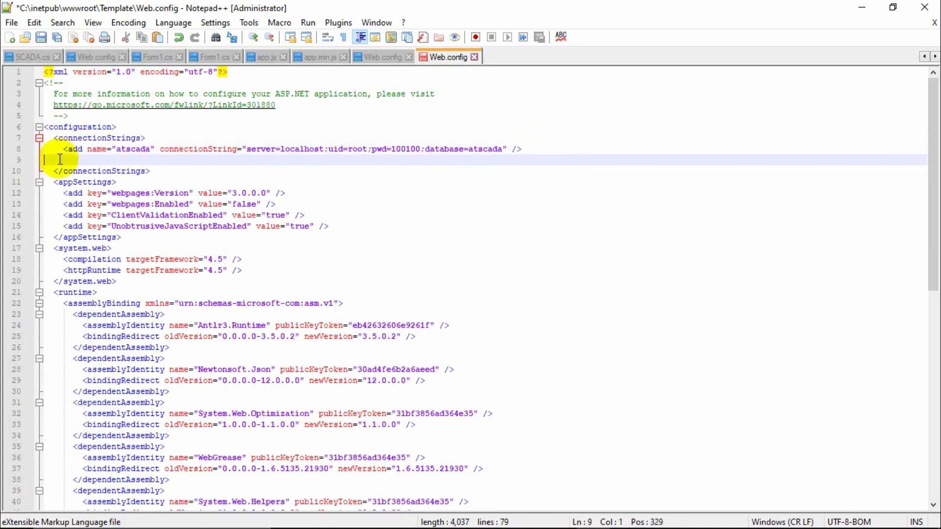
key("BackSpace")
key("ctrl+s")
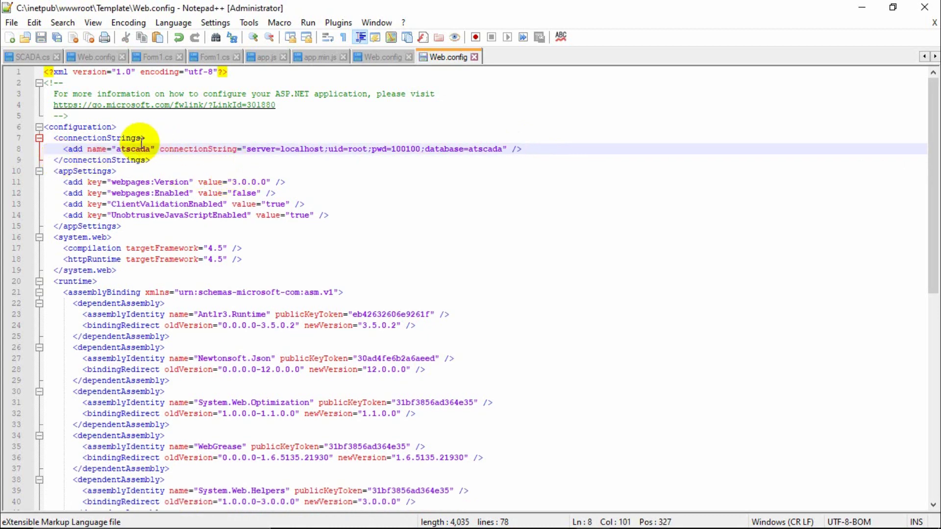
double_click(139, 148)
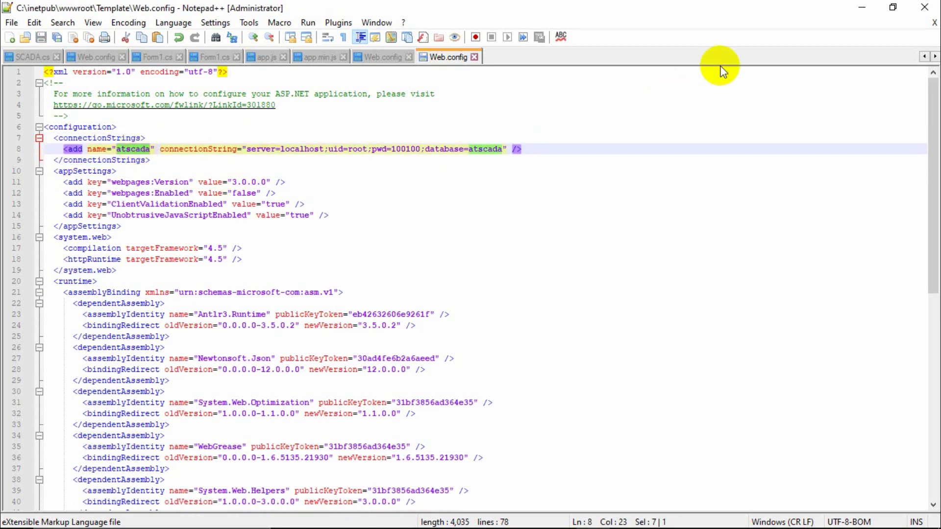
left_click(863, 7)
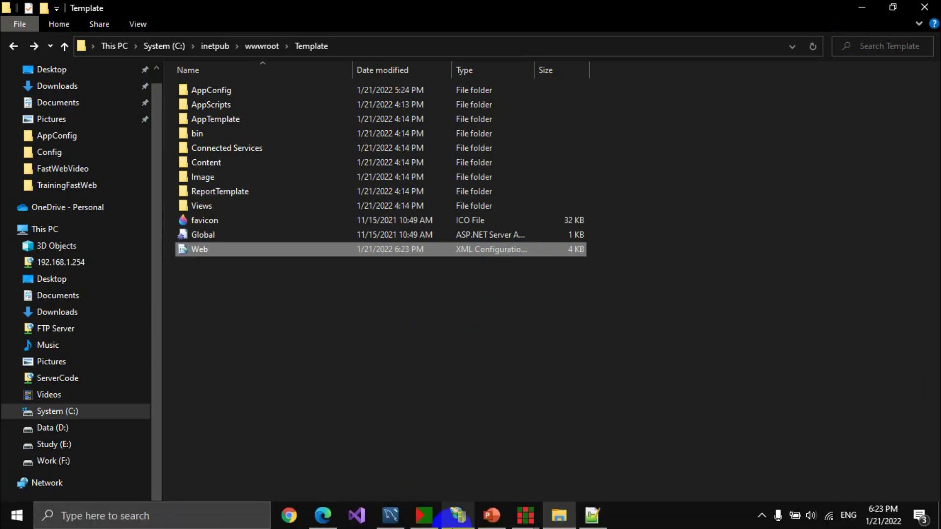
Recheck the AlarmViewer's atscada connection and alarmlog table, then switch to MySQL Workbench.
mouse_move(520, 510)
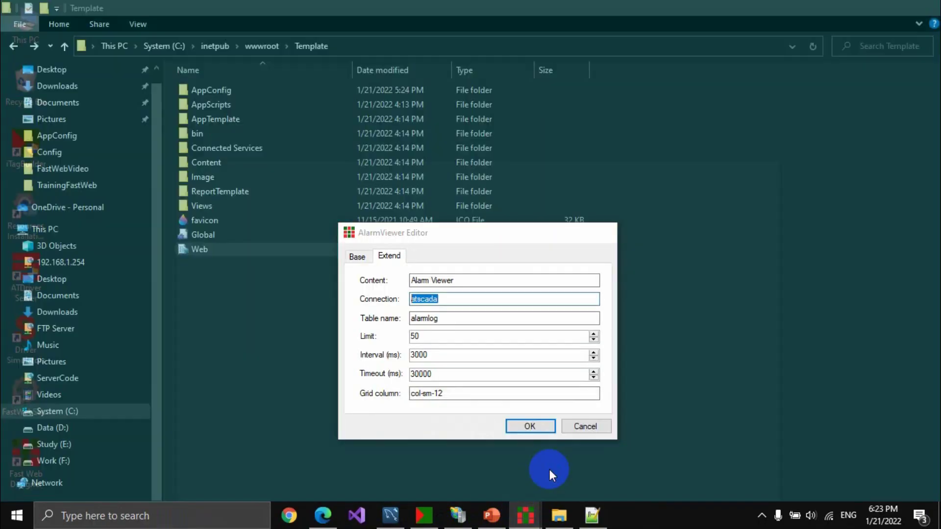
left_click(549, 469)
left_click(464, 299)
double_click(466, 299)
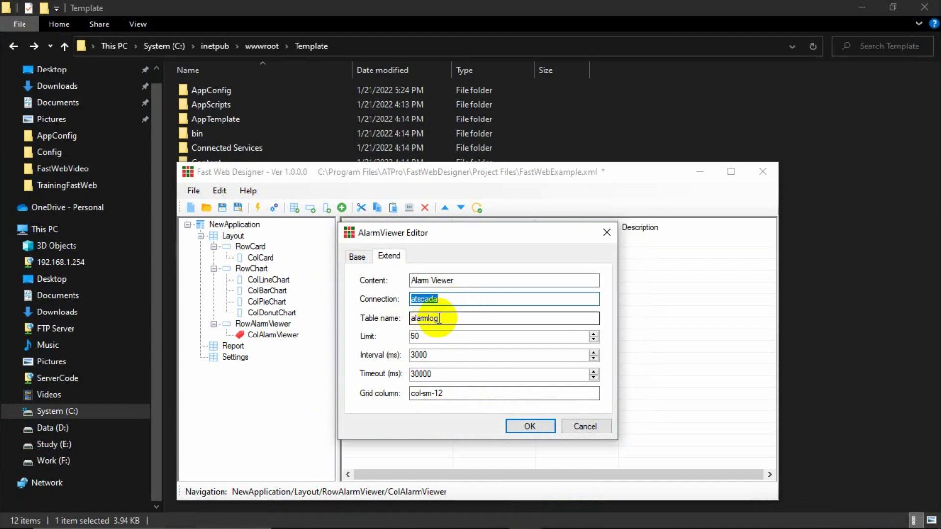
left_click(452, 316)
left_click(393, 515)
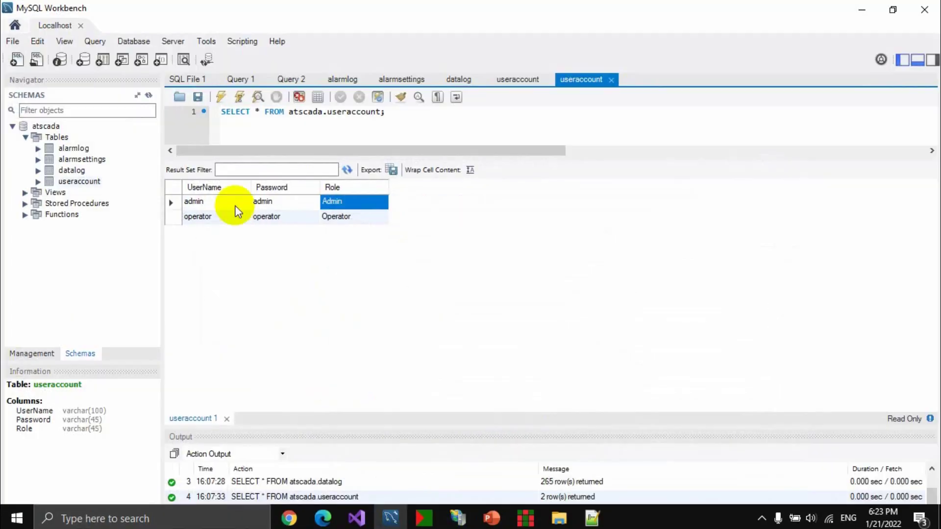
View the alarmlog rows in Workbench, then minimize it to reach the AlarmViewer's Limit field.
left_click(343, 77)
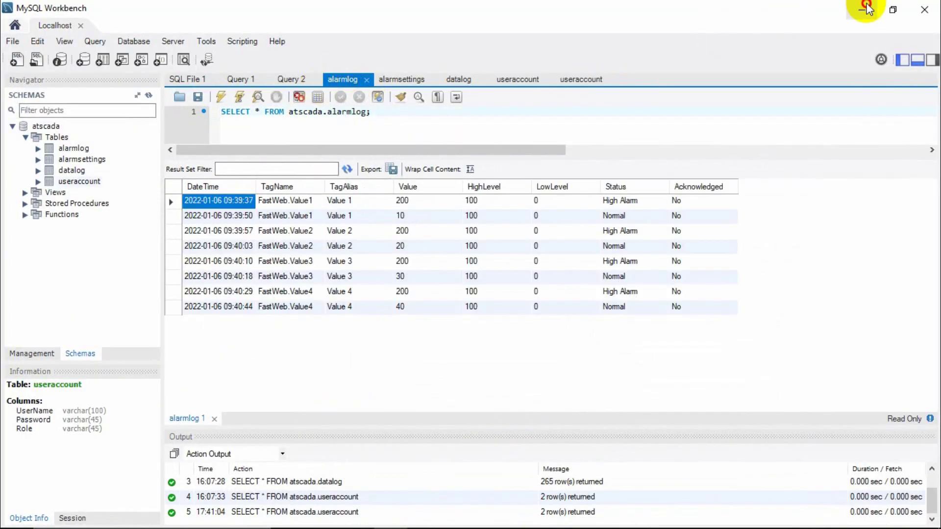
left_click(863, 10)
left_click(437, 338)
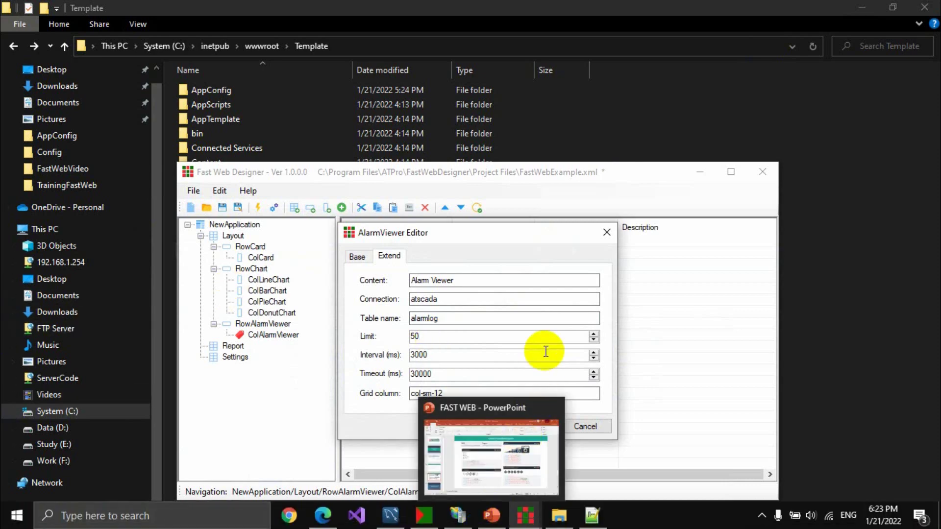
left_click(436, 356)
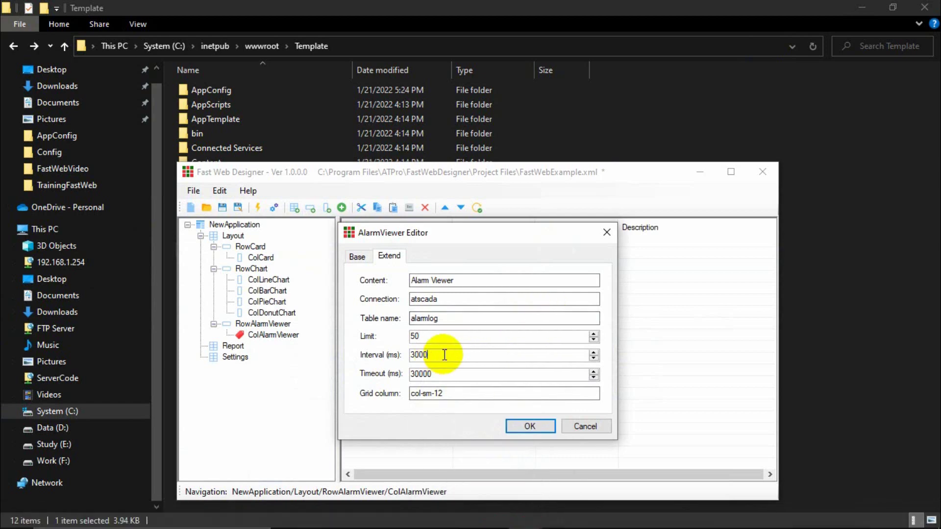
double_click(440, 355)
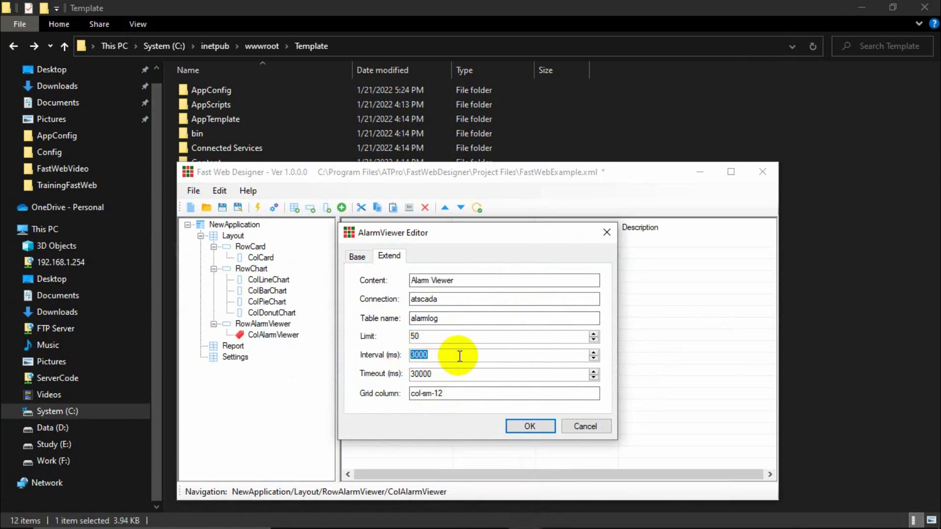
left_click_drag(465, 356, 420, 375)
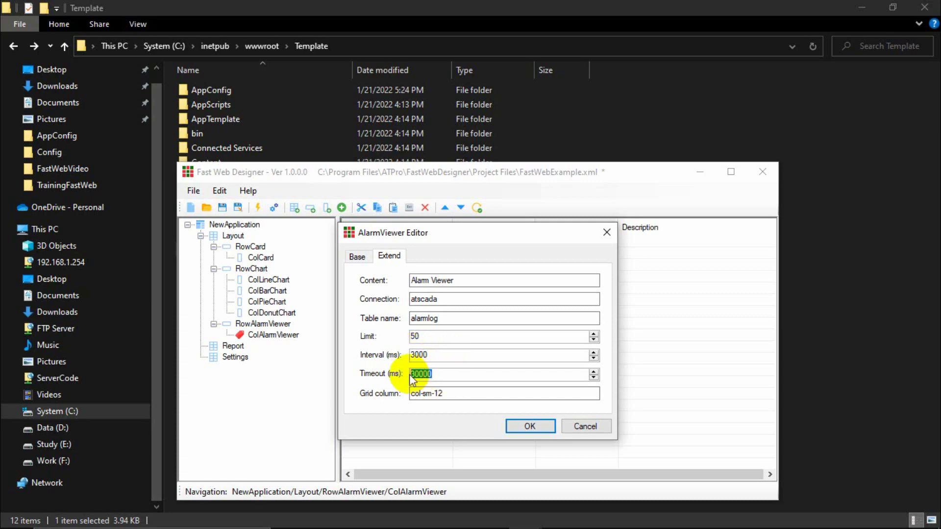
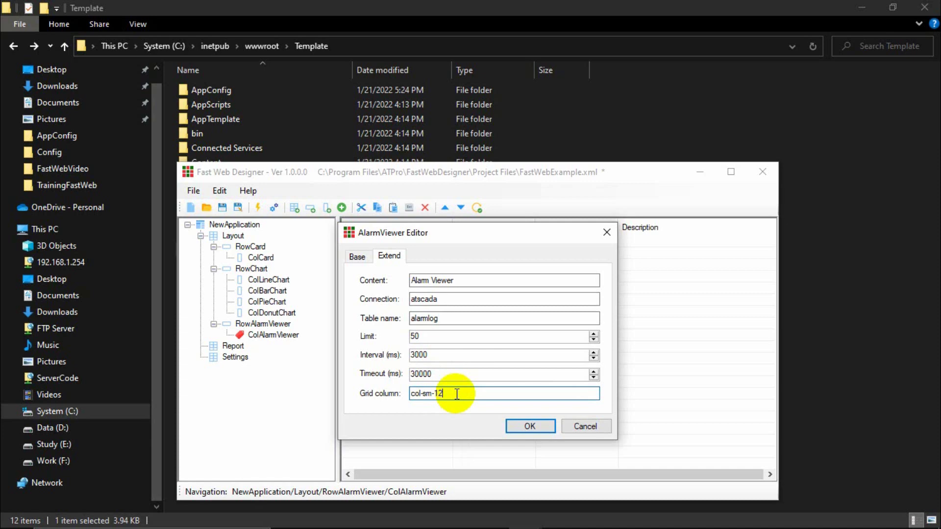
Confirm the AlarmViewer settings, save and register the project, then minimize the designer.
left_click(516, 426)
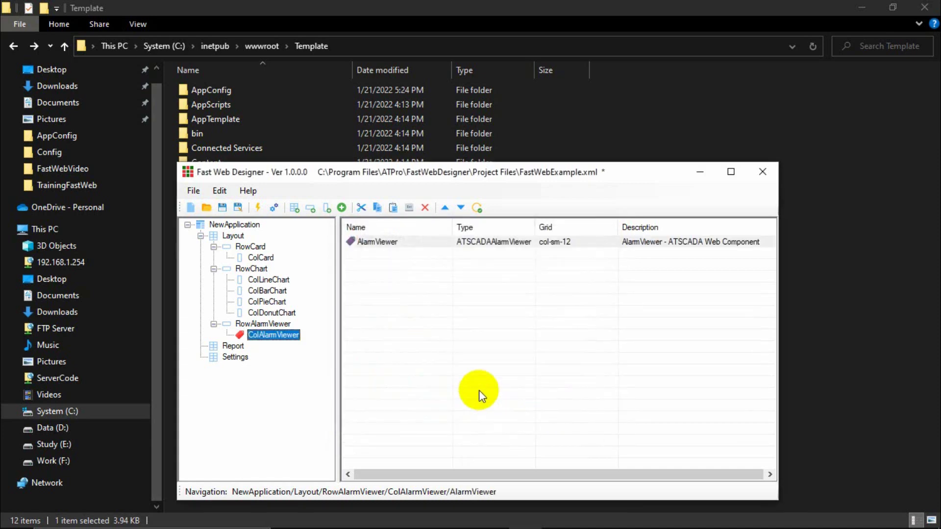
left_click(271, 208)
left_click(457, 319)
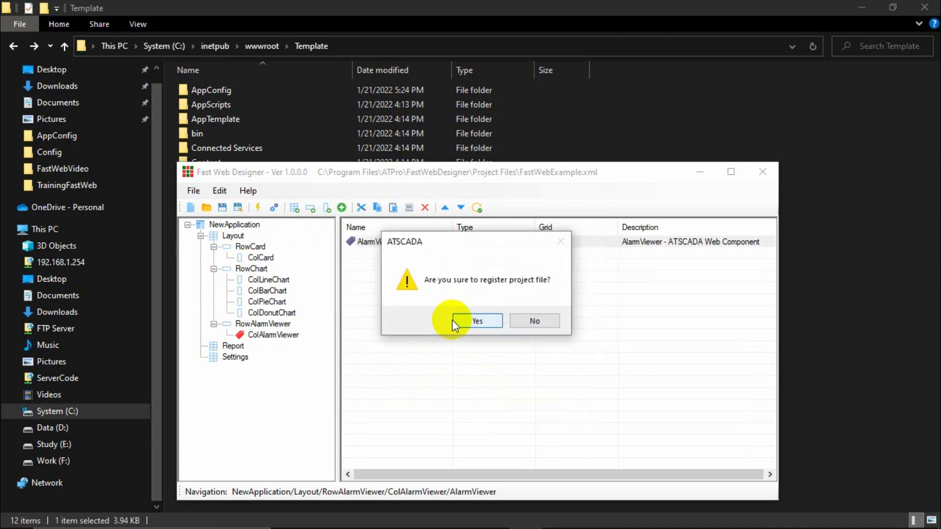
left_click(460, 319)
left_click(700, 172)
left_click(13, 45)
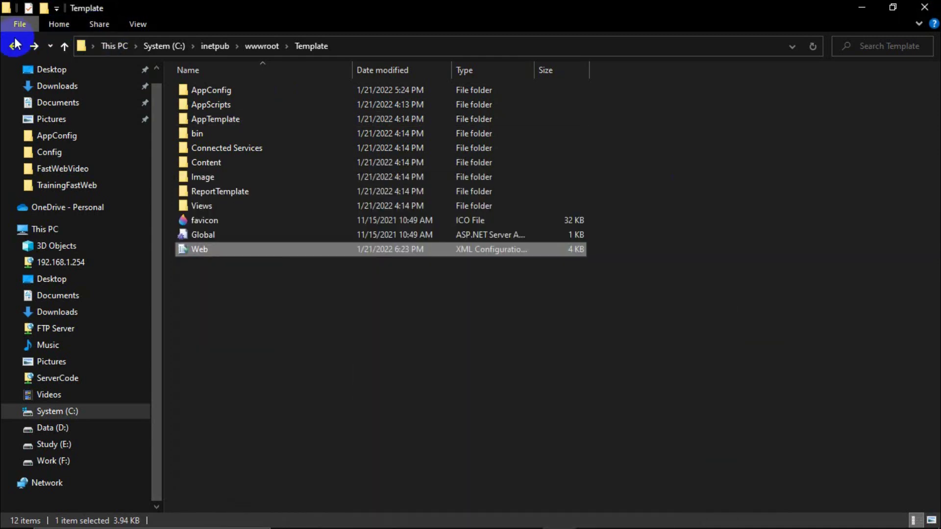
Pick ATSCADAWebConfig in the designer's AppConfig folder, then browse into the System (C:) drive.
left_click(13, 46)
left_click(13, 45)
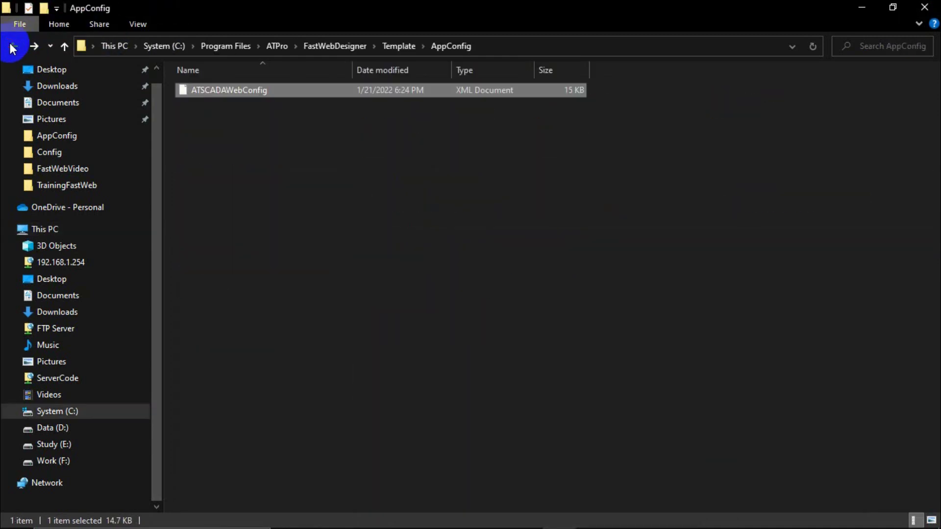
left_click(249, 96)
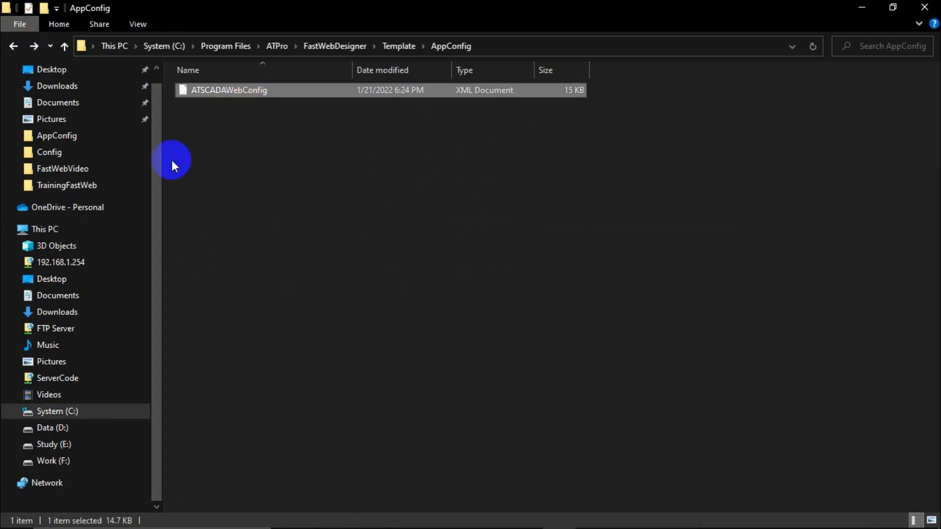
left_click(53, 230)
double_click(233, 205)
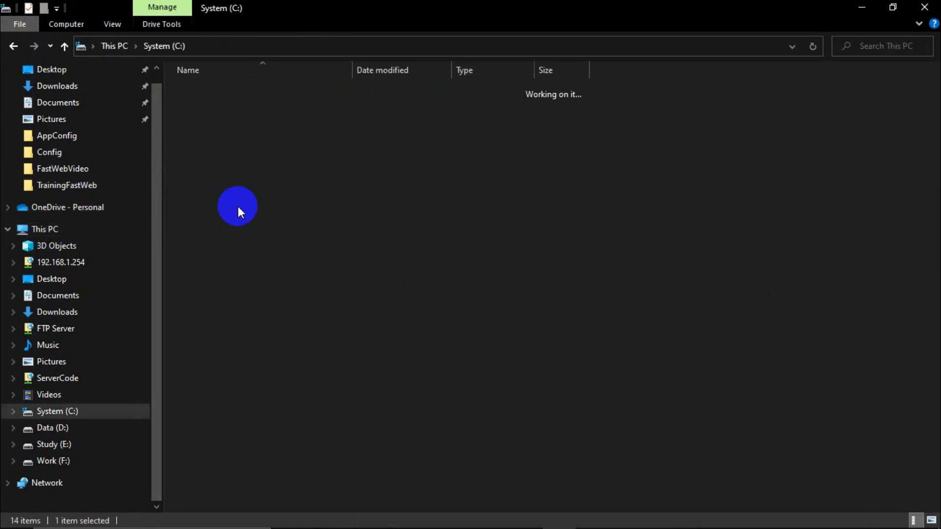
double_click(226, 222)
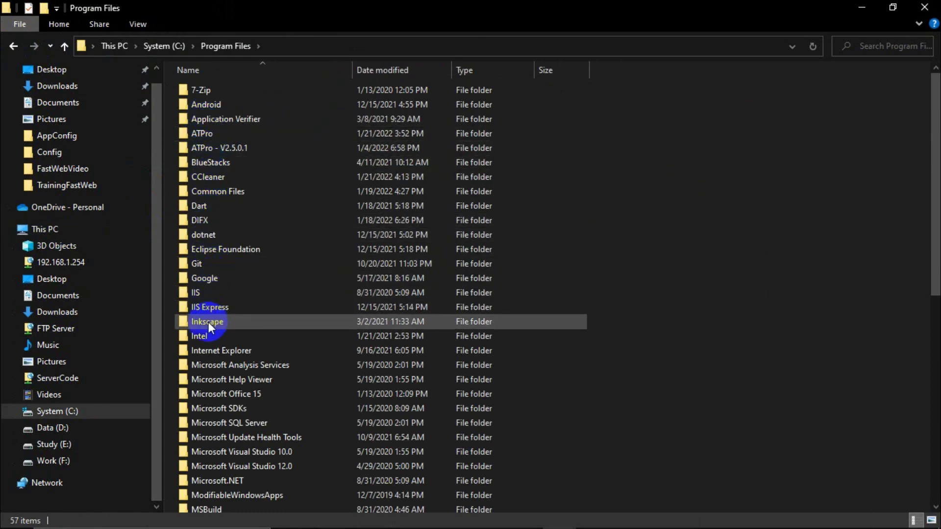
Navigate to C:\inetpub\wwwroot\Template\AppConfig.
left_click(13, 46)
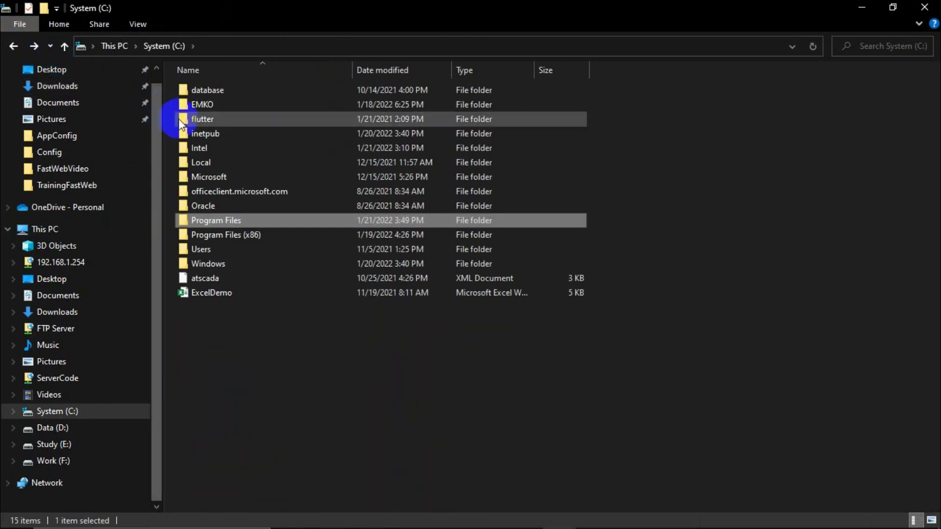
left_click(195, 132)
double_click(196, 130)
double_click(211, 158)
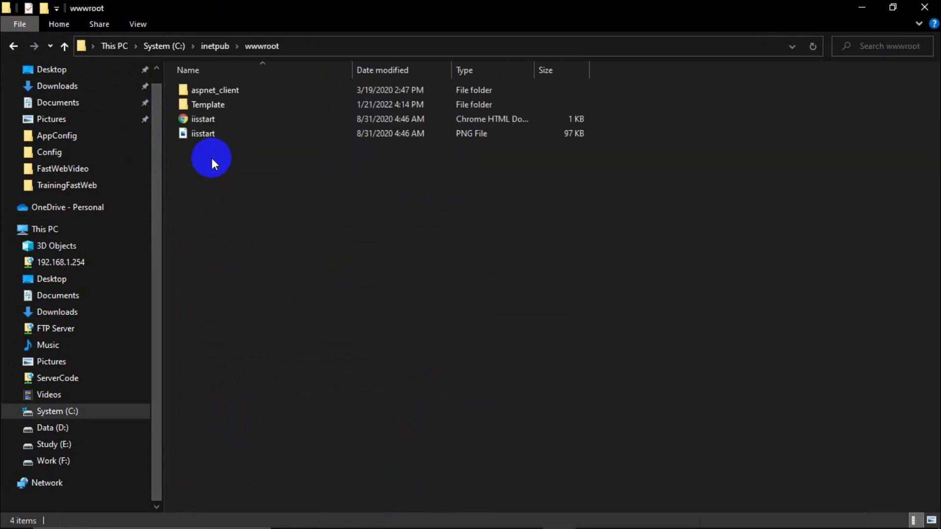
double_click(218, 106)
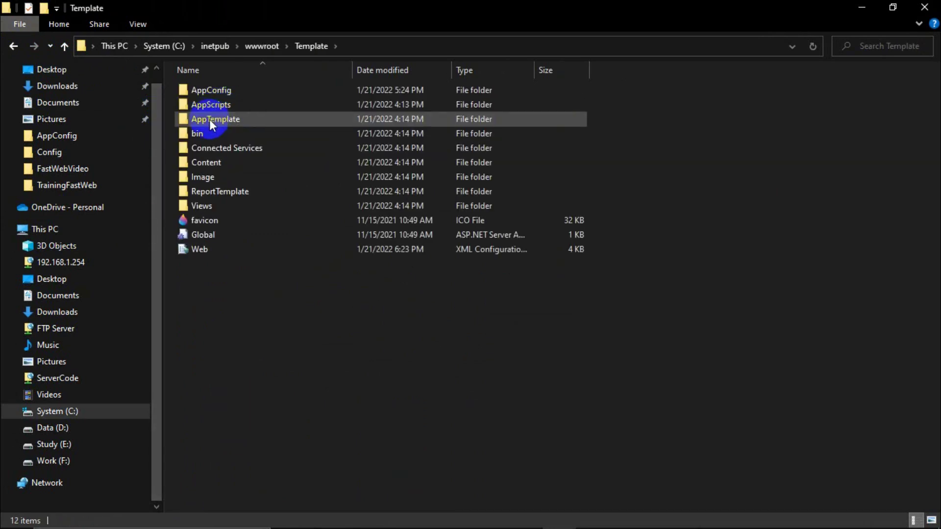
double_click(210, 119)
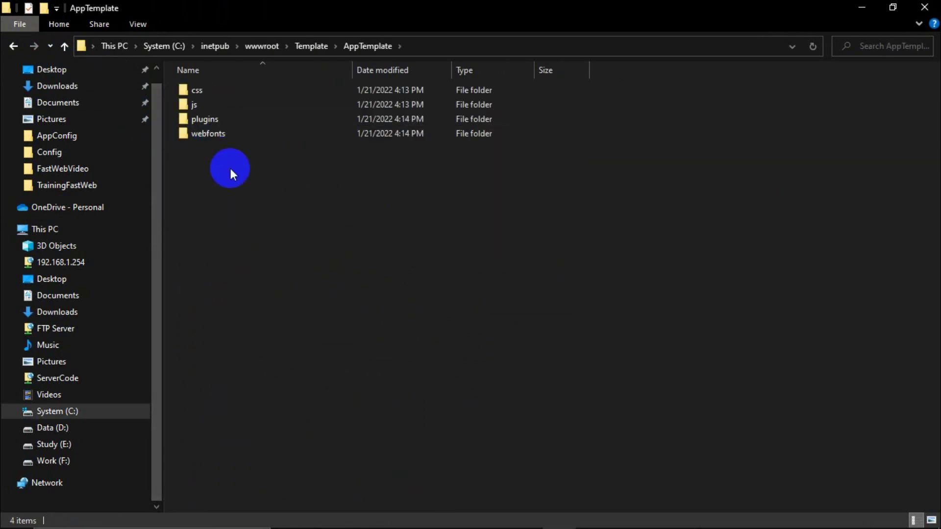
left_click(17, 48)
double_click(215, 90)
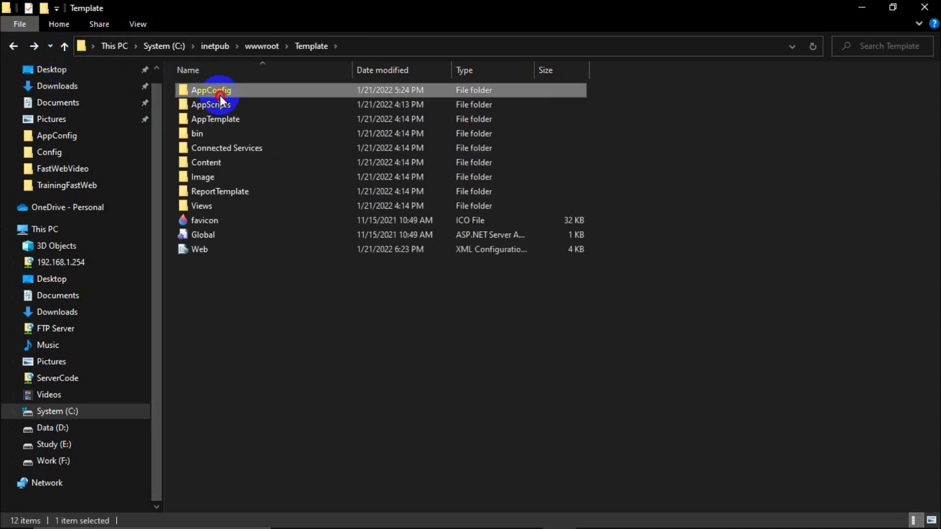
Paste ATSCADAWebConfig there, replacing the existing copy, then minimize File Explorer.
left_click(337, 224)
key("ctrl+v")
left_click(441, 180)
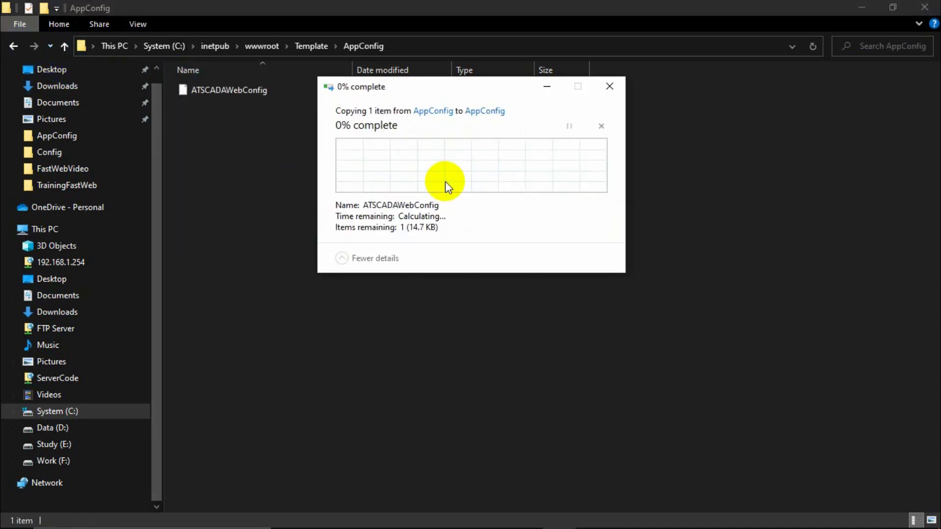
left_click(447, 181)
left_click(292, 214)
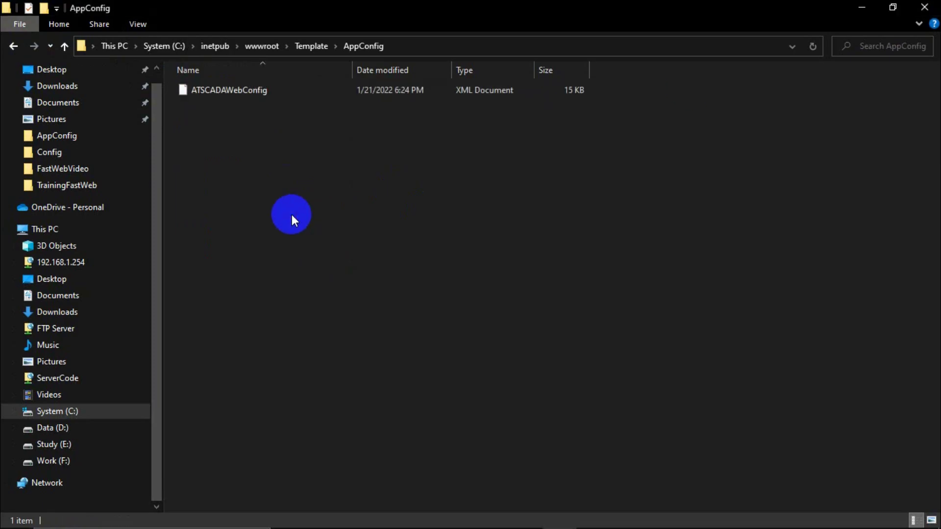
left_click(862, 8)
Log out of the Monitoring System, log back in as admin, and dismiss the save-password offer.
scroll(780, 204, "up", 2)
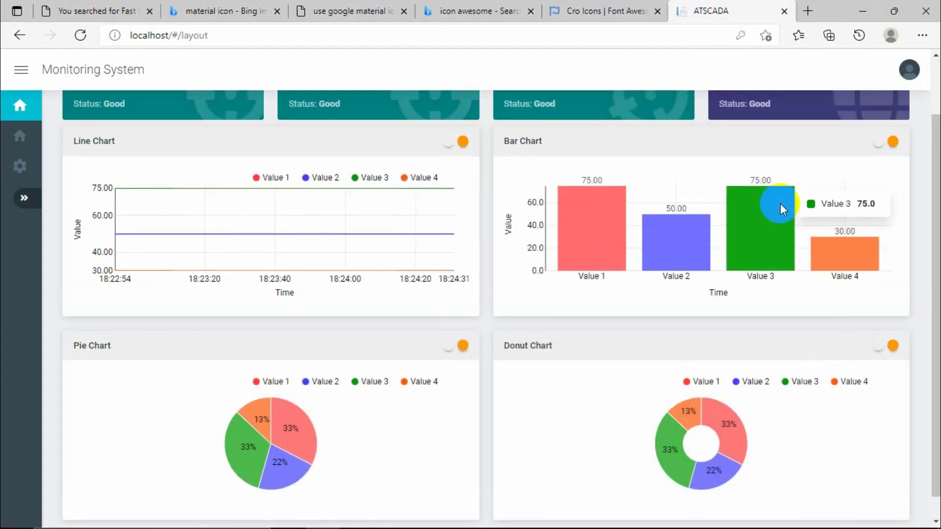
left_click(898, 80)
left_click(850, 103)
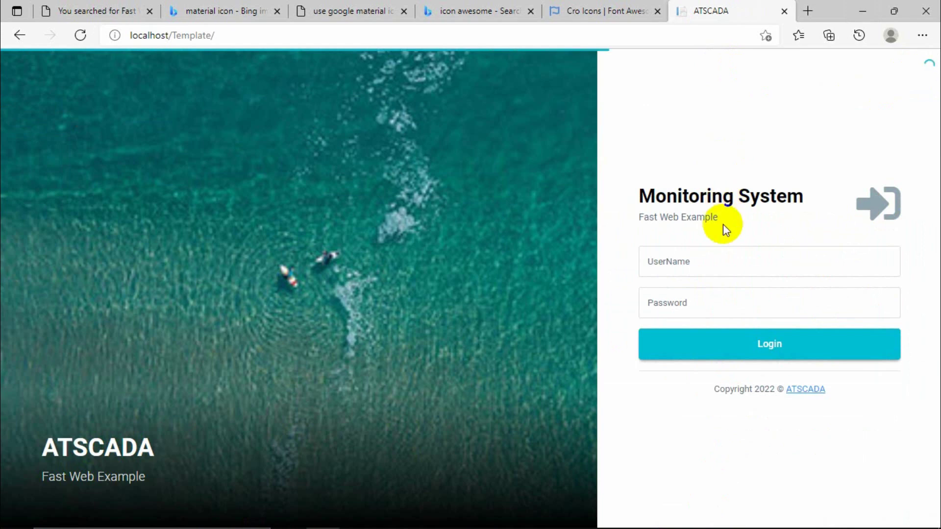
left_click(710, 263)
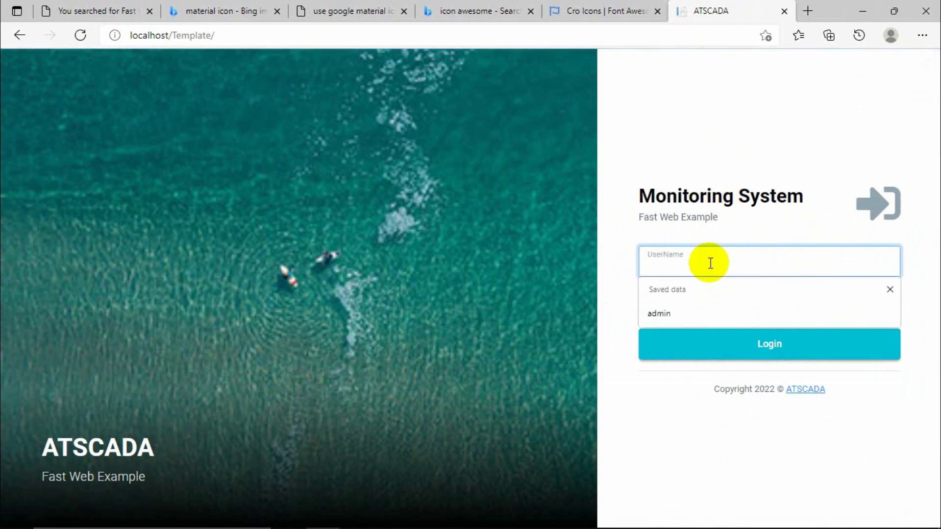
type("admin")
key("Tab")
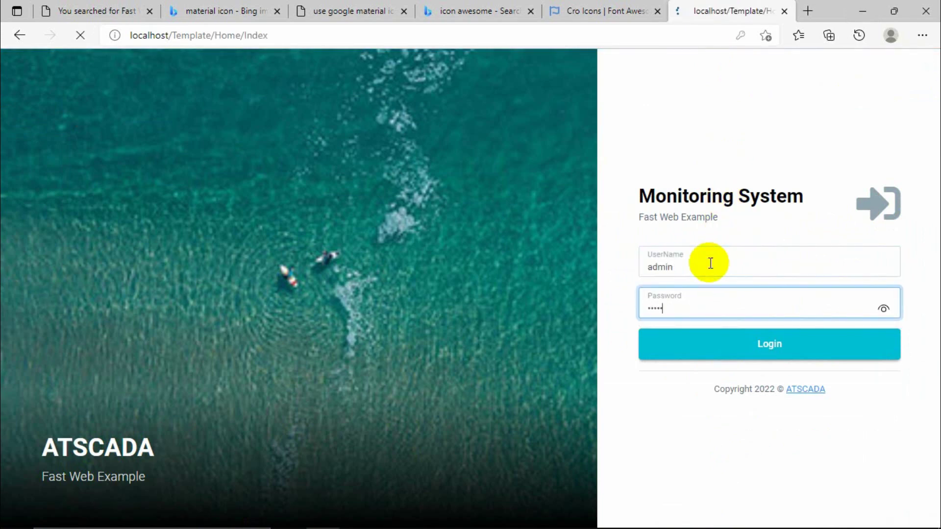
scroll(520, 340, "down", 6)
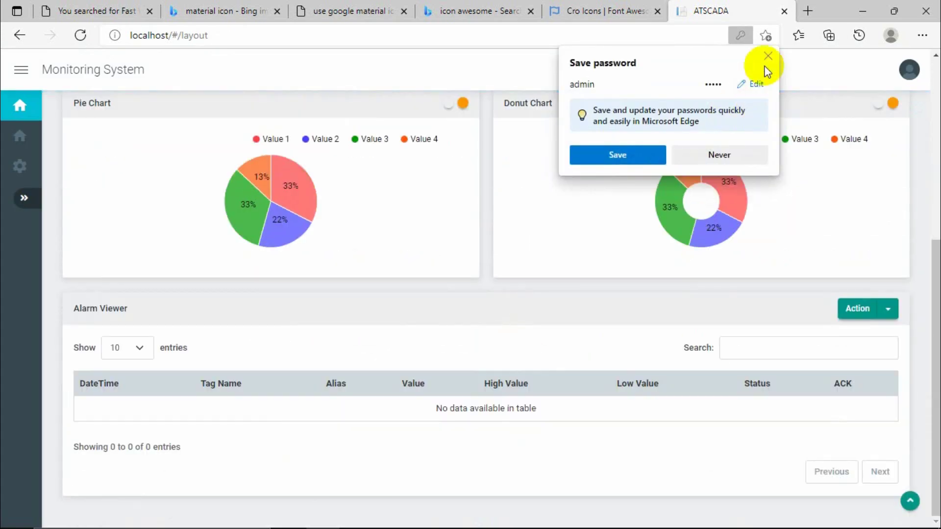
left_click(768, 56)
scroll(530, 342, "down", 3)
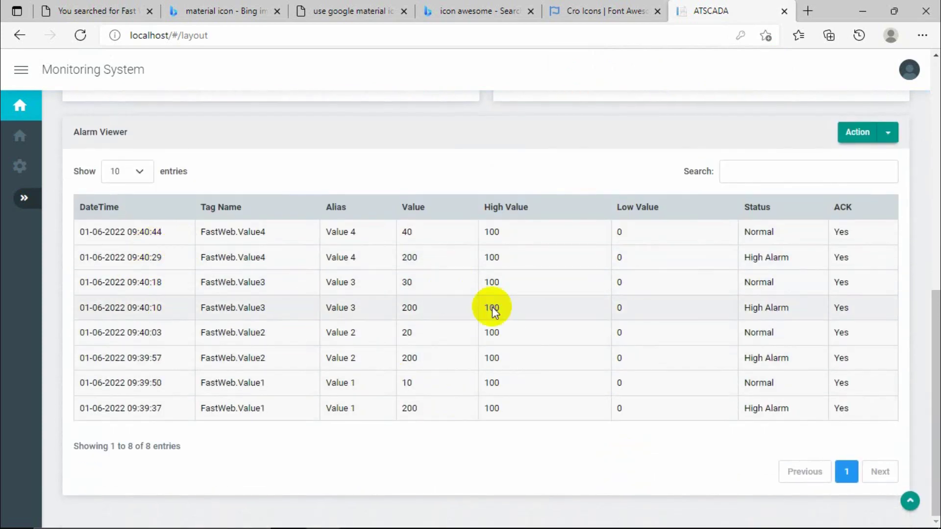
Compare the alarmlog rows' times, tags, aliases and values in Workbench with the dashboard's eight alarms.
left_click(390, 523)
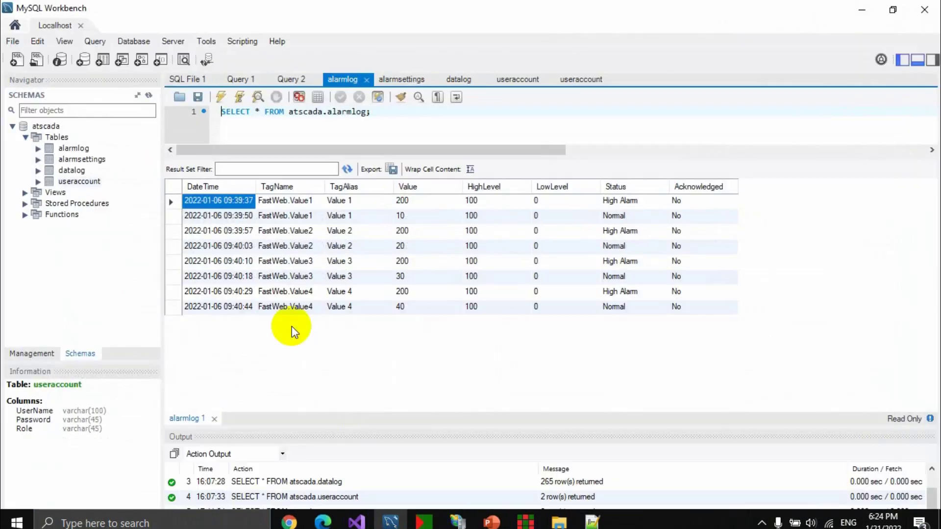
left_click(220, 260)
left_click(223, 230)
left_click(238, 306)
left_click(248, 250)
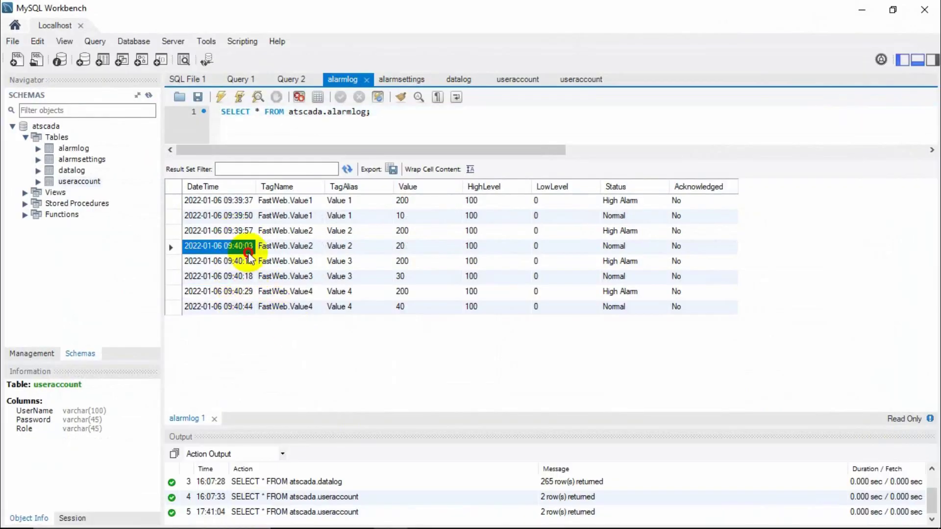
left_click(245, 231)
left_click(273, 216)
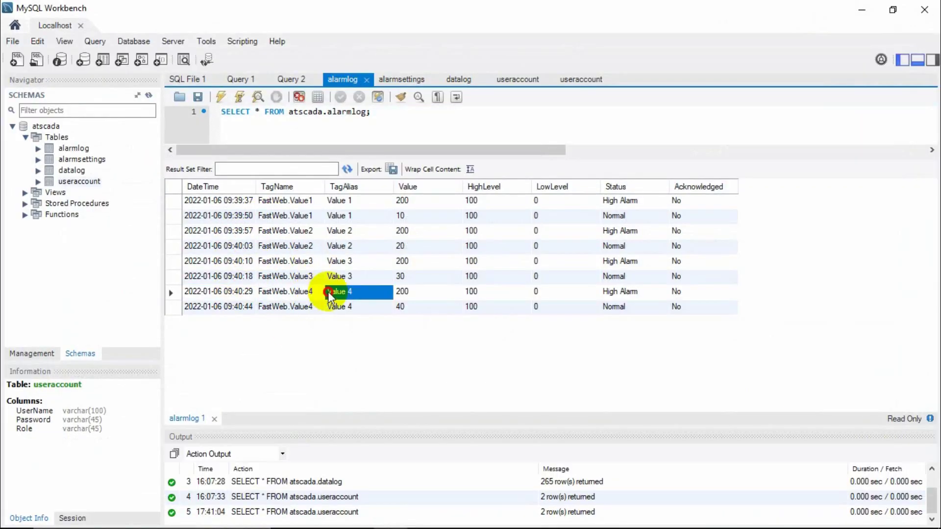
left_click(343, 260)
left_click(358, 230)
left_click(407, 201)
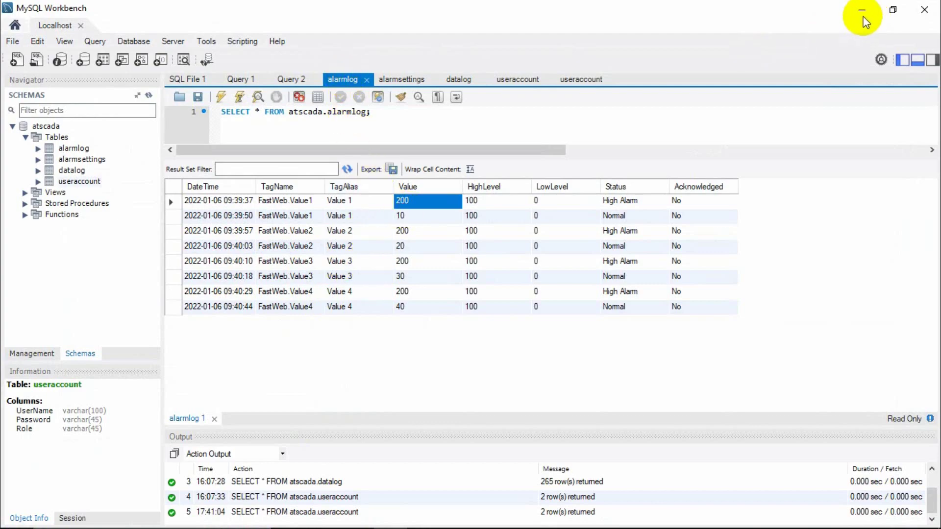
left_click(862, 12)
scroll(578, 186, "up", 10)
Scroll through the Monitoring System dashboard and expand then collapse its side navigation.
scroll(578, 187, "down", 5)
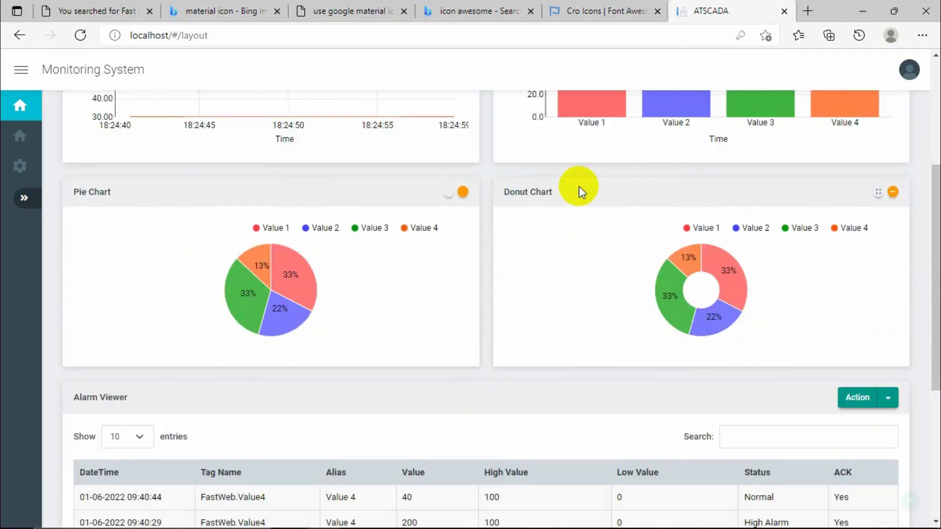
scroll(578, 187, "down", 5)
scroll(579, 187, "up", 10)
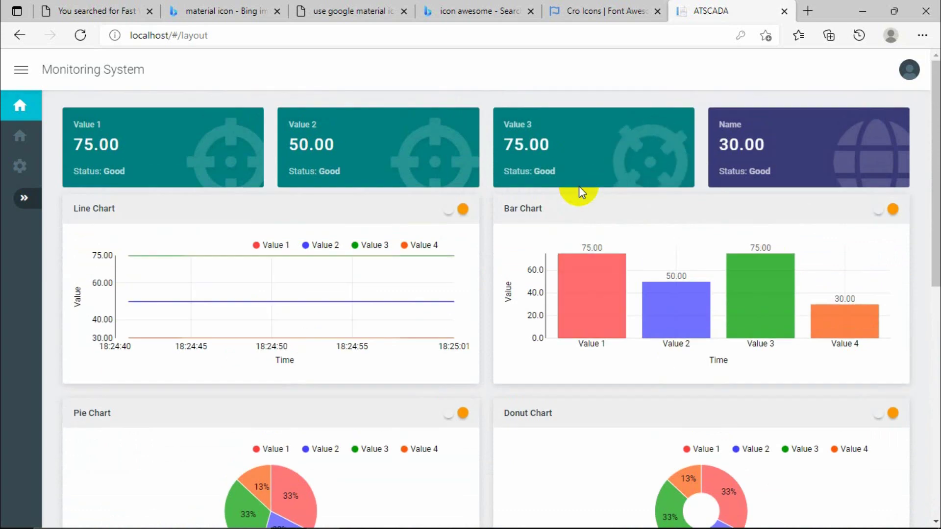
scroll(579, 188, "down", 5)
scroll(579, 187, "up", 10)
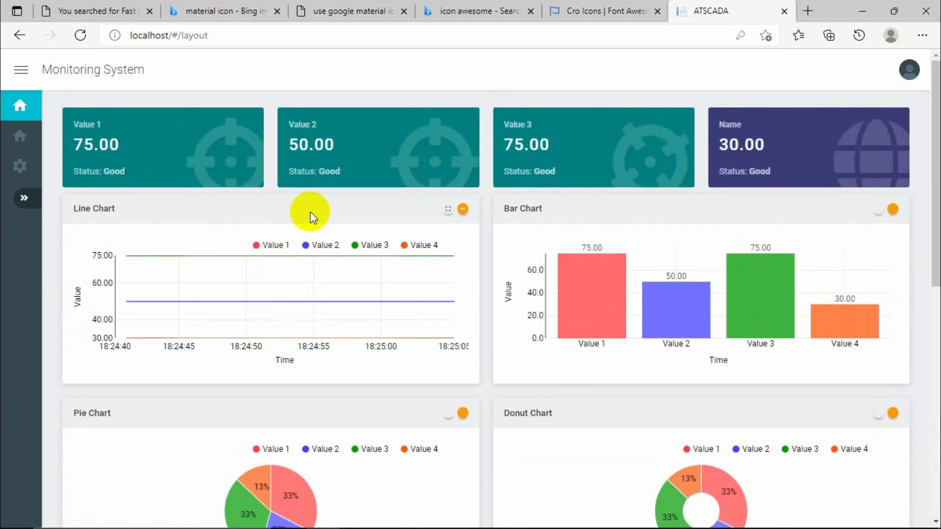
scroll(369, 231, "down", 5)
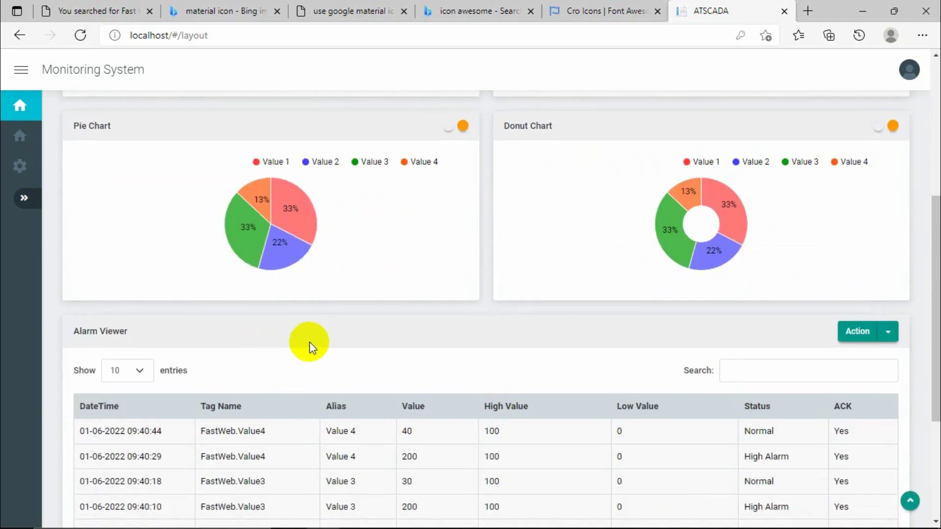
scroll(309, 346, "up", 5)
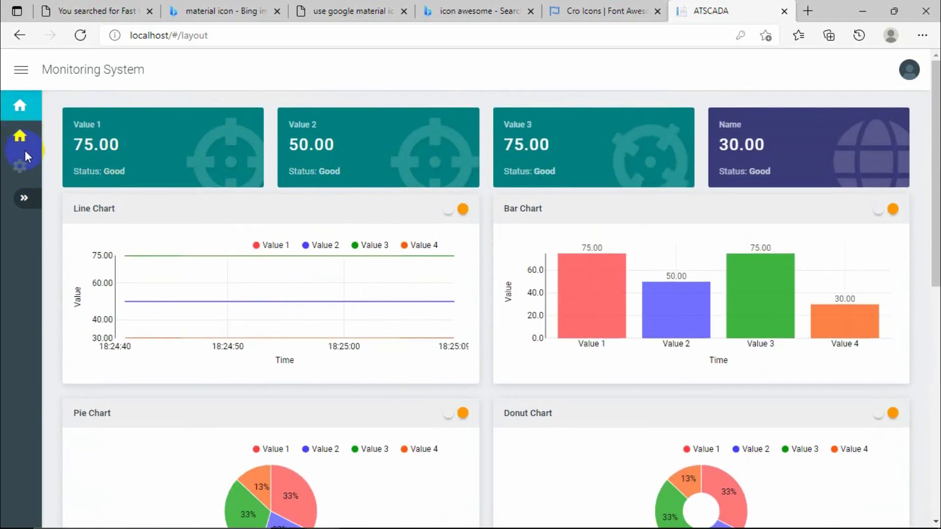
left_click(23, 193)
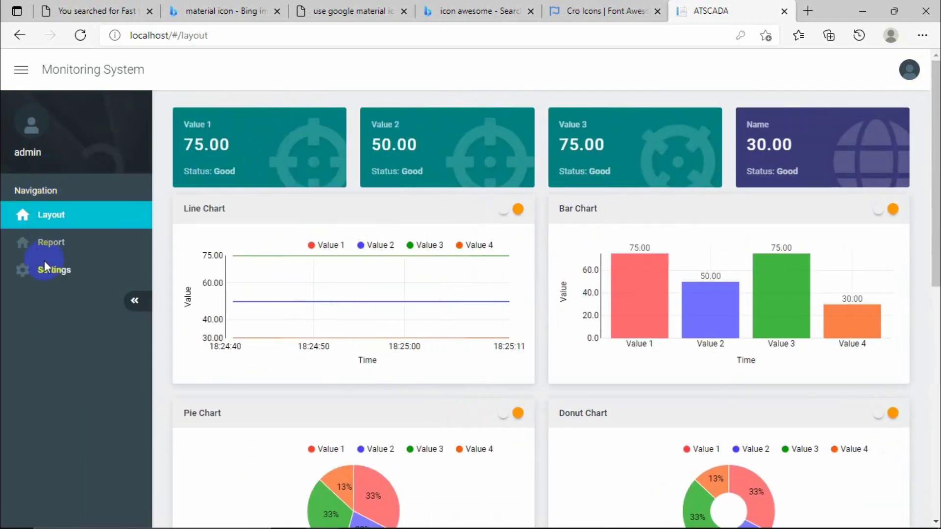
left_click(135, 301)
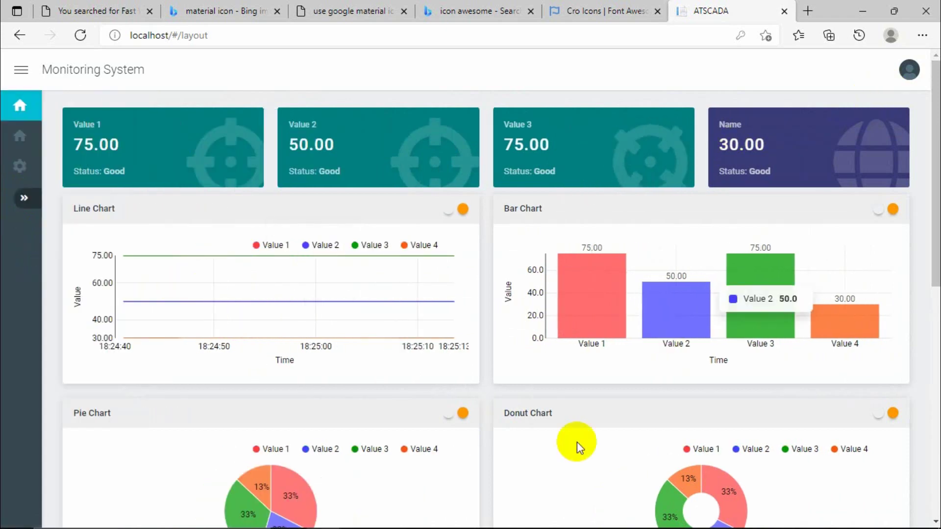
Check the Web.config connection string in Notepad++, then bring Fast Web Designer back.
mouse_move(591, 519)
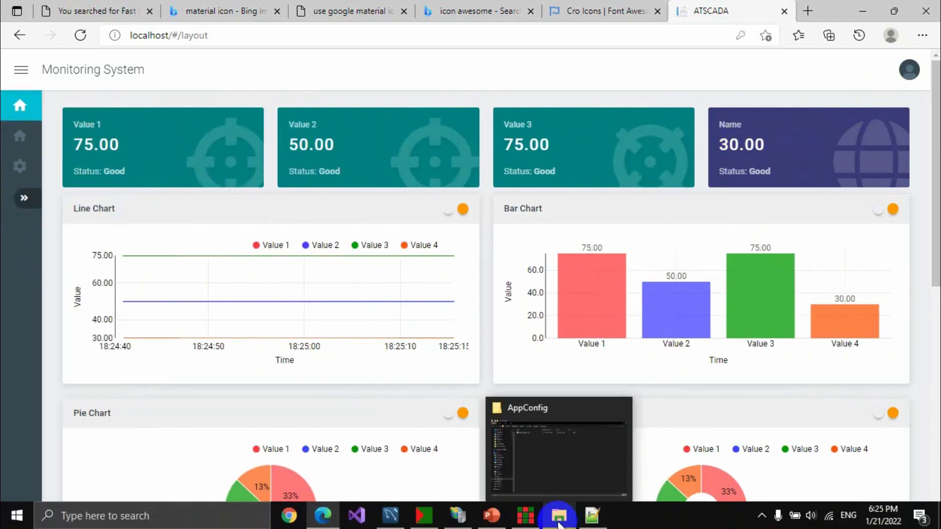
mouse_move(558, 523)
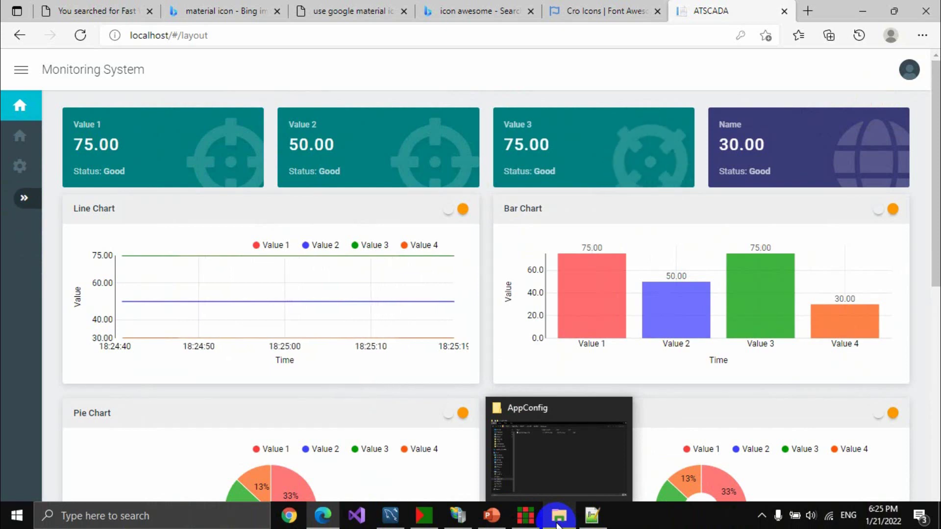
left_click(592, 432)
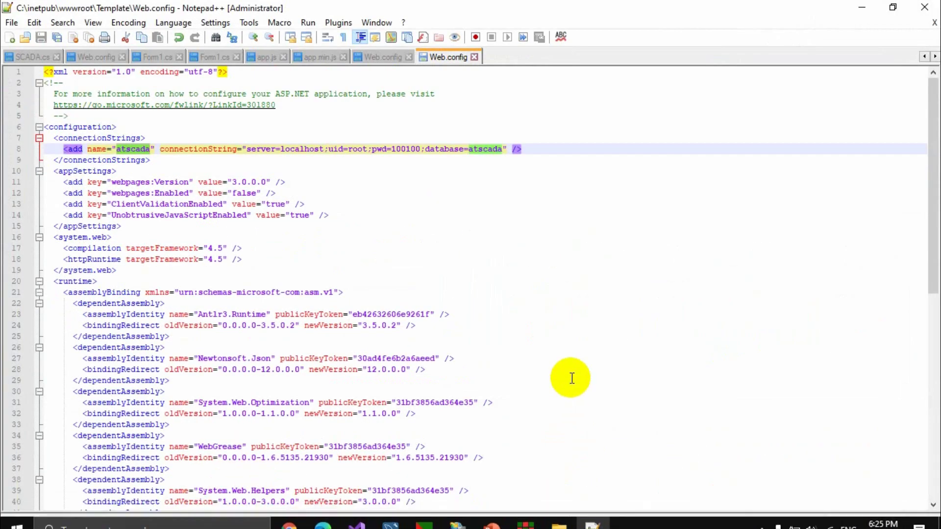
left_click(862, 7)
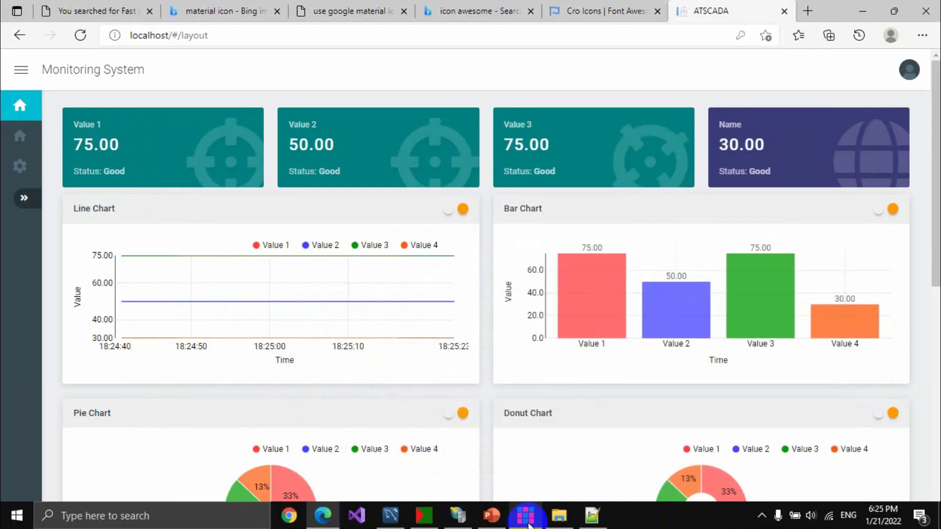
mouse_move(518, 518)
left_click(520, 448)
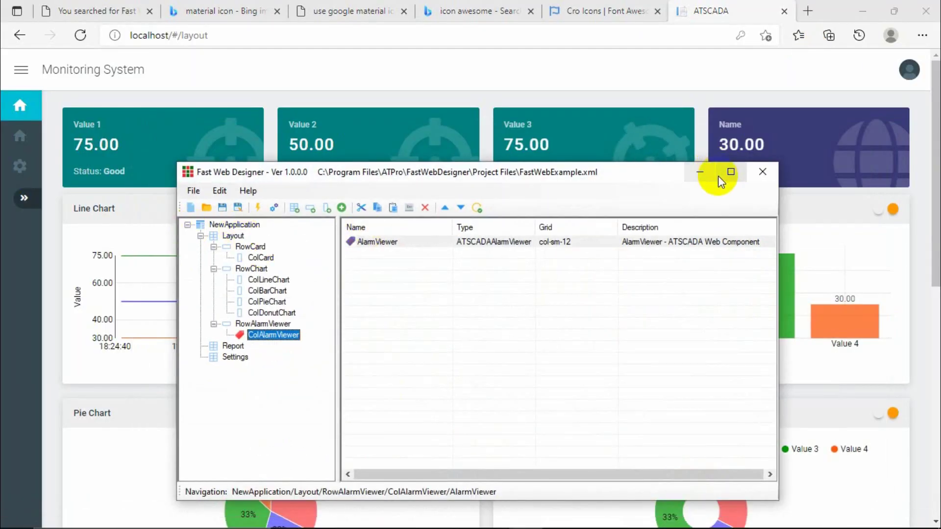
Add rows RowData and RowAlarm to the Report section.
left_click_drag(645, 172, 645, 119)
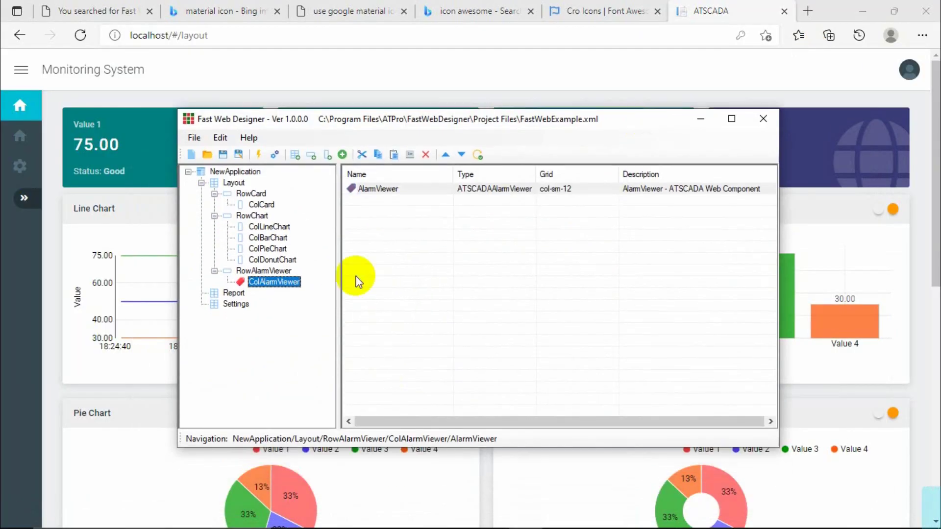
left_click(233, 294)
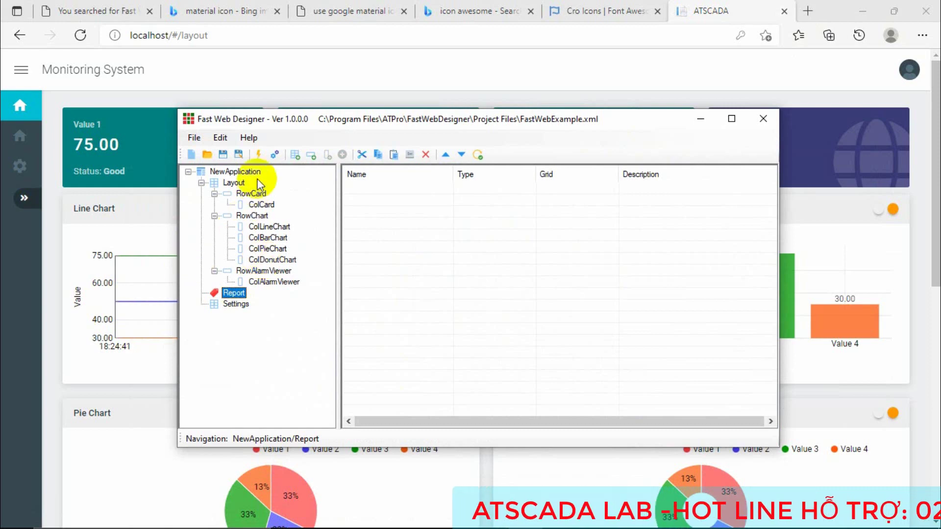
left_click(303, 158)
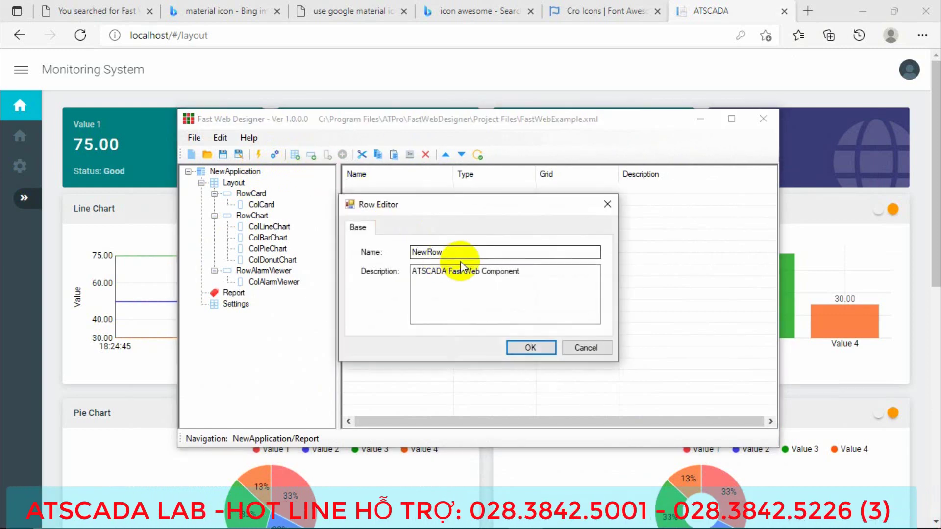
key("ctrl+a")
type("Row")
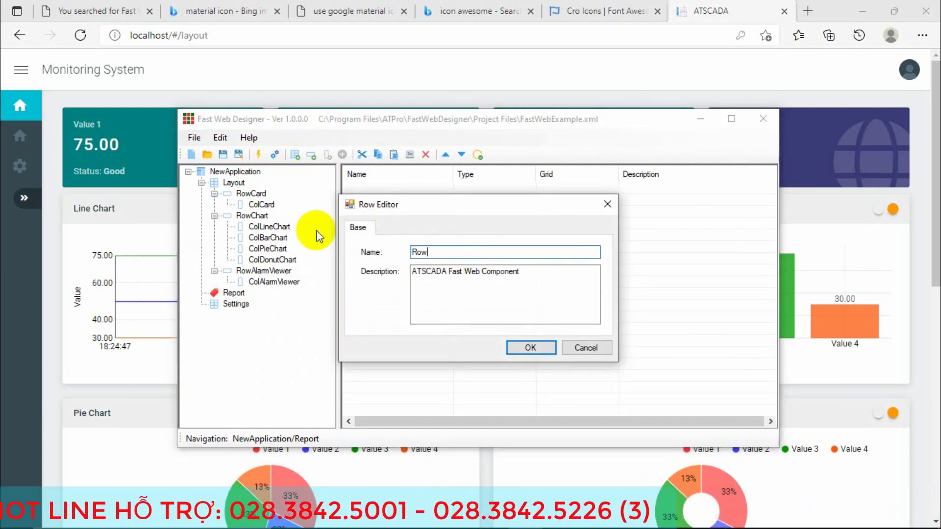
type("Data")
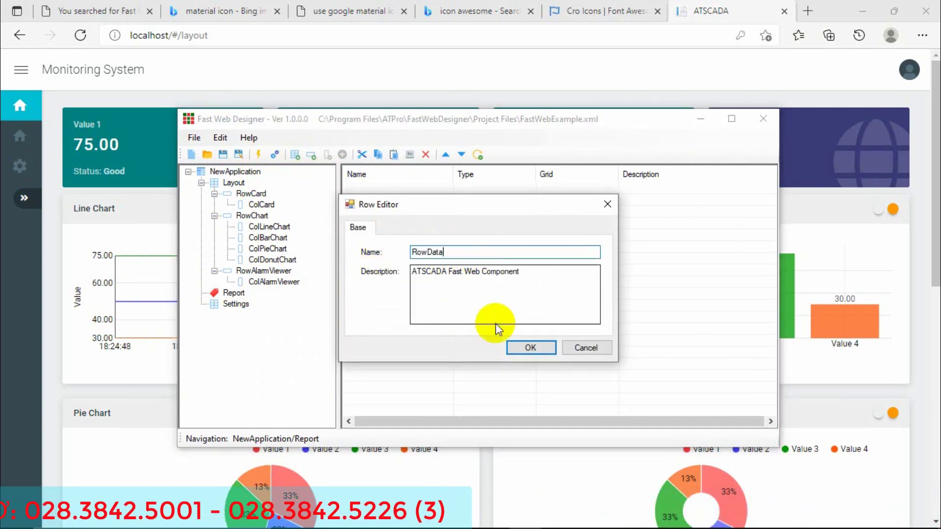
left_click(529, 346)
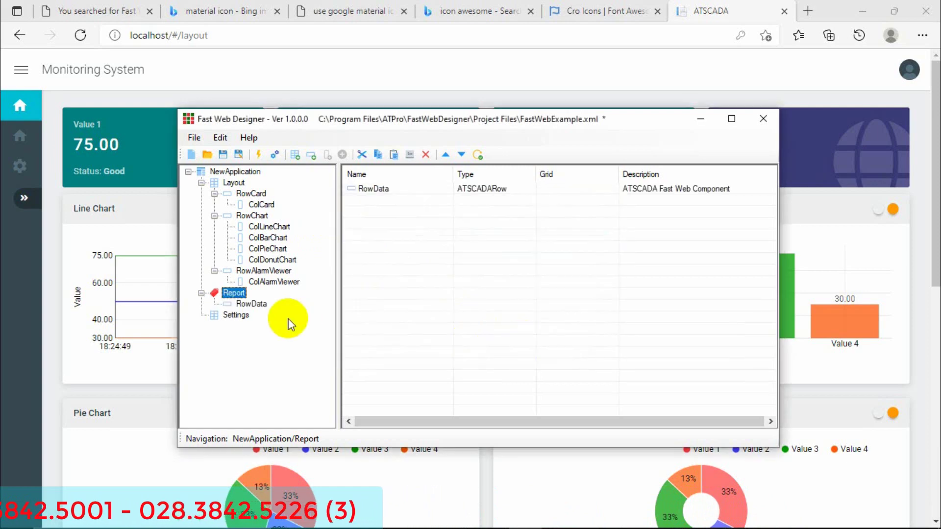
left_click(312, 155)
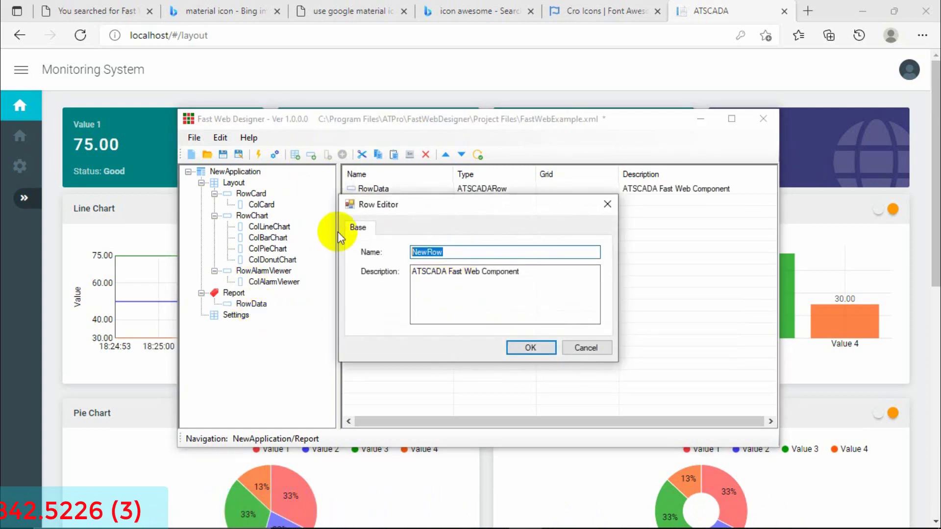
type("R")
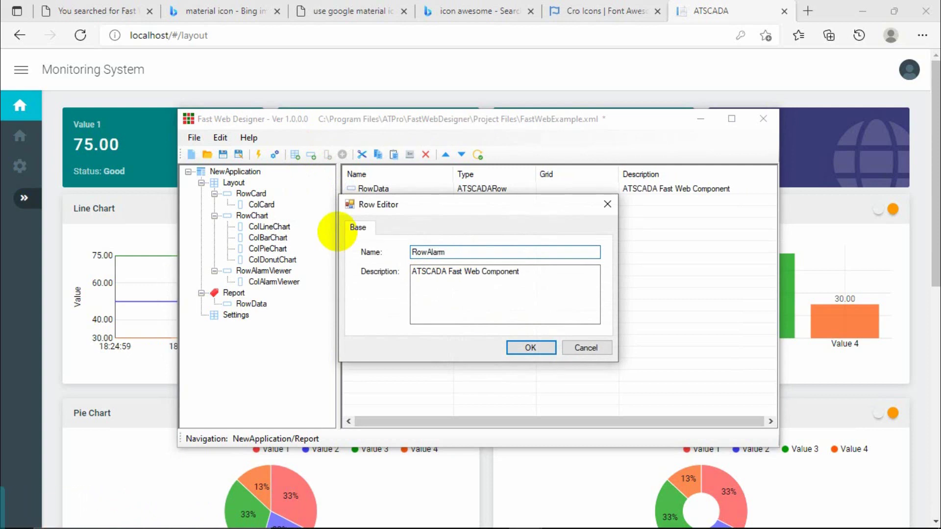
left_click(531, 348)
Add column ColData to RowData.
left_click(252, 304)
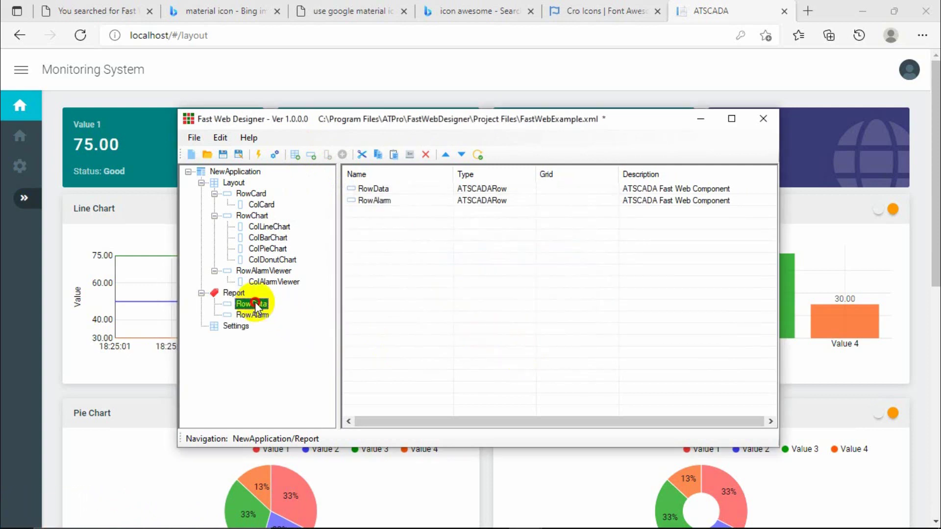
left_click(325, 155)
left_click(487, 253)
left_click_drag(487, 254, 391, 252)
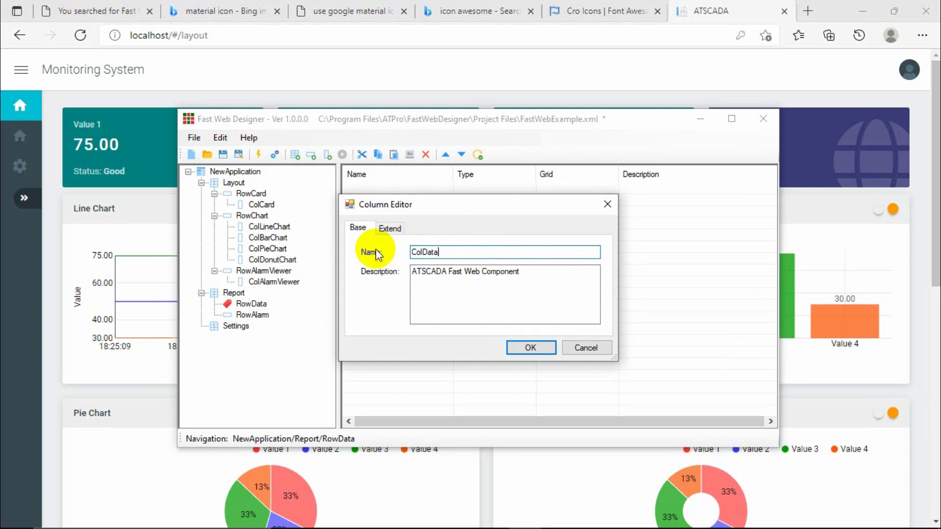
left_click(390, 231)
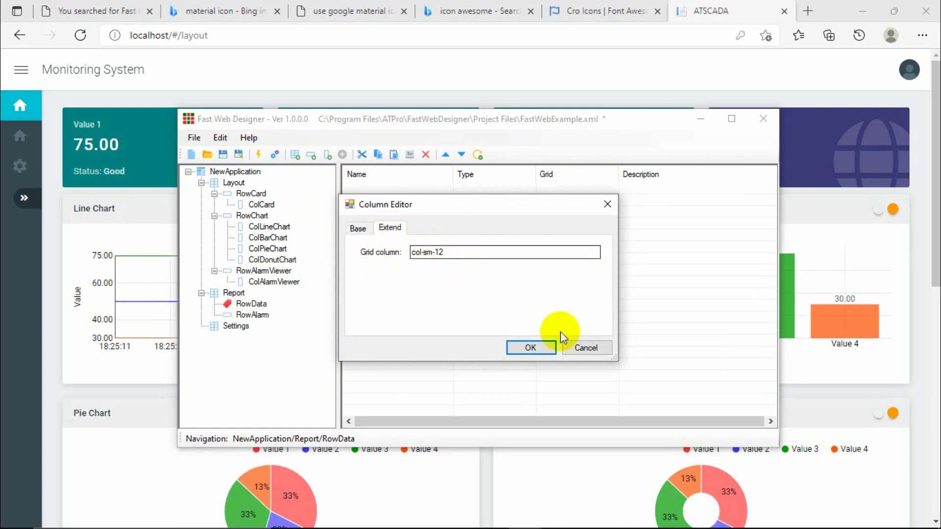
left_click(537, 346)
Add column ColAlarm to RowAlarm, then select ColData.
left_click(259, 327)
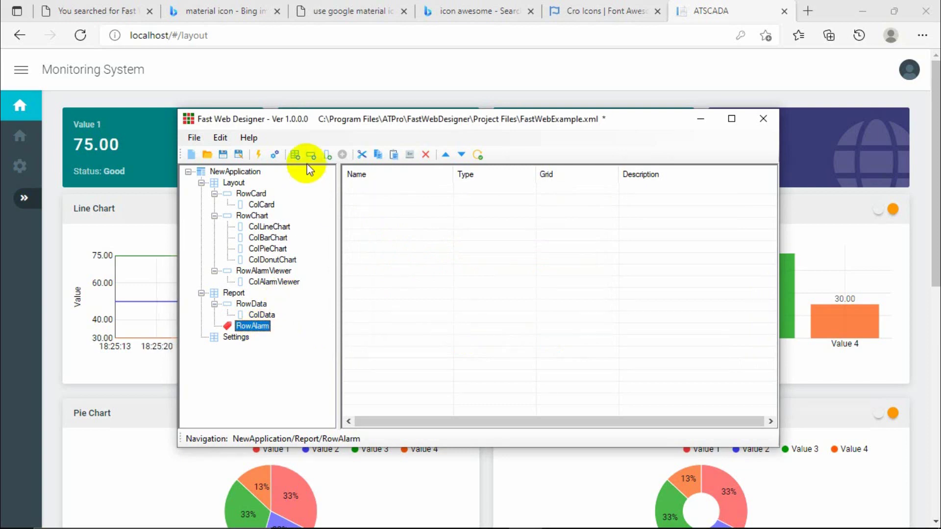
left_click(328, 156)
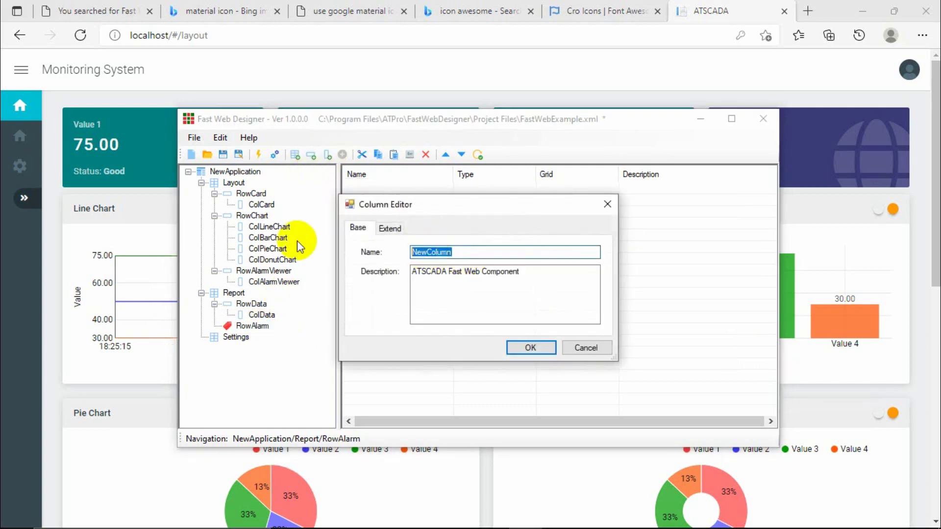
type("ColAlarm")
left_click(386, 228)
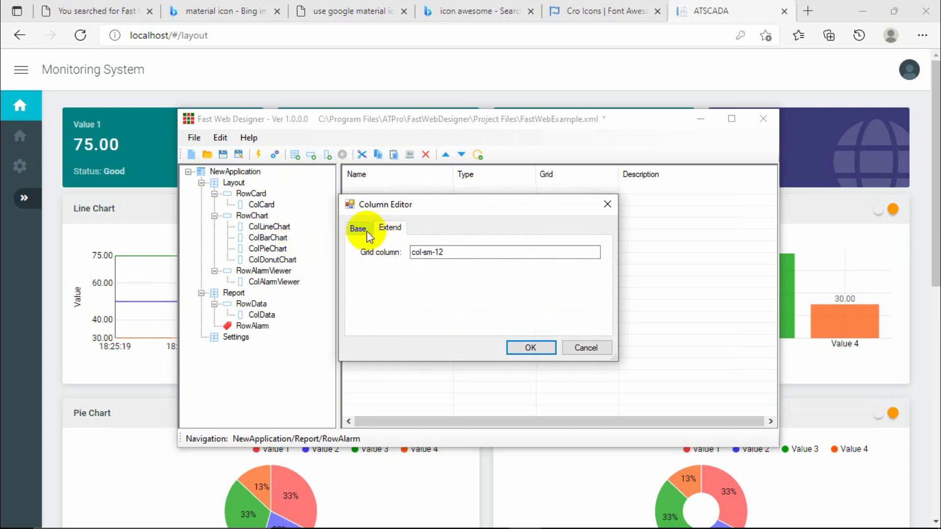
left_click(368, 234)
left_click(530, 348)
left_click(263, 337)
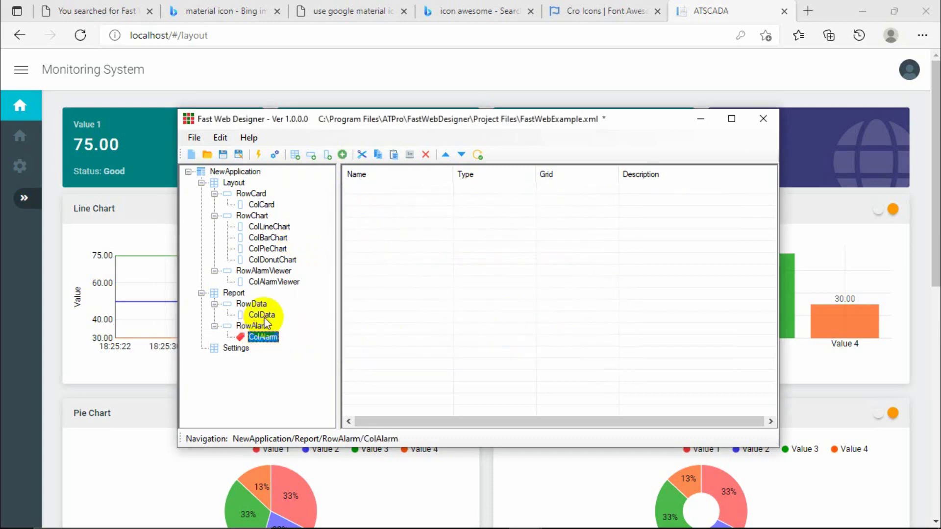
left_click(263, 316)
left_click(328, 154)
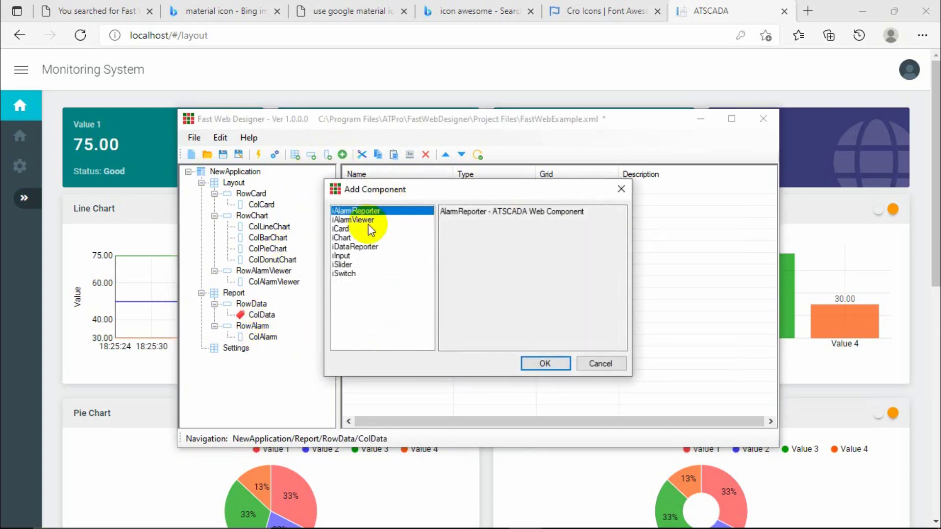
Add an iDataReporter to ColData and review its atscada connection setting.
left_click(350, 248)
double_click(355, 248)
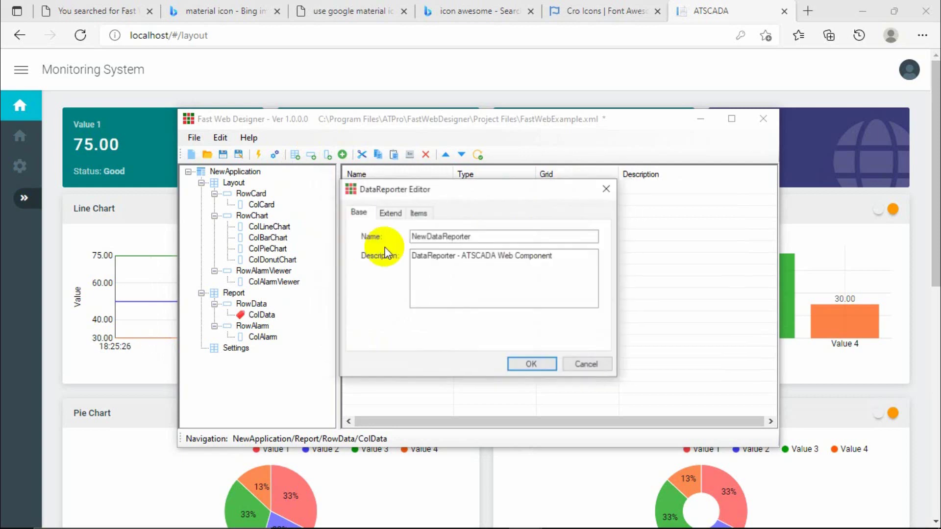
left_click_drag(425, 237, 371, 241)
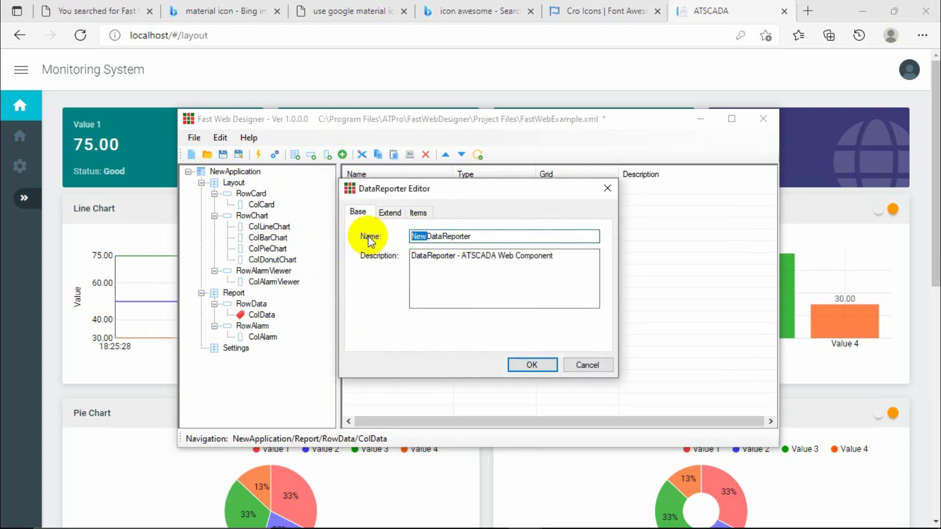
left_click(390, 212)
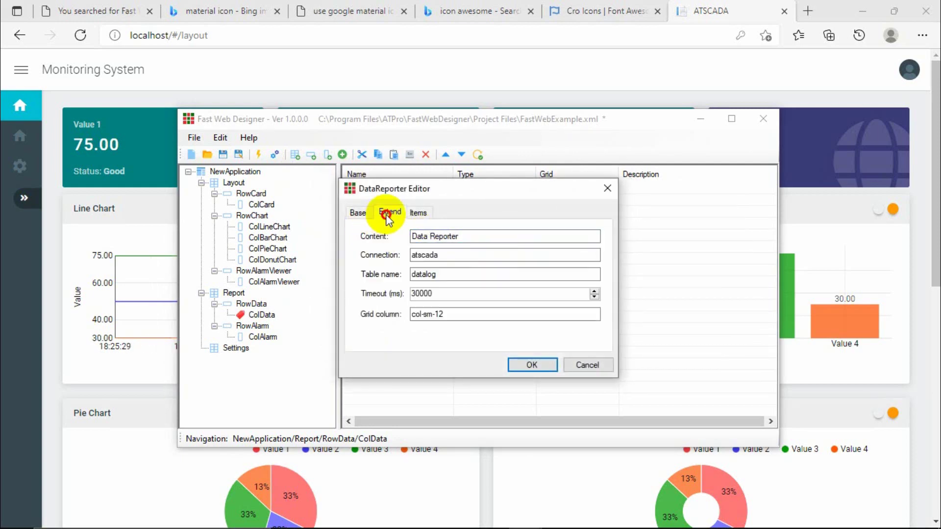
left_click(416, 256)
left_click_drag(459, 256, 405, 255)
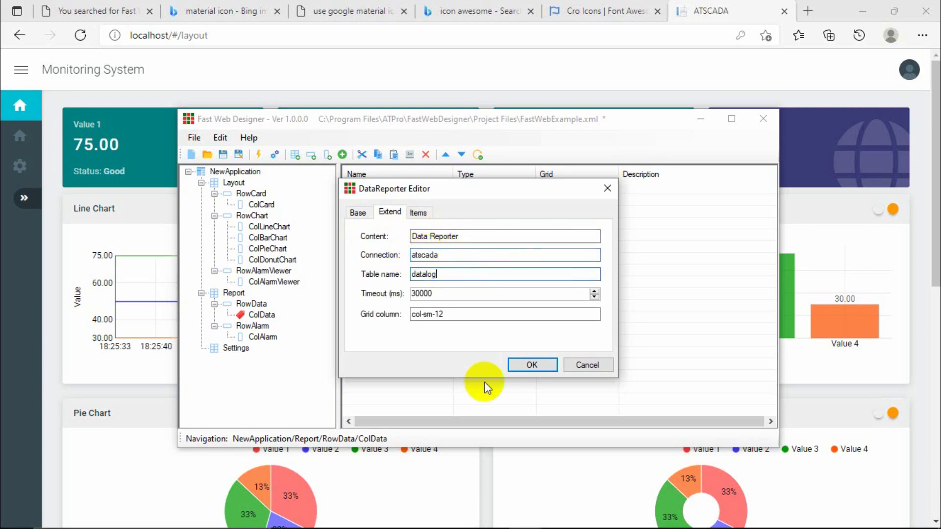
Check the datalog table's Status and Value columns in Workbench, then select the 30000 timeout.
left_click(391, 515)
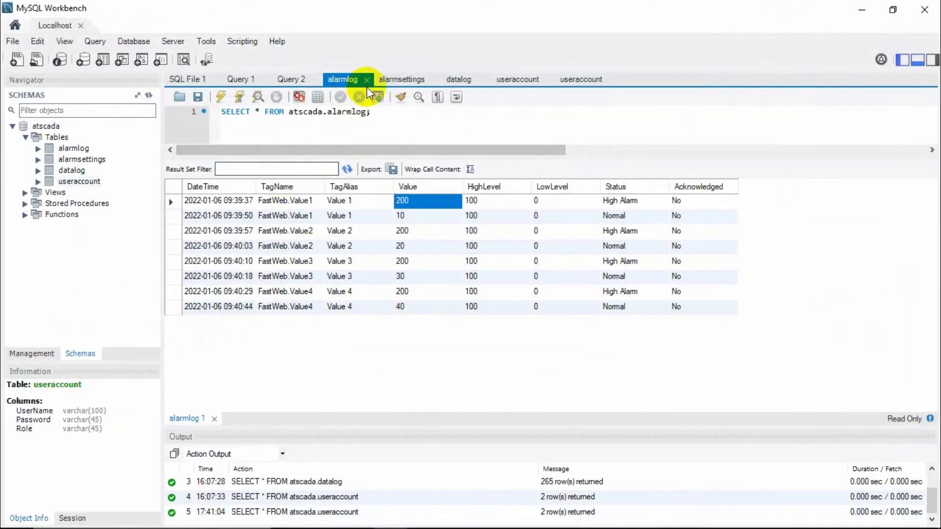
left_click(458, 80)
left_click(461, 214)
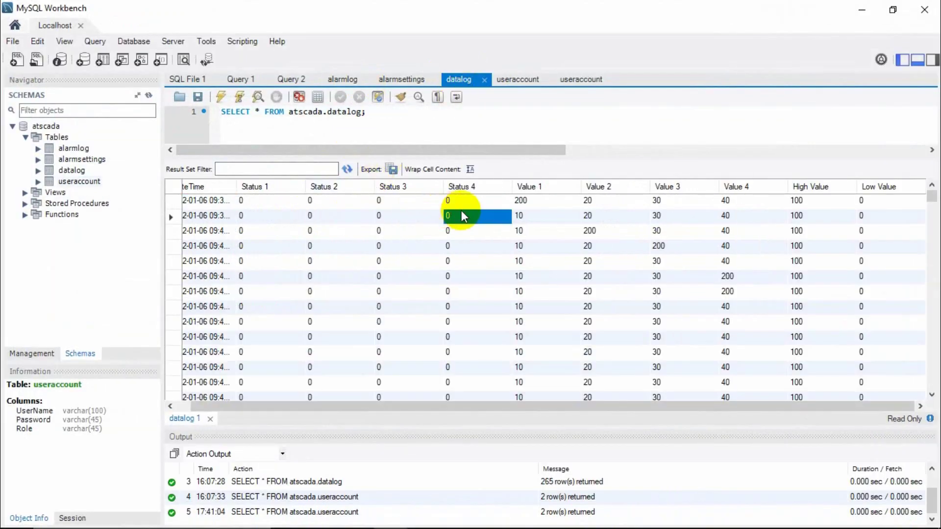
left_click(520, 201)
left_click(655, 218)
left_click(858, 14)
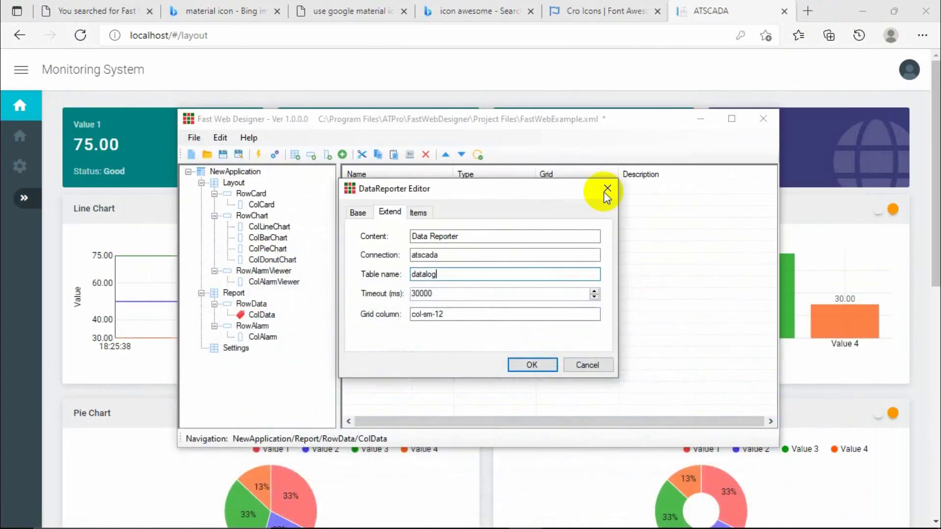
left_click_drag(475, 291, 417, 292)
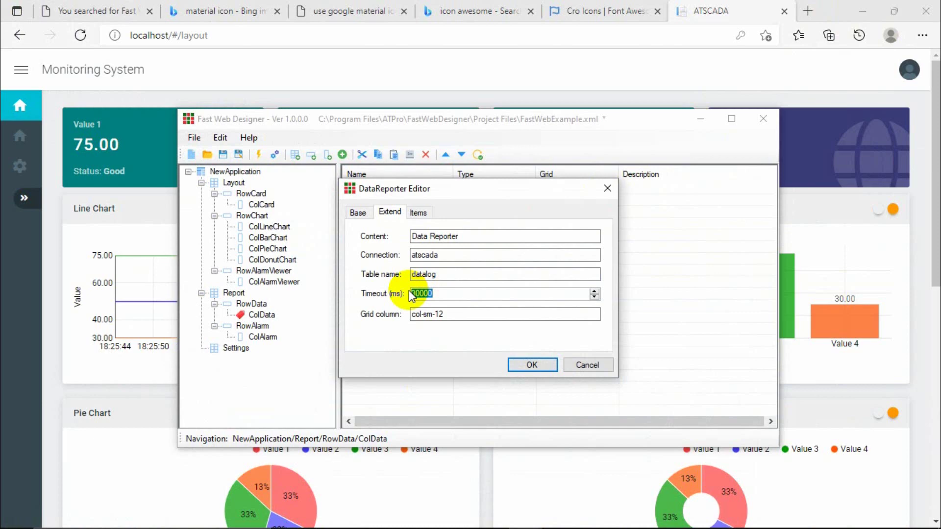
Open the item editor for reported item Value1 (colour #008080) and go to its Alias field.
left_click(418, 213)
left_click(571, 232)
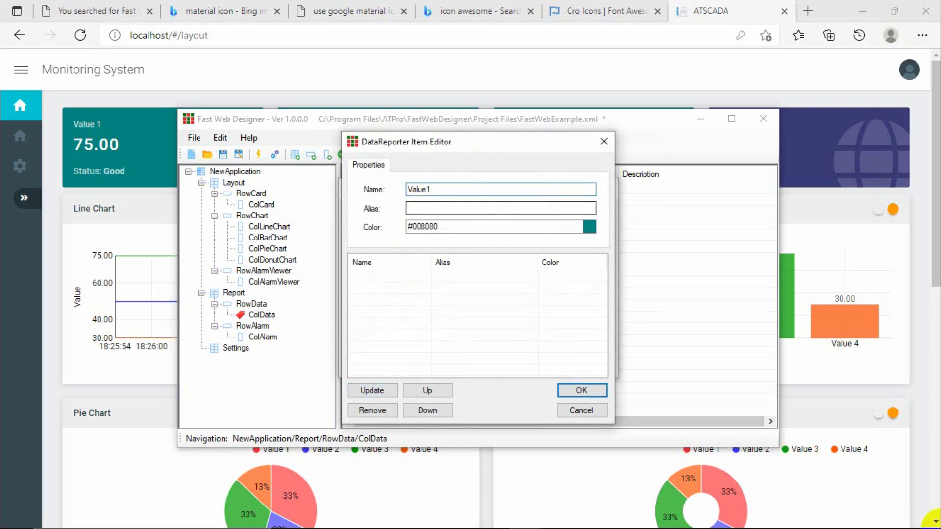
left_click(452, 212)
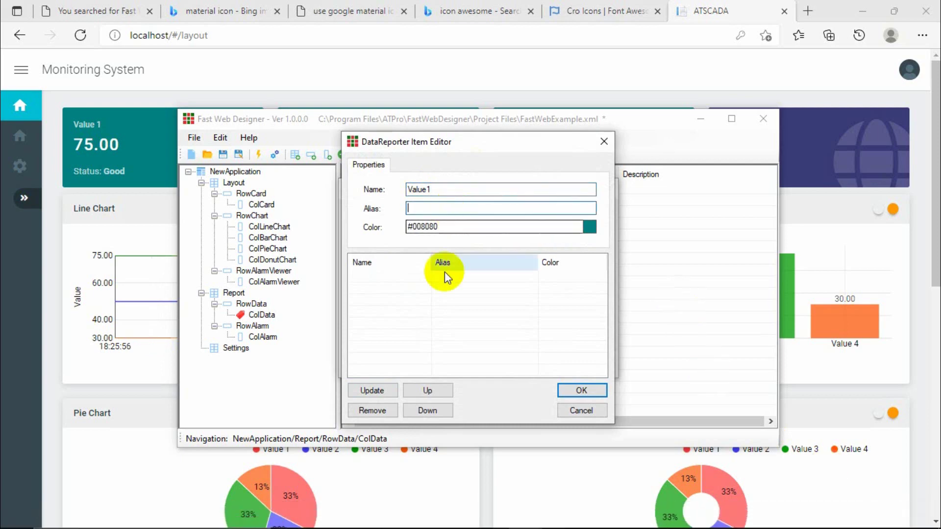
mouse_move(420, 523)
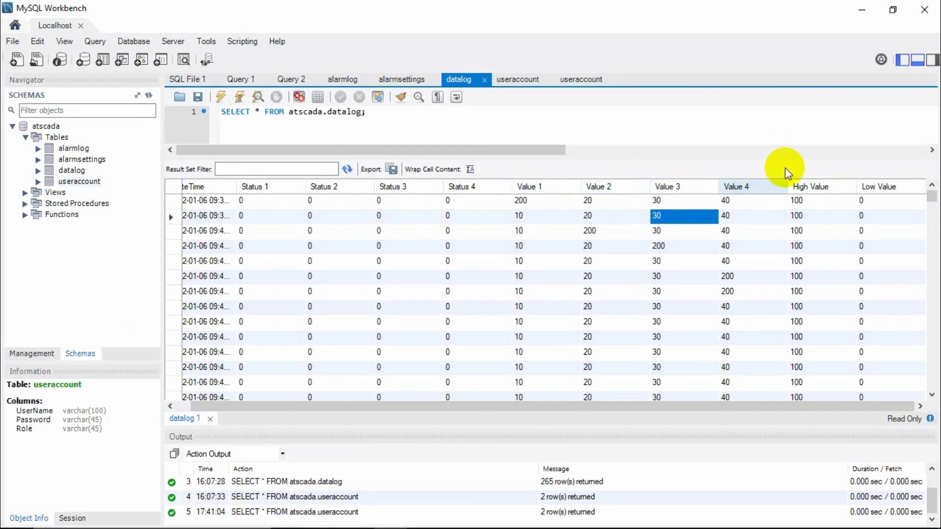
Check datalog's Value 1–4 columns in Workbench, then enter alias 'Value 1' for the item.
left_click(862, 10)
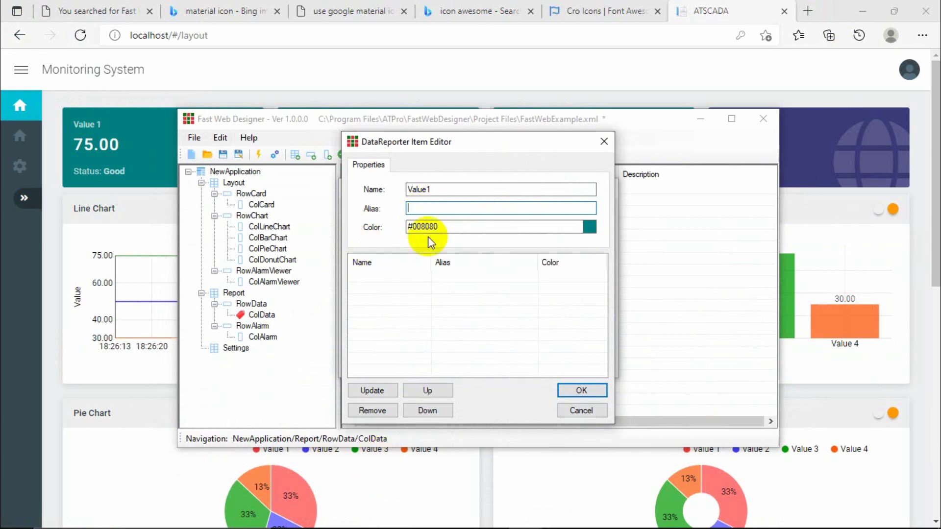
left_click(432, 472)
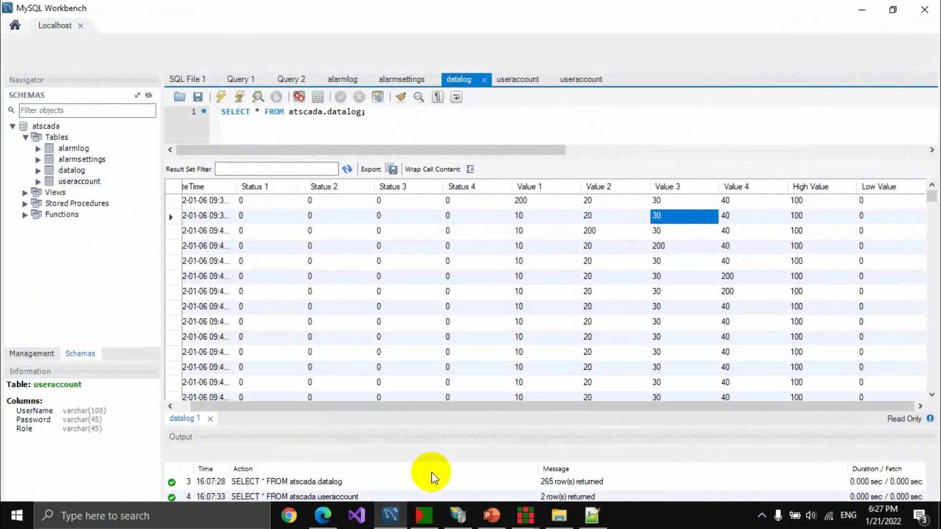
left_click(530, 202)
left_click(600, 202)
left_click(670, 199)
key("Right")
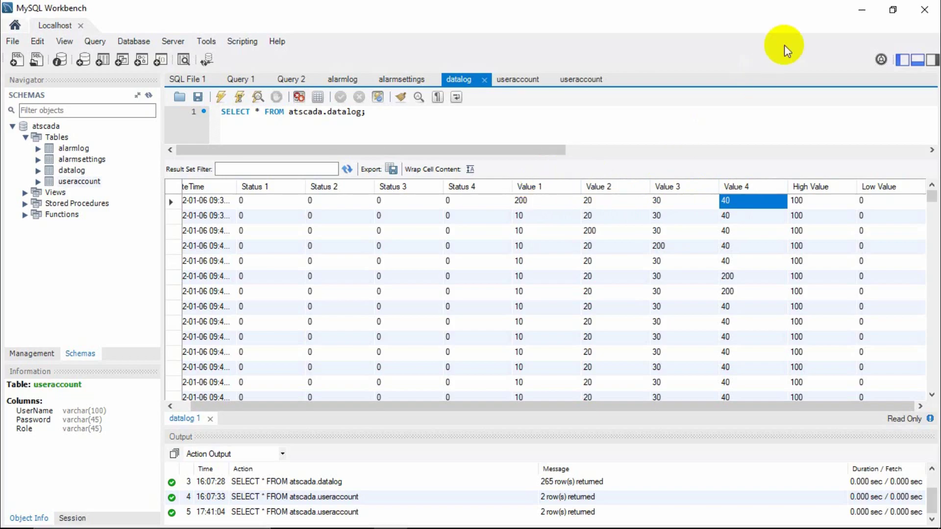
left_click(865, 9)
left_click(477, 208)
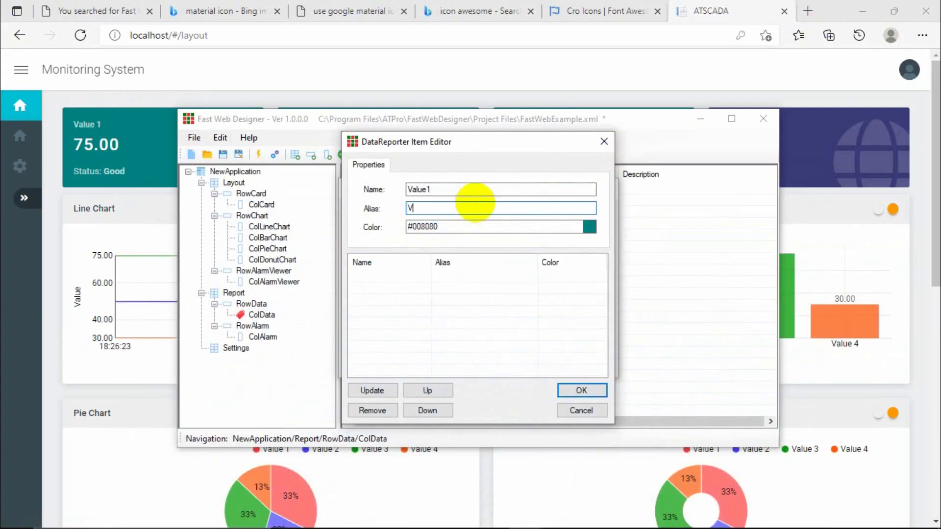
Colour Value1 light red #FF6F6F with the custom colour spectrum.
left_click(590, 227)
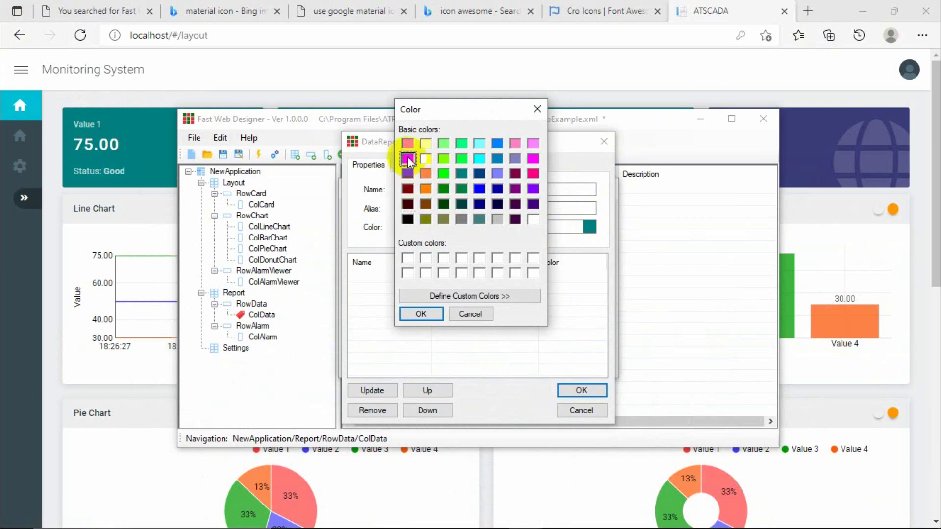
left_click(430, 296)
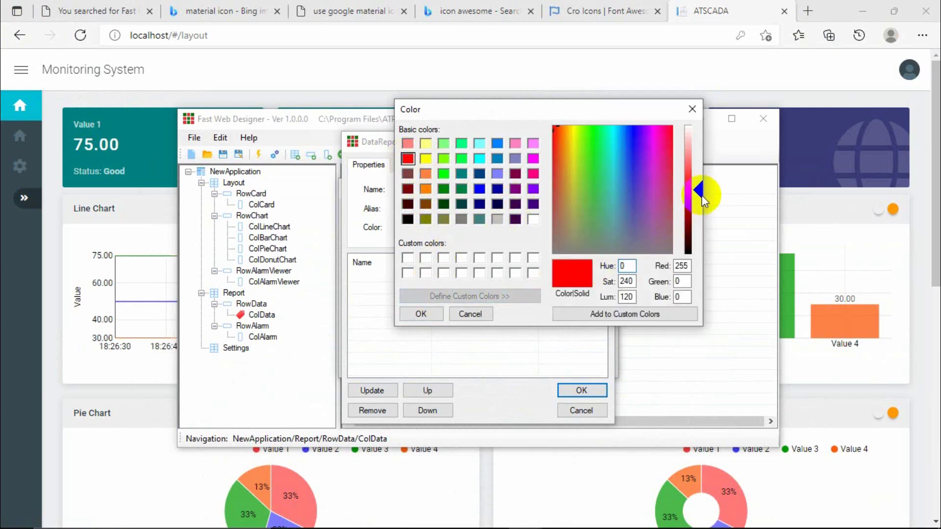
left_click_drag(702, 200, 700, 158)
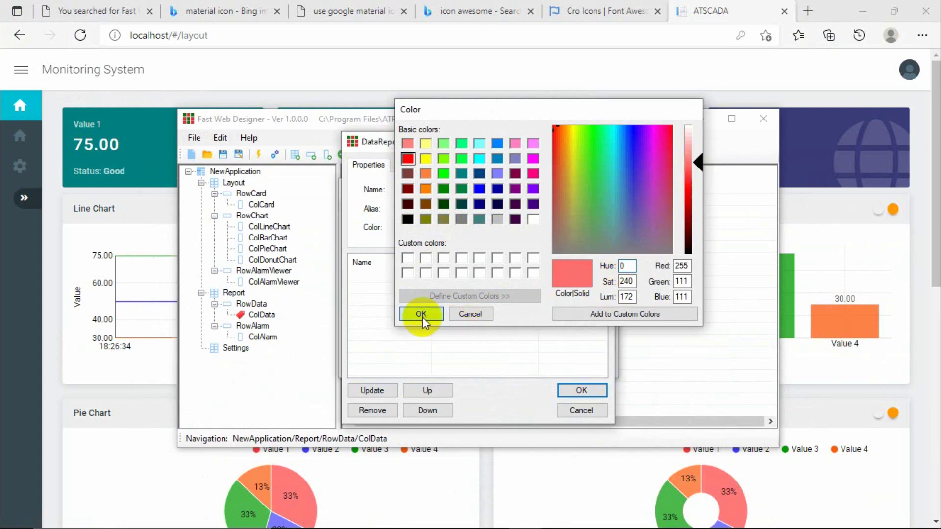
left_click(421, 315)
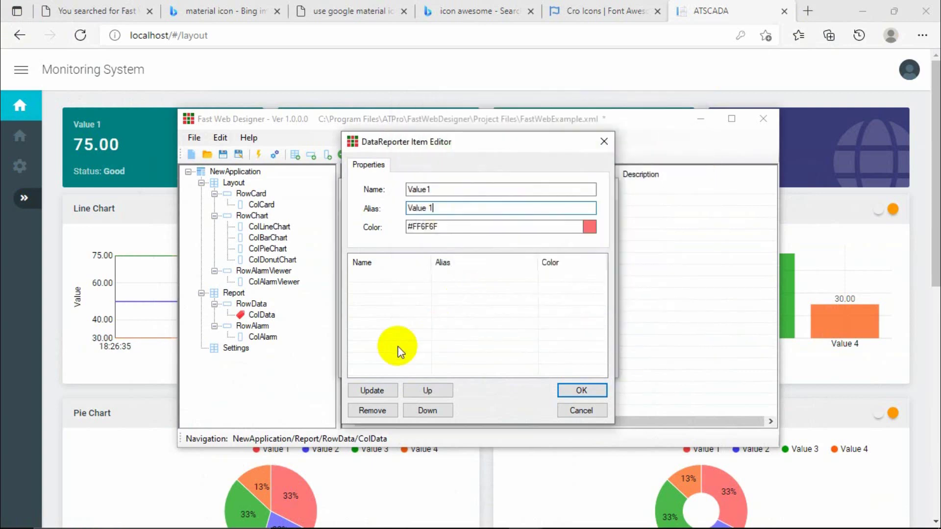
left_click(452, 193)
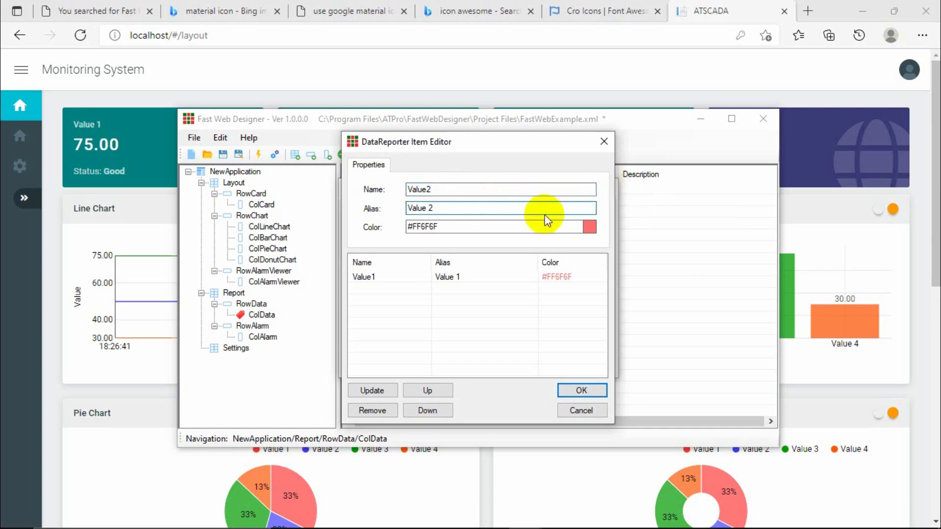
Colour Value2 blue #0055AA and add it to the item list.
left_click(588, 226)
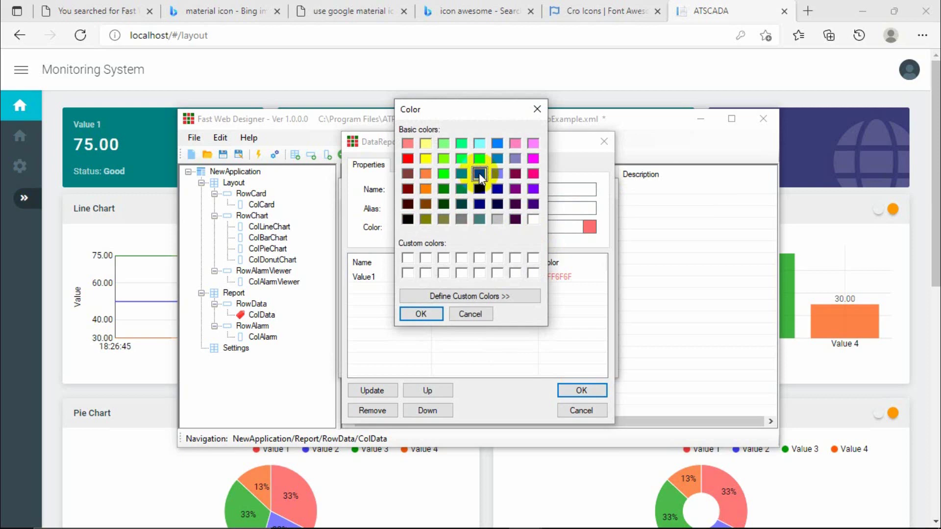
left_click(431, 296)
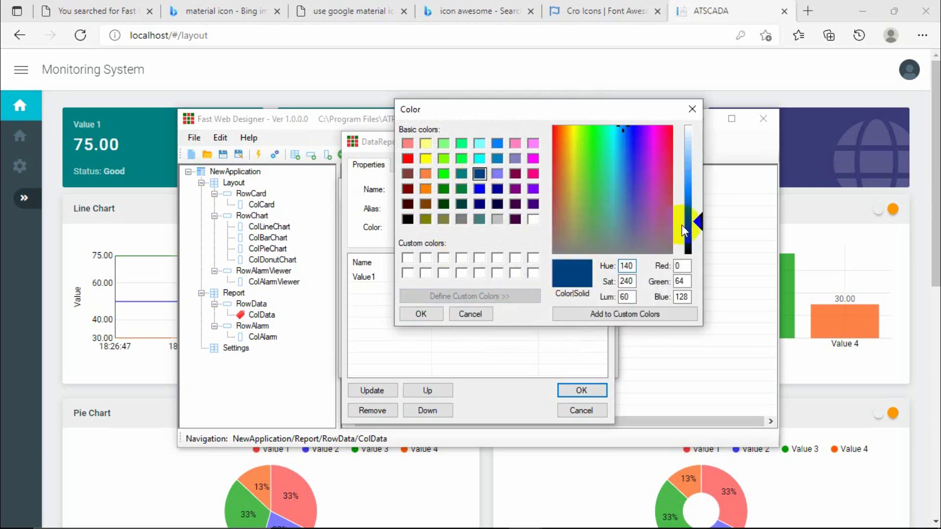
left_click(699, 224)
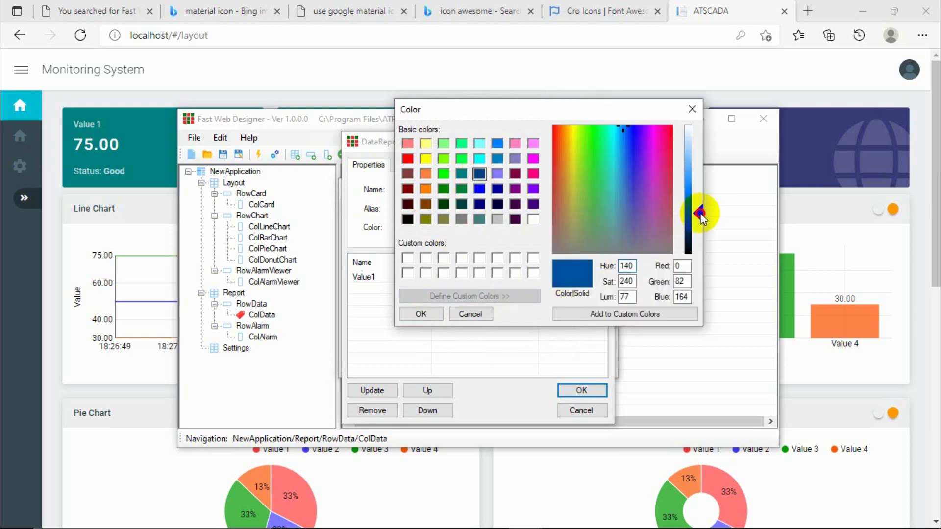
left_click(419, 314)
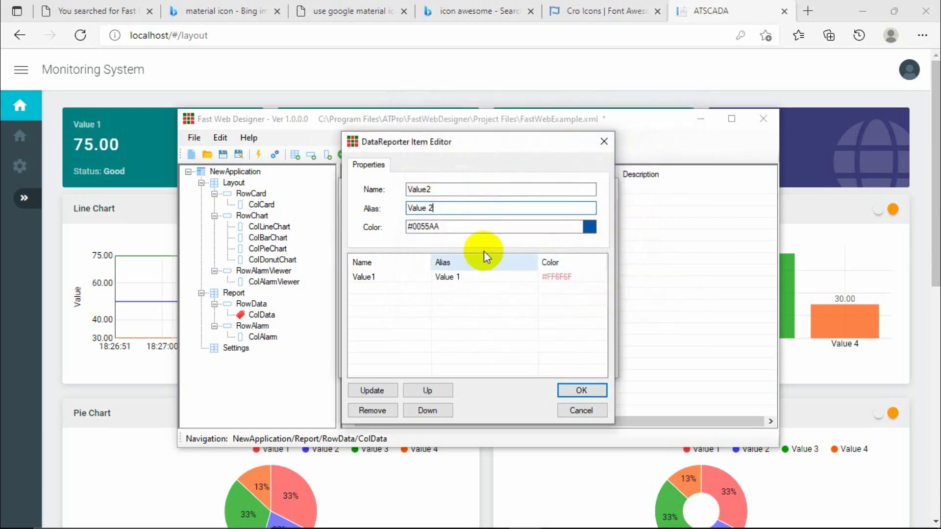
left_click(361, 391)
left_click(453, 191)
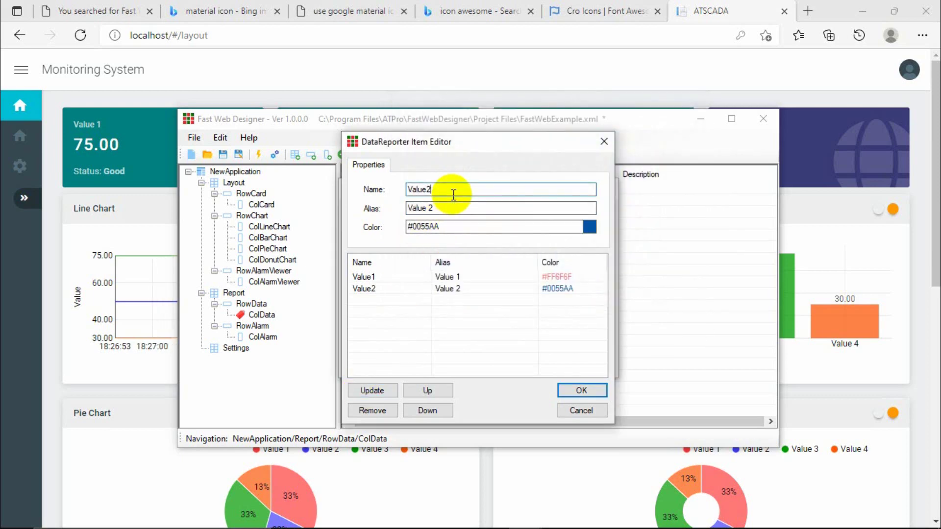
Colour Value3 green #008844 and add it to the item list.
key("Tab")
left_click(460, 208)
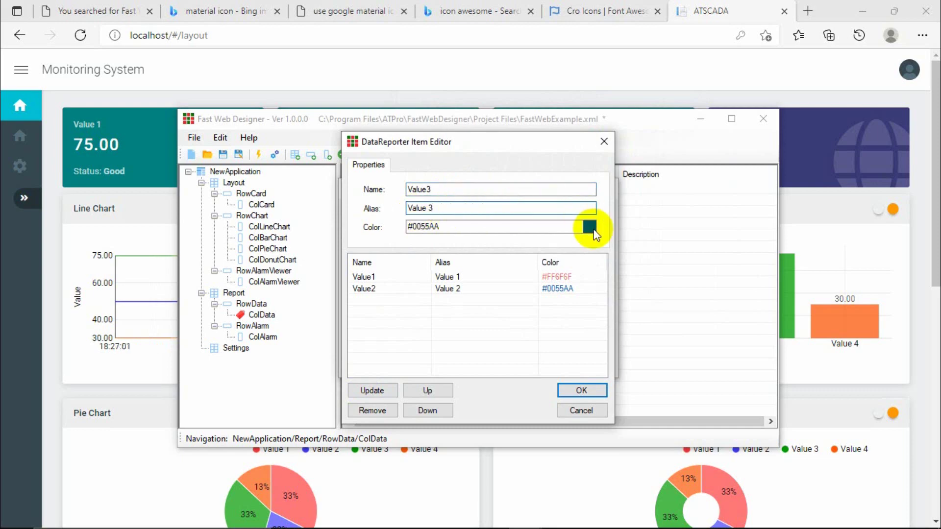
left_click(590, 227)
left_click(463, 191)
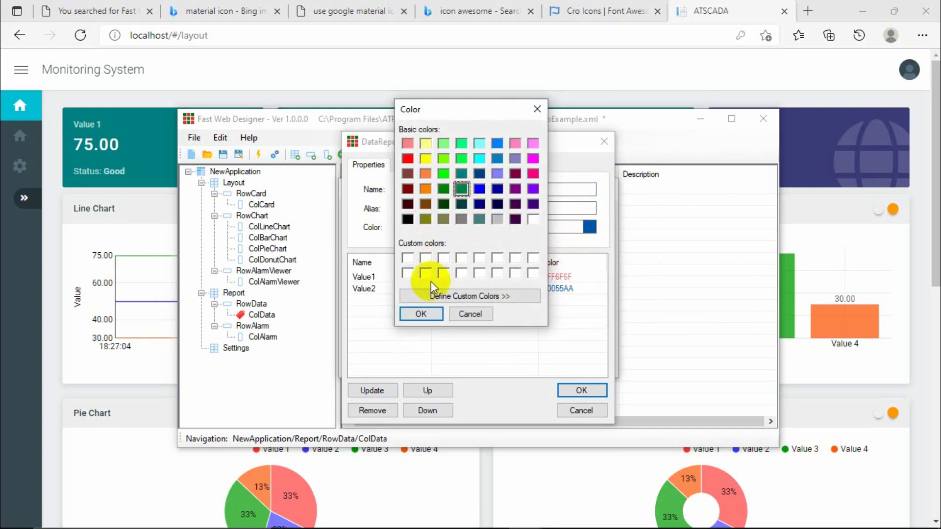
left_click(500, 296)
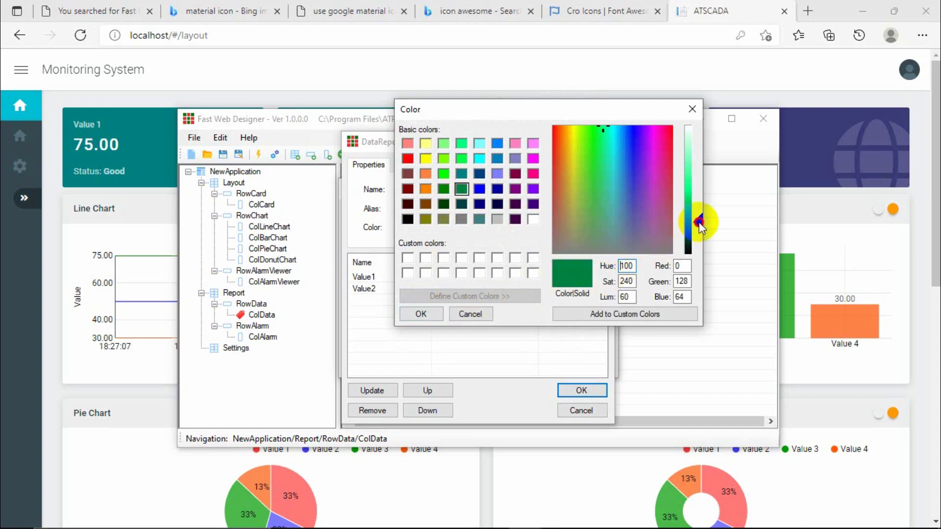
left_click(435, 314)
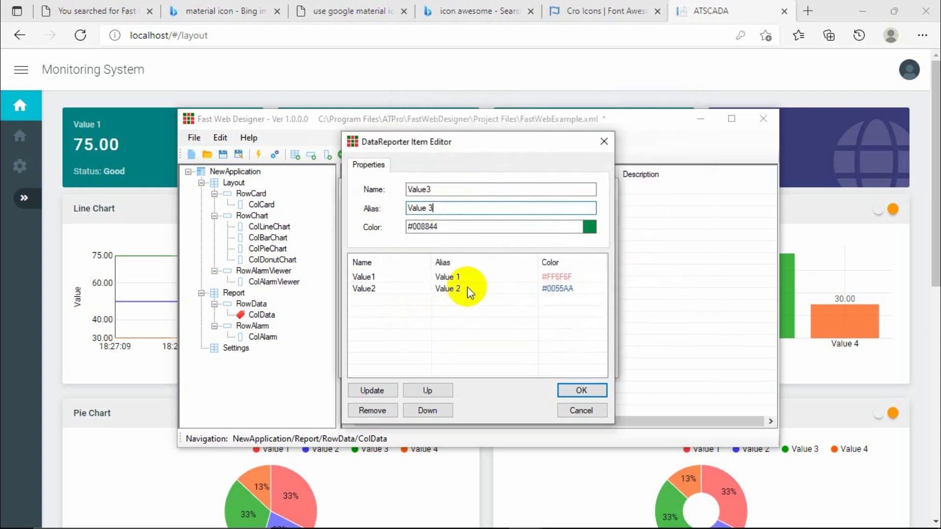
left_click(447, 190)
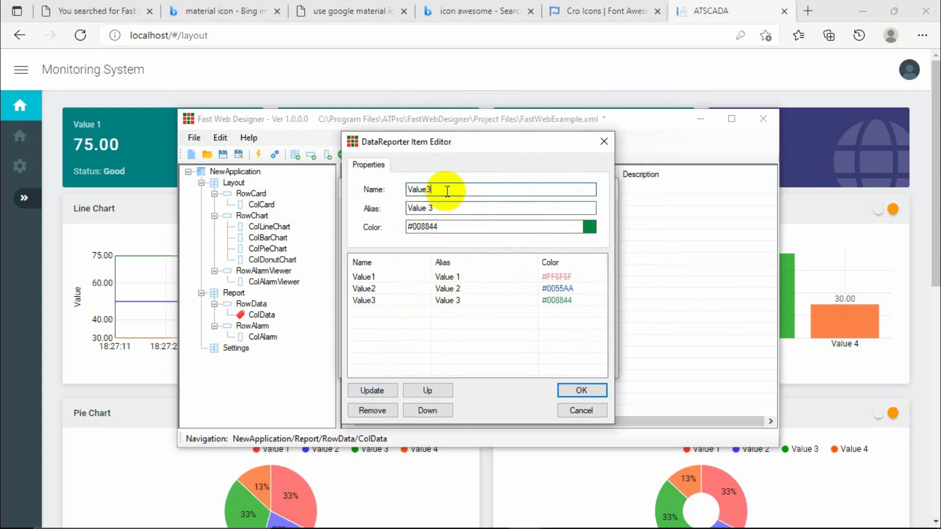
Set Value4's alias to 'Value 4', colour it orange #FF8040, and add it.
left_click(446, 212)
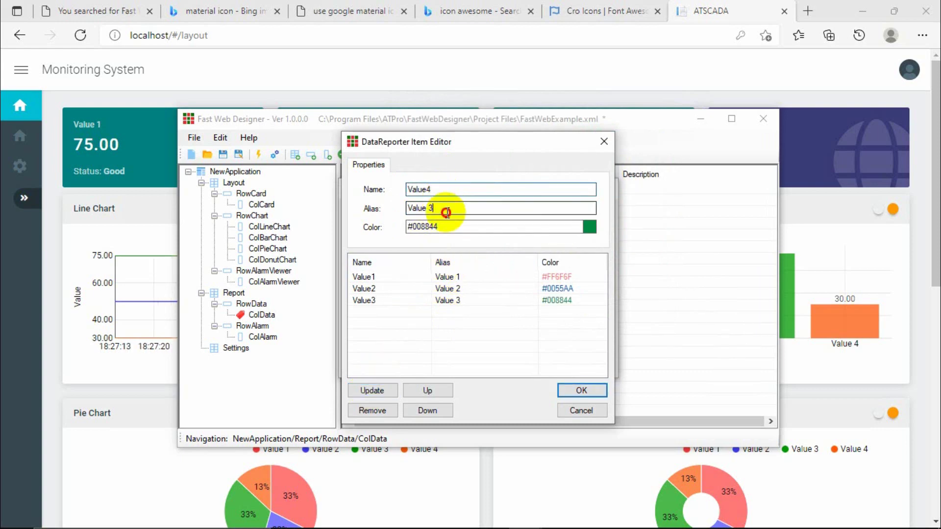
type("4")
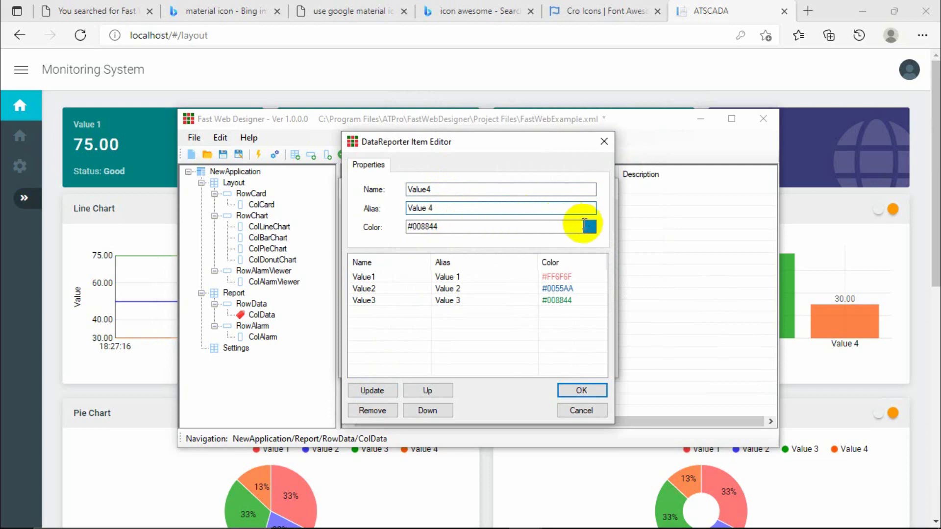
left_click(590, 227)
left_click(426, 174)
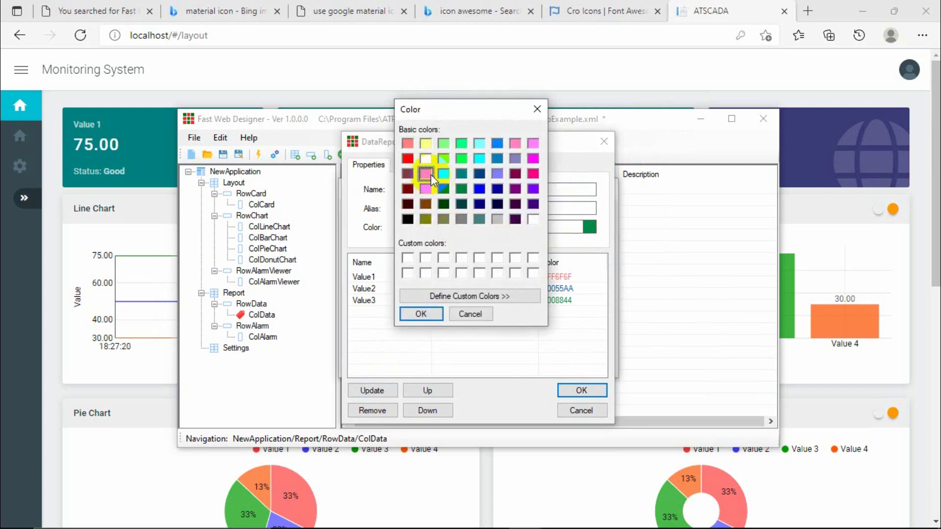
left_click(422, 316)
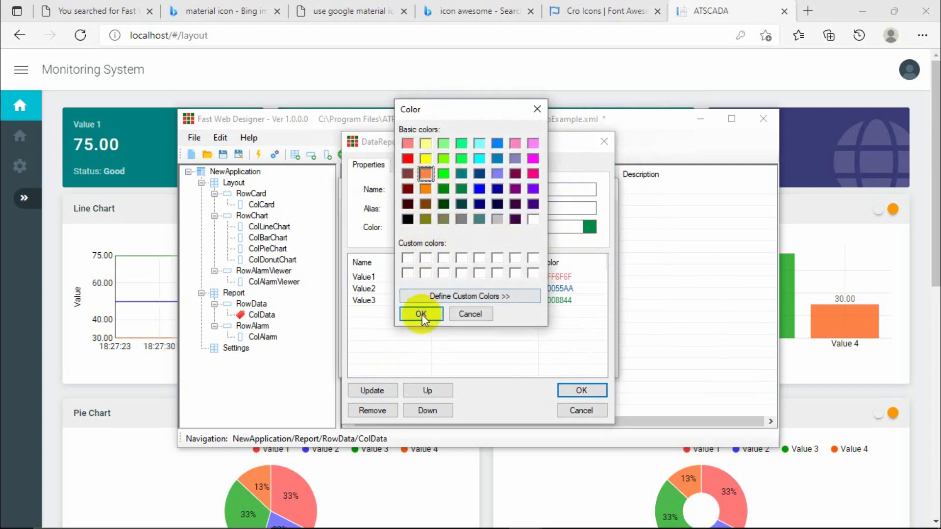
left_click(370, 392)
Review the Value1–Value4 entries in the item list.
left_click(511, 314)
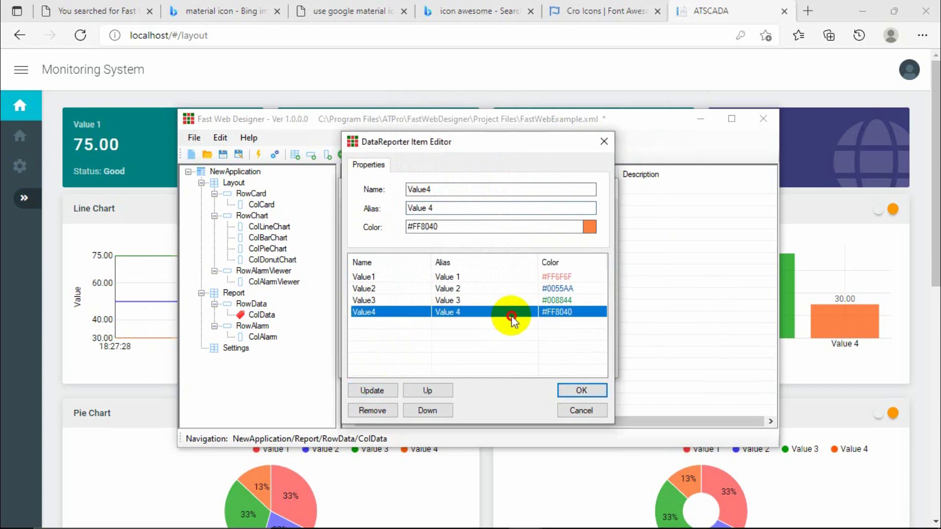
left_click(448, 299)
left_click(389, 291)
left_click(414, 277)
left_click(445, 291)
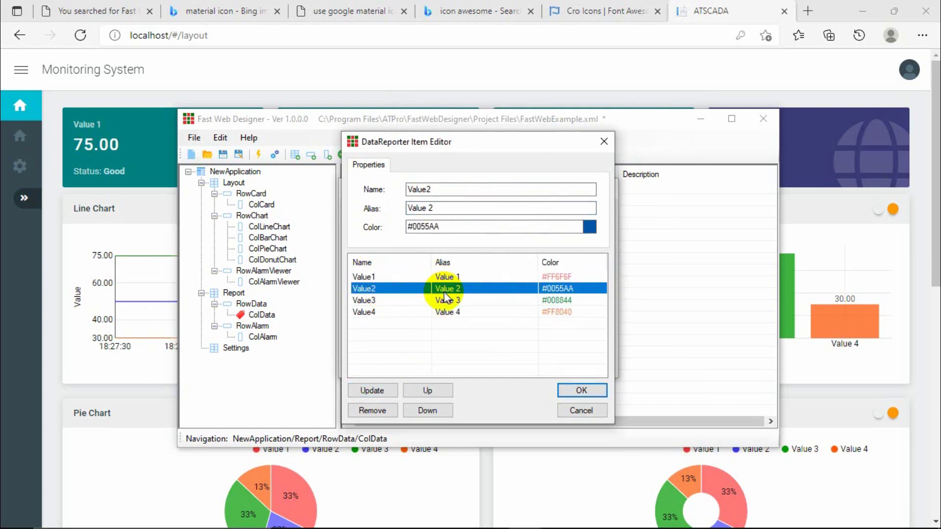
left_click(444, 300)
left_click(434, 312)
left_click(442, 300)
left_click(451, 288)
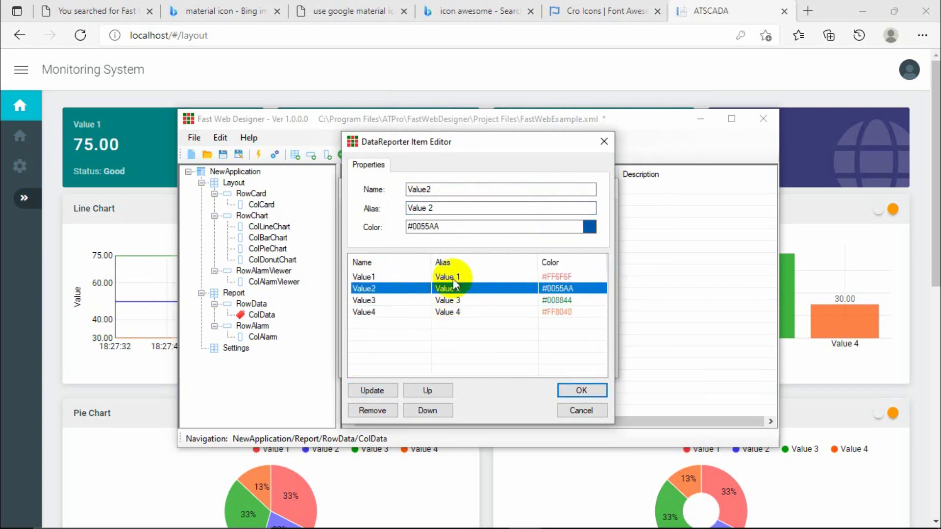
left_click(452, 277)
left_click(447, 289)
left_click(445, 301)
left_click(446, 313)
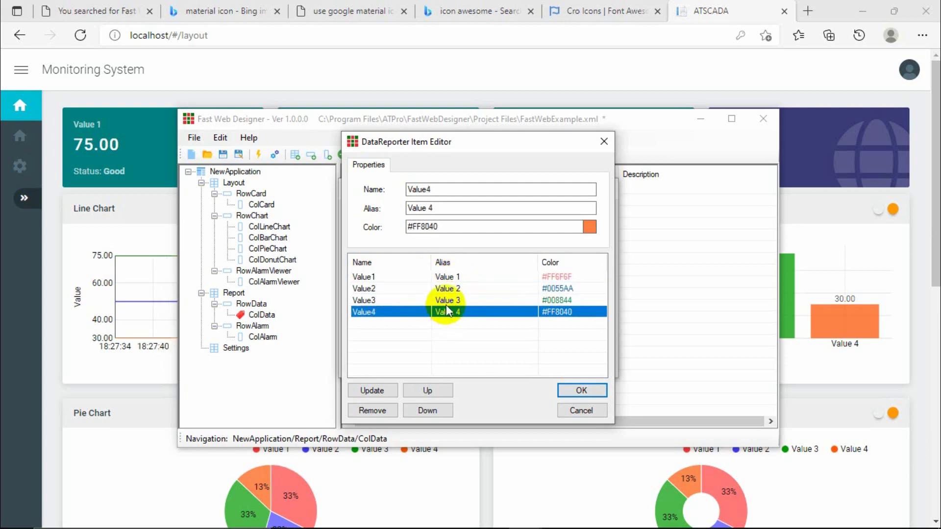
left_click(448, 300)
left_click(450, 289)
left_click(452, 277)
left_click(449, 289)
left_click(447, 300)
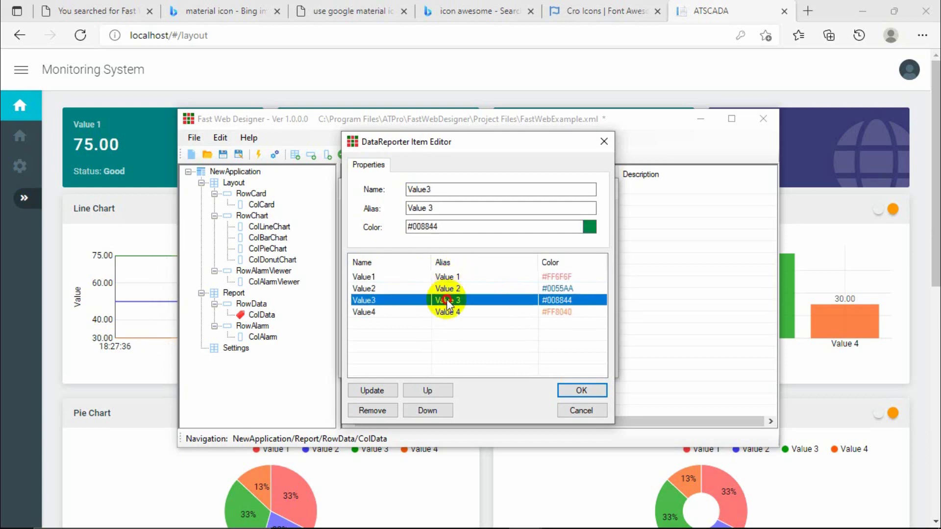
left_click(446, 312)
Confirm the four items and the DataReporter settings with OK in both editors.
left_click(579, 390)
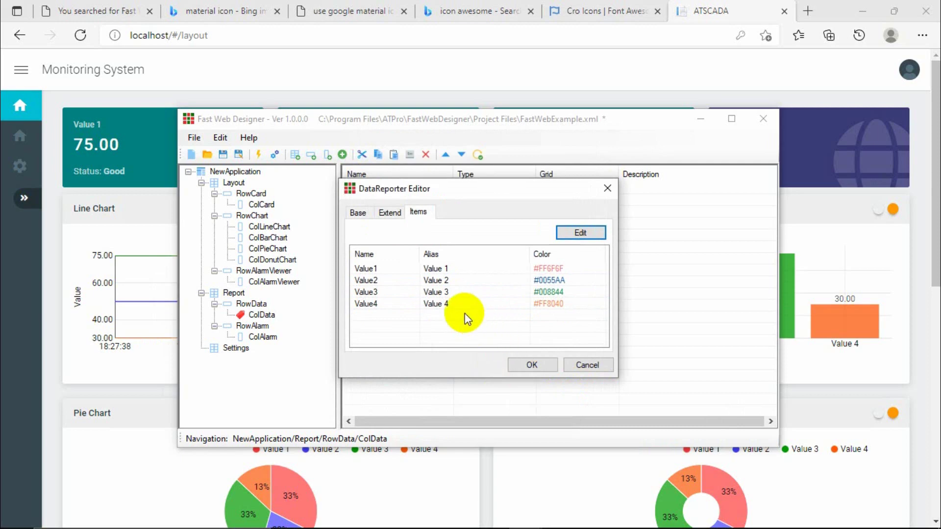
left_click(446, 309)
left_click(529, 365)
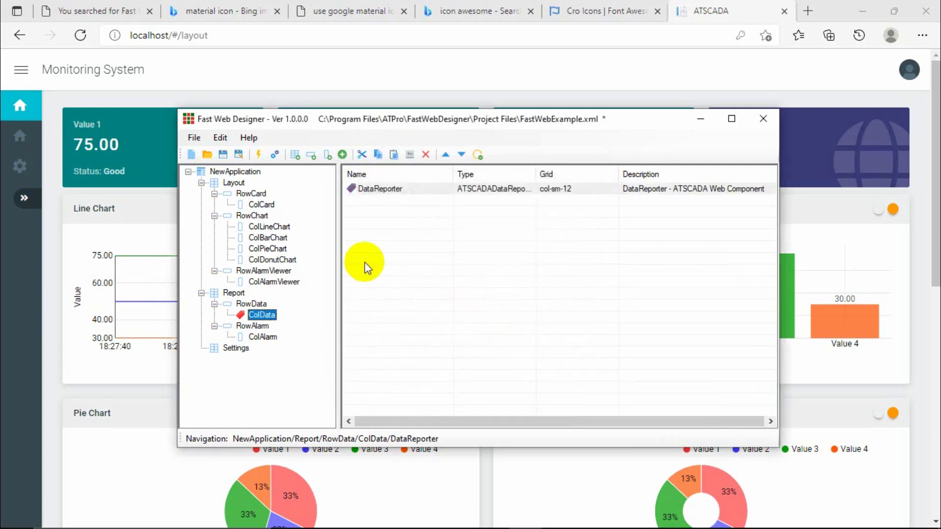
left_click(263, 337)
Add an AlarmReporter to ColAlarm, verify atscada connection and alarmlog table, and confirm.
left_click(342, 155)
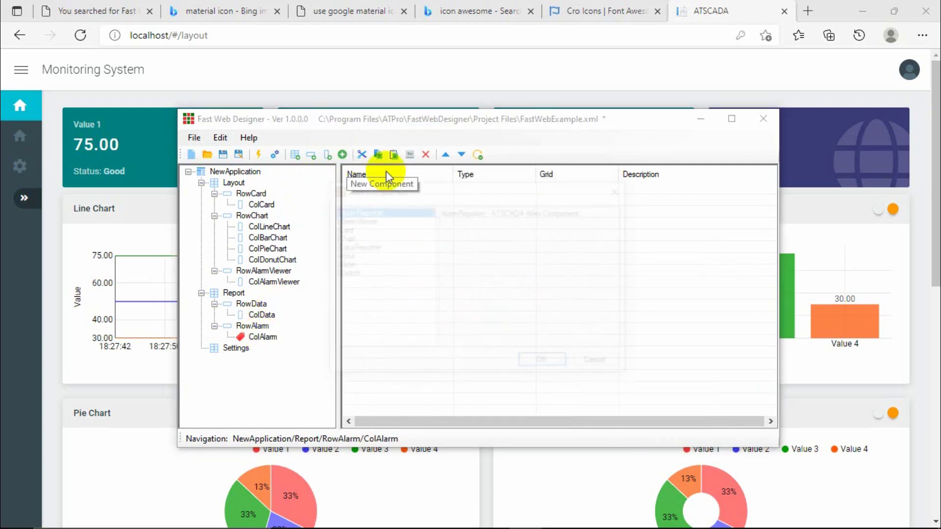
left_click(353, 220)
double_click(355, 211)
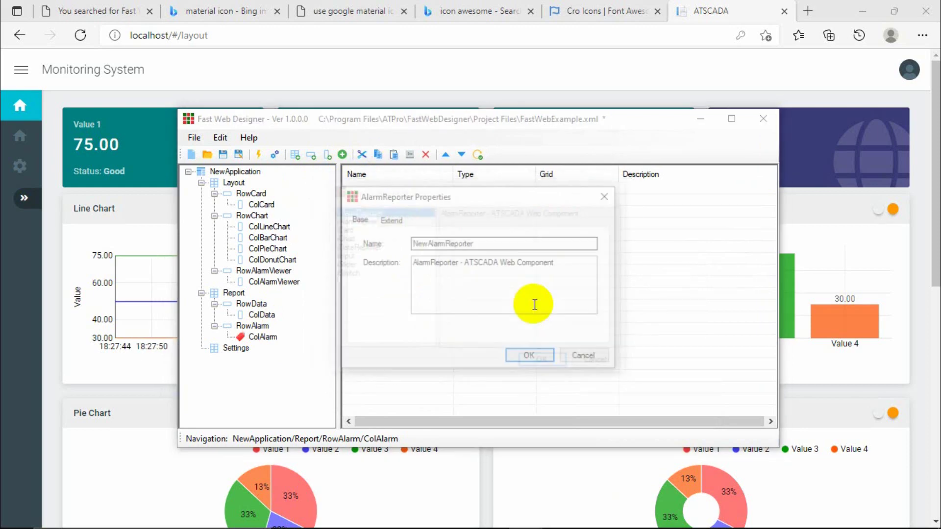
left_click_drag(411, 243, 424, 243)
key("BackSpace")
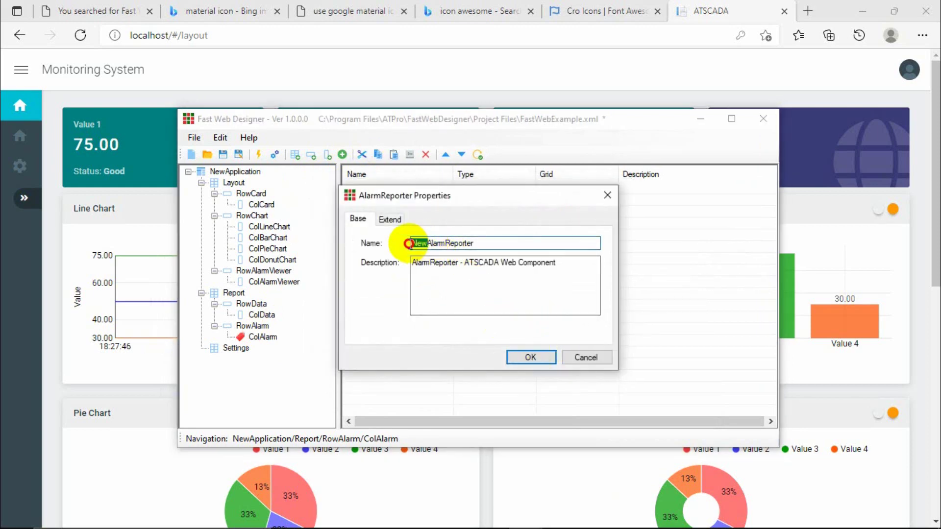
left_click(388, 220)
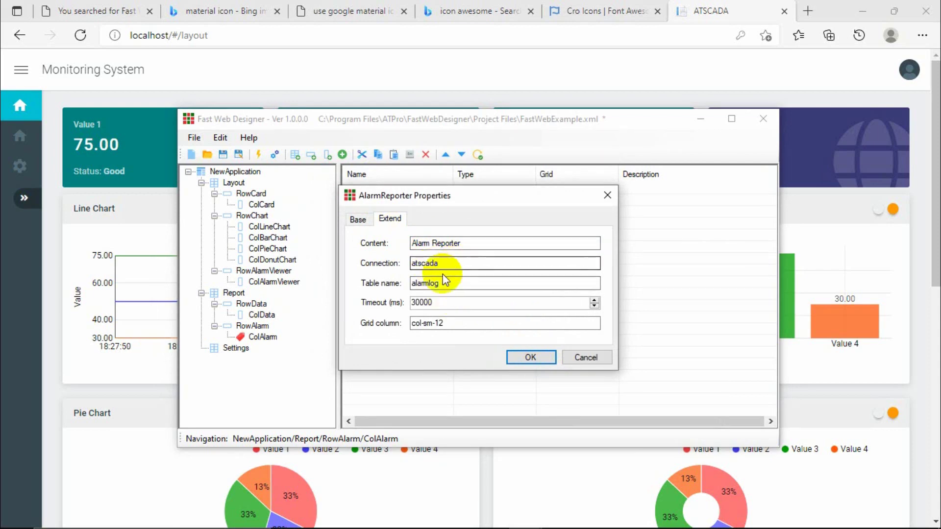
left_click(450, 262)
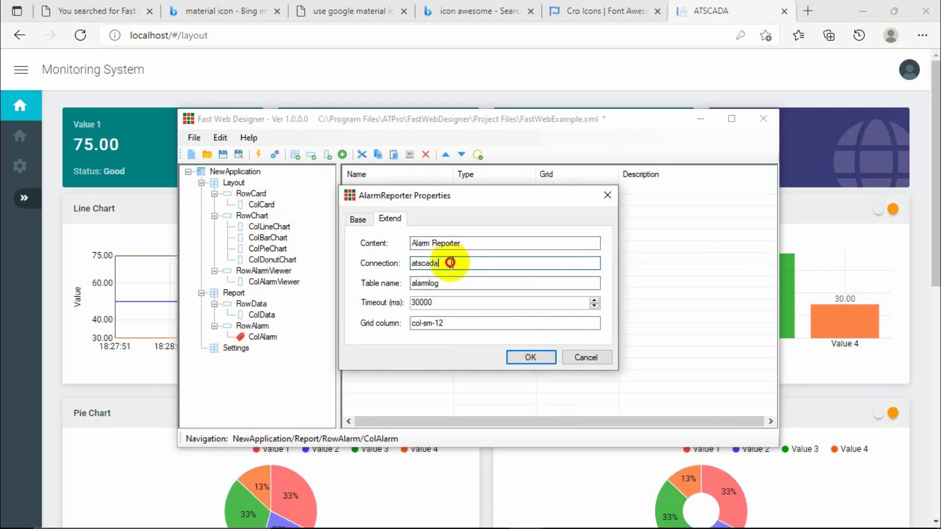
left_click_drag(450, 263, 392, 283)
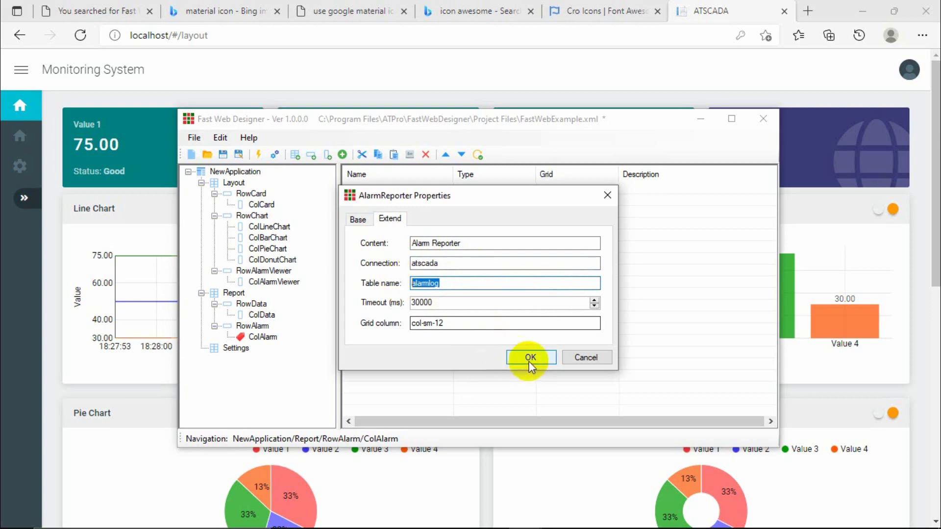
left_click(529, 359)
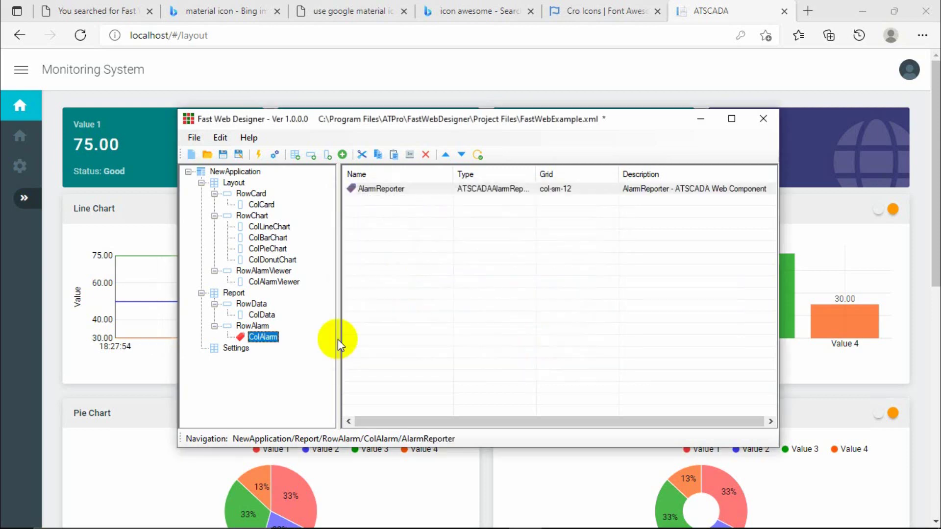
Register the project with the web server, agreeing to save it first.
left_click(275, 155)
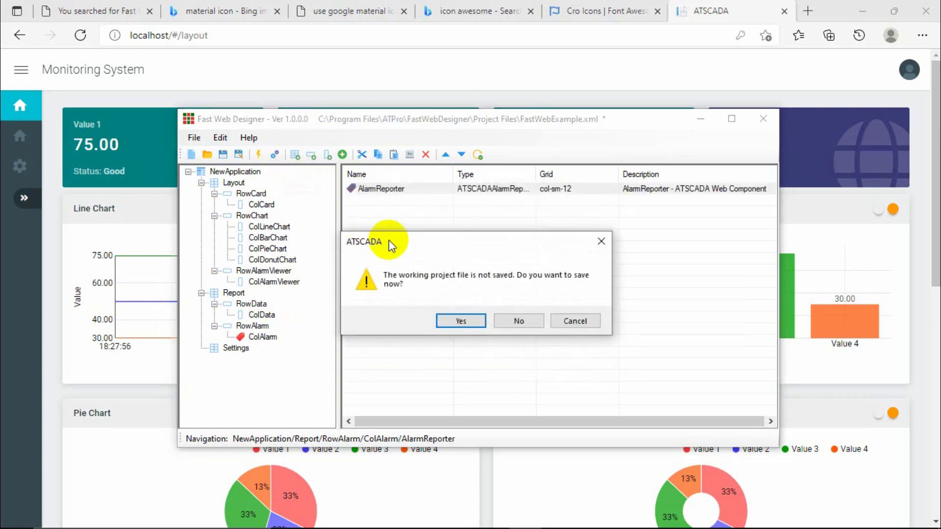
left_click(461, 322)
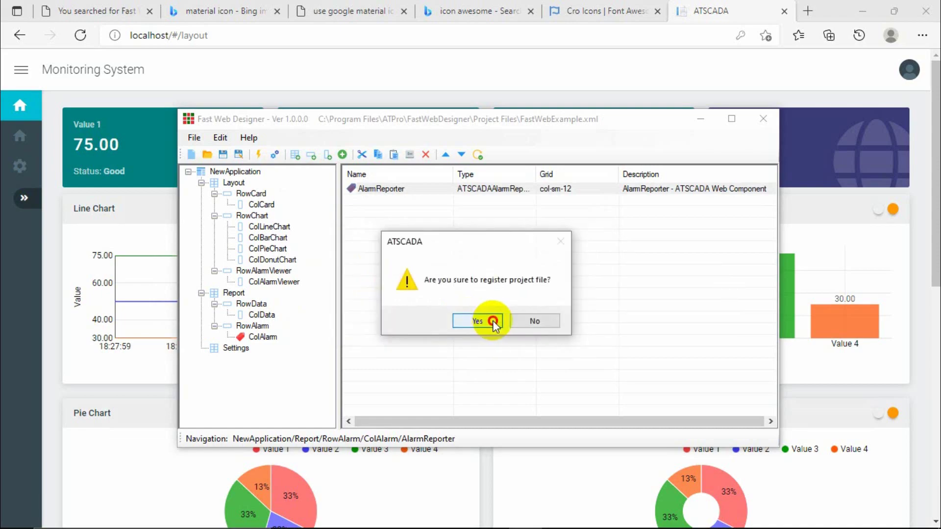
left_click(492, 320)
left_click(872, 2)
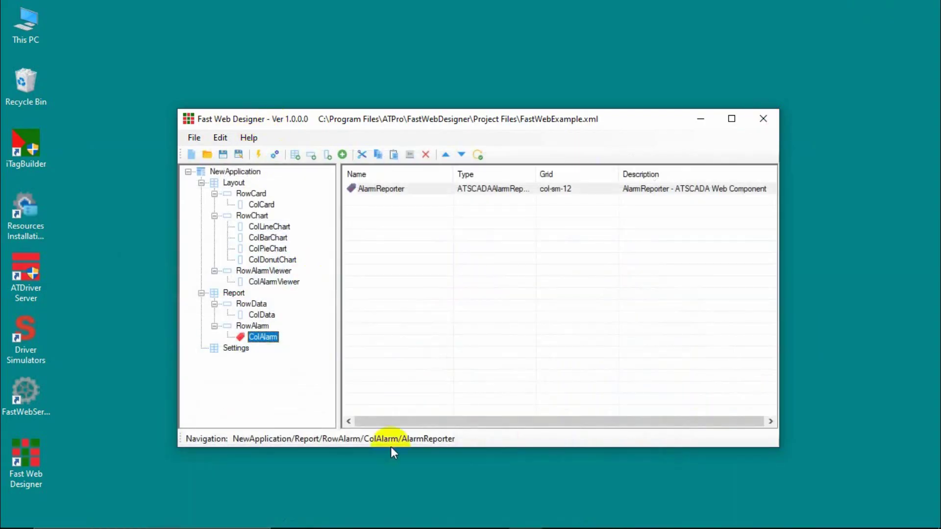
Return File Explorer to the designer's Template\AppConfig folder.
left_click(551, 513)
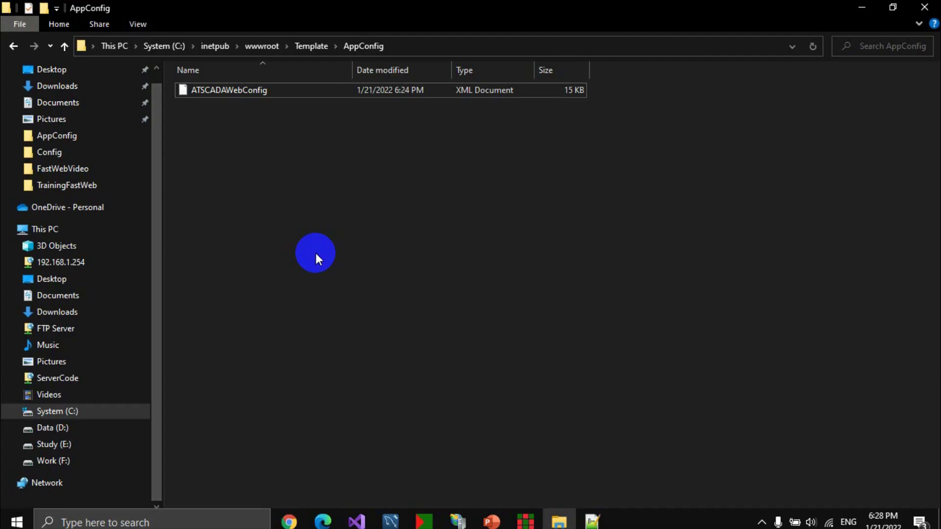
left_click(12, 48)
left_click(12, 48)
left_click(12, 48)
left_click(12, 48)
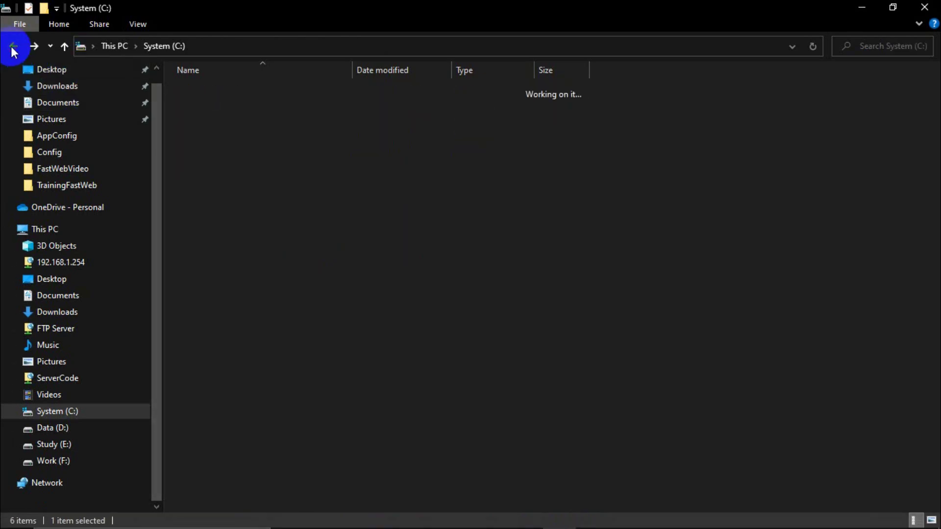
left_click(12, 48)
left_click(12, 47)
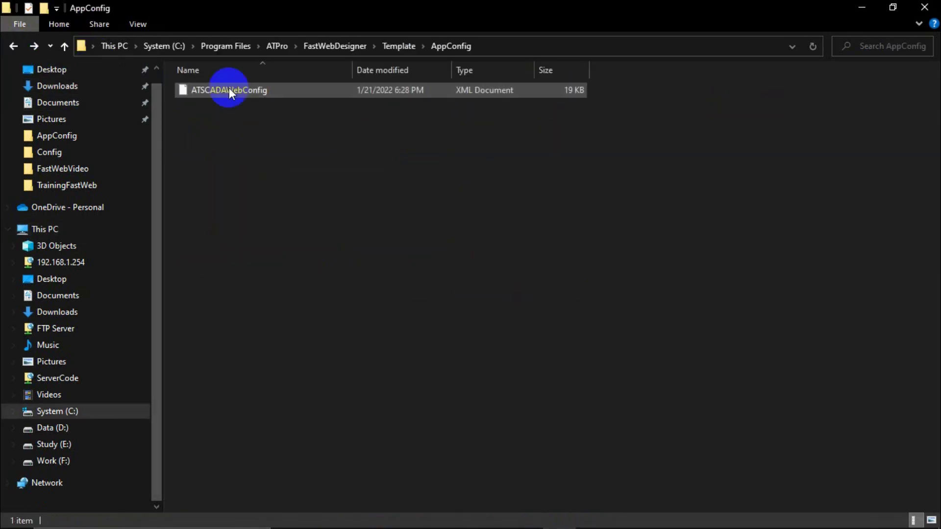
Browse to C:\inetpub\wwwroot\Template\AppConfig.
left_click(34, 229)
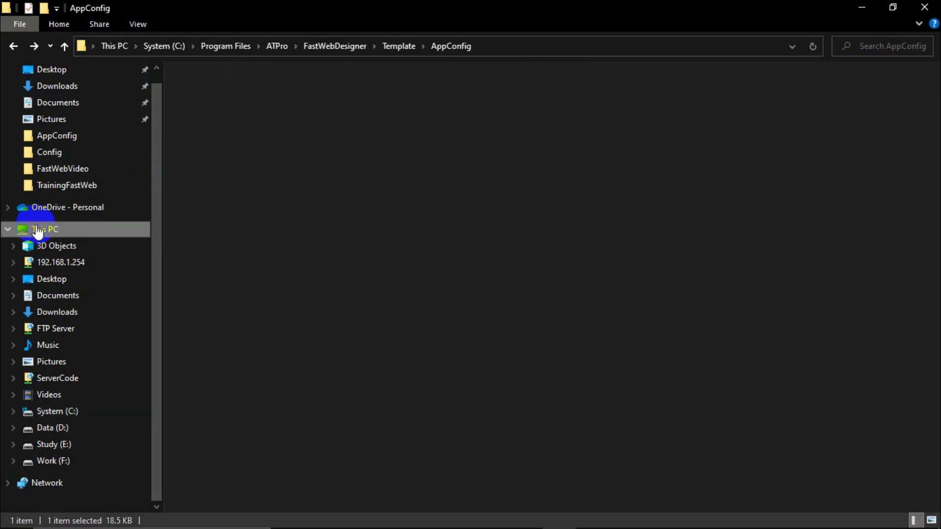
double_click(220, 193)
double_click(214, 136)
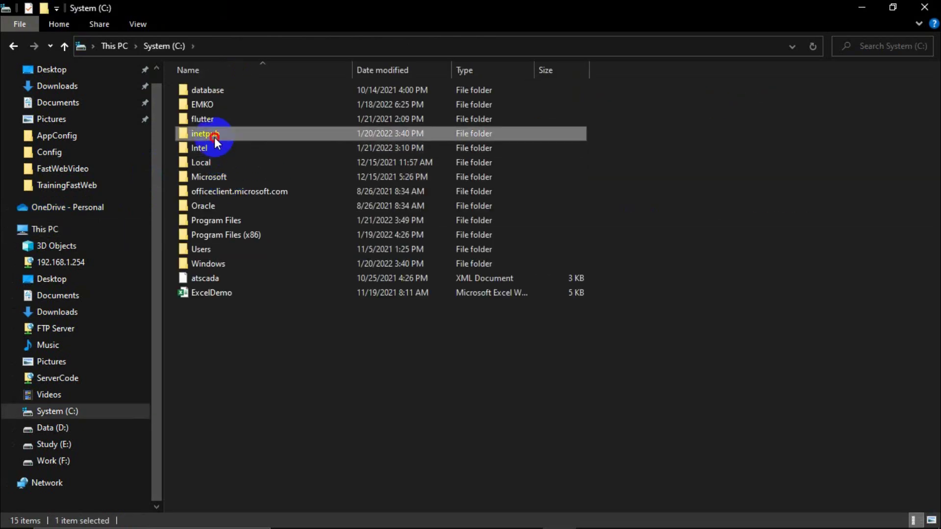
left_click(209, 162)
double_click(209, 163)
left_click(216, 106)
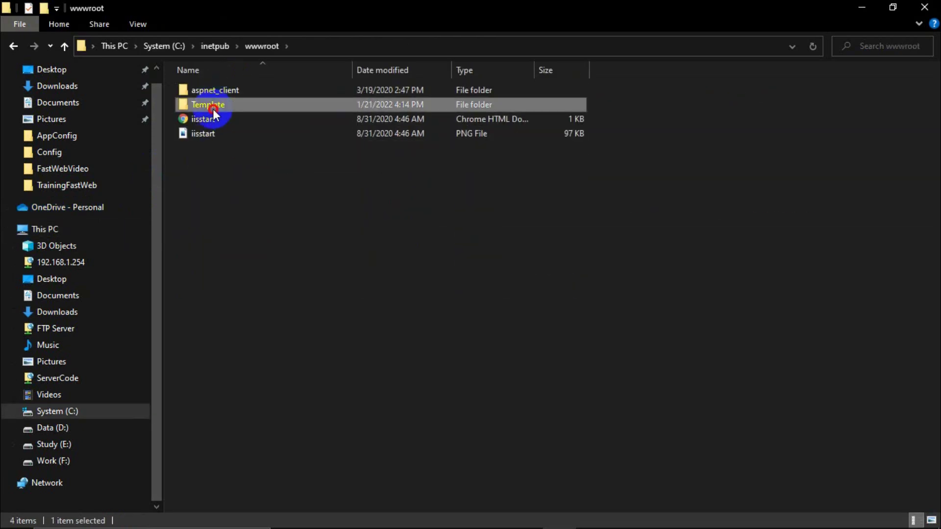
double_click(216, 106)
double_click(214, 90)
Paste ATSCADAWebConfig there, replacing the old copy with administrator permission.
key("ctrl+v")
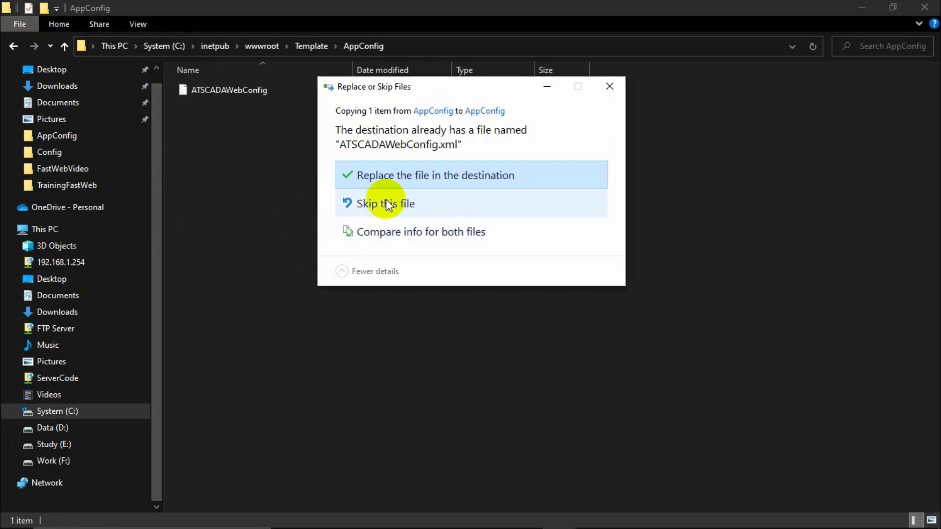
left_click(401, 176)
left_click(427, 177)
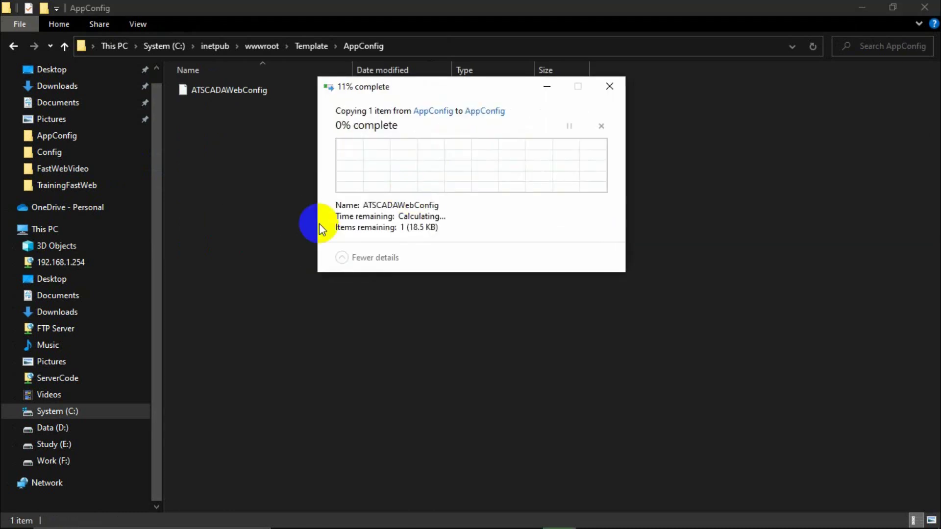
left_click(266, 237)
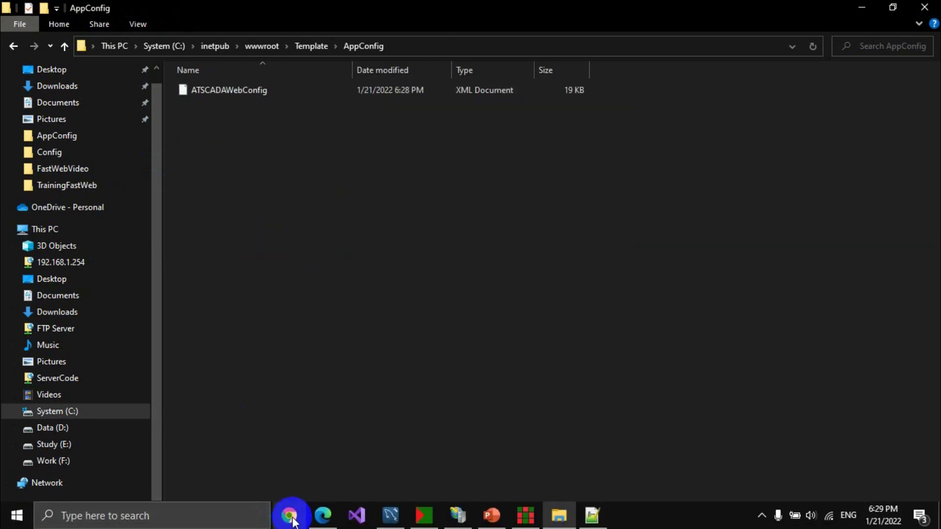
left_click(323, 519)
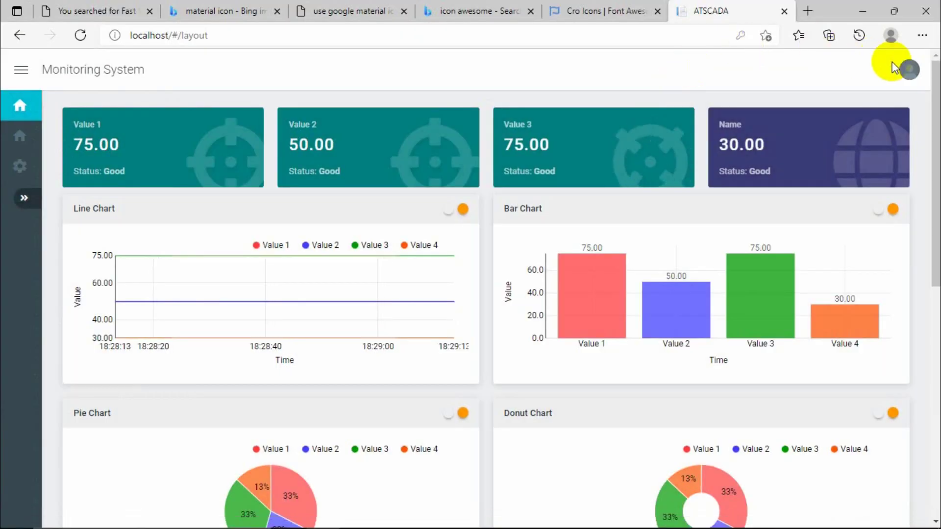
Log out of ATSCADA Fast Web and log back in with the account's user name and password.
left_click(903, 67)
left_click(840, 103)
left_click(710, 263)
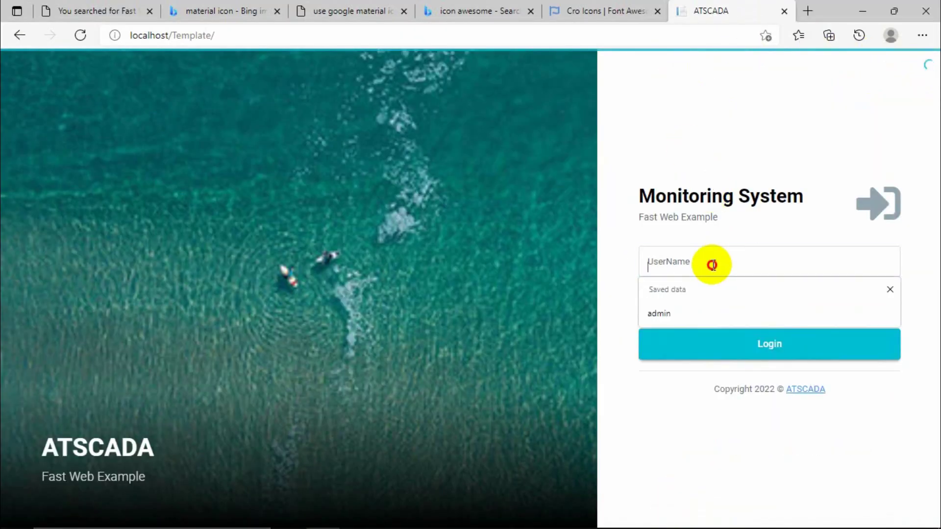
type("admin")
key("Escape")
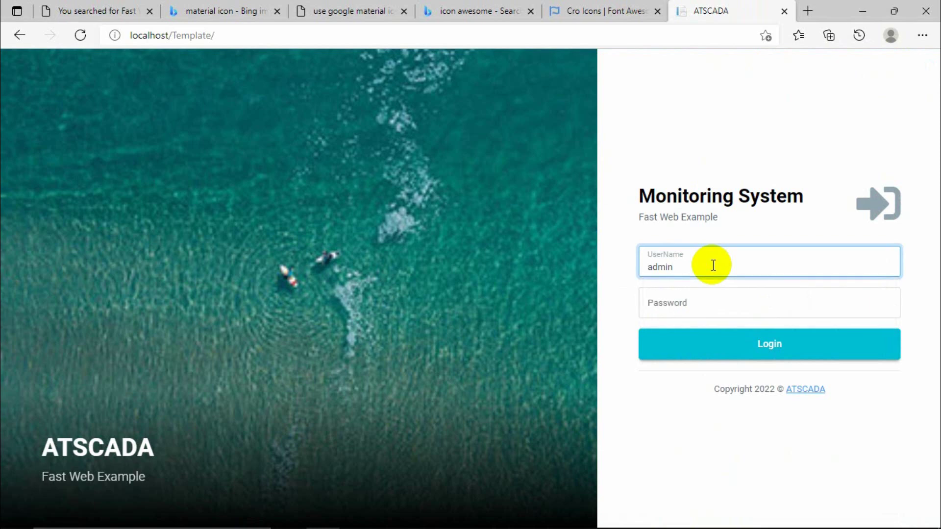
key("Tab")
type("a")
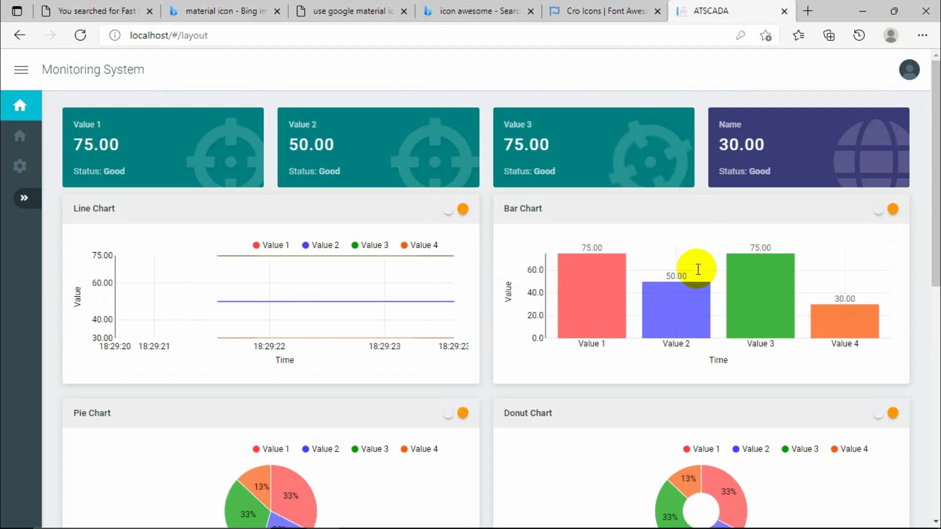
Open the report page and scroll down to the Alarm Reporter table.
scroll(614, 278, "down", 1)
scroll(610, 276, "down", 10)
scroll(610, 276, "up", 10)
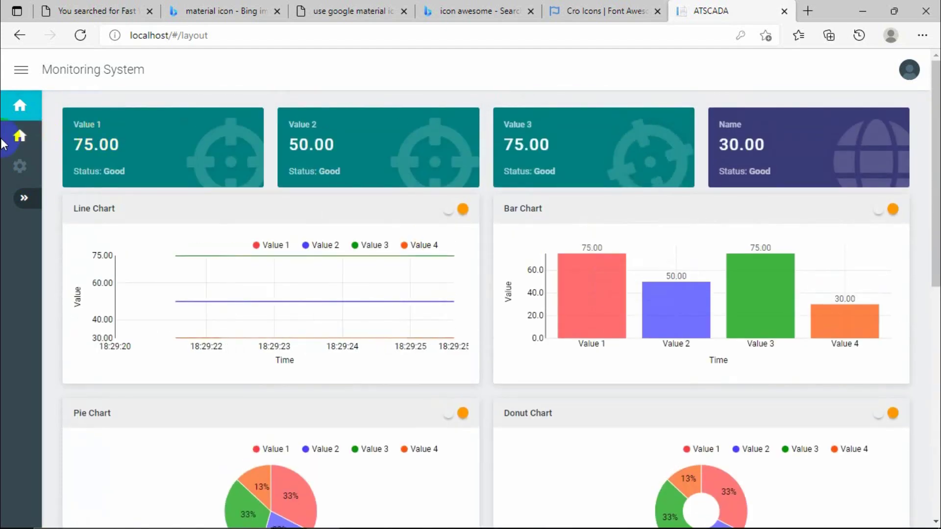
left_click(19, 135)
scroll(367, 216, "down", 2)
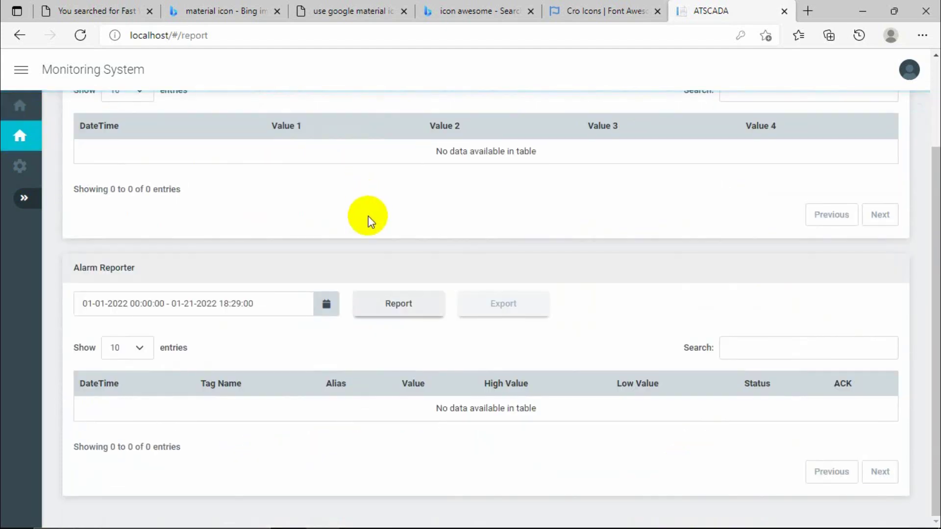
scroll(366, 242, "up", 2)
scroll(366, 242, "down", 2)
scroll(366, 242, "up", 2)
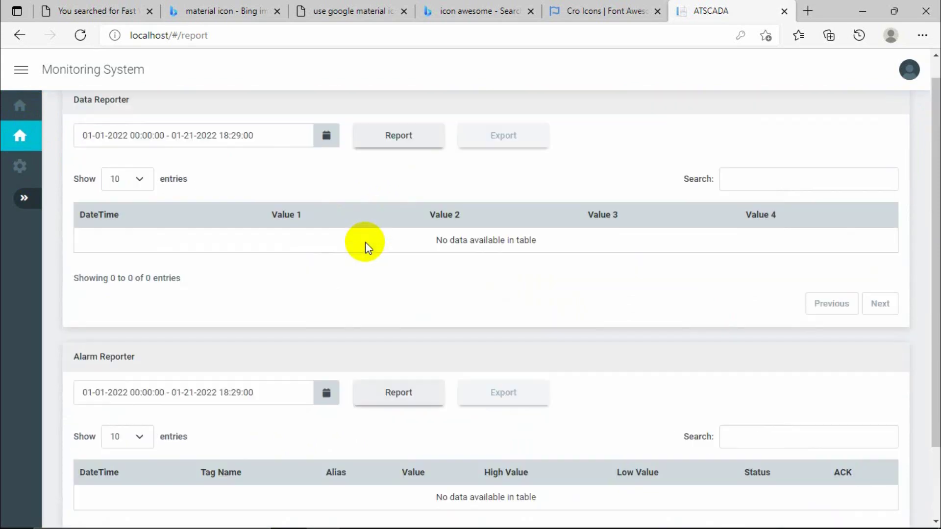
scroll(366, 242, "down", 2)
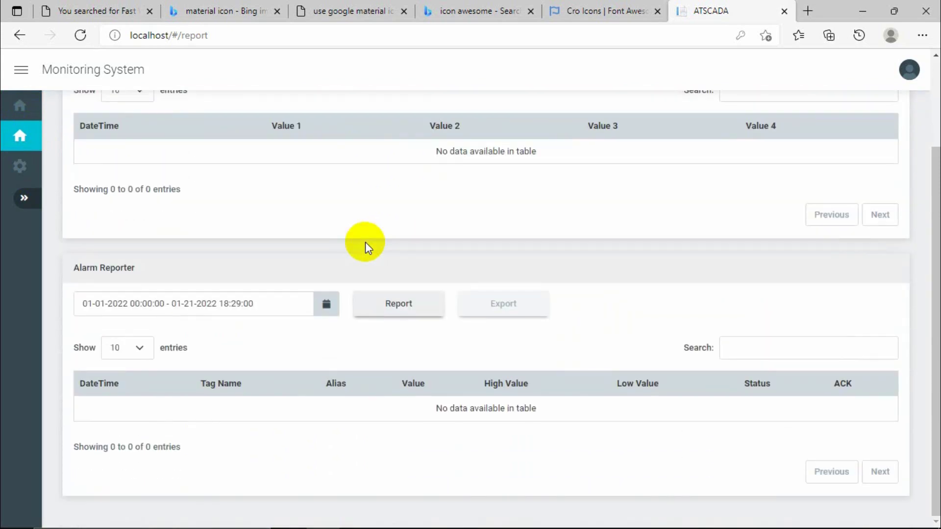
Check the 2022-01-06 DateTime values of the datalog rows in MySQL Workbench's result grid.
left_click(391, 516)
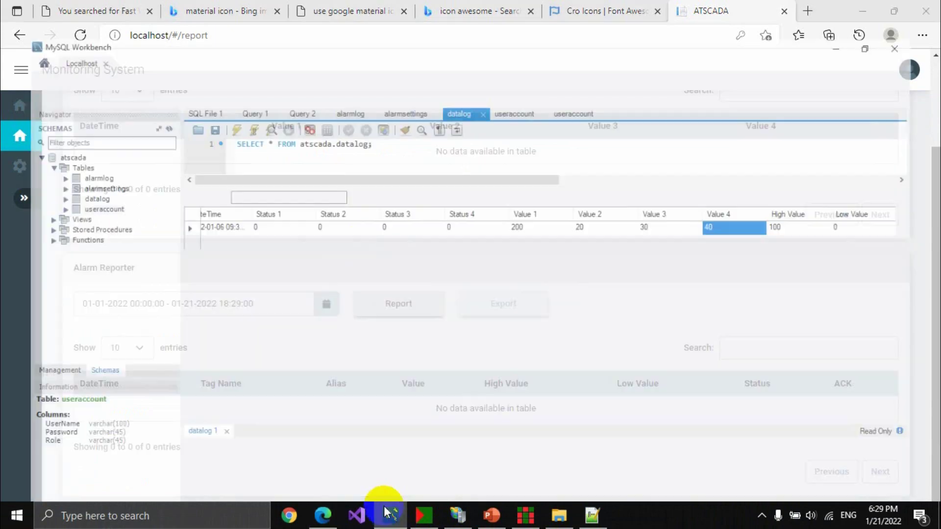
left_click(199, 215)
left_click(202, 246)
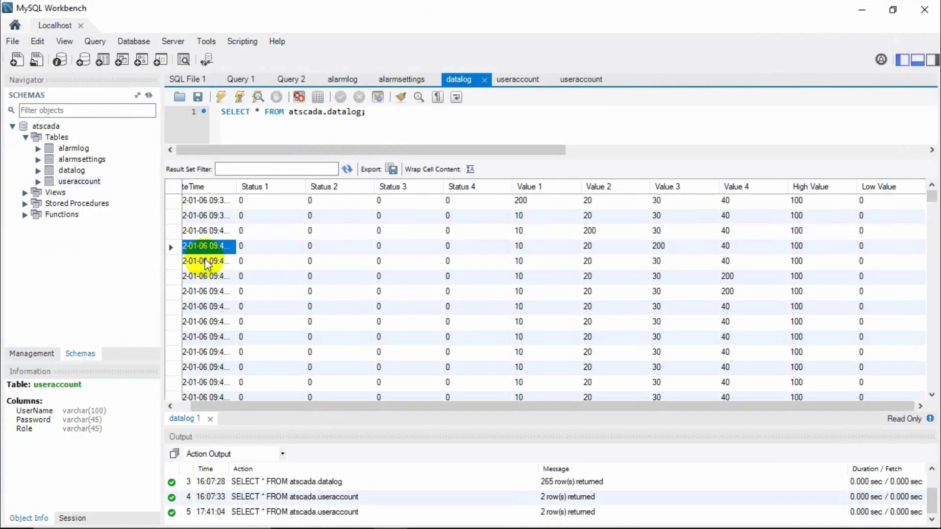
left_click(206, 291)
left_click(208, 306)
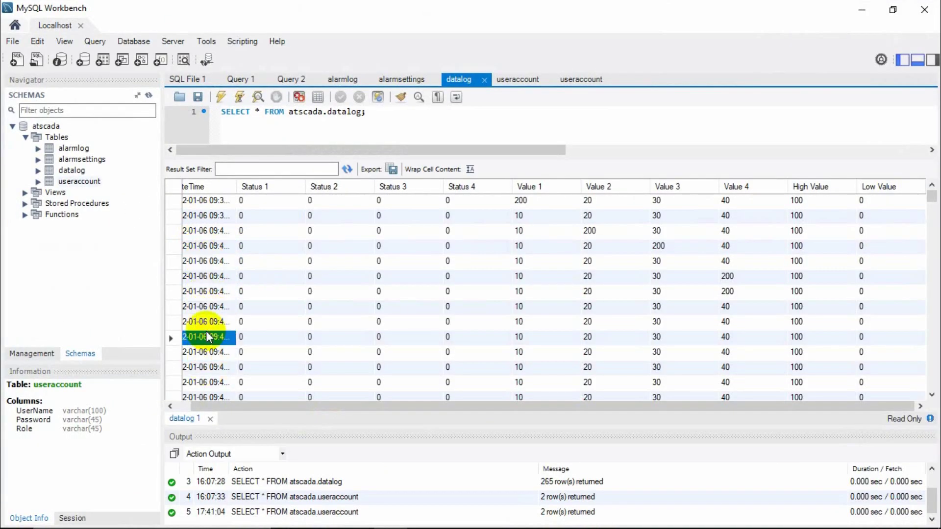
left_click(207, 237)
left_click(202, 245)
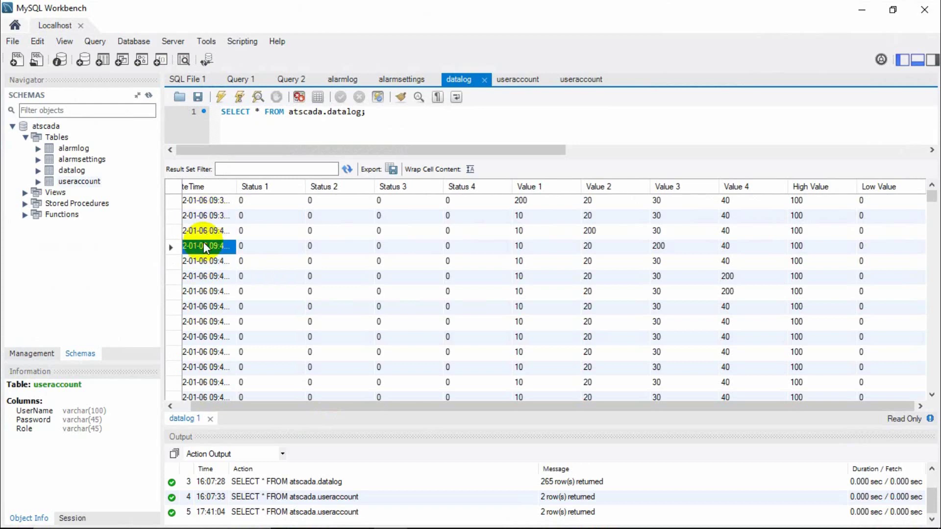
left_click(206, 306)
left_click(209, 352)
left_click(210, 382)
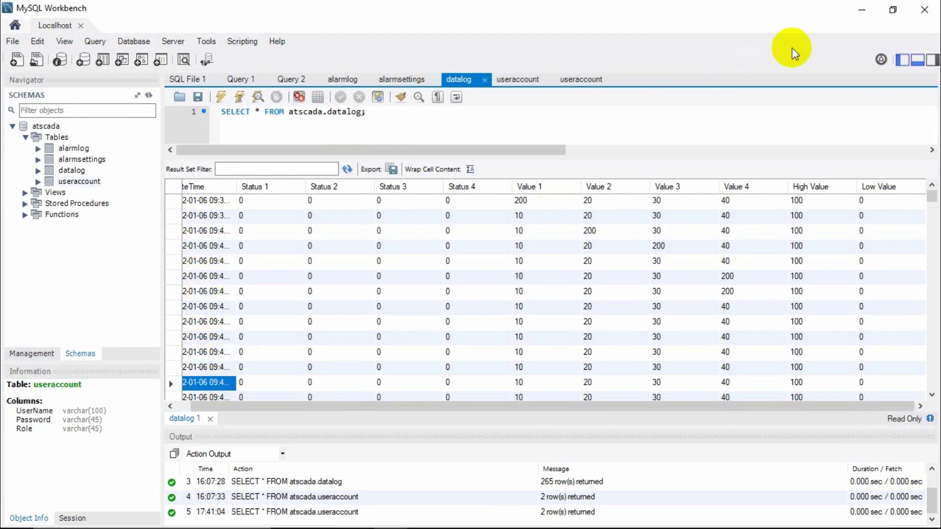
left_click(859, 10)
Load the Data Reporter for 01-06-2022 from 00:00 to 22:00.
scroll(272, 228, "up", 2)
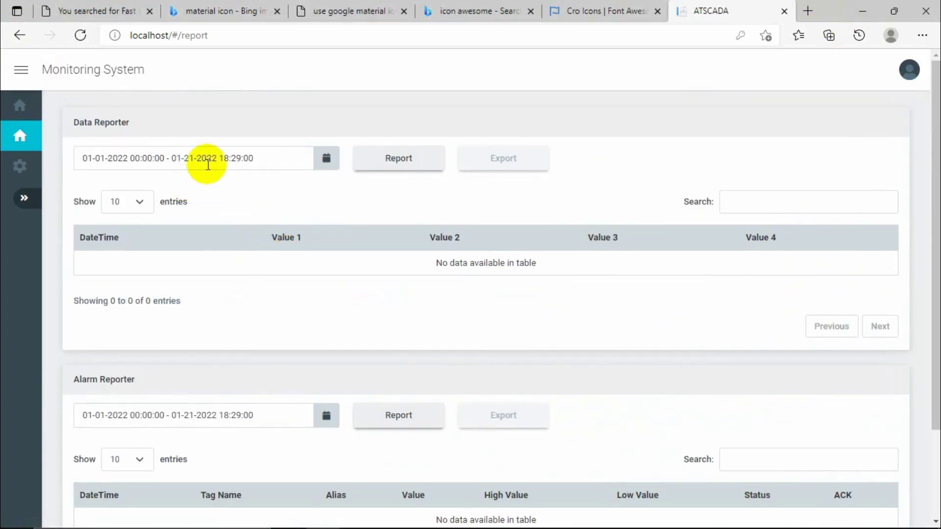
left_click(251, 164)
left_click(188, 255)
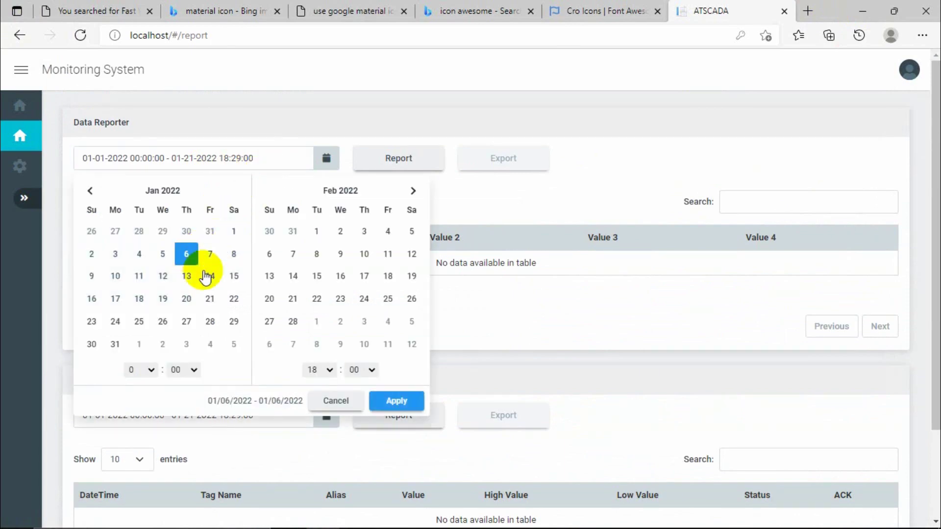
left_click(314, 370)
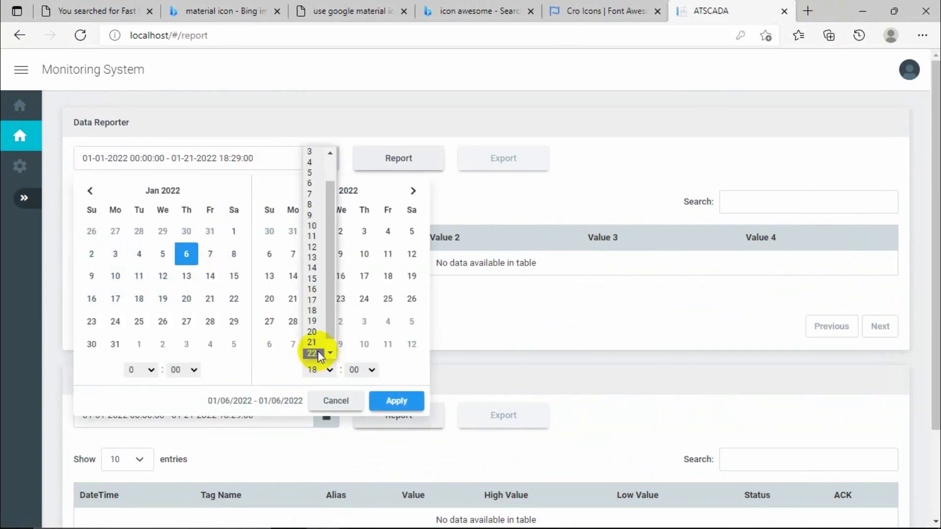
left_click(318, 351)
left_click(380, 401)
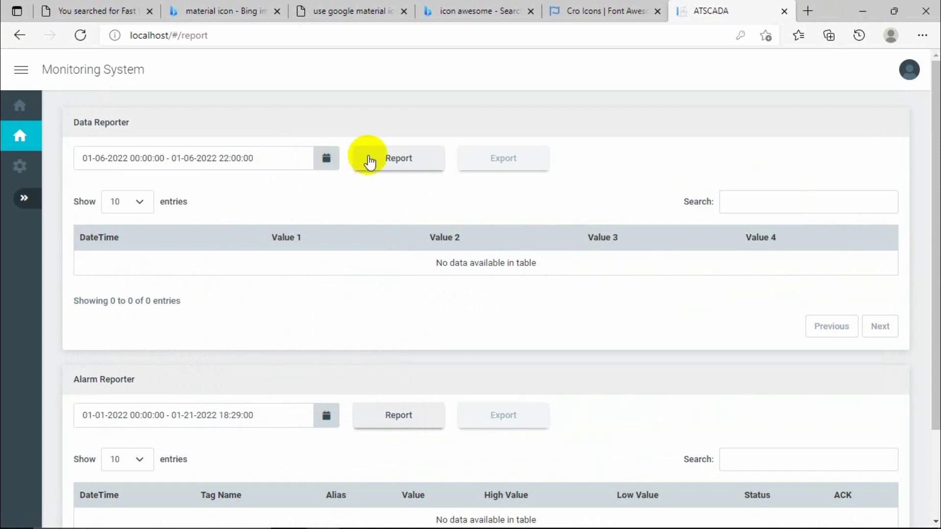
left_click(370, 162)
Export the data report and open the downloaded DataReport (1).xlsx.
scroll(361, 273, "down", 5)
scroll(365, 274, "up", 3)
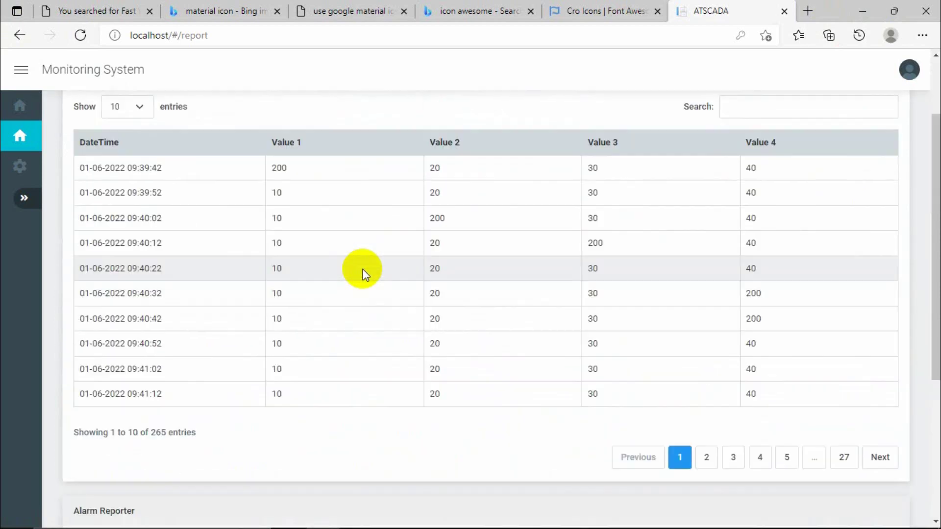
scroll(363, 273, "up", 1)
left_click(501, 111)
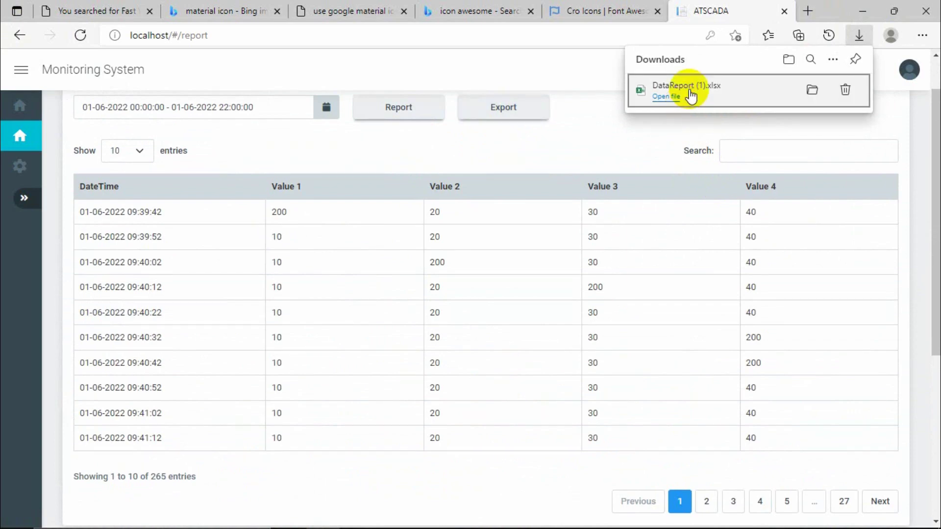
left_click(690, 92)
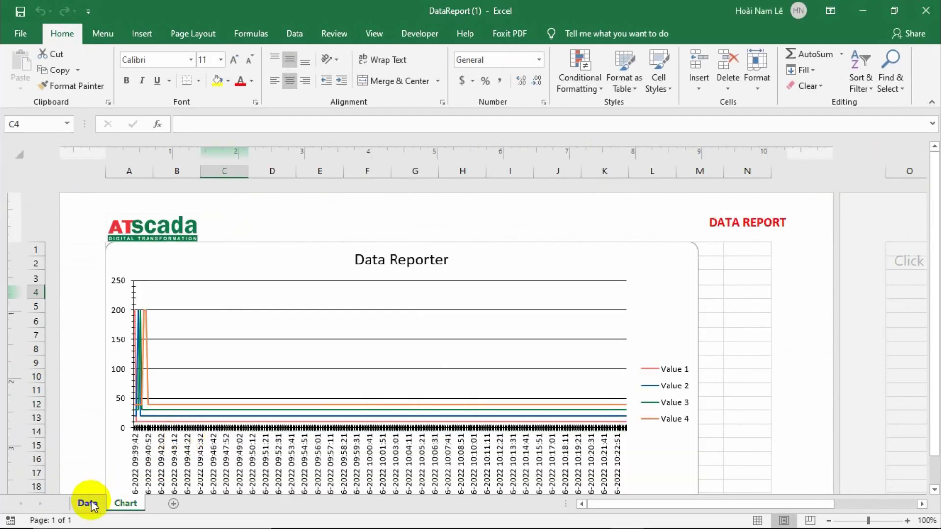
Inspect cells B8–G8 on the Data sheet and the Chart sheet, then close Excel.
left_click(88, 503)
left_click(228, 364)
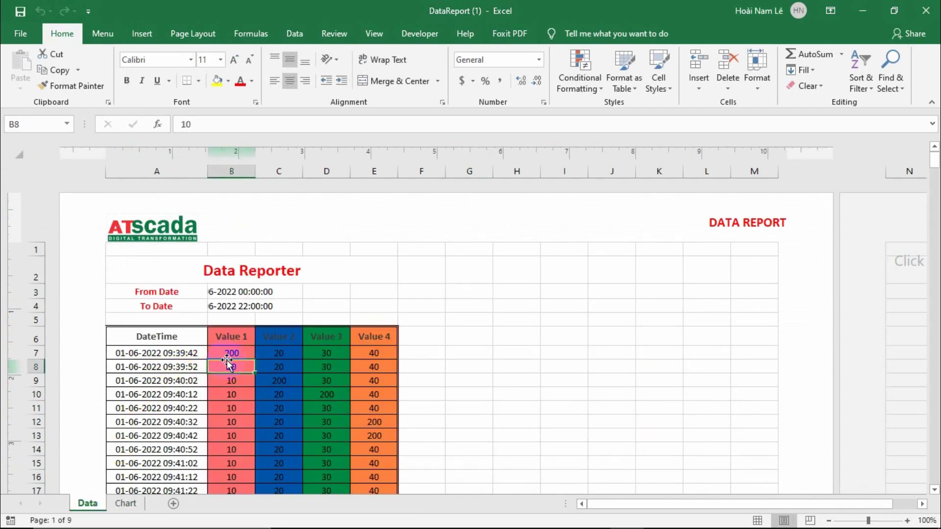
left_click(278, 363)
left_click(323, 366)
left_click(374, 367)
left_click(485, 368)
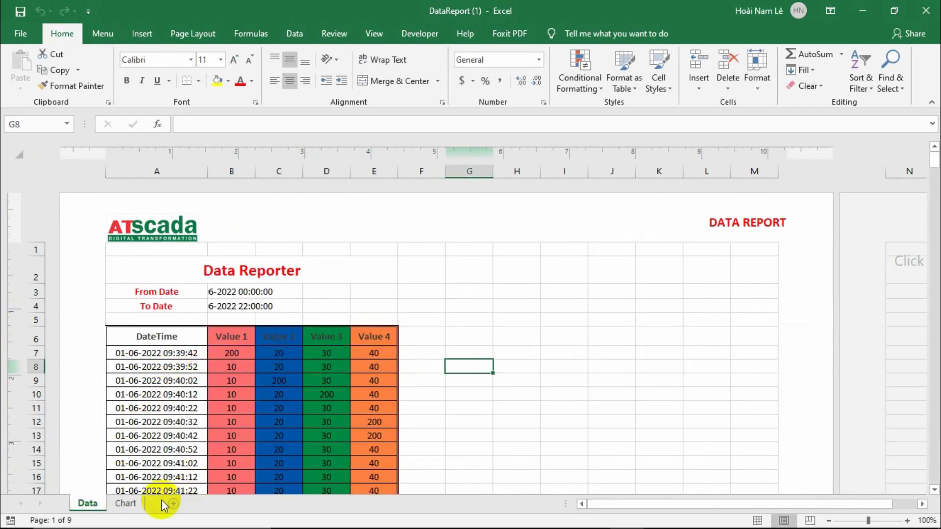
left_click(126, 503)
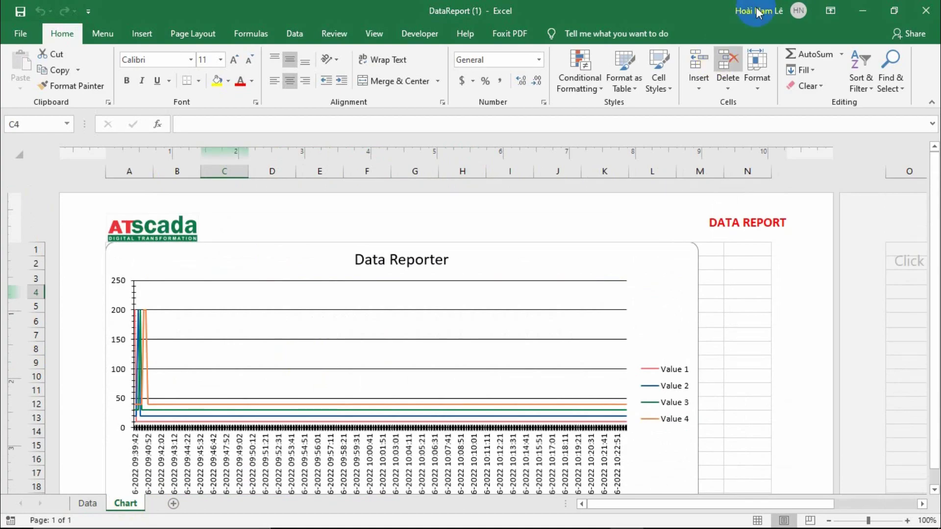
left_click(926, 10)
scroll(375, 260, "down", 5)
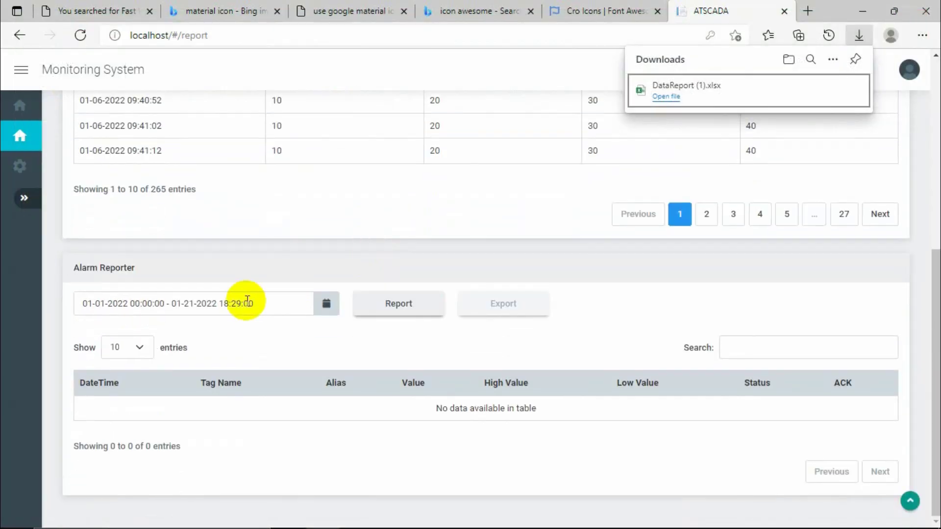
left_click(248, 301)
left_click(186, 399)
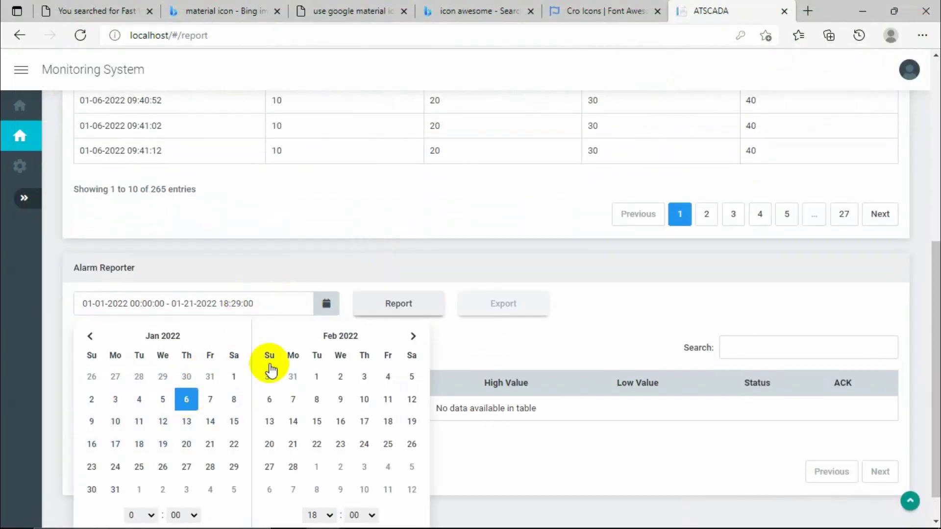
scroll(330, 385, "down", 1)
left_click(392, 512)
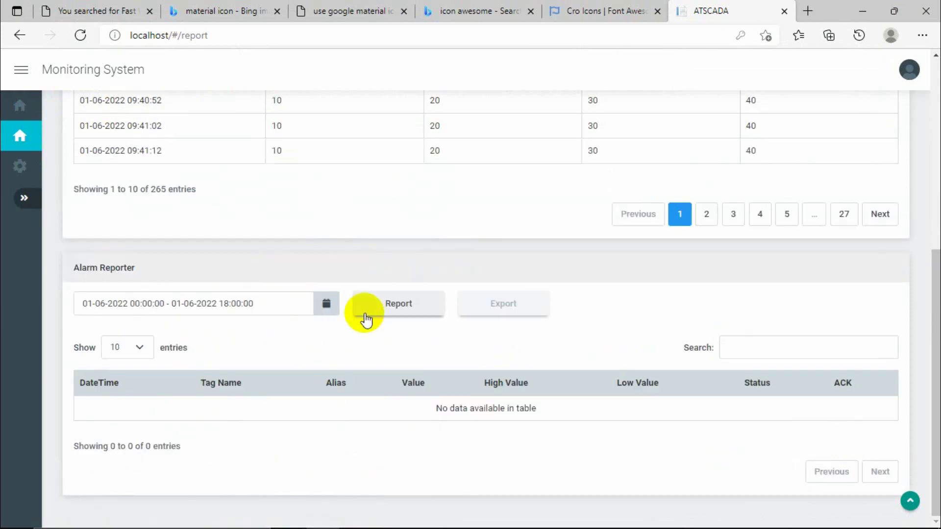
left_click(365, 316)
scroll(343, 332, "down", 3)
Export the report as AlarmReport (1).xlsx, check its From/To Date cells in Excel, then close it.
left_click(495, 170)
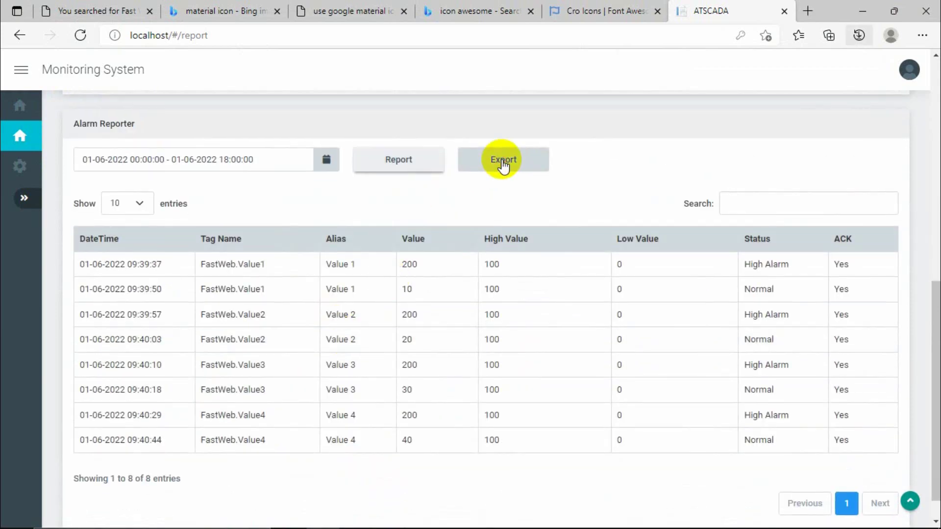
left_click(698, 98)
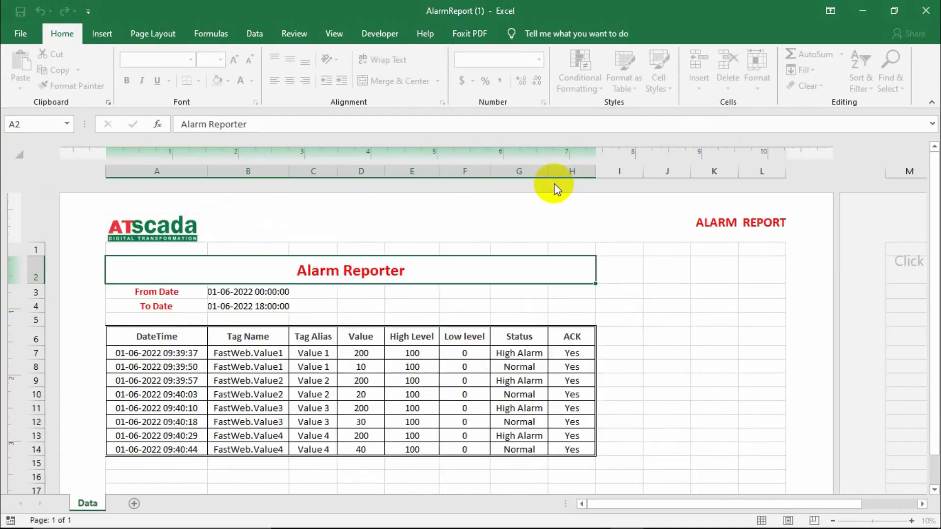
left_click(621, 292)
left_click(666, 320)
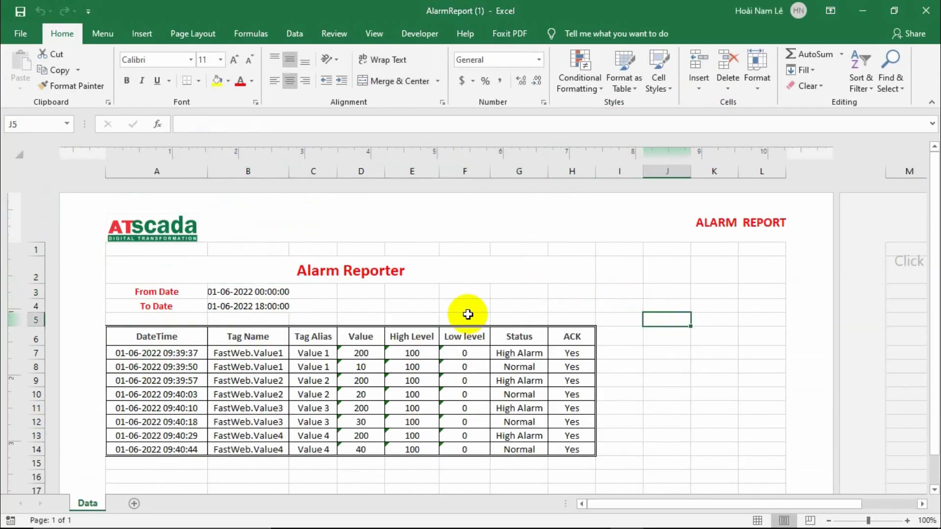
left_click(252, 293)
left_click(256, 307)
left_click(268, 296)
left_click(269, 301)
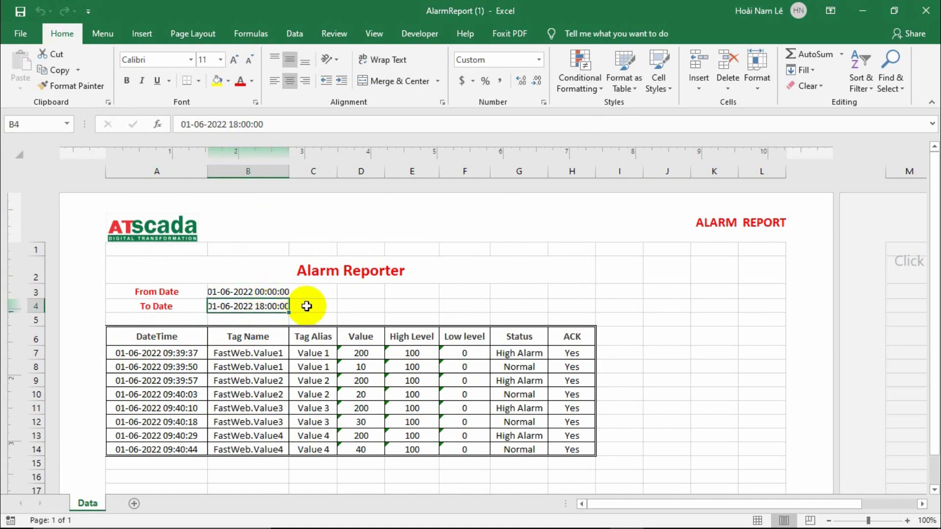
left_click(304, 302)
left_click(925, 18)
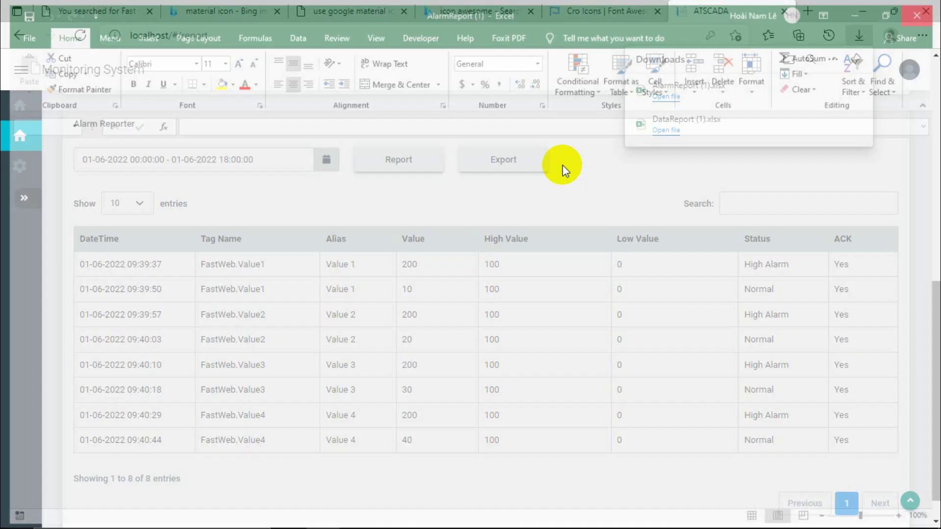
Filter the Alarm Reporter rows by 'Value1', then clear the filter again.
scroll(493, 208, "up", 5)
scroll(496, 213, "up", 4)
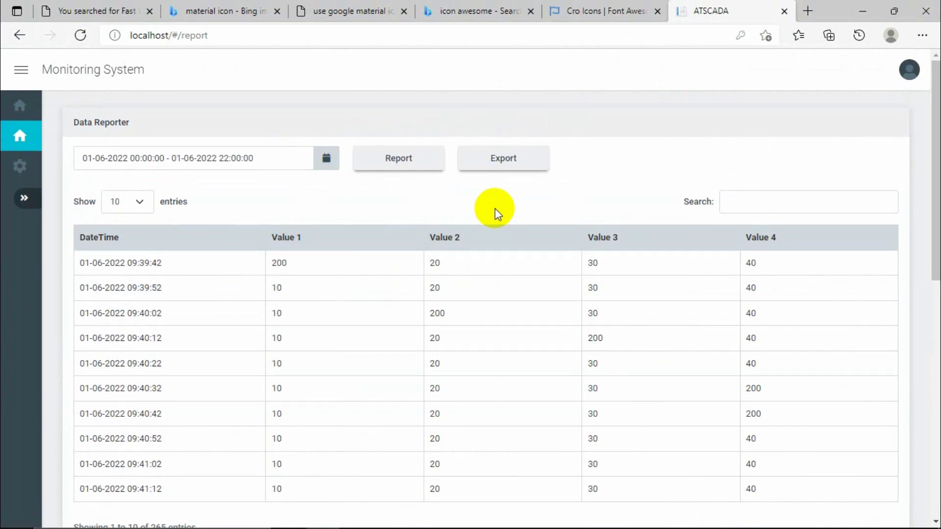
scroll(496, 213, "down", 7)
scroll(497, 213, "up", 7)
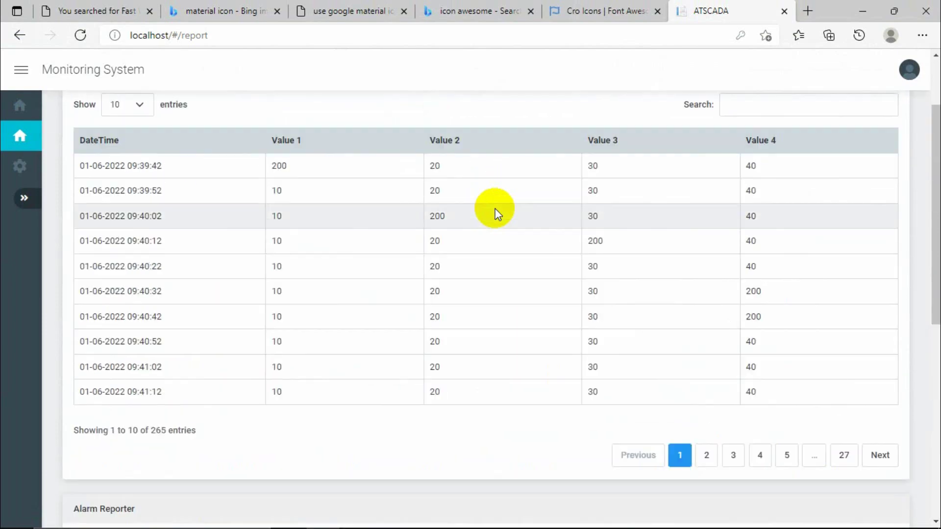
scroll(497, 212, "down", 5)
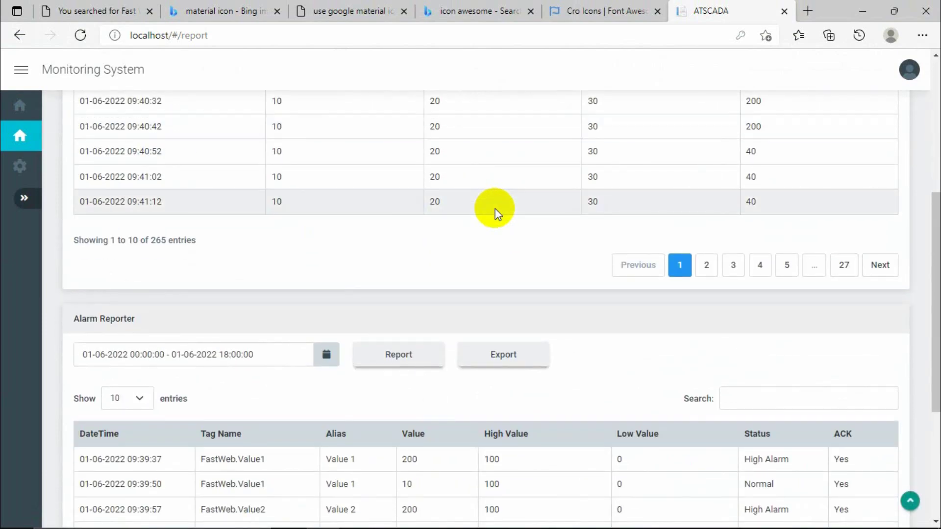
scroll(506, 253, "up", 4)
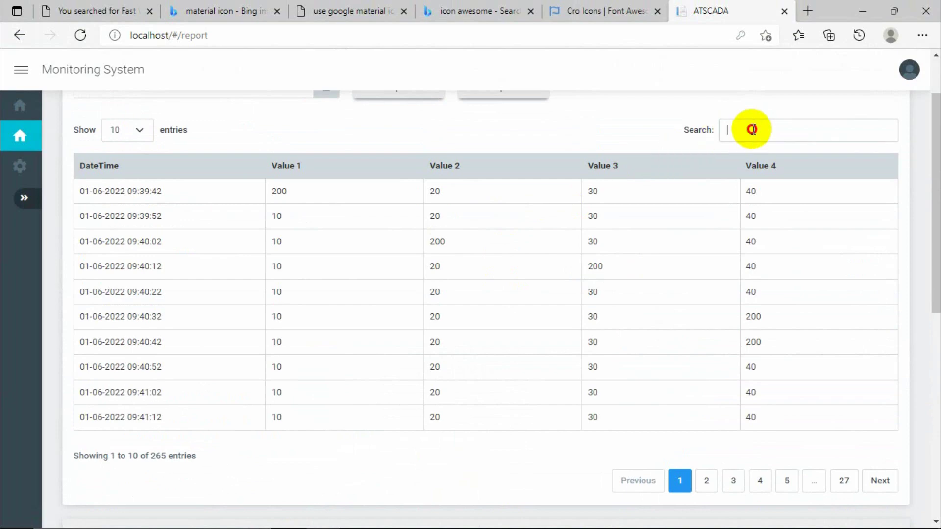
left_click(754, 130)
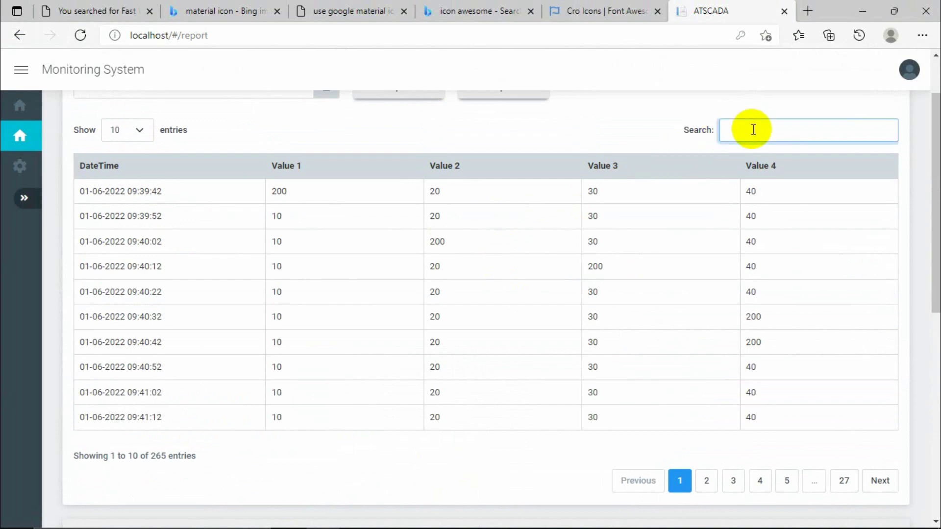
scroll(754, 129, "down", 7)
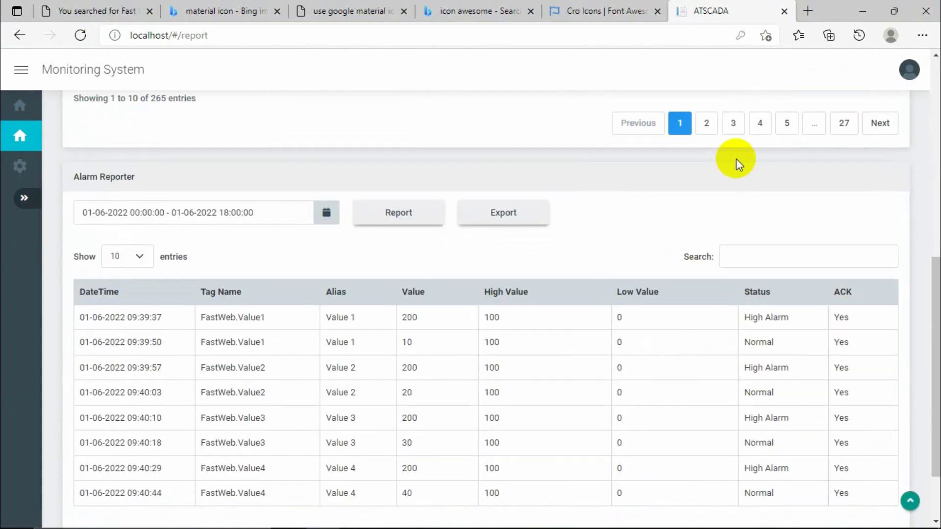
left_click(783, 258)
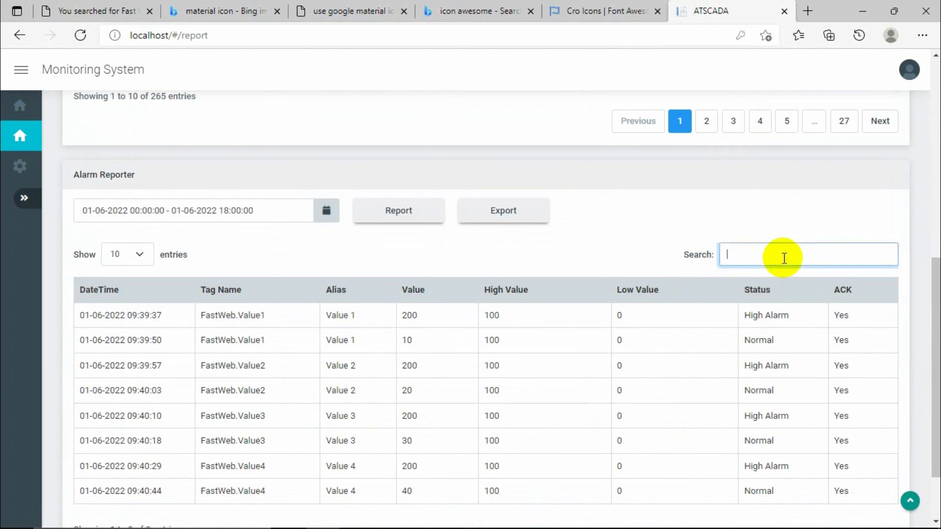
type("Value1")
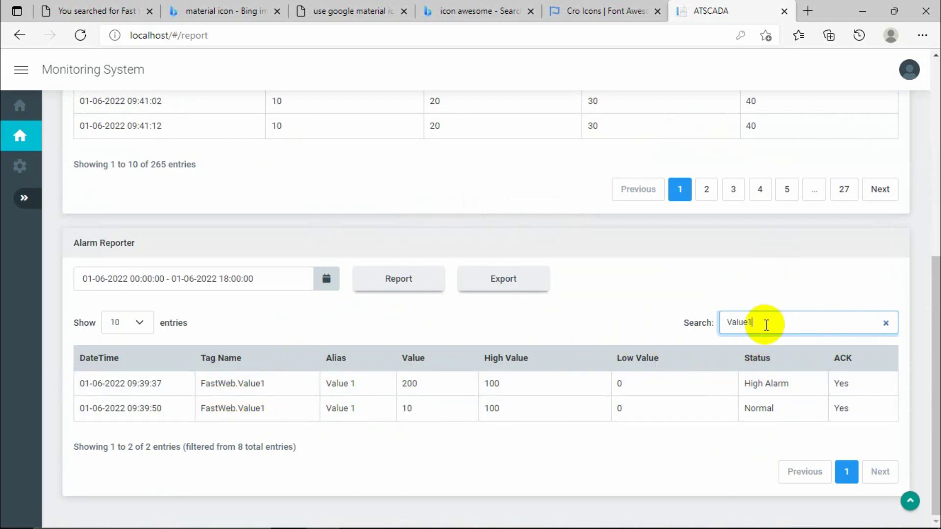
key("BackSpace")
key("BackSpace")
key("BackSpace")
key("BackSpace")
key("BackSpace")
key("BackSpace")
Return to the Monitoring System dashboard page.
scroll(704, 332, "down", 1)
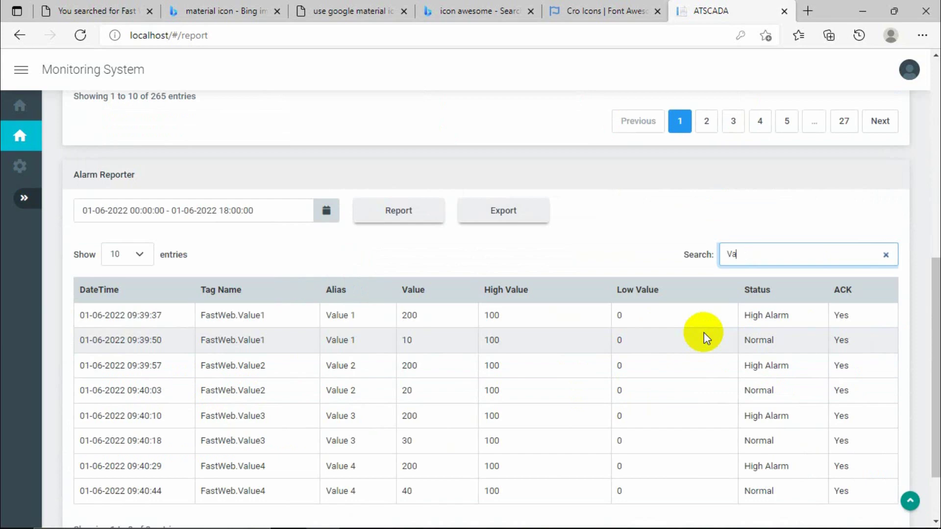
scroll(225, 204, "up", 6)
left_click(19, 105)
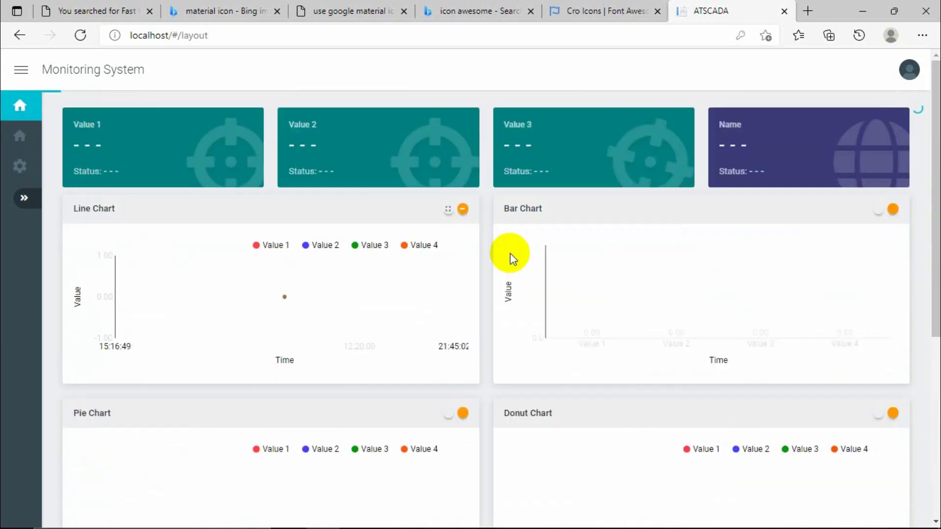
Filter the Alarm Viewer rows by 'Value1', then clear the search box.
scroll(602, 294, "down", 5)
scroll(600, 294, "down", 1)
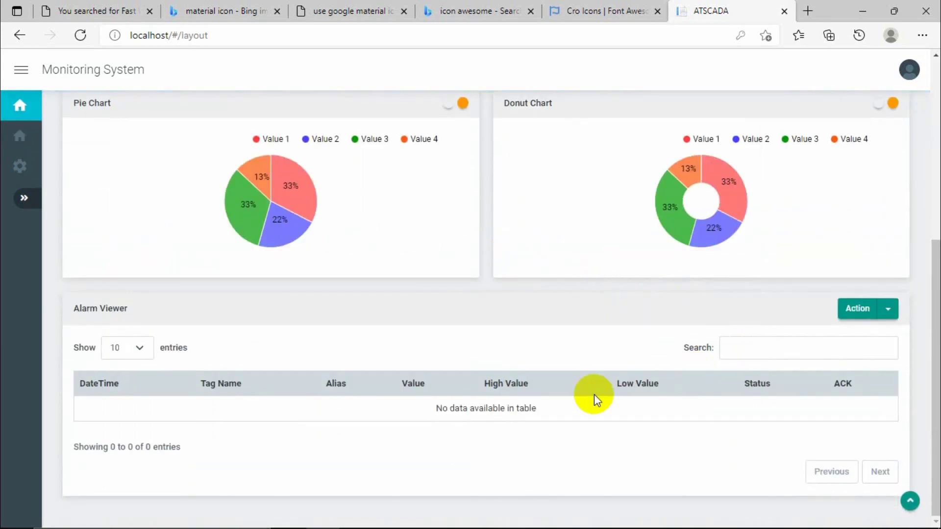
left_click(760, 348)
scroll(762, 349, "down", 4)
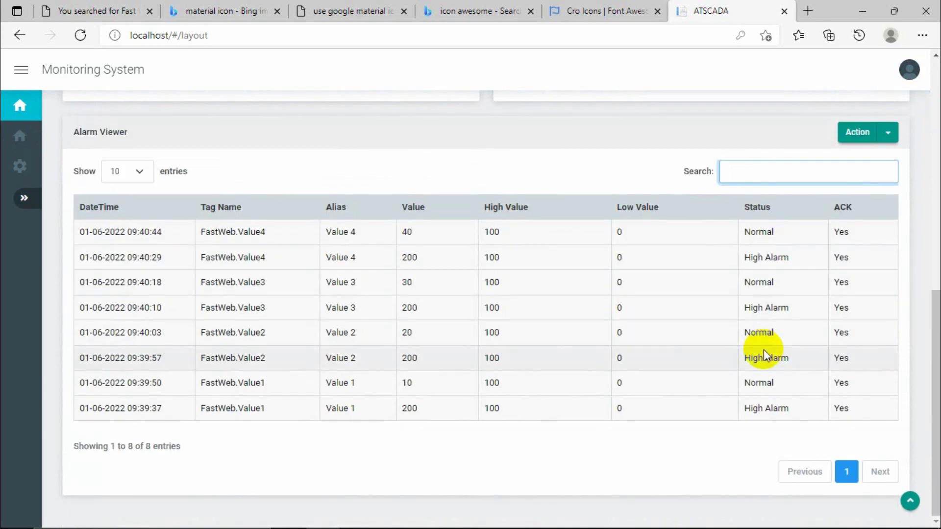
type("Fát")
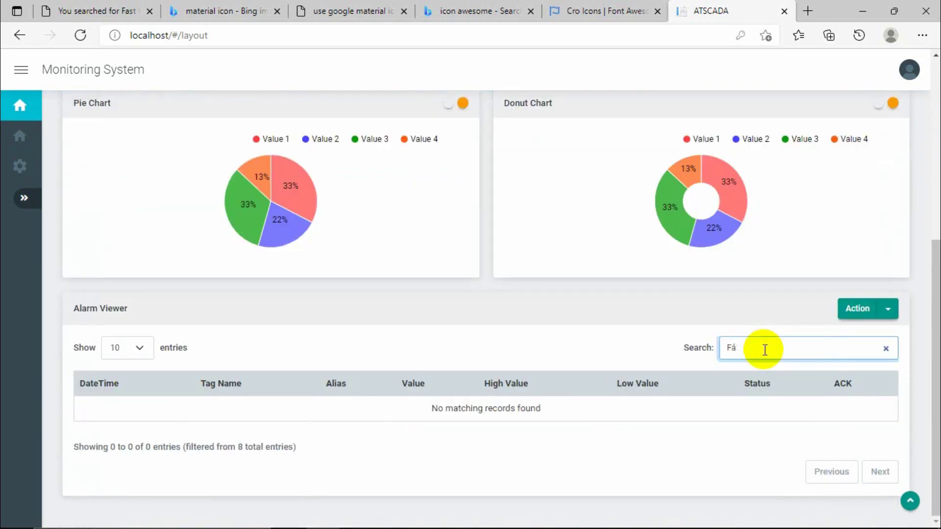
key("BackSpace")
key("BackSpace")
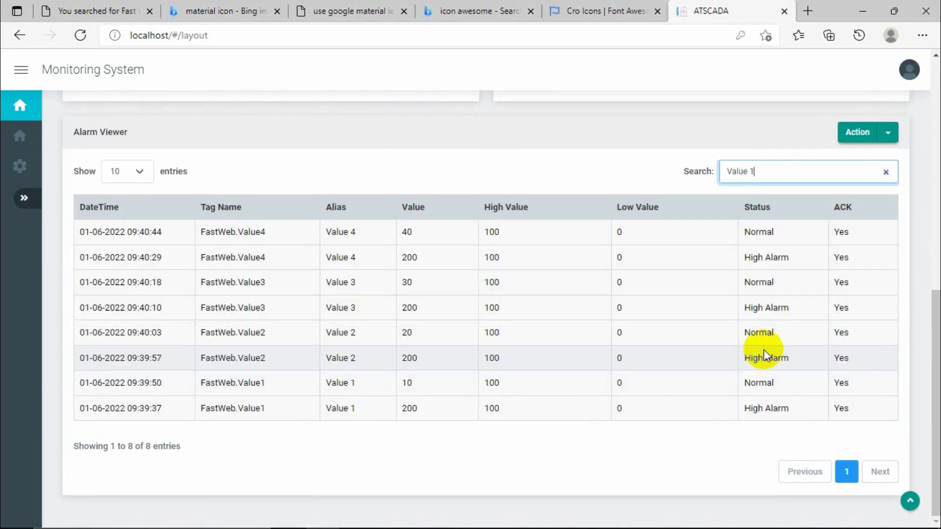
type("Value")
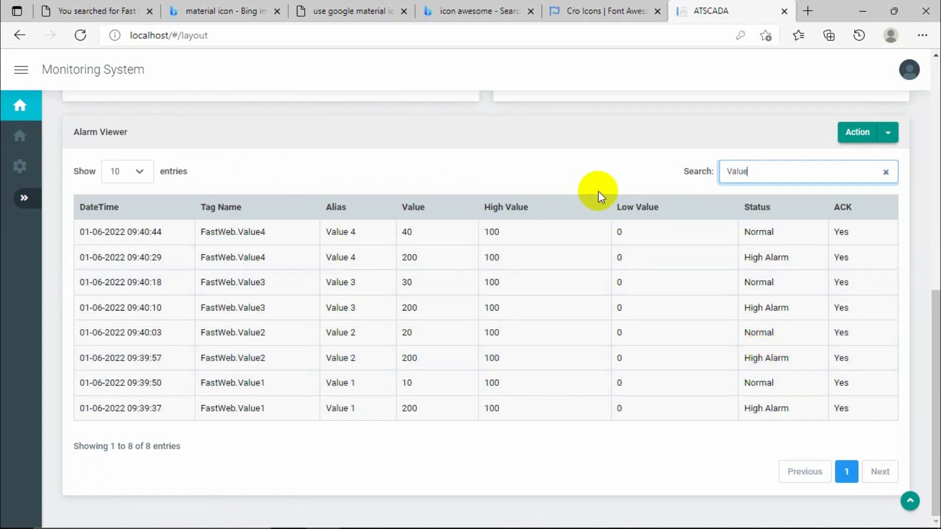
type("1")
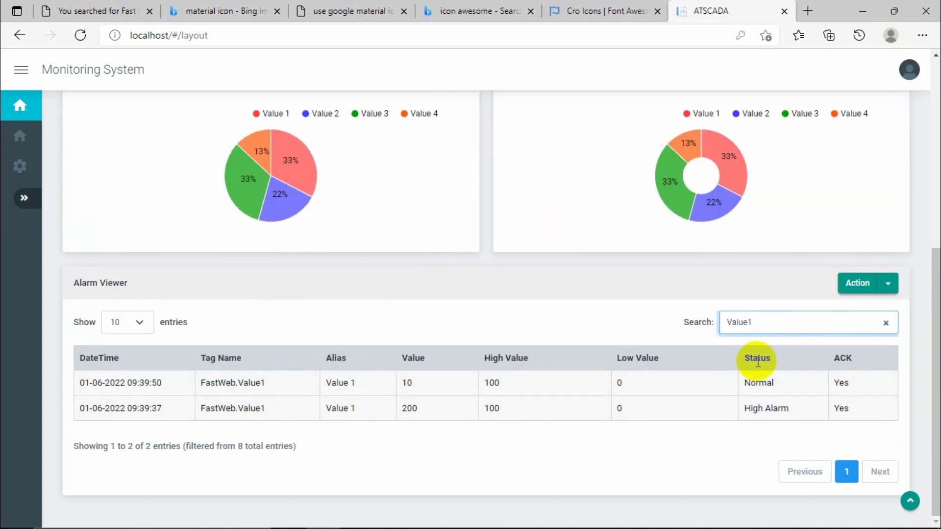
left_click(885, 322)
Go back to the ATSCADA data and alarm report page.
scroll(424, 314, "up", 4)
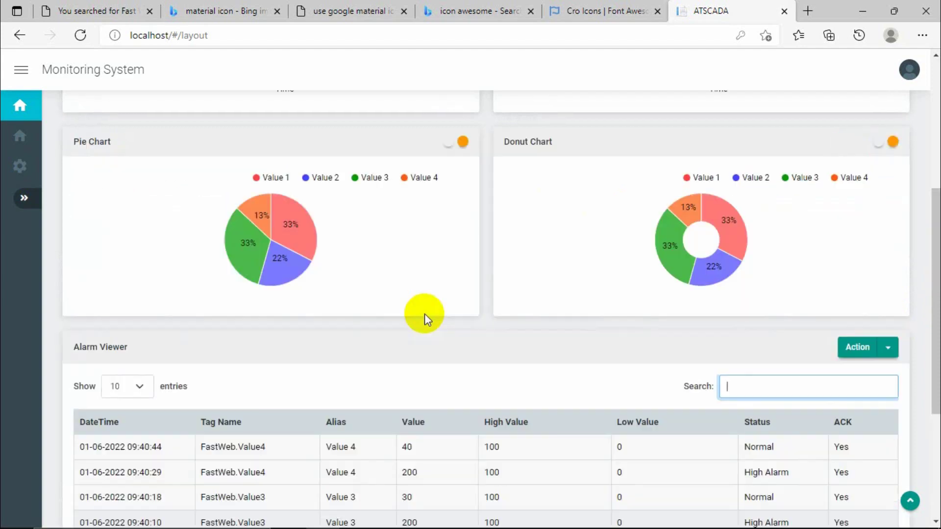
scroll(425, 314, "up", 6)
left_click(20, 136)
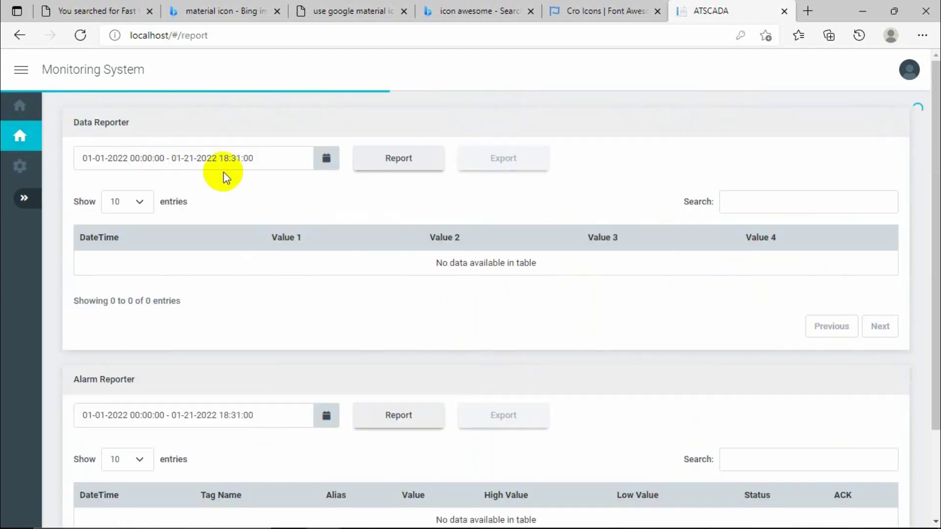
Open the ATSCADA settings page at localhost/#/settings, which loads blank.
scroll(346, 231, "down", 2)
scroll(347, 231, "up", 2)
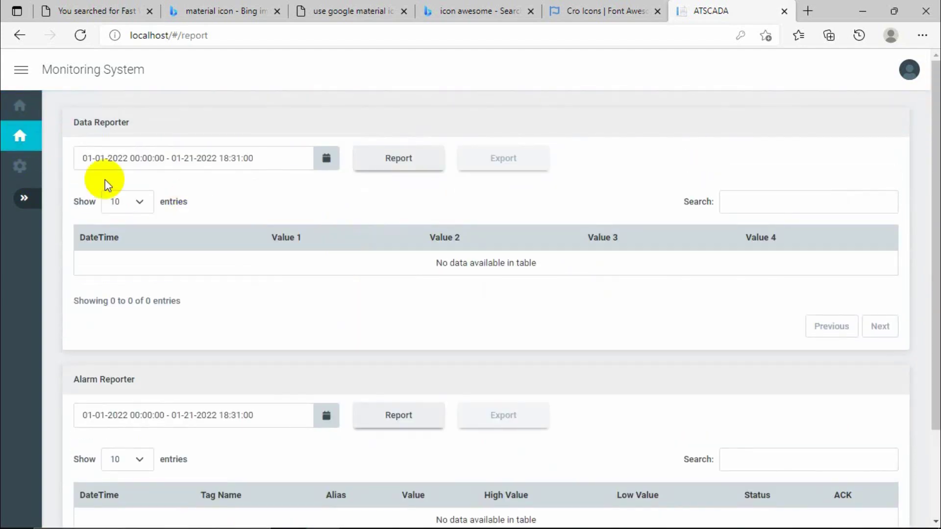
left_click(19, 166)
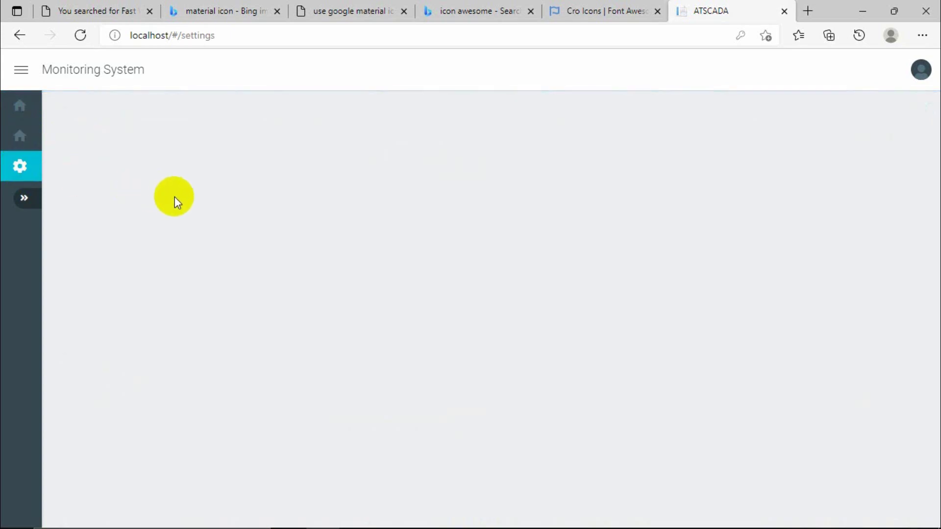
left_click(20, 166)
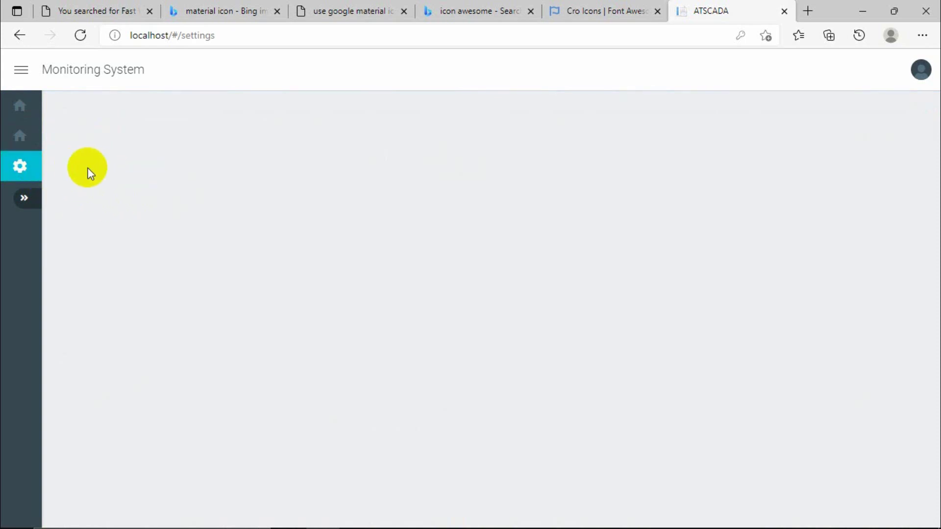
left_click(20, 167)
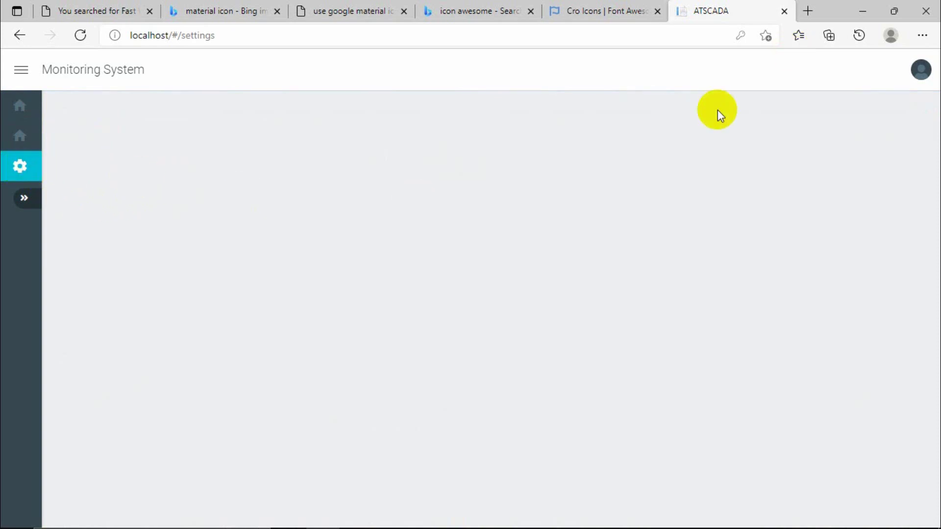
mouse_move(454, 524)
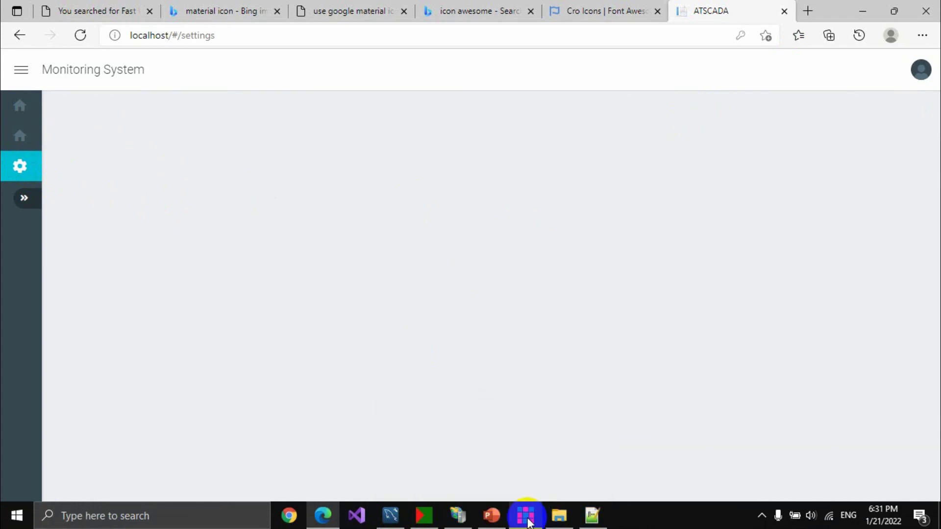
Bring Fast Web Designer over the browser and show the Settings view's contents.
mouse_move(526, 520)
left_click(523, 470)
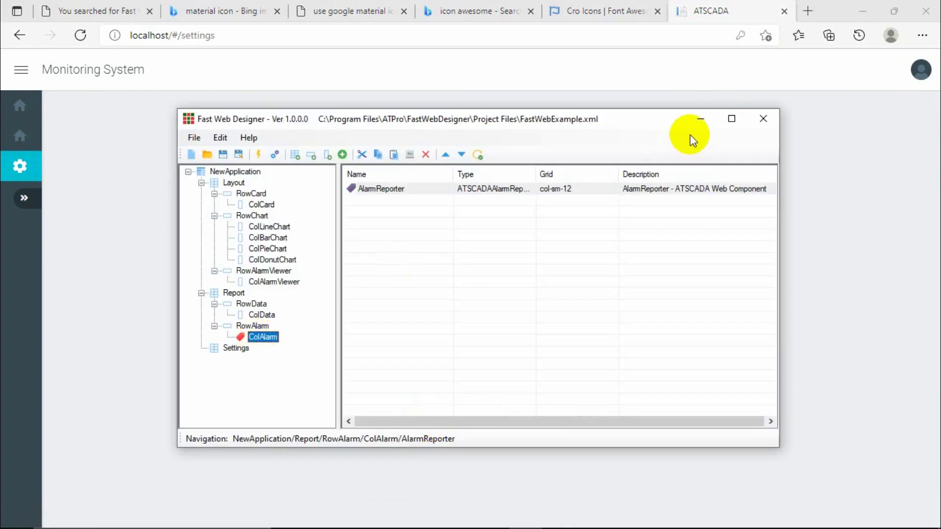
left_click_drag(632, 117, 644, 67)
left_click(245, 296)
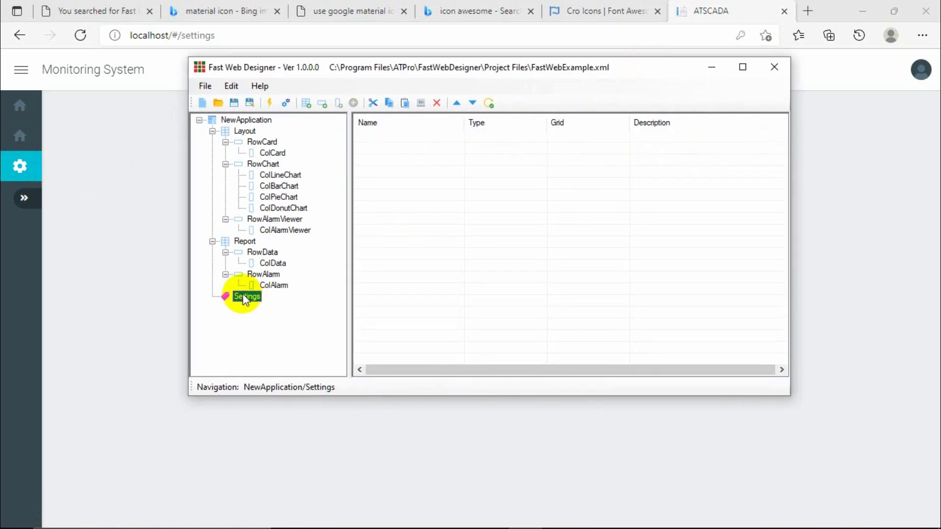
Start a new view under Settings, review its Extend tab, then cancel without saving.
right_click(251, 298)
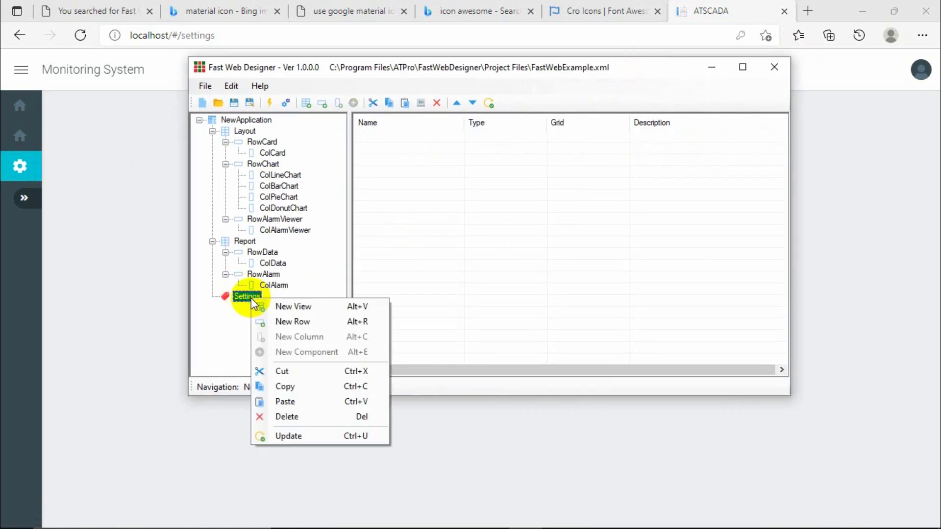
left_click(283, 308)
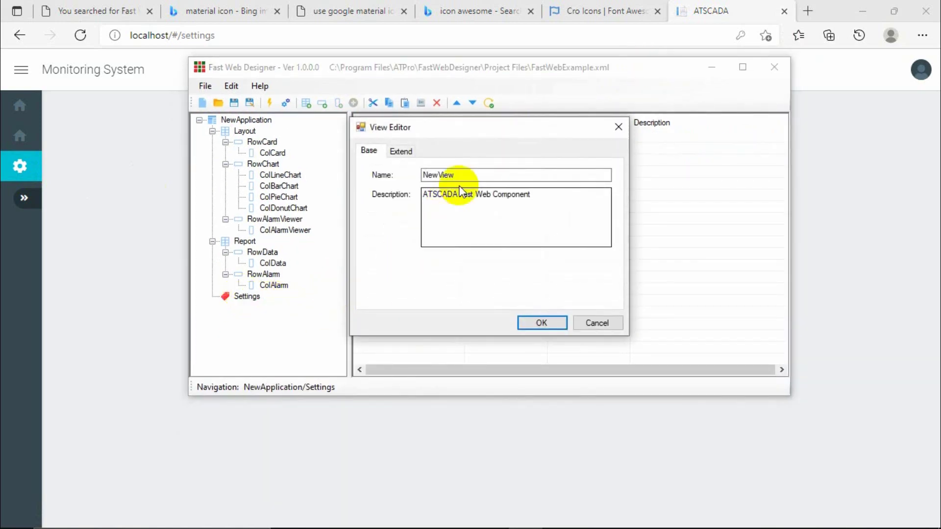
type("S")
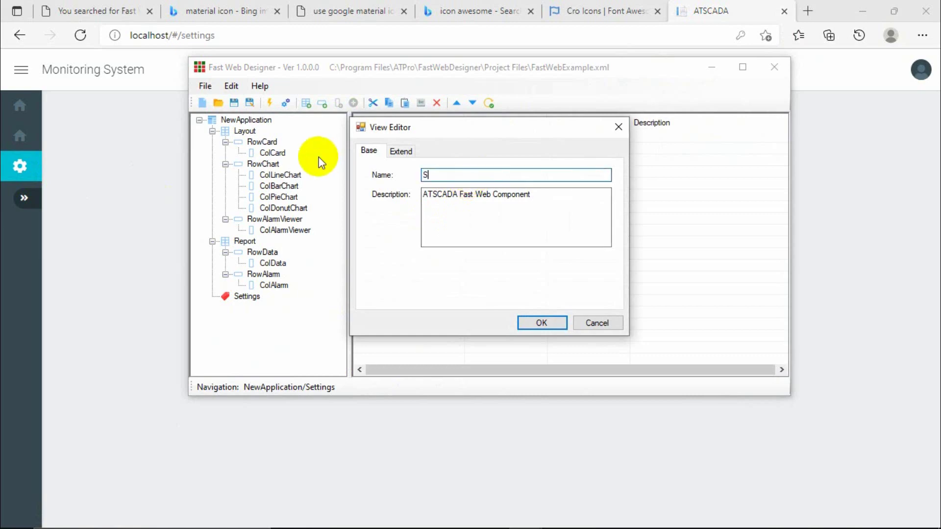
type("wi")
type("S")
type("wwitch")
type("it")
left_click(400, 151)
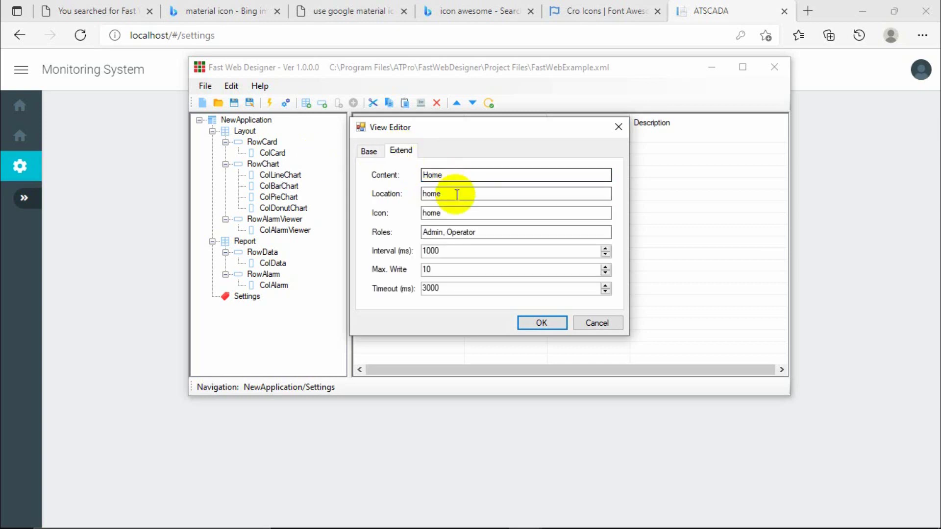
left_click(618, 128)
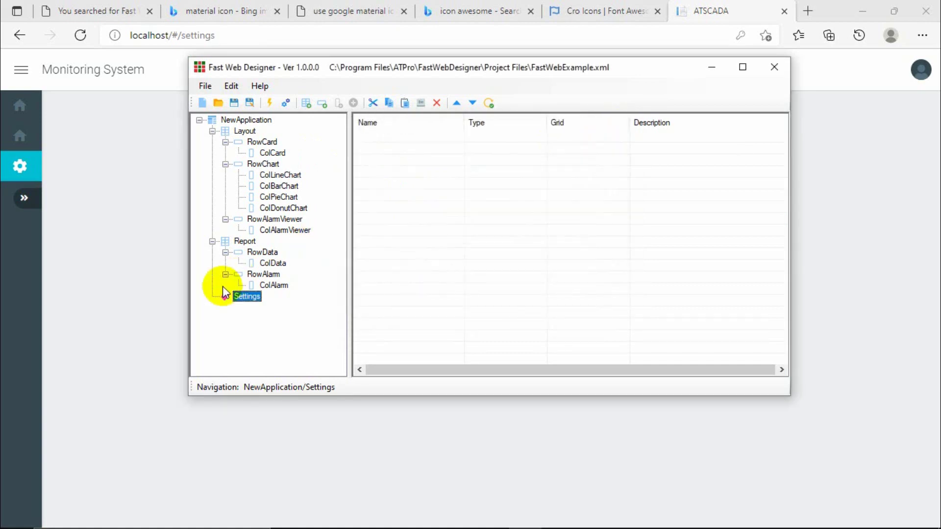
Add a row named RowSwitch to the Settings view.
left_click(323, 103)
left_click(471, 205)
left_click_drag(471, 205, 343, 190)
type("R")
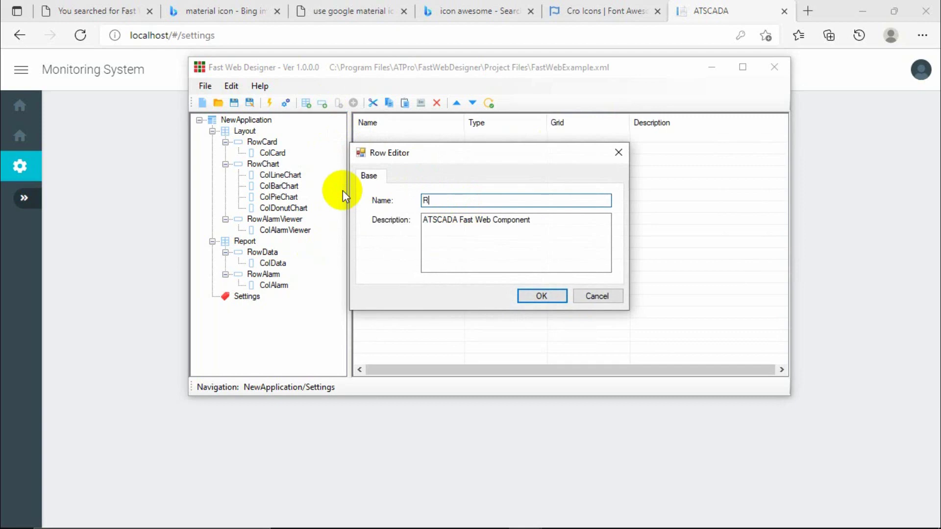
type("owSwitch")
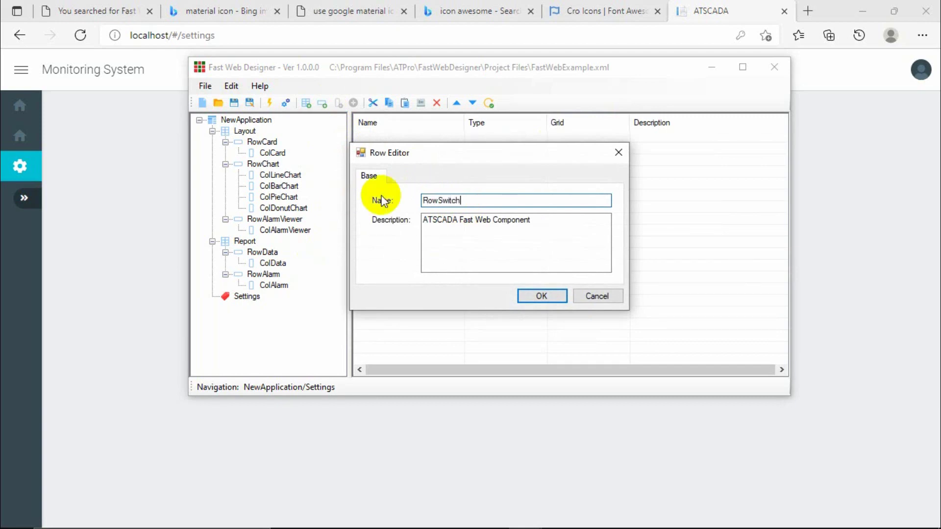
left_click(534, 294)
left_click(268, 307)
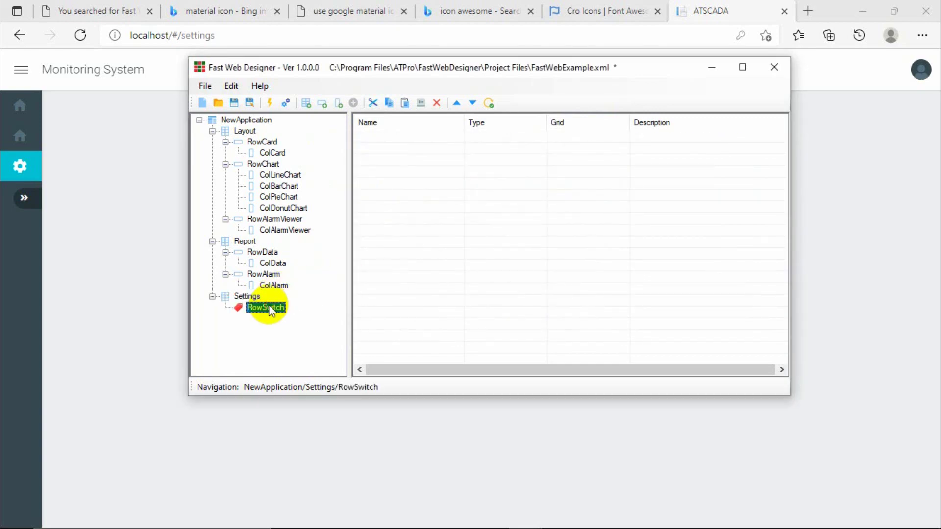
left_click(247, 296)
left_click(257, 308)
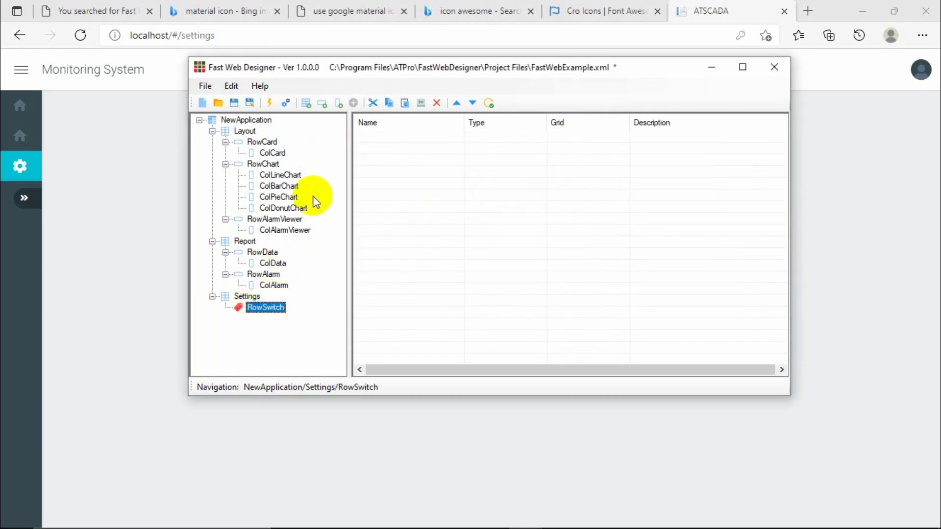
Add two more Settings rows, RowSlider and RowInput.
left_click(323, 102)
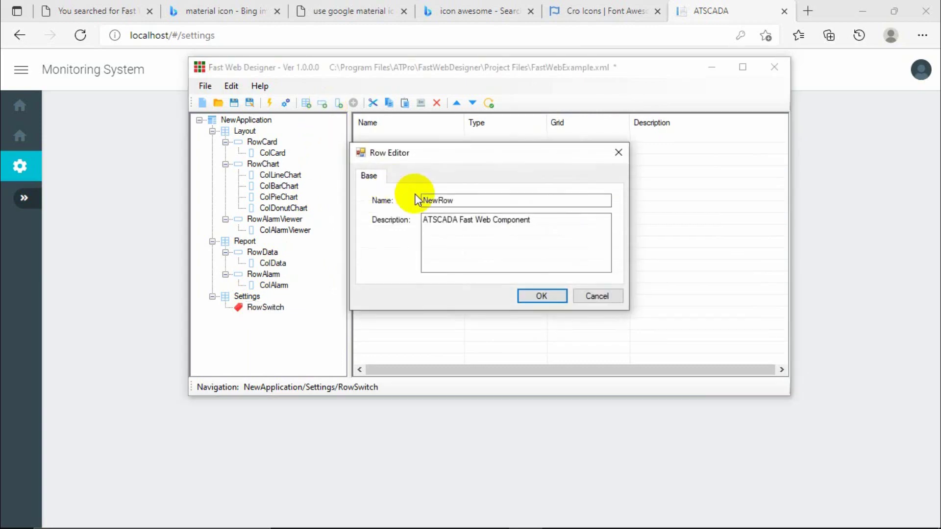
type("Ro")
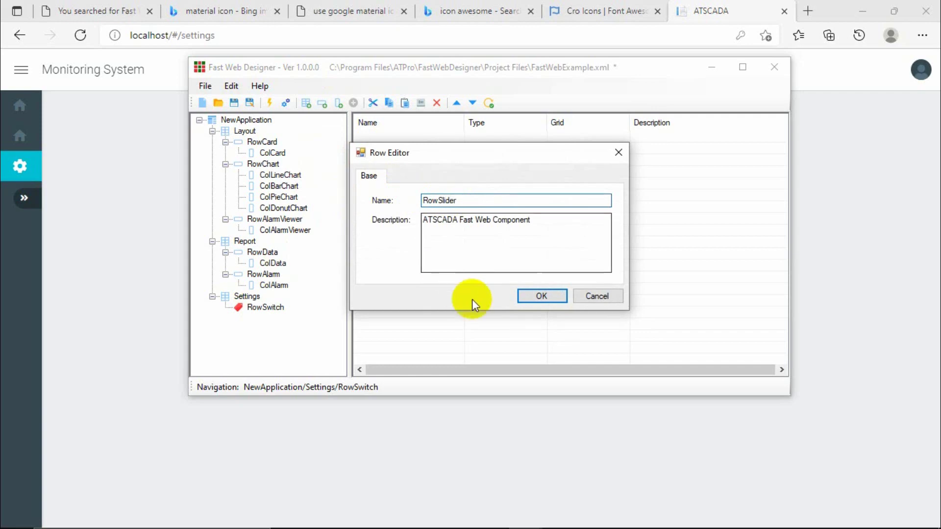
left_click(542, 296)
left_click(269, 319)
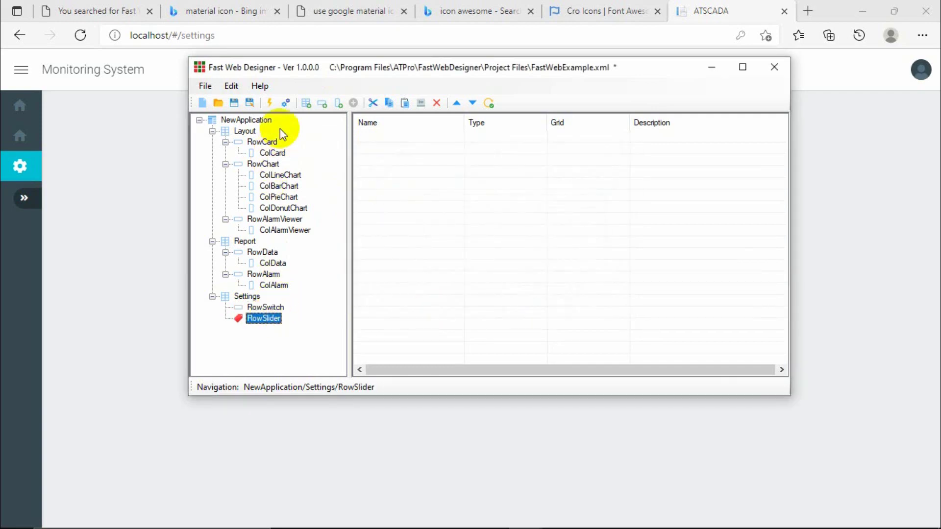
left_click(322, 104)
left_click(475, 201)
double_click(475, 201)
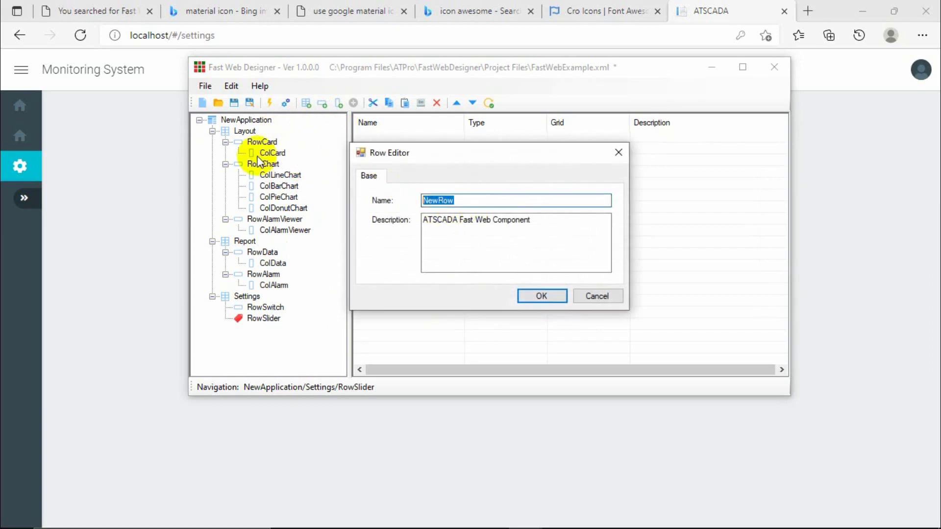
type("Row")
left_click(521, 294)
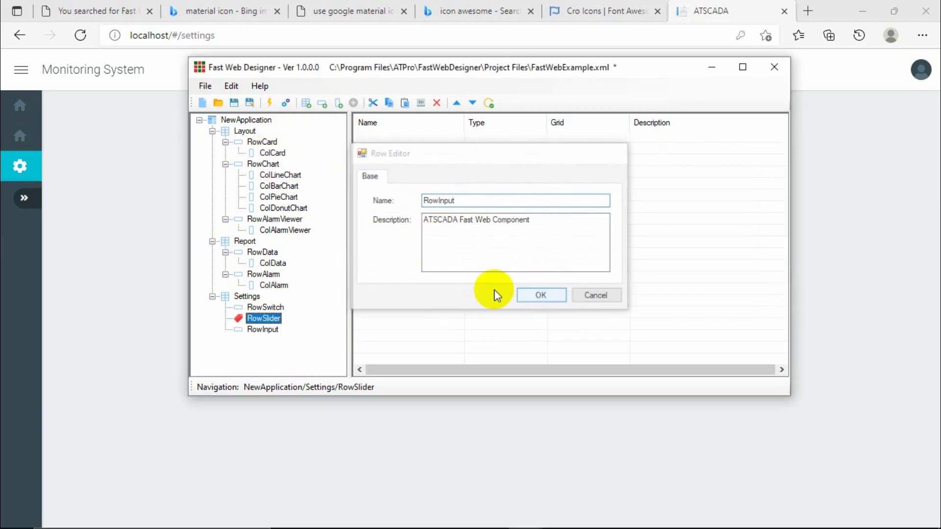
left_click(272, 308)
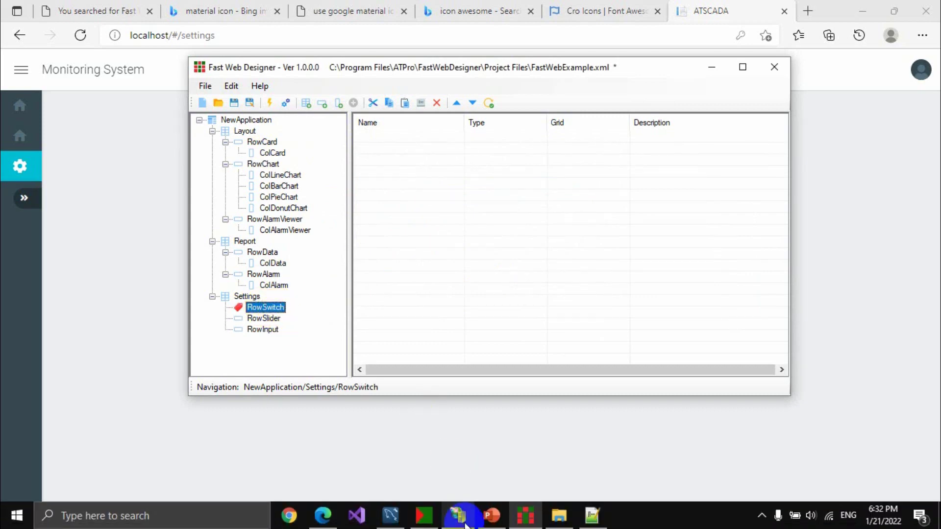
Review tags Status1–Status4 in iTag Builder, then select the RowSlider and RowInput rows.
left_click(422, 522)
left_click(414, 298)
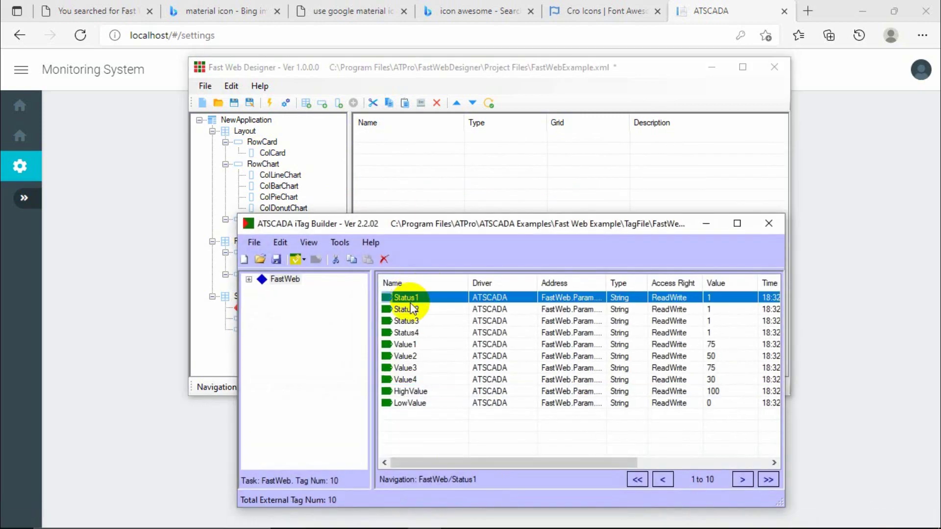
left_click(412, 309)
left_click(411, 321)
left_click(411, 332)
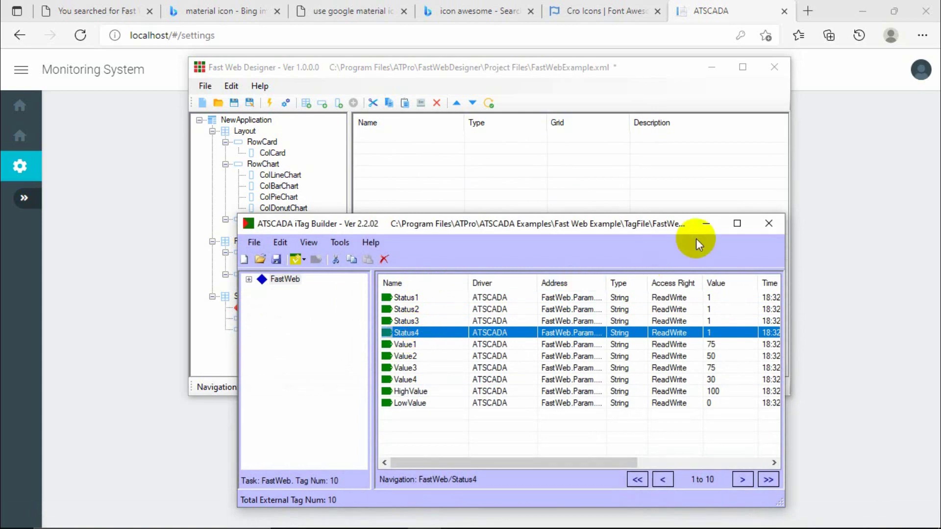
left_click(706, 224)
left_click(273, 319)
left_click(270, 327)
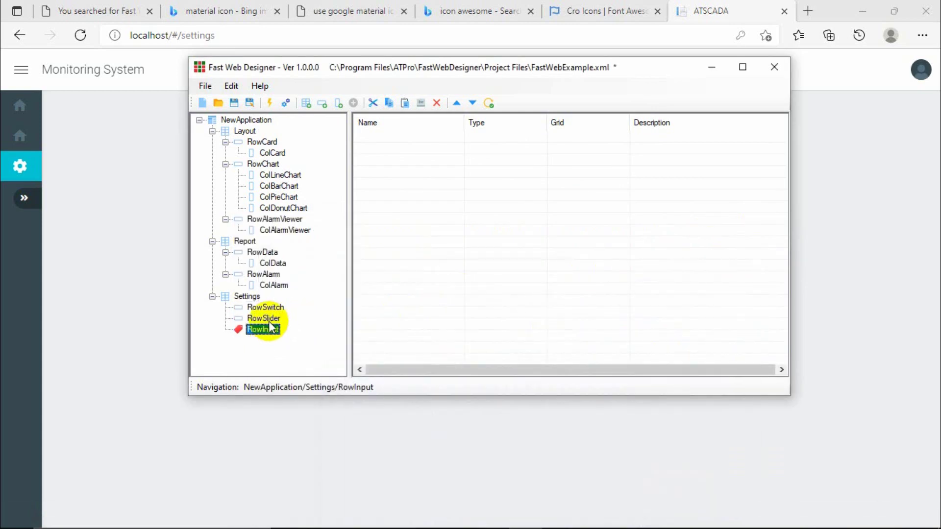
Add a column named ColSwitch to RowSwitch.
left_click(272, 317)
double_click(273, 307)
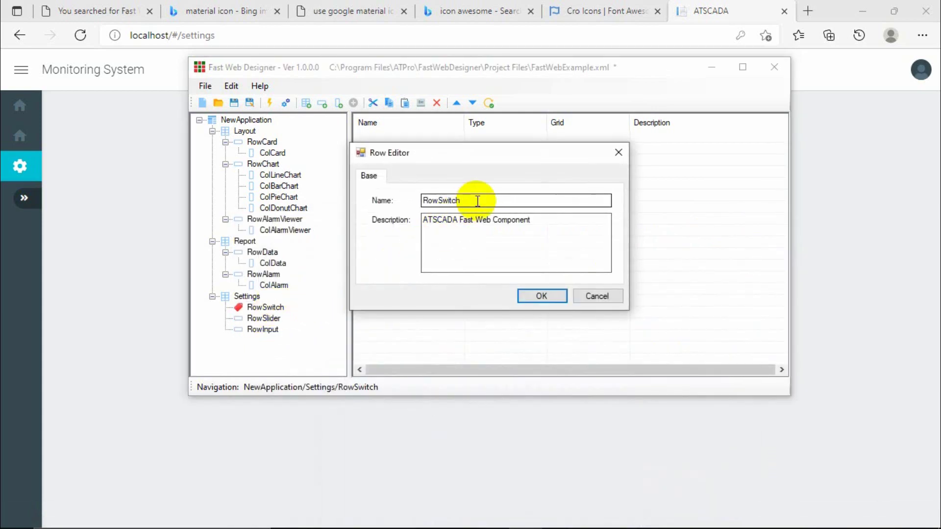
left_click(617, 153)
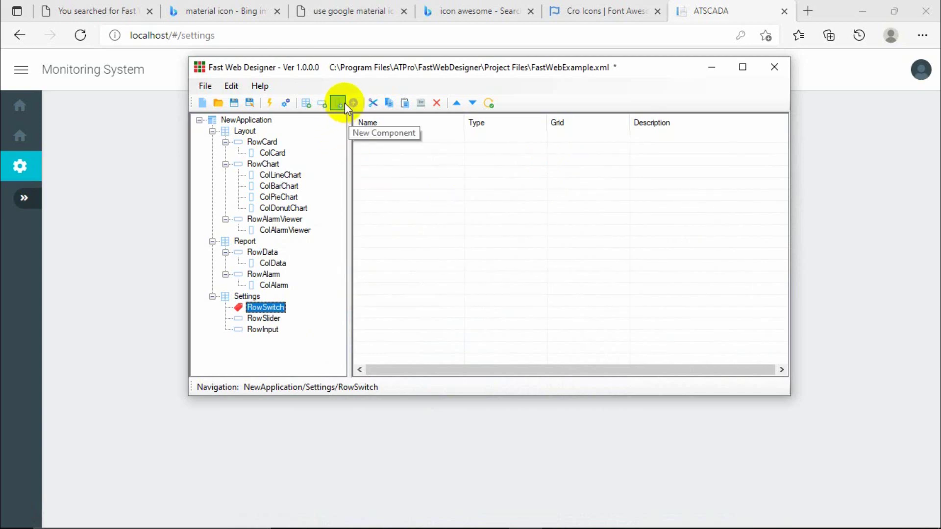
left_click(268, 317)
left_click(266, 307)
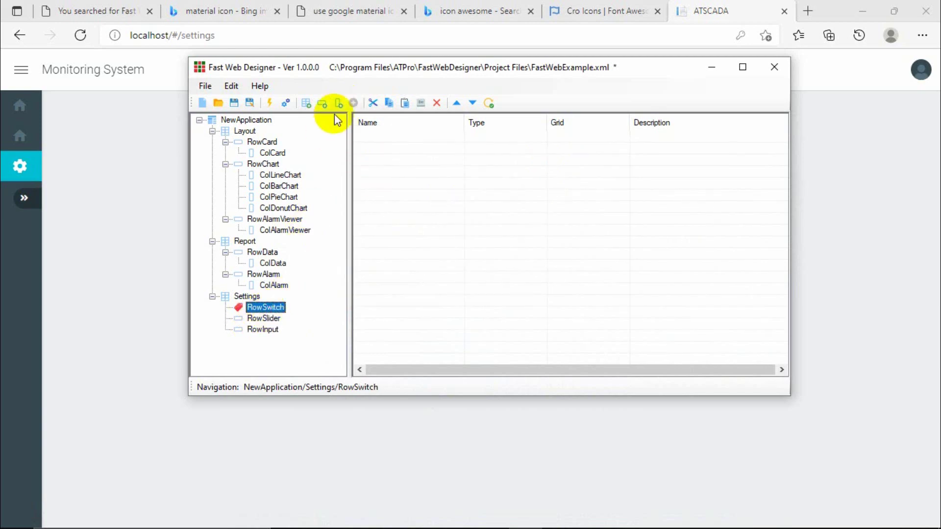
left_click(338, 103)
type("ColSwitch")
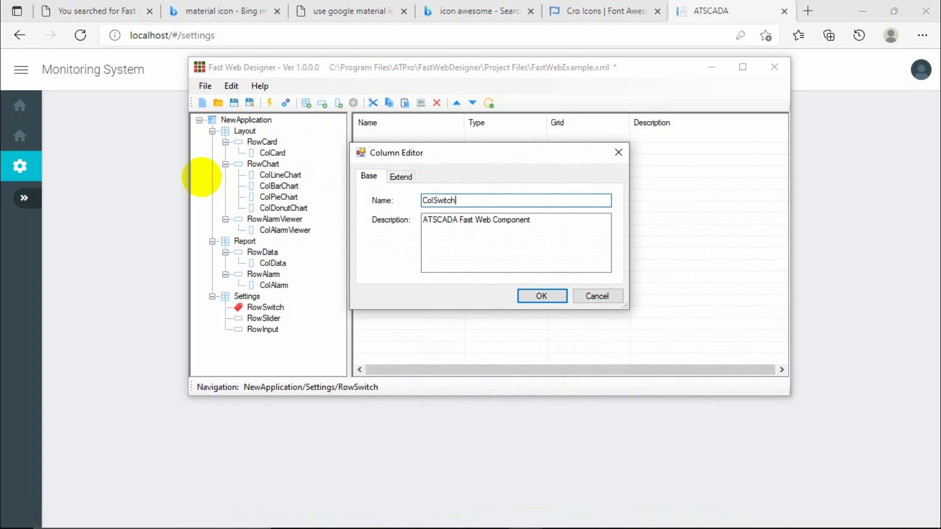
left_click(400, 177)
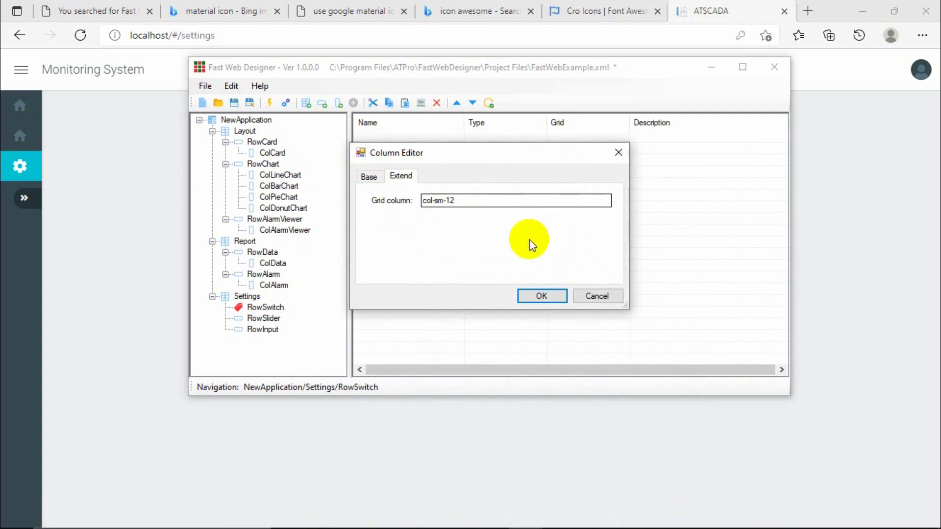
left_click(540, 297)
Add a column named ColSlider to RowSlider.
left_click(267, 329)
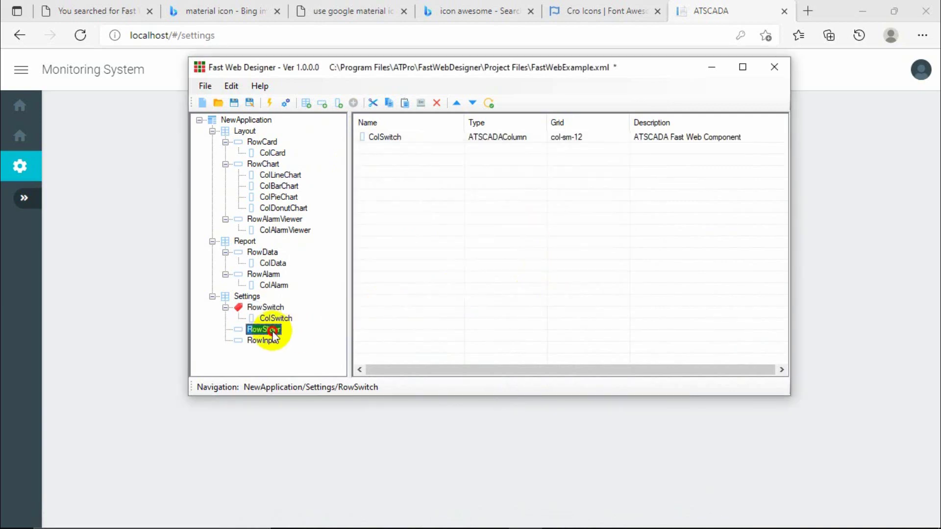
left_click(339, 103)
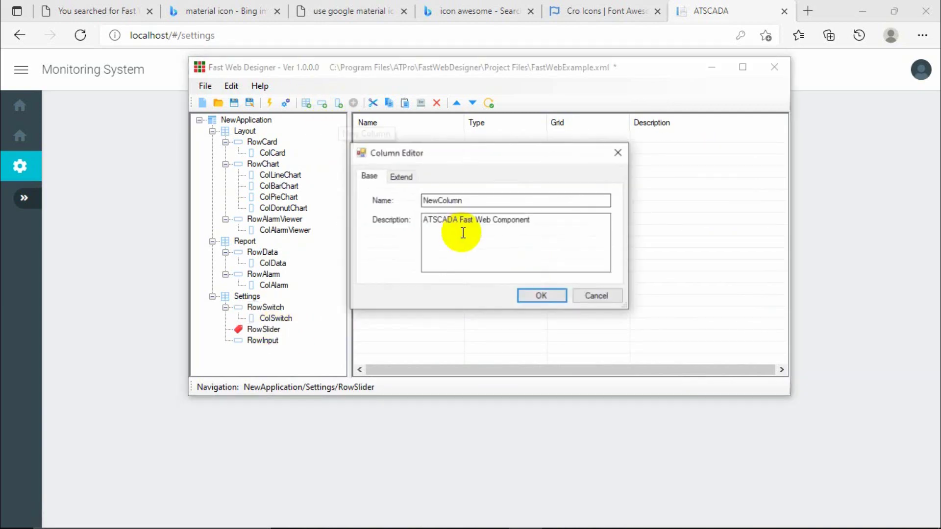
double_click(500, 202)
type("Co")
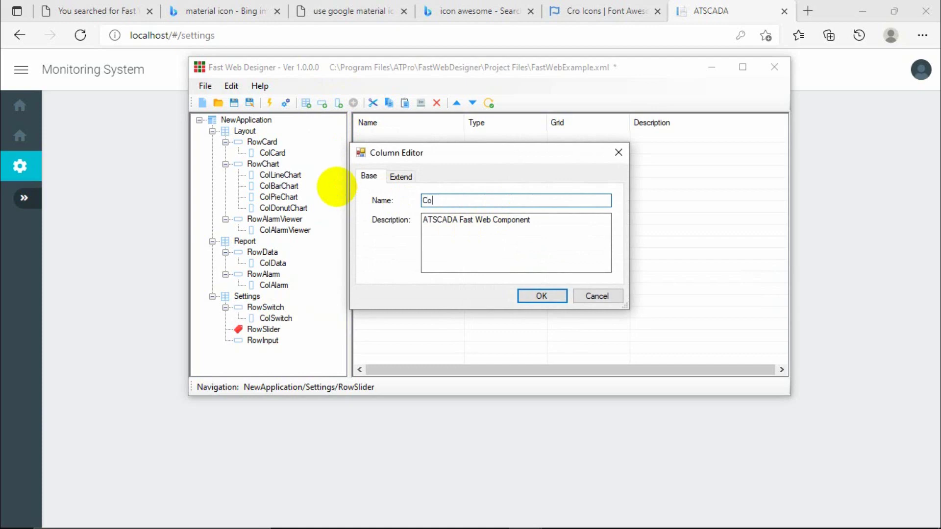
type("lSlider")
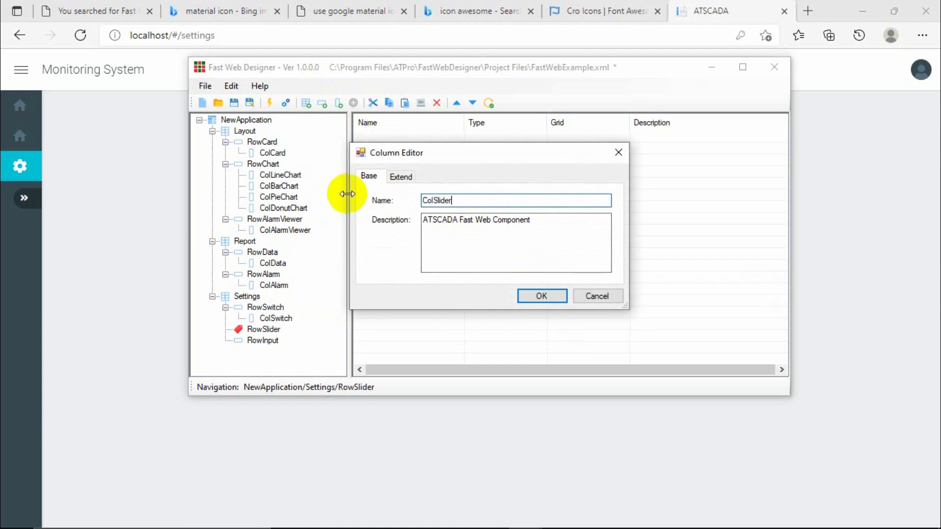
left_click(541, 295)
Add a column named ColInput to RowInput.
left_click(265, 352)
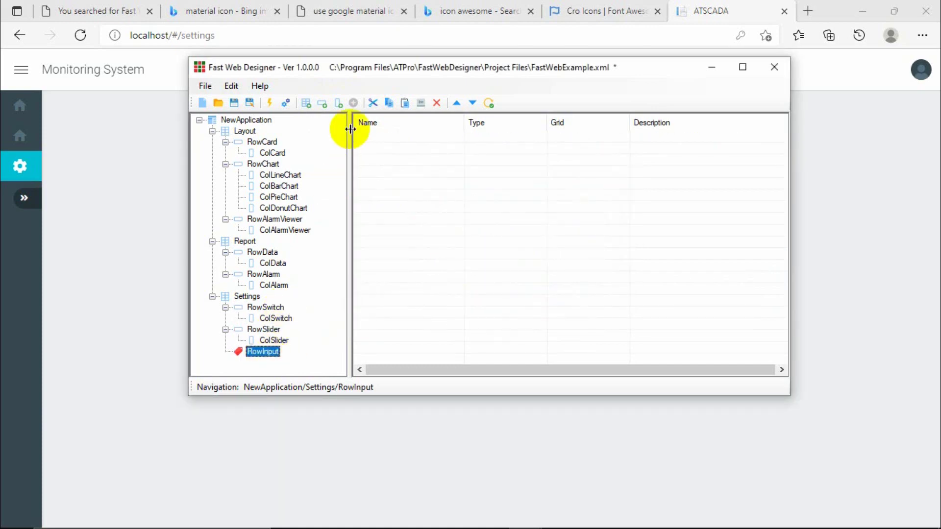
left_click(341, 111)
left_click(399, 178)
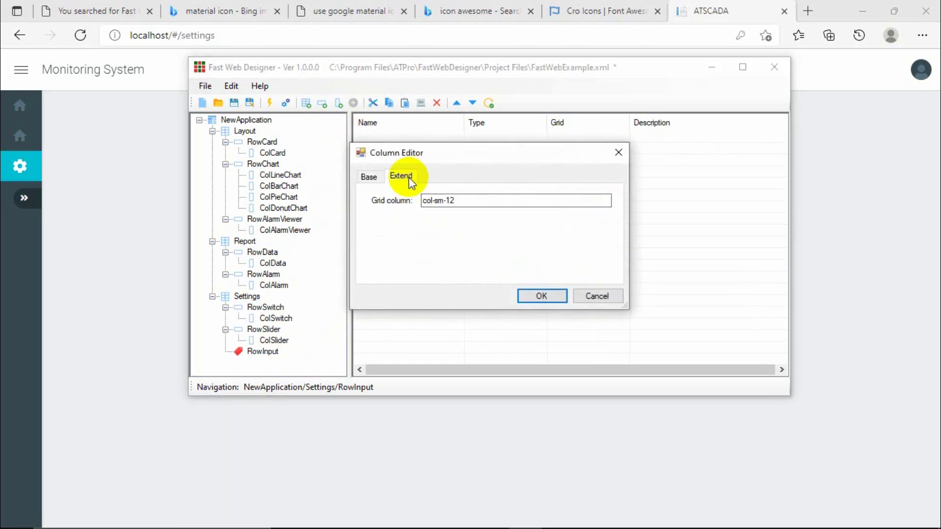
left_click(383, 182)
double_click(444, 200)
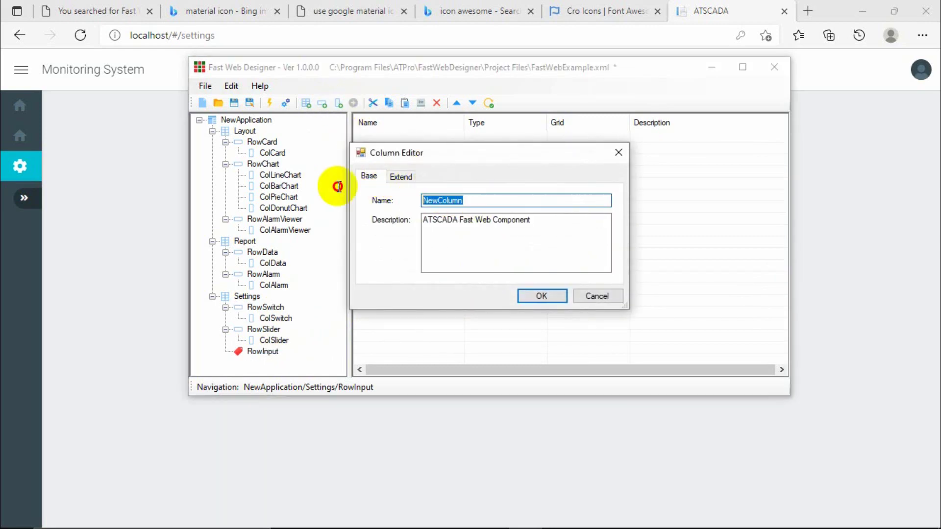
type("ColInput")
left_click(538, 295)
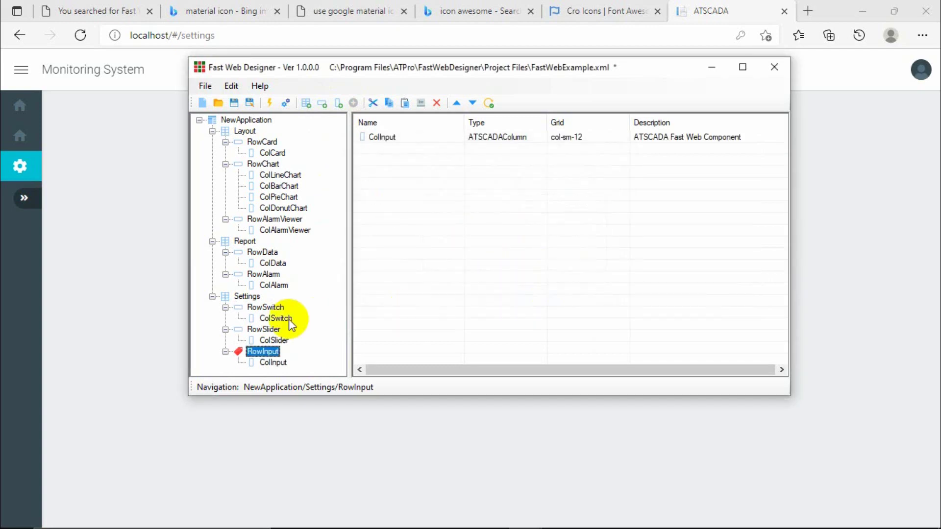
left_click(289, 319)
Add an iSwitch component to ColSwitch and start filling in its name and content.
left_click(353, 103)
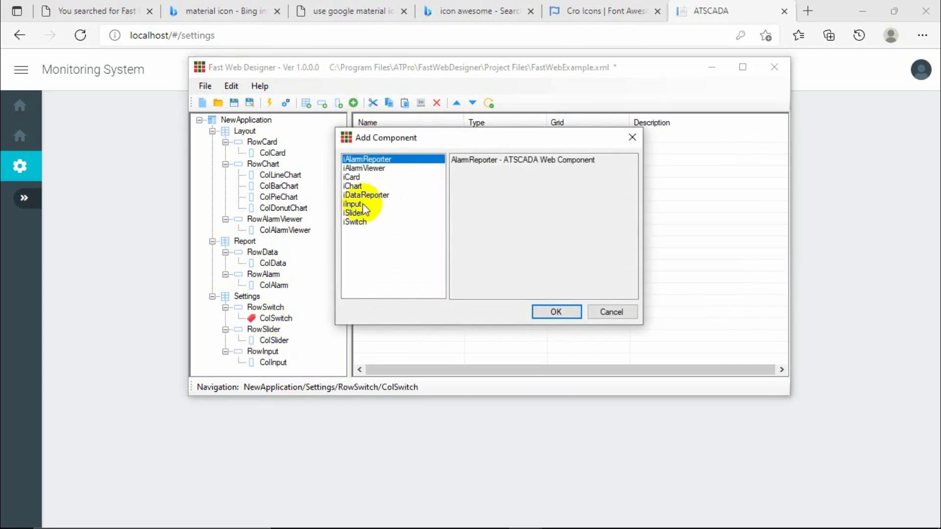
double_click(355, 221)
left_click(480, 176)
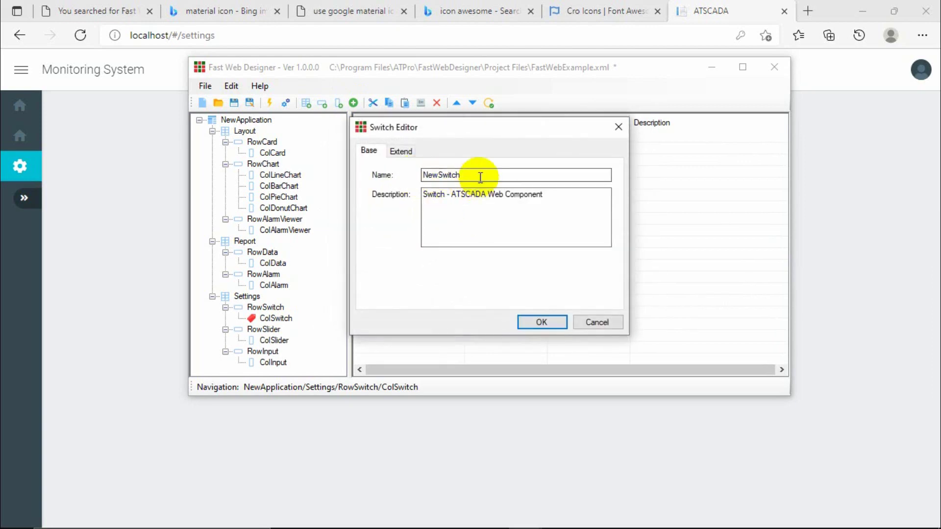
double_click(481, 178)
type("Value1")
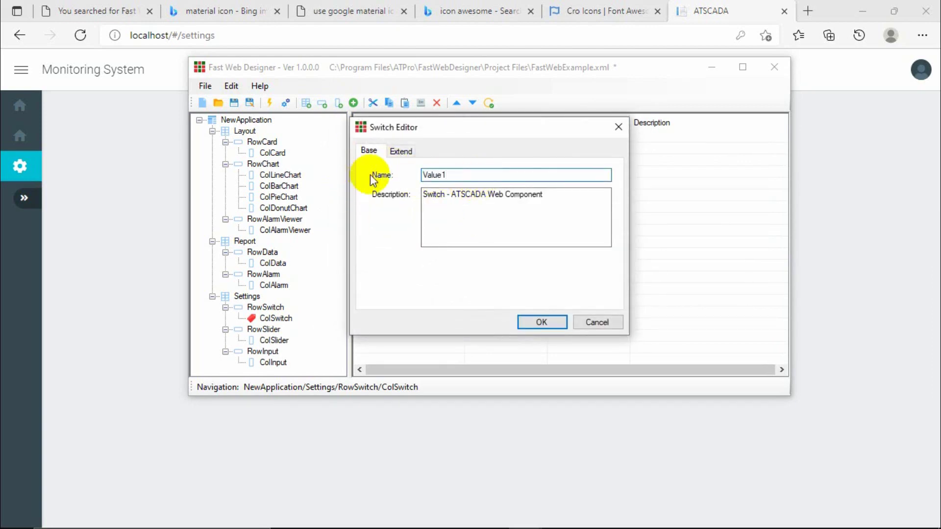
left_click(399, 151)
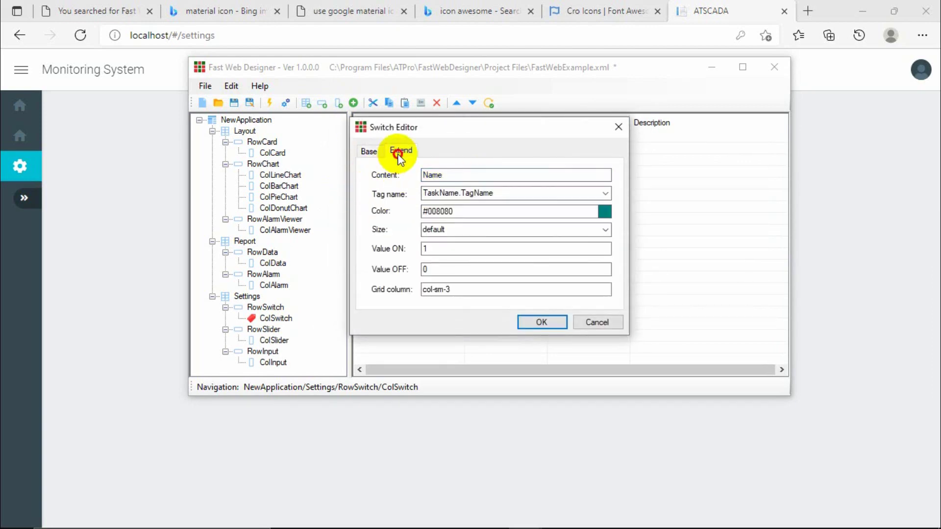
double_click(467, 174)
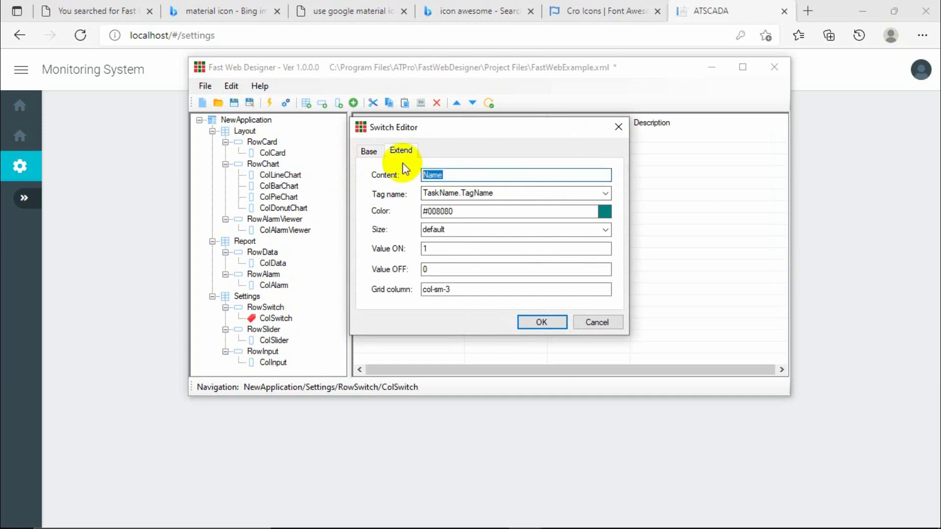
type("Value 1")
Label the switch 'Status 1' and bind it to tag FastWeb.Status1.
left_click(594, 193)
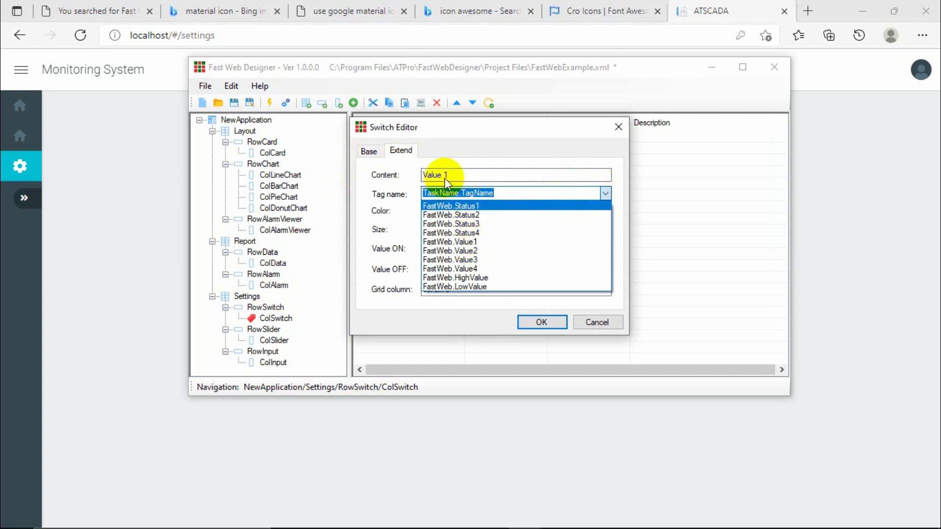
left_click(461, 175)
type("Sat")
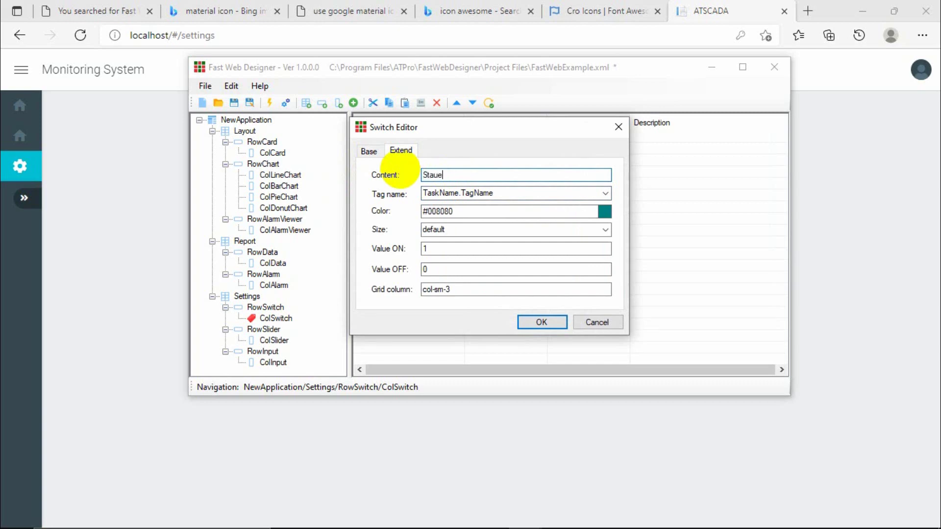
type("ue")
key("BackSpace")
key("BackSpace")
key("BackSpace")
type("atus 1")
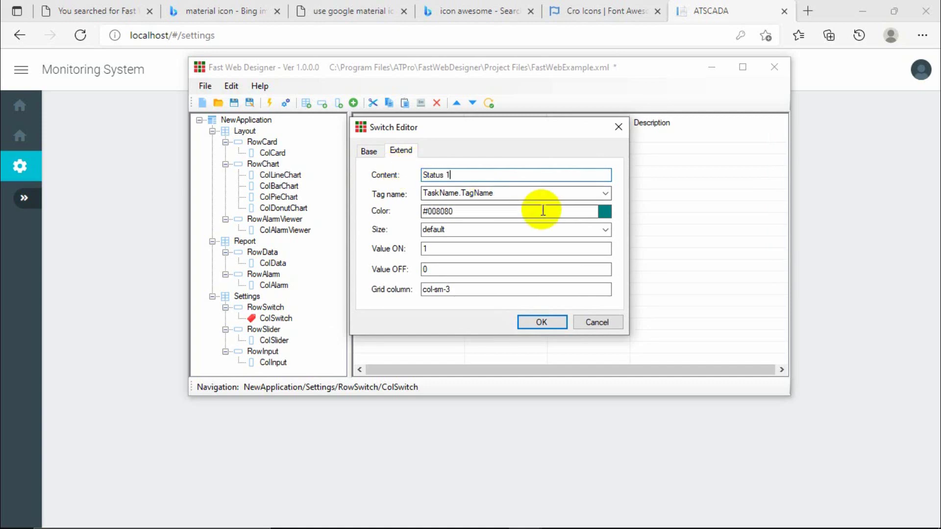
left_click(604, 195)
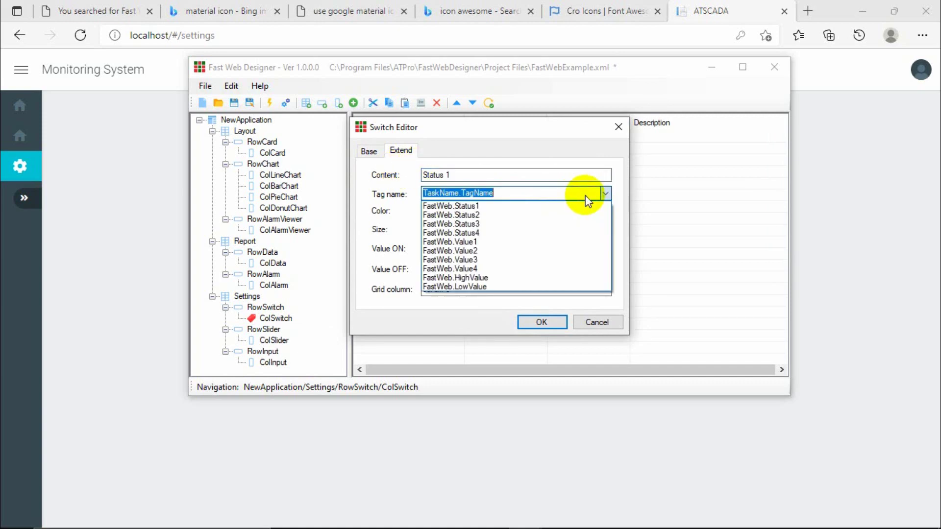
left_click(482, 206)
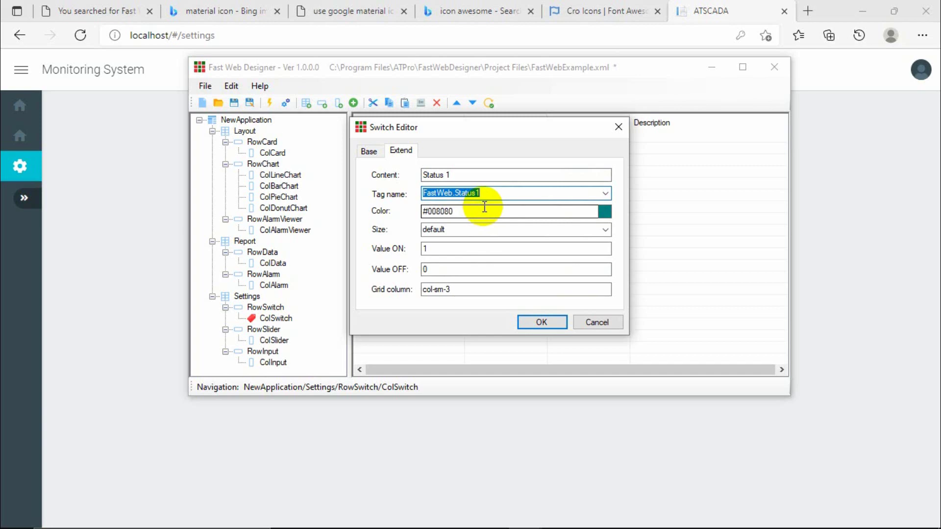
Set the switch colour to dark green #006C00.
left_click(605, 214)
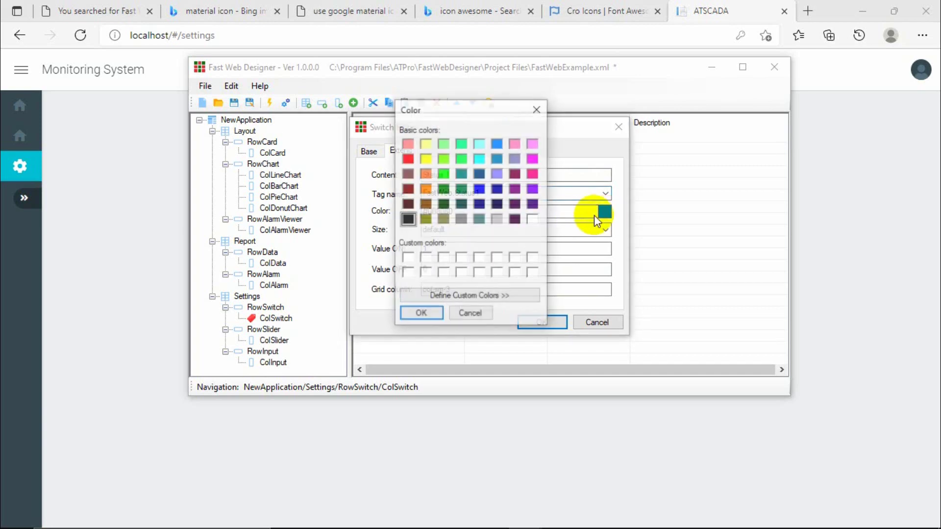
left_click(442, 192)
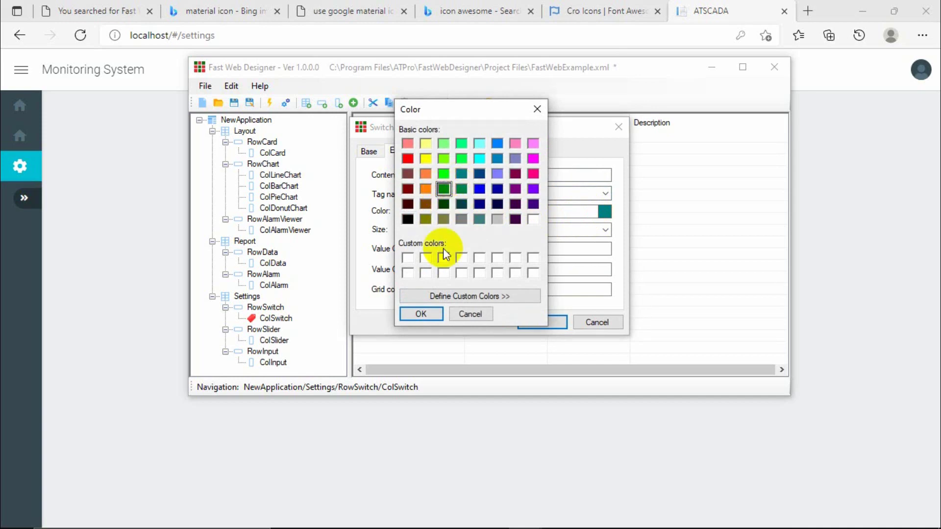
left_click(458, 295)
left_click(698, 227)
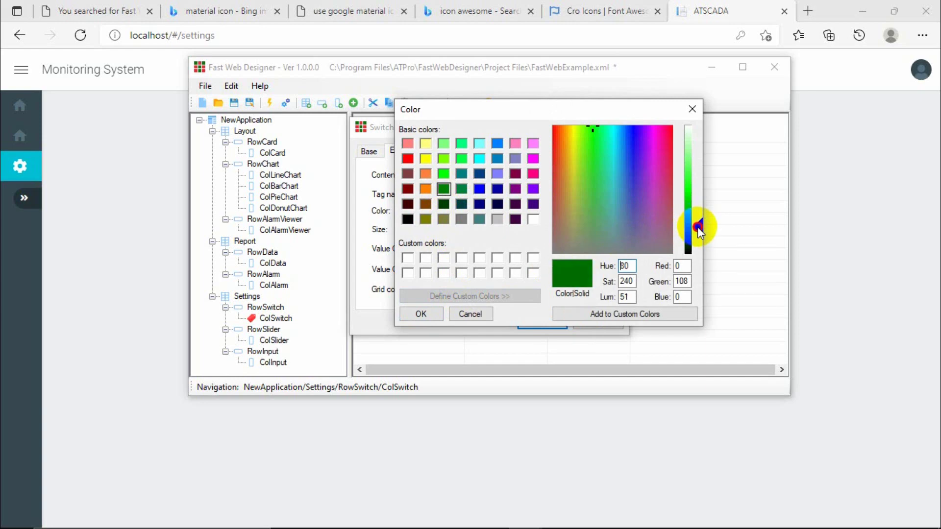
left_click(421, 314)
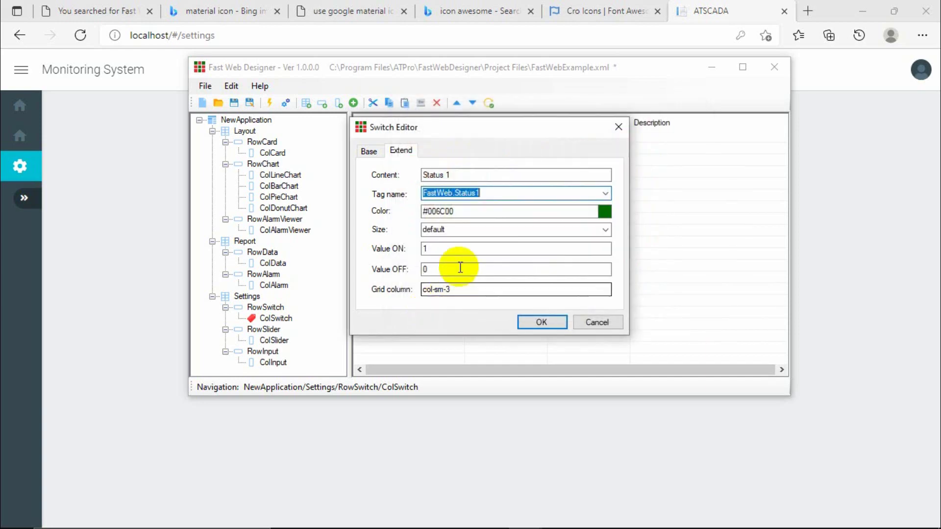
Make the switch size small, review Value ON/OFF and grid width, and confirm.
left_click(471, 228)
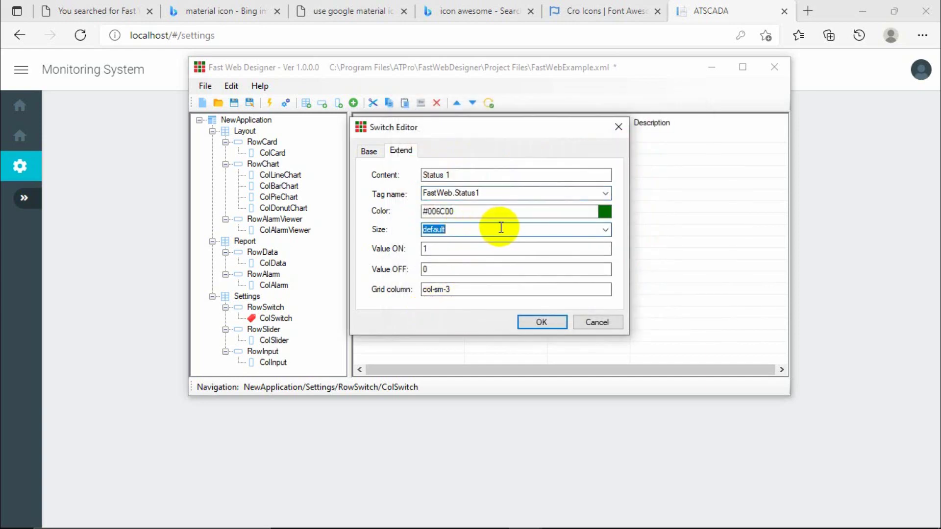
left_click(605, 230)
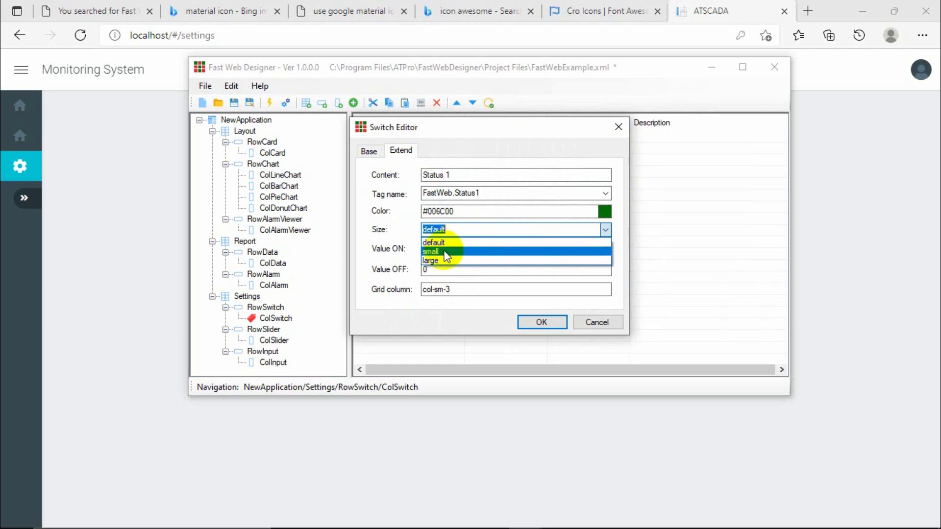
left_click(408, 241)
left_click(606, 230)
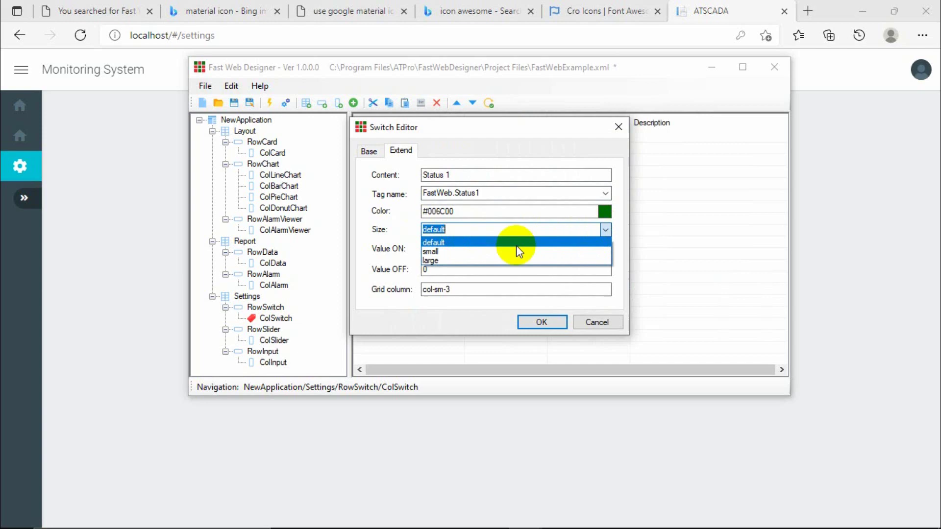
left_click(449, 253)
left_click(421, 248)
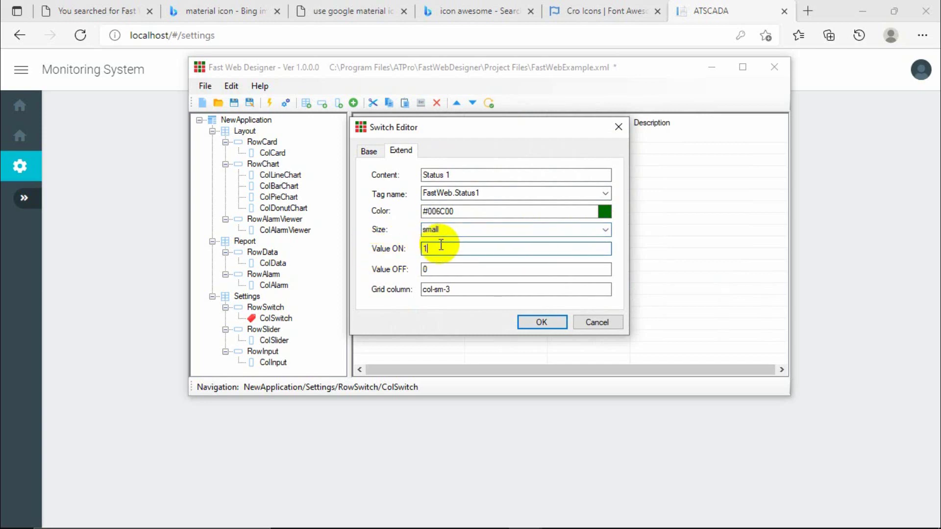
left_click(434, 271)
left_click(460, 285)
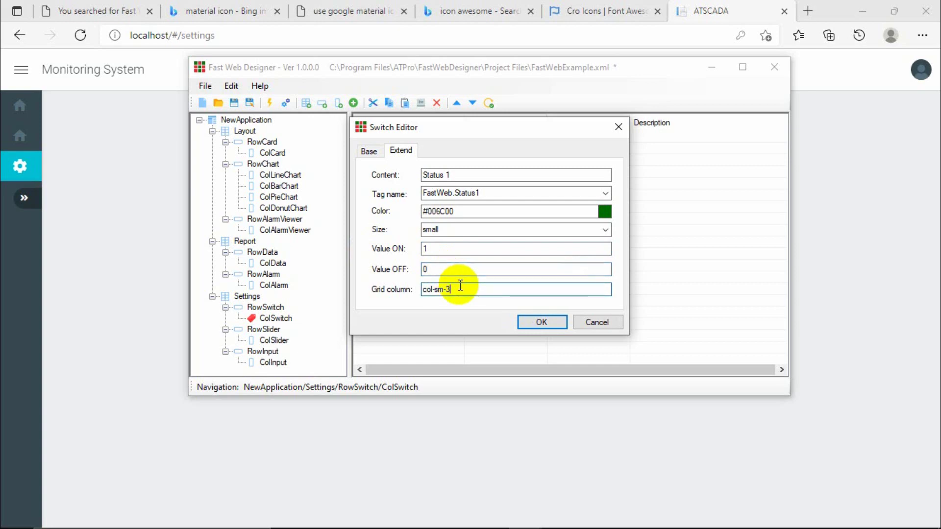
left_click(554, 323)
Rename the switch to Status1 and save it.
left_click(387, 139)
double_click(388, 138)
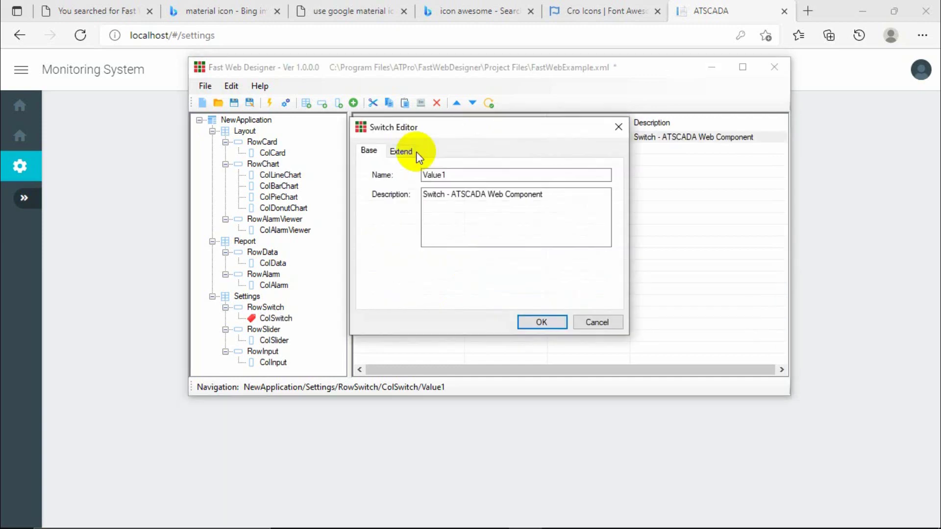
double_click(441, 175)
type("Status")
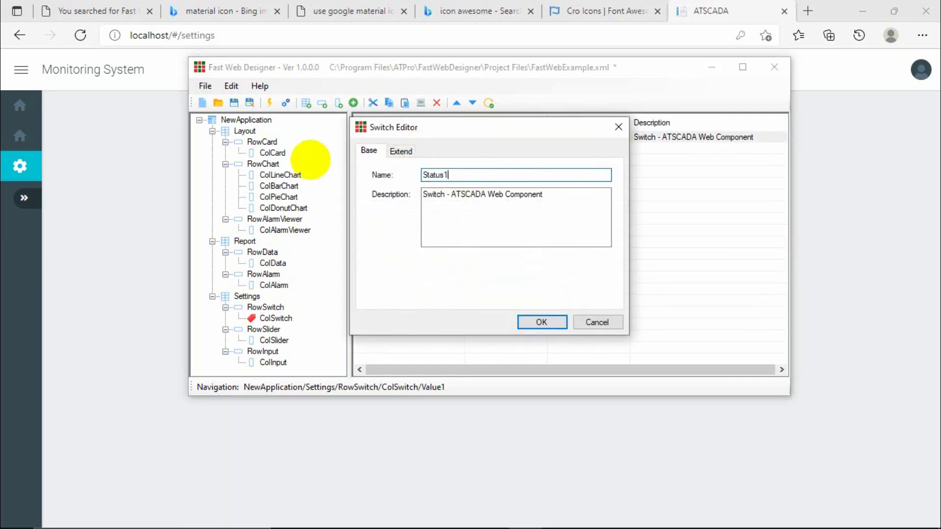
left_click(542, 322)
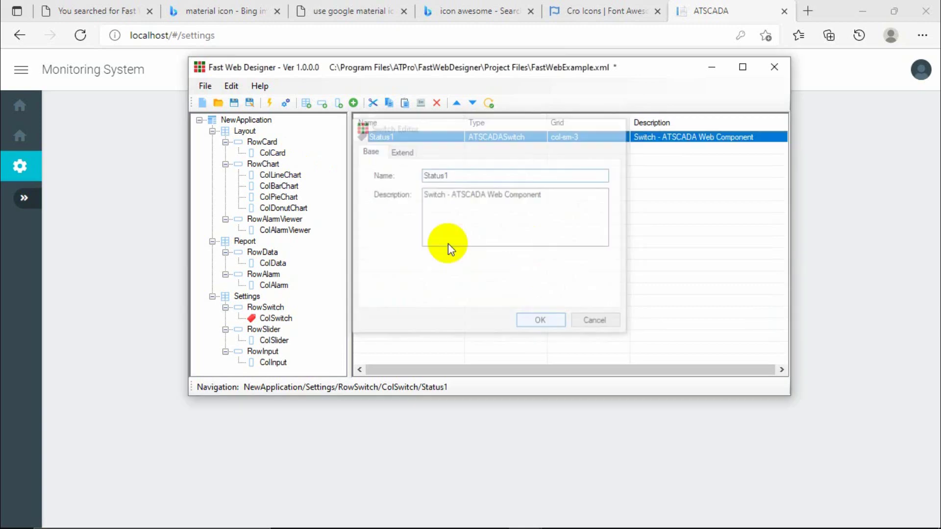
Paste copies of the Status1 switch and make the first copy Status2, bound to FastWeb.Status2 at default size.
key("ctrl+v")
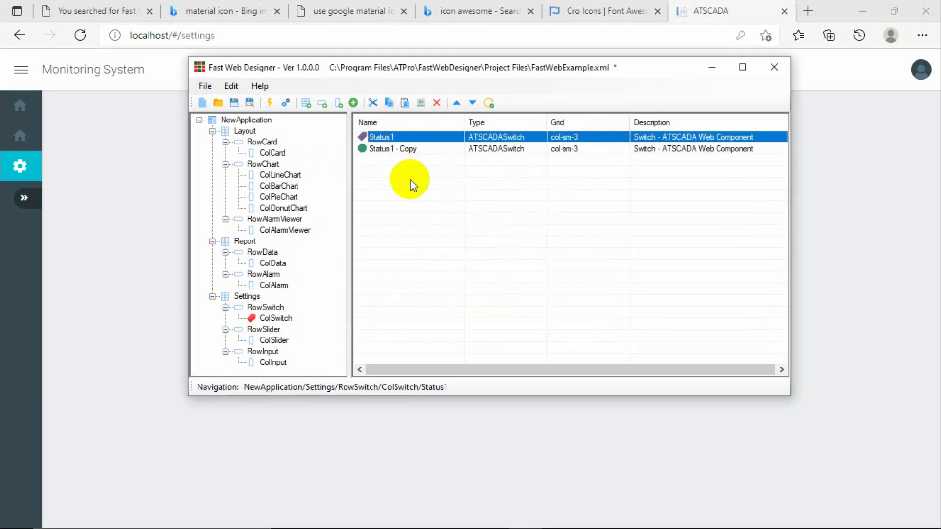
key("ctrl+v")
key("ctrl+v")
left_click(401, 150)
double_click(401, 149)
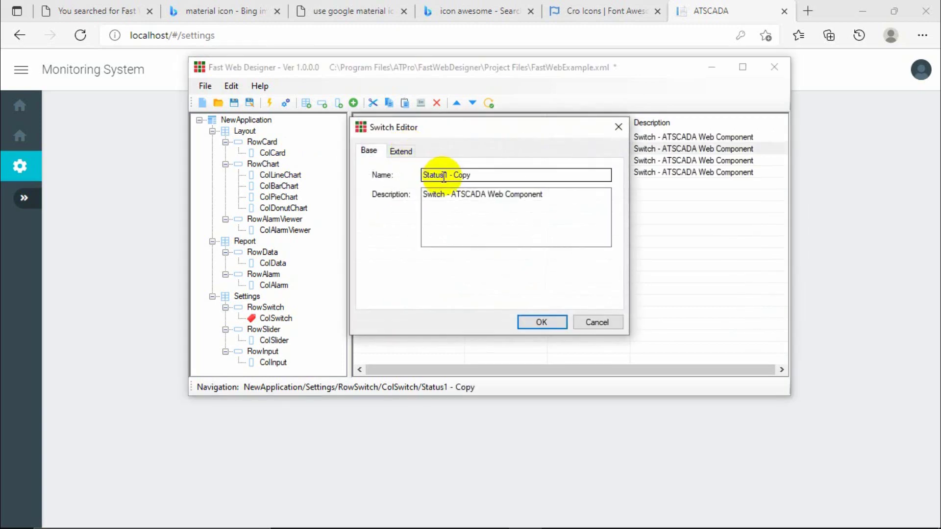
left_click_drag(442, 175, 487, 174)
type("2")
left_click(401, 151)
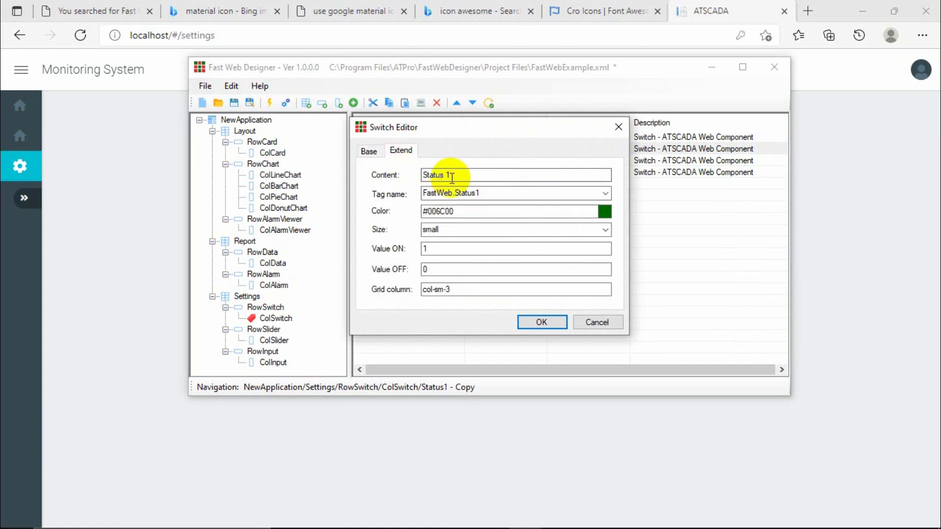
double_click(447, 176)
type("2")
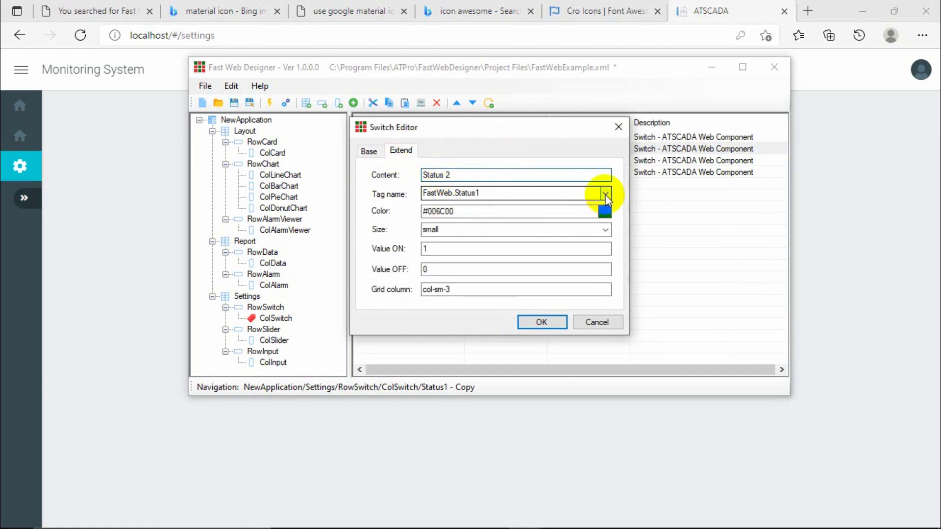
left_click(606, 193)
left_click(476, 216)
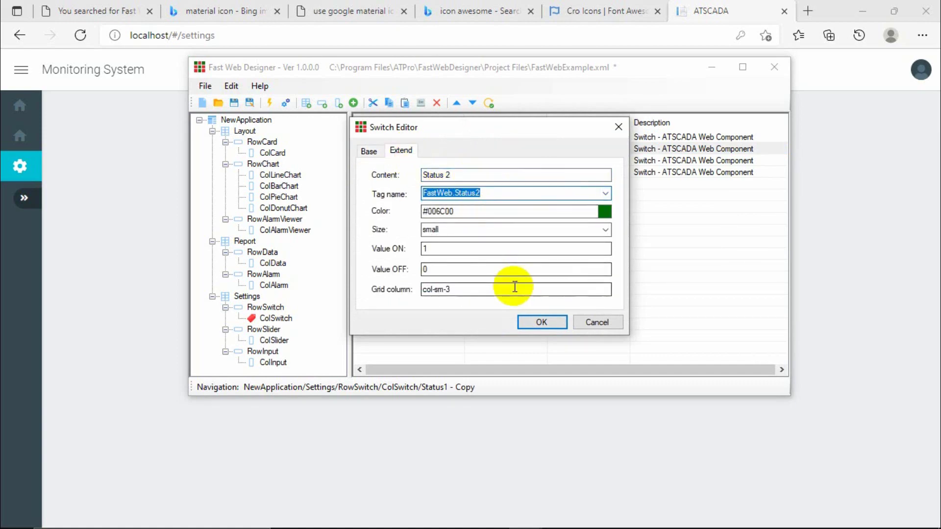
left_click(574, 236)
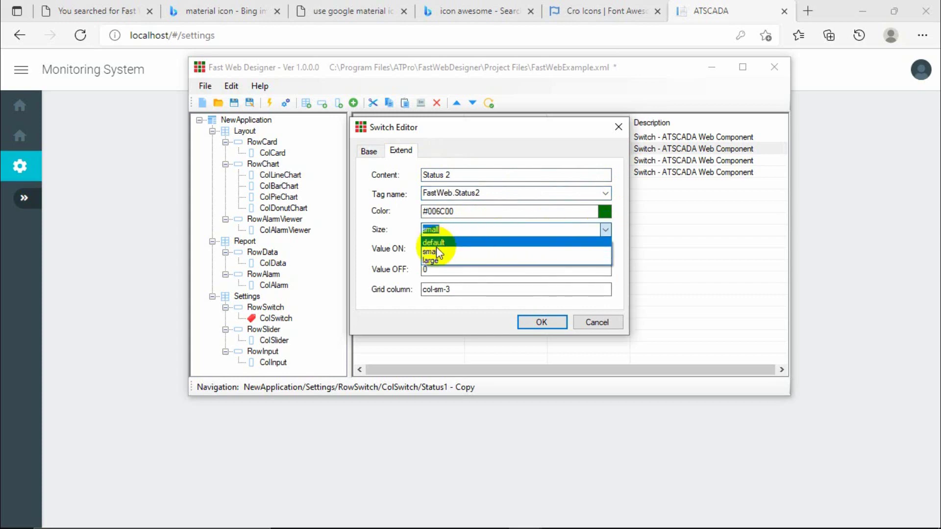
left_click(451, 251)
left_click(541, 324)
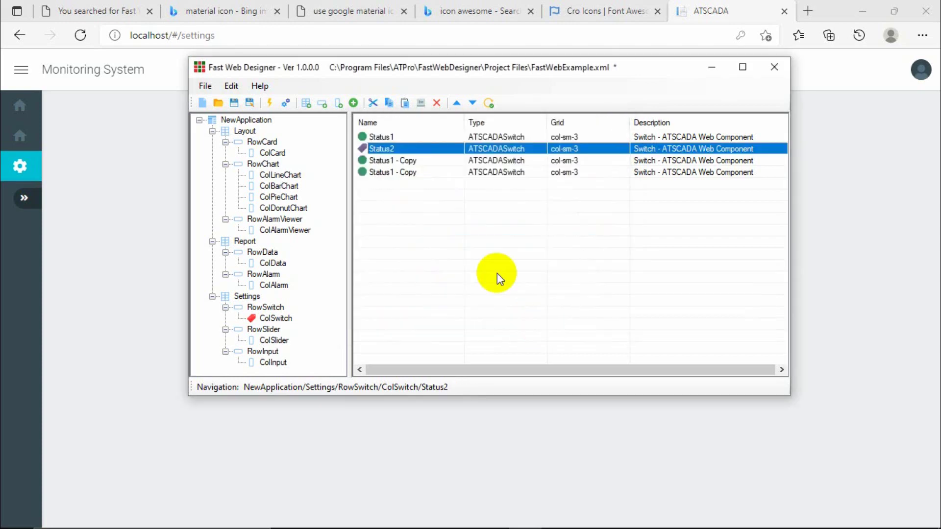
Rename the next copy to Status3, update its content label, and bind it to FastWeb.Status3 with a size.
double_click(411, 164)
left_click(401, 151)
left_click(370, 150)
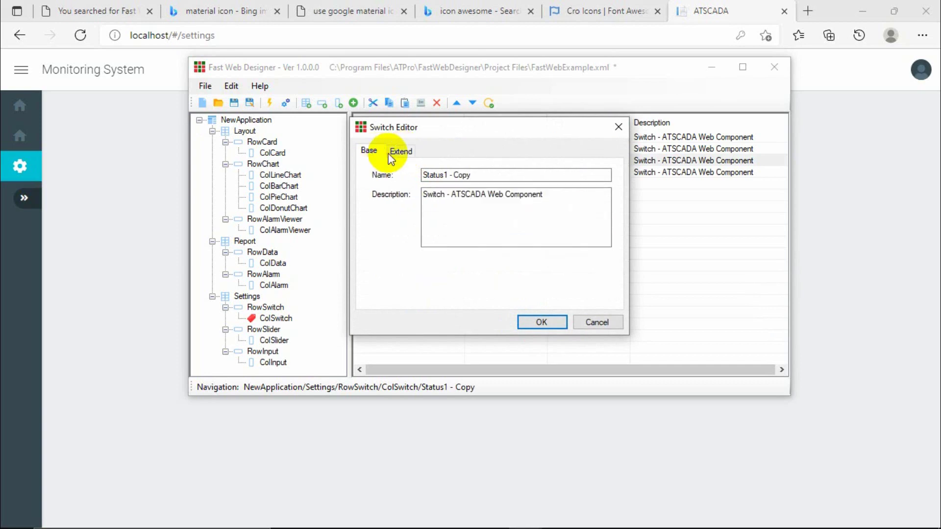
left_click_drag(444, 175, 483, 176)
type("1")
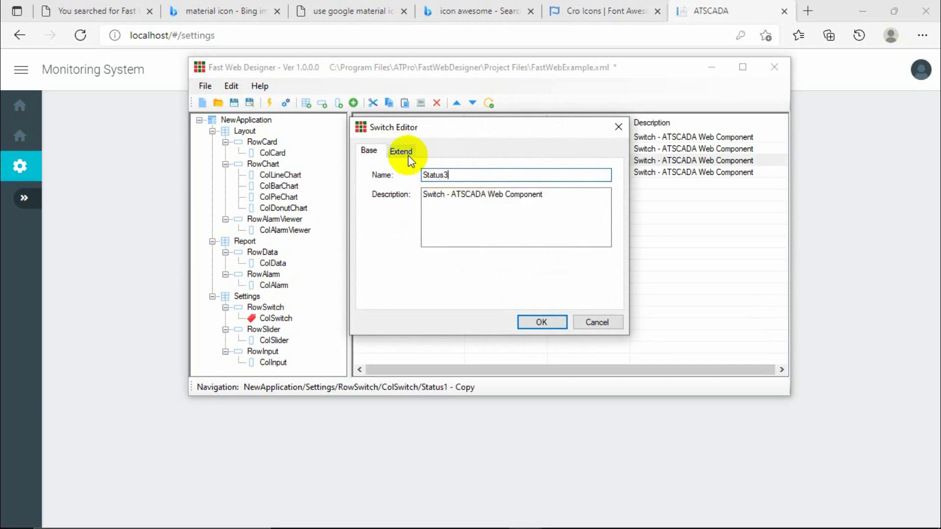
left_click(407, 150)
left_click(449, 174)
key("BackSpace")
type("1")
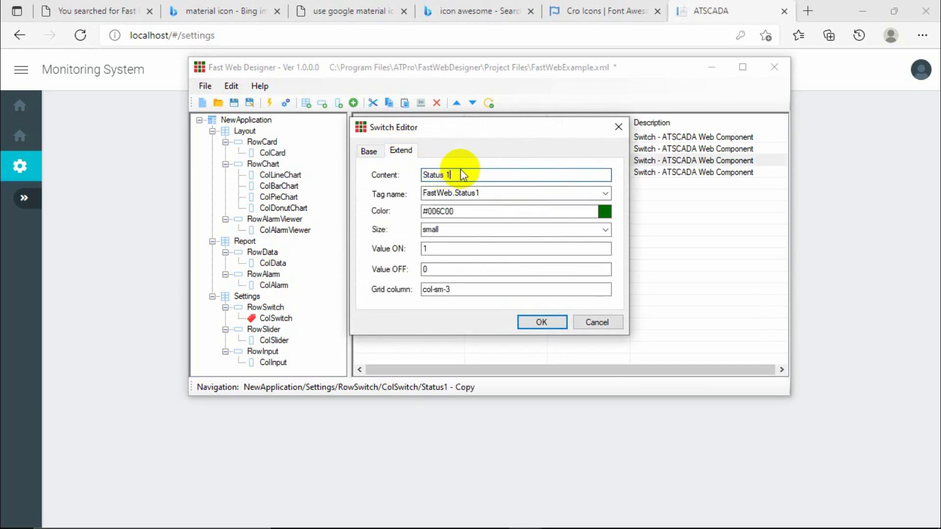
left_click(606, 193)
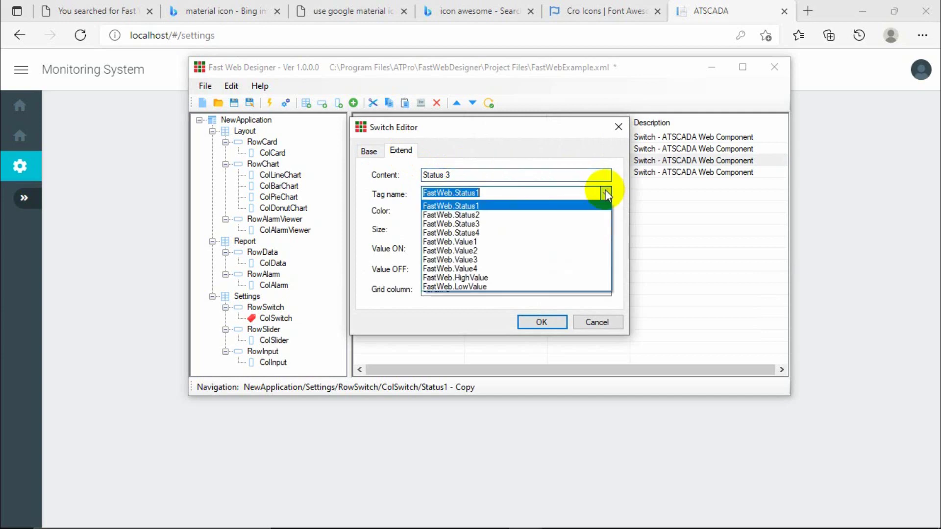
left_click(479, 225)
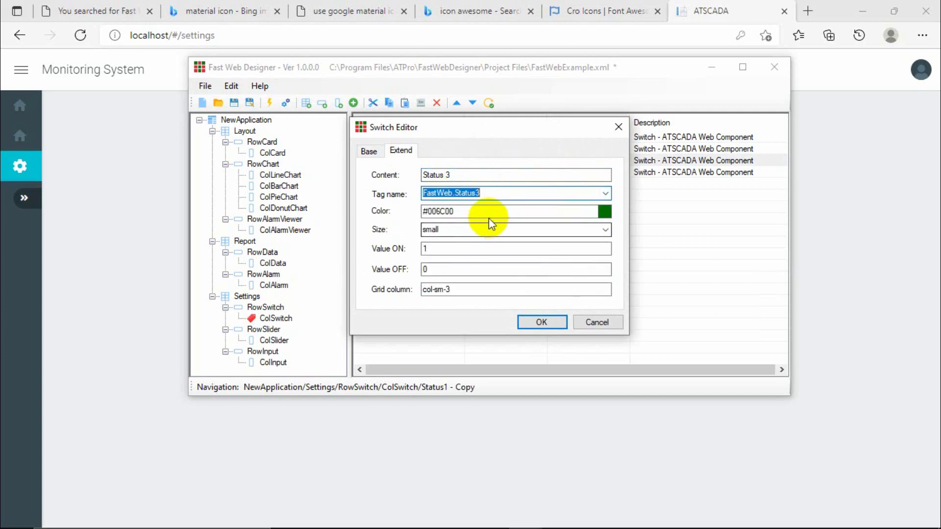
left_click(495, 230)
left_click(605, 230)
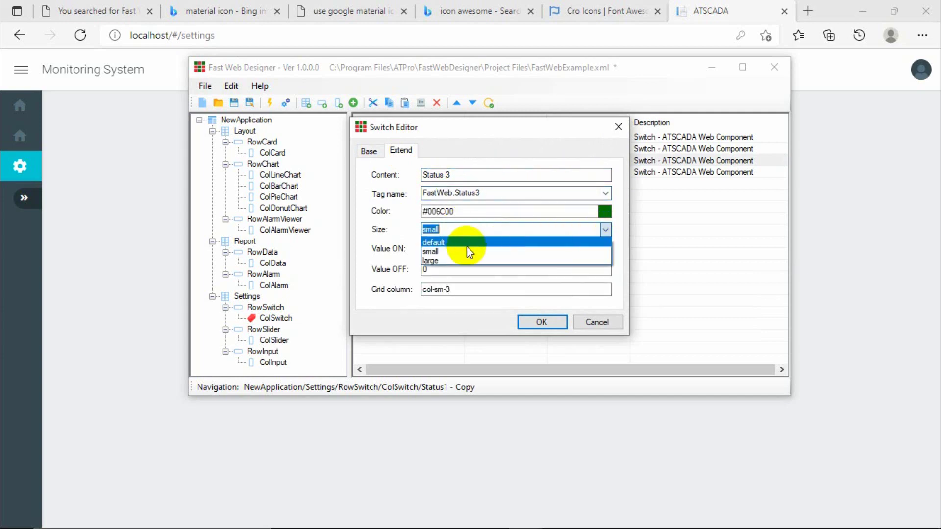
left_click(431, 261)
left_click(539, 322)
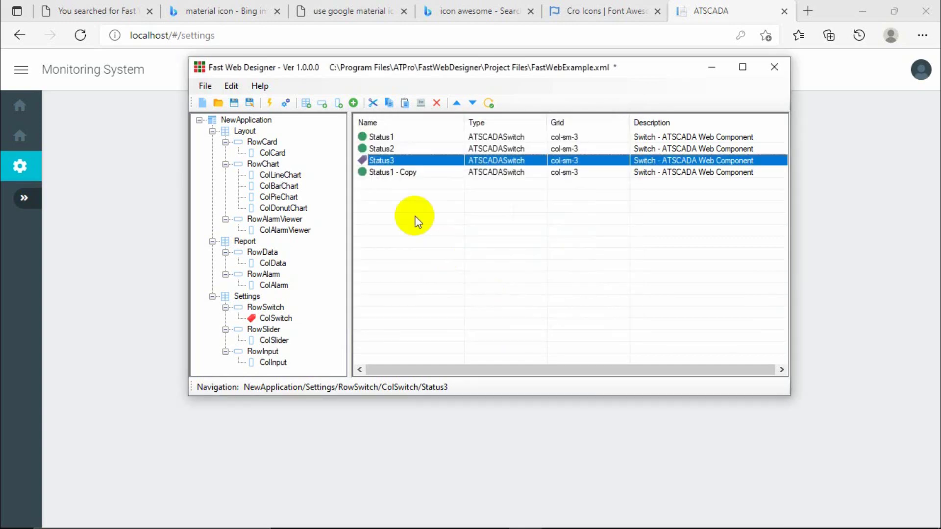
Turn the last copy into Status4 with content 4, tag FastWeb.Status4 and default size.
left_click(391, 173)
double_click(390, 174)
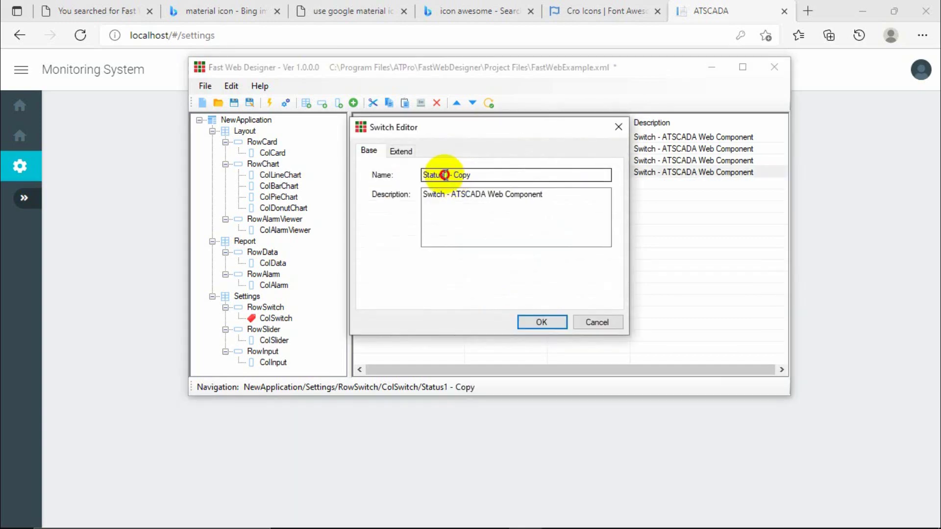
left_click_drag(444, 175, 494, 176)
type("4")
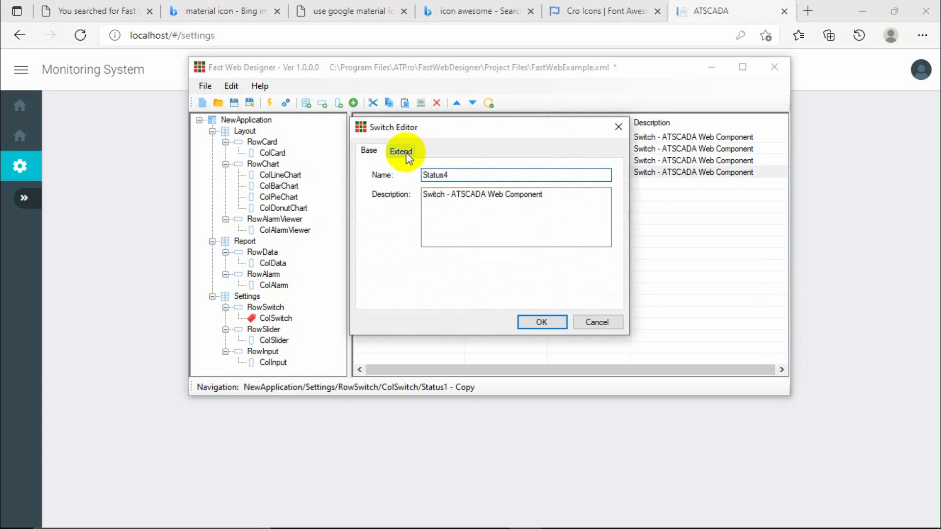
left_click(406, 152)
left_click(449, 175)
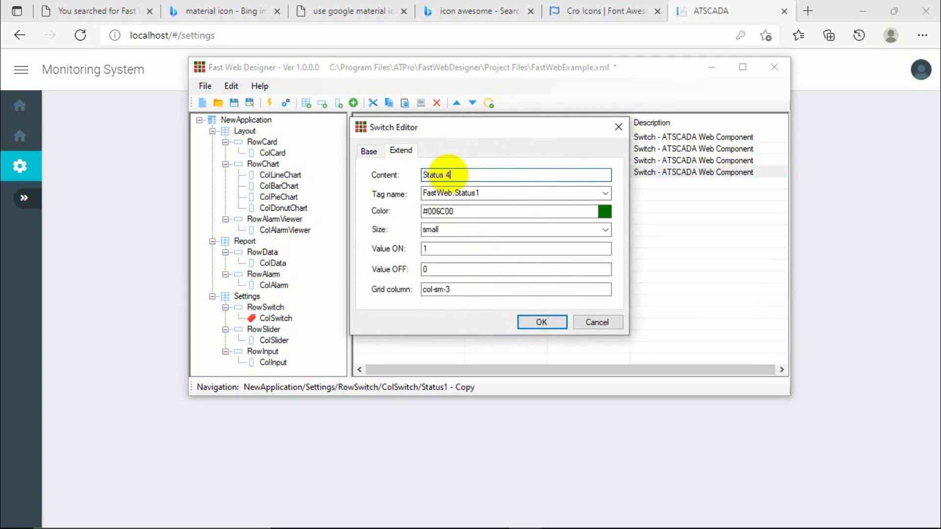
type("4")
left_click(605, 193)
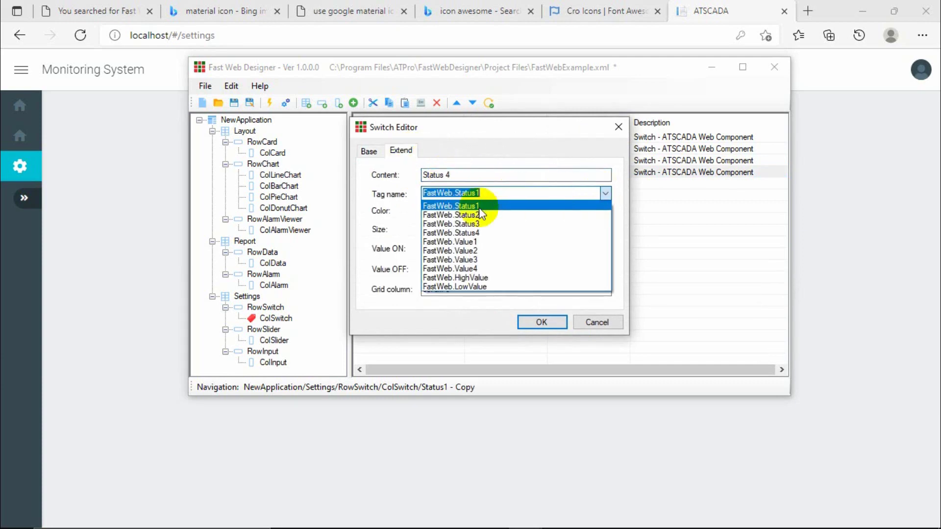
left_click(466, 233)
left_click(605, 230)
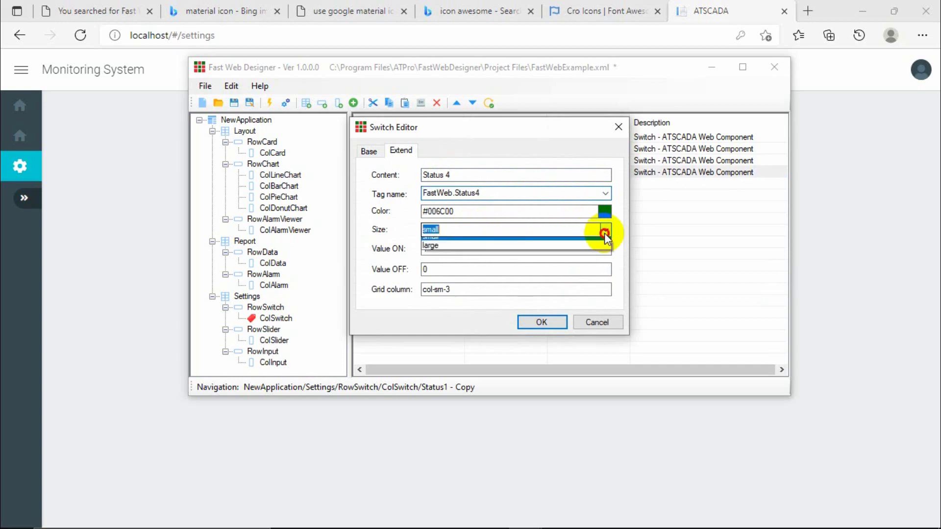
left_click(473, 242)
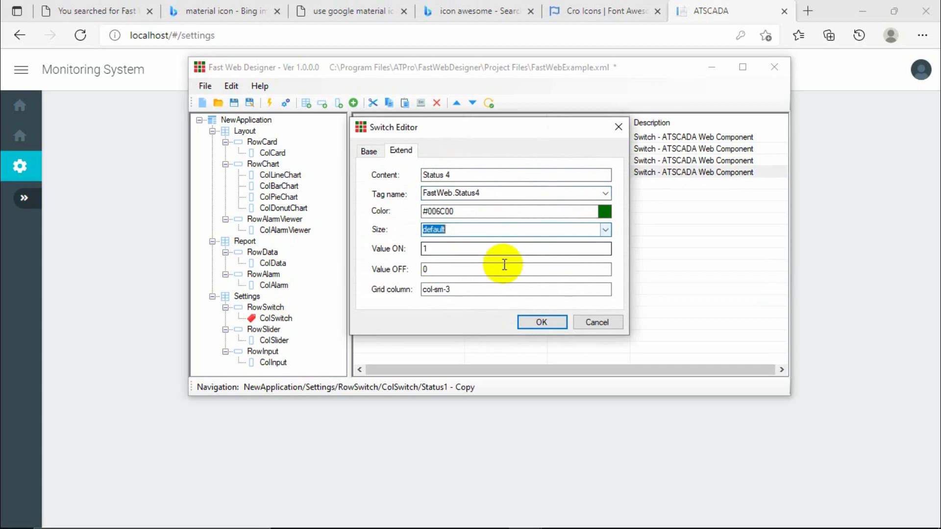
left_click(542, 323)
Review the Status3 and Status2 switches in the list, then select the slider column.
left_click(393, 161)
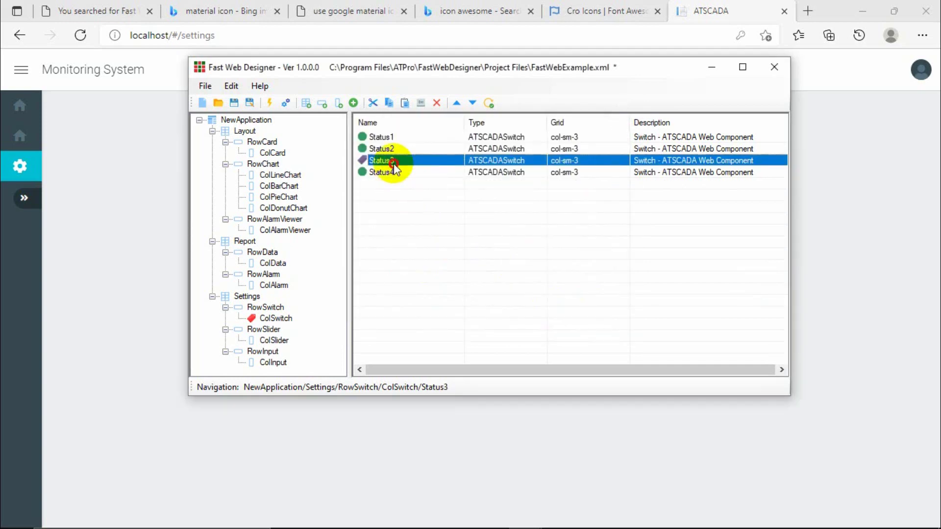
left_click(398, 149)
left_click(271, 341)
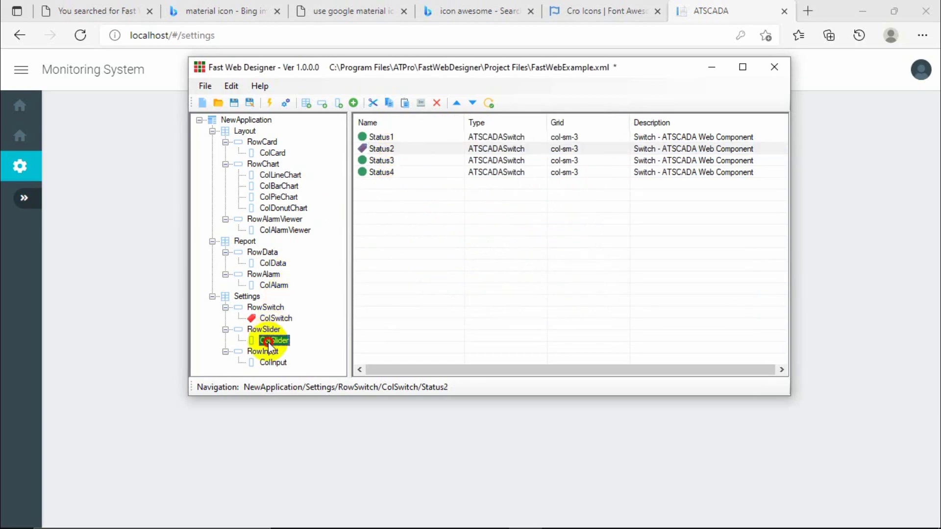
Add a new iSlider component to ColSlider and name it Value1.
left_click(353, 103)
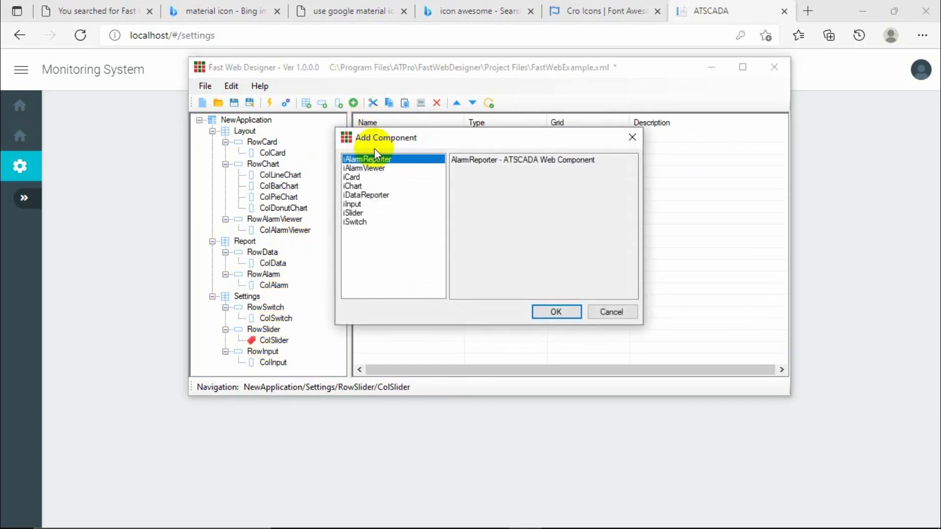
left_click(363, 195)
left_click(353, 204)
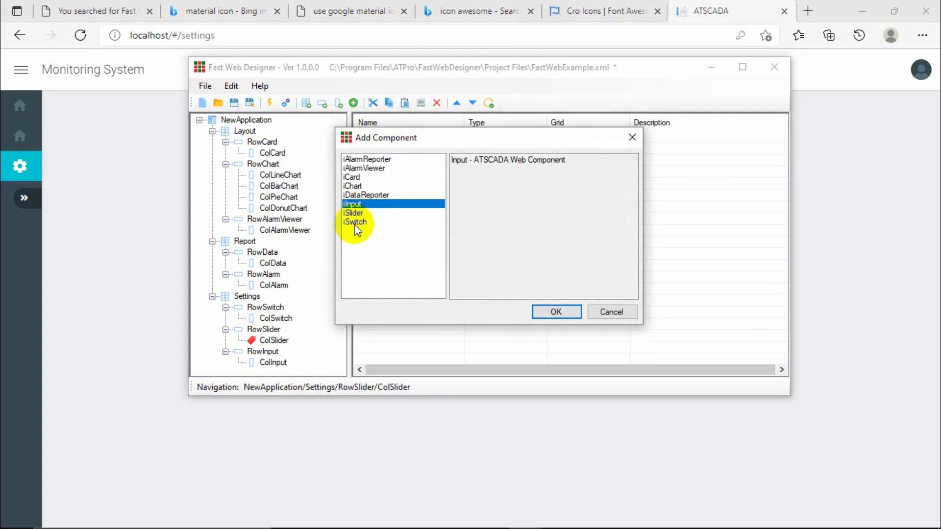
left_click(354, 224)
double_click(350, 214)
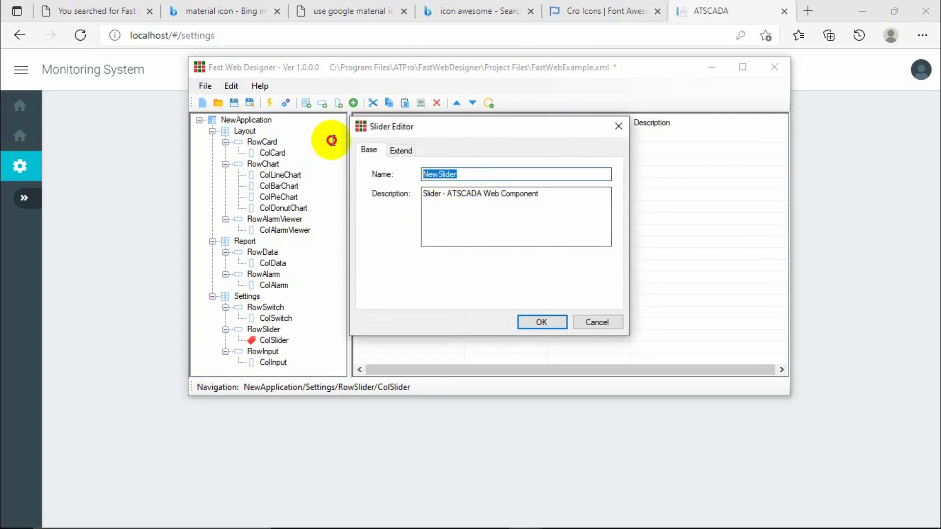
type("Value")
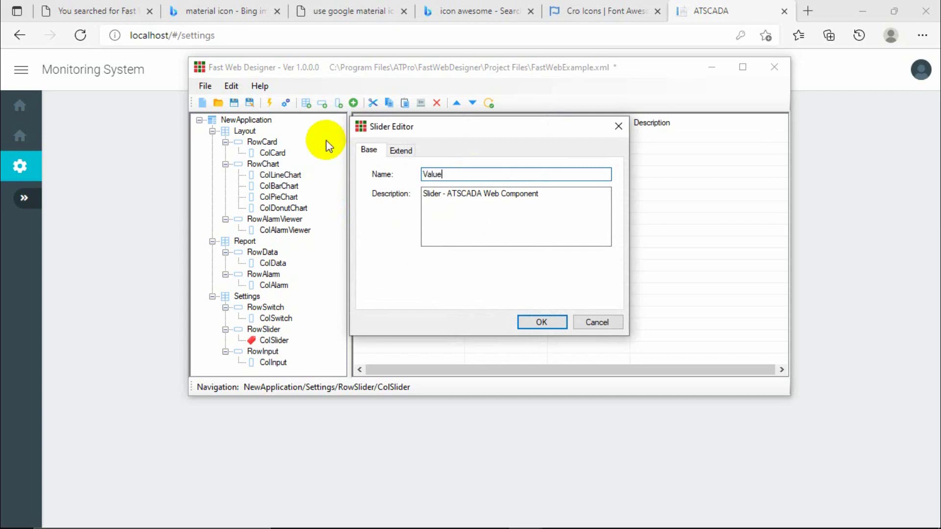
type("1")
Give the slider content 'Value 1', tag FastWeb.Value1, min 0, max 100 and step 1.
left_click(401, 150)
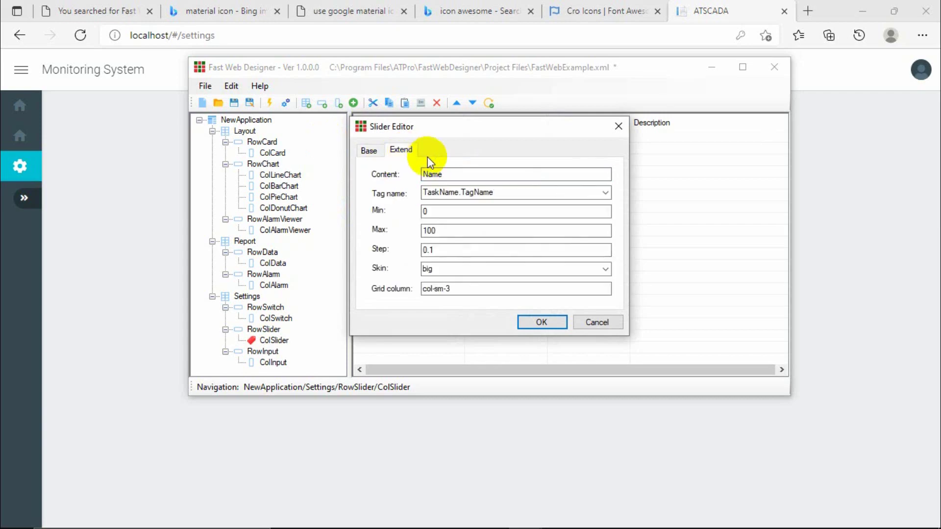
type("Value 1")
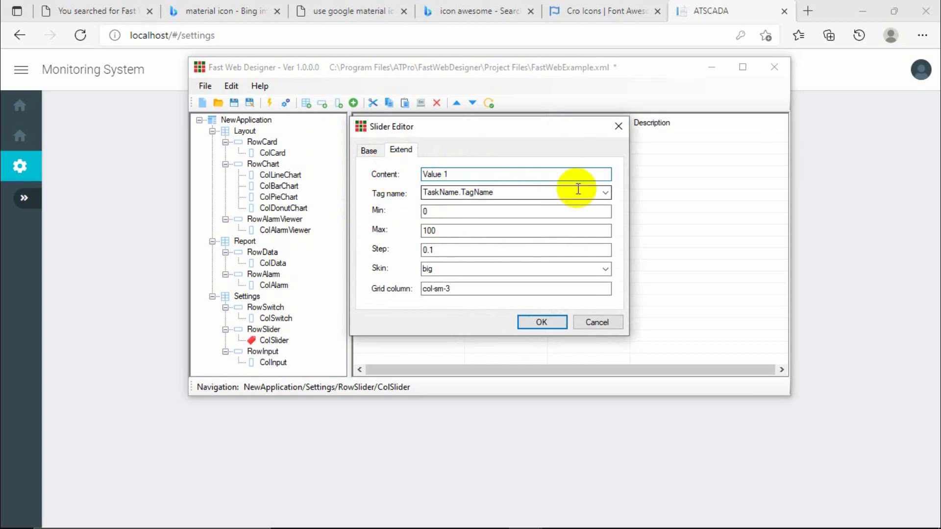
left_click(604, 192)
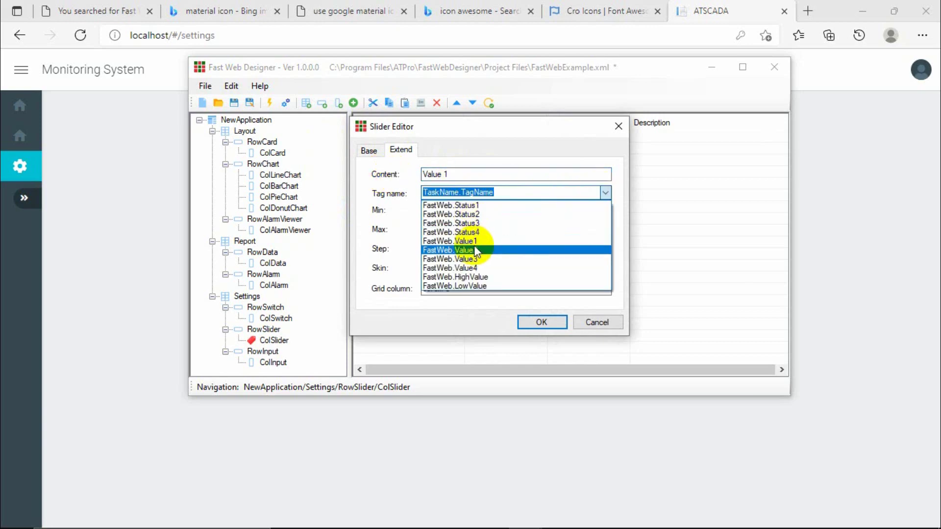
left_click(478, 241)
double_click(433, 212)
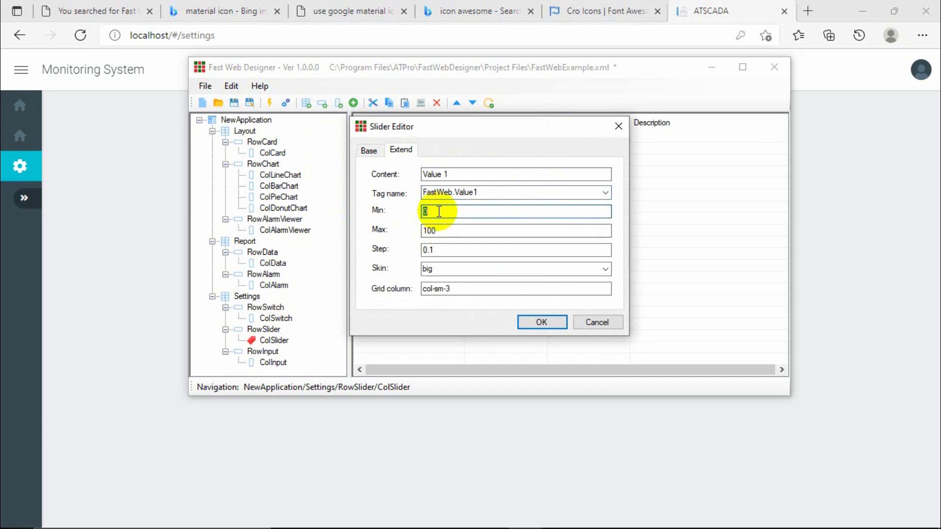
double_click(444, 250)
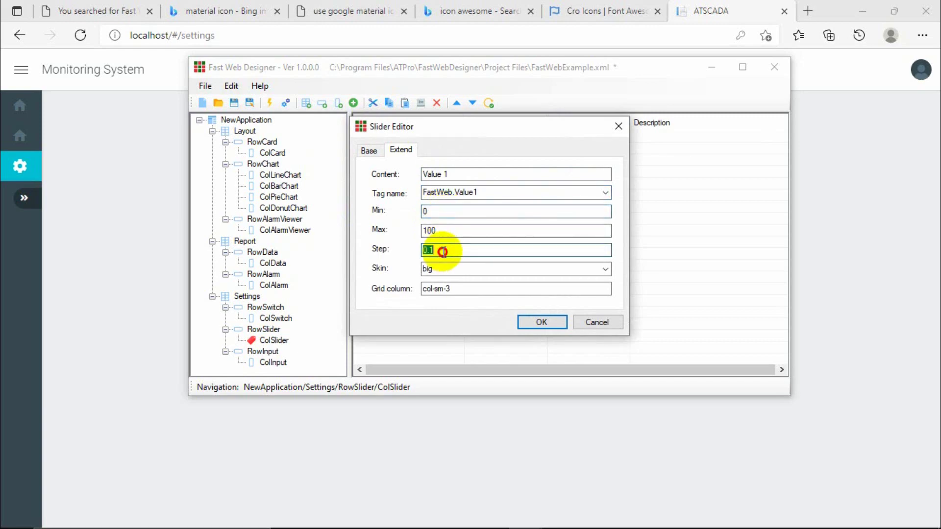
left_click(444, 251)
left_click(605, 269)
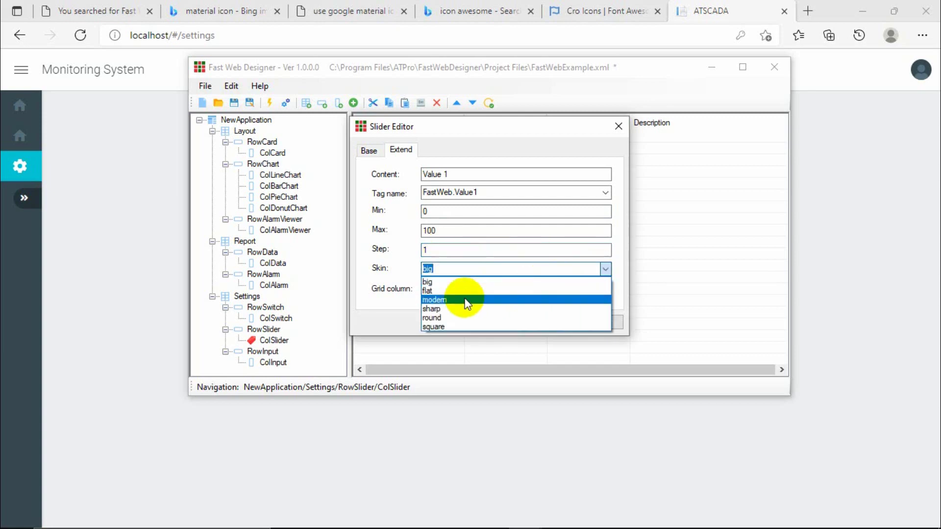
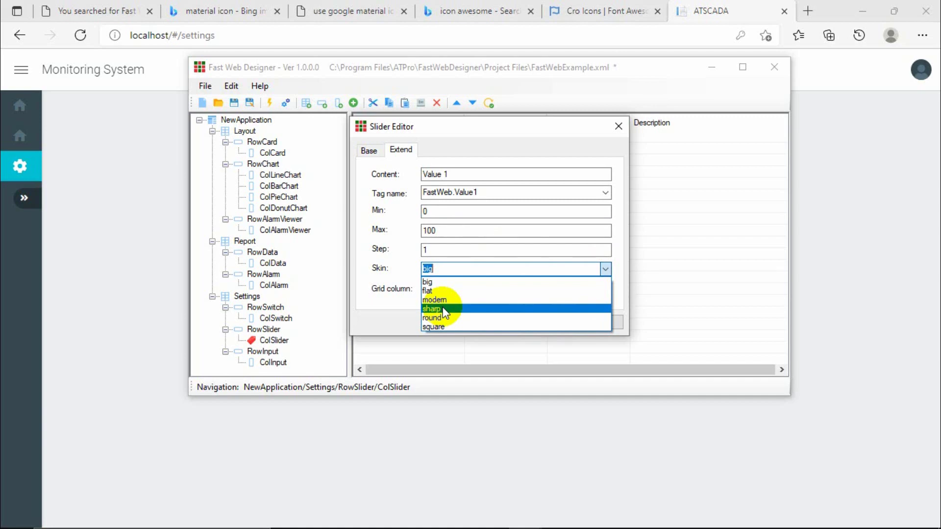
Keep the big skin for the Value1 slider, confirm it, and paste copies of it.
left_click(426, 283)
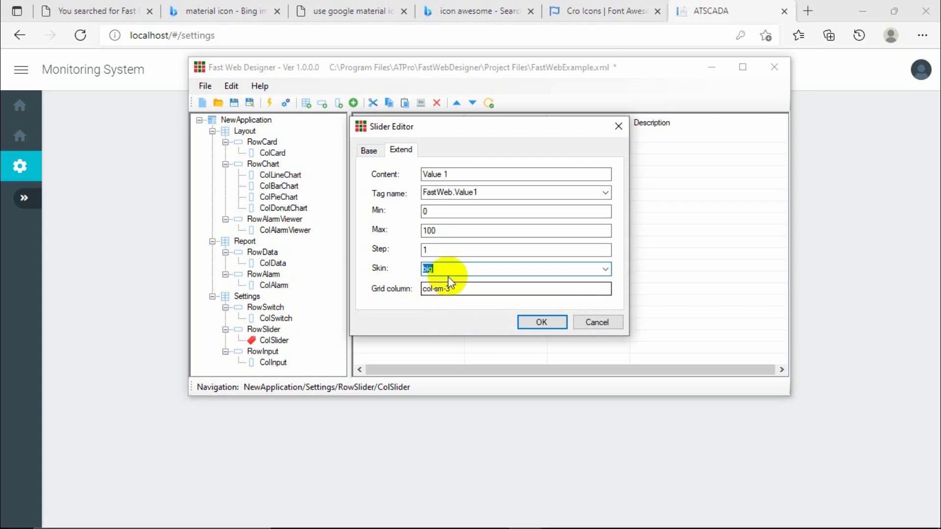
left_click(538, 325)
left_click(389, 142)
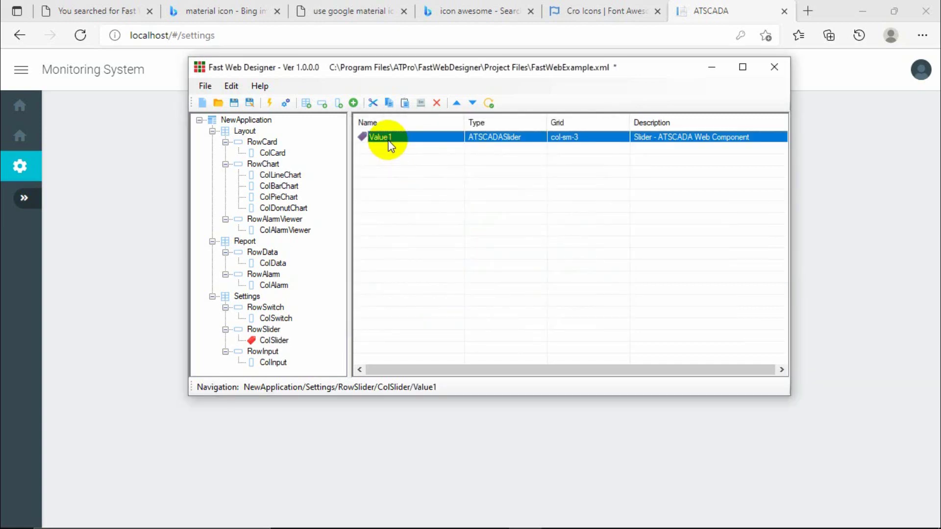
key("ctrl+c")
key("ctrl+v")
key("ctrl+v")
key("ctrl+v")
Turn the first copy into Value2: content 'Value 2', tag FastWeb.Value2, flat skin.
double_click(406, 150)
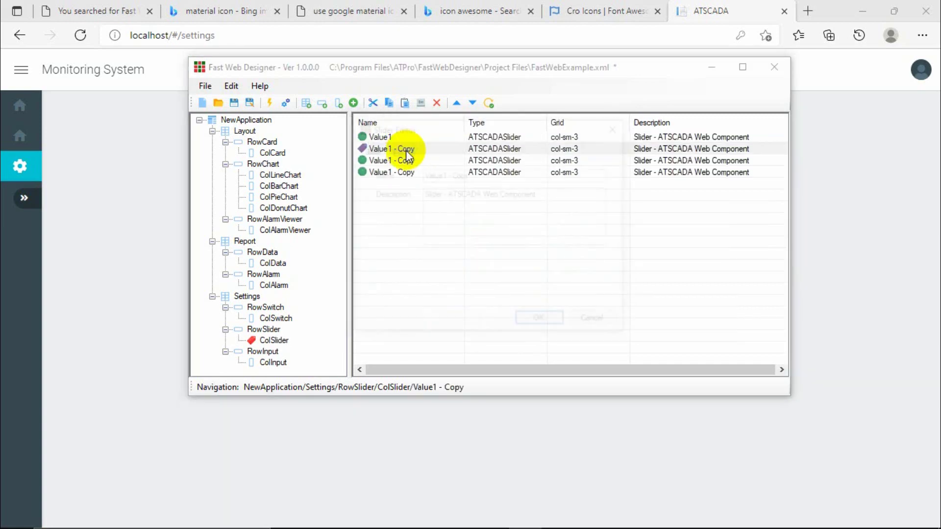
left_click_drag(443, 175, 466, 175)
type("2")
left_click(401, 150)
type("2")
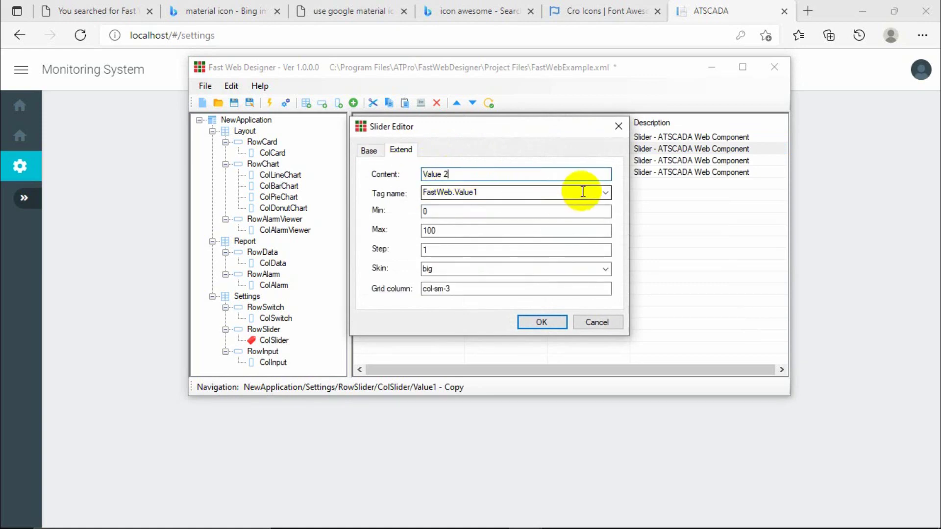
left_click(605, 193)
left_click(487, 232)
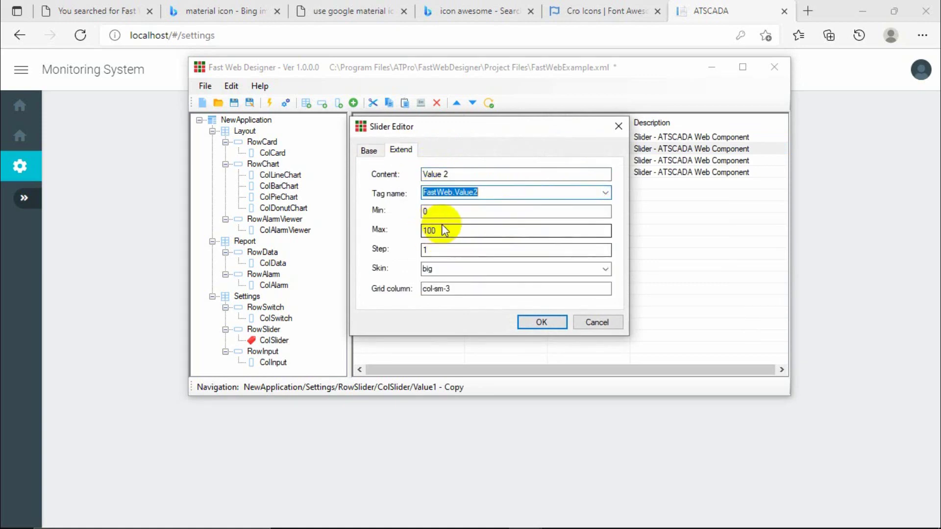
left_click(443, 269)
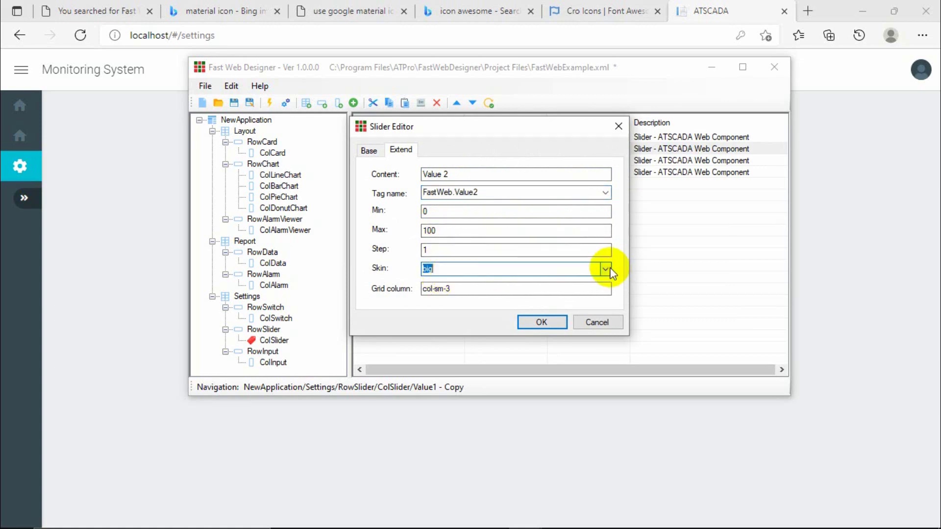
left_click(607, 269)
left_click(451, 289)
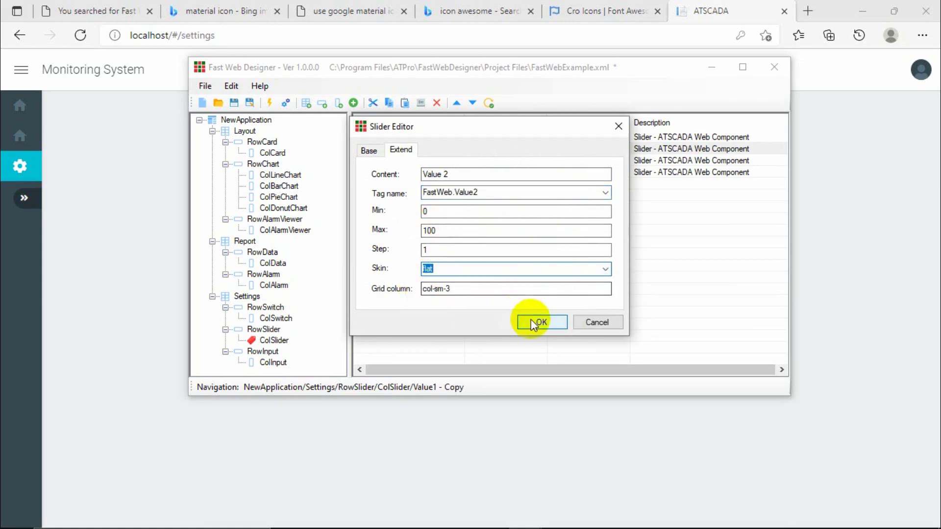
left_click(534, 323)
Turn the next copy into Value3: content 'Value 3', tag FastWeb.Value3, modern skin.
double_click(392, 160)
left_click(437, 175)
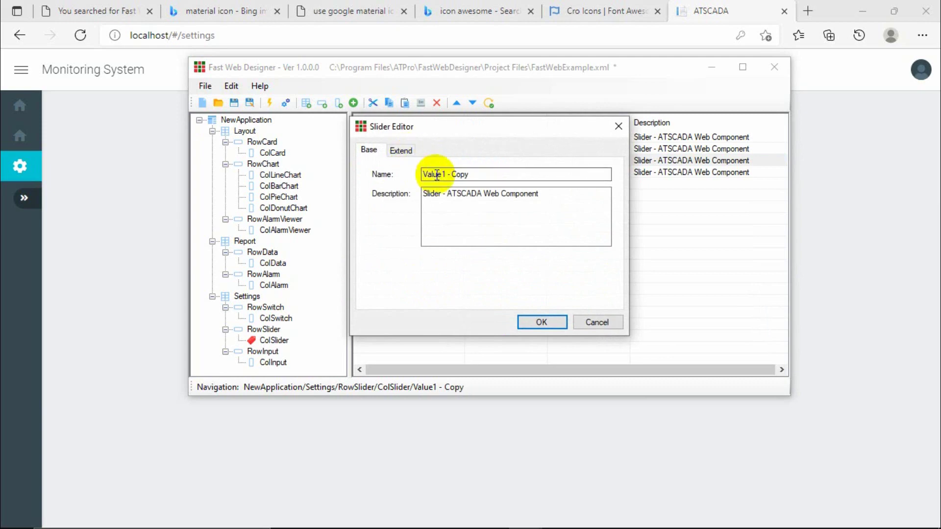
left_click_drag(445, 175, 483, 174)
type("3")
left_click(408, 151)
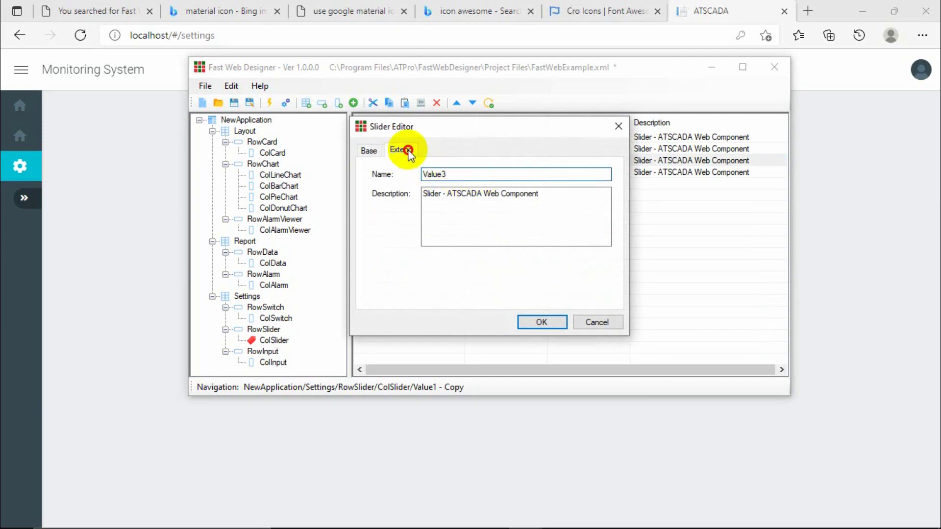
left_click(553, 177)
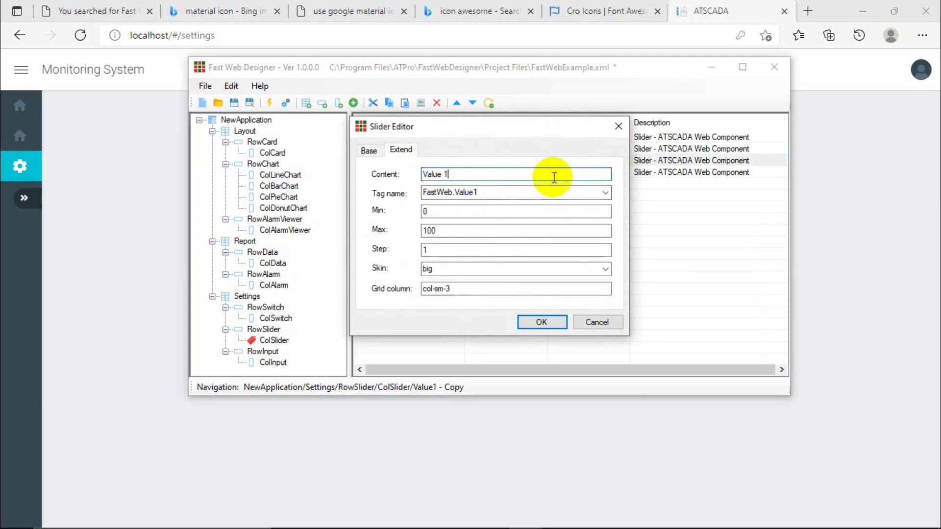
type("3")
left_click(605, 193)
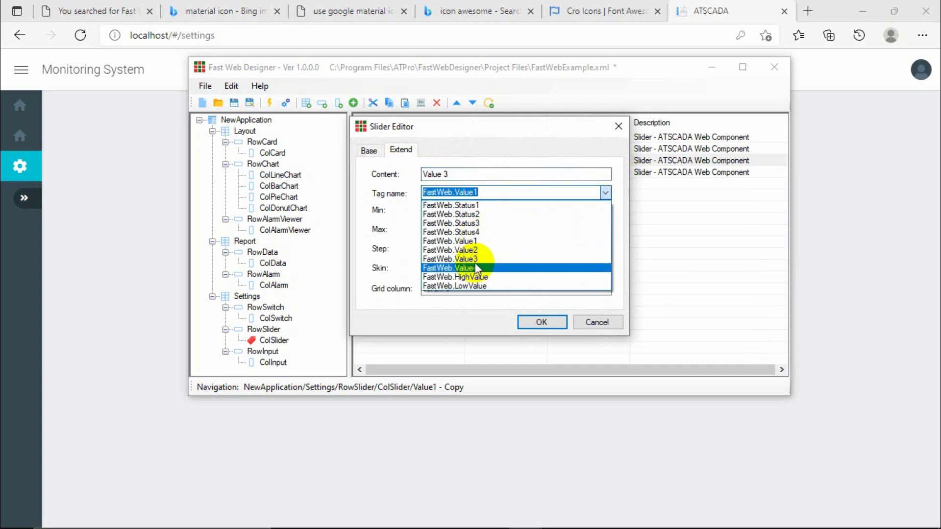
left_click(475, 260)
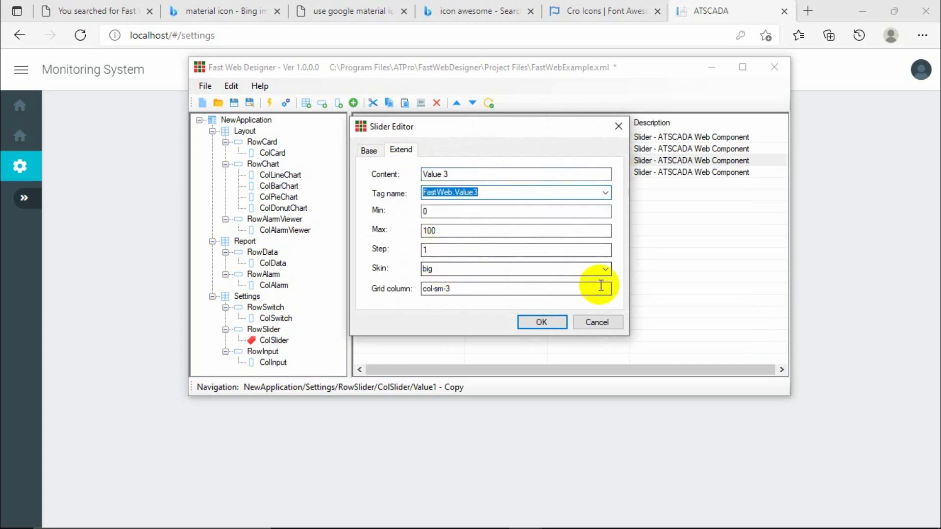
left_click(606, 269)
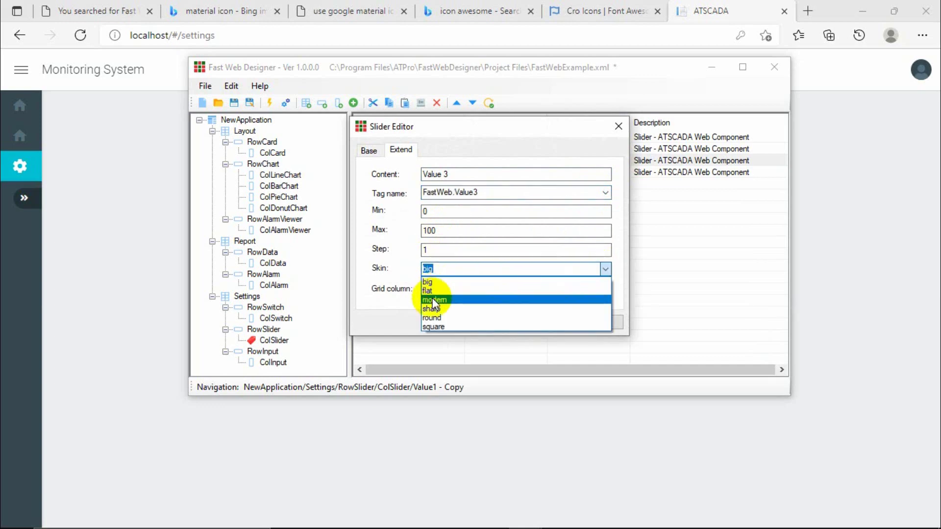
left_click(435, 300)
left_click(521, 320)
Give the last copy content 'Value 4', tag FastWeb.Value4 and the sharp skin.
double_click(409, 174)
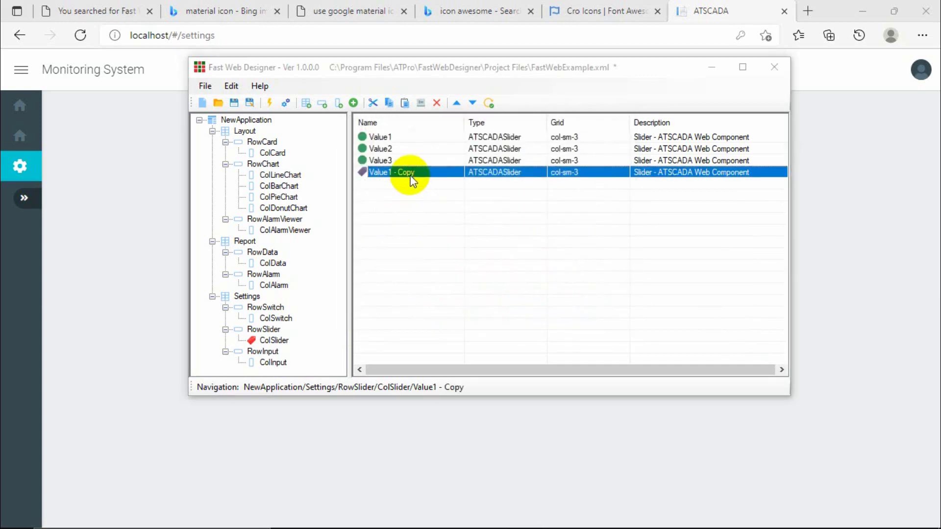
left_click(401, 149)
left_click(465, 175)
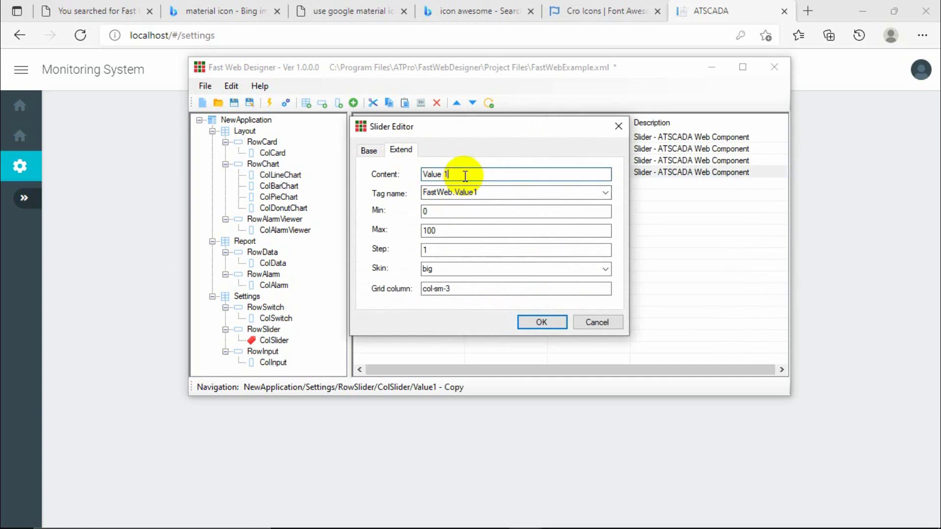
type("4")
left_click(605, 192)
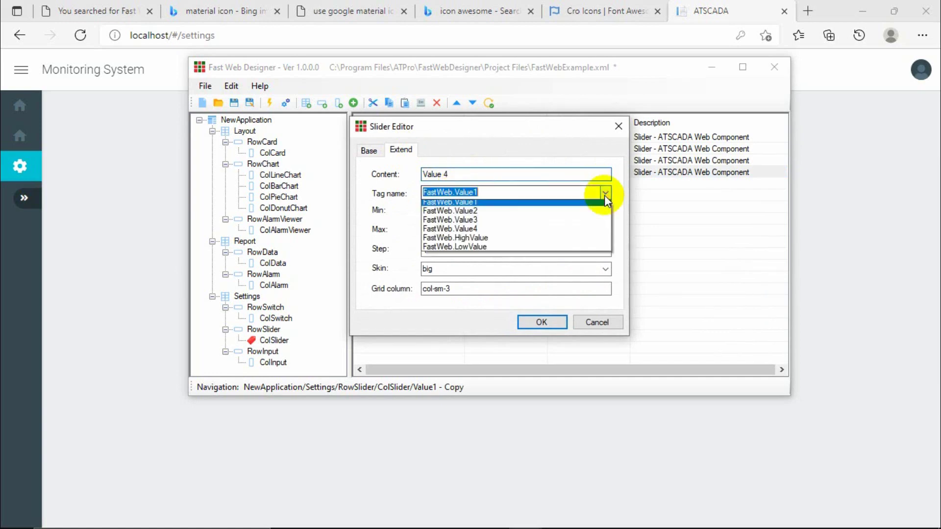
left_click(470, 269)
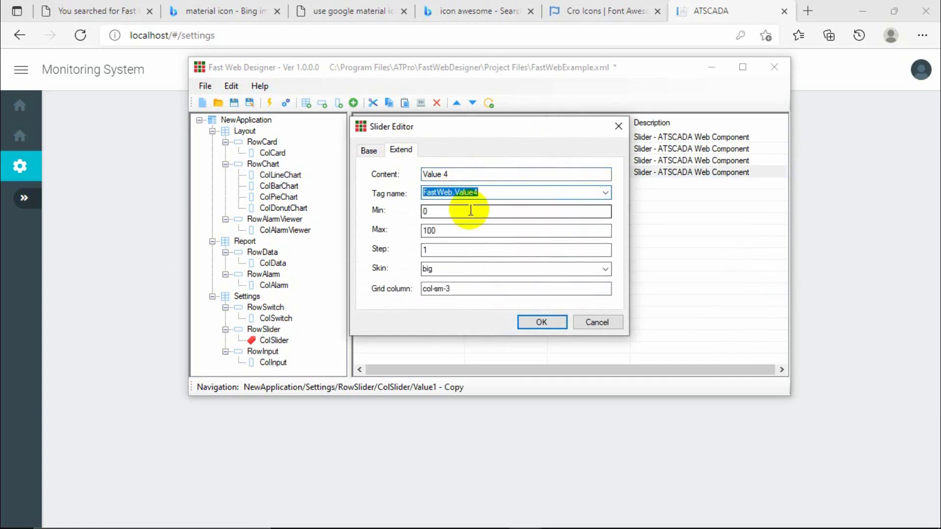
left_click(606, 269)
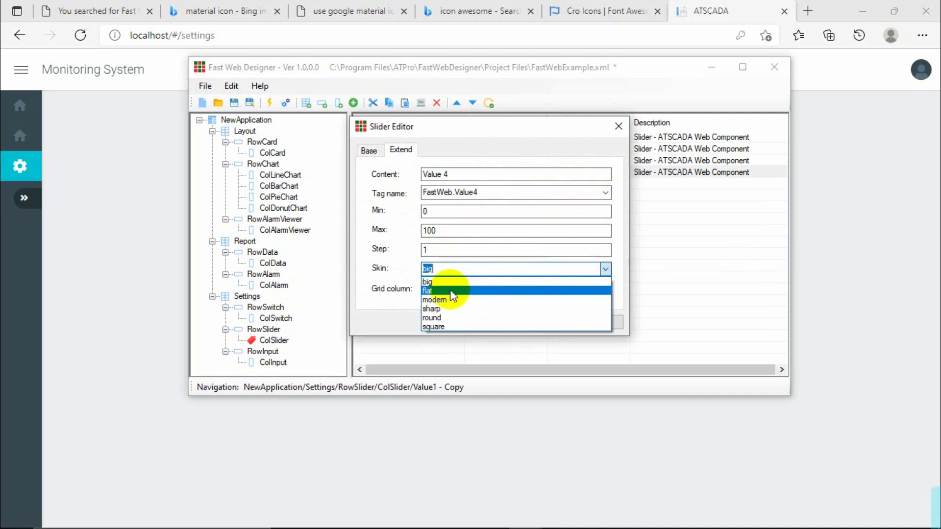
left_click(436, 310)
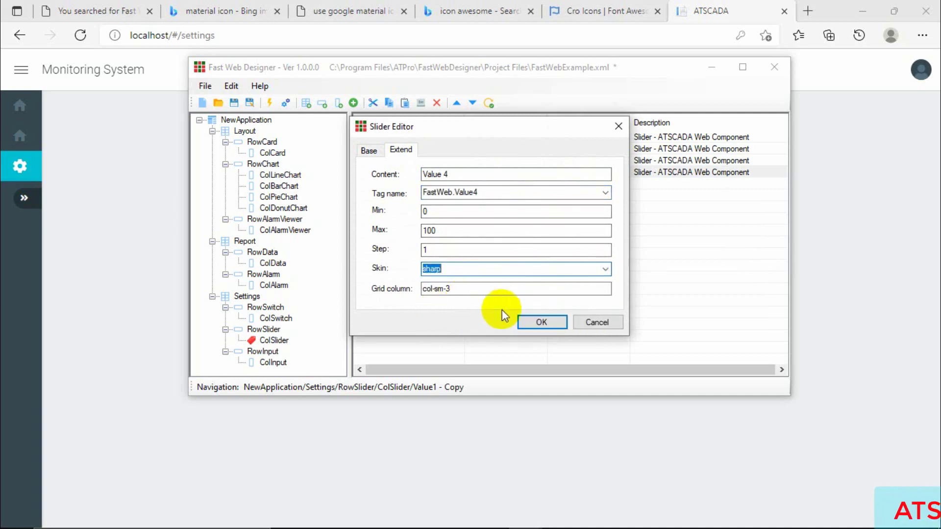
left_click(527, 319)
Rename the last slider copy to Value4.
double_click(412, 172)
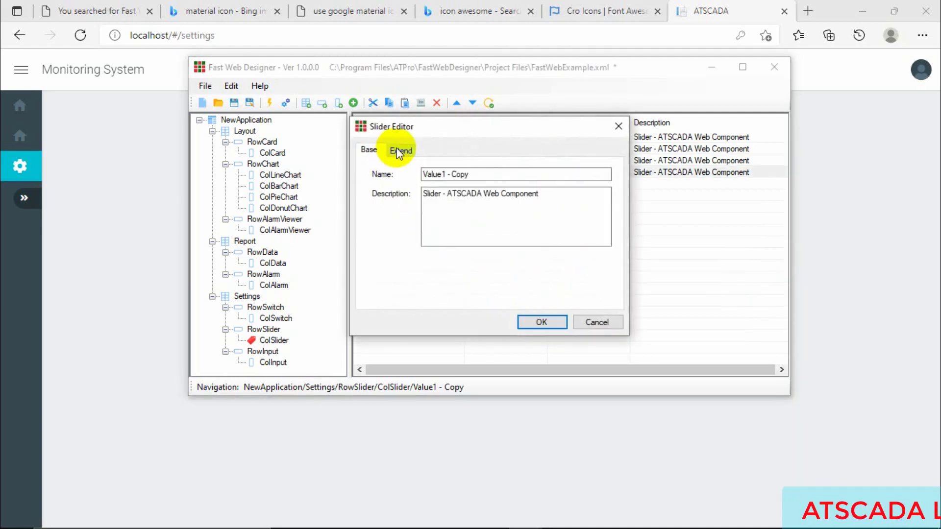
left_click_drag(441, 175, 487, 175)
type("4")
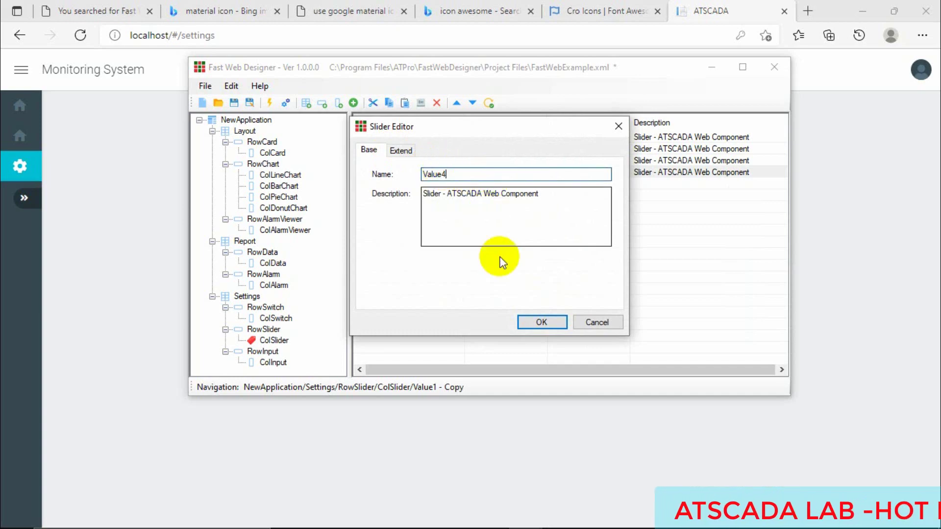
left_click(540, 323)
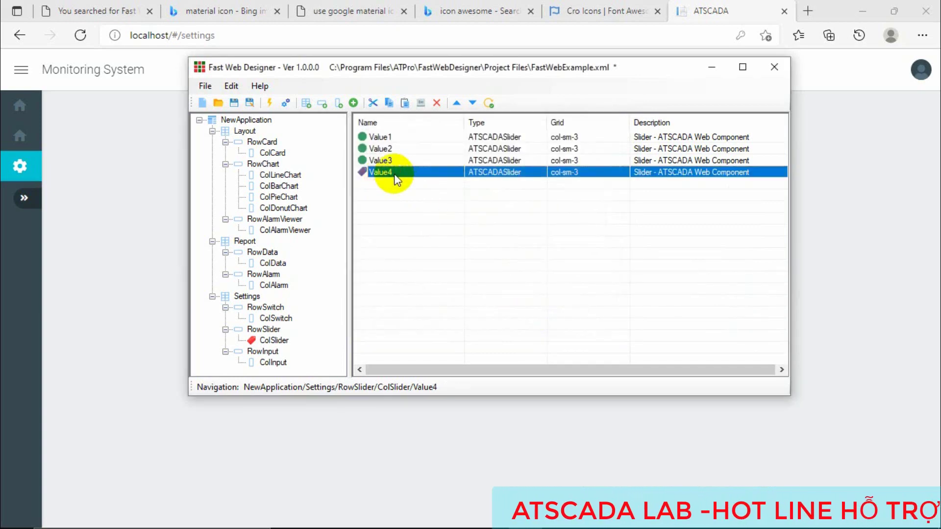
Paste two copies of the Value4 slider and give the first copy the round skin.
key("ctrl+c")
key("ctrl+v")
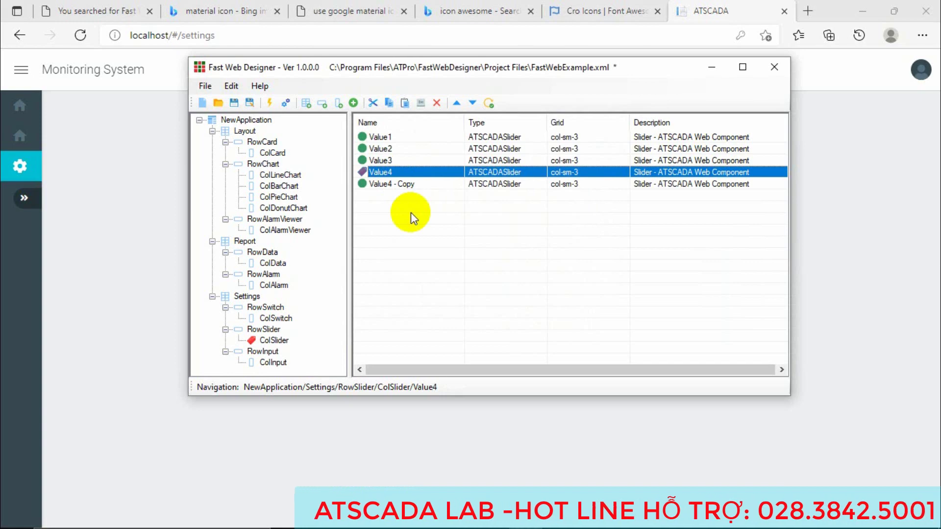
key("ctrl+v")
double_click(393, 184)
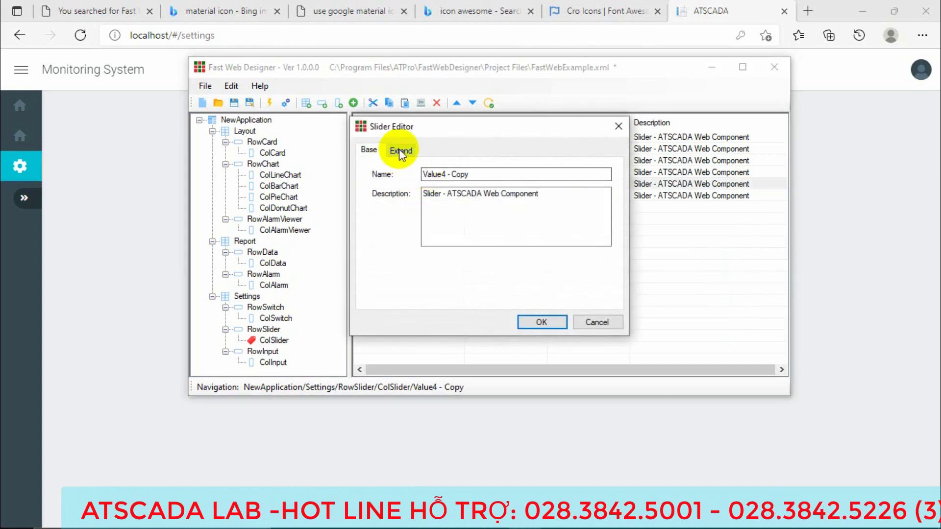
left_click(402, 150)
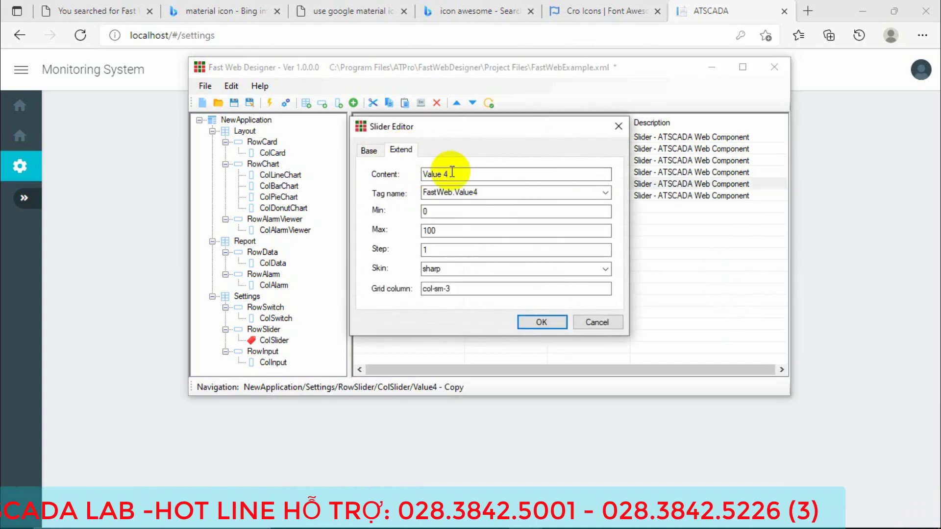
left_click(605, 269)
left_click(434, 318)
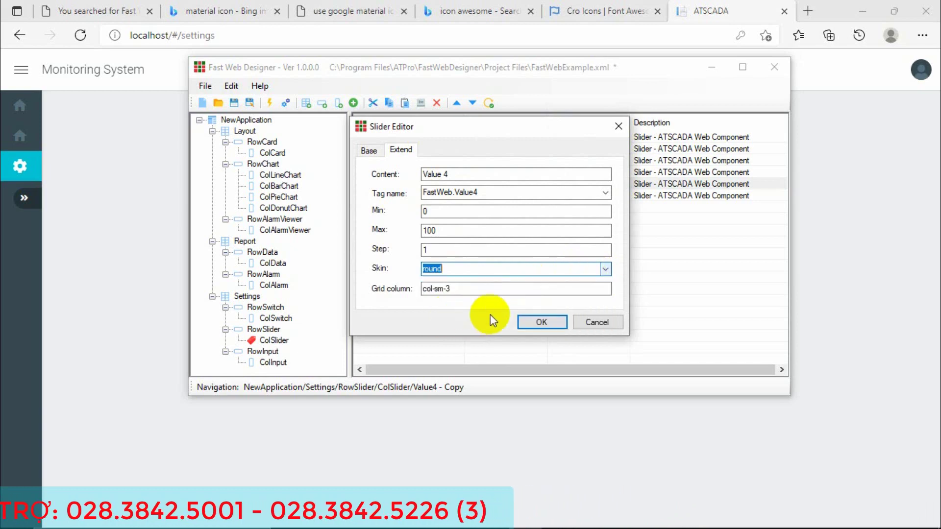
left_click(537, 319)
Give the second Value4 copy the square skin.
left_click(411, 196)
double_click(411, 196)
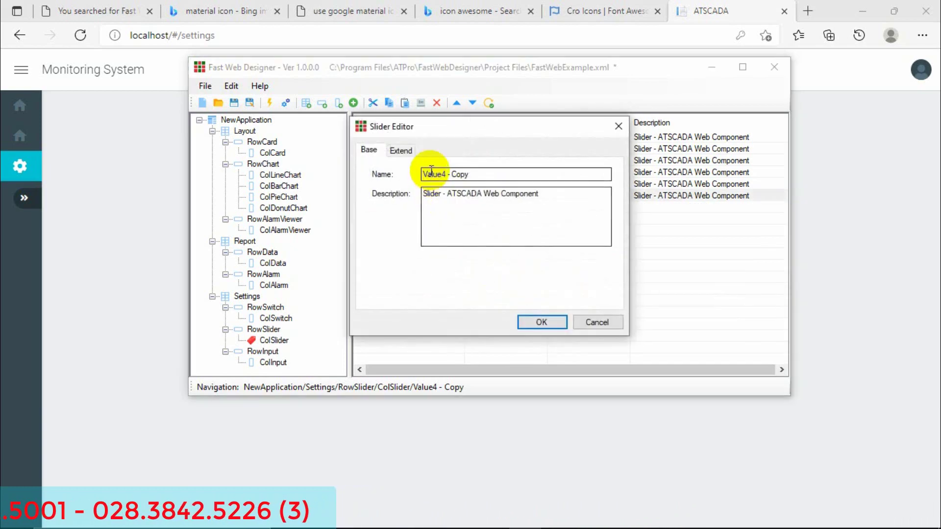
left_click(400, 150)
left_click(606, 270)
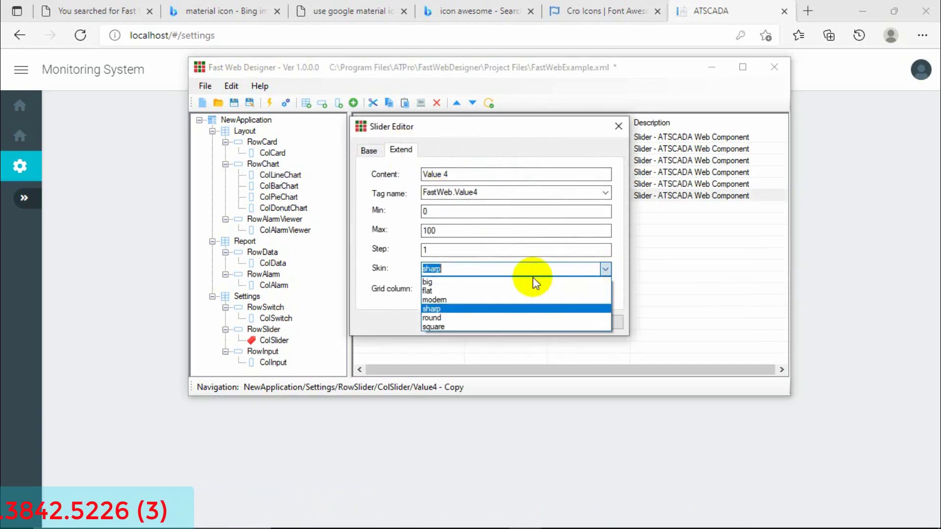
left_click(437, 323)
left_click(522, 321)
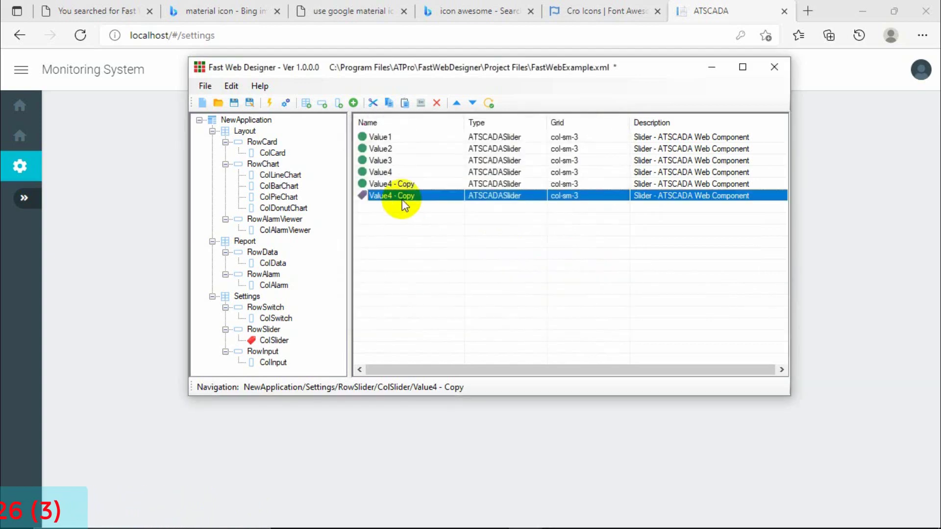
Compare the Value4 slider with its copies, checking Value4's extended settings without changes.
left_click(408, 185)
left_click(406, 172)
left_click(405, 184)
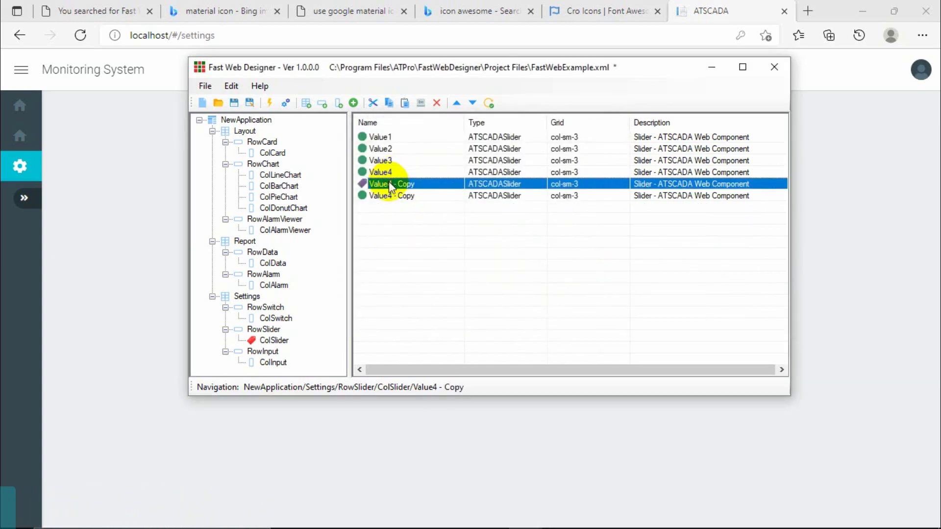
left_click(388, 196)
left_click(387, 184)
left_click(389, 173)
double_click(390, 173)
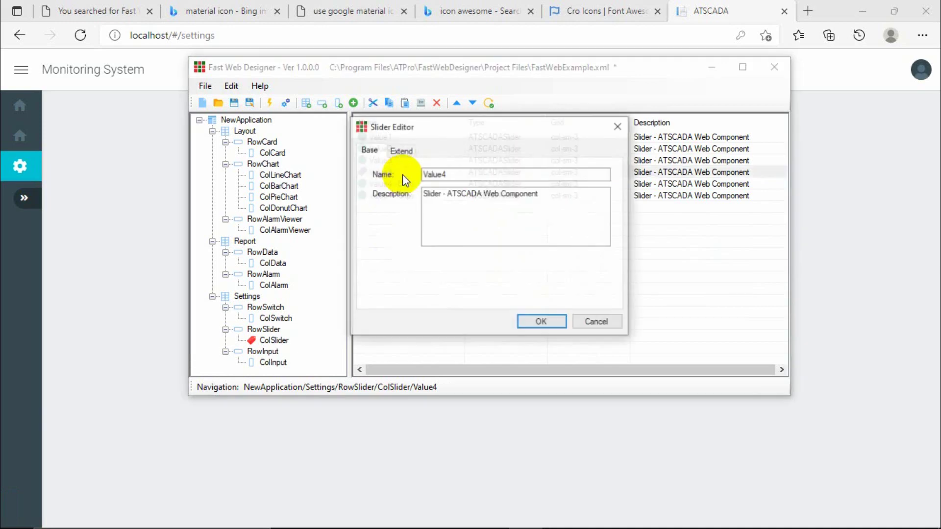
left_click(407, 151)
left_click(368, 149)
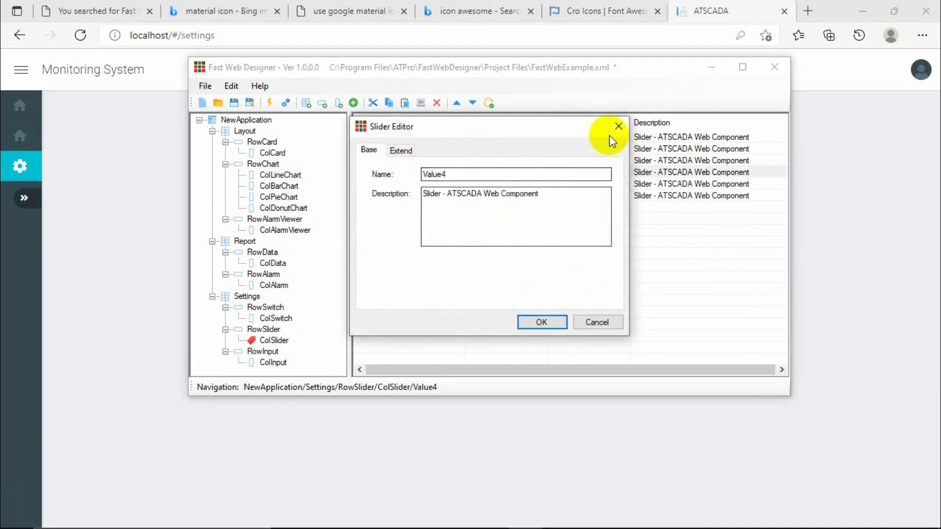
left_click(619, 126)
Check the Value4 - Copy slider's extended settings, then save the project.
left_click(398, 185)
double_click(398, 185)
left_click(400, 150)
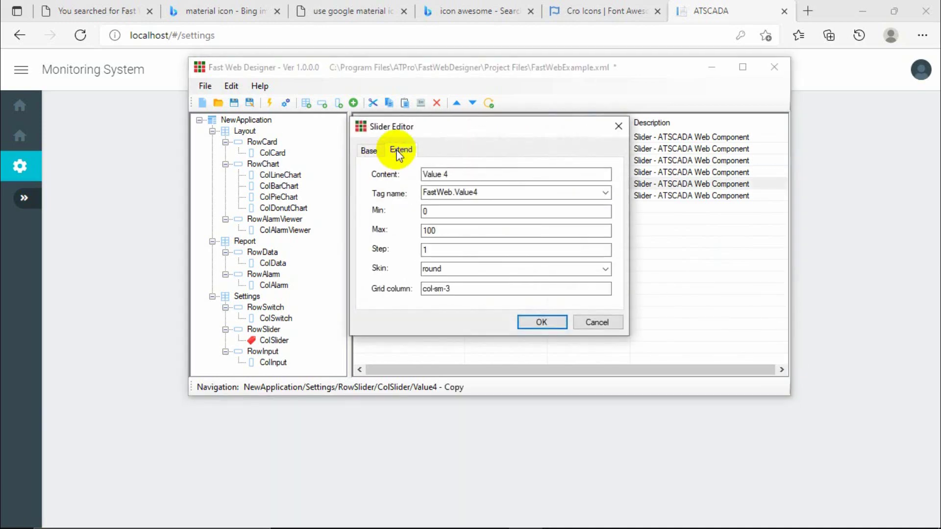
key("Escape")
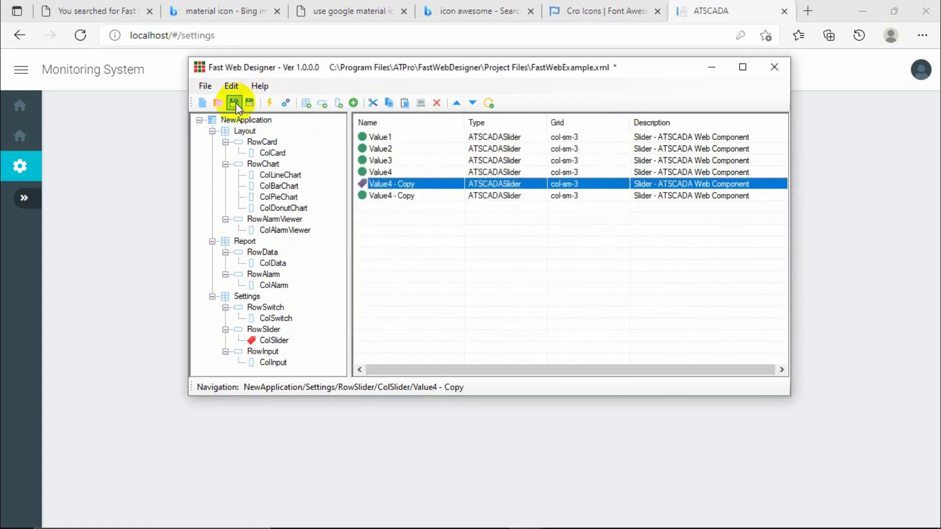
left_click(236, 102)
Add an input named Value1 to ColInput, bound to FastWeb.Value1.
left_click(270, 362)
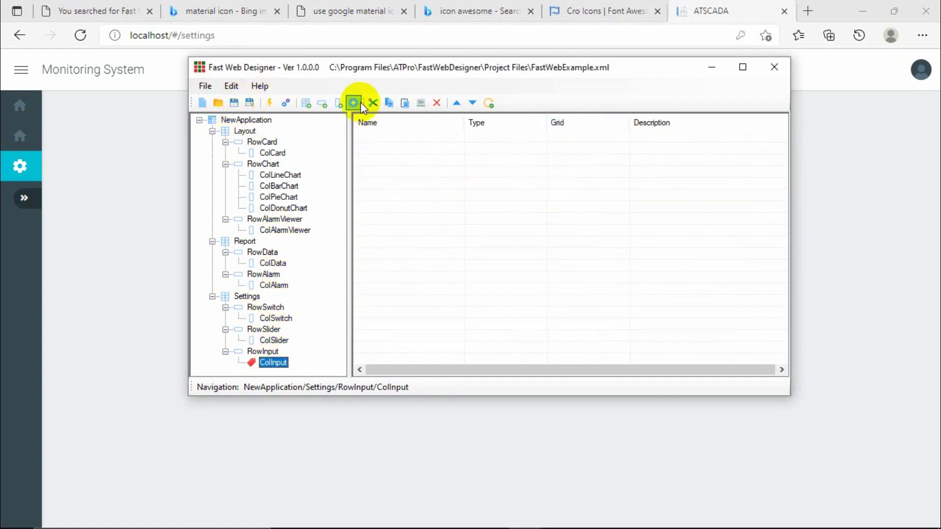
left_click(360, 103)
left_click(355, 223)
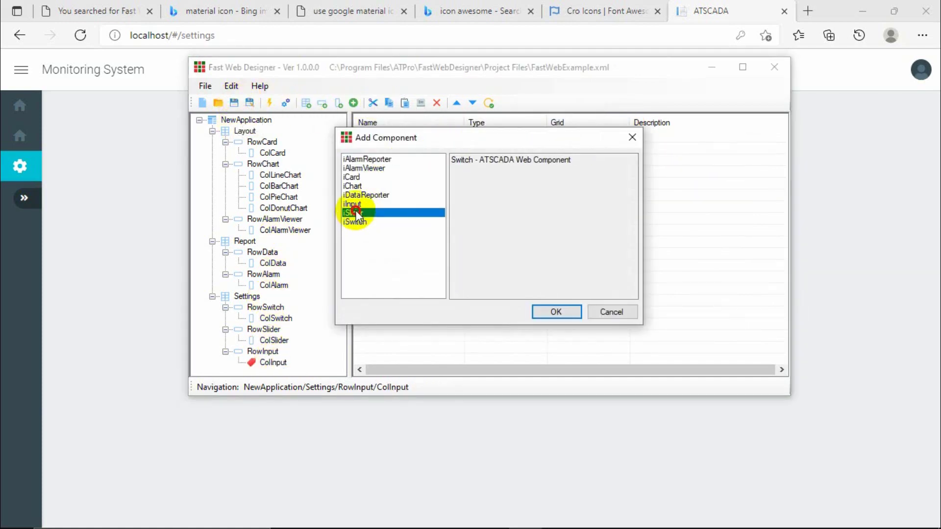
double_click(357, 205)
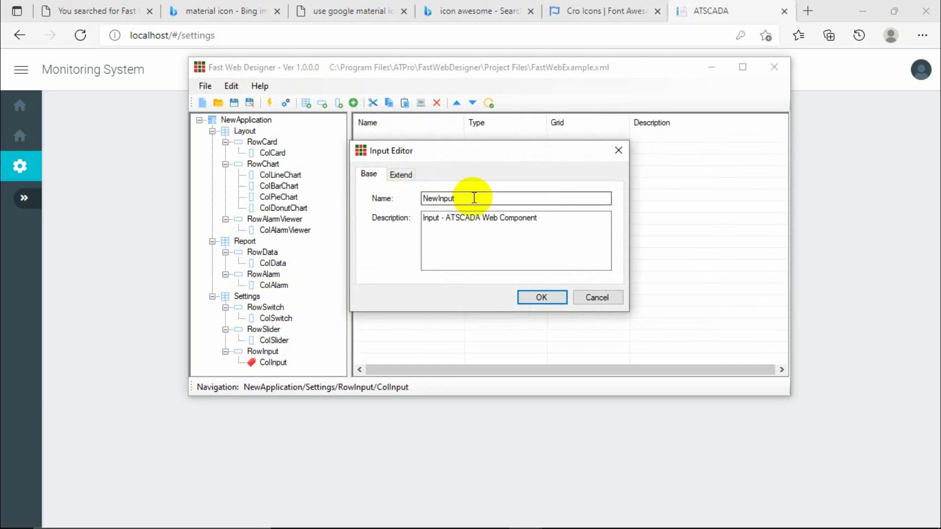
left_click_drag(472, 199, 417, 198)
type("Value1")
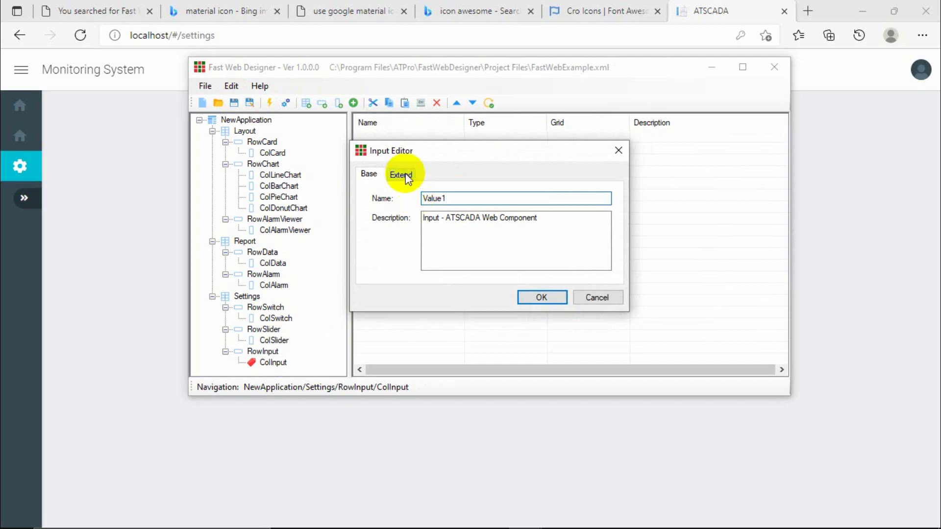
left_click(406, 176)
double_click(441, 198)
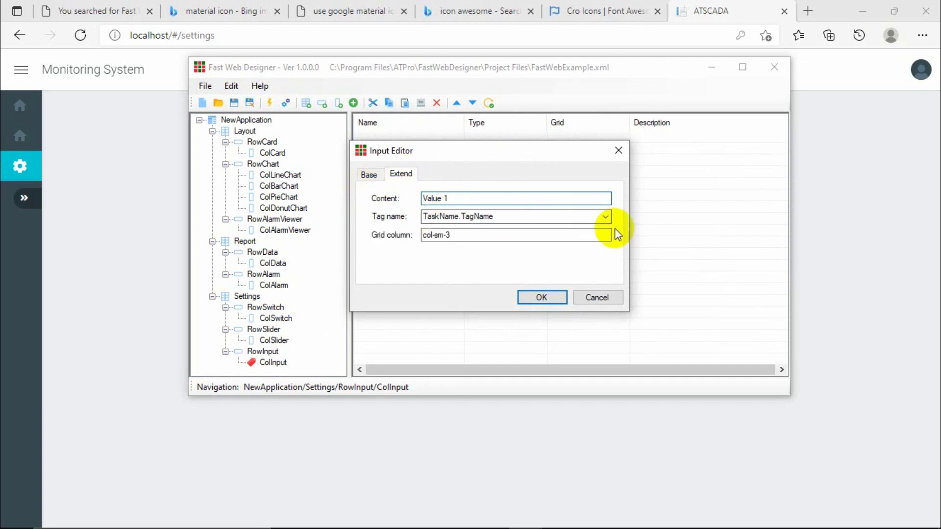
left_click(606, 216)
left_click(475, 265)
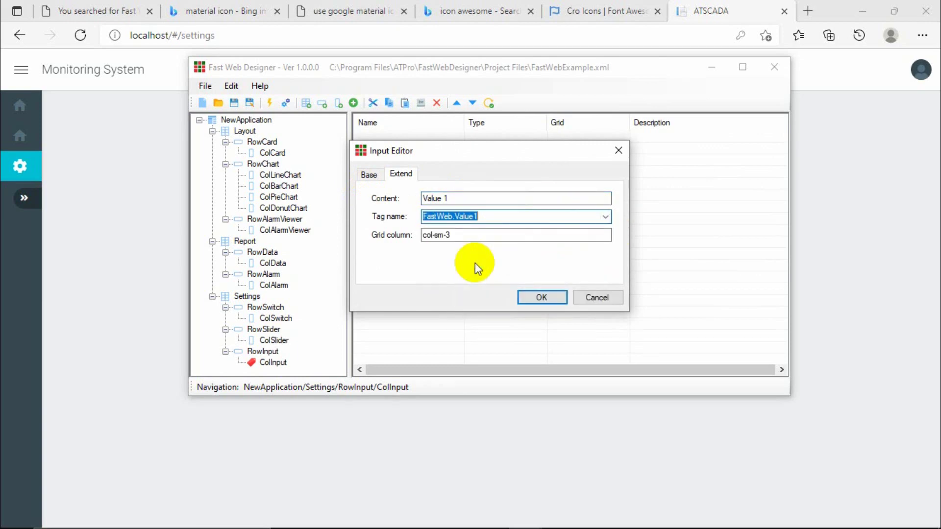
left_click(553, 295)
Duplicate the Value1 input and bind the first copy to FastWeb.Value2.
double_click(387, 138)
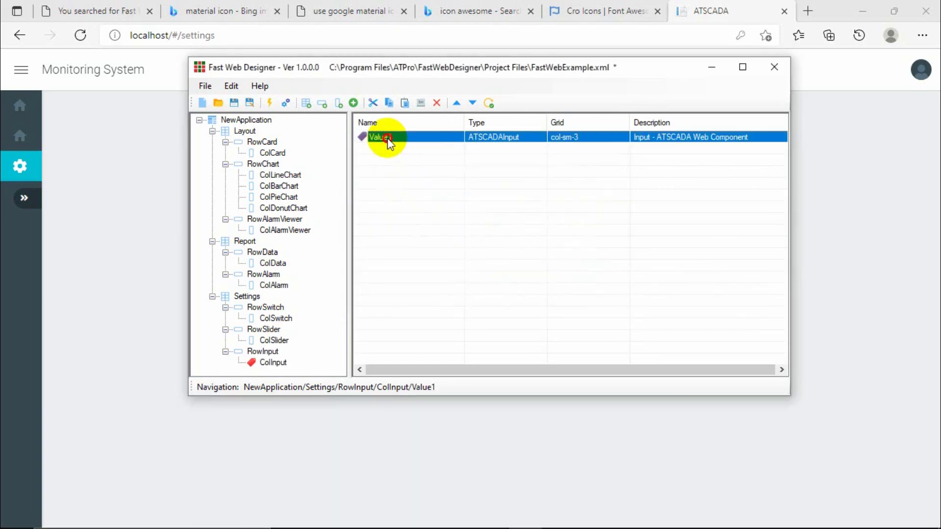
left_click(404, 177)
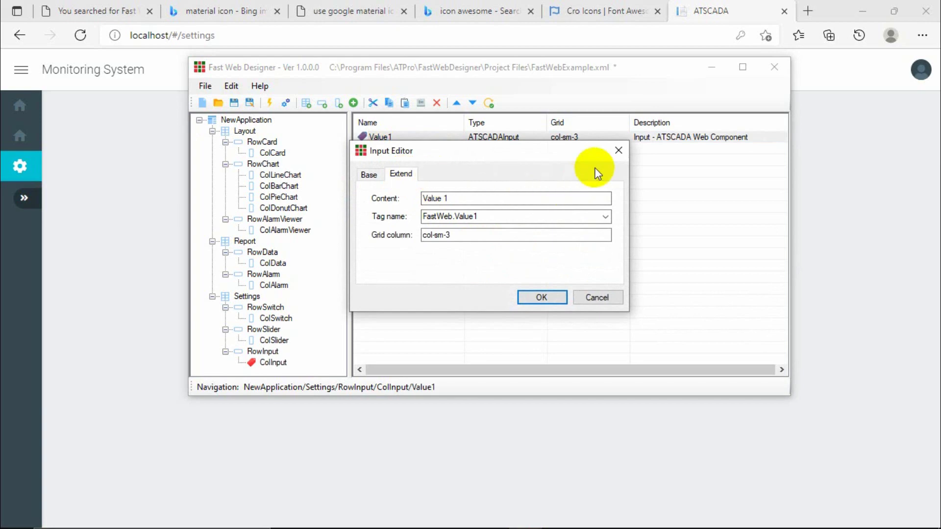
left_click(617, 152)
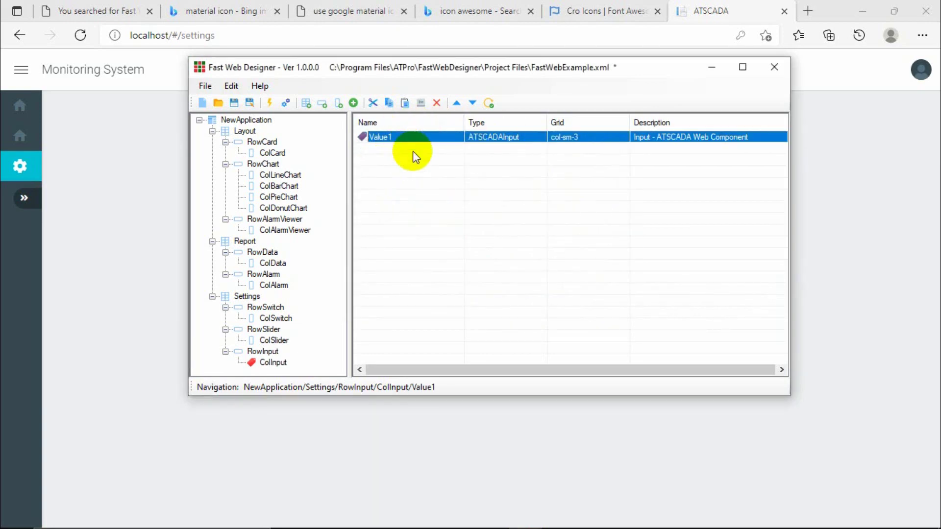
key("ctrl+c")
key("ctrl+v")
key("ctrl+v")
key("ctrl+v")
left_click(401, 149)
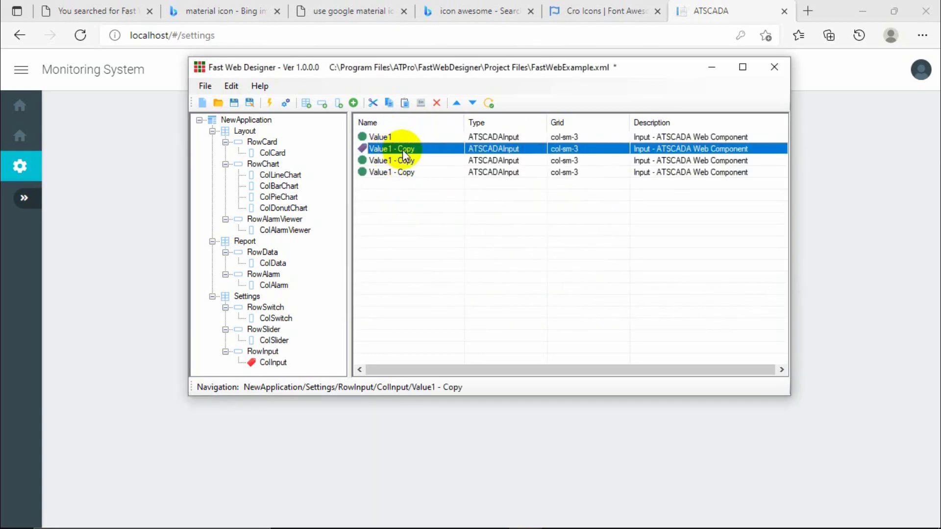
double_click(409, 148)
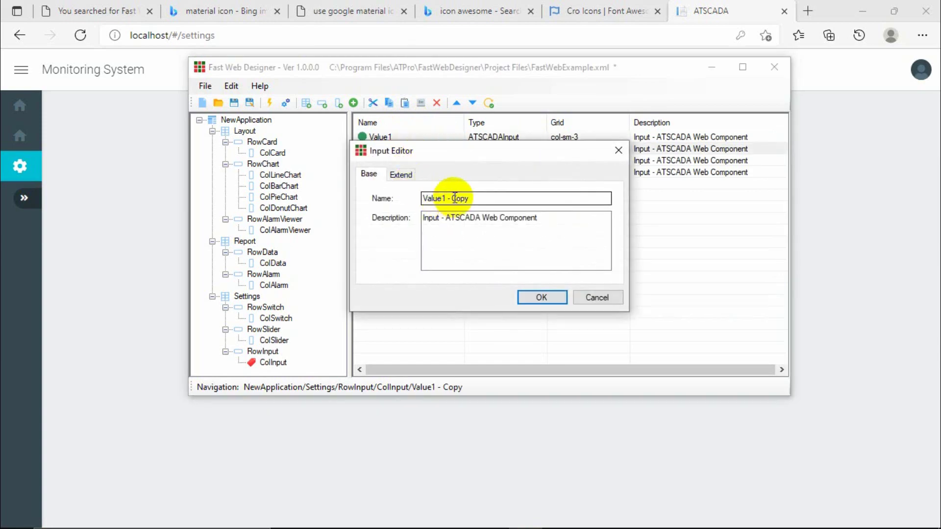
left_click(399, 175)
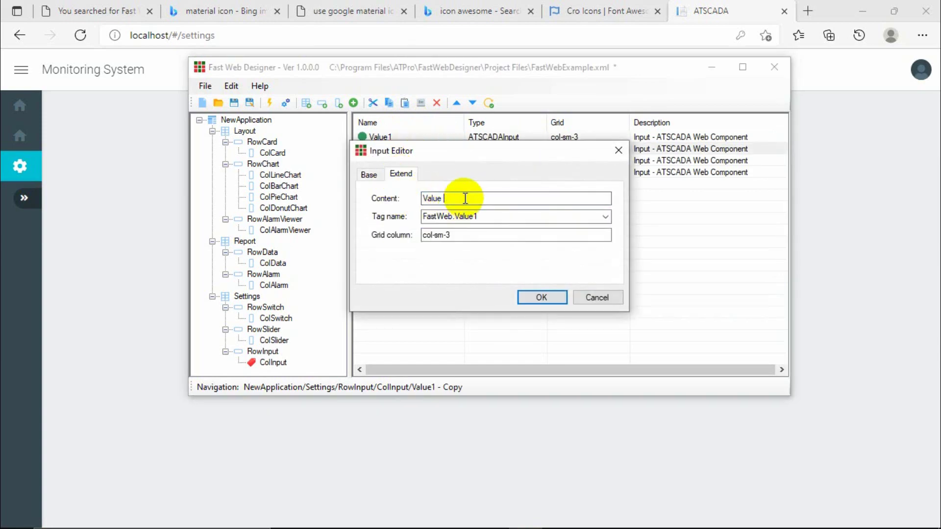
left_click(605, 216)
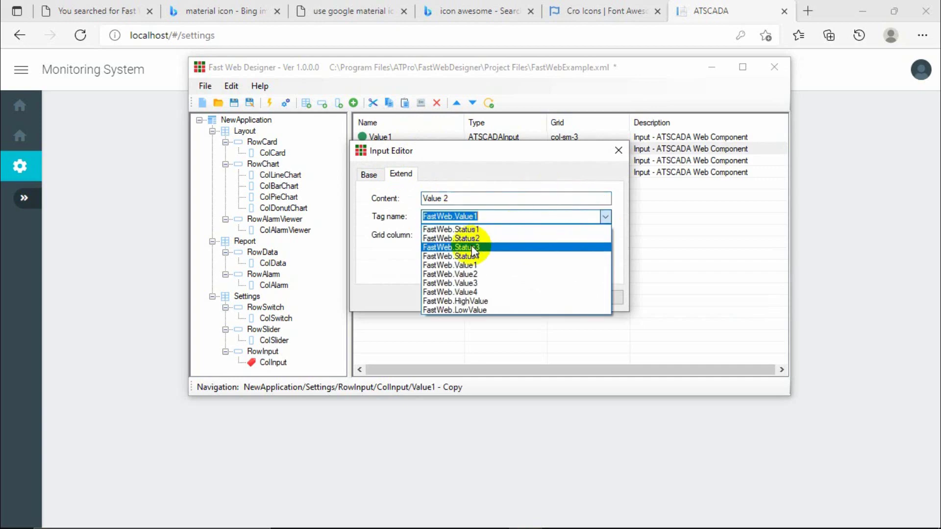
left_click(471, 273)
left_click(540, 296)
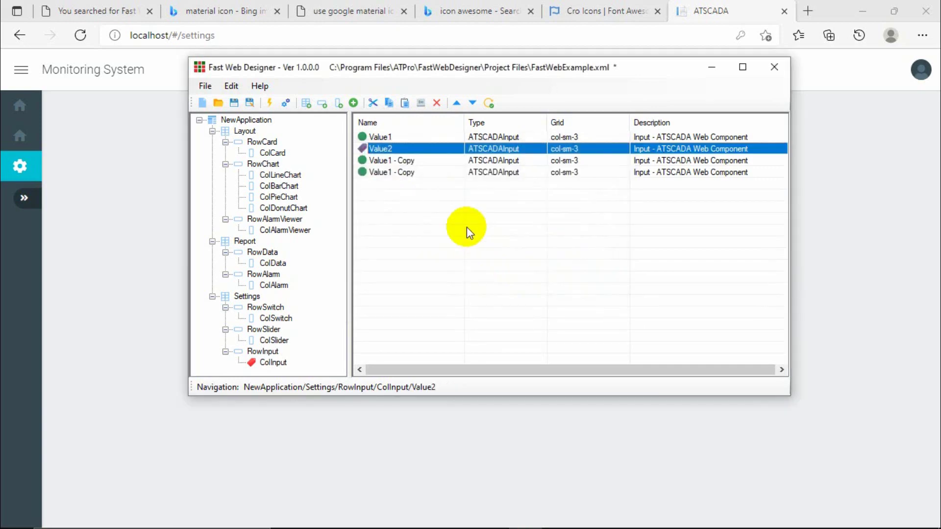
Rename the next copied input and bind it to FastWeb.Value3.
double_click(397, 162)
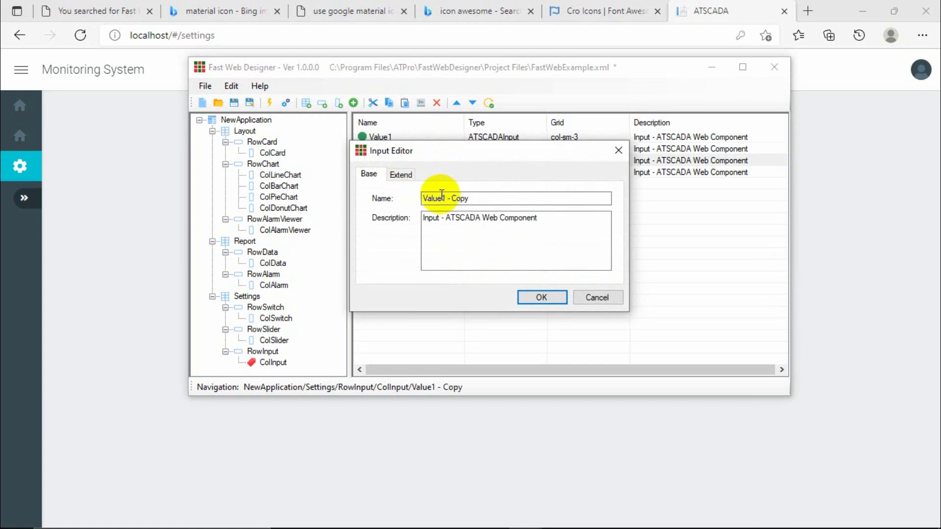
left_click_drag(442, 196, 476, 197)
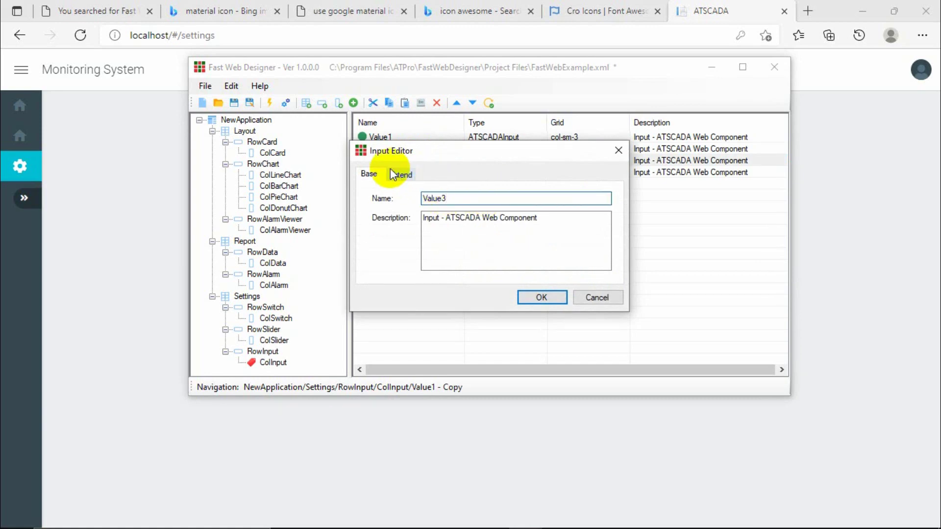
left_click(398, 175)
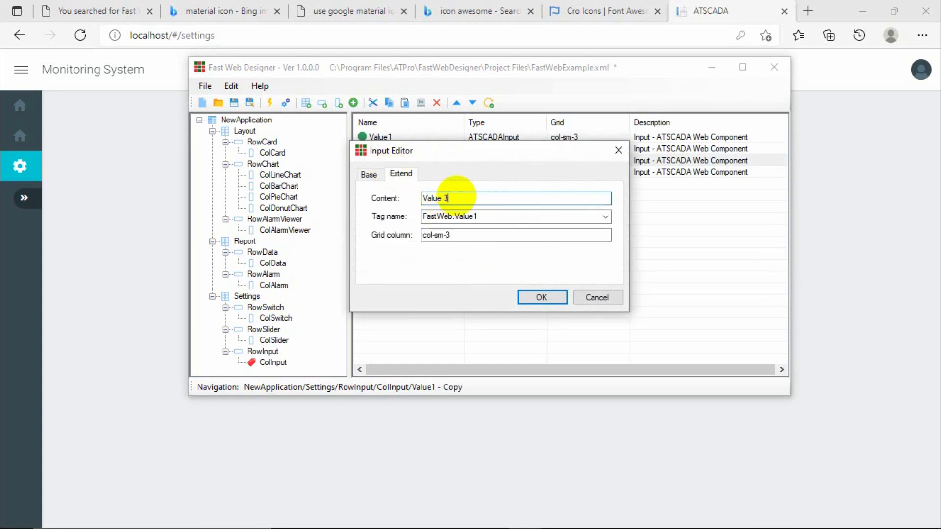
left_click(603, 216)
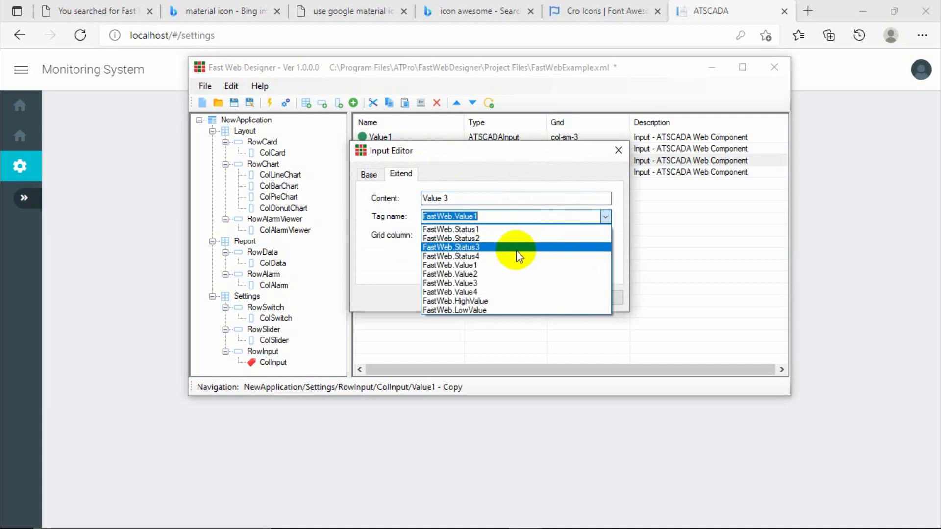
left_click(473, 277)
left_click(540, 297)
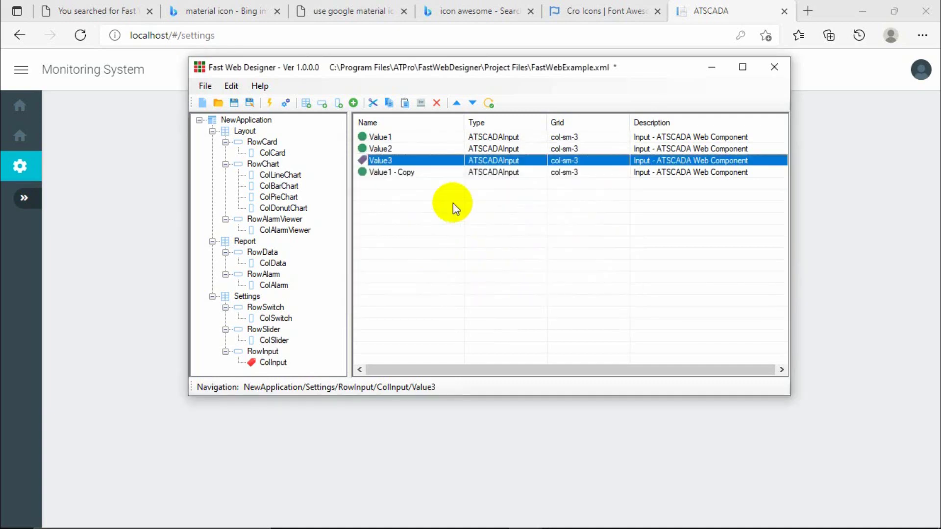
Rename the last copied input and bind it to FastWeb.Value4.
double_click(414, 173)
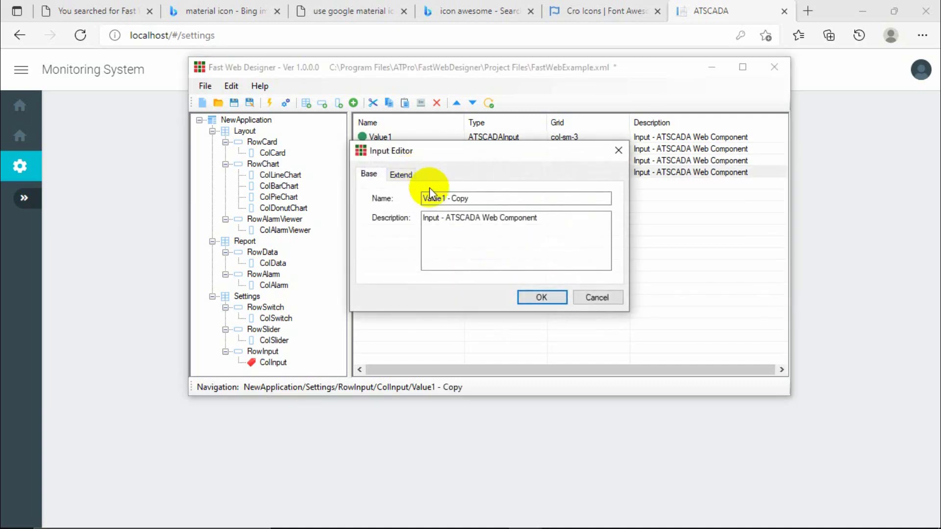
left_click(443, 199)
left_click_drag(443, 199, 485, 198)
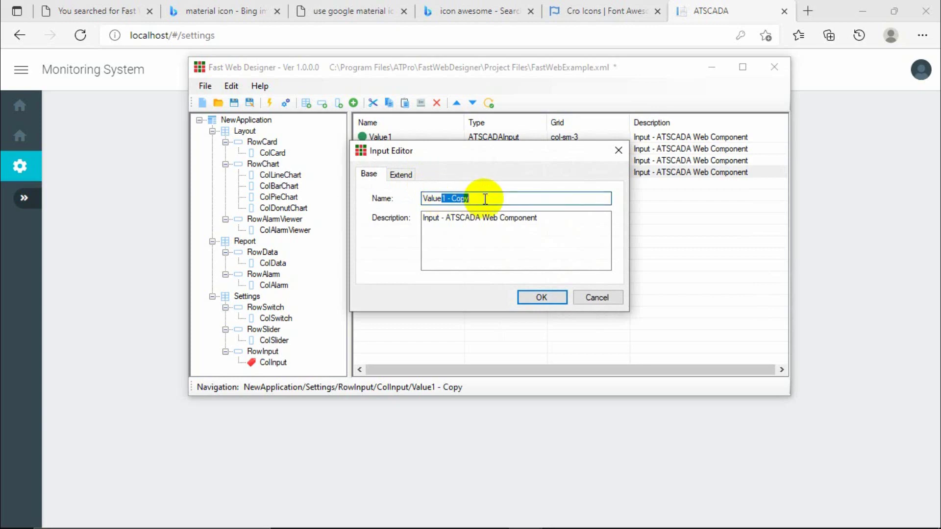
left_click(397, 175)
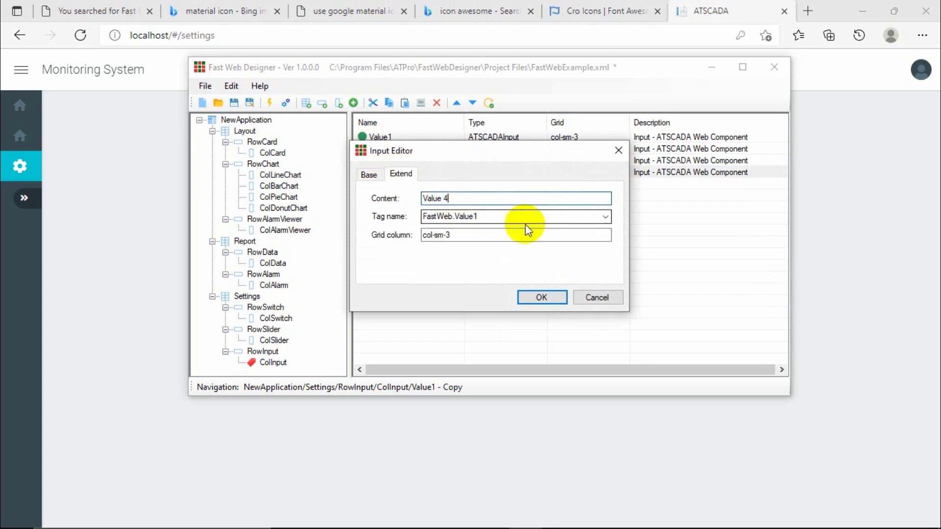
left_click(606, 217)
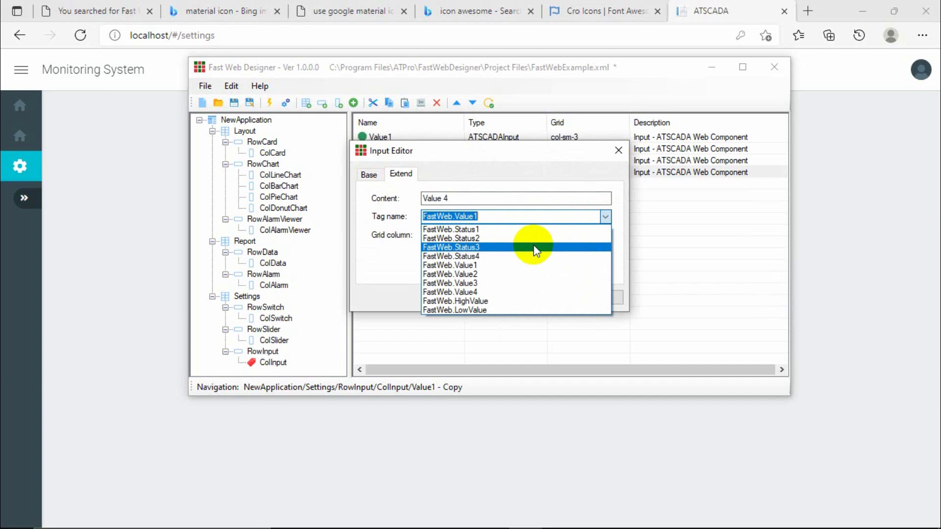
left_click(473, 281)
left_click(532, 298)
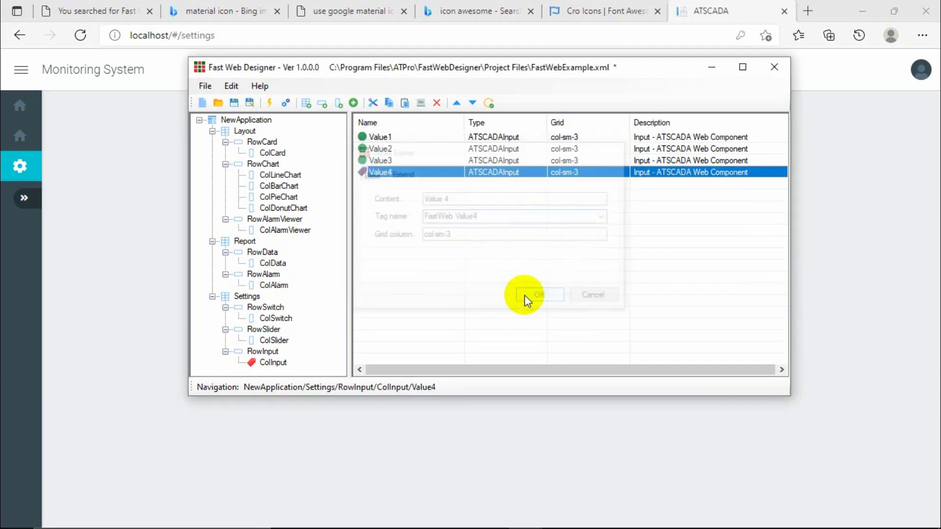
Register the project file with the web app, answering Yes.
left_click(400, 161)
left_click(392, 172)
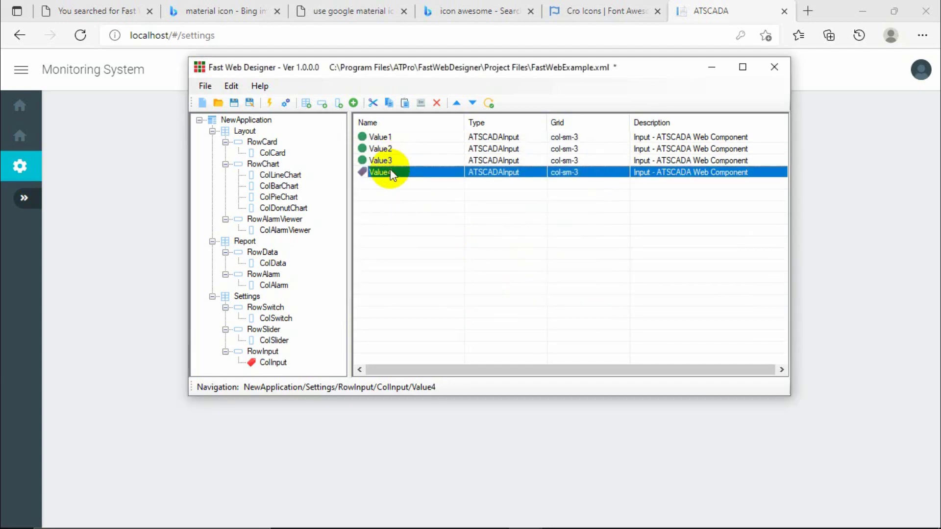
left_click(238, 104)
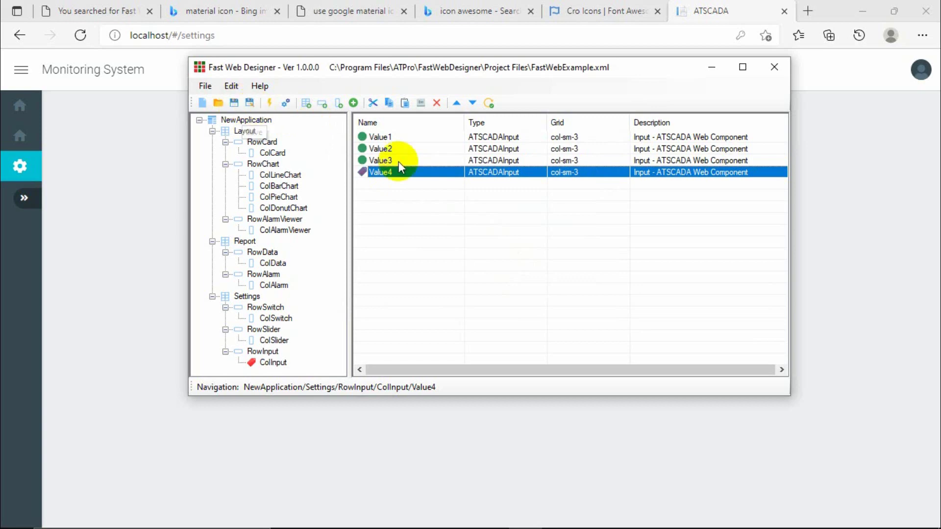
left_click(285, 103)
left_click(477, 321)
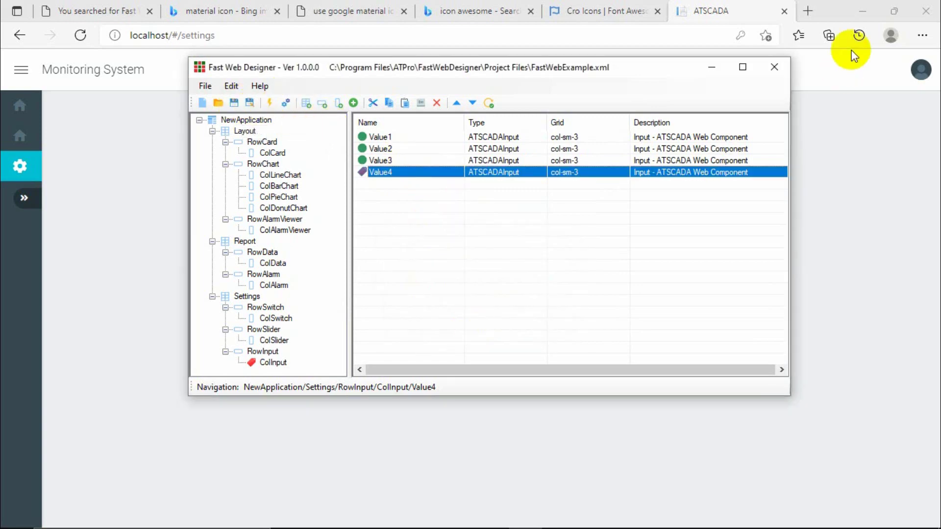
Navigate File Explorer to C:\inetpub\wwwroot\Template\AppConfig.
left_click(862, 11)
left_click(711, 68)
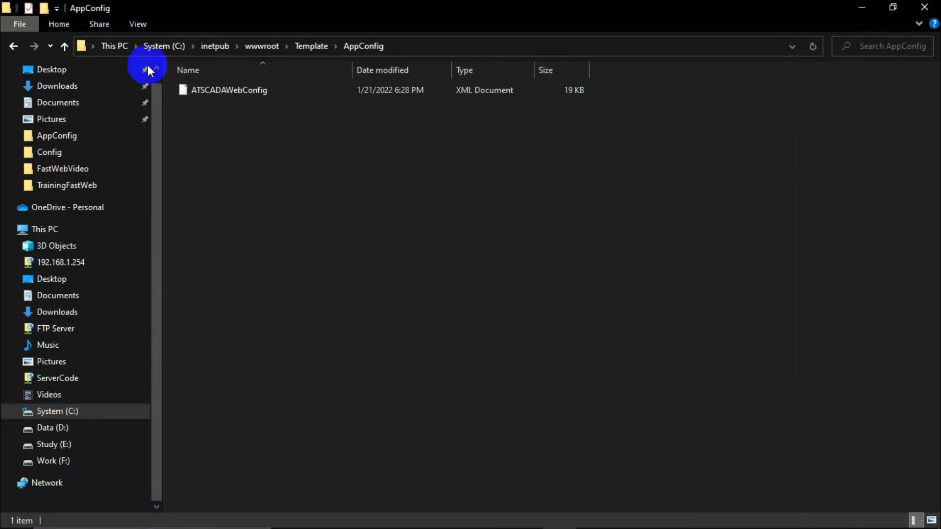
left_click(14, 47)
left_click(13, 47)
left_click(13, 46)
left_click(13, 46)
left_click(13, 46)
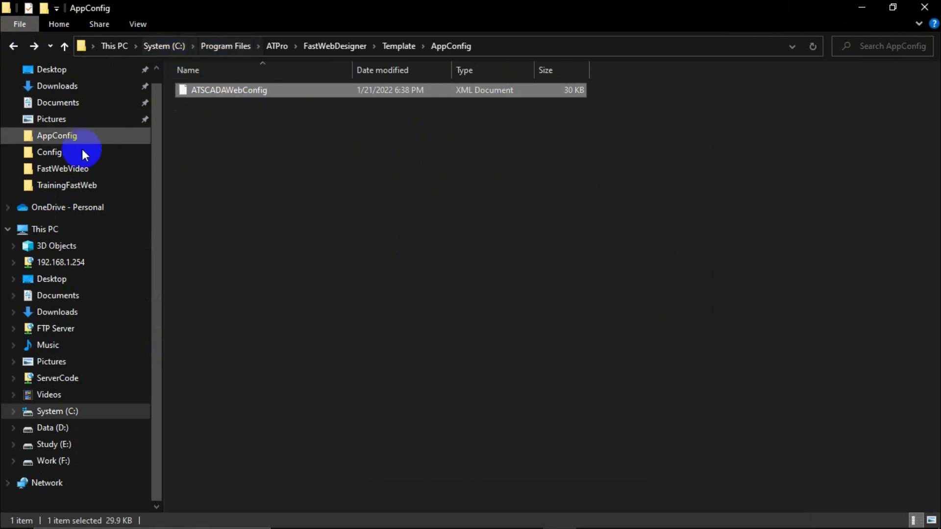
left_click(49, 229)
double_click(243, 193)
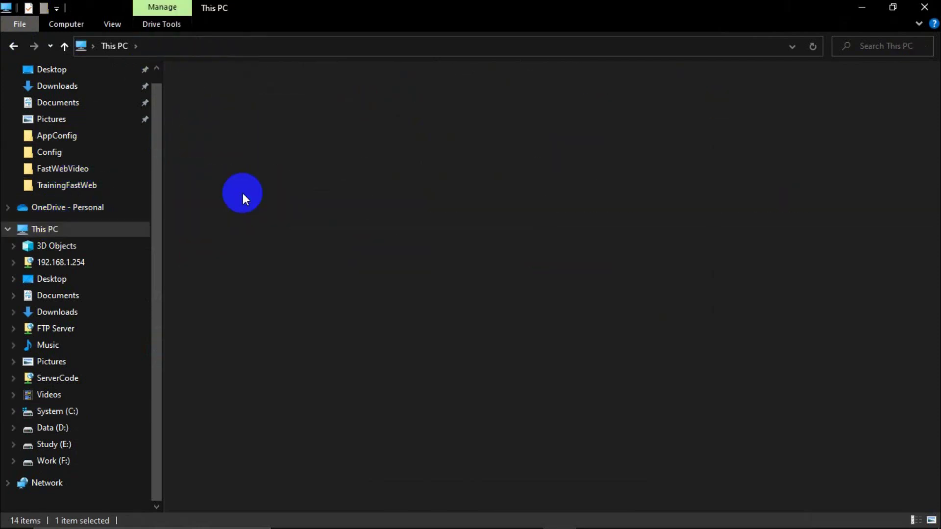
left_click(214, 139)
double_click(214, 138)
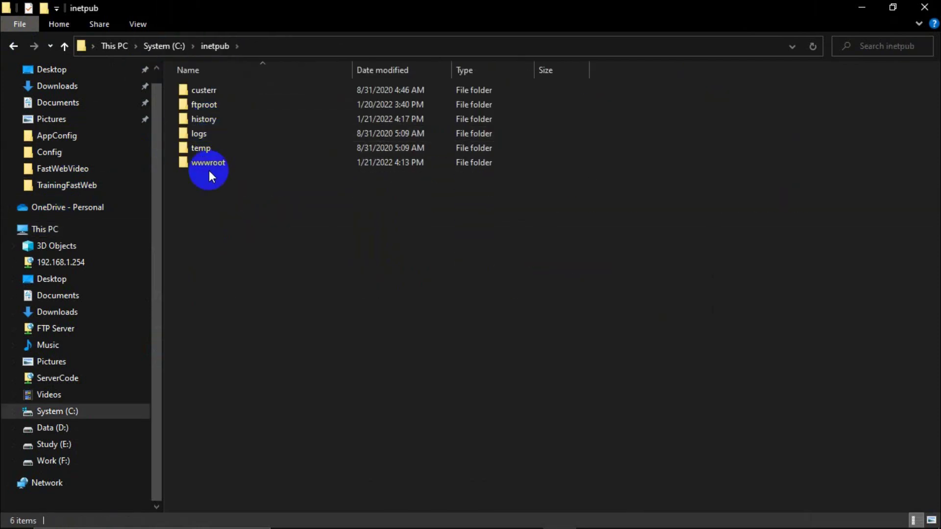
double_click(210, 164)
double_click(216, 104)
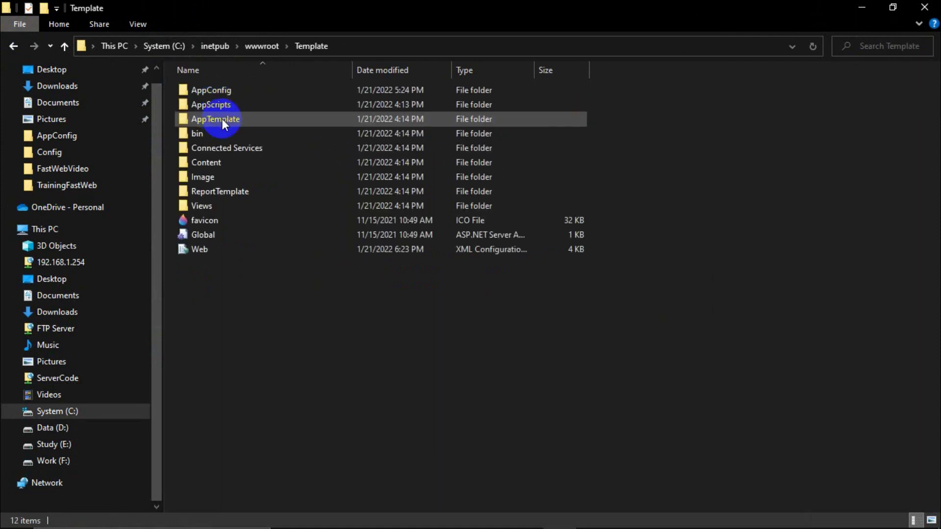
double_click(218, 93)
Paste ATSCADAWebConfig into AppConfig, replacing the existing file and granting permission.
key("ctrl+v")
left_click(383, 185)
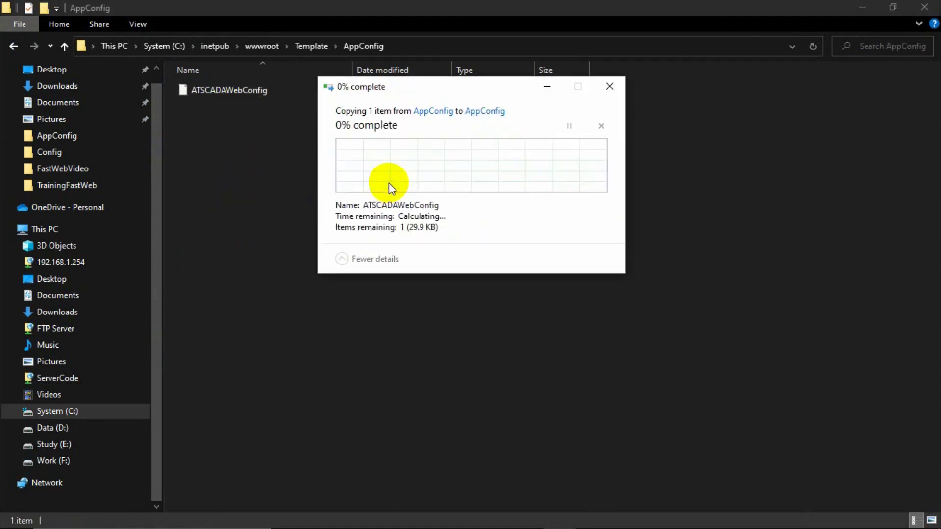
left_click(431, 180)
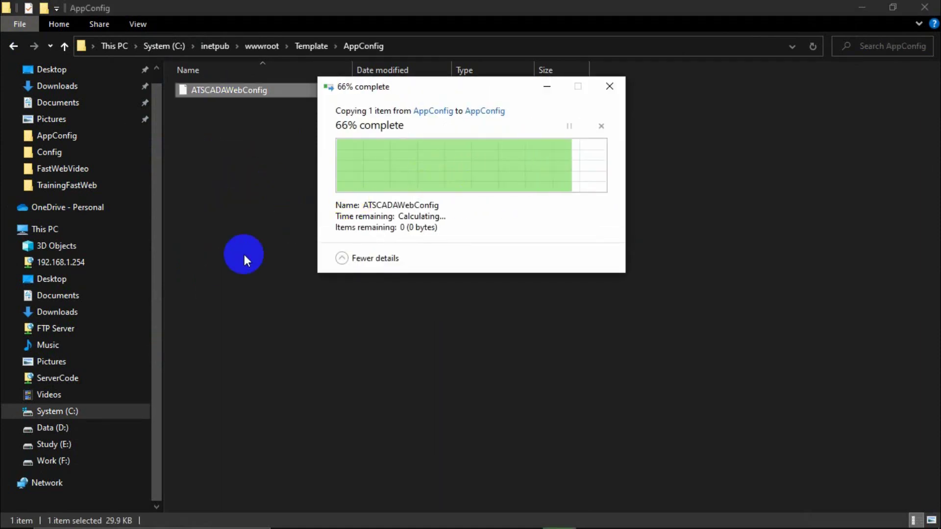
mouse_move(277, 525)
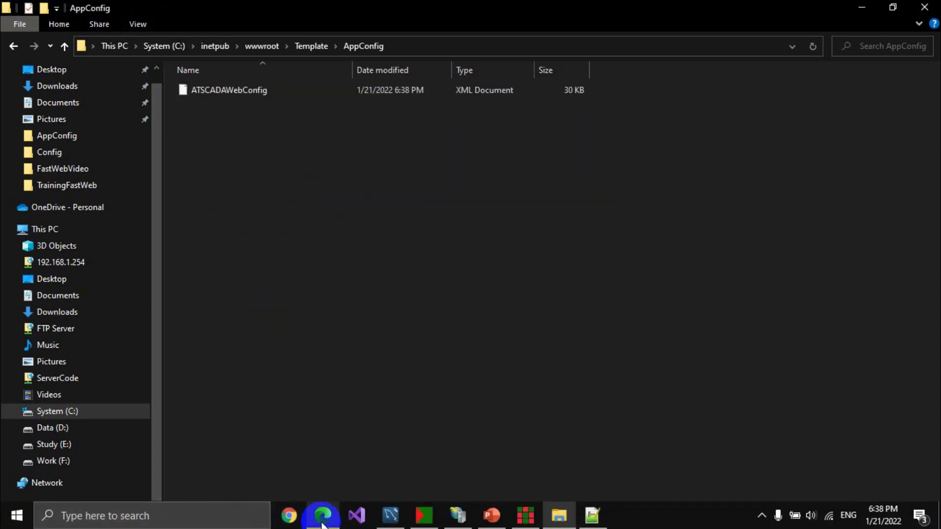
left_click(323, 525)
Log out of the monitoring site and sign back in as the admin user.
left_click(921, 69)
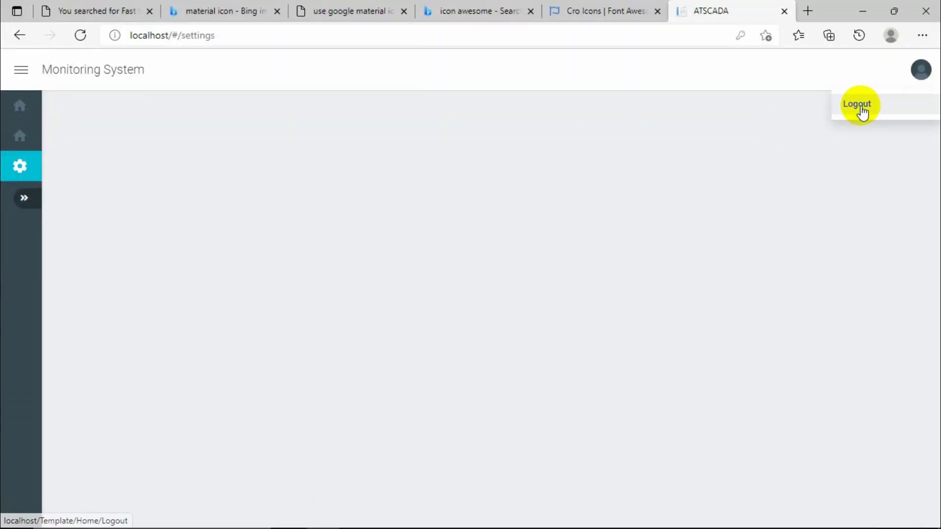
left_click(861, 109)
left_click(709, 270)
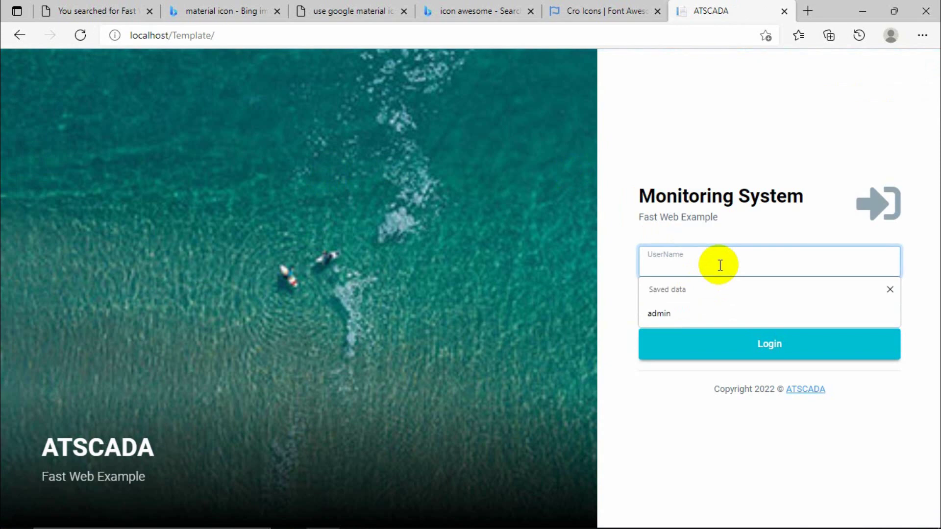
type("admin")
key("Tab")
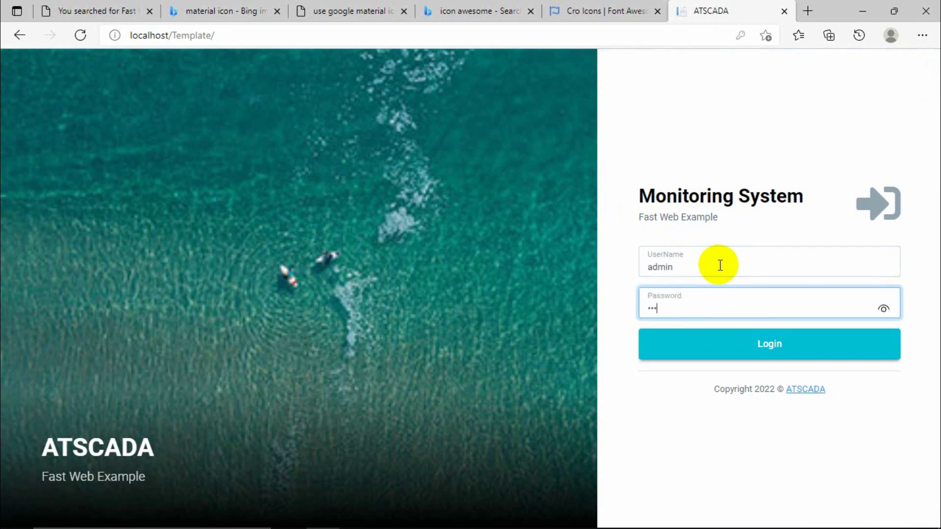
key("Return")
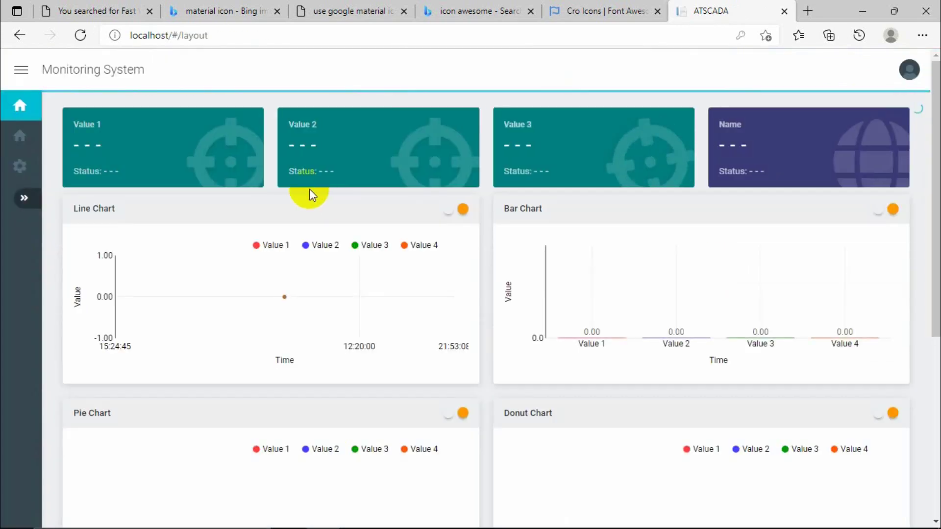
Browse the dashboard, report and settings pages showing live values 75, 50, 75 and 30.
scroll(310, 189, "down", 6)
scroll(405, 295, "up", 6)
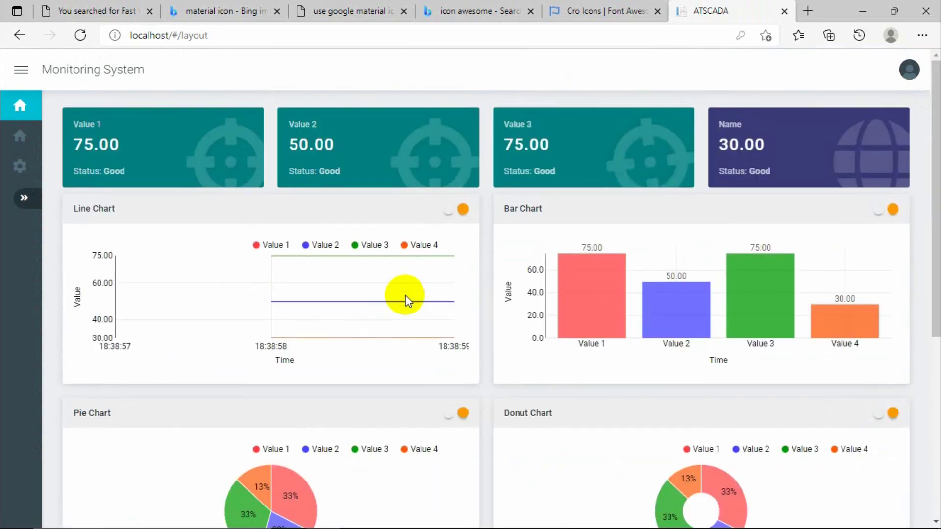
scroll(405, 295, "down", 6)
scroll(405, 296, "up", 6)
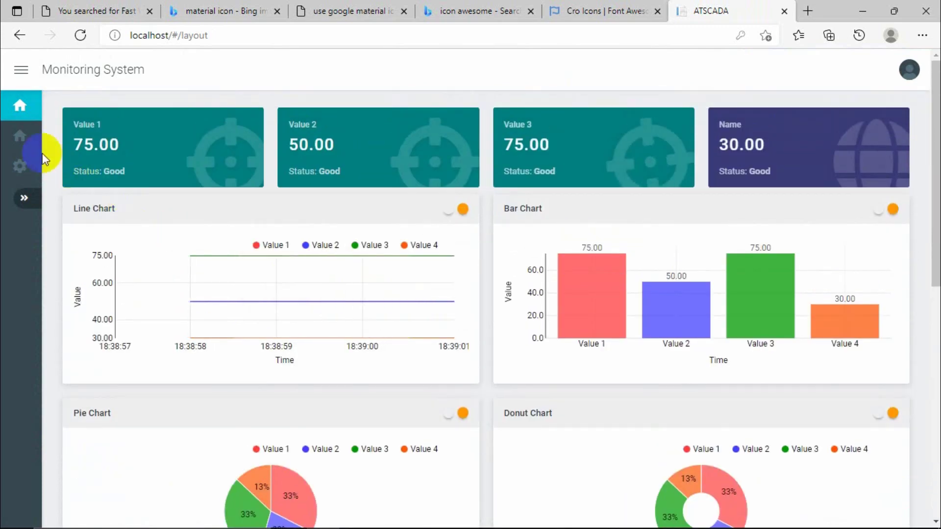
left_click(41, 151)
scroll(375, 252, "down", 2)
scroll(375, 252, "up", 2)
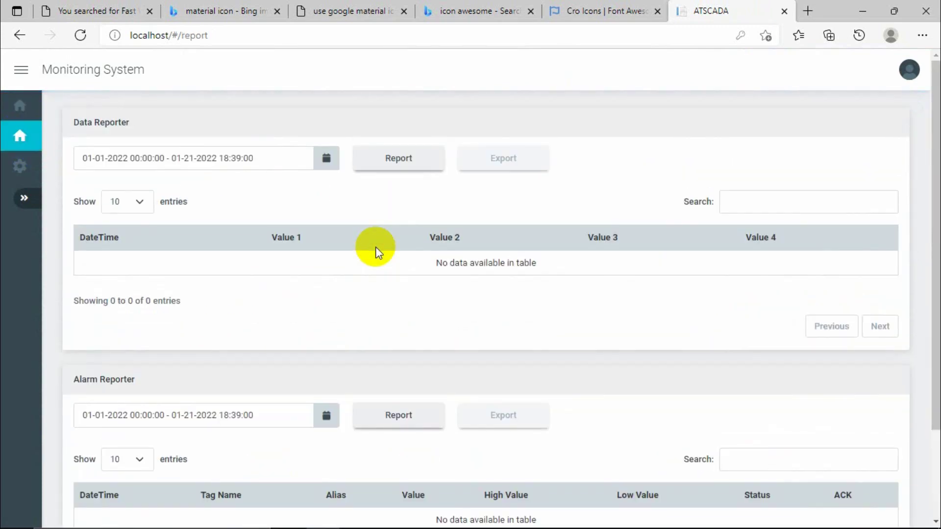
left_click(36, 168)
scroll(490, 294, "down", 3)
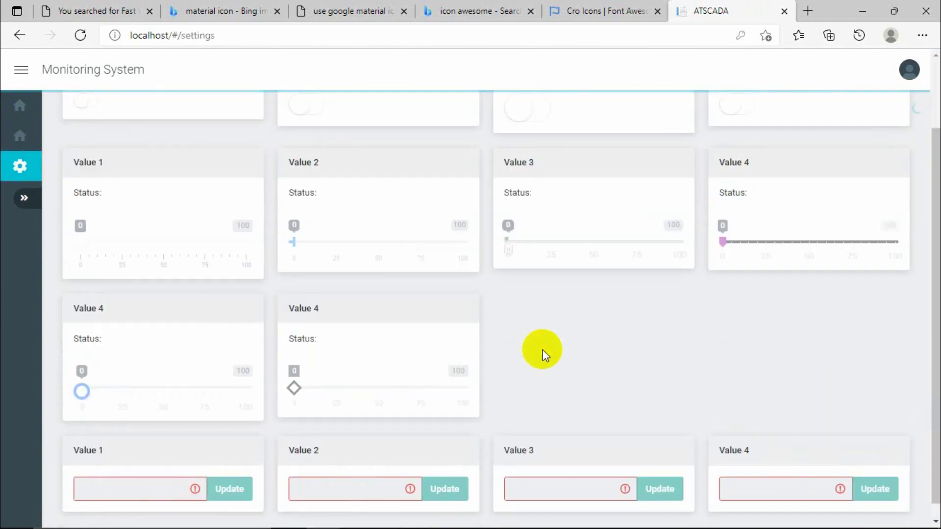
scroll(543, 350, "up", 2)
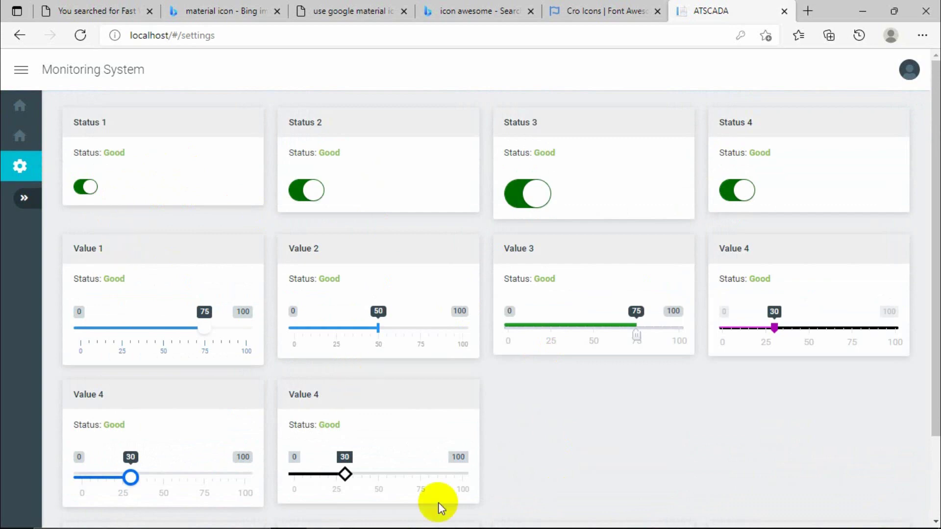
In the ColSwitch components, review the Status1 switch's extended settings.
left_click(521, 516)
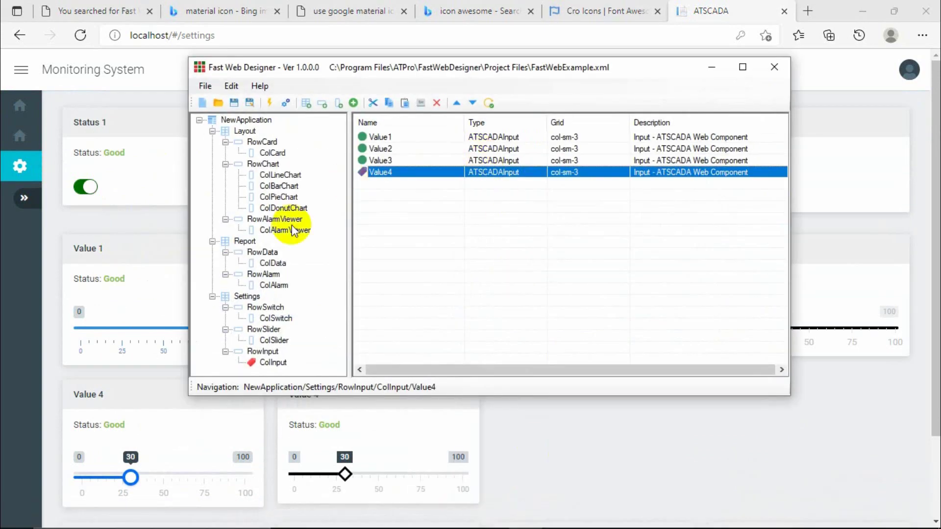
left_click(275, 318)
double_click(384, 137)
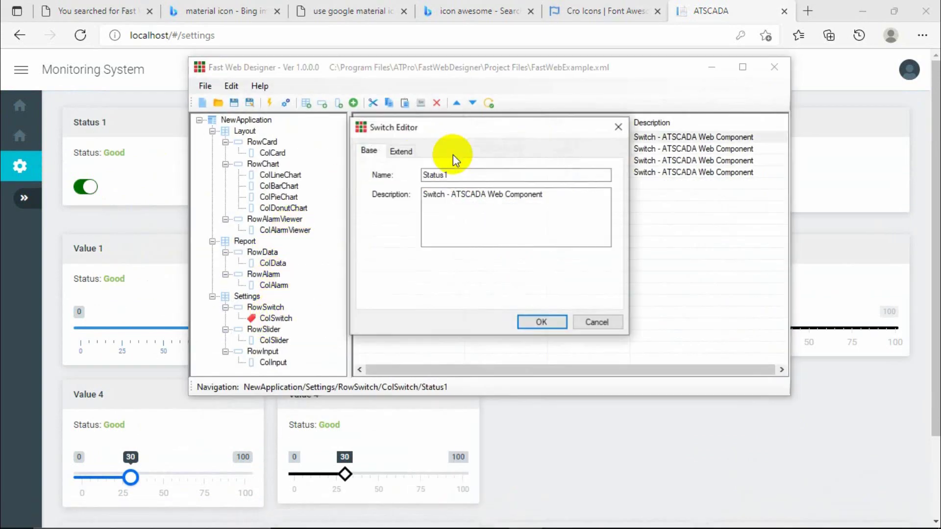
left_click(401, 150)
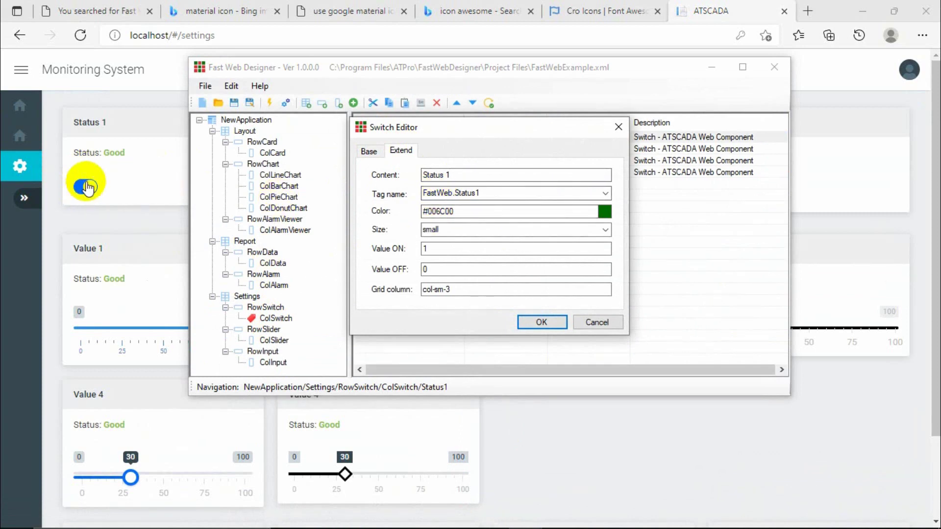
left_click(618, 127)
Review the Status2 and Status3 switch settings, then minimize the designer.
left_click_drag(626, 69, 563, 252)
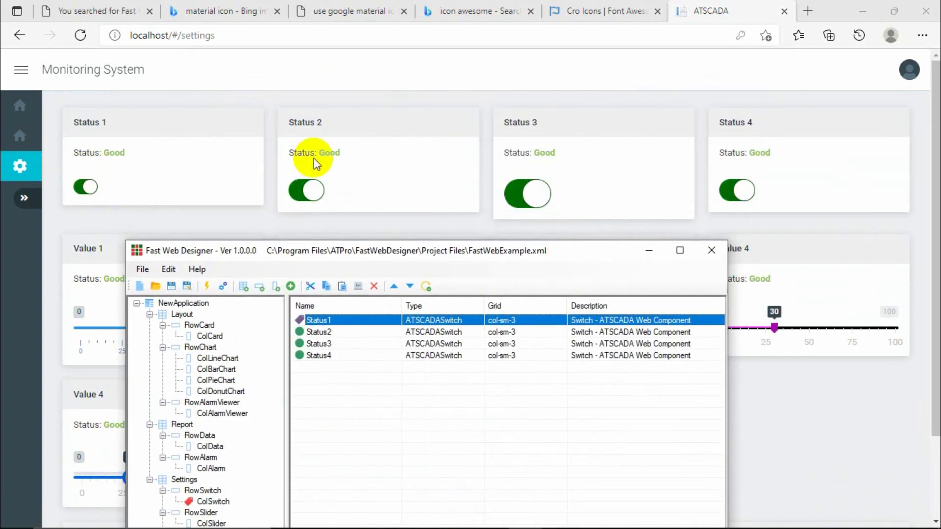
double_click(328, 335)
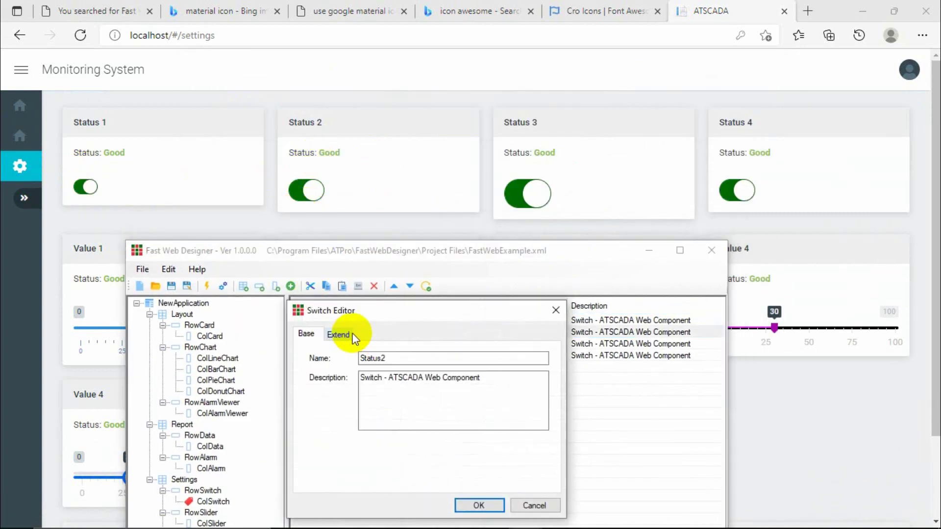
left_click(338, 333)
left_click(556, 312)
left_click(530, 192)
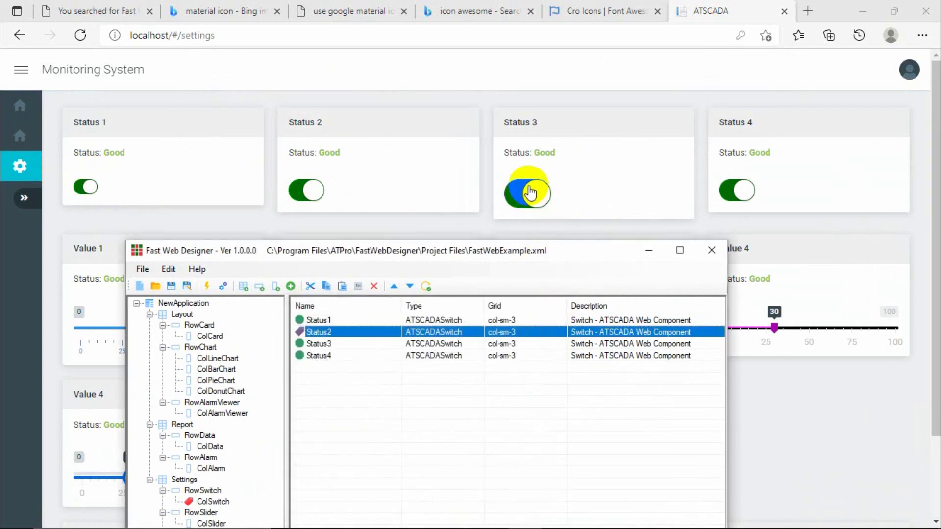
double_click(309, 345)
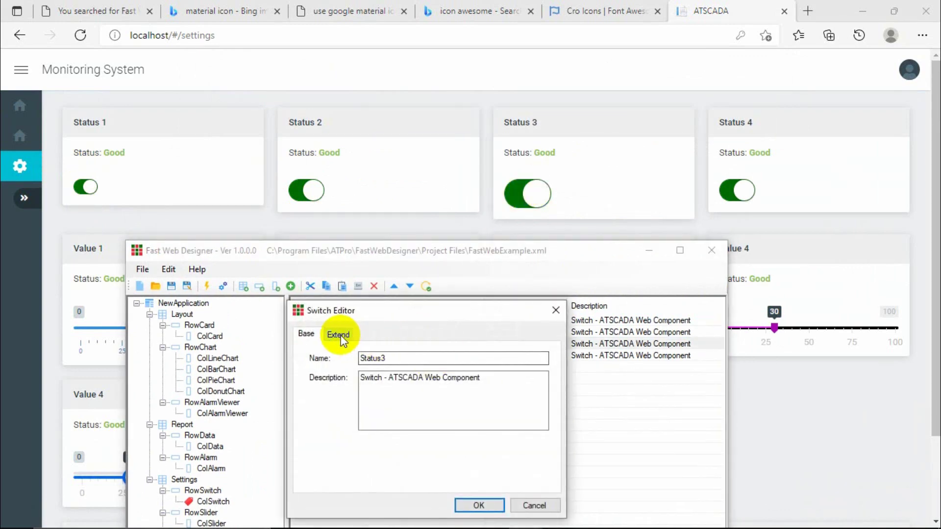
left_click(339, 335)
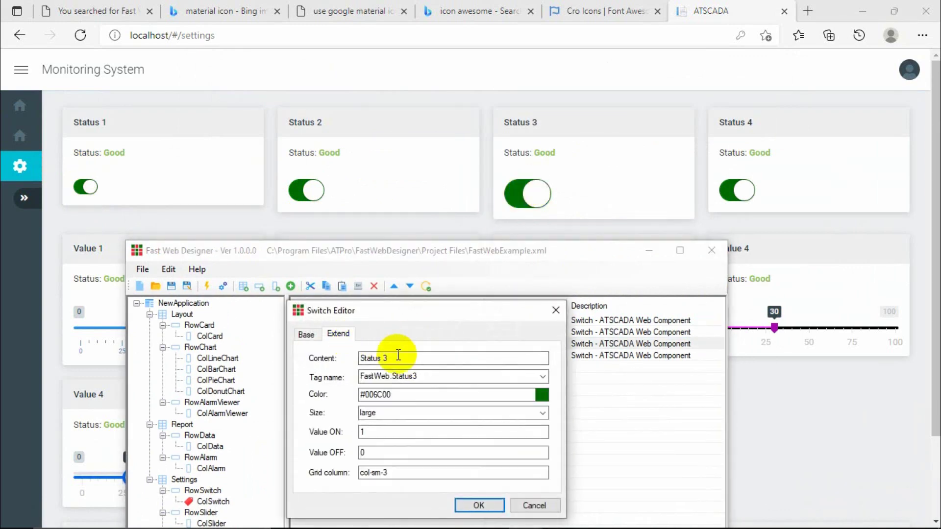
left_click(554, 312)
left_click(649, 250)
scroll(420, 321, "down", 2)
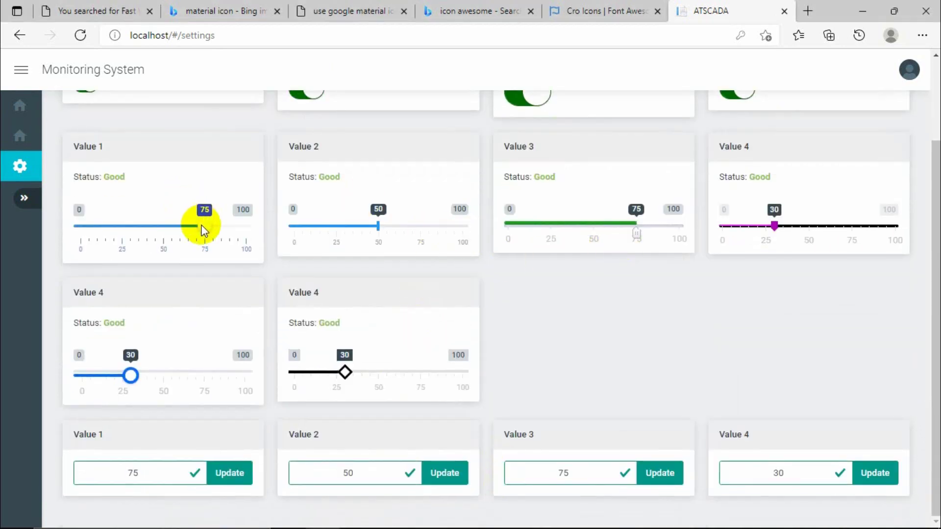
Restore the designer, list the ColSlider components and review Value1's tag, range and skin.
mouse_move(472, 520)
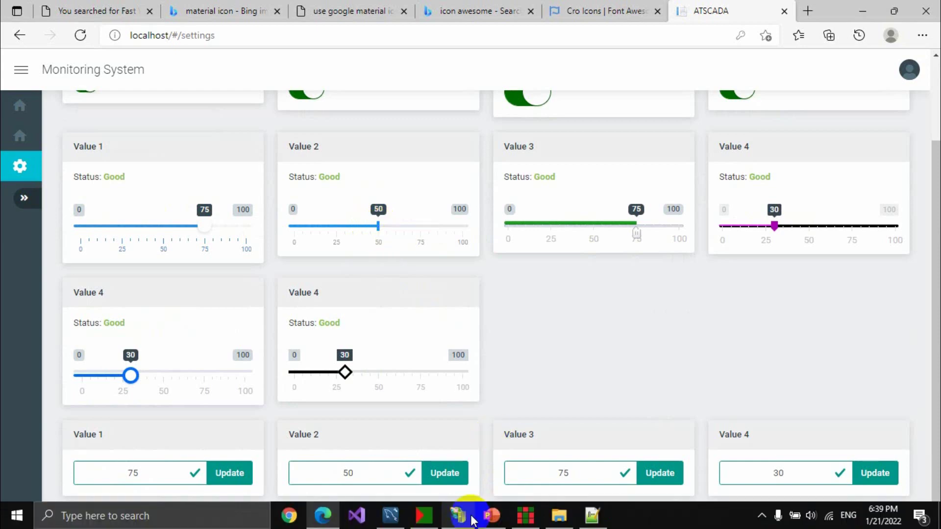
left_click(524, 517)
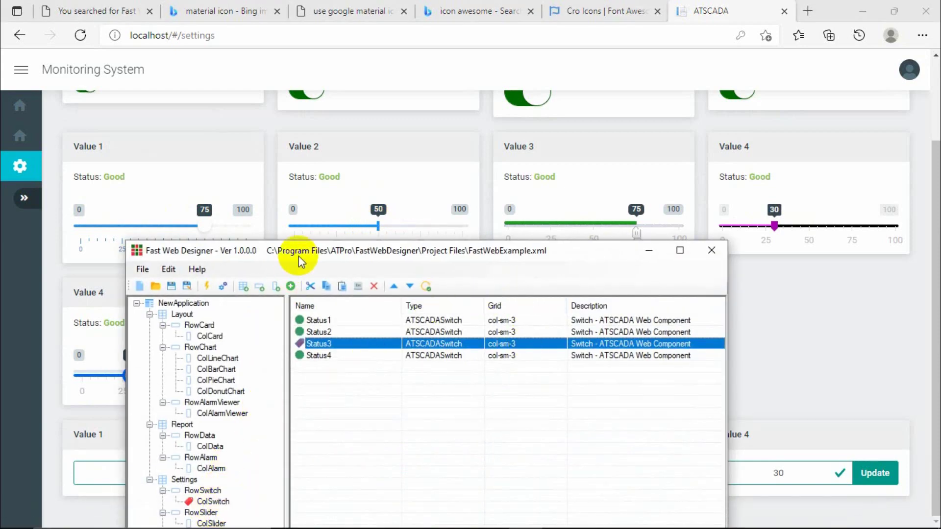
left_click_drag(299, 256, 332, 298)
left_click(222, 482)
double_click(294, 362)
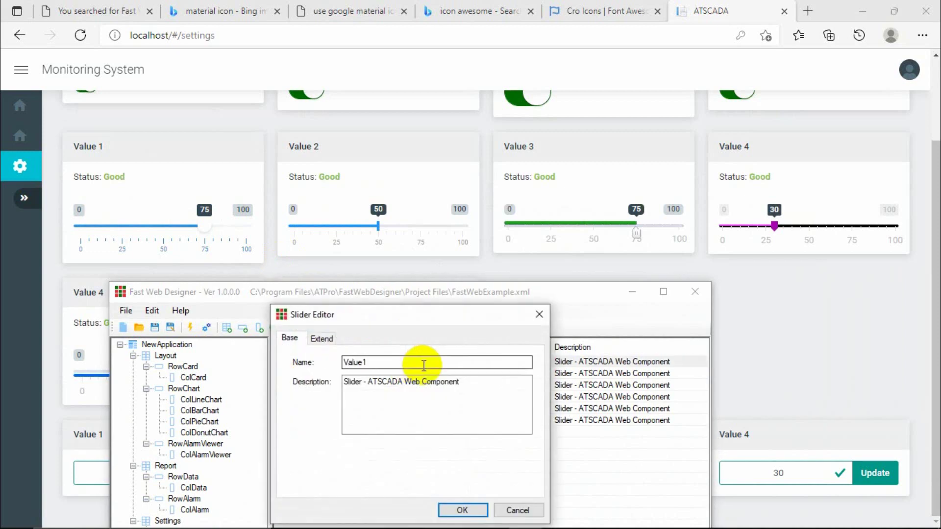
left_click(321, 338)
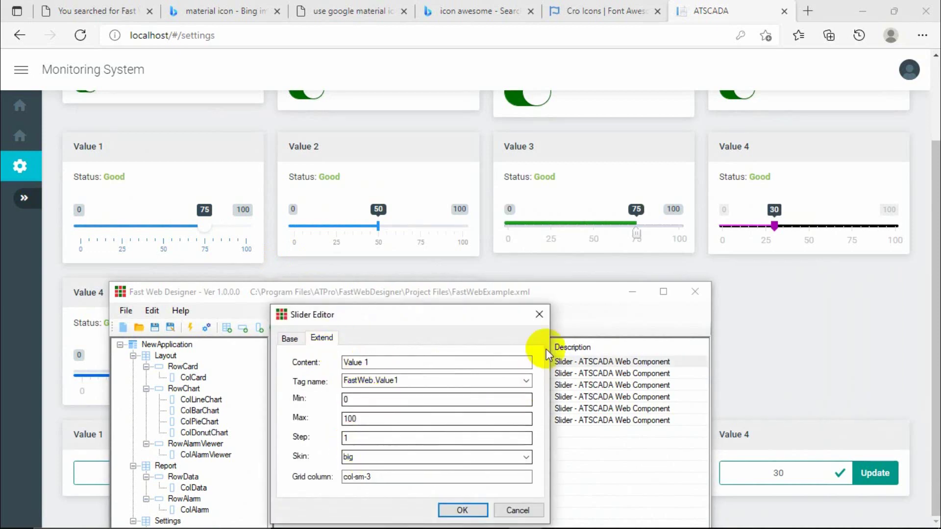
left_click(539, 314)
double_click(304, 385)
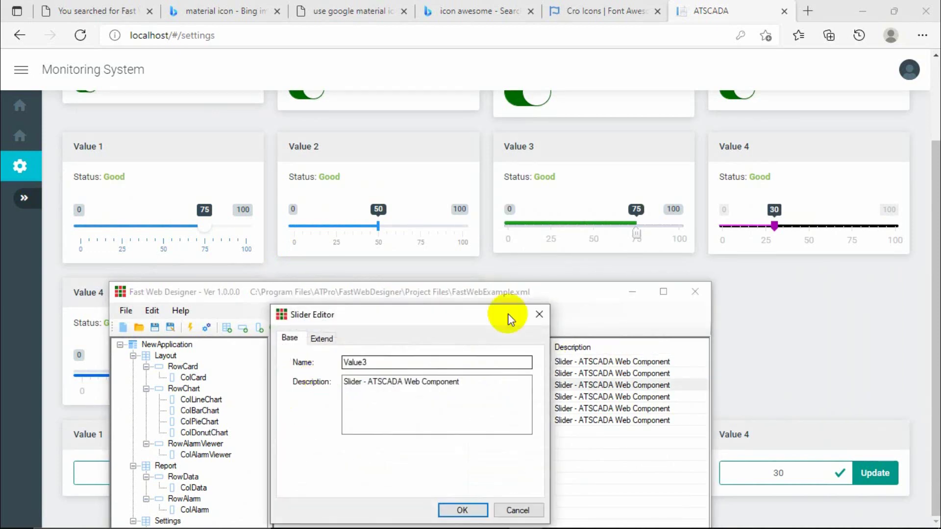
left_click(539, 314)
Review the tag, range and skin settings of the Value2, Value3 and Value4 sliders.
double_click(304, 374)
left_click(321, 338)
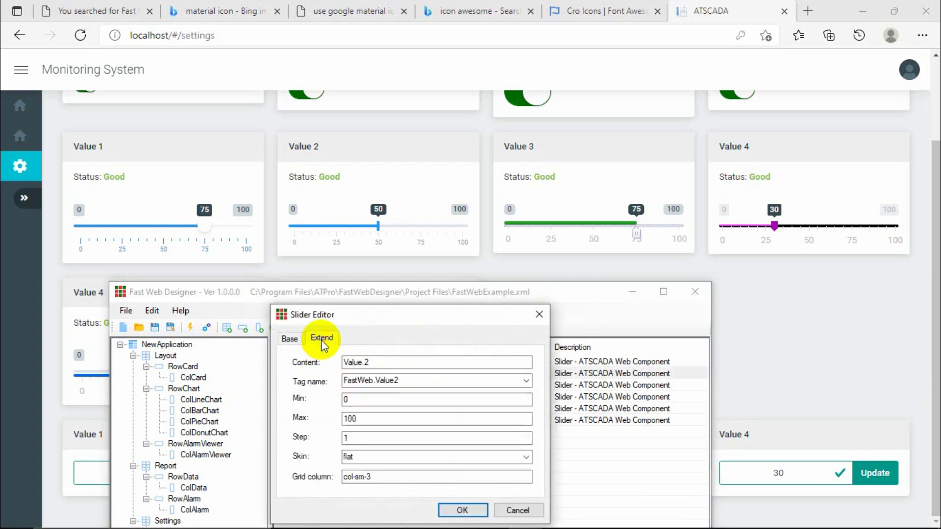
left_click(539, 314)
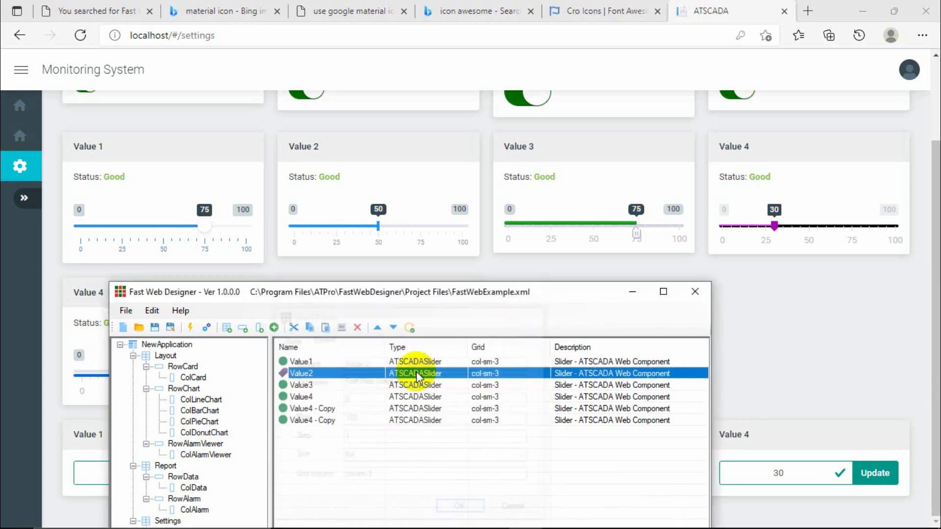
double_click(299, 385)
left_click(321, 337)
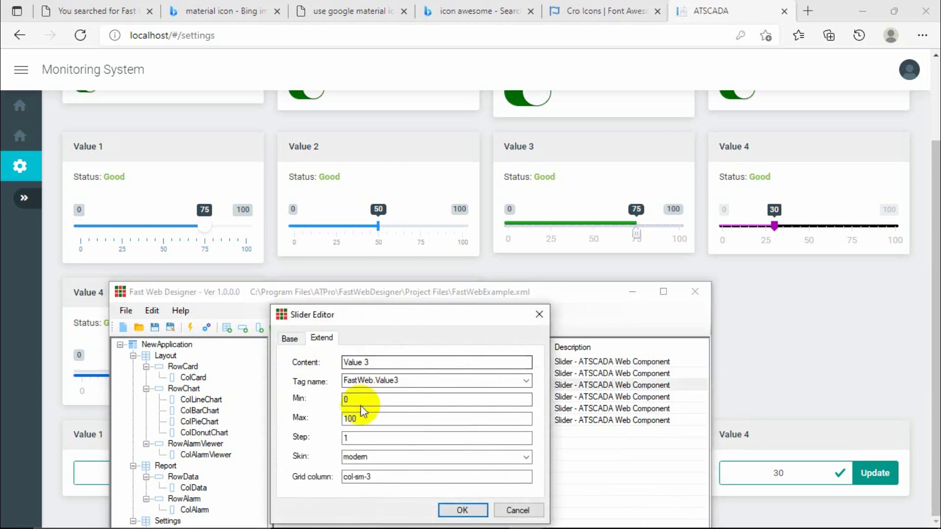
left_click(538, 316)
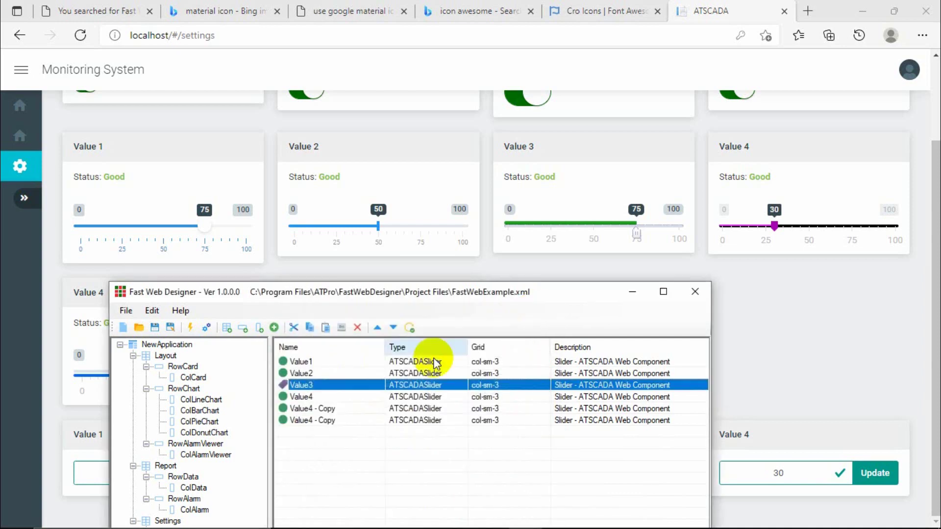
double_click(301, 397)
left_click(322, 338)
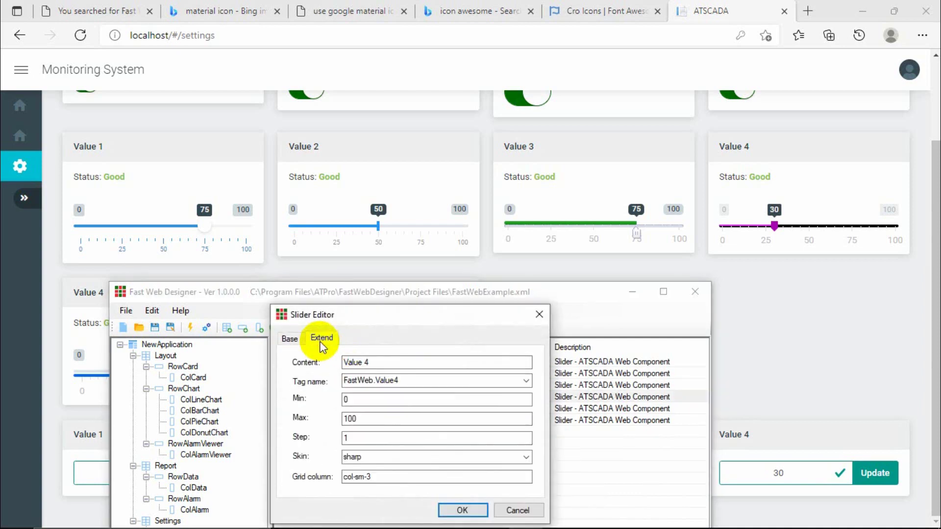
left_click(539, 315)
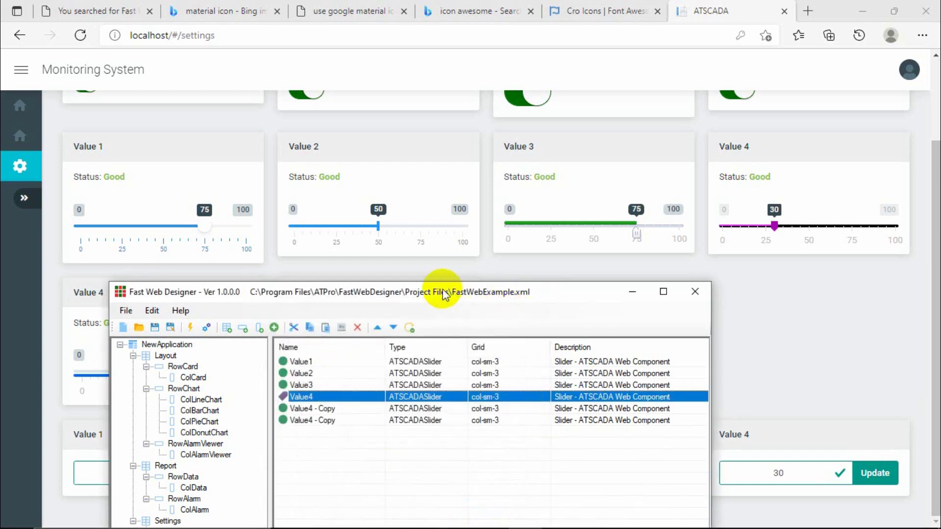
Review both 'Value4 - Copy' sliders' settings, then hide the designer to show the page.
left_click_drag(434, 289, 632, 228)
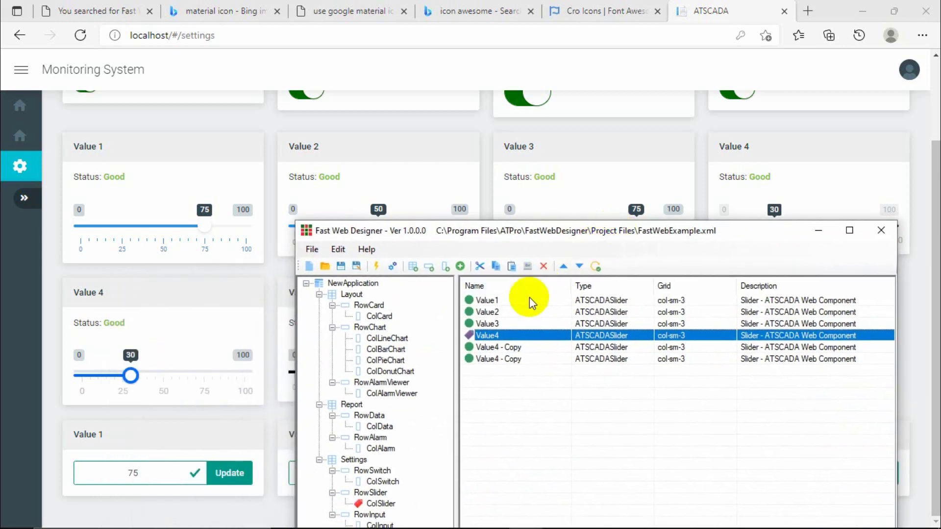
double_click(500, 349)
left_click(507, 313)
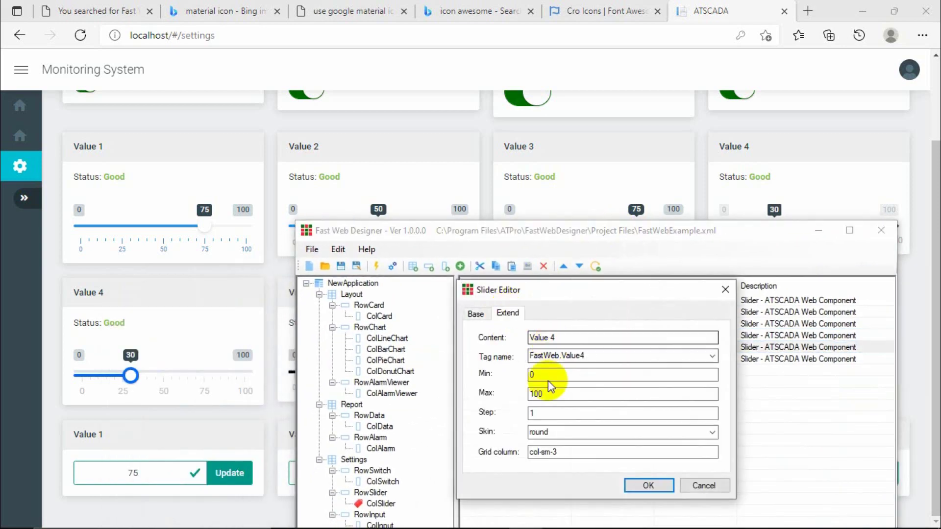
left_click(726, 289)
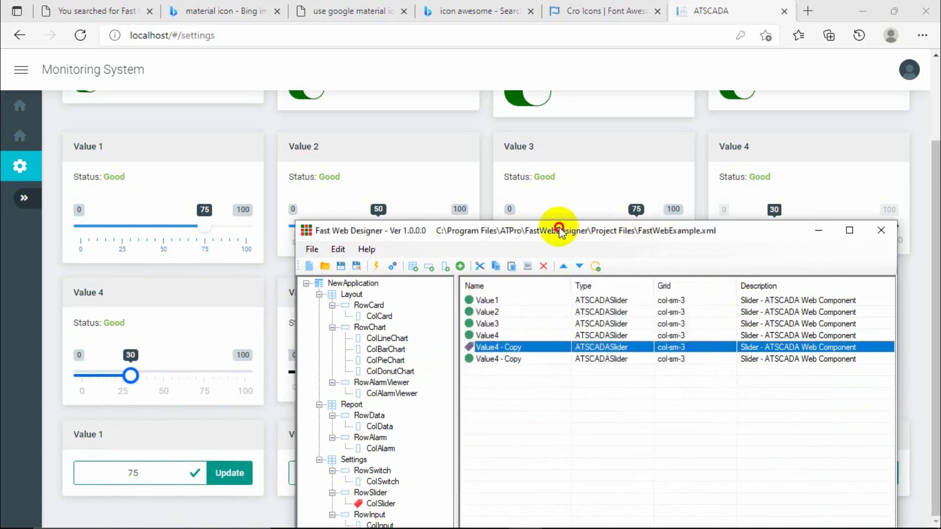
left_click_drag(561, 229, 675, 231)
double_click(608, 358)
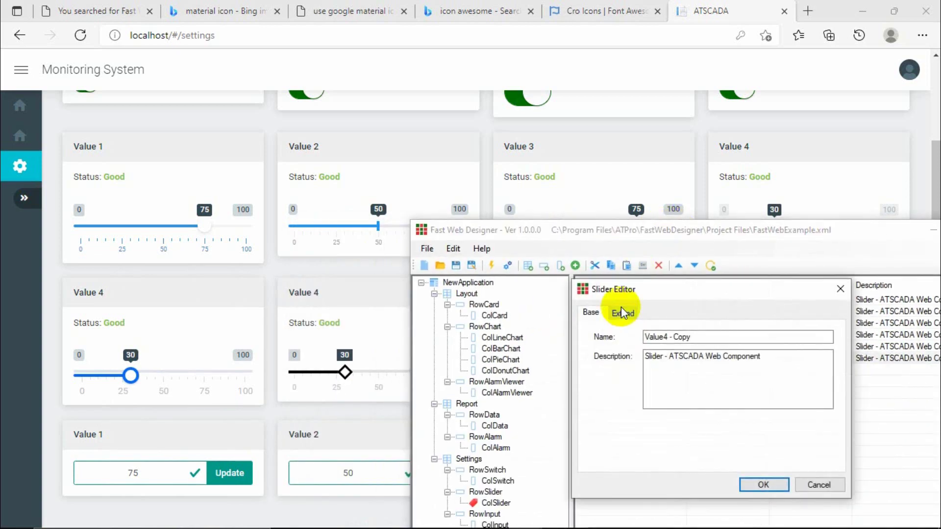
left_click(622, 312)
left_click(840, 288)
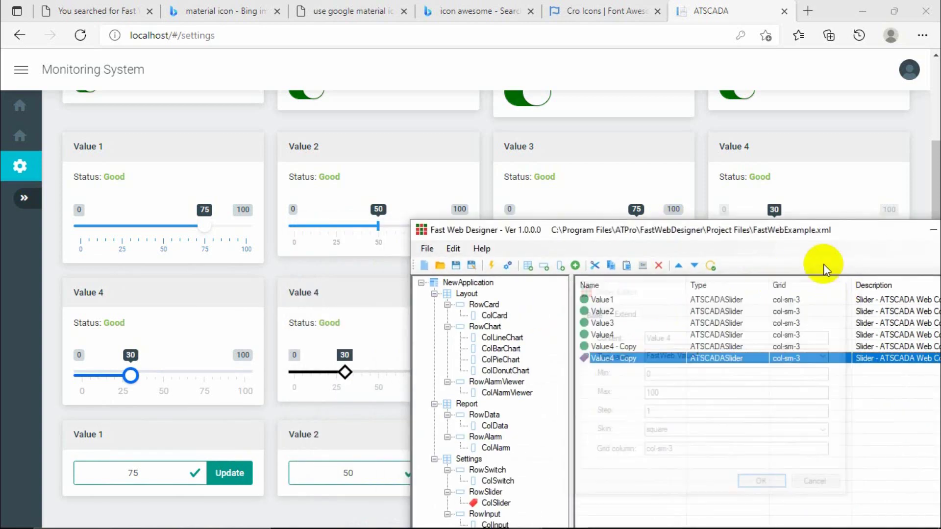
left_click_drag(808, 233, 625, 211)
left_click(754, 212)
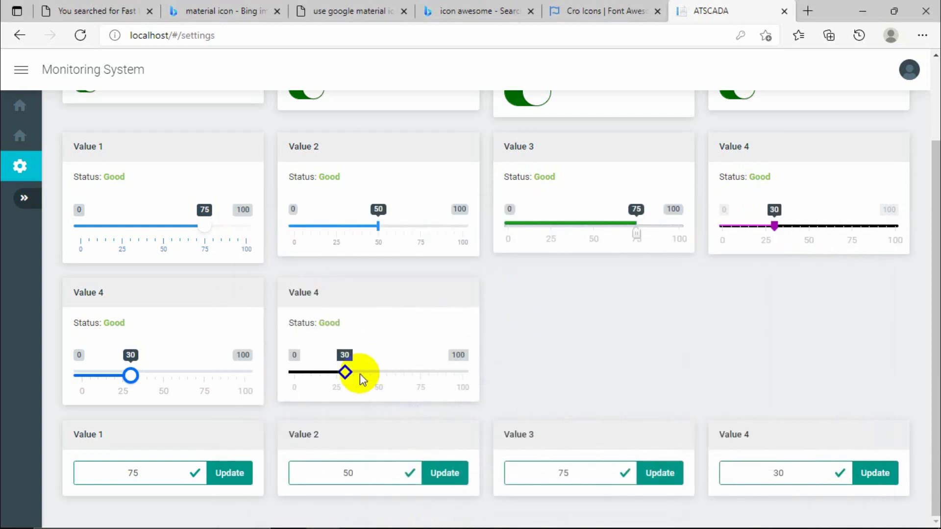
Drag the sliders to set Value 4 to 37, Value 1 to 18, Value 2 to 19, Value 3 to 31.
left_click_drag(345, 371, 398, 371)
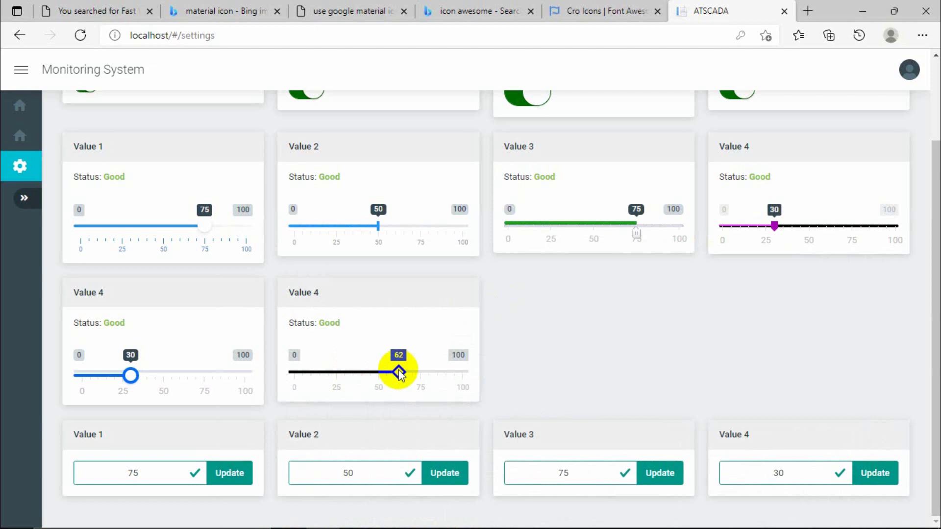
left_click_drag(400, 374, 399, 374)
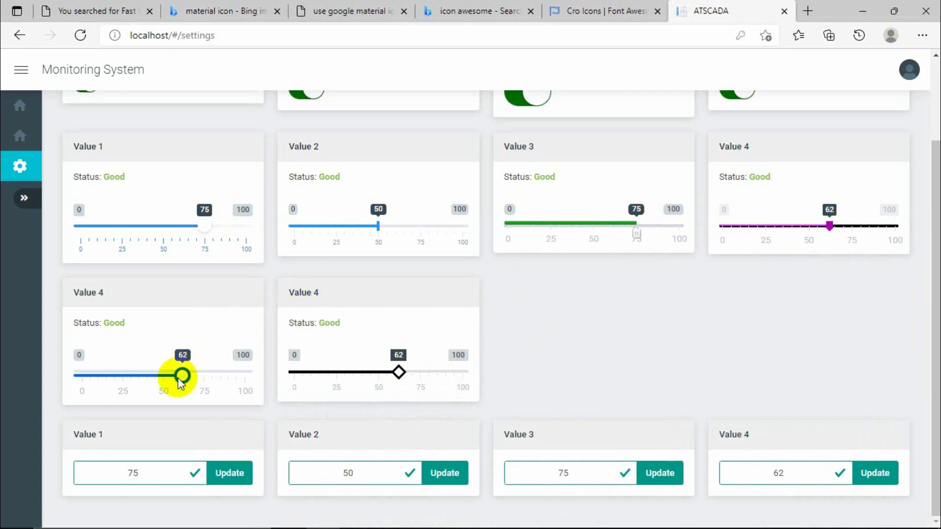
left_click_drag(182, 375, 142, 376)
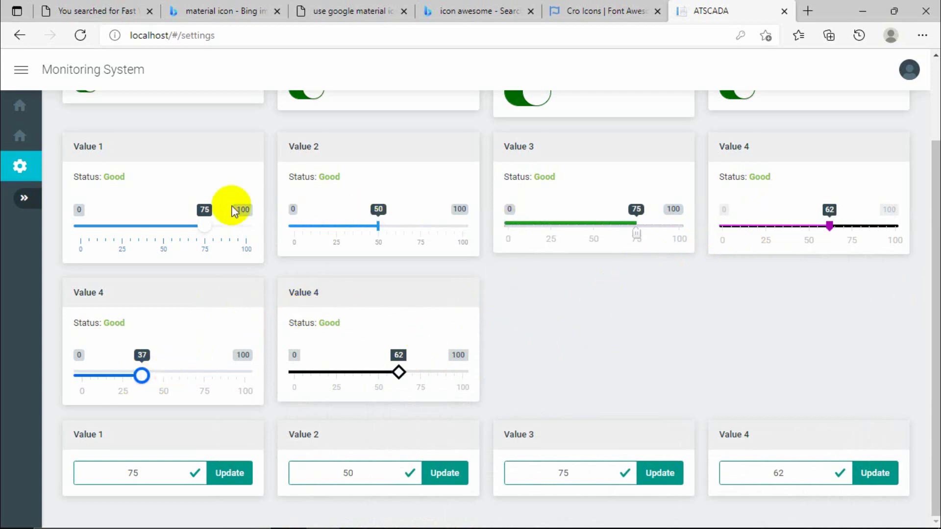
left_click_drag(204, 225, 110, 226)
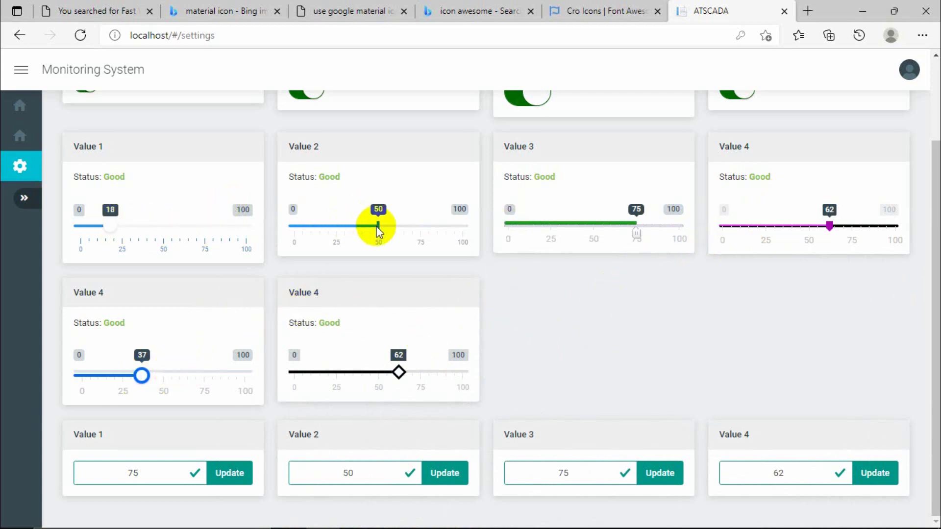
left_click_drag(378, 226, 326, 227)
left_click_drag(636, 231, 561, 231)
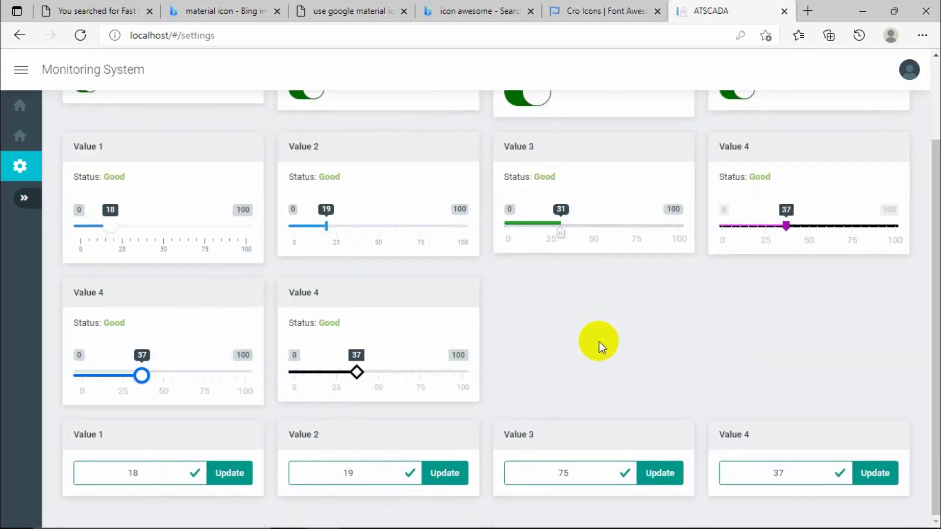
Enter 50 in the Value 1 box and 100 in the Value 2 box, sending each update.
double_click(174, 474)
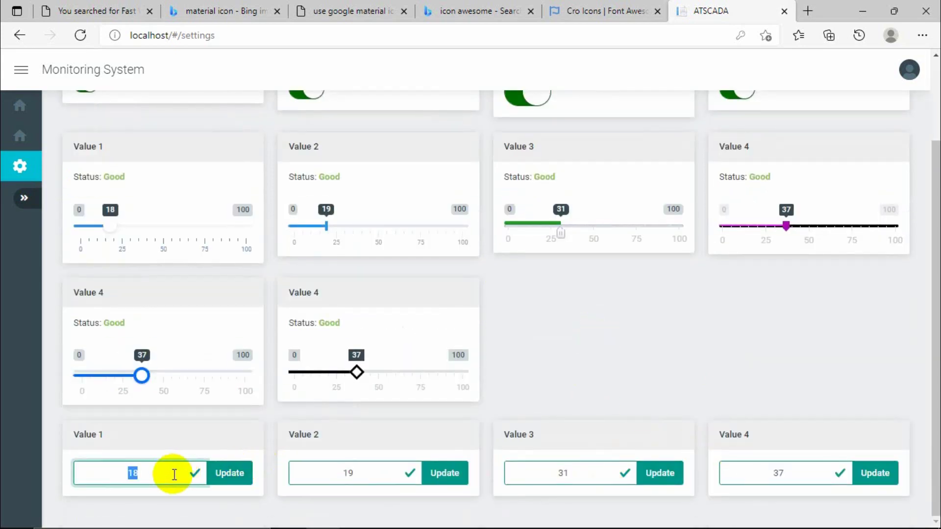
type("50")
left_click(232, 477)
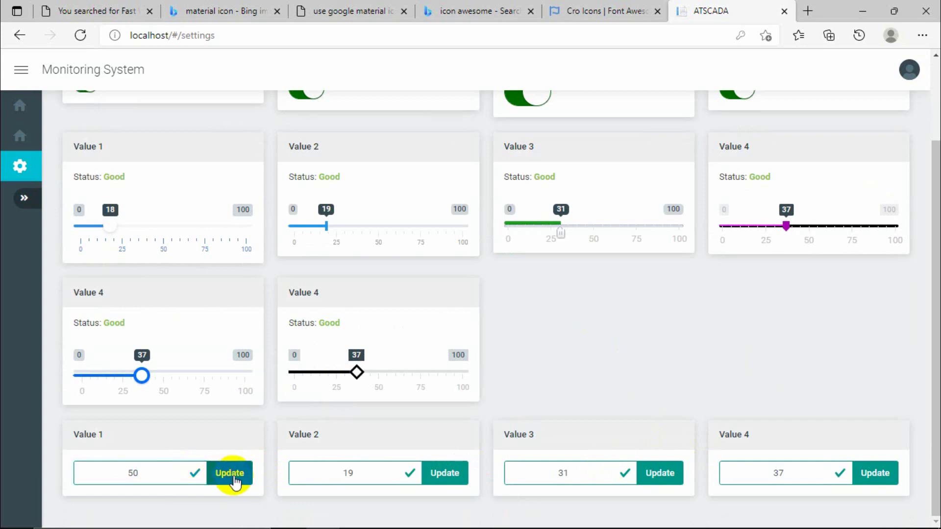
double_click(351, 475)
key("BackSpace")
type("100")
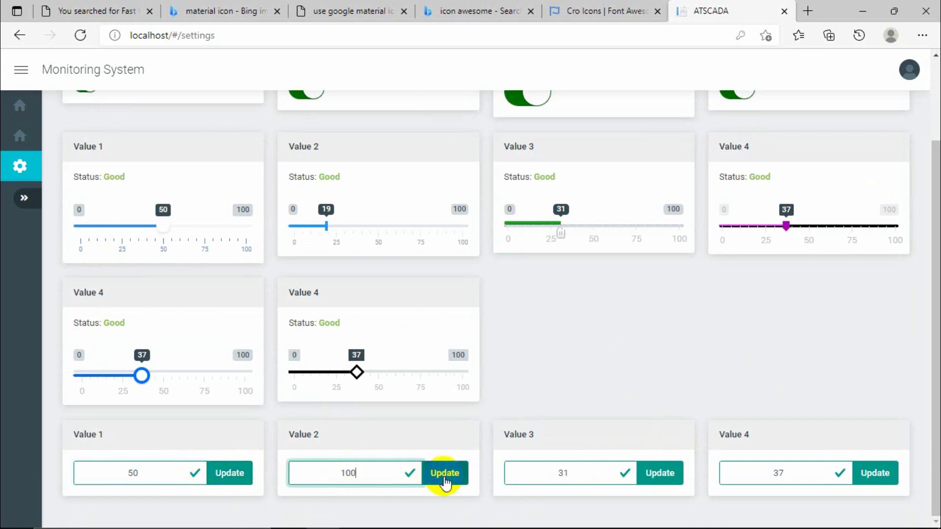
left_click(445, 480)
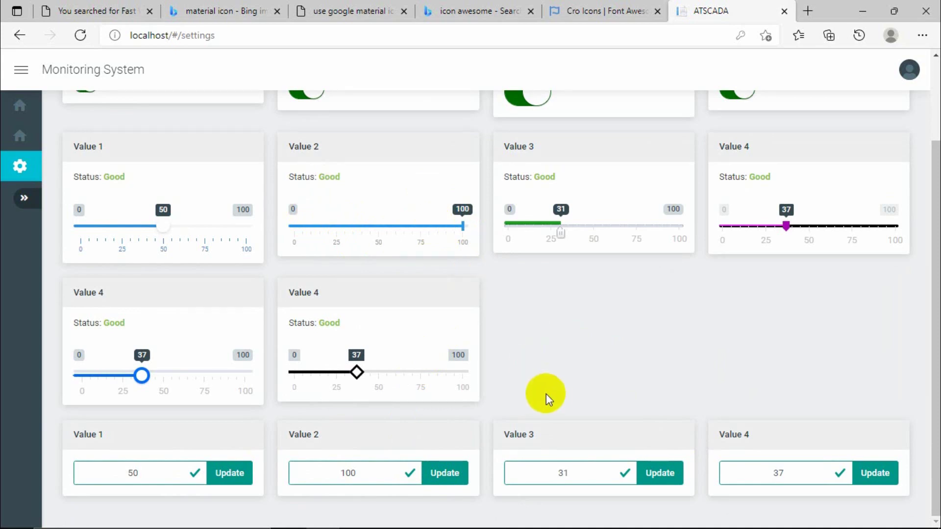
scroll(358, 266, "up", 2)
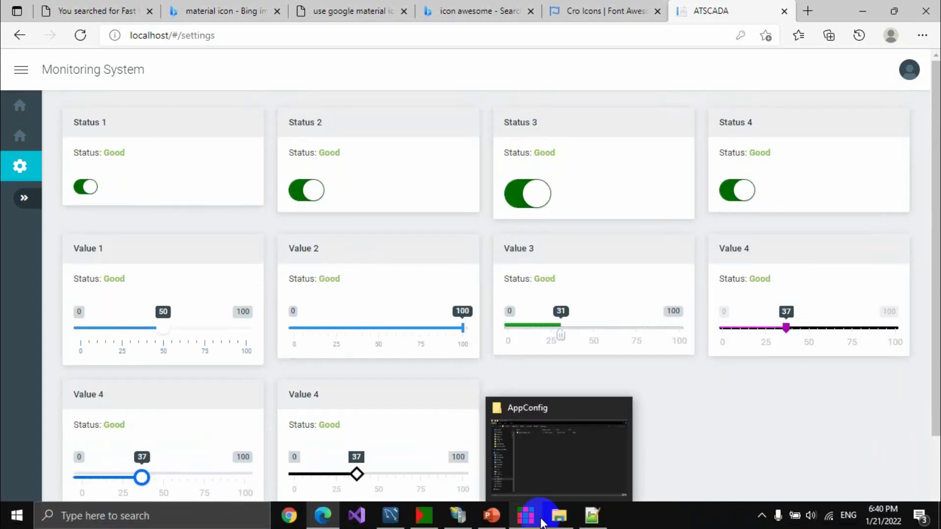
Switch all four Status toggles off and check the tag list in iTag Builder.
left_click(85, 186)
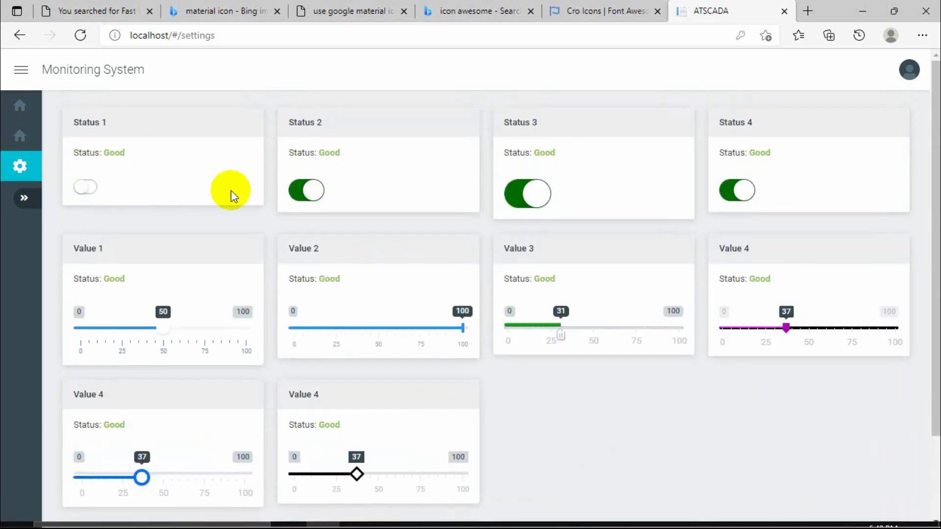
left_click(300, 194)
left_click(534, 191)
left_click(728, 189)
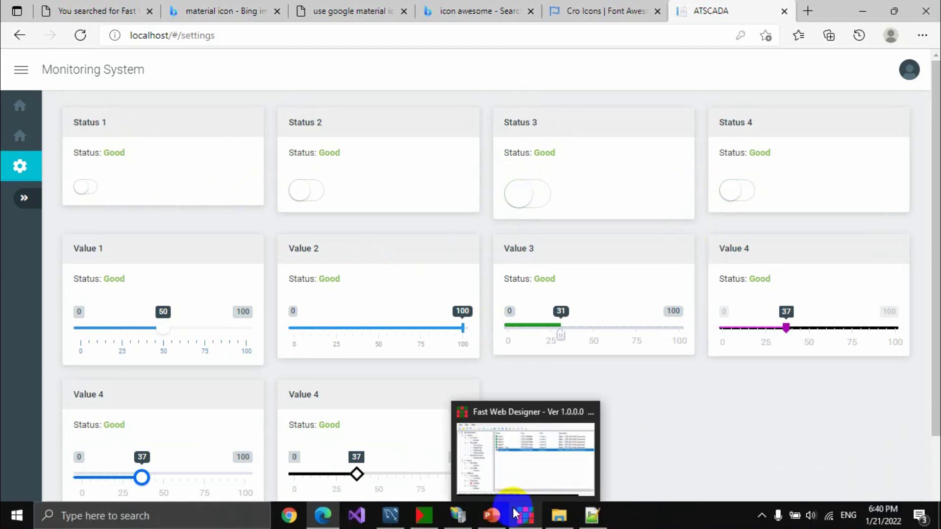
left_click(448, 520)
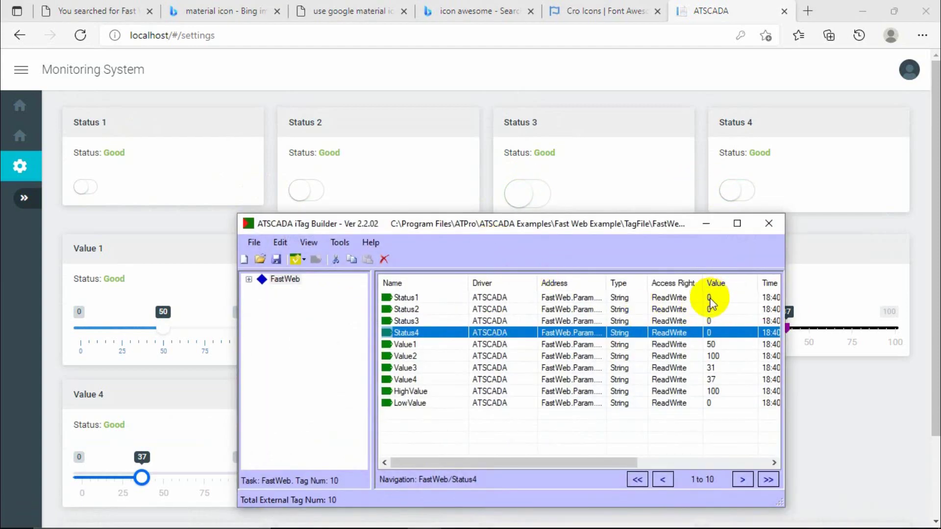
Switch Status 1–3 back on and confirm their tags read 1 in iTag Builder.
left_click(88, 186)
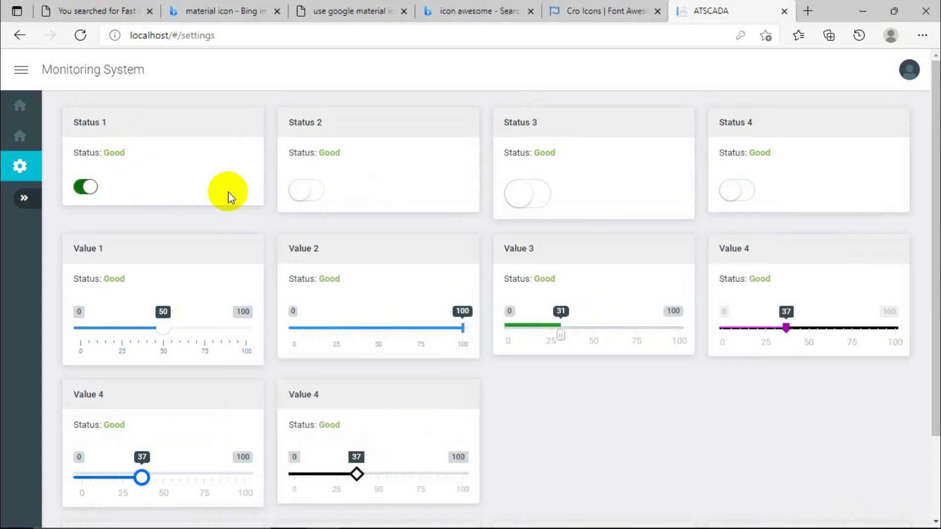
left_click(316, 195)
left_click(523, 194)
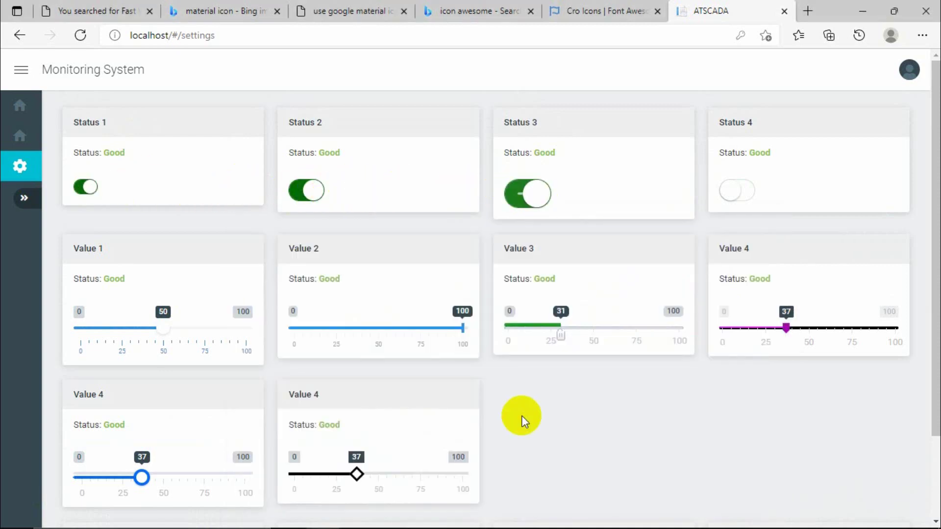
left_click(522, 520)
left_click(424, 514)
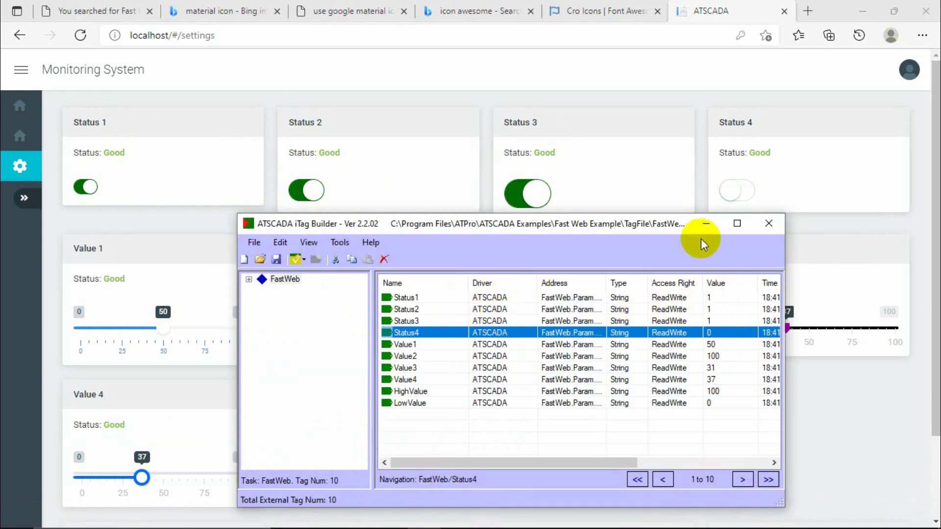
left_click(706, 223)
scroll(666, 311, "down", 2)
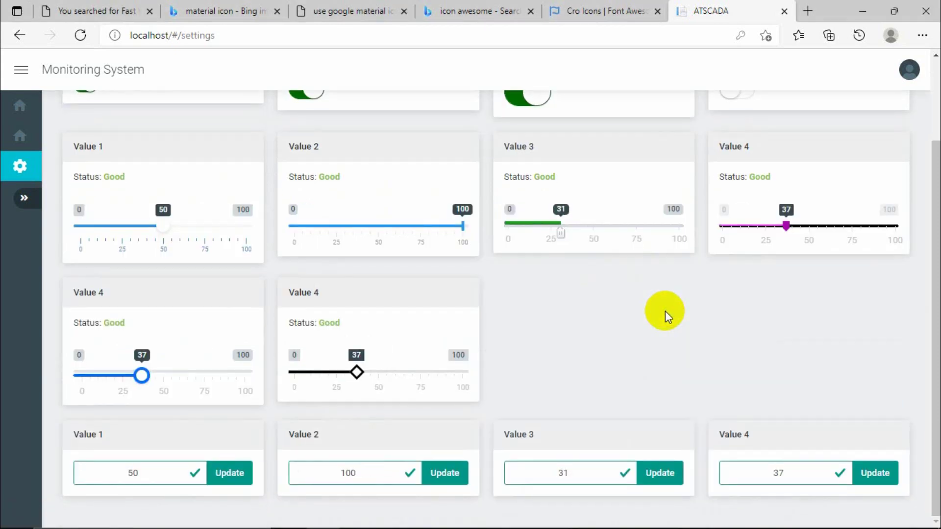
scroll(666, 311, "up", 2)
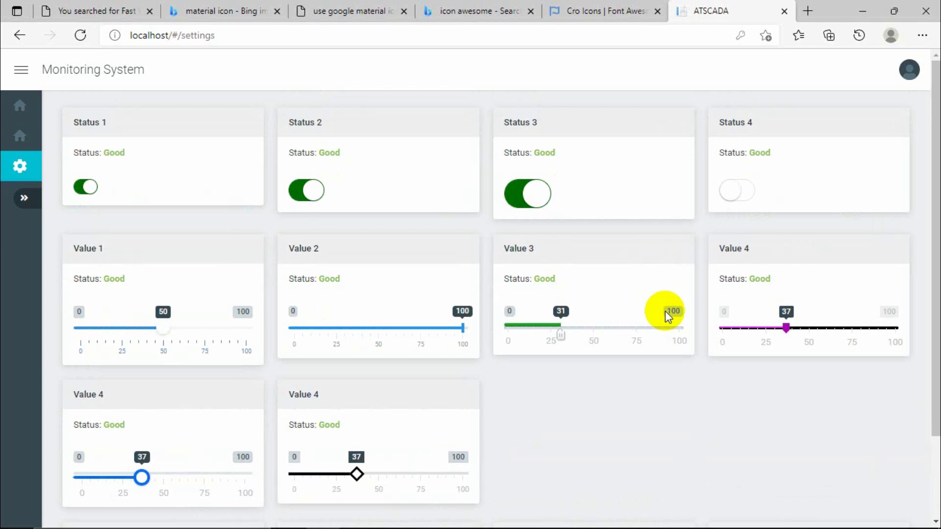
Open the Fast Web Service window from the system tray and move it to the upper left.
left_click(865, 12)
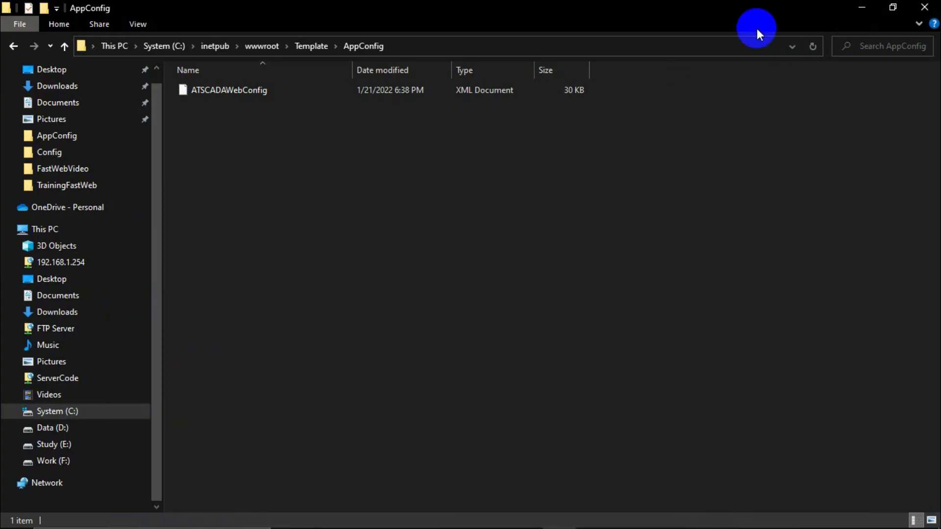
left_click(862, 7)
mouse_move(775, 519)
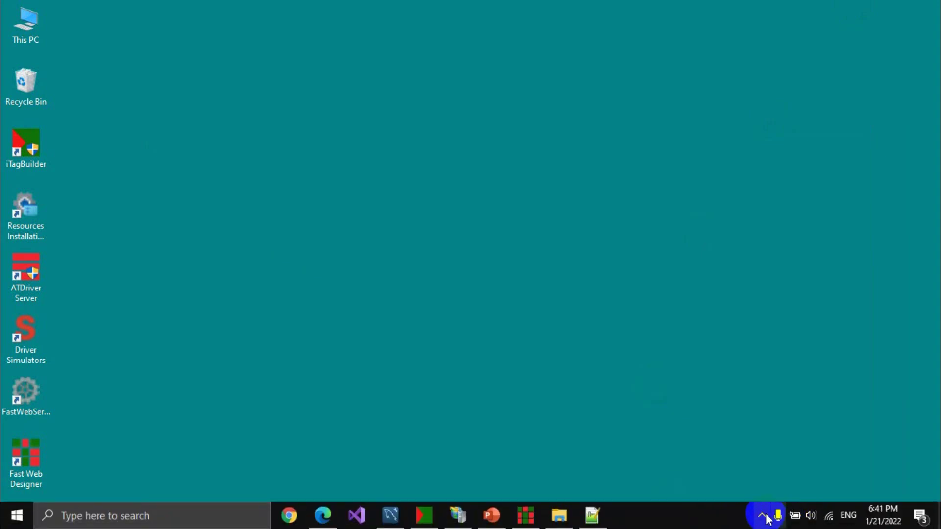
left_click(761, 514)
left_click(774, 488)
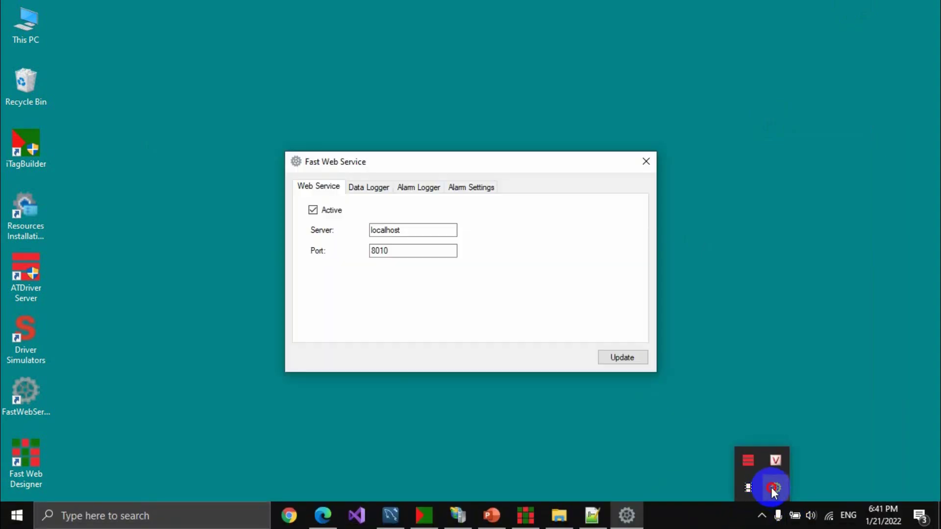
left_click_drag(374, 162, 256, 59)
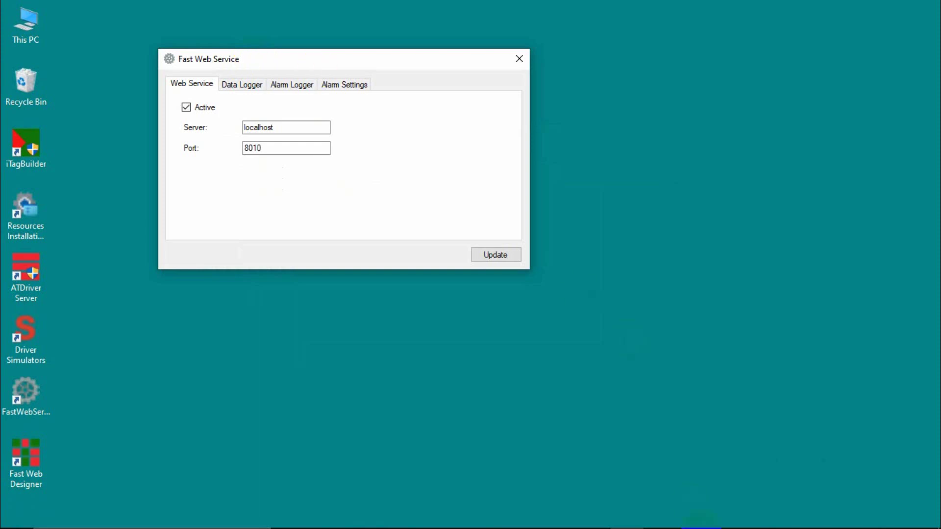
Exit Fast Web Service from its tray icon and confirm quitting with Yes.
left_click(762, 516)
right_click(775, 489)
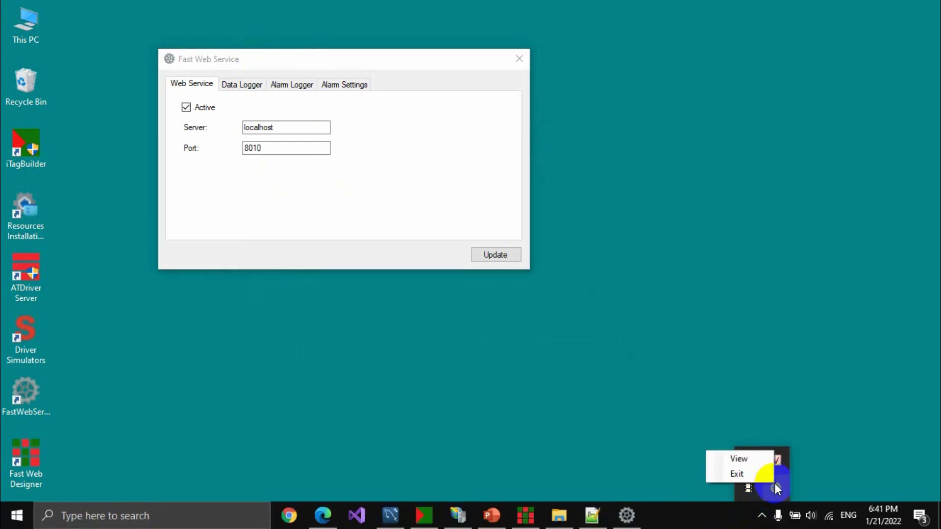
left_click(728, 477)
left_click(473, 321)
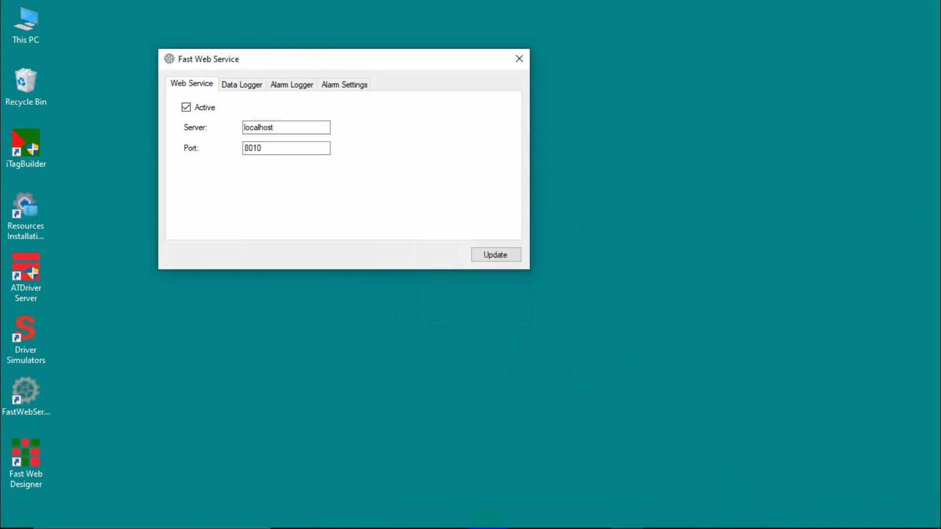
double_click(169, 59)
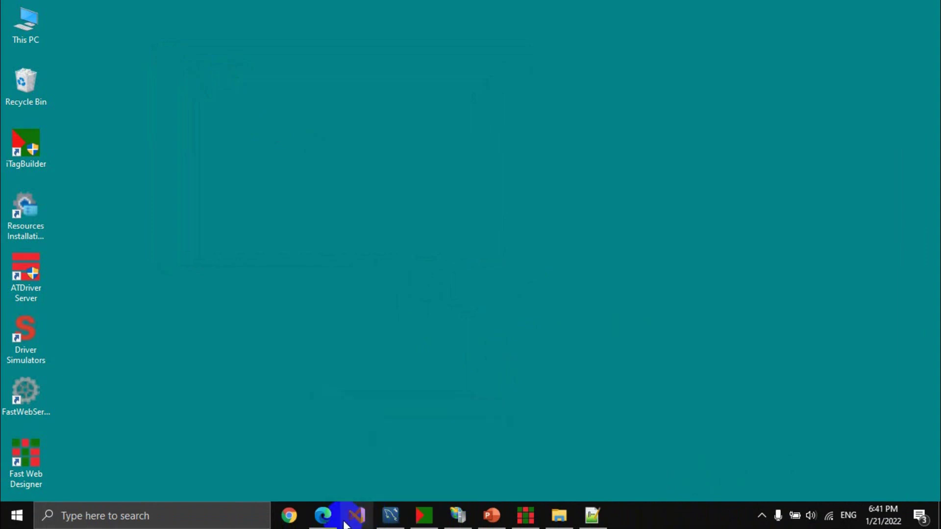
left_click(323, 515)
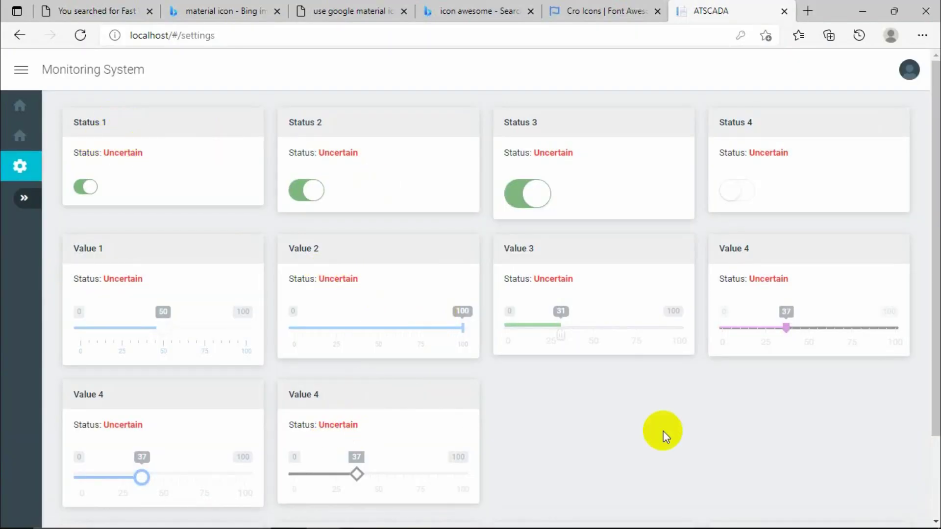
Open the home dashboard and scroll through its blank values, zeroed charts and Alarm Viewer.
left_click(19, 105)
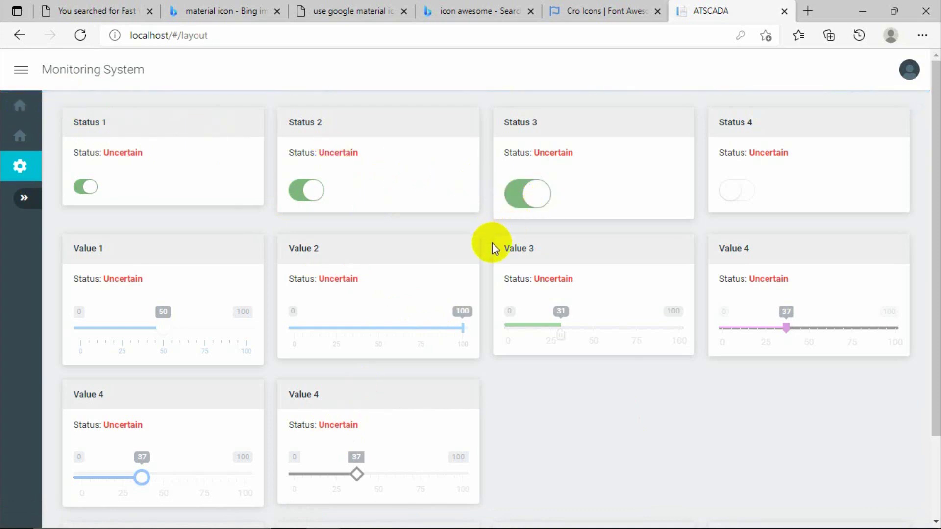
scroll(492, 243, "down", 6)
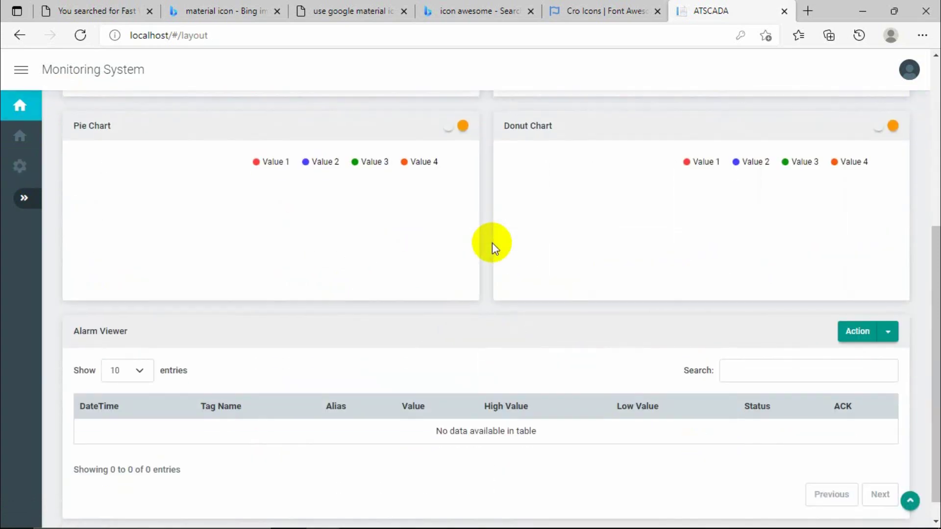
scroll(492, 243, "up", 7)
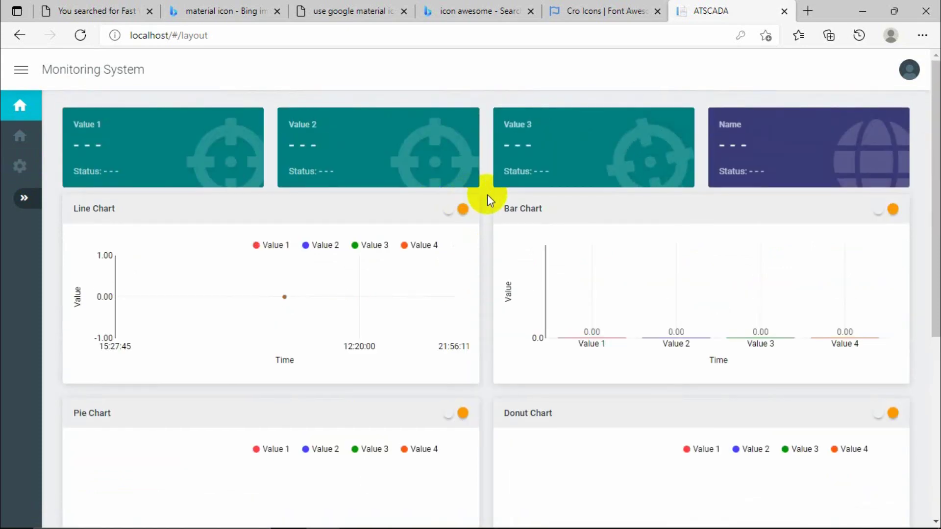
scroll(488, 195, "down", 6)
scroll(487, 195, "up", 6)
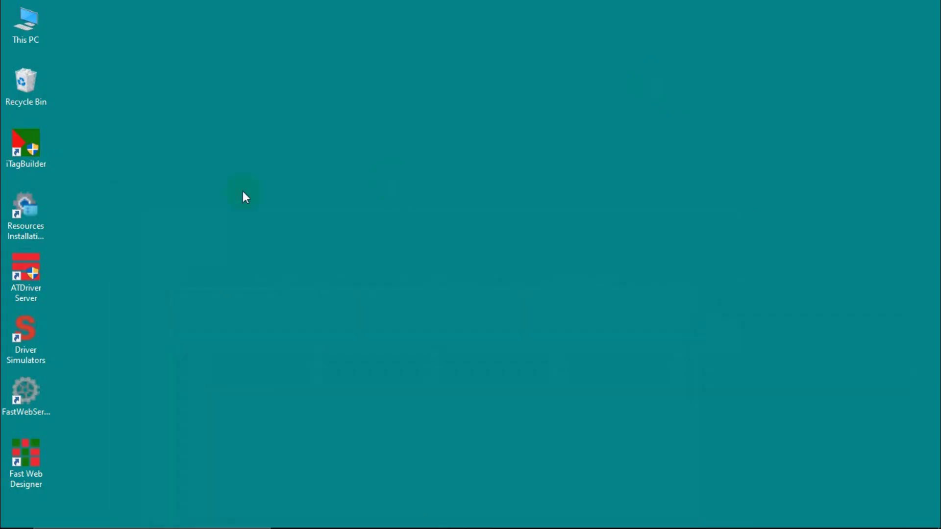
Open This PC maximized and navigate to C:\Program Files\ATPro\ATSCADA.
double_click(37, 27)
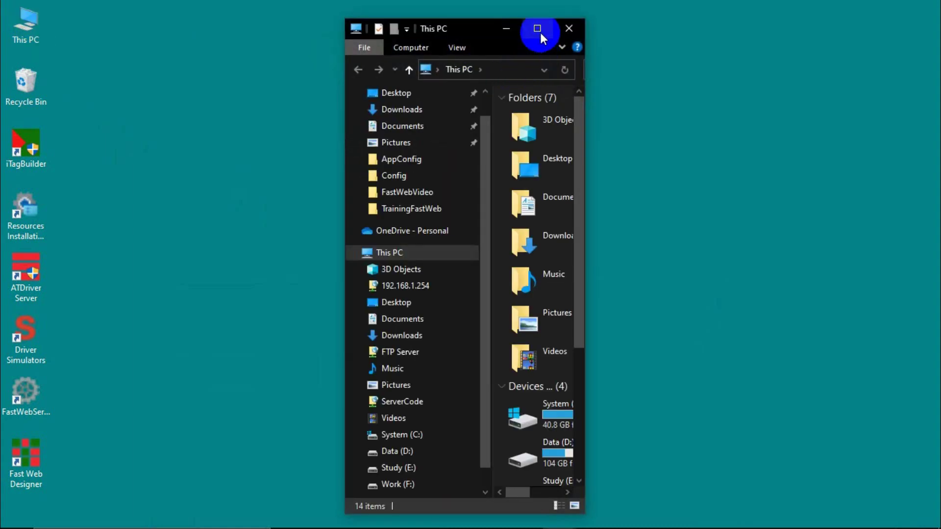
left_click(598, 26)
mouse_move(684, 201)
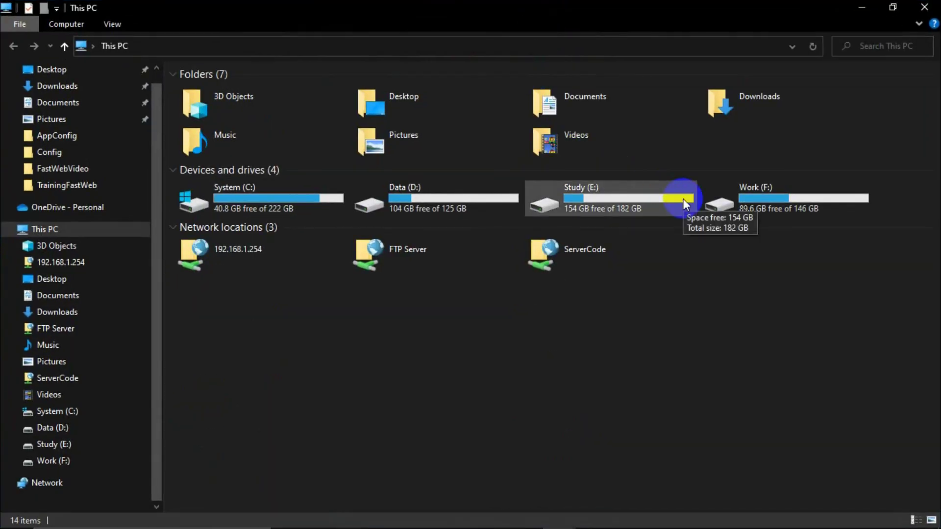
double_click(316, 190)
double_click(226, 220)
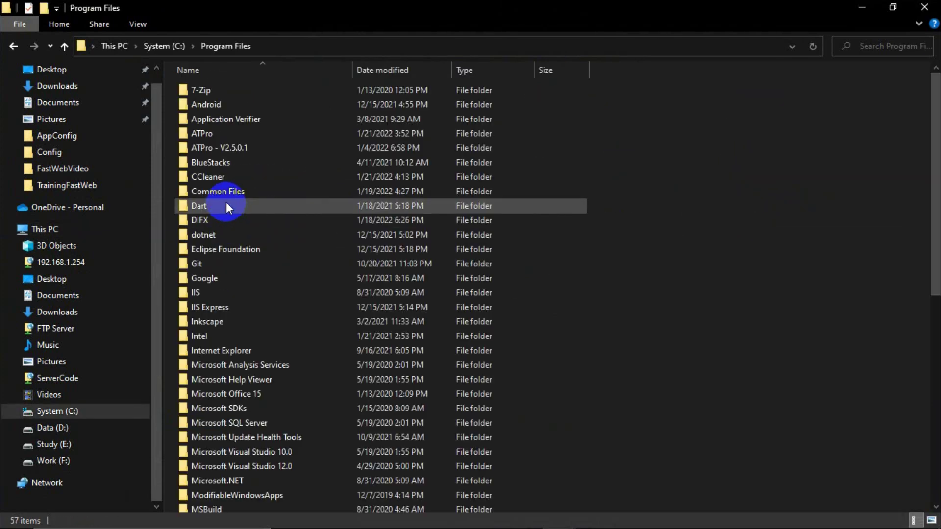
double_click(212, 138)
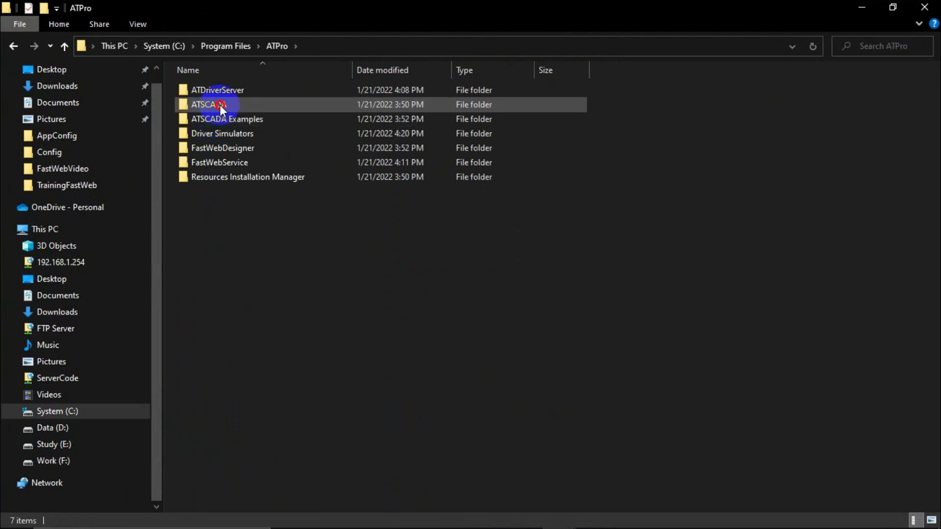
double_click(220, 105)
Scroll the ATSCADA folder to iWebService.dll, then launch Visual Studio 2019.
scroll(216, 304, "down", 3)
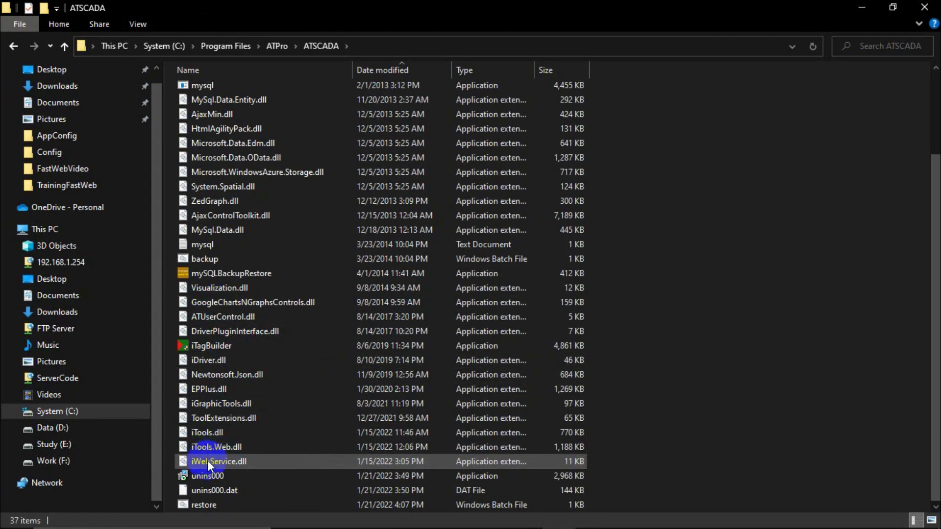
mouse_move(212, 460)
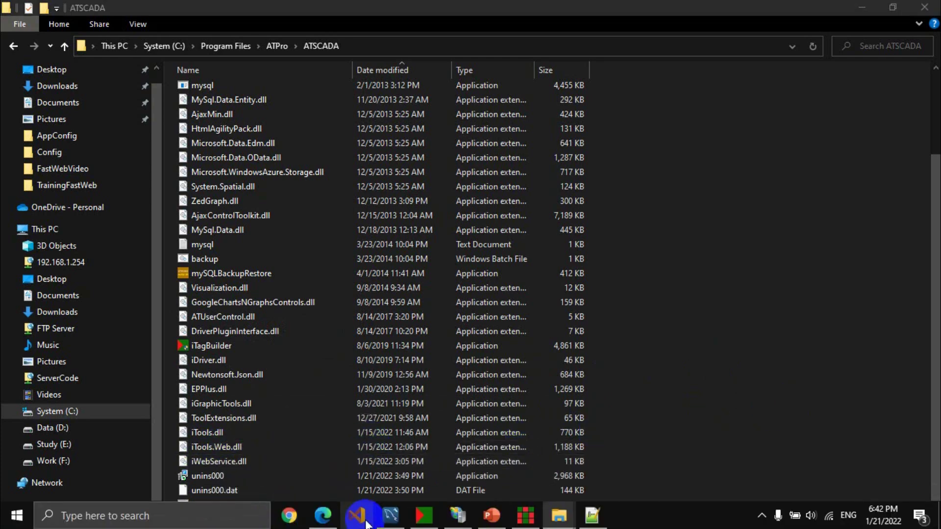
right_click(360, 514)
left_click(340, 465)
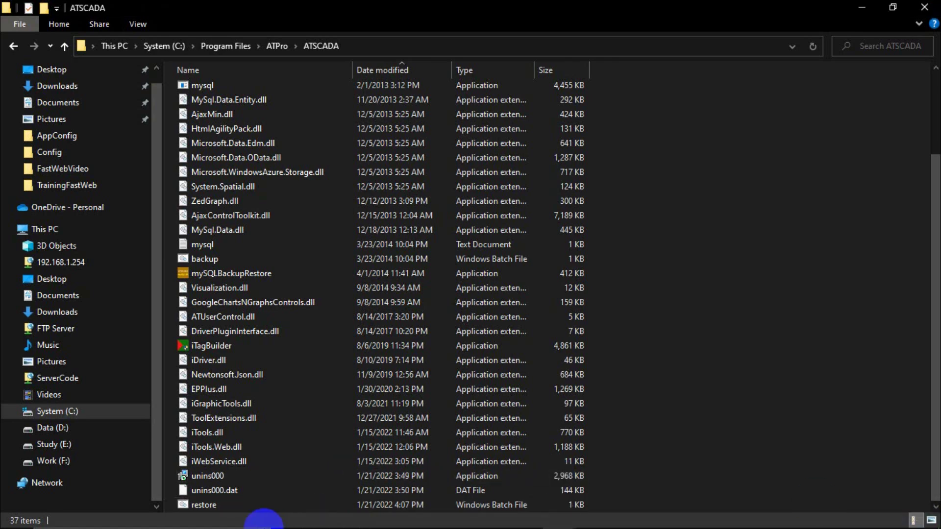
Launch Visual Studio 2019, open FastWebService.sln from the recent list, and maximize the window.
mouse_move(330, 522)
right_click(357, 514)
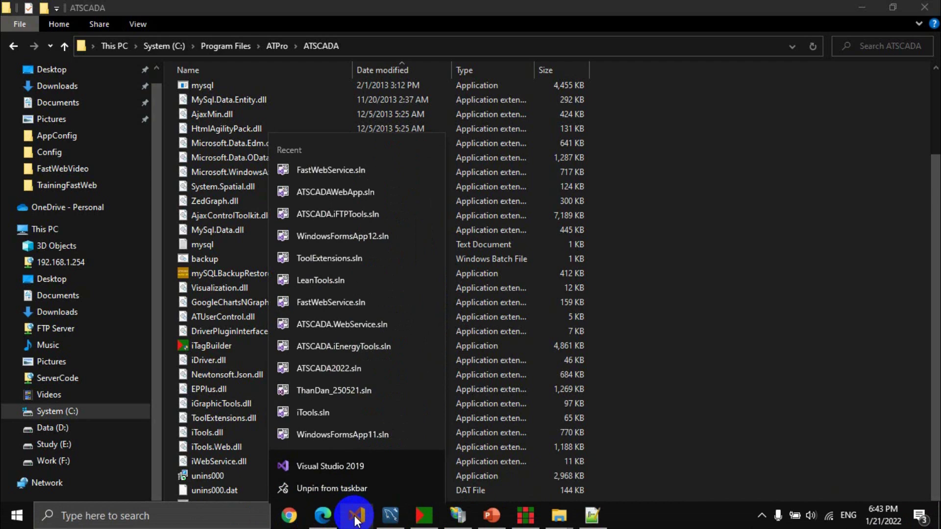
left_click(343, 471)
left_click_drag(559, 207, 469, 198)
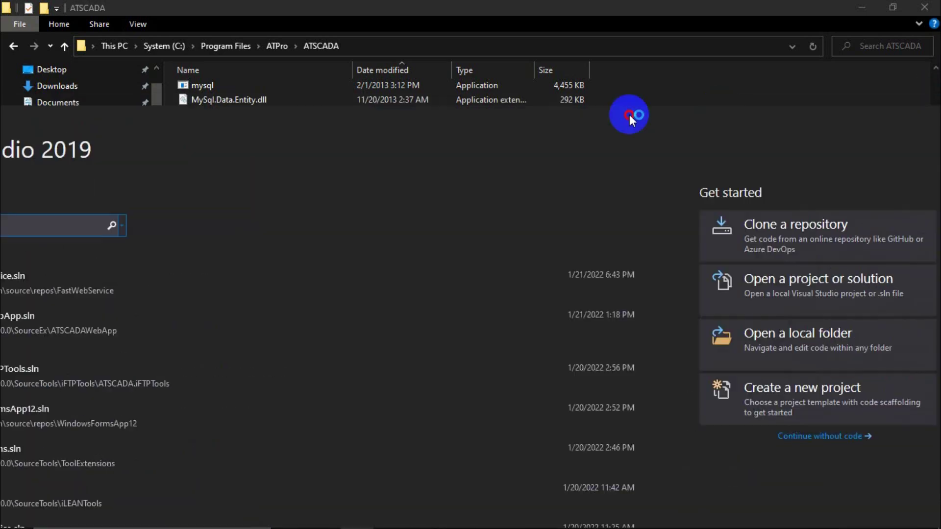
left_click_drag(630, 116, 572, 42)
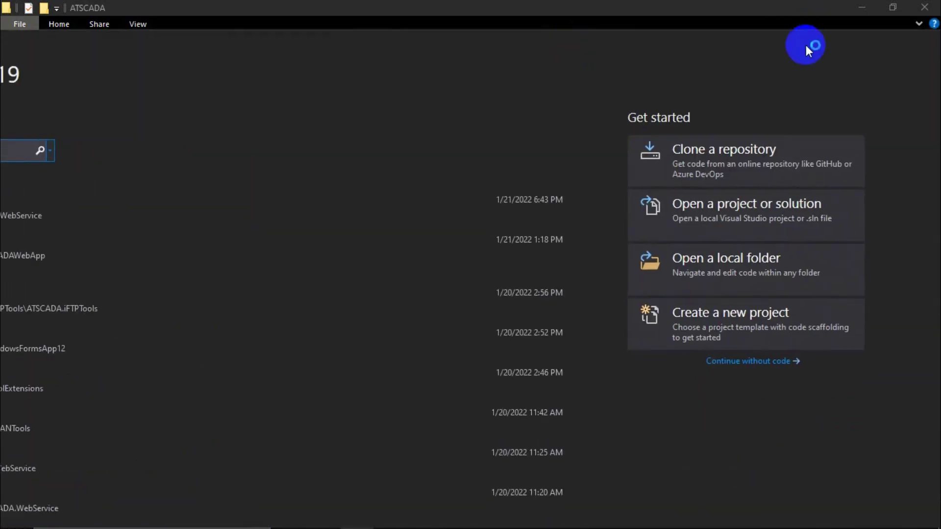
mouse_move(805, 45)
left_mouse_down()
mouse_move(641, 58)
mouse_move(793, 48)
left_mouse_up()
left_click(835, 54)
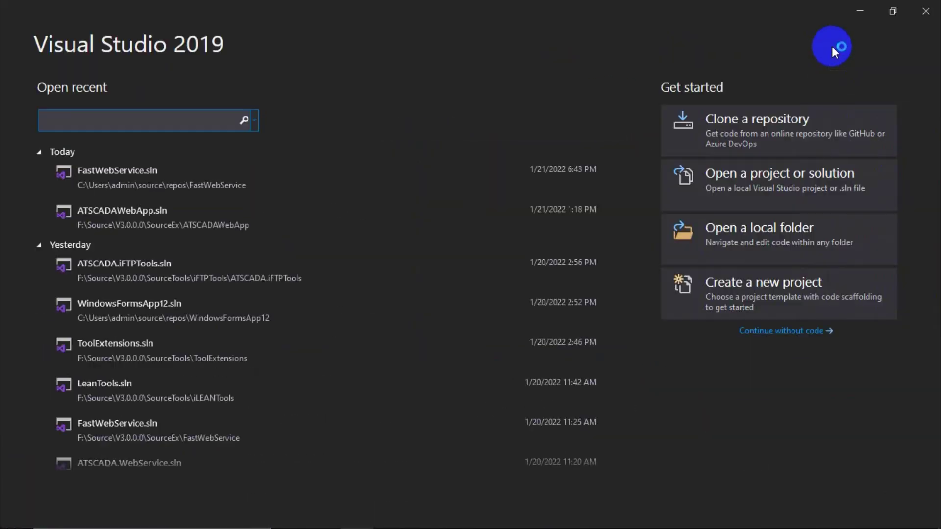
left_click(143, 169)
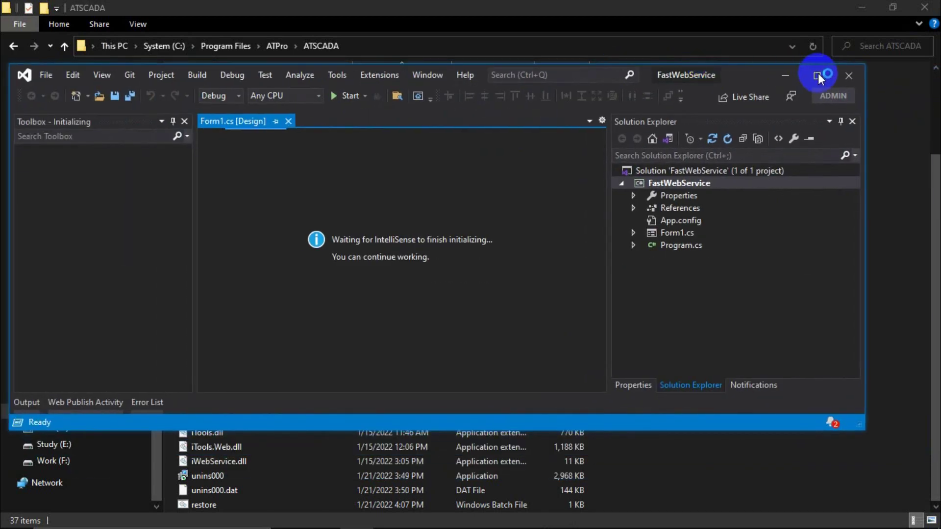
left_click(818, 76)
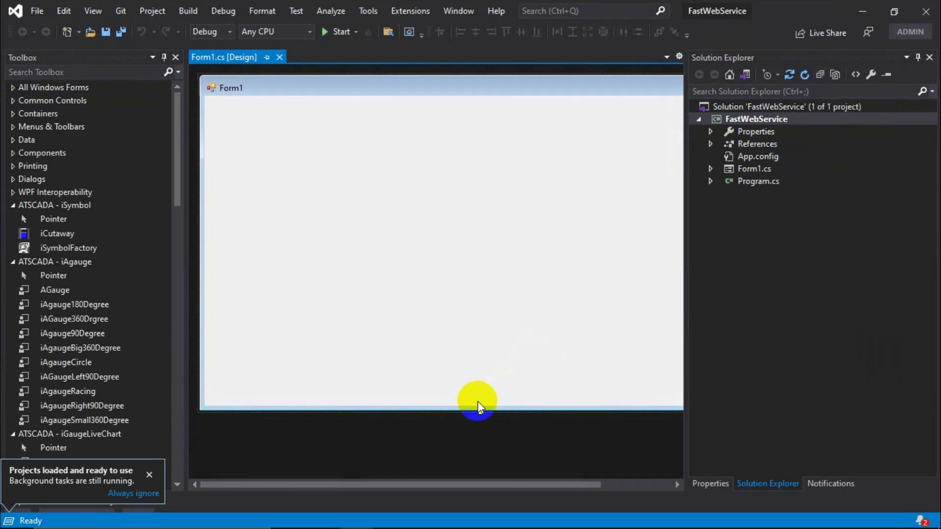
Resize Form1 to 458 x 359 by dragging its handles.
left_click_drag(479, 420, 480, 324)
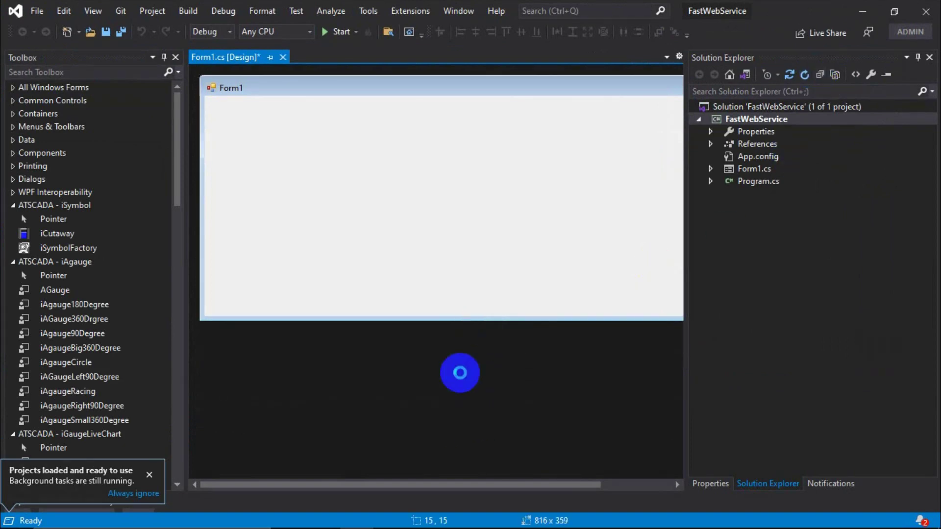
left_click_drag(431, 480, 658, 353)
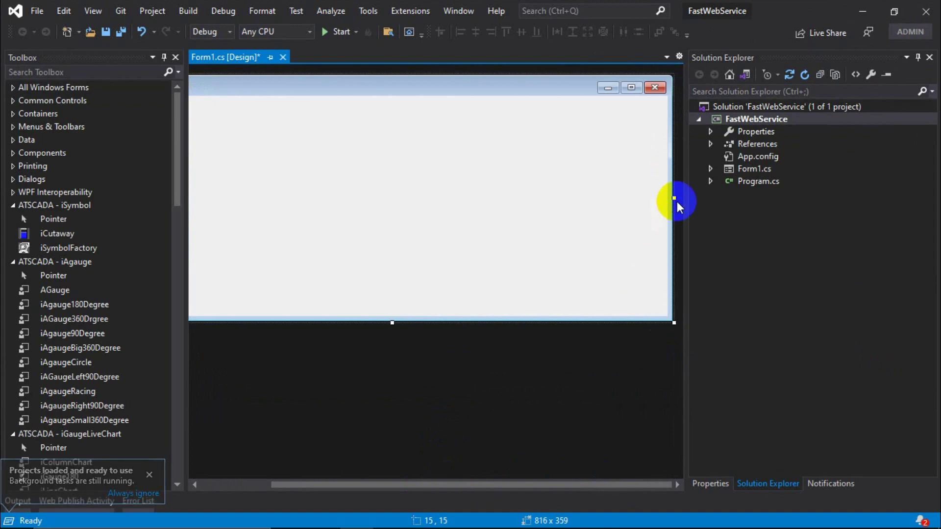
left_click_drag(674, 197, 517, 214)
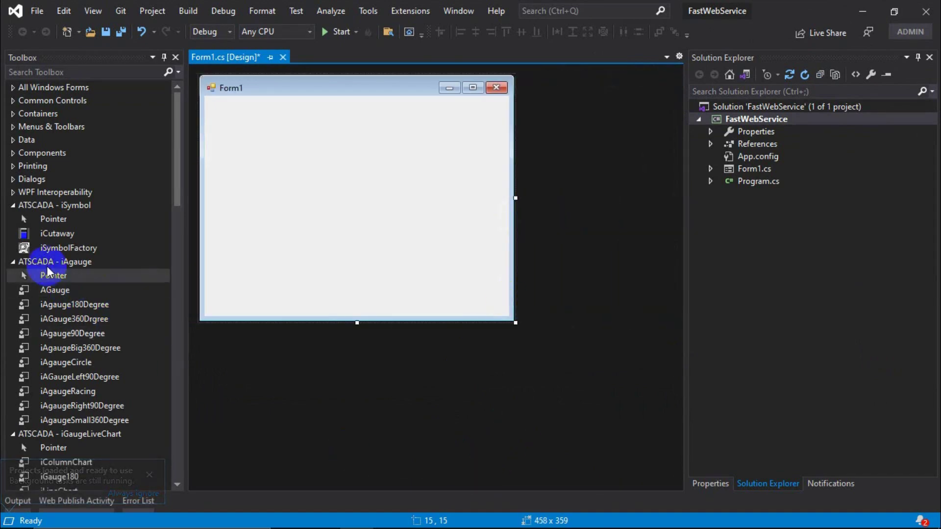
Delete the ATSCADA iSymbol, iAgauge and iGaugeLiveChart toolbox groups.
right_click(62, 207)
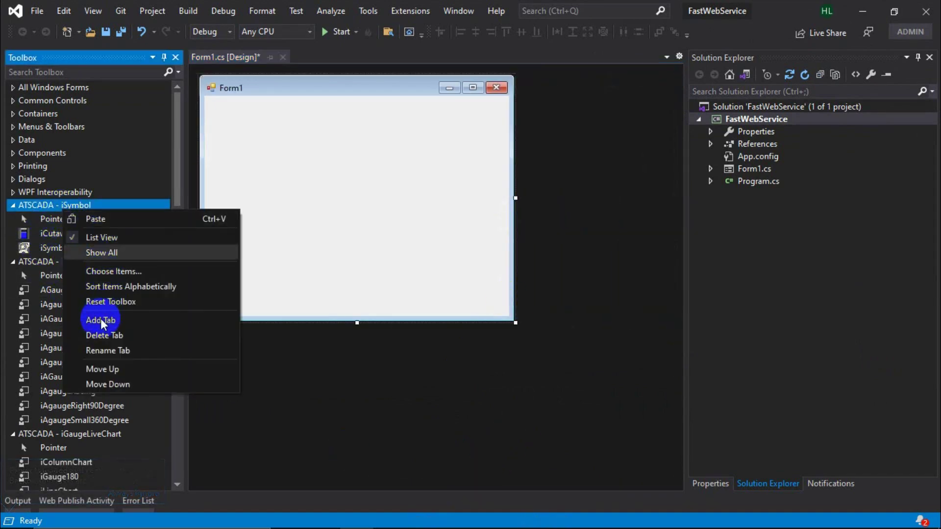
left_click(104, 336)
left_click(498, 325)
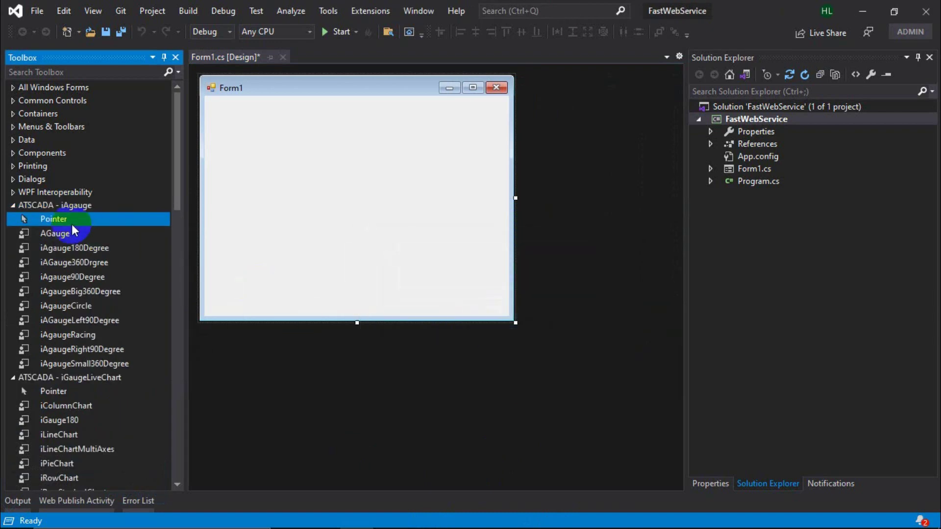
right_click(71, 208)
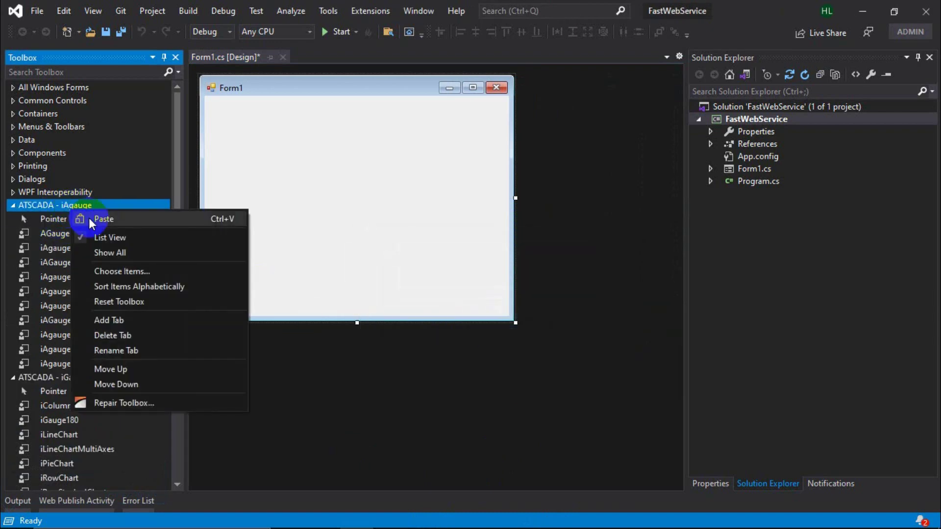
left_click(116, 347)
left_click(488, 322)
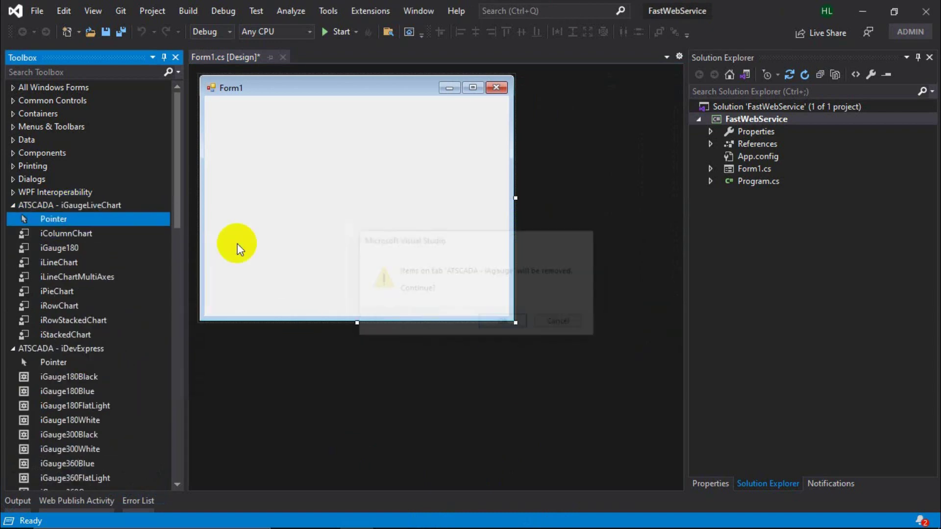
right_click(61, 201)
left_click(105, 328)
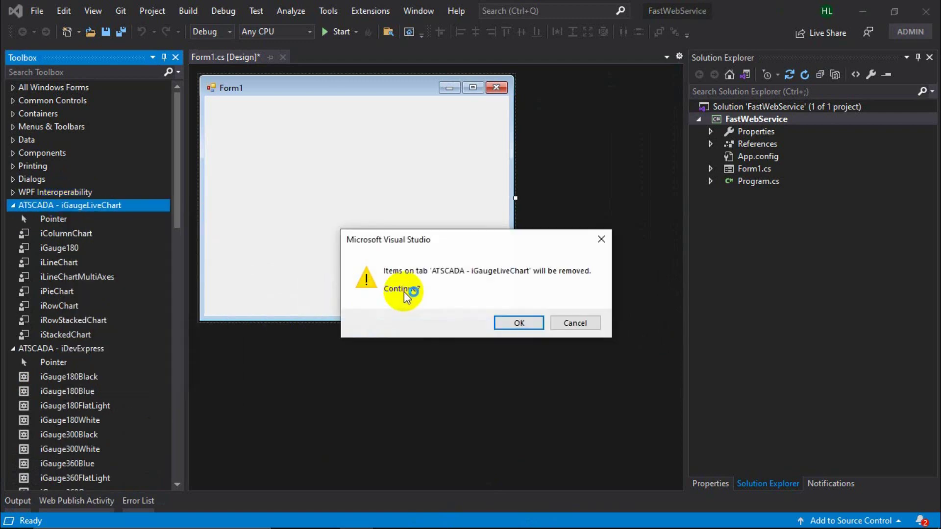
left_click(518, 323)
Delete the ATSCADA iDevExpress and iTools toolbox groups.
right_click(106, 207)
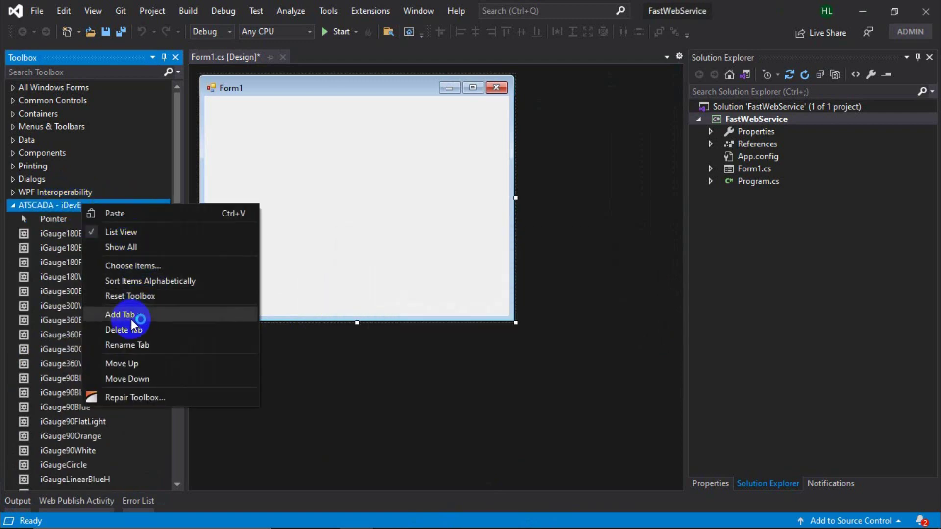
left_click(278, 313)
left_click(486, 323)
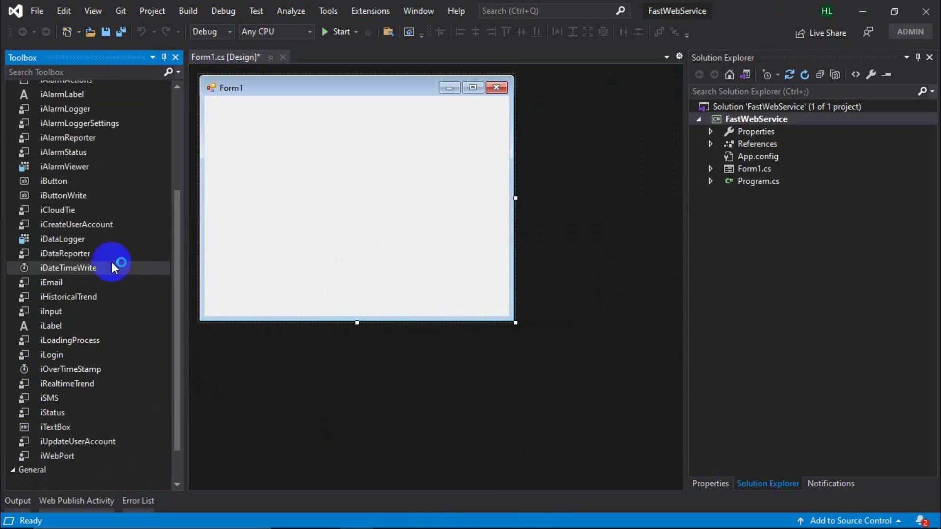
right_click(61, 204)
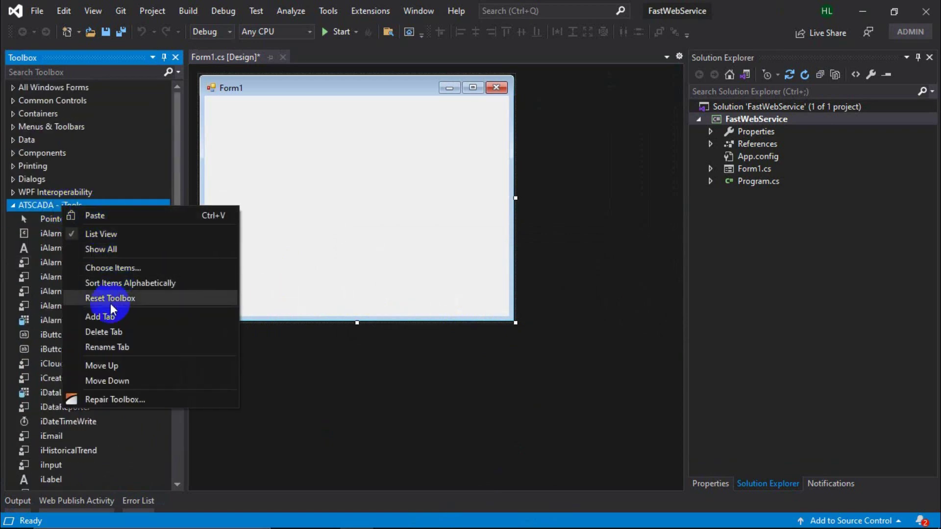
left_click(101, 334)
key("Return")
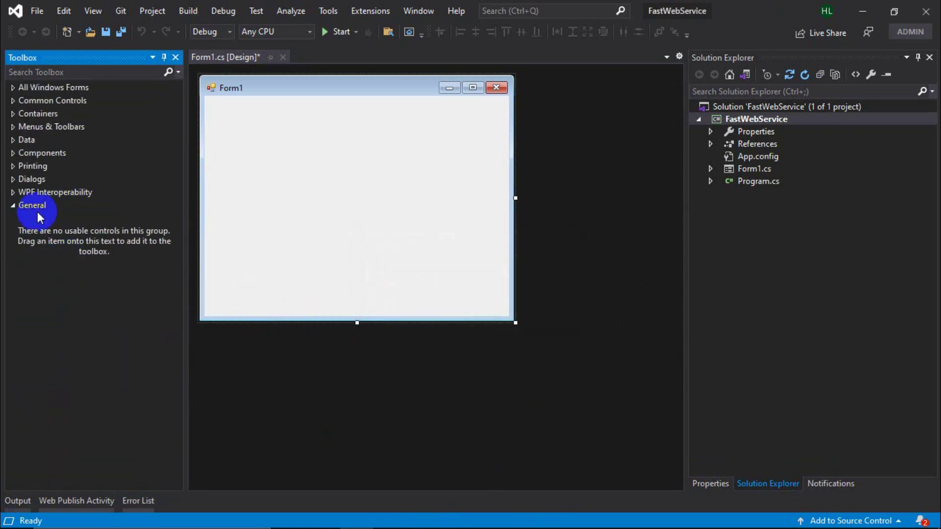
Add a new empty toolbox group named ATSCADA above General.
right_click(37, 210)
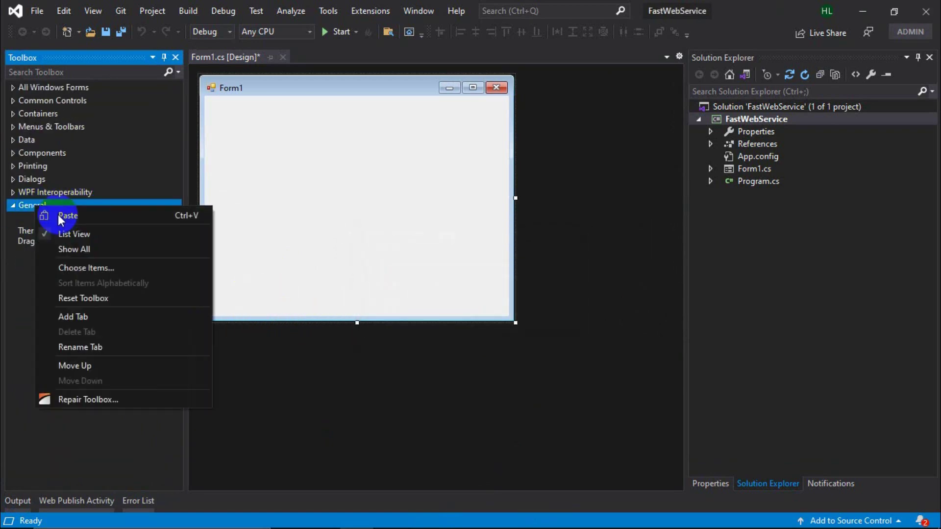
left_click(74, 318)
type("ATSCADA")
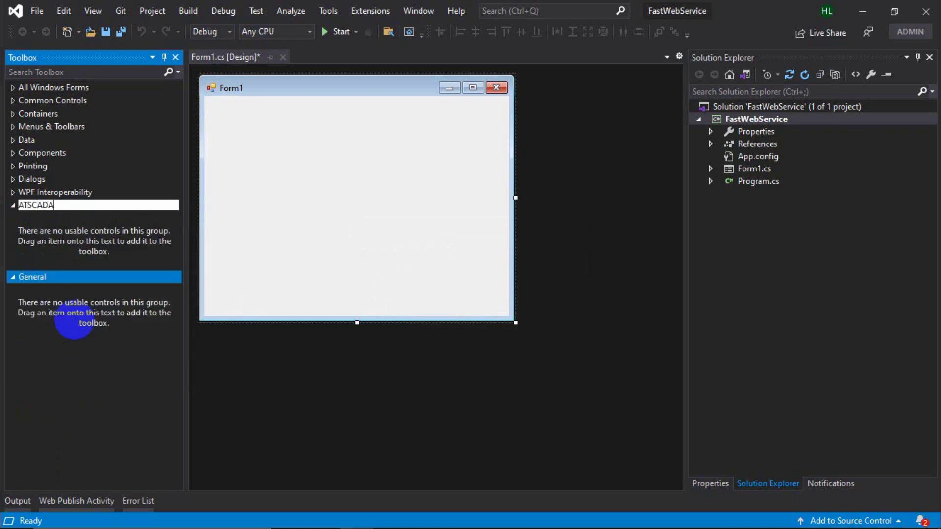
key("Return")
right_click(48, 208)
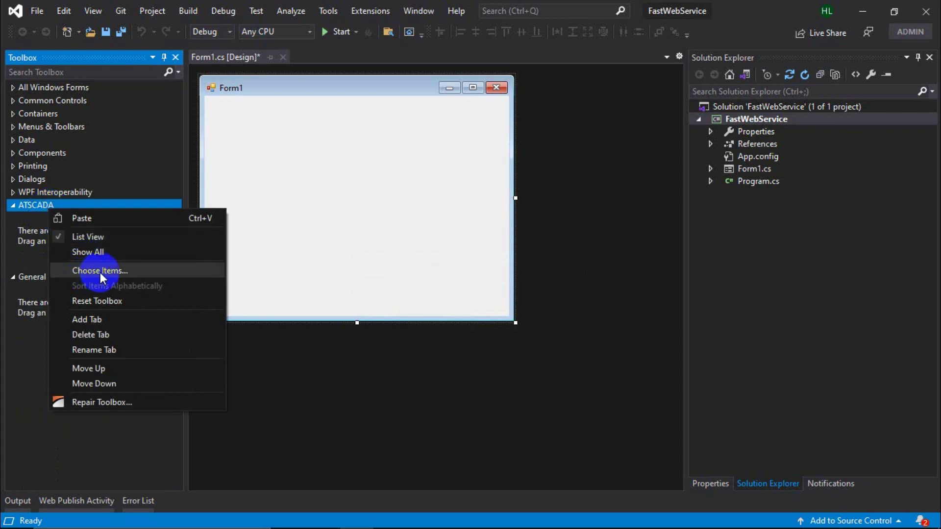
Load iDriver.dll and iWebService.dll from the ATSCADA folder into the ATSCADA toolbox group.
left_click(100, 273)
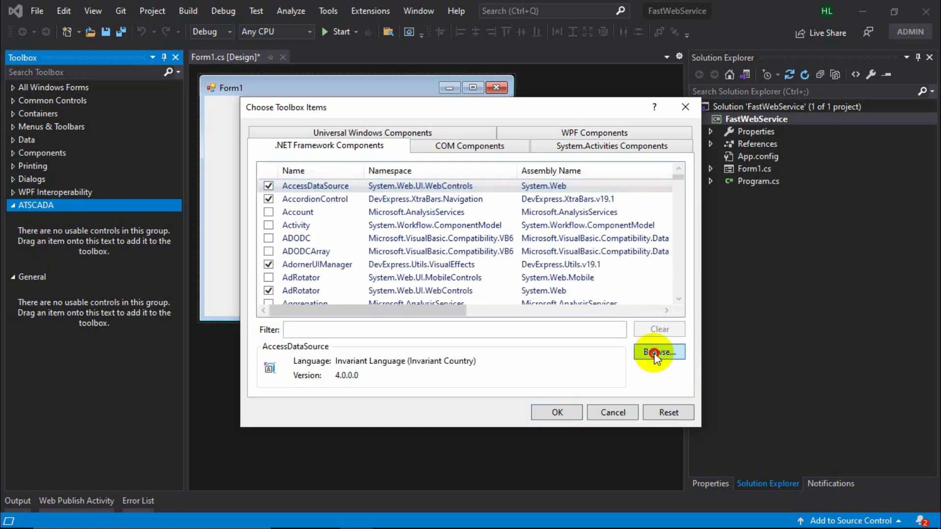
left_click(657, 352)
scroll(500, 334, "down", 4)
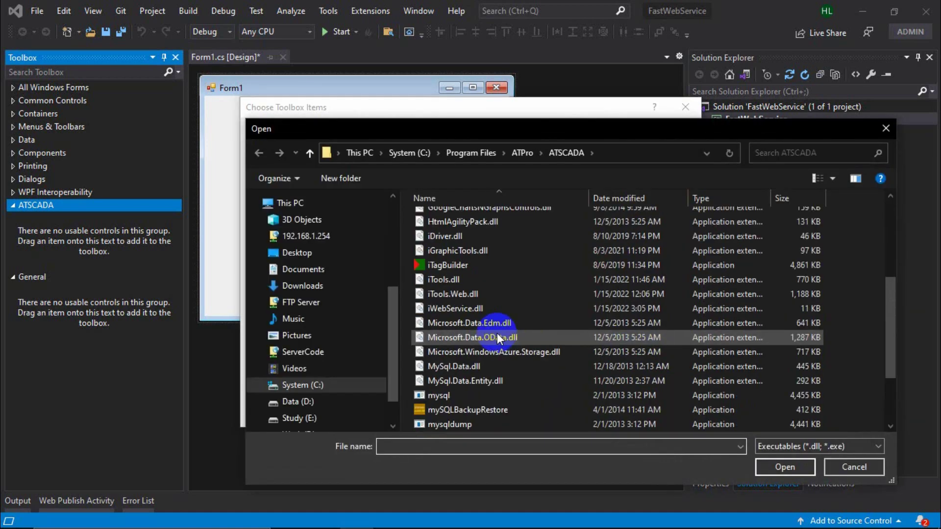
left_click(445, 239)
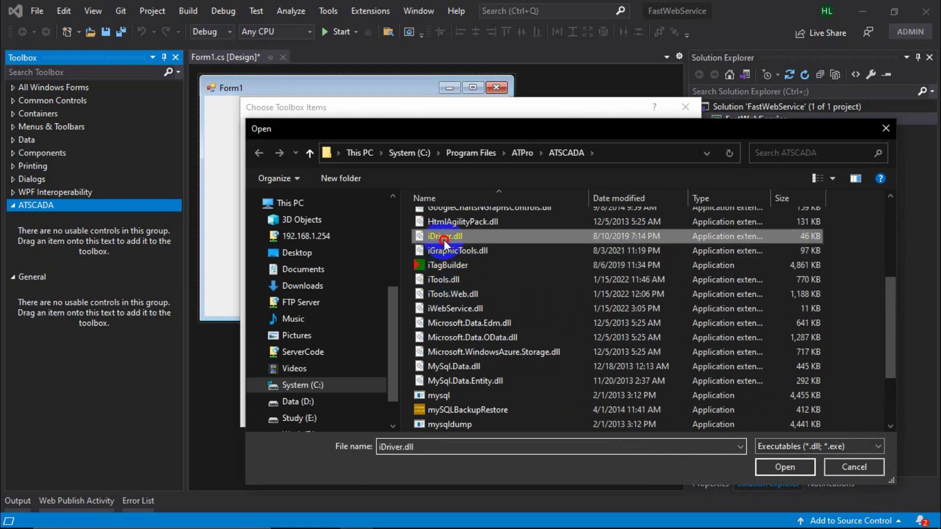
left_click(450, 307, "ctrl")
left_click(773, 461)
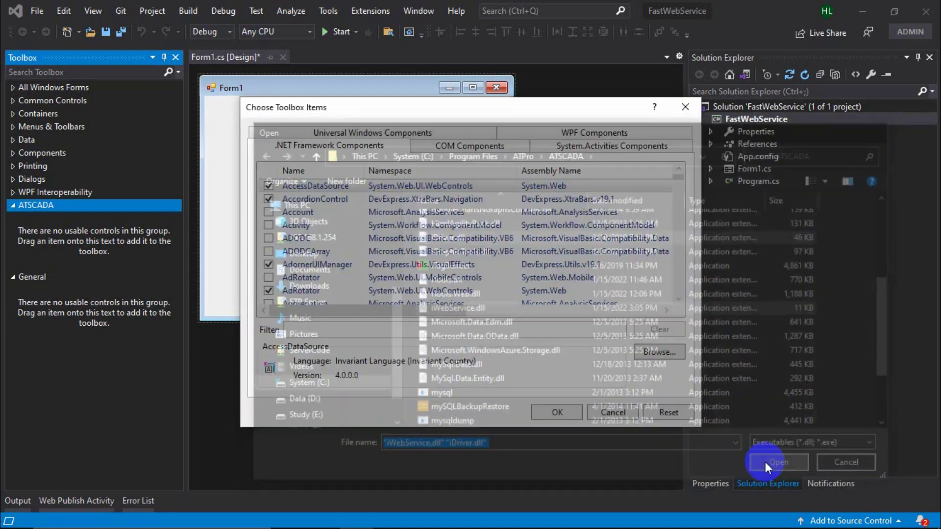
left_click(558, 412)
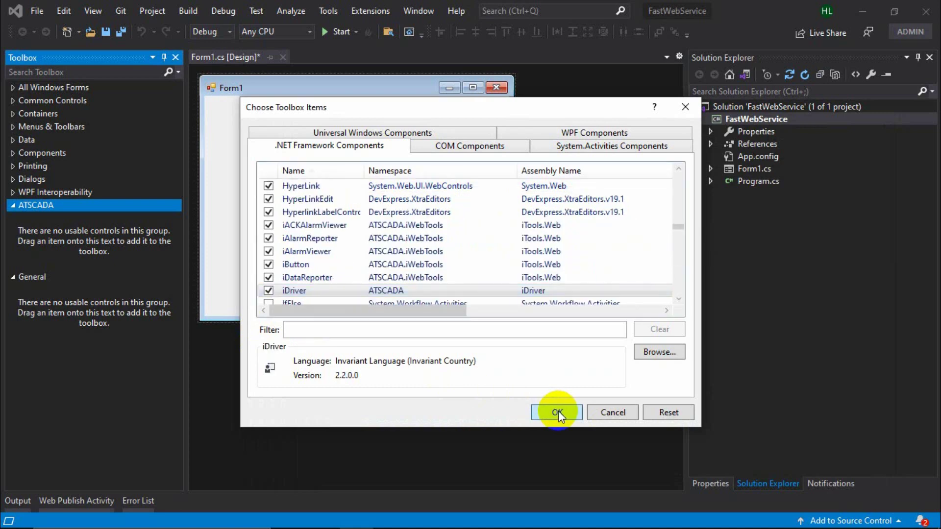
left_click(558, 412)
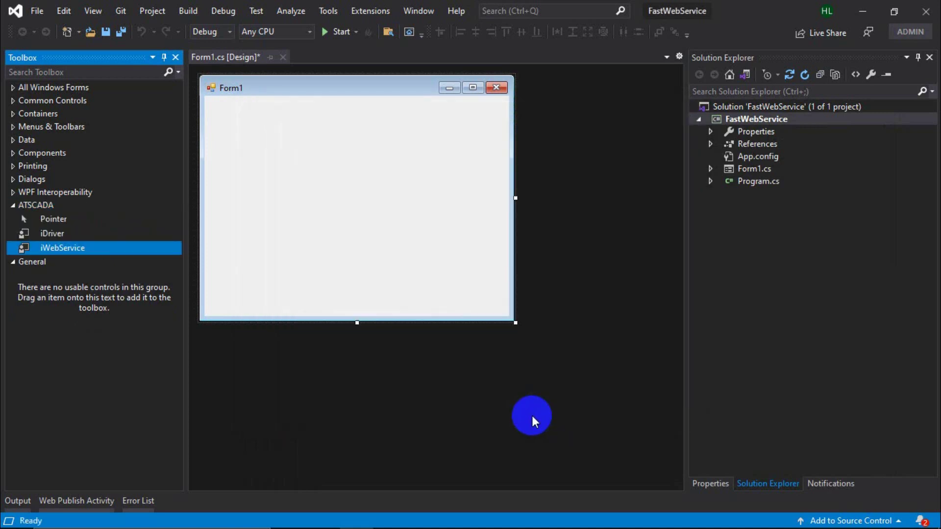
Add ToolExtensions.dll as a reference to the project.
left_click(712, 130)
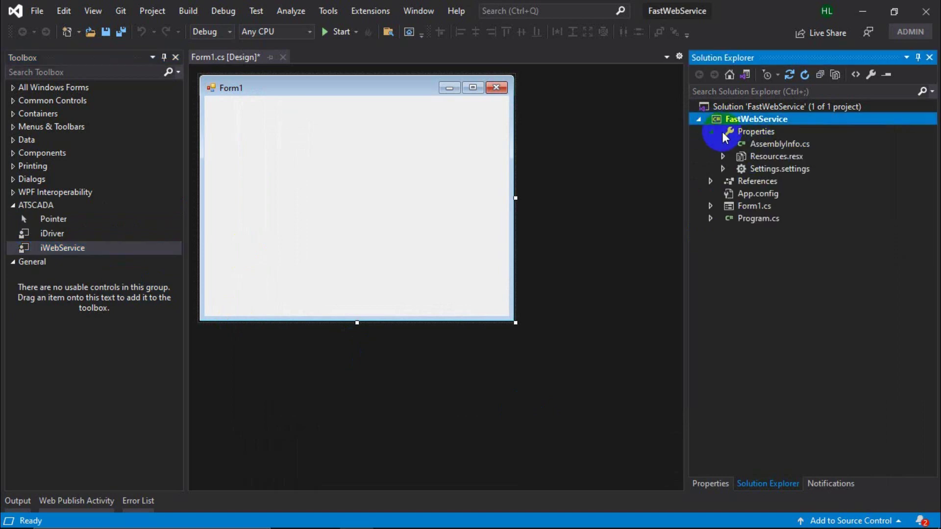
right_click(745, 181)
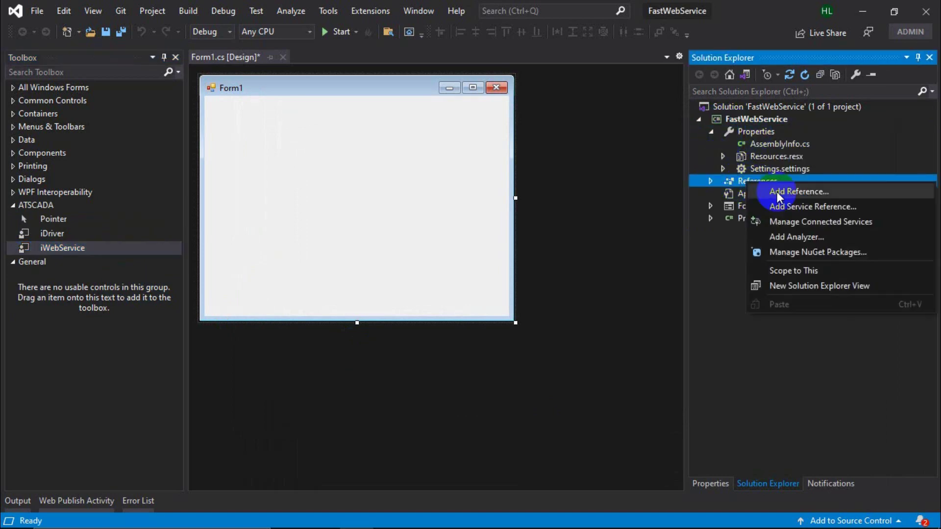
left_click(777, 192)
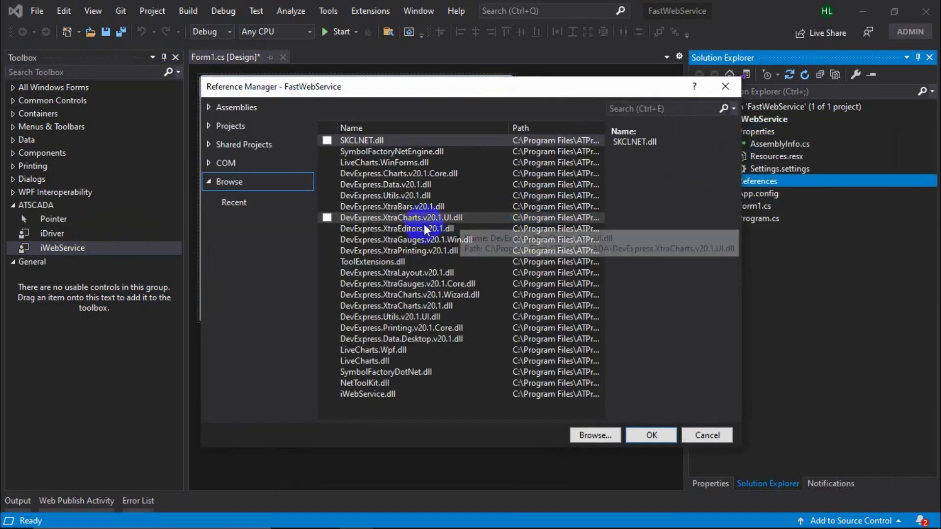
left_click(591, 436)
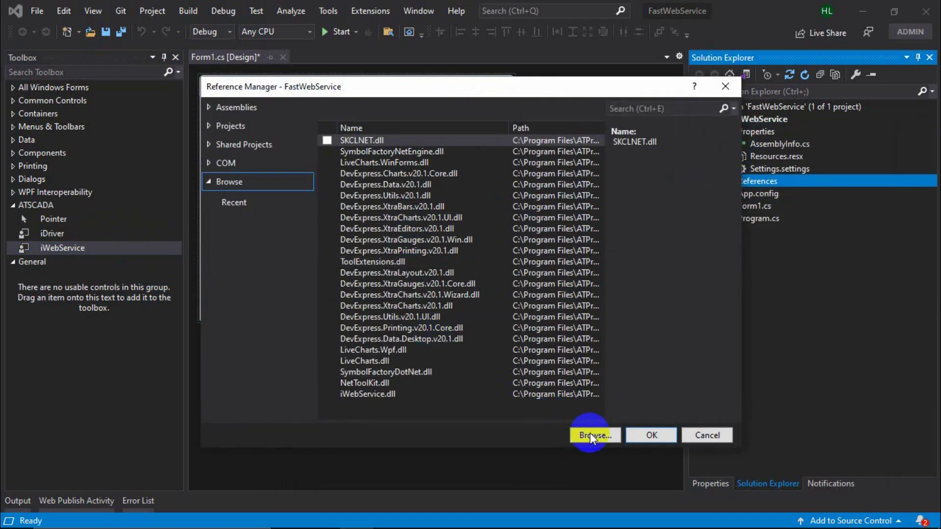
left_click(327, 383)
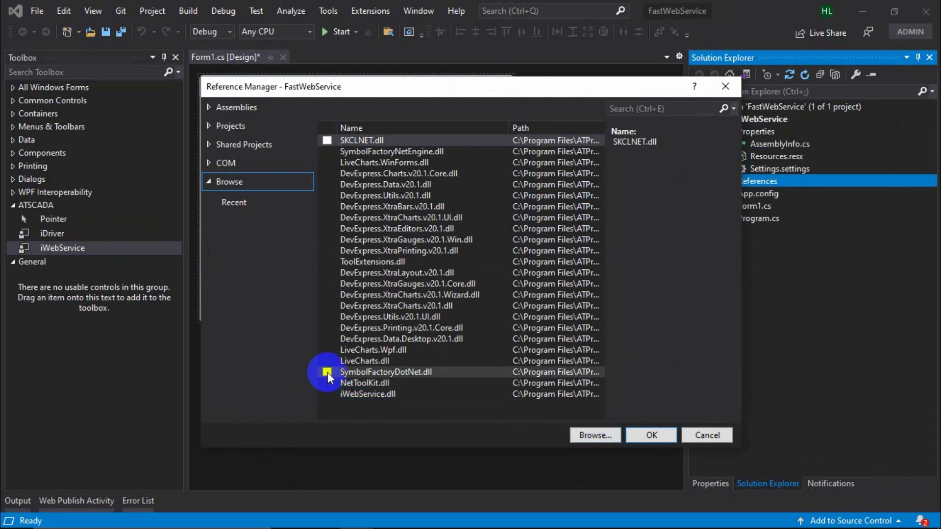
left_click(327, 262)
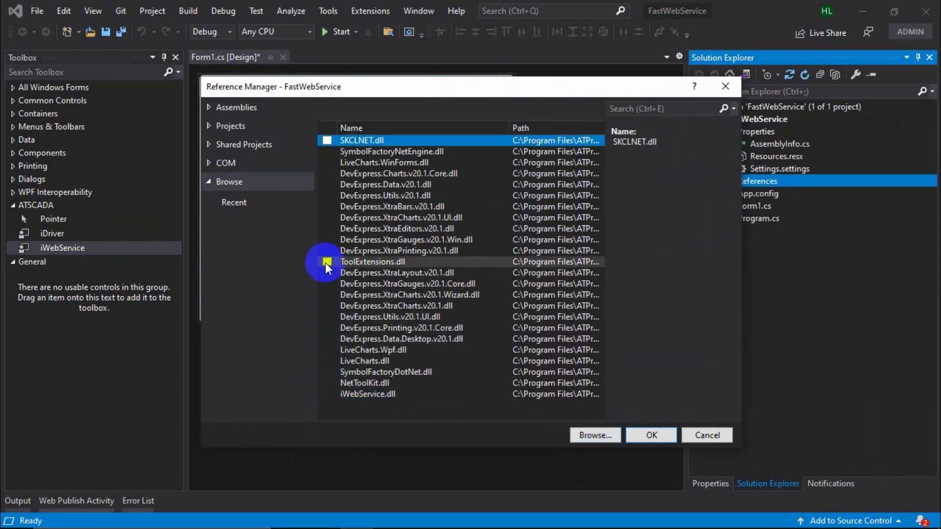
left_click(647, 434)
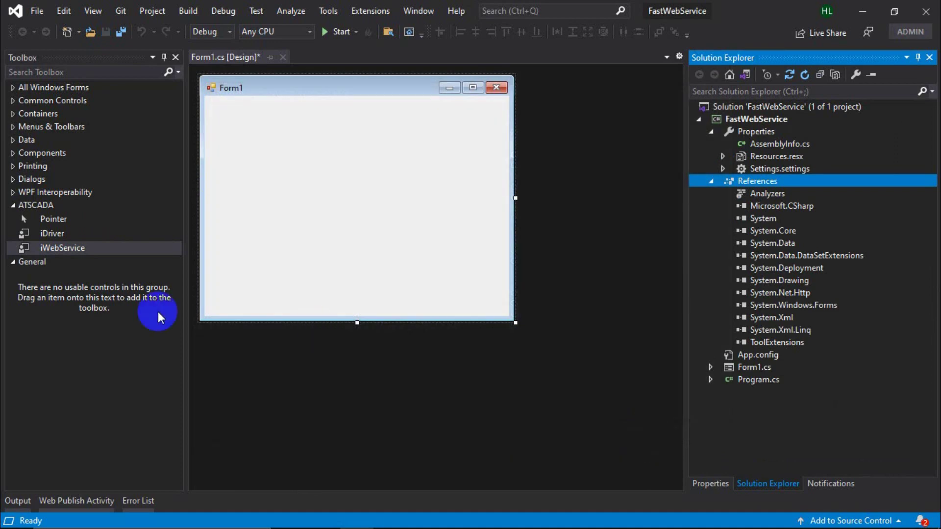
Place iDriver1 and iWebService1 on Form1, shrink it to 333 x 201, and show iWebService1 properties.
left_click_drag(49, 235, 357, 213)
left_click(354, 318)
left_click_drag(516, 142, 430, 146)
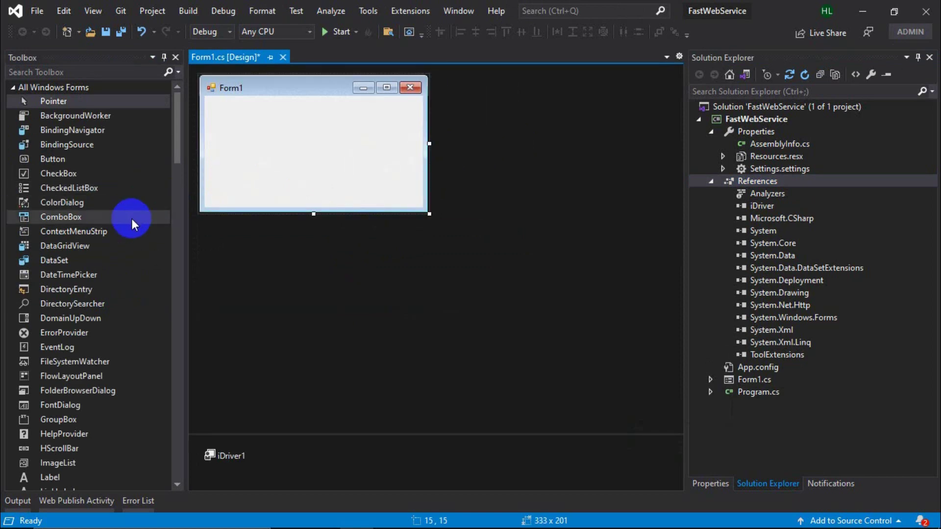
left_click_drag(175, 159, 179, 478)
left_click_drag(63, 412, 295, 163)
right_click(309, 454)
left_click(430, 497)
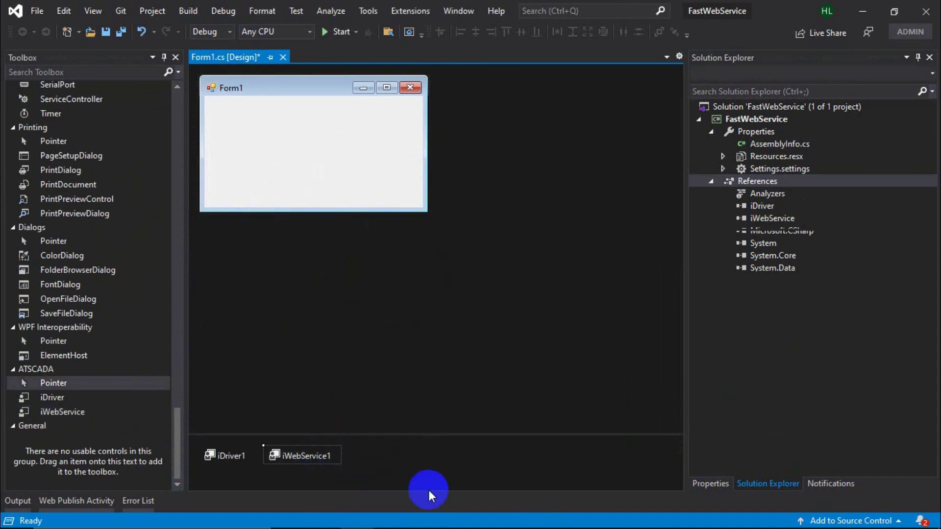
Verify iWebService1 uses driver iDriver1, port 8010 and server localhost.
left_click(849, 119)
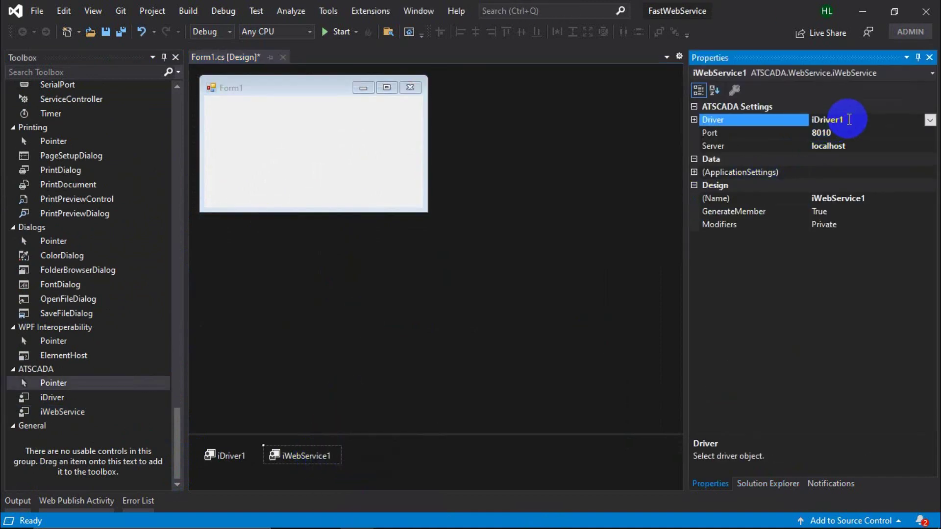
left_click(857, 145)
left_click(859, 133)
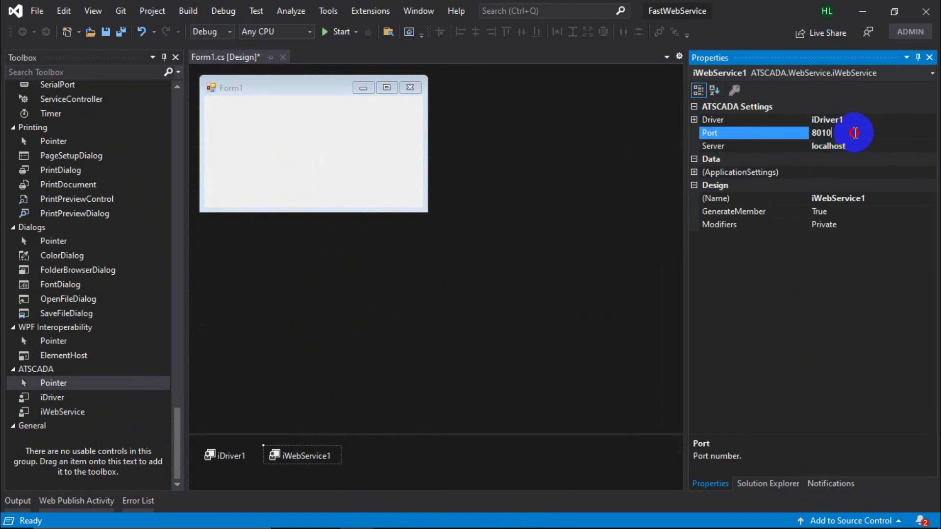
left_click(863, 145)
left_click(861, 133)
left_click(863, 145)
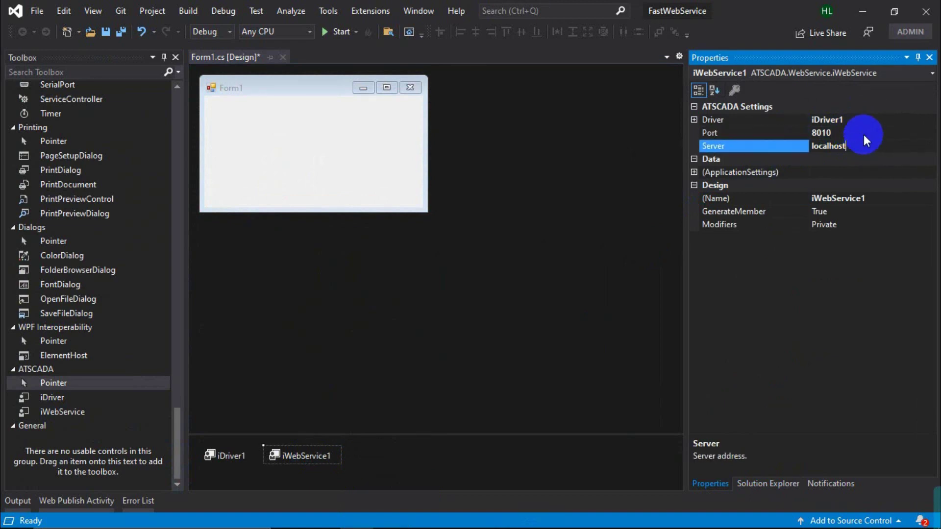
left_click(861, 132)
left_click(862, 146)
left_click(862, 132)
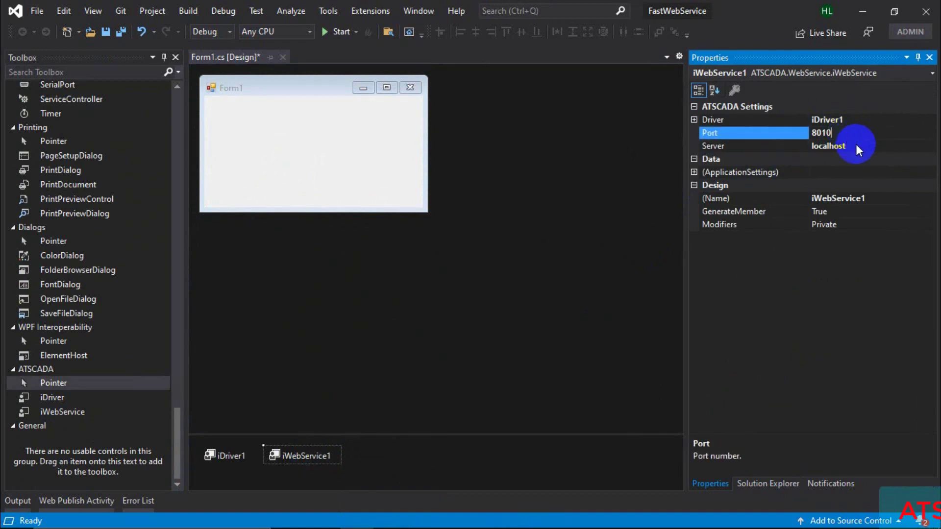
left_click(861, 145)
left_click(861, 133)
left_click(863, 146)
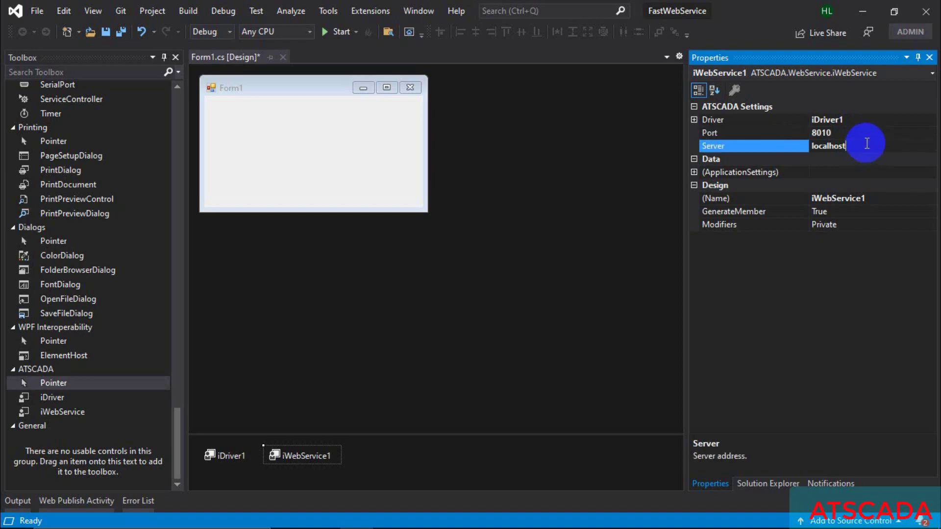
left_click(864, 133)
left_click(868, 146)
Rebuild the FastWebService solution and return to Solution Explorer.
left_click(188, 10)
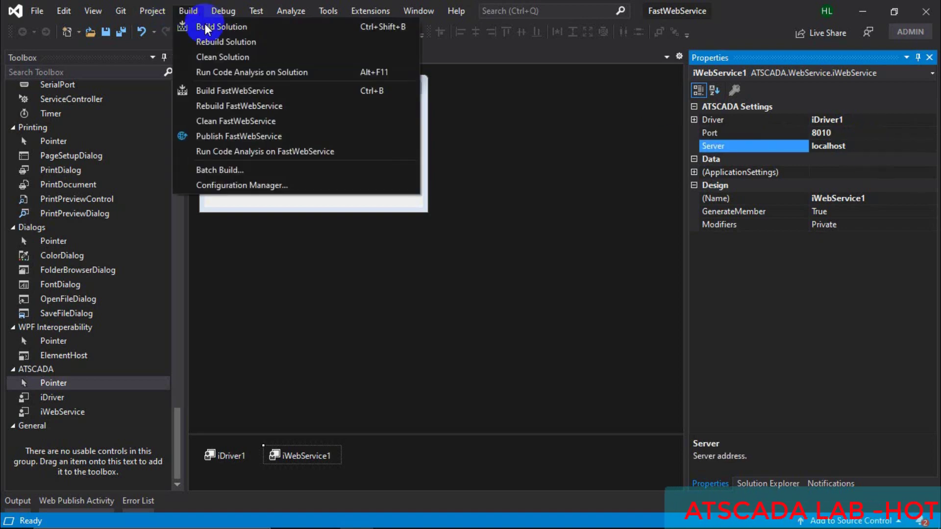
left_click(216, 42)
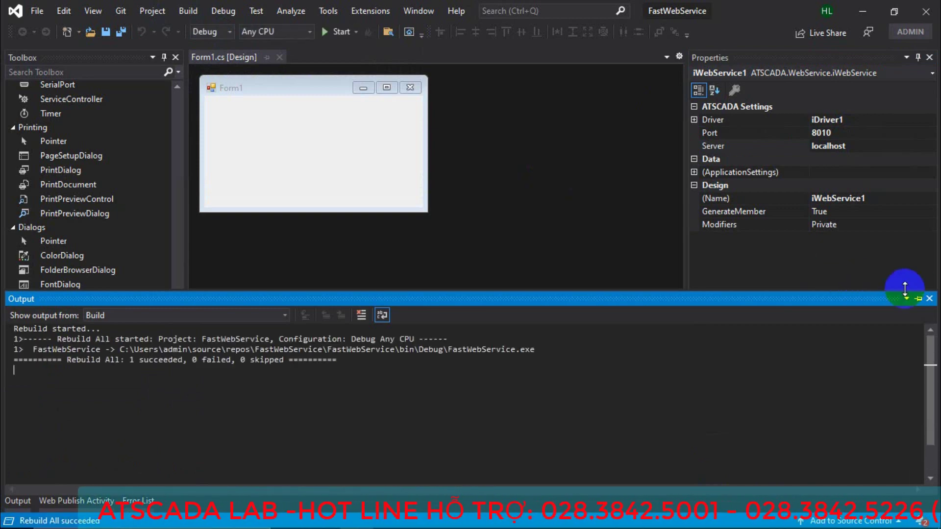
left_click(930, 299)
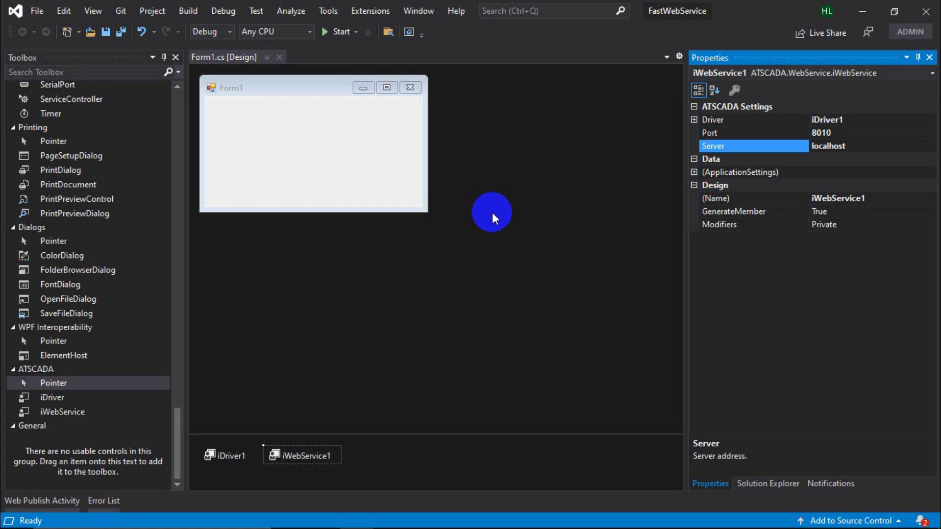
left_click(188, 11)
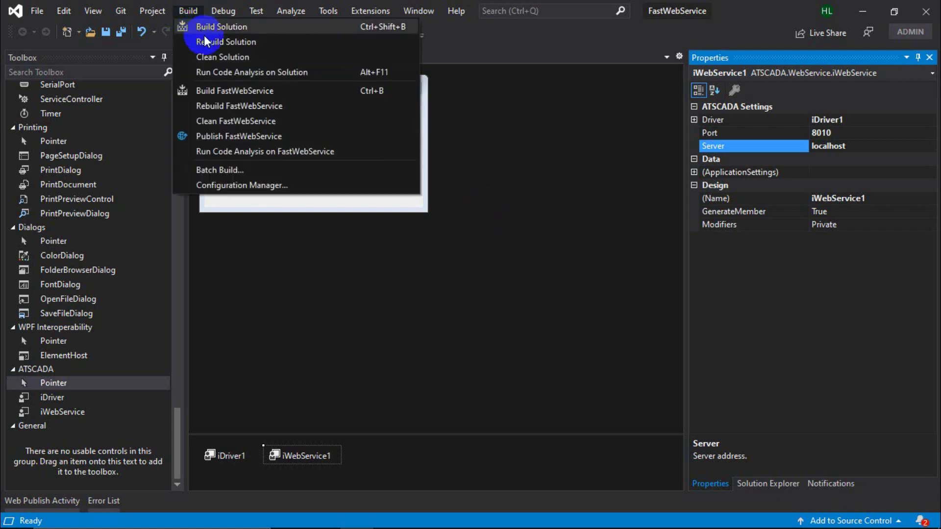
left_click(205, 40)
left_click(498, 219)
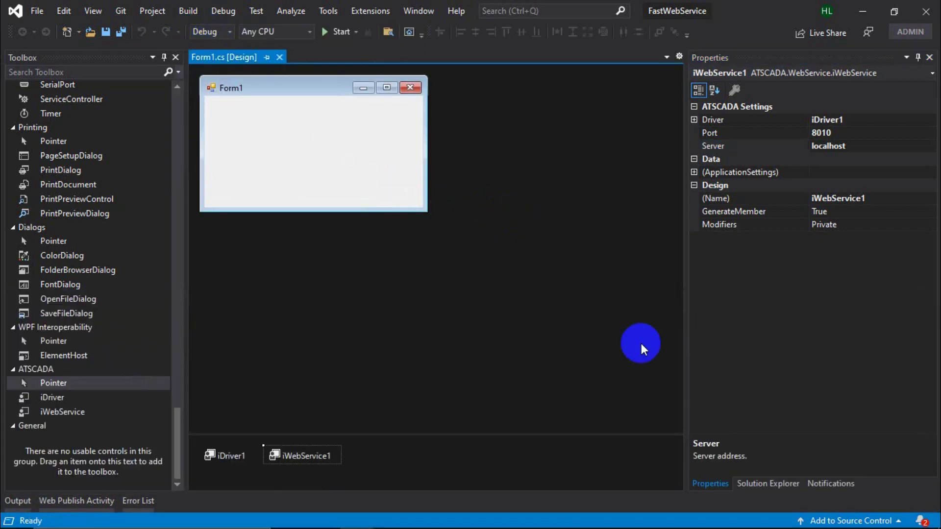
left_click(746, 484)
right_click(754, 119)
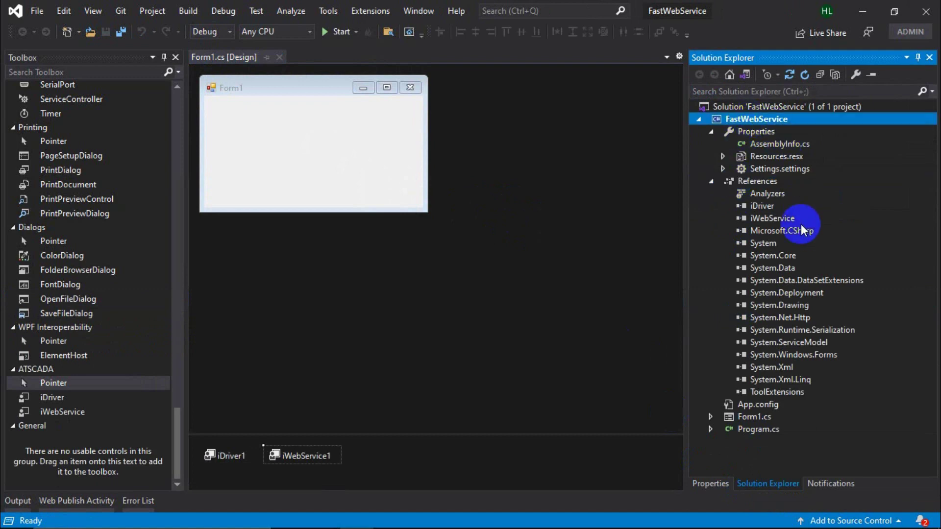
Open the project's bin\Debug folder and run FastWebService as administrator.
left_click(748, 470)
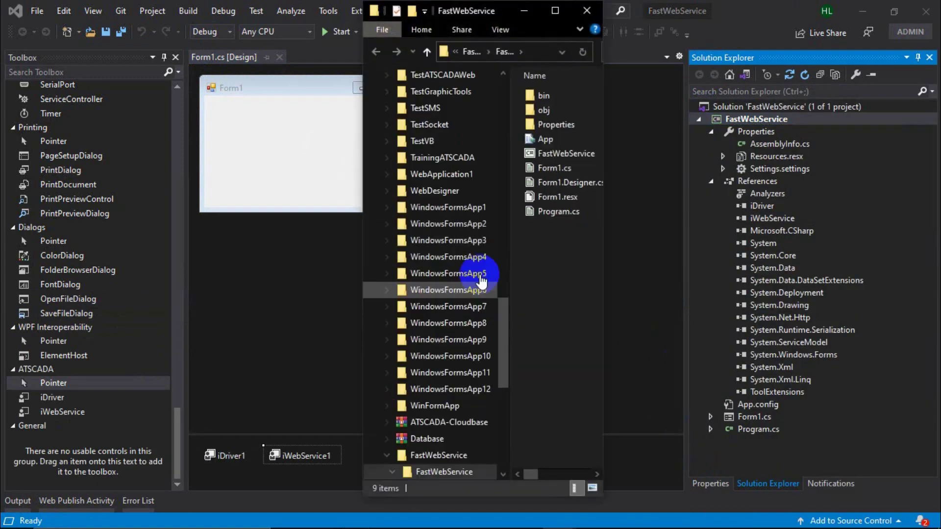
left_click(552, 14)
double_click(208, 95)
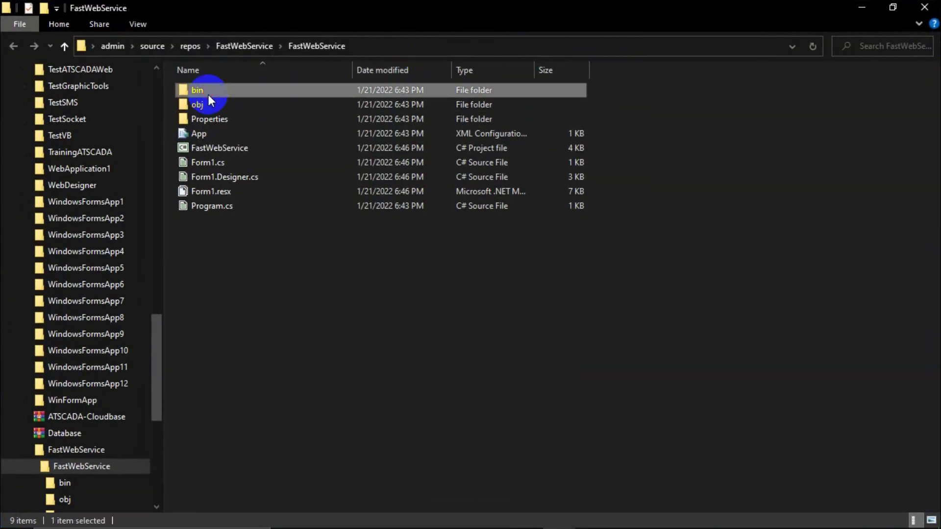
double_click(224, 93)
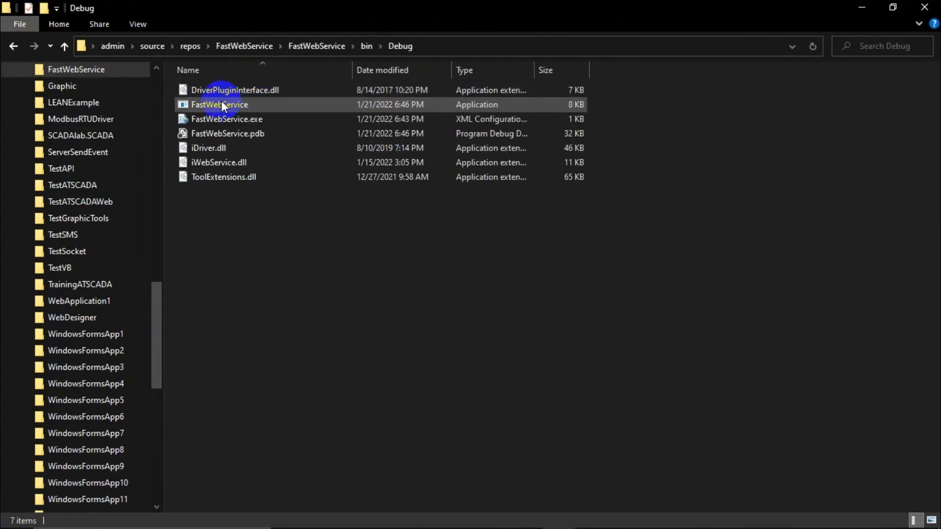
right_click(221, 106)
left_click(264, 89)
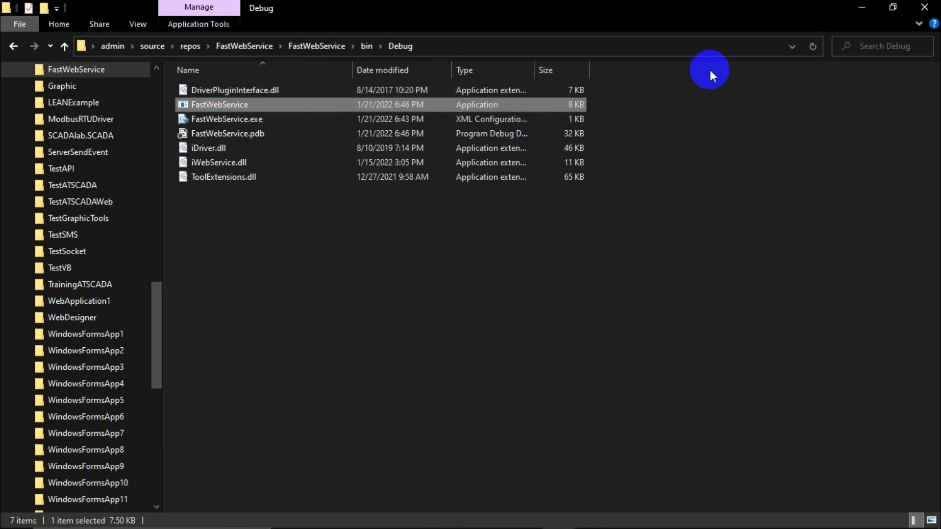
Minimize the other windows, move Form1 to the lower right, and show the Edge dashboard.
left_click(862, 7)
left_click(864, 12)
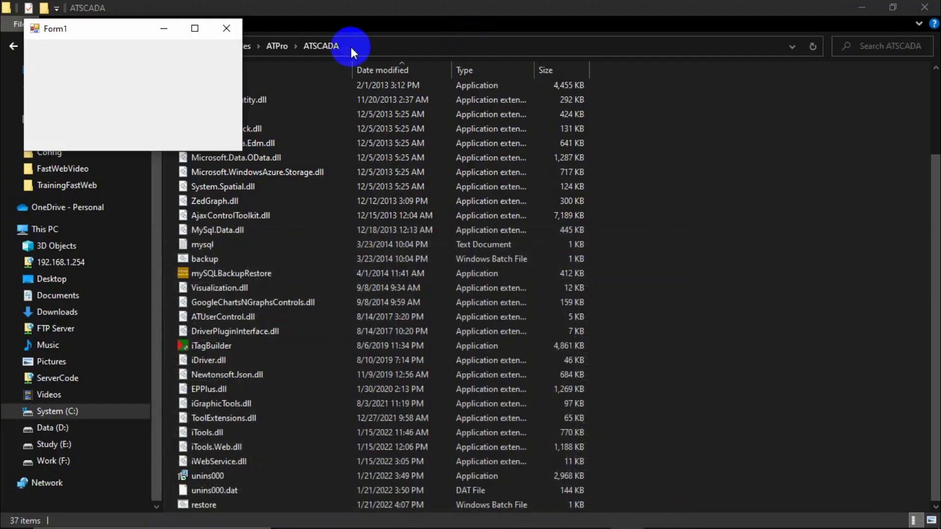
left_click(855, 16)
left_click_drag(165, 55, 779, 383)
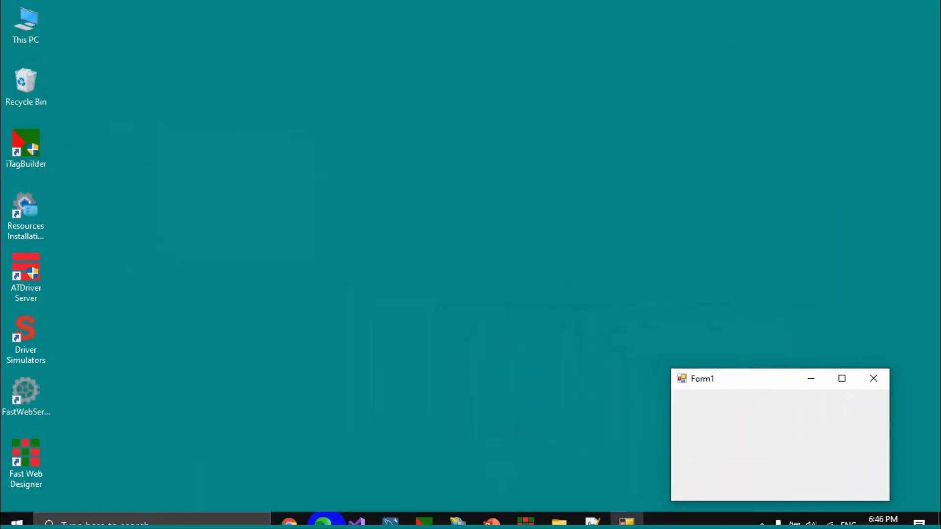
left_click(328, 516)
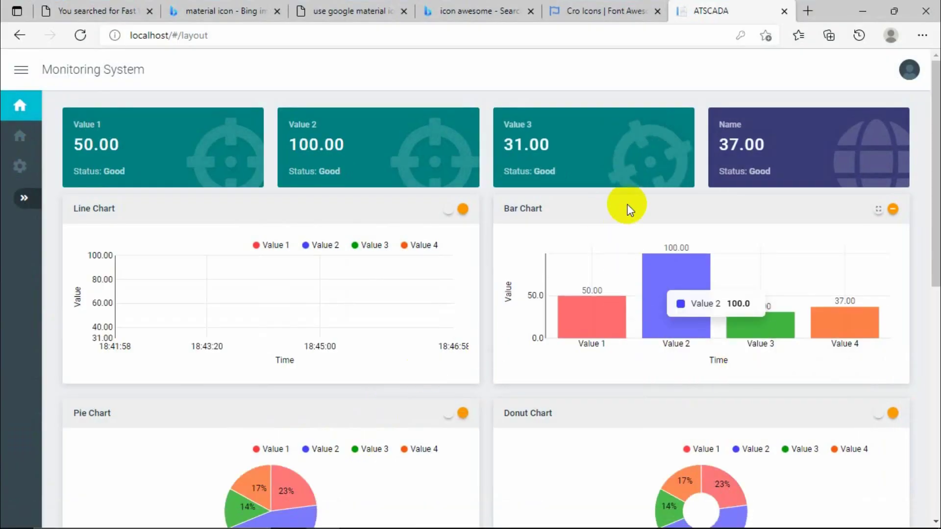
Move Form1 over the dashboard and close it so the cards drop to Uncertain.
left_click(628, 515)
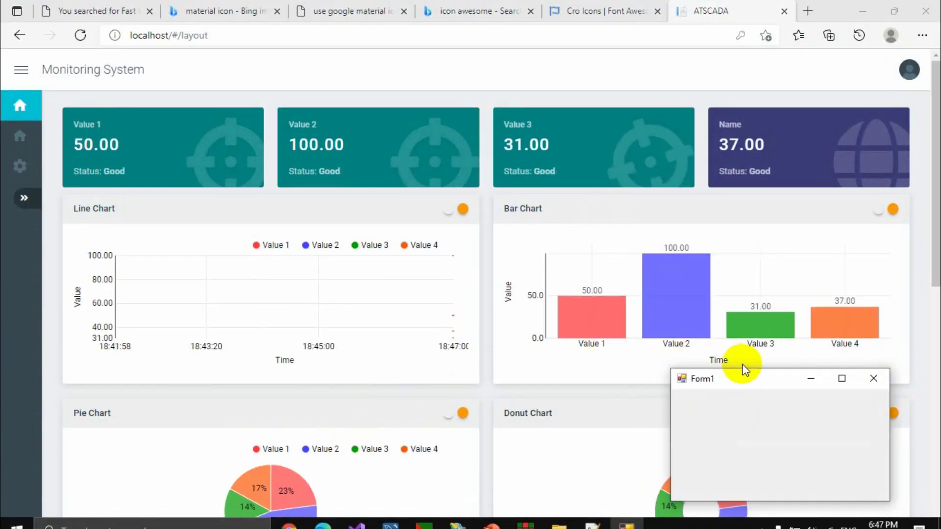
left_click_drag(747, 381, 428, 266)
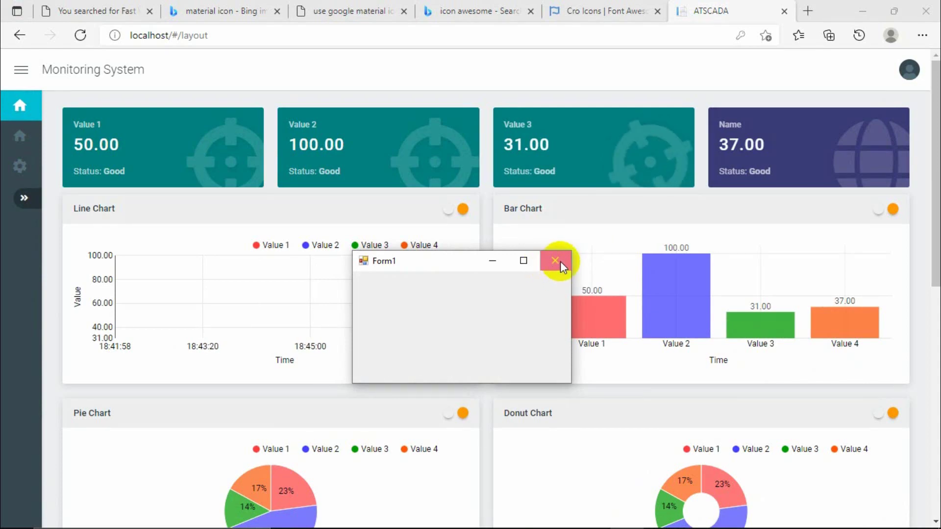
left_click(556, 263)
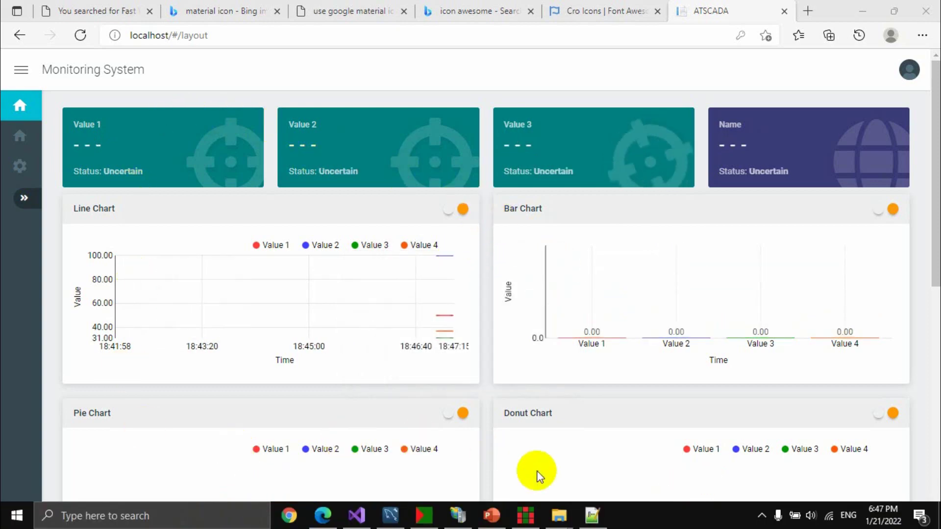
left_click(559, 515)
Relaunch FastWebService as administrator from bin\Debug and move Form1 onto the Bar Chart.
left_click(667, 457)
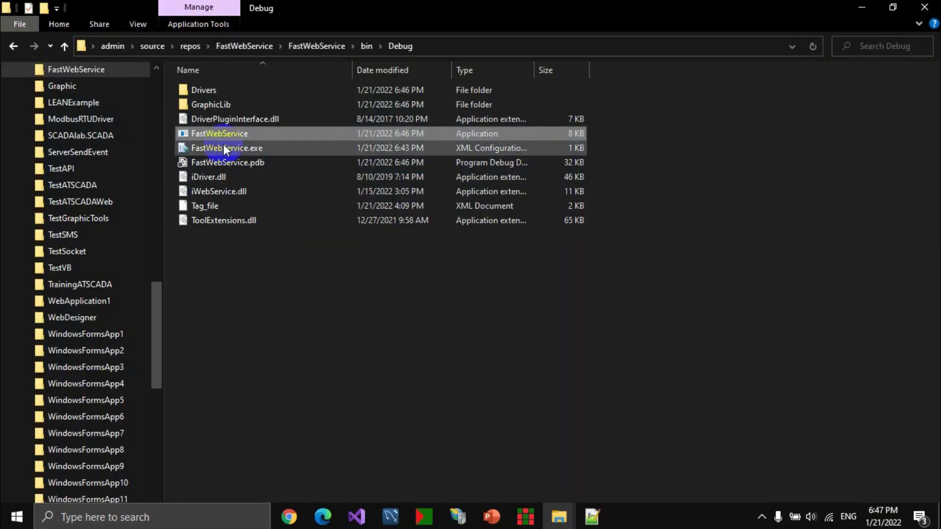
left_click(217, 135)
right_click(216, 134)
left_click(276, 93)
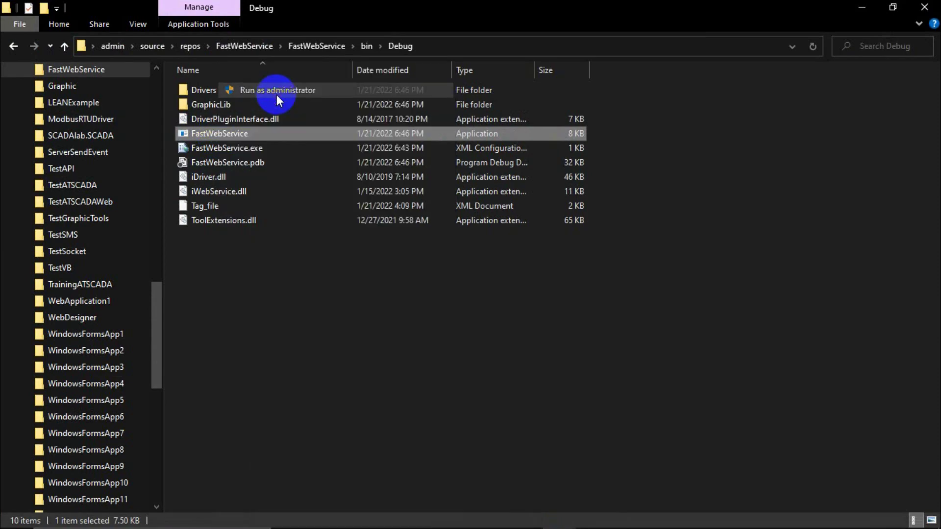
left_click(861, 7)
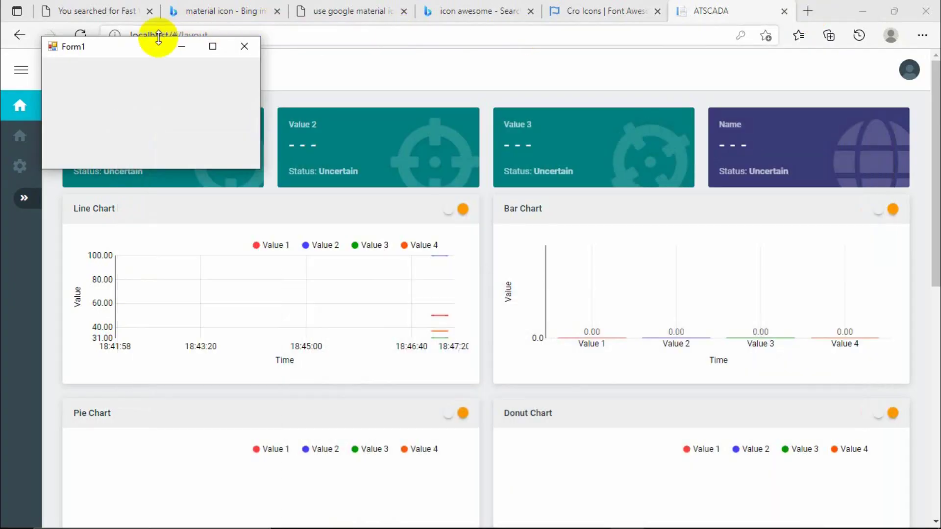
left_click_drag(148, 52, 640, 375)
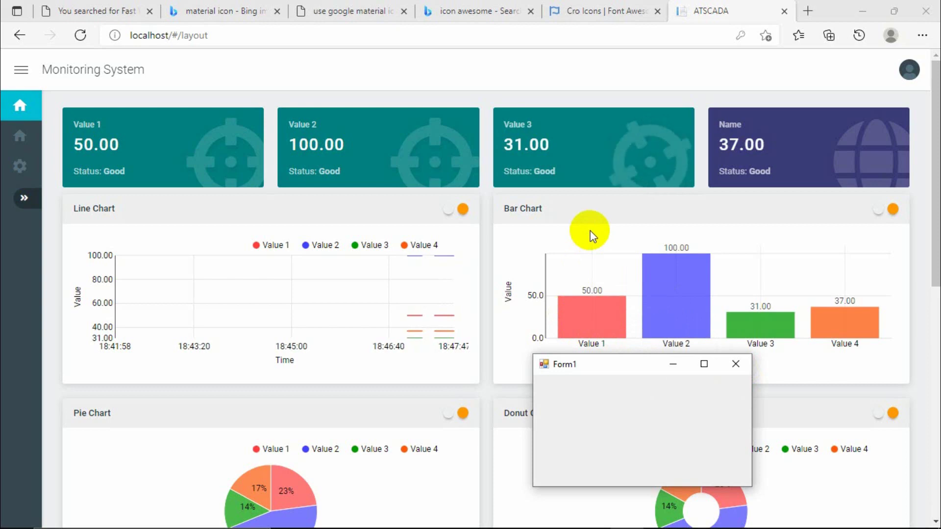
Close Form1 again, open the dashboard's report page, then bring back the Debug folder.
left_click(737, 365)
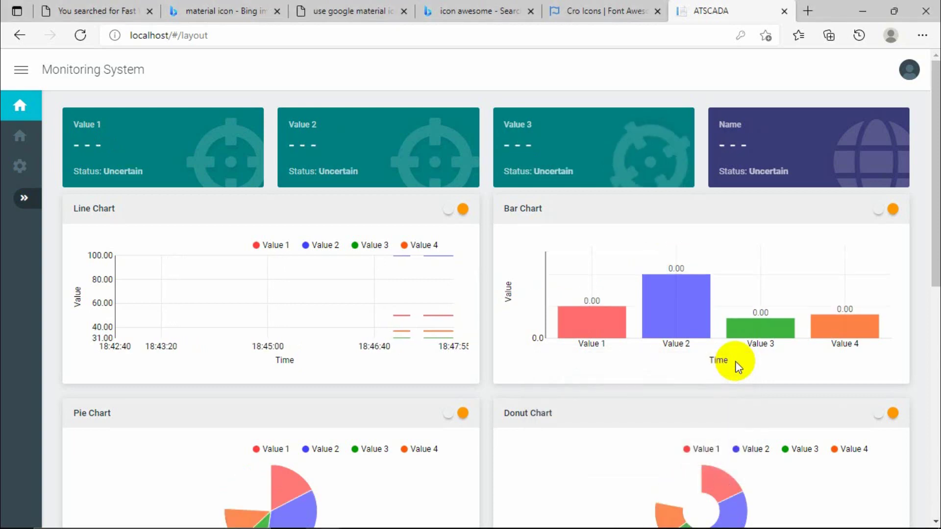
left_click(20, 167)
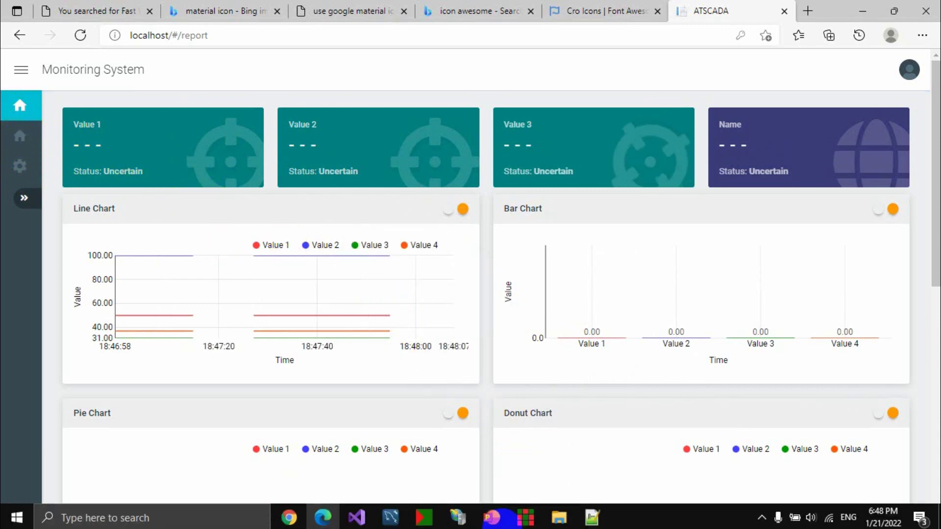
mouse_move(559, 516)
left_click(706, 456)
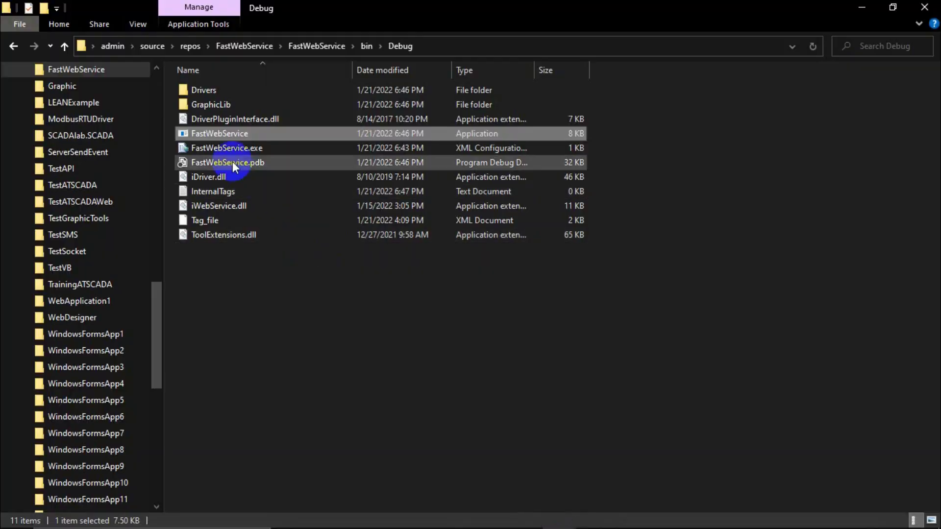
Relaunch FastWebService as administrator and open the layout dashboard showing Good values 50, 100, 31, 37.
right_click(230, 135)
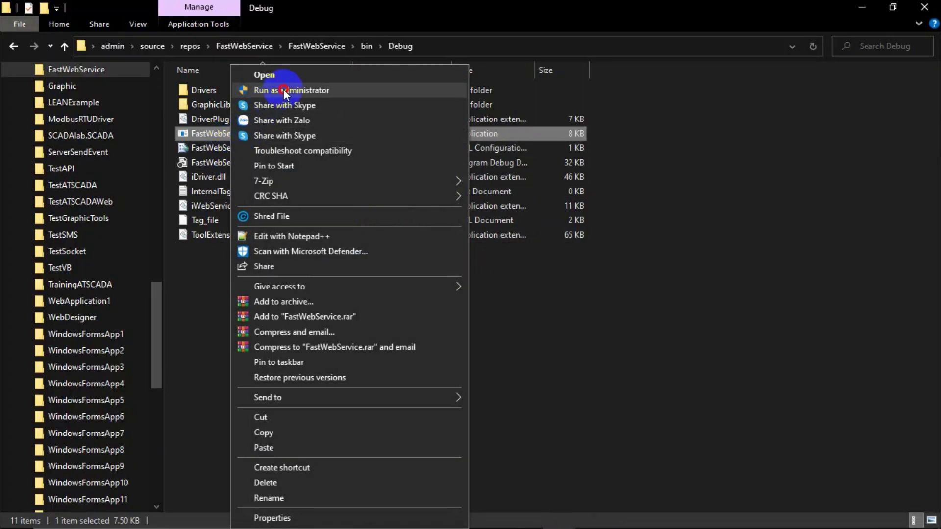
left_click(283, 90)
left_click(861, 8)
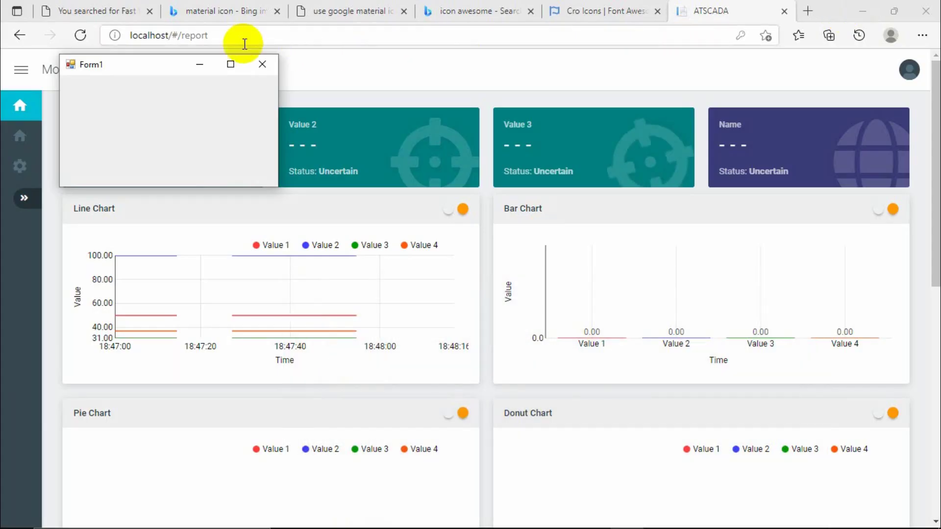
left_click_drag(160, 65, 634, 304)
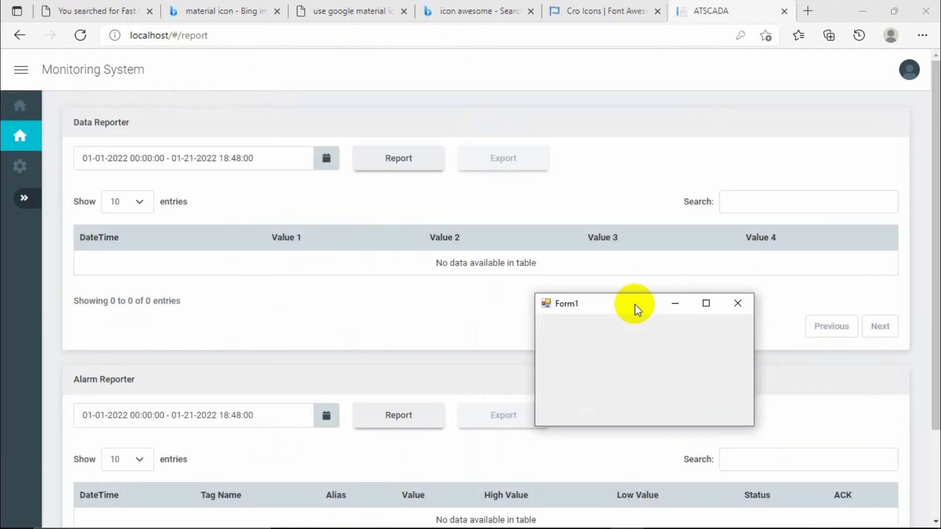
left_click(20, 105)
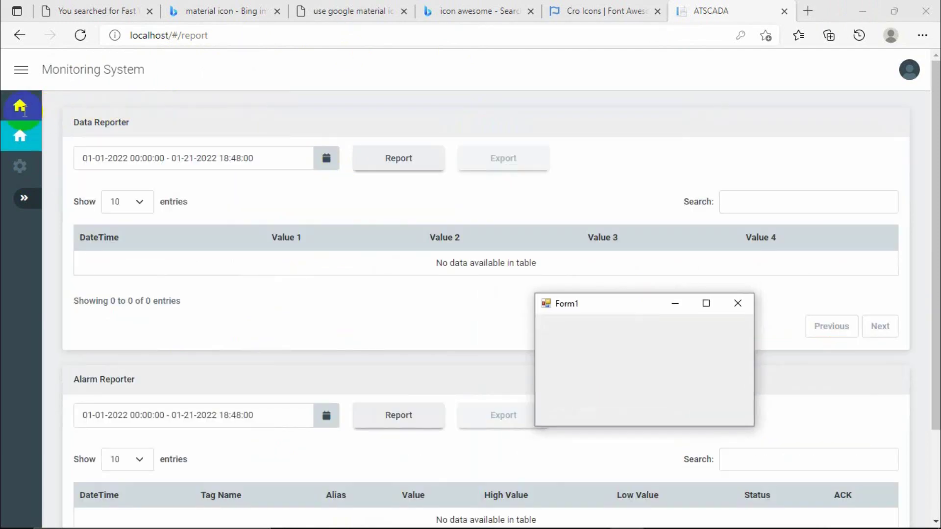
left_click(462, 210)
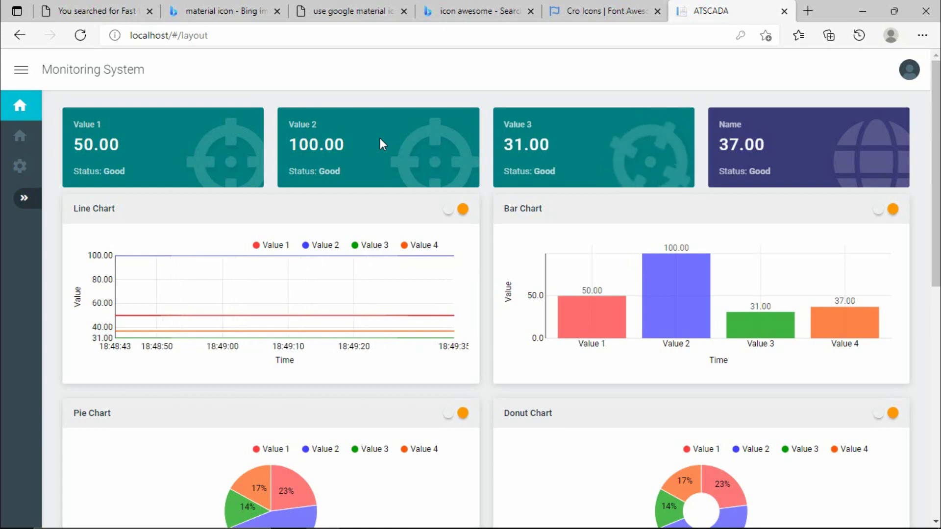
Log out and sign in with the operator account, declining to save the password.
left_click(851, 5)
left_click(909, 70)
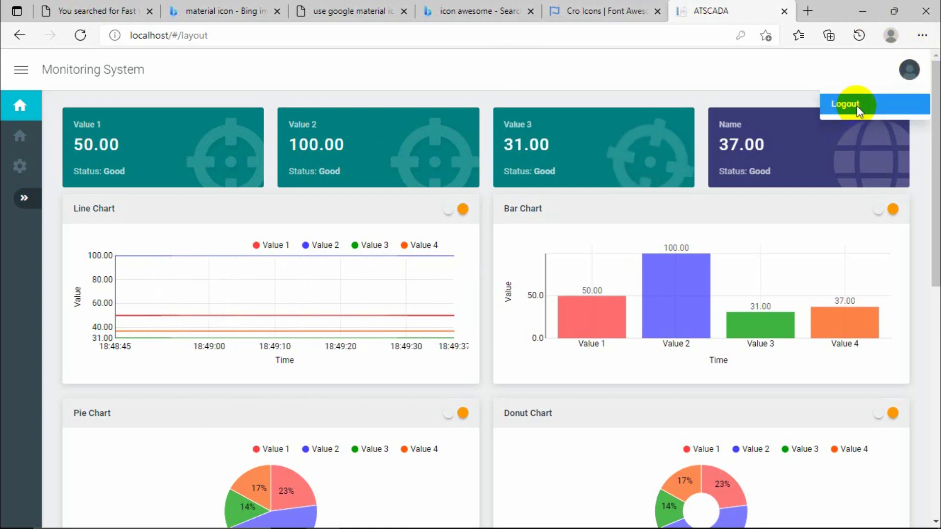
left_click(856, 104)
left_click(690, 261)
type("operator")
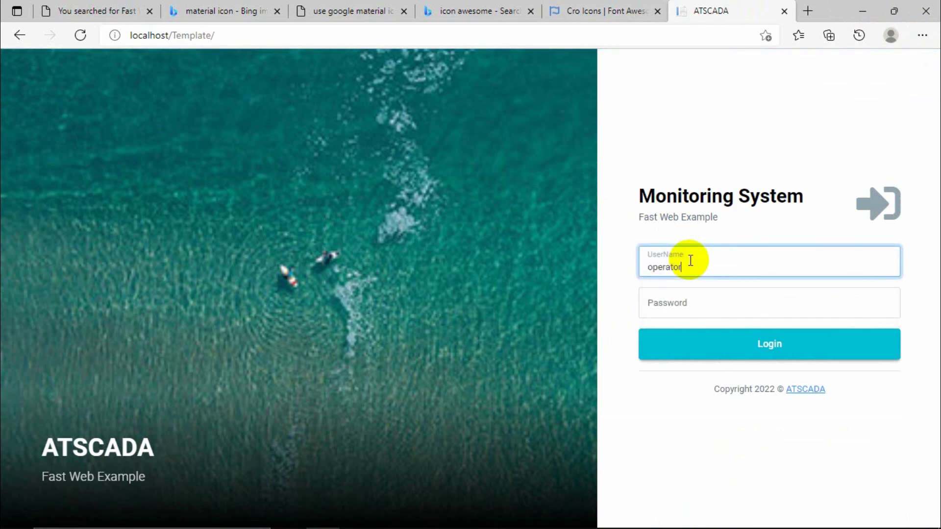
key("Tab")
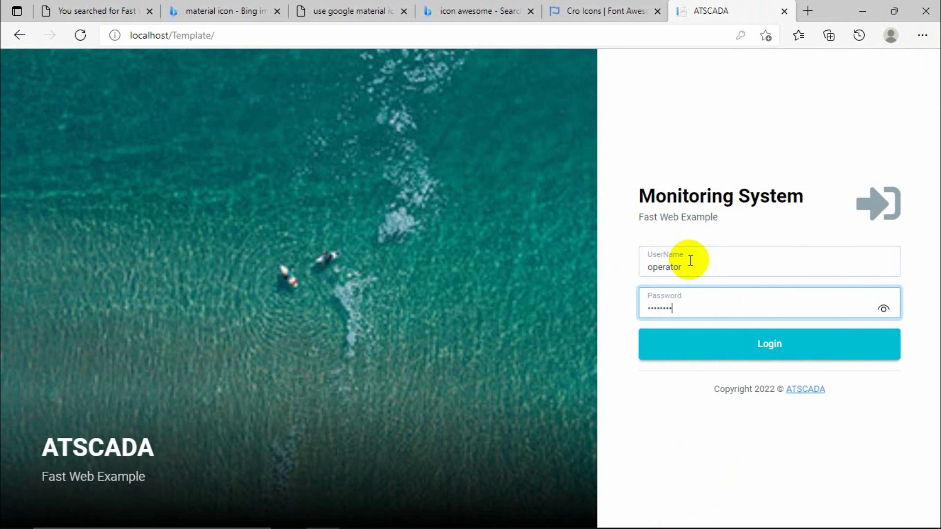
key("Return")
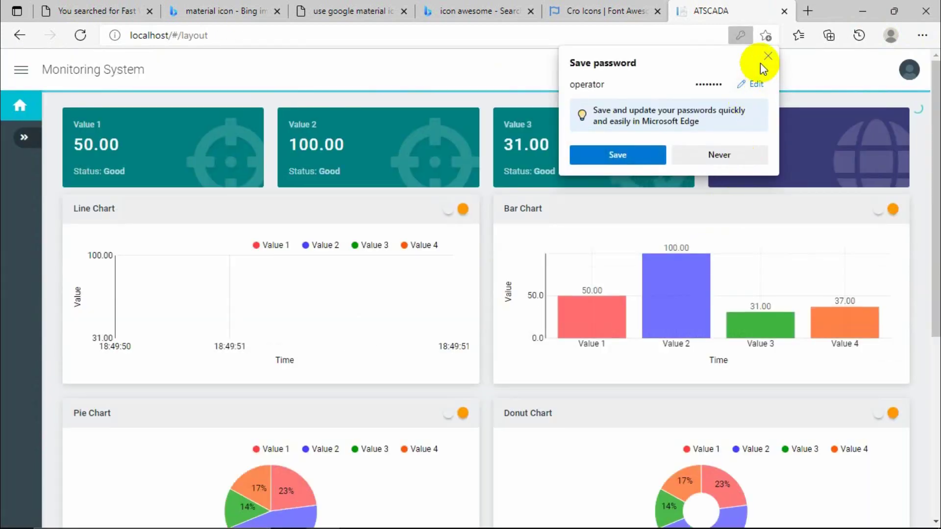
left_click(581, 183)
Check the operator's allowed pages by expanding and collapsing the sidebar.
scroll(504, 348, "down", 6)
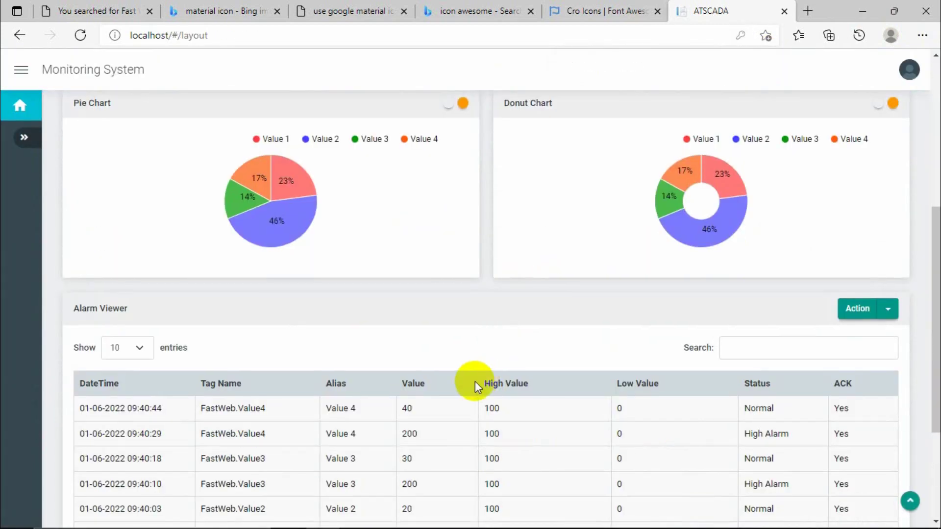
scroll(475, 381, "down", 3)
scroll(475, 381, "up", 10)
left_click(24, 138)
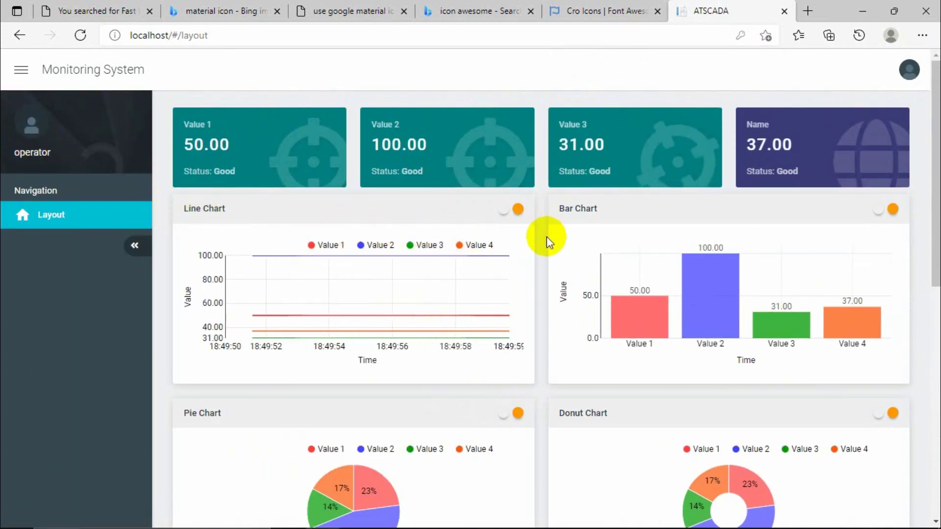
left_click(134, 245)
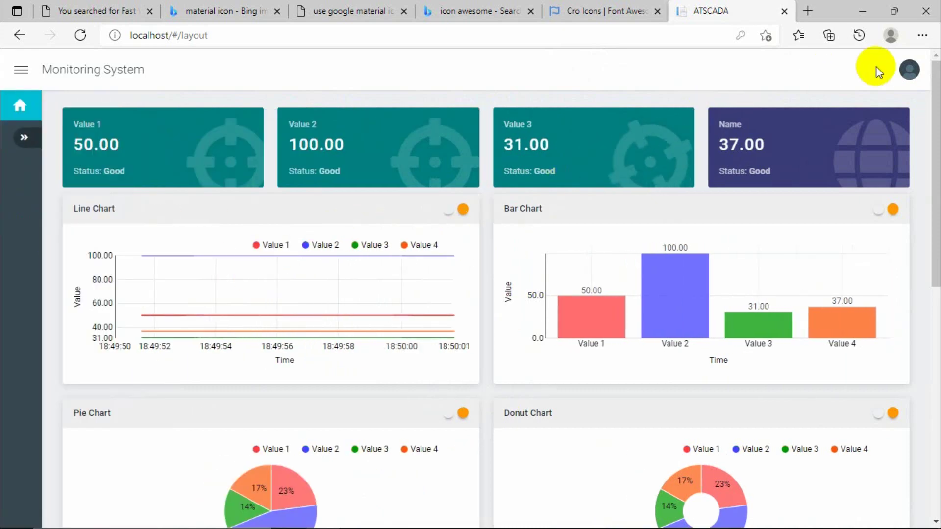
Log out of the operator session and sign back in with the administrator account.
left_click(909, 70)
left_click(848, 101)
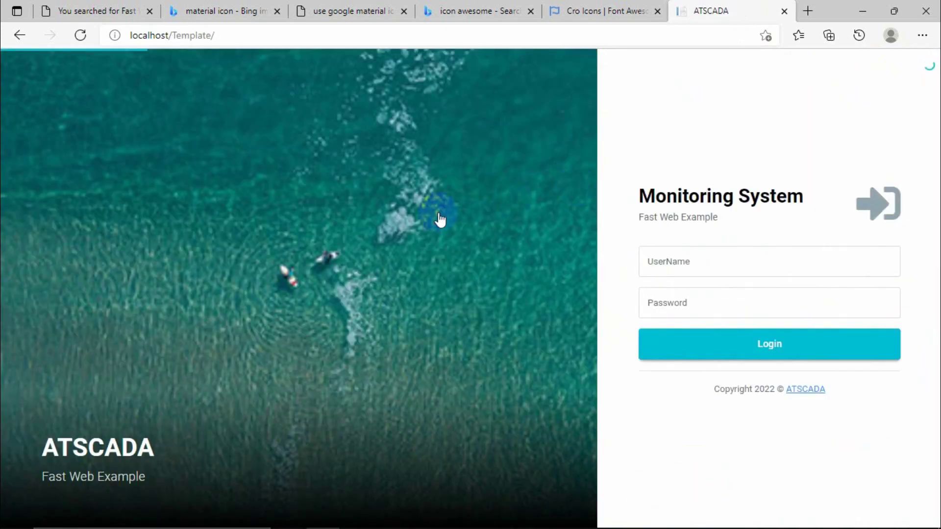
left_click(677, 252)
type("admin")
key("Tab")
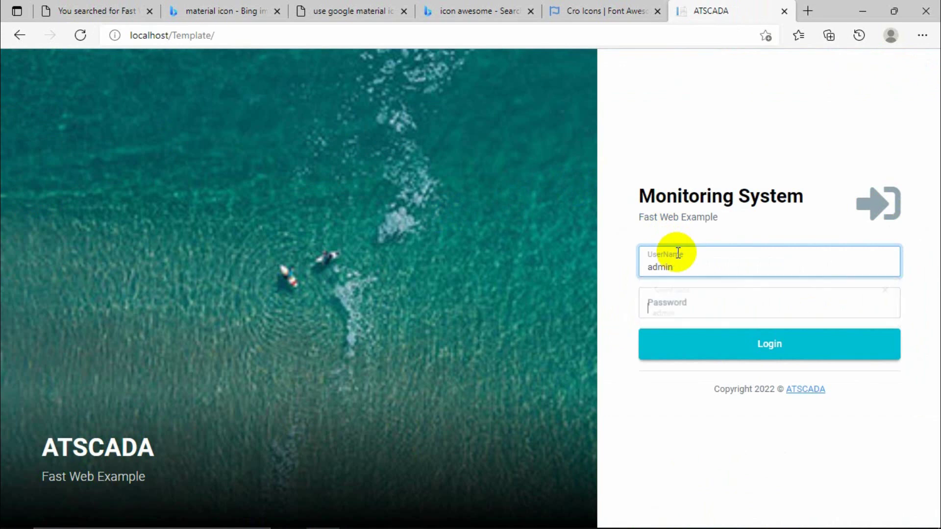
key("Return")
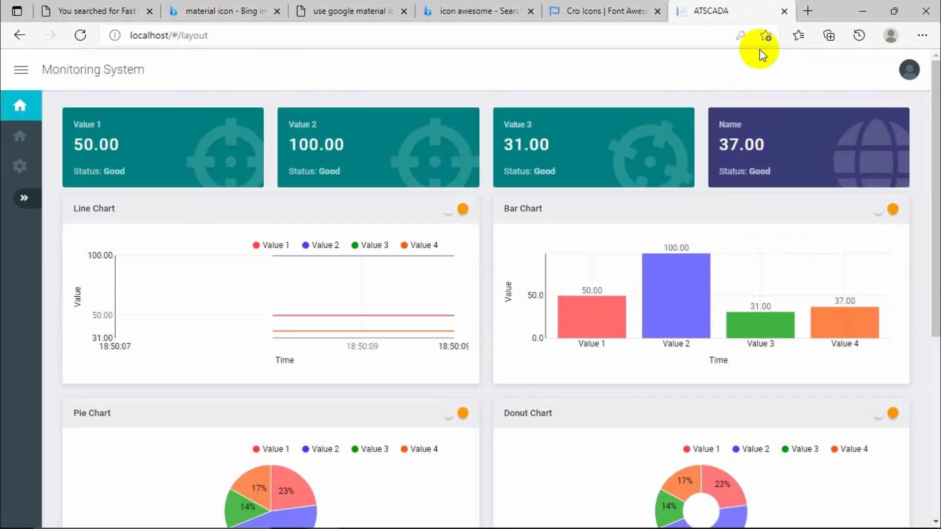
Detach the ATSCADA tab into its own window and narrow it to check the one-column layout.
left_click_drag(752, 16, 699, 45)
left_click_drag(666, 87, 573, 76)
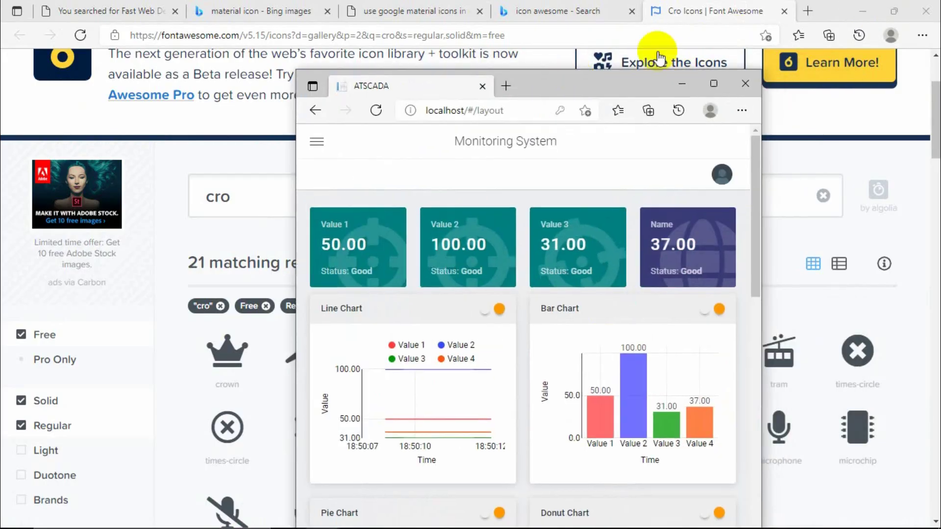
left_click(863, 11)
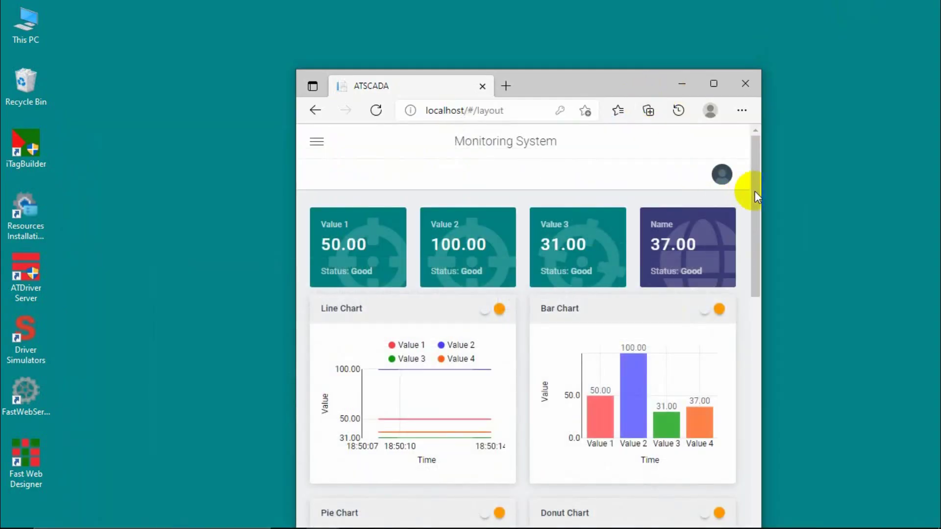
left_click_drag(760, 191, 550, 194)
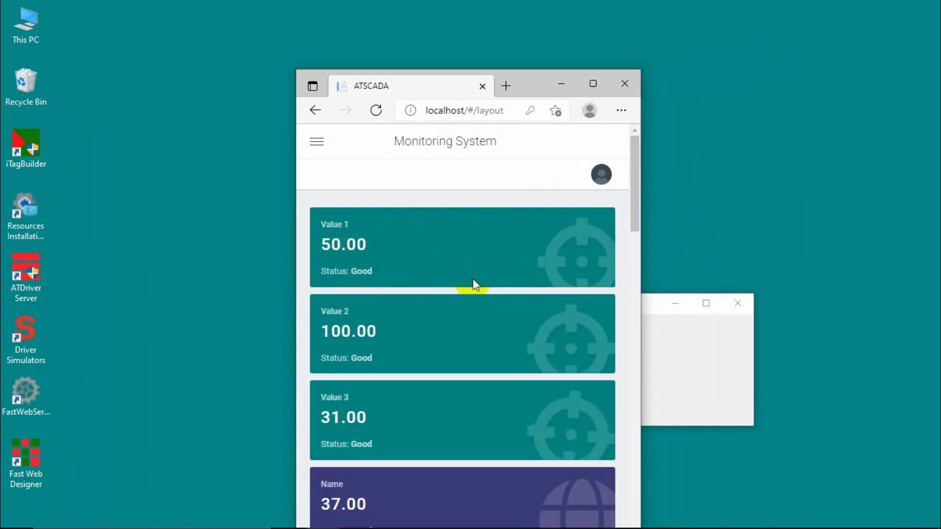
scroll(472, 283, "down", 15)
scroll(473, 284, "down", 3)
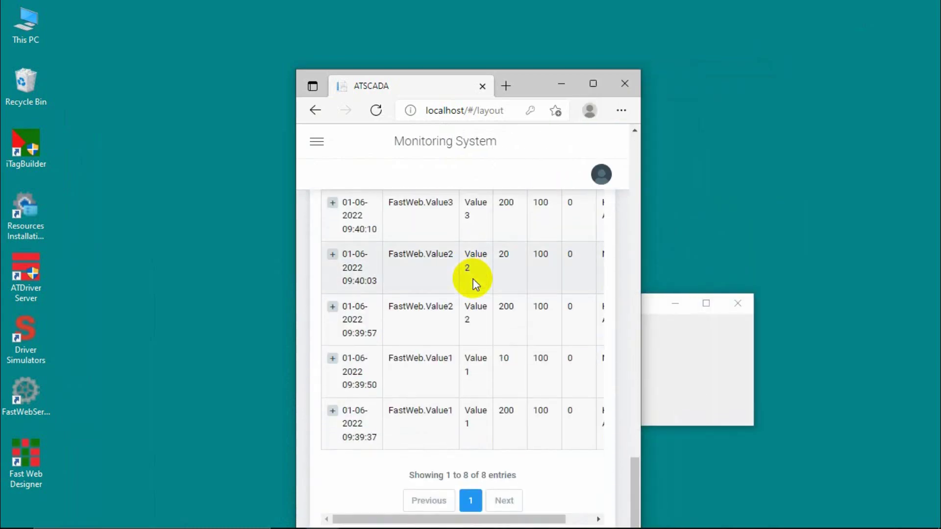
scroll(473, 281, "up", 14)
Open the Settings page from the side navigation and maximize the window.
left_click(325, 147)
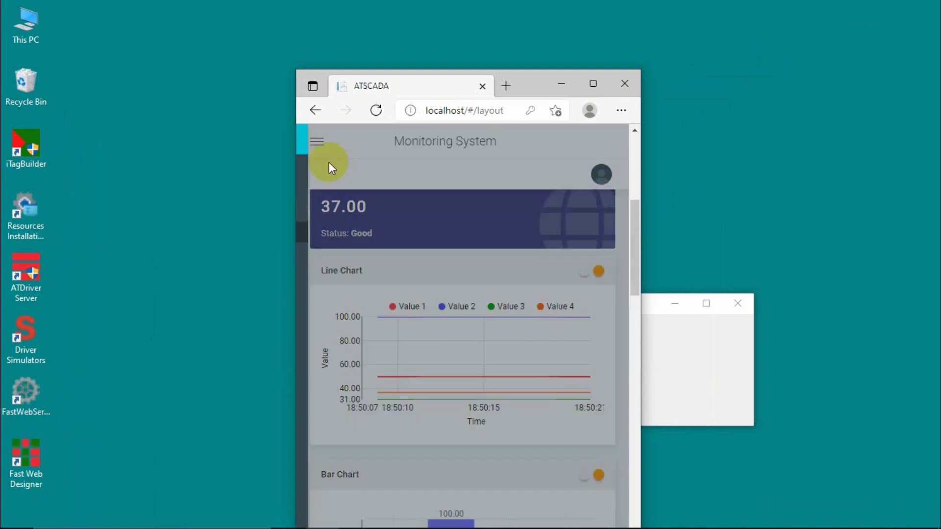
left_click(316, 199)
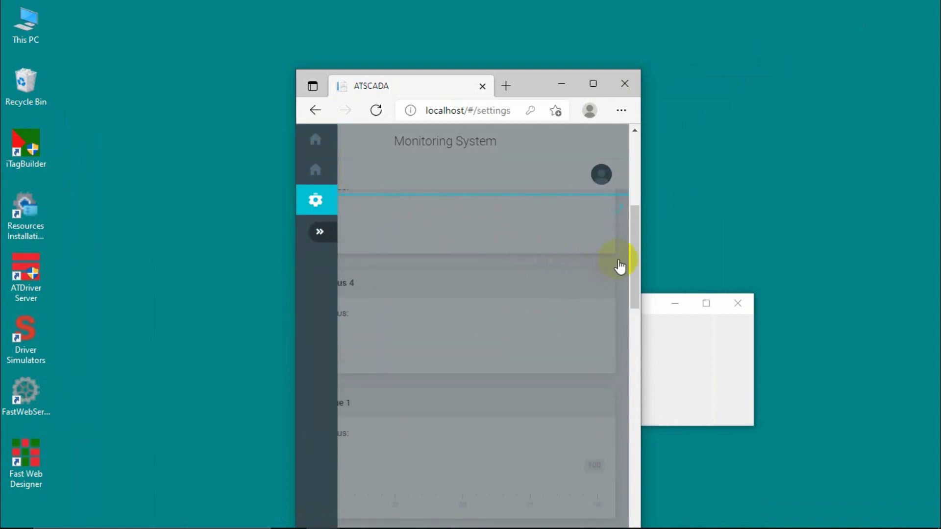
scroll(619, 263, "up", 4)
left_click(573, 234)
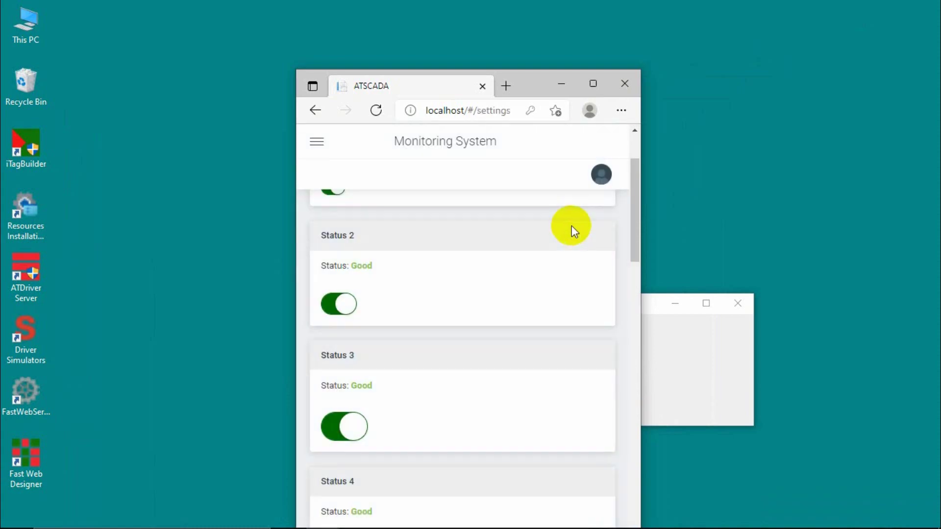
scroll(571, 226, "up", 2)
scroll(571, 225, "down", 10)
scroll(572, 225, "down", 2)
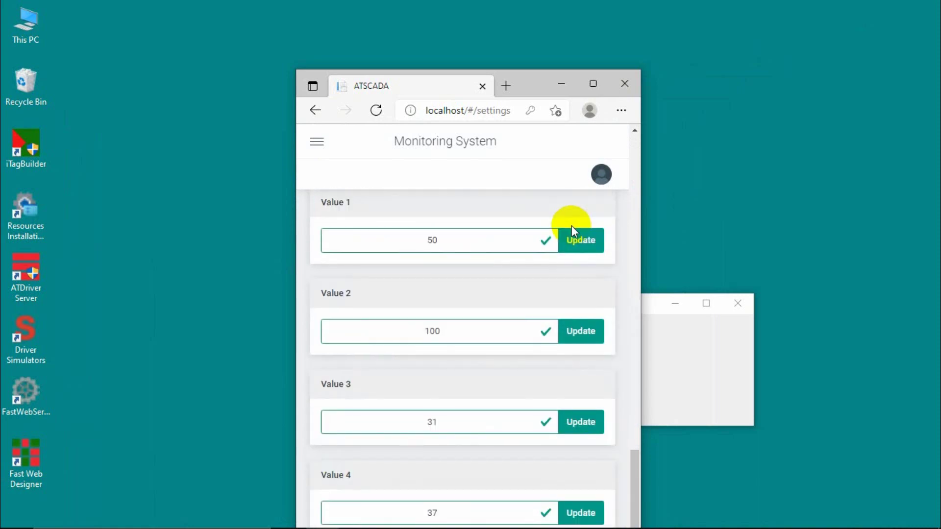
left_click(591, 84)
scroll(717, 322, "up", 2)
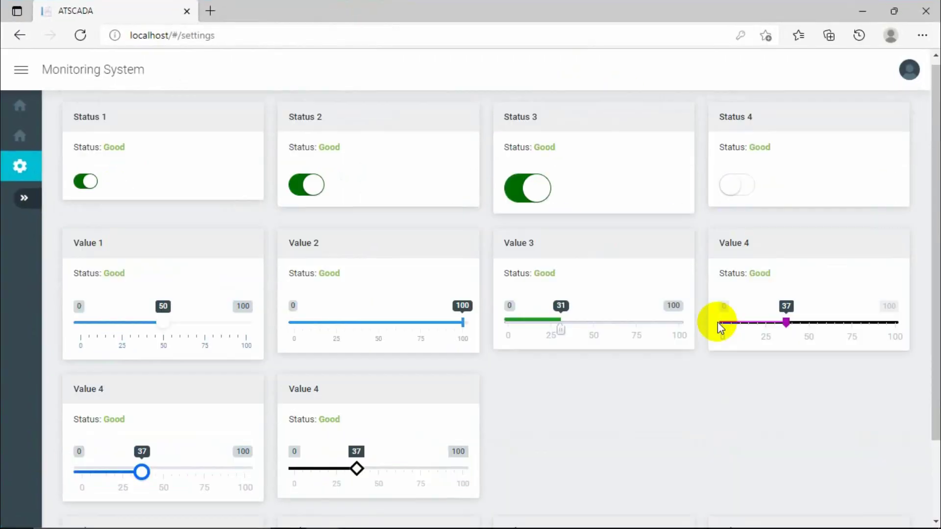
Review the Settings page value cards, then return to the layout dashboard via the Home icon.
scroll(719, 324, "down", 2)
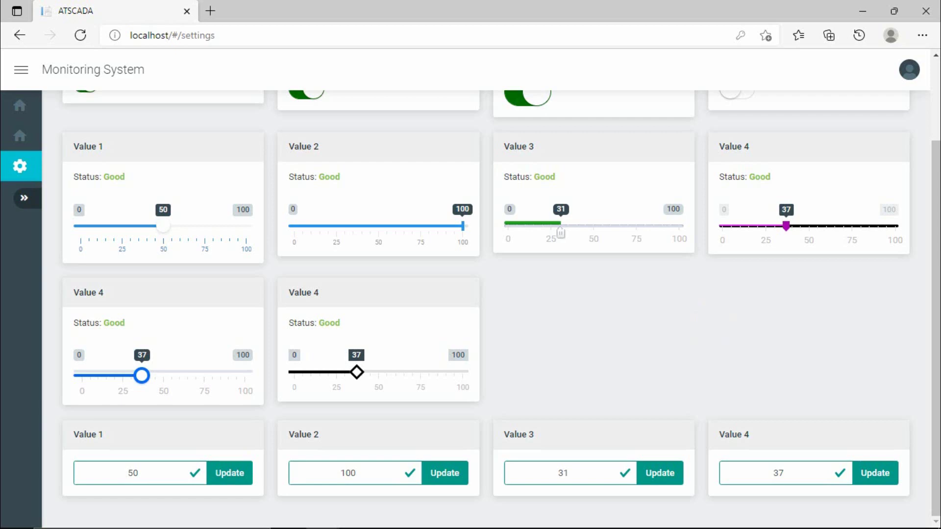
scroll(385, 231, "up", 3)
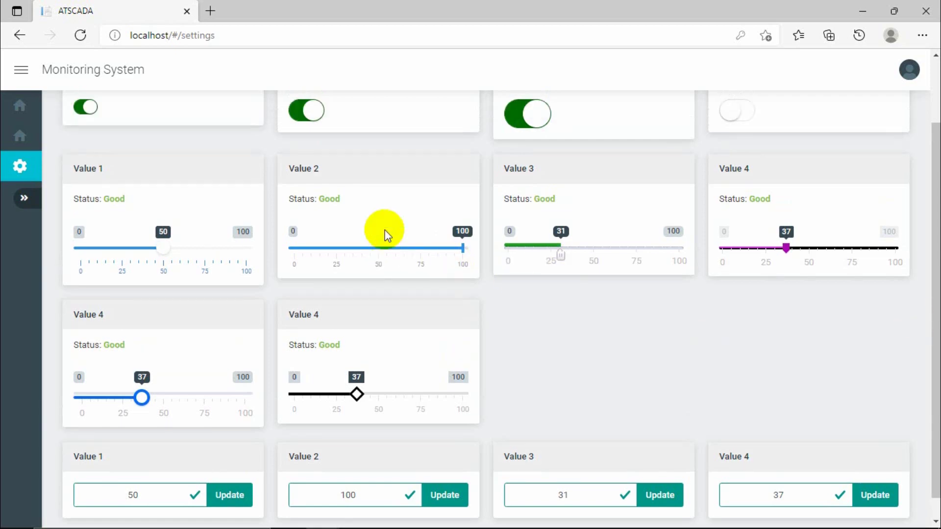
left_click(22, 108)
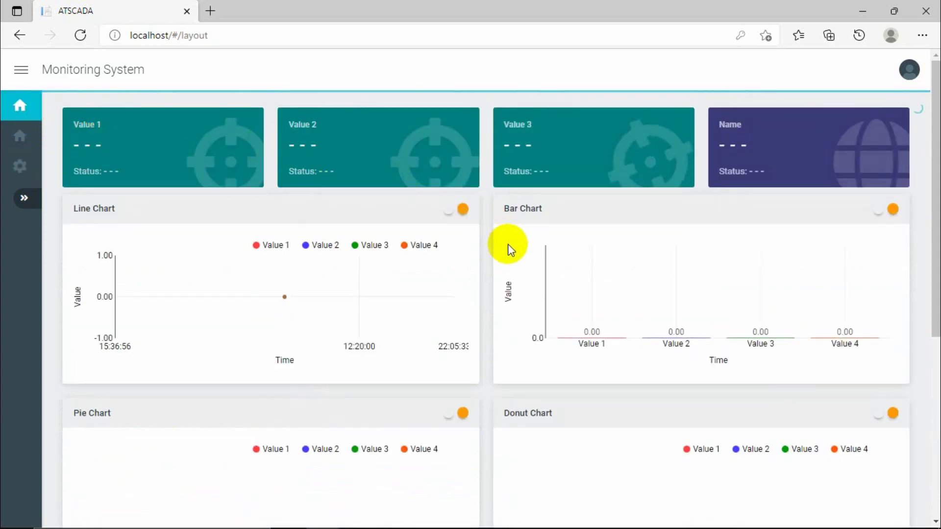